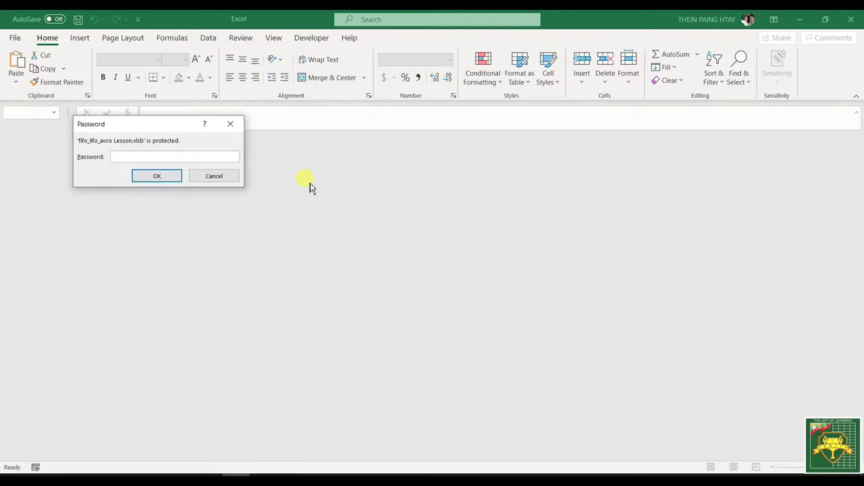
- Enter the workbook password and the admin password to open the file and unlock all sheets
type("•")
key("Return")
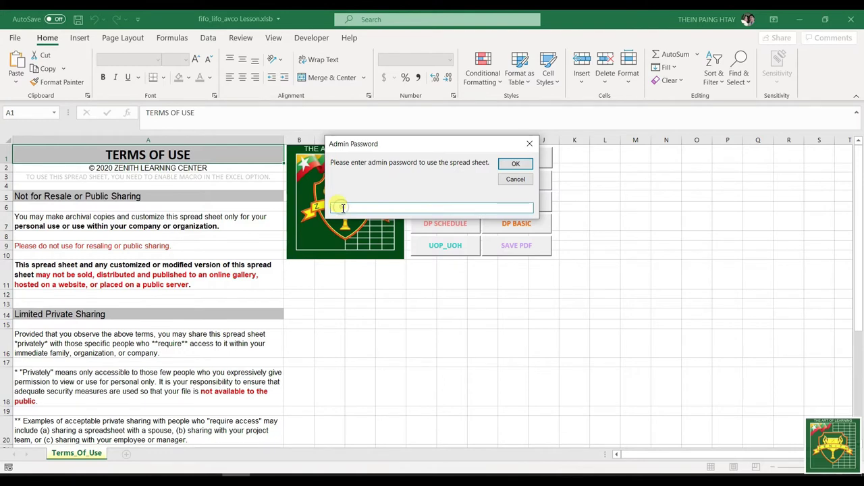
key("Return")
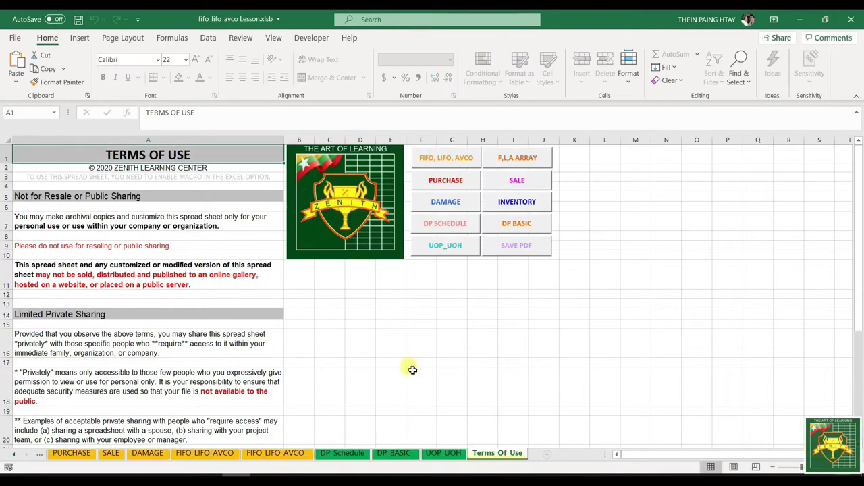
- Switch to the INVENTORY sheet, glance at FIFO_LIFO_AVCO, and return to INVENTORY
left_click(16, 459)
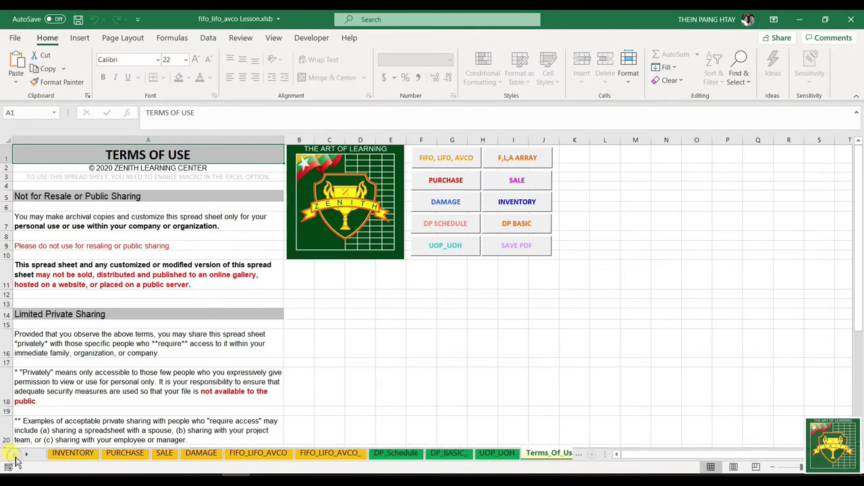
left_click(68, 454)
left_click(175, 397)
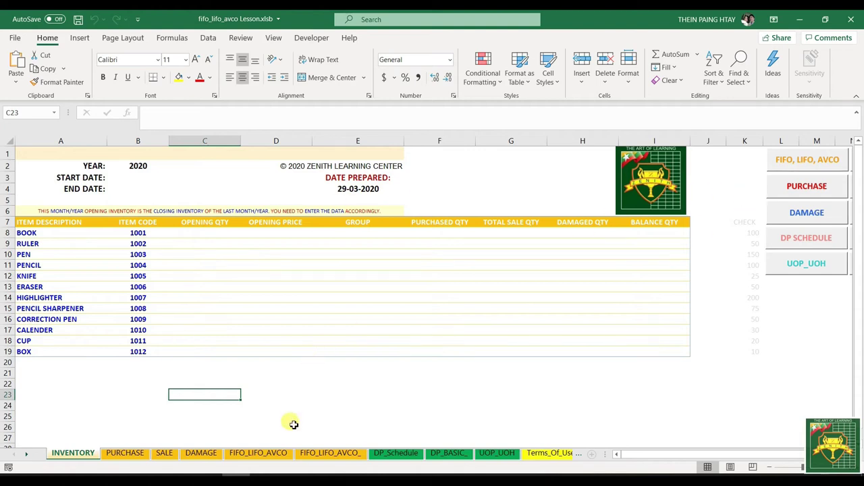
left_click(257, 453)
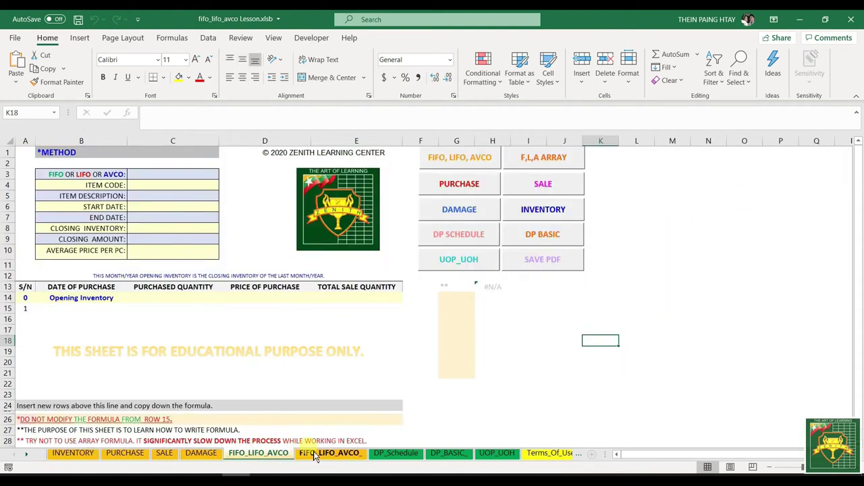
left_click(73, 453)
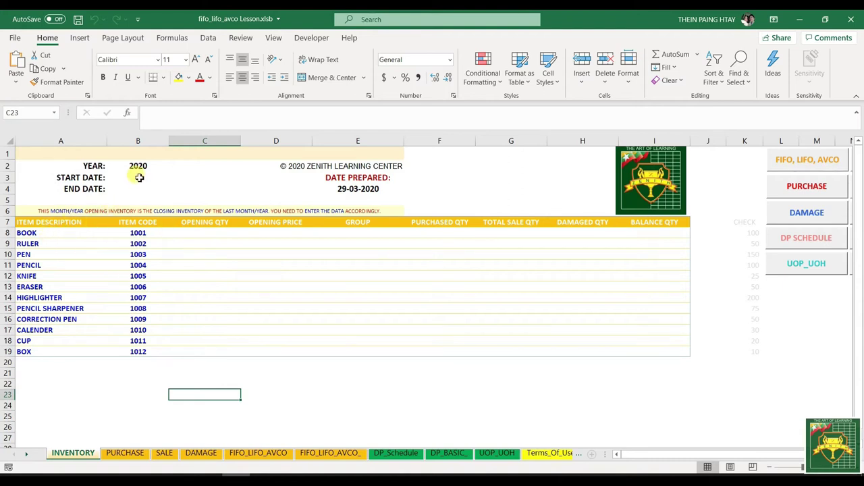
left_click_drag(130, 178, 131, 188)
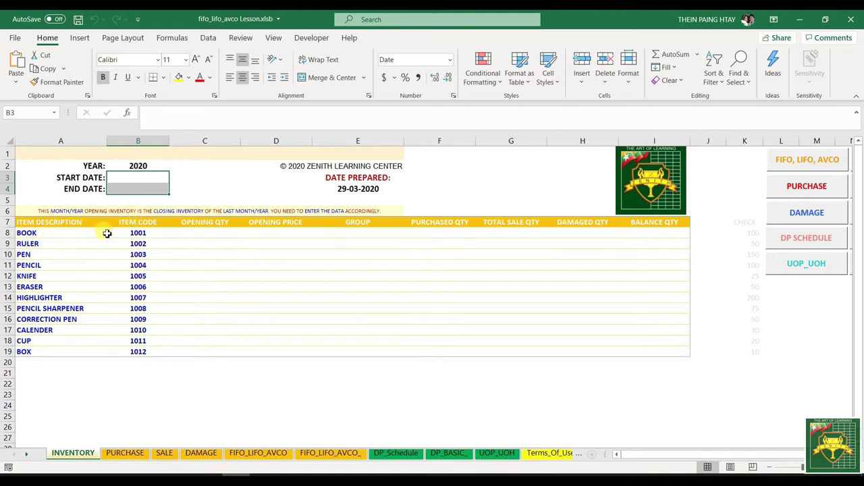
left_click_drag(38, 233, 55, 350)
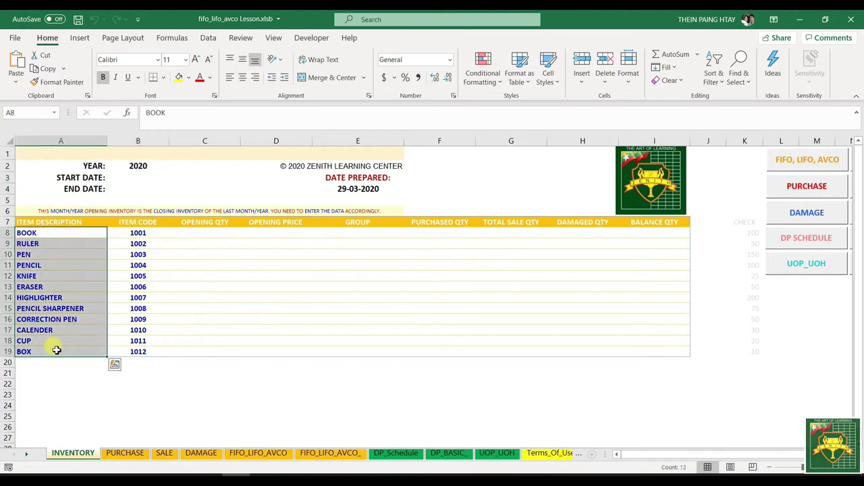
left_click_drag(138, 233, 137, 348)
left_click_drag(54, 233, 143, 333)
left_click(136, 231)
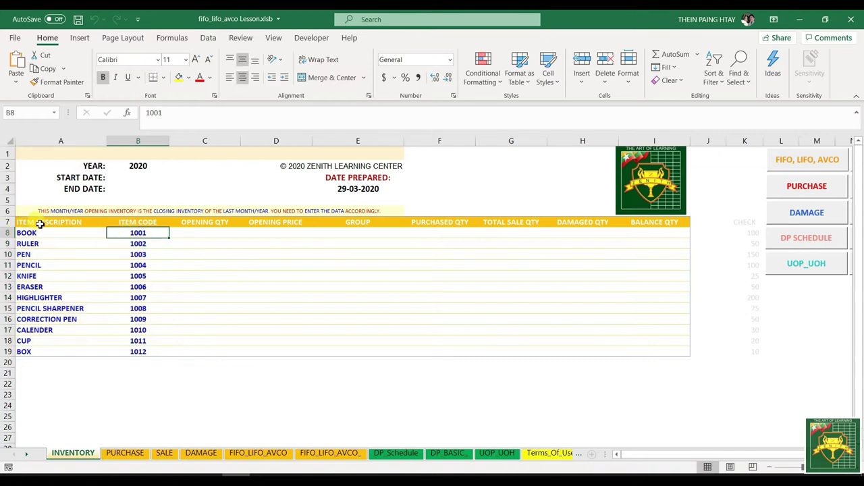
left_click(43, 233)
left_click(136, 231)
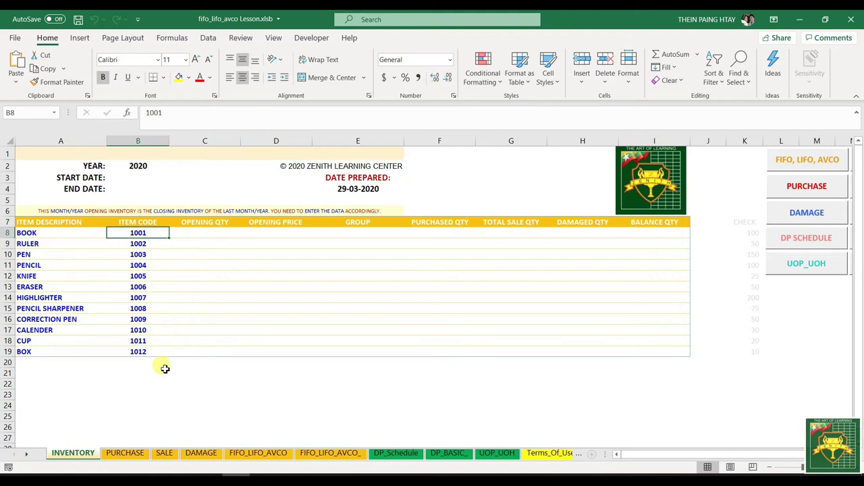
left_click_drag(127, 232, 144, 423)
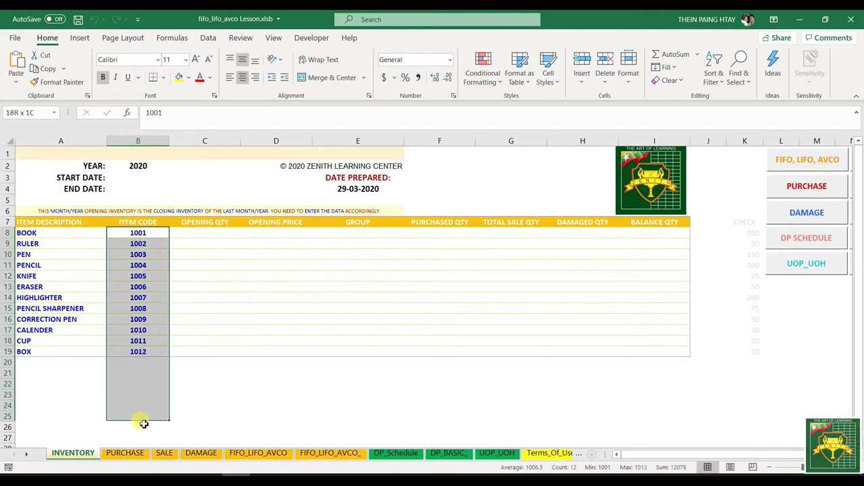
left_click_drag(30, 232, 121, 352)
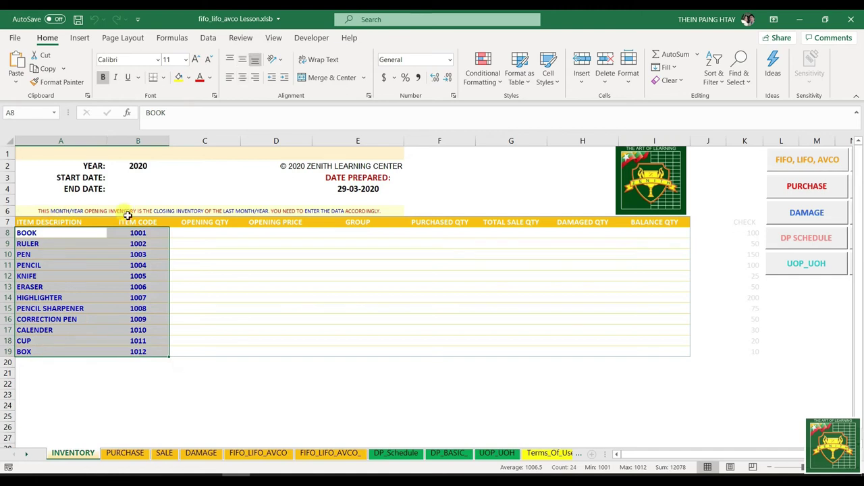
left_click_drag(133, 232, 139, 351)
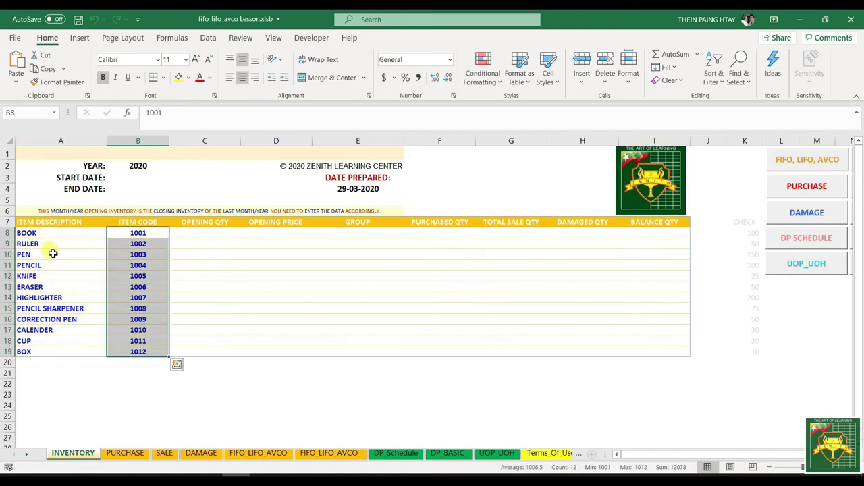
left_click_drag(42, 233, 63, 349)
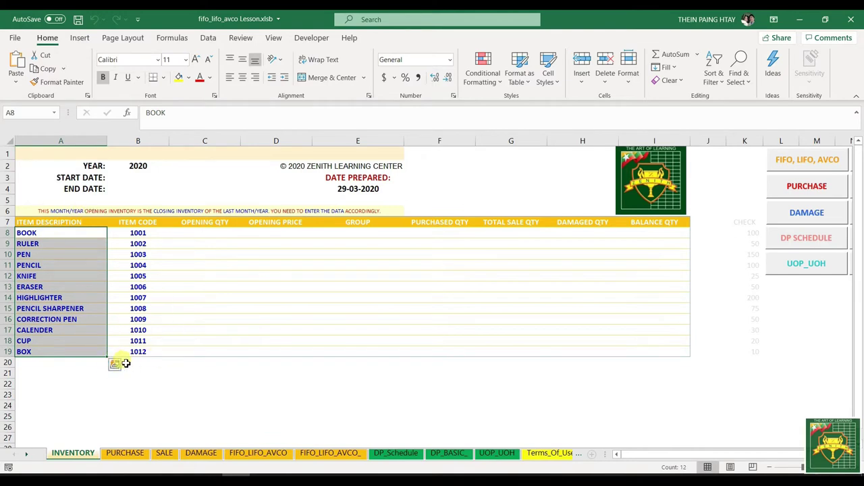
left_click_drag(136, 233, 143, 352)
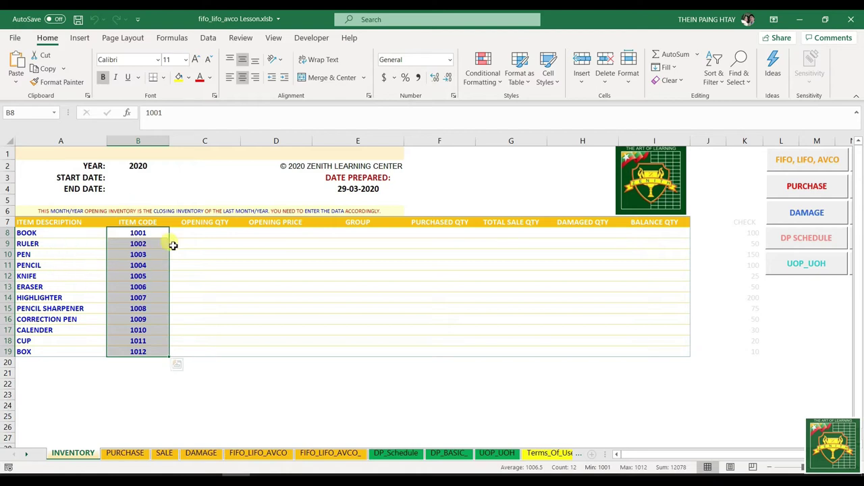
left_click_drag(187, 232, 274, 350)
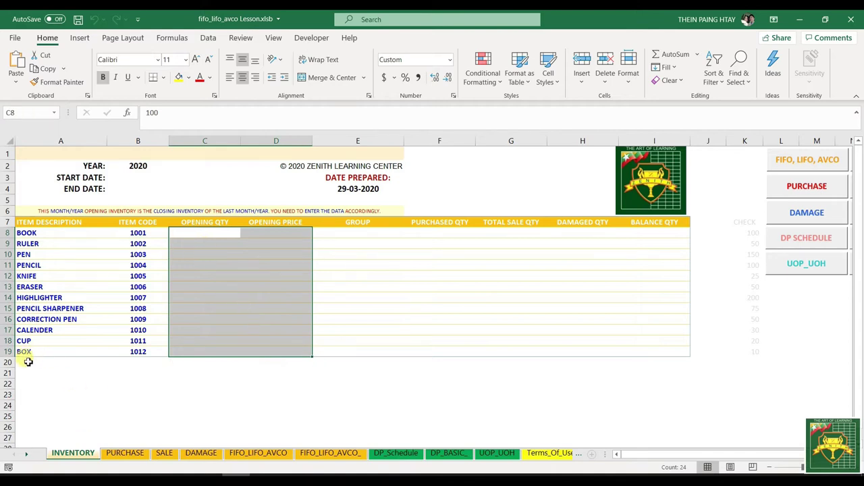
left_click(129, 370)
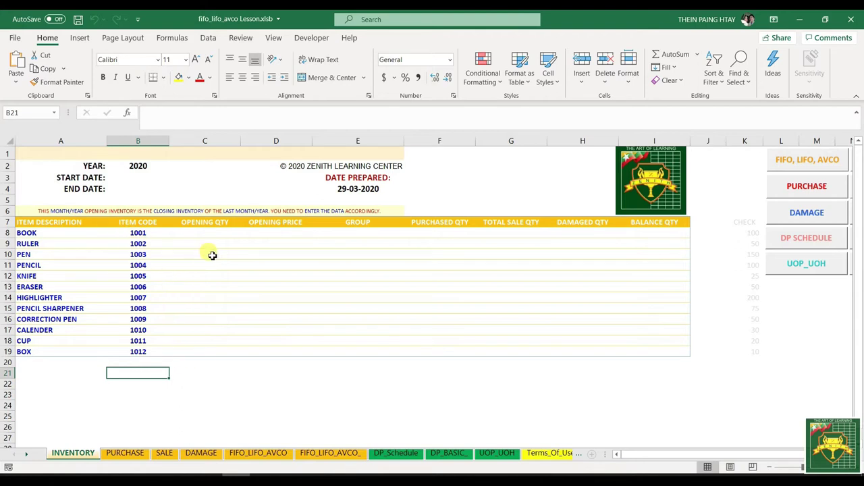
left_click_drag(198, 231, 218, 352)
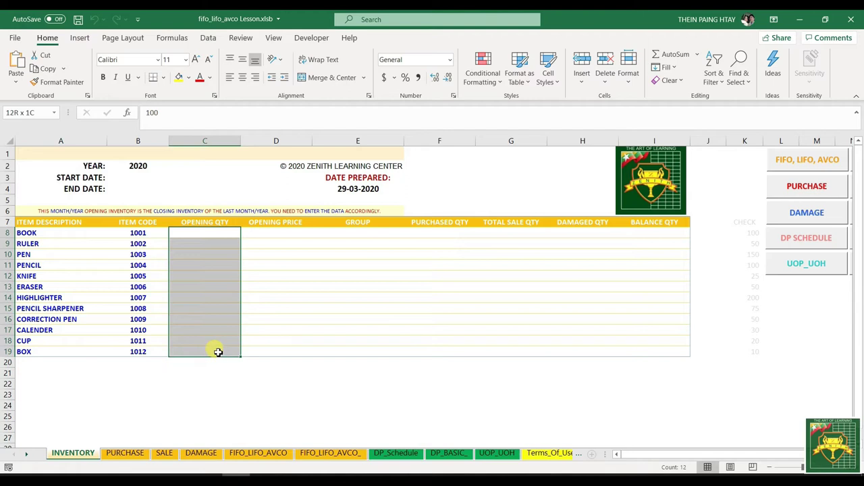
left_click(123, 166)
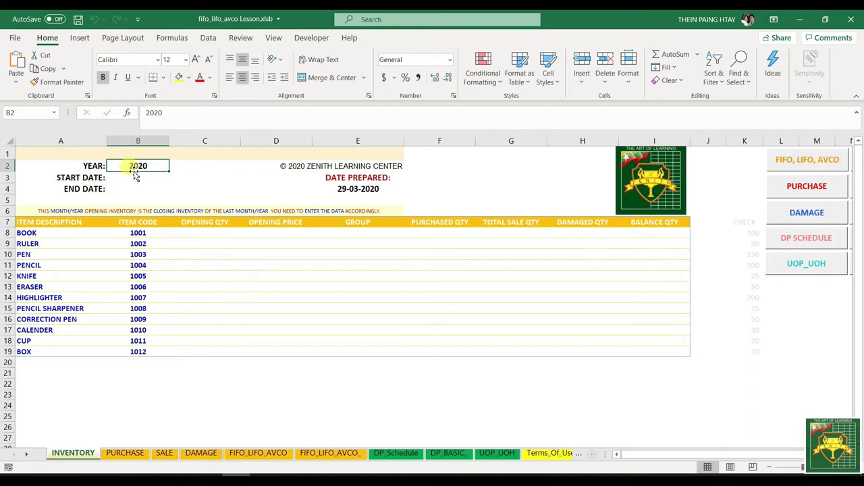
- Enter 01-01-2020 as the START DATE in B3
left_click(133, 178)
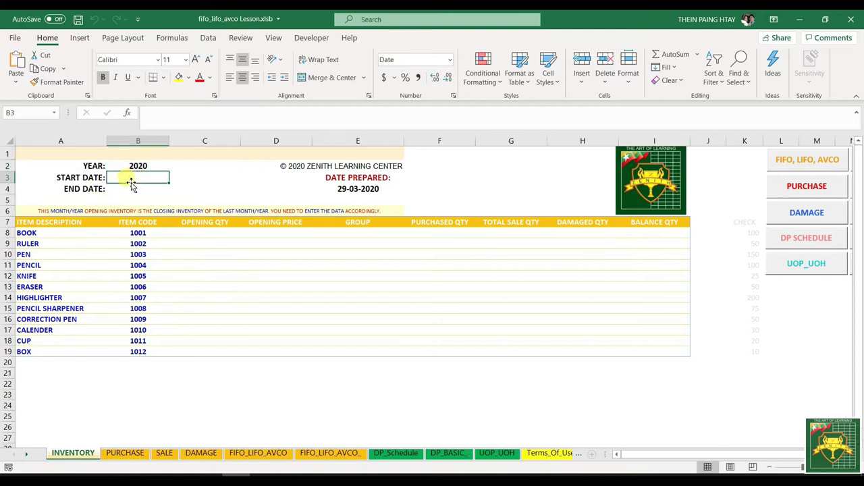
mouse_move(122, 176)
left_mouse_down()
mouse_move(115, 187)
mouse_move(118, 179)
left_mouse_up()
type("01-01-2020")
key("Return")
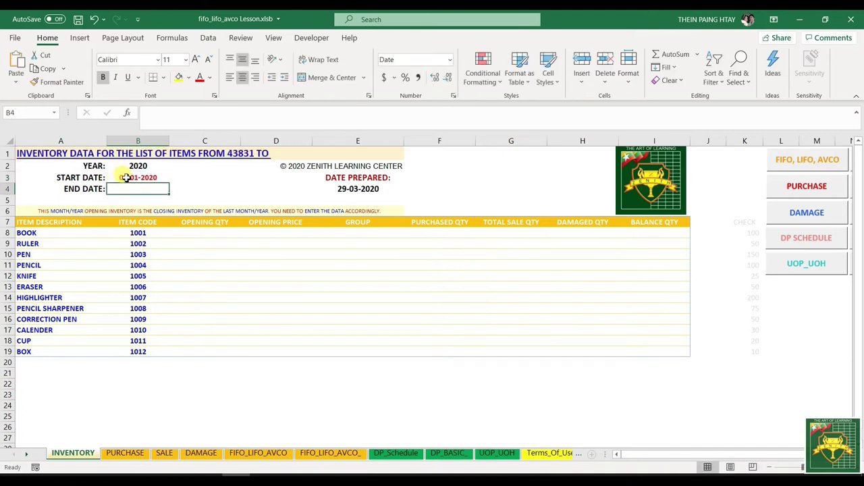
left_click(126, 176)
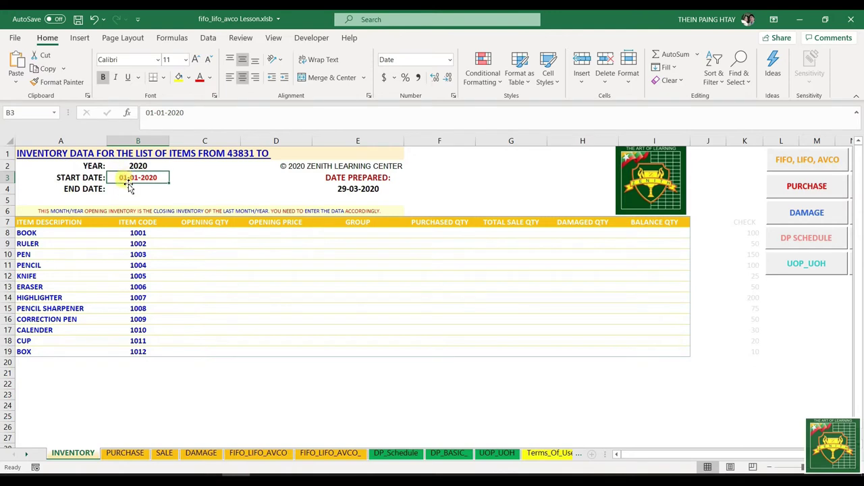
- Set the END DATE in B4 to =EOMONTH(B3,0), giving 31-01-2020
left_click(122, 188)
type("=")
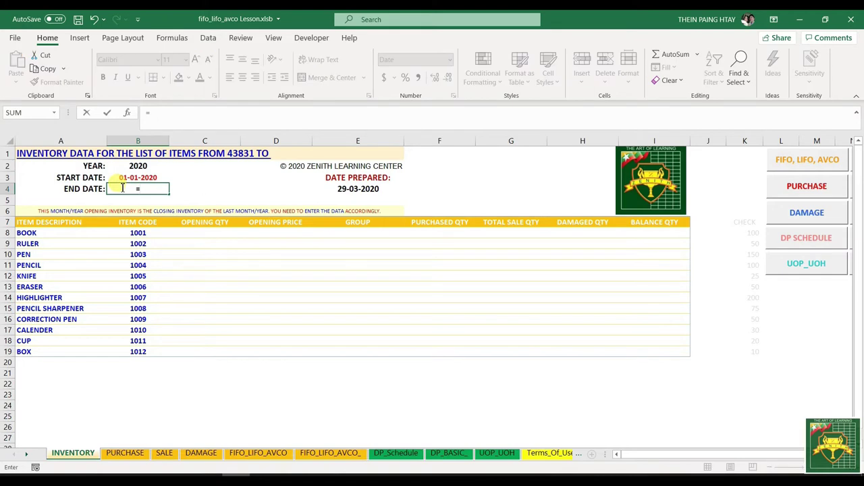
type("eomonth(")
left_click(129, 177)
type(",0)")
key("Return")
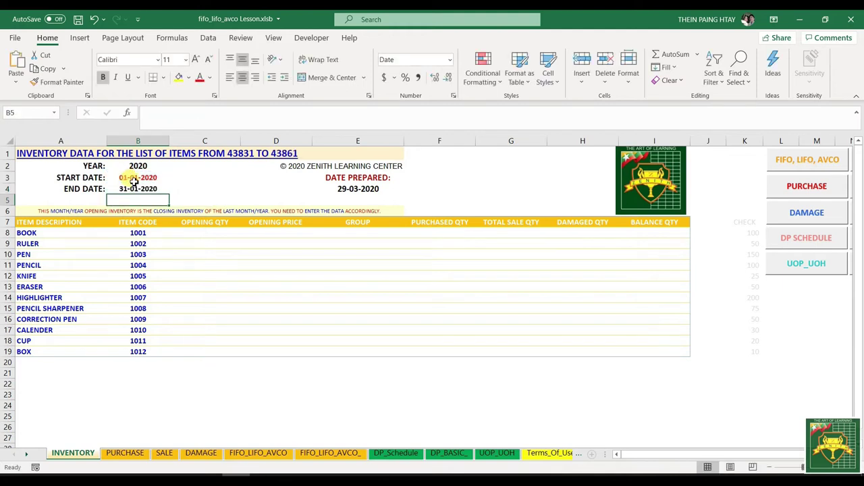
left_click(142, 190)
left_click_drag(137, 177, 131, 187)
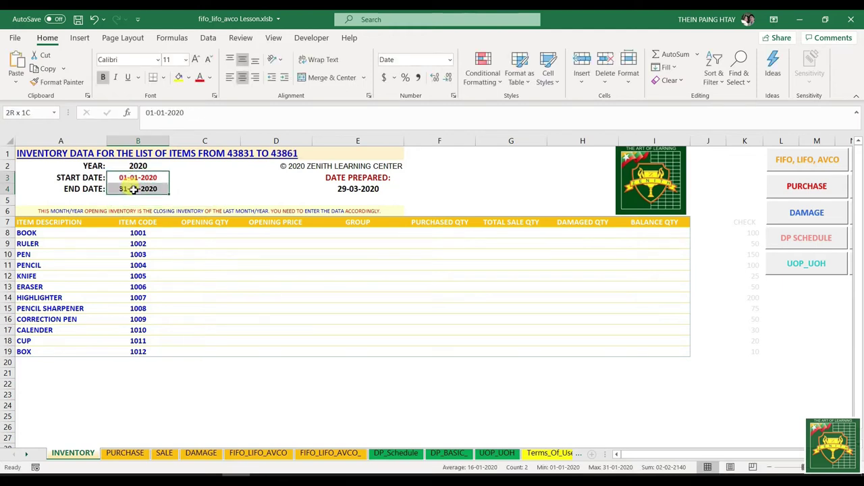
left_click(111, 154)
left_click_drag(112, 154, 250, 152)
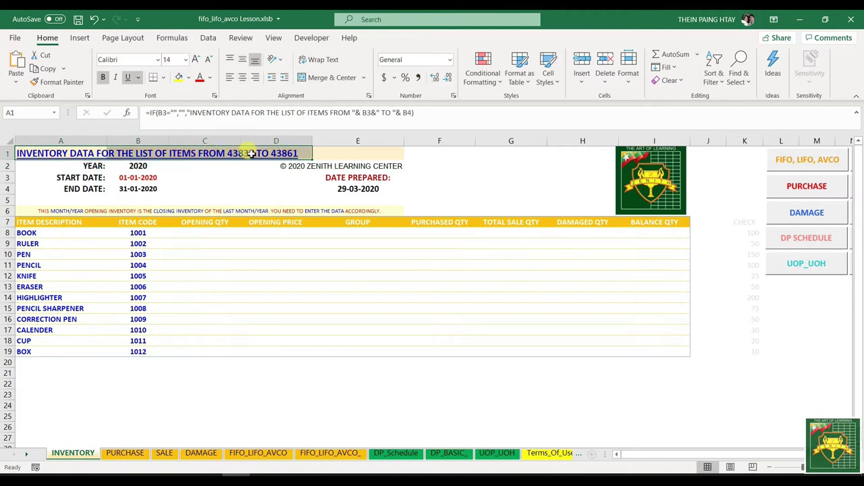
- Edit the A1 title formula to wrap the start and end dates in TEXT with dd-mm-yyyy
left_click(364, 110)
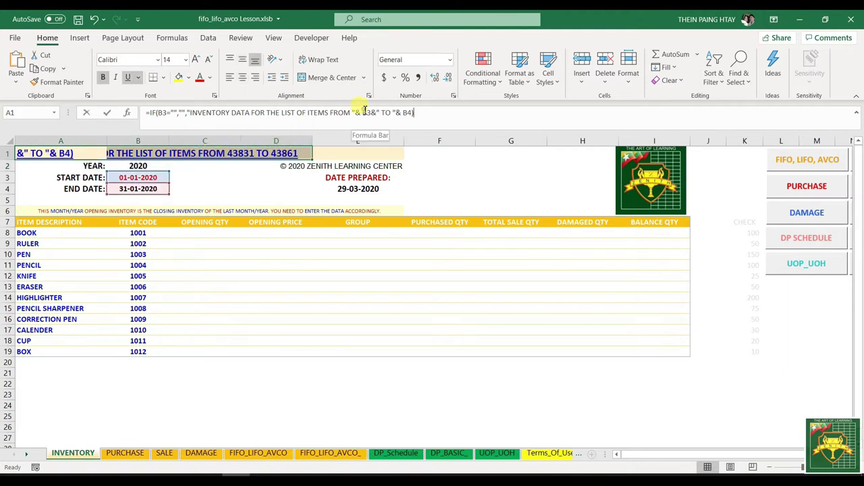
type("text(B3")
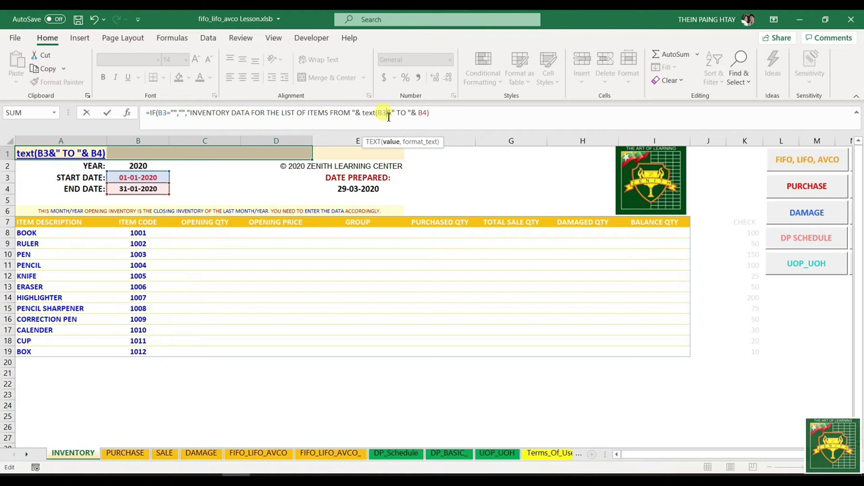
type(",")
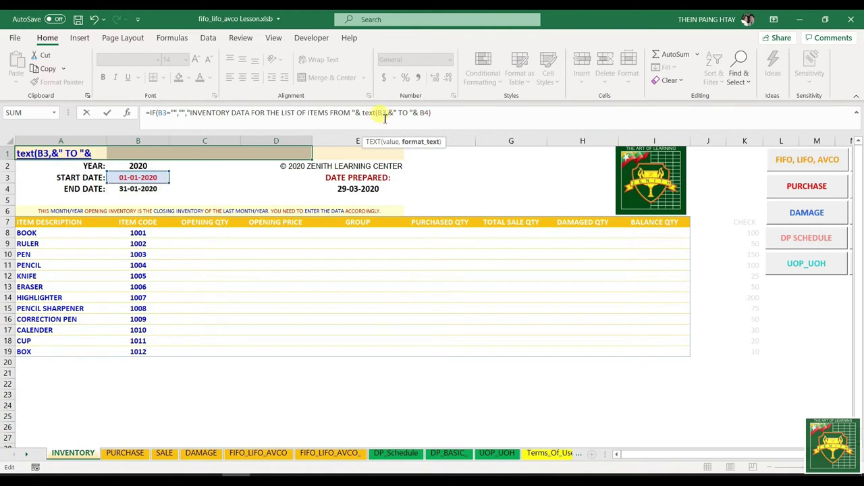
type("\"")
type("dd-m")
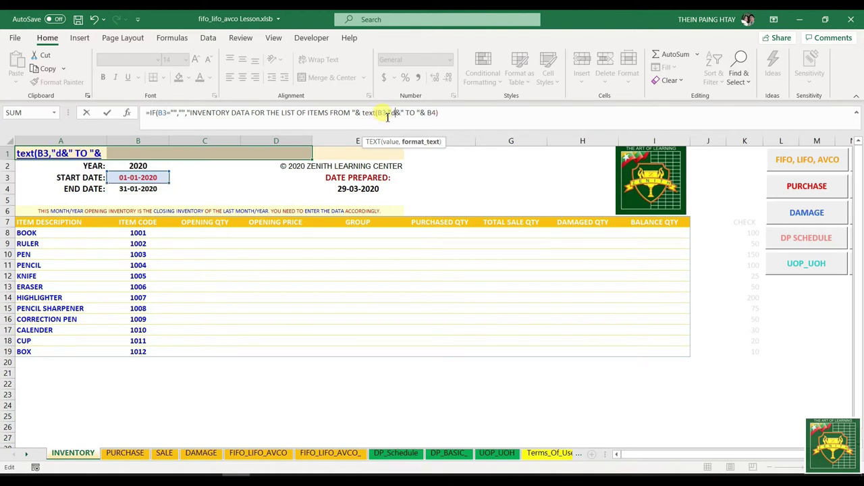
type("m-")
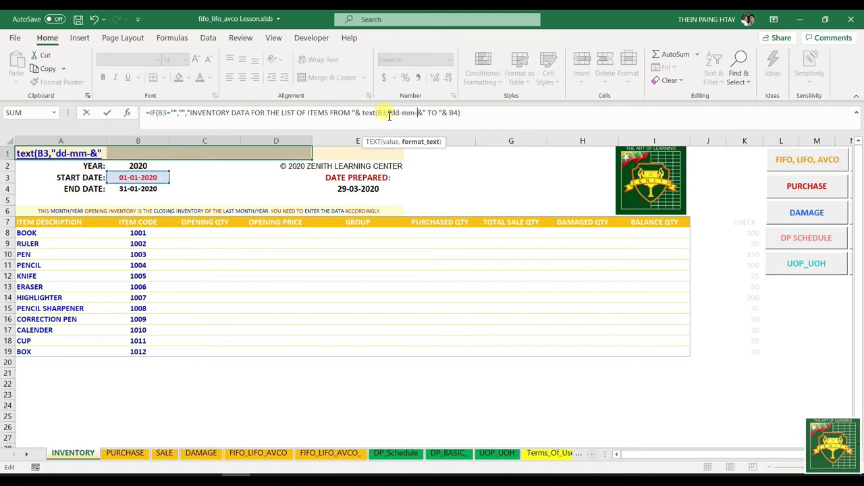
type("yyyy")
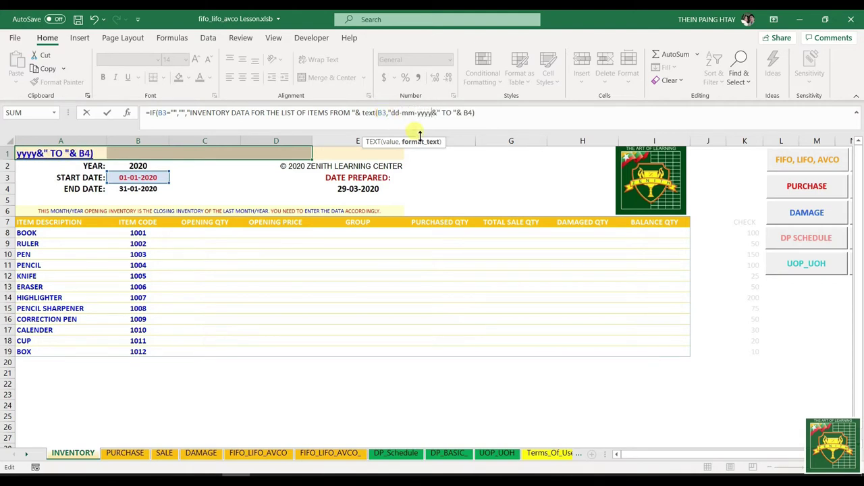
type("\"")
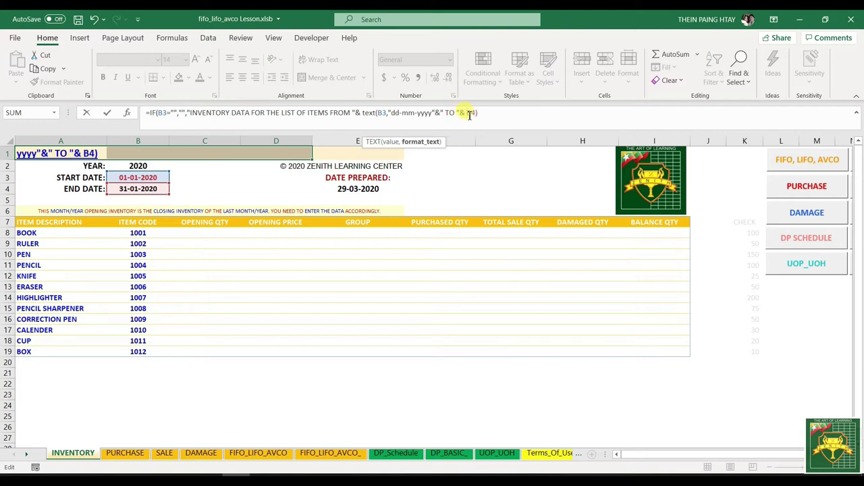
left_click(469, 113)
type("text(B3")
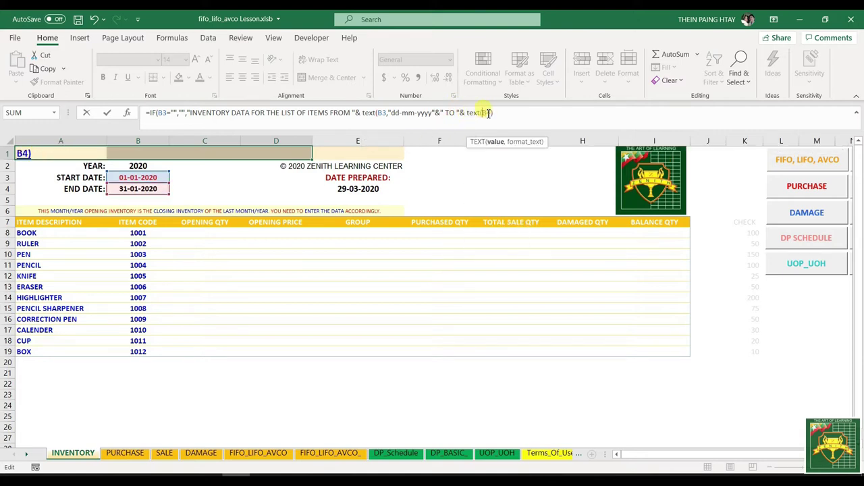
type(",\"dd-mm-yyyy")
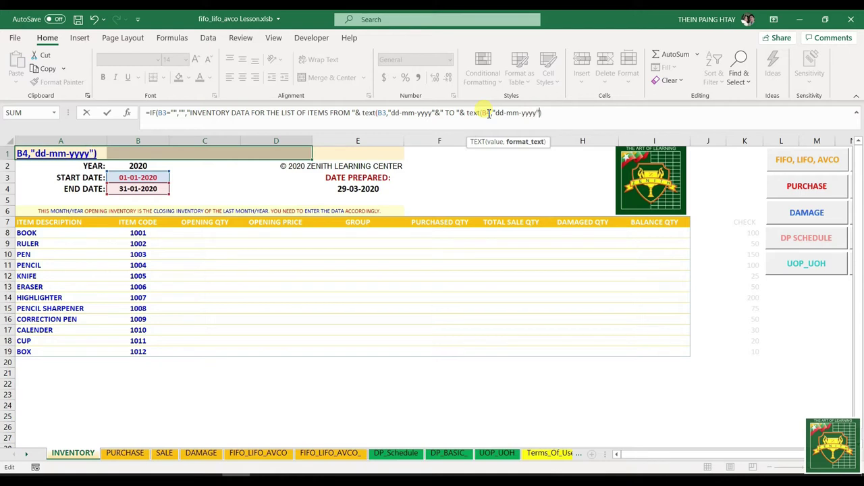
type(")")
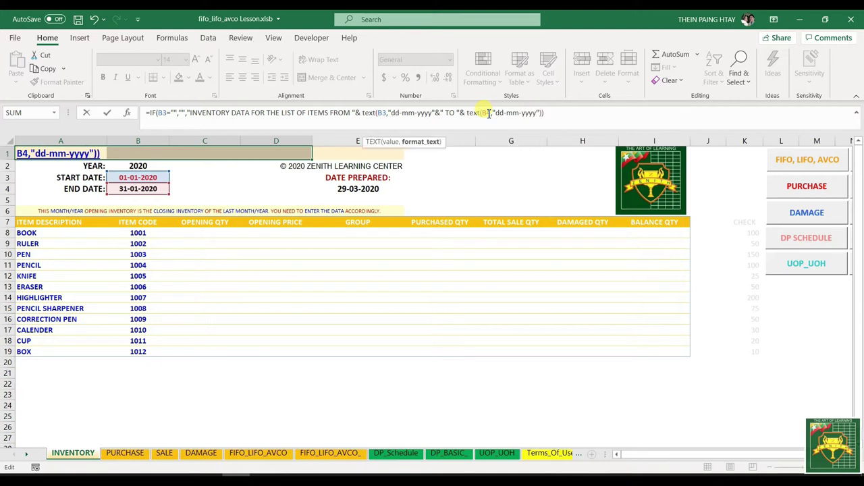
key("Return")
left_click(417, 293)
left_click(59, 153)
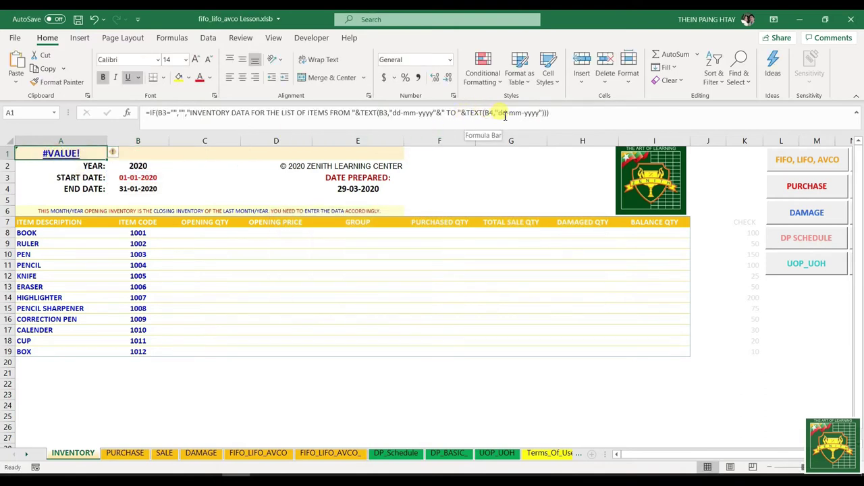
- Add the missing parenthesis after the first TEXT date so the title shows 01-01-2020 to 31-01-2020
left_click(552, 113)
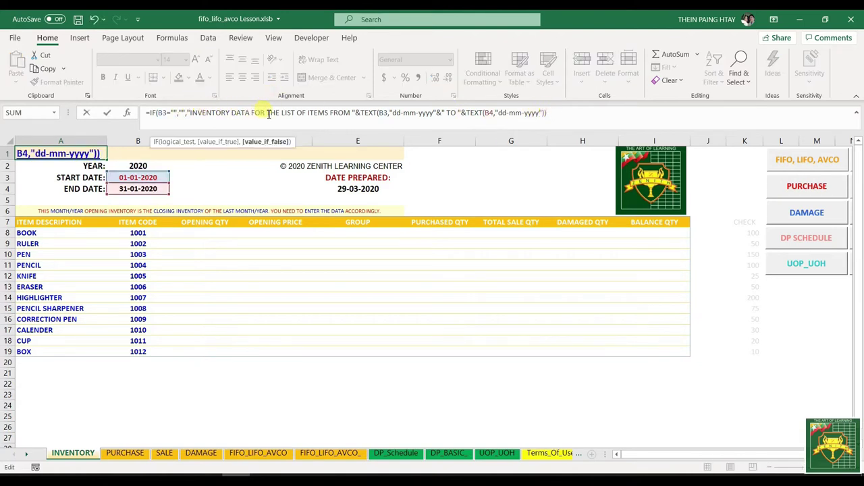
left_click_drag(362, 115, 439, 111)
left_click(438, 113)
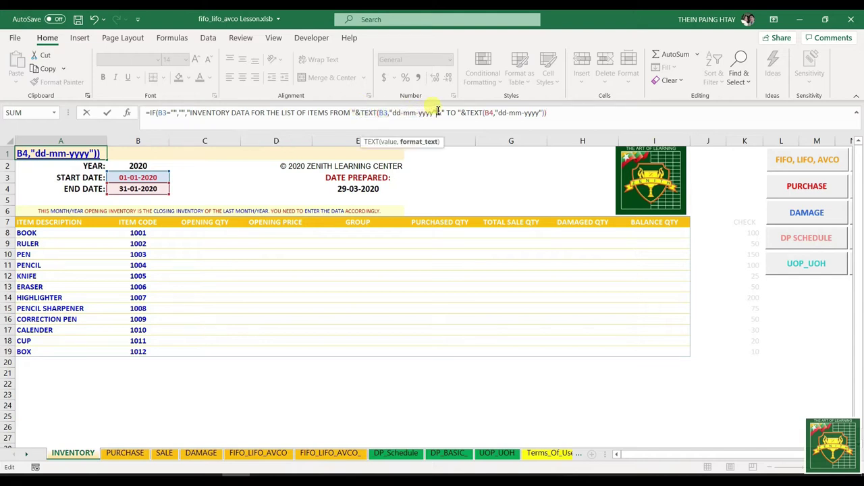
type(")")
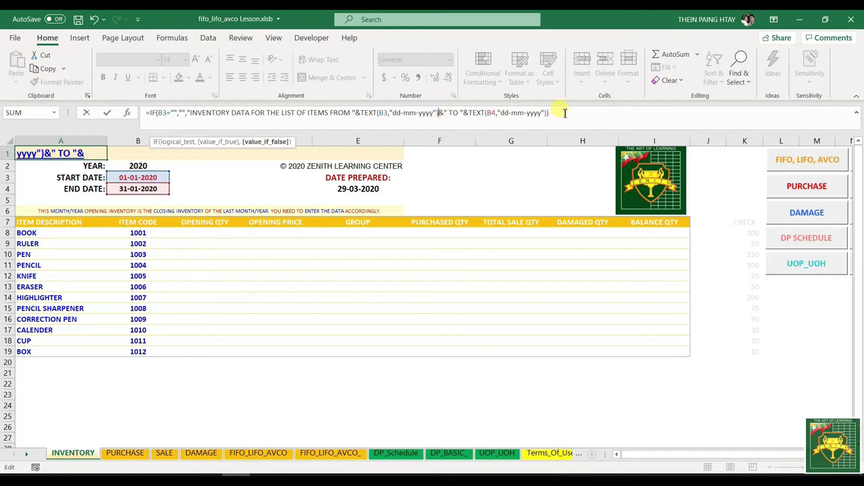
key("Return")
left_click(43, 150)
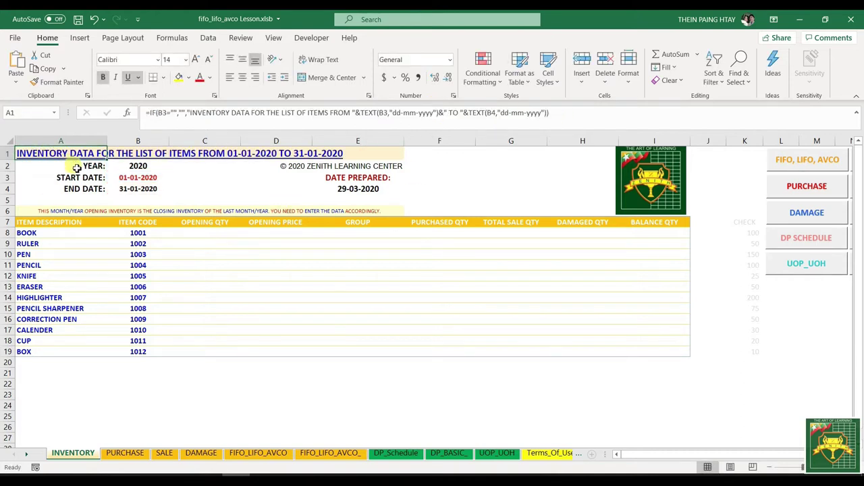
left_click(142, 178)
left_click(127, 187)
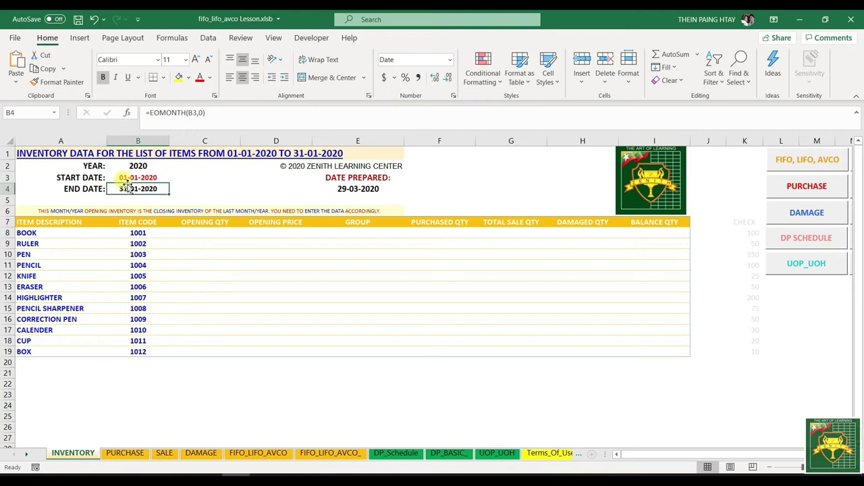
left_click_drag(127, 178, 125, 188)
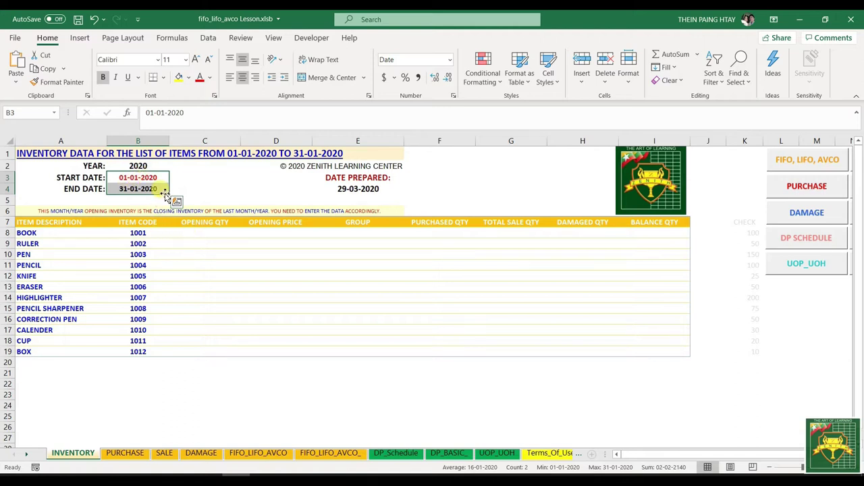
left_click_drag(202, 232, 275, 349)
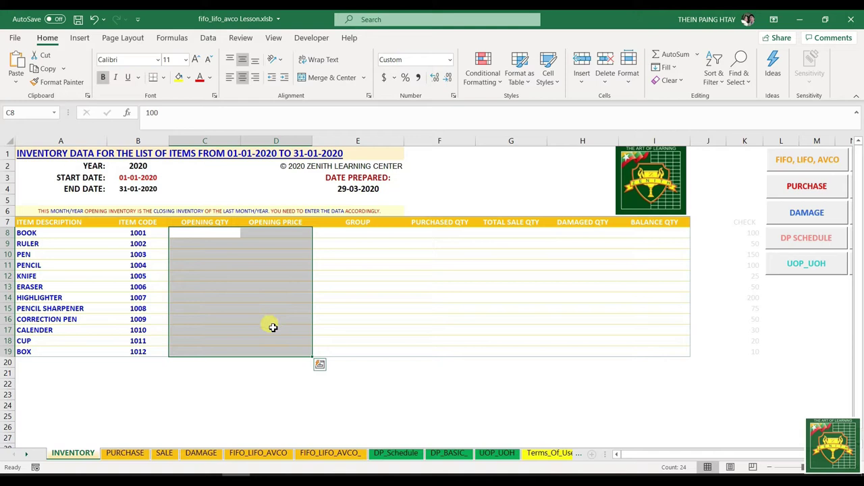
- Apply General number format to the Opening Qty, Opening Price and Group cells C8:E19
left_click(183, 231)
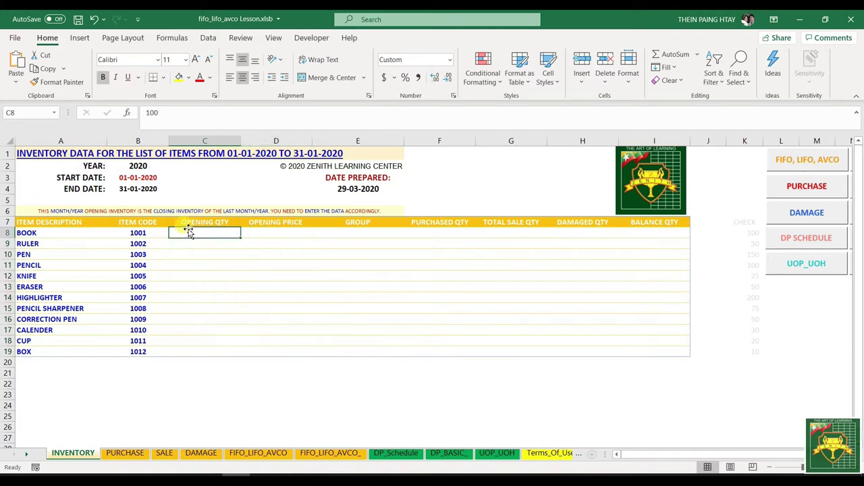
left_click_drag(188, 232, 281, 349)
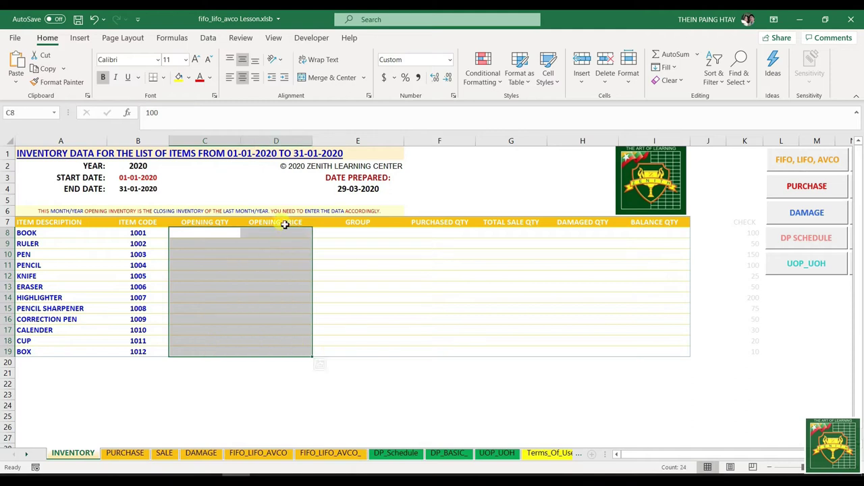
left_click_drag(273, 231, 275, 349)
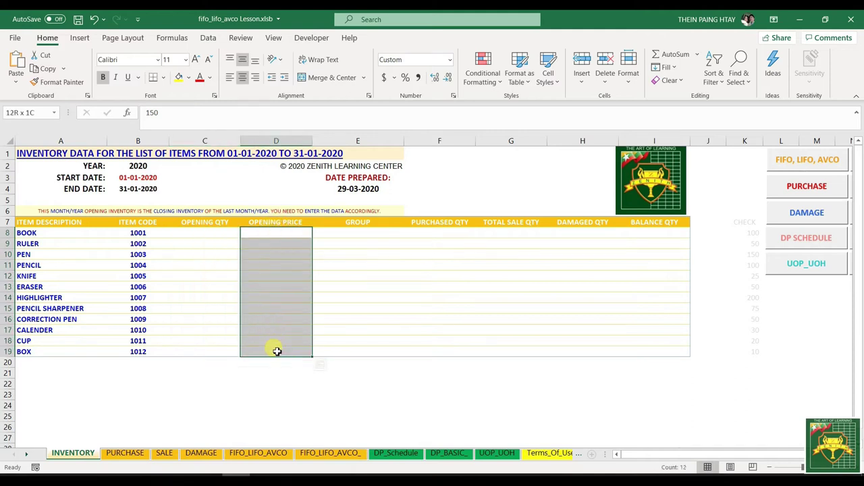
left_click_drag(194, 230, 372, 351)
left_click(449, 60)
left_click(419, 81)
- Review the item table values, such as BOOK 1001 with opening quantity 100, and the group entries
left_click(212, 230)
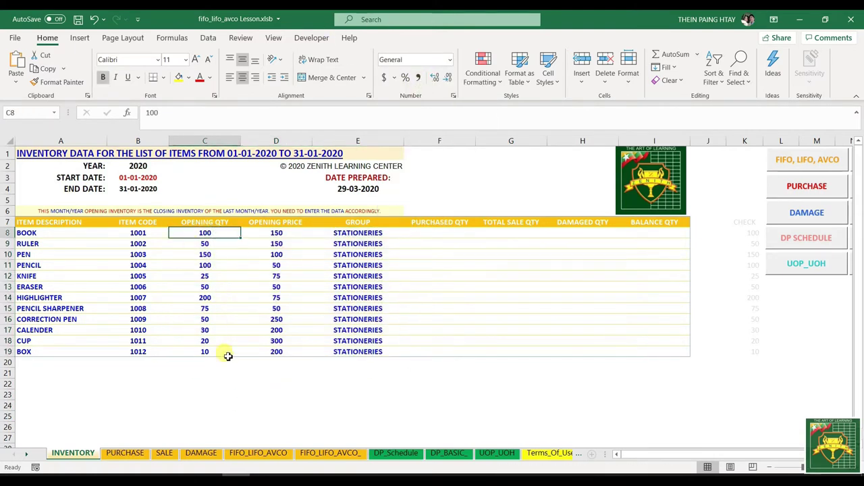
left_click(41, 233)
left_click(133, 230)
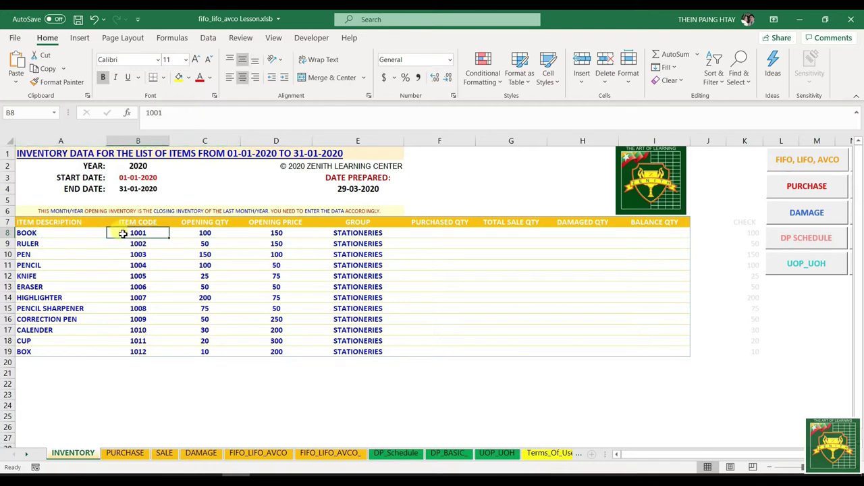
left_click(38, 232)
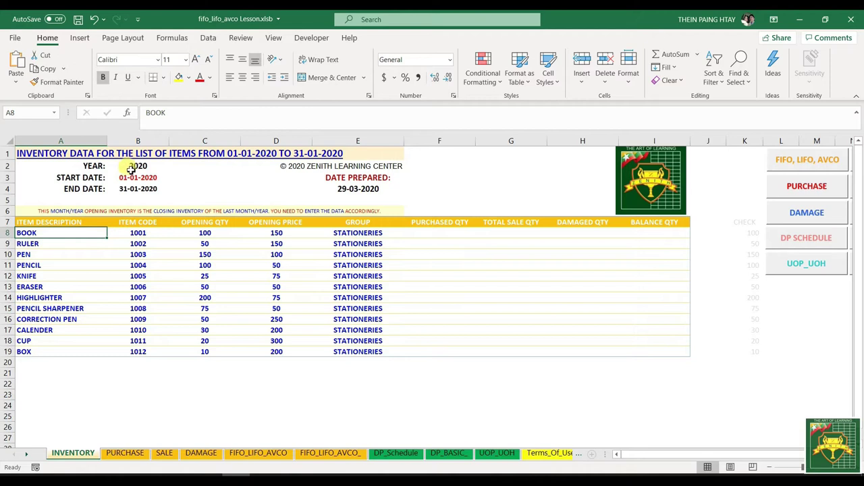
left_click(201, 234)
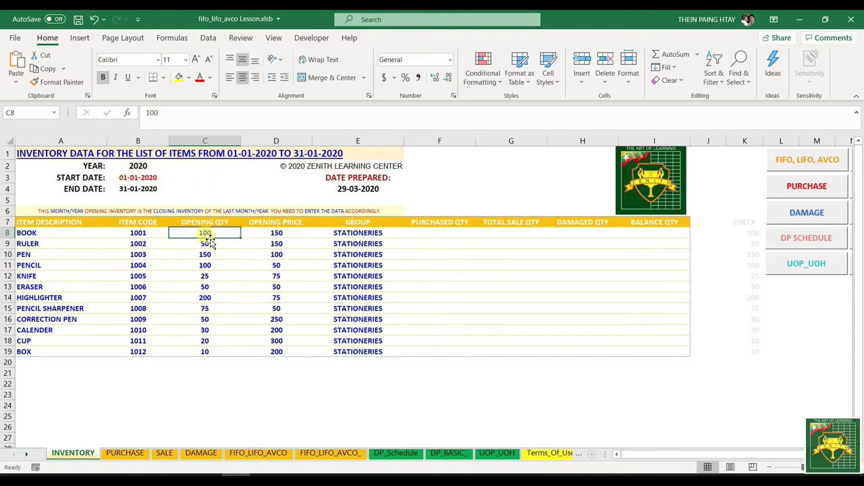
left_click_drag(204, 233, 256, 352)
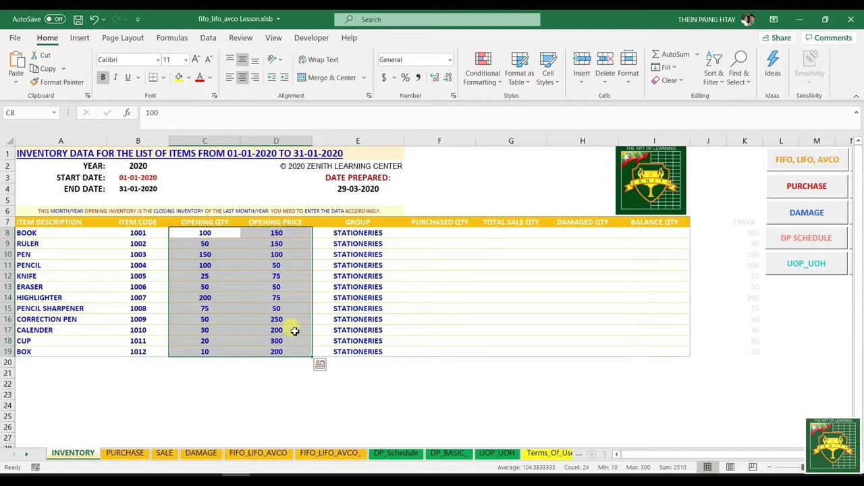
left_click(351, 222)
left_click_drag(343, 233, 349, 349)
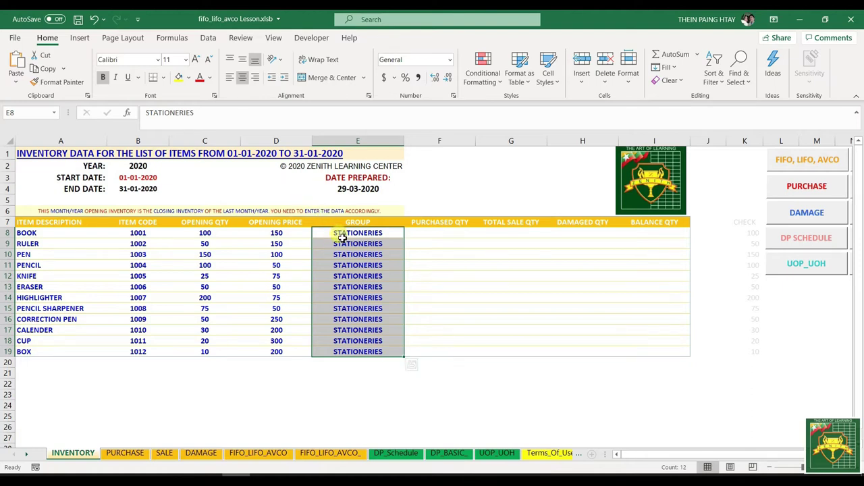
left_click_drag(338, 235, 357, 346)
left_click_drag(40, 232, 347, 349)
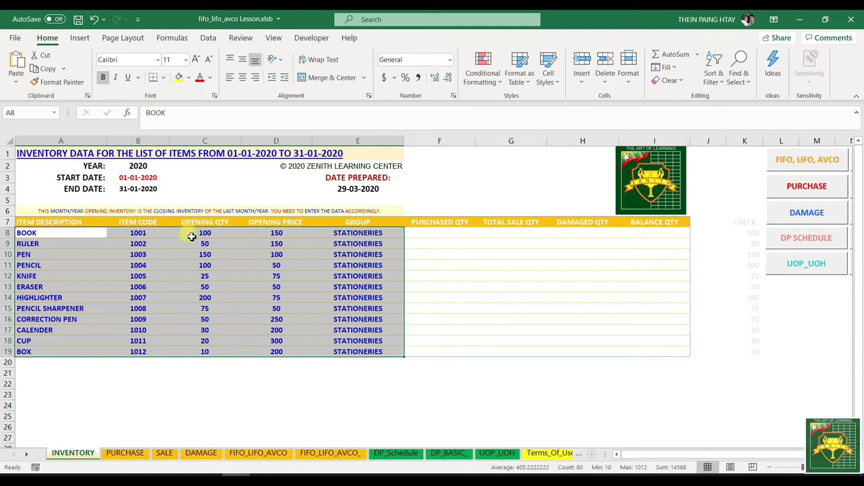
left_click_drag(201, 234, 278, 349)
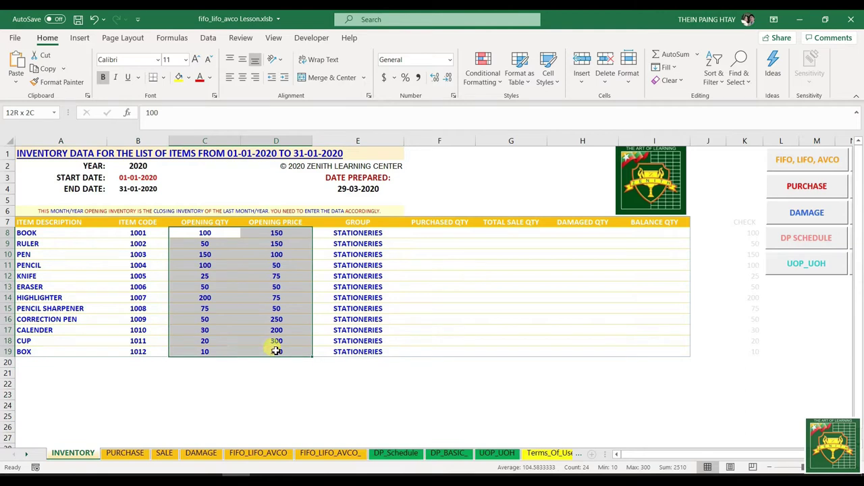
- Review the PURCHASED QTY, TOTAL SALE QTY and DAMAGED QTY columns
left_click(336, 423)
left_click_drag(439, 223, 433, 351)
left_click_drag(512, 223, 507, 349)
left_click_drag(578, 228, 573, 351)
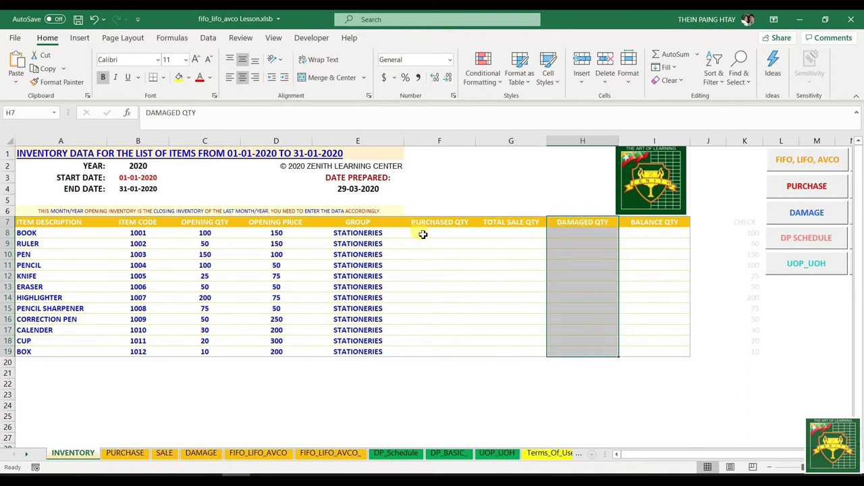
left_click(125, 179)
left_click(133, 190)
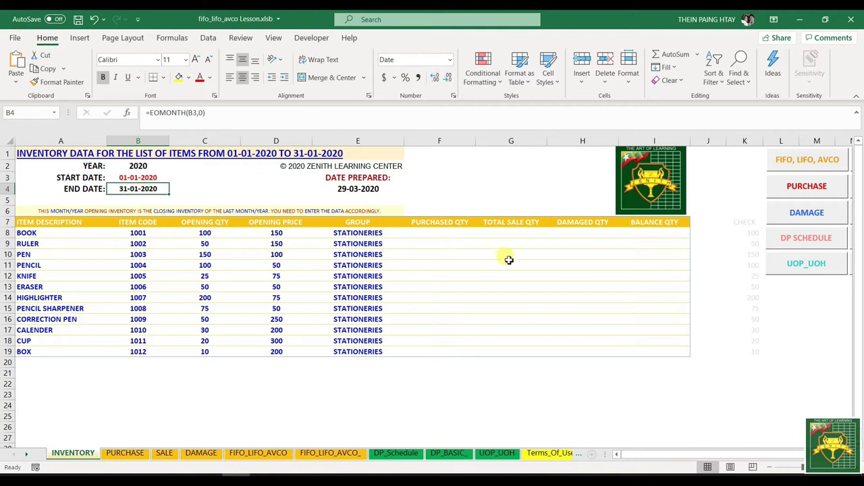
left_click_drag(419, 234, 670, 348)
left_click_drag(656, 233, 653, 349)
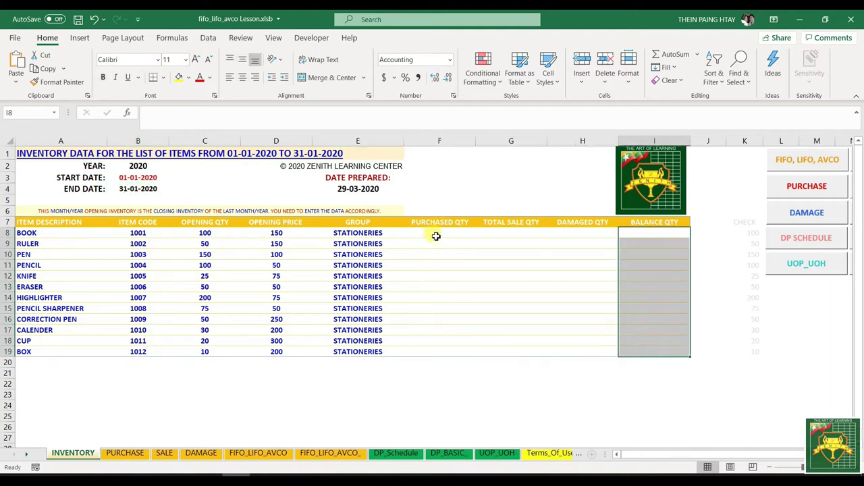
left_click_drag(433, 231, 432, 348)
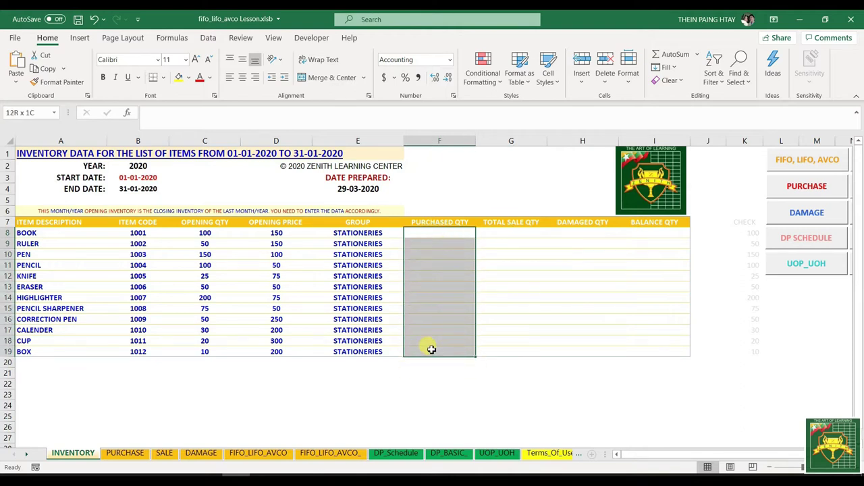
mouse_move(431, 349)
left_mouse_down()
mouse_move(430, 297)
mouse_move(429, 350)
left_mouse_up()
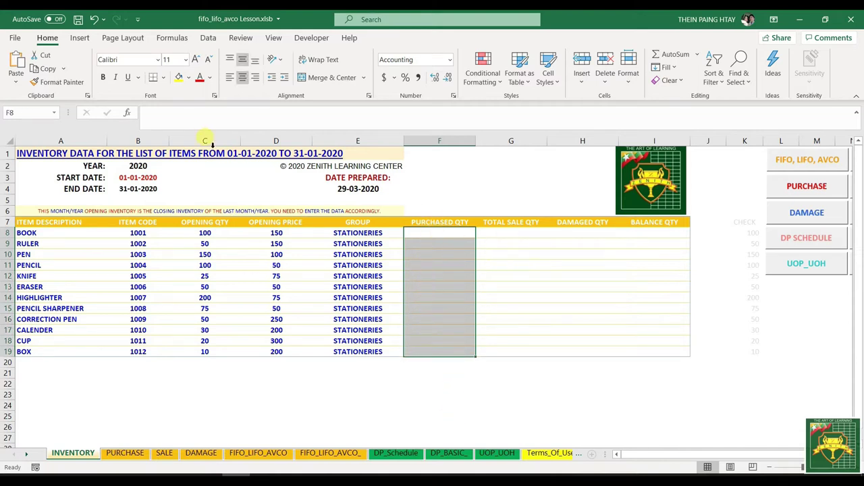
left_click_drag(506, 238, 517, 347)
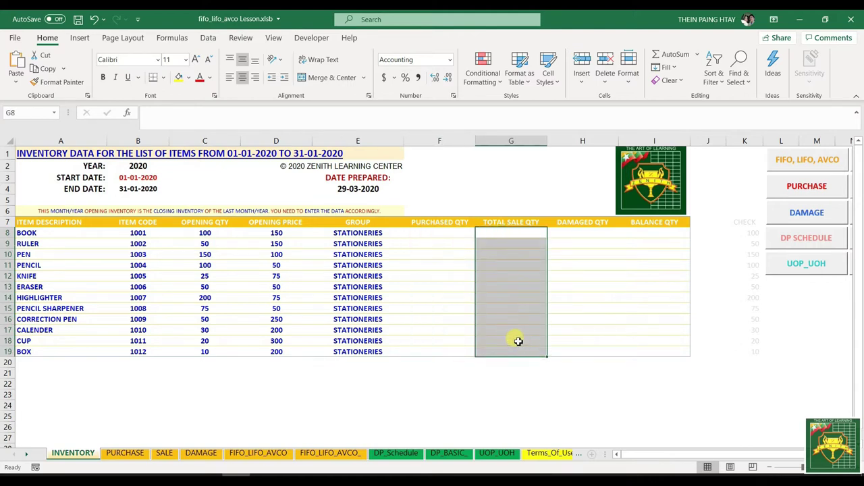
left_click_drag(438, 234, 455, 347)
left_click_drag(518, 237, 523, 351)
left_click_drag(573, 233, 586, 347)
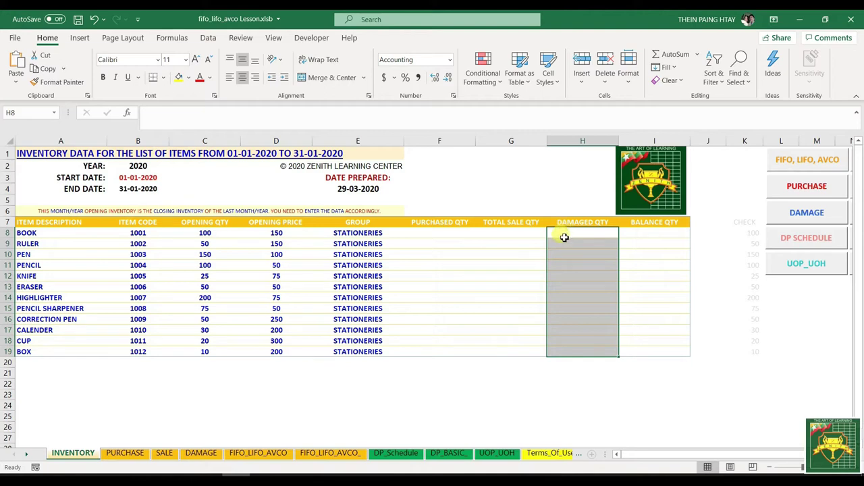
left_click_drag(561, 233, 575, 349)
left_click_drag(427, 231, 601, 353)
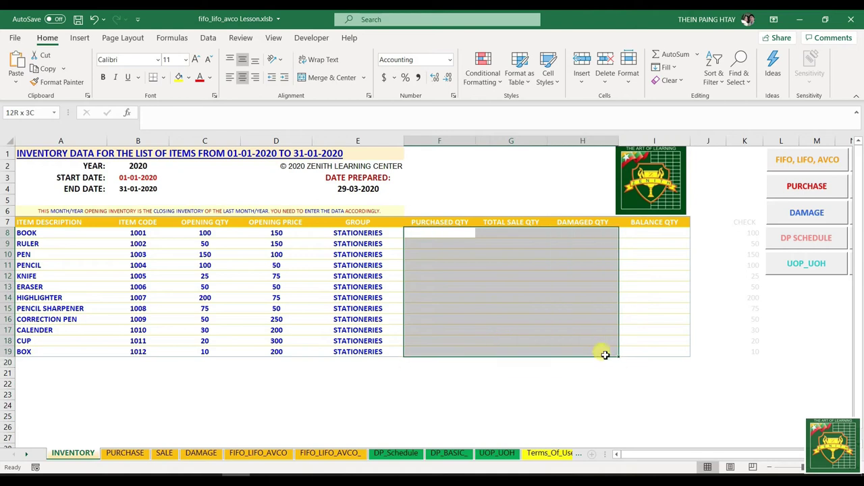
left_click_drag(206, 233, 225, 355)
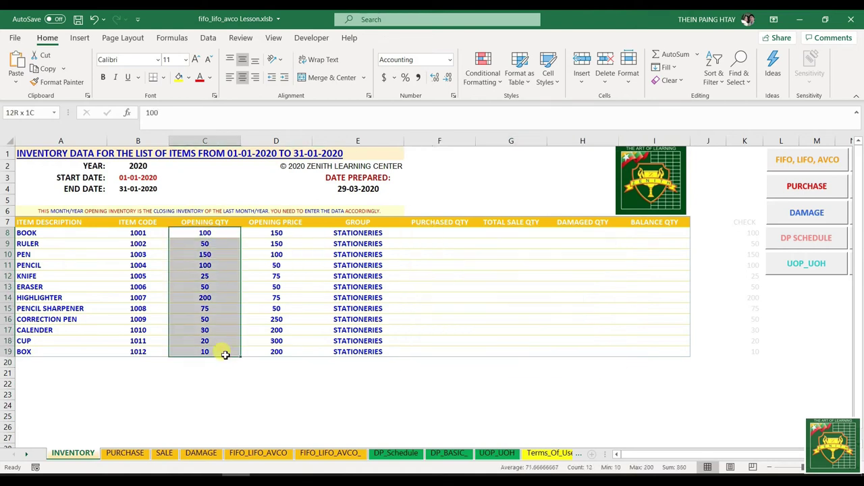
left_click(408, 236)
left_click_drag(408, 236, 428, 347)
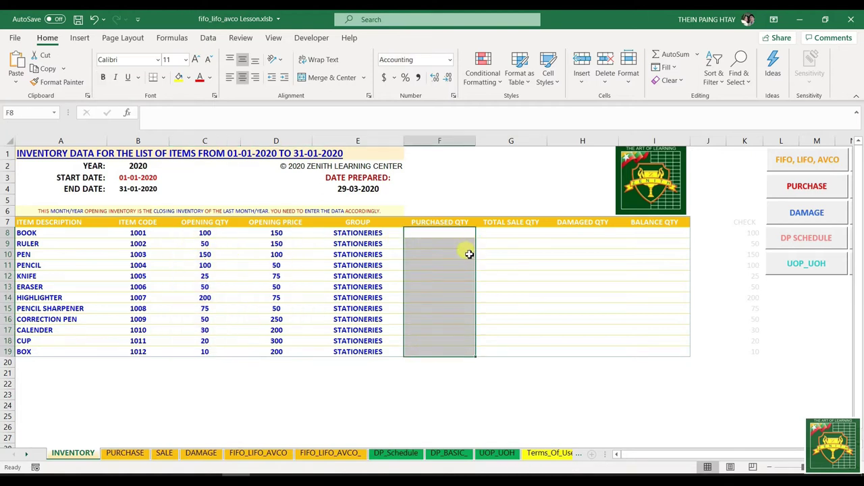
left_click_drag(510, 235, 517, 352)
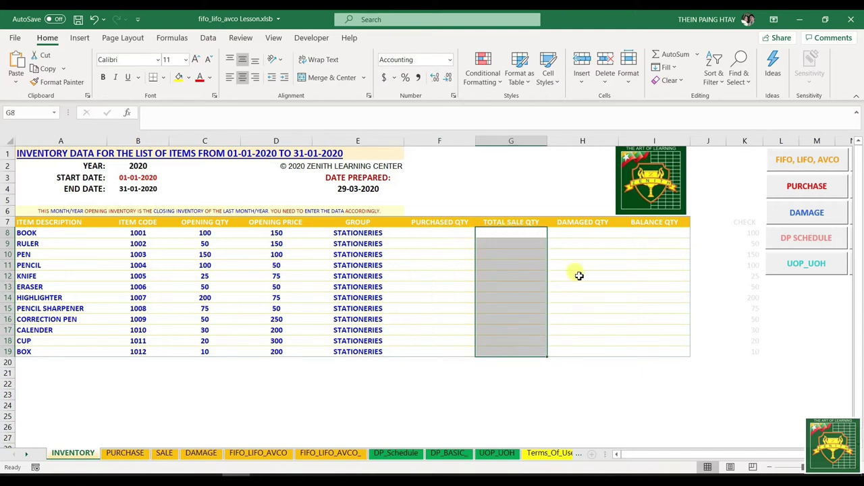
left_click_drag(574, 232, 588, 351)
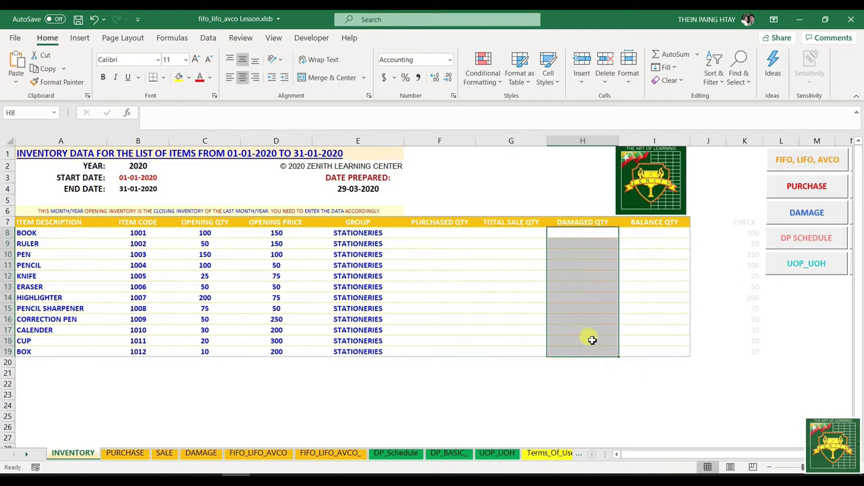
left_click_drag(652, 233, 658, 352)
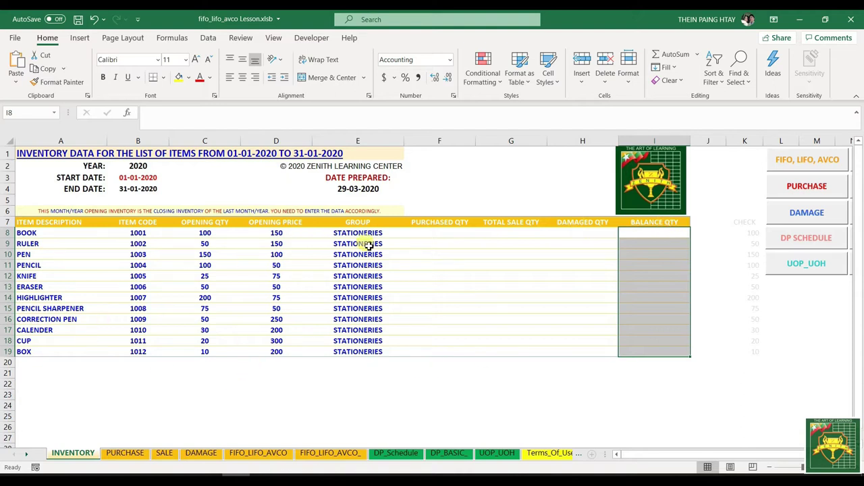
left_click_drag(431, 221, 440, 350)
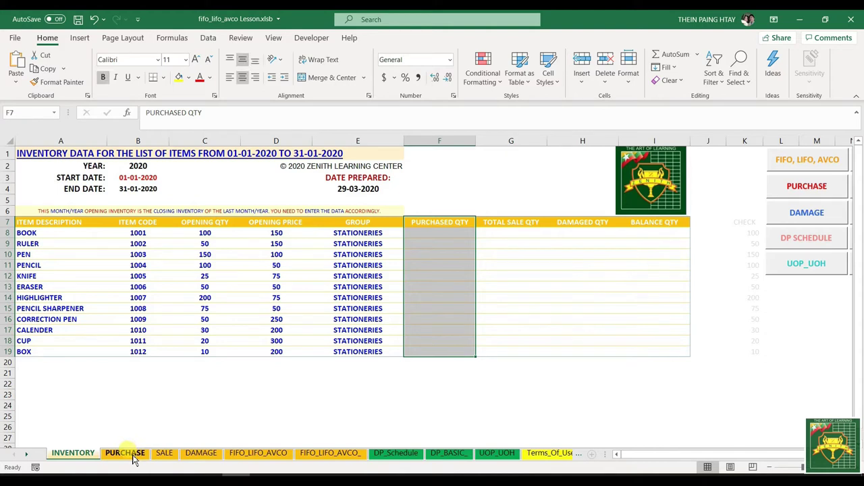
left_click(126, 453)
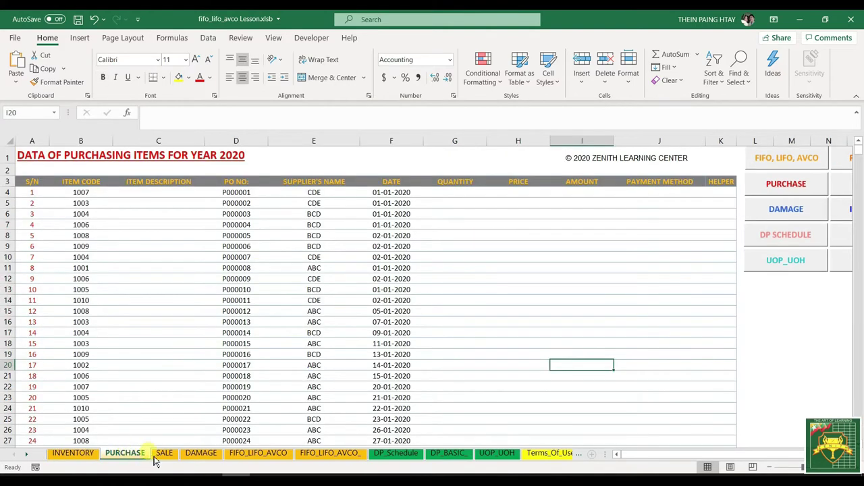
left_click(164, 453)
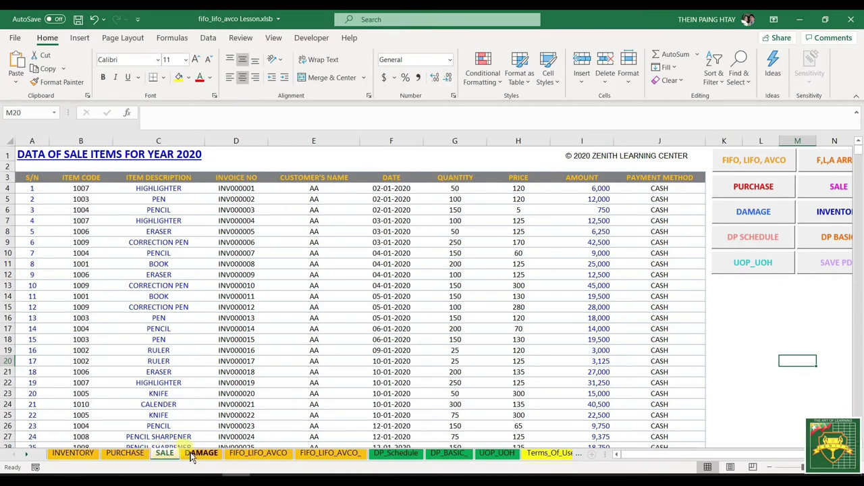
left_click(192, 456)
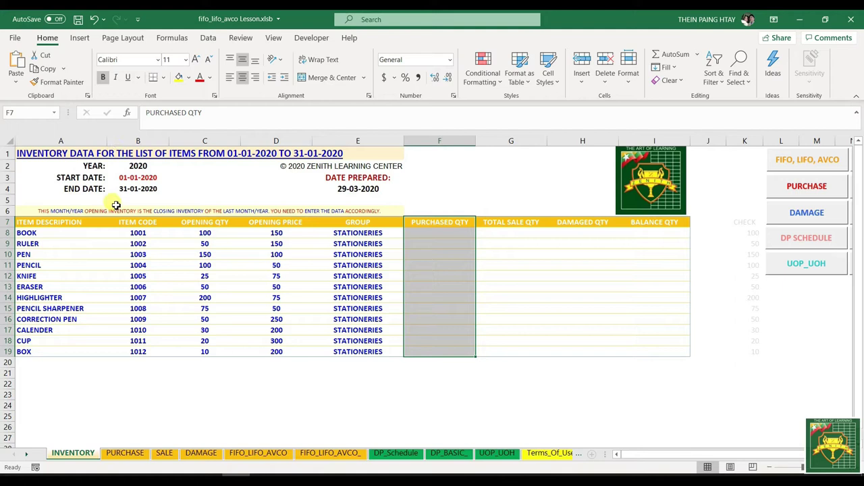
- Review the INVENTORY item table and its OPENING QTY values C8:C19
left_click(43, 213)
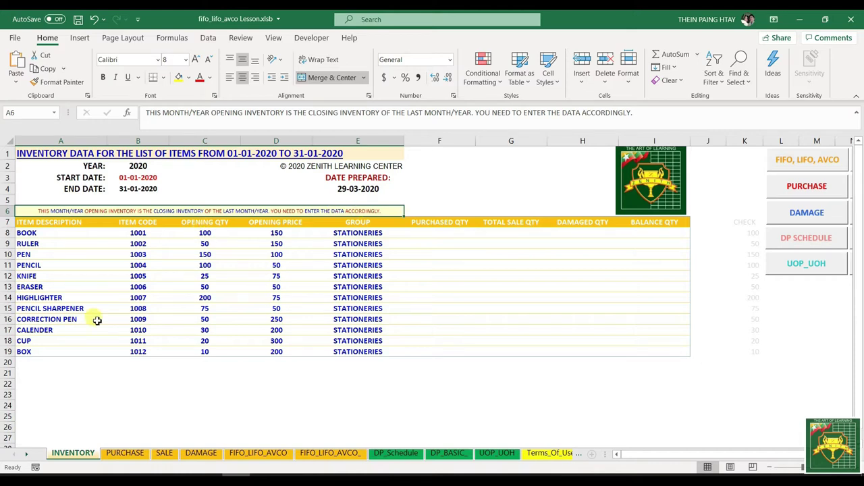
left_click_drag(70, 229, 339, 350)
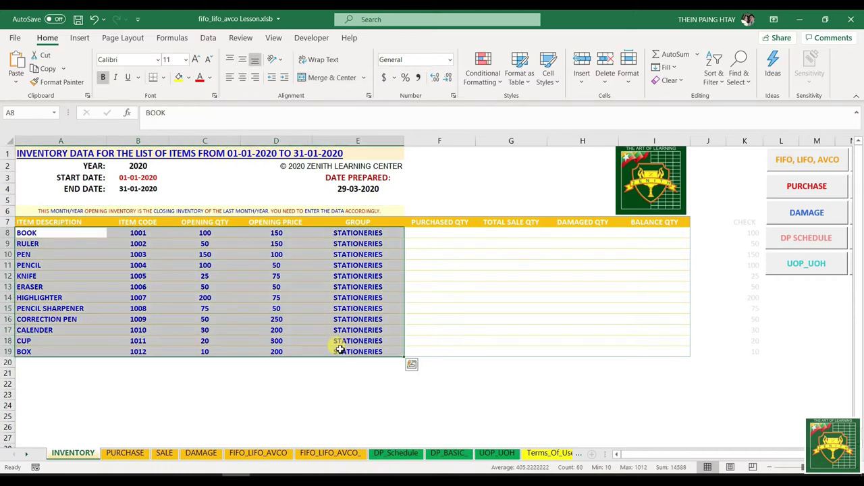
left_click(123, 453)
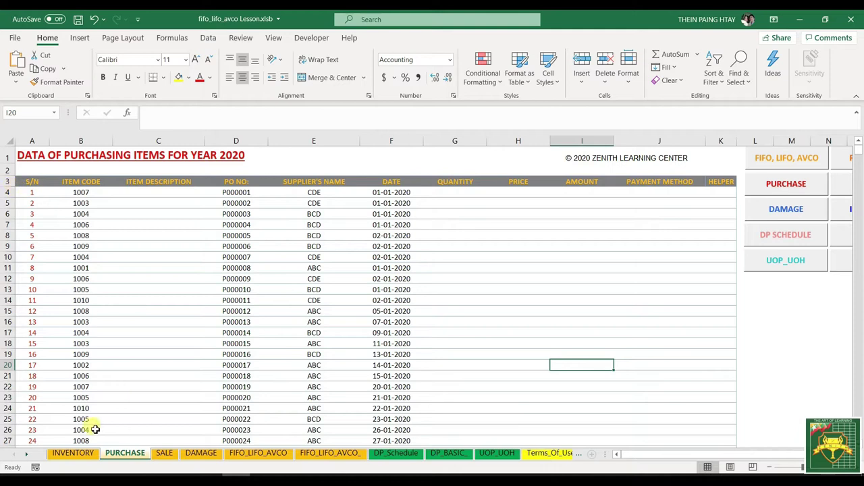
left_click(73, 453)
left_click_drag(202, 233, 203, 351)
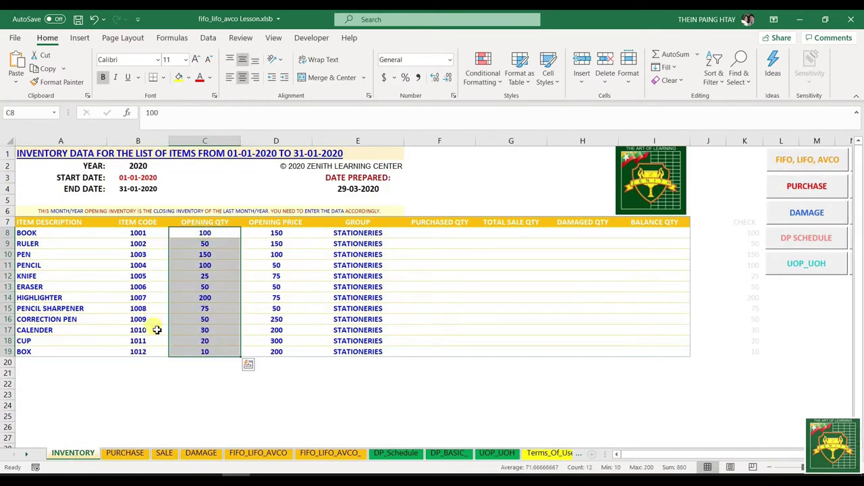
left_click(210, 299)
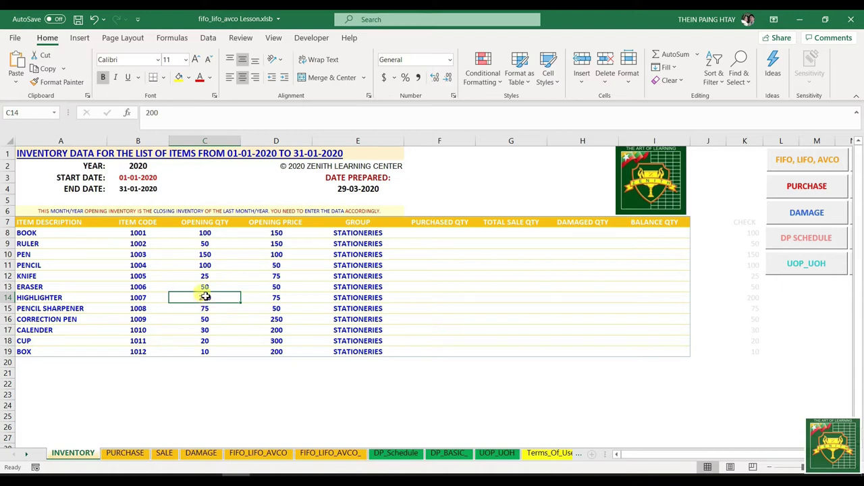
left_click_drag(204, 233, 213, 351)
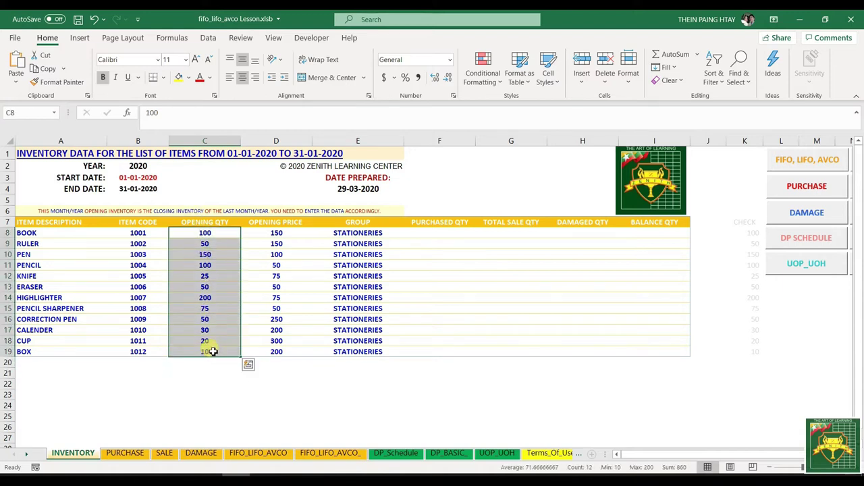
left_click(212, 297)
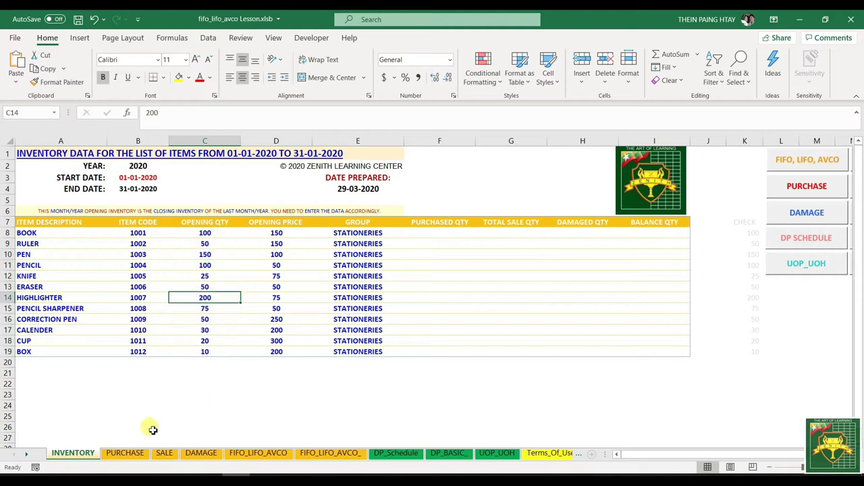
- Switch to the PURCHASE sheet and select the PO NO values in column D
left_click(125, 452)
left_click_drag(233, 193, 245, 457)
scroll(222, 270, "up", 3)
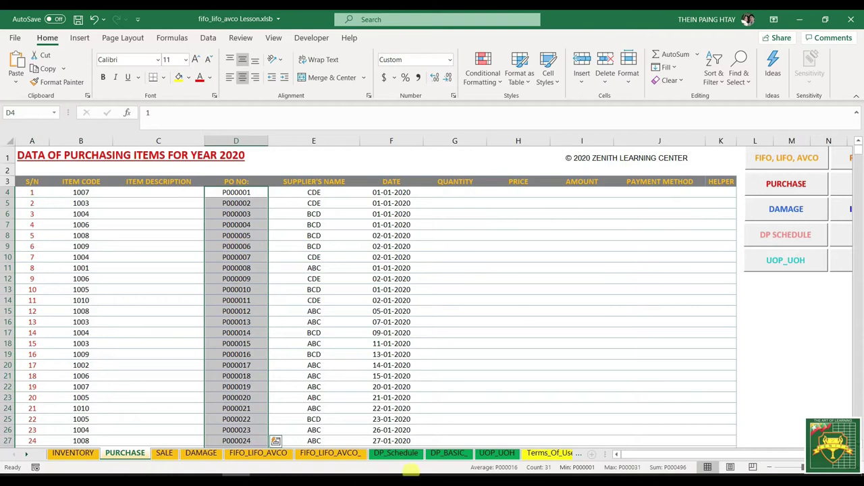
- Clear the existing PO numbers from column D on PURCHASE
left_click(240, 192)
double_click(148, 113)
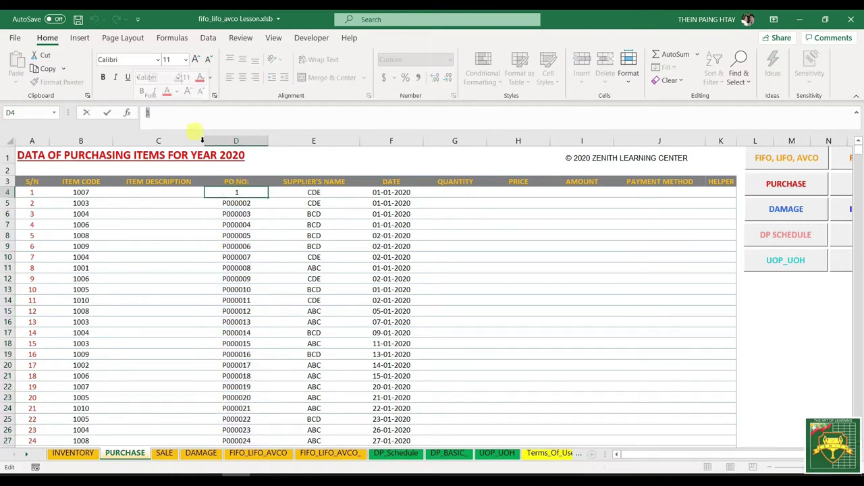
left_click_drag(240, 193, 234, 373)
key("Delete")
scroll(230, 338, "up", 4)
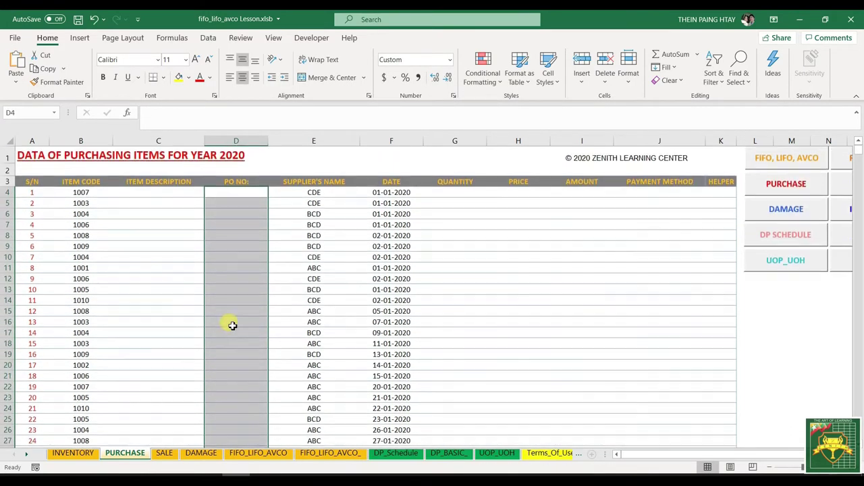
- Enter 1 in D4 and bring up its Format Cells settings with Ctrl+1
left_click(235, 192)
type("1")
key("Return")
left_click(233, 194)
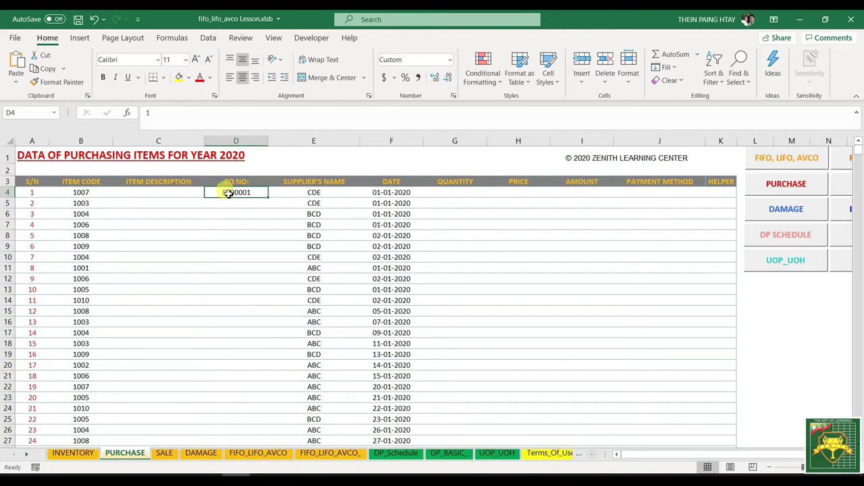
key("ctrl+1")
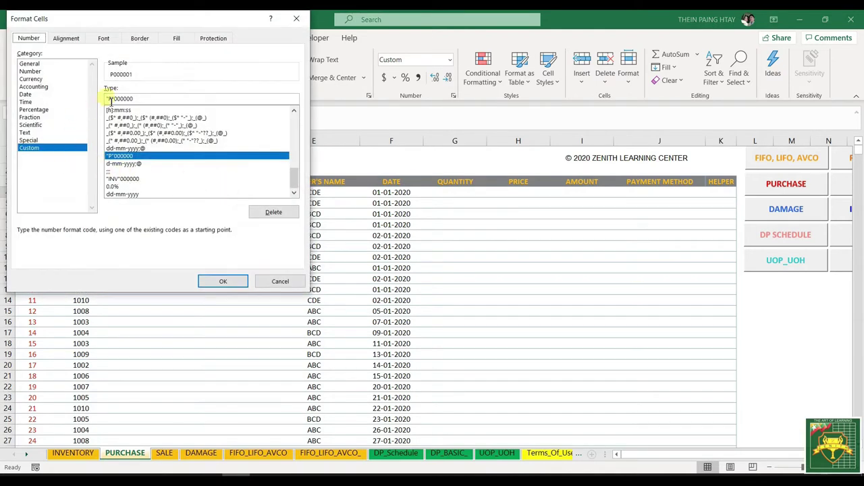
- Set D4's custom format code to "P"000000 so the value 1 shows as P000001
left_click_drag(116, 99, 140, 100)
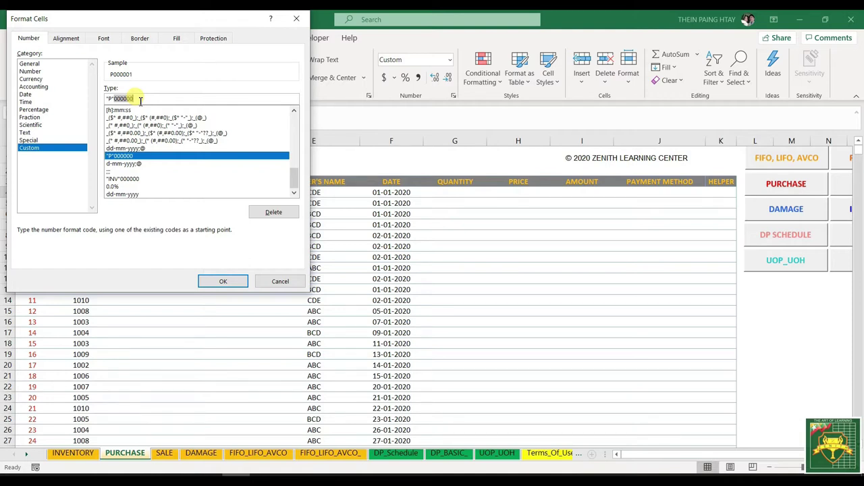
left_click_drag(141, 99, 113, 99)
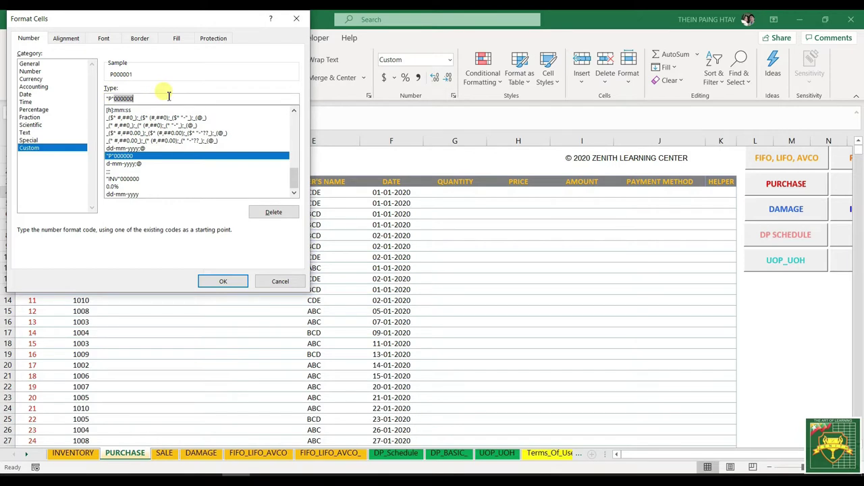
type("000000")
left_click(207, 280)
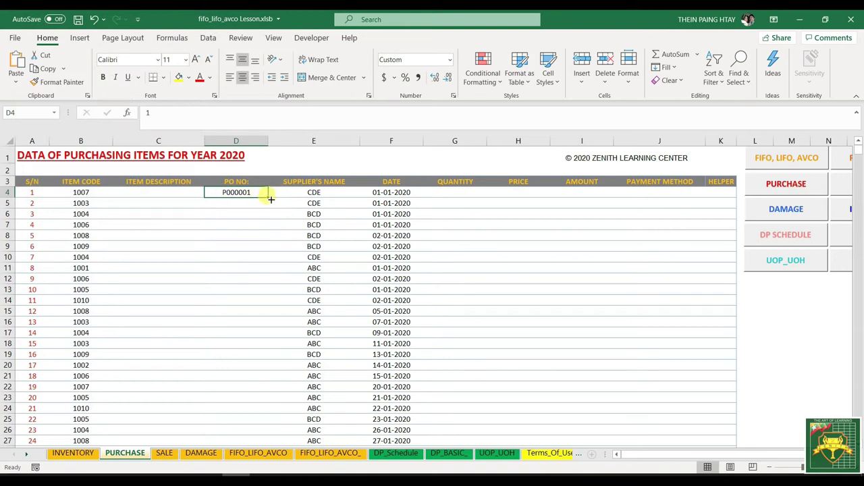
- Enter 2 in D5 and fill the PO number series down to D34 (P000031)
double_click(268, 199)
left_click(243, 204)
type("2")
key("Return")
left_click_drag(248, 195, 260, 204)
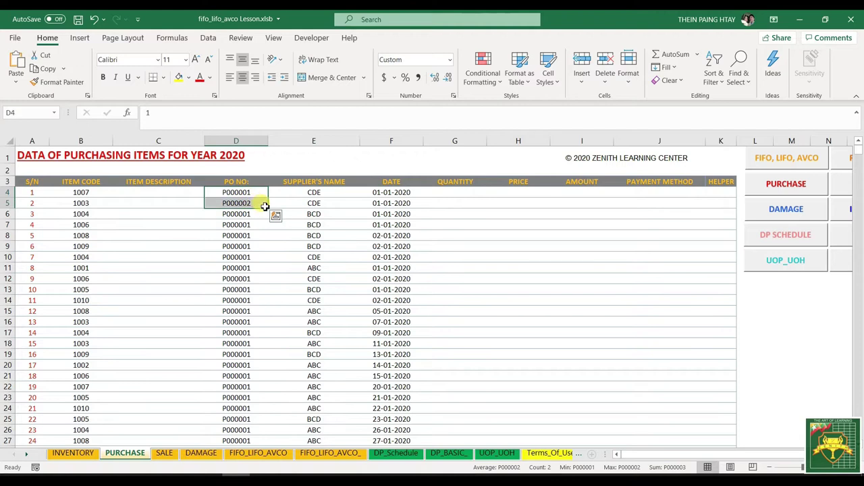
double_click(268, 208)
scroll(274, 253, "down", 4)
scroll(273, 259, "up", 4)
- Check the first purchase row: PO P000001, item code 1007, supplier CDE and its date
left_click(243, 193)
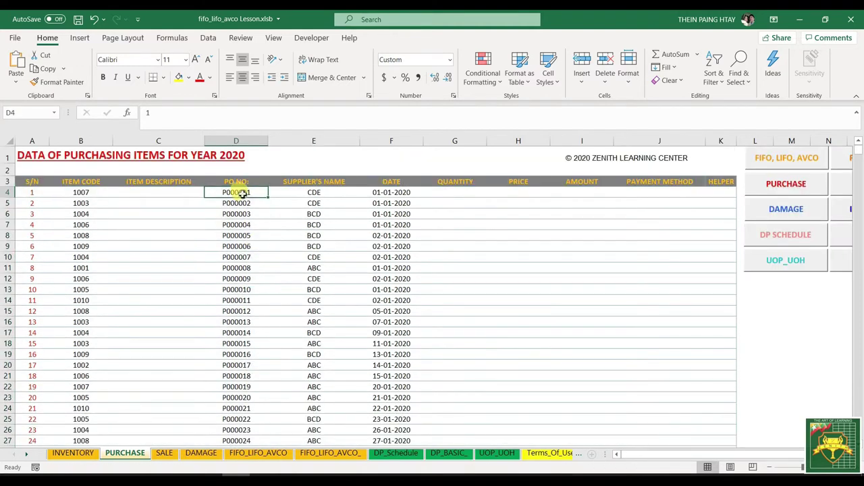
left_click(79, 193)
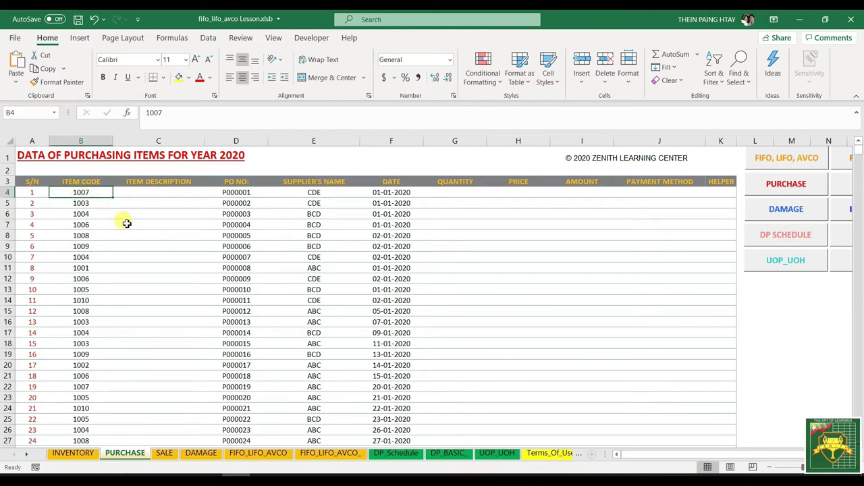
left_click(297, 192)
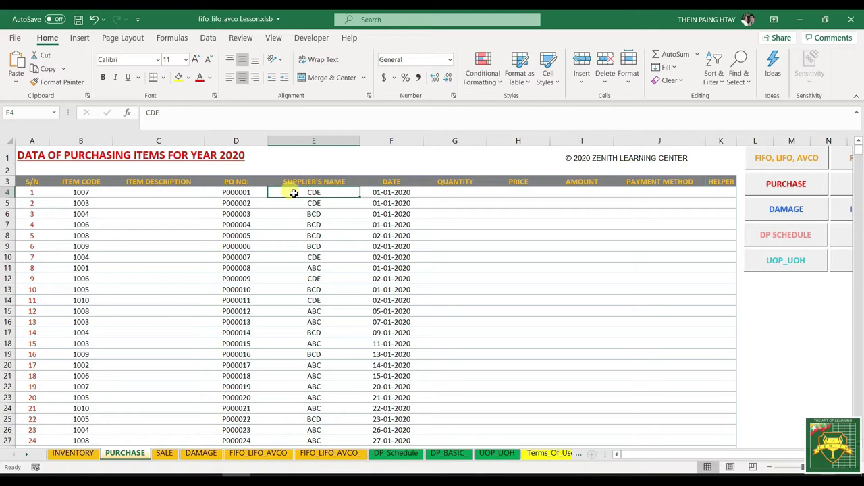
left_click(378, 192)
- Review the purchase columns, then select the first empty ITEM DESCRIPTION cell, C4
left_click(390, 139)
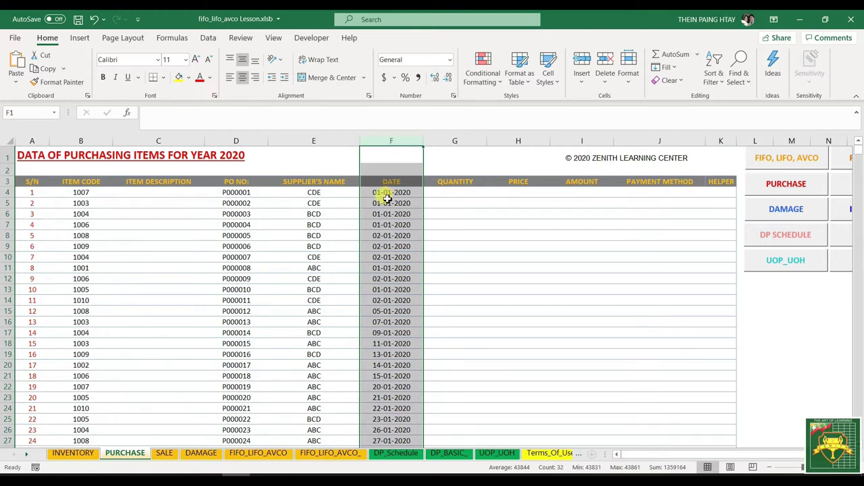
left_click(76, 192)
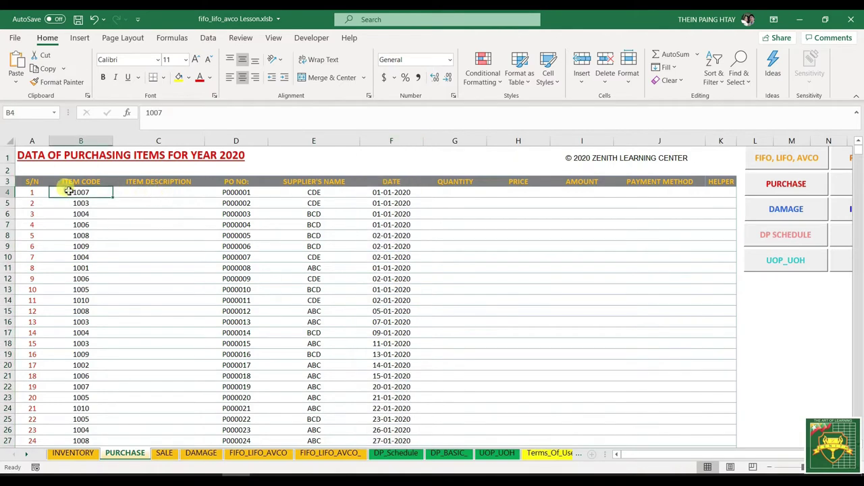
left_click(241, 193)
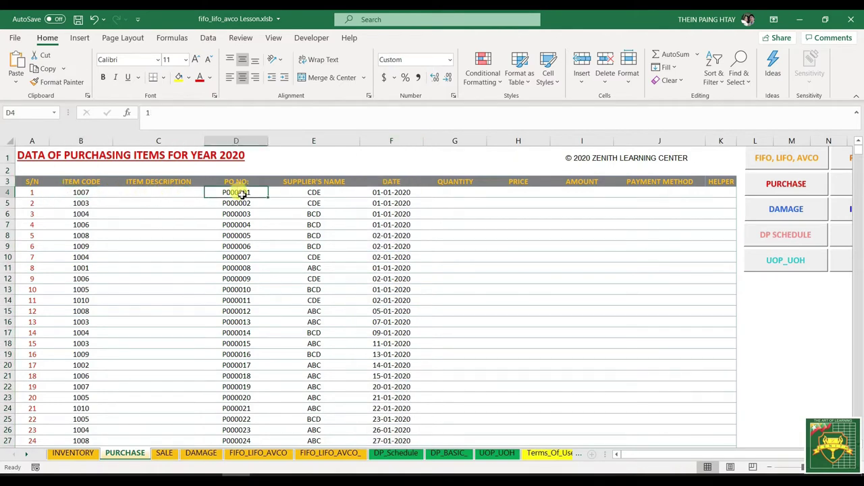
left_click(315, 194)
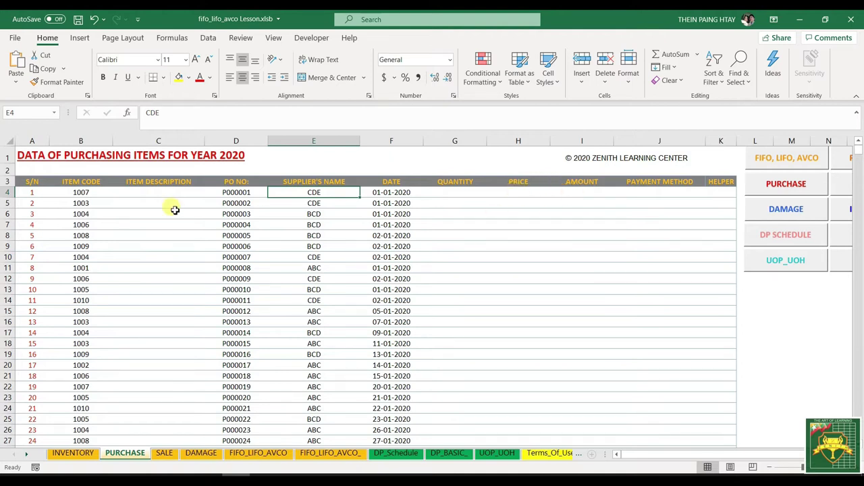
left_click_drag(115, 191, 166, 436)
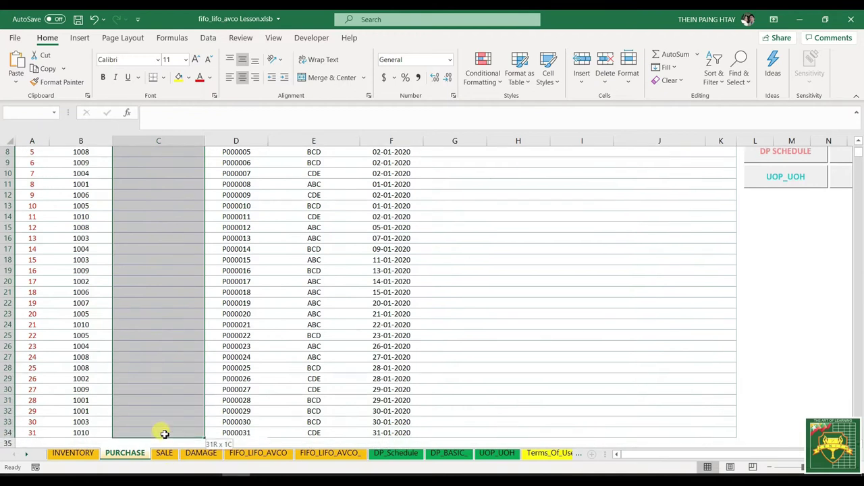
scroll(158, 214, "up", 3)
left_click(139, 222)
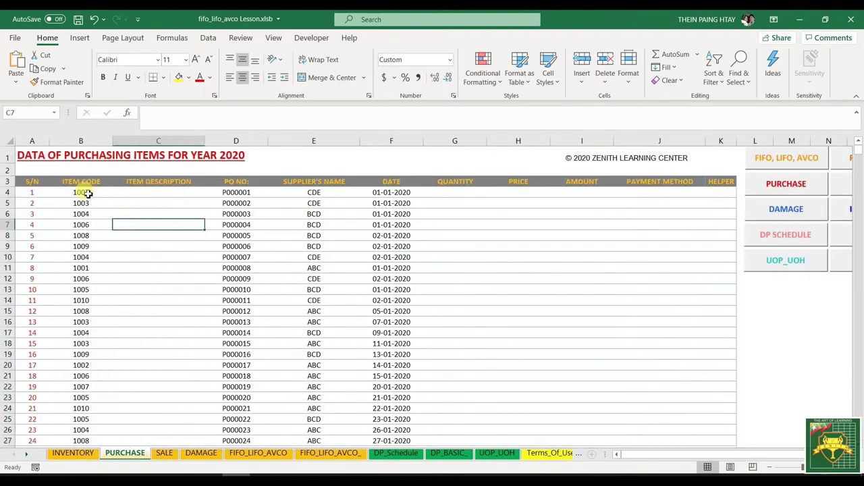
left_click(129, 191)
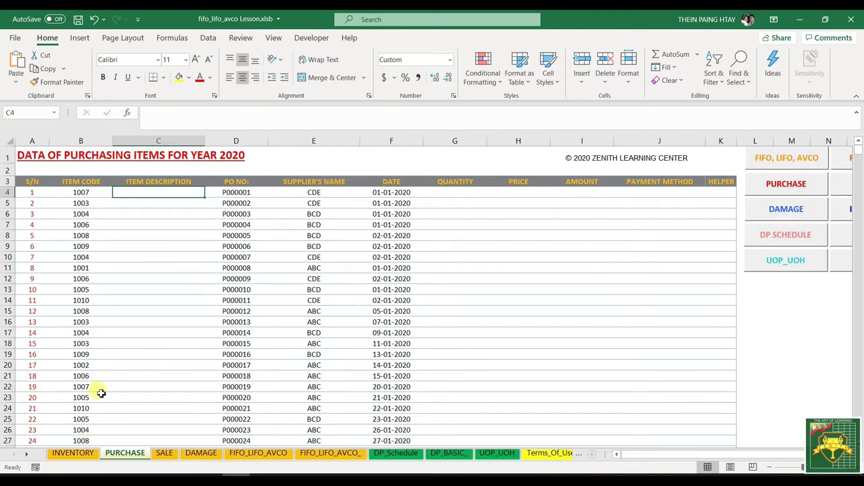
- Select the INVENTORY item names and codes A8:B19, covering codes 1001–1012
left_click(72, 454)
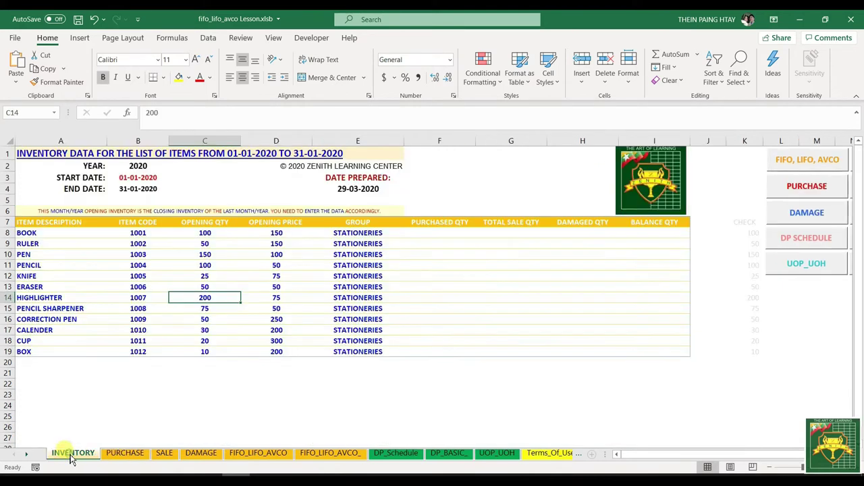
left_click_drag(54, 233, 155, 350)
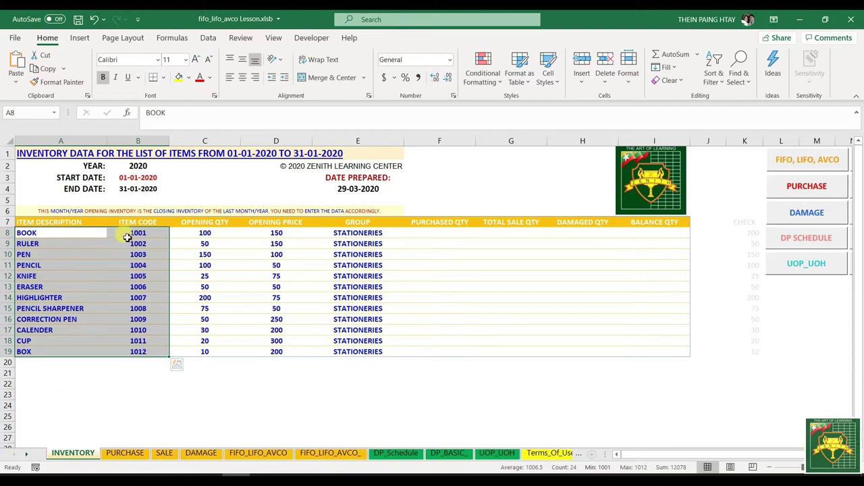
left_click_drag(128, 232, 139, 353)
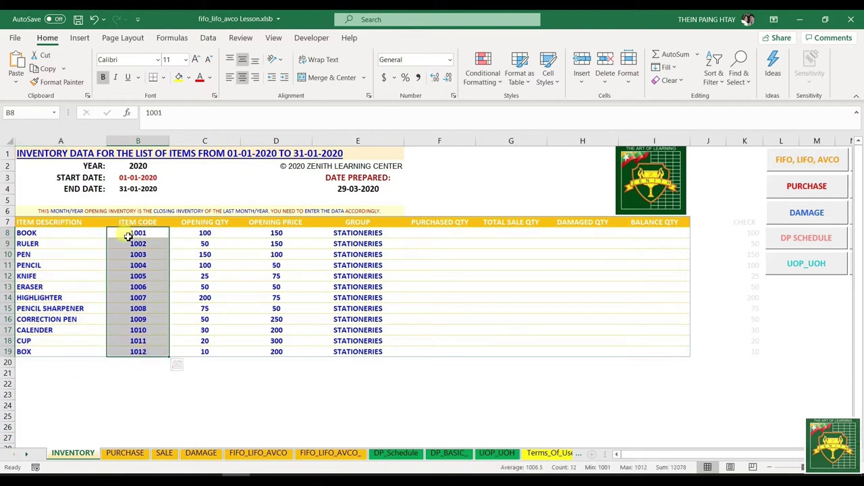
left_click(39, 230)
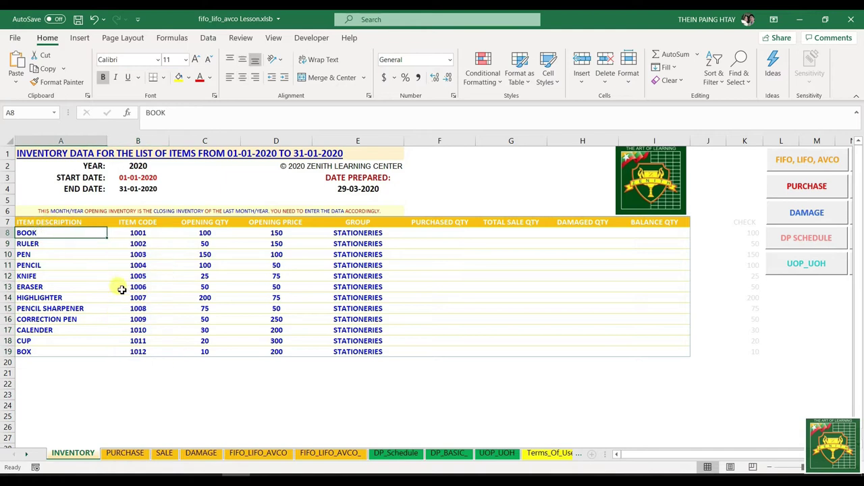
left_click_drag(65, 232, 119, 356)
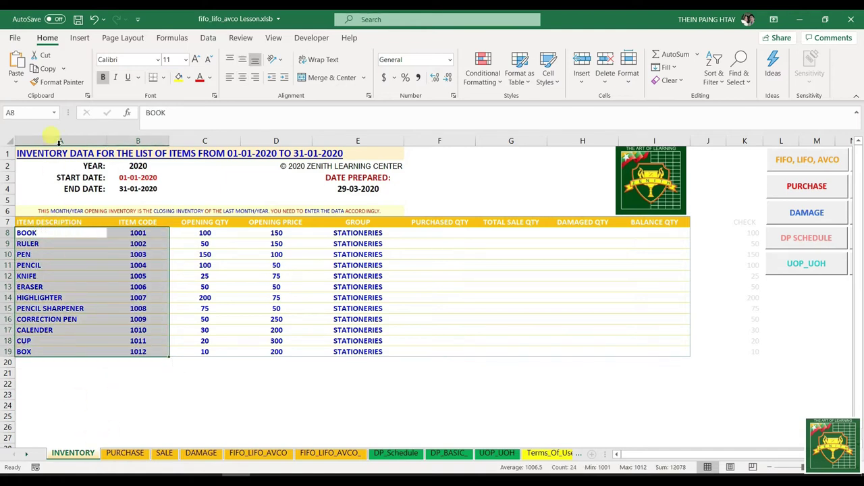
- Return to PURCHASE and select the first ITEM DESCRIPTION cell, C4
left_click(123, 453)
left_click(127, 226)
left_click(136, 194)
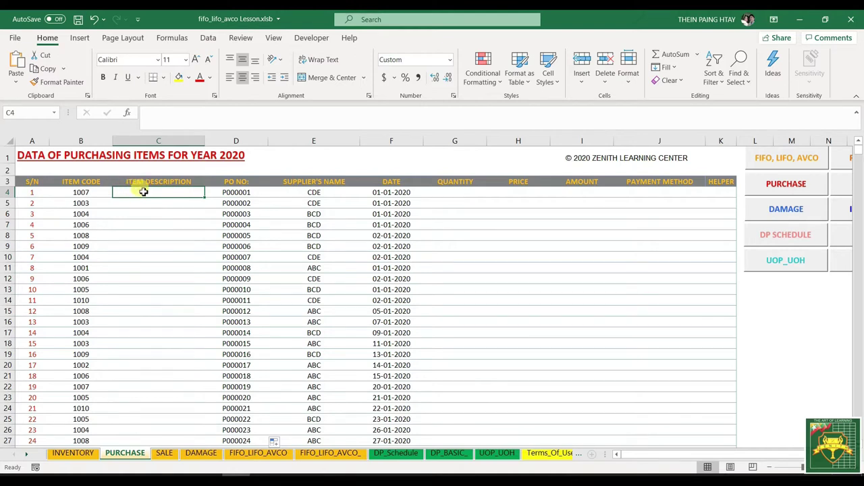
type("=")
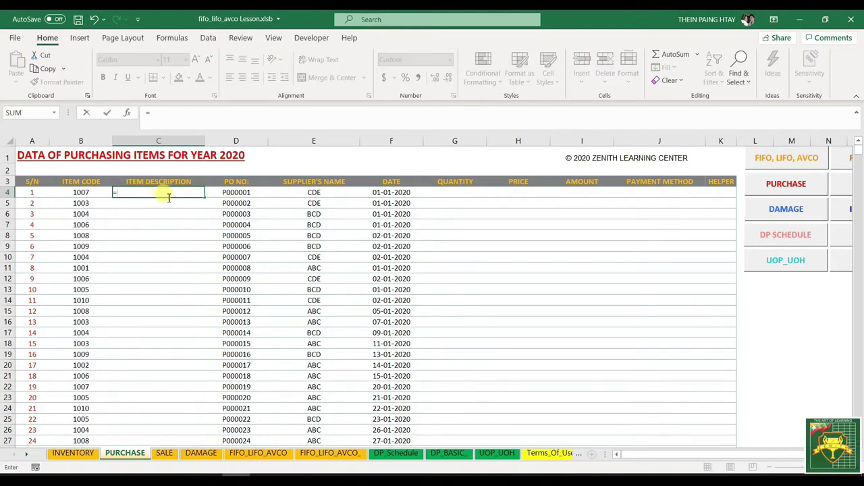
type("index(")
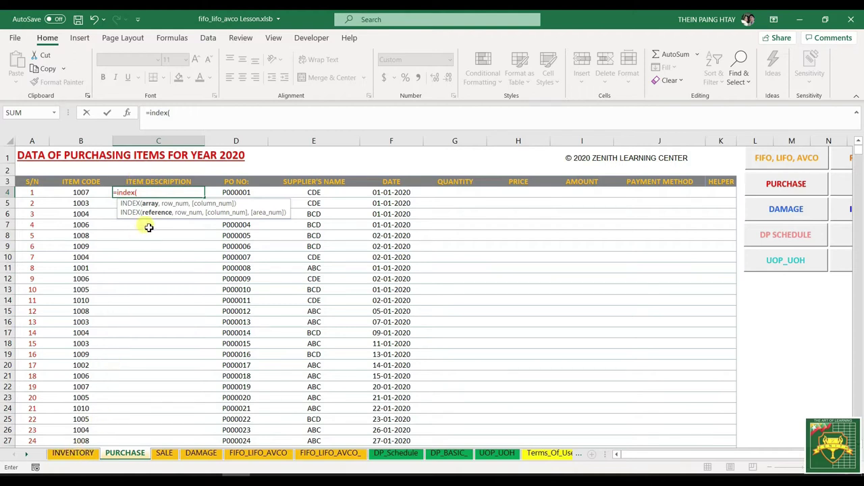
key("Escape")
left_click(165, 268)
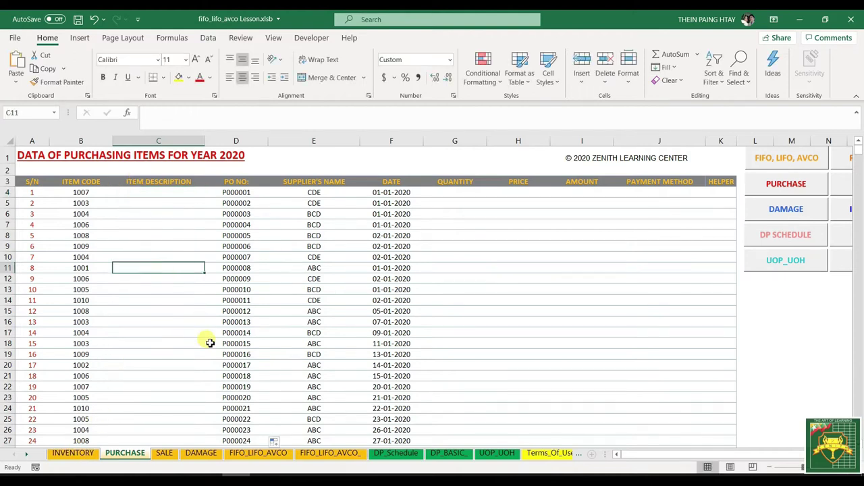
scroll(183, 295, "down", 1)
scroll(183, 305, "up", 1)
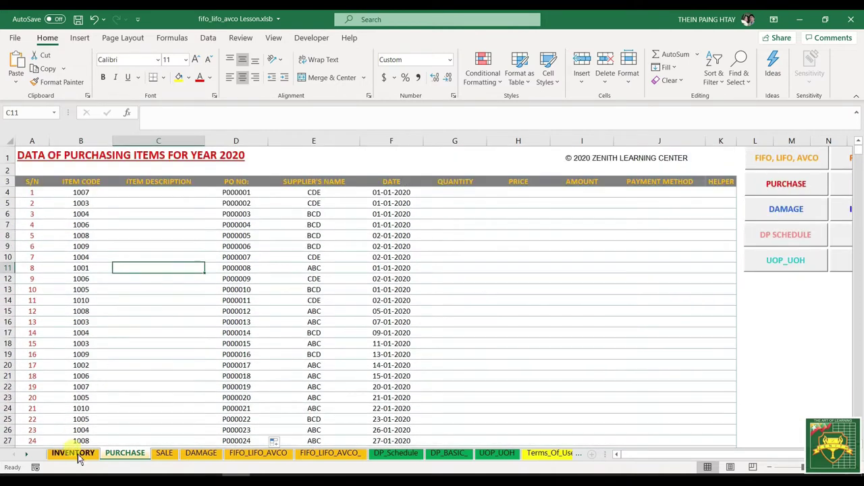
left_click(157, 227)
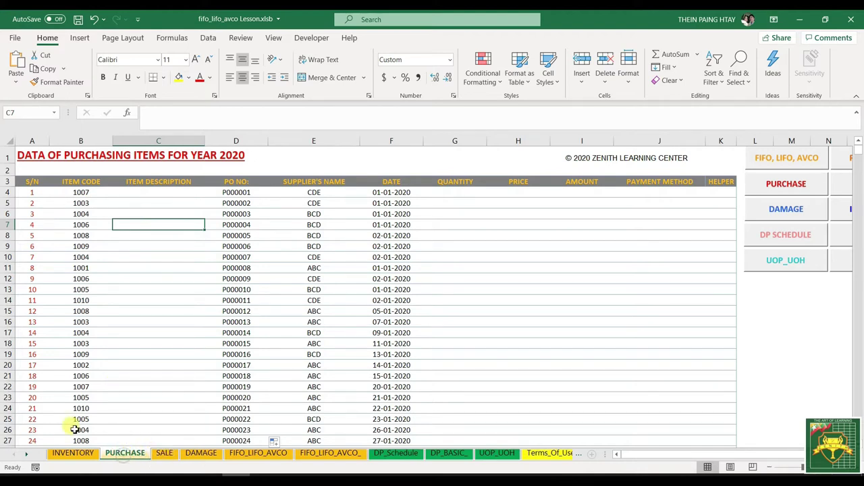
left_click(69, 453)
left_click(421, 224)
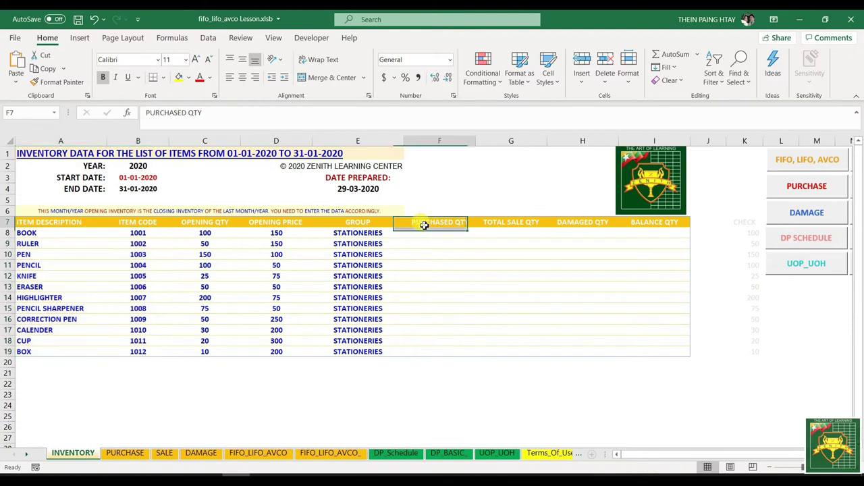
left_click(534, 221)
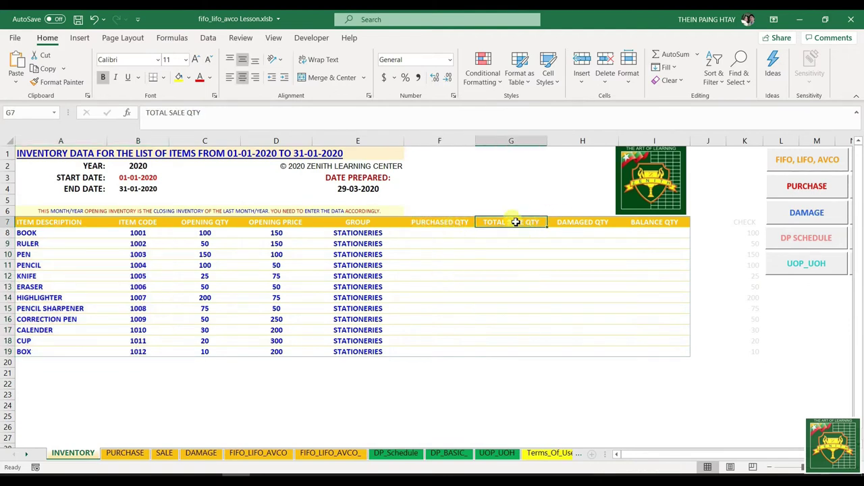
left_click(573, 222)
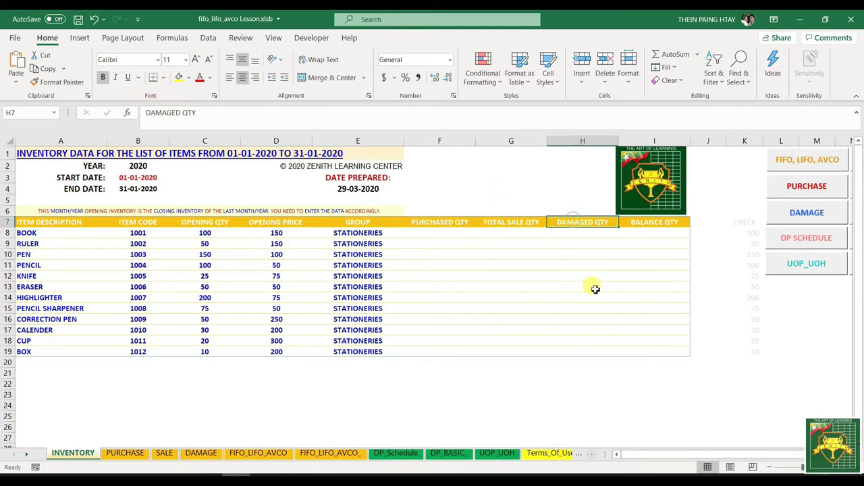
left_click(637, 225)
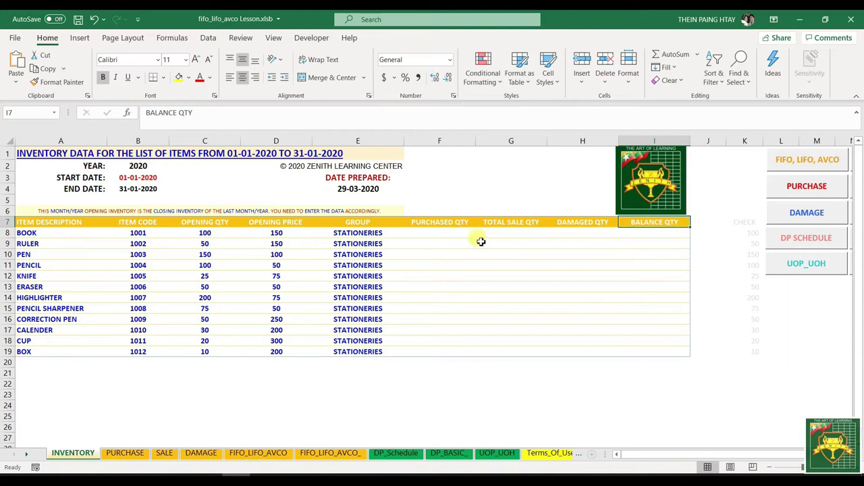
left_click(212, 233)
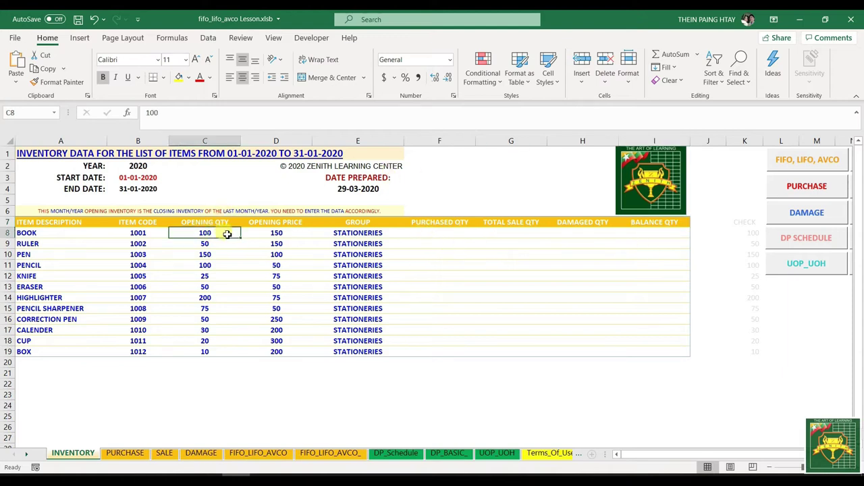
left_click(451, 232)
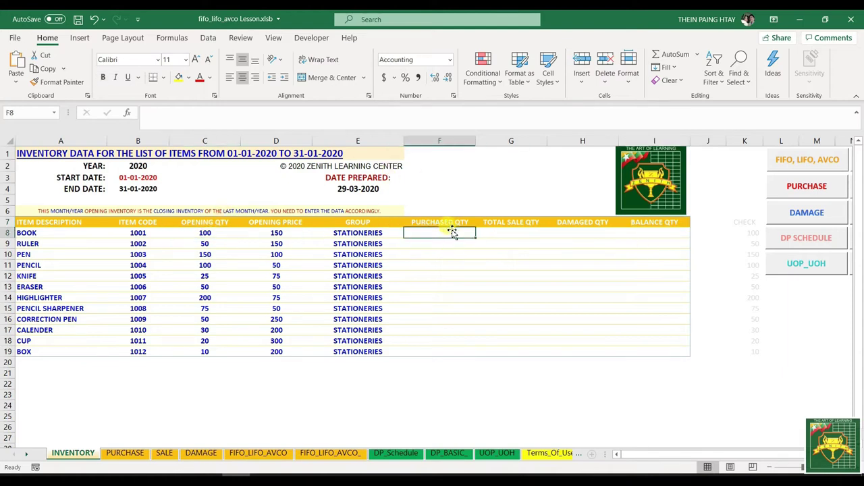
left_click(491, 232)
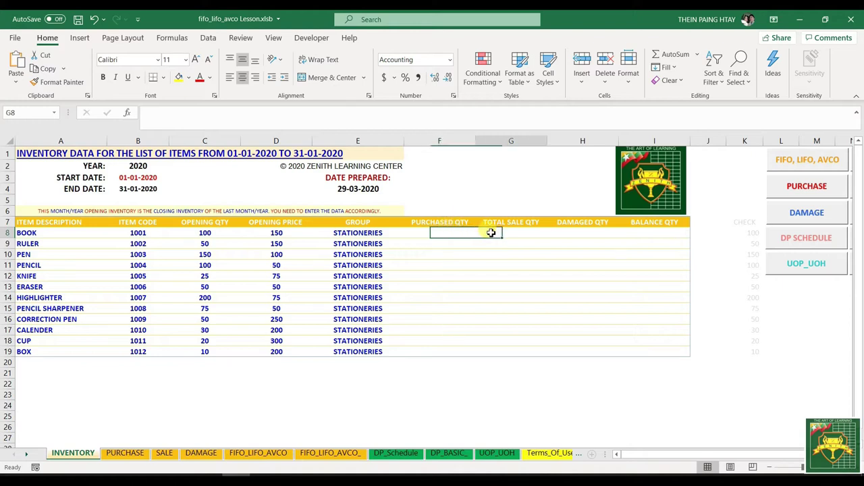
left_click(560, 232)
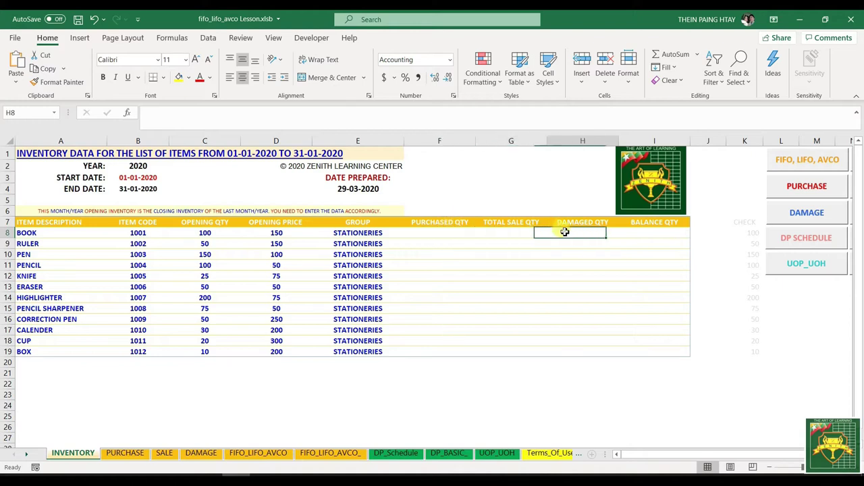
left_click(647, 232)
left_click(440, 223)
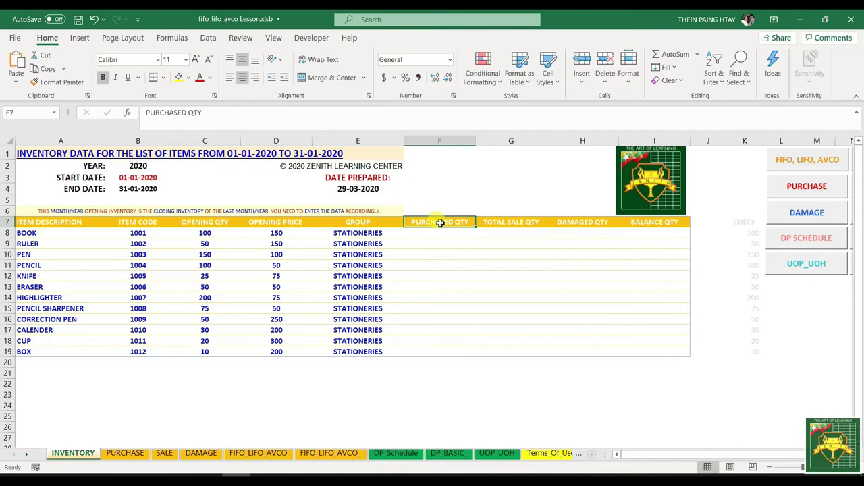
left_click(499, 222)
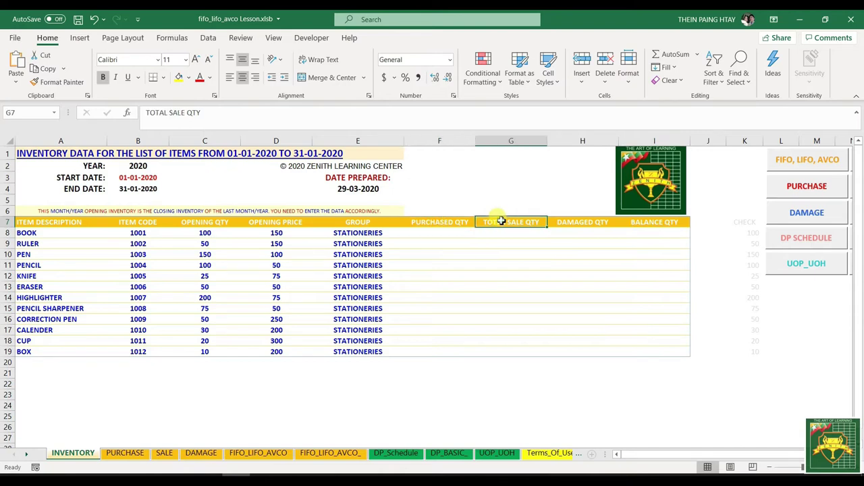
left_click(565, 222)
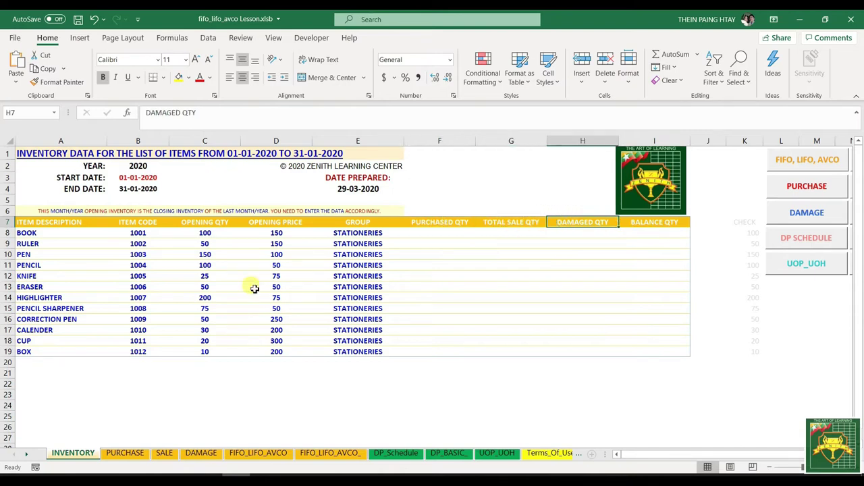
left_click(125, 453)
left_click(164, 453)
left_click(199, 453)
left_click(126, 452)
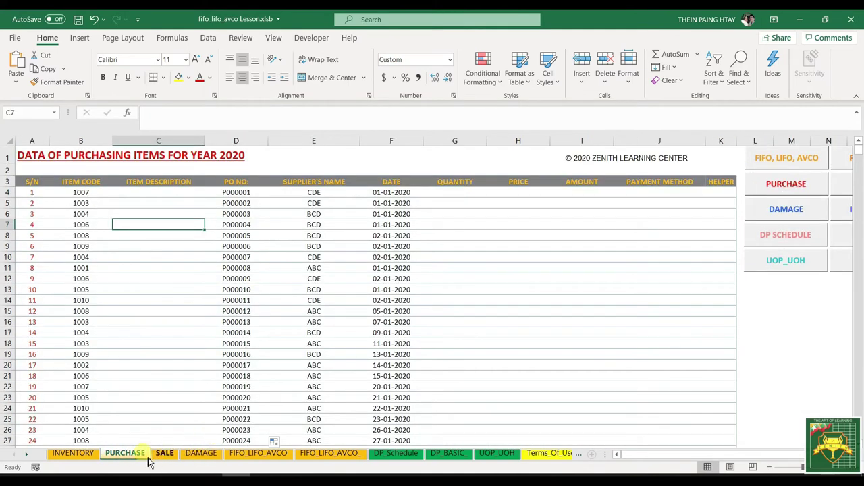
- Autofit PURCHASE column K to its HELPER heading, then show the FIFO_LIFO_AVCO_ sheet
left_click_drag(32, 182, 654, 184)
left_click(653, 193)
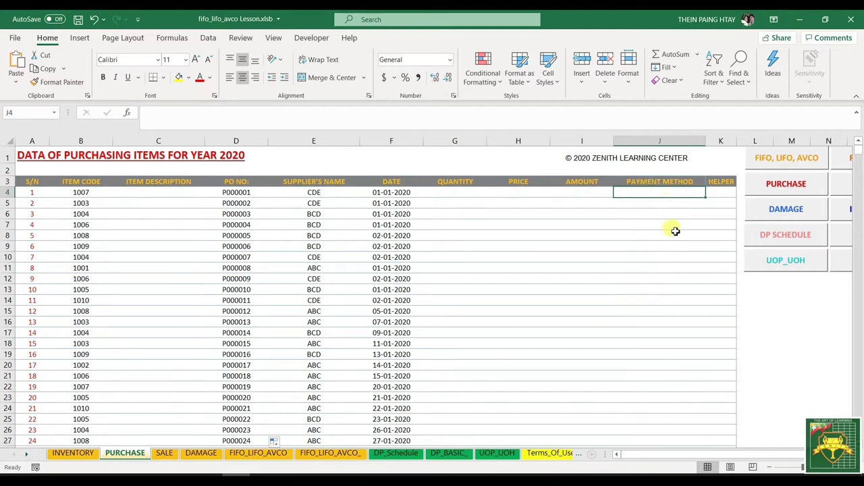
left_click(720, 141)
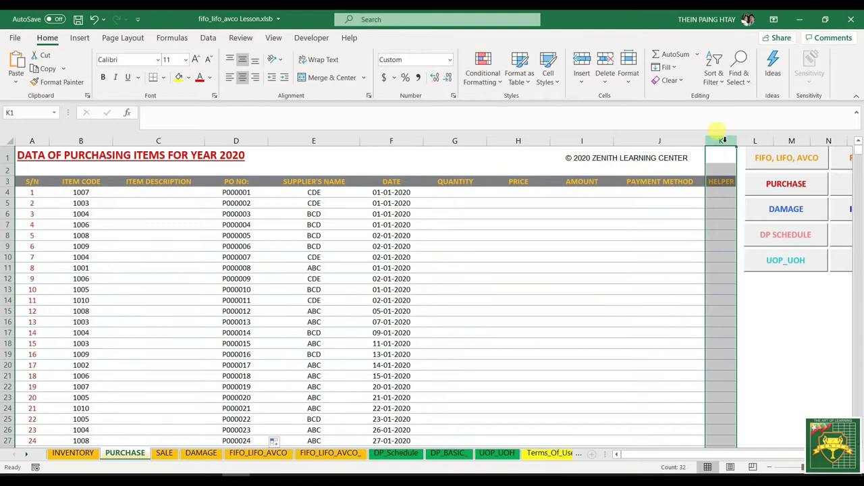
left_click_drag(737, 141, 716, 155)
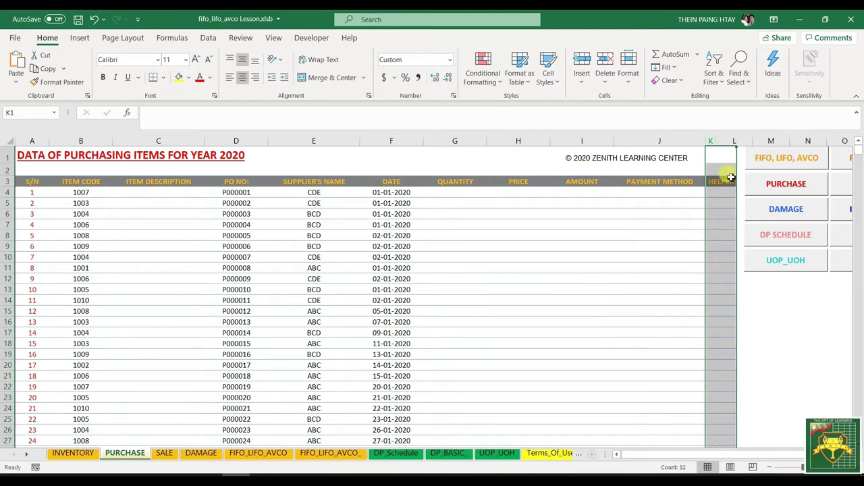
double_click(716, 141)
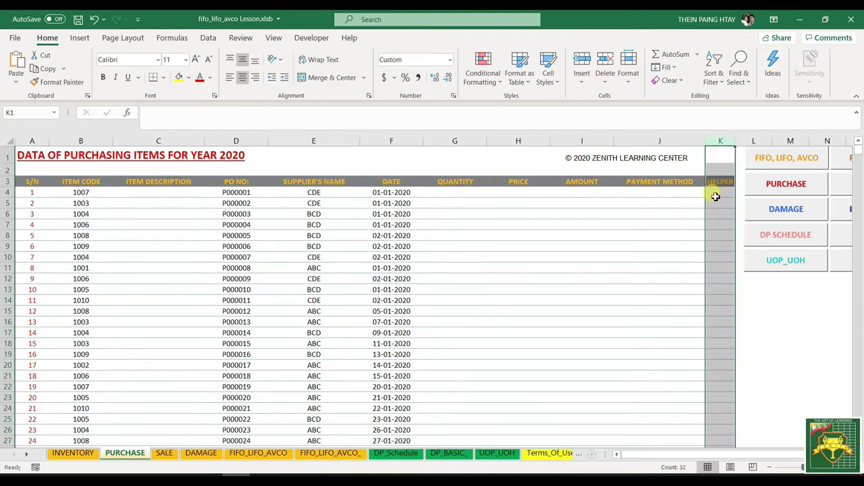
left_click(337, 454)
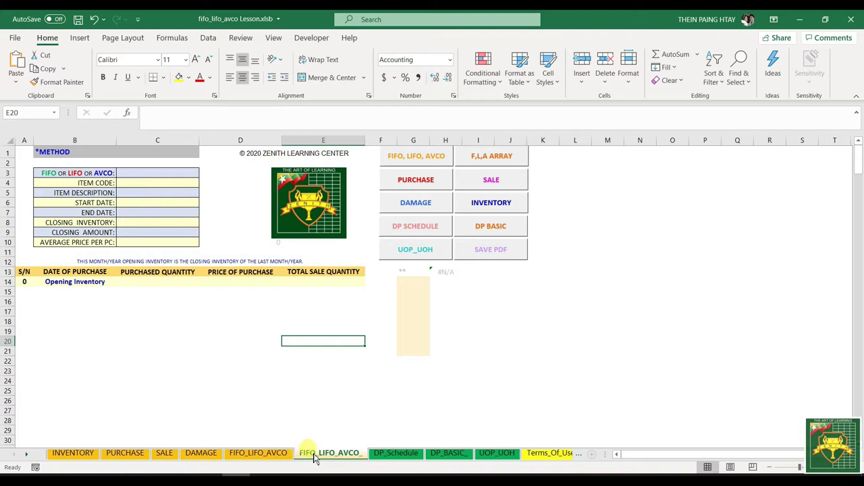
- Look over the FIFO_LIFO_AVCO and FIFO_LIFO_AVCO_ sheets, then return to PURCHASE
left_click(259, 453)
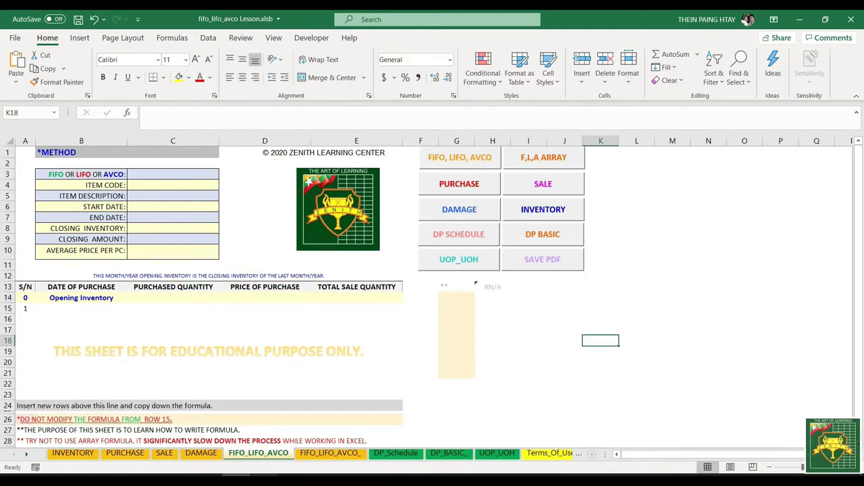
left_click(324, 452)
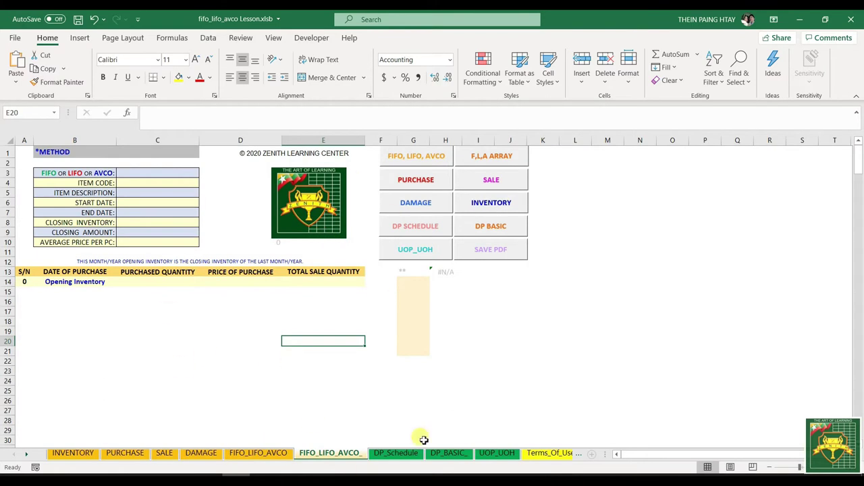
left_click(127, 454)
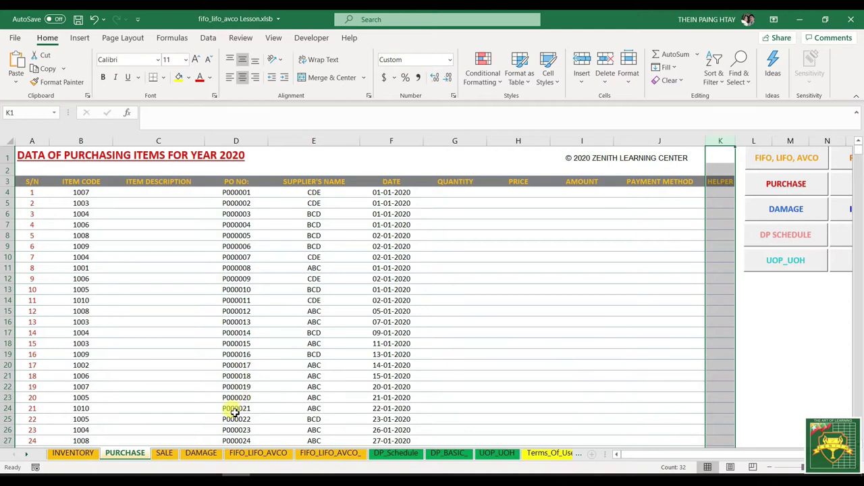
- Inspect PURCHASE row 4 values: PO number, item code 1007, supplier name and date
left_click(536, 269)
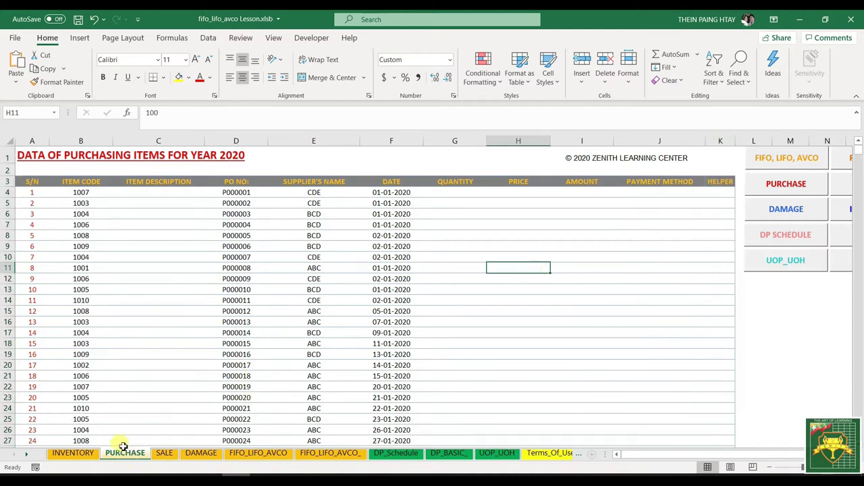
scroll(281, 278, "down", 2)
scroll(353, 252, "up", 2)
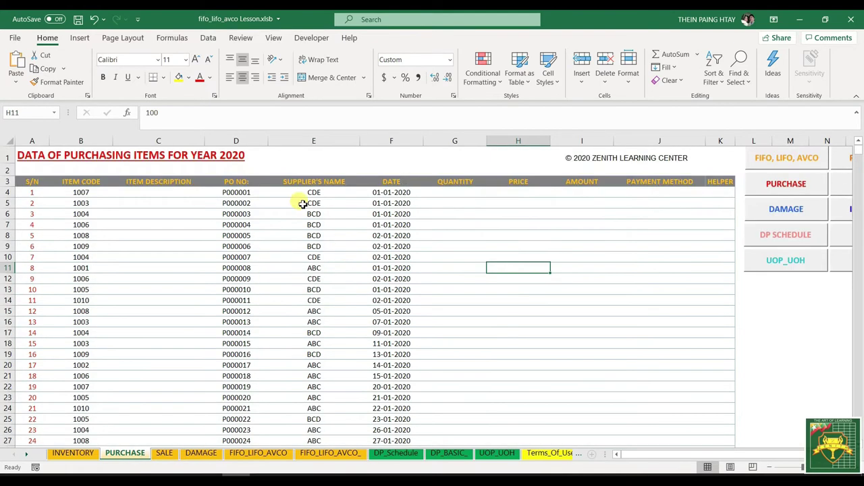
left_click(236, 192)
left_click(86, 191)
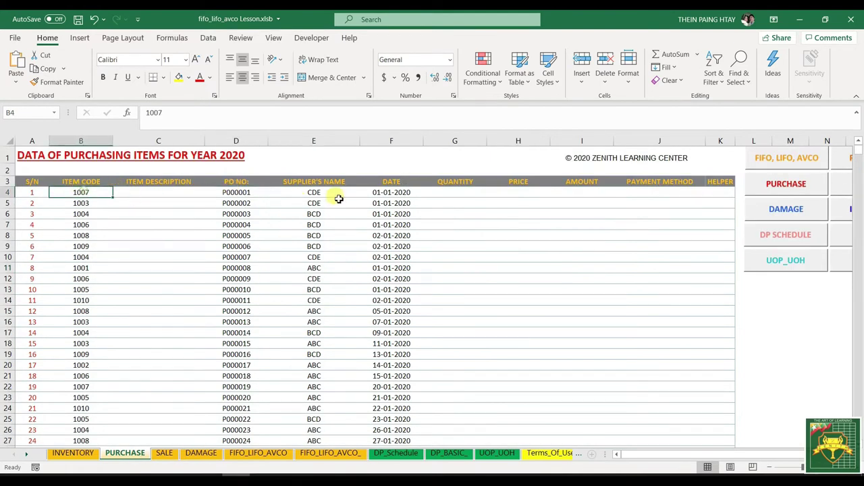
left_click(305, 191)
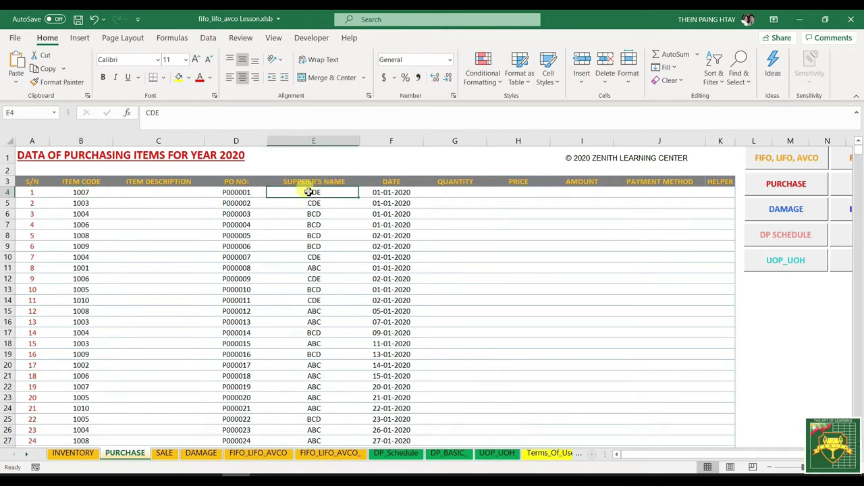
left_click(386, 192)
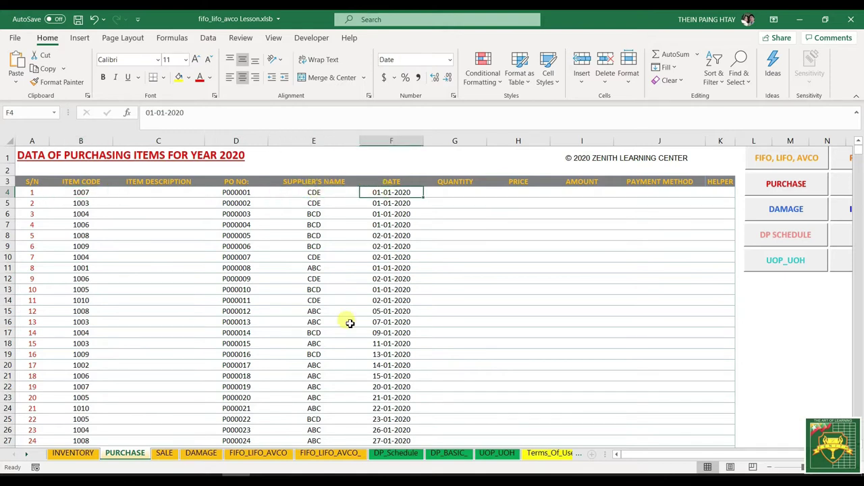
scroll(34, 189, "down", 1)
scroll(60, 199, "up", 1)
scroll(95, 257, "down", 7)
scroll(85, 281, "up", 7)
- Copy PURCHASE headings S/N through PAYMENT METHOD and paste them as values into SALE row 2
left_click_drag(38, 183, 717, 181)
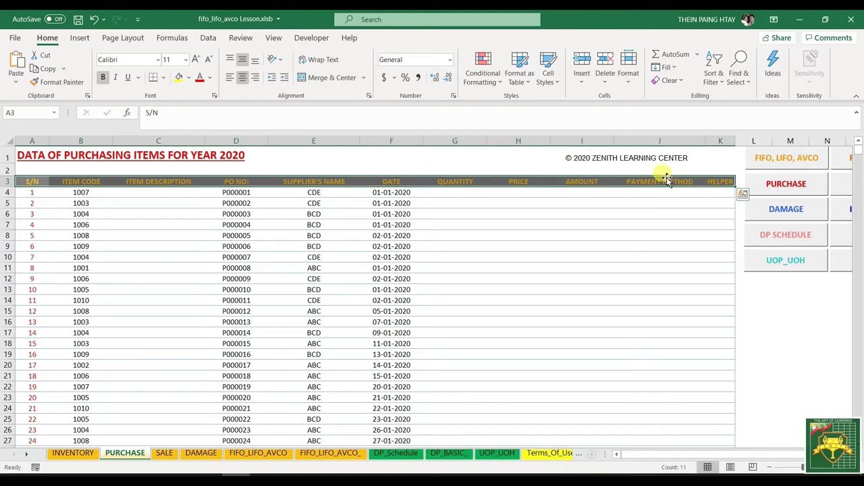
left_click_drag(22, 180, 673, 182)
key("ctrl+c")
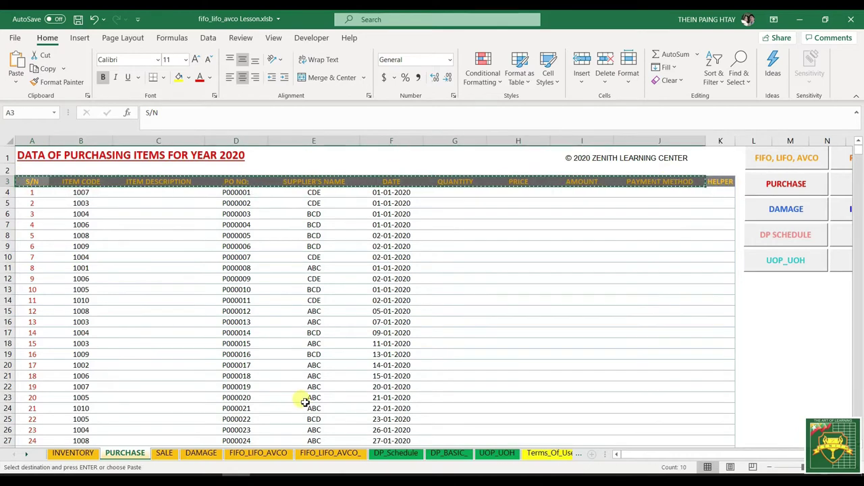
left_click(168, 455)
left_click(30, 166)
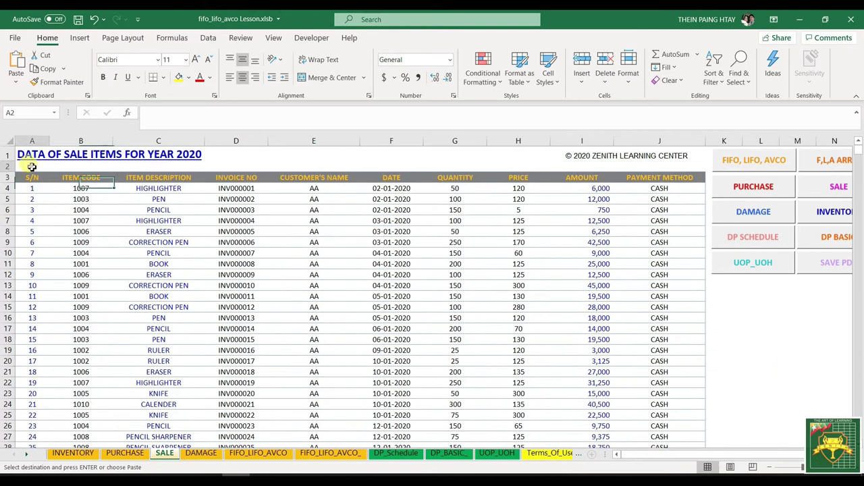
right_click(34, 166)
left_click(76, 210)
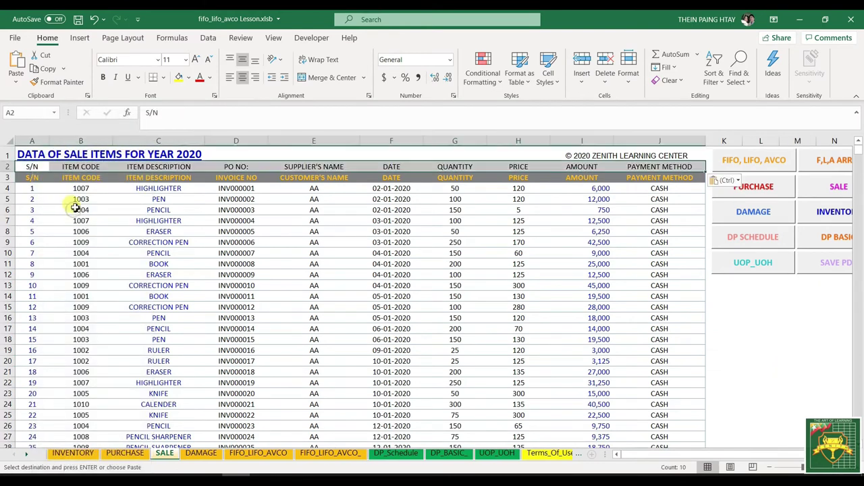
- Compare row 2 headings with SALE's S/N, ITEM DESCRIPTION, INVOICE NO and CUSTOMER'S NAME headings
left_click(390, 230)
left_click_drag(30, 166, 686, 167)
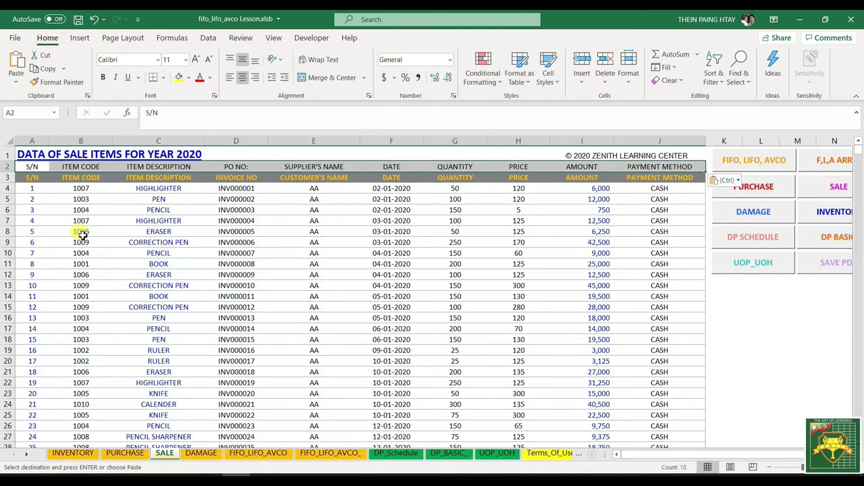
left_click(31, 181)
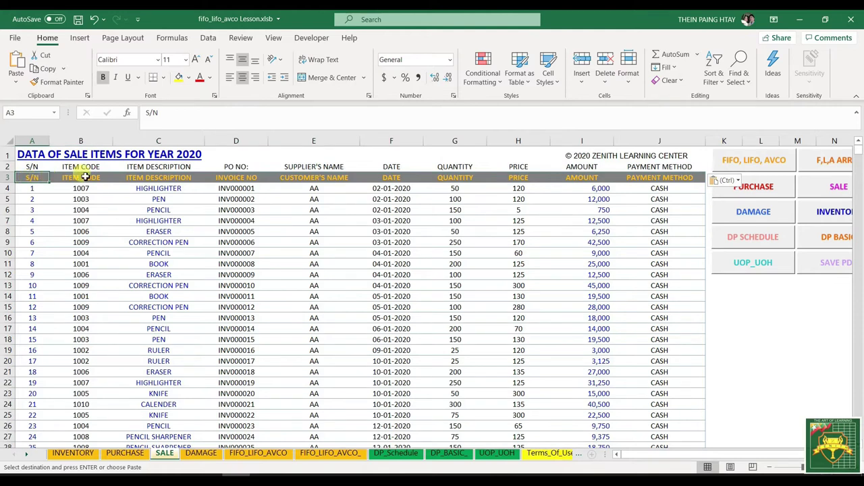
left_click(137, 177)
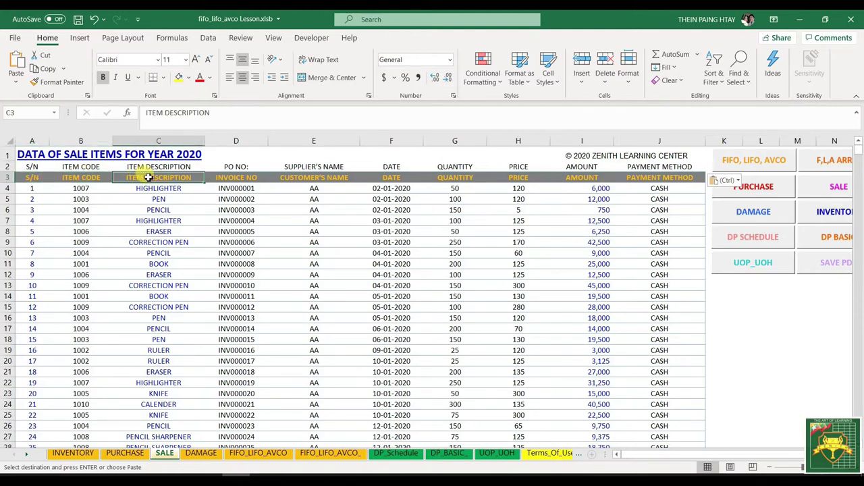
left_click(234, 178)
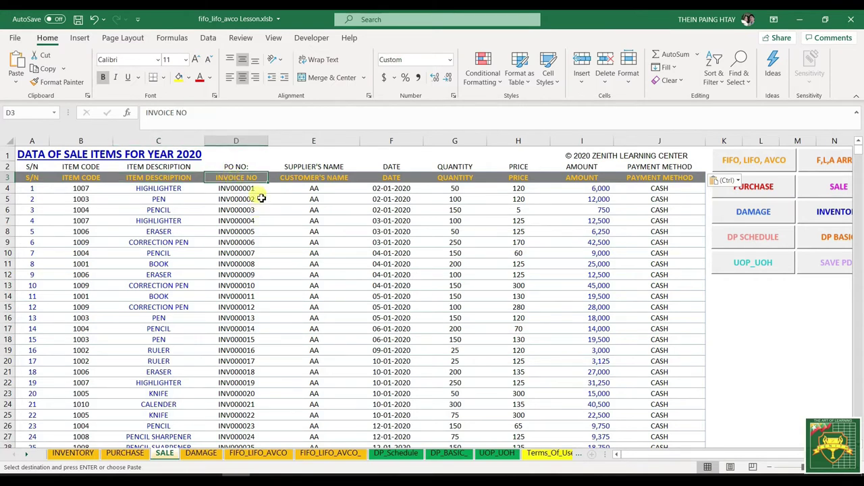
left_click(304, 168)
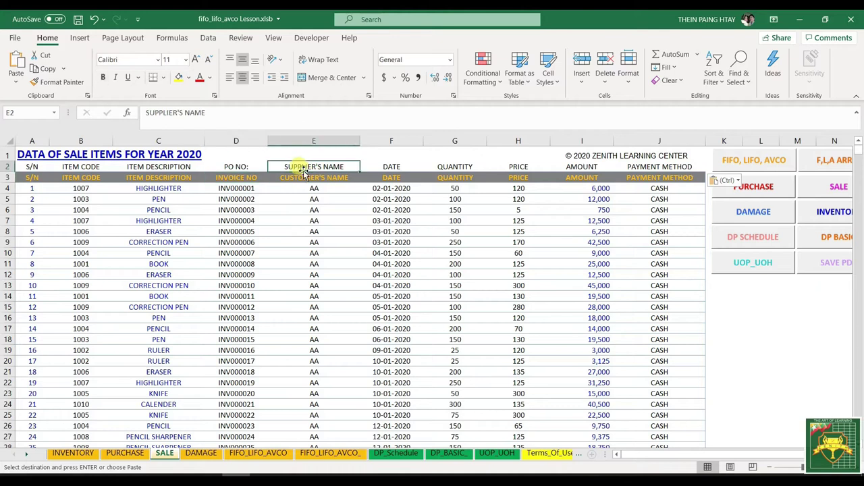
left_click(301, 177)
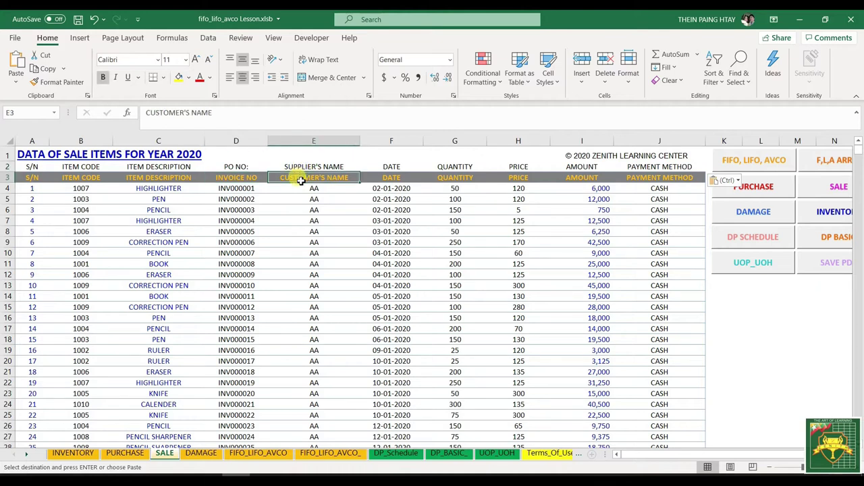
- Check the DATE, PRICE, AMOUNT and PAYMENT METHOD headings, then clear SALE row 2
left_click(391, 177)
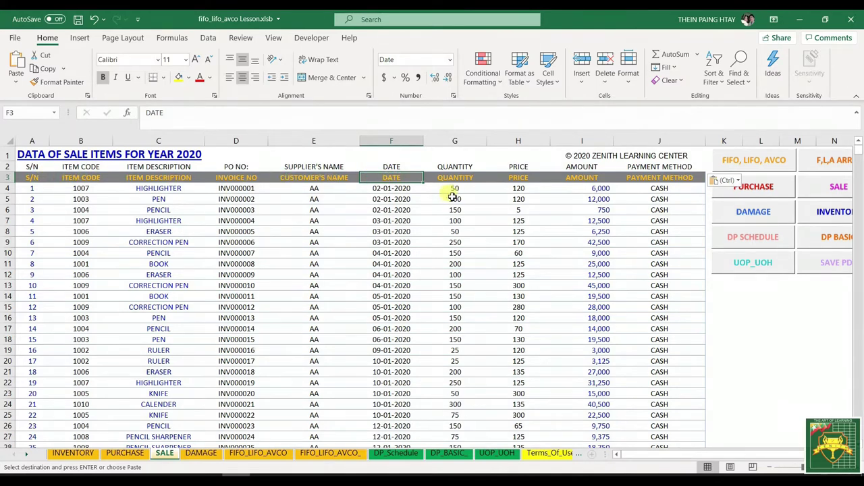
left_click(517, 177)
left_click(581, 178)
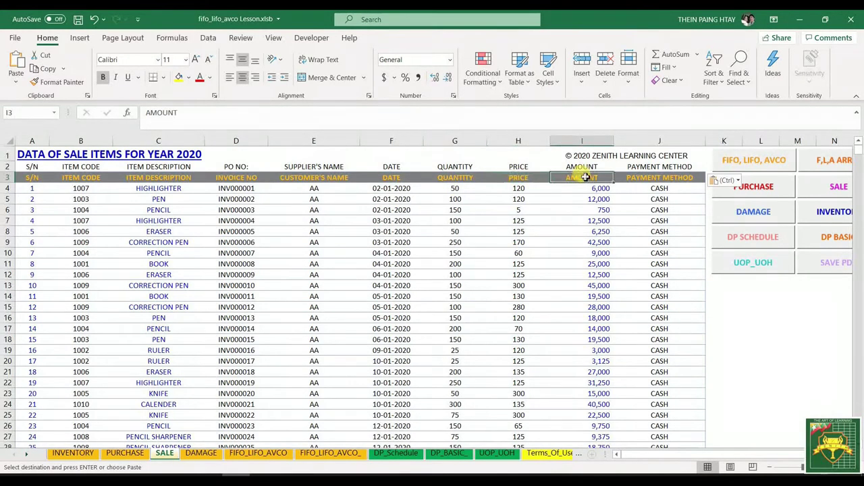
left_click(631, 177)
left_click(641, 166)
left_click_drag(21, 166, 693, 166)
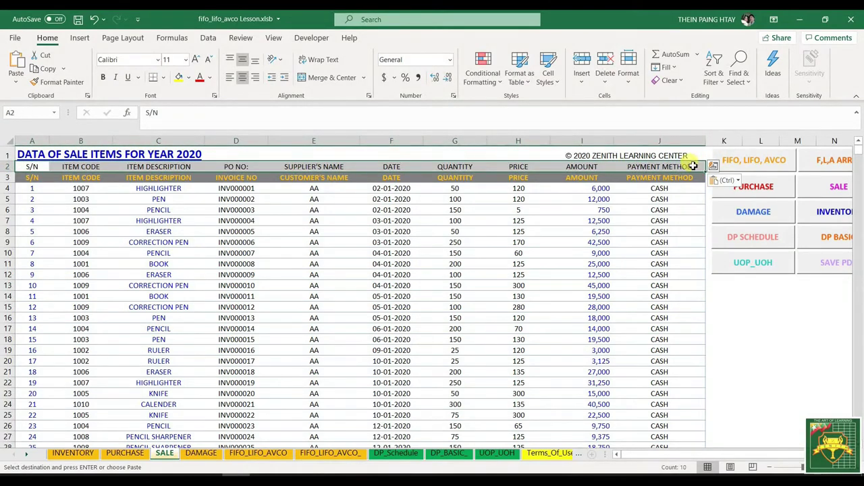
key("Delete")
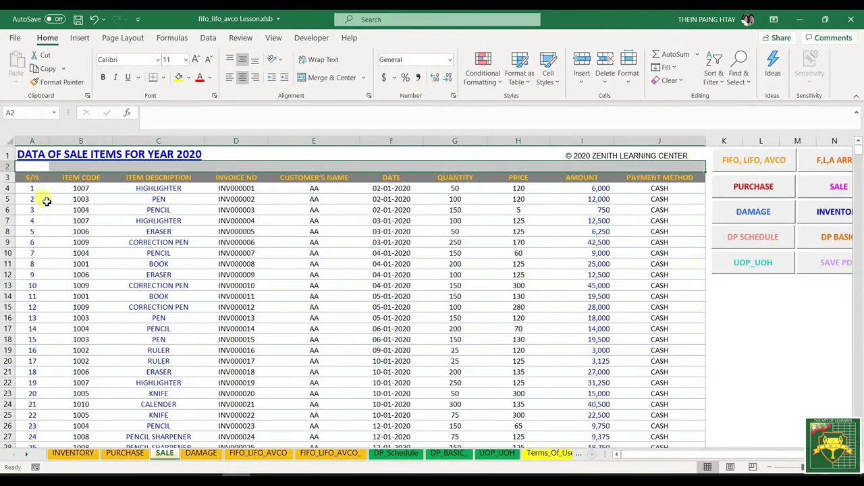
- Copy SALE headings S/N through PAYMENT METHOD and paste them into DAMAGE row 2
left_click(200, 453)
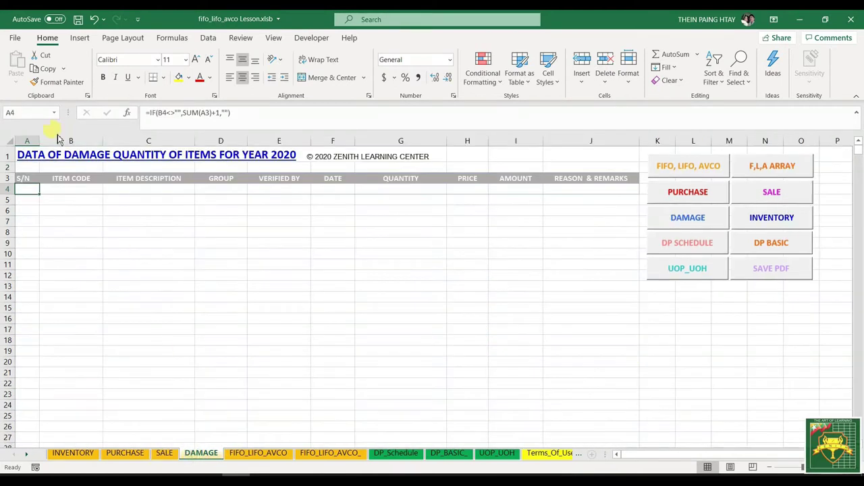
right_click(24, 169)
key("Escape")
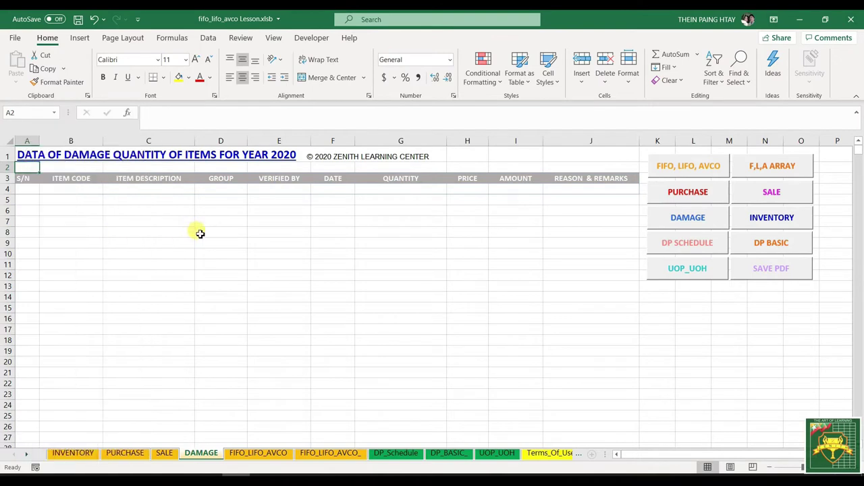
left_click(164, 453)
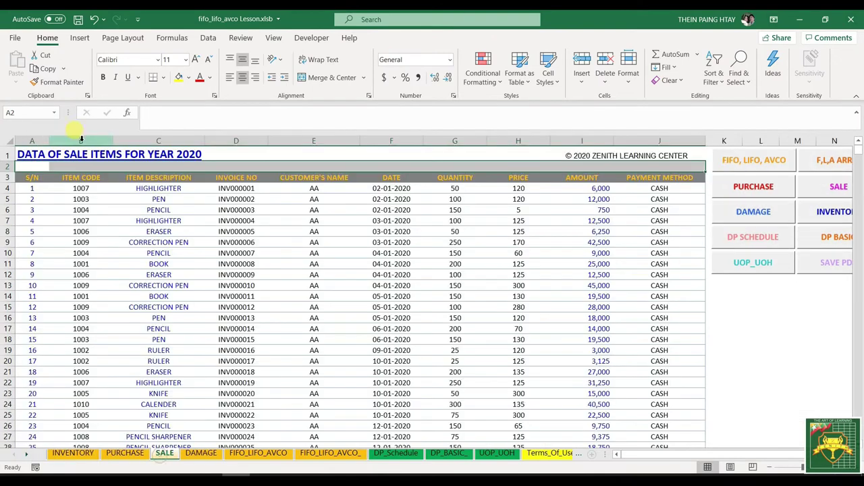
left_click(31, 177)
left_click_drag(141, 178, 688, 178)
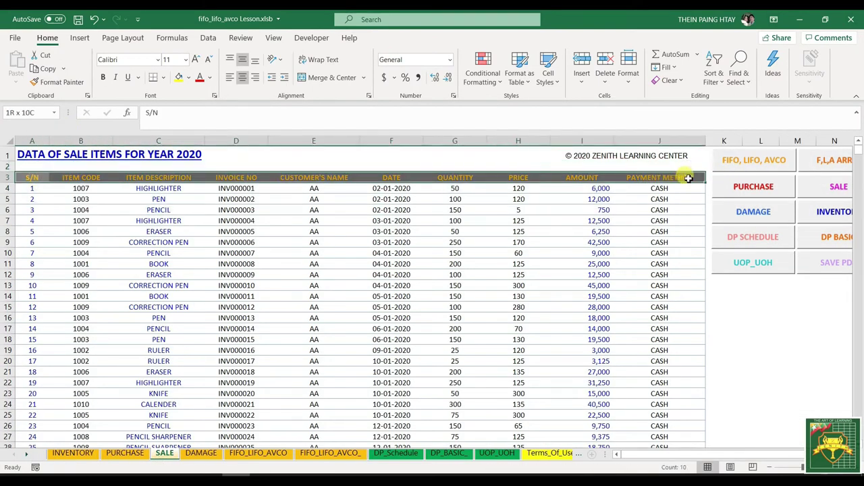
key("ctrl+c")
left_click(201, 453)
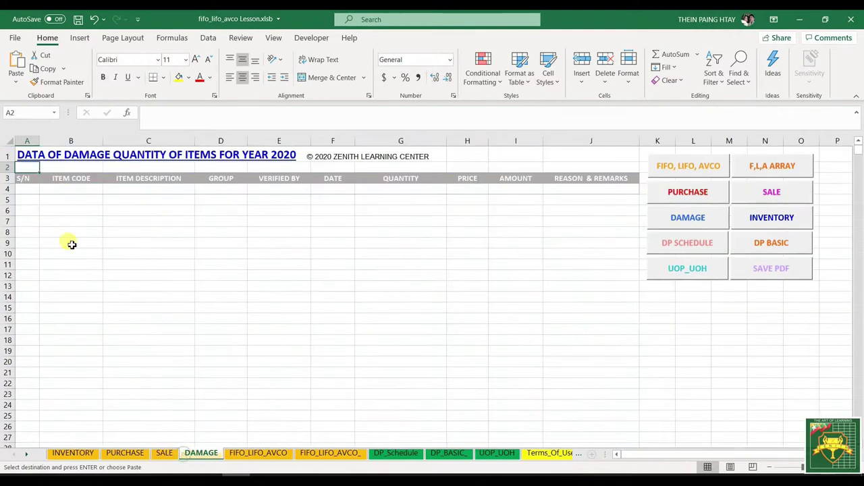
right_click(25, 167)
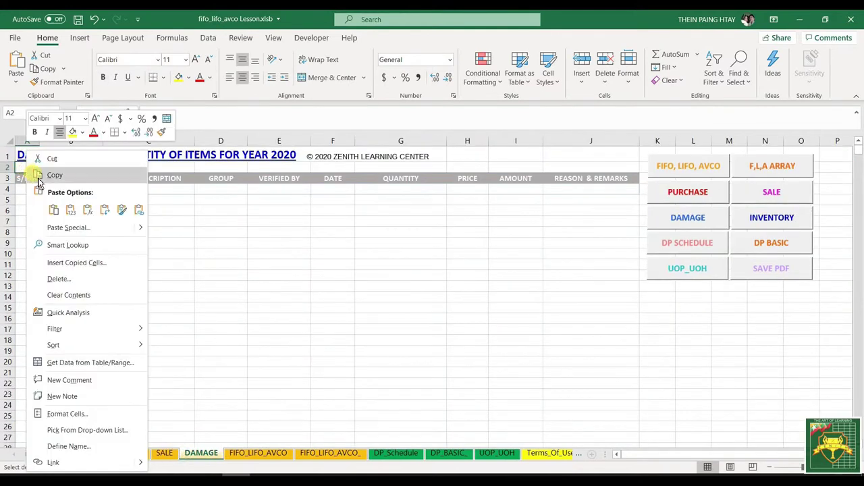
left_click(71, 210)
- Compare the S/N, ITEM CODE, ITEM DESCRIPTION and INVOICE NO versus GROUP headings
left_click(86, 207)
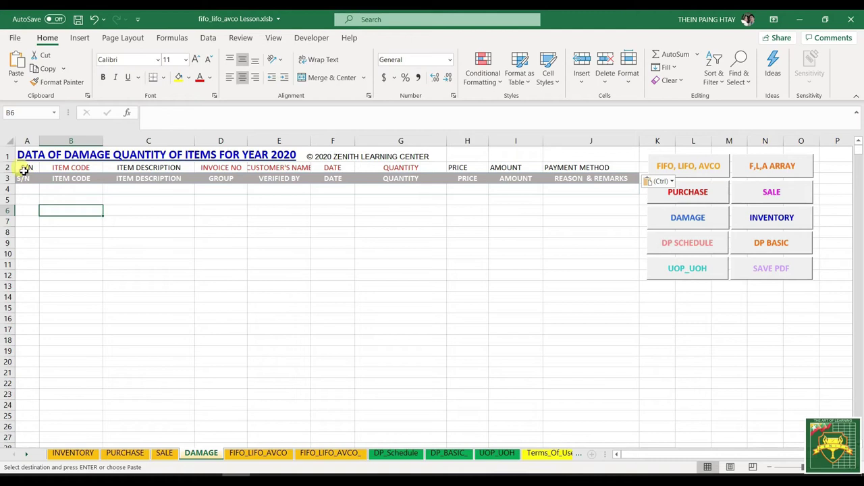
left_click(25, 168)
left_click(27, 181)
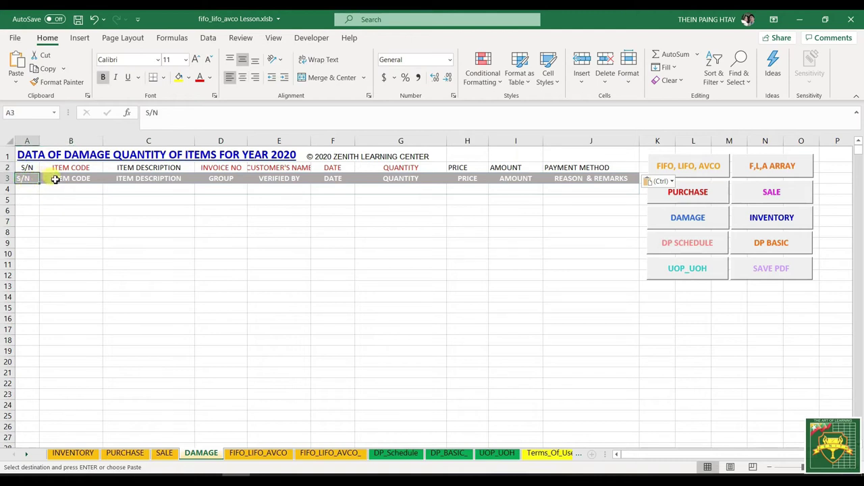
left_click(51, 178)
left_click(155, 179)
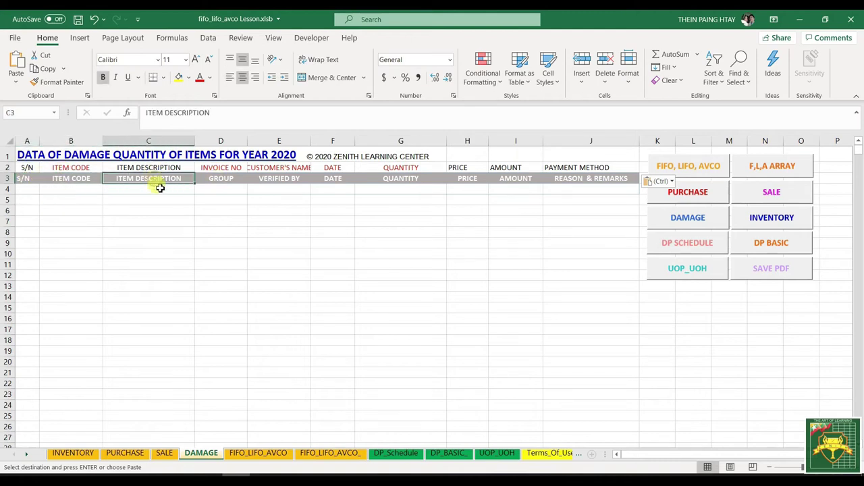
left_click(212, 168)
left_click(213, 179)
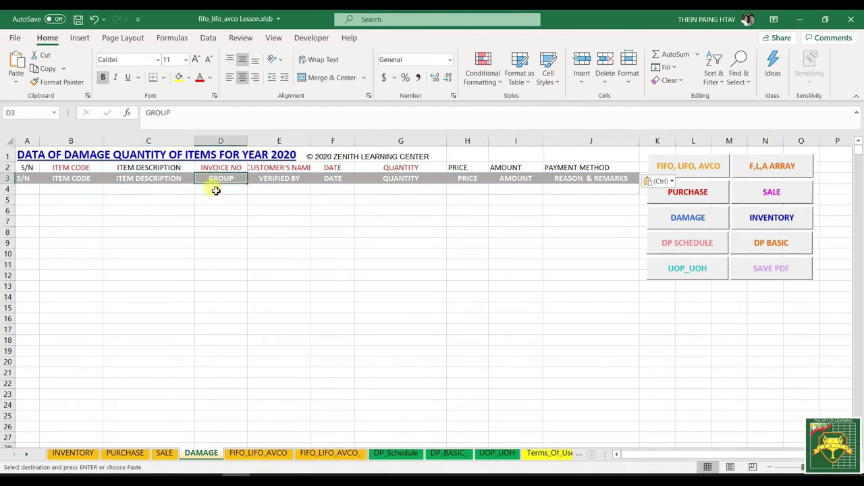
left_click(231, 189)
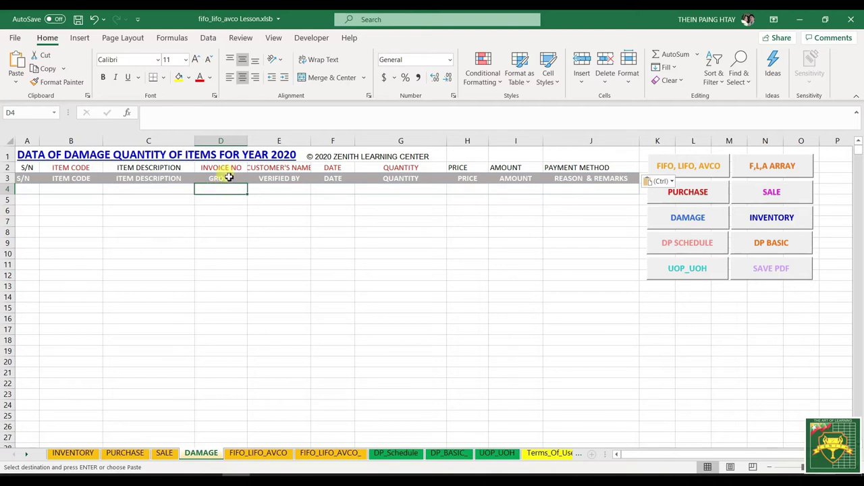
- Compare the GROUP, CUSTOMER'S NAME versus VERIFIED BY, and DATE headings
left_click(227, 177)
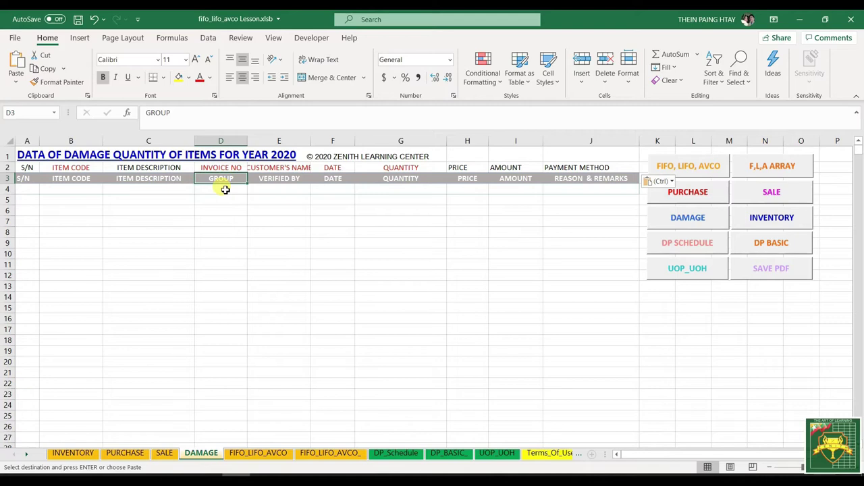
left_click(268, 169)
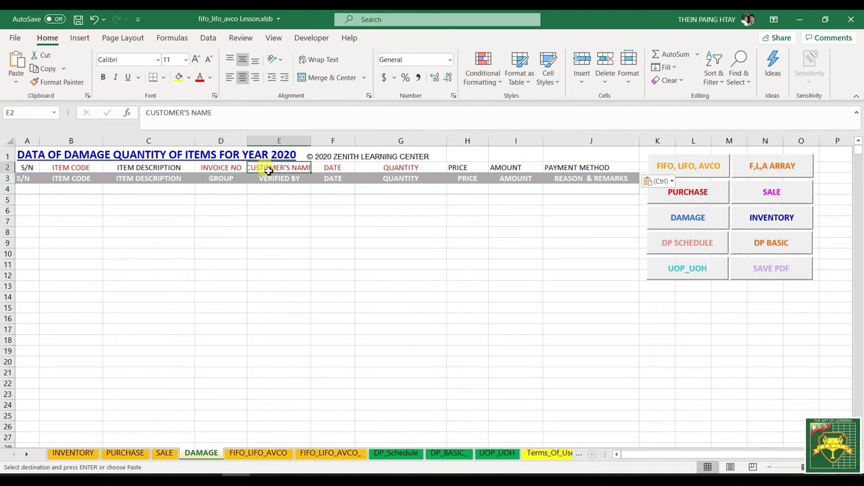
left_click(133, 188)
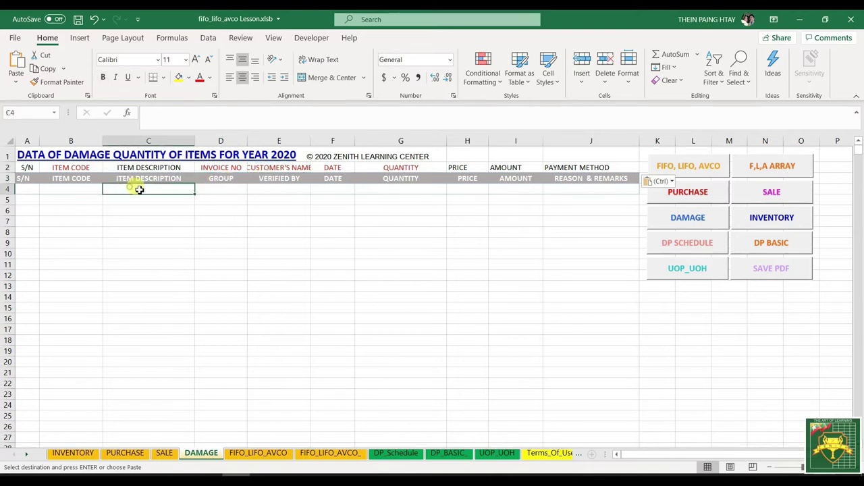
left_click(220, 188)
left_click(272, 189)
left_click(267, 178)
left_click(262, 190)
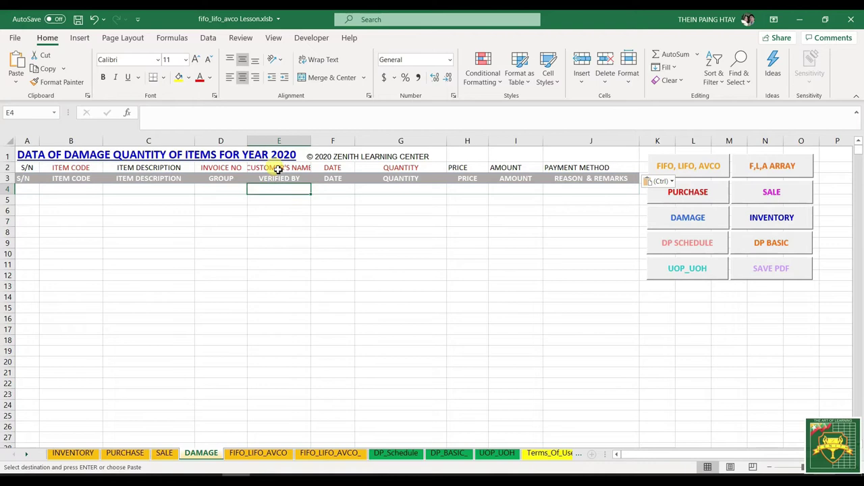
left_click(274, 180)
left_click(270, 187)
left_click(270, 178)
left_click(332, 179)
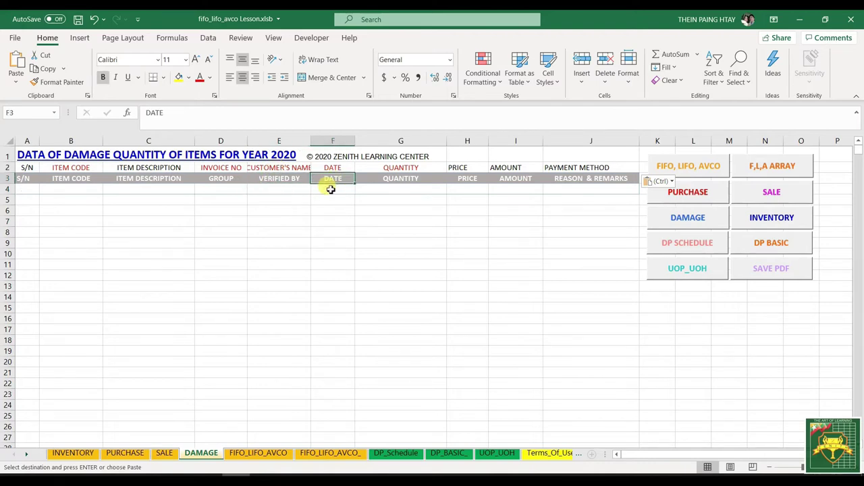
- Compare QUANTITY, PRICE, AMOUNT, and PAYMENT METHOD versus REASON & REMARKS headings
left_click(331, 189)
left_click(392, 178)
left_click(395, 189)
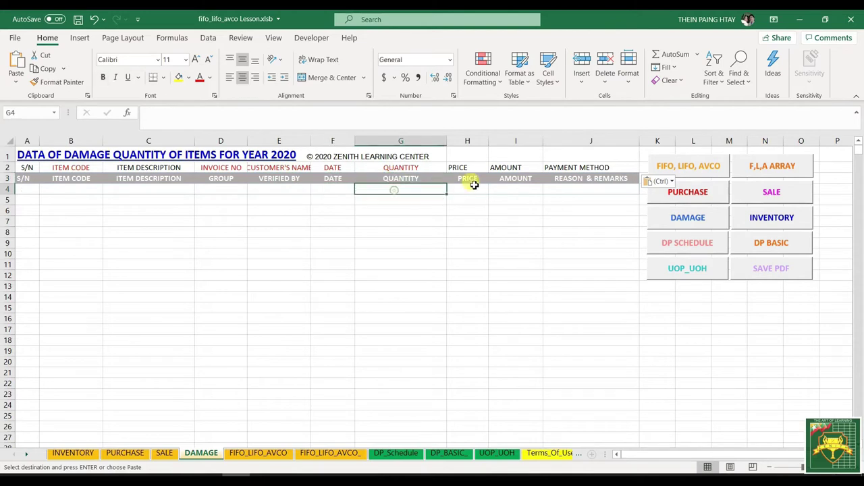
left_click(466, 179)
left_click(463, 189)
left_click(462, 181)
left_click(462, 187)
left_click(512, 178)
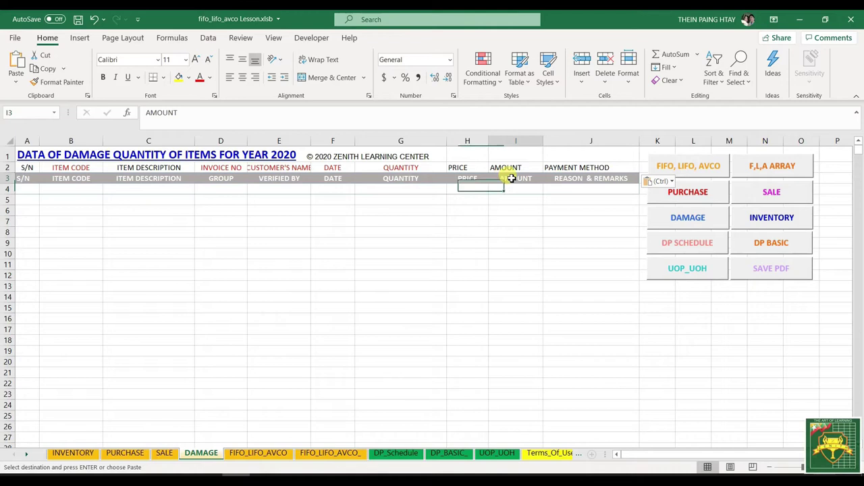
left_click(506, 187)
left_click(554, 168)
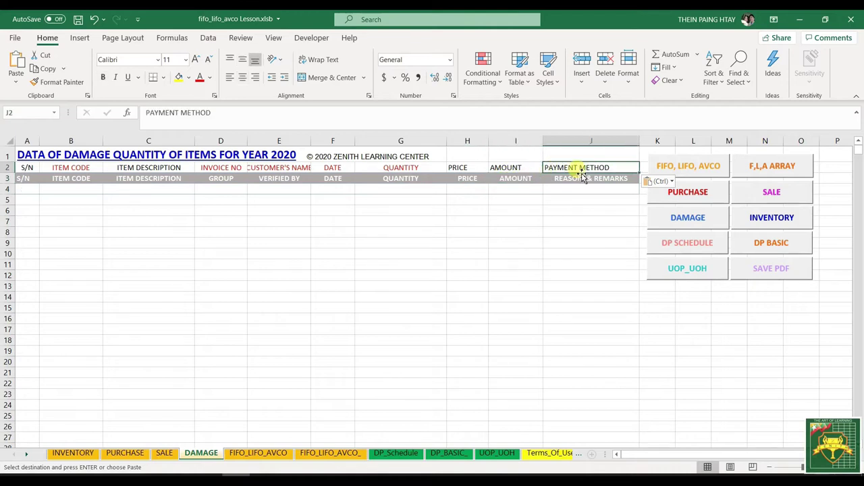
left_click(558, 179)
left_click(551, 190)
- Select the pasted row 2 headings and undo the paste
left_click_drag(591, 169, 23, 166)
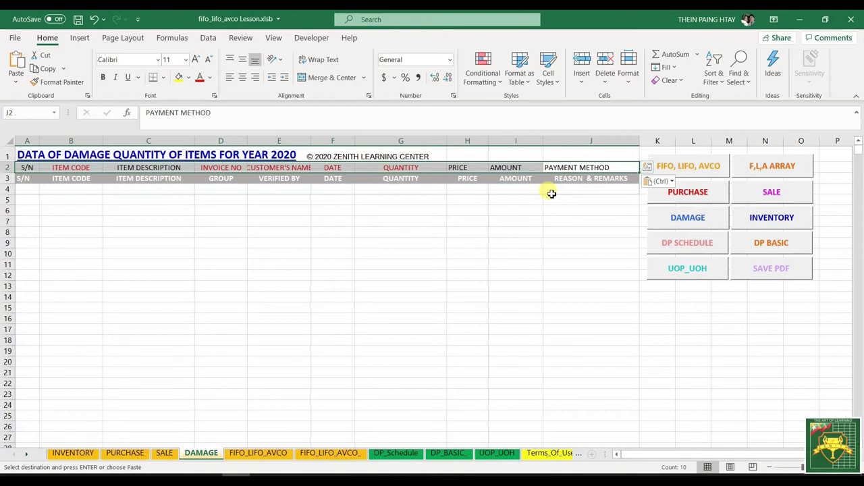
key("ctrl+z")
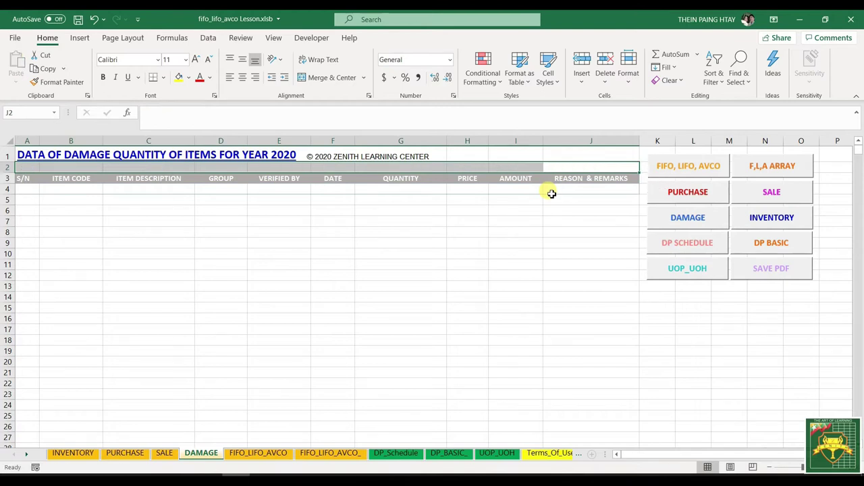
left_click(338, 250)
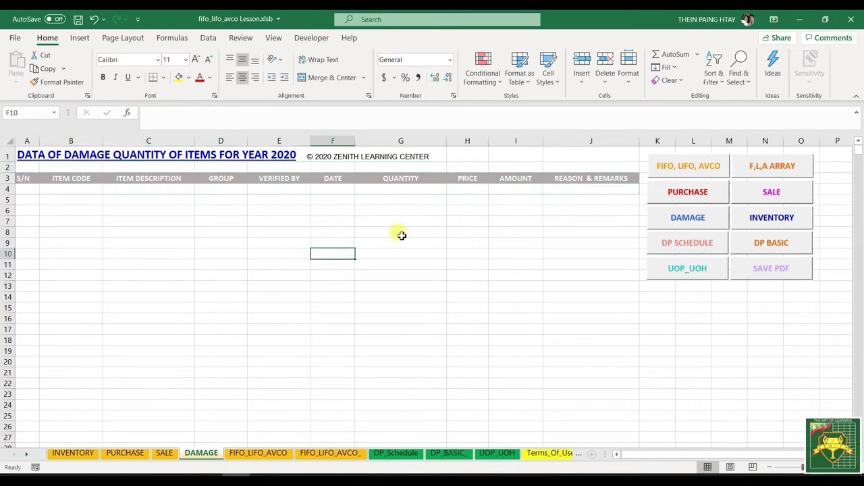
- Convert the INVENTORY item list A7:I19 into a table with headers
left_click(70, 455)
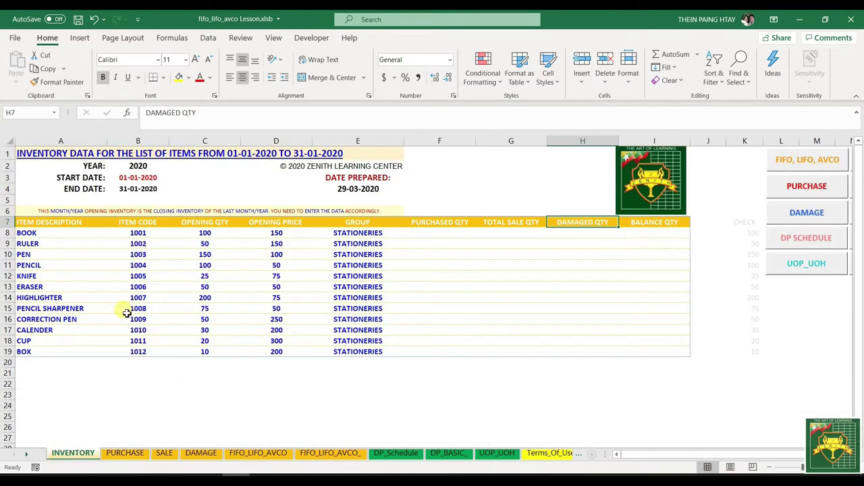
left_click_drag(39, 221, 642, 354)
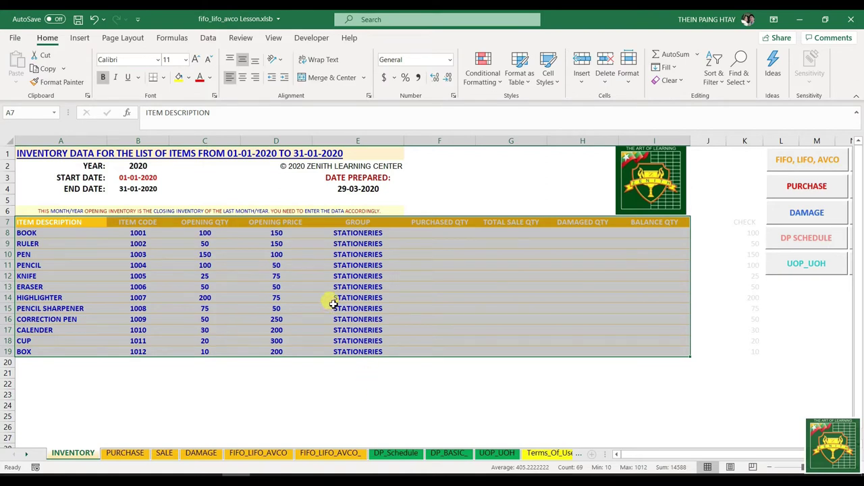
left_click(286, 403)
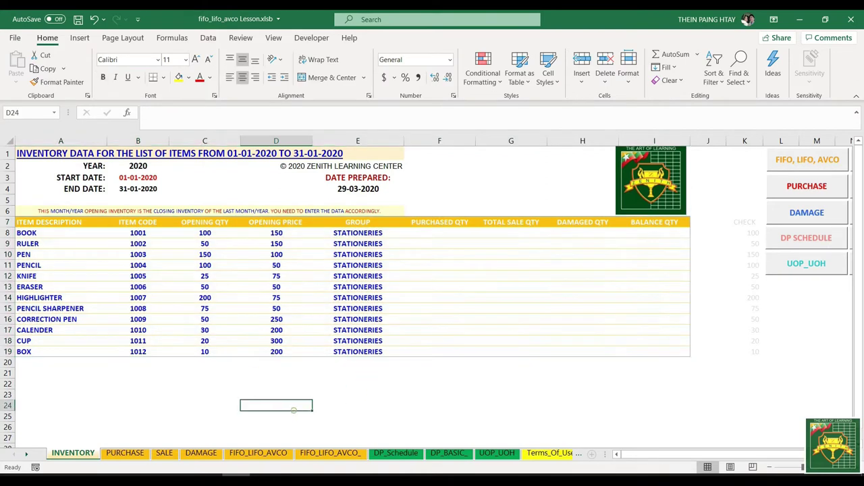
left_click_drag(47, 222, 48, 233)
left_click_drag(423, 344, 636, 355)
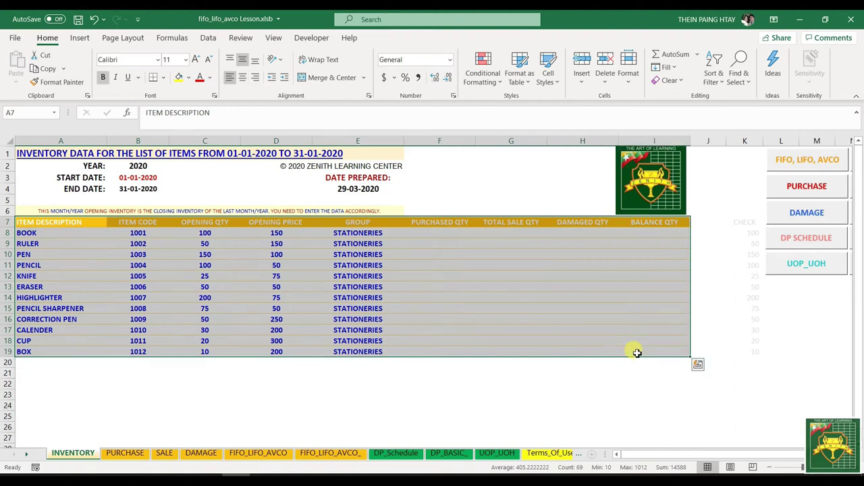
key("ctrl+t")
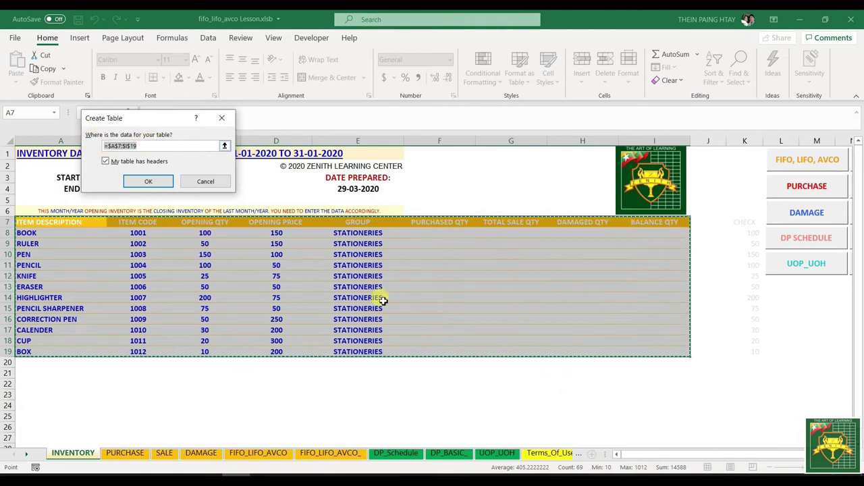
left_click(148, 182)
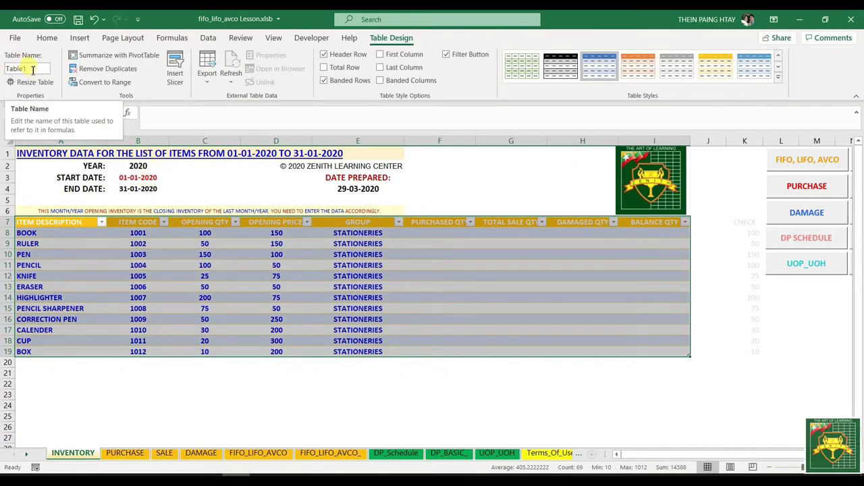
- Rename the new table from Table1 to IN
left_click(32, 70)
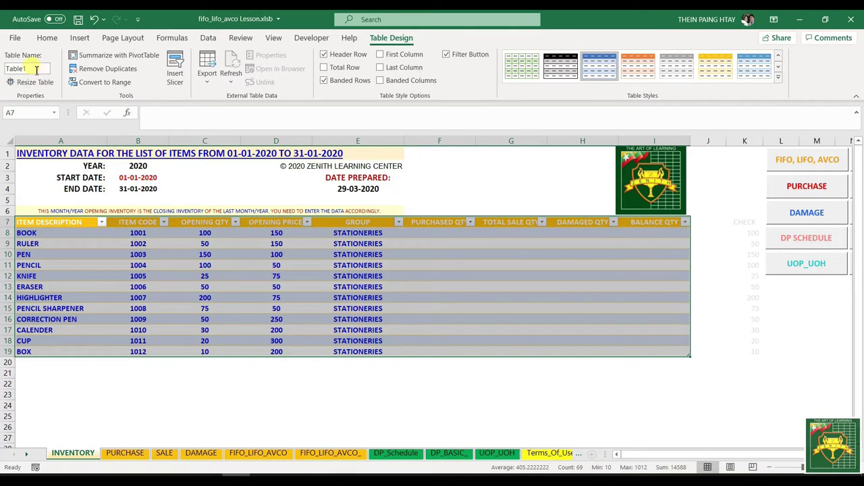
double_click(37, 70)
key("BackSpace")
key("BackSpace")
key("Return")
left_click(122, 268)
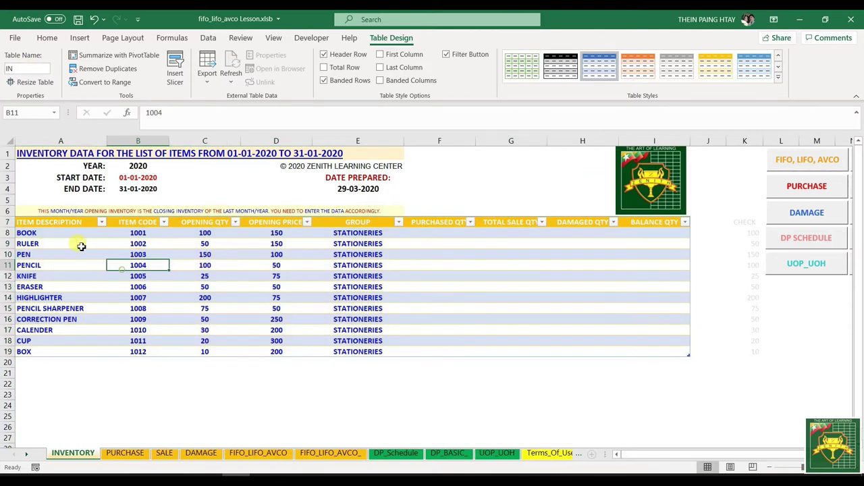
left_click_drag(34, 226, 686, 352)
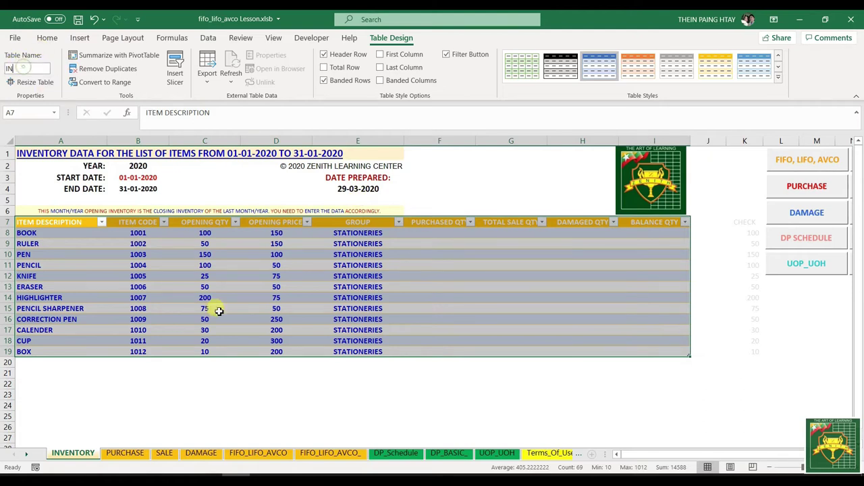
- Convert the PURCHASE records from the S/N heading down into a table
left_click(125, 453)
left_click(33, 203)
left_click_drag(33, 181, 720, 382)
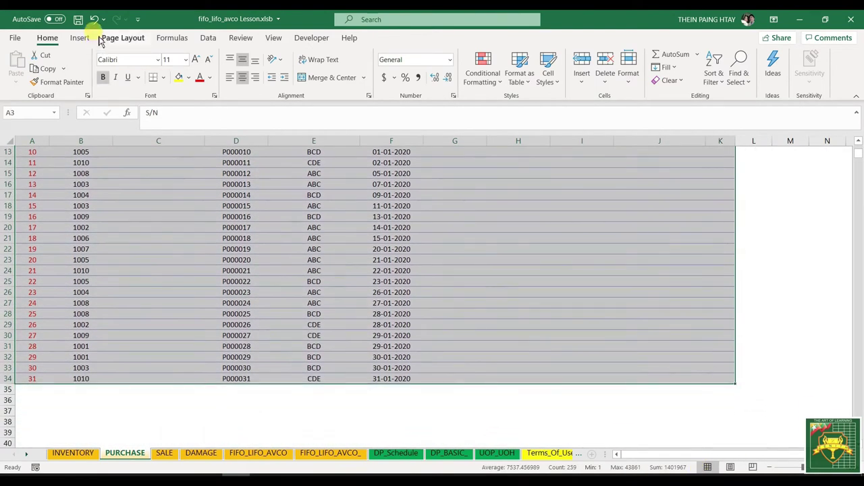
key("ctrl+t")
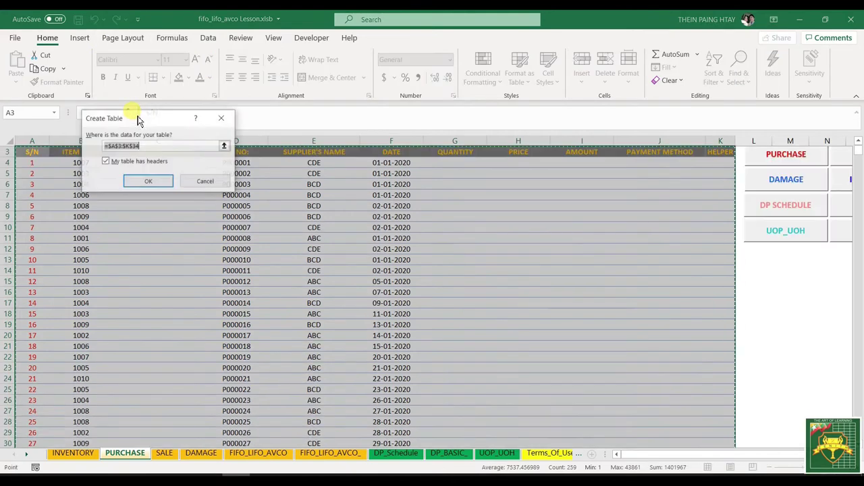
left_click(148, 181)
- Rename Table2 to PUR after the name PU is rejected as already existing
left_click(31, 69)
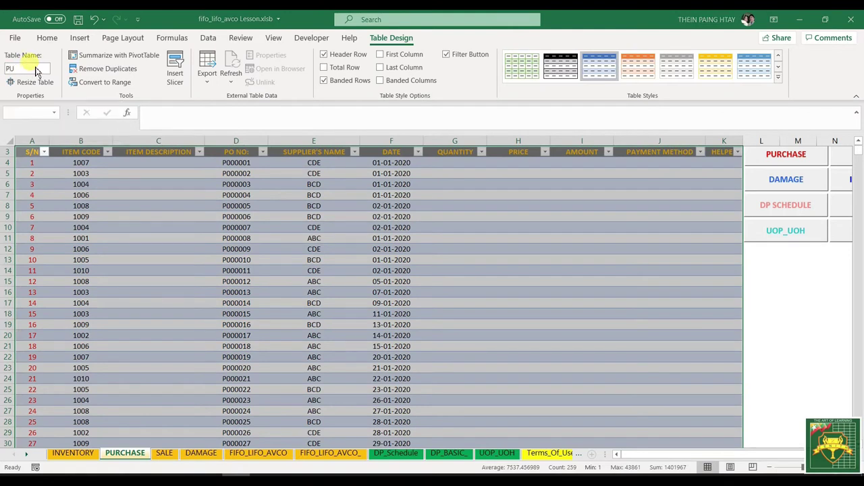
left_click(28, 80)
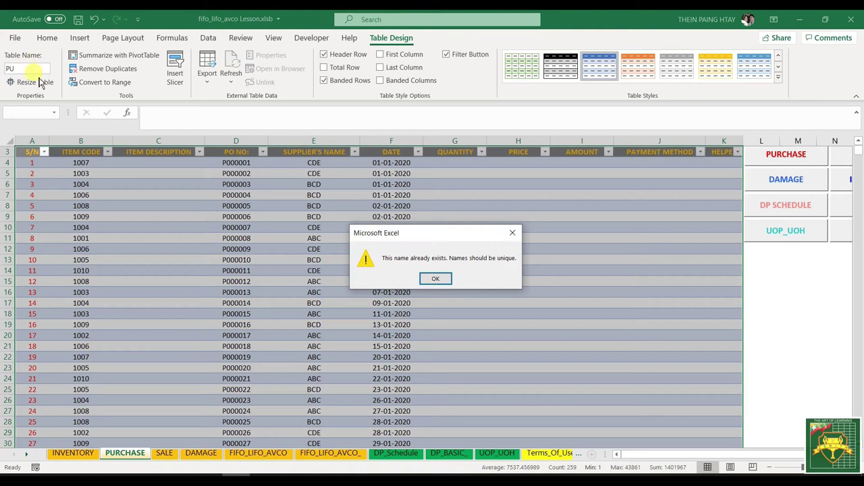
left_click(441, 283)
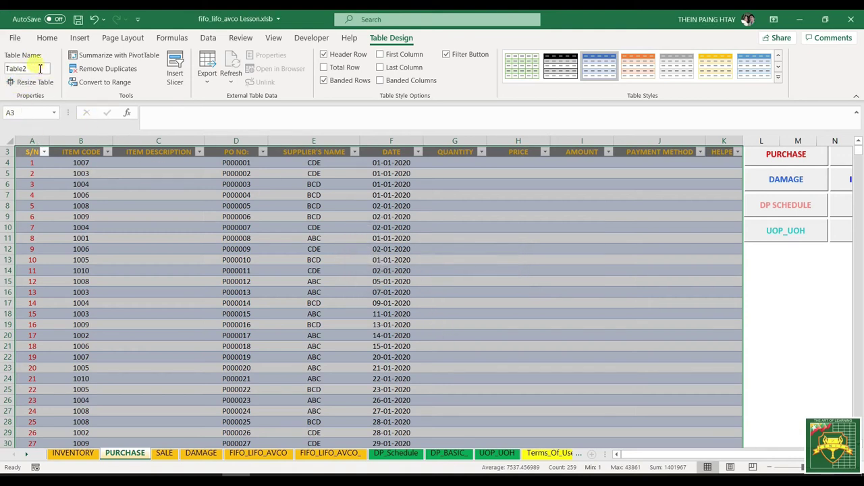
type("PUR")
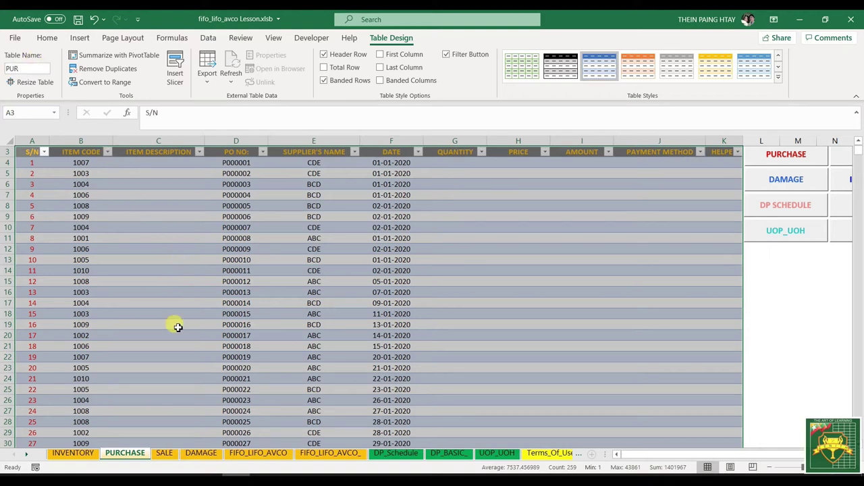
scroll(187, 328, "up", 1)
scroll(193, 322, "up", 1)
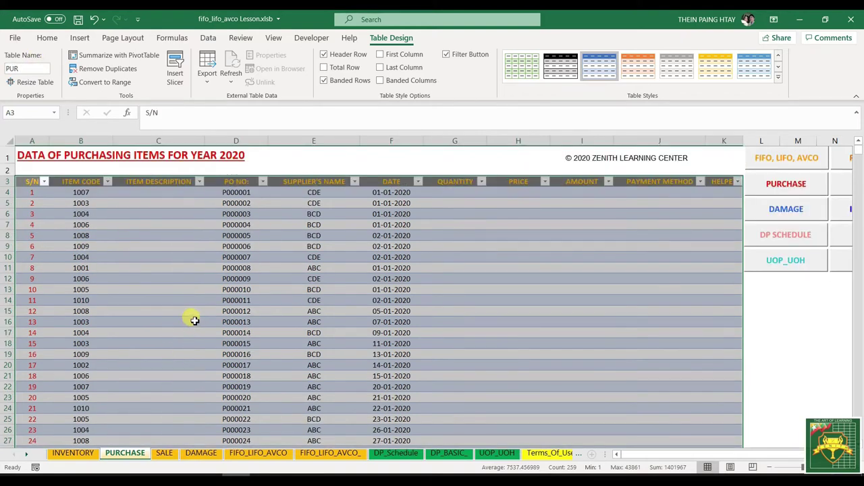
- Turn the SALE records A3:J40 into a banded table named SA, then go to DAMAGE
left_click(162, 453)
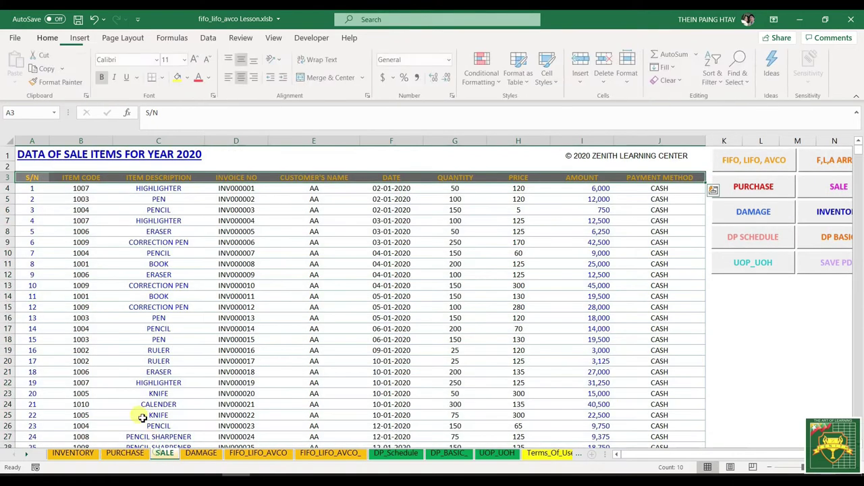
left_click_drag(29, 177, 652, 433)
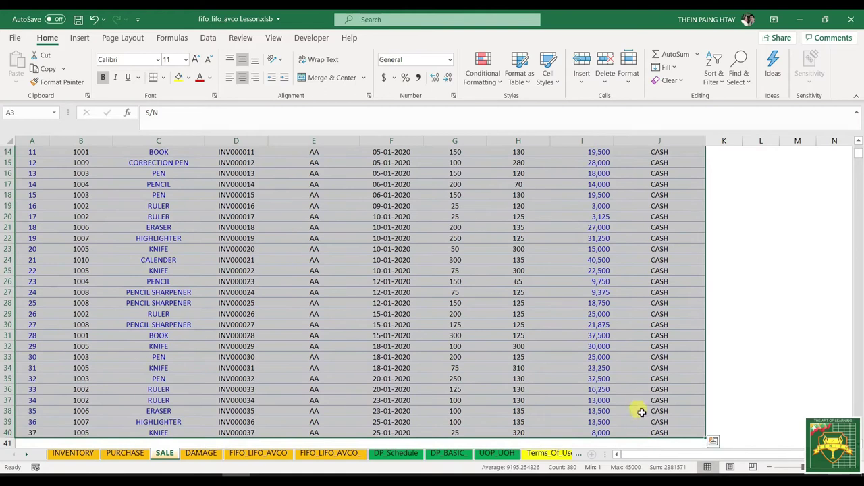
key("ctrl+t")
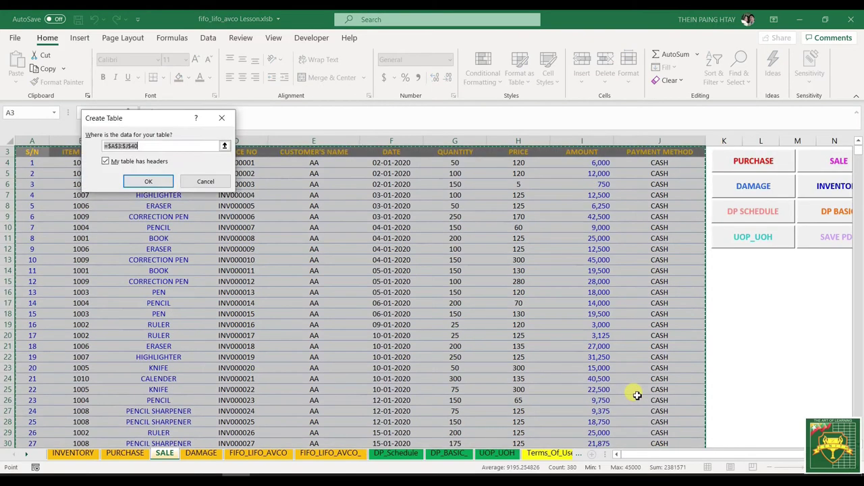
key("Return")
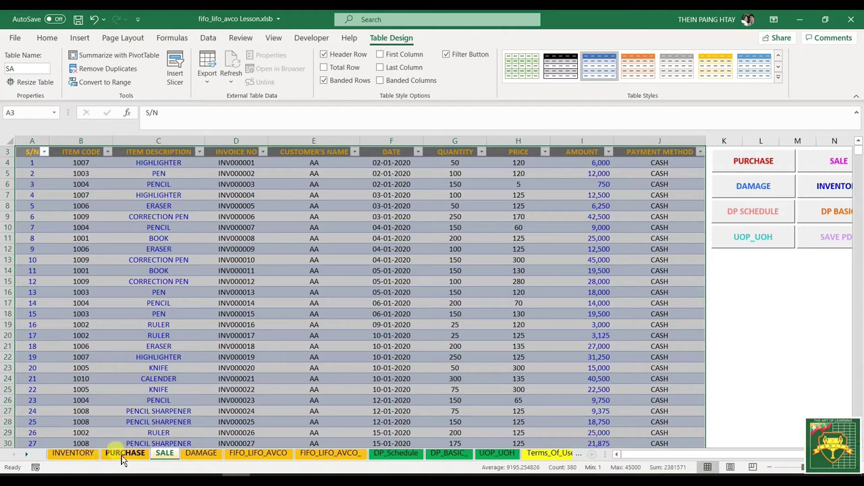
left_click(200, 453)
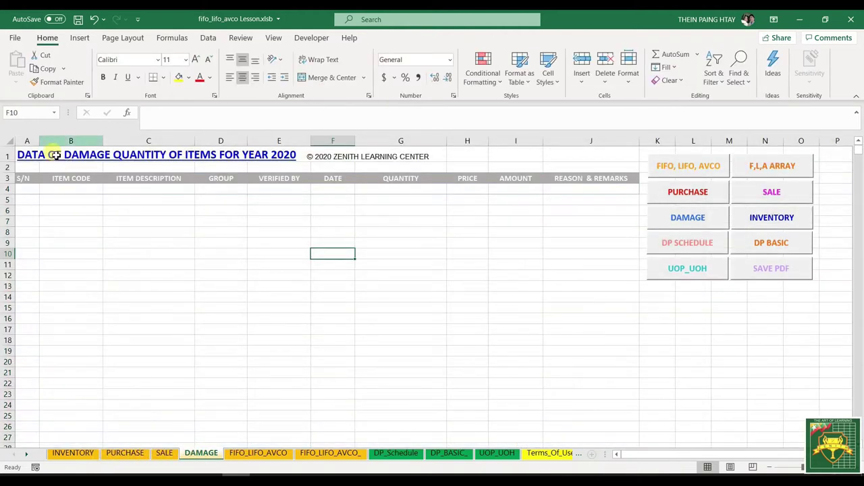
- Make DAMAGE range A3:J4 a table and rename it from Table4 to DA
mouse_move(23, 178)
left_mouse_down()
mouse_move(614, 207)
mouse_move(623, 180)
mouse_move(625, 189)
left_mouse_up()
left_click(57, 82)
key("ctrl+t")
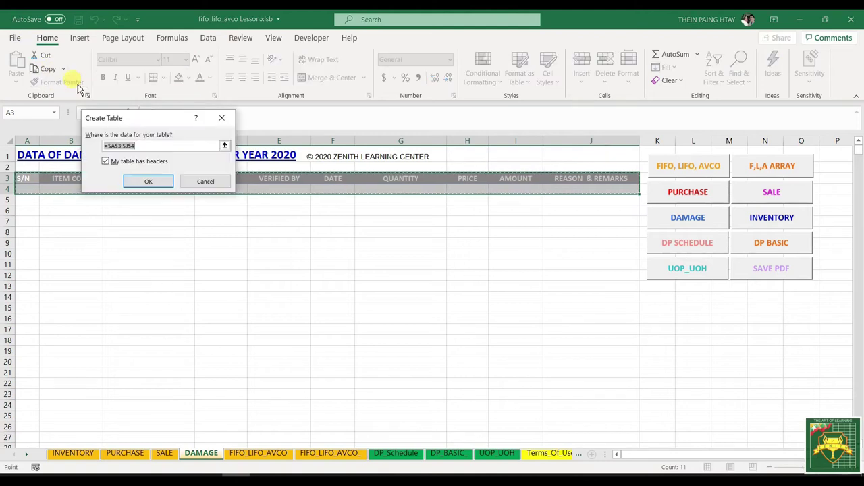
left_click(149, 181)
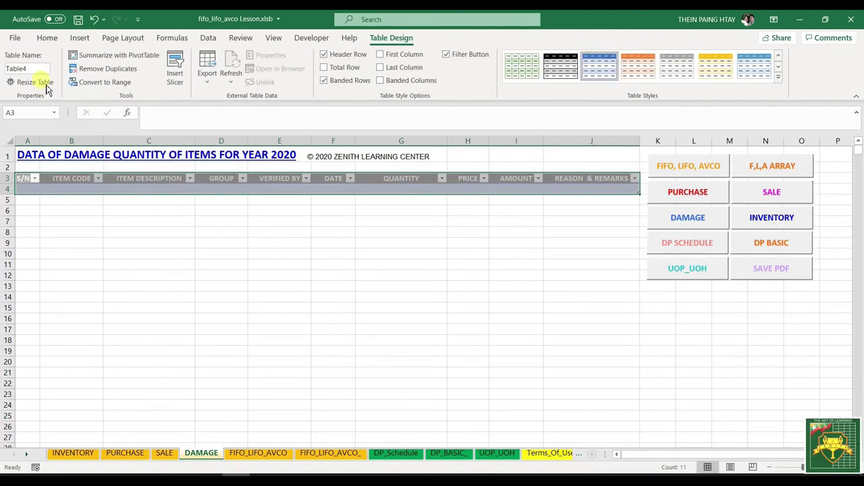
type("DA")
key("Return")
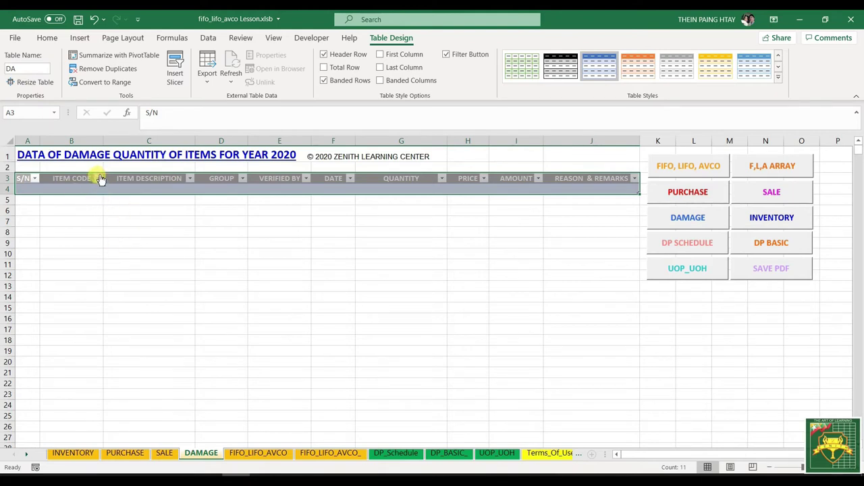
- Review the PURCHASE, SALE, DAMAGE and both FIFO_LIFO_AVCO sheets, ending on INVENTORY cell B3
left_click(121, 286)
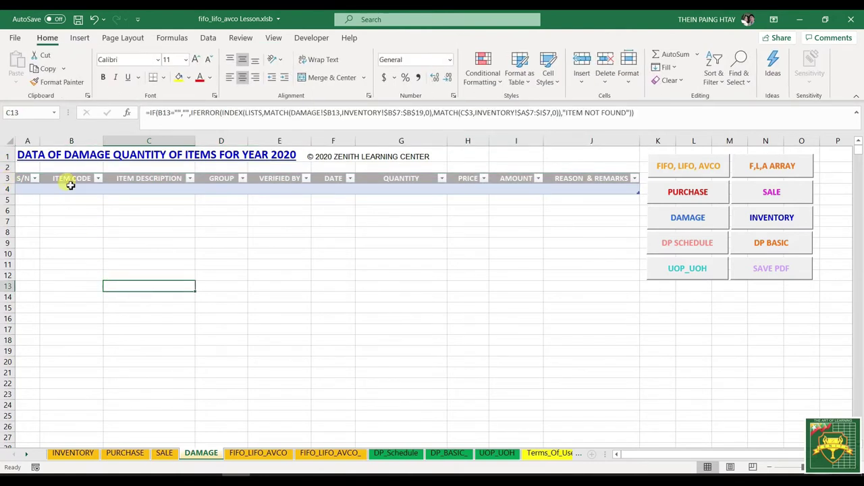
left_click(73, 453)
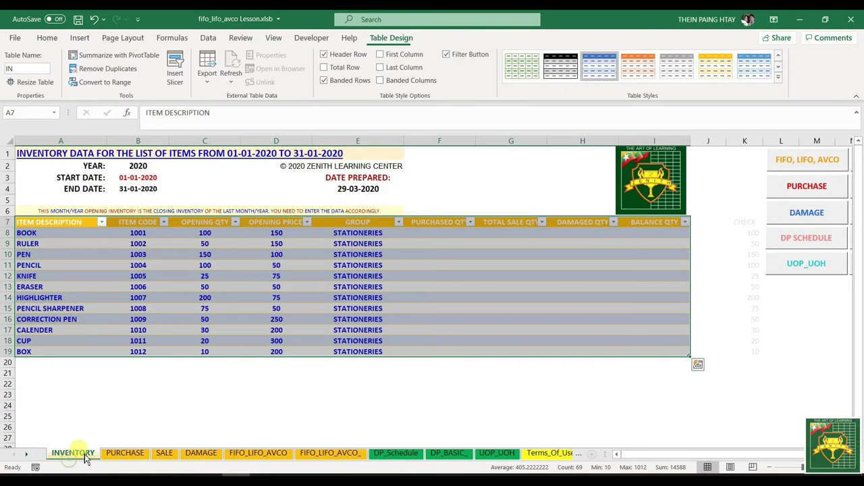
left_click(108, 377)
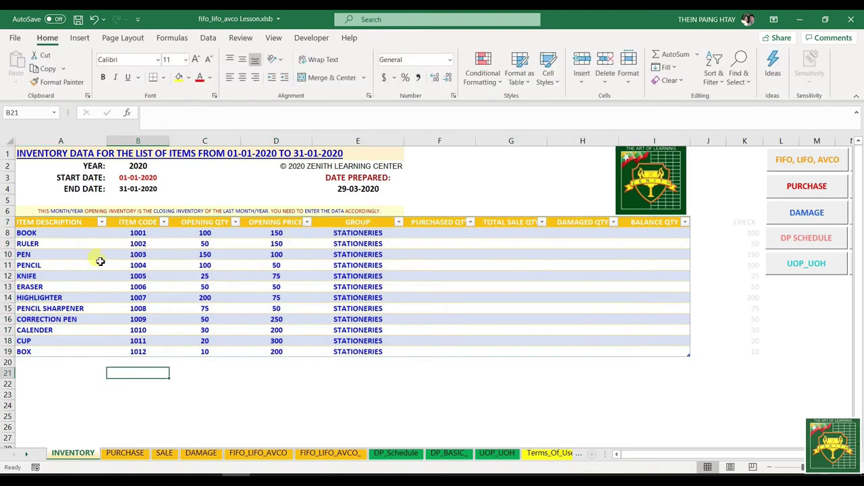
left_click(122, 453)
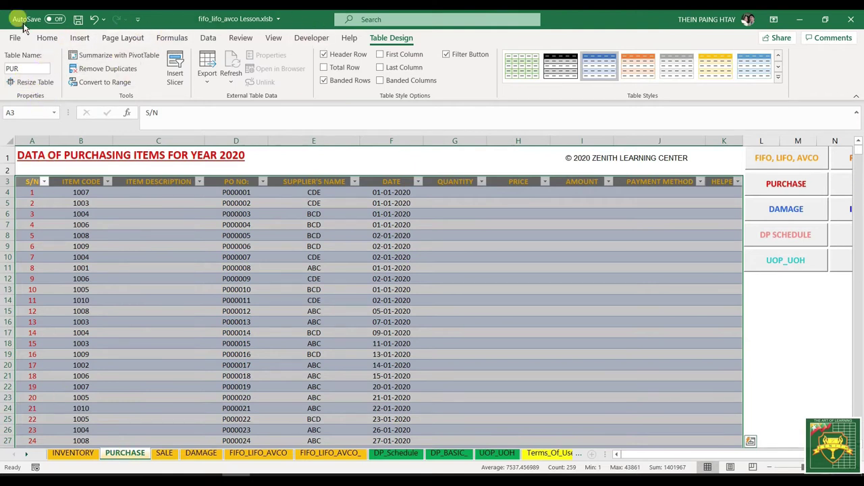
left_click(164, 453)
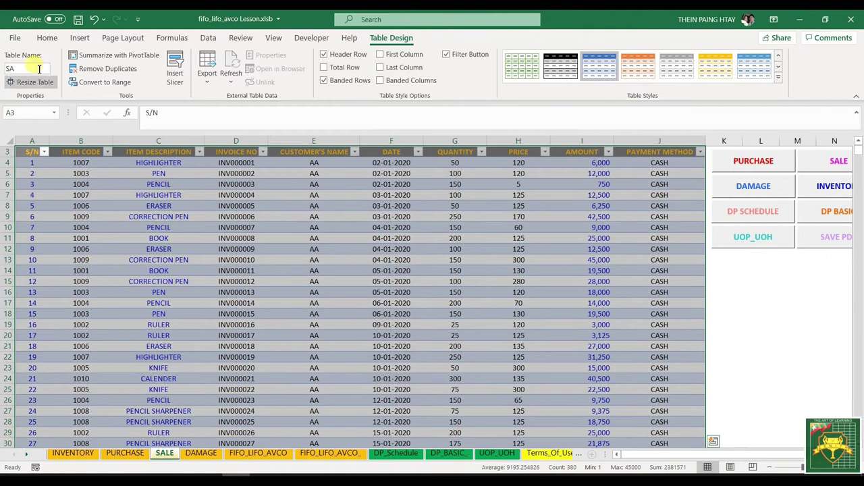
left_click(200, 453)
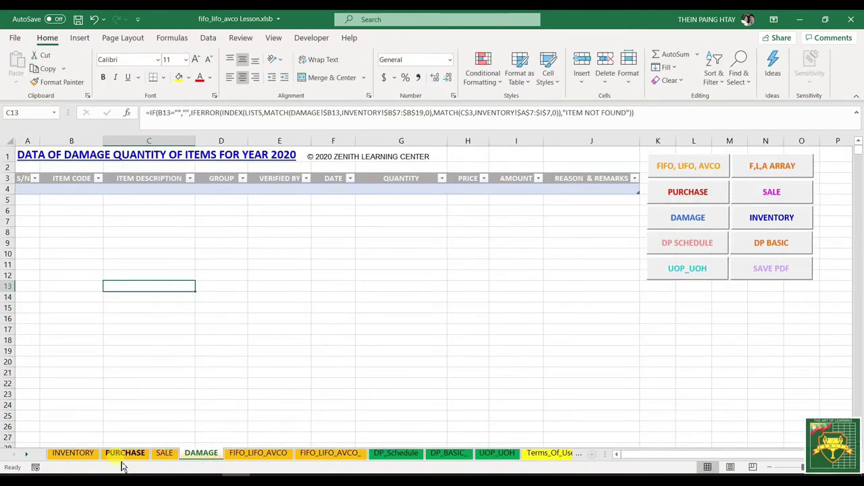
left_click(254, 453)
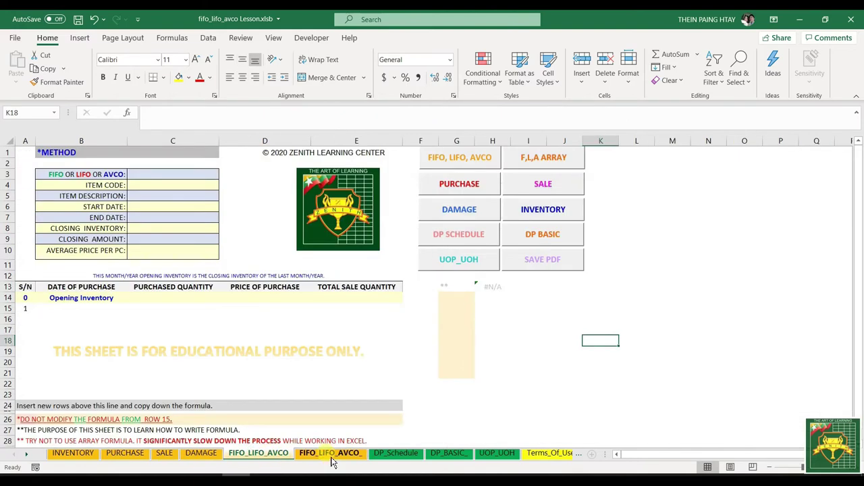
left_click(321, 457)
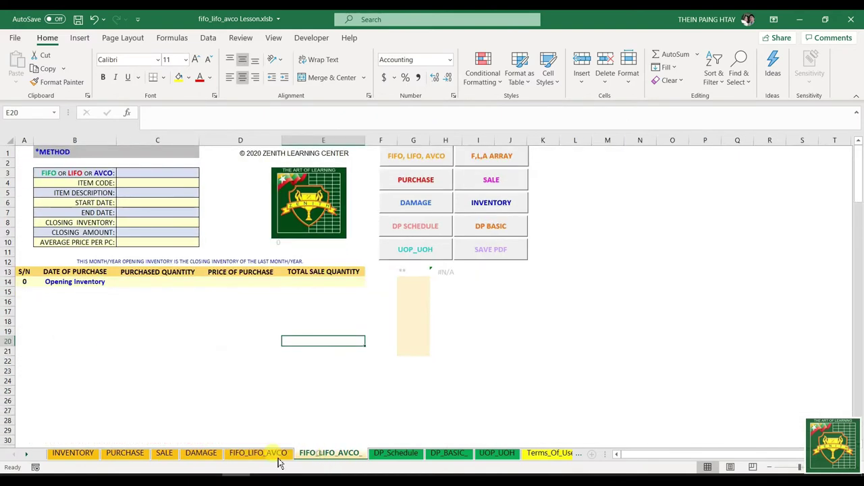
left_click(73, 453)
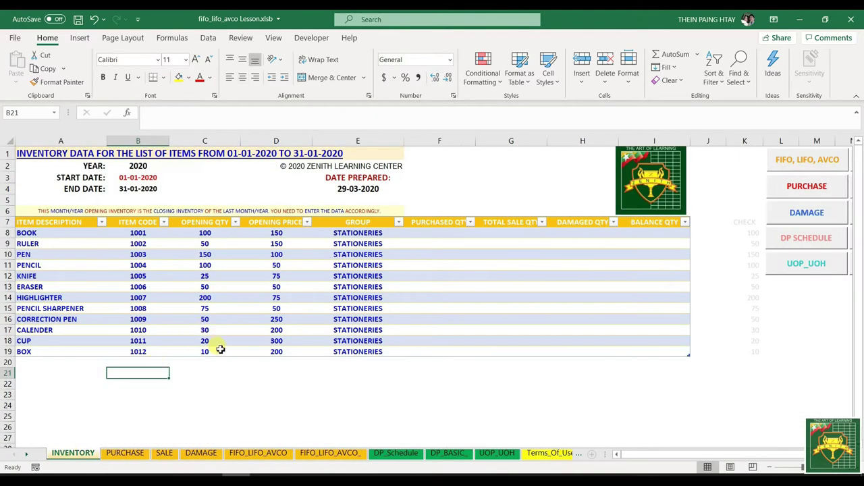
left_click(422, 236)
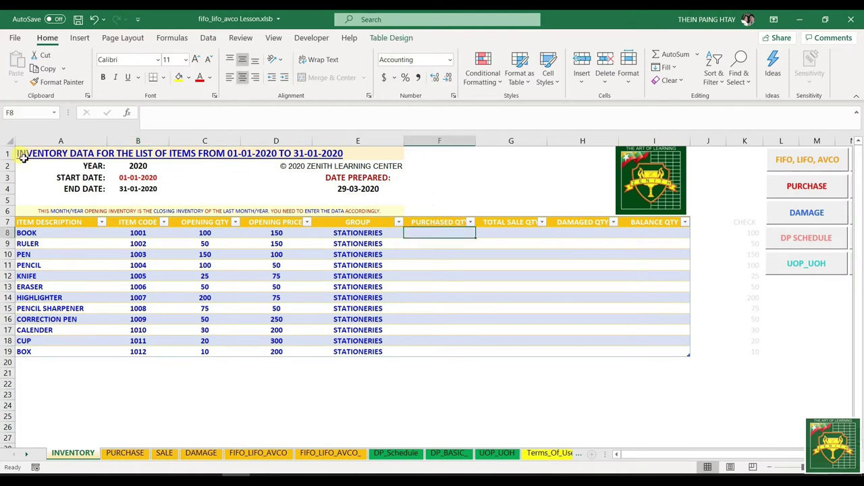
left_click(135, 180)
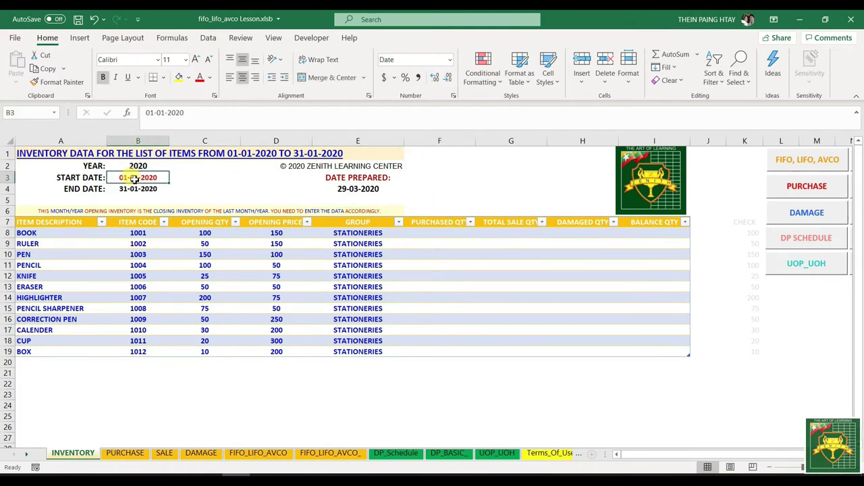
left_click(130, 191)
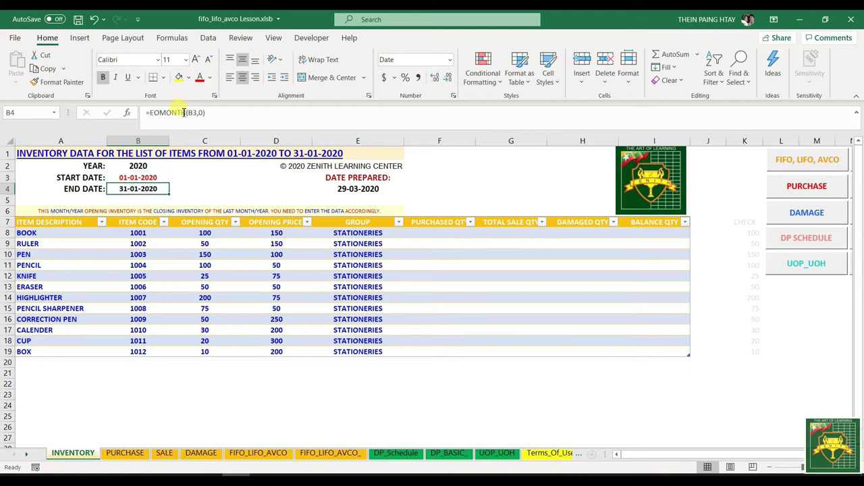
left_click_drag(210, 112, 146, 113)
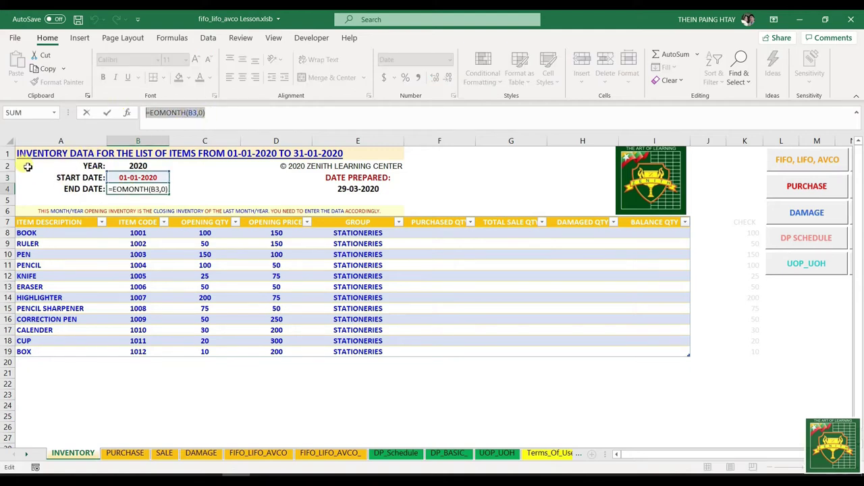
key("Escape")
left_click(27, 154)
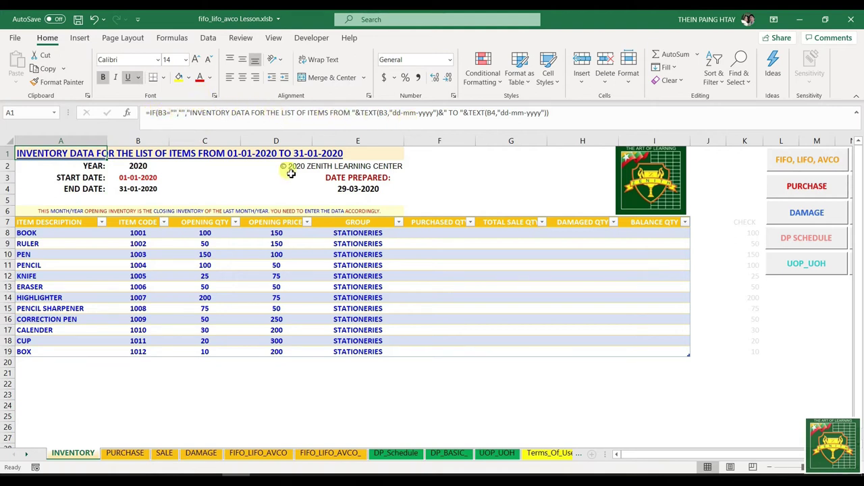
left_click(98, 168)
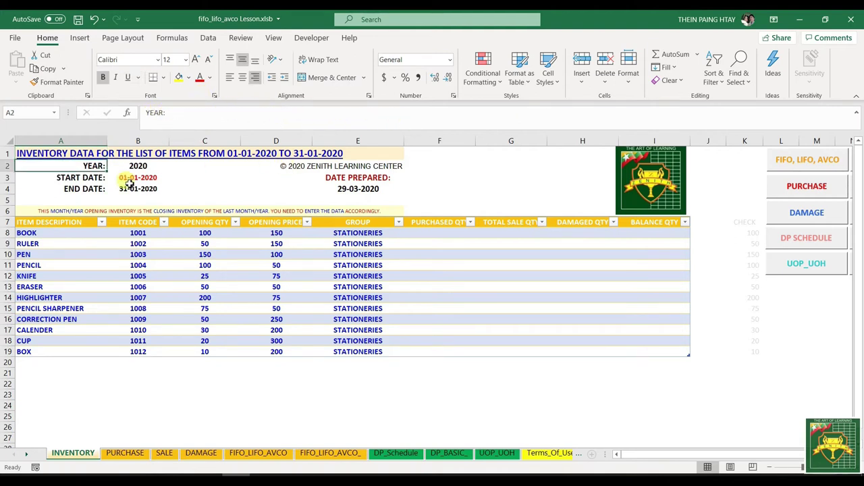
left_click(358, 189)
left_click(166, 113)
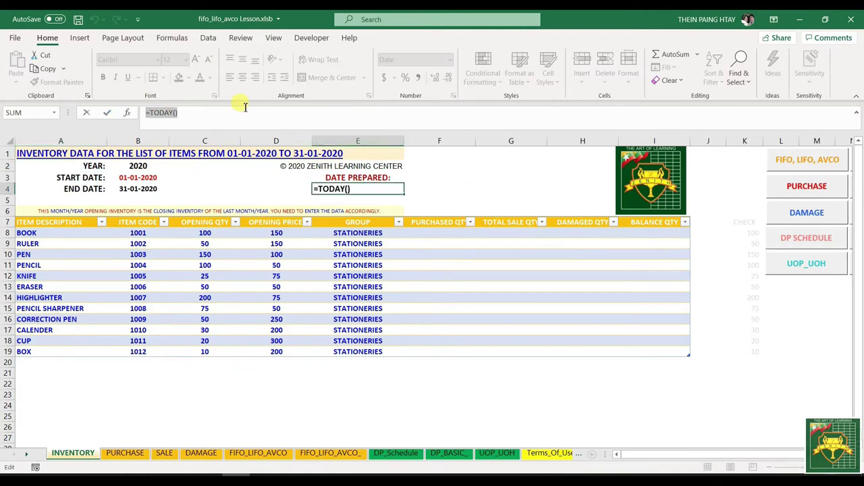
type("\\")
key("Escape")
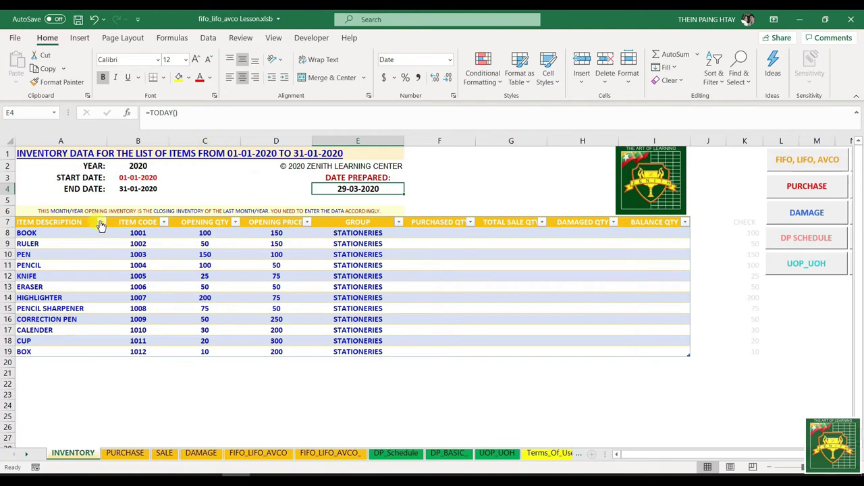
left_click_drag(44, 233, 347, 352)
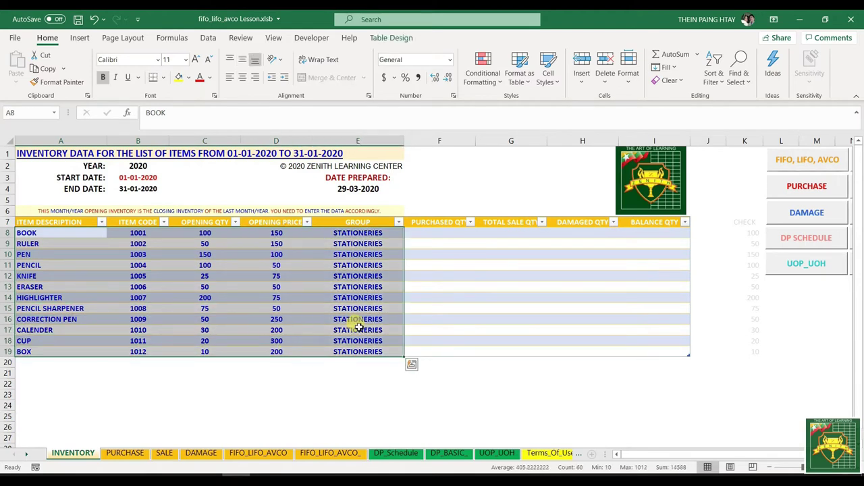
left_click(435, 232)
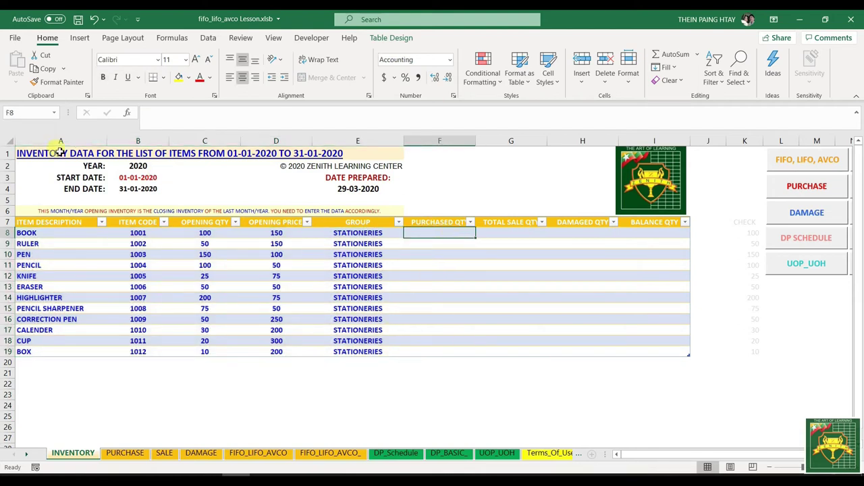
left_click(129, 178)
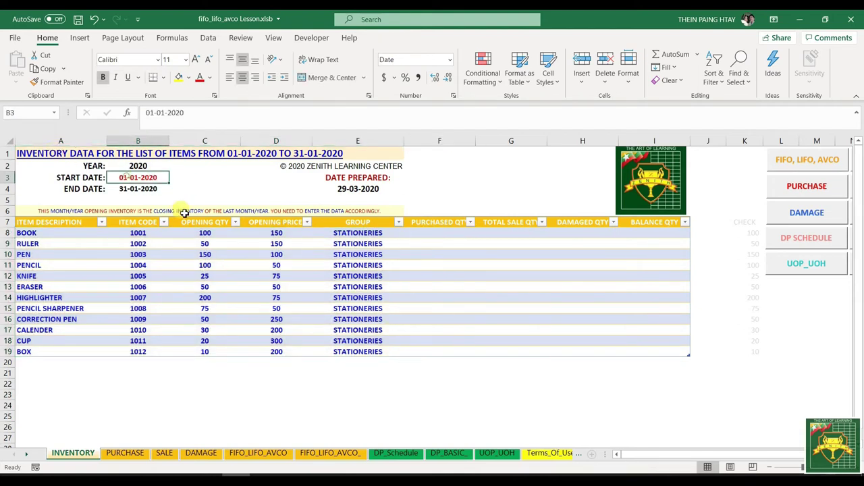
left_click(131, 189)
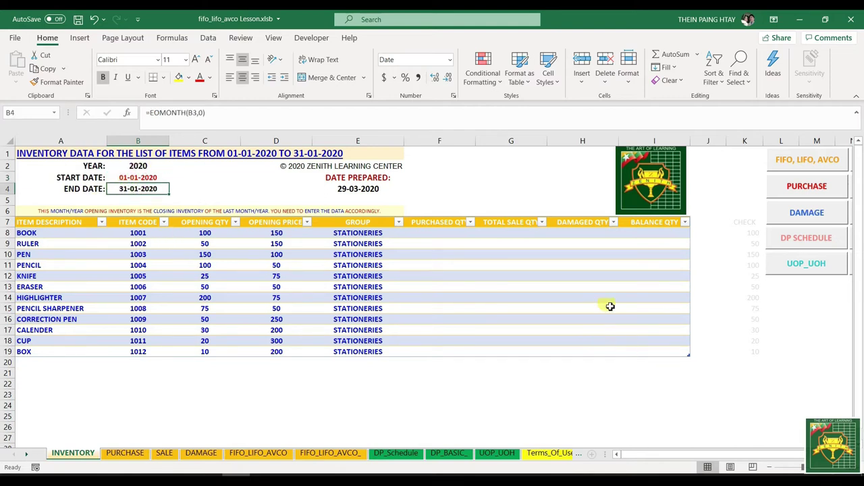
left_click(135, 232)
left_click_drag(441, 231, 442, 355)
left_click_drag(500, 230, 517, 351)
left_click_drag(569, 233, 575, 353)
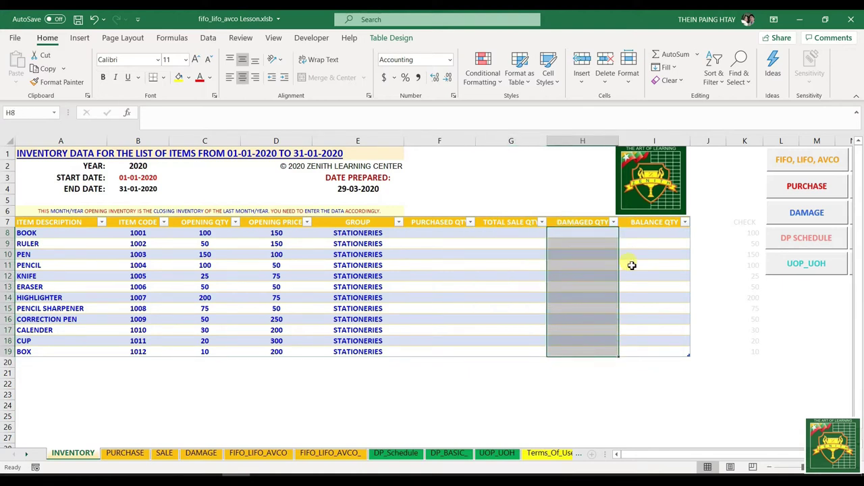
left_click_drag(638, 233, 648, 353)
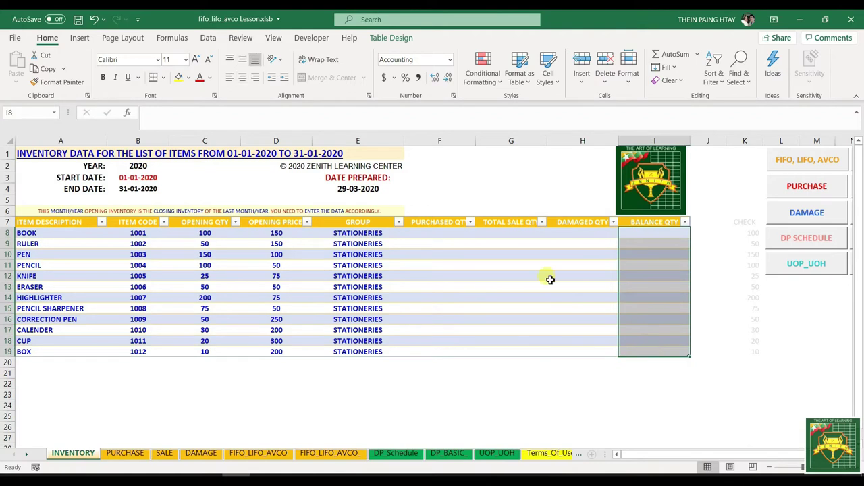
left_click(432, 234)
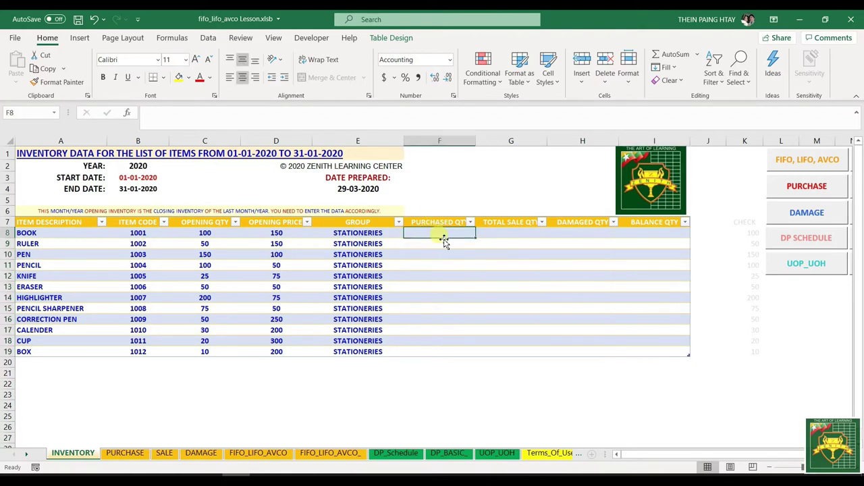
type("=SUMIFS(")
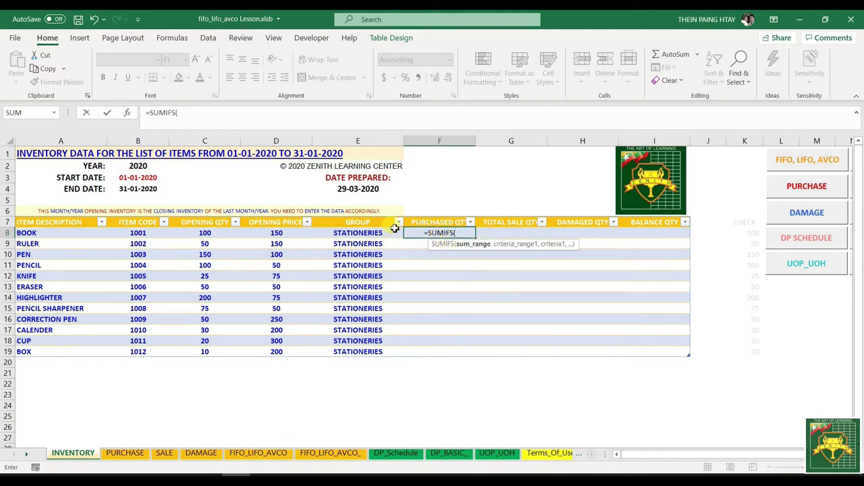
left_click(127, 454)
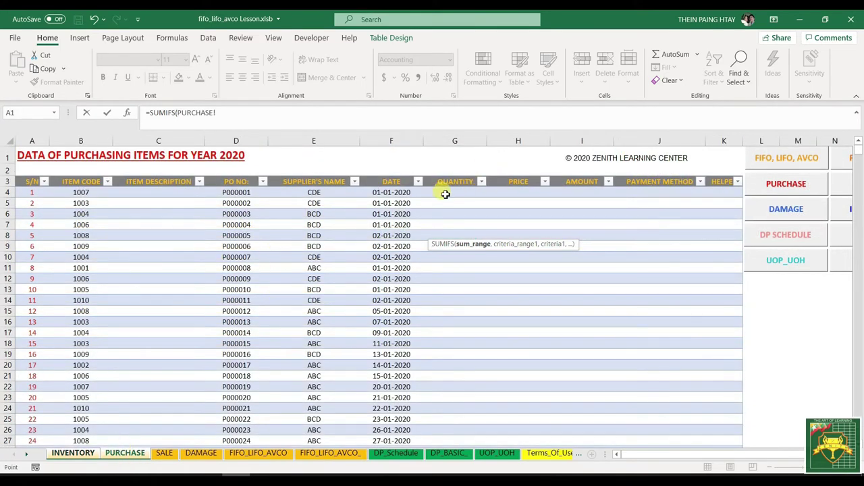
left_click_drag(446, 193, 453, 389)
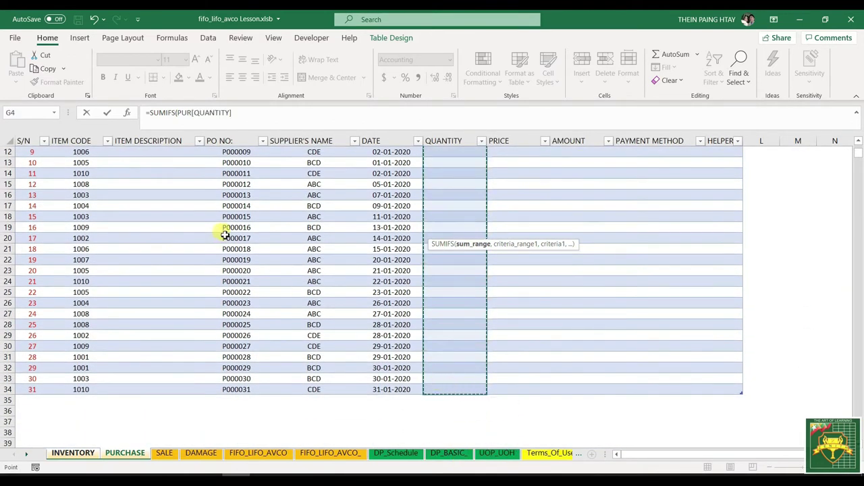
left_click_drag(177, 112, 233, 110)
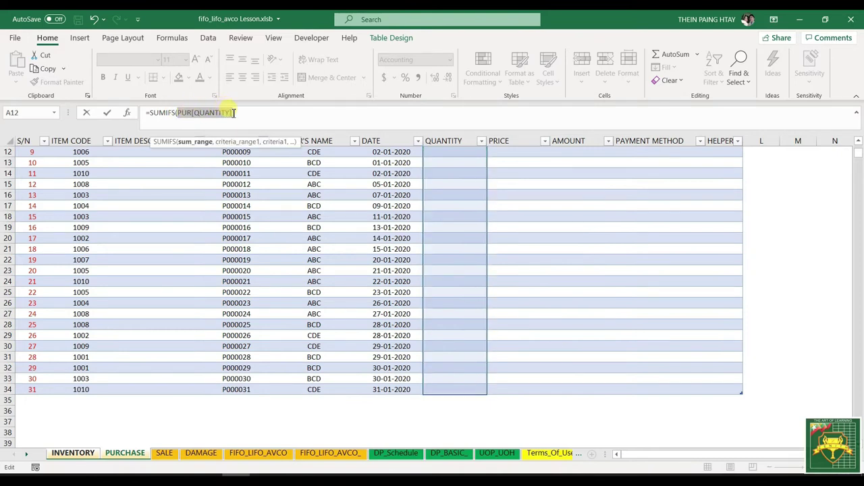
left_click(234, 112)
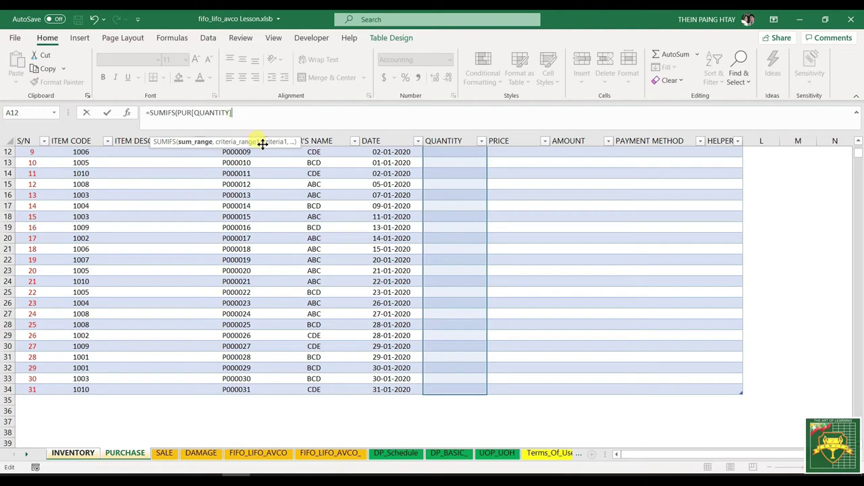
type(",")
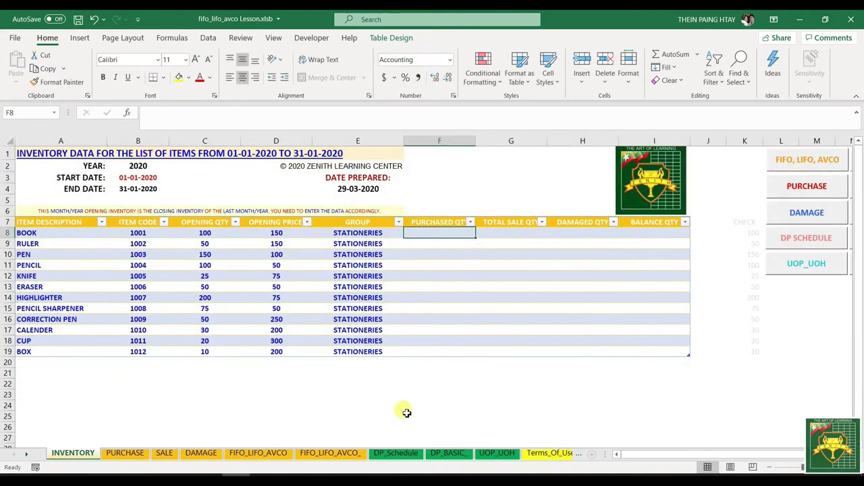
left_click(401, 406)
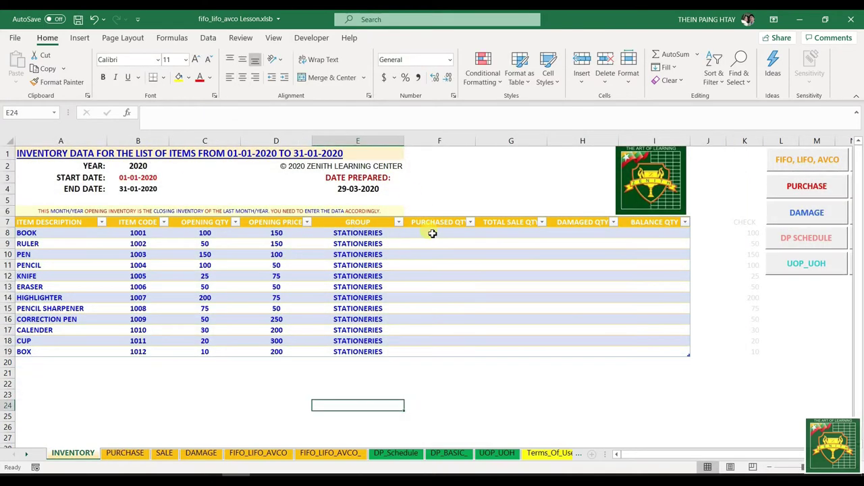
- On PURCHASE, review the empty ITEM DESCRIPTION cells and settle on C4 beside item code 1007
left_click(132, 452)
scroll(128, 304, "up", 5)
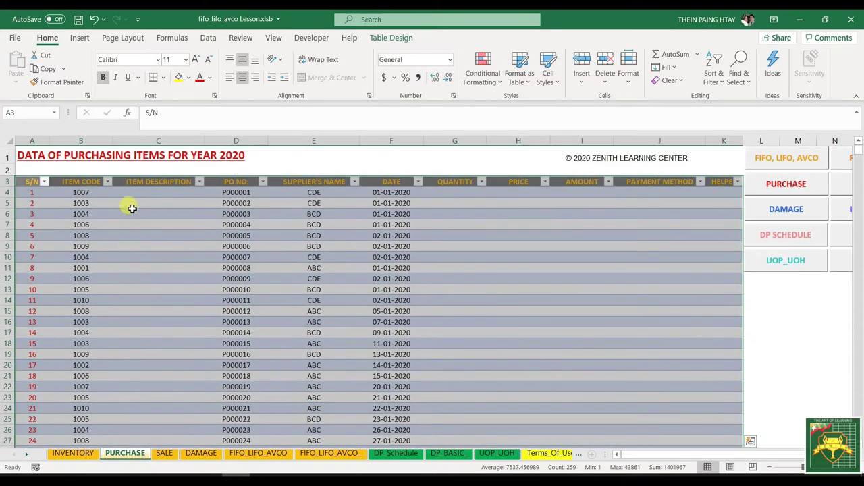
left_click(127, 192)
scroll(142, 251, "down", 1)
scroll(157, 233, "up", 1)
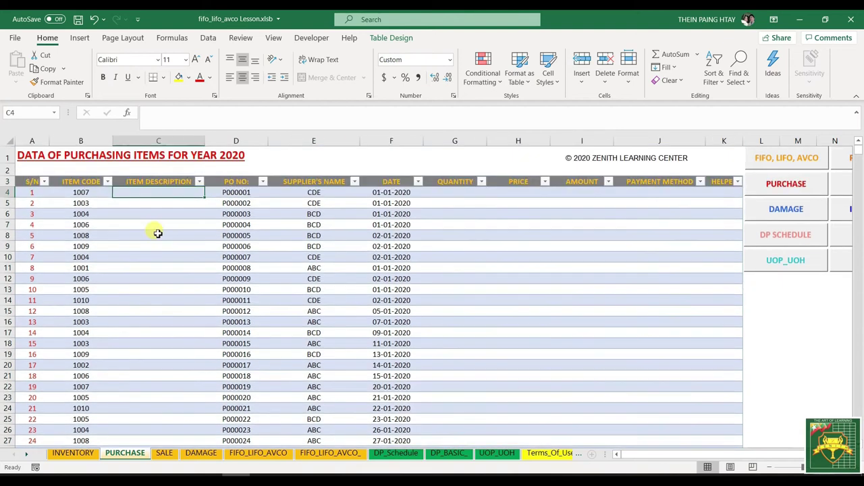
left_click_drag(155, 189, 124, 347)
scroll(120, 345, "up", 3)
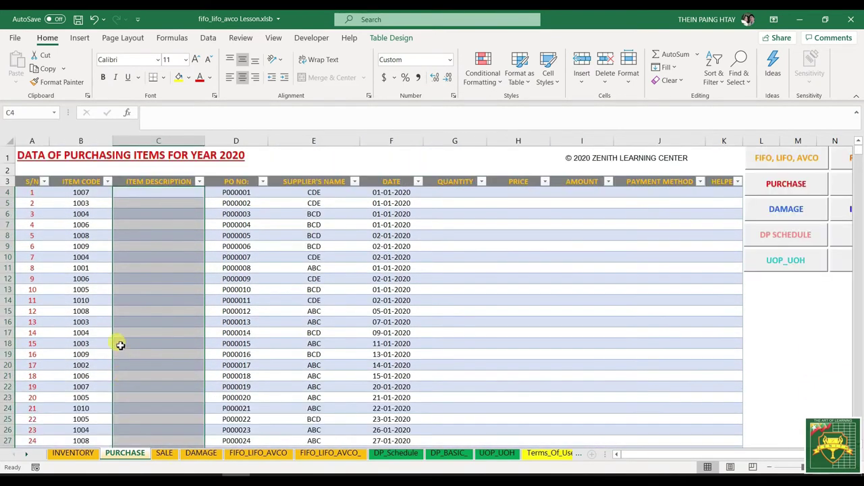
left_click(73, 192)
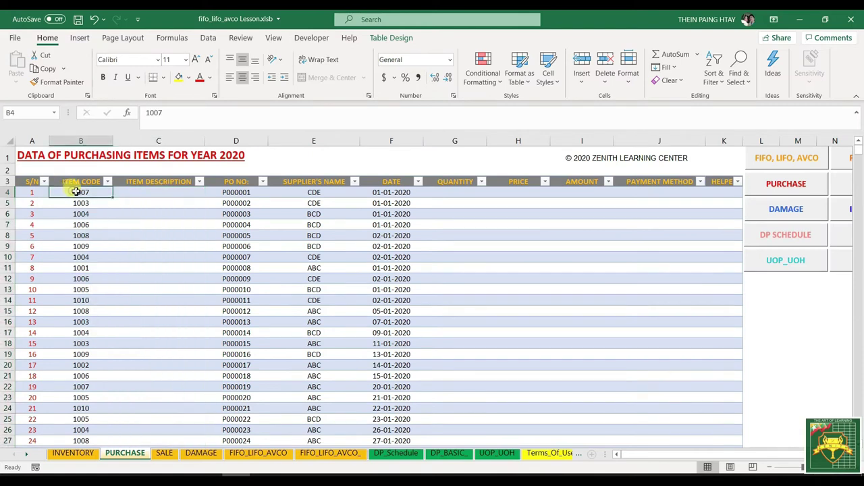
left_click(128, 190)
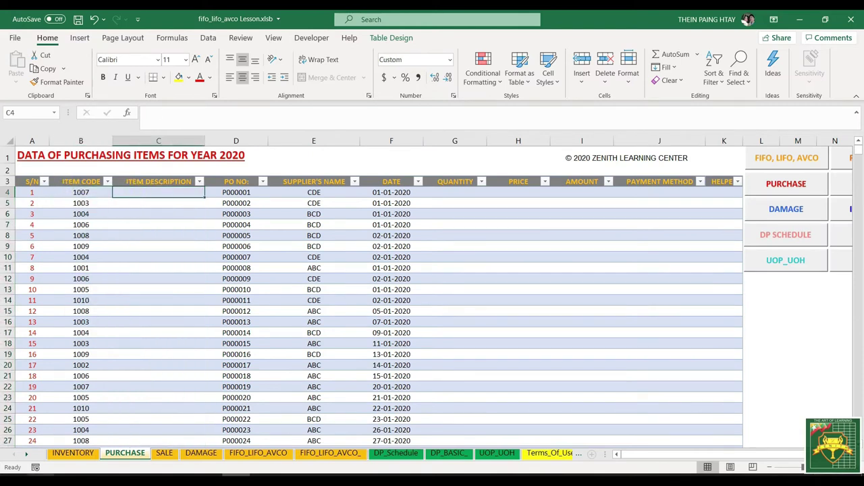
- Check the INVENTORY item descriptions and codes in columns A:B, then return to PURCHASE cell C4
left_click(73, 452)
left_click_drag(43, 232, 51, 350)
left_click_drag(97, 229, 149, 343)
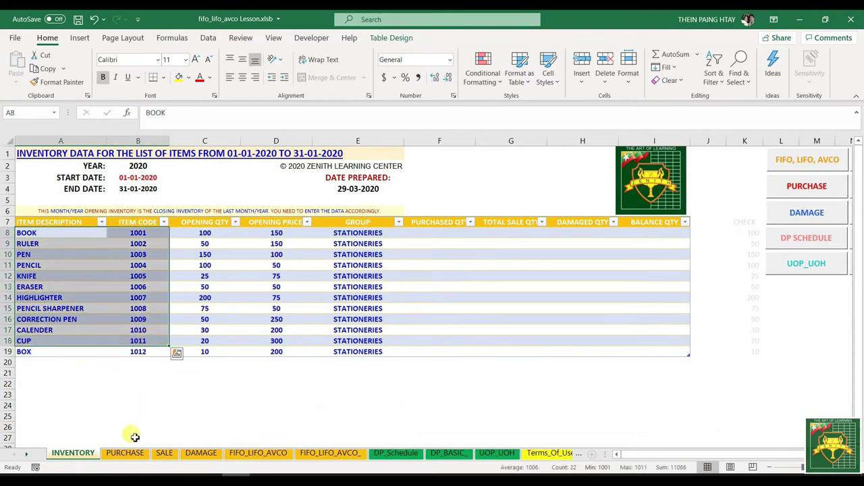
left_click(121, 453)
left_click(132, 227)
left_click(132, 192)
- In C4 begin =INDEX( with IN[ITEM DESCRIPTION] as the column to return
type("=INDEX(")
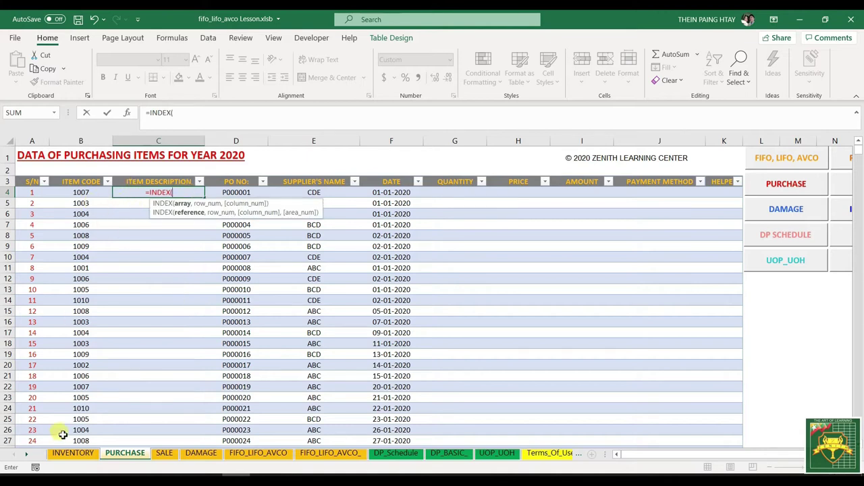
left_click(70, 459)
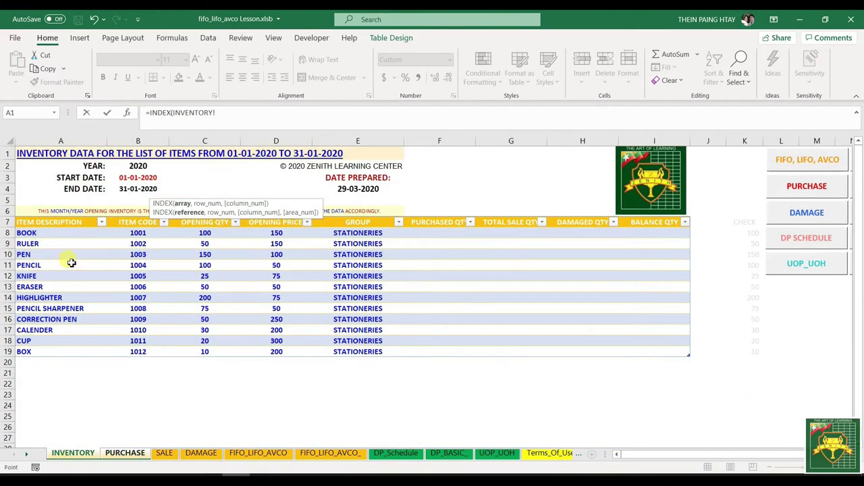
left_click_drag(129, 233, 142, 349)
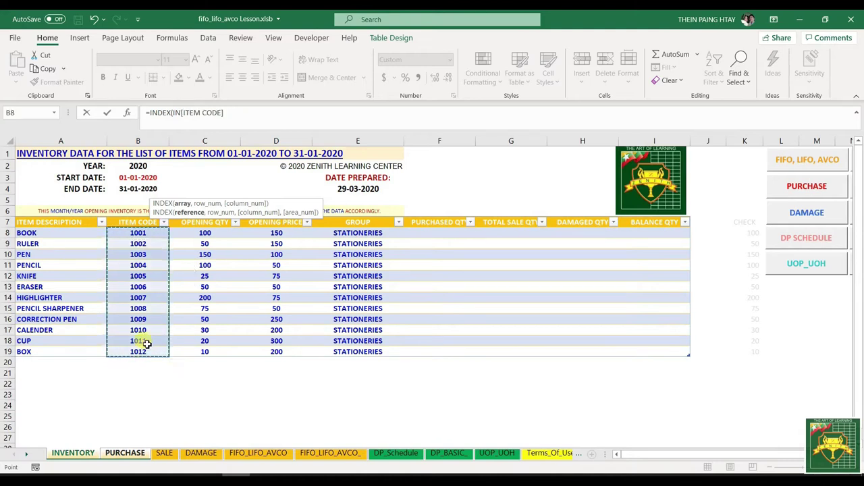
left_click_drag(43, 232, 48, 351)
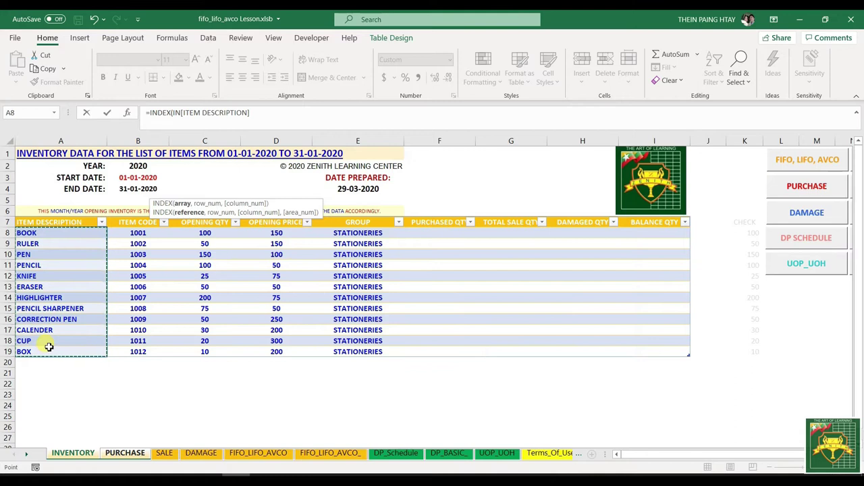
type(",")
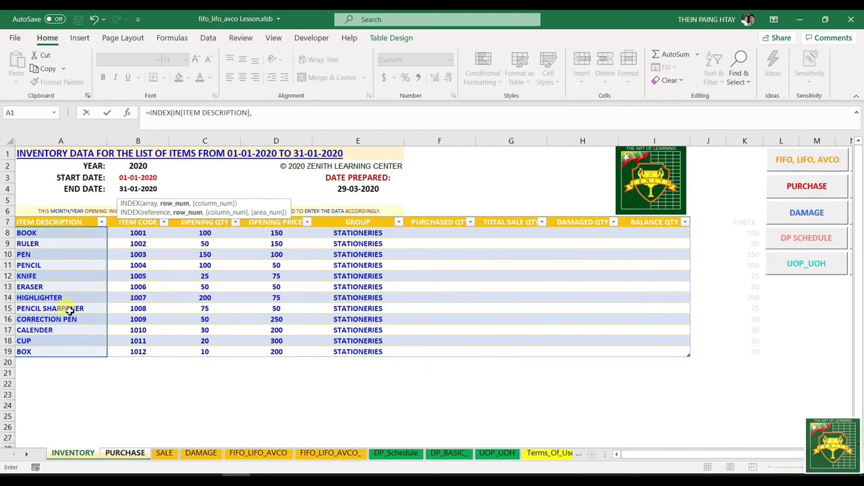
- Add MATCH([@[ITEM CODE]],IN[ITEM CODE], to look up this row's item code
left_click(264, 112)
type("MATCH")
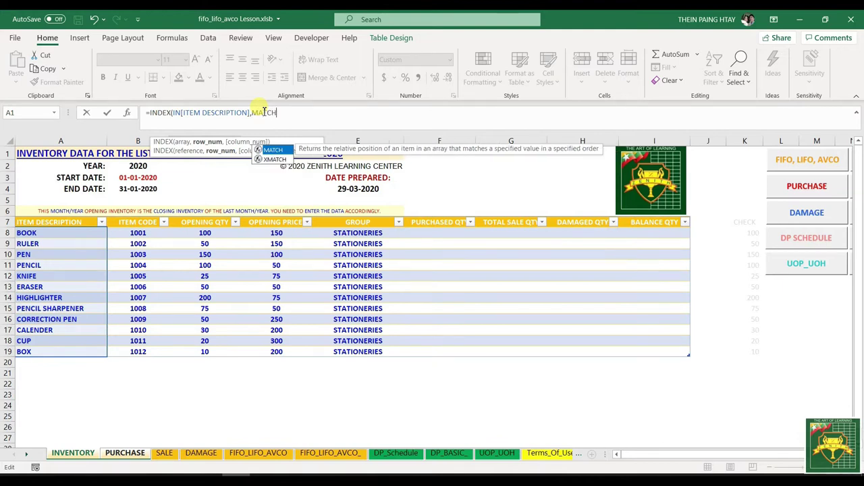
type("(")
left_click(125, 453)
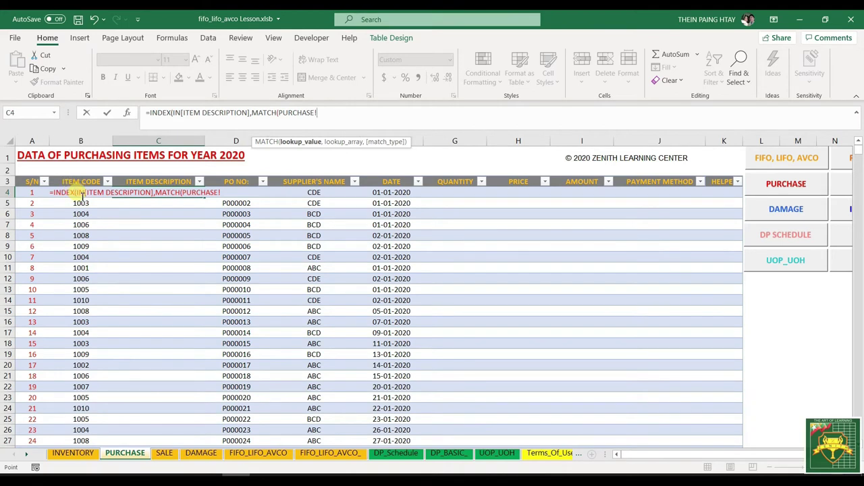
left_click(81, 203)
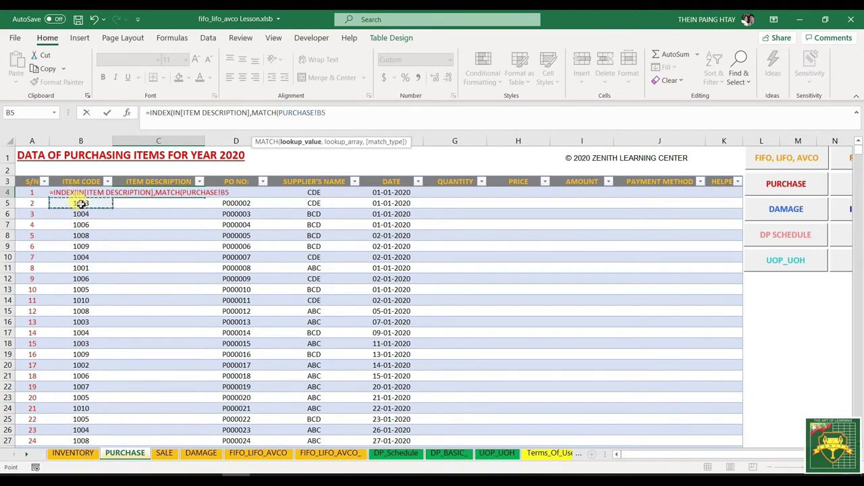
left_click(80, 193)
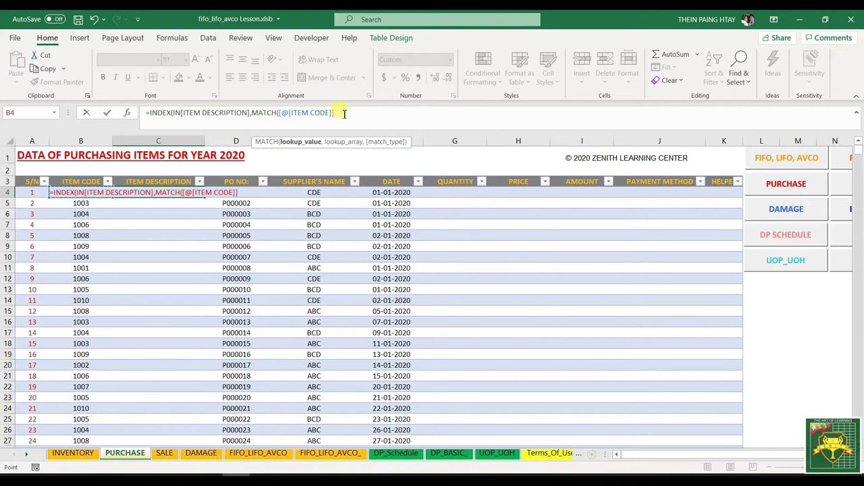
type(",")
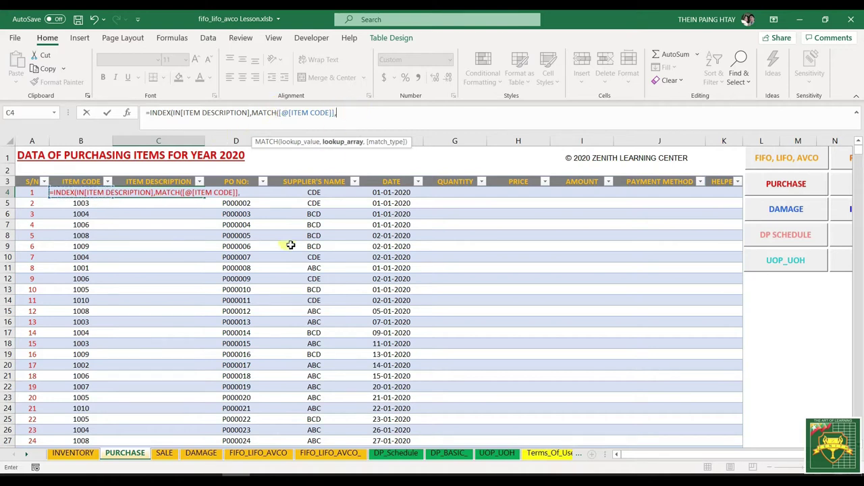
left_click(70, 452)
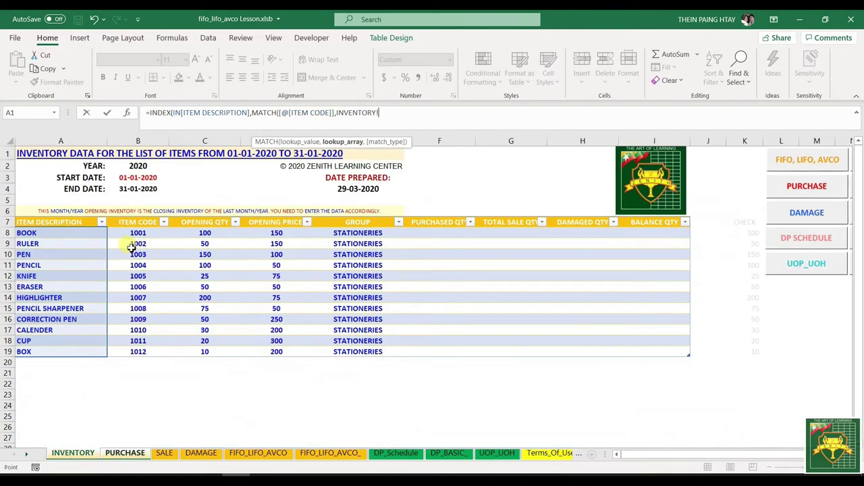
left_click_drag(126, 234, 135, 353)
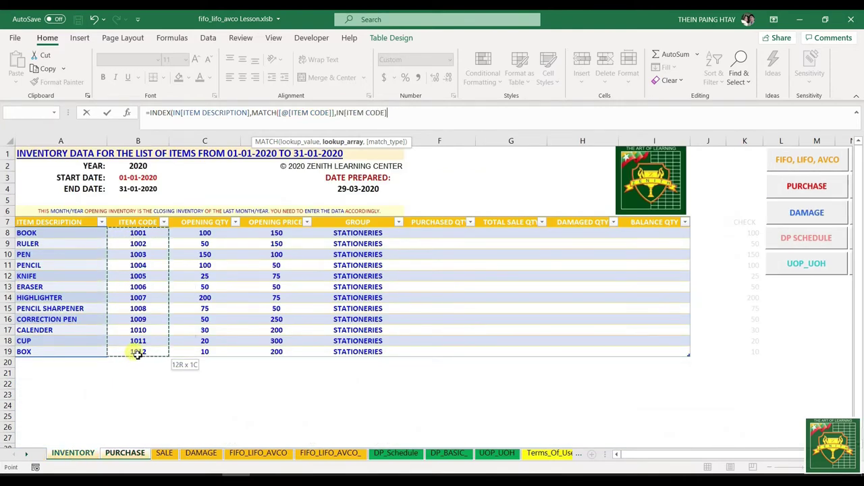
type(",0")
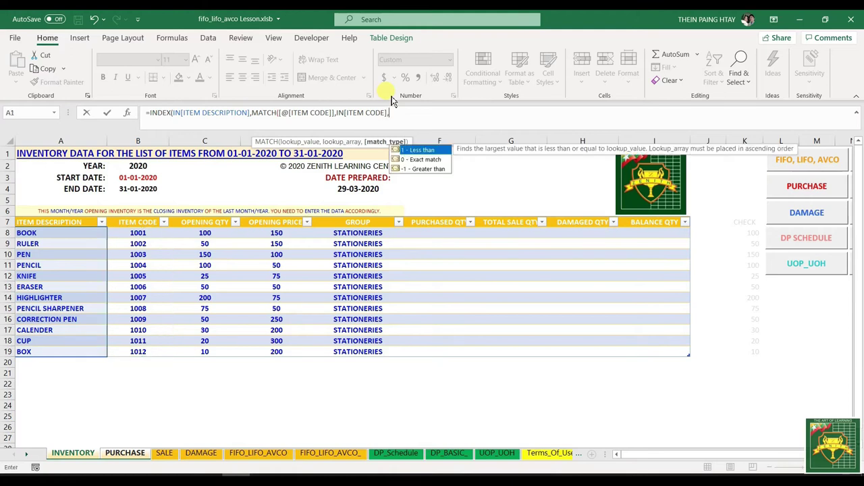
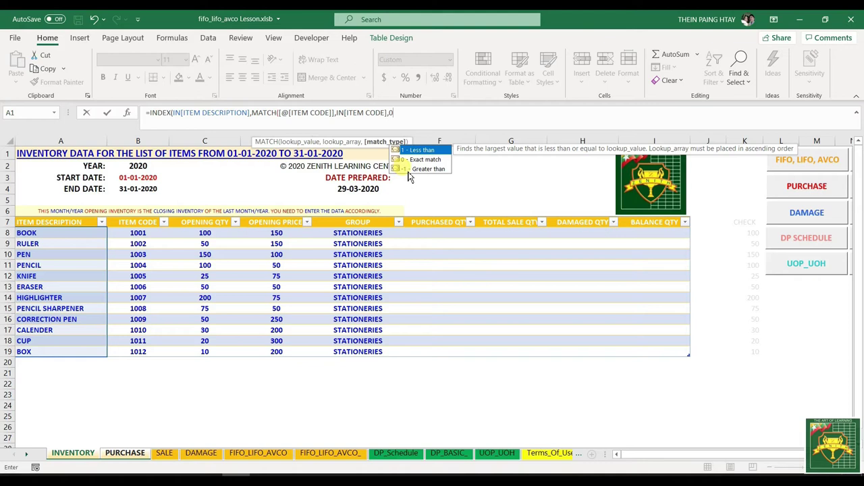
- Finish the item description INDEX/MATCH lookup with exact match and commit it
double_click(416, 161)
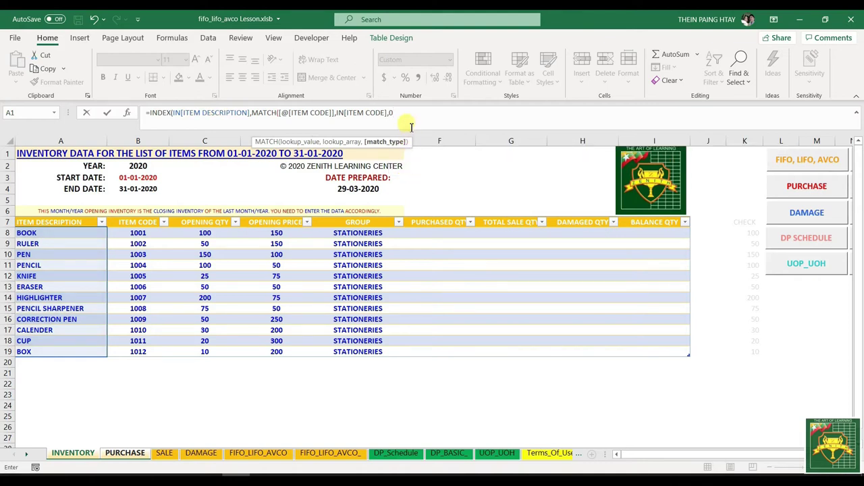
type(")")
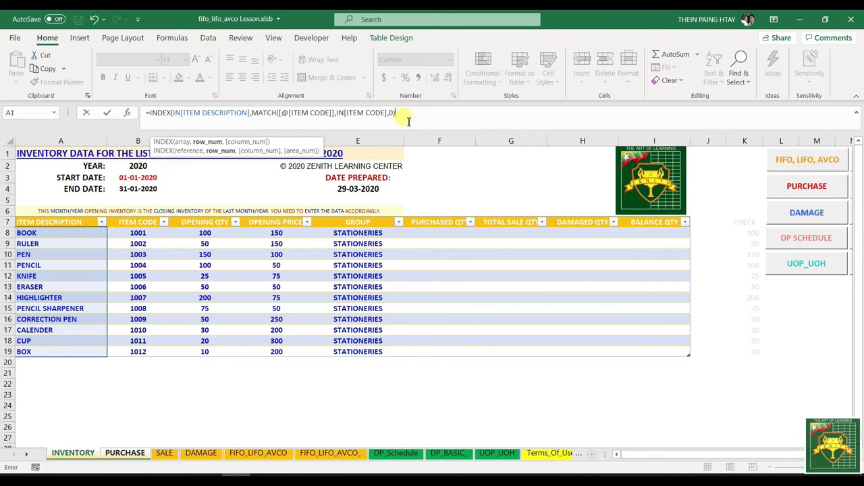
type(")")
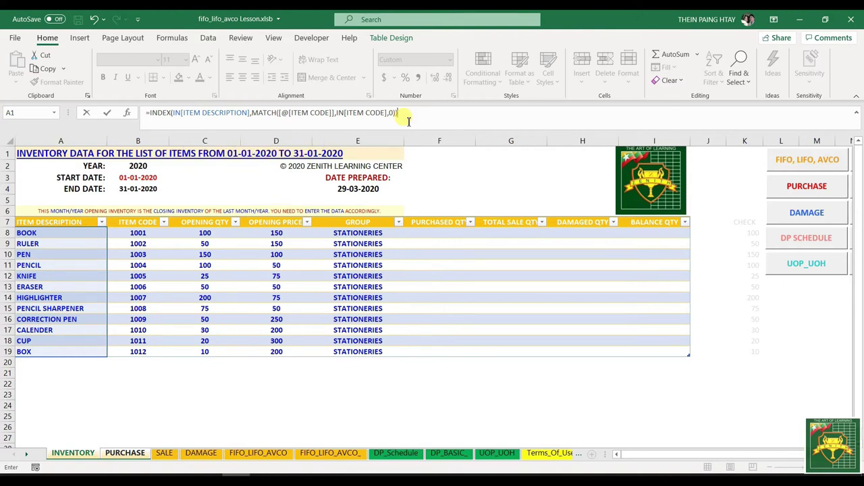
key("Return")
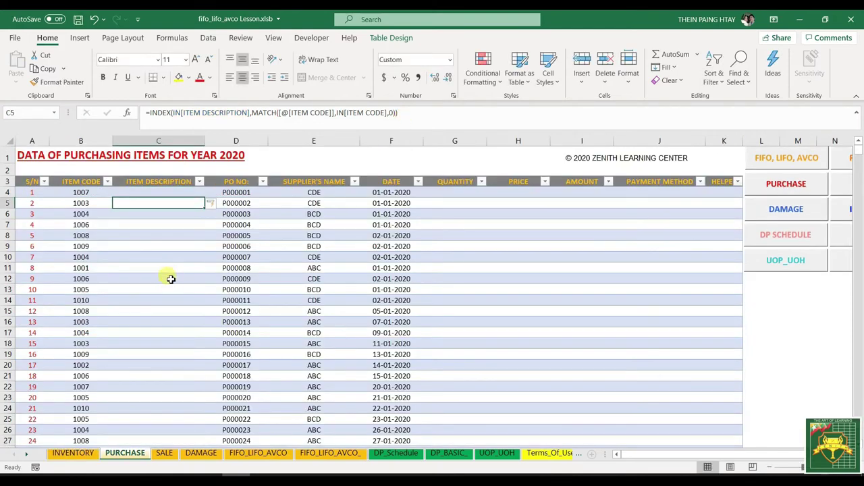
- Format the ITEM DESCRIPTION cells in column C as General and check C4's lookup for code 1007
left_click_drag(164, 193, 168, 378)
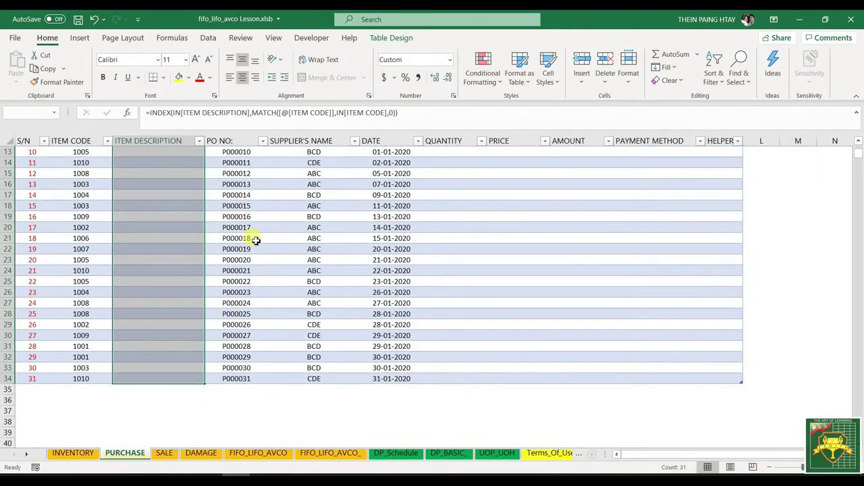
left_click(448, 60)
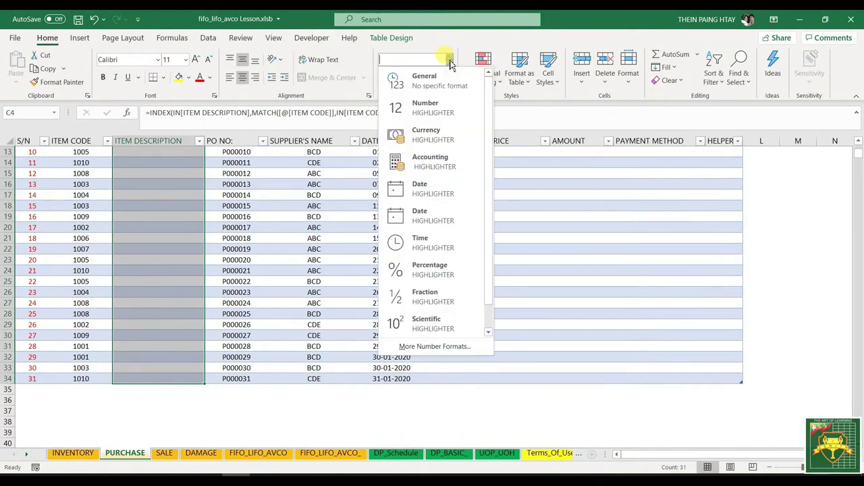
left_click(396, 77)
scroll(135, 278, "up", 4)
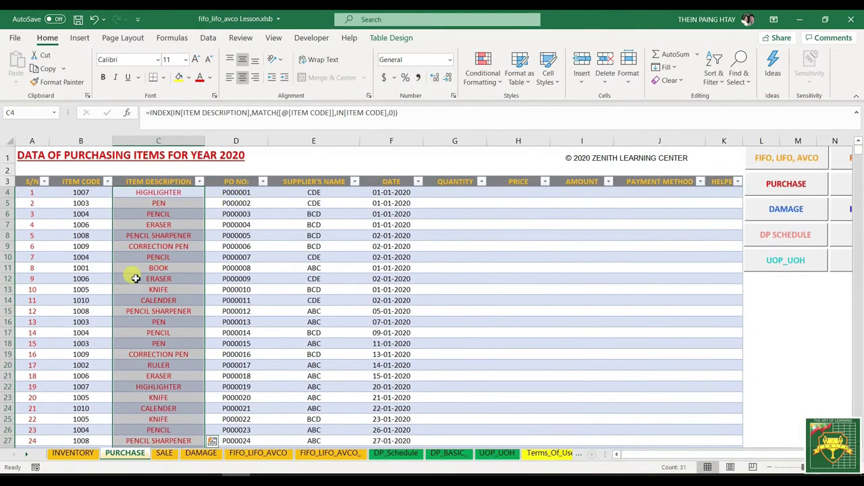
left_click(135, 194)
left_click(90, 192)
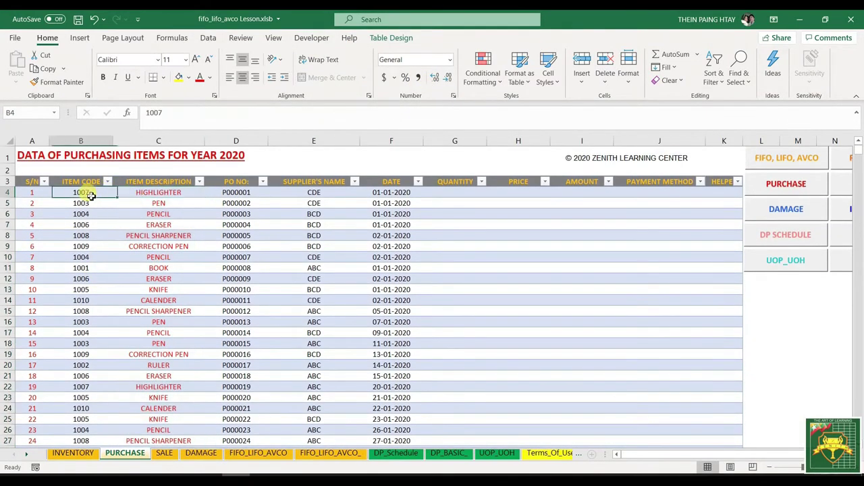
left_click(128, 194)
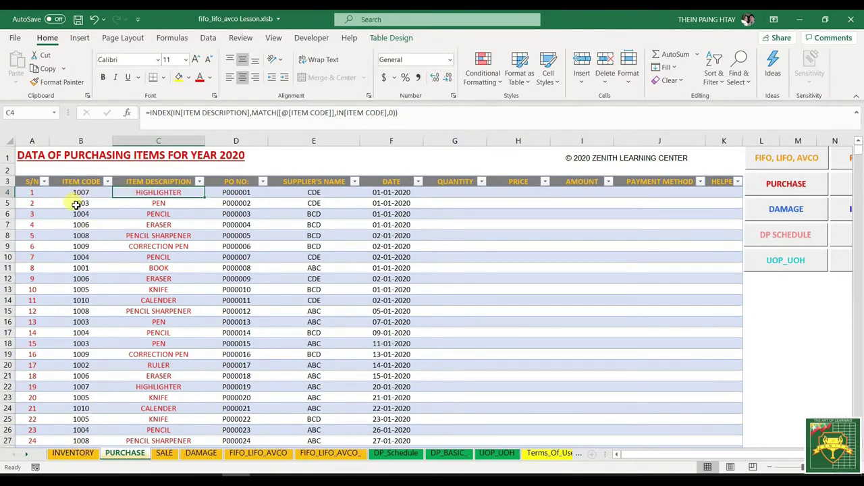
- Compare the HIGHLIGHTER and PEN item codes on the INVENTORY sheet, then return to PURCHASE
left_click(52, 453)
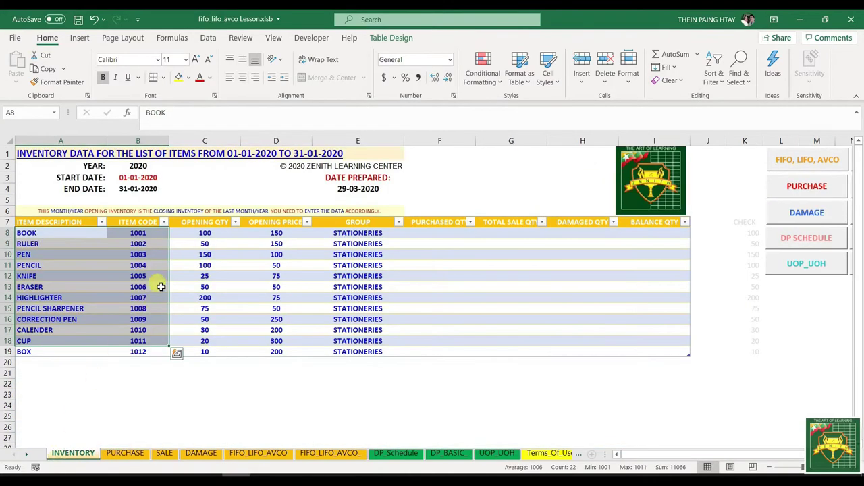
left_click(135, 297)
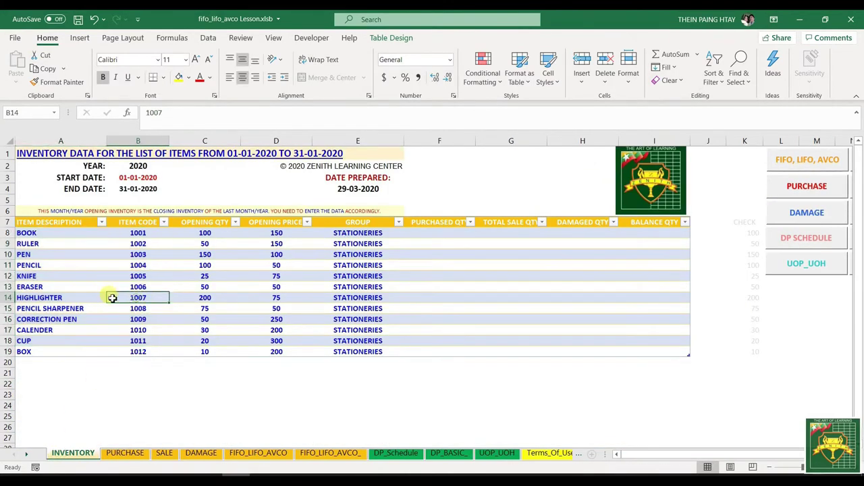
left_click(56, 297)
left_click_drag(135, 254, 15, 254)
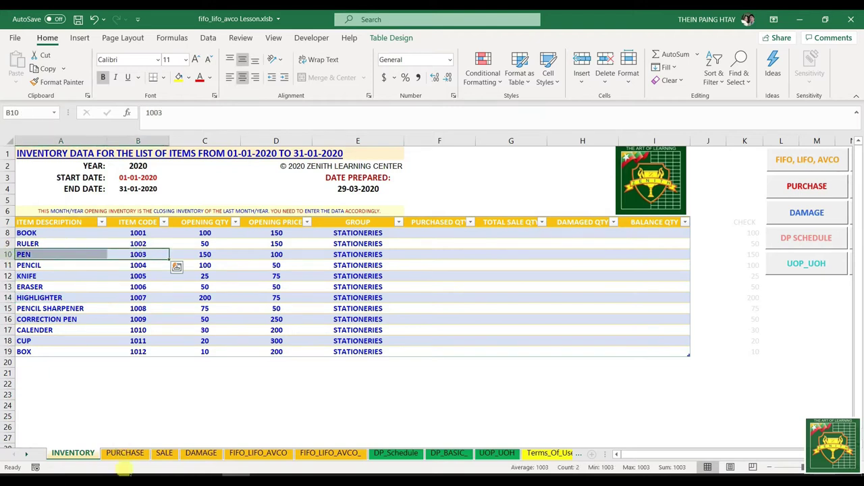
left_click(121, 453)
scroll(164, 228, "down", 3)
scroll(169, 228, "up", 3)
scroll(128, 241, "down", 2)
scroll(122, 337, "up", 2)
- Set the QUANTITY cells in column G to General number format
left_click_drag(174, 192, 174, 425)
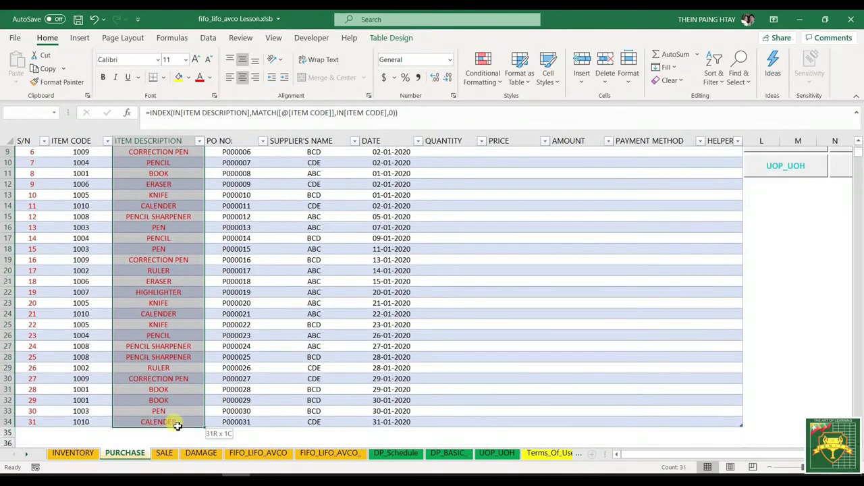
scroll(237, 286, "up", 3)
left_click_drag(454, 193, 443, 401)
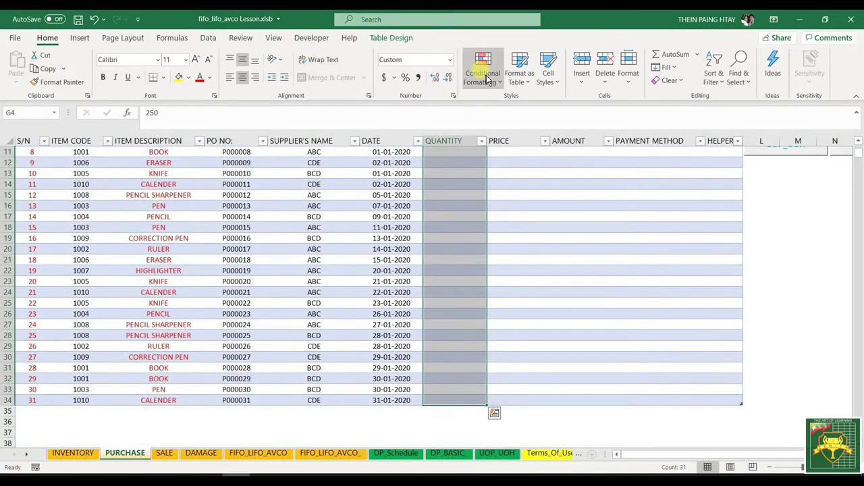
left_click(449, 59)
left_click(417, 73)
- Set the PRICE cells to General number format
left_click_drag(505, 189, 716, 432)
left_click(450, 60)
left_click(419, 76)
scroll(535, 286, "up", 3)
left_click(592, 269)
scroll(405, 200, "down", 1)
scroll(412, 183, "up", 1)
- Review the first purchase row's PO number, item code, supplier, quantity, price and date
left_click(229, 194)
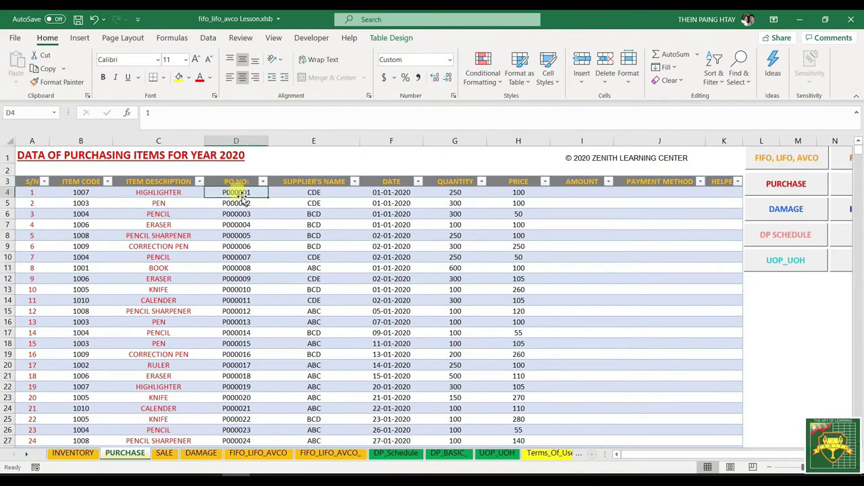
left_click(67, 191)
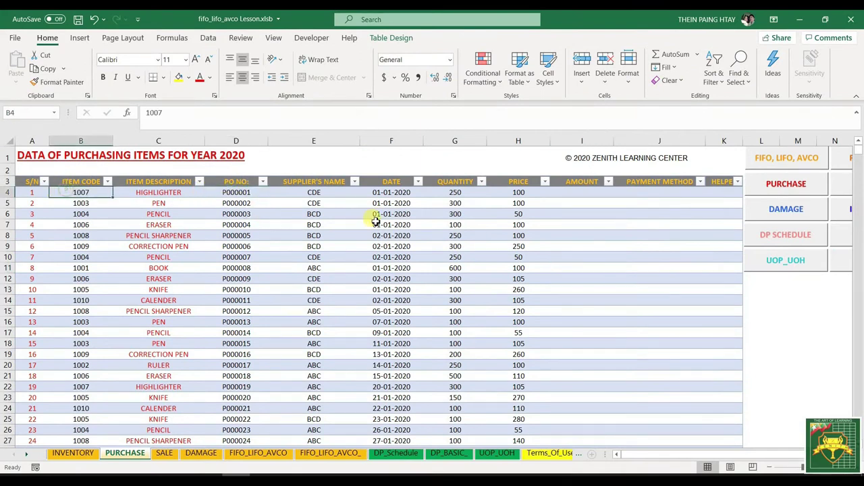
left_click(309, 193)
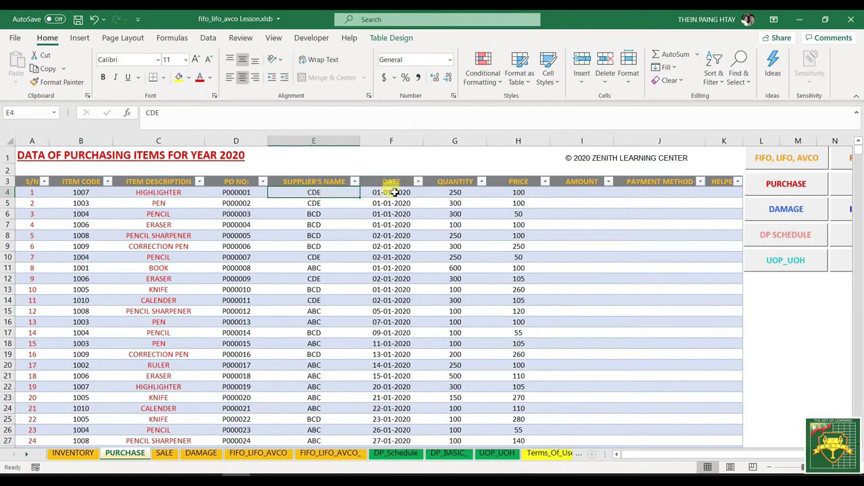
left_click(448, 193)
left_click(519, 192)
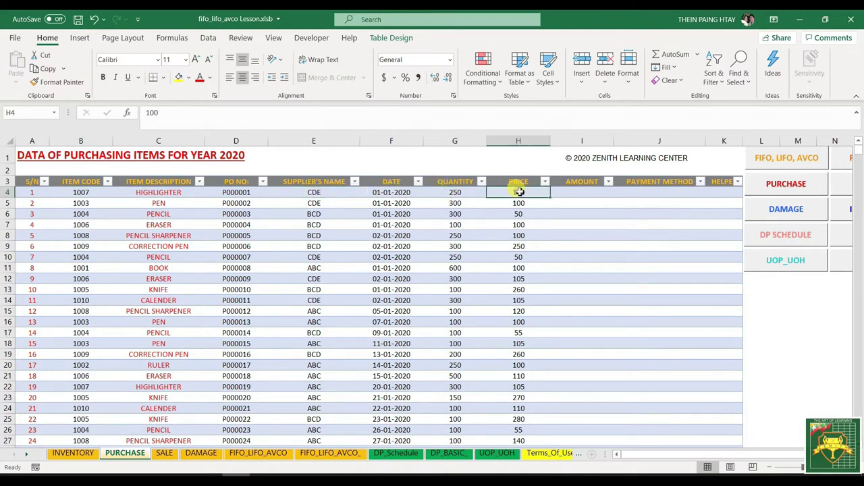
left_click(389, 193)
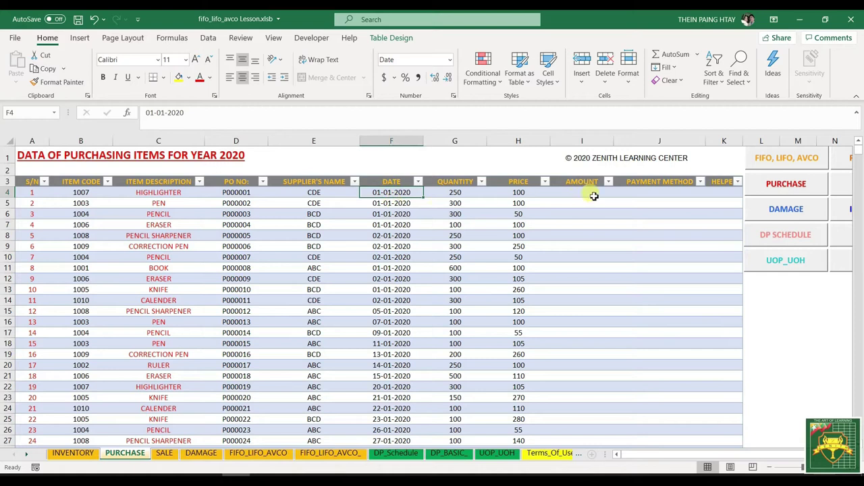
left_click(566, 193)
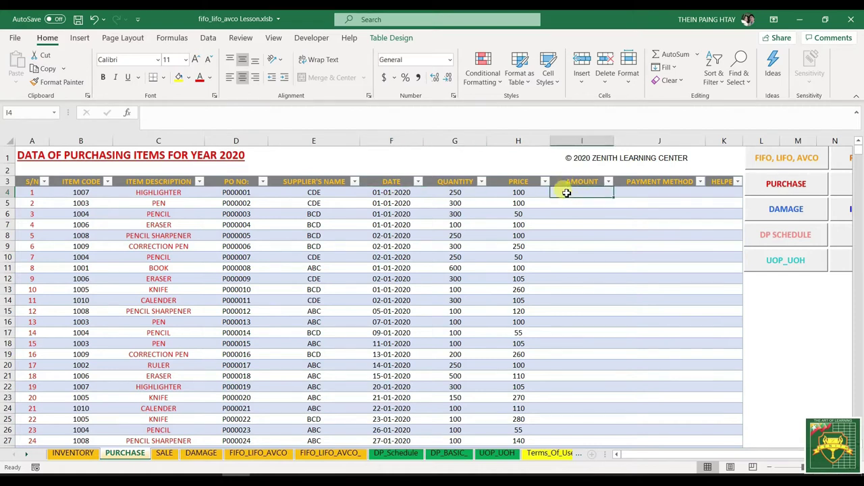
type("=")
left_click(454, 193)
type("*")
left_click(513, 193)
key("Return")
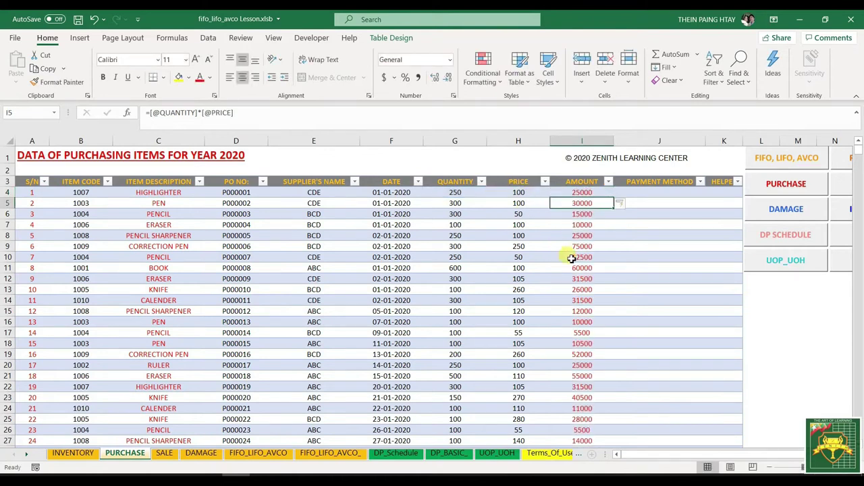
left_click(280, 232)
scroll(187, 237, "down", 5)
scroll(186, 237, "up", 5)
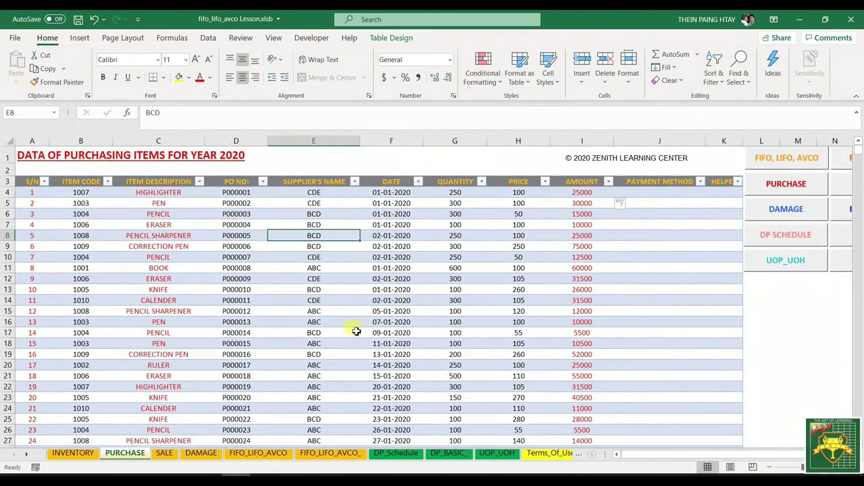
- Go to the SALE sheet and view its item description lookup formula
left_click(164, 452)
scroll(148, 273, "up", 1)
scroll(148, 273, "up", 1)
left_click(147, 189)
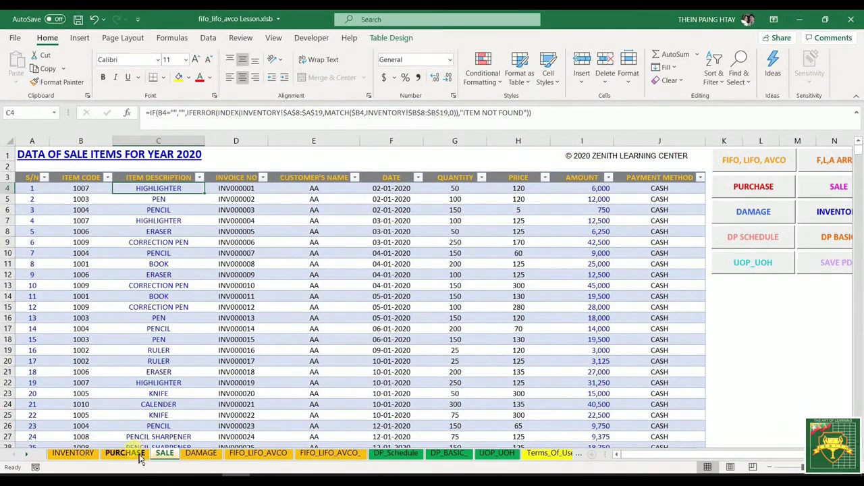
- Review the SALE lookup formula without changing it and return to PURCHASE
left_click_drag(540, 113, 120, 104)
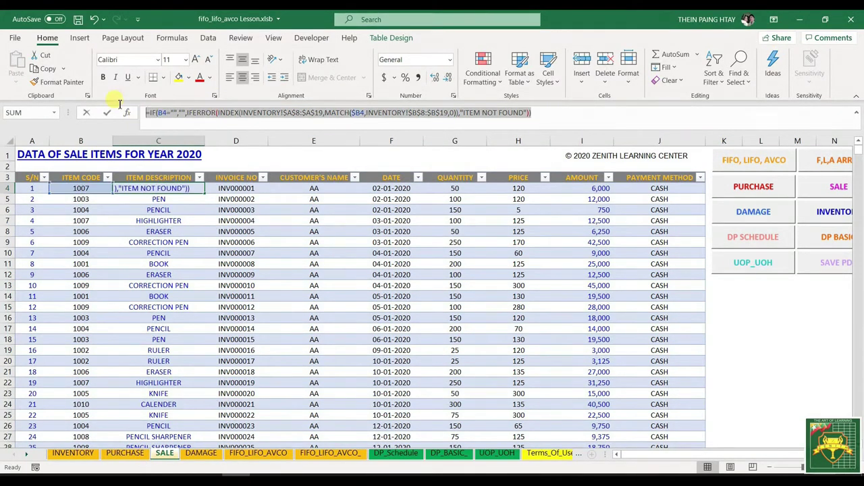
key("Escape")
left_click(126, 453)
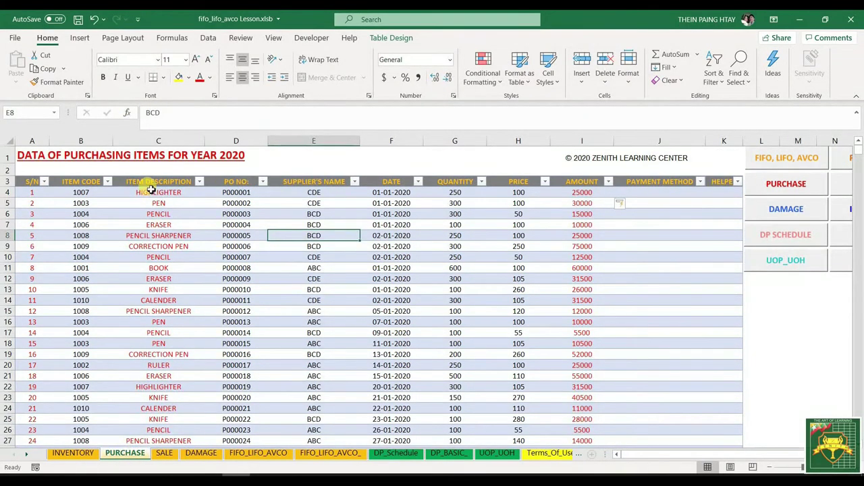
- Wrap C4's lookup in IF([@[ITEM CODE]]="","",...) so empty codes return blank
left_click(152, 113)
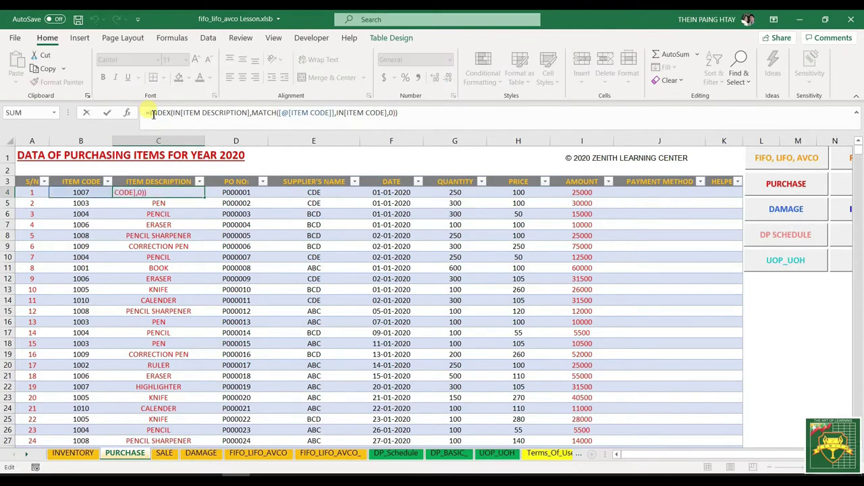
type("IF")
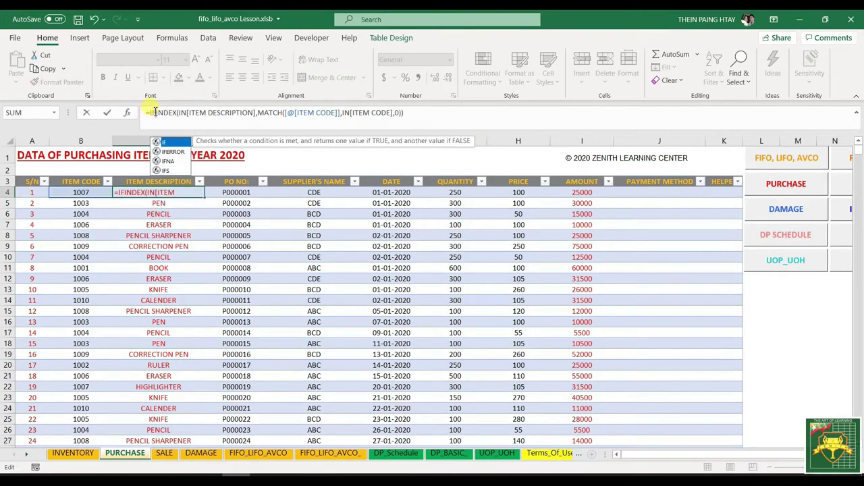
type("(")
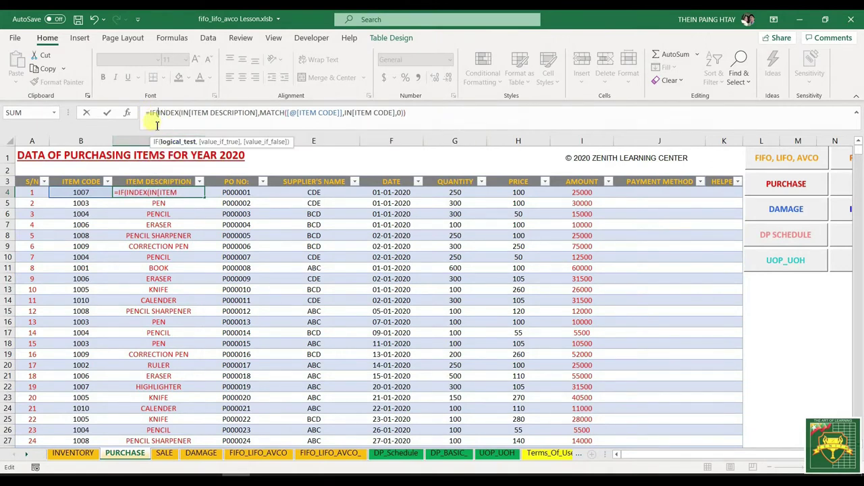
left_click(66, 192)
type("=")
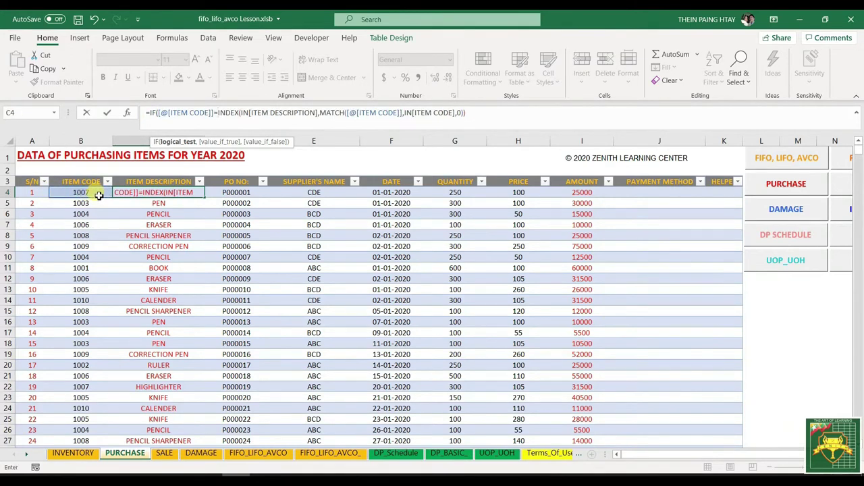
type("\"\"")
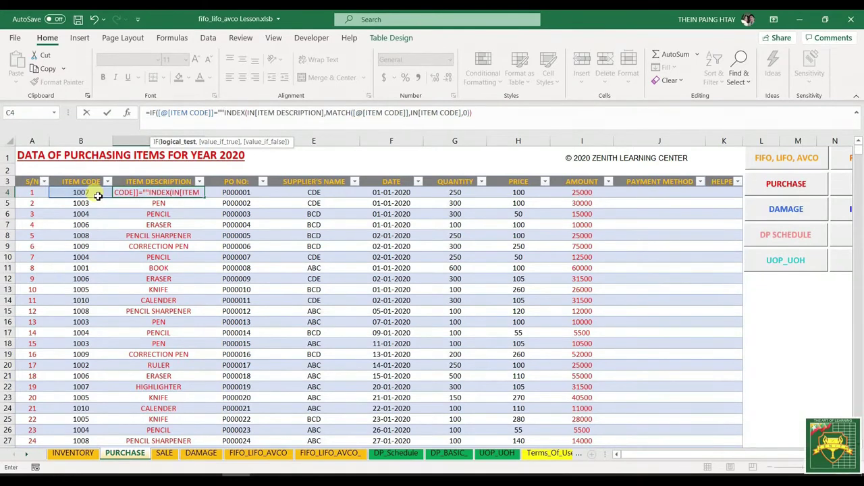
type(",\"\",")
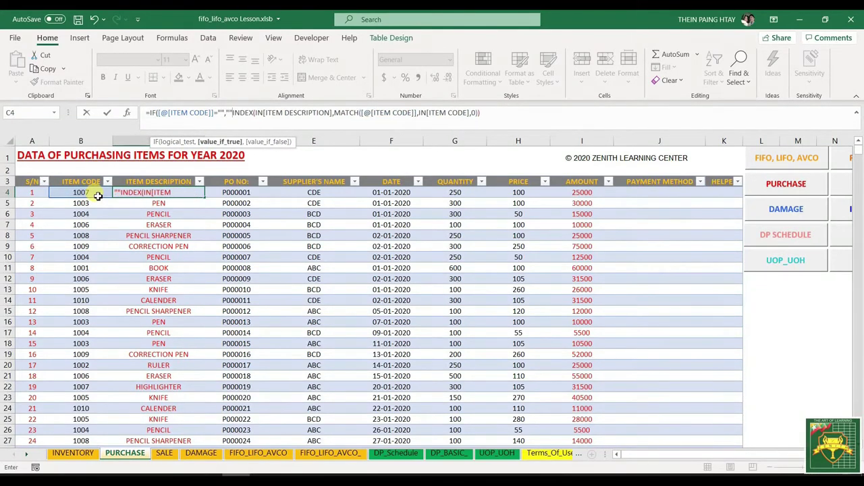
left_click(506, 115)
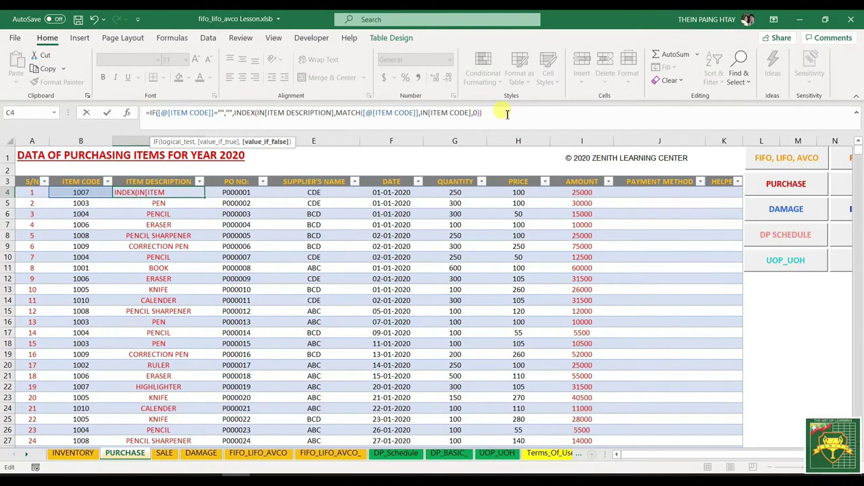
key("ctrl+Return")
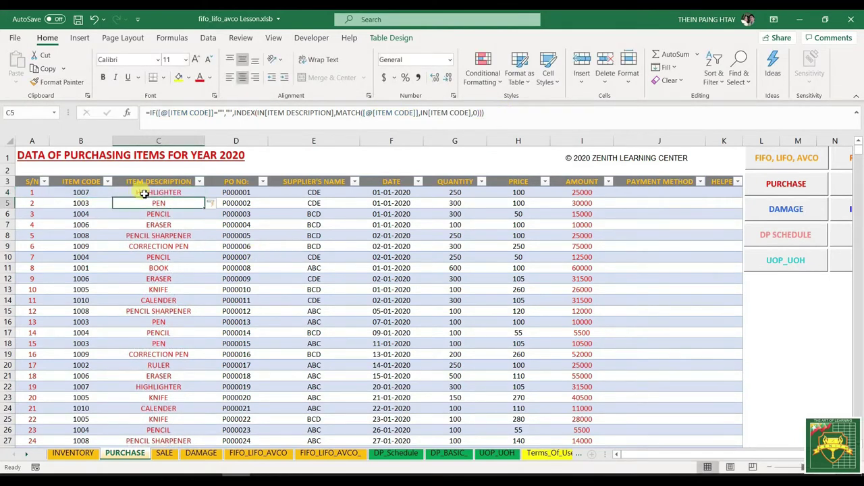
left_click(311, 270)
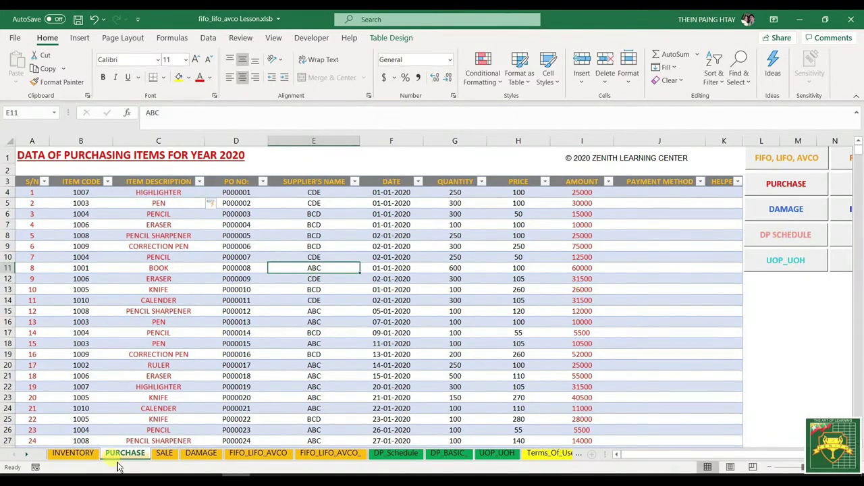
- Look through the SALE, DAMAGE and INVENTORY sheets, ending at INVENTORY's PURCHASED QTY column
scroll(116, 232, "down", 2)
scroll(162, 230, "up", 2)
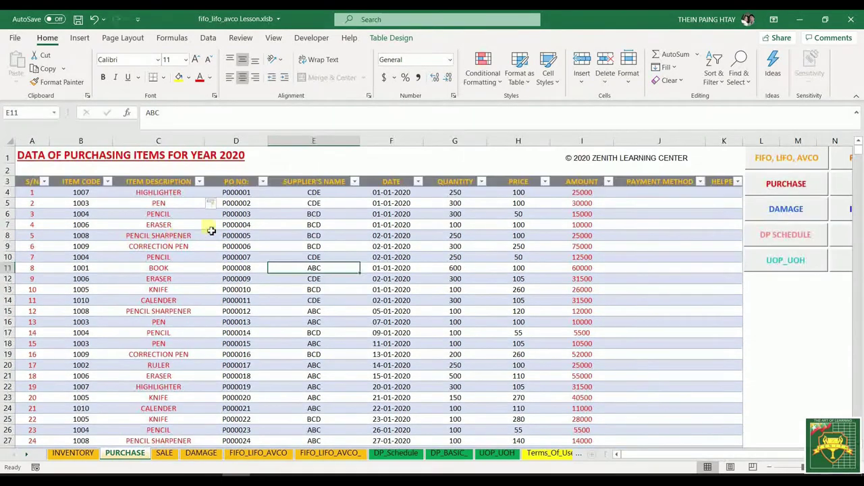
left_click(157, 456)
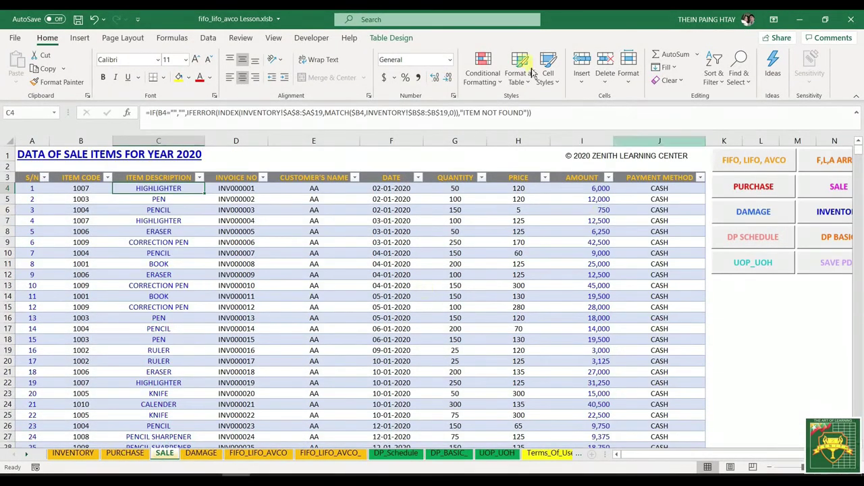
left_click(124, 456)
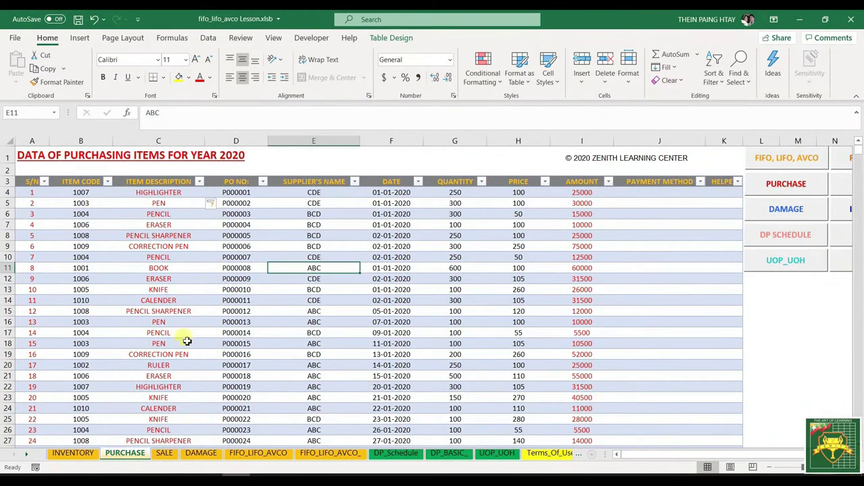
left_click(73, 454)
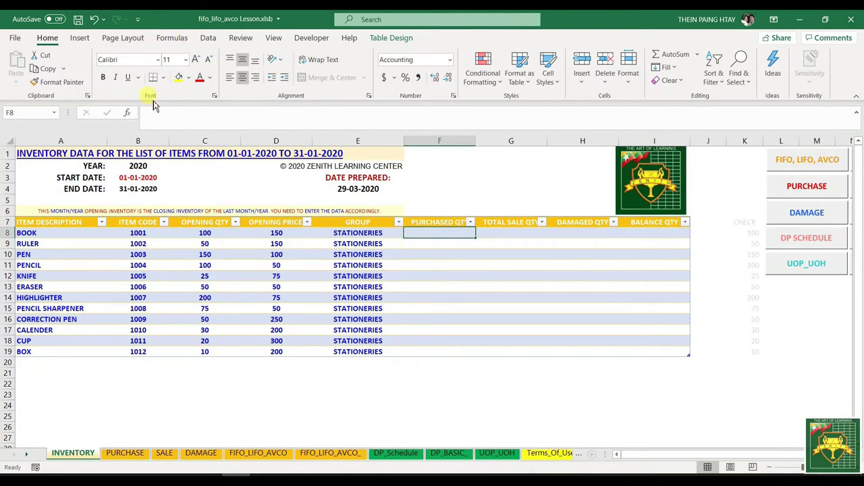
left_click(123, 454)
left_click(164, 454)
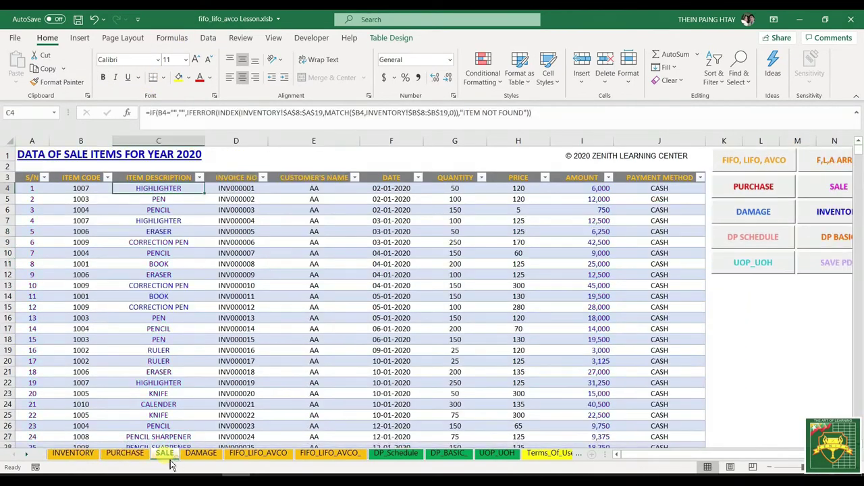
left_click(200, 453)
left_click(73, 454)
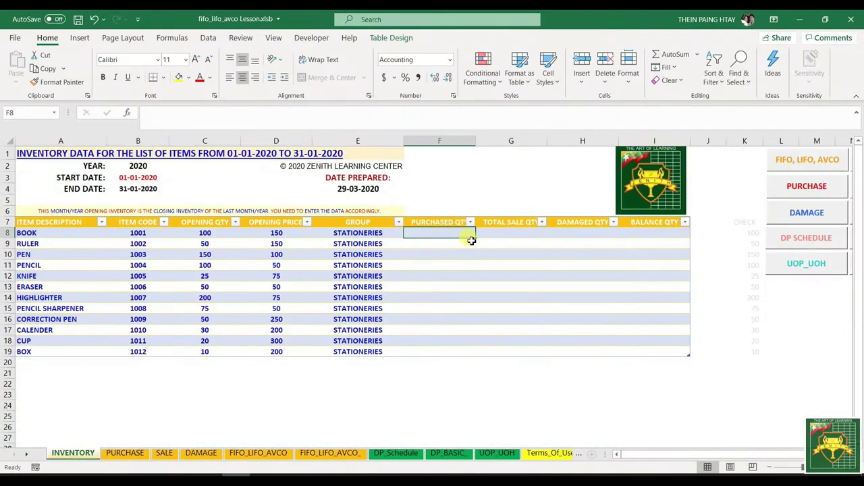
left_click(421, 353)
- Start =SUMIFS in F8 with PUR[QUANTITY] as the sum range
left_click(428, 232)
type("=SUMIFS(")
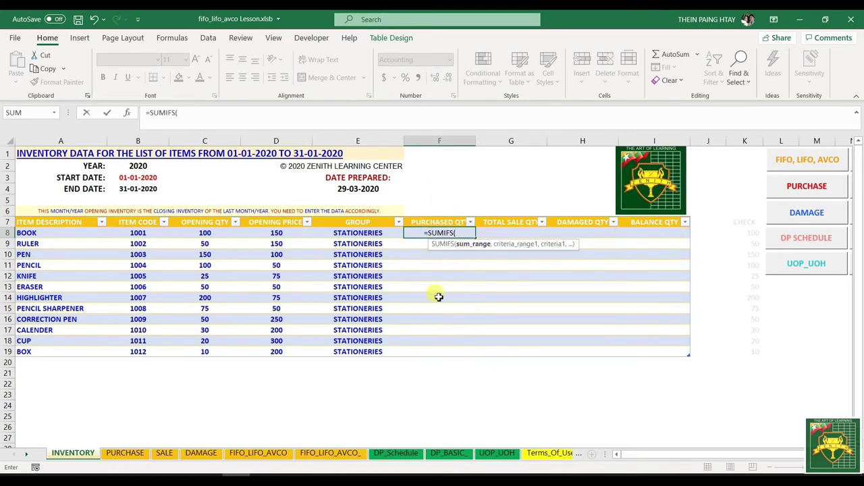
left_click(125, 459)
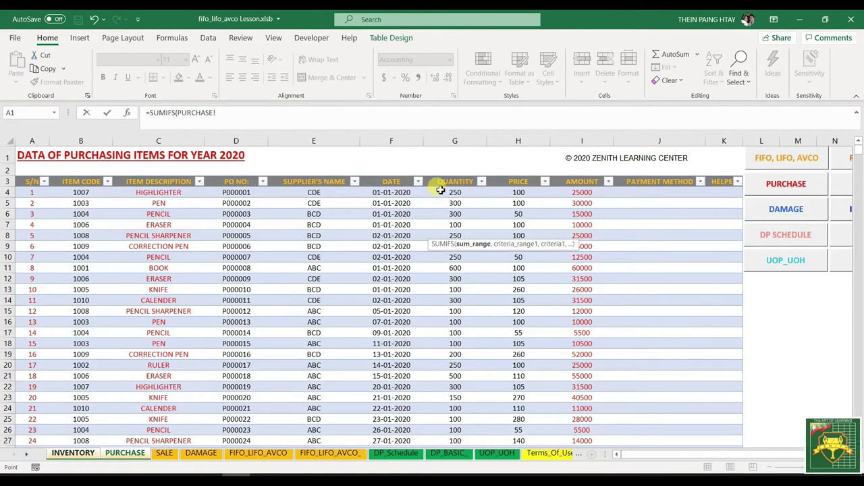
left_click_drag(445, 191, 454, 391)
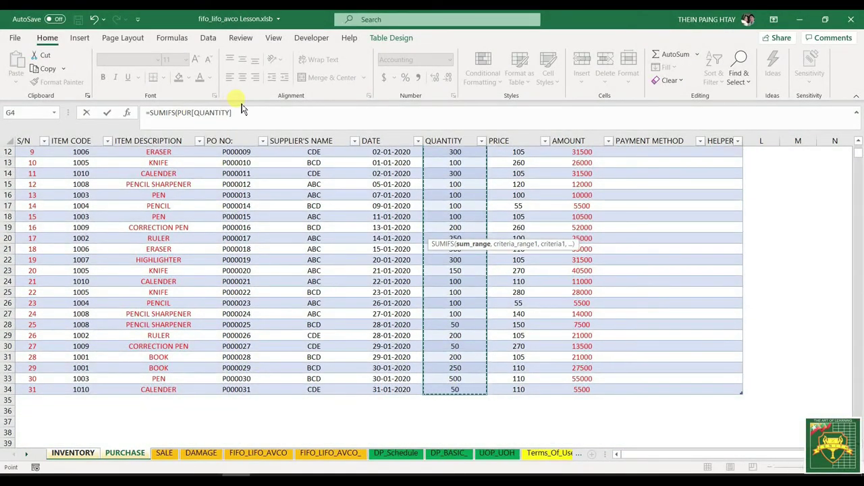
type(",")
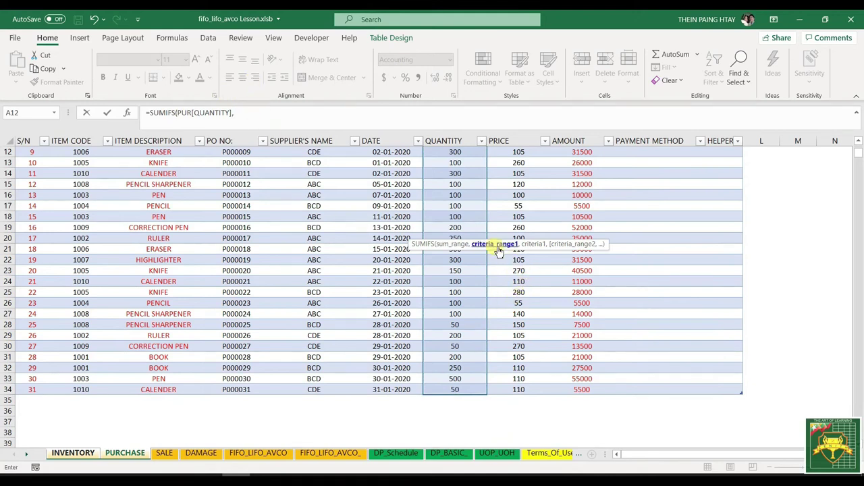
scroll(155, 345, "up", 3)
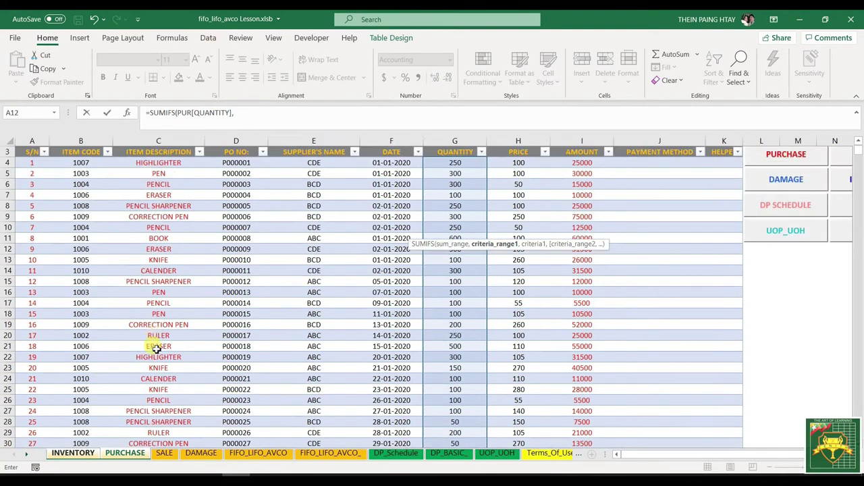
scroll(156, 348, "up", 1)
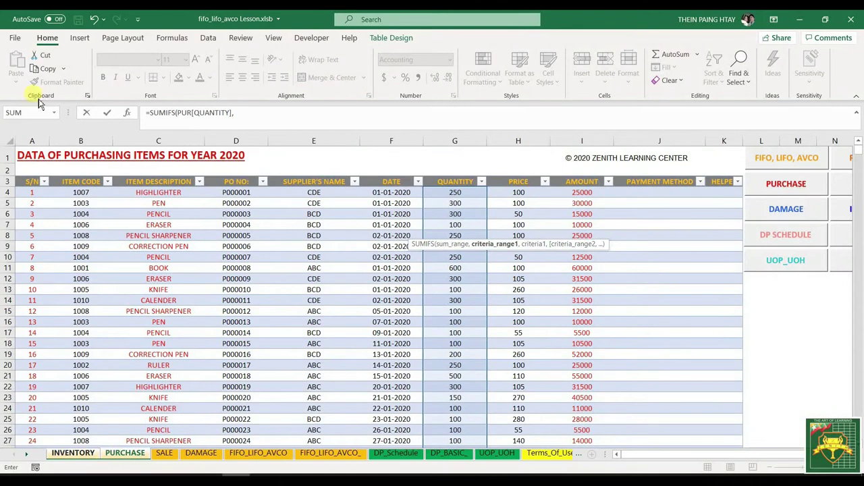
- Add PUR[ITEM CODE] from the PURCHASE sheet as the criteria range
left_click(73, 453)
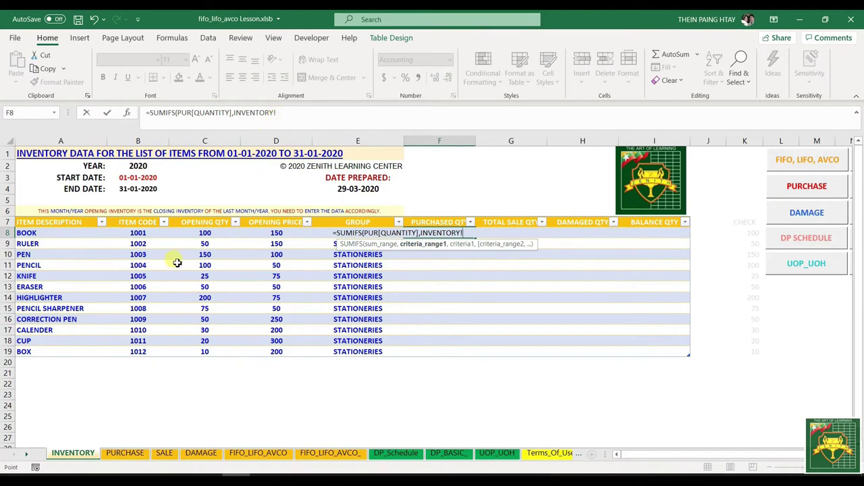
left_click(125, 454)
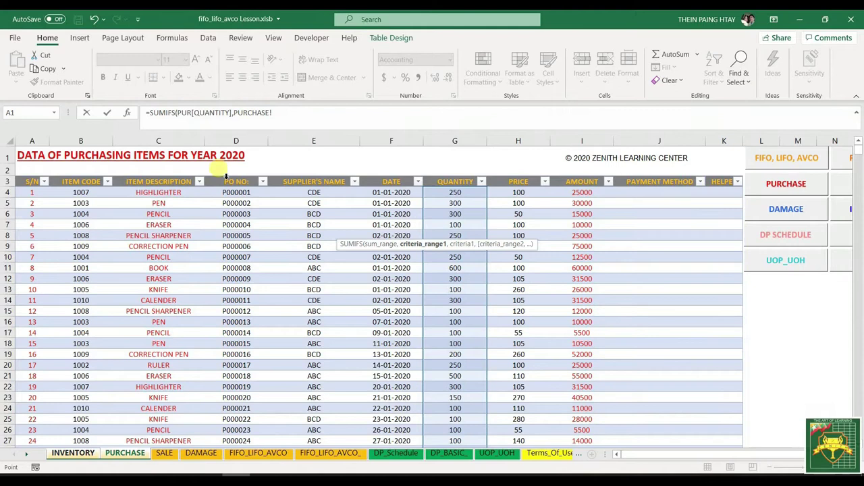
left_click_drag(80, 192, 86, 421)
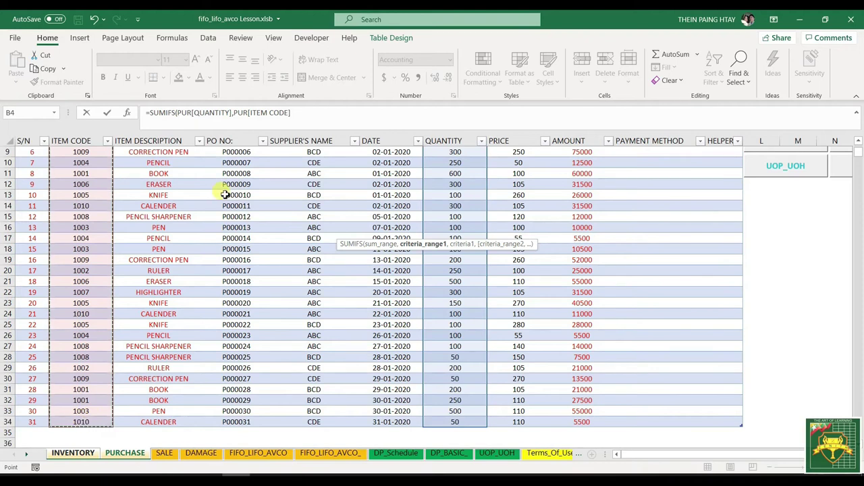
double_click(242, 113)
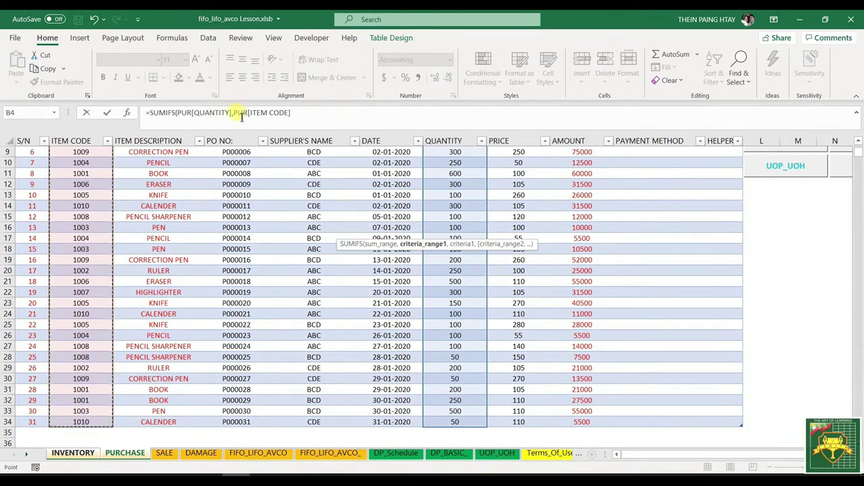
scroll(91, 201, "up", 3)
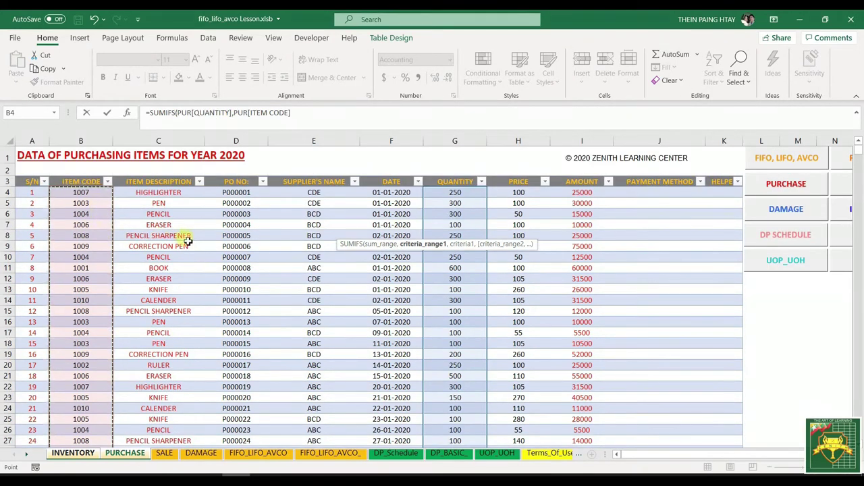
type(",")
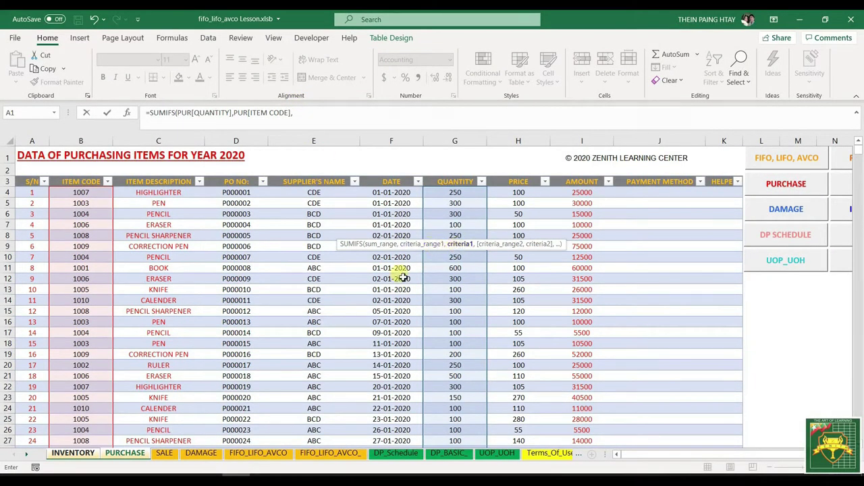
- Use [@[ITEM CODE]] as the criterion and commit, giving BOOK 1,050 and PEN 1,000
left_click(73, 452)
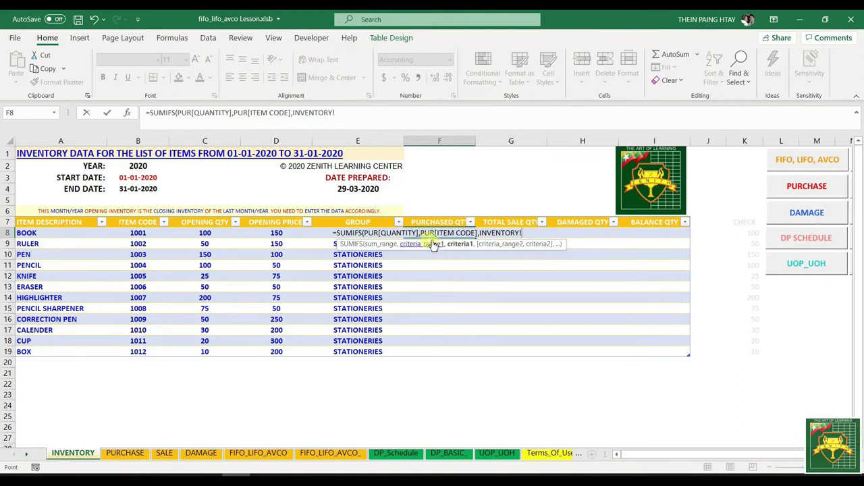
left_click(126, 232)
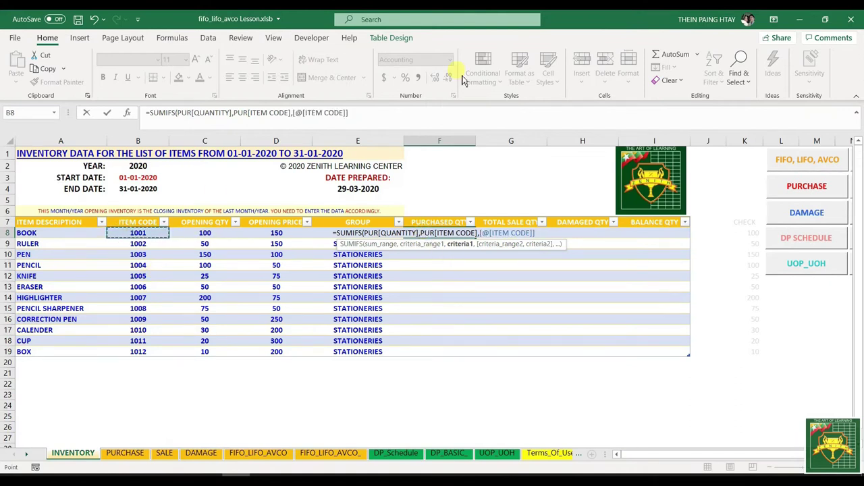
left_click(359, 112)
left_click(359, 113)
key("Return")
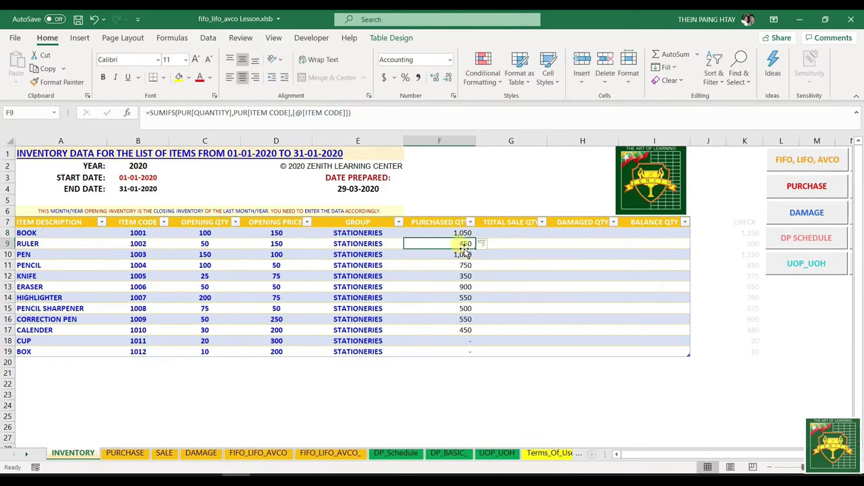
left_click_drag(462, 233, 459, 351)
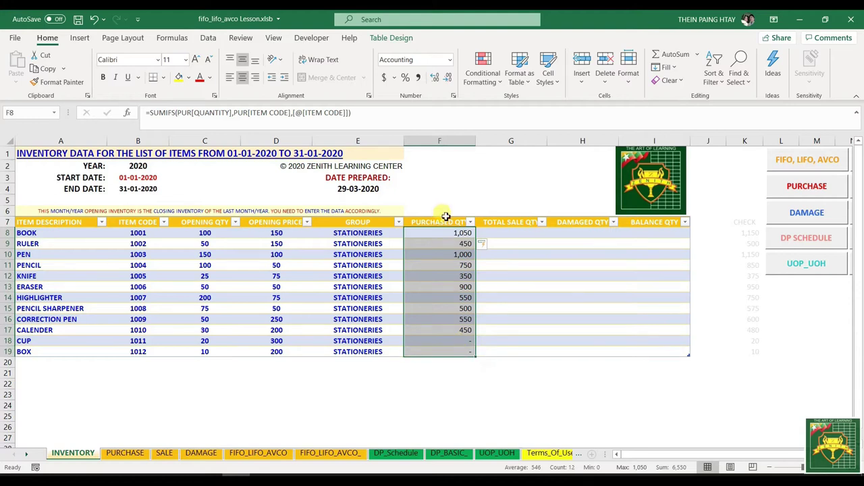
left_click_drag(126, 180, 126, 189)
- Reopen F8's SUMIFS formula to add another criteria pair after the item code
left_click(126, 189)
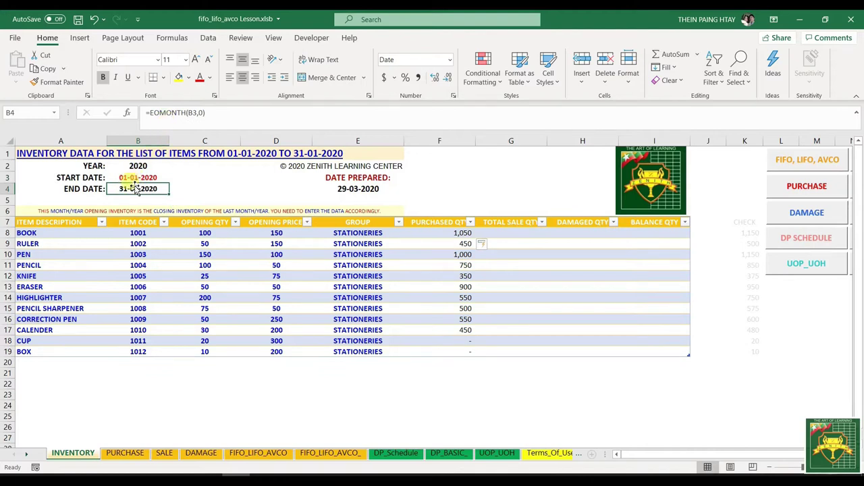
left_click_drag(448, 234, 459, 350)
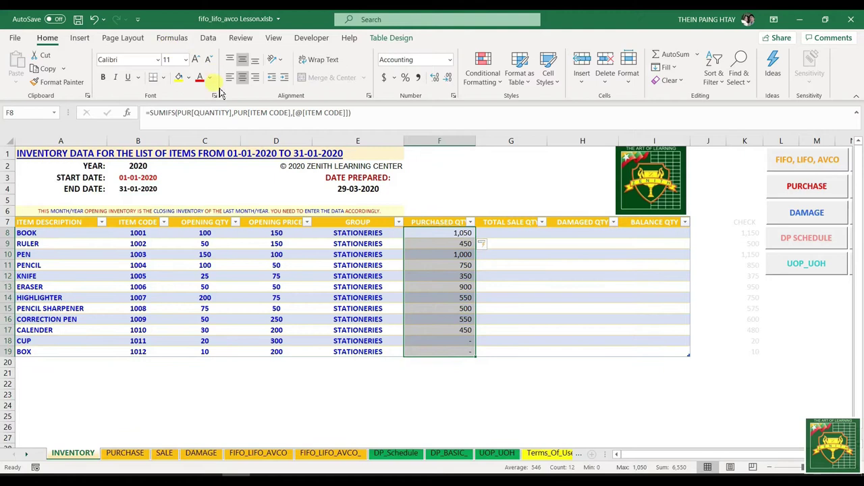
left_click(195, 115)
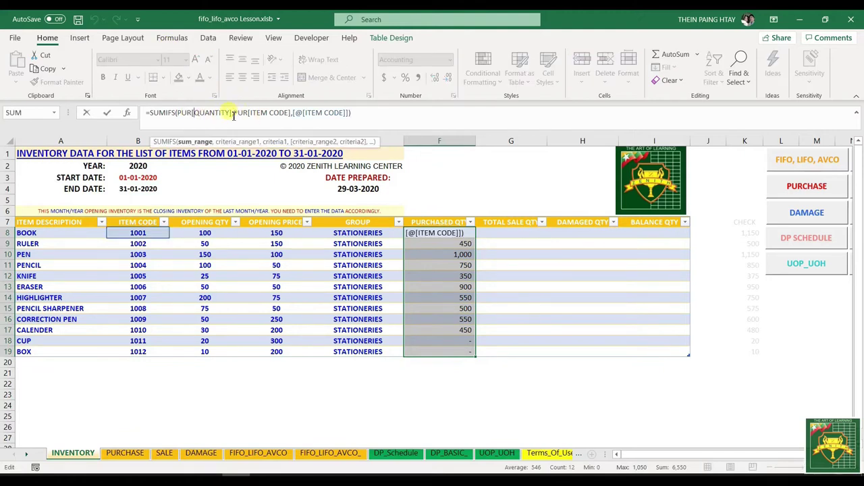
left_click_drag(268, 110, 348, 114)
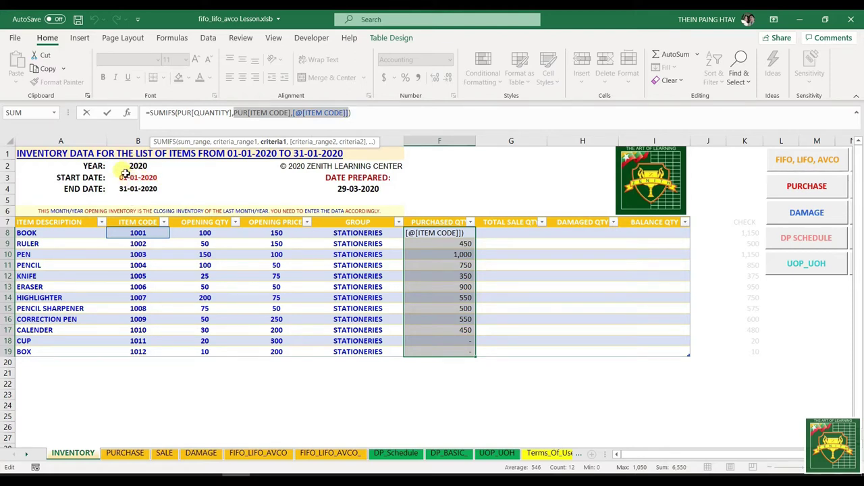
left_click(349, 114)
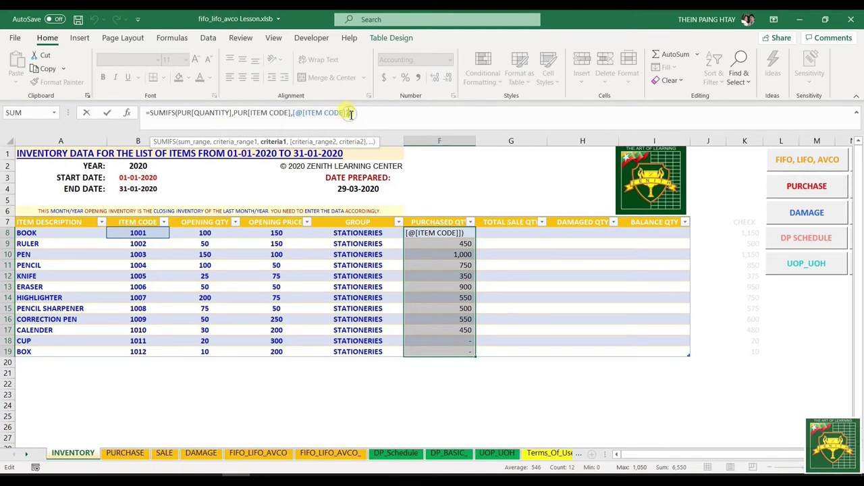
type(",")
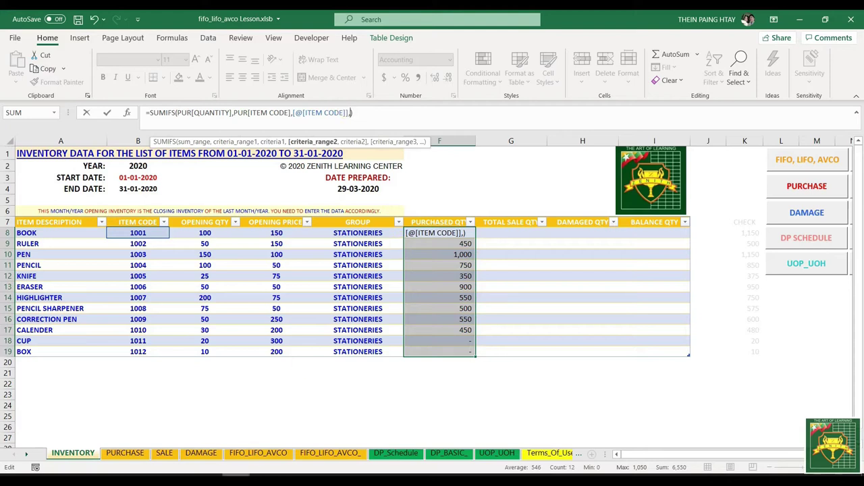
- Pick the PURCHASE DATE cells F4:F34 as the second criteria range
left_click(115, 453)
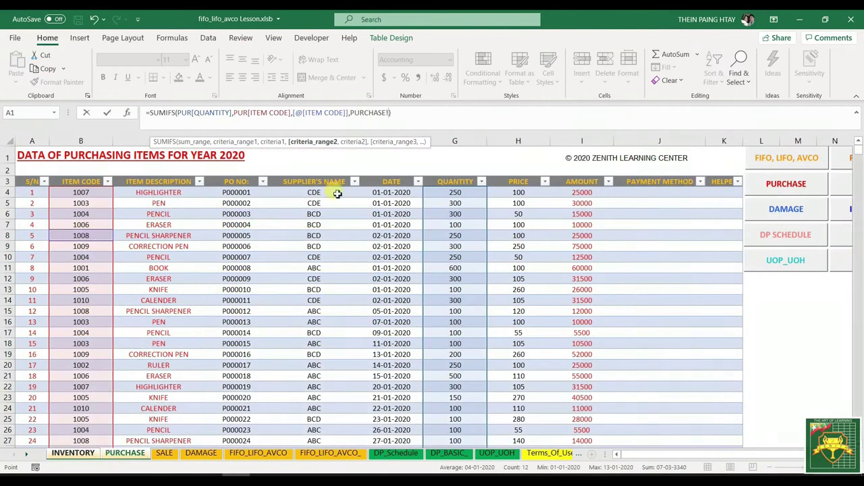
left_click_drag(397, 194, 395, 393)
type(",")
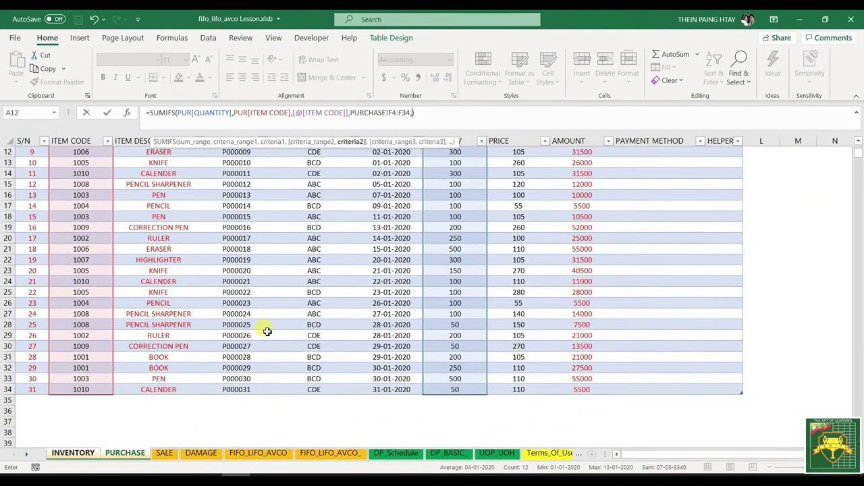
- Replace the PURCHASE!F4:F34 reference with the structured reference PUR[DATE]
scroll(378, 196, "up", 3)
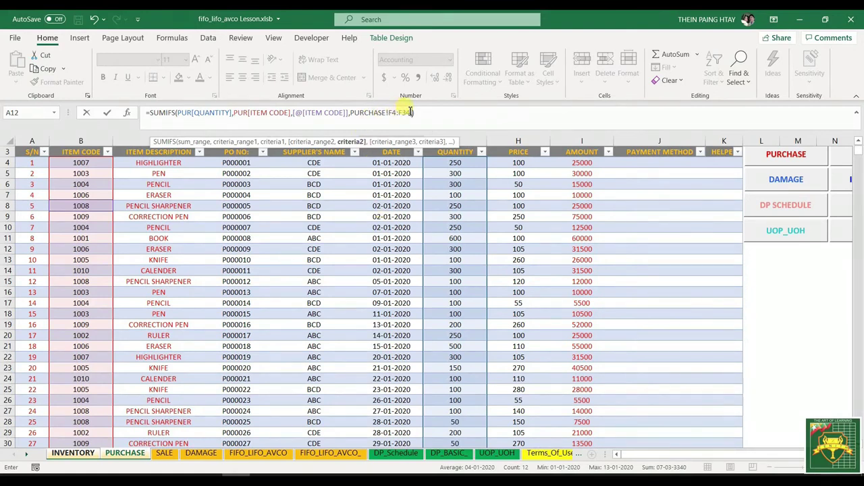
left_click_drag(409, 112, 350, 112)
scroll(381, 163, "up", 1)
left_click_drag(384, 193, 405, 297)
key("ctrl+z")
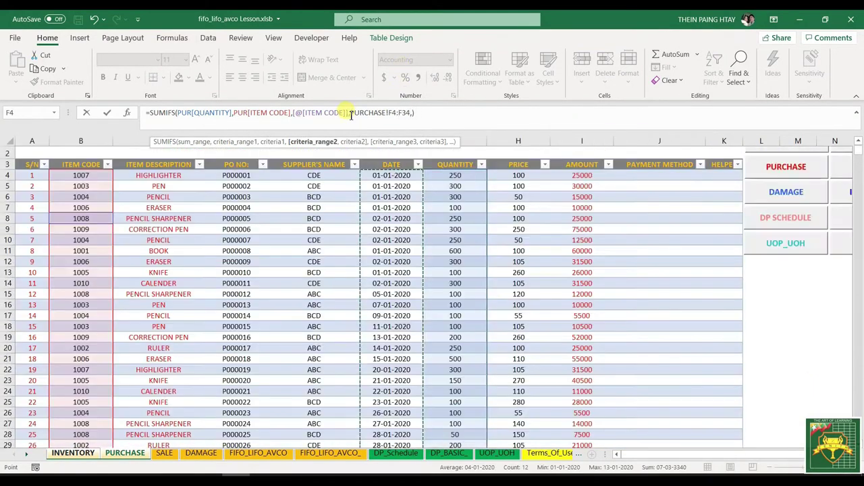
key("BackSpace")
key("BackSpace")
key("BackSpace")
key("BackSpace")
key("BackSpace")
key("BackSpace")
key("BackSpace")
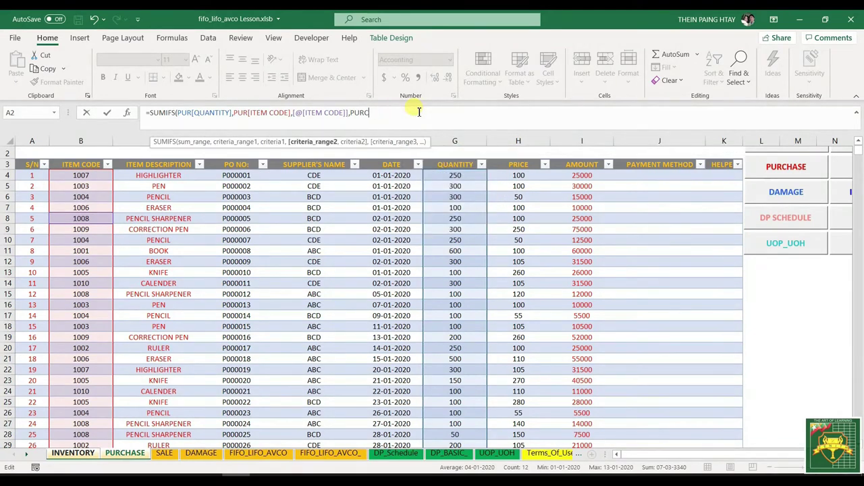
key("BackSpace")
key("BackSpace")
key("BackSpace")
key("BackSpace")
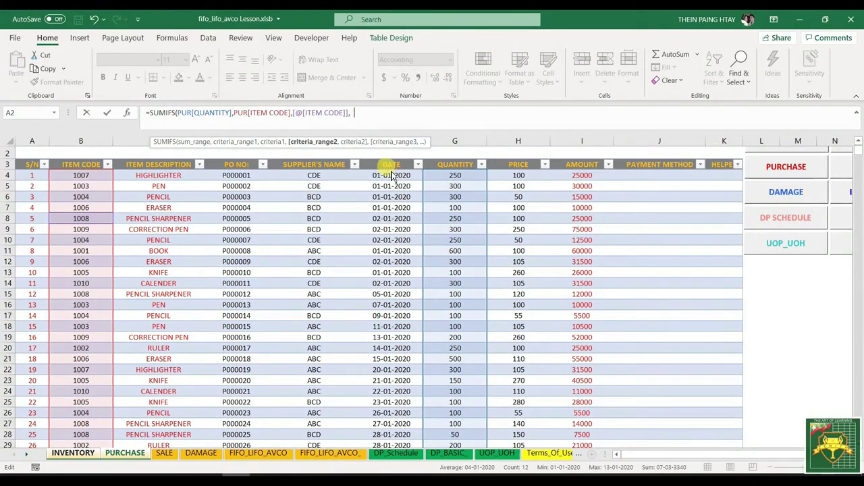
type("PUR")
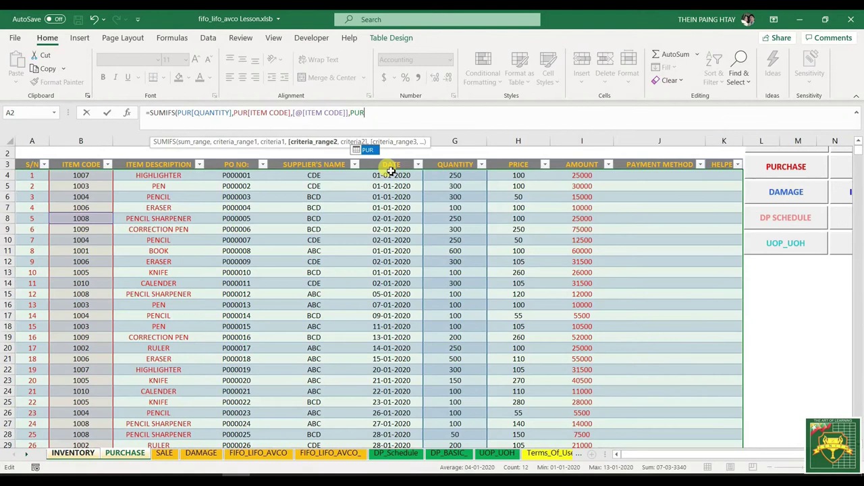
type("[DATE")
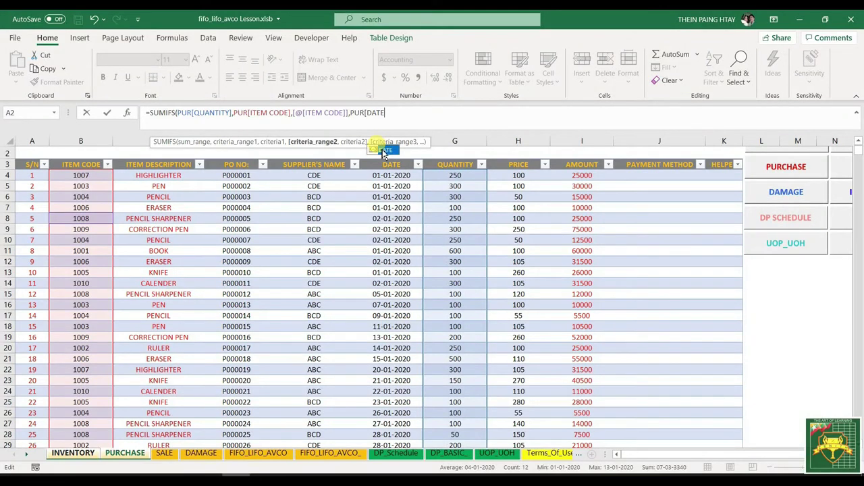
type("]")
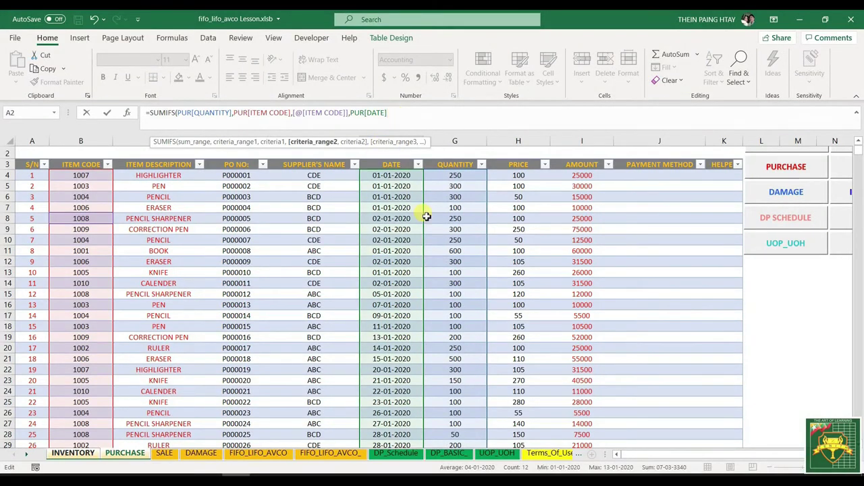
scroll(421, 222, "down", 3)
scroll(420, 222, "up", 3)
- Add the criterion ">="&INVENTORY!$B$3 for dates on or after the start date
type(",")
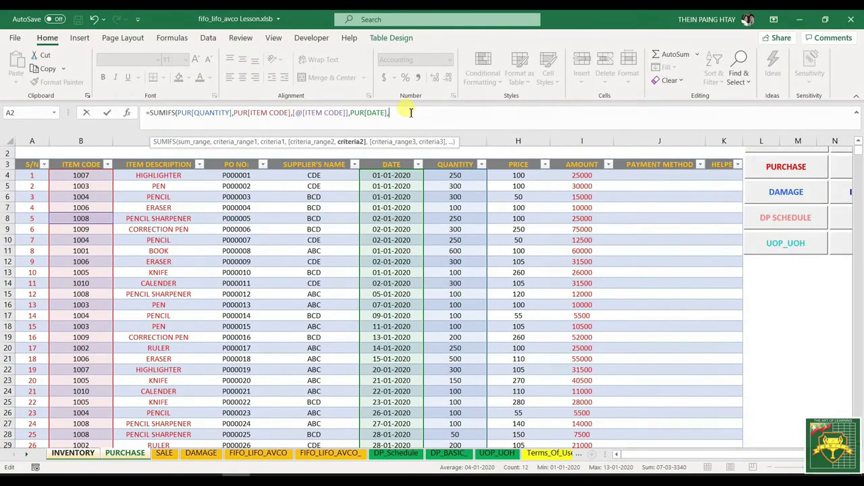
left_click(70, 453)
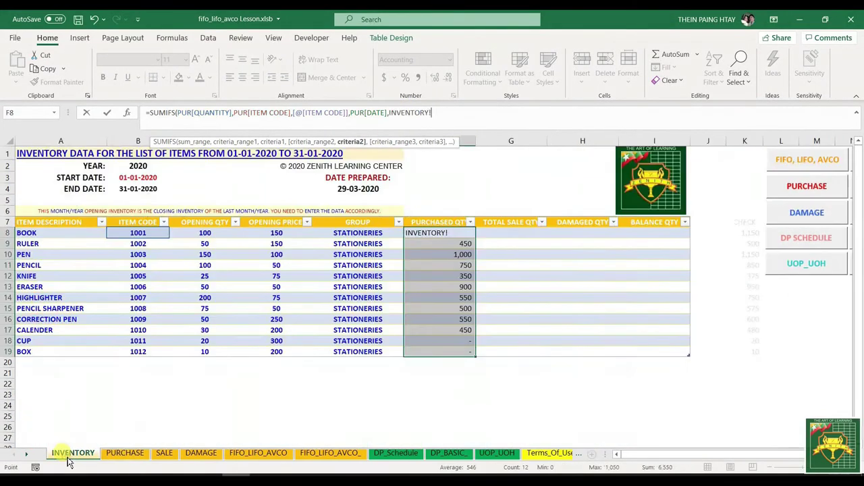
left_click(129, 179)
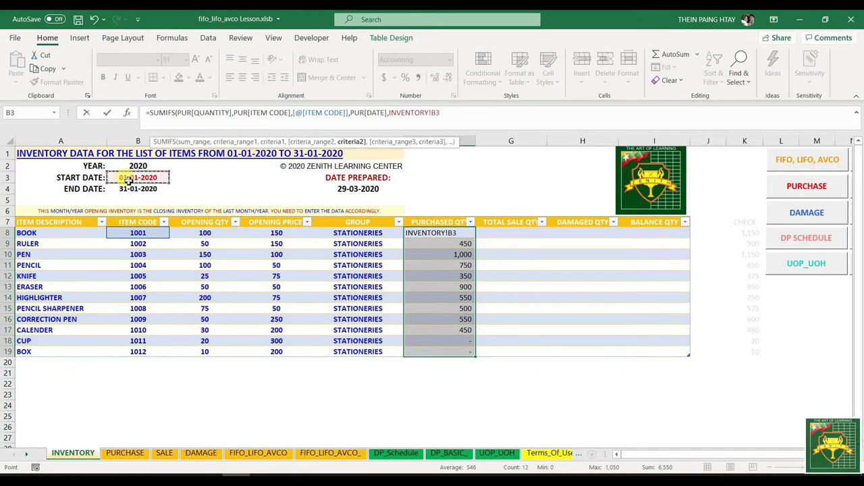
key("F4")
left_click(390, 113)
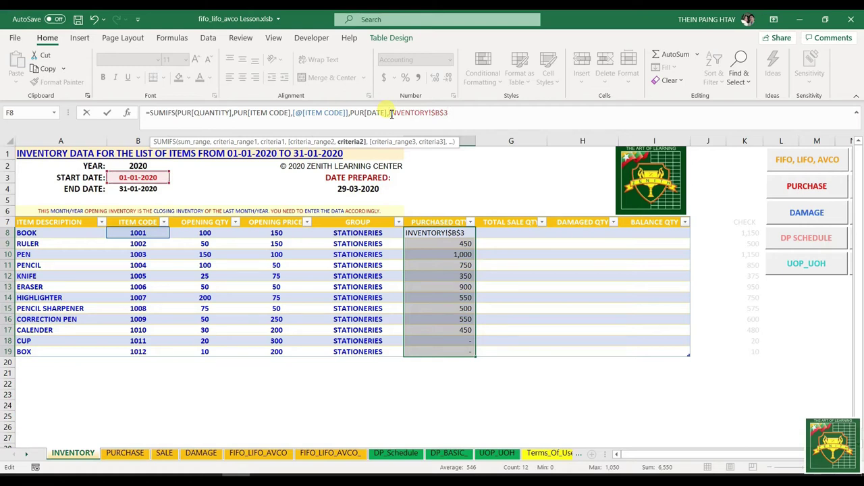
type(">")
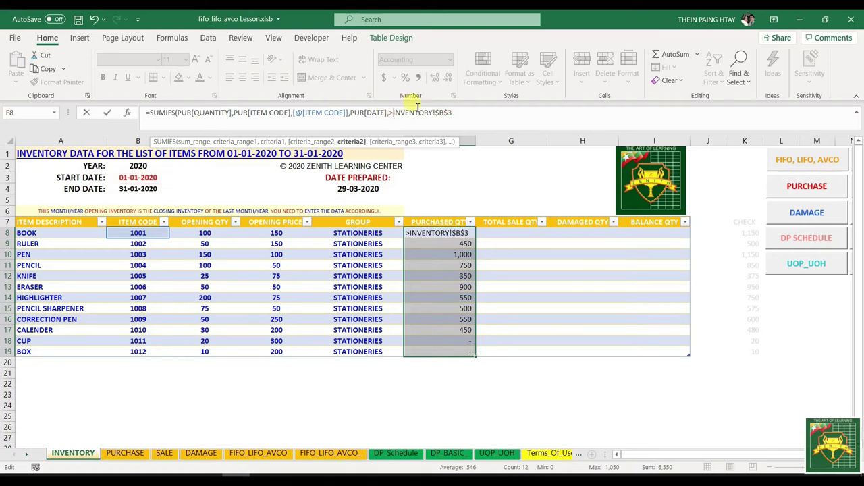
key("BackSpace")
type("\"")
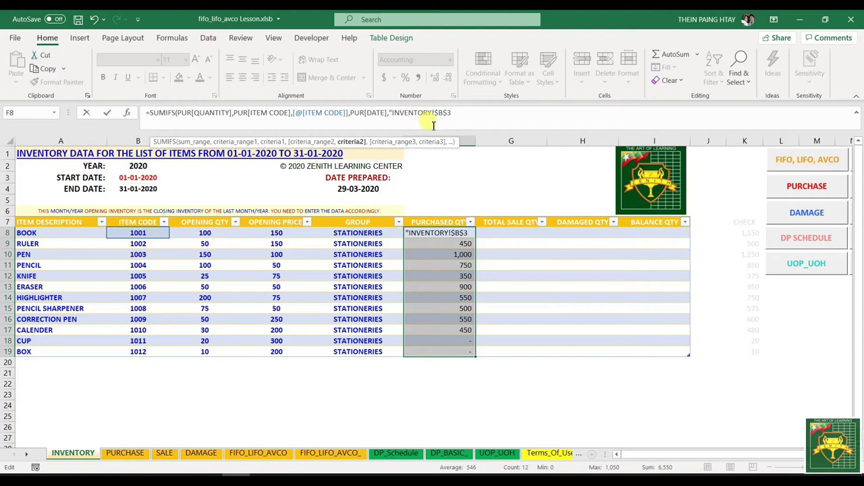
type(">=\"&")
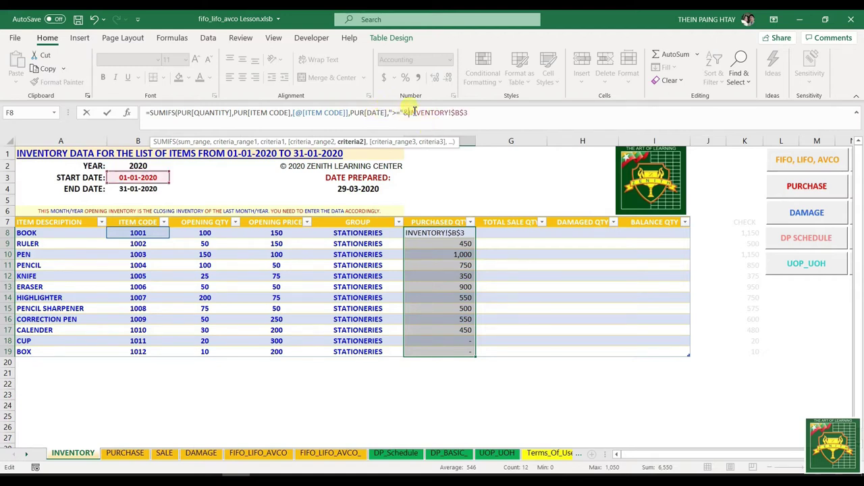
- Duplicate the date criteria pair and change it to "<="&INVENTORY!$B$4
left_click_drag(470, 114, 355, 112)
key("ctrl+c")
left_click(484, 114)
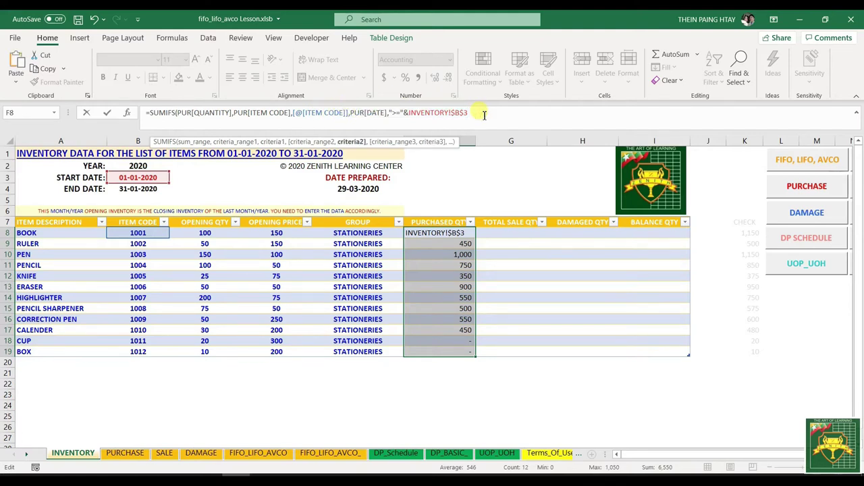
key("ctrl+v")
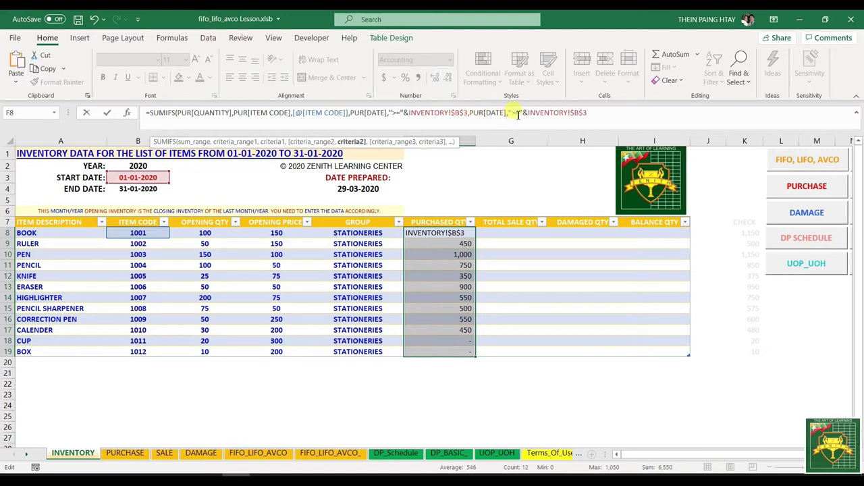
left_click(511, 113)
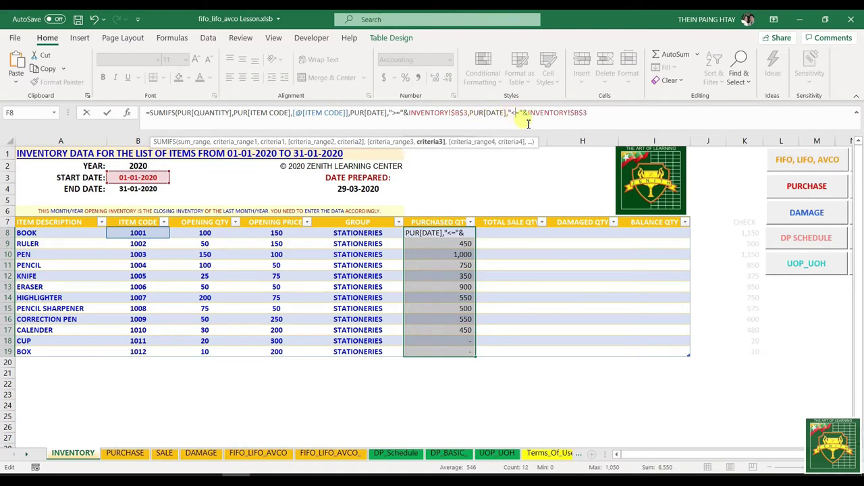
left_click(585, 113)
type("4")
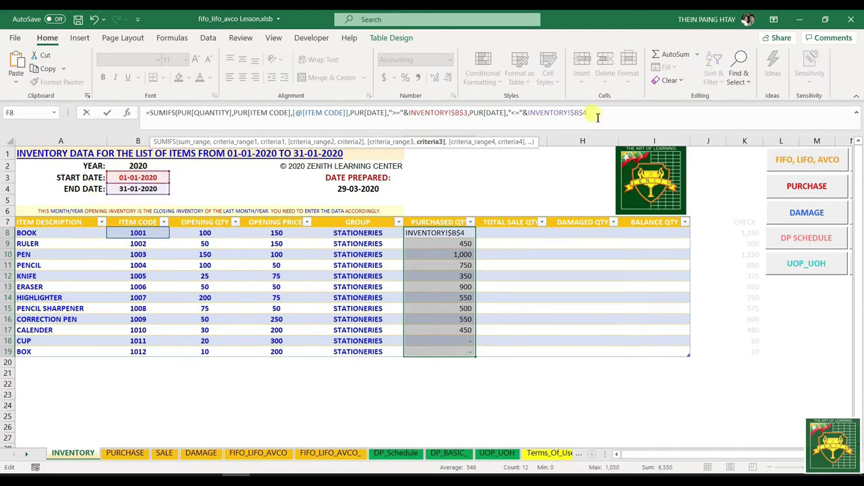
- Close and commit the SUMIFS, giving BOOK 1,050, RULER 450 and PEN 1,000
type(")")
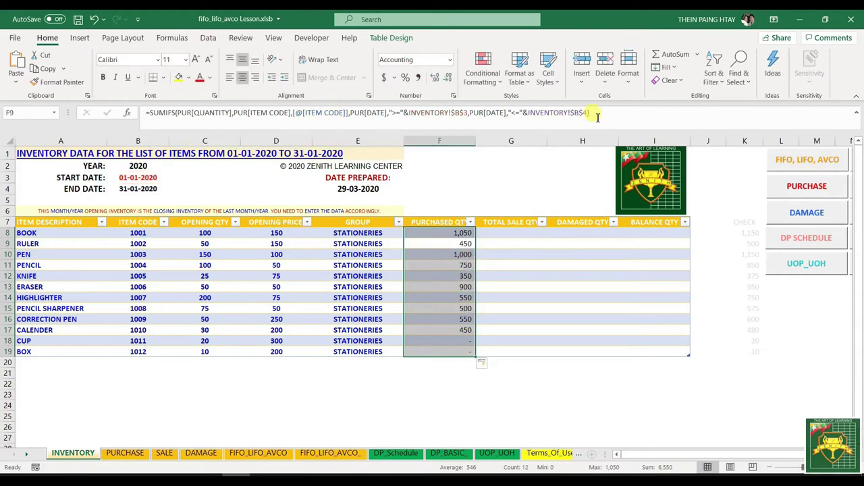
left_click(481, 407)
left_click_drag(431, 233, 440, 349)
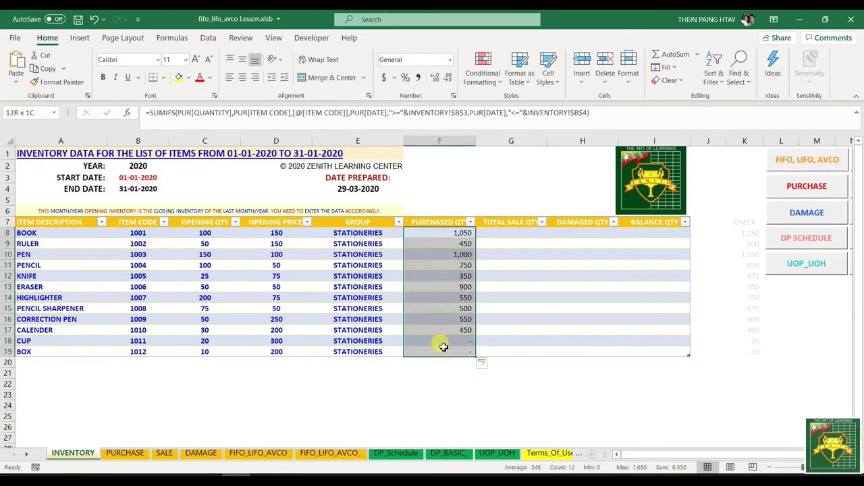
- Test end date 15-01-2020 on the Purchased Qty totals, then restore 31-01-2020
left_click(131, 191)
type("01")
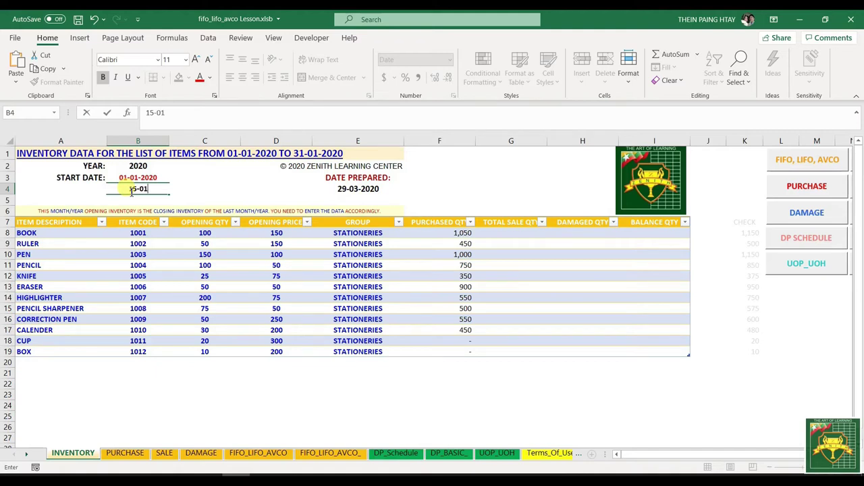
key("Return")
left_click_drag(455, 234, 452, 350)
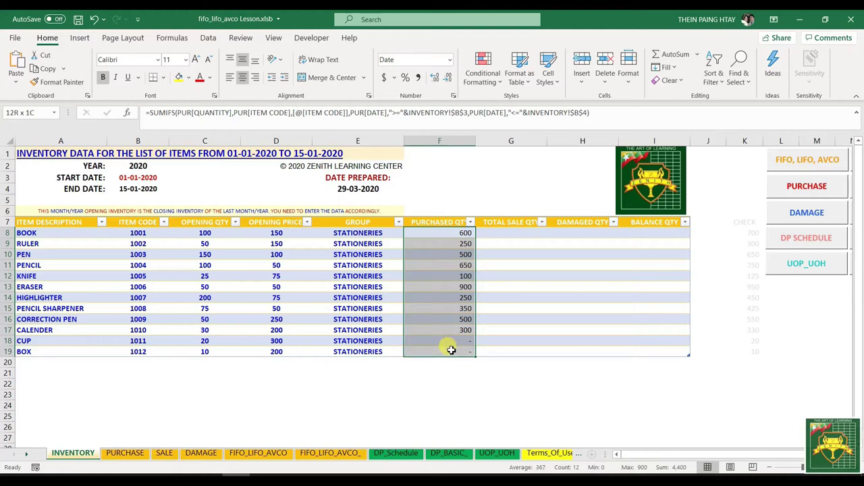
left_click(121, 189)
left_click(91, 18)
- Review the BOOK row's item code, dates and purchased quantity formula
left_click(430, 379)
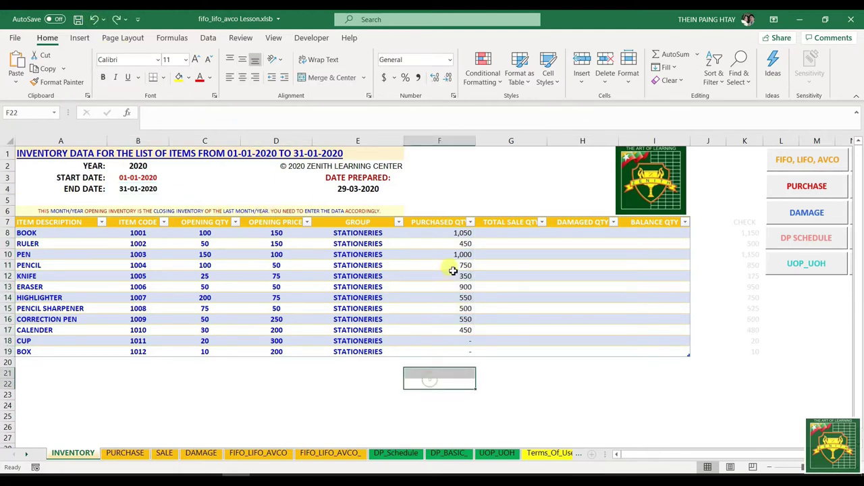
left_click_drag(450, 233, 453, 351)
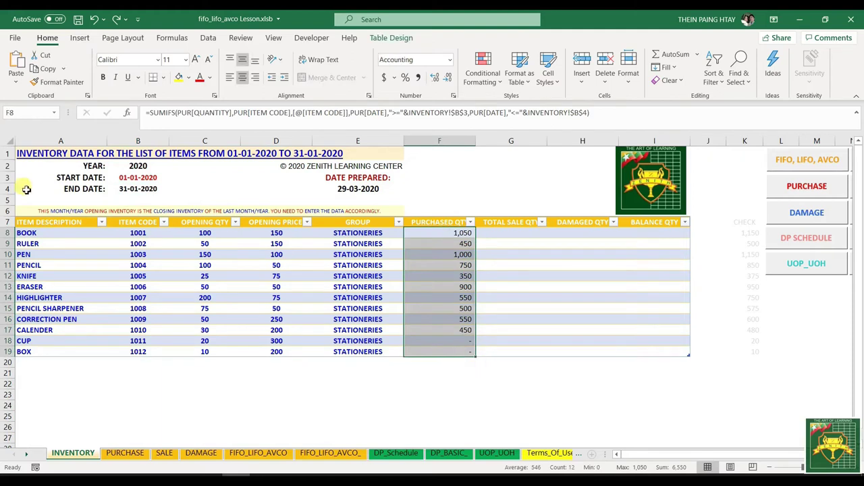
left_click_drag(47, 233, 419, 228)
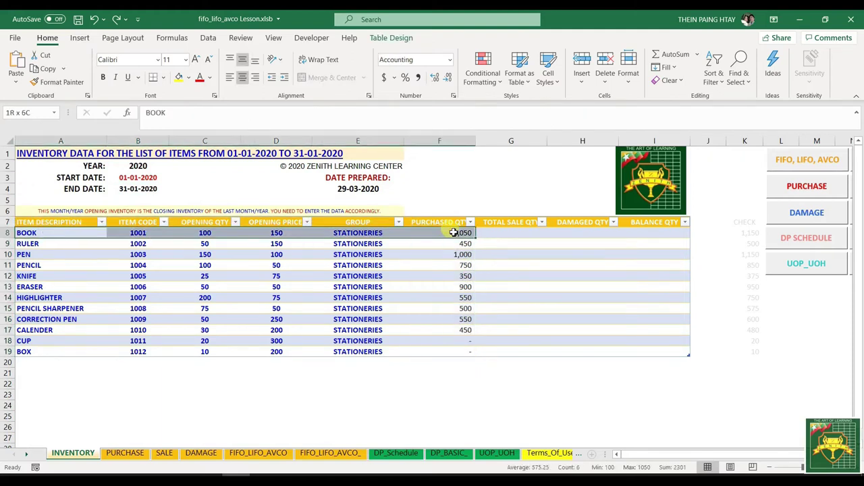
left_click(450, 233)
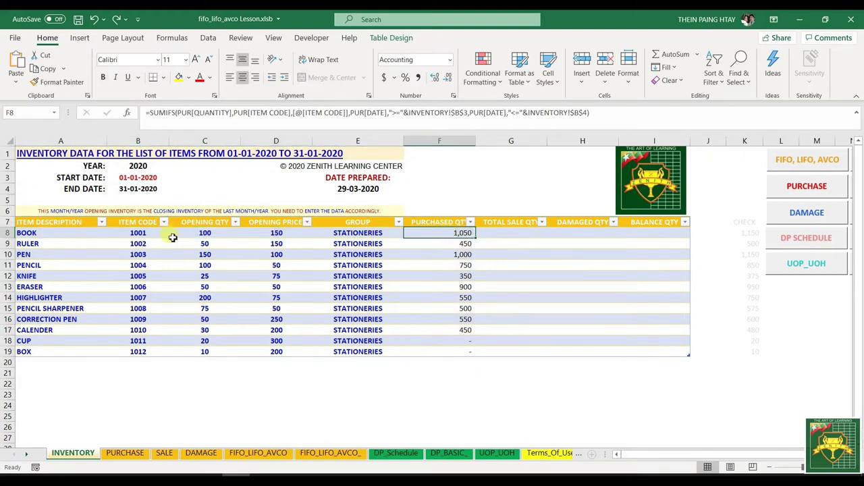
left_click(134, 232)
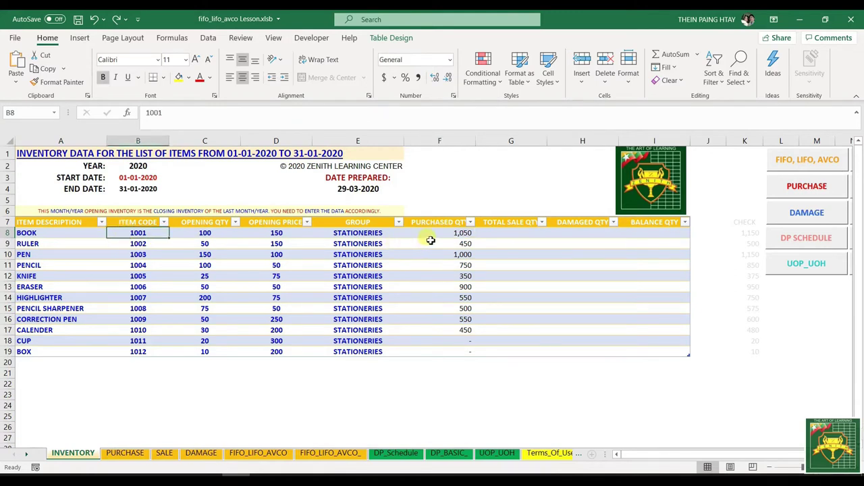
left_click_drag(122, 177, 133, 189)
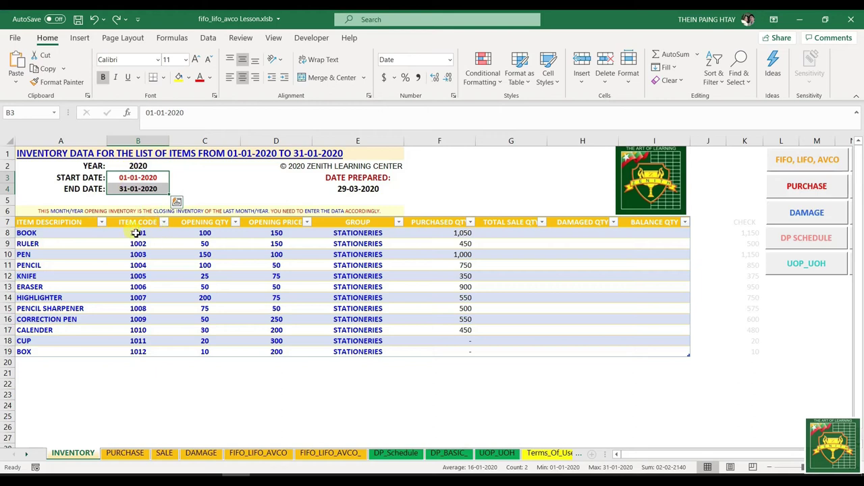
left_click(460, 233)
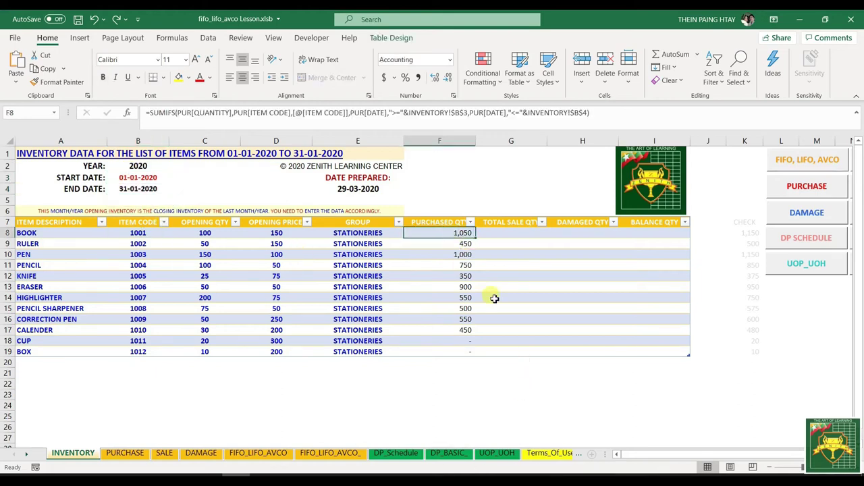
- On PURCHASE, clear the DATE filter so every 2020 date shows again
left_click(135, 453)
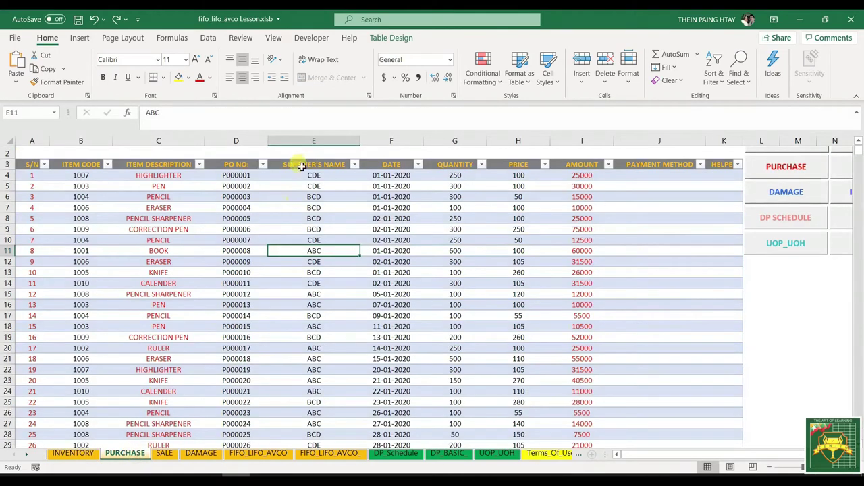
left_click(418, 165)
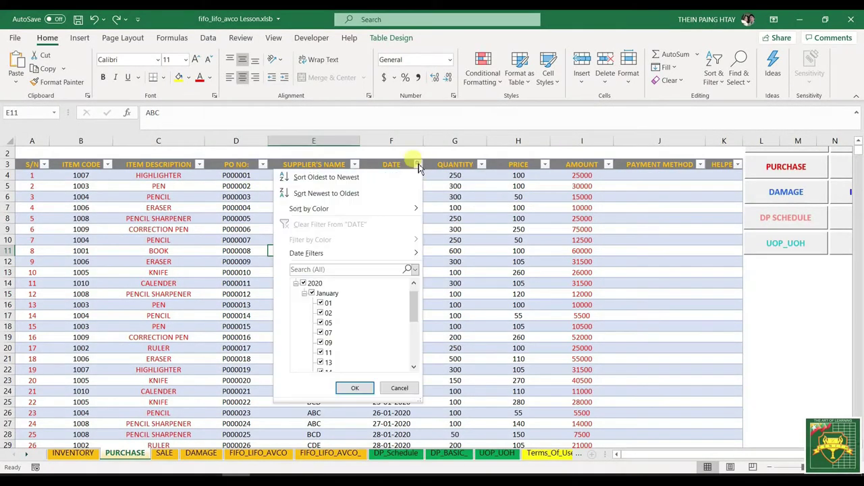
left_click(304, 285)
left_click_drag(410, 297, 416, 368)
left_click(355, 388)
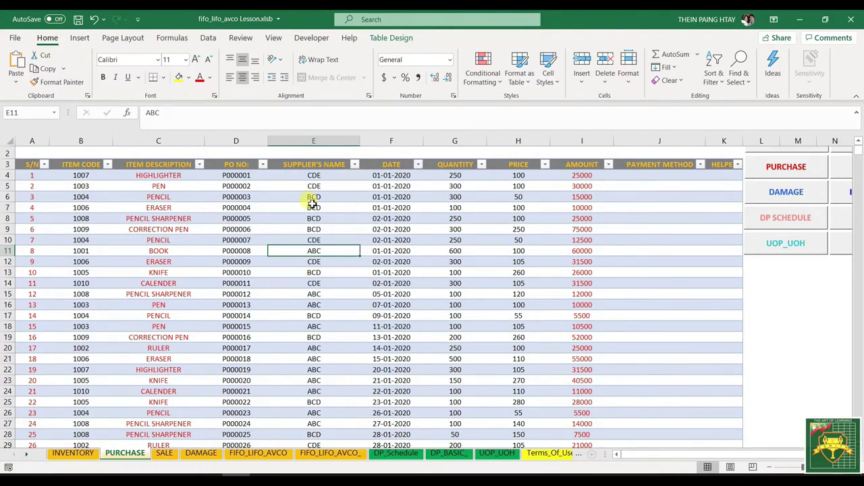
- Filter ITEM CODE to 1001 and confirm the three BOOK quantities sum to 1,050
left_click(106, 165)
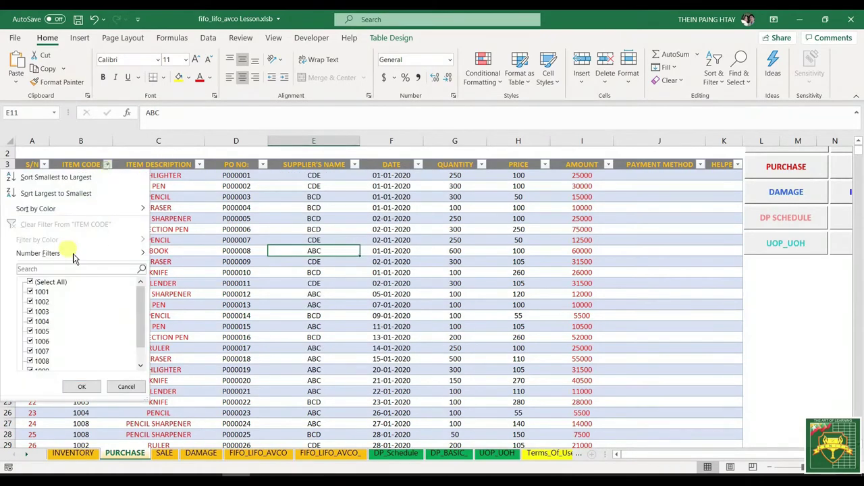
left_click(30, 283)
left_click(30, 292)
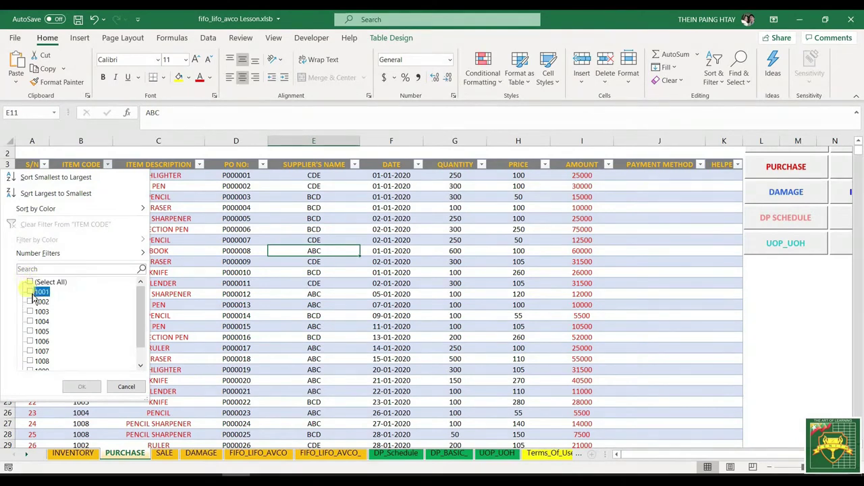
left_click(82, 386)
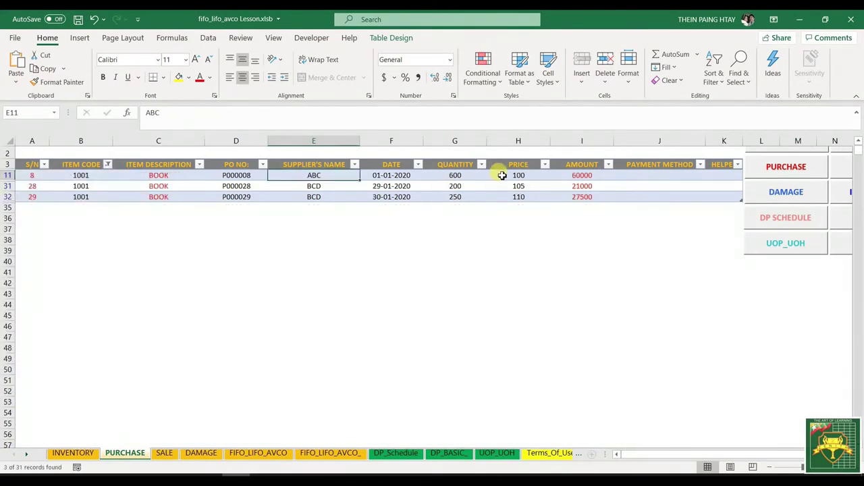
left_click_drag(455, 175, 463, 196)
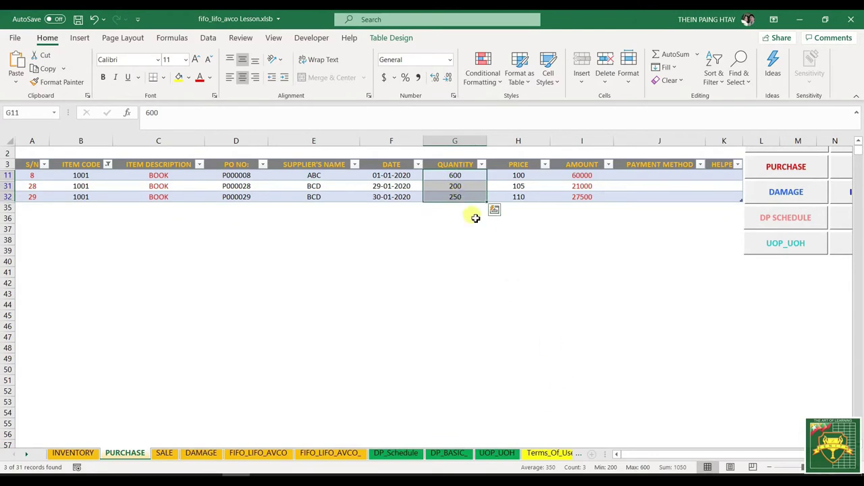
left_click(68, 452)
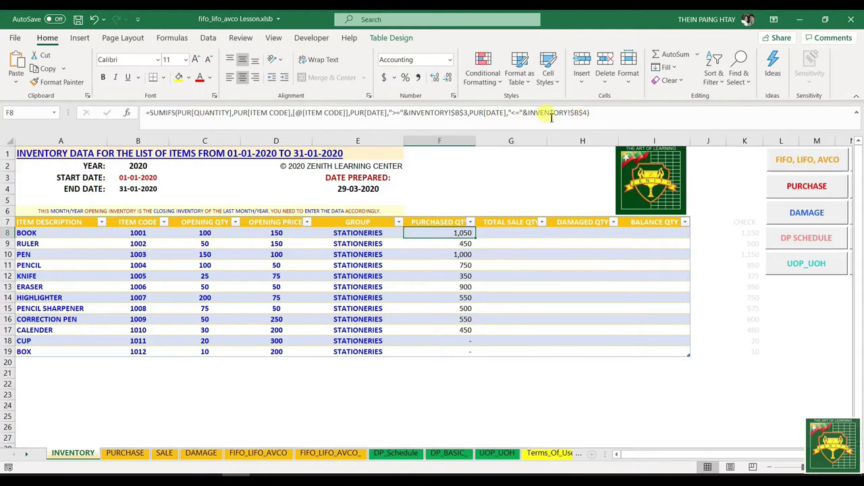
- Copy F8's purchased-quantity SUMIFS formula into BOOK's TOTAL SALE QTY cell G8
left_click_drag(517, 236, 530, 351)
left_click(459, 233)
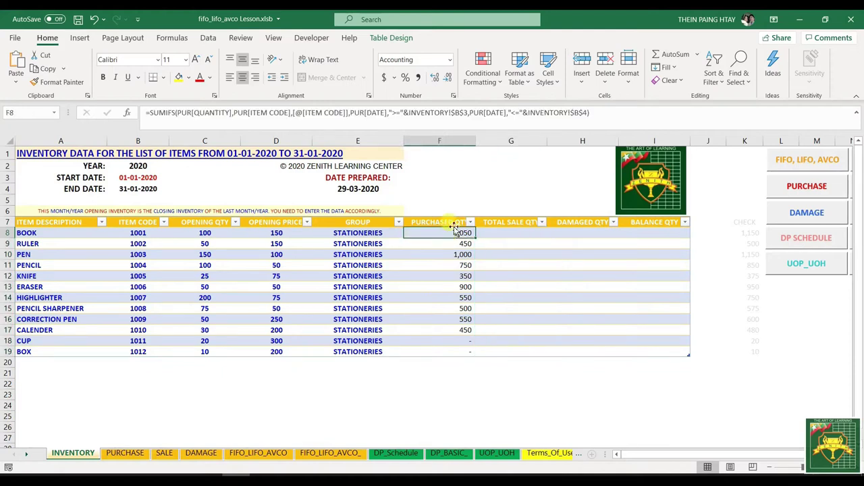
key("F2")
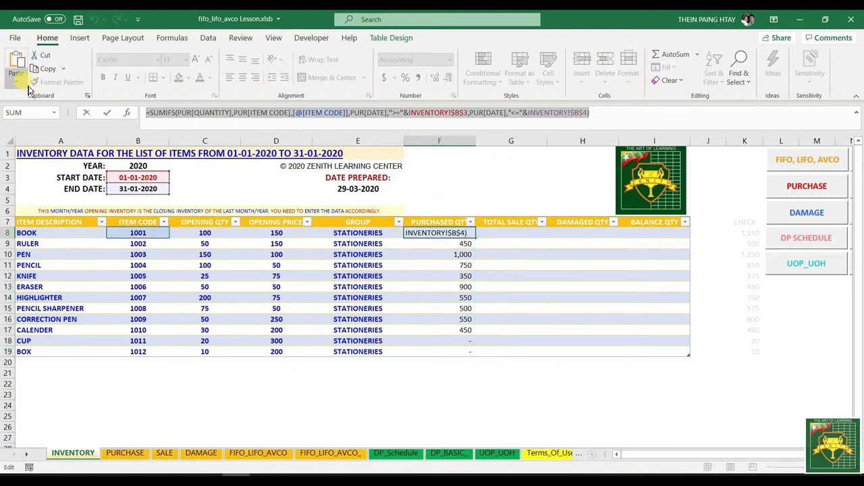
key("Escape")
left_click(507, 233)
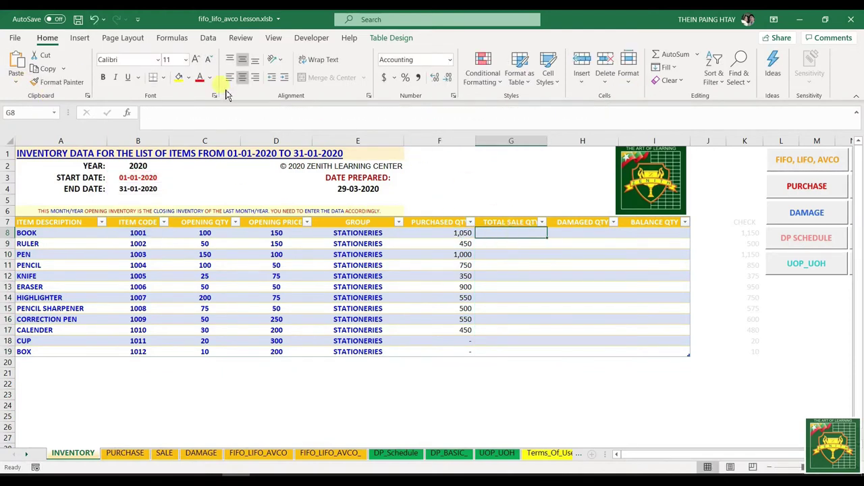
left_click(213, 115)
type("=SUMIFS(PUR[QUANTITY],PUR[ITEM CODE],[@[ITEM CODE]],PUR[DATE],\">=\"&INVENTORY!$B$3,PUR[DATE],\"<=\"&INVENTORY!$B$4)")
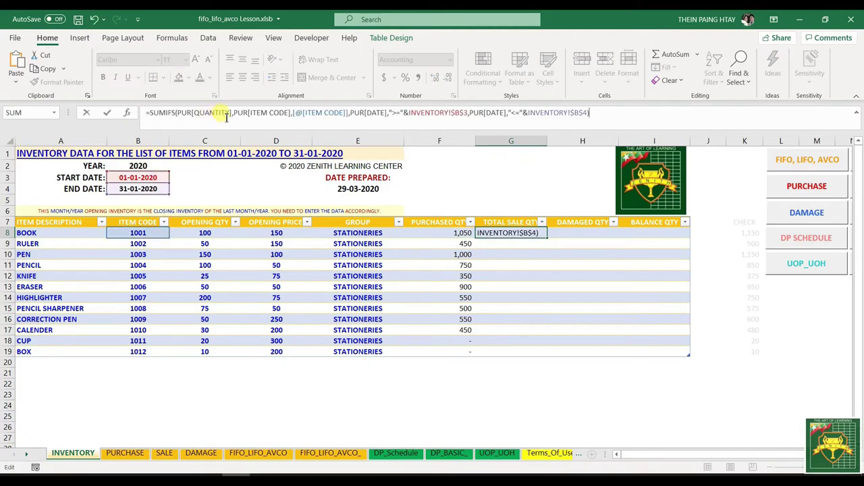
- Change each PUR table reference to SA and fill the sale-quantity formula down the column
double_click(183, 113)
type("SA")
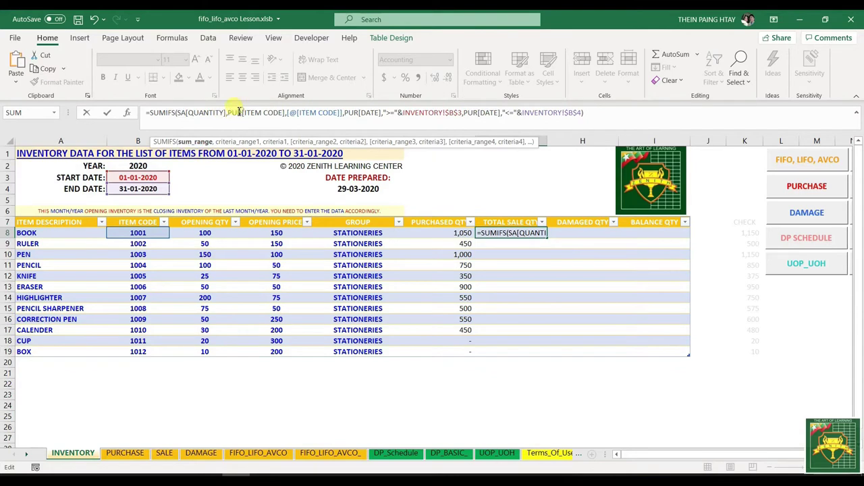
type("SA")
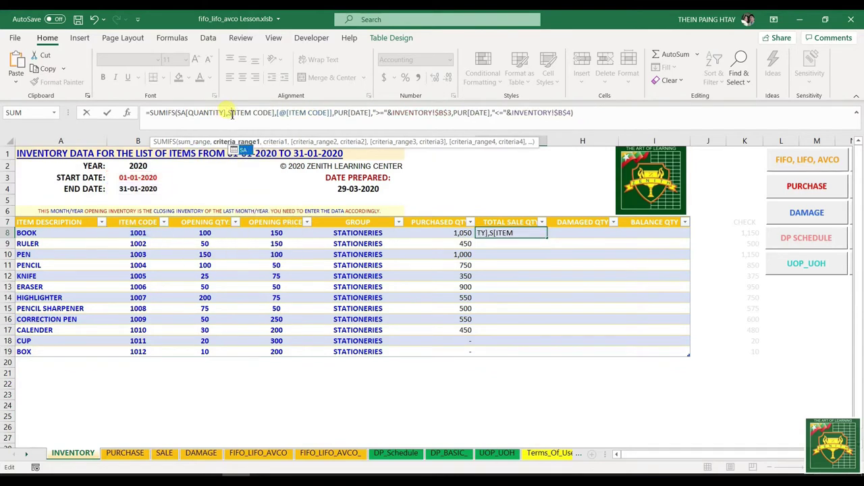
double_click(342, 113)
type("SA")
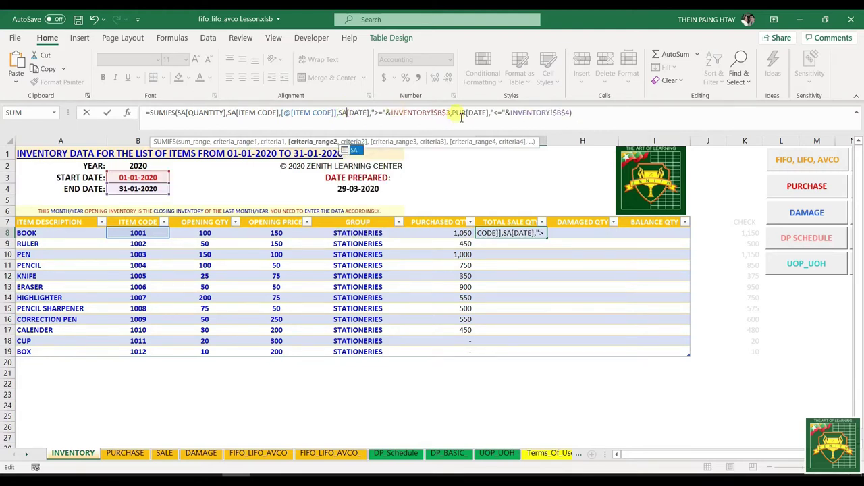
double_click(459, 113)
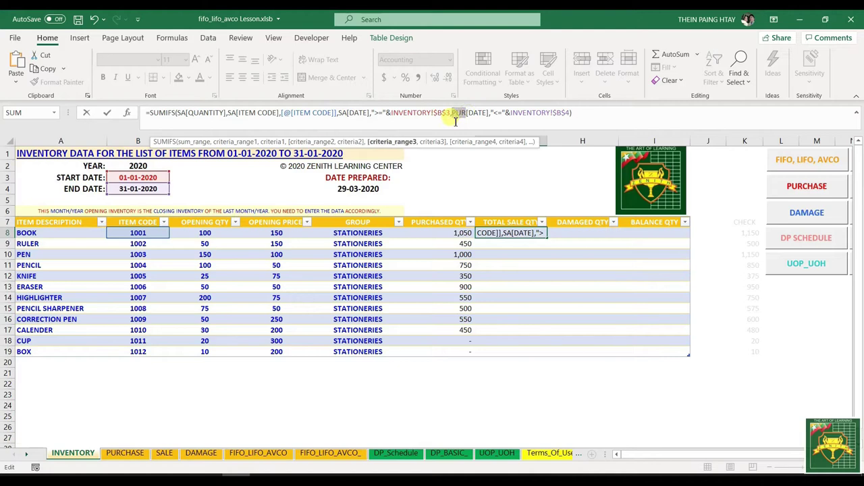
type("SA")
key("Return")
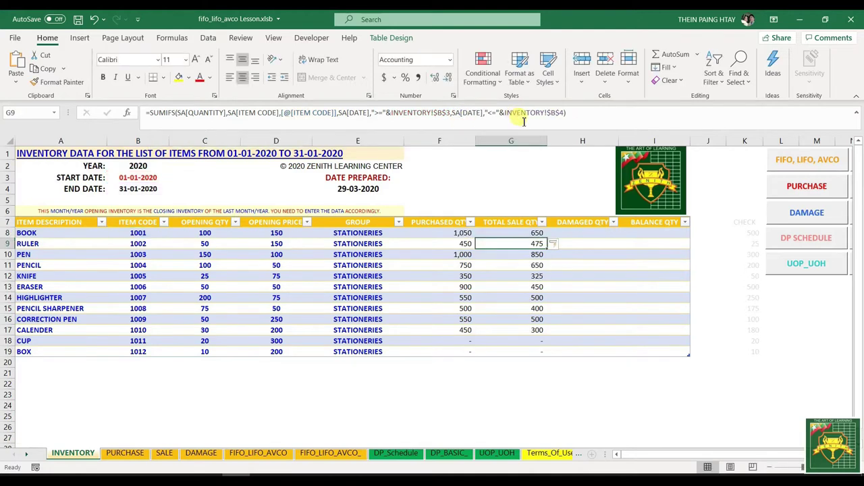
- Review the new sale totals, checking KNIFE's row shows 325
left_click(511, 383)
left_click_drag(511, 233, 517, 339)
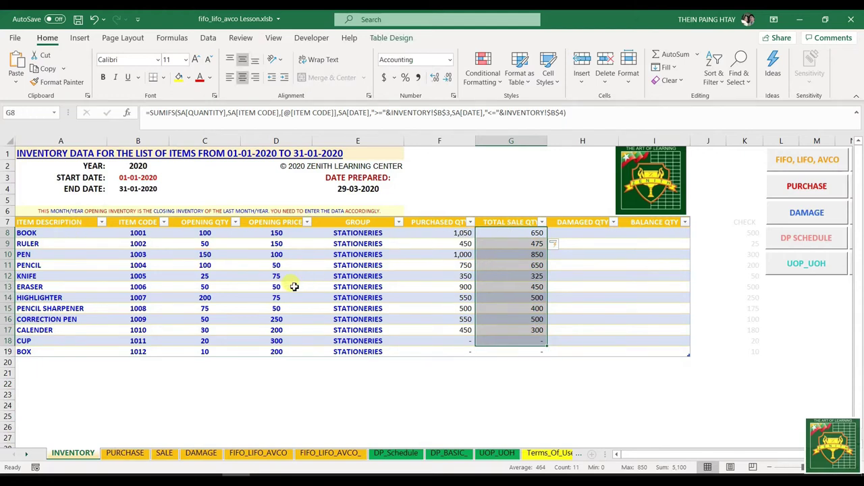
left_click(14, 276)
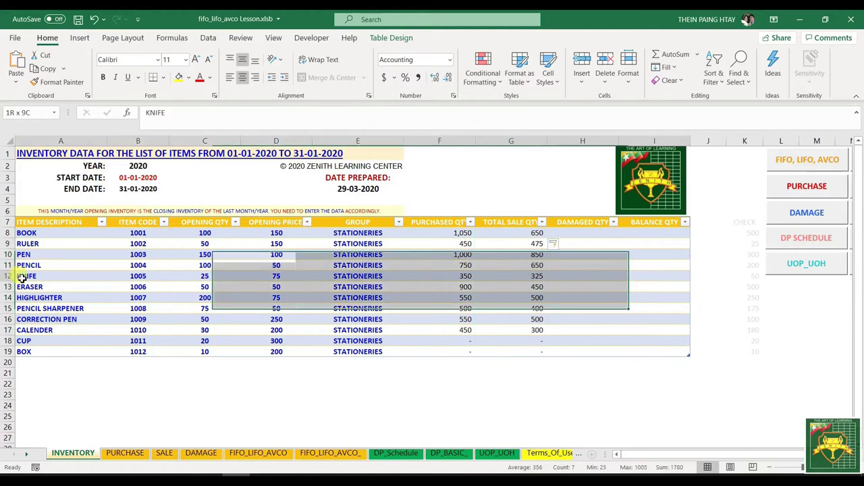
left_click(517, 276)
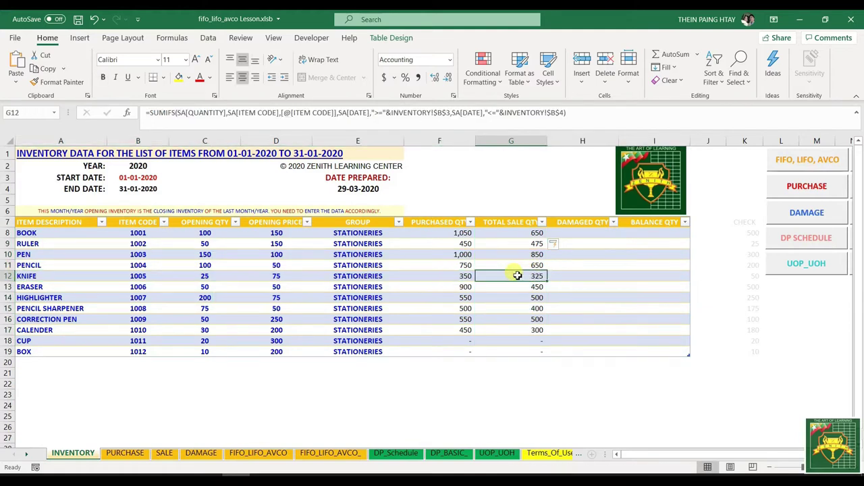
left_click_drag(138, 275, 536, 276)
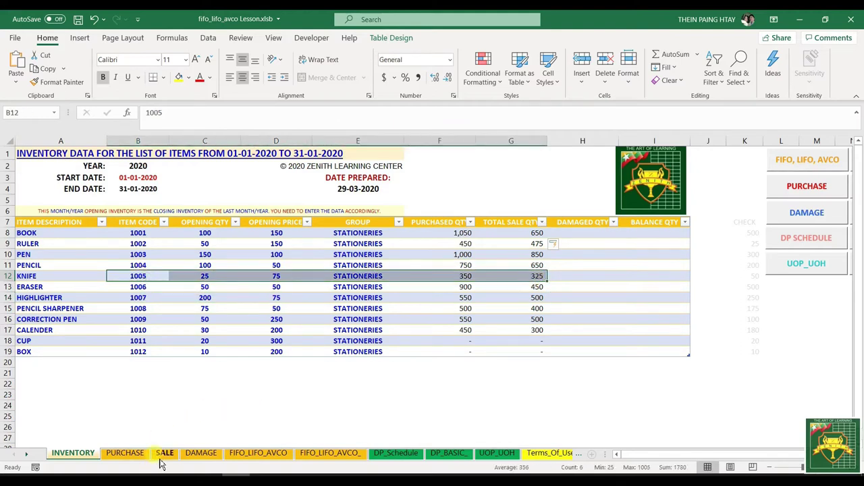
left_click(164, 453)
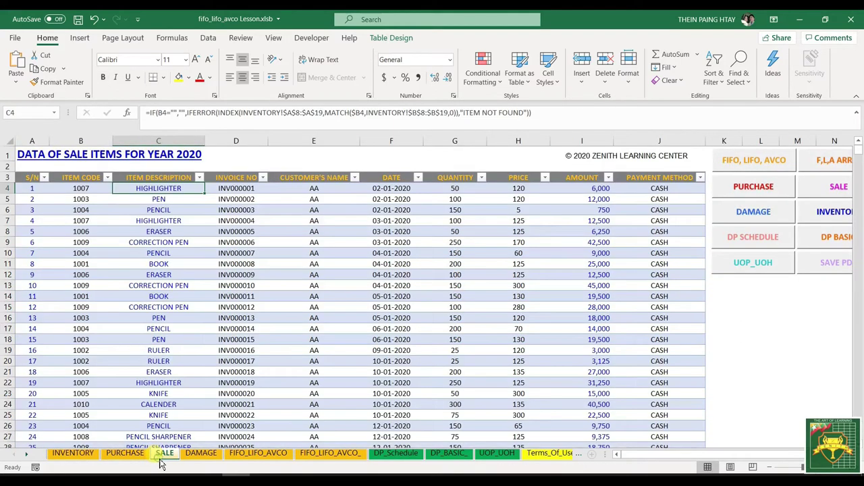
- Filter the SALE table's ITEM CODE to 1005 (KNIFE) only
left_click(108, 178)
left_click(29, 295)
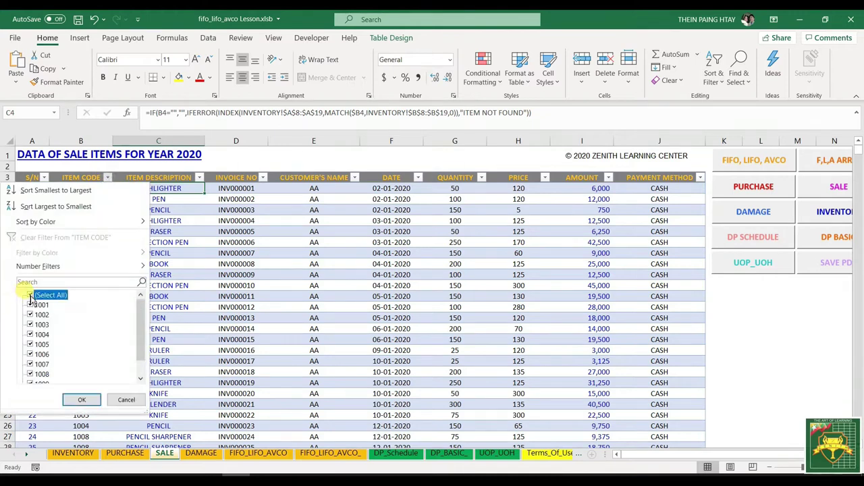
left_click(39, 344)
left_click(81, 399)
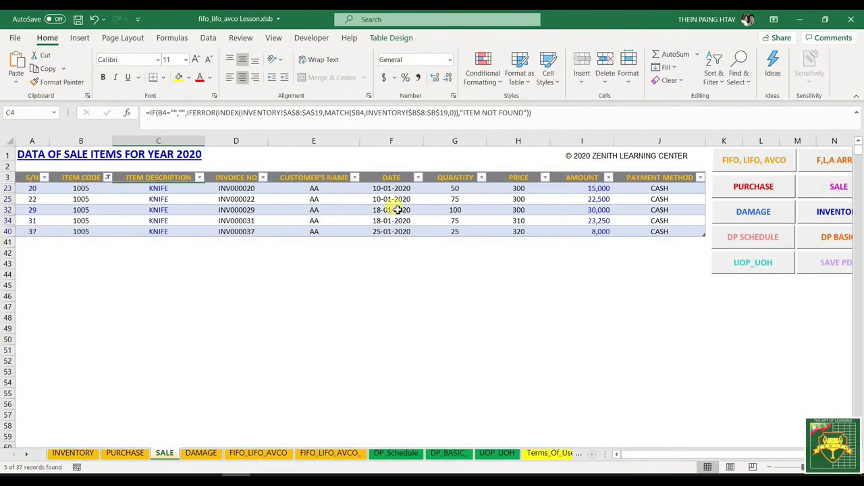
- Keep all dates and check the five KNIFE sale quantities total 325
left_click(418, 177)
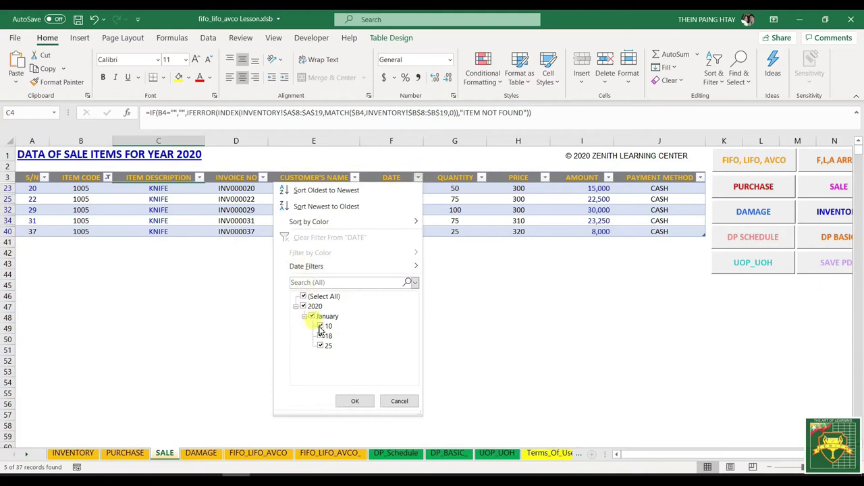
left_click(345, 401)
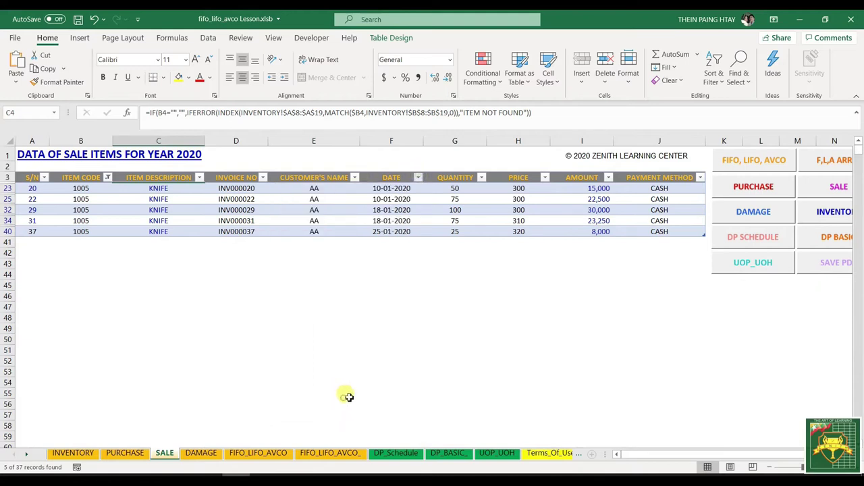
left_click(451, 359)
left_click_drag(454, 189, 461, 231)
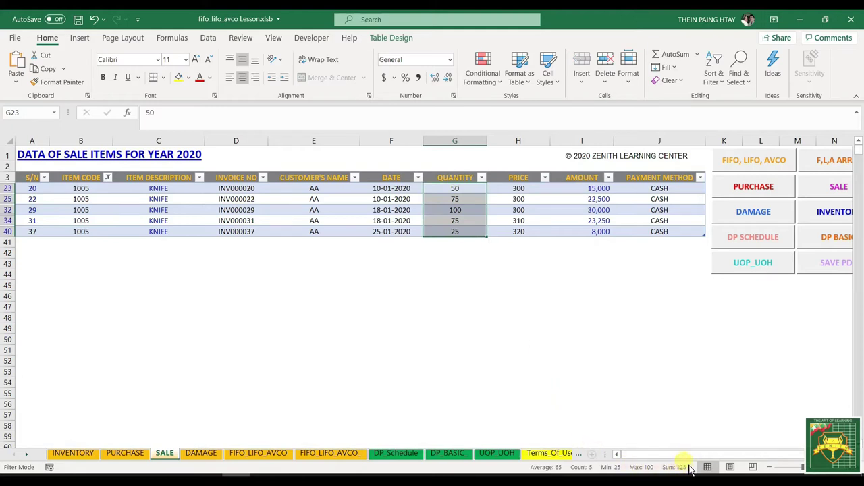
left_click(325, 306)
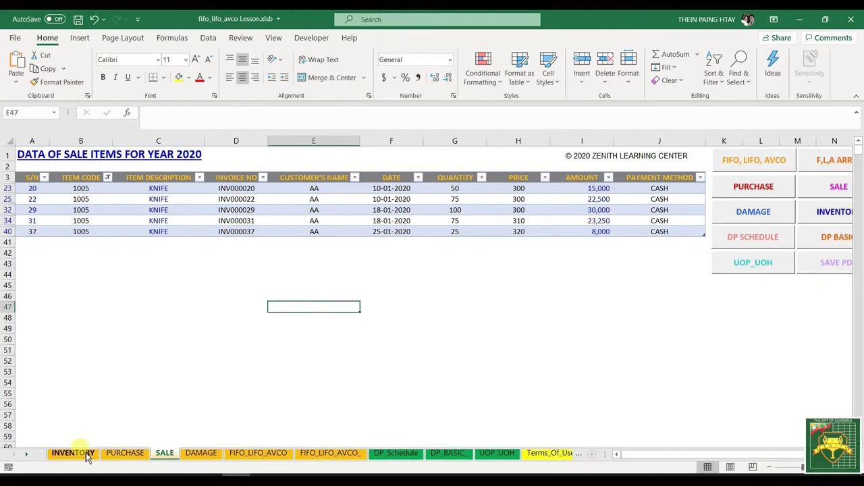
left_click(73, 453)
- Paste the sale-quantity SUMIFS formula into BOOK's Damaged Qty cell H8
left_click(532, 232)
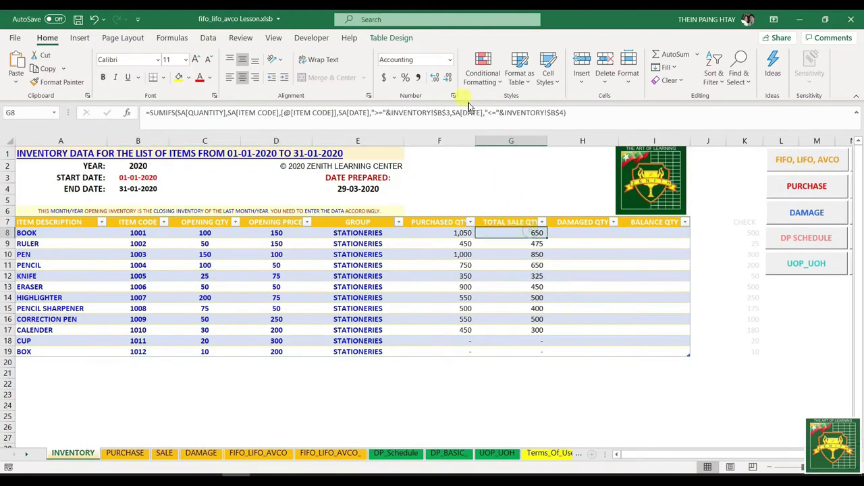
left_click(577, 114)
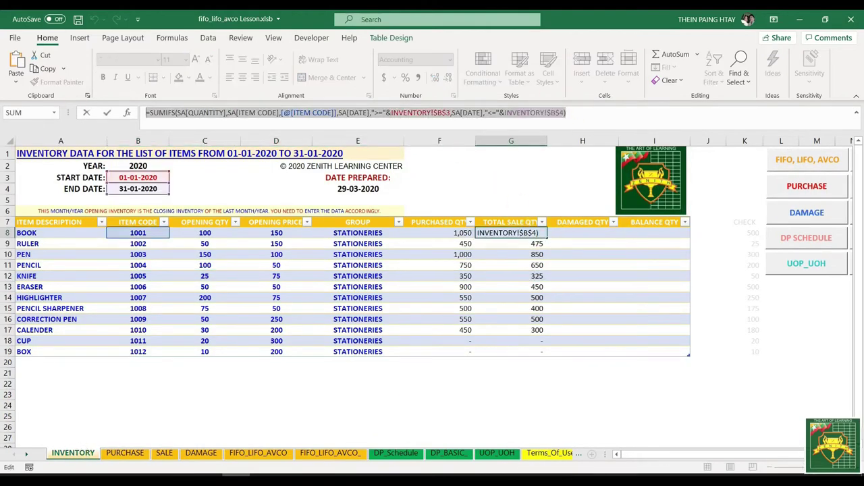
key("Escape")
left_click(571, 236)
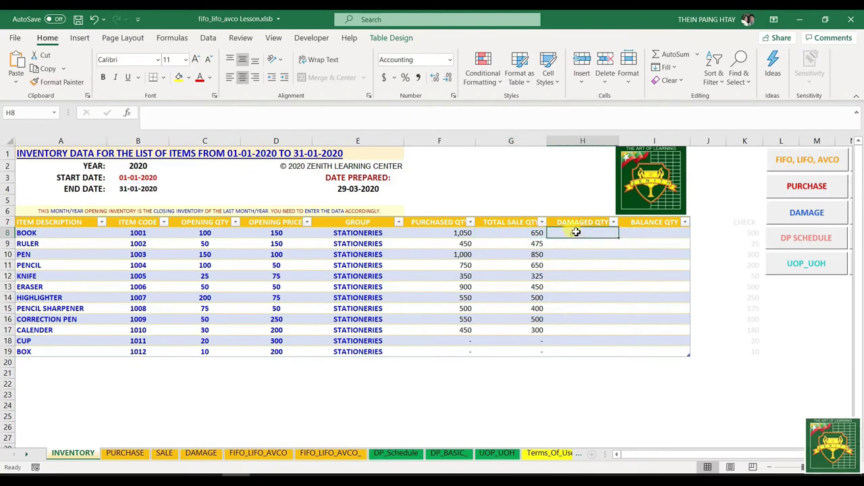
left_click(252, 126)
type("=SUMIFS(SA[QUANTITY],SA[ITEM CODE],[@[ITEM CODE]],SA[DATE],\">=\"&INVENTORY!$B$3,SA[DATE],\"<=\"&INVENTORY!$B$4)")
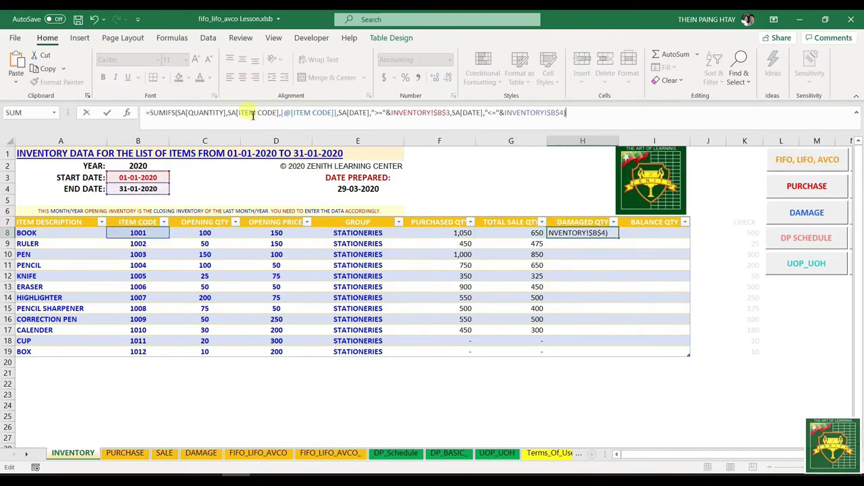
- Retarget the sum, item code and date references from SA to DA, filling H8:H19
left_click(181, 113)
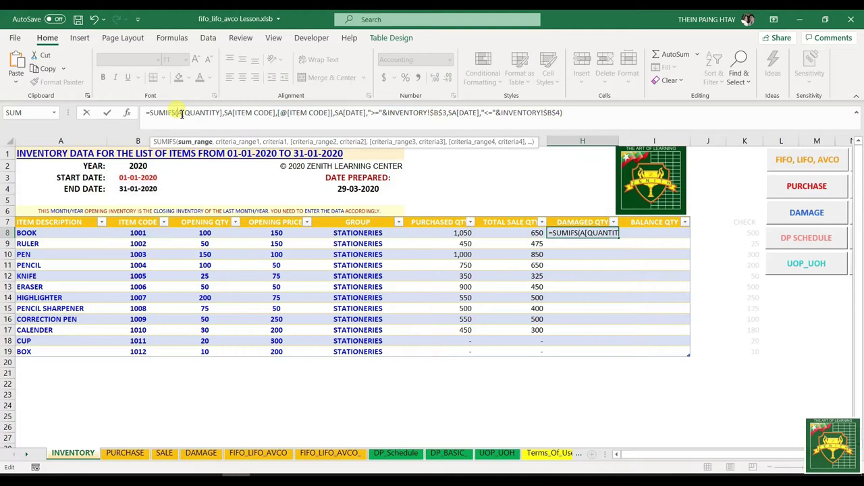
type("D")
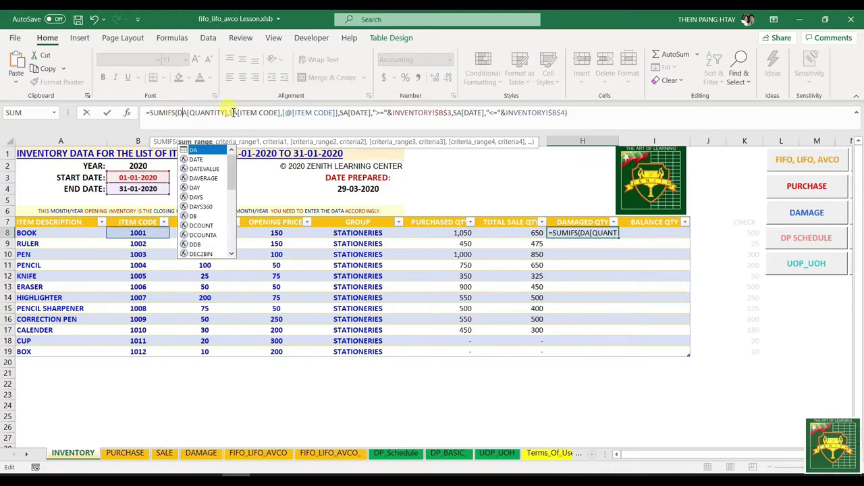
left_click(232, 113)
key("Delete")
type("D")
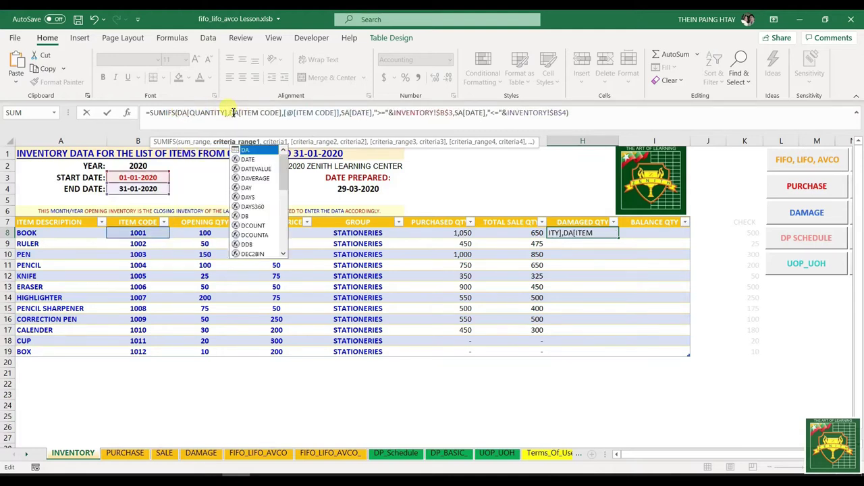
left_click(344, 112)
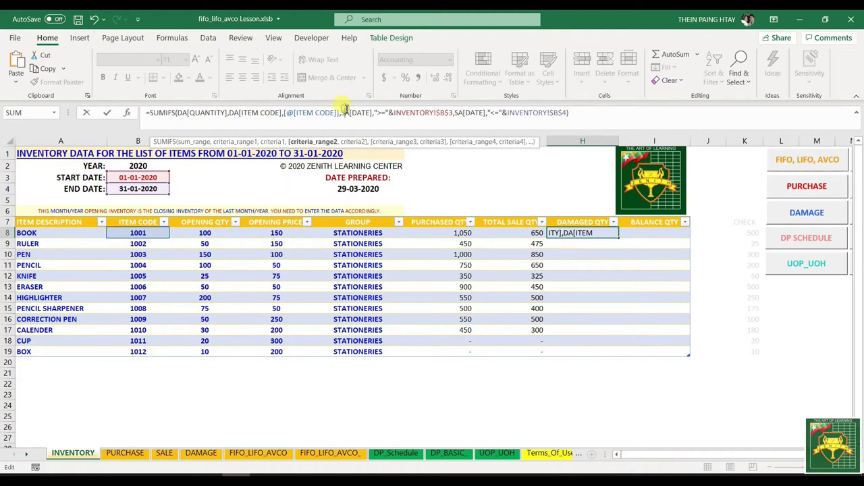
key("Delete")
type("DA")
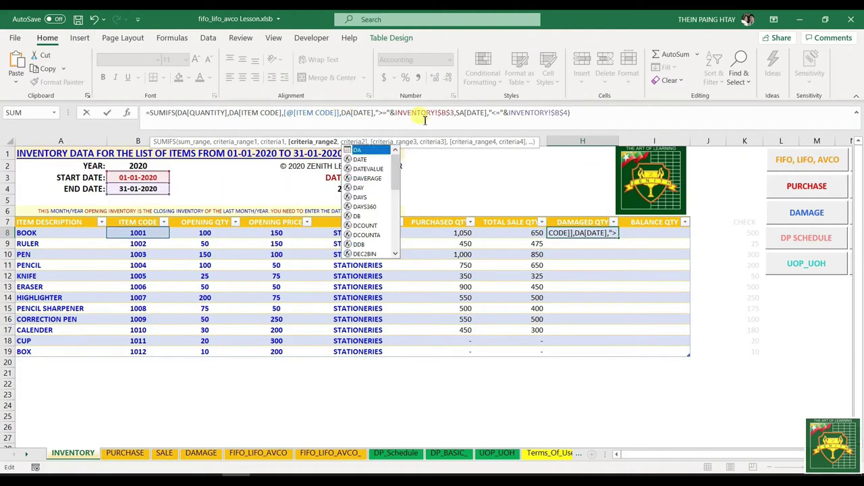
left_click(462, 113)
key("Delete")
type("D")
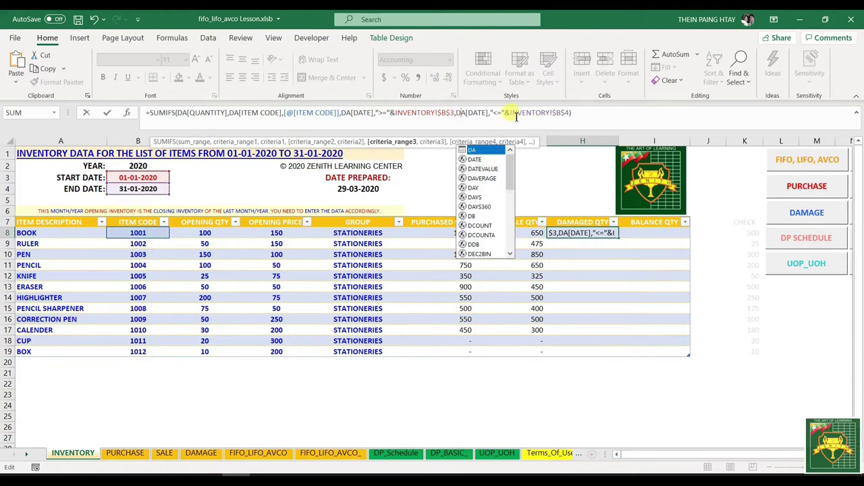
key("Return")
left_click_drag(587, 233, 618, 355)
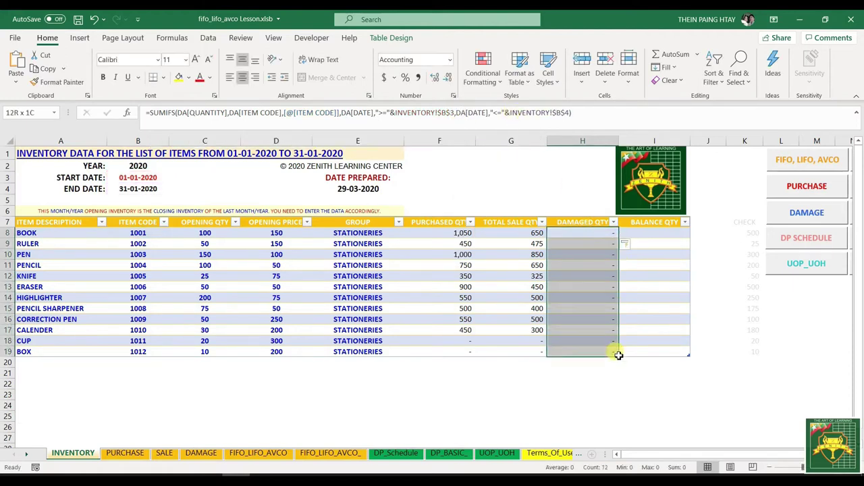
left_click(193, 456)
- Enter item code 1001 in B4 of the DAMAGE table
left_click(152, 189)
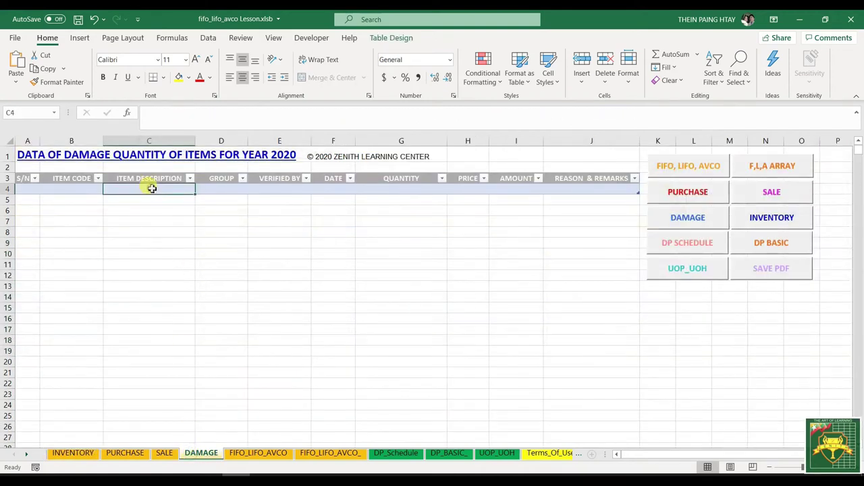
left_click(30, 191)
left_click(62, 189)
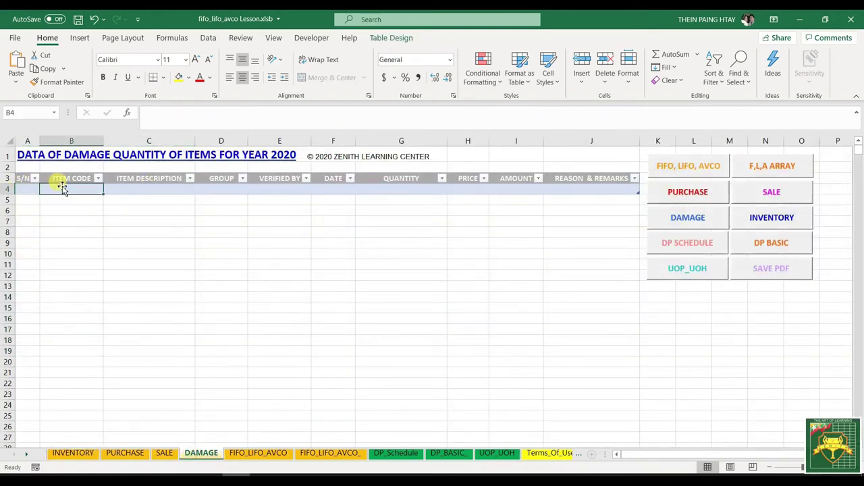
type("1001")
key("Return")
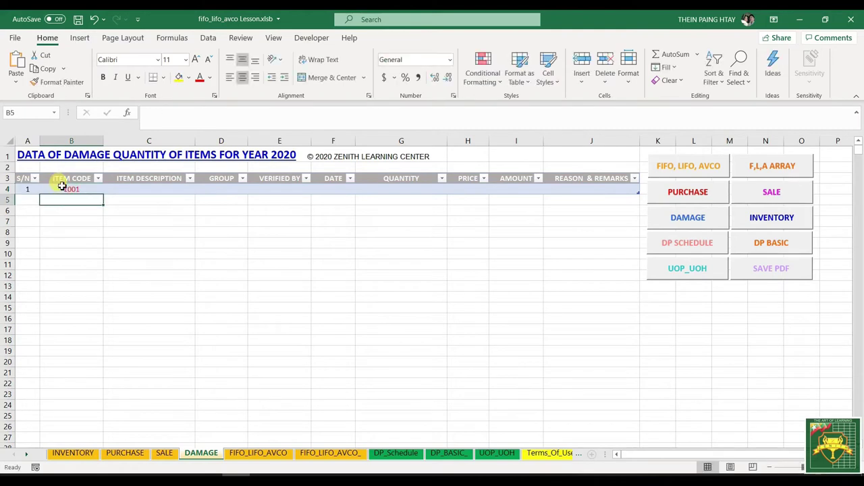
- Copy SALE's C23 item-description lookup formula for reuse on DAMAGE
left_click(164, 189)
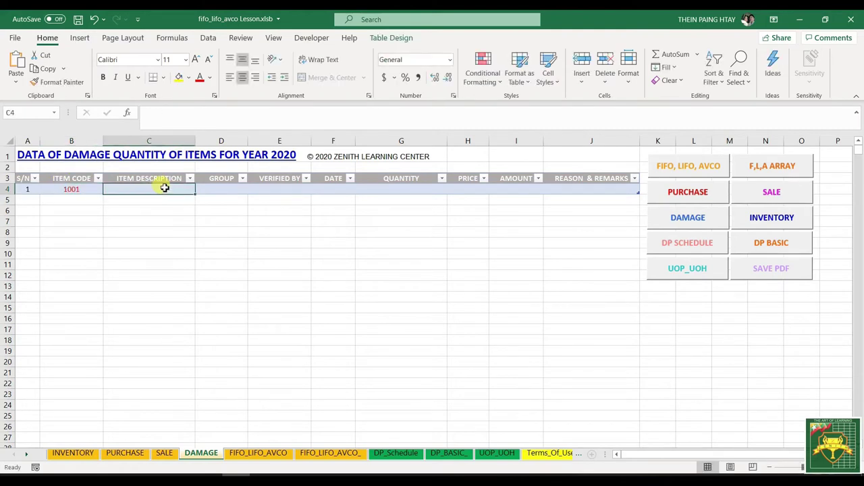
left_click(164, 453)
left_click(151, 188)
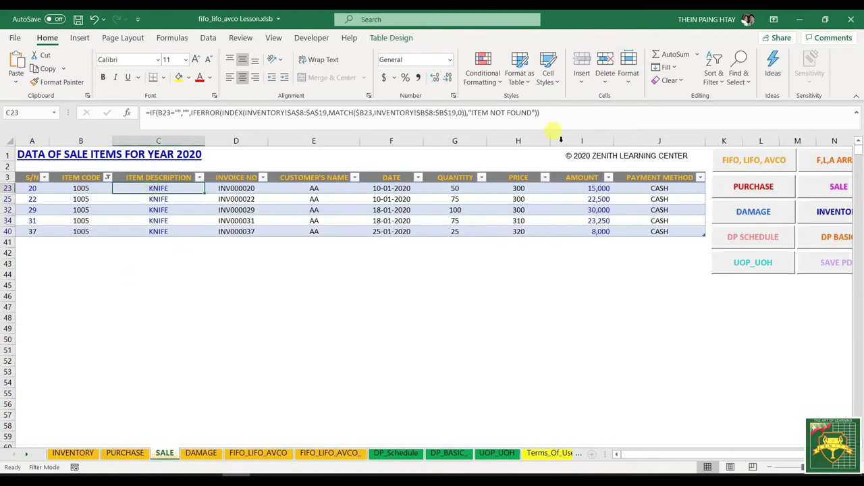
key("ctrl+c")
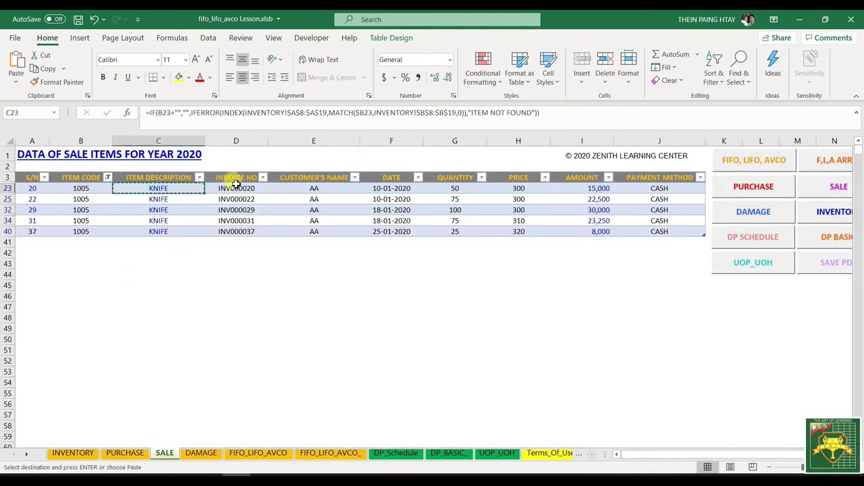
key("Escape")
left_click(196, 453)
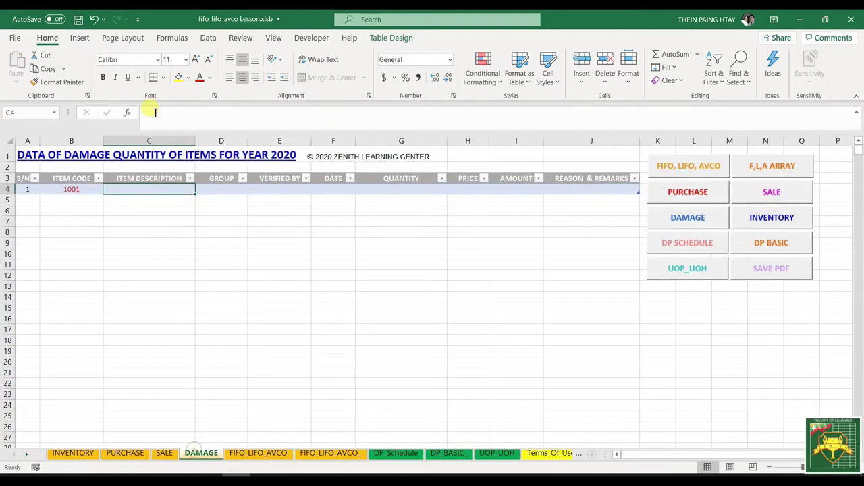
right_click(141, 191)
left_click(378, 242)
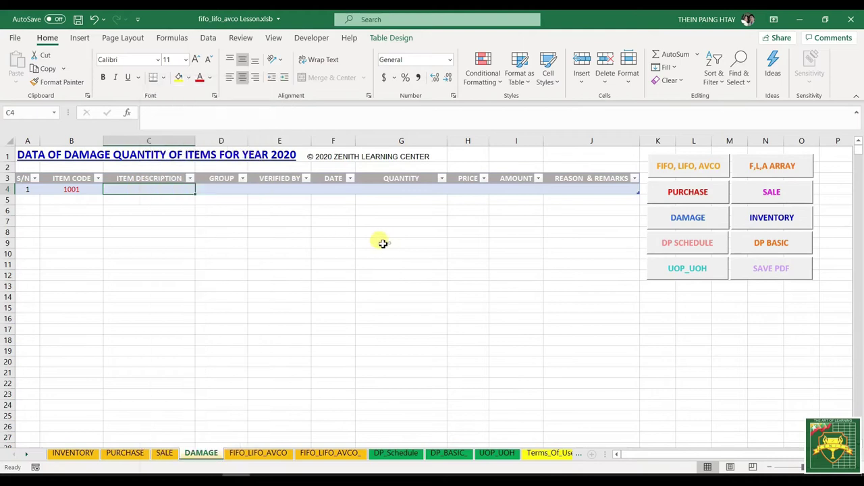
left_click(157, 253)
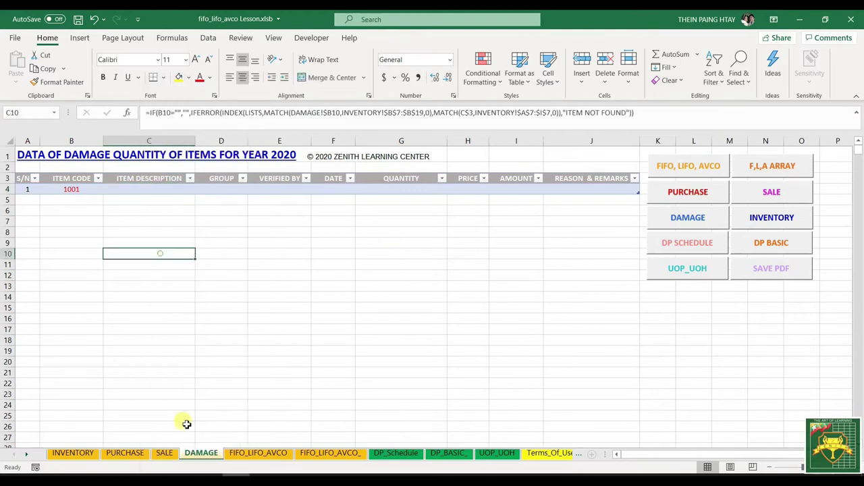
- Paste the IF/INDEX/MATCH lookup into C4 so it returns BOOK
left_click(164, 453)
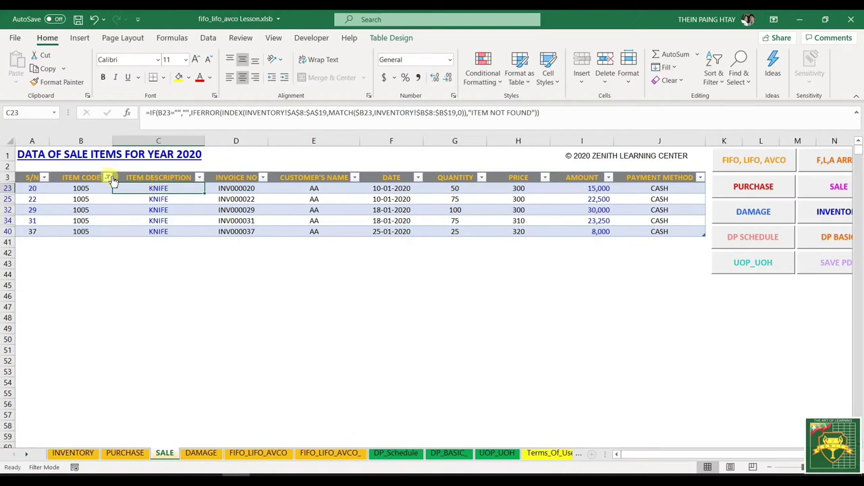
key("ctrl+c")
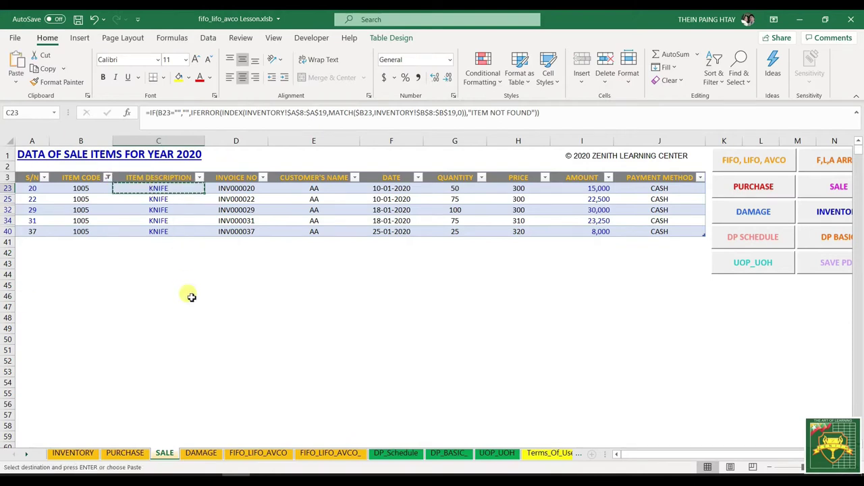
left_click(201, 453)
left_click(143, 189)
key("ctrl+v")
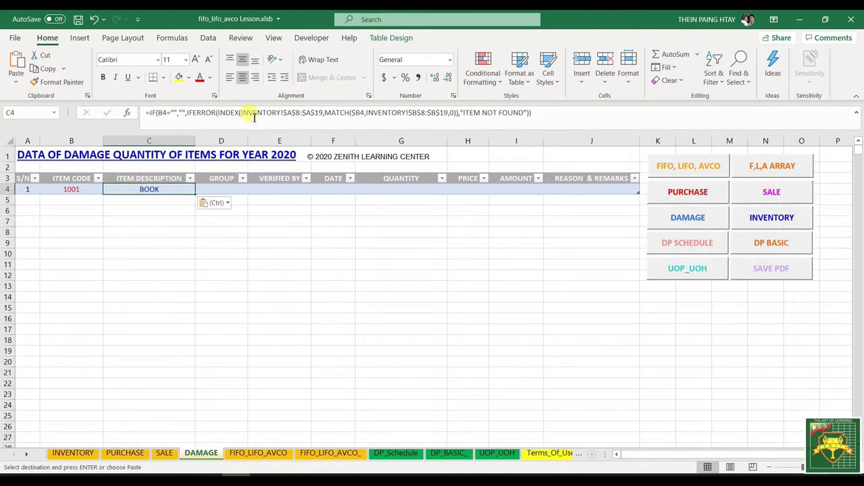
left_click(209, 113)
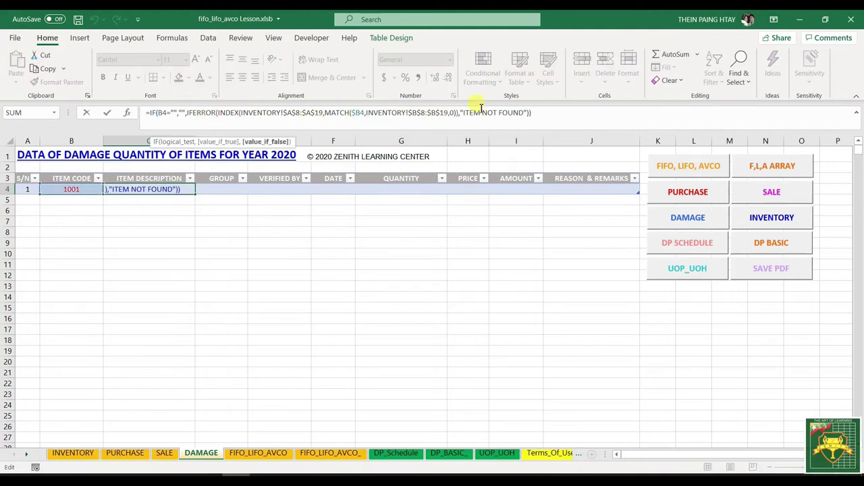
left_click(149, 243)
left_click(144, 187)
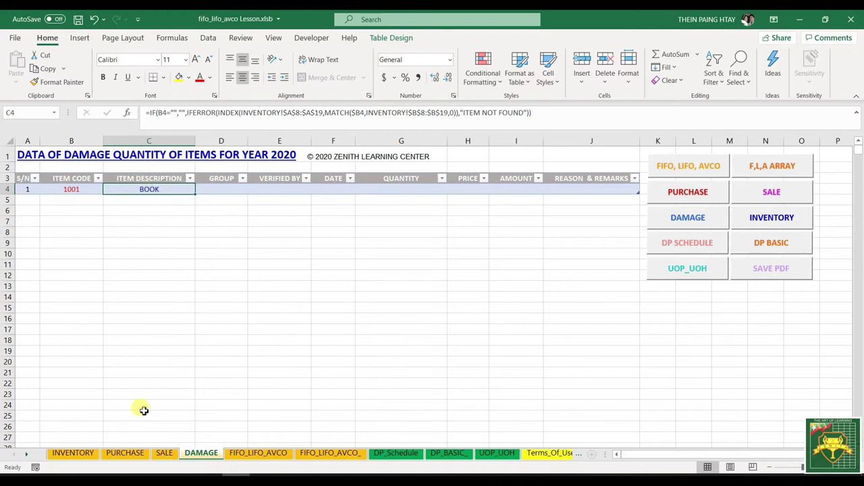
left_click(72, 453)
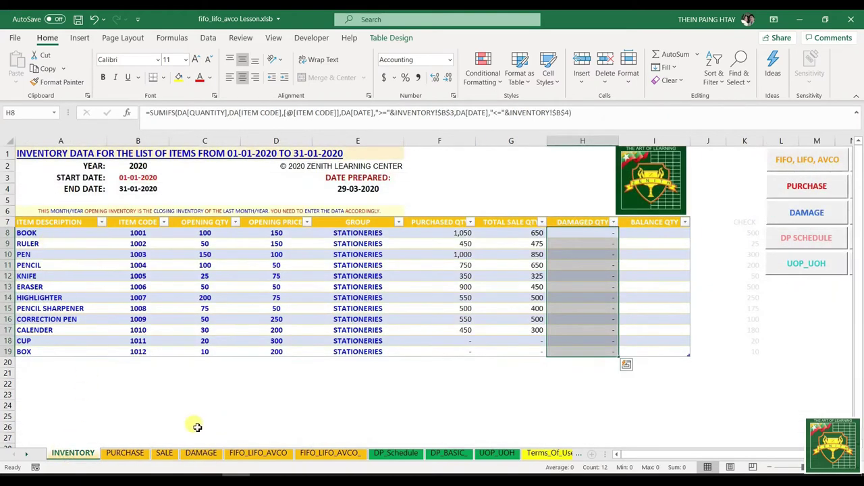
left_click(201, 454)
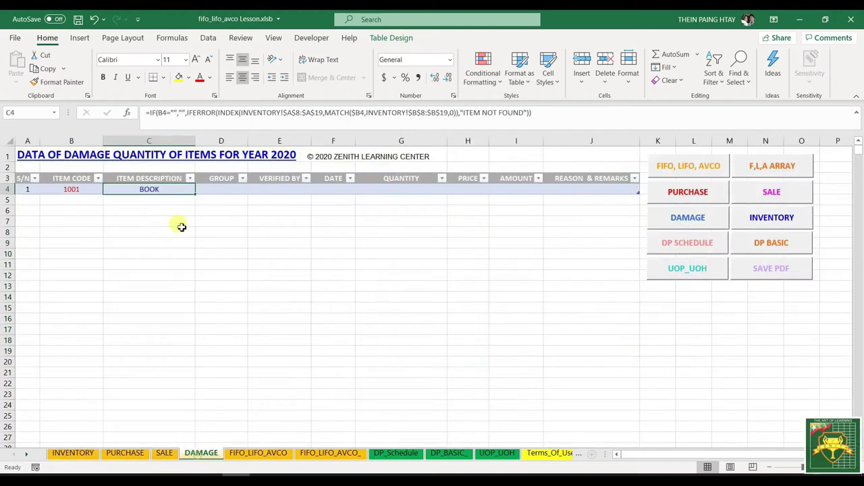
left_click(216, 191)
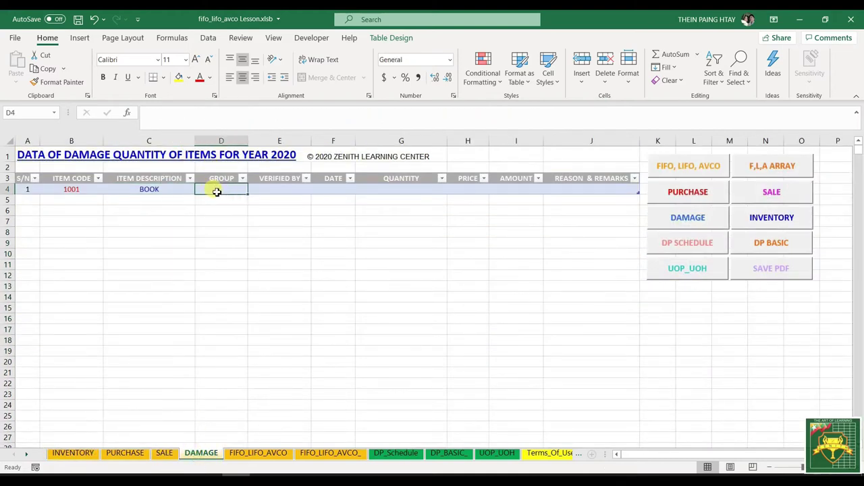
- Fill the row with Group STATIONERIES, Verified By MANAGER and date 05-01-2020
type("SA")
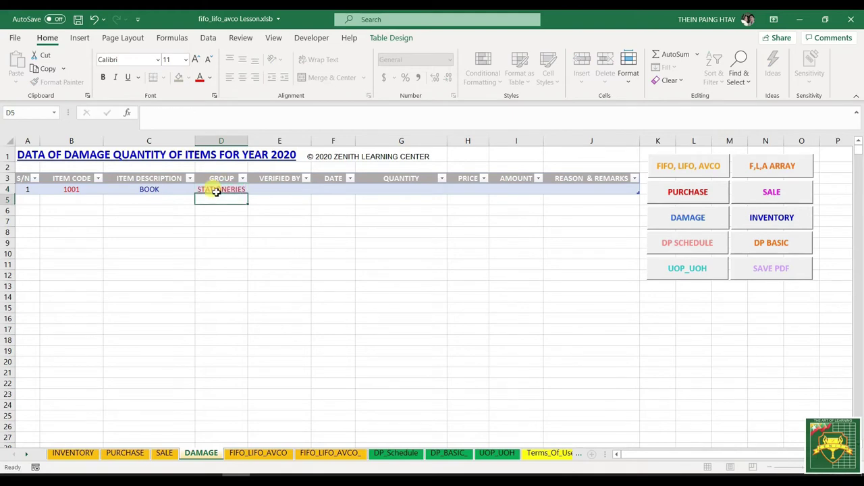
left_click(264, 187)
type("M")
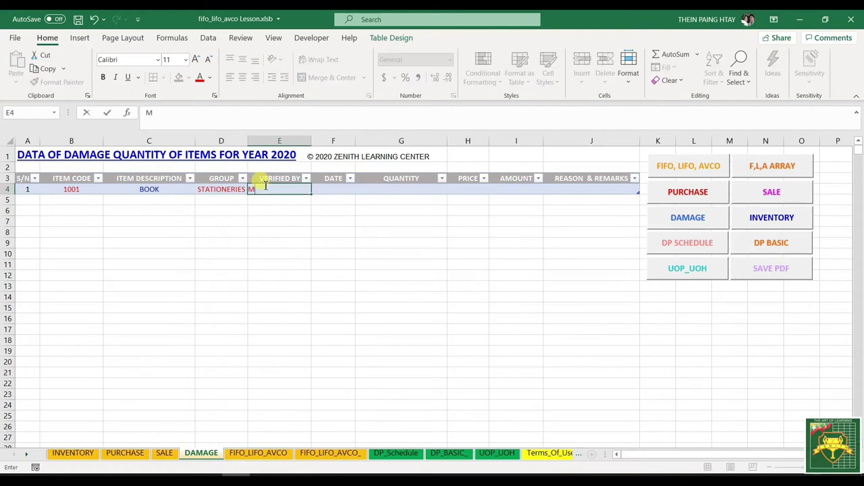
type("ANAGER")
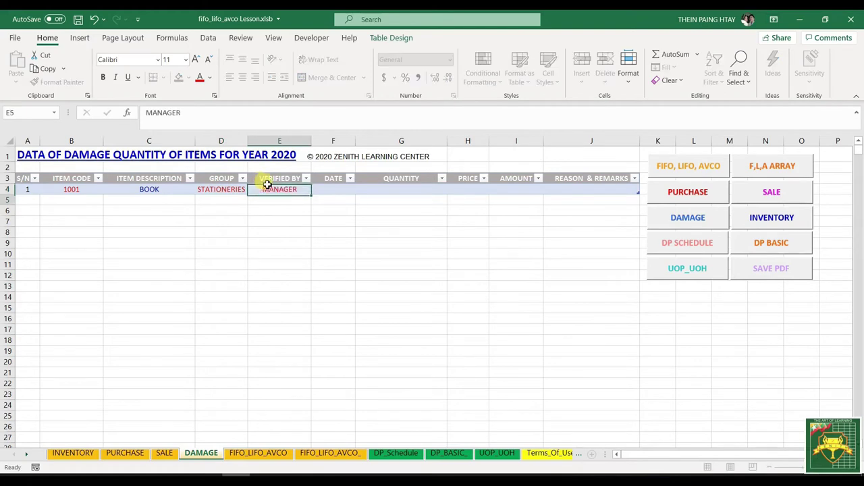
key("Return")
left_click(331, 187)
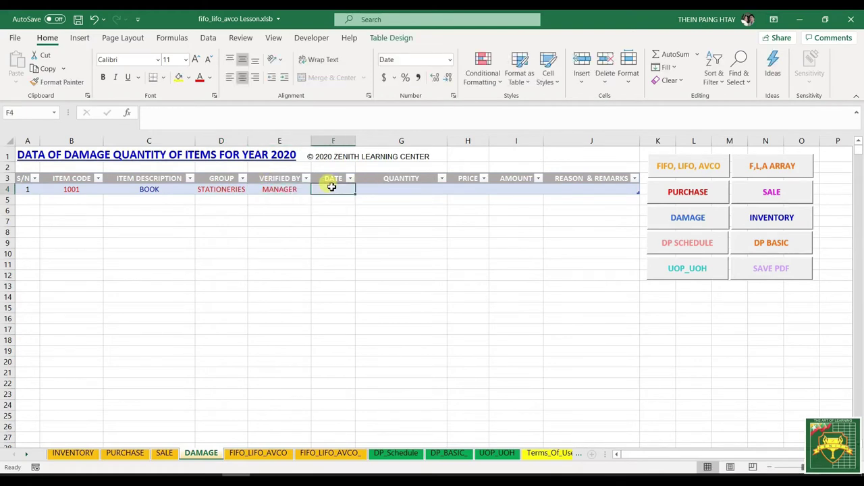
type("05-")
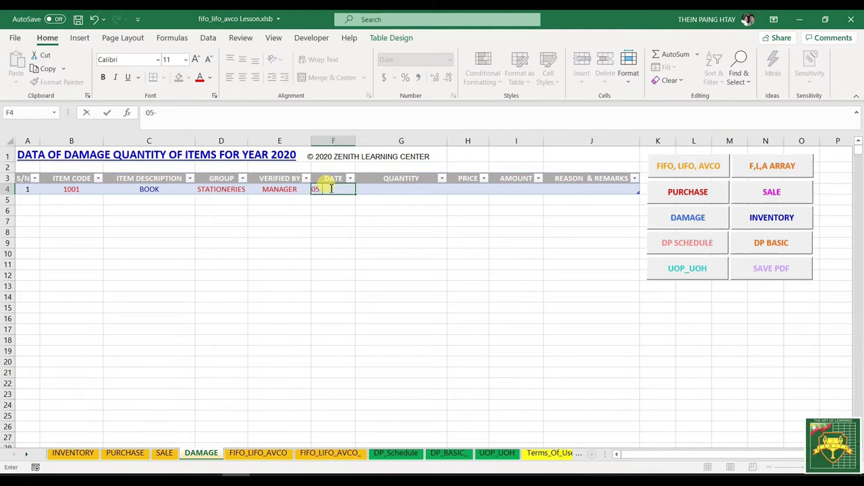
type("01-2020")
key("Return")
- Enter quantity 1 and price 150 for the BOOK damage row
left_click(380, 186)
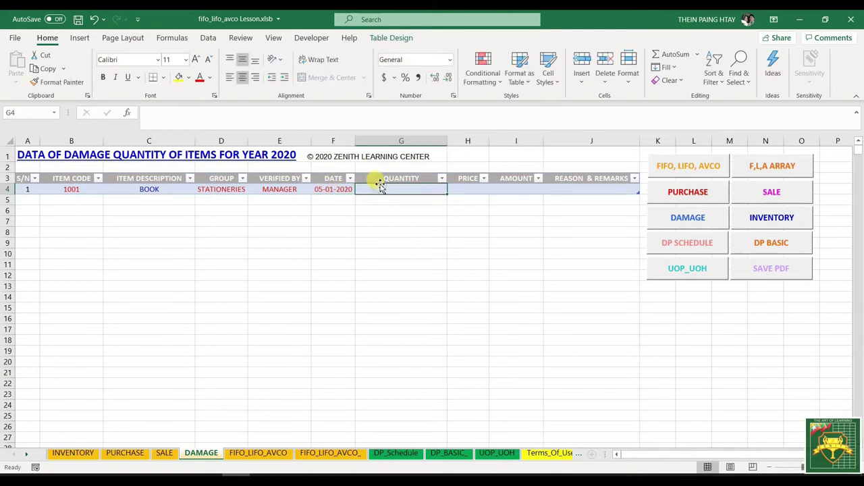
type("1")
key("Return")
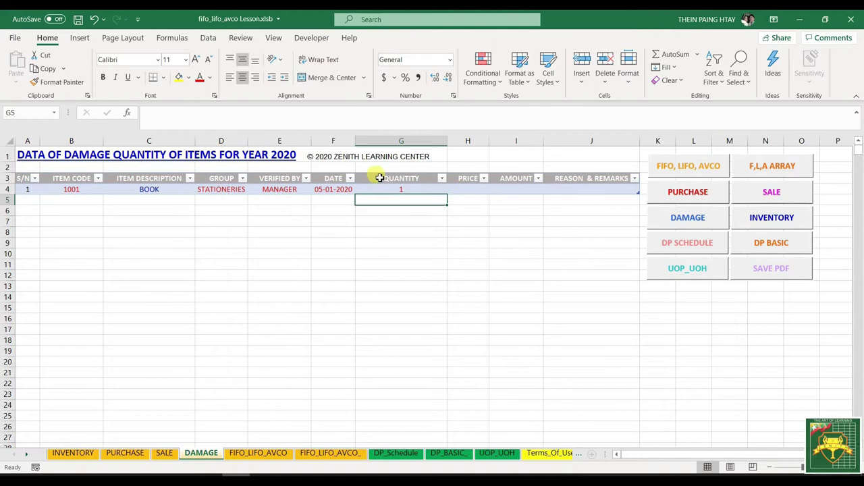
left_click(457, 188)
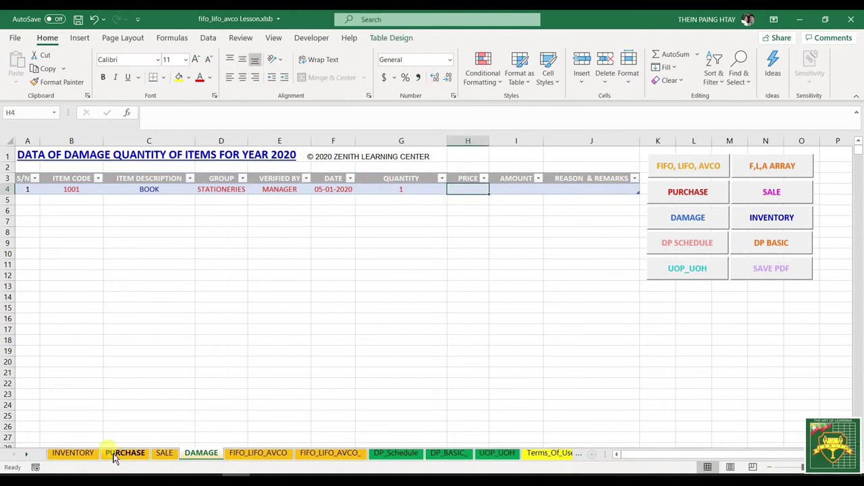
left_click(74, 451)
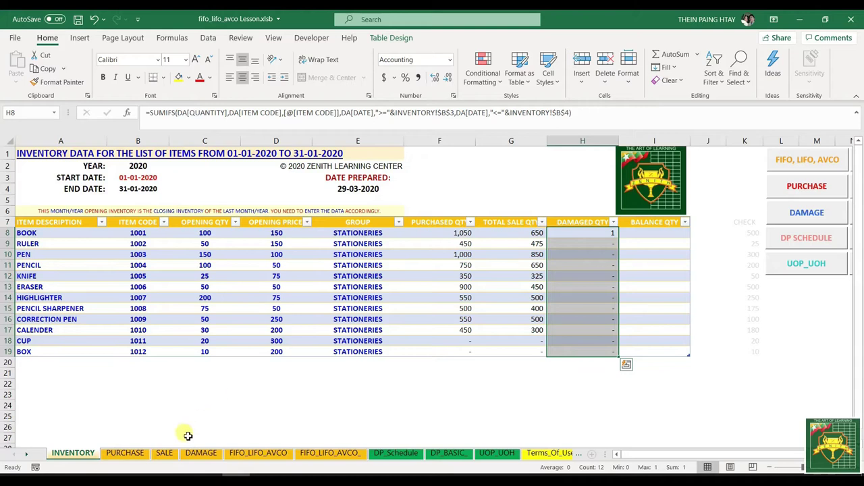
left_click(165, 453)
left_click(201, 452)
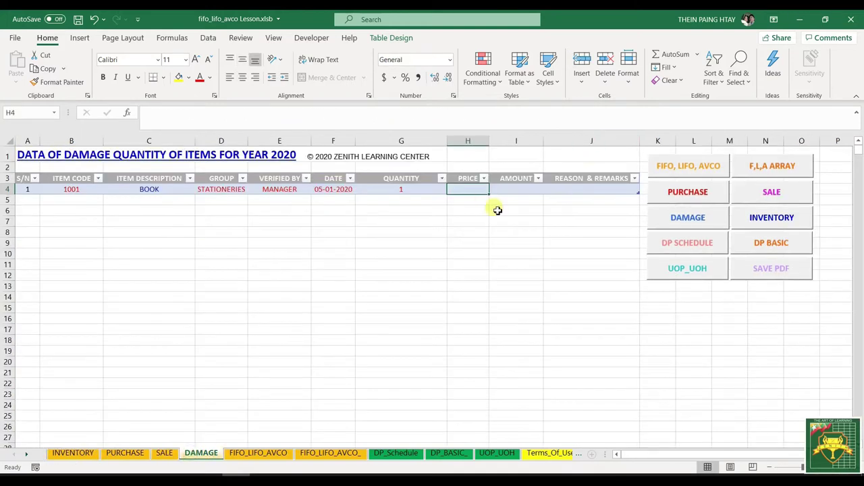
type("150")
key("Return")
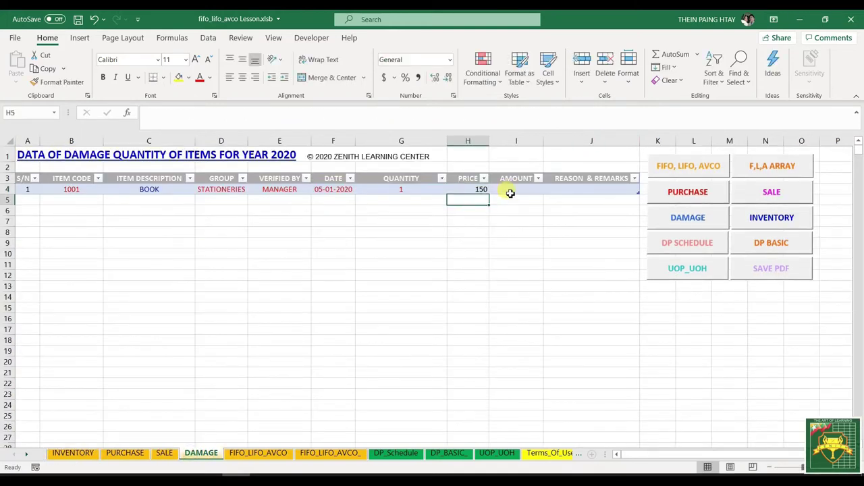
left_click(513, 191)
type("=")
left_click(400, 190)
type("*")
left_click(465, 189)
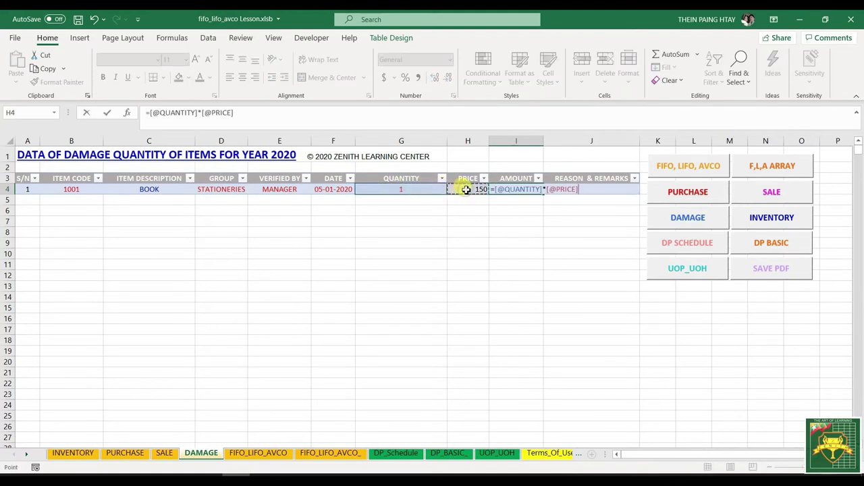
key("Return")
- Add the remark DAMAGED in REASON & REMARKS
left_click(589, 189)
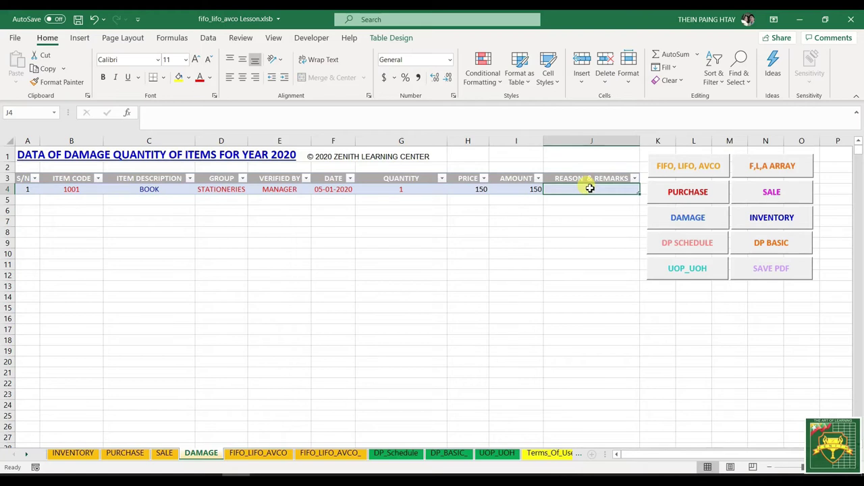
type("DAMAGE")
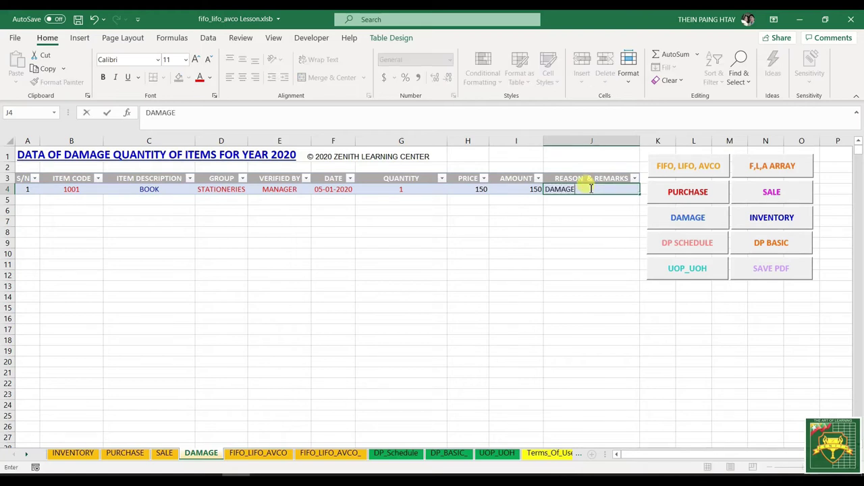
type("D")
key("Return")
left_click(559, 221)
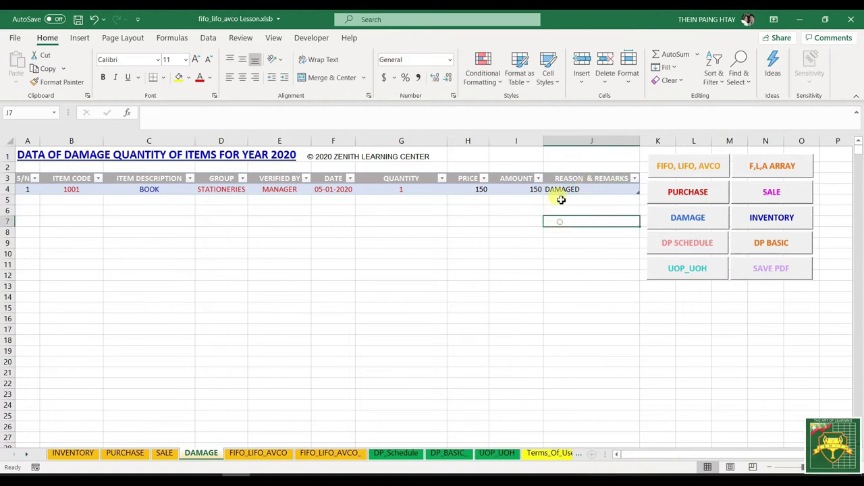
left_click(292, 221)
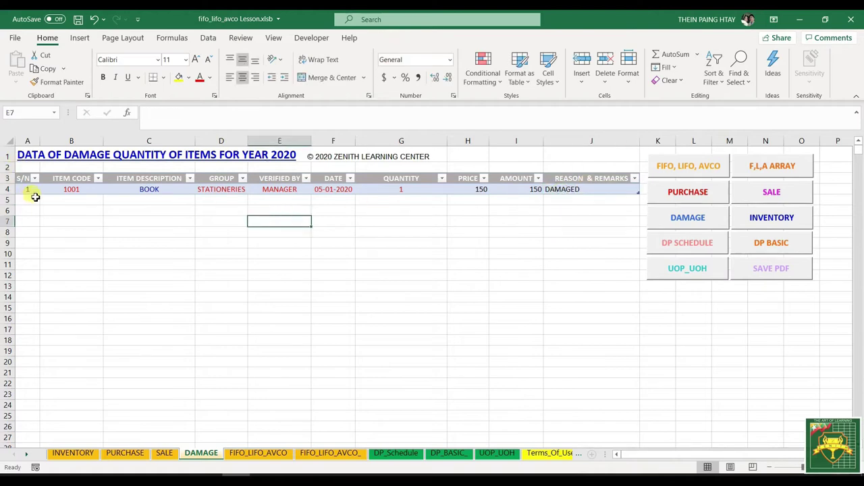
- Verify INVENTORY's H8 now shows BOOK's damaged quantity as 1
left_click(391, 192)
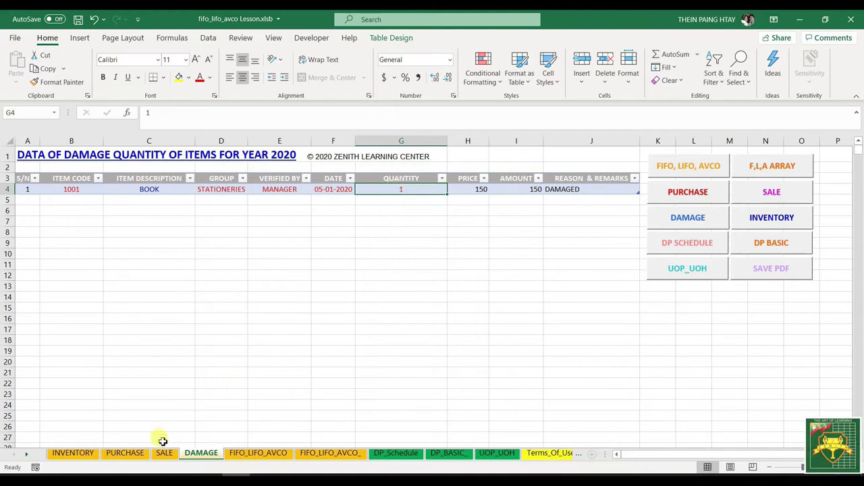
left_click(73, 453)
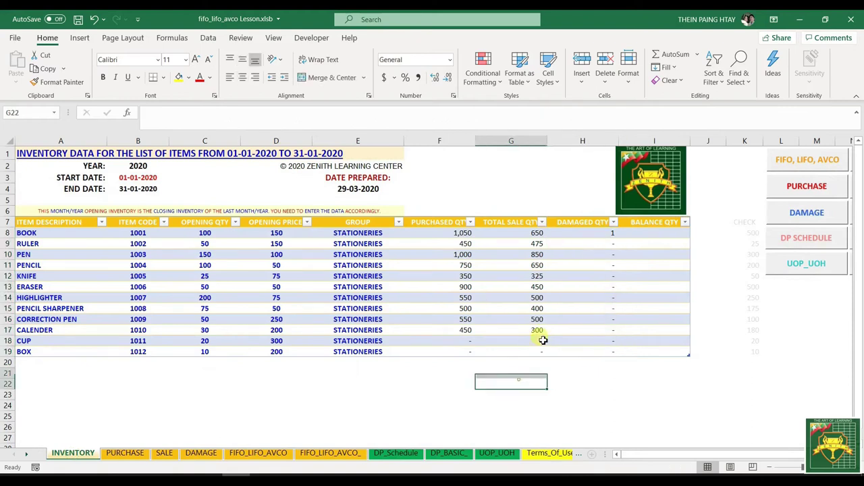
left_click(578, 234)
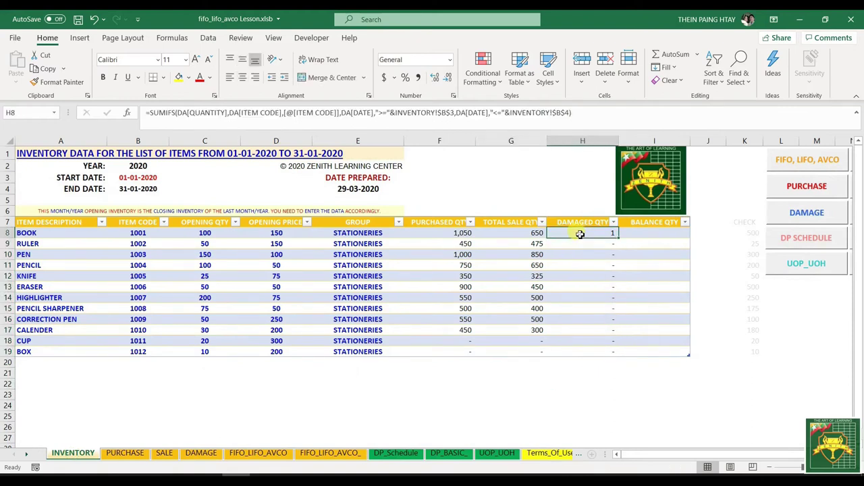
left_click(201, 453)
- Start the new DAMAGE entry with item code 1007, copying group STATIONERIES and verifier MANAGER
left_click(77, 200)
type("1007")
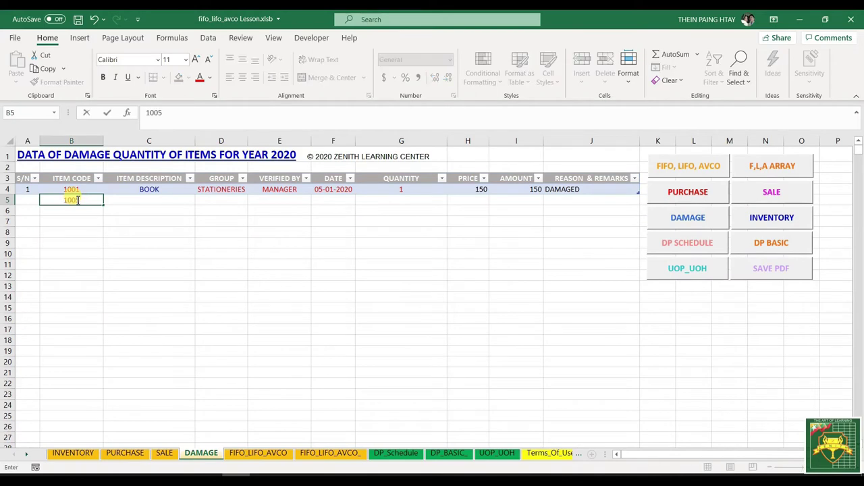
key("Return")
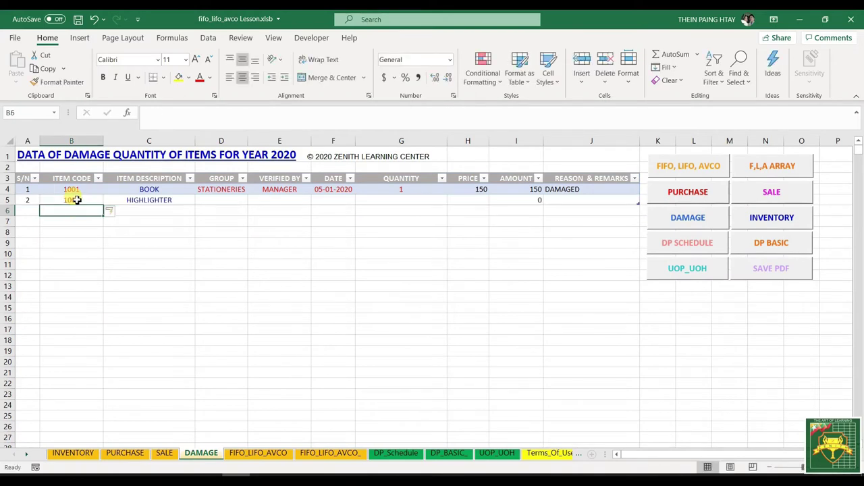
left_click(222, 201)
left_click(220, 179)
left_click(217, 190)
key("ctrl+c")
left_click(218, 201)
key("ctrl+v")
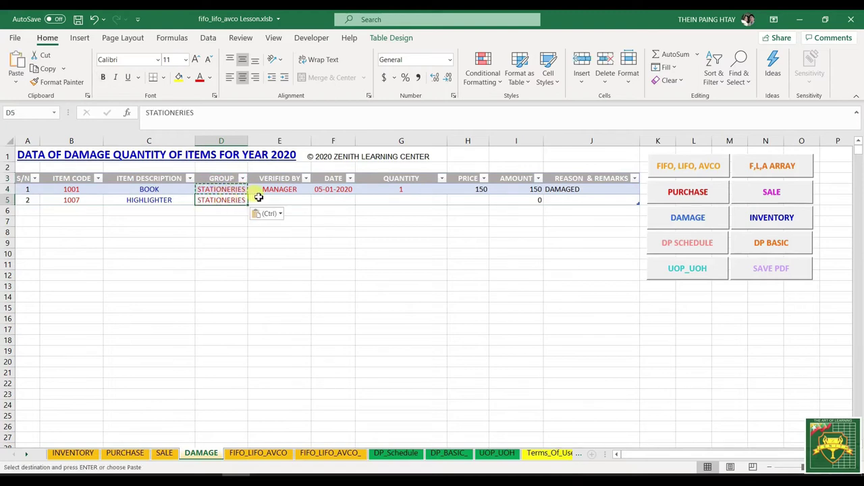
left_click(267, 189)
key("ctrl+c")
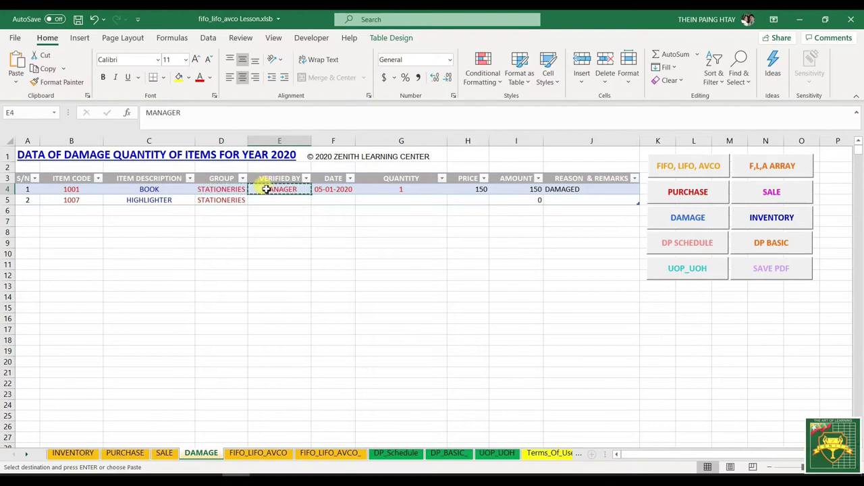
left_click(261, 200)
key("ctrl+v")
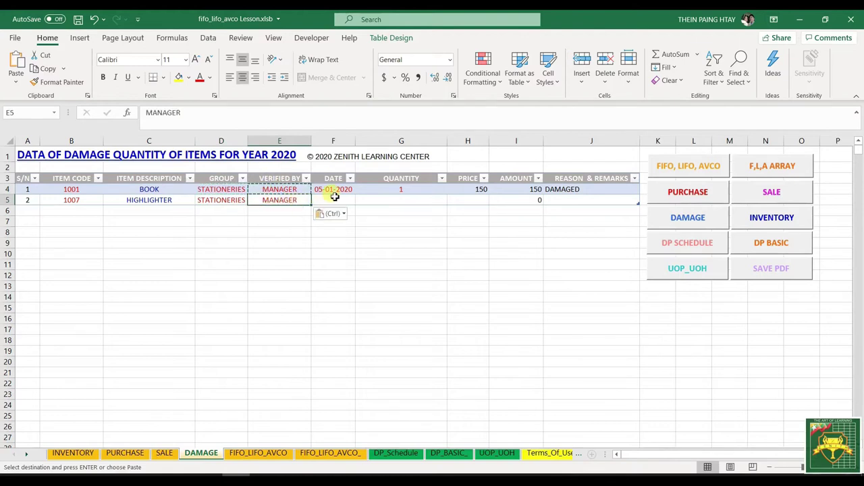
- Enter date 06-01-2020 and quantity 1 for the HIGHLIGHTER damage entry
left_click(335, 200)
type("06-01-2020")
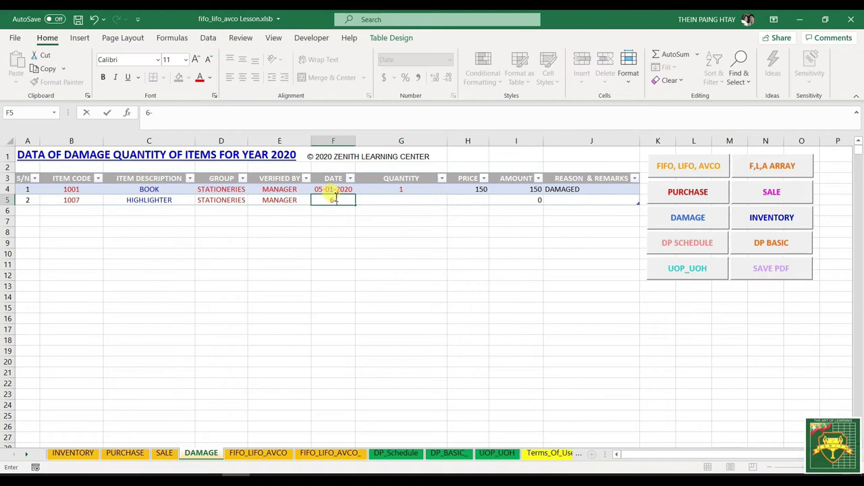
key("Return")
left_click(386, 201)
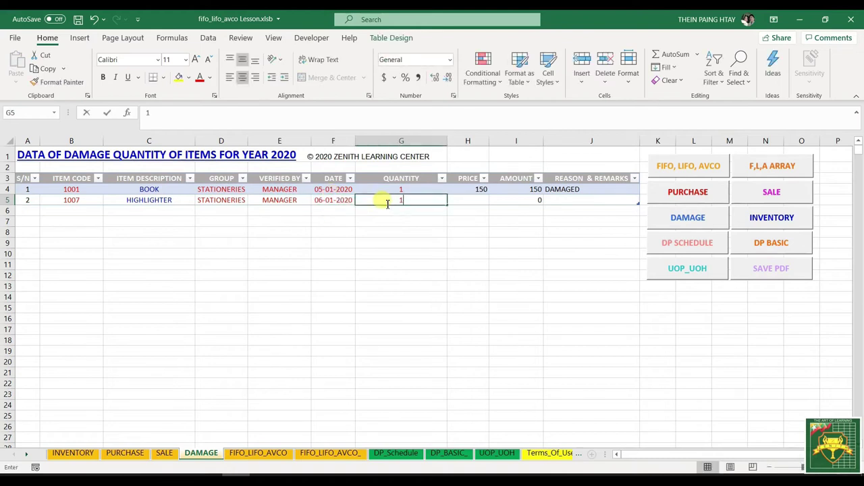
type("1")
left_click(463, 201)
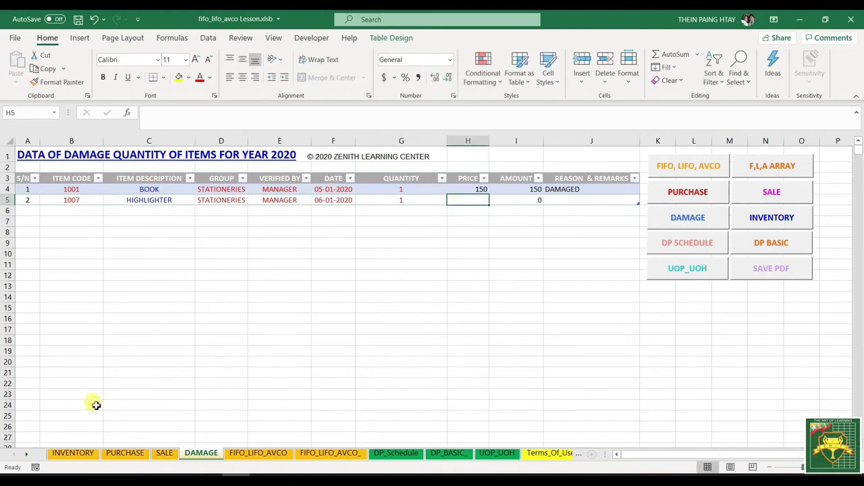
- Look up HIGHLIGHTER's price on INVENTORY, then enter price 75 and remark DRIED
left_click(116, 454)
left_click(87, 455)
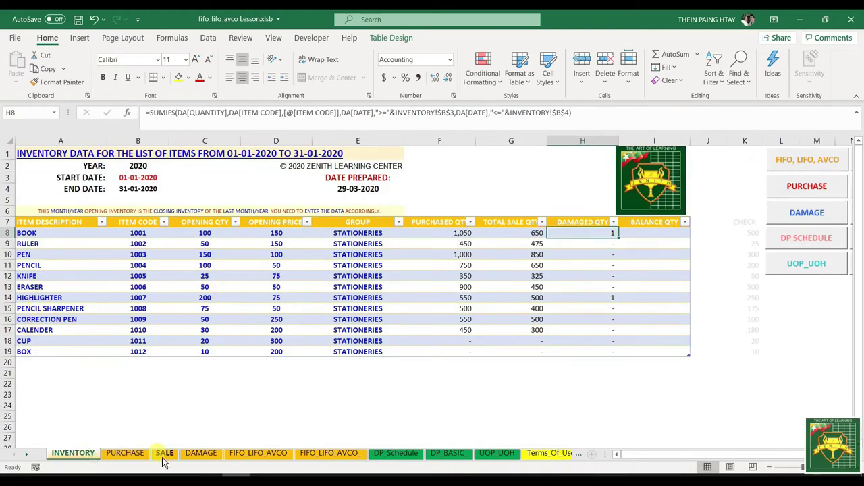
left_click(201, 453)
type("75")
key("Return")
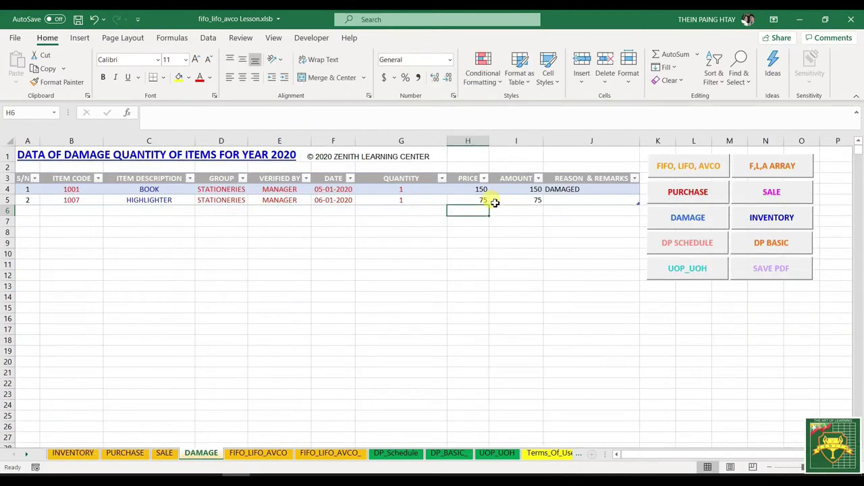
left_click(567, 201)
type("DR")
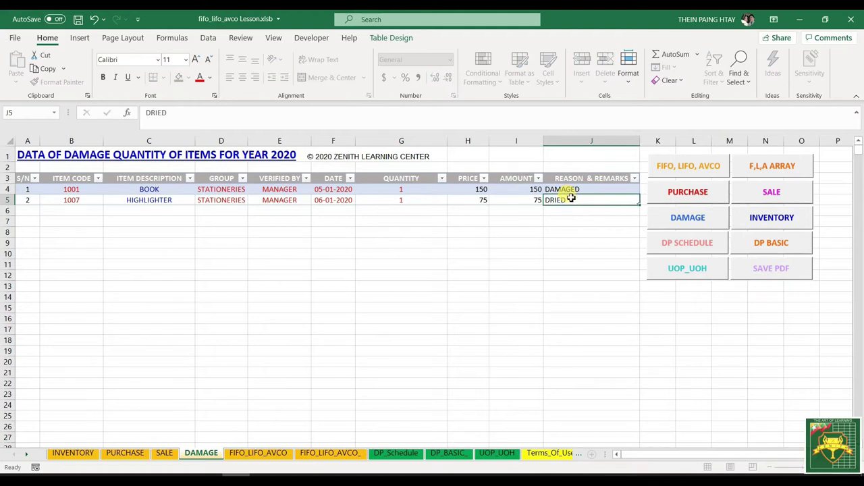
type("IED")
key("Return")
- Check the item codes, then confirm HIGHLIGHTER's damaged quantity of 1 on INVENTORY
left_click(594, 243)
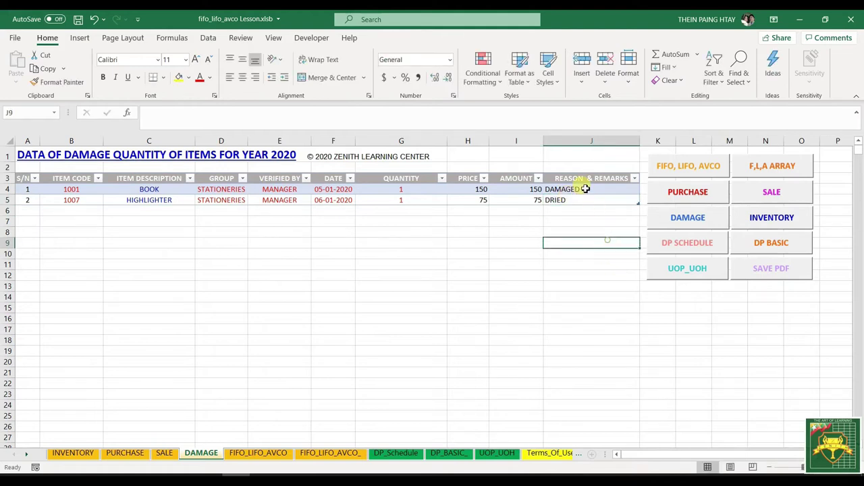
left_click(145, 259)
left_click(466, 253)
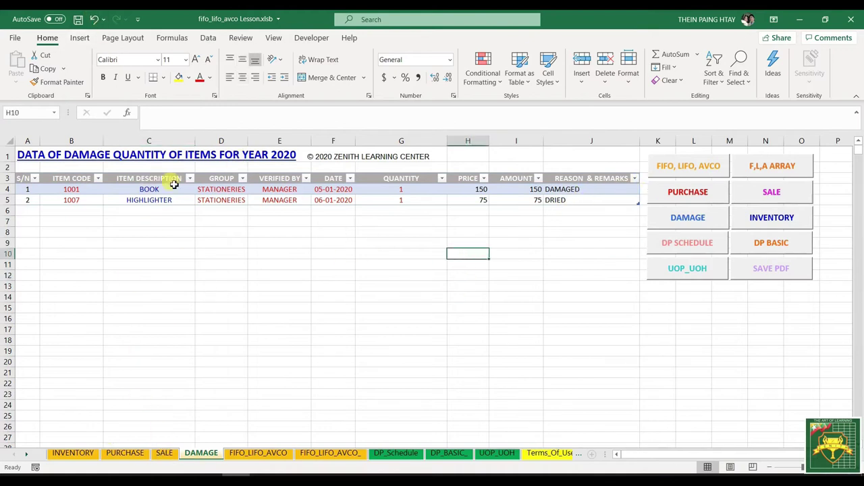
left_click(68, 190)
left_click(68, 199)
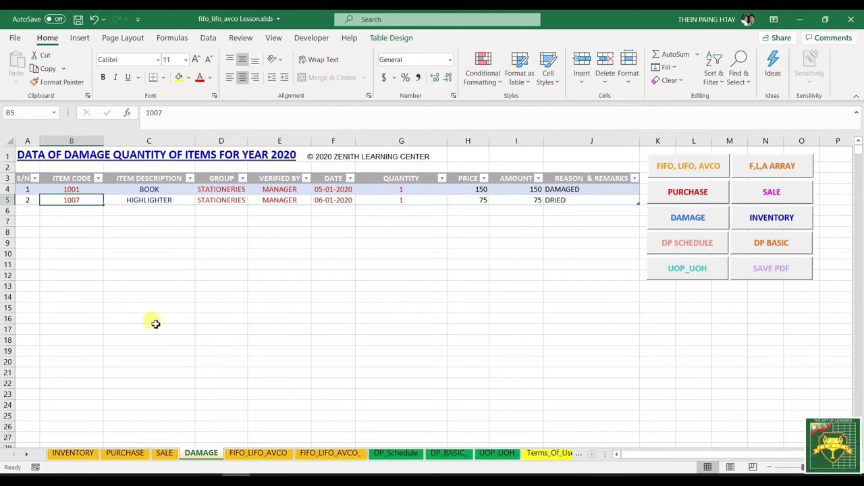
left_click(64, 453)
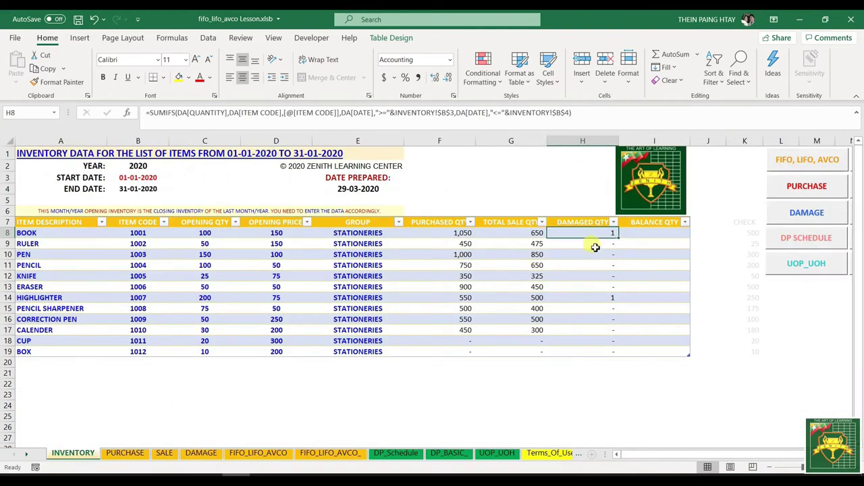
mouse_move(74, 297)
left_mouse_down()
mouse_move(521, 286)
mouse_move(625, 302)
left_mouse_up()
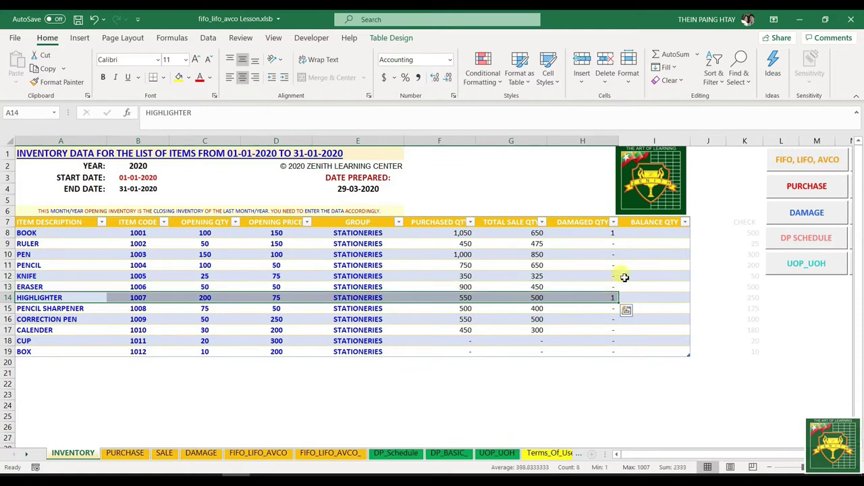
- Fill BALANCE QTY with opening + purchased − total sale − damaged quantities, giving BOOK 499
left_click(648, 231)
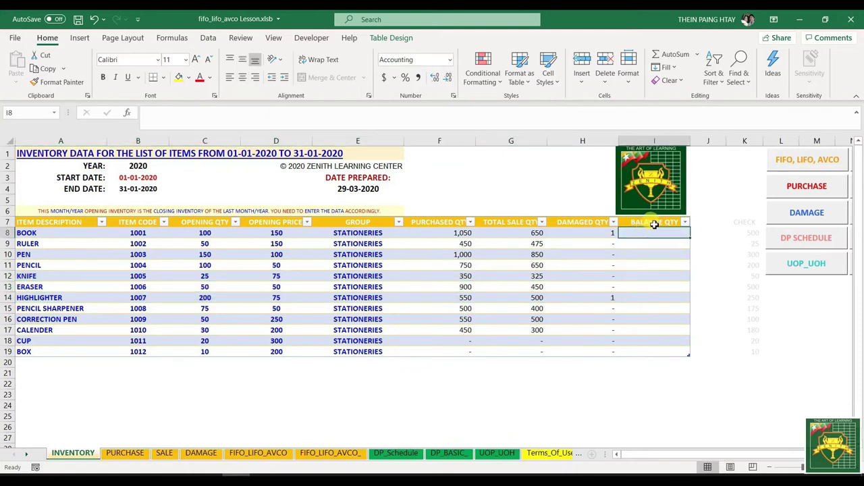
type("=")
left_click(209, 232)
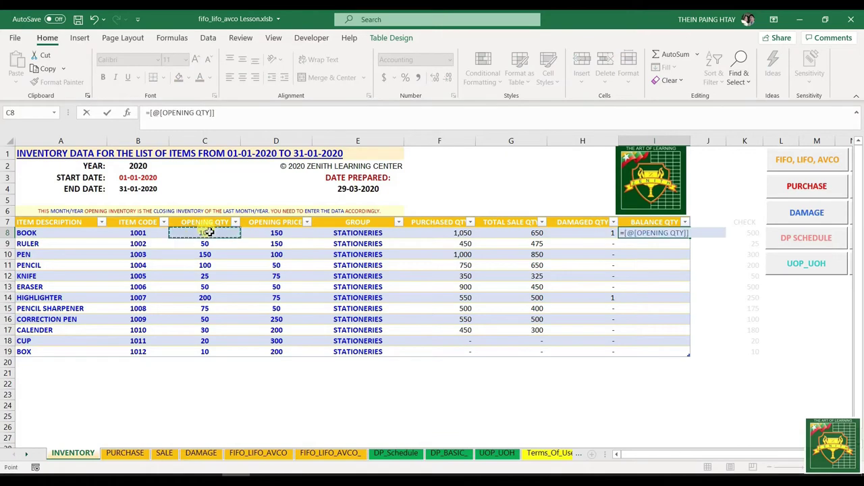
type("+")
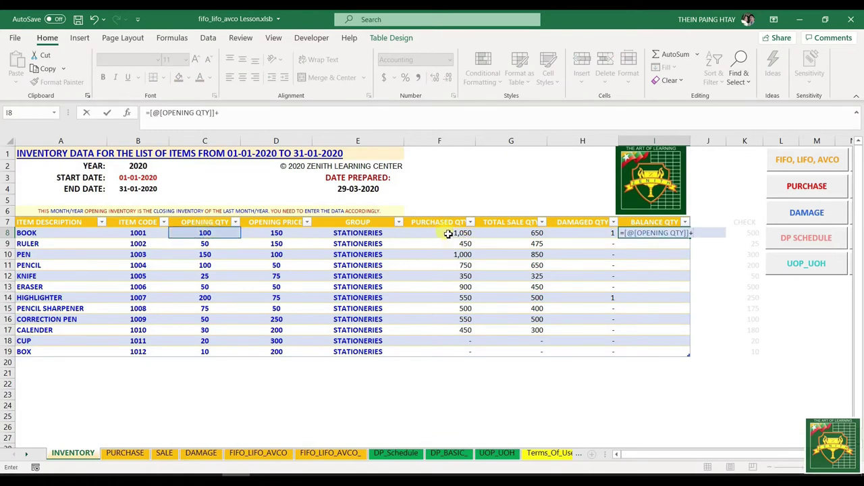
left_click(446, 233)
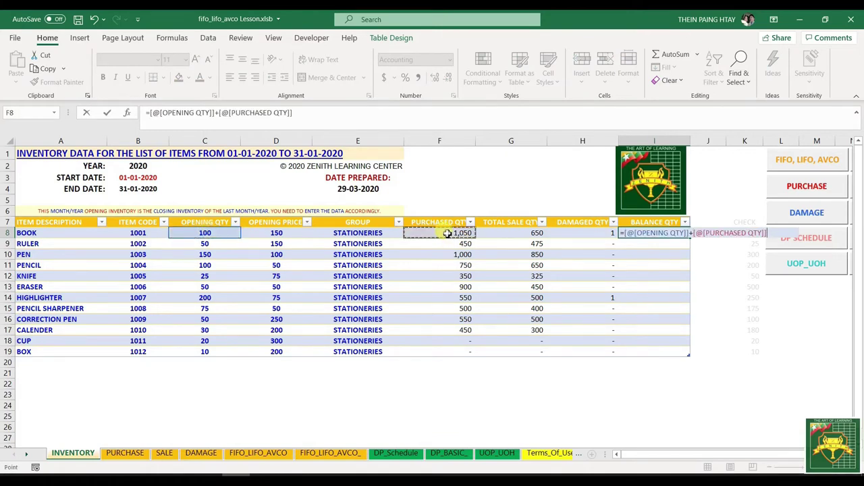
type("-")
left_click(517, 232)
type("-")
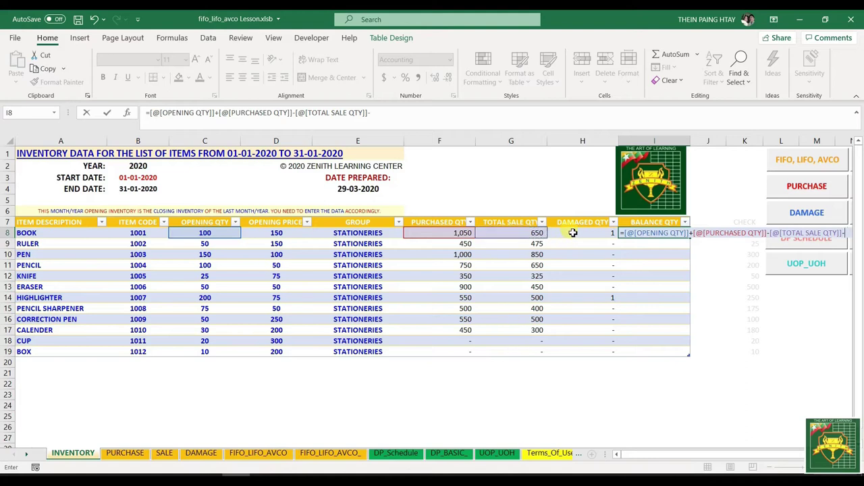
left_click(572, 232)
key("Return")
left_click_drag(663, 232, 684, 359)
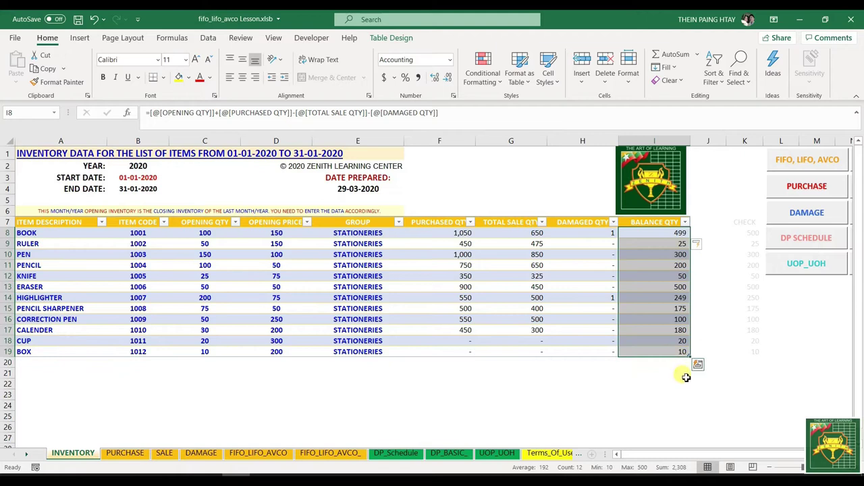
left_click(683, 382)
left_click(746, 231)
left_click_drag(746, 230, 746, 349)
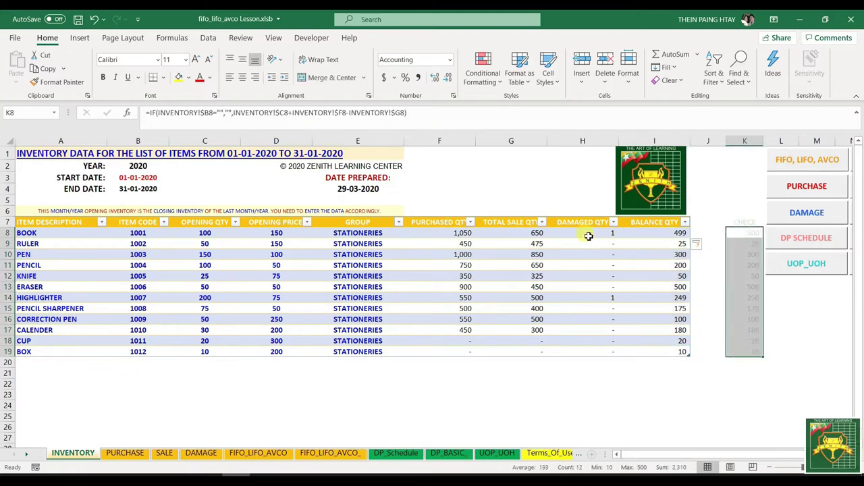
left_click_drag(589, 234, 609, 349)
left_click_drag(743, 231, 750, 351)
left_click(286, 113)
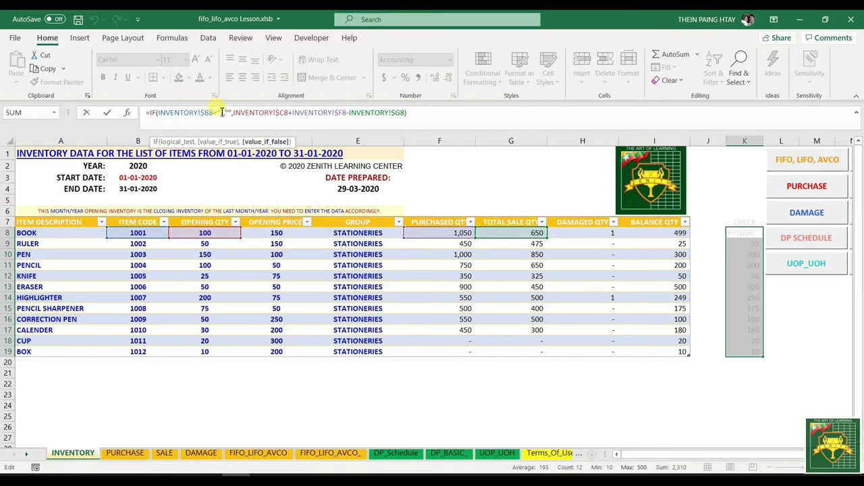
left_click_drag(233, 112, 166, 119)
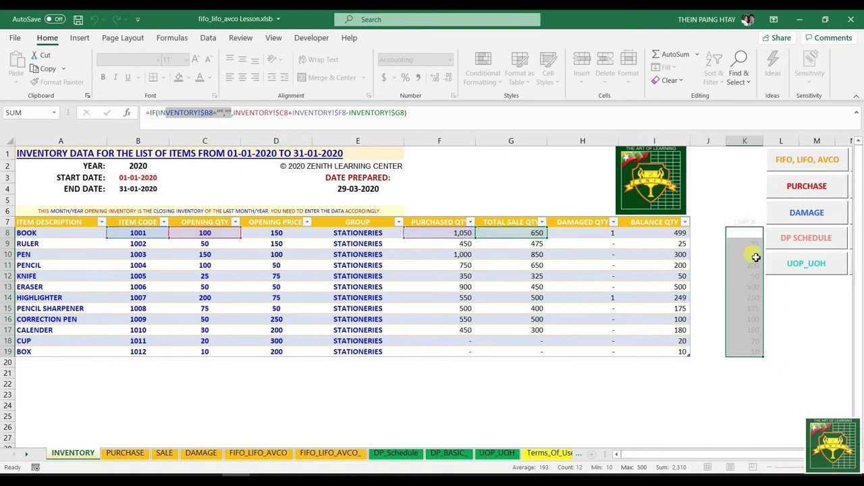
key("Escape")
left_click(731, 388)
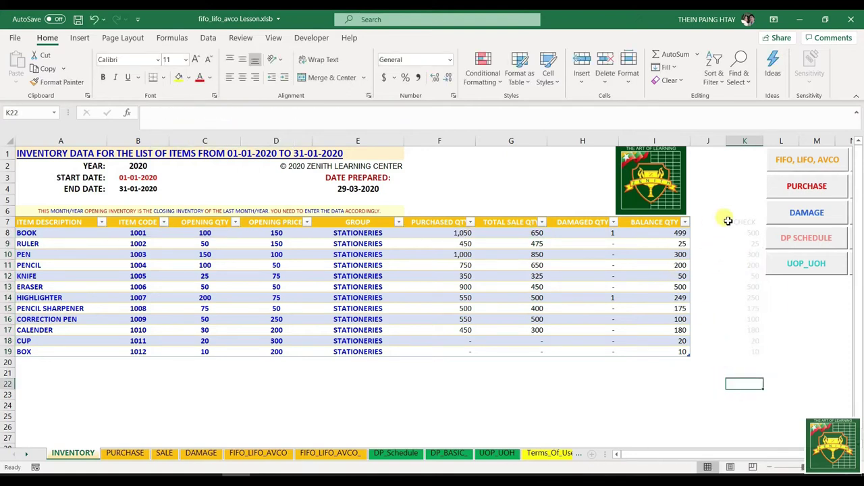
left_click(746, 232)
left_click_drag(607, 233, 666, 241)
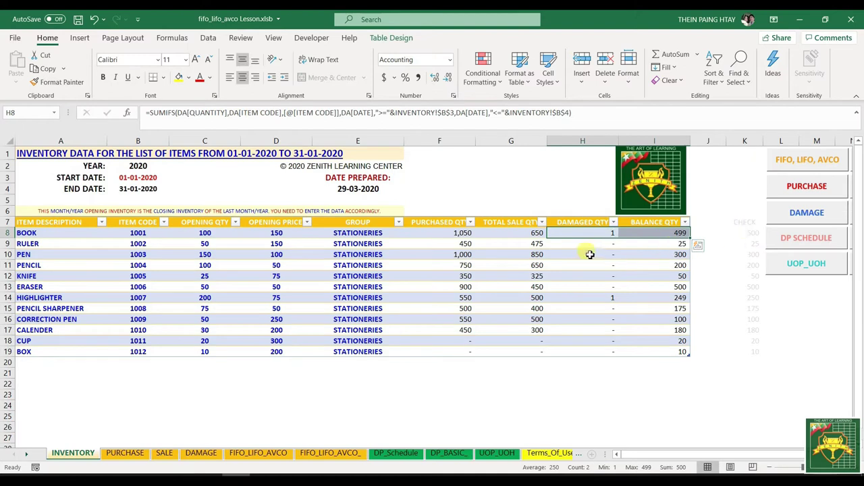
left_click_drag(679, 298, 604, 298)
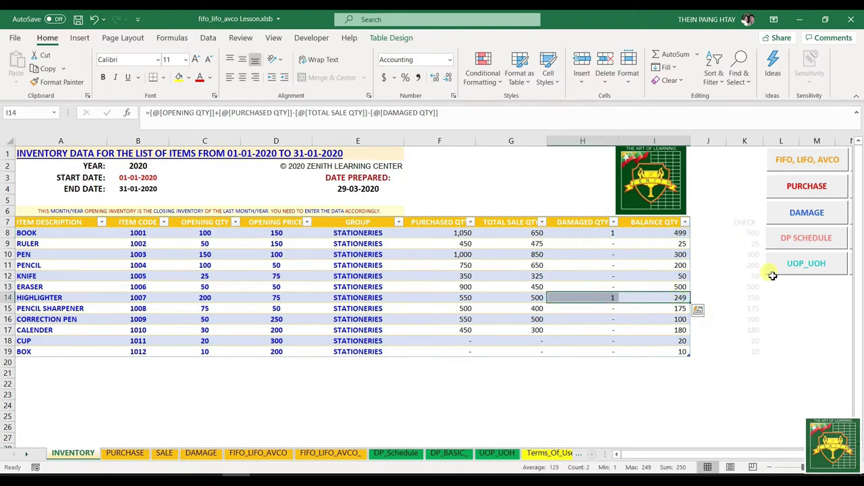
left_click_drag(747, 235, 756, 349)
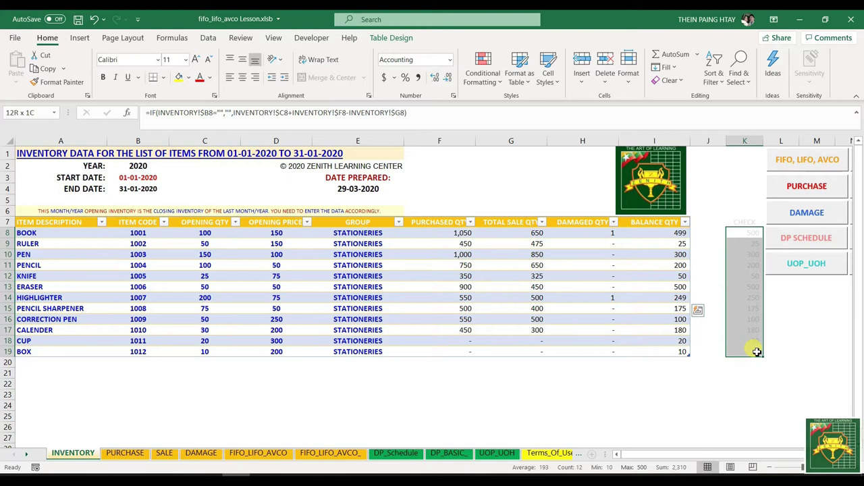
left_click(669, 386)
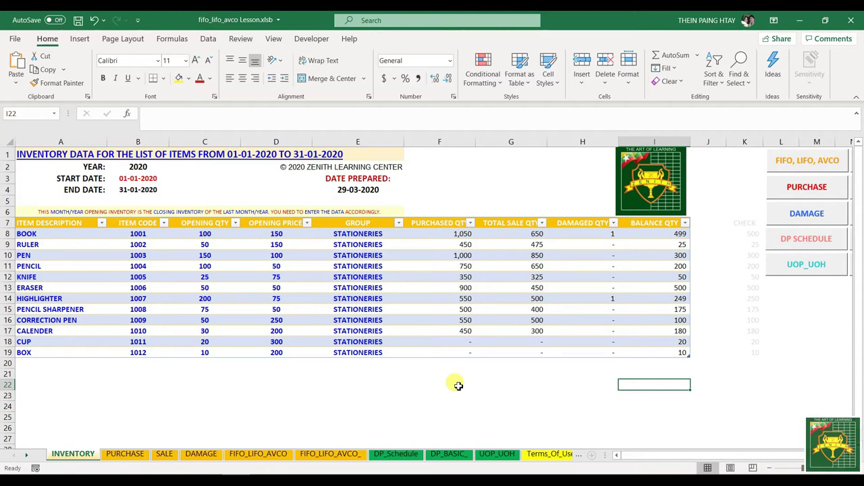
- Change F8's purchased quantity function from SUMIFS to SUMPRODUCT
left_click(436, 239)
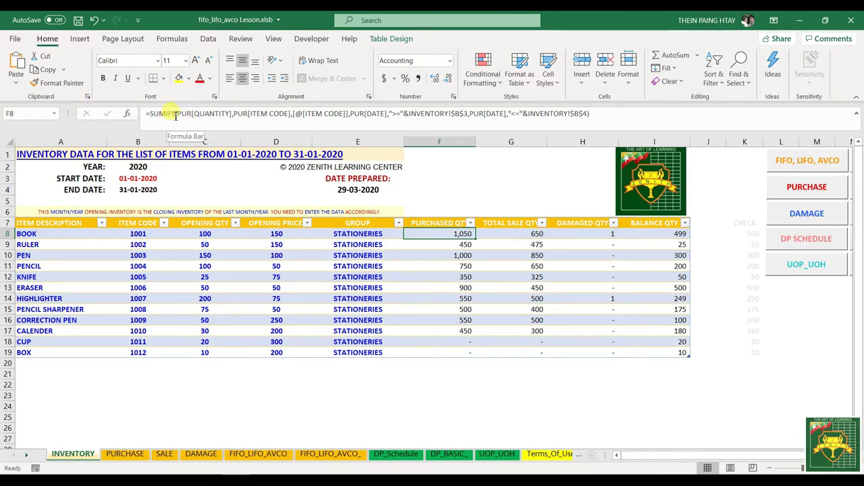
left_click_drag(175, 115, 153, 116)
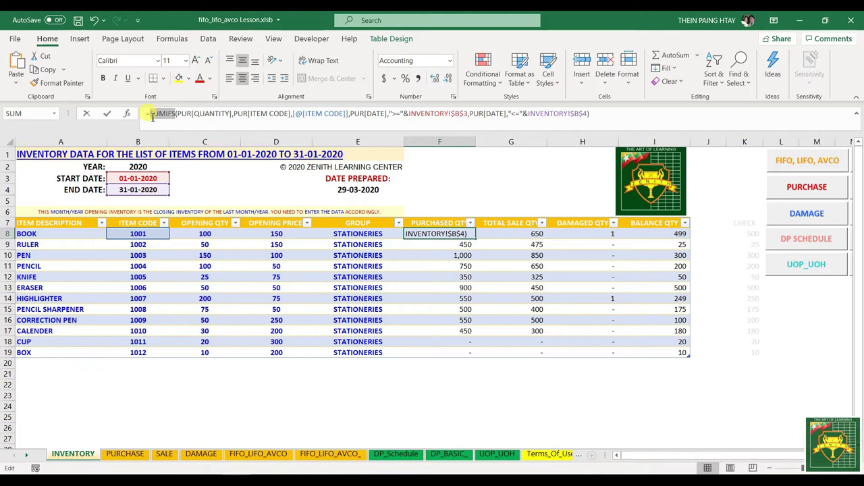
type("sump")
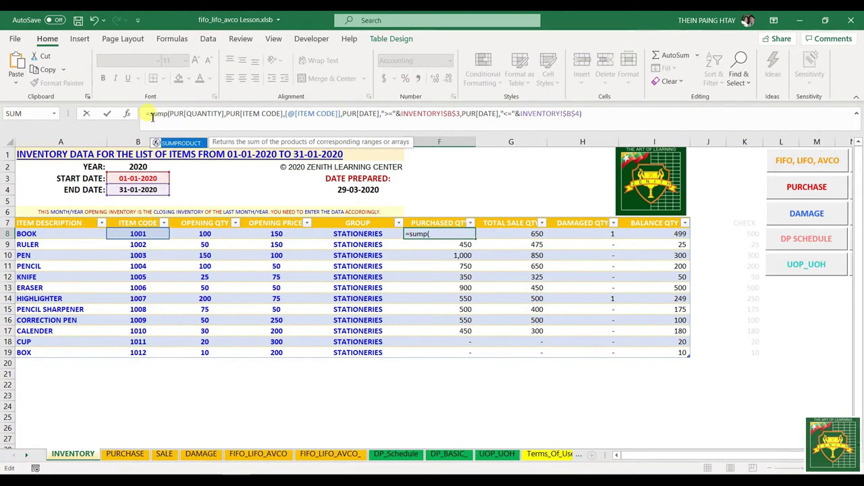
key("Tab")
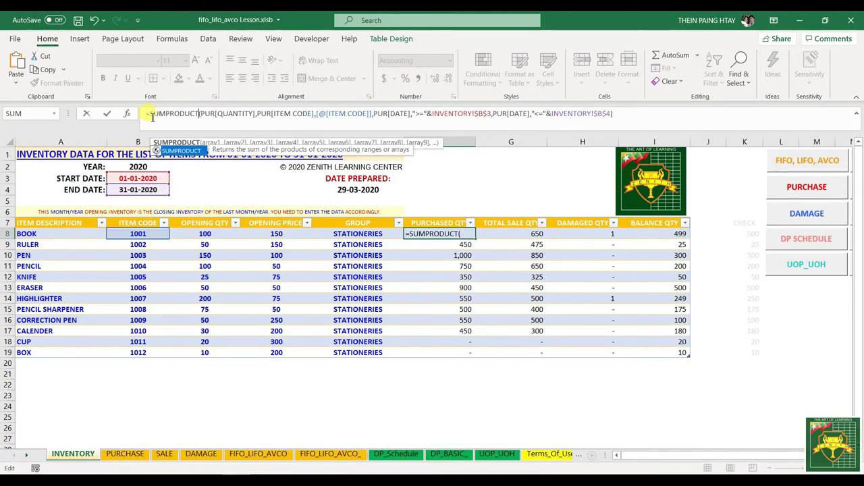
- Turn the item-code criterion into PUR[ITEM CODE]=[@[ITEM CODE]] and the start date into a >= comparison
left_click(258, 114)
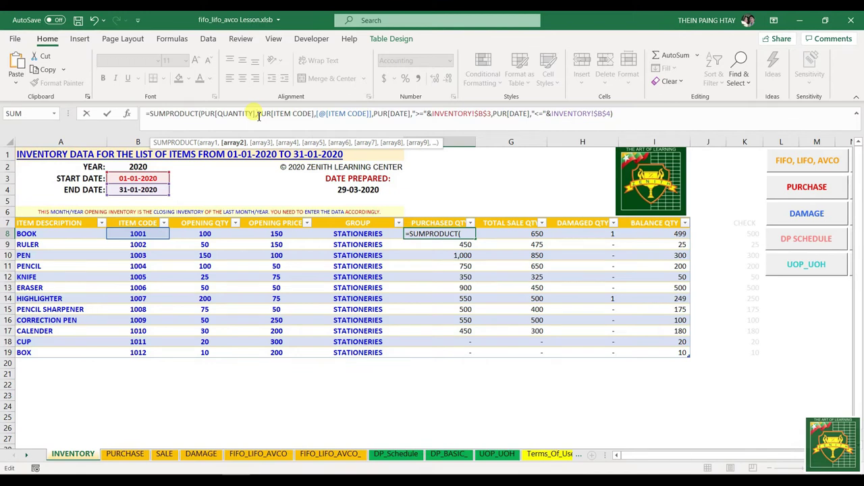
left_click(317, 115)
key("BackSpace")
type("=")
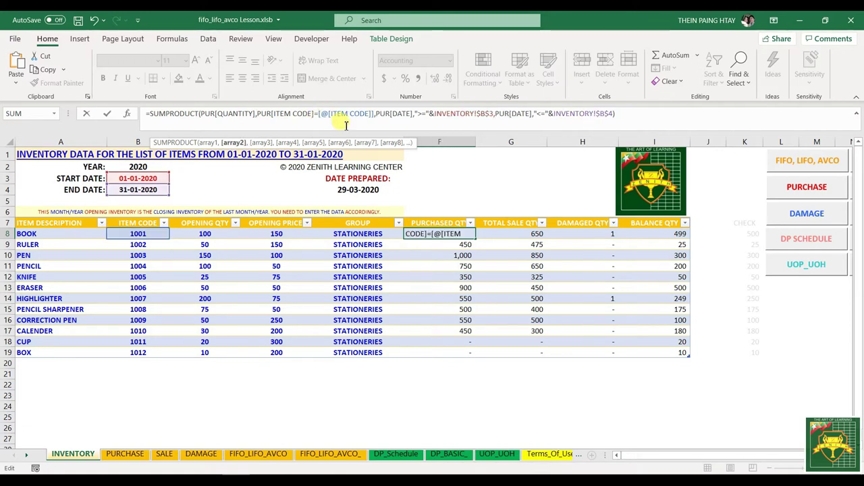
left_click(418, 114)
key("BackSpace")
key("Delete")
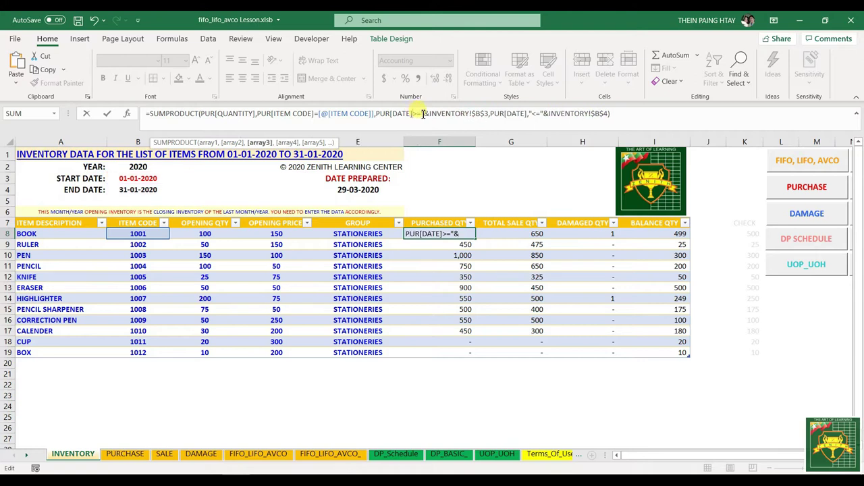
key("BackSpace")
key("BackSpace")
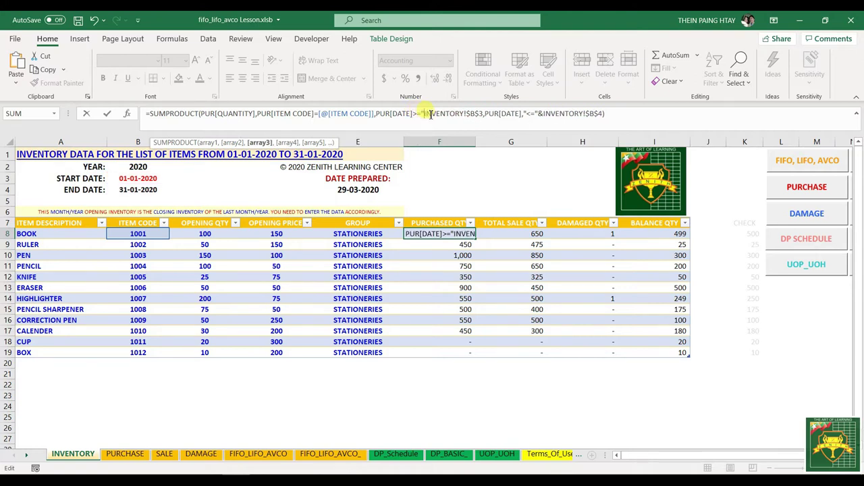
- Turn the end-date criterion into a <= comparison; PURCHASED QTY now shows dashes
left_click(524, 114)
key("Delete")
key("BackSpace")
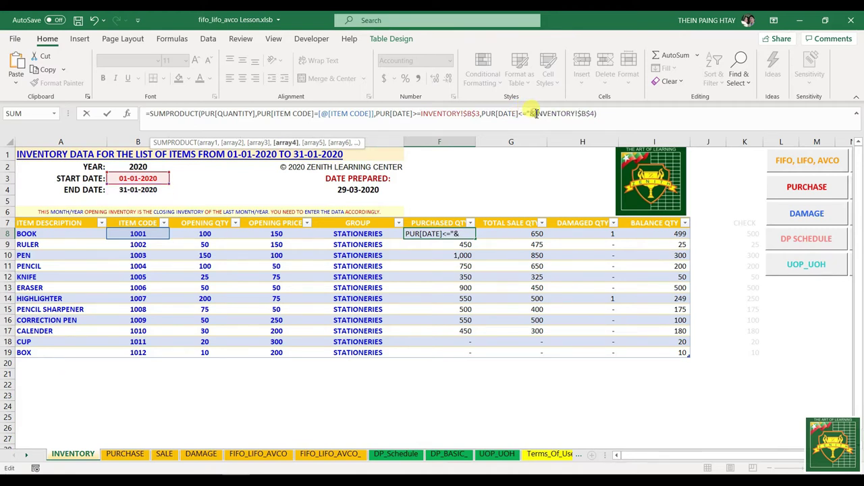
key("BackSpace")
key("BackSpace")
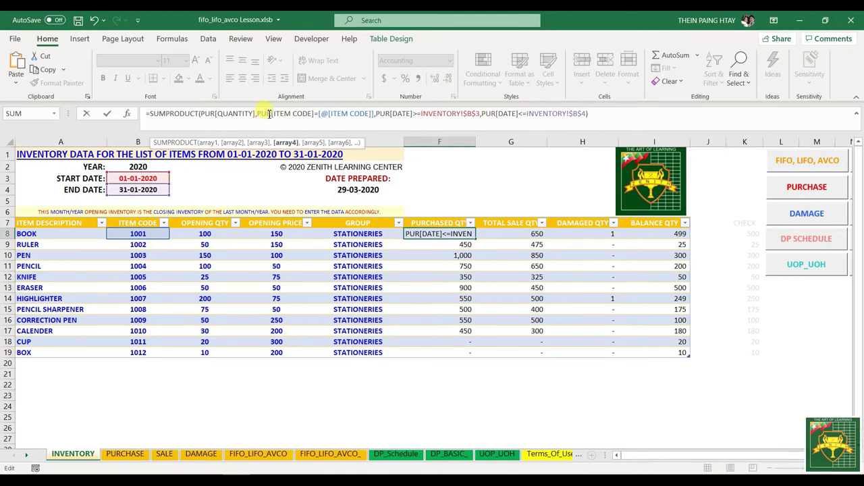
key("Return")
left_click(441, 232)
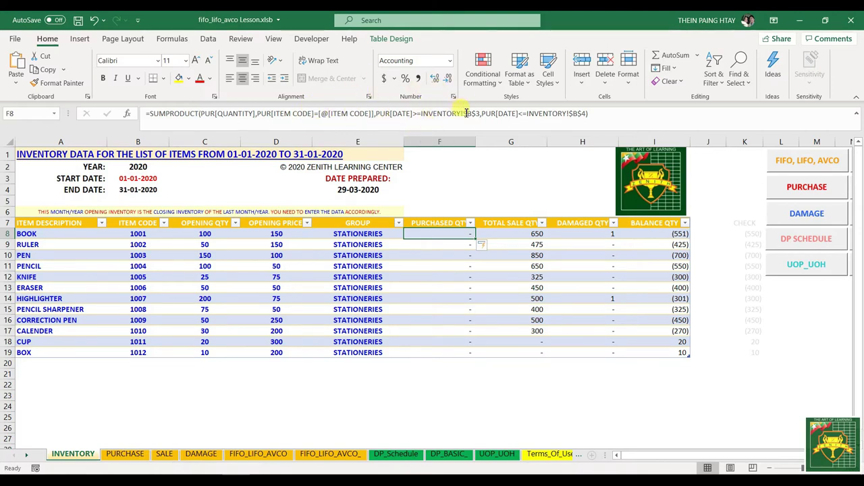
- Wrap the item-code comparison in --() and begin the start-date comparison with --(
left_click_drag(256, 114, 379, 121)
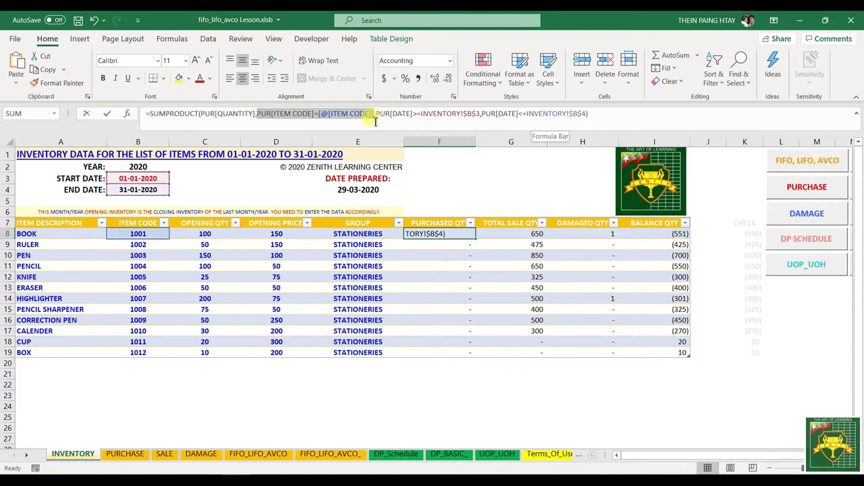
left_click(259, 114)
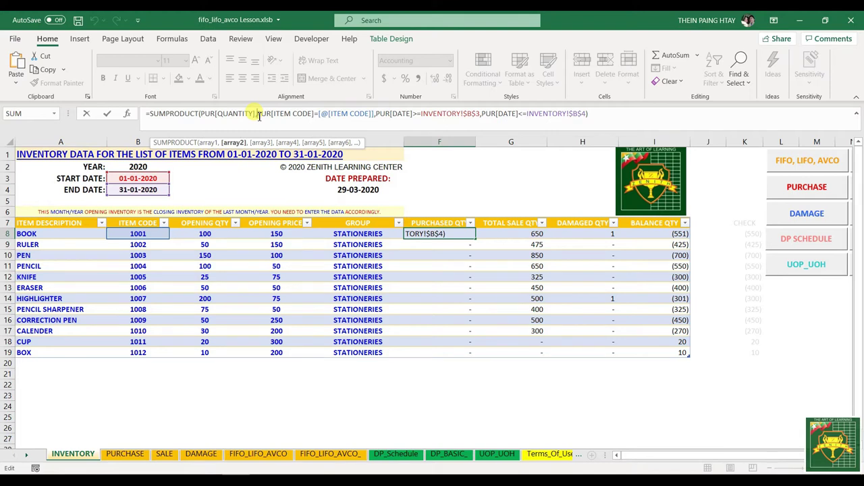
type("(")
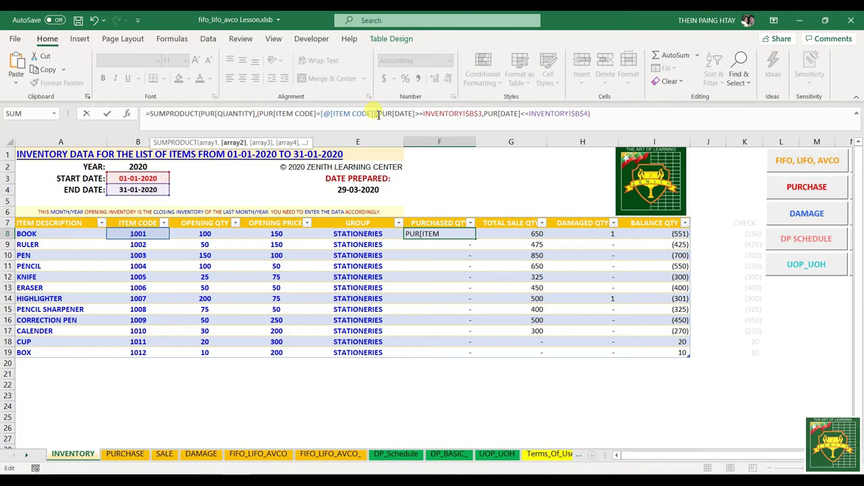
type(")")
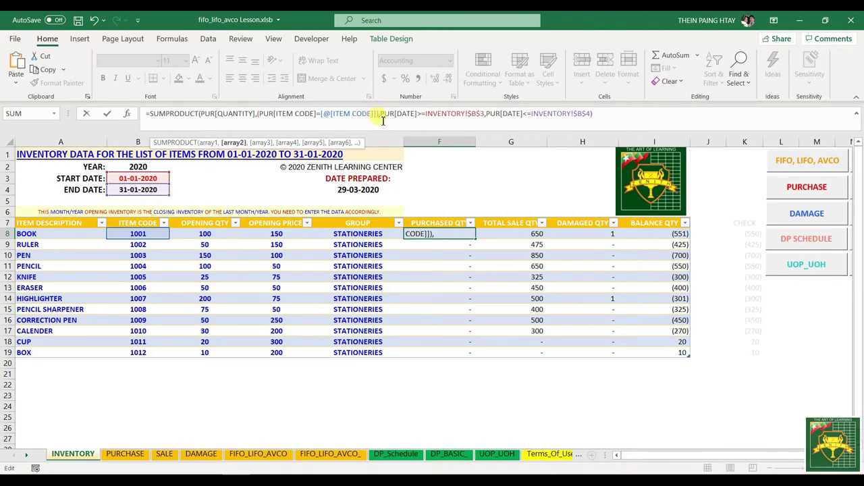
left_click(257, 114)
type("--(")
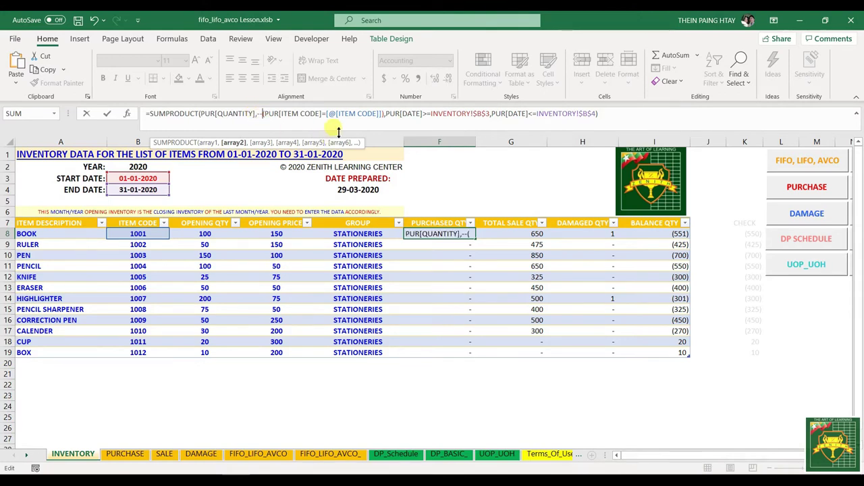
left_click(387, 115)
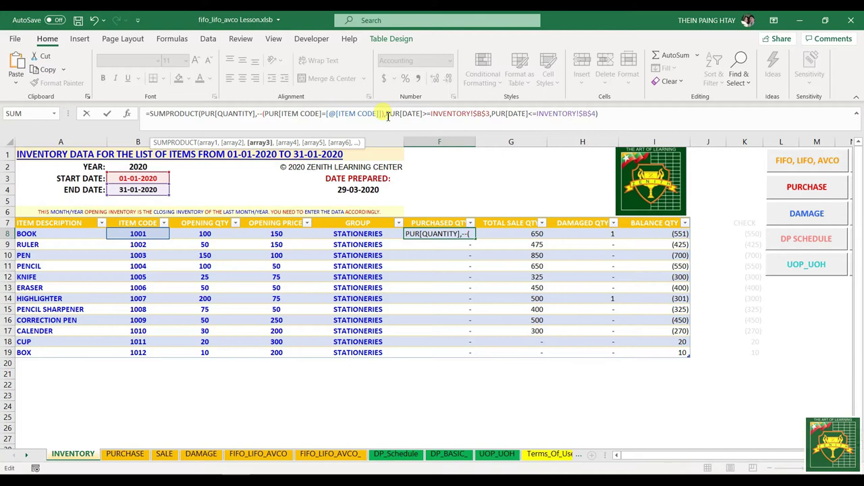
type("-")
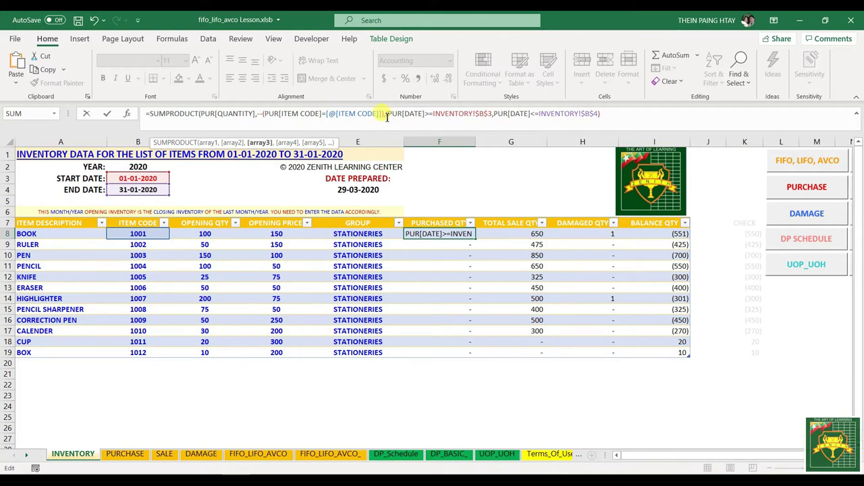
type("-(")
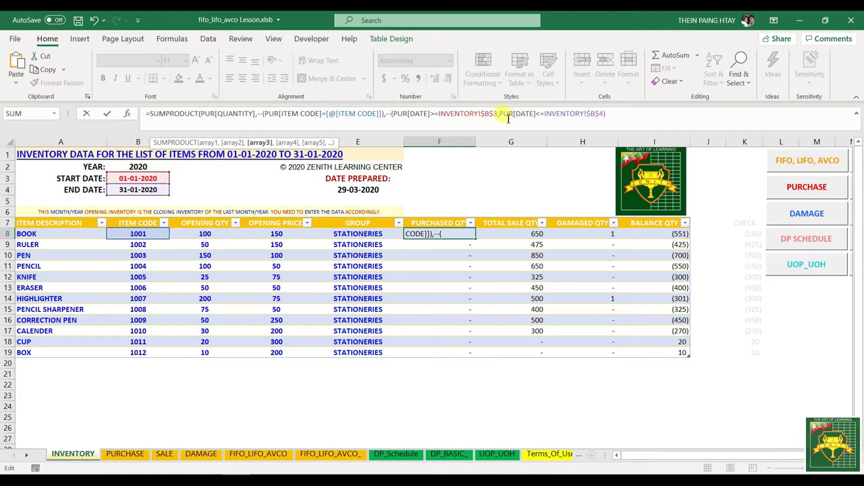
- Close the start-date test and add --(PUR[DATE]<=INVENTORY!$B$4), restoring BOOK 1,050
left_click(498, 114)
type(")-")
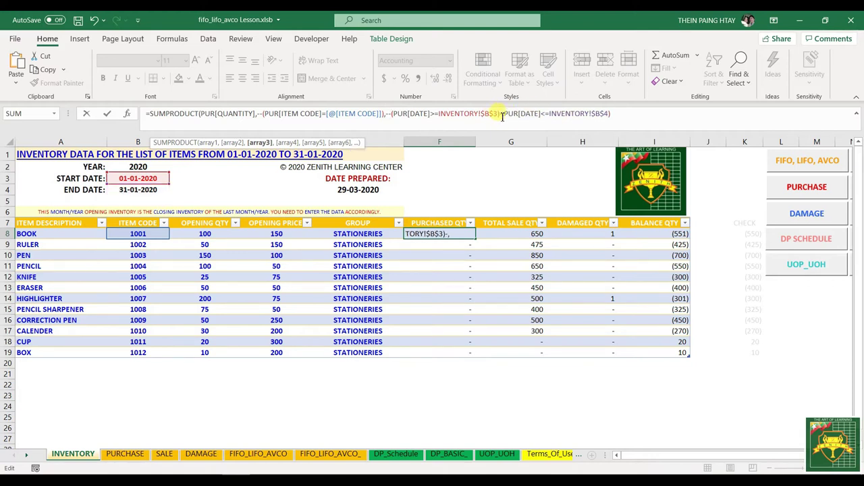
key("BackSpace")
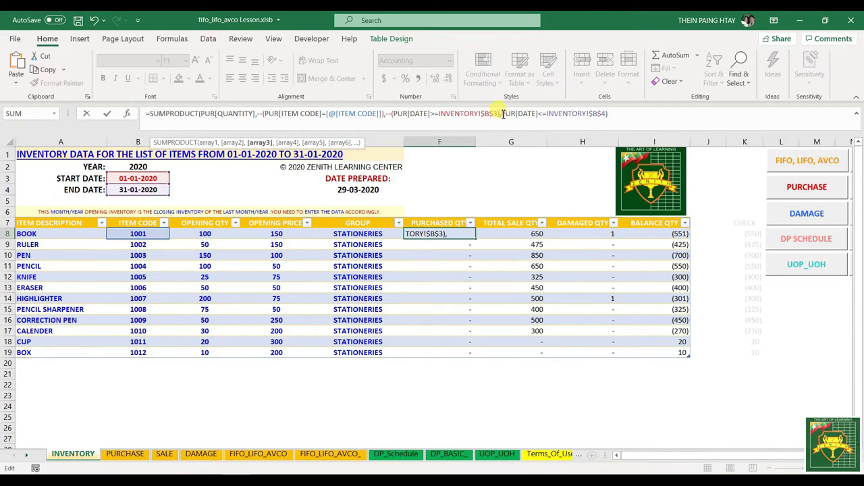
left_click(501, 114)
type("--")
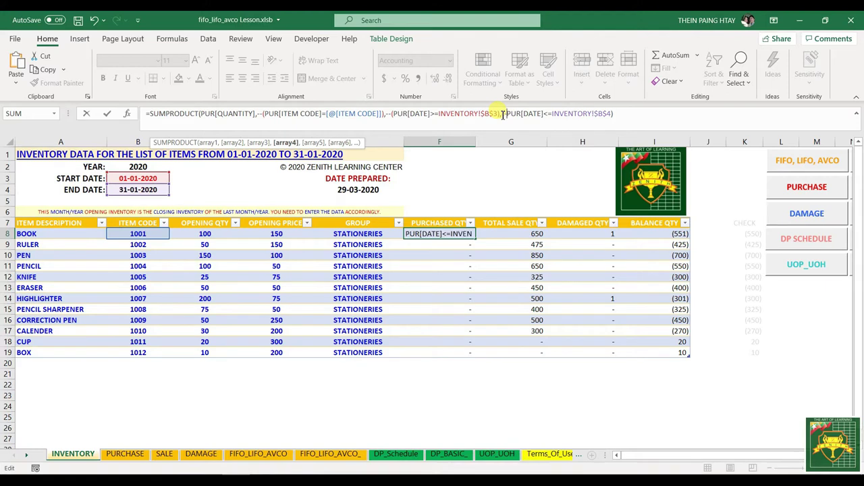
type("(")
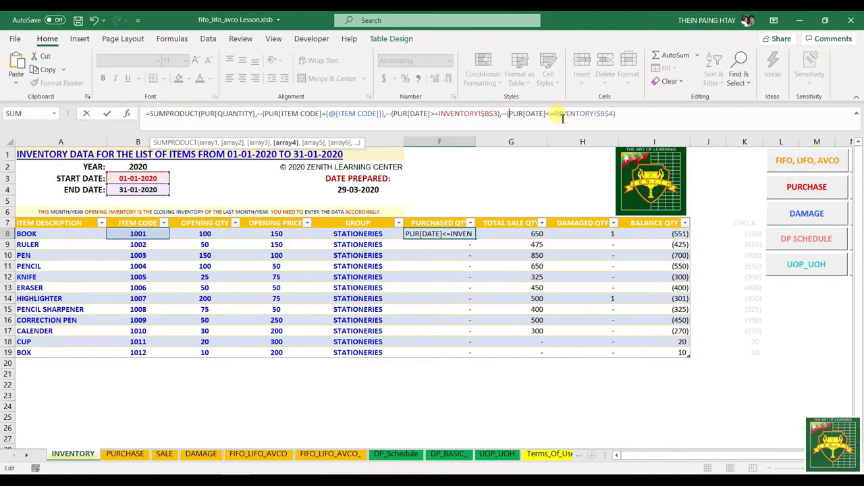
left_click(614, 113)
type(")")
key("Return")
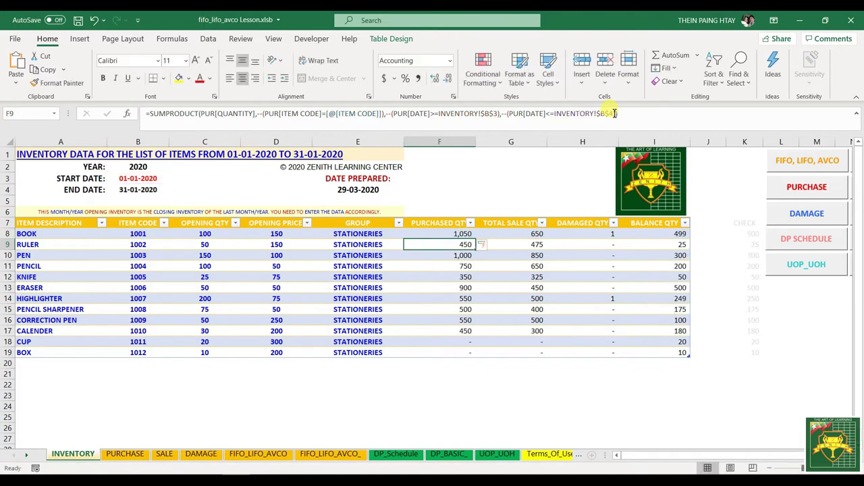
- Replace the double negatives and commas between F8's conditions with * multiplication
left_click_drag(449, 233, 461, 352)
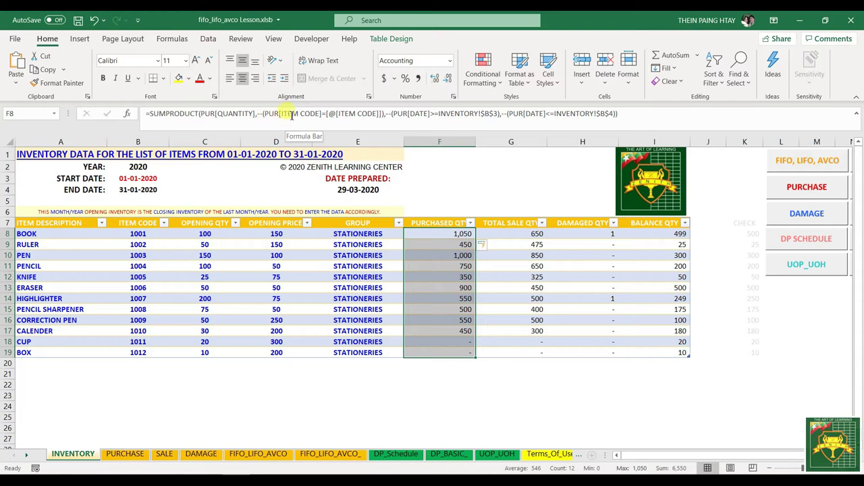
left_click(263, 115)
left_click_drag(263, 115, 254, 114)
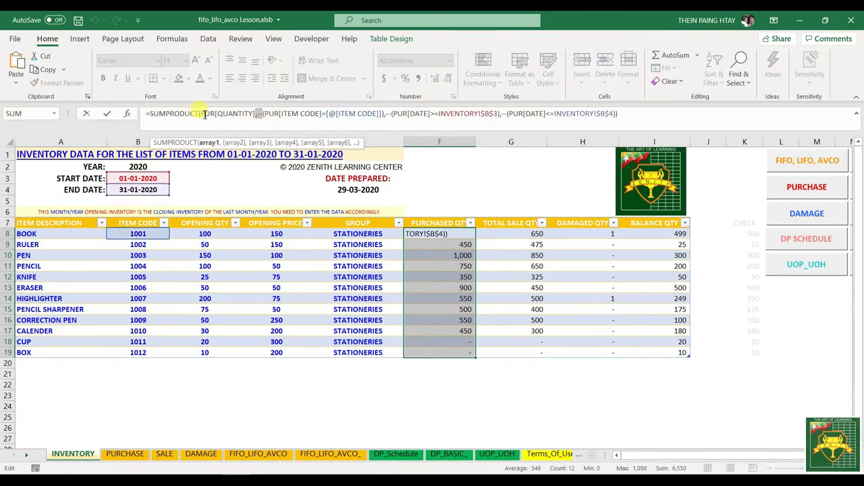
left_click(264, 113)
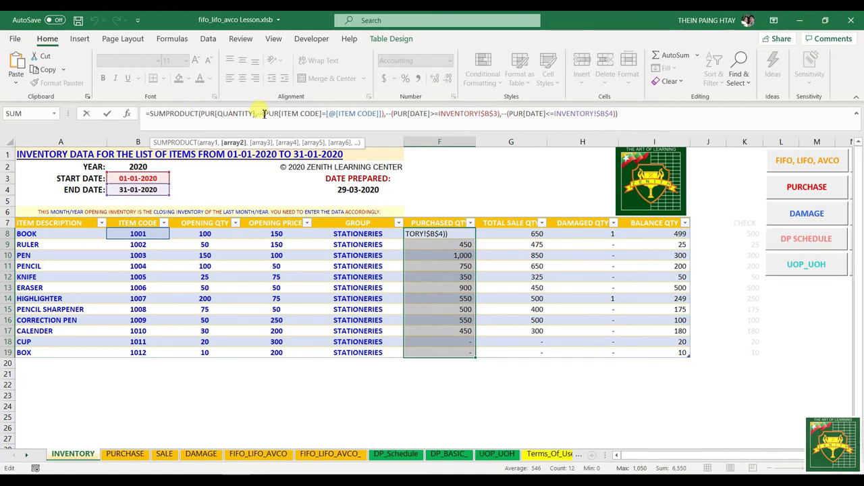
key("Delete")
key("Delete")
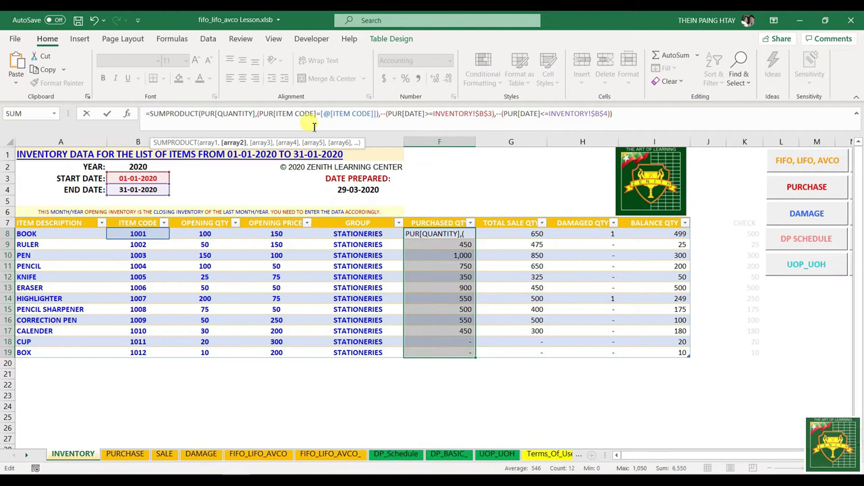
left_click(386, 114)
key("Delete")
key("Delete")
key("BackSpace")
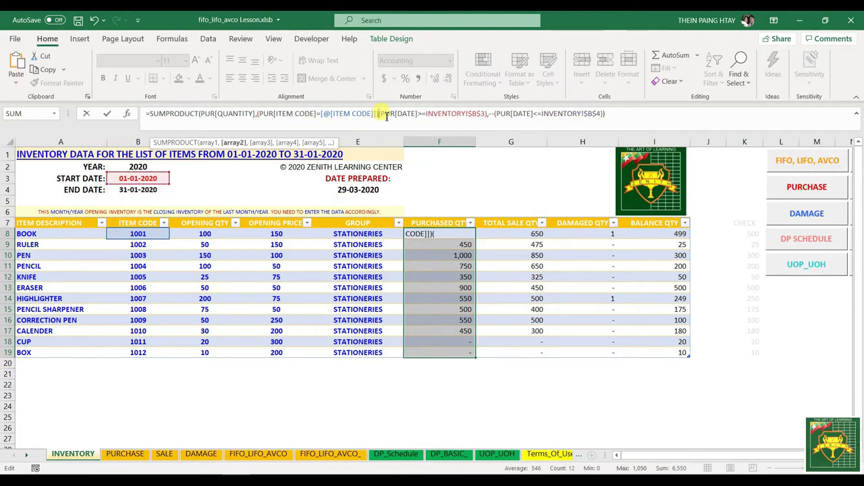
type("*")
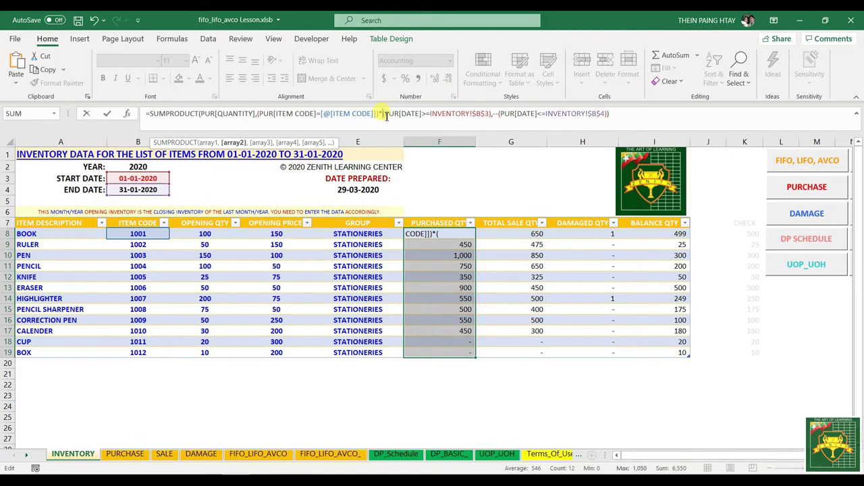
left_click(500, 113)
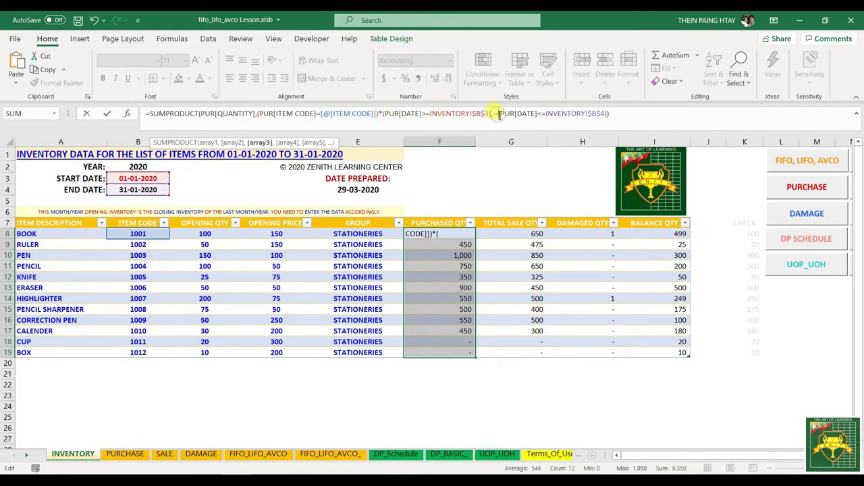
key("BackSpace")
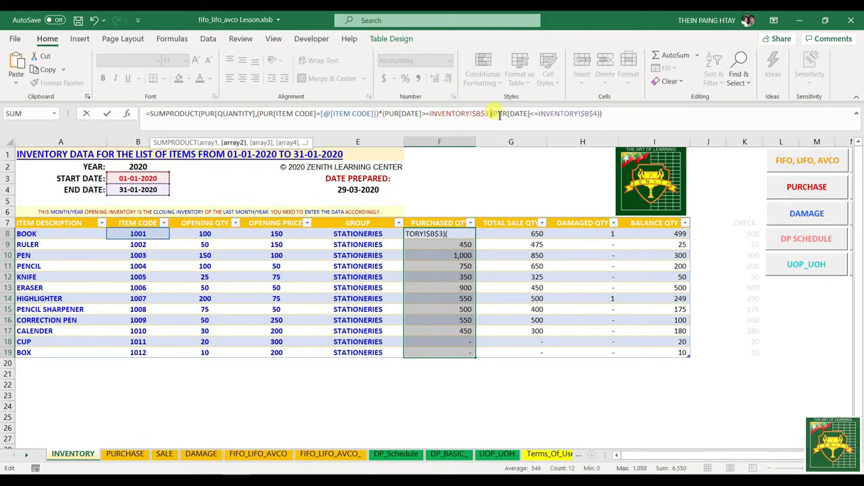
type("*")
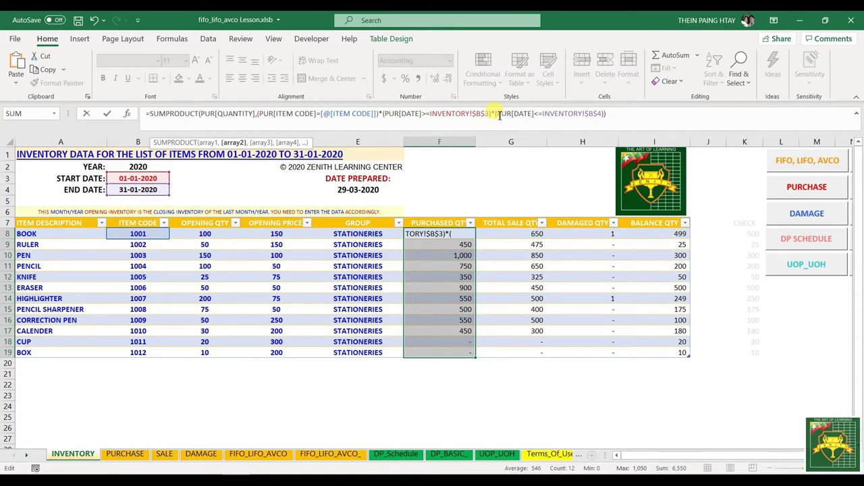
key("Return")
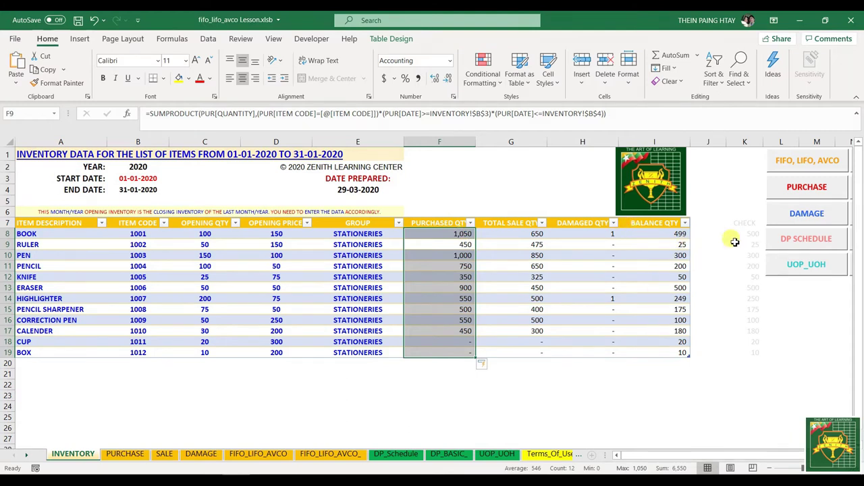
- Check the check column and BOOK's balance, damaged and purchased quantities
left_click_drag(755, 233, 749, 351)
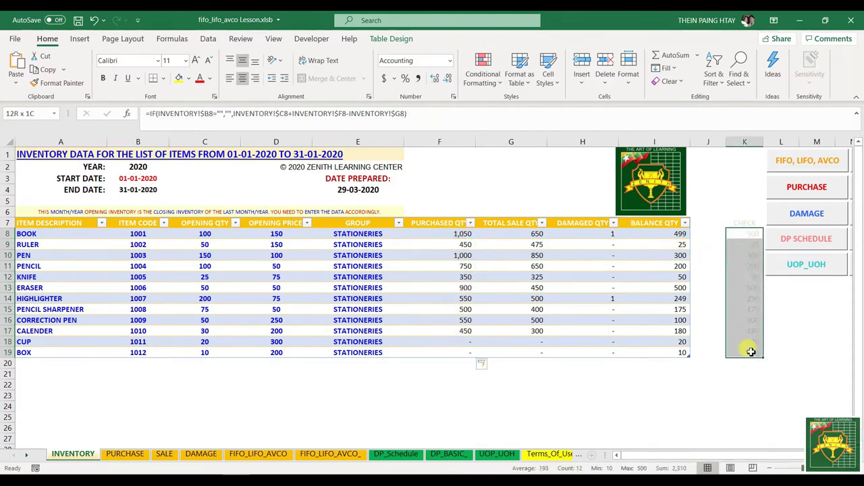
left_click(673, 231)
left_click_drag(673, 232, 611, 233)
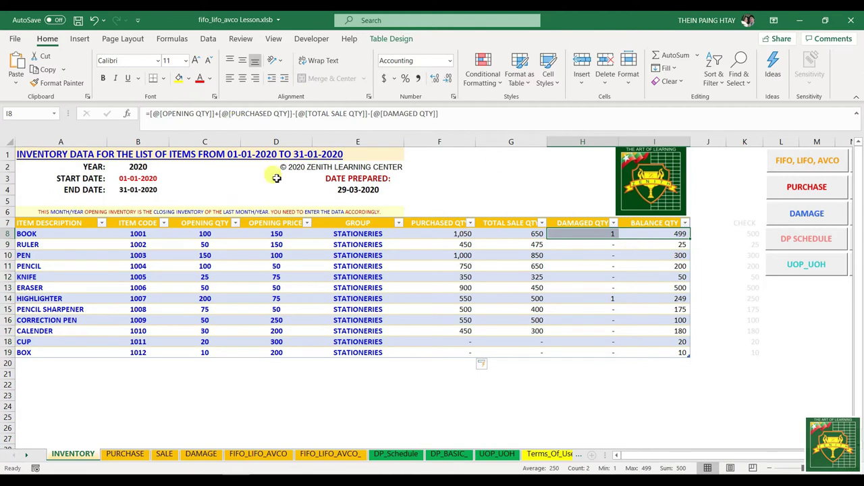
left_click(421, 232)
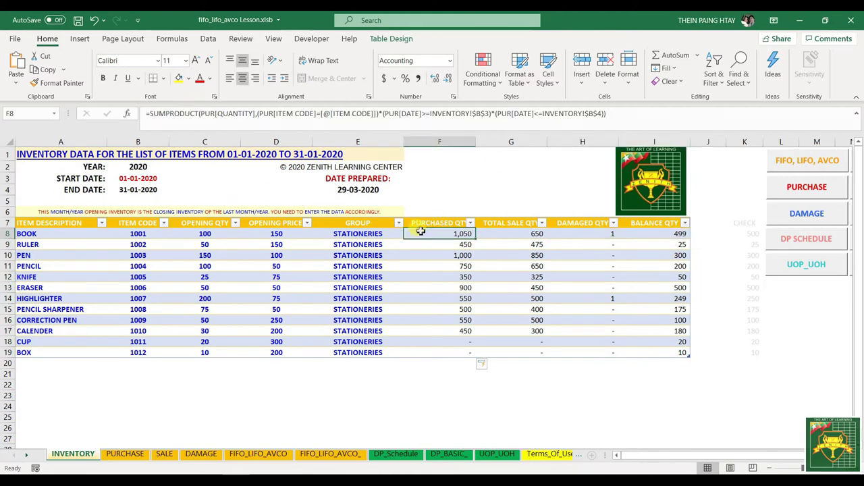
- Paste F8's SUMPRODUCT formula over G8's SUMIFS Total Sale Qty formula
left_click(620, 114)
left_click_drag(620, 114, 64, 109)
key("ctrl+c")
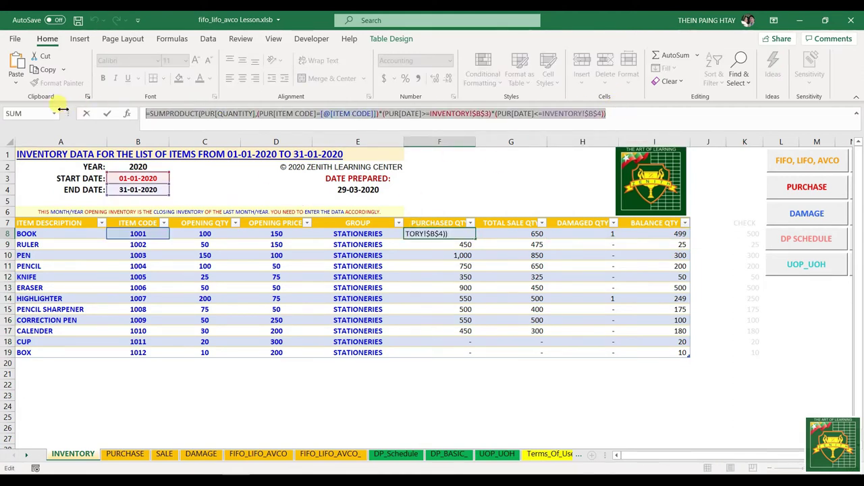
key("Escape")
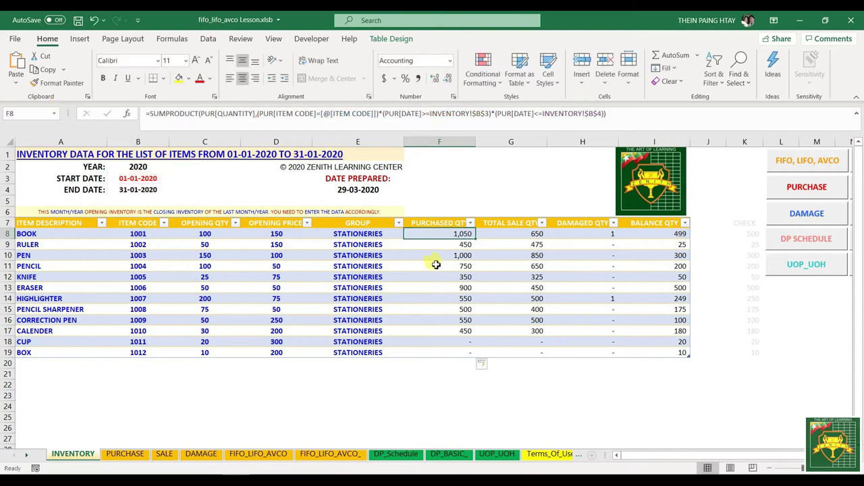
left_click(499, 233)
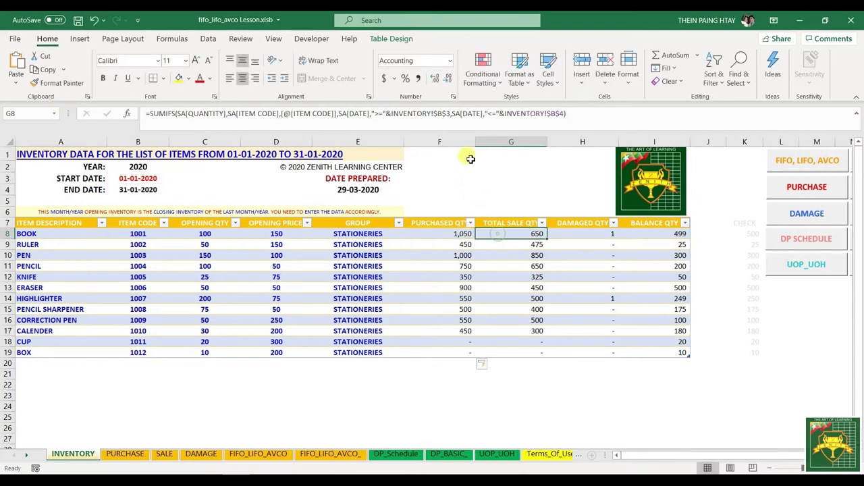
left_click(585, 119)
key("ctrl+a")
key("ctrl+v")
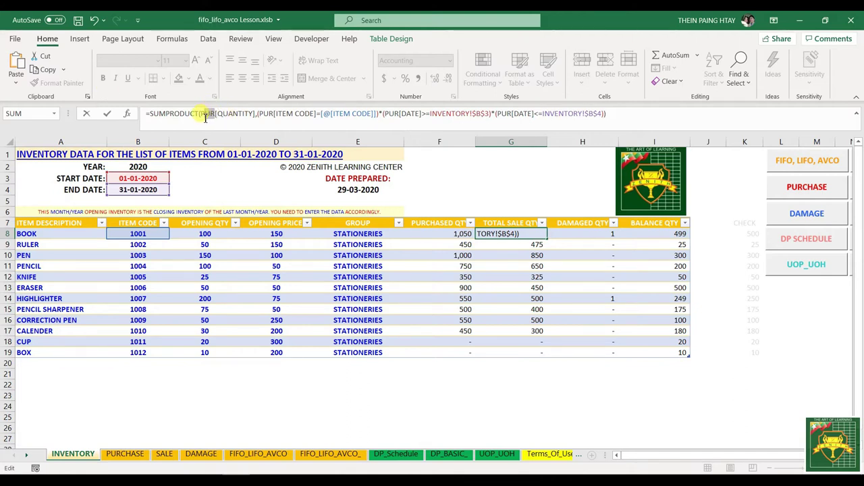
- Change all four PUR table references to SA, giving BOOK a total sale quantity of 650
type("sa")
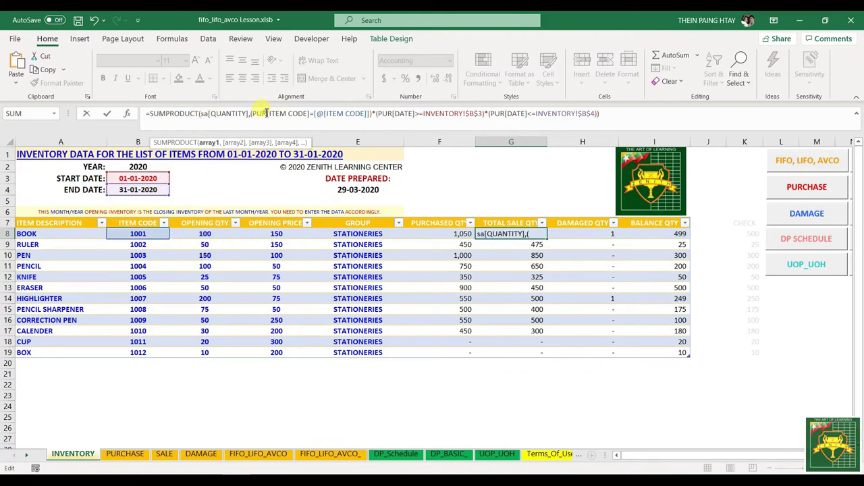
double_click(256, 114)
type("sa")
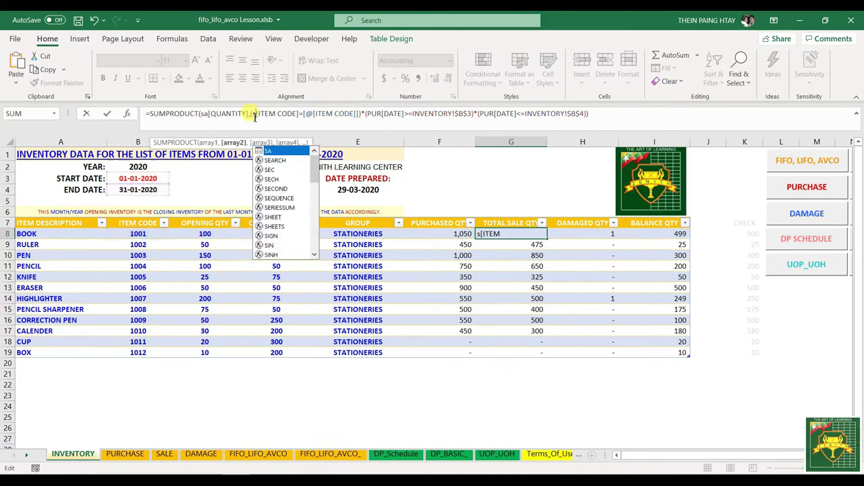
left_click_drag(386, 113, 376, 115)
type("sa")
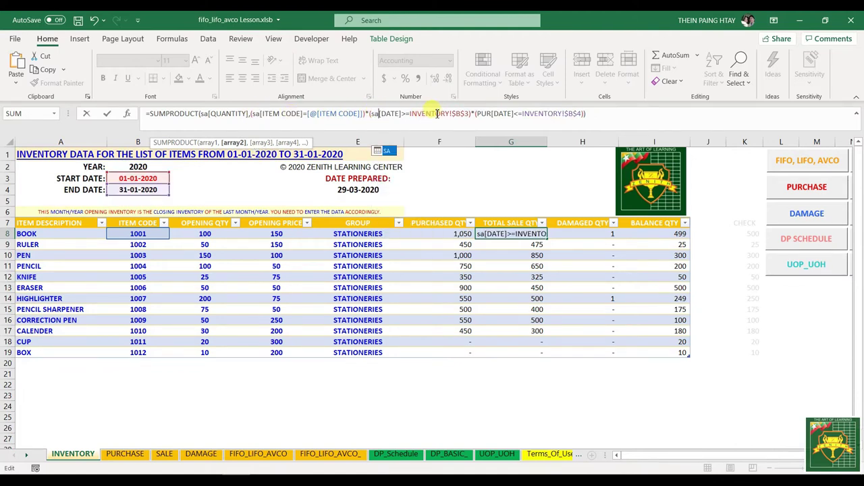
left_click_drag(491, 113, 480, 116)
type("sa")
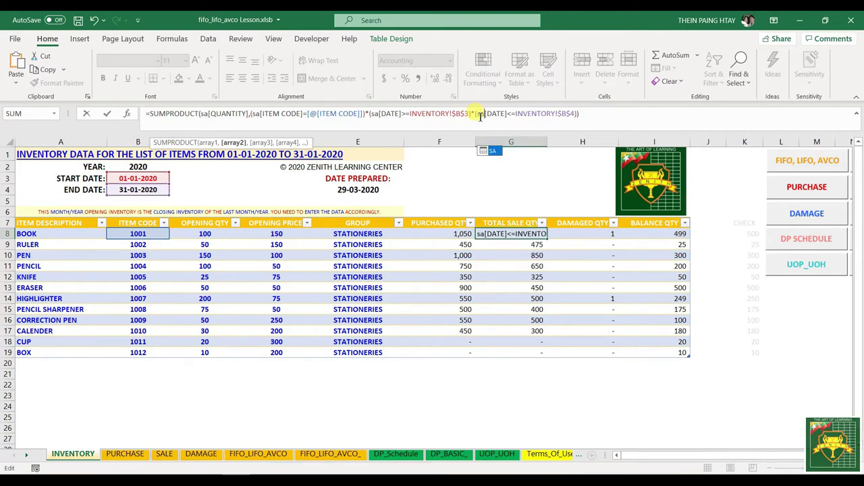
key("Return")
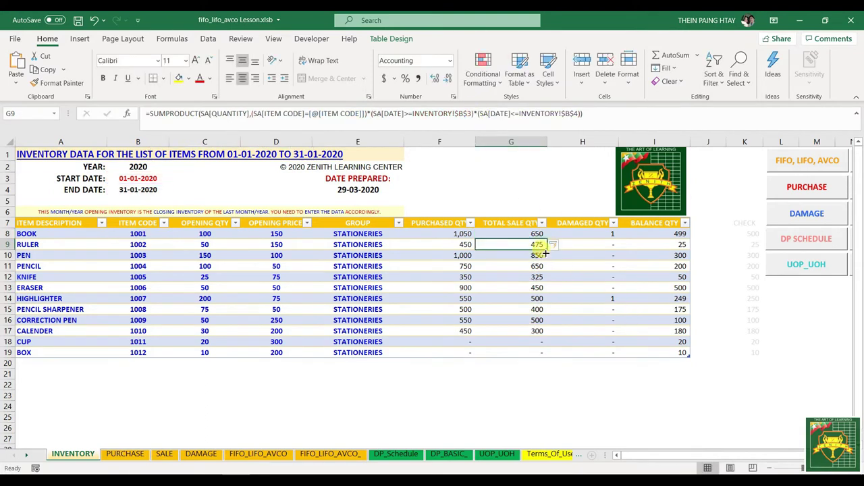
left_click(533, 233)
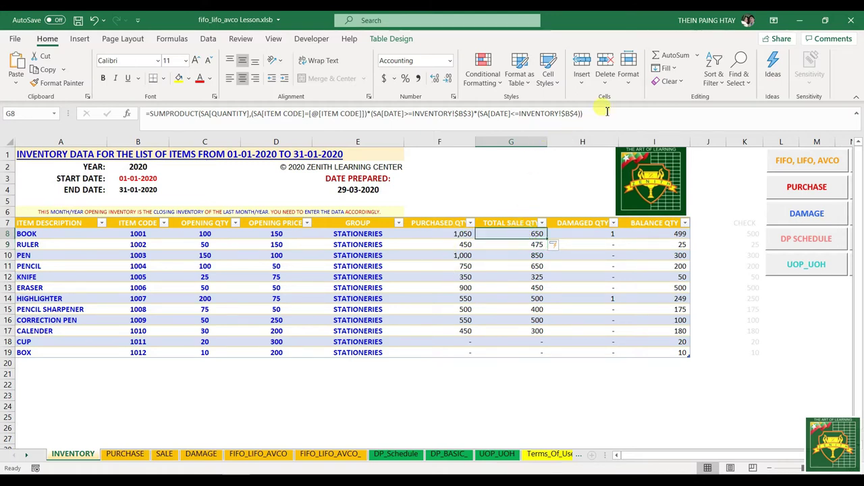
- Paste the SUMPRODUCT formula over H8's SUMIFS Damaged Qty formula
left_click_drag(603, 112, 514, 113)
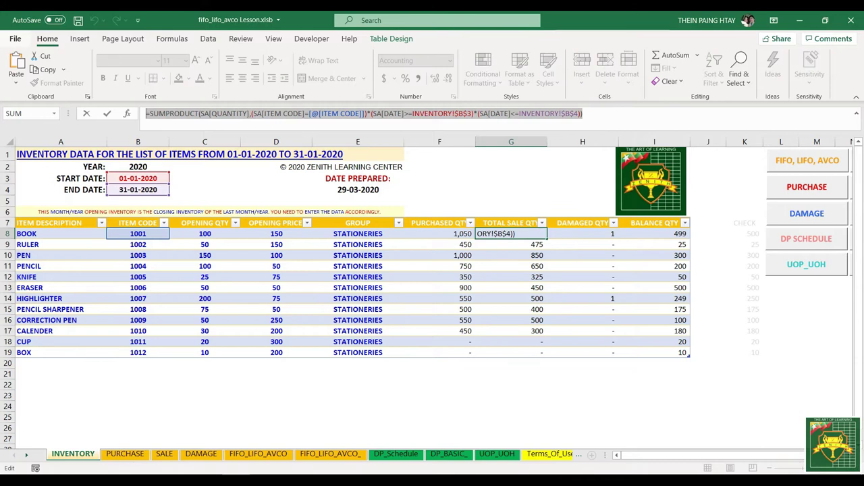
key("Escape")
left_click(560, 234)
left_click_drag(591, 114, 32, 121)
type("=SUMPRODUCT((SA[QUANTITY],(SA[ITEM CODE]=[@[ITEM CODE]])*(SA[DATE]>=INVENTORY!$B$3)*(SA[DATE]<=INVENTORY!$B$4))")
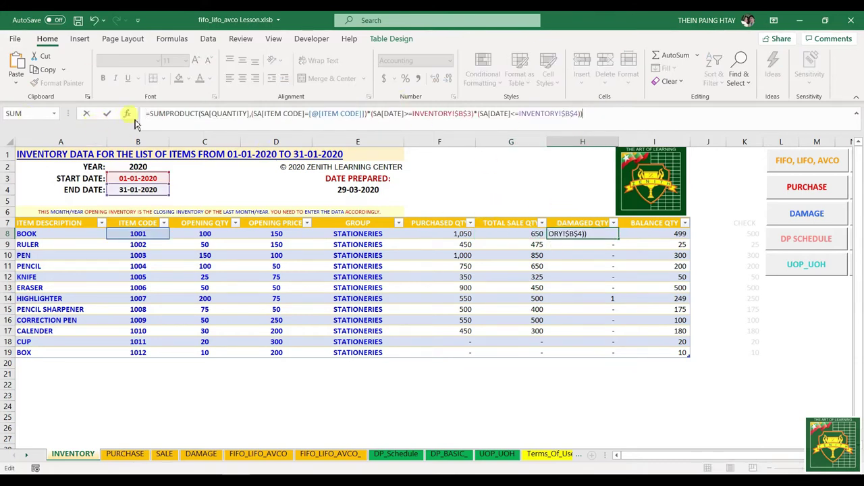
- Change each SA table reference to DA, giving BOOK and HIGHLIGHTER 1 damaged each
left_click(205, 115)
key("Delete")
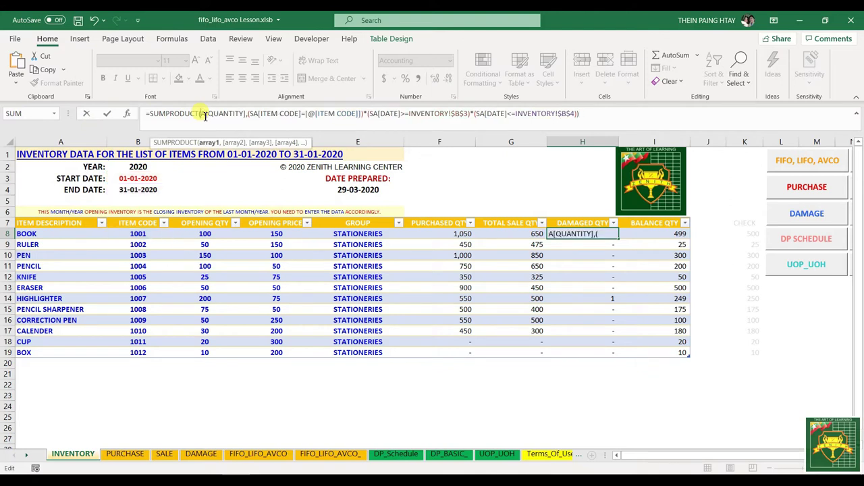
type("d")
left_click(257, 115)
key("Delete")
type("d")
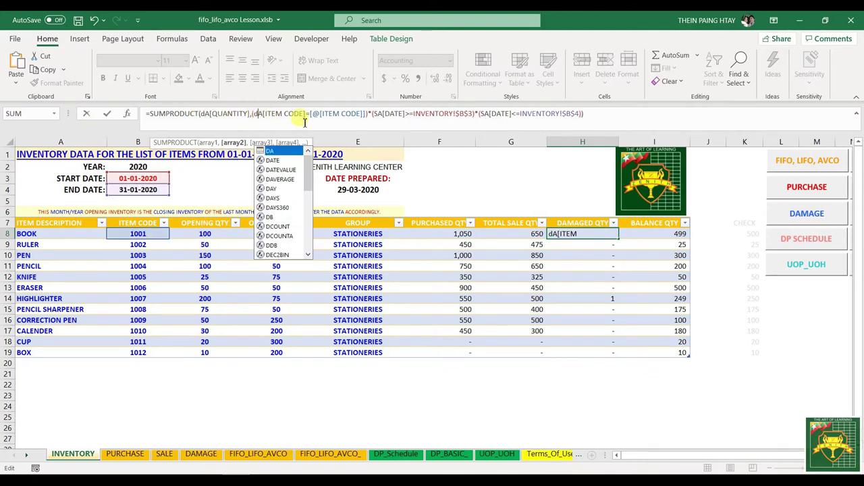
left_click(378, 114)
key("Delete")
type("d")
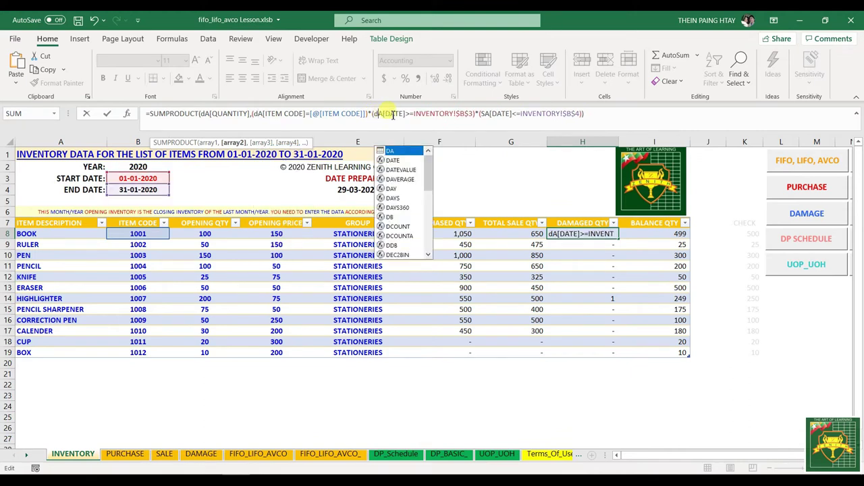
left_click(487, 115)
key("Delete")
type("d")
key("Return")
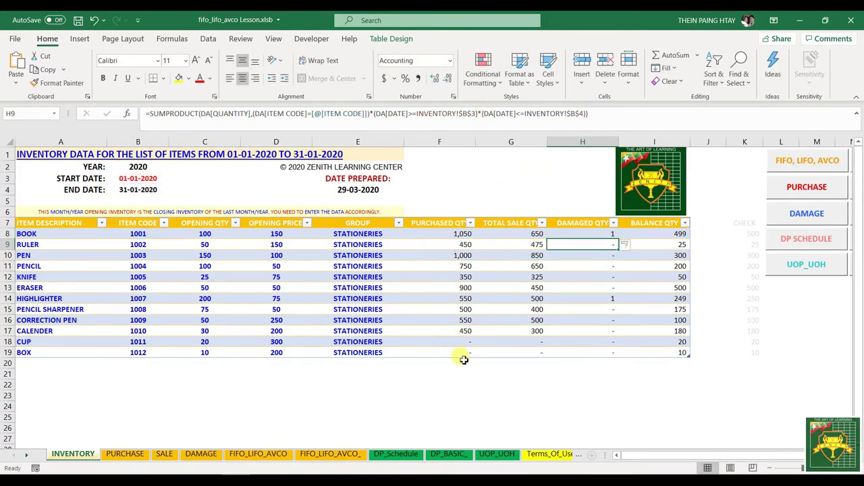
left_click_drag(439, 234, 624, 354)
- Go to the SALE sheet and clear its ITEM CODE filter to list every sale
left_click(415, 385)
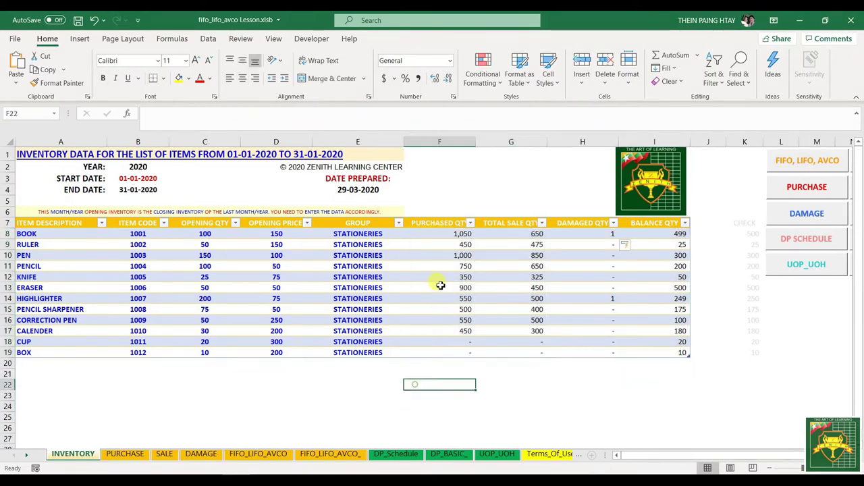
left_click(432, 233)
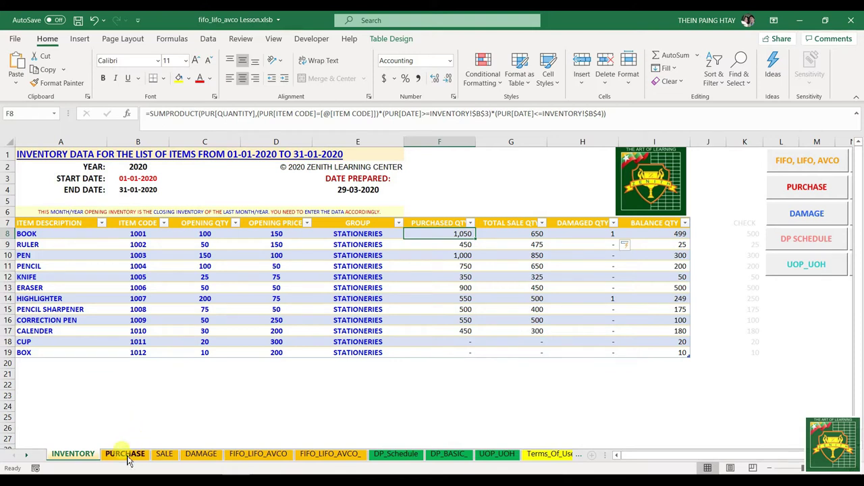
left_click(164, 454)
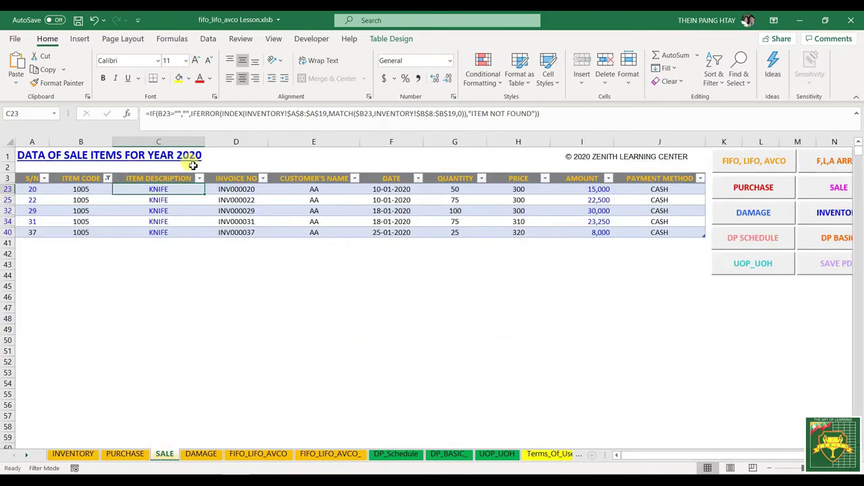
left_click(107, 178)
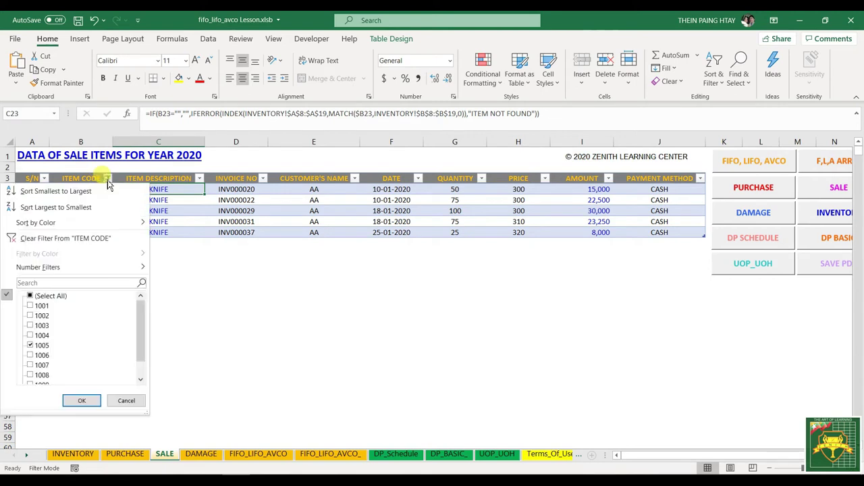
left_click(48, 239)
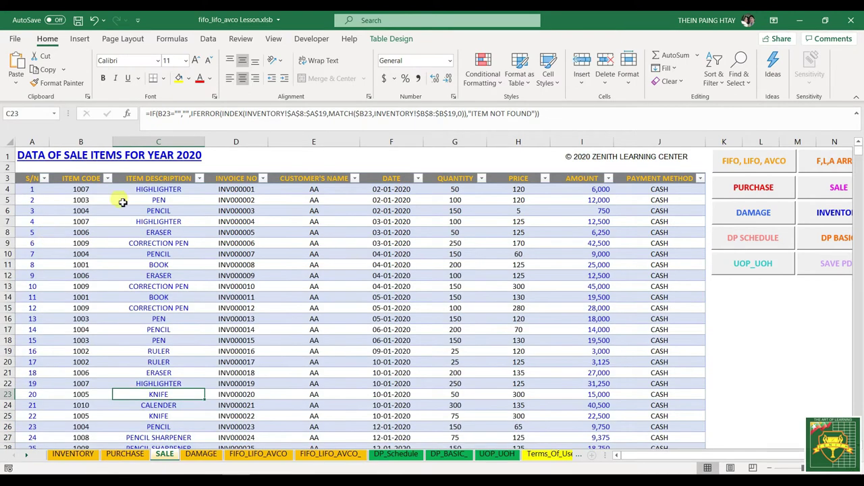
- Inspect the INVENTORY ranges in C4's INDEX/MATCH formula, leaving it unchanged
left_click(260, 113)
left_click_drag(260, 114, 323, 114)
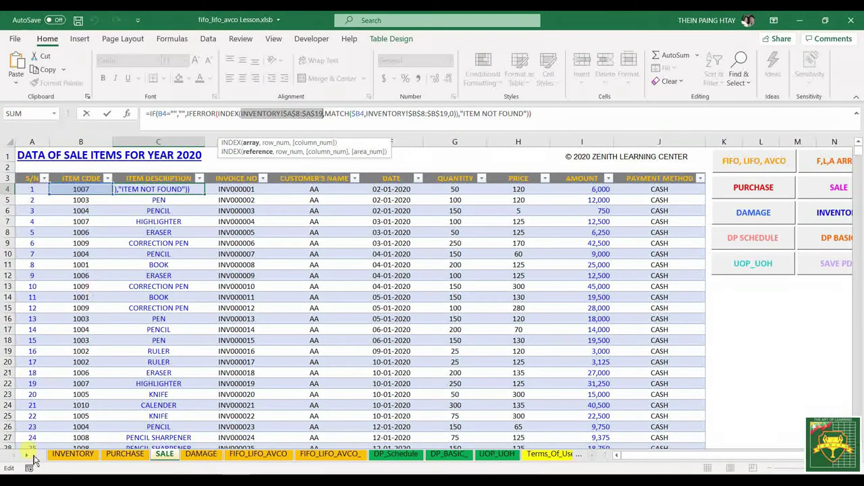
left_click(76, 456)
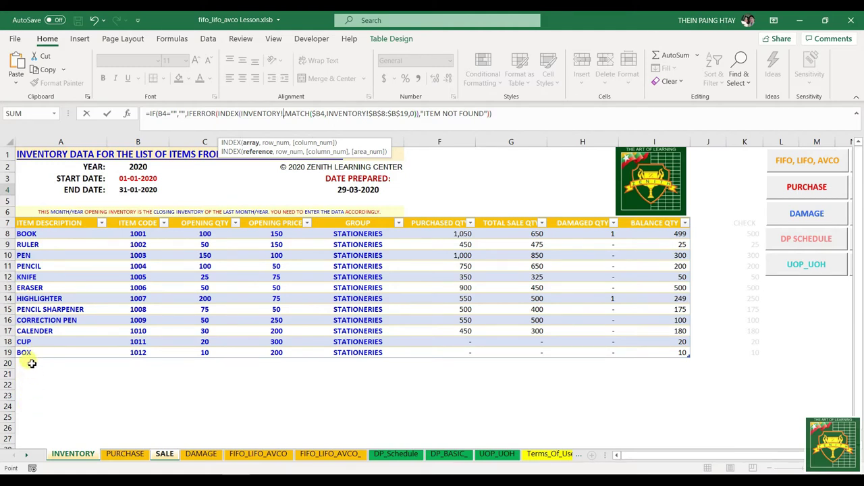
left_click(166, 453)
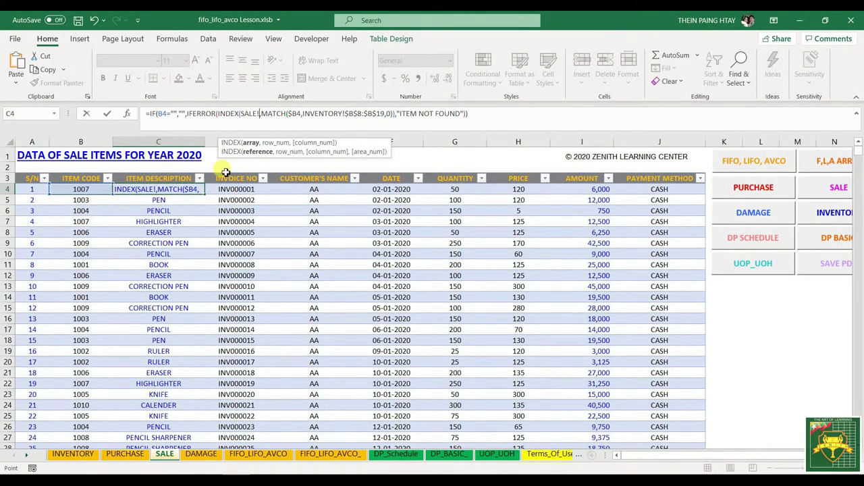
key("Return")
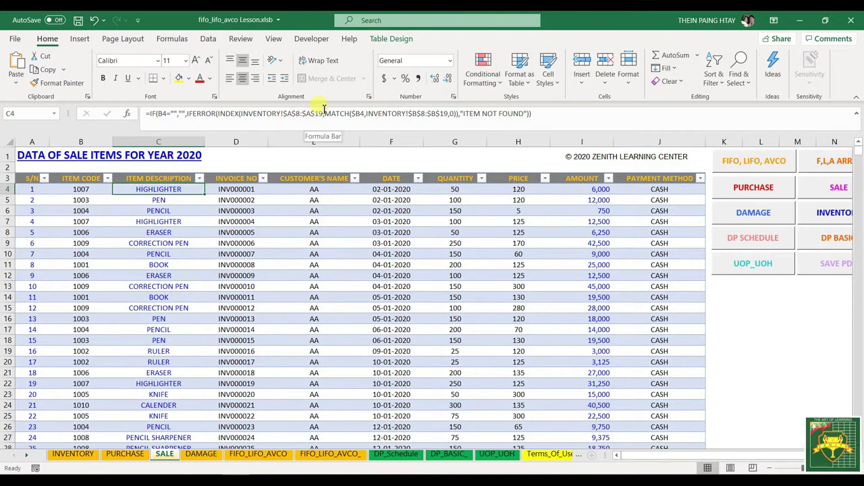
left_click_drag(324, 110, 310, 112)
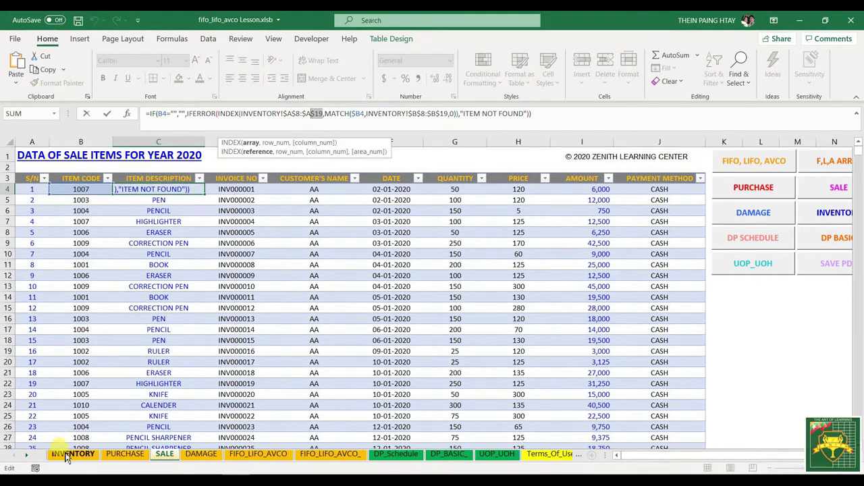
left_click(70, 454)
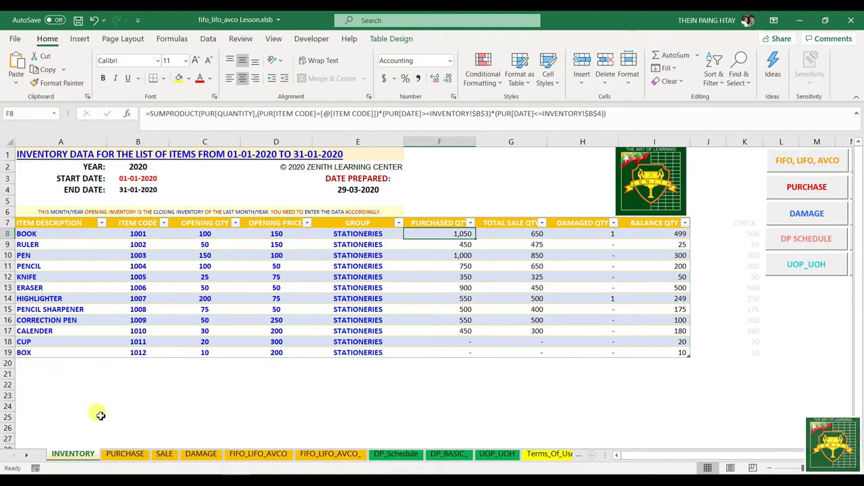
left_click(164, 453)
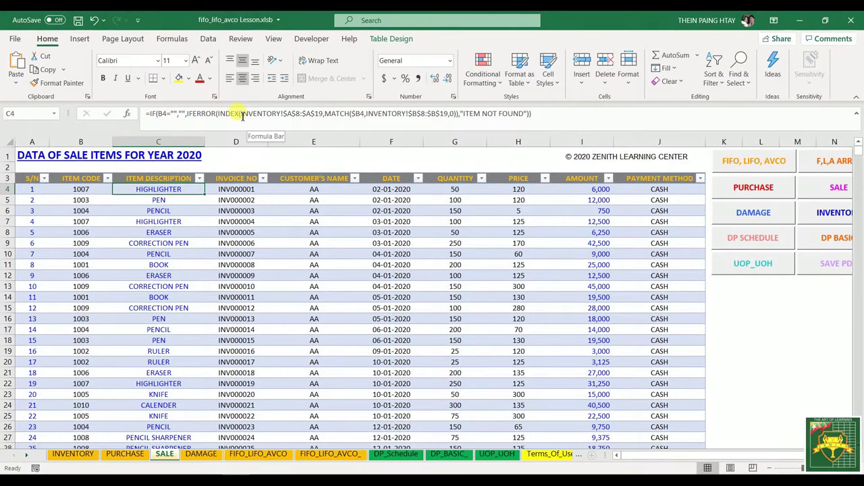
- Replace C4's INDEX and MATCH ranges with IN[ITEM DESCRIPTION] and IN[ITEM CODE]
left_click_drag(242, 114, 324, 115)
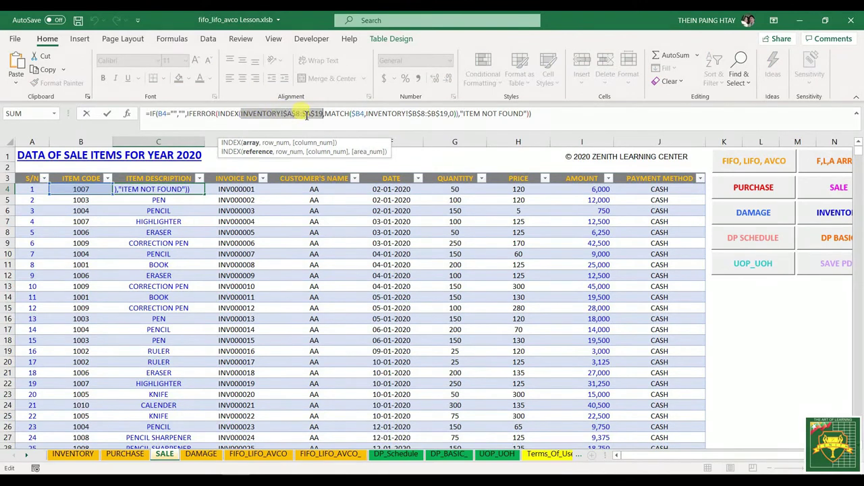
left_click(73, 455)
left_click_drag(30, 233, 55, 351)
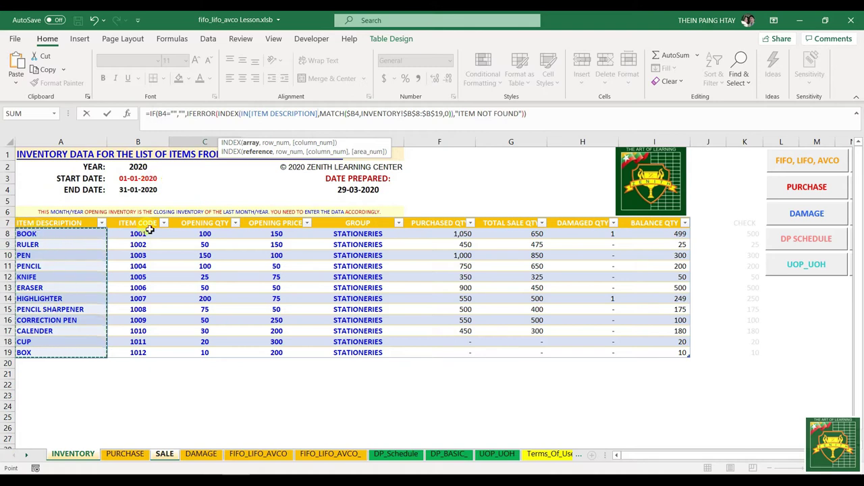
left_click_drag(347, 114, 446, 118)
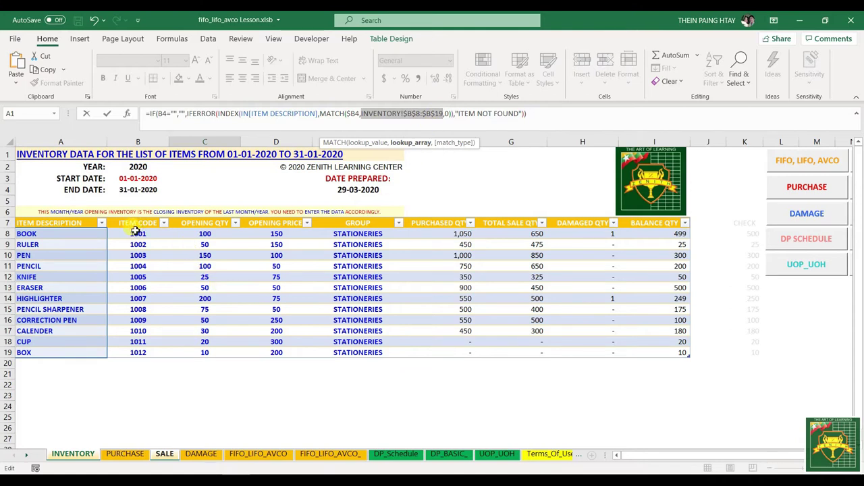
left_click_drag(133, 230, 139, 351)
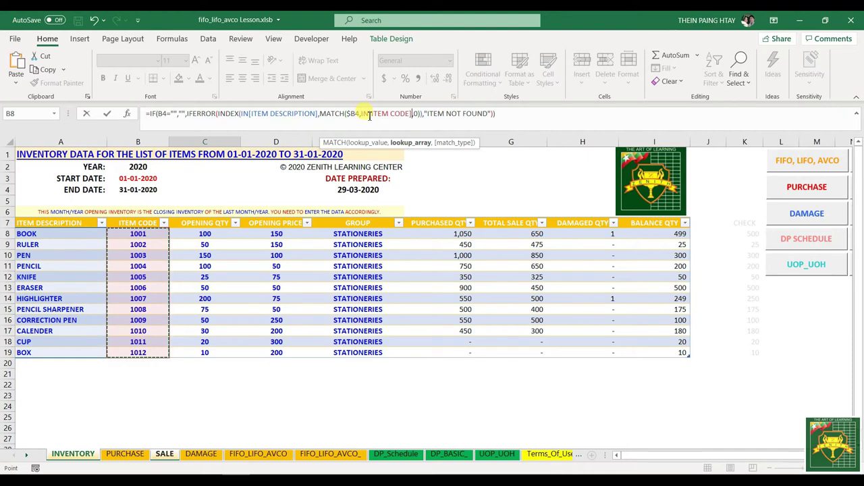
key("Return")
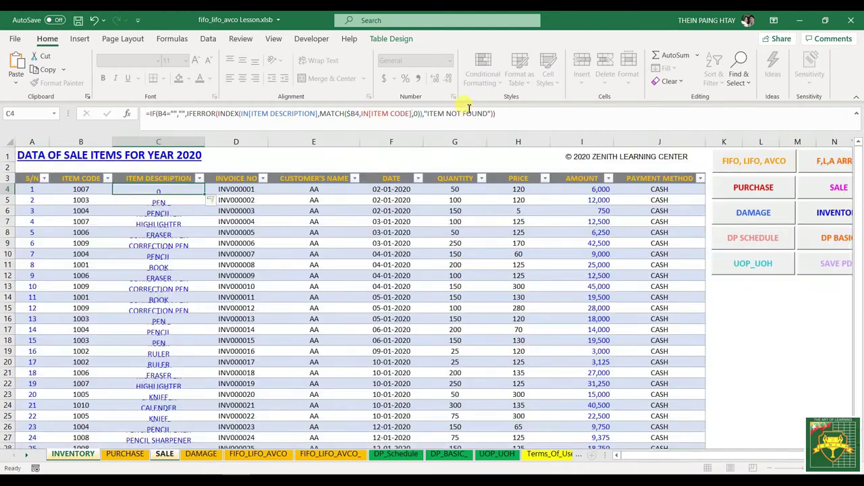
left_click(175, 189)
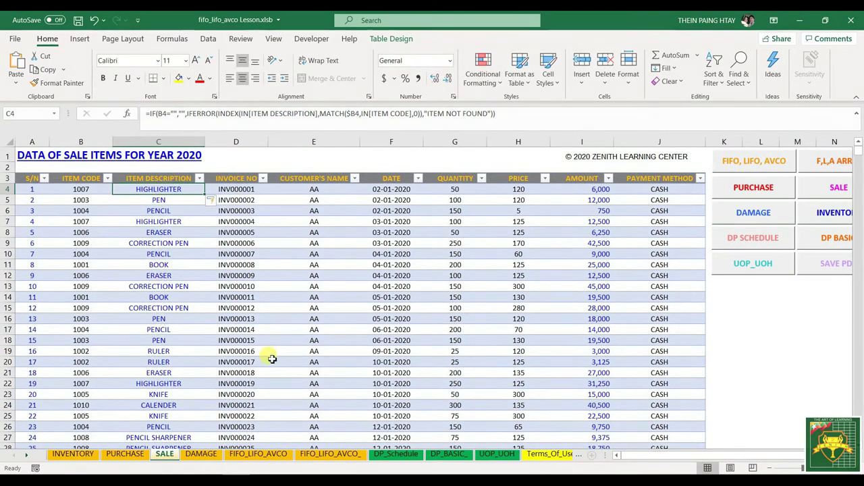
- Review the SALE description formulas in C5, C9, C13 and the DAMAGE C4 formula
left_click(164, 200)
left_click(156, 243)
left_click(156, 286)
left_click(166, 192)
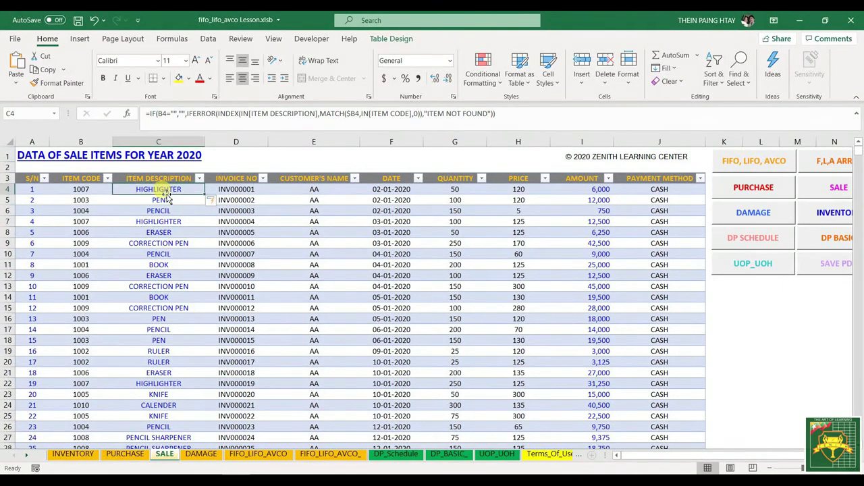
left_click(194, 457)
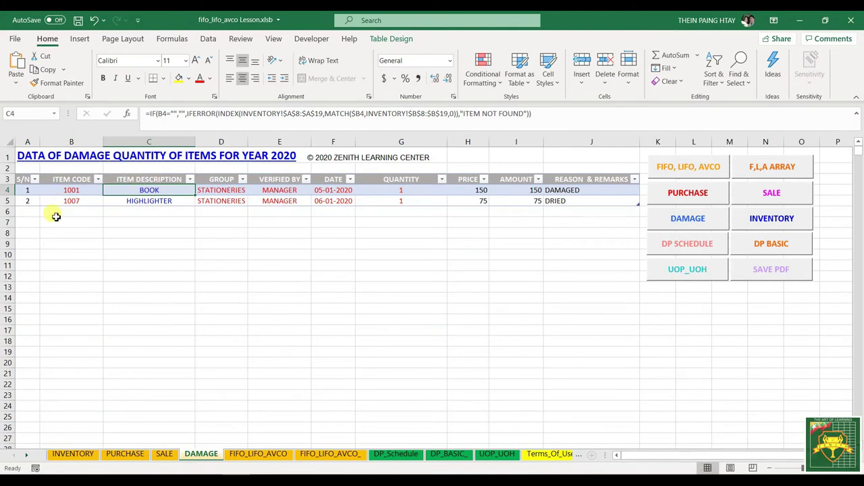
left_click(247, 114)
left_click_drag(246, 113, 328, 112)
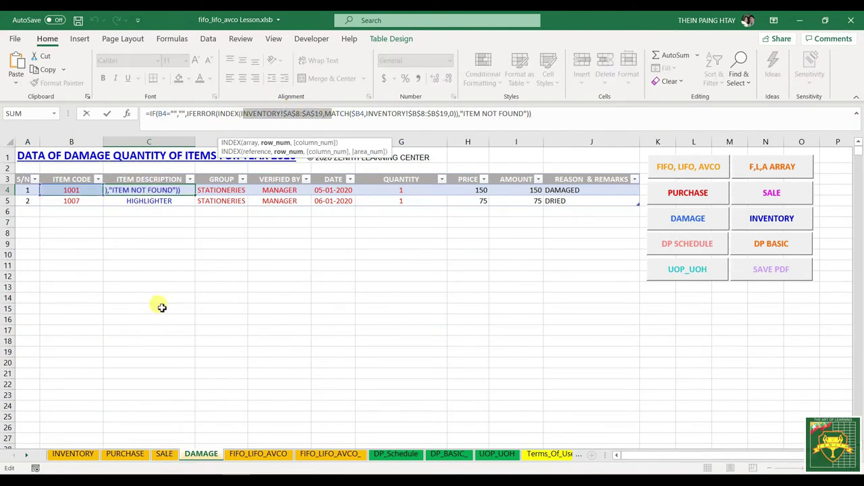
key("Escape")
- Copy SALE C4's structured-reference lookup formula into DAMAGE C4
left_click(164, 454)
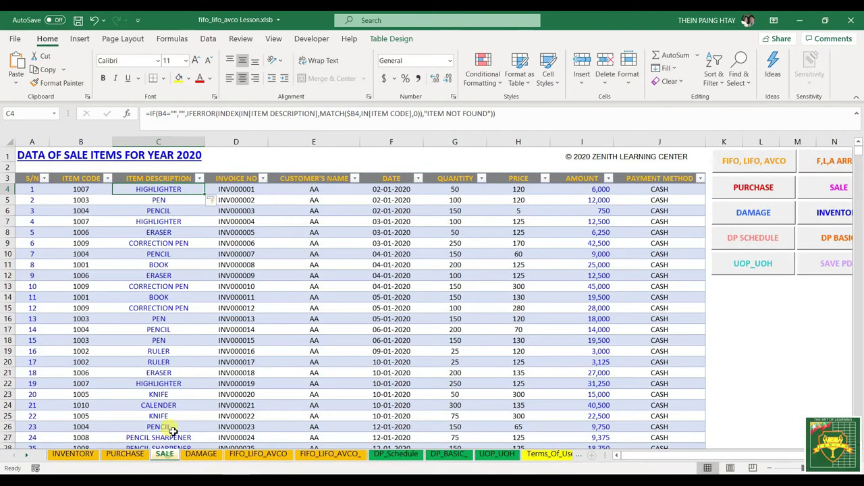
key("ctrl+c")
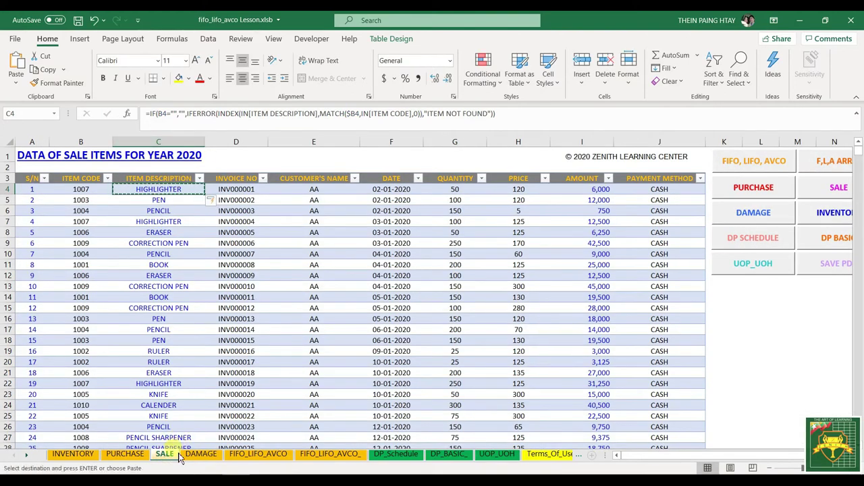
left_click(200, 454)
key("ctrl+v")
left_click(137, 201)
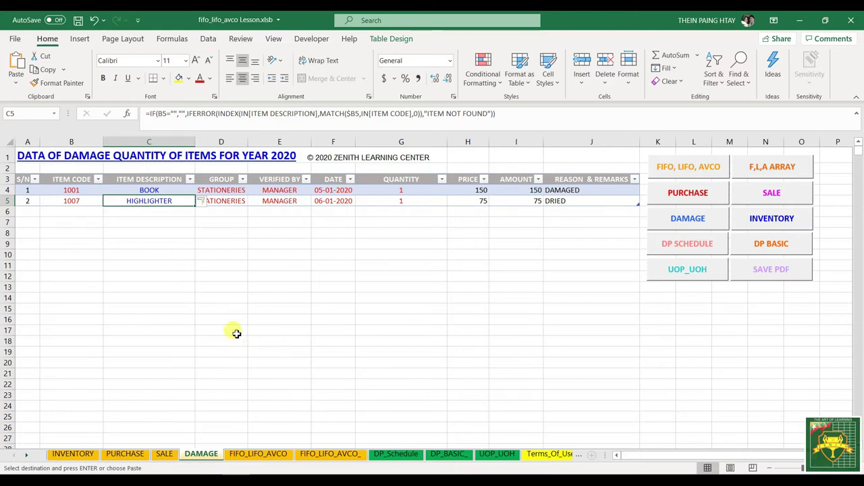
- Bring up the FIFO_LIFO_AVCO_ sheet
left_click(75, 454)
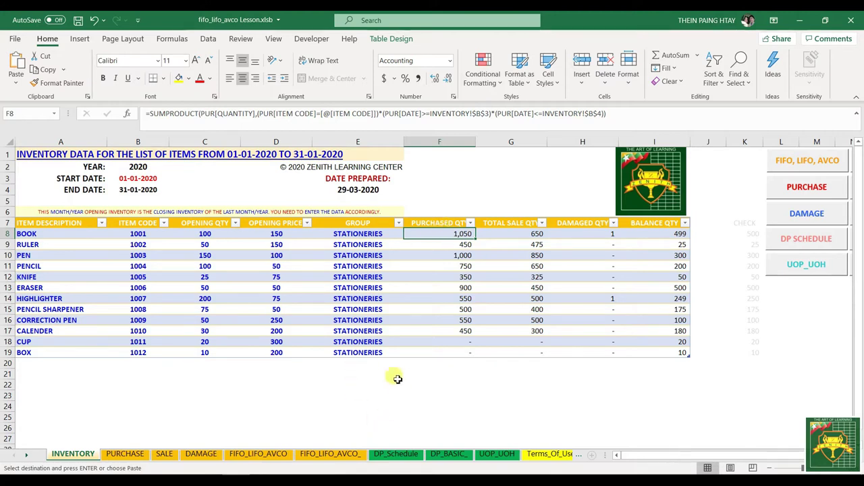
left_click(260, 454)
left_click(328, 456)
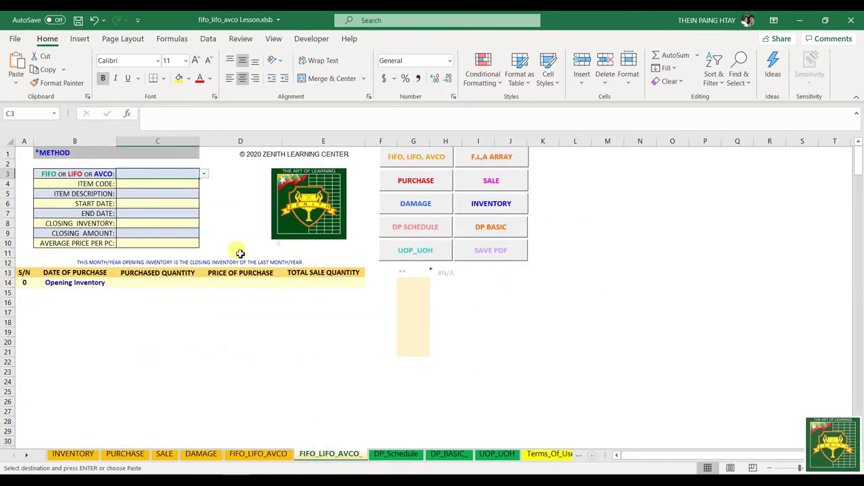
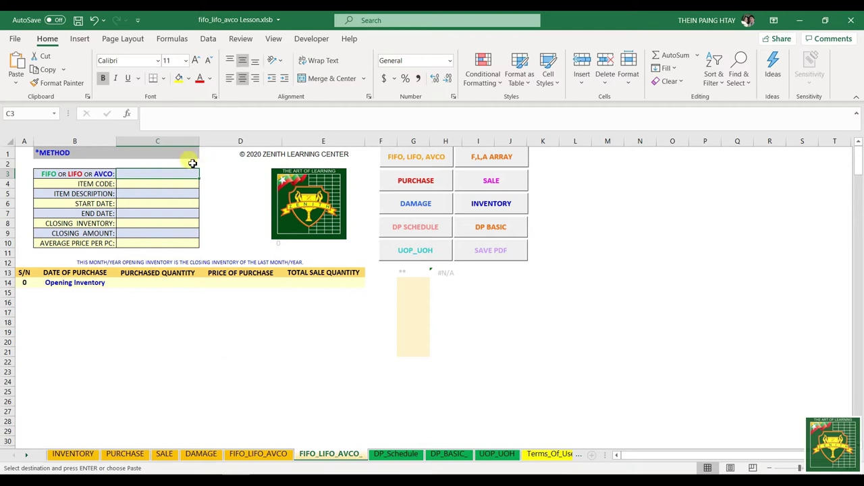
- Jot scratch figures 50, 60 and 110 below the table, plus a formula =100/20
left_click(171, 315)
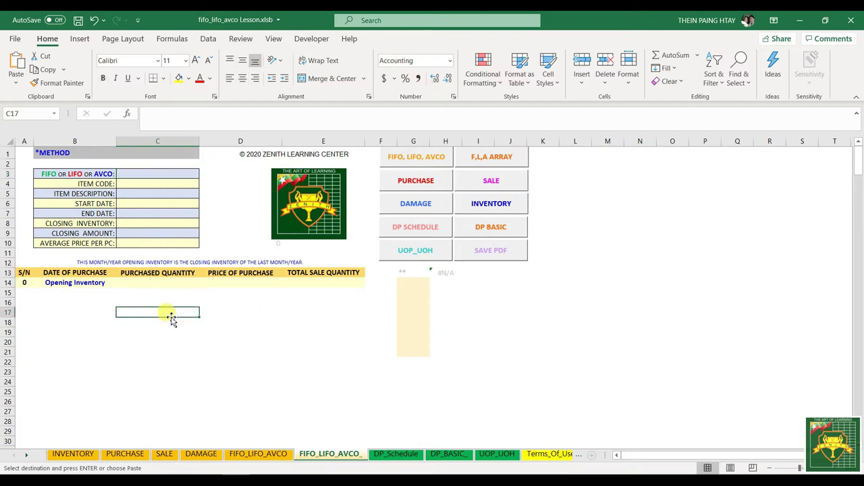
type("50")
key("Return")
type("60")
key("Return")
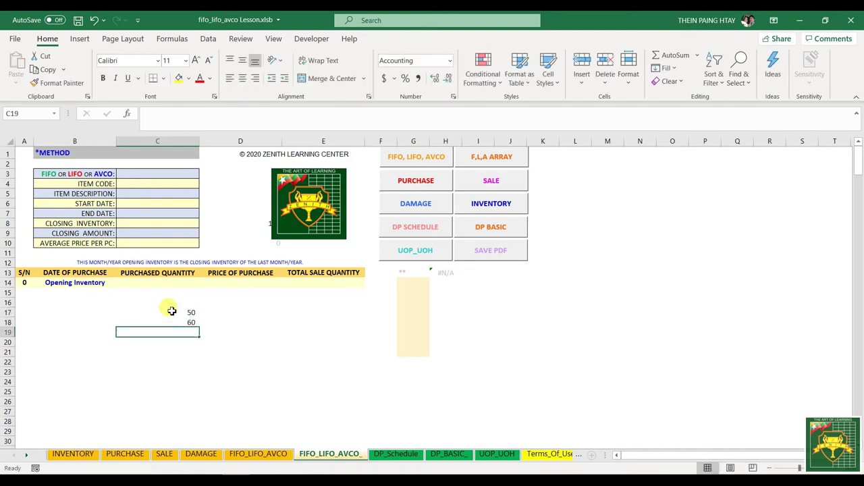
type("100")
key("Return")
left_click(173, 334)
type("110")
key("Return")
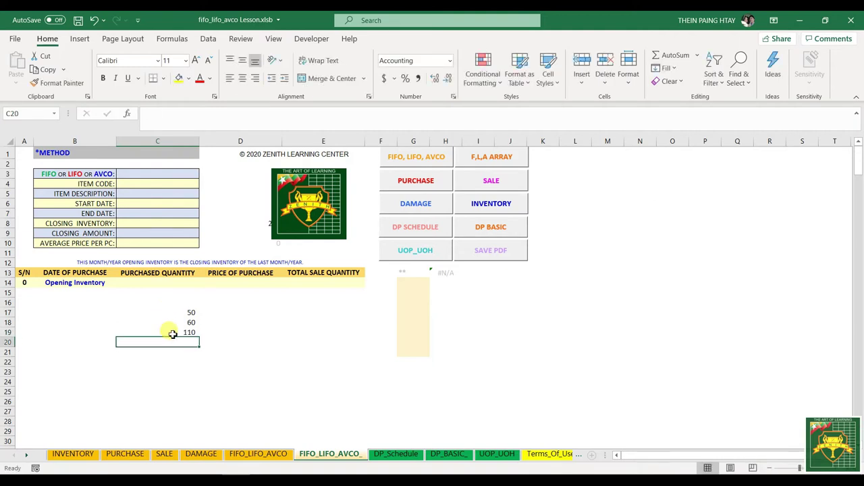
type("=100")
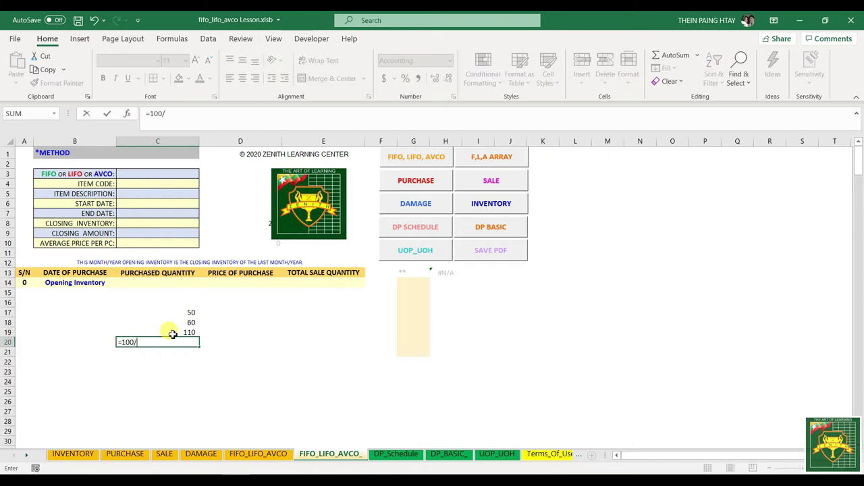
type("/20")
key("Return")
- Correct the scratch formula to =110/20, giving 5.5 shown with one decimal
left_click(174, 341)
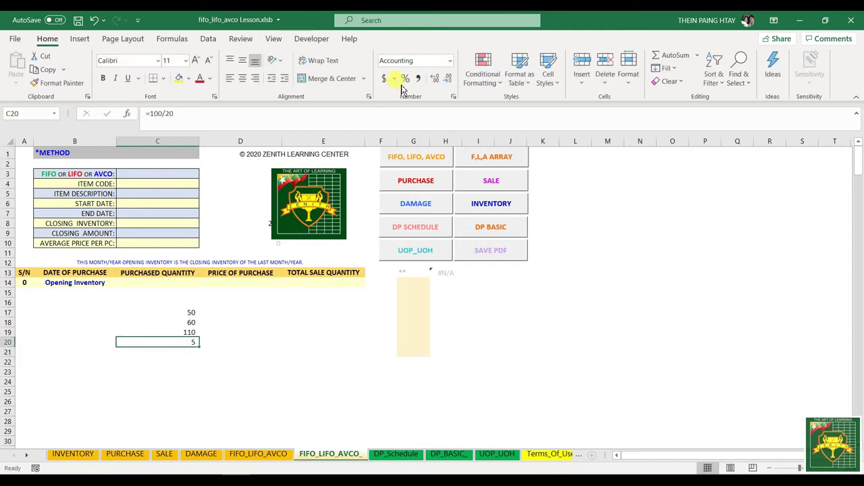
left_click(436, 80)
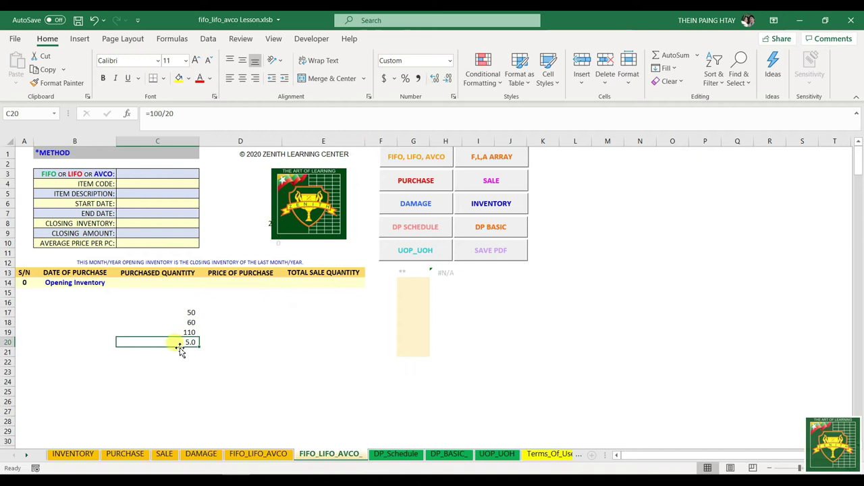
left_click(160, 115)
key("BackSpace")
type("1")
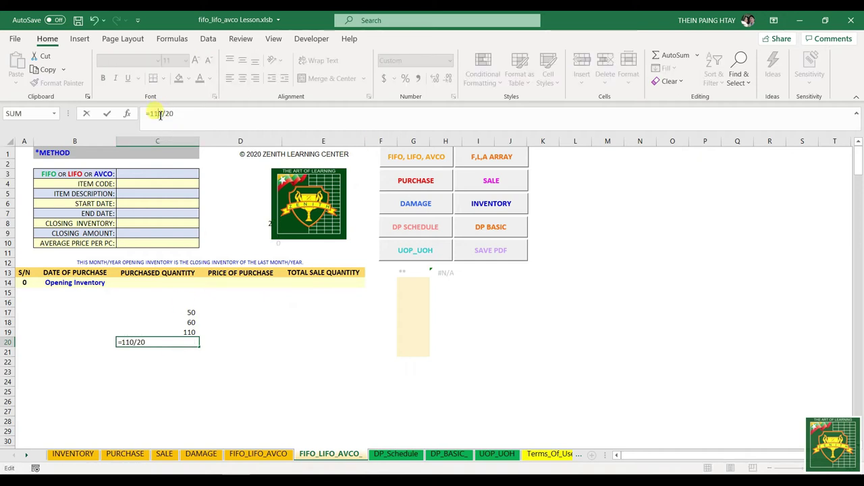
key("Return")
left_click(164, 342)
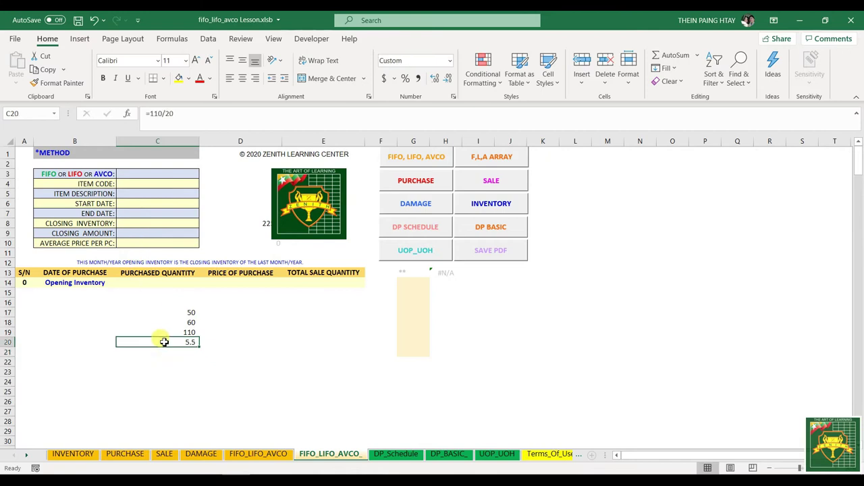
- Clear the scratch figures from C17:C20
left_click(98, 341)
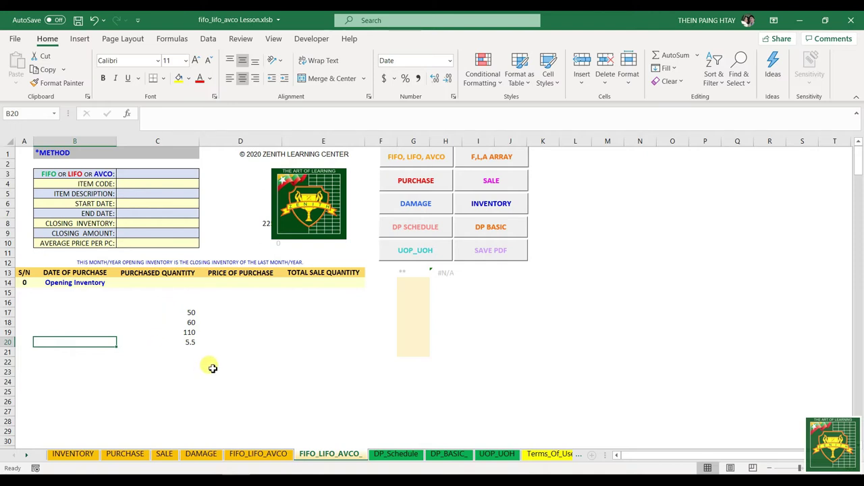
left_click_drag(190, 309, 180, 340)
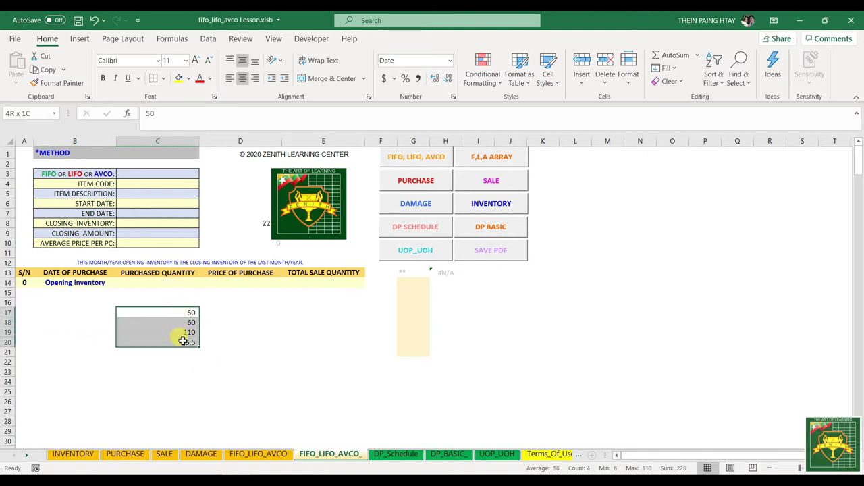
key("Delete")
left_click(174, 310)
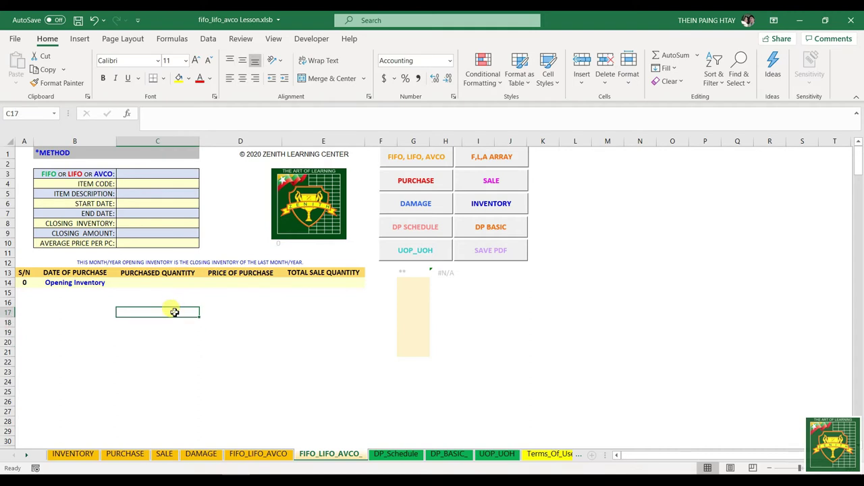
left_click(166, 291)
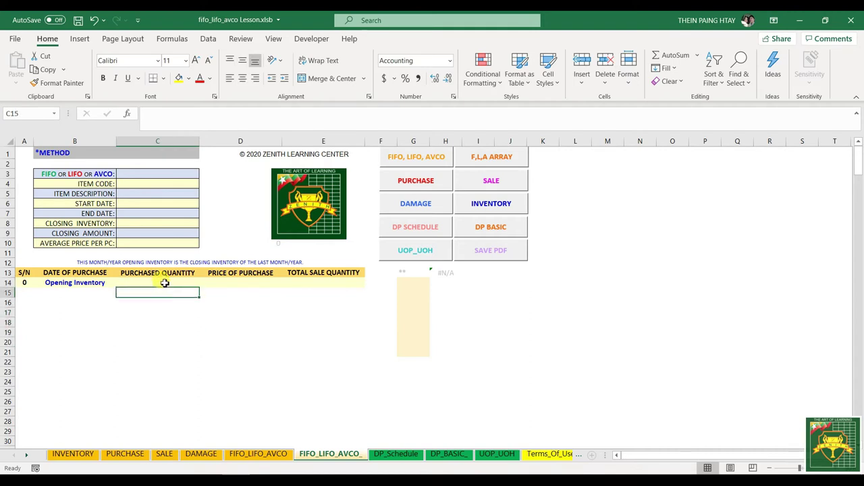
- Enter the opening inventory as quantity 10 at price 5 in C14:D14
left_click(299, 38)
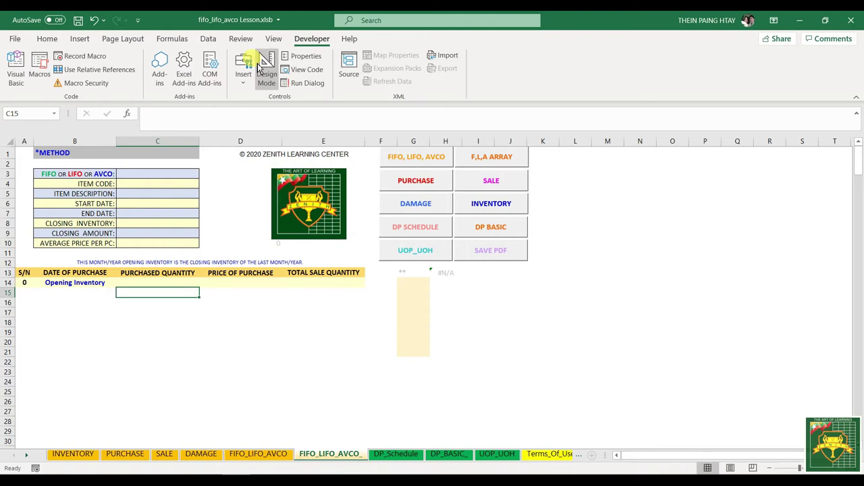
left_click(149, 277)
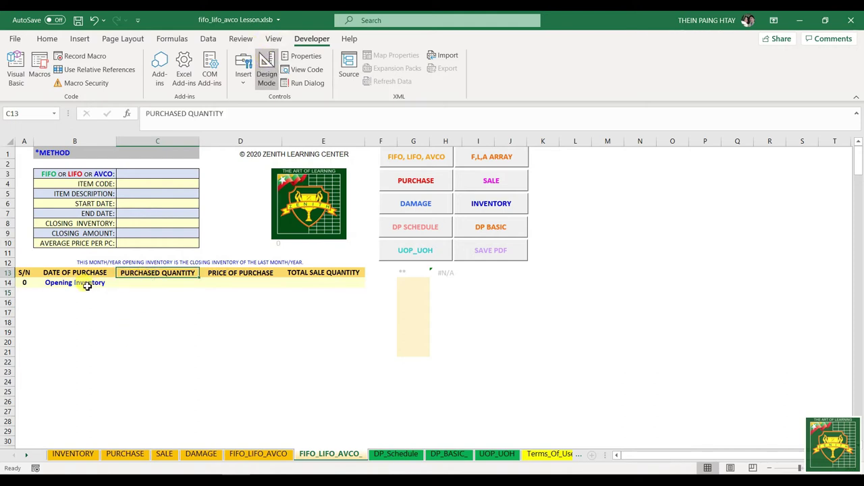
left_click(162, 284)
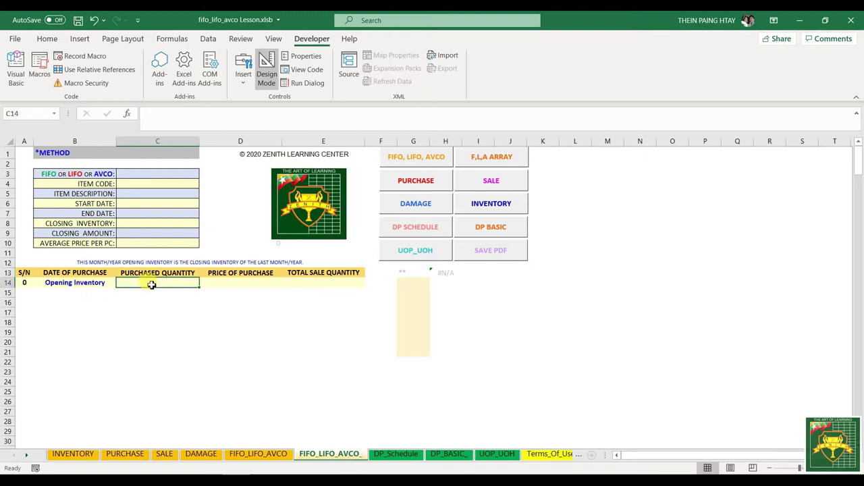
type("10")
key("Return")
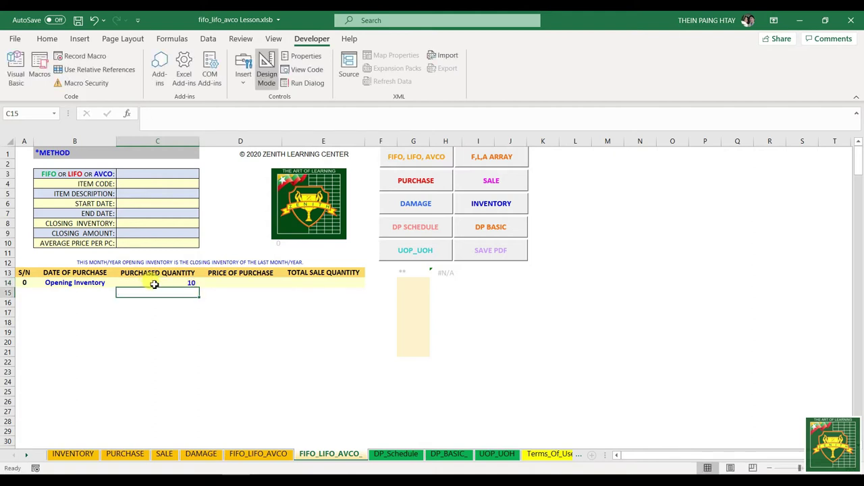
left_click(239, 283)
type("5")
key("Return")
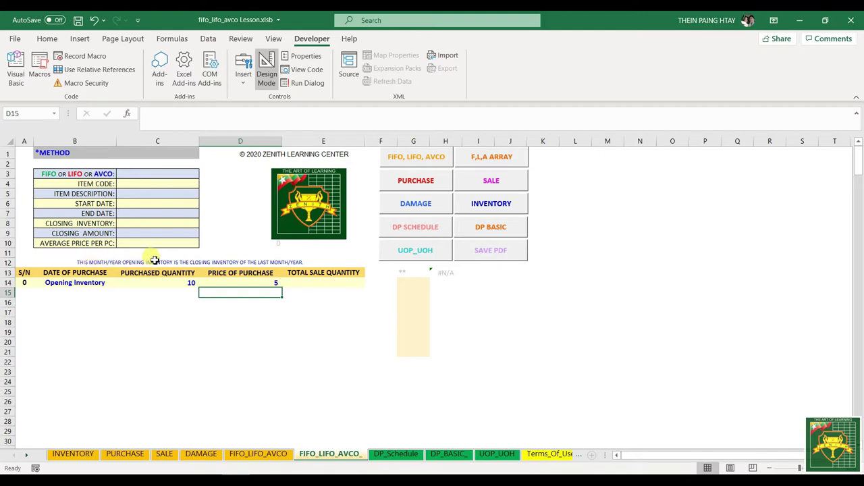
- Enter the first purchase as quantity 10 at price 5.5 in C16:D16
left_click_drag(187, 282, 236, 285)
left_click(180, 282)
left_click(226, 283)
left_click(183, 303)
type("10")
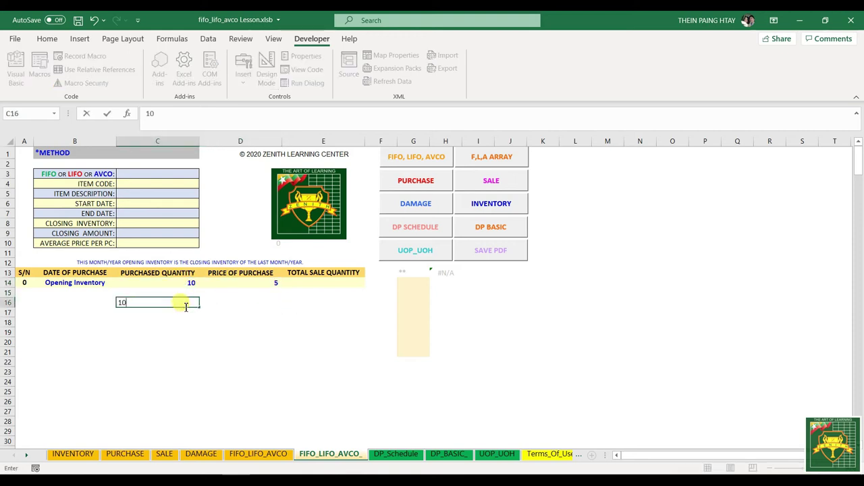
key("Return")
left_click(243, 305)
type("5.5")
key("Return")
left_click(247, 302)
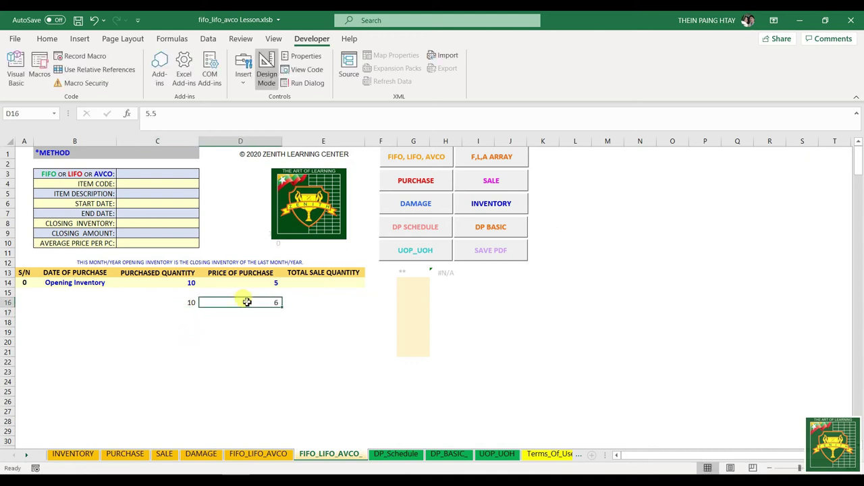
- Format the table's quantity and price columns to show one decimal place
left_click_drag(177, 282, 238, 400)
left_click(46, 39)
left_click(435, 78)
left_click(203, 332)
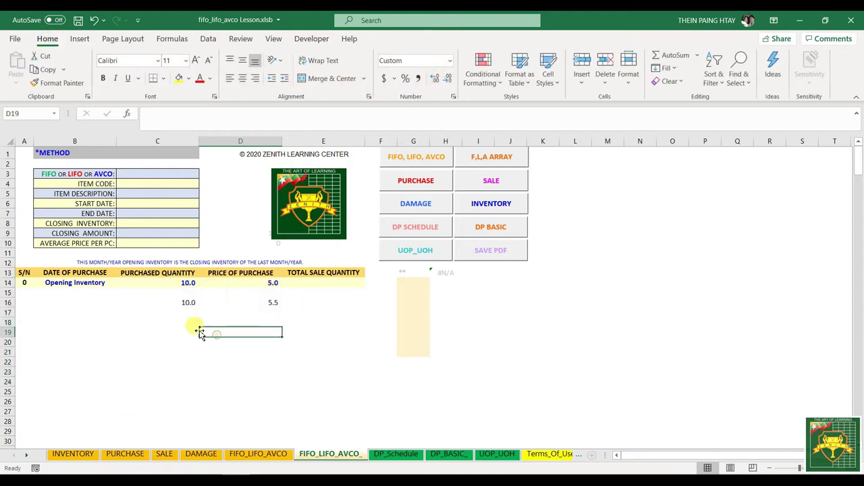
left_click_drag(181, 302, 251, 301)
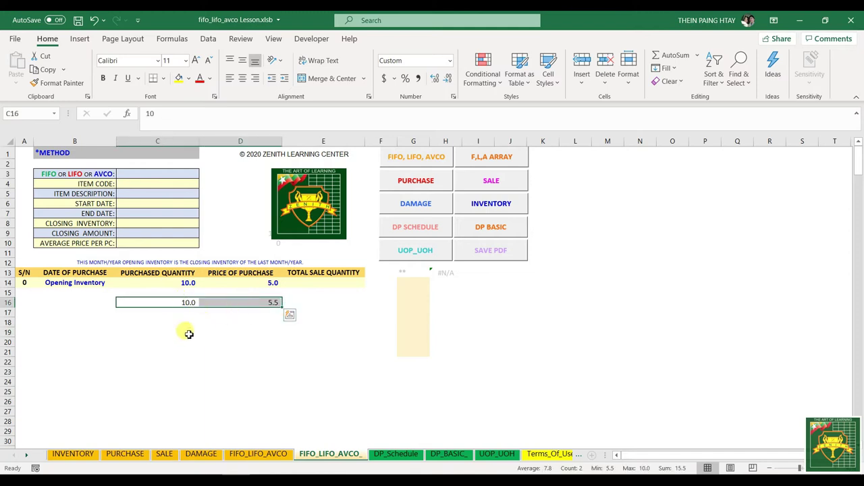
left_click(188, 332)
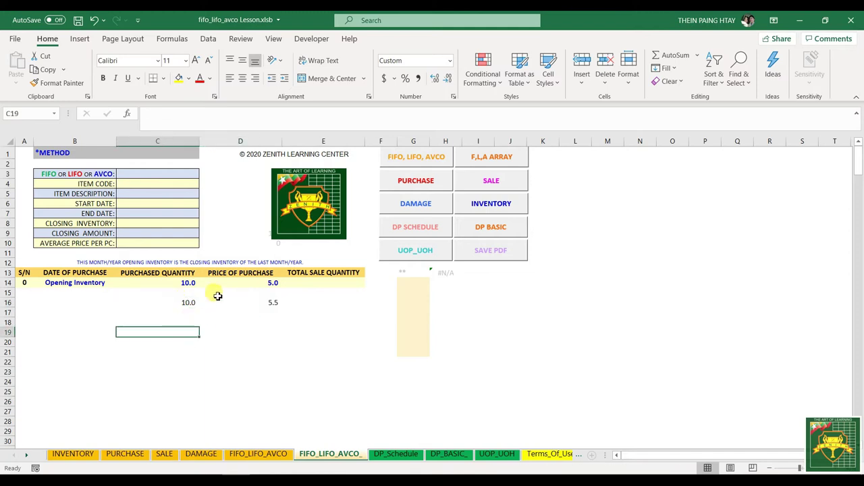
- Enter the next purchase as quantity 10 at price 6 in C18:D18
left_click(185, 321)
type("10")
key("Return")
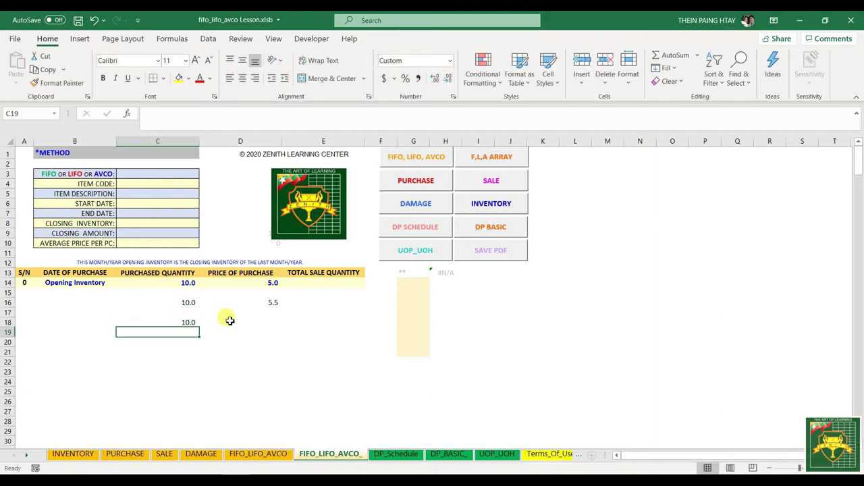
left_click(257, 322)
type("6")
key("Return")
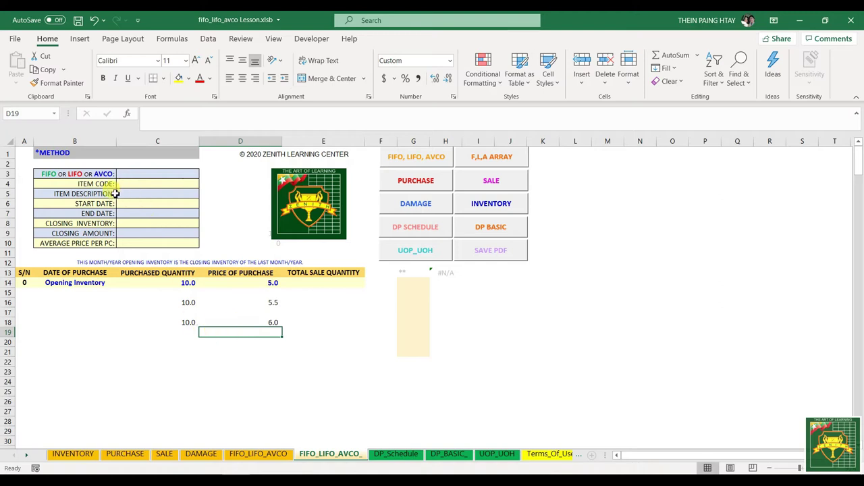
left_click(61, 174)
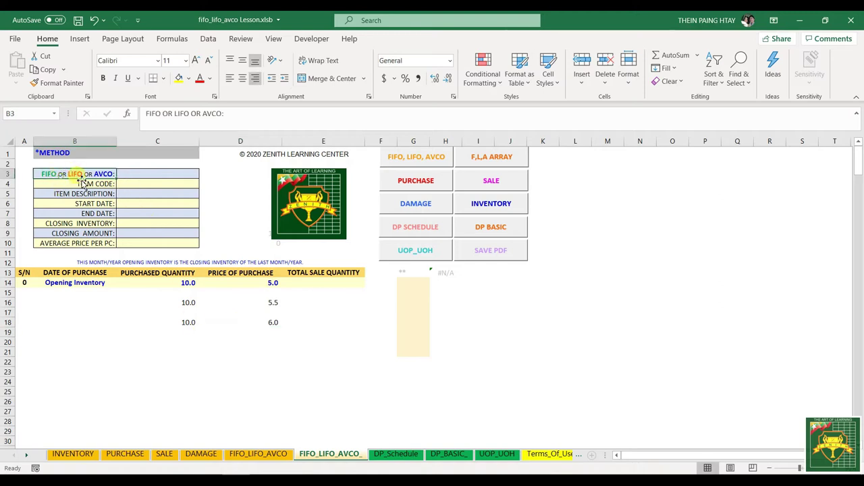
- Give C3 a List validation with FIFO, LIFO, AVCO as its drop-down choices
left_click(151, 175)
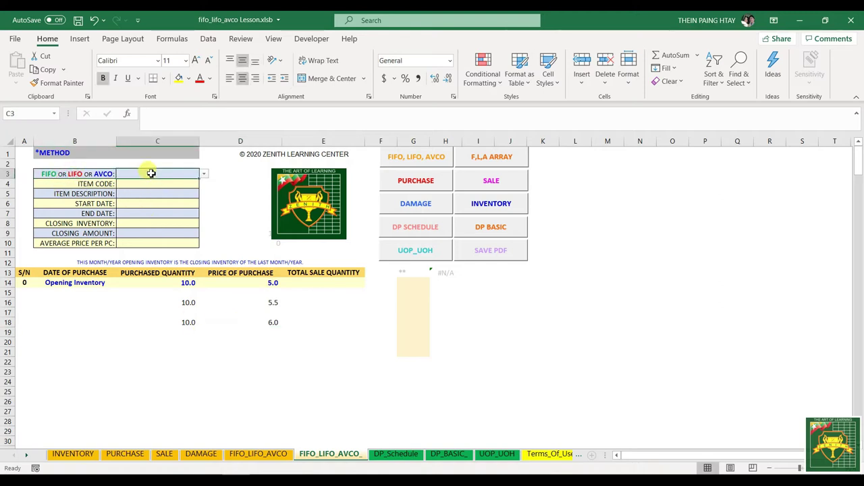
key("alt+d")
key("l")
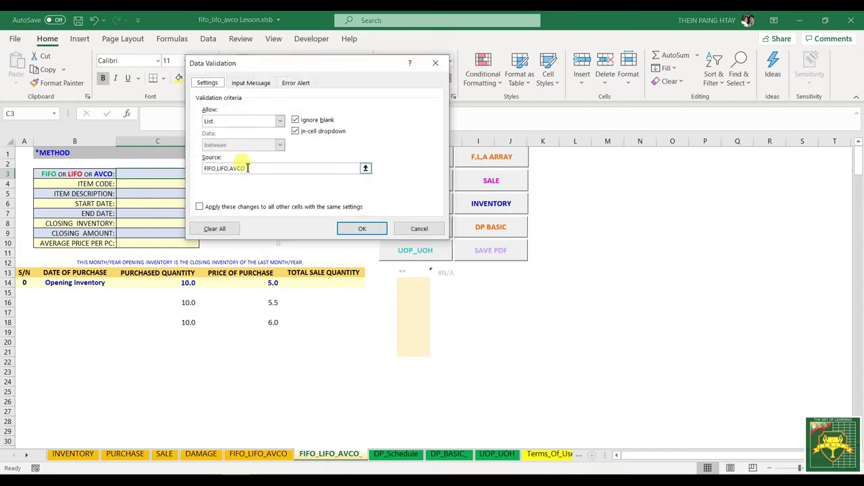
left_click(278, 121)
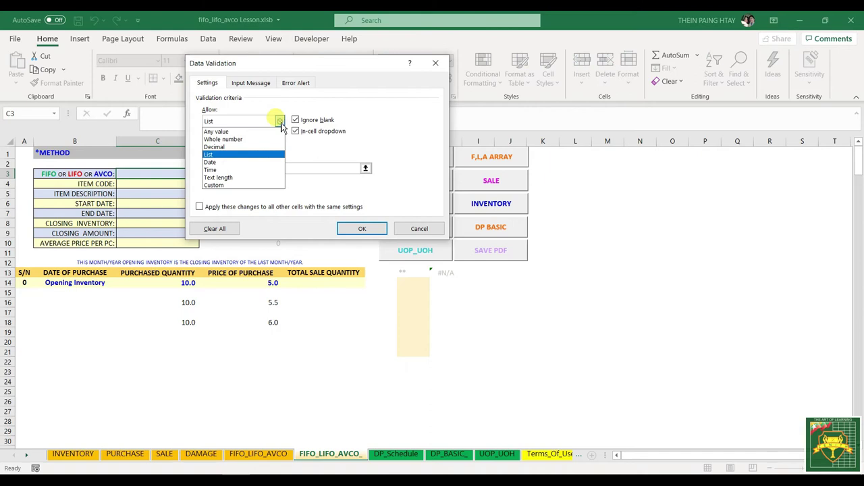
left_click(222, 154)
left_click_drag(251, 169, 185, 172)
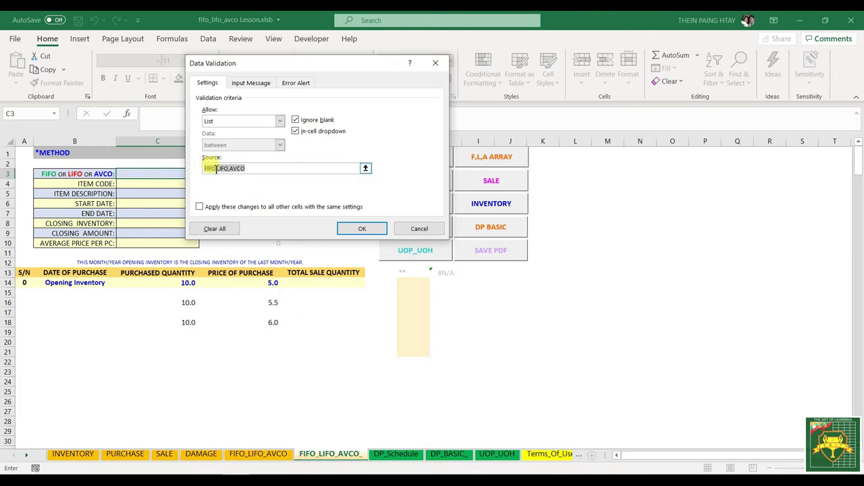
left_click(368, 230)
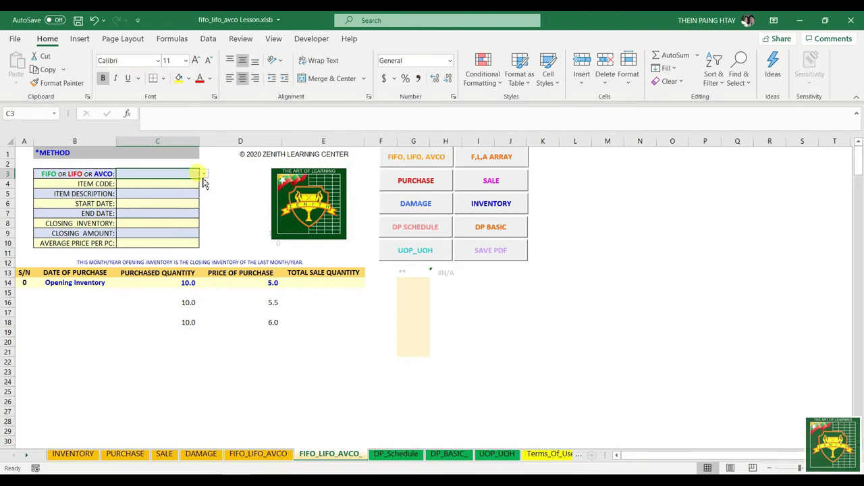
left_click(203, 175)
left_click(169, 183)
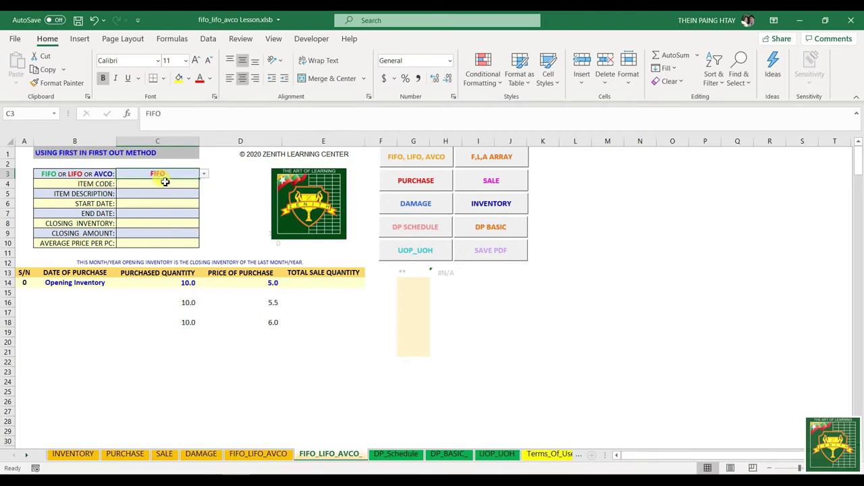
left_click_drag(188, 283, 241, 283)
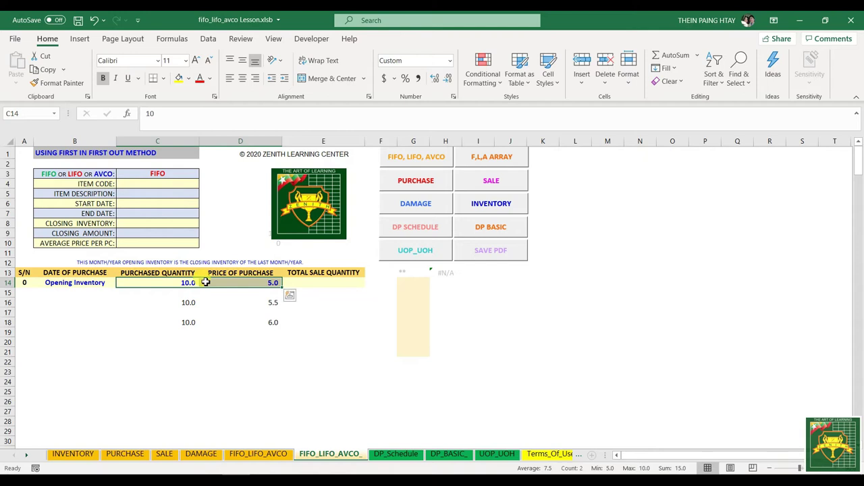
left_click_drag(174, 303, 273, 302)
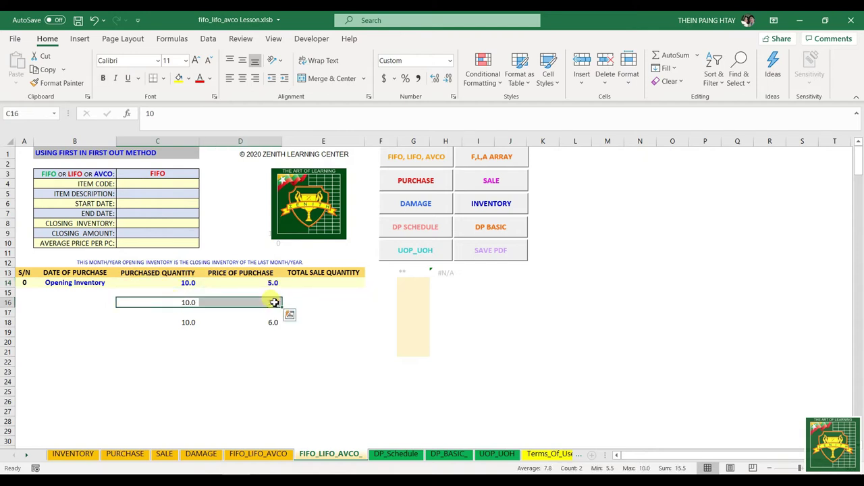
left_click_drag(183, 323, 274, 324)
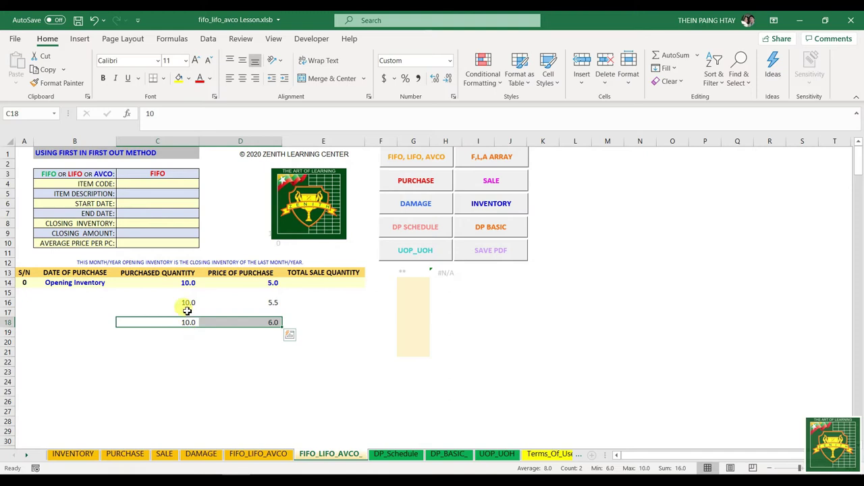
left_click_drag(181, 282, 251, 283)
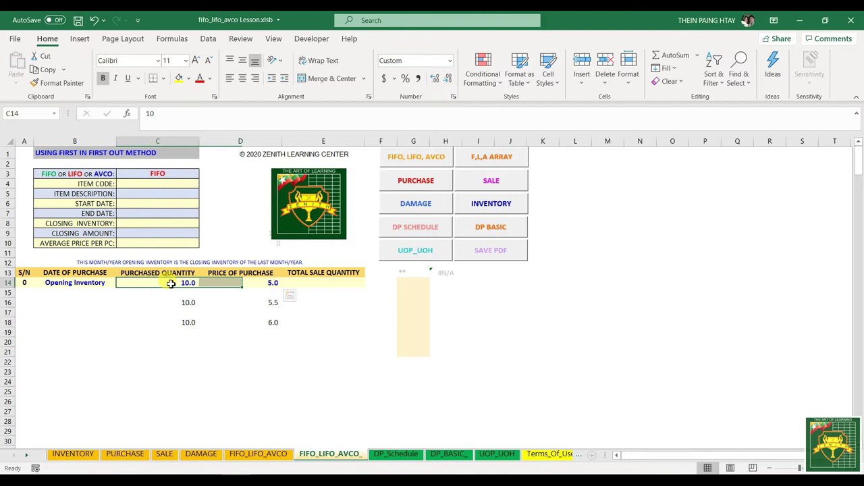
left_click(228, 283)
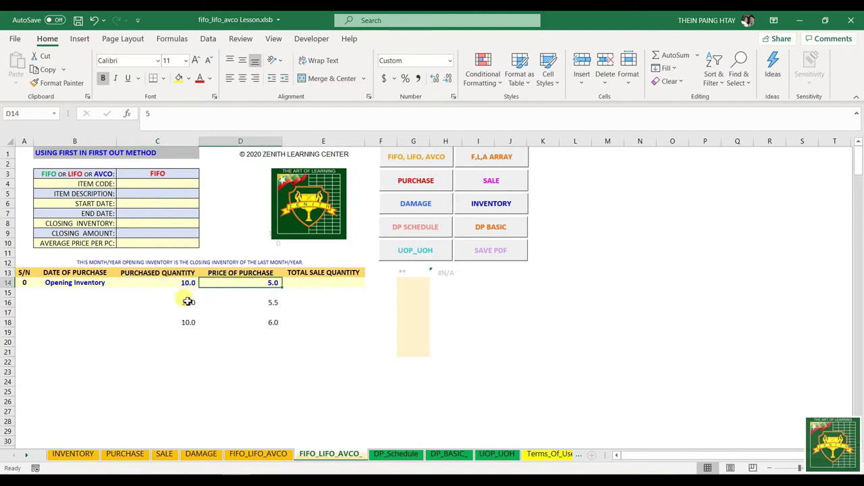
left_click(92, 304)
left_click(187, 303)
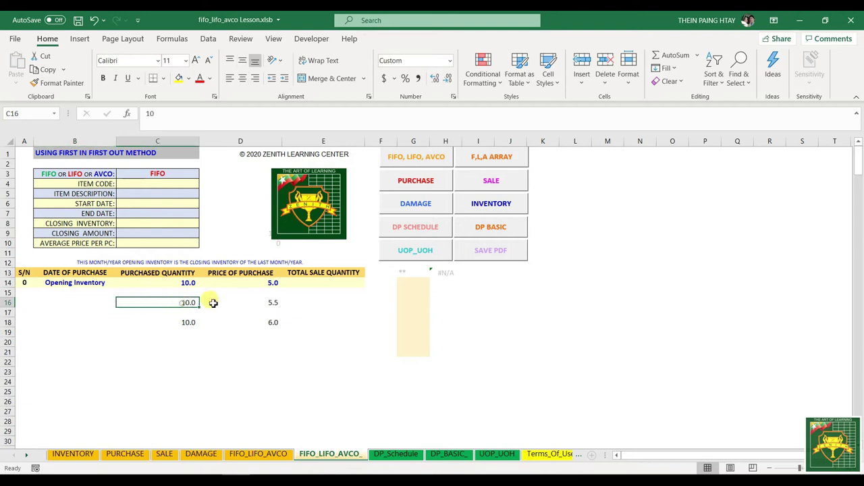
left_click(279, 305)
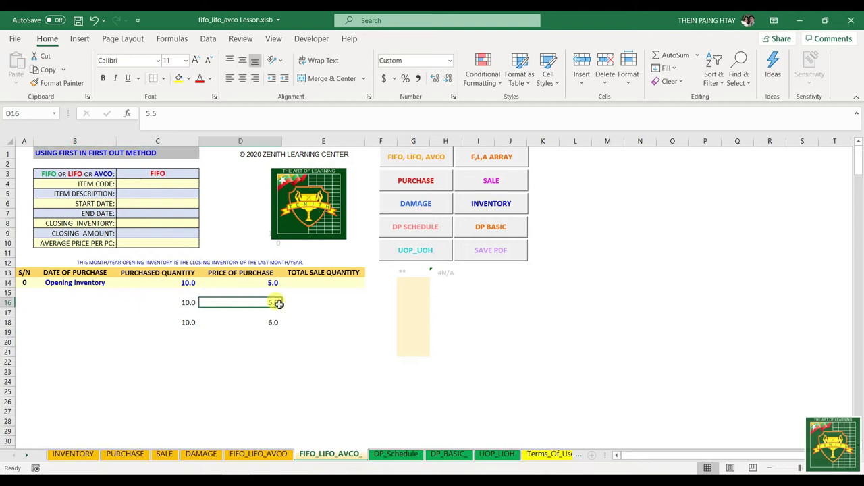
left_click(180, 322)
left_click(275, 322)
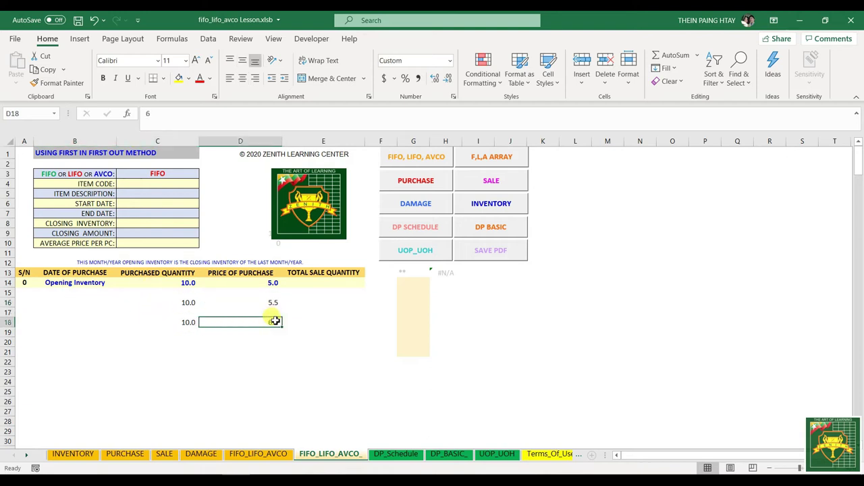
left_click_drag(182, 284, 233, 329)
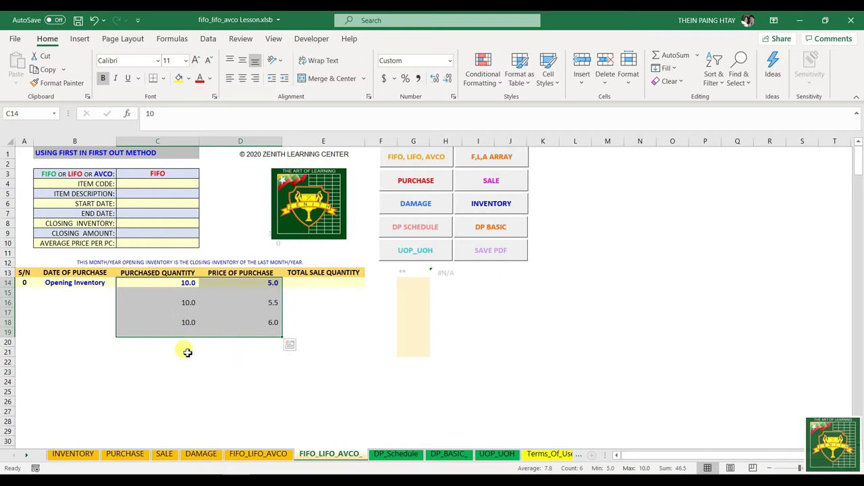
left_click_drag(187, 283, 172, 321)
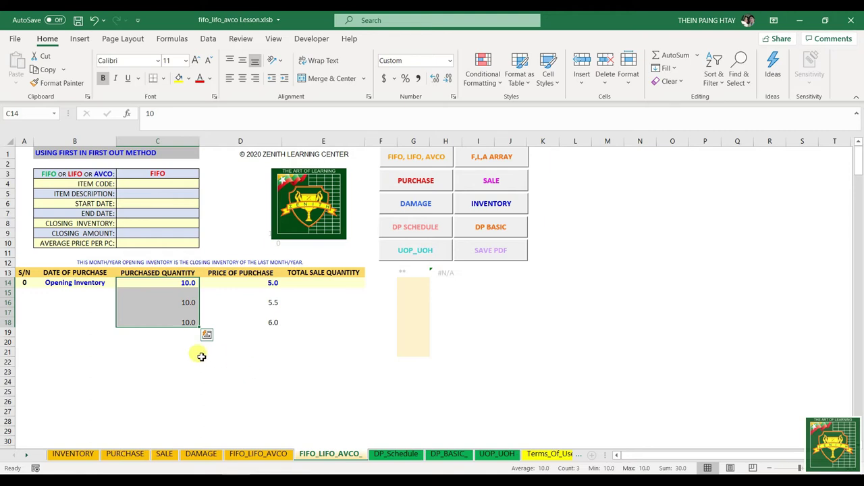
- Enter sale quantities of 21 in E18, 10 in E14 and 10 in E16
left_click(336, 287)
left_click(336, 323)
type("21")
key("Return")
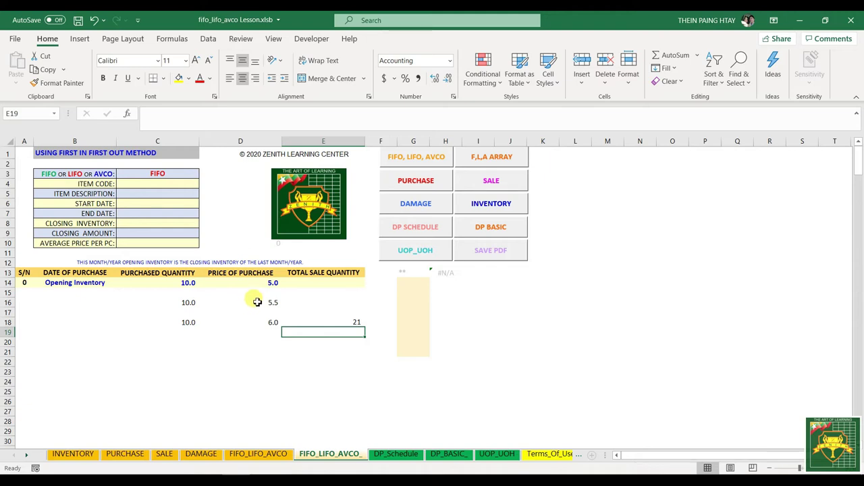
left_click(355, 322)
left_click(353, 284)
type("1")
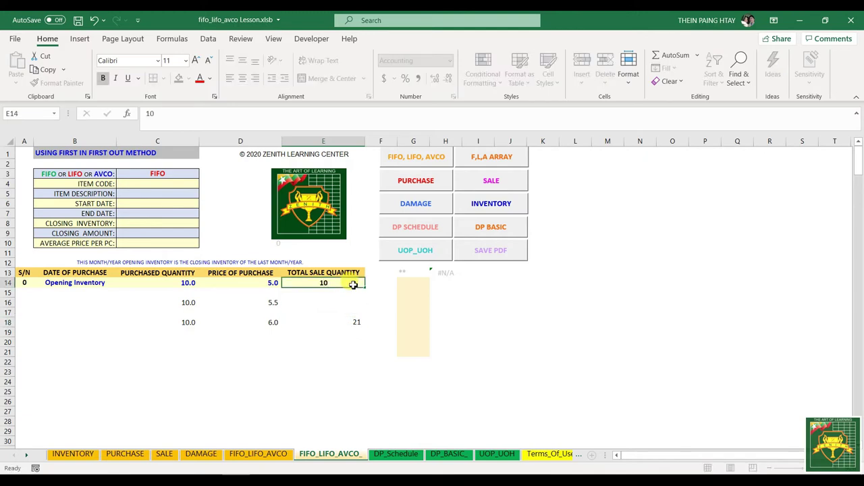
type("0")
key("Return")
left_click(349, 303)
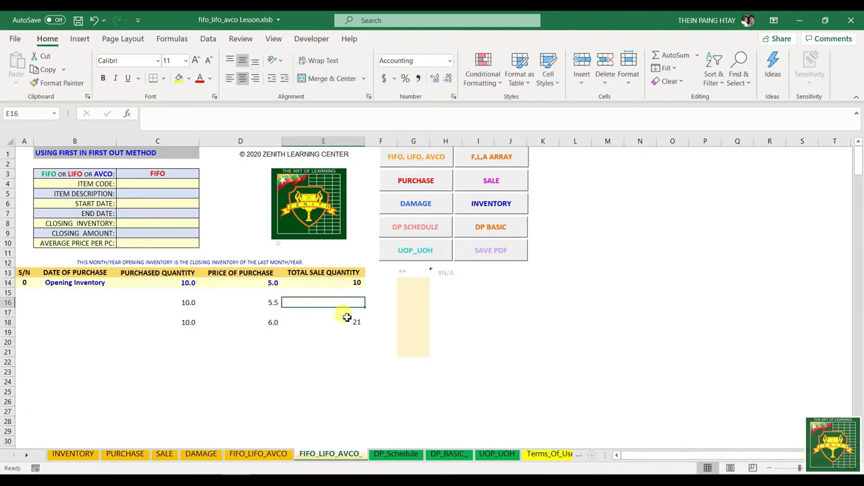
type("10")
key("Return")
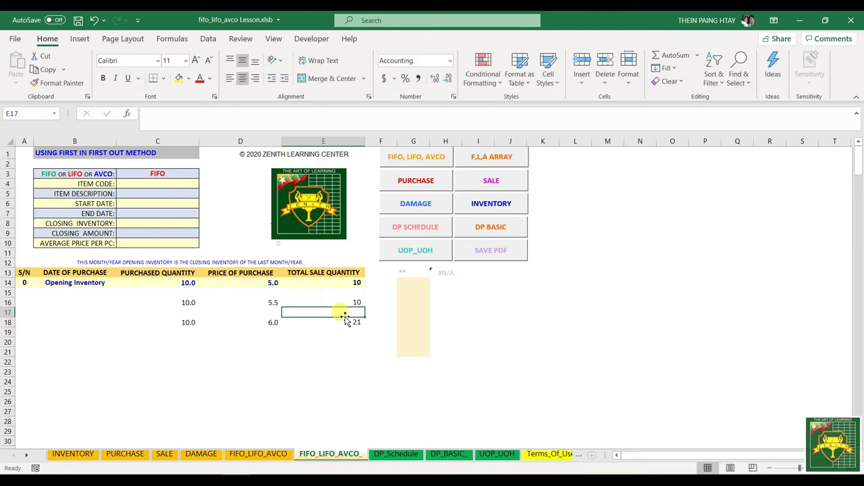
left_click(353, 322)
- Change the last row's sale to 1 and list the remaining 9 at 6 in C22:D22
type("1")
key("Return")
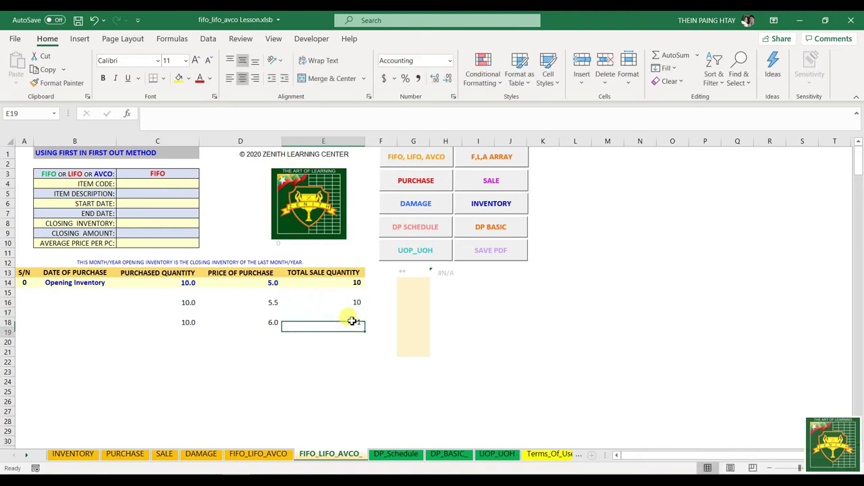
left_click(193, 361)
type("9")
key("Return")
left_click(261, 364)
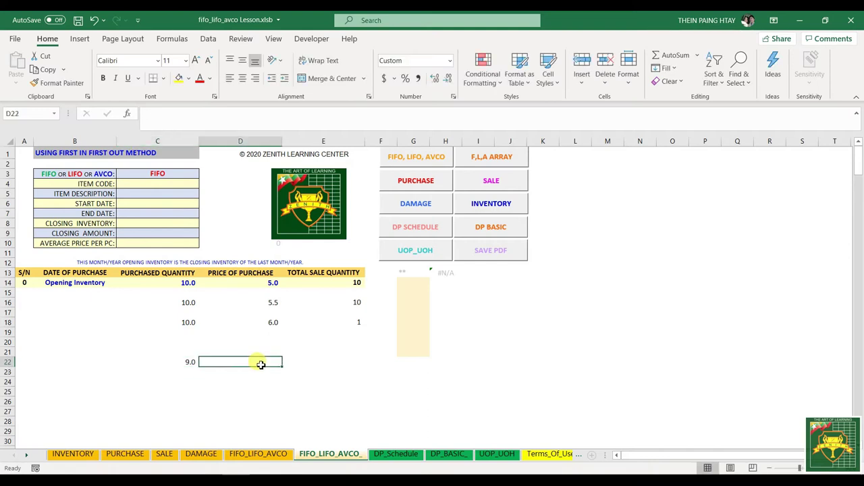
type("6")
key("Return")
left_click(261, 364)
left_click_drag(193, 361, 261, 361)
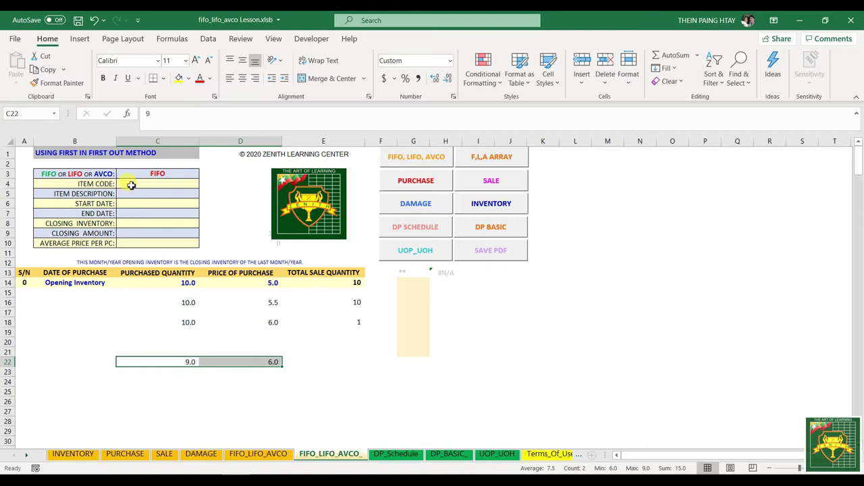
- Enter closing inventory 9, closing amount =54 and average price =C9/C8 in C8:C10
left_click(93, 223)
left_click(94, 234)
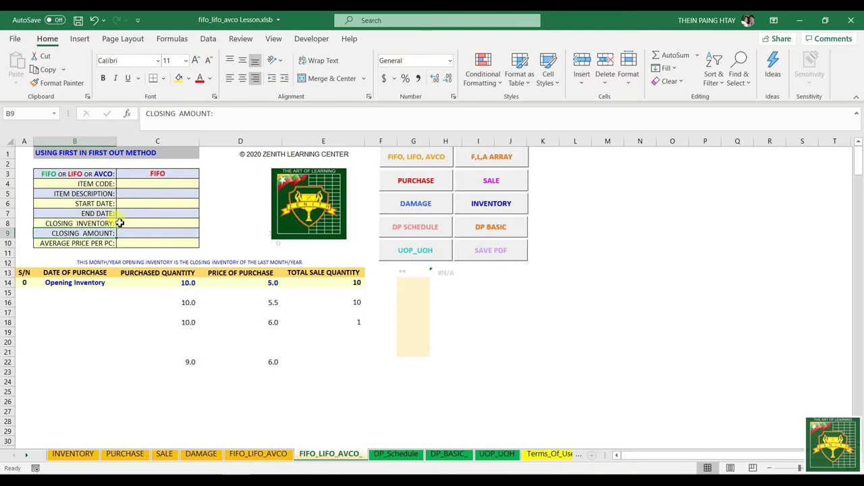
left_click(165, 222)
type("9")
key("Return")
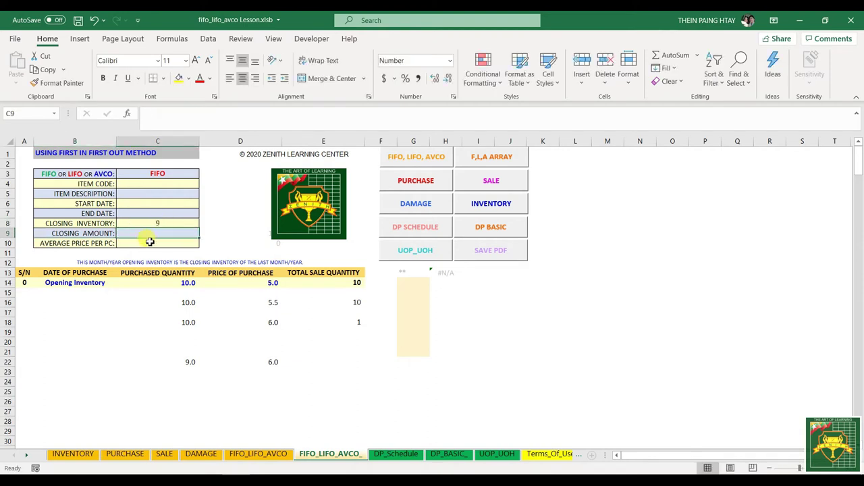
type("=")
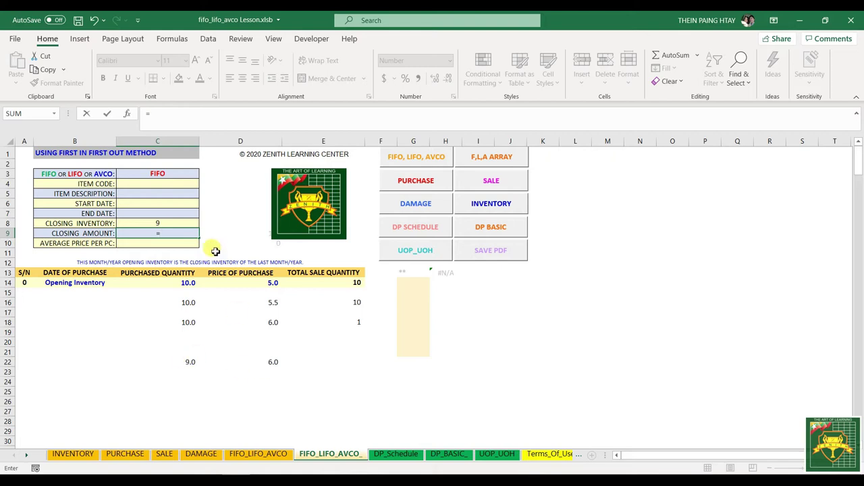
type("54")
key("Return")
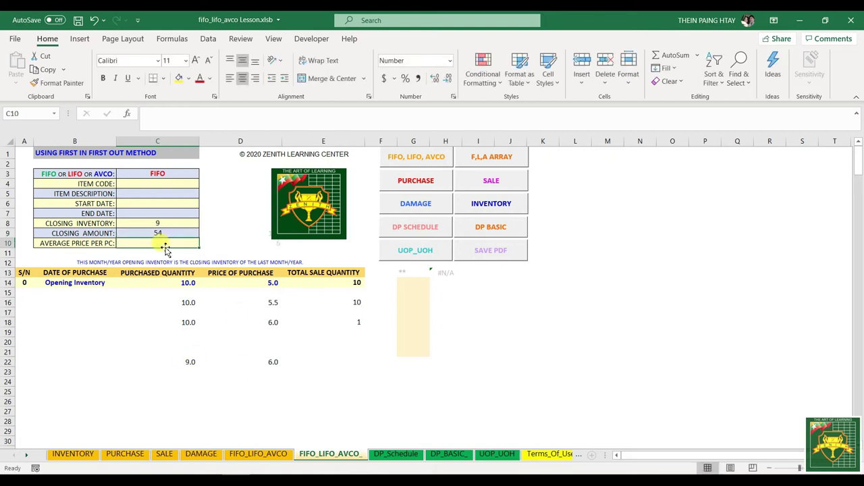
type("=")
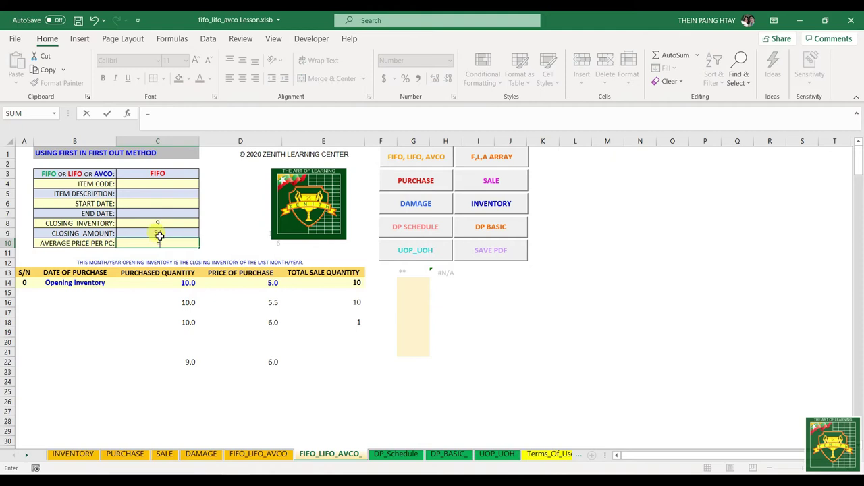
left_click(158, 233)
type("/")
left_click(157, 223)
key("Return")
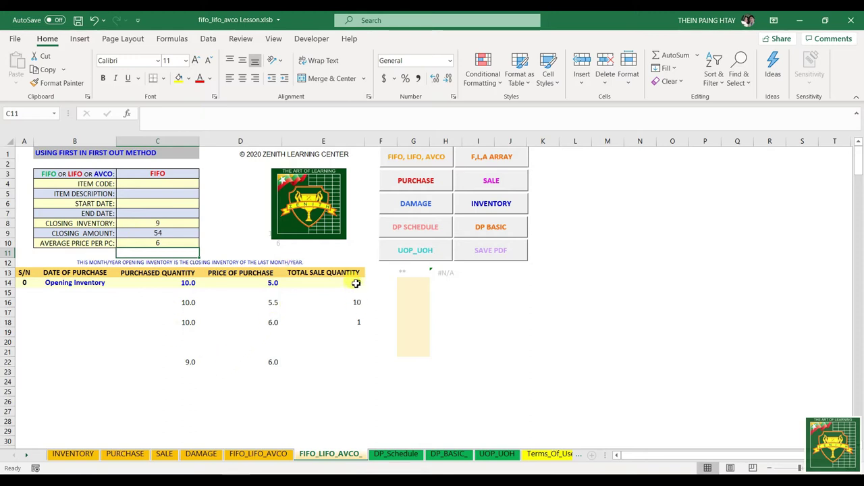
- Clear the leftover row C22:D22 and sale quantities, then enter a trial sale of 21 in E18
left_click_drag(187, 360, 241, 364)
key("Delete")
left_click_drag(347, 282, 347, 322)
key("Delete")
left_click(340, 361)
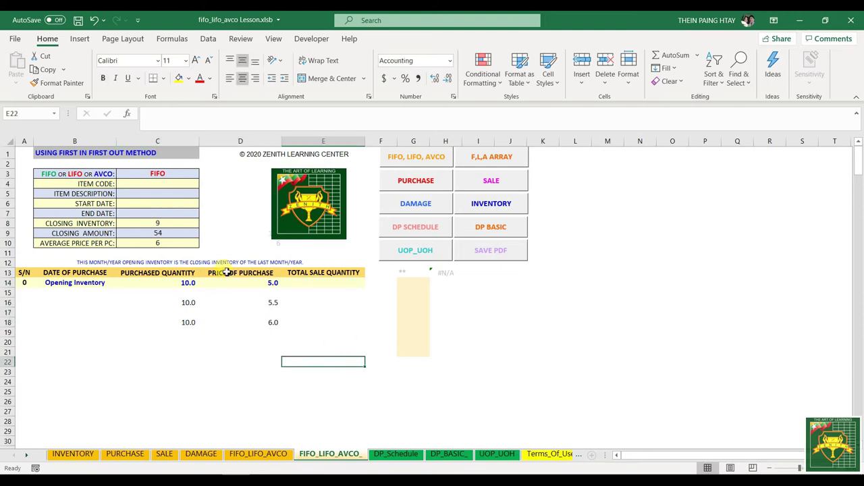
left_click(347, 324)
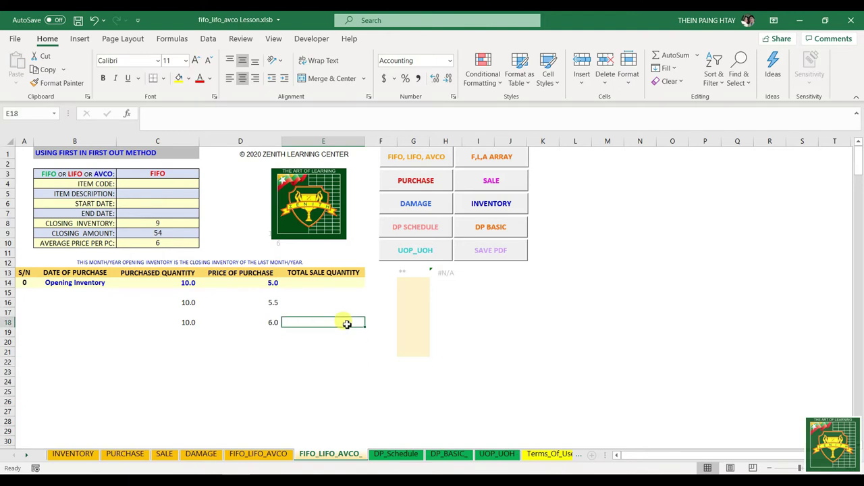
type("21")
key("Return")
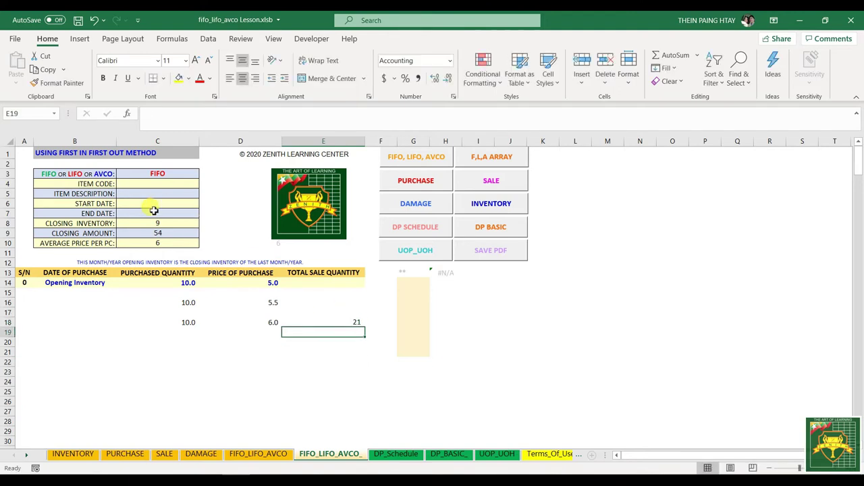
left_click(154, 233)
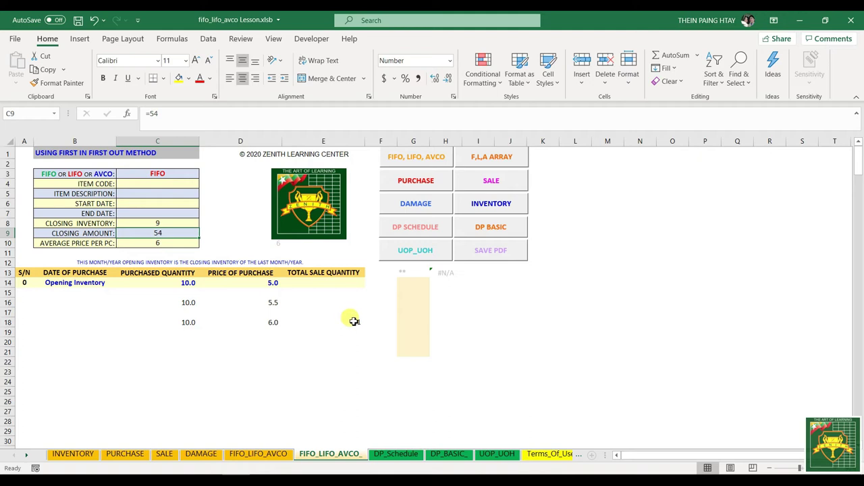
- Enter trial sales of 10 in E18, 10 in E16 and 1 in E14
left_click(354, 321)
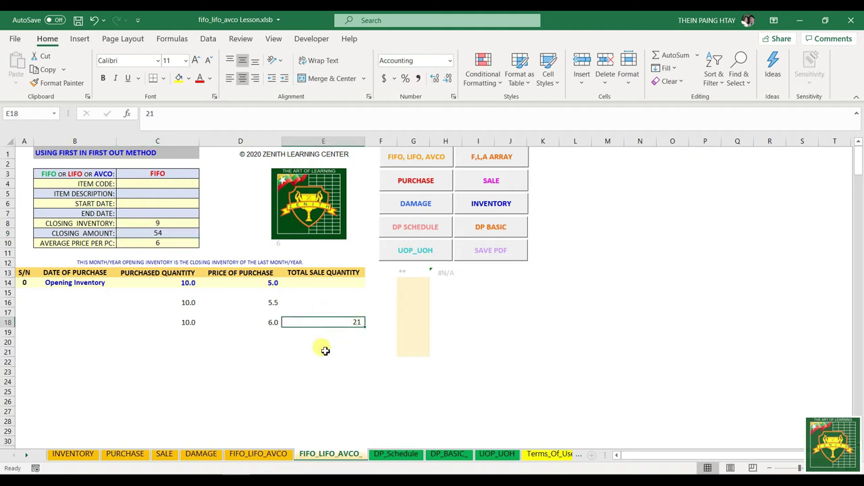
left_click(350, 281)
left_click(355, 324)
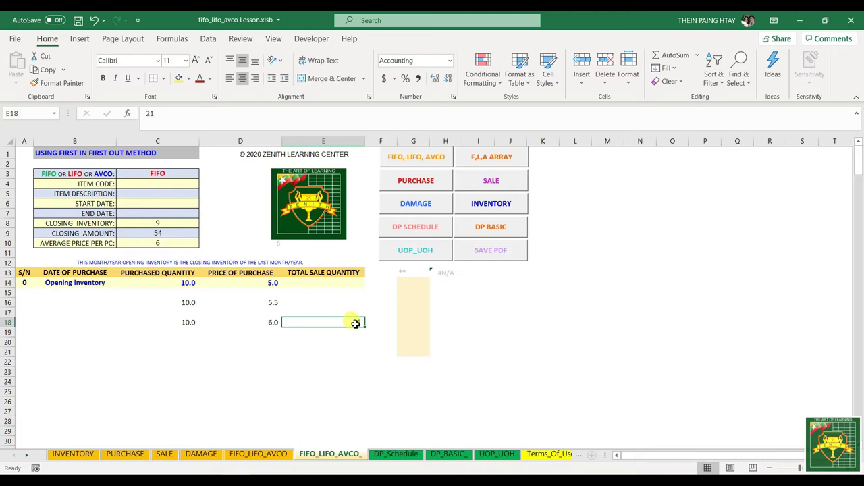
type("10")
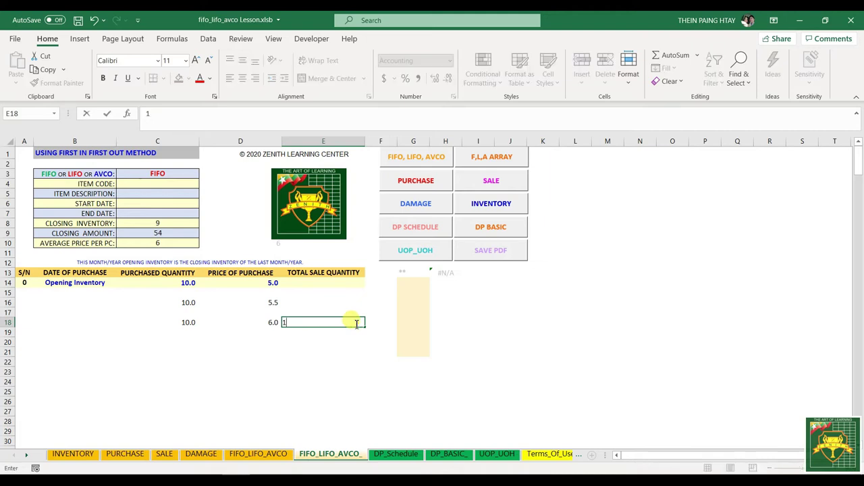
key("Return")
left_click(352, 305)
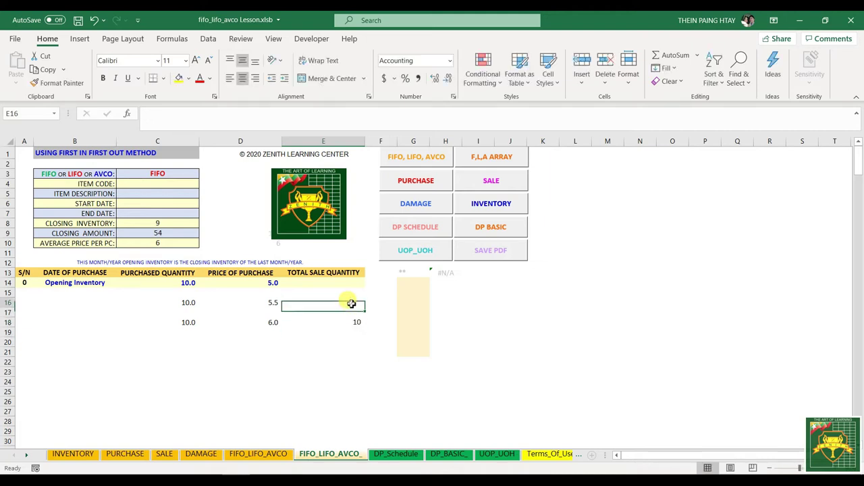
type("10")
key("Return")
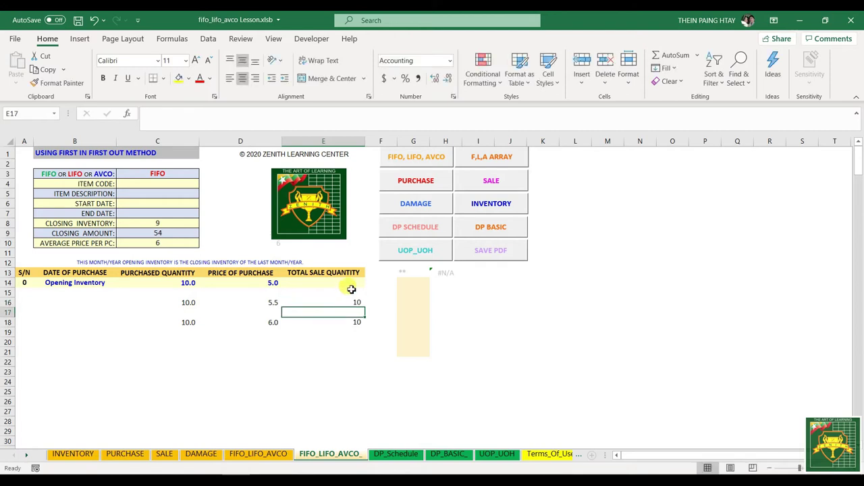
left_click(351, 282)
type("1")
key("Return")
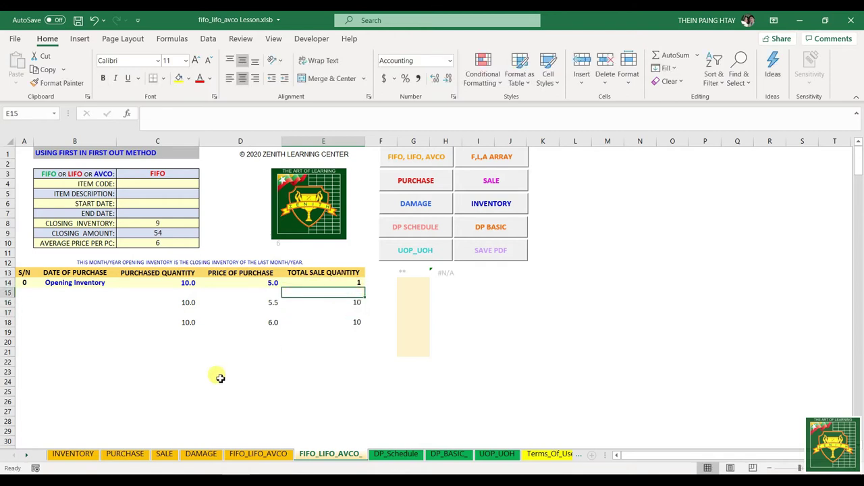
- Enter quantity 9 at price 5 in C21:D21
left_click(186, 352)
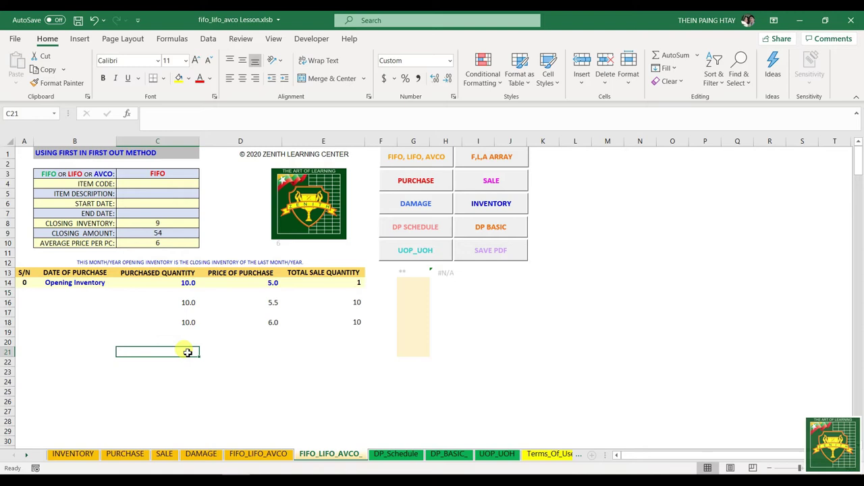
type("9")
key("Return")
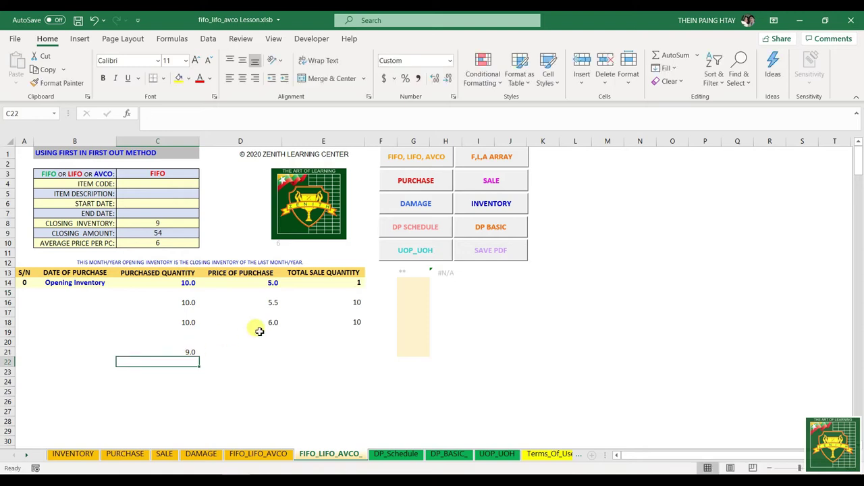
left_click(272, 353)
type("5")
key("Return")
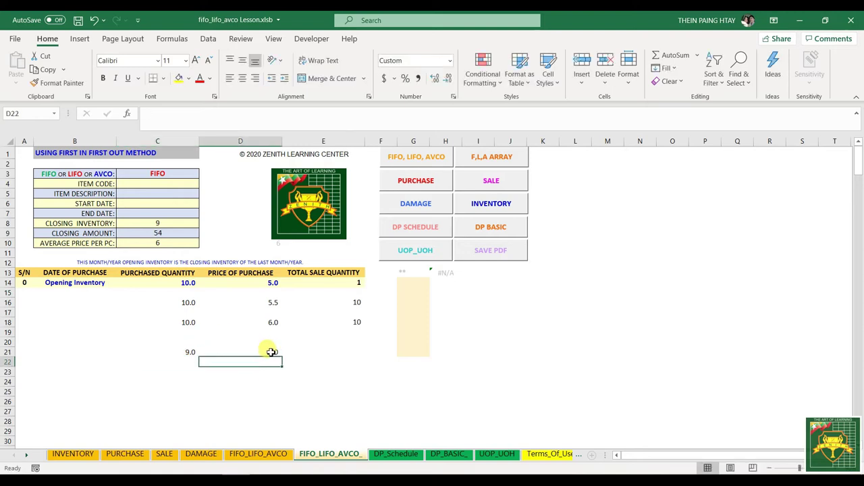
- Change the closing amount in C9 to =45, making the average price 5
left_click(163, 224)
left_click(159, 233)
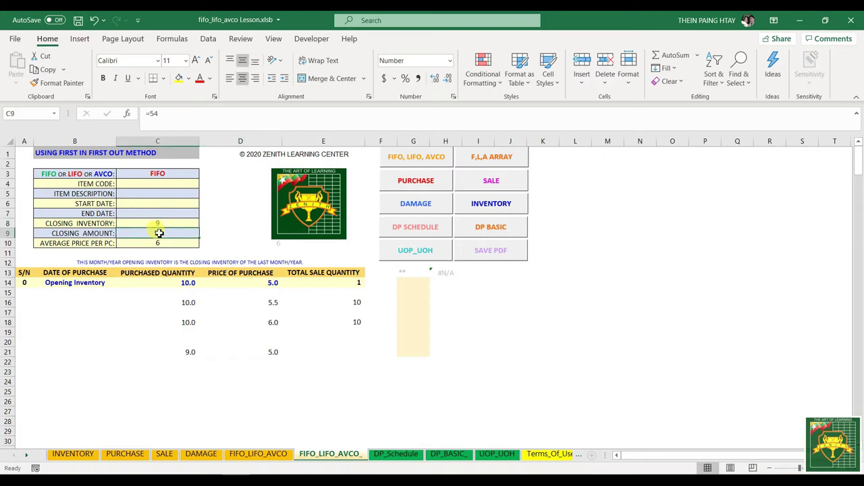
type("=")
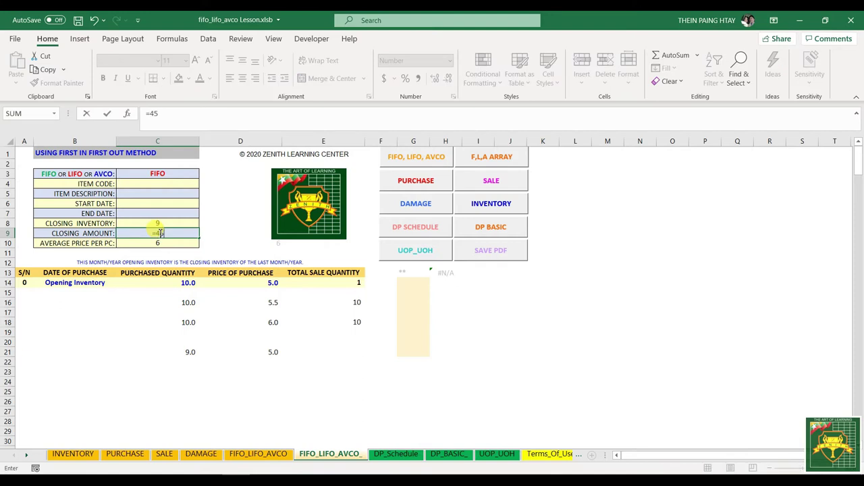
key("Return")
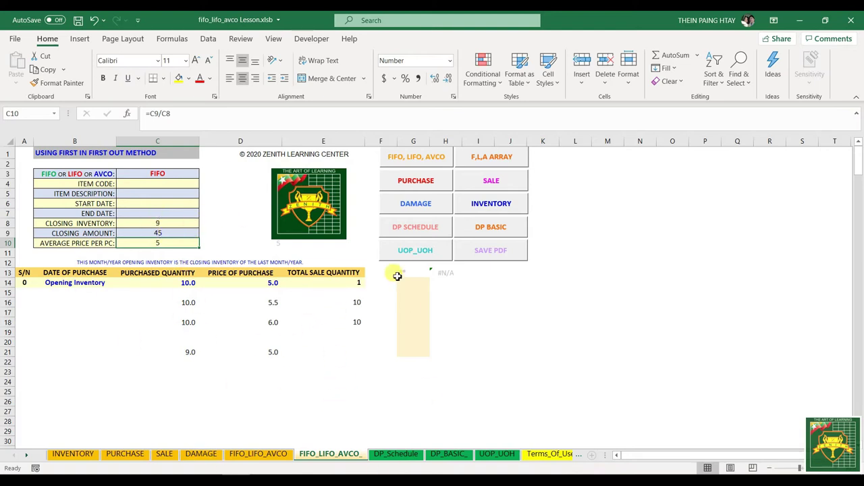
- Clear the trial sales in E14:E18 and the 9 and 5 in C21:D21
left_click_drag(355, 282, 352, 320)
key("Delete")
left_click_drag(183, 351, 270, 352)
key("Delete")
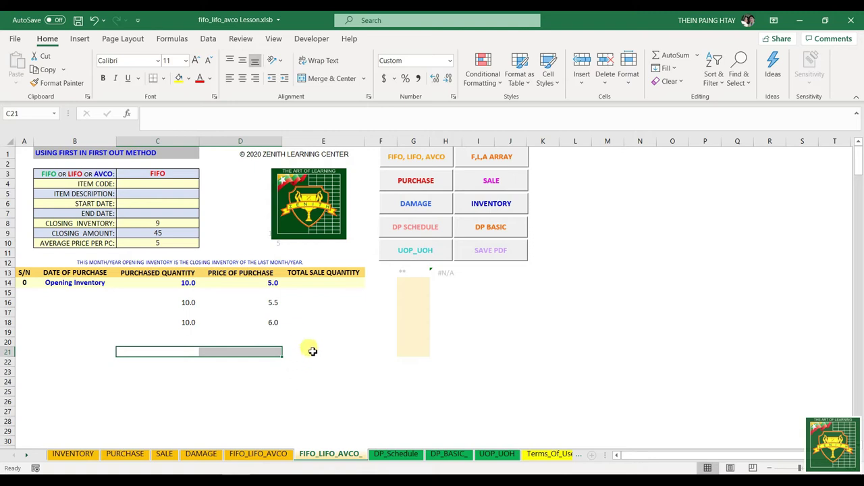
- Enter 21 as the row 18 sale quantity and select the purchased quantities C14:C18
left_click(338, 324)
type("21")
key("Return")
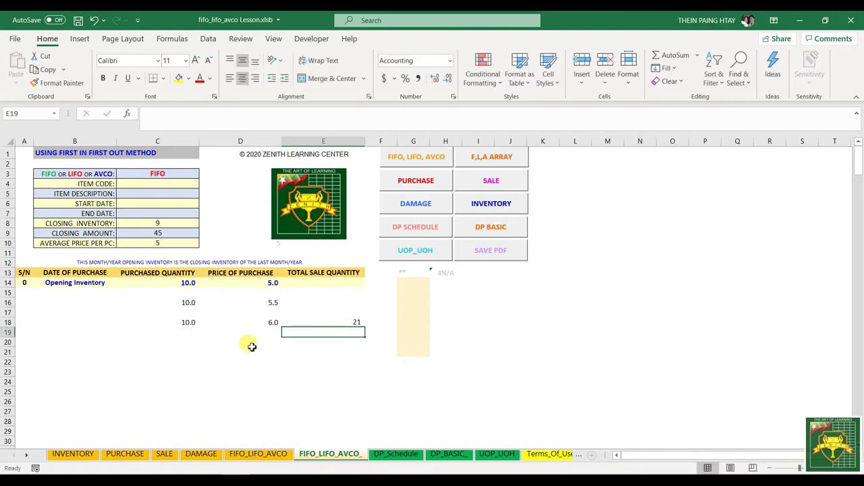
left_click(352, 323)
left_click_drag(185, 282, 197, 323)
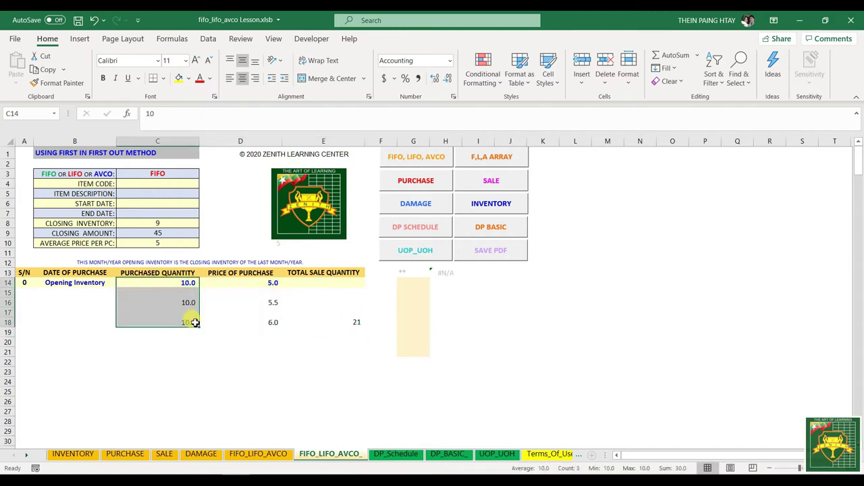
- Put =SUMPRODUCT(C14:C18,D14:D18) in C22, giving 165.0
left_click(191, 361)
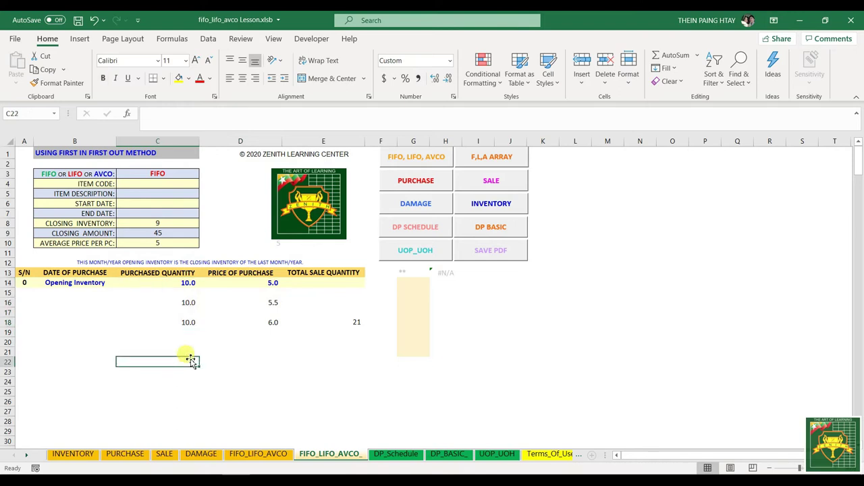
type("=")
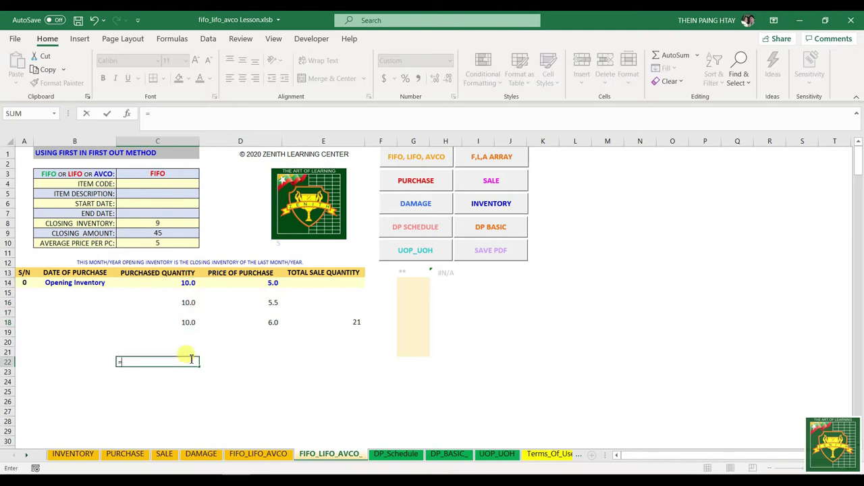
type("sump")
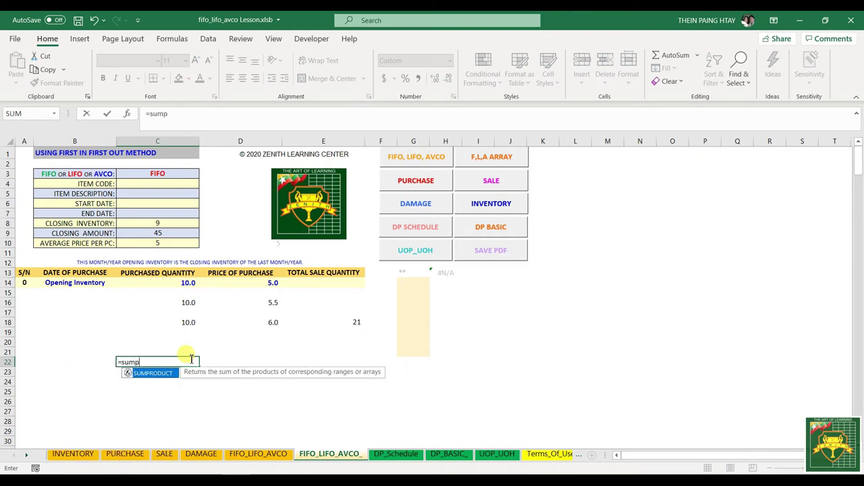
type("r")
key("Tab")
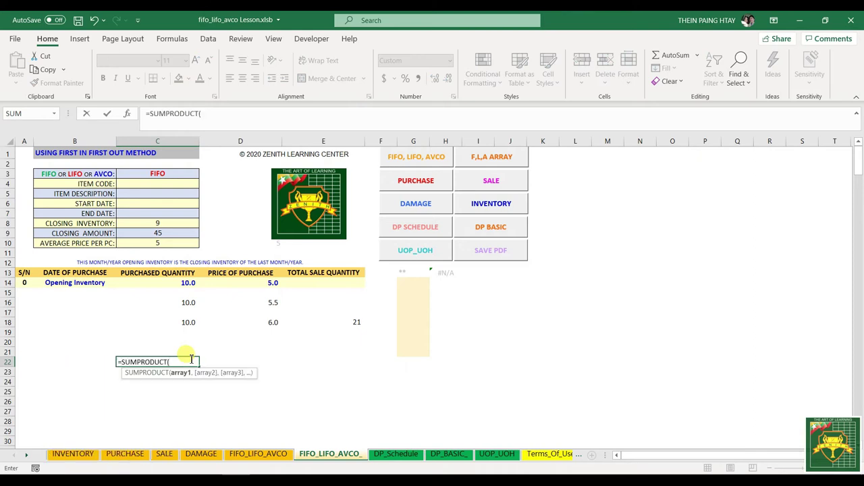
left_click_drag(184, 282, 184, 328)
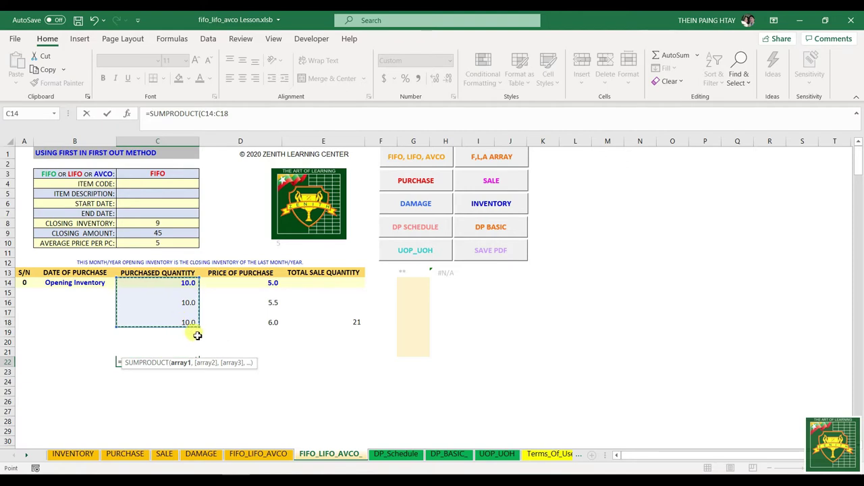
type(",")
left_click_drag(273, 282, 271, 324)
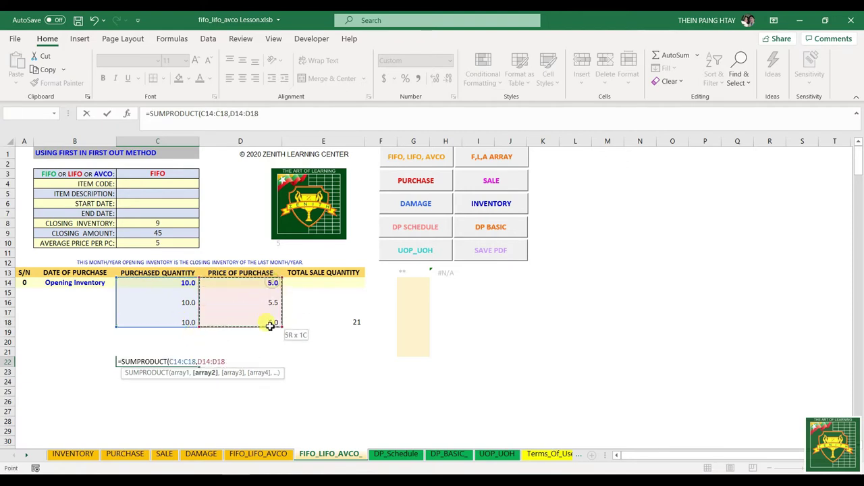
type(")")
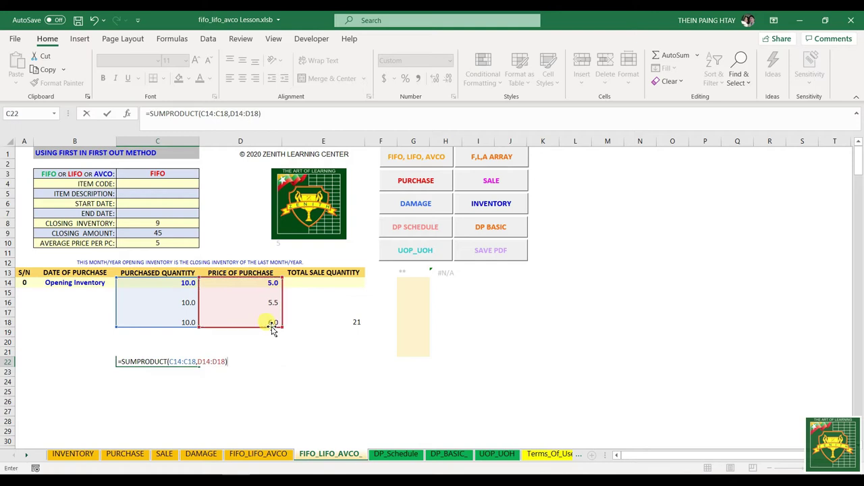
key("Return")
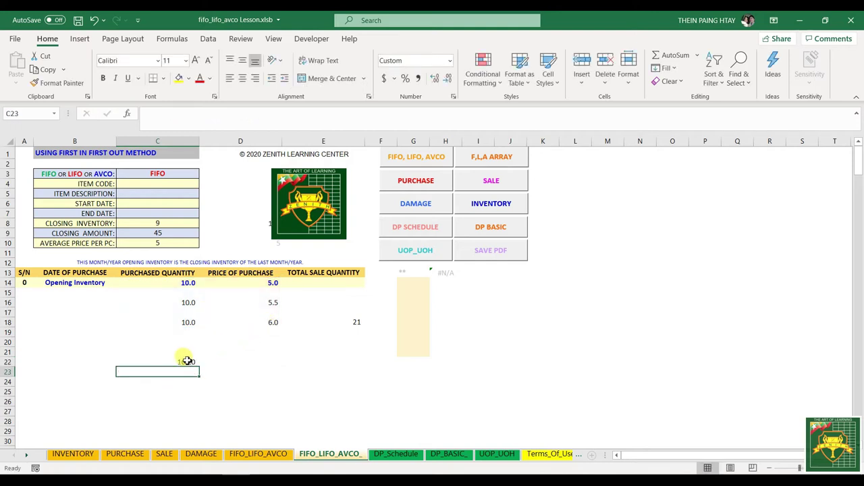
- Extend the C22 formula to divide by SUM(C14:C18) for the weighted-average price
left_click_drag(184, 285, 267, 284)
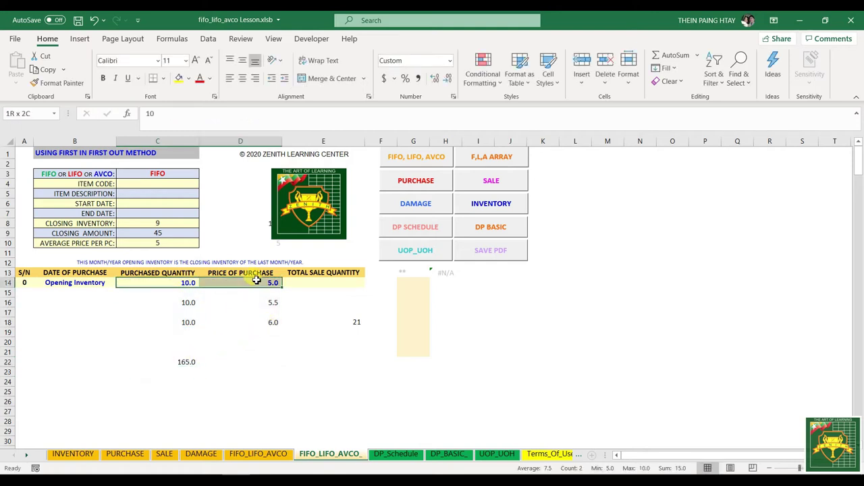
left_click_drag(182, 302, 261, 293)
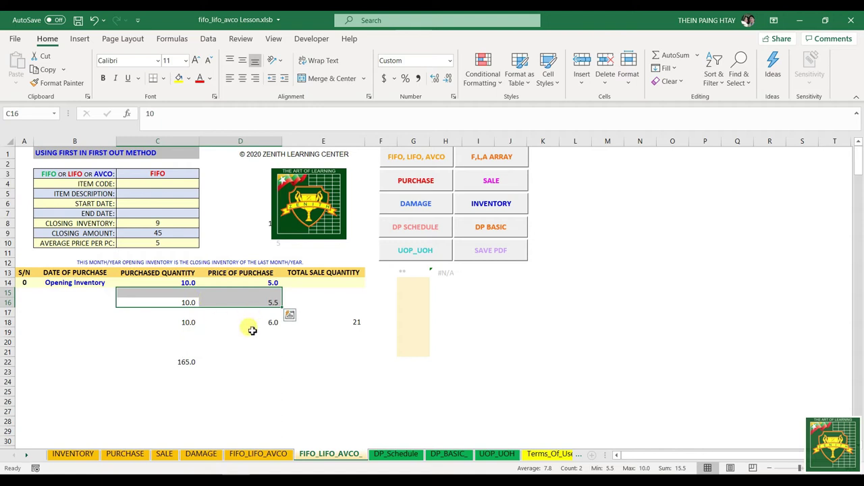
left_click(183, 362)
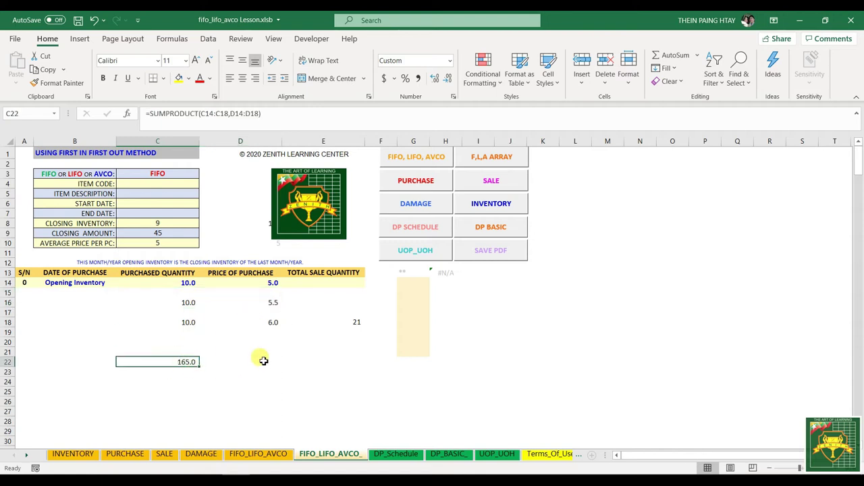
left_click(271, 115)
type("/sum(")
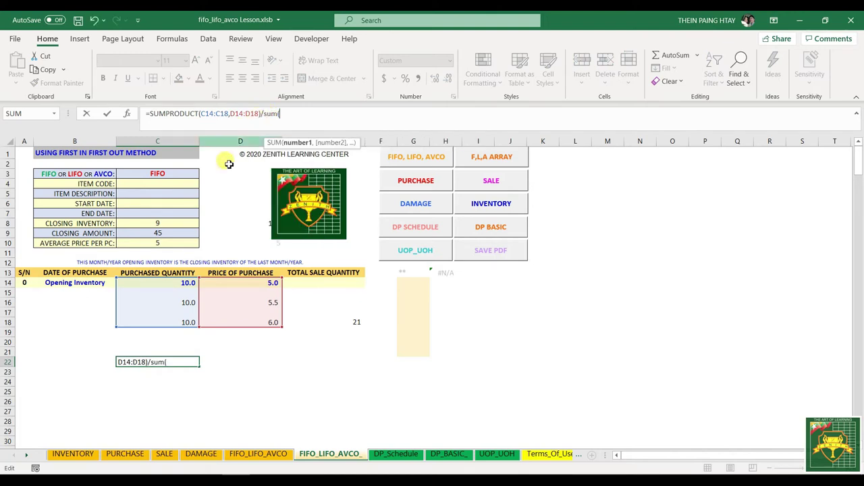
left_click_drag(173, 285, 174, 320)
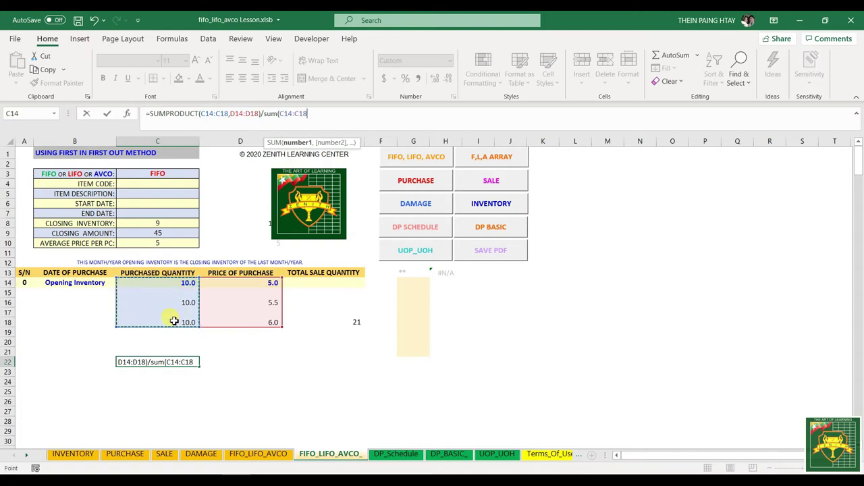
type(")")
key("Return")
- Compare the 5.5 result with the three purchases' prices, then clear C22
left_click(183, 362)
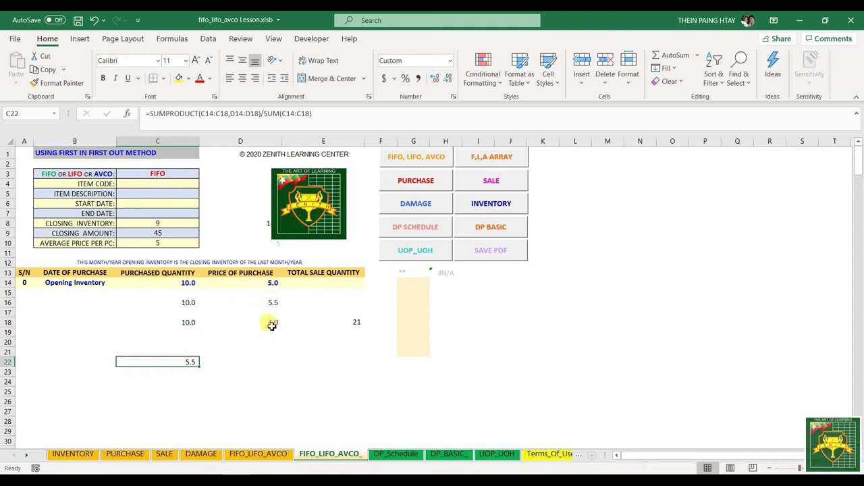
left_click(272, 304)
left_click(269, 331)
left_click_drag(200, 287, 273, 323)
left_click(185, 357)
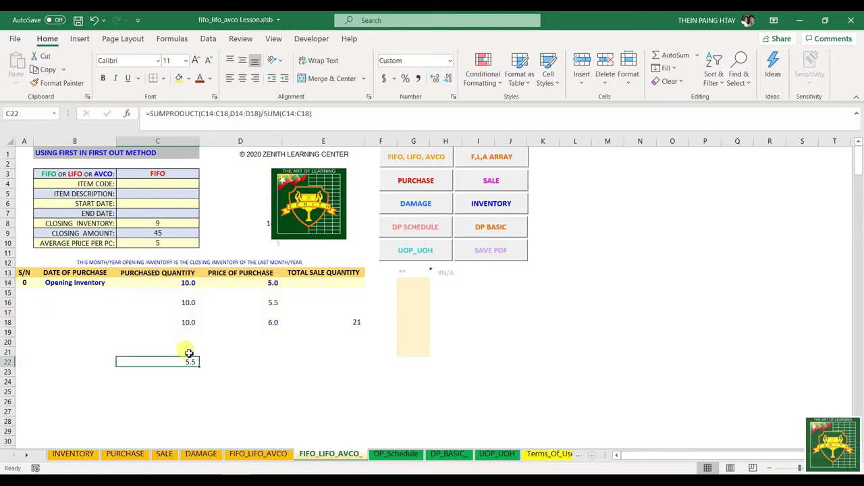
key("Delete")
left_click(191, 344)
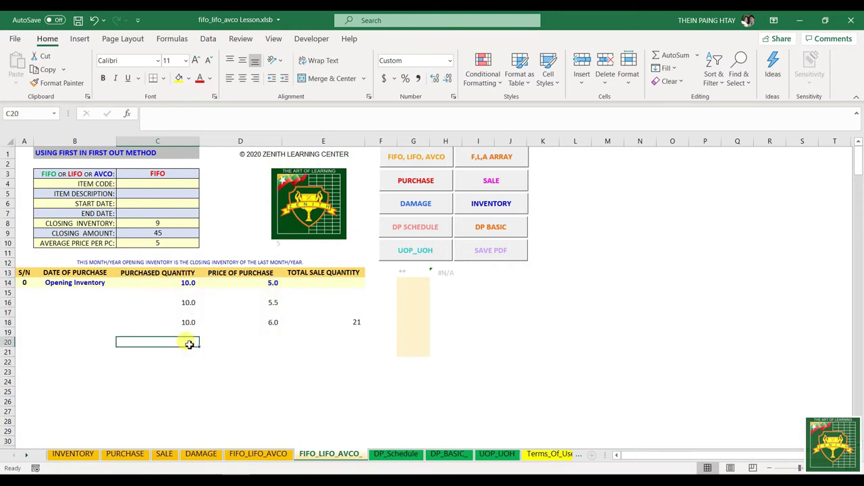
- Fill row 20 with the merged purchase: quantity 30, price 5.5, sale 21
left_click(187, 358)
left_click(266, 345)
left_click(180, 341)
type("30")
key("Return")
left_click(273, 345)
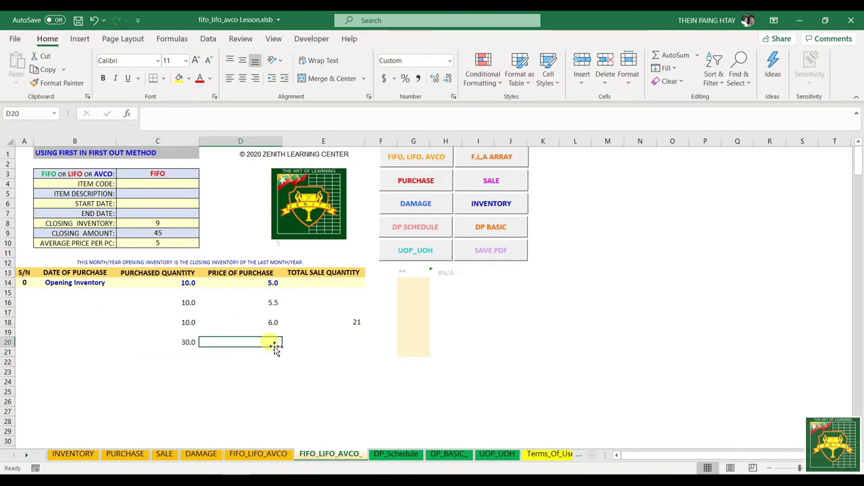
type("5.5")
key("Return")
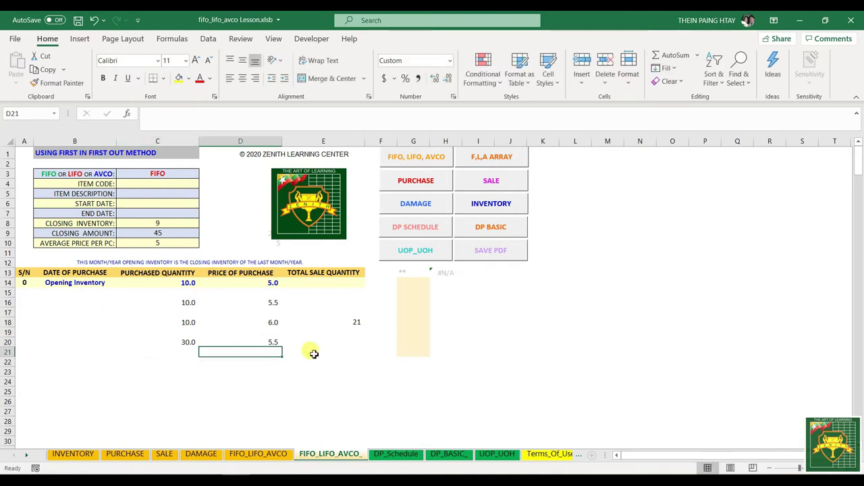
left_click(349, 343)
type("21")
key("Return")
- Enter 9 in C22 as the closing inventory note
left_click(352, 323)
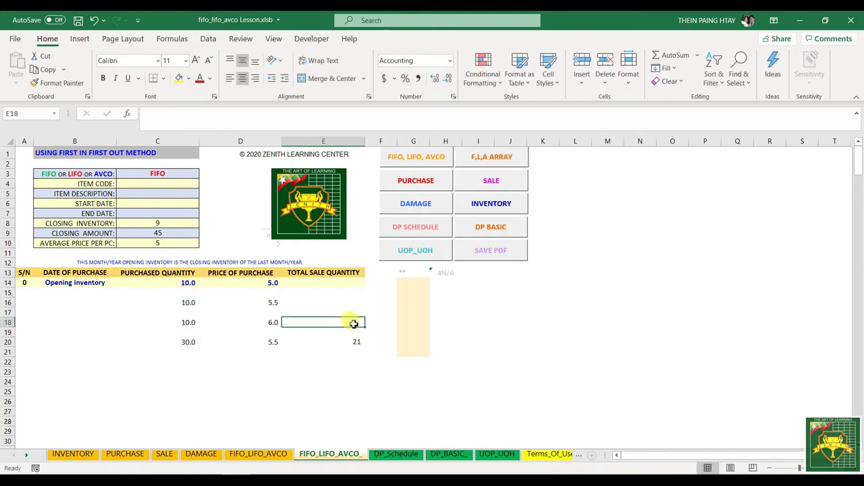
left_click_drag(187, 343, 328, 341)
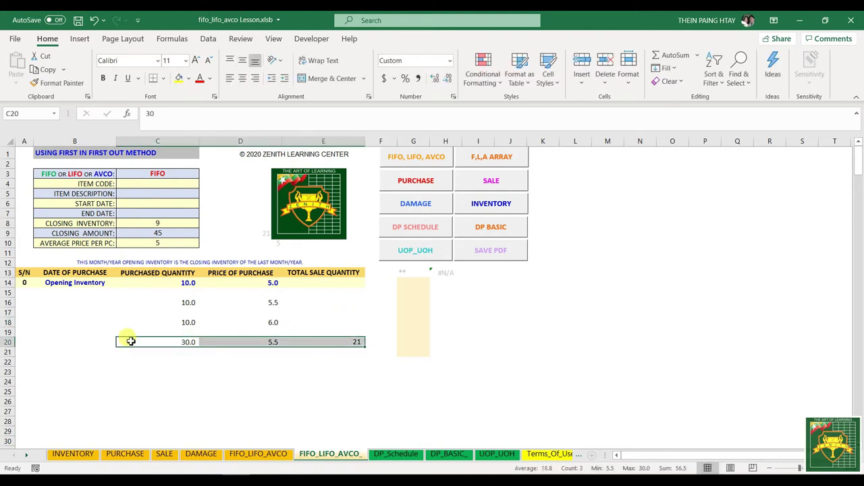
left_click(184, 363)
type("9")
key("Return")
- Change the closing amount in C9 to =9*5.5
left_click(179, 357)
left_click(164, 228)
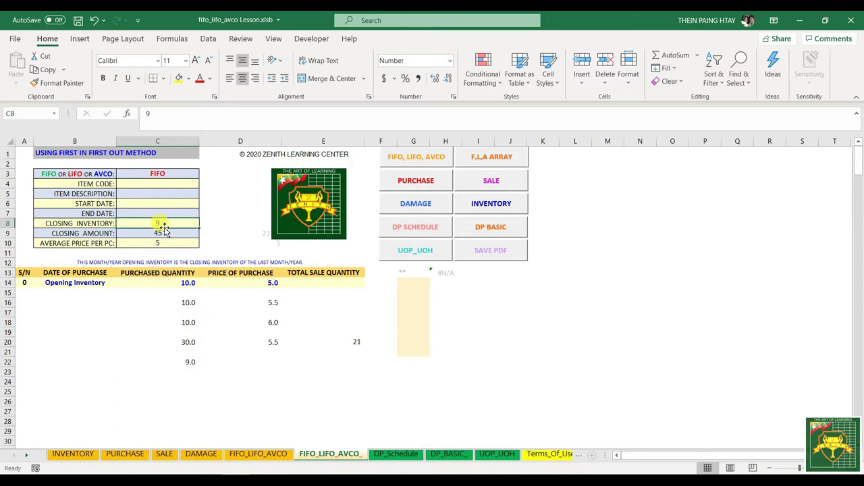
left_click(158, 234)
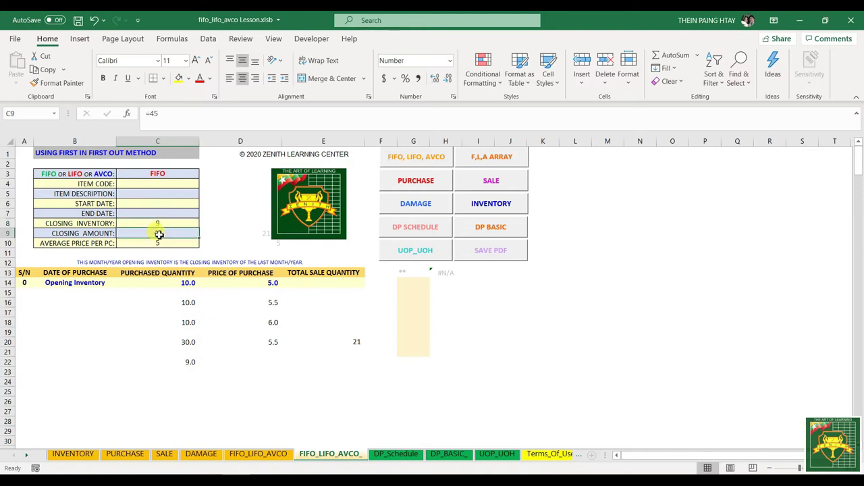
type("=")
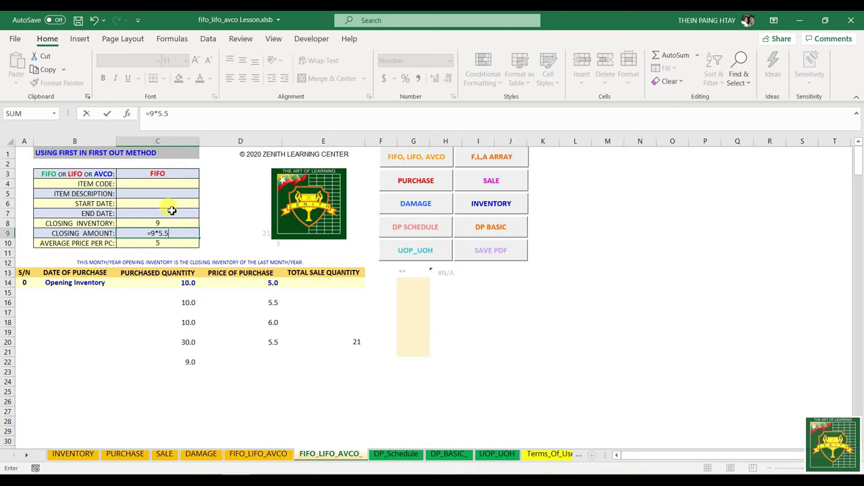
key("Return")
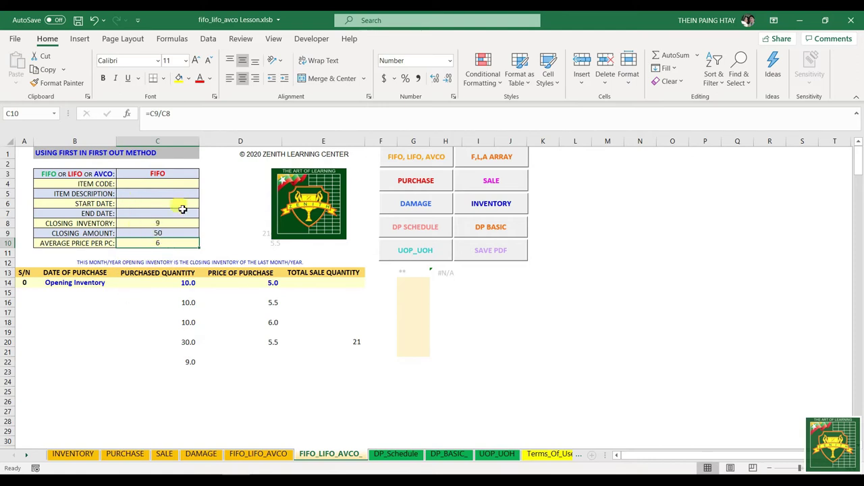
- Delete the merged row 20 line, its 21 sale and the 9.0 note in C22
left_click_drag(179, 284, 251, 337)
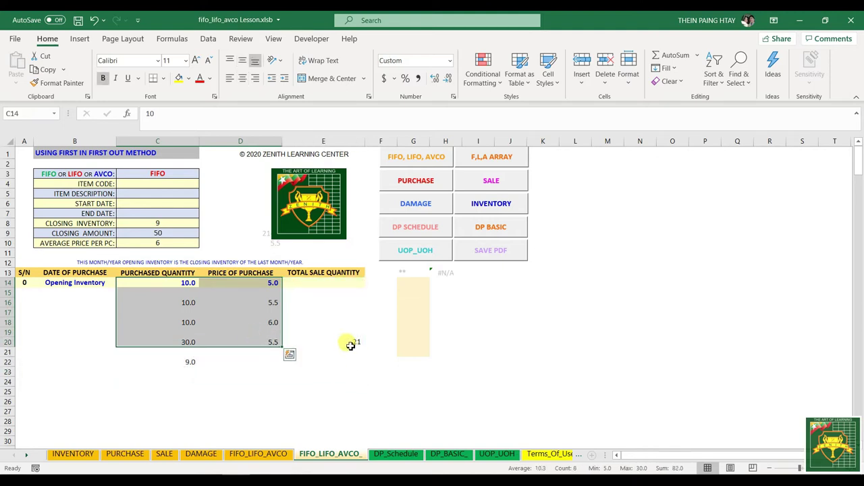
left_click(351, 345)
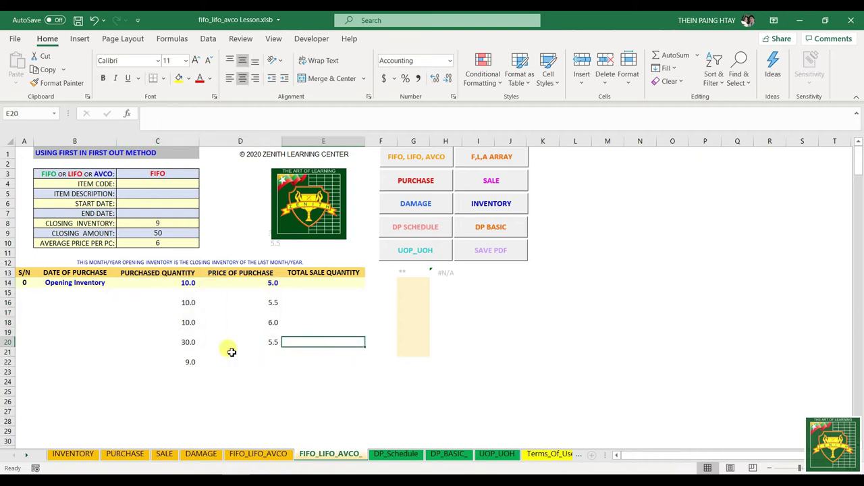
left_click(186, 361)
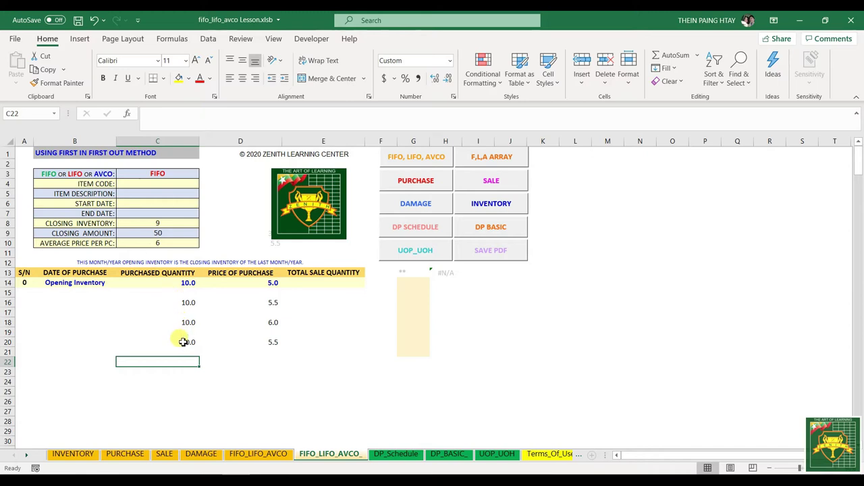
left_click_drag(183, 342, 251, 342)
key("Delete")
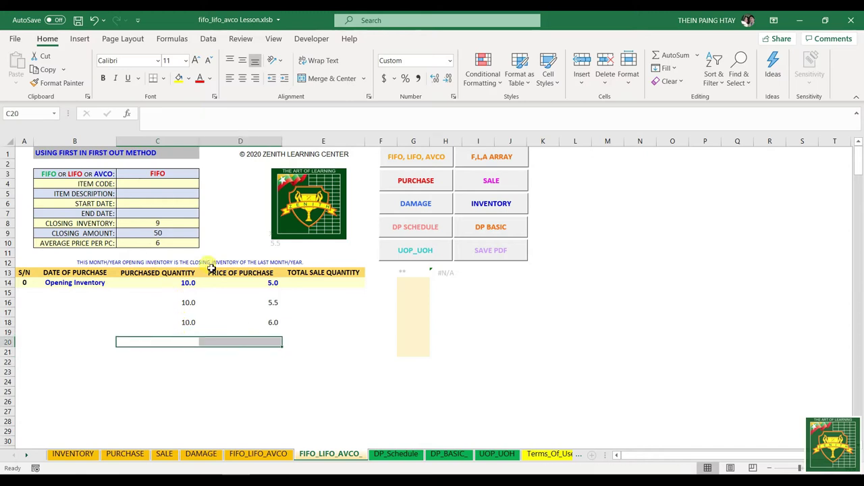
- Select the second purchase's quantity and price in C16:D16
left_click_drag(182, 281, 251, 281)
left_click_drag(189, 310, 266, 302)
left_click(216, 350)
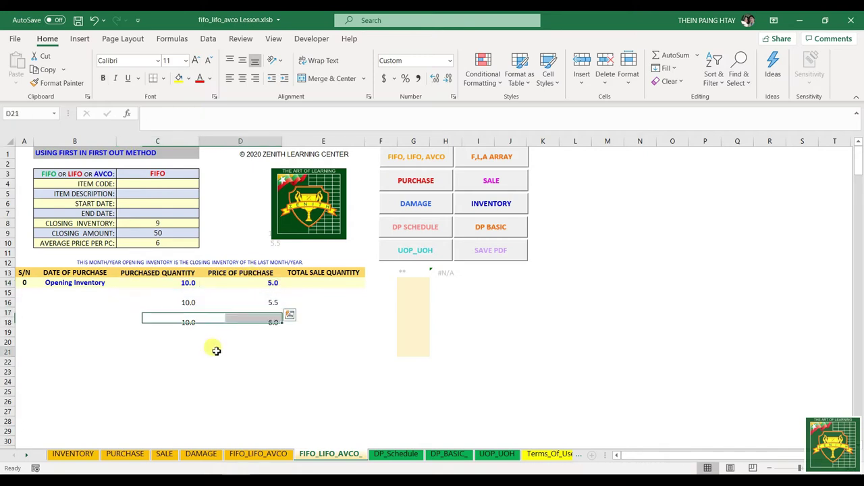
left_click(180, 302)
left_click_drag(214, 302, 253, 302)
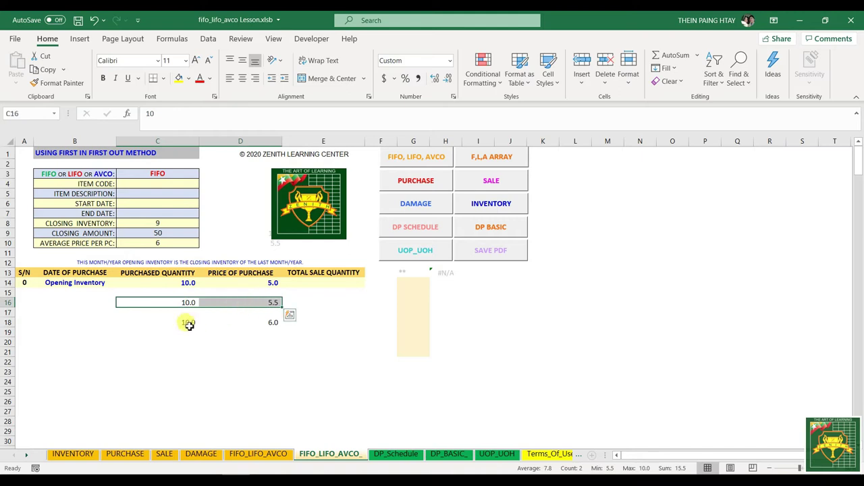
- Enter a 5-unit sale beside opening stock and add a 5.0 lot at price 5 in row 15
left_click(304, 297)
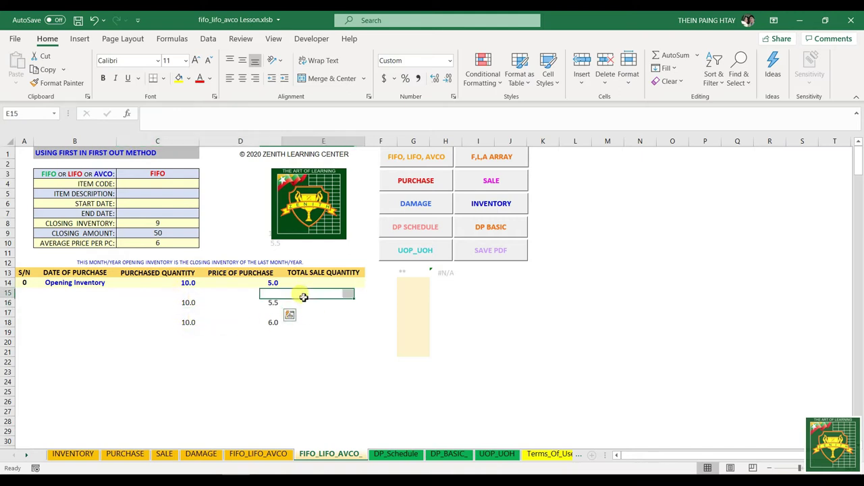
type("5")
key("Return")
left_click(325, 293)
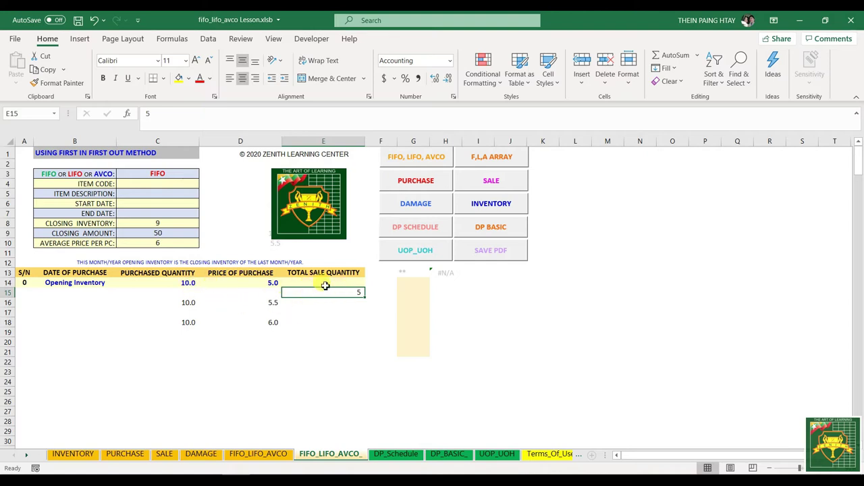
left_click(186, 291)
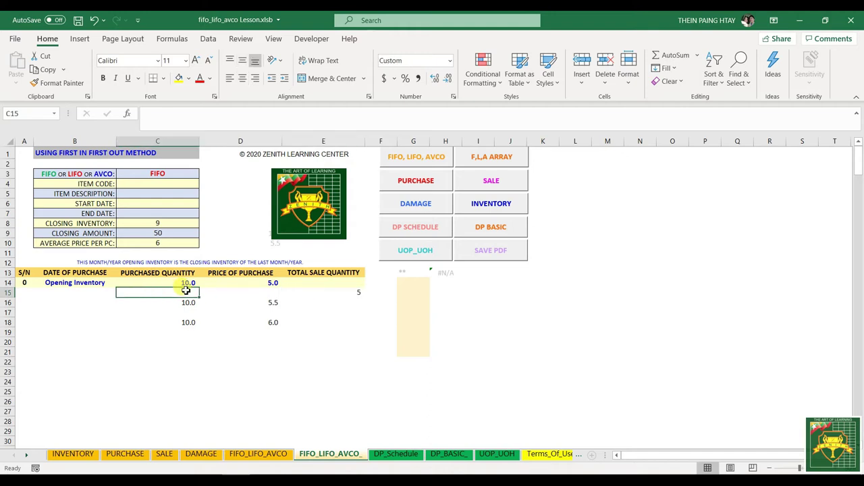
type("5")
key("Return")
left_click(270, 295)
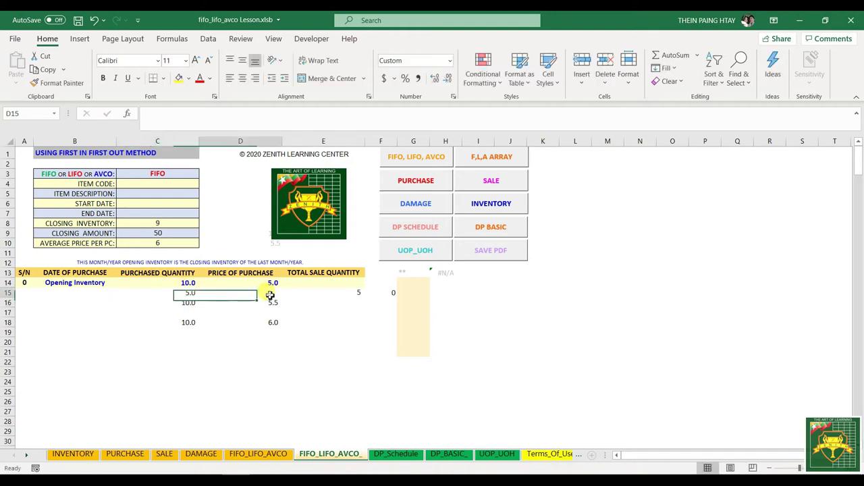
type("5")
key("Return")
left_click_drag(187, 293, 304, 293)
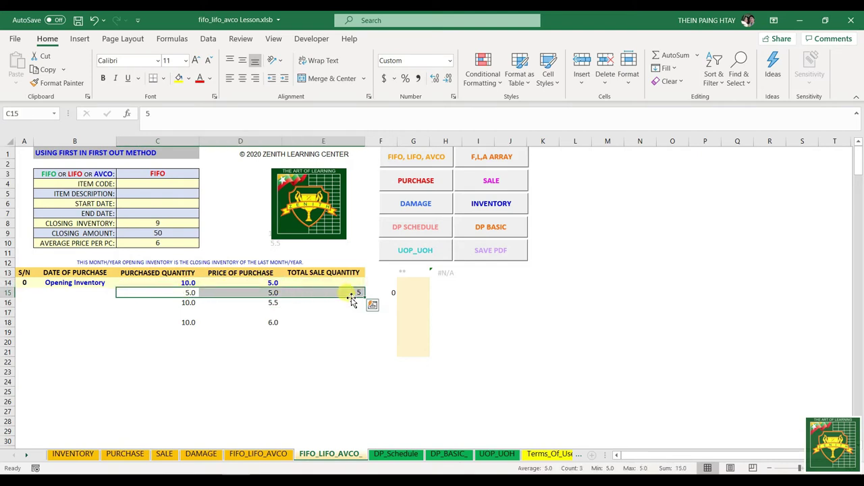
- Set sale quantities of 5 for opening stock, 5 for row 15 and 3 for the second purchase
left_click(356, 295)
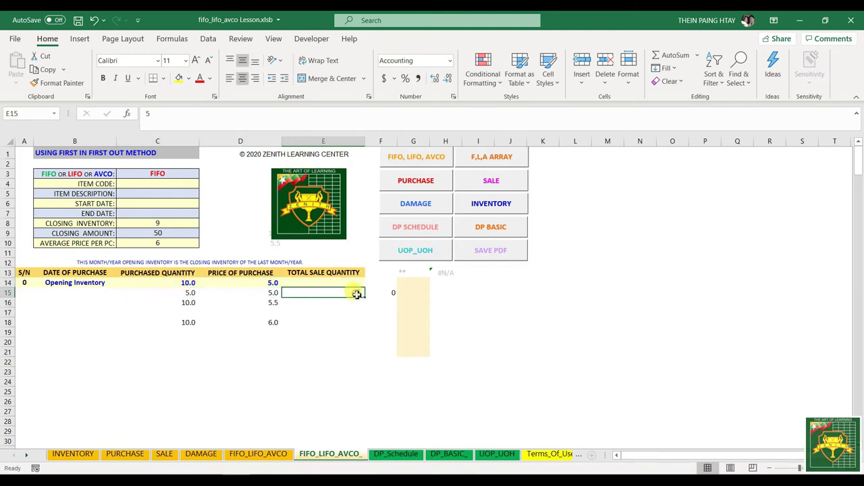
left_click(354, 282)
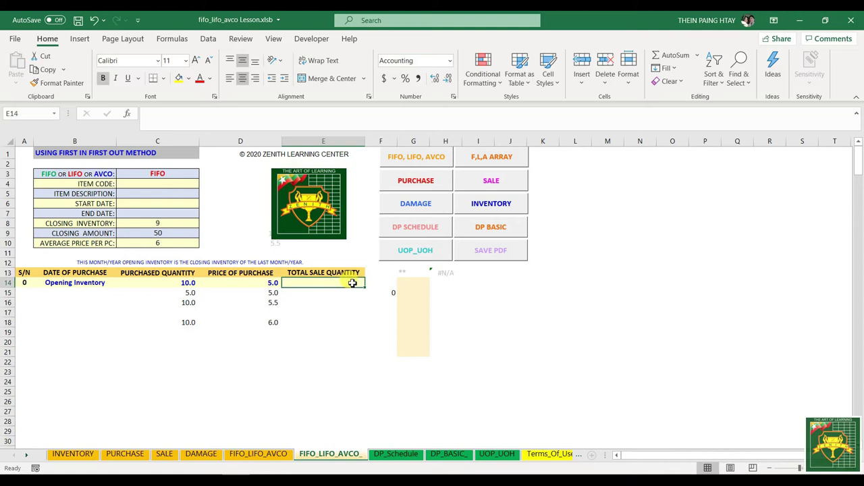
type("5")
key("Return")
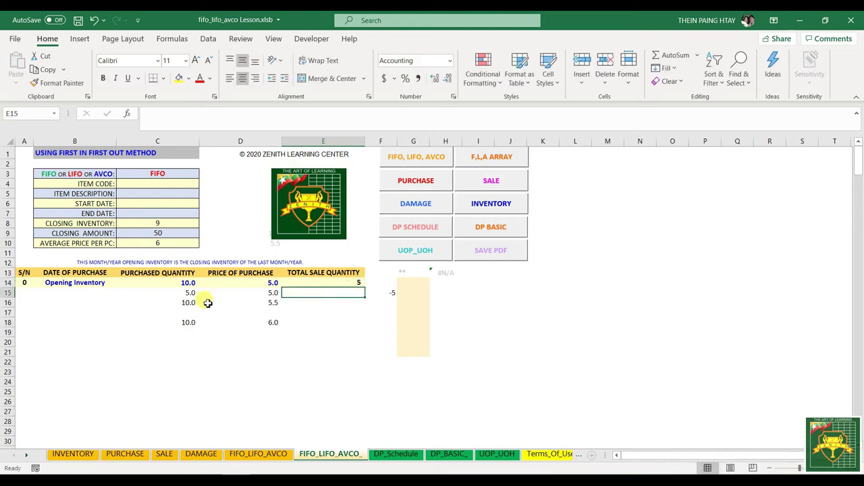
left_click_drag(174, 302, 254, 304)
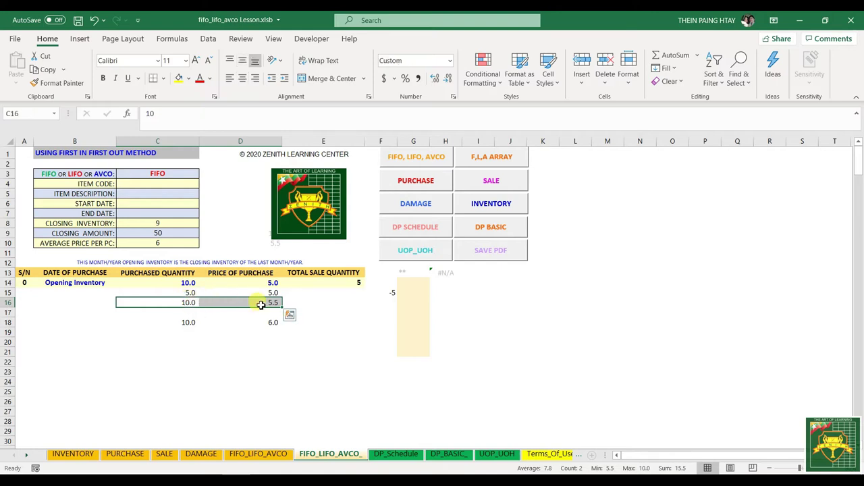
left_click(348, 294)
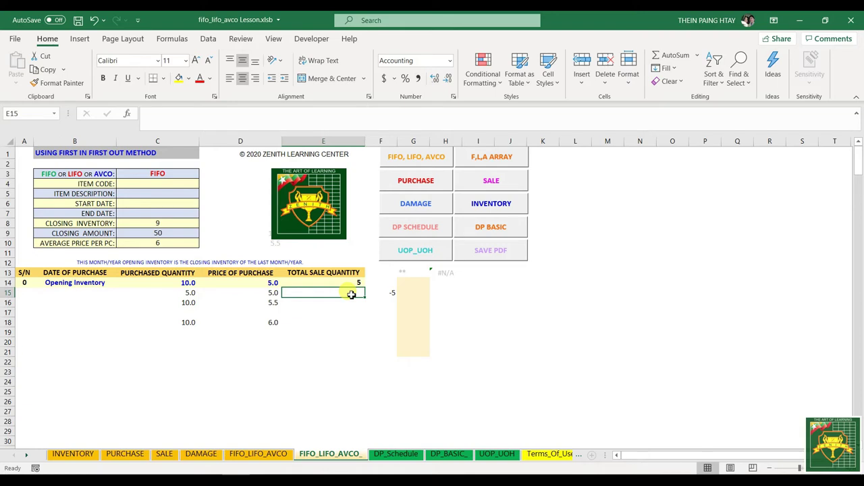
type("5")
key("Return")
type("3")
key("Return")
- Add a 7.0 lot at price 5.5 in row 17
left_click(188, 313)
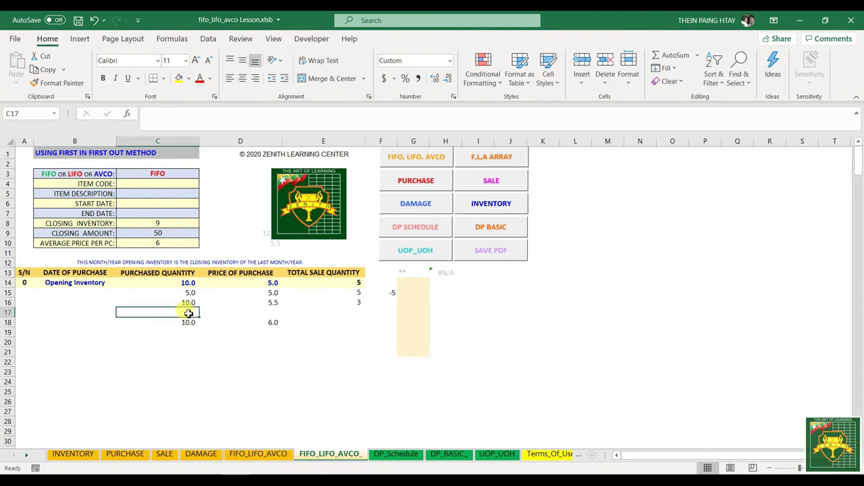
type("7")
key("Return")
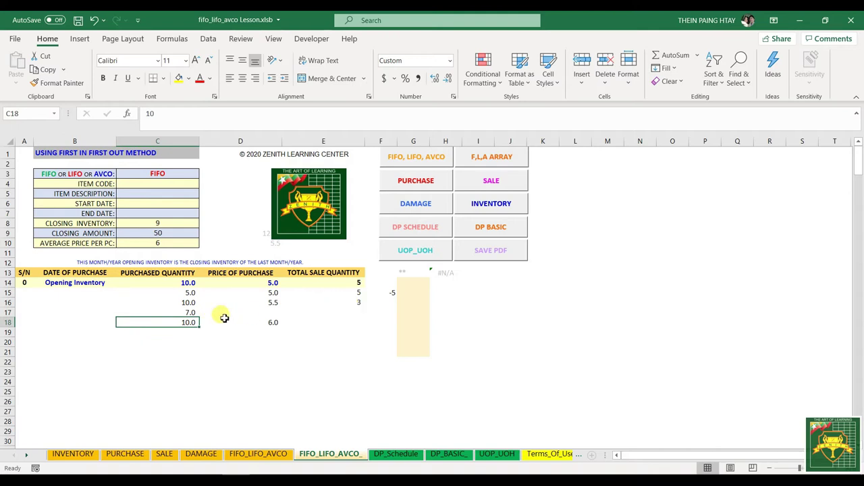
left_click(266, 314)
type("5.5")
key("Return")
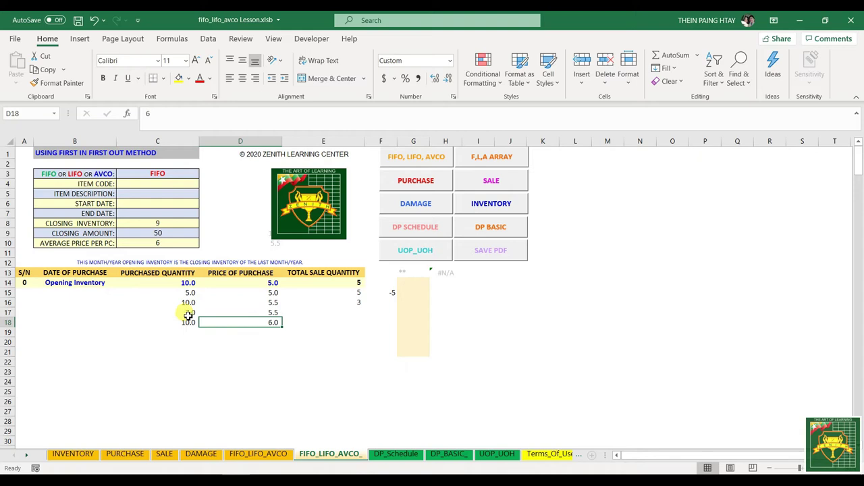
left_click_drag(188, 322, 268, 321)
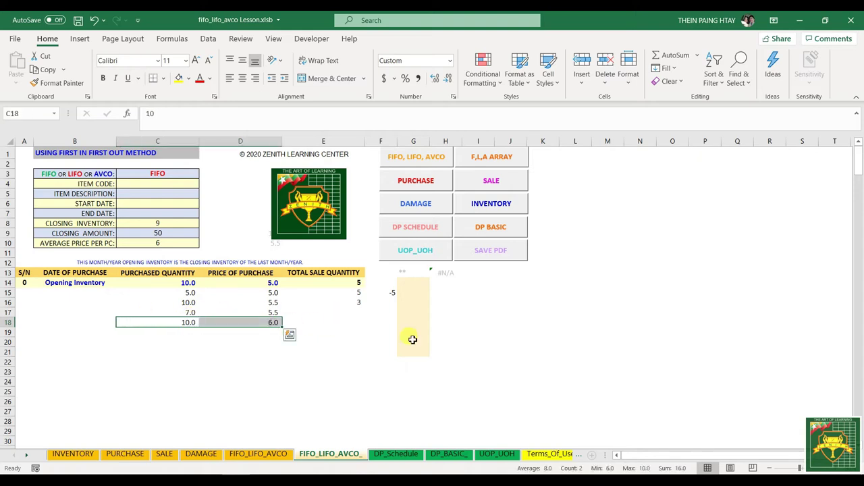
- Enter sale quantities of 7 in E17 and 3 in E18
left_click(344, 314)
type("7")
key("Return")
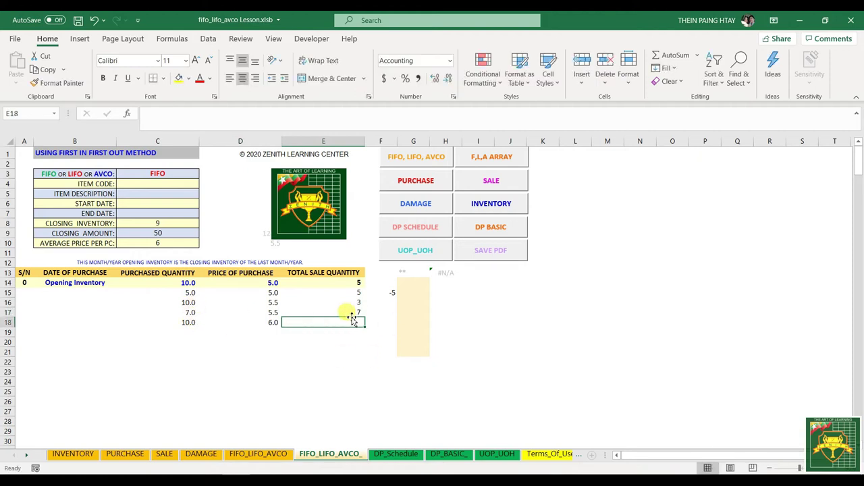
type("3")
key("Return")
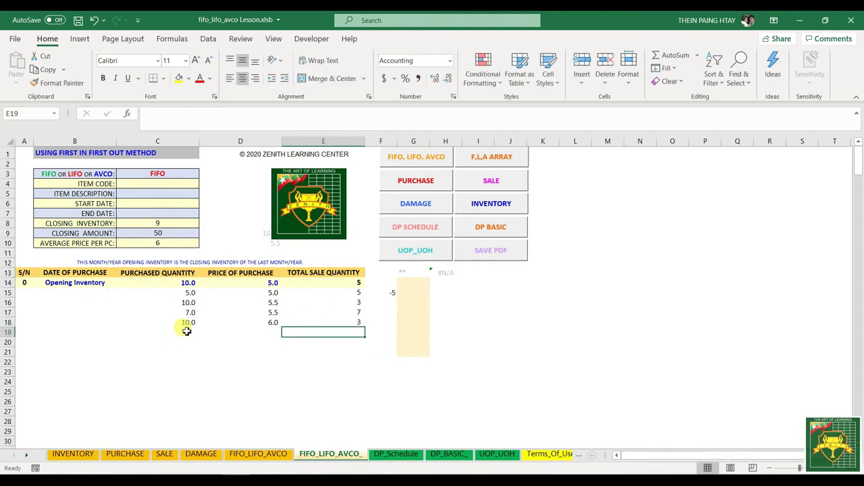
left_click(185, 341)
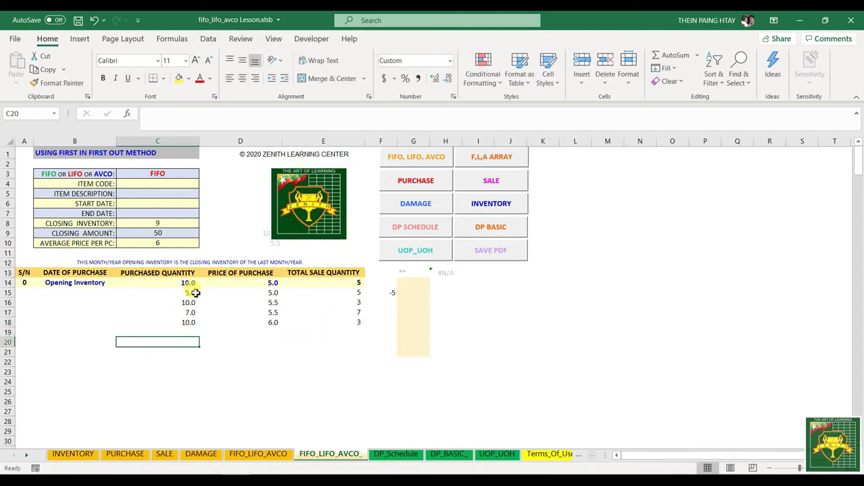
- Set closing inventory C8 to 7 and closing amount C9 to =7*6, giving 42
left_click(140, 222)
type("7")
key("Return")
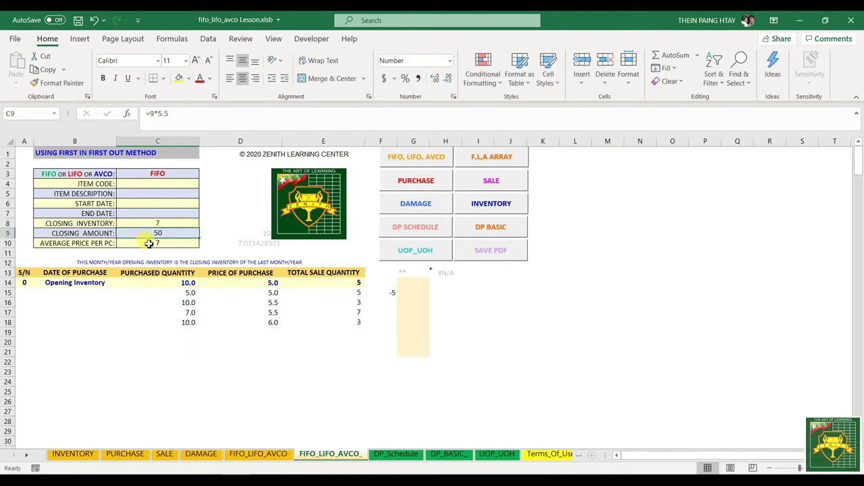
type("=7*")
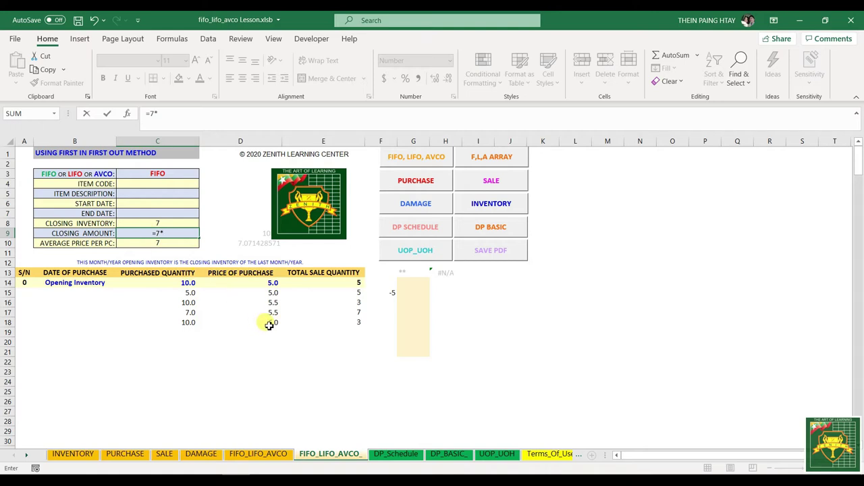
type("6")
key("Return")
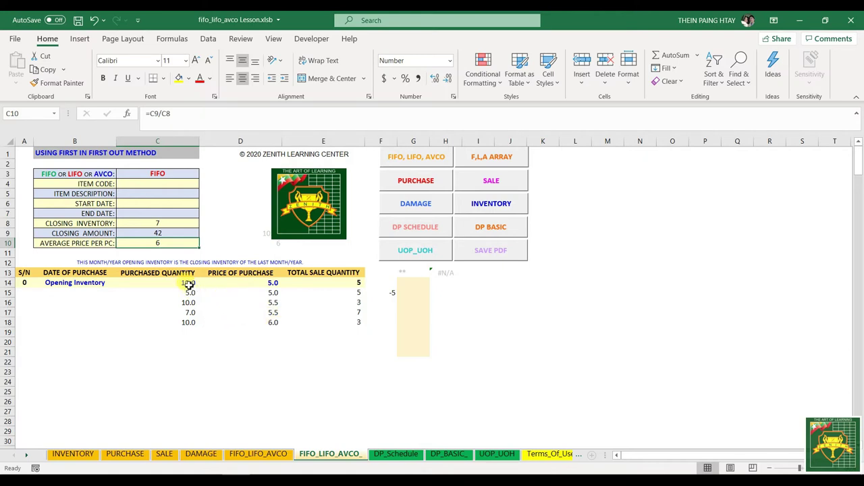
left_click_drag(188, 292, 299, 295)
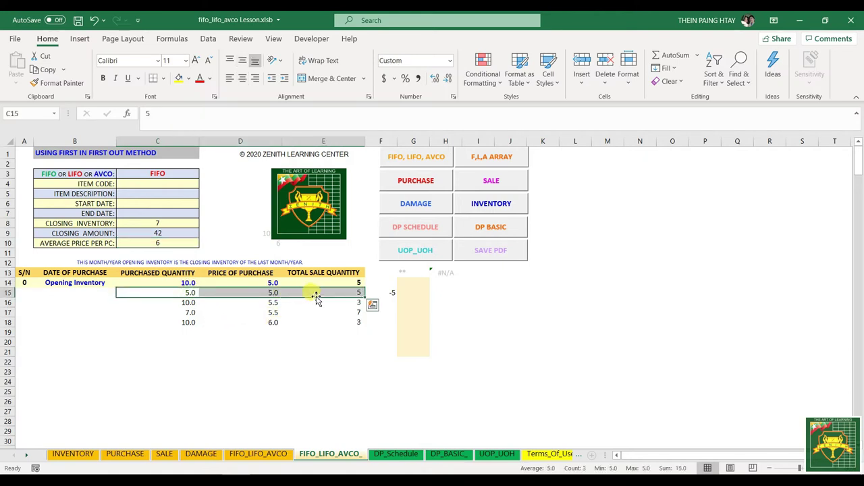
- Delete the contents of C15:E15, C17:E17 and the sale quantities in E14:E18
key("Delete")
left_click_drag(188, 313, 317, 317)
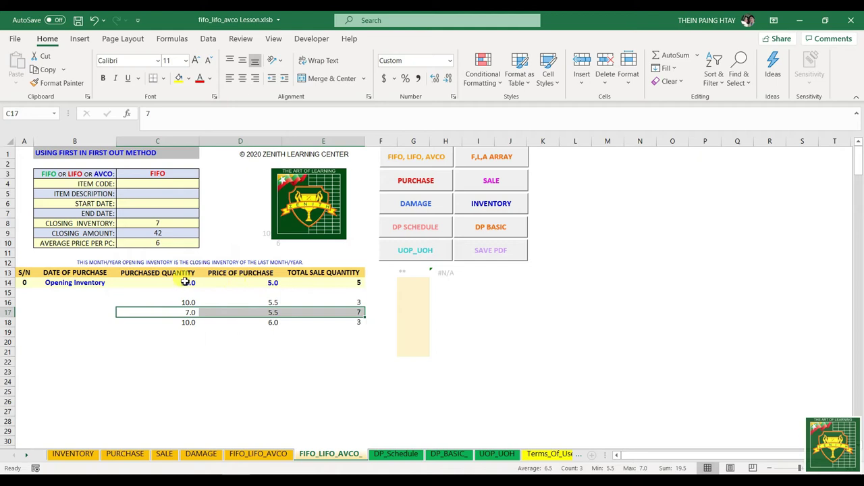
key("Delete")
left_click_drag(354, 287, 354, 321)
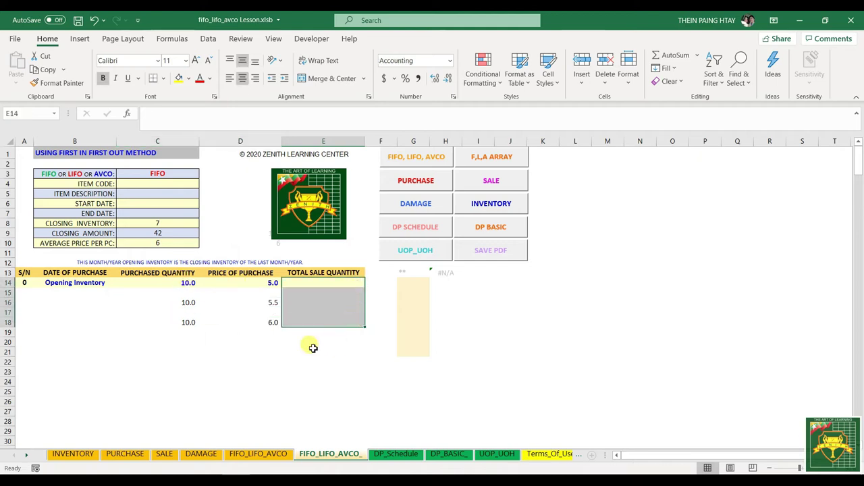
key("Delete")
left_click(233, 363)
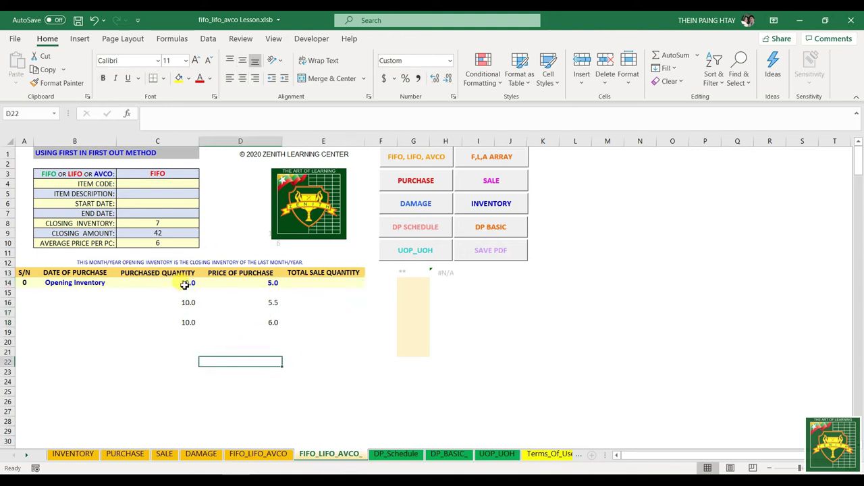
left_click_drag(184, 285, 275, 284)
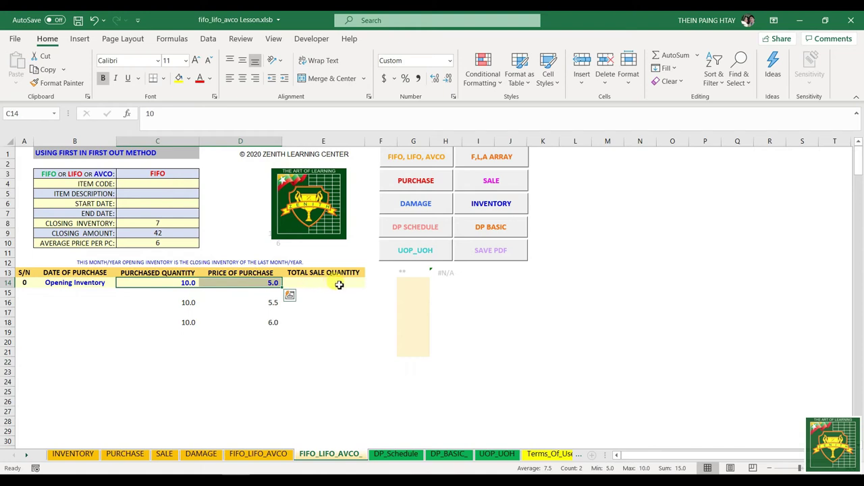
- Record a sale of 5 against the opening inventory row
left_click(332, 381)
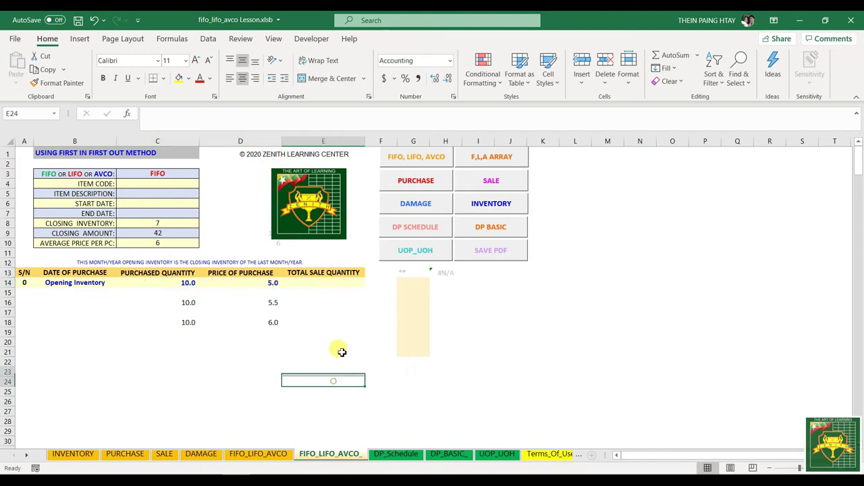
key("shift+Up")
left_click_drag(181, 303, 260, 319)
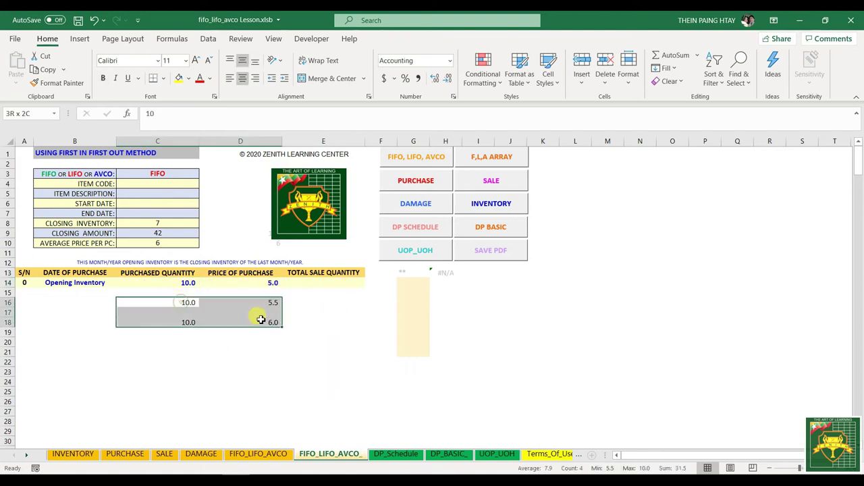
left_click(340, 285)
type("5")
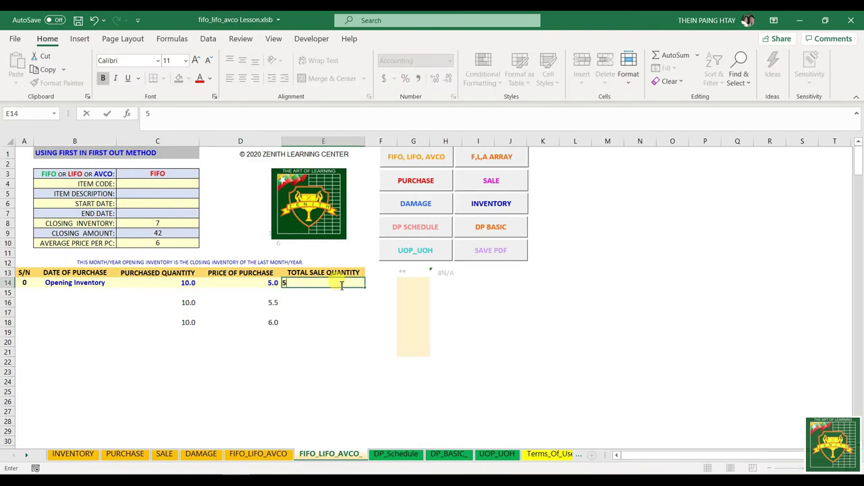
key("Return")
left_click_drag(193, 280, 272, 282)
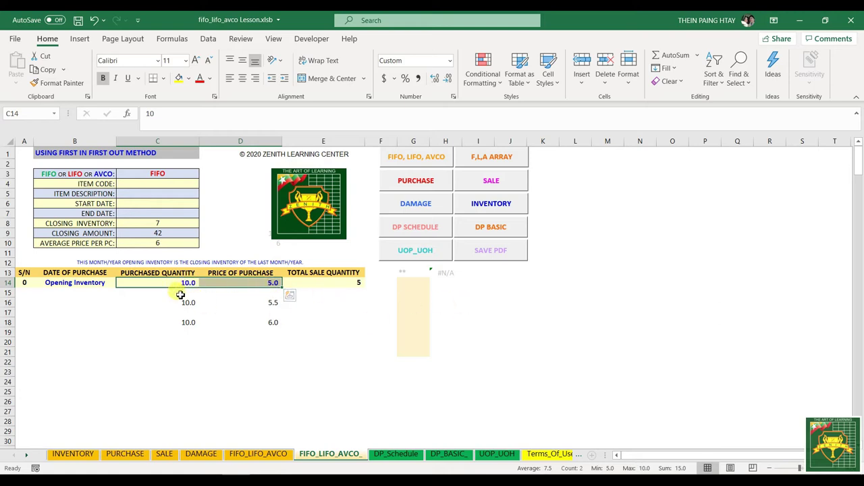
left_click(182, 283)
left_click(353, 281)
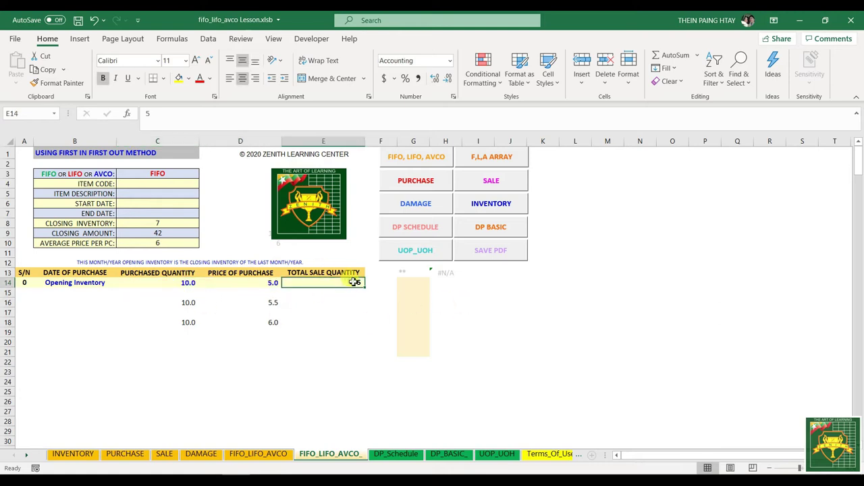
- Confirm row 15's purchase of 5.0 at a price of 5.0
left_click(188, 291)
key("Return")
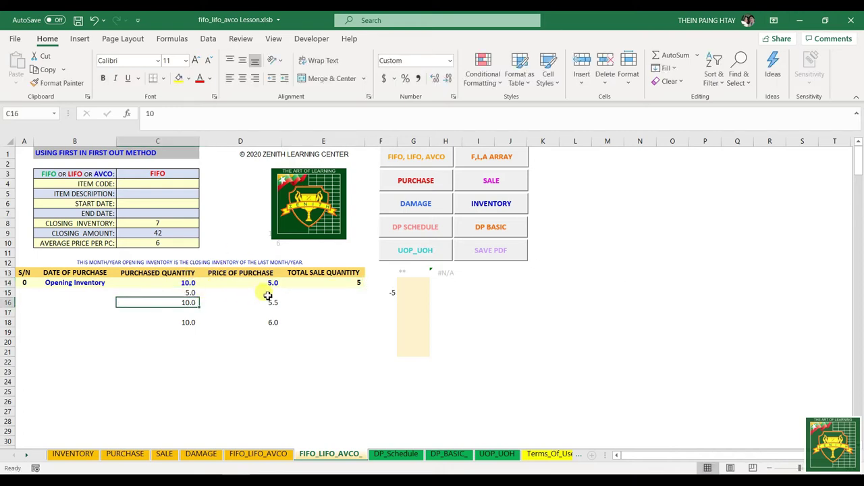
left_click(268, 295)
key("Return")
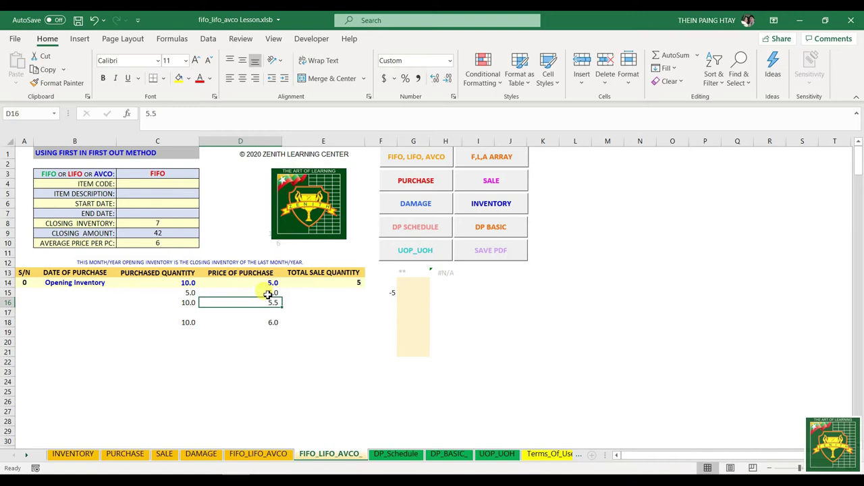
- Record a sale of 7 in row 16's sale quantity cell
left_click_drag(186, 303, 275, 305)
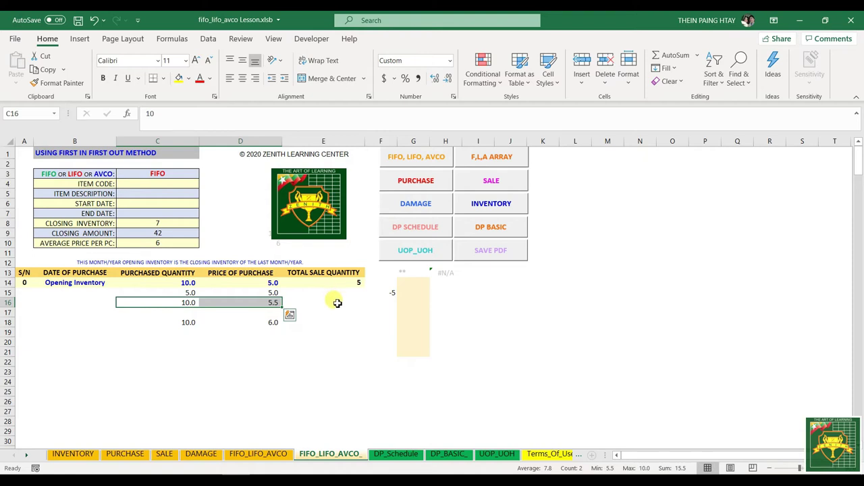
left_click(337, 303)
left_click(338, 342)
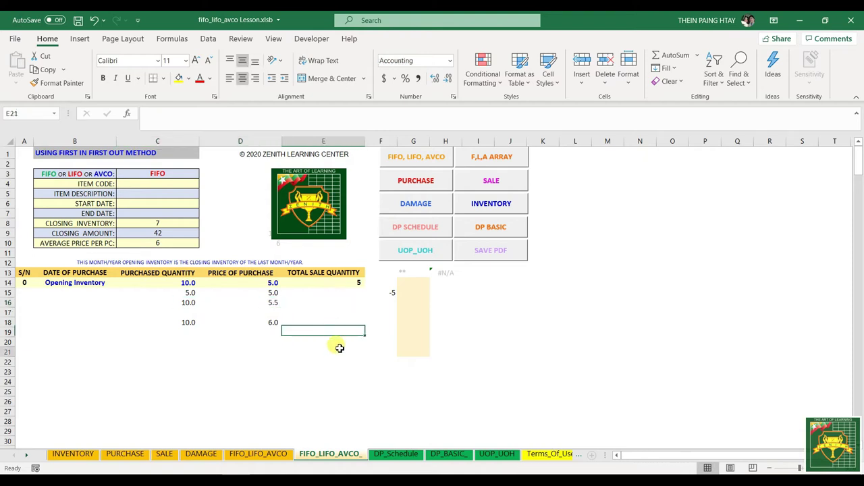
left_click(356, 293)
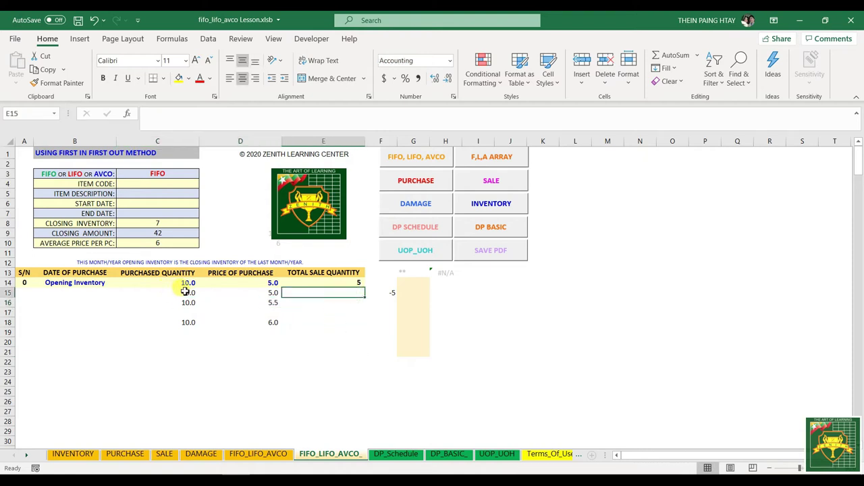
left_click_drag(185, 291, 301, 292)
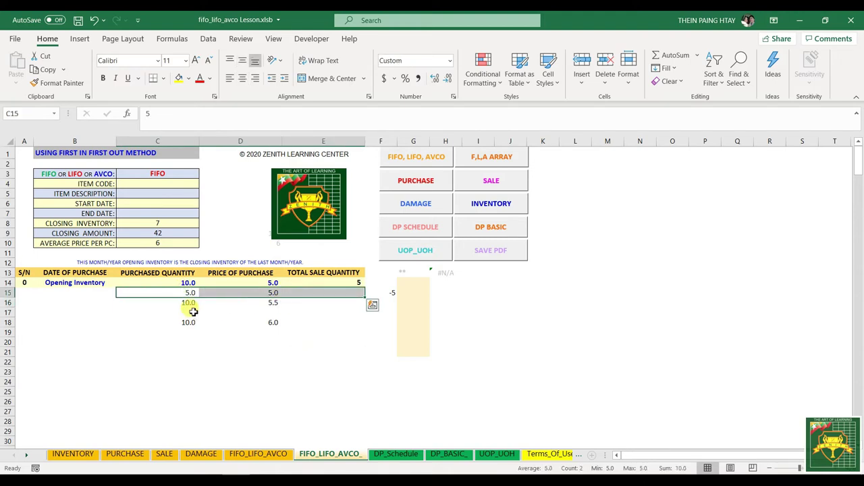
left_click_drag(189, 304, 286, 305)
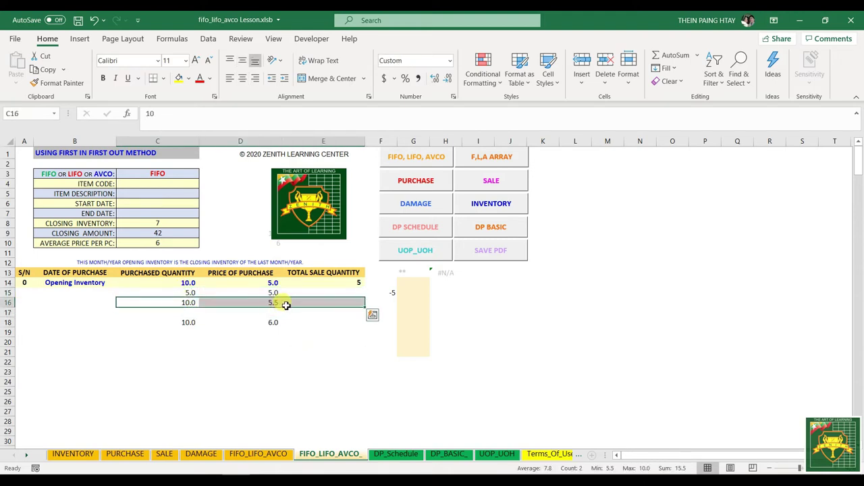
left_click(346, 302)
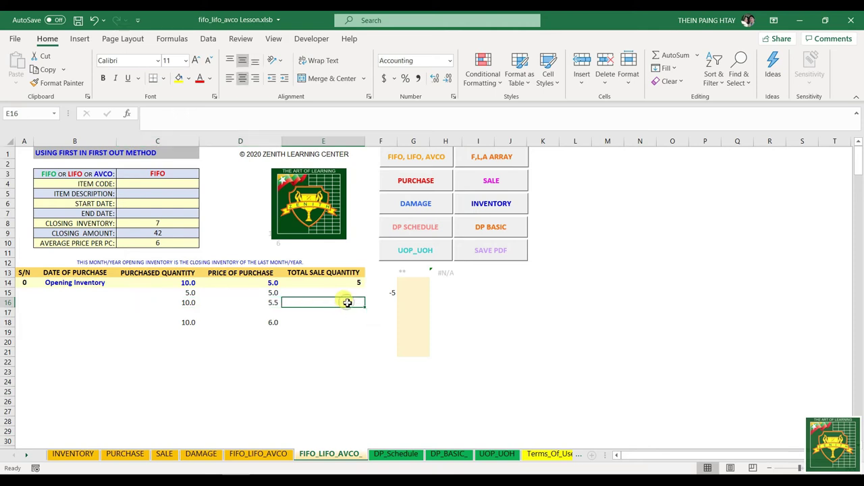
type("7")
key("Return")
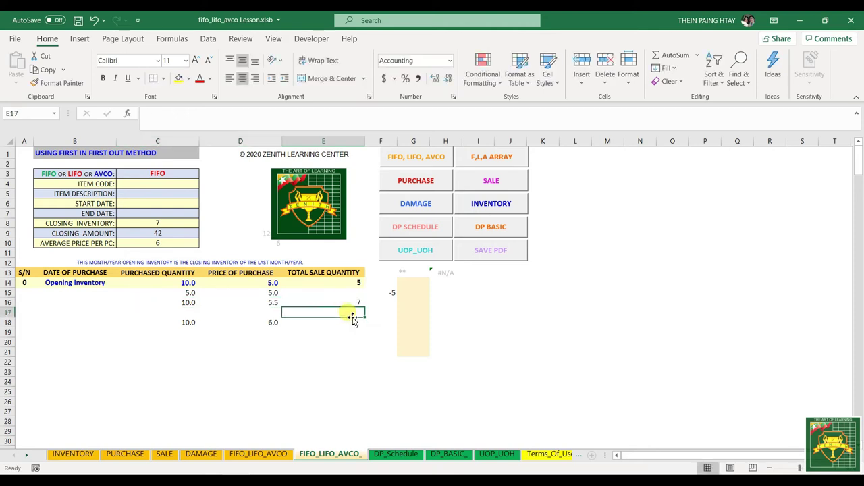
- Move the 10.0 at 6.0 purchase from row 18 down to row 21
left_click_drag(183, 322, 257, 322)
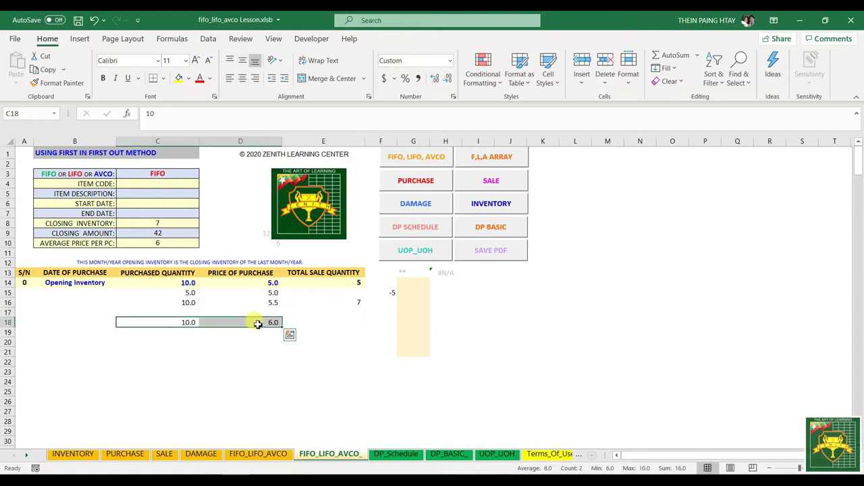
key("ctrl+c")
left_click(185, 351)
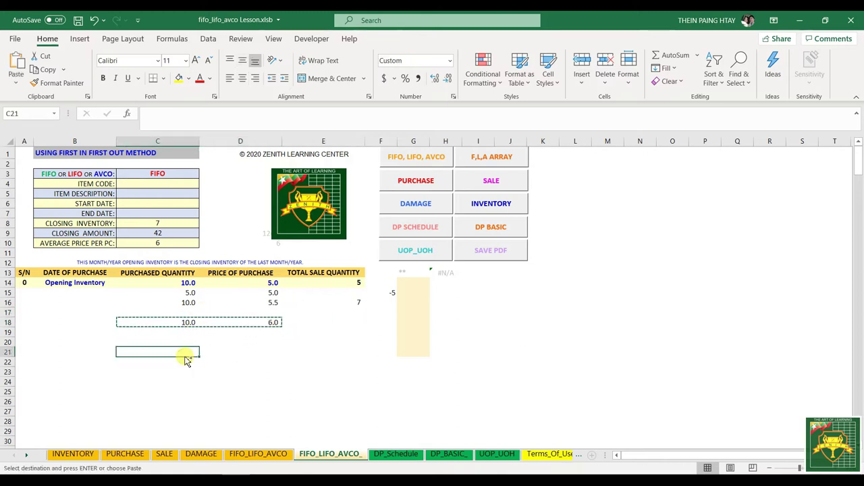
key("ctrl+v")
left_click_drag(181, 322, 259, 322)
key("Delete")
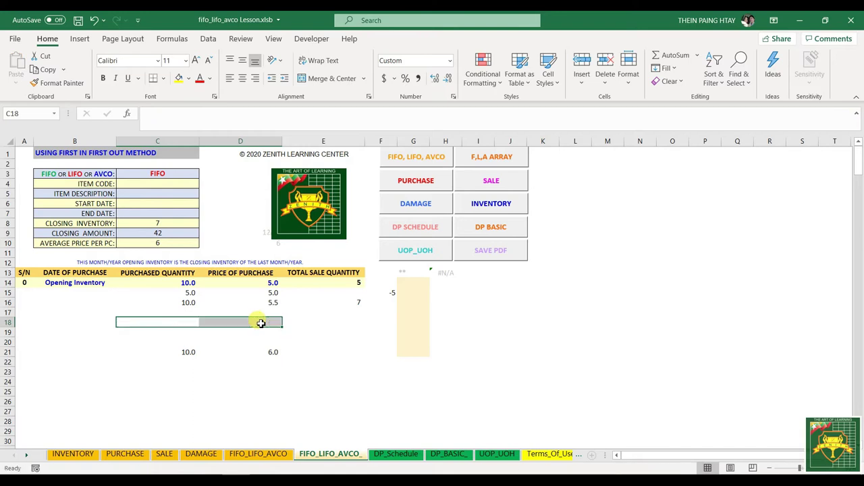
- Fill row 15's purchase cells C15:D15 yellow
left_click(356, 306)
left_click(189, 322)
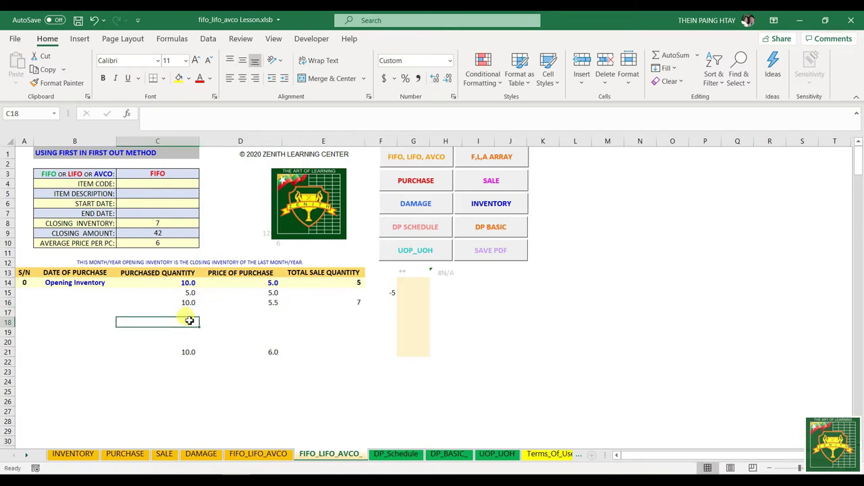
left_click_drag(191, 295, 261, 295)
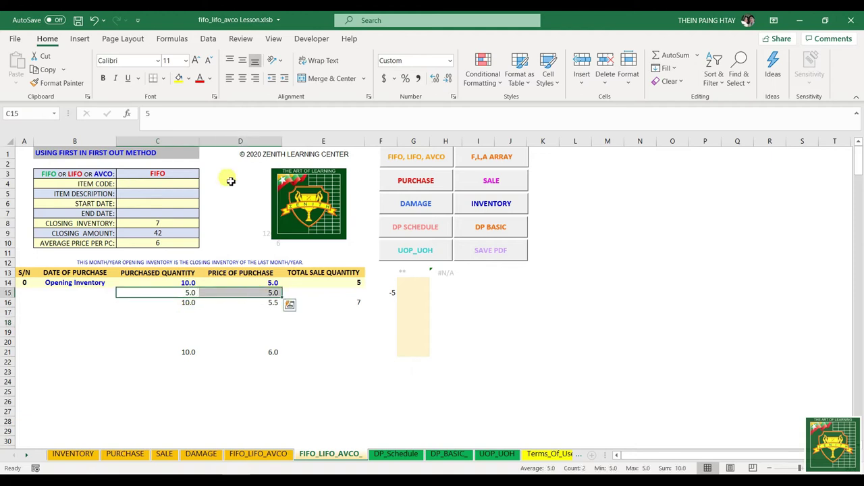
left_click(180, 78)
left_click(196, 322)
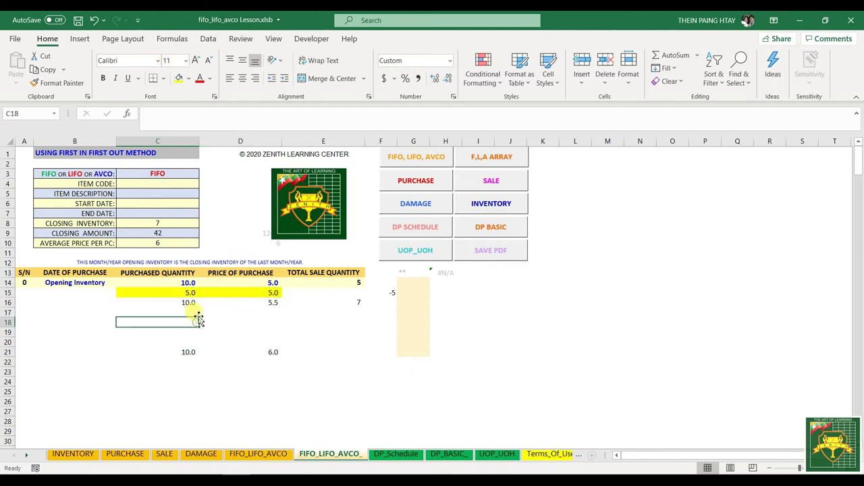
- Enter quantity 3 at price 5.5 in C17:D17 and fill them yellow
left_click_drag(194, 312, 256, 310)
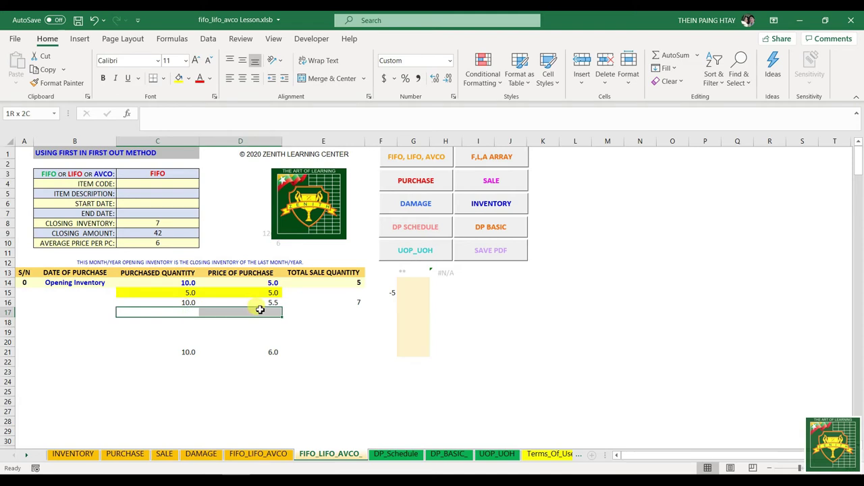
left_click(185, 311)
type("3")
key("Return")
left_click(270, 313)
type("5")
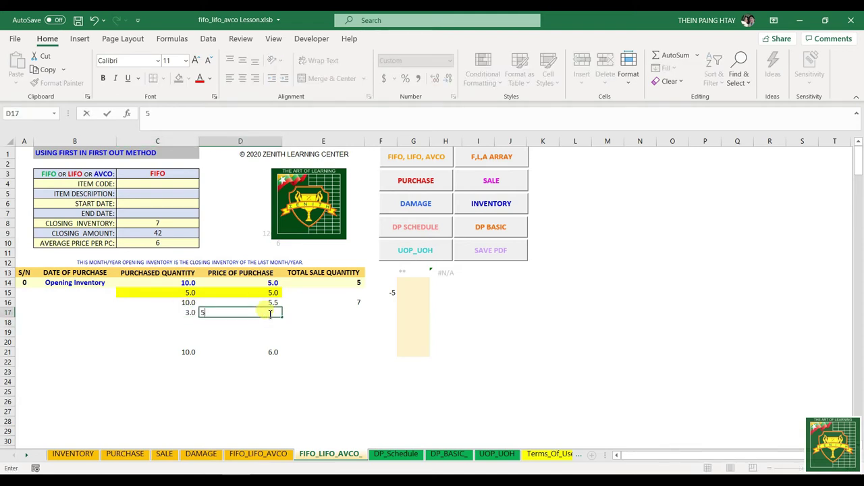
type(".5")
left_click(168, 312)
left_click_drag(169, 311, 257, 312)
left_click(183, 312)
left_click_drag(193, 309, 260, 312)
left_click(178, 78)
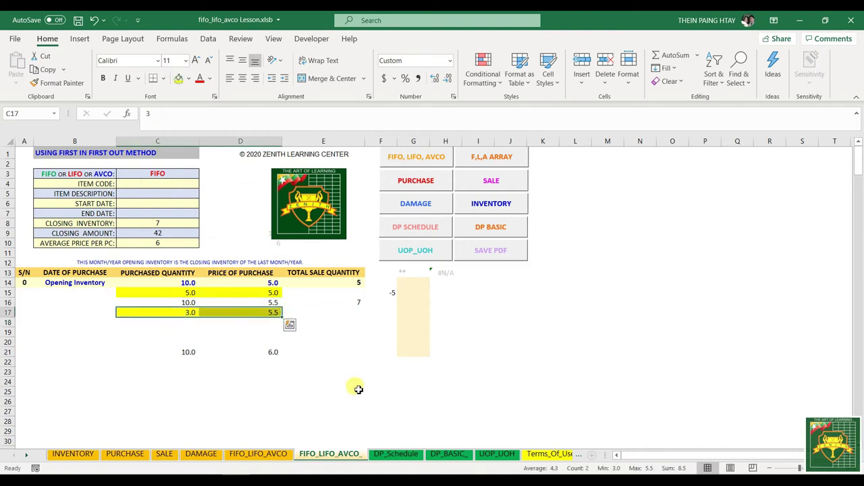
- Move the 10.0 at 6.0 line from row 21 into C18:D18 and fill it yellow
left_click_drag(185, 352, 277, 356)
key("ctrl+c")
left_click(174, 323)
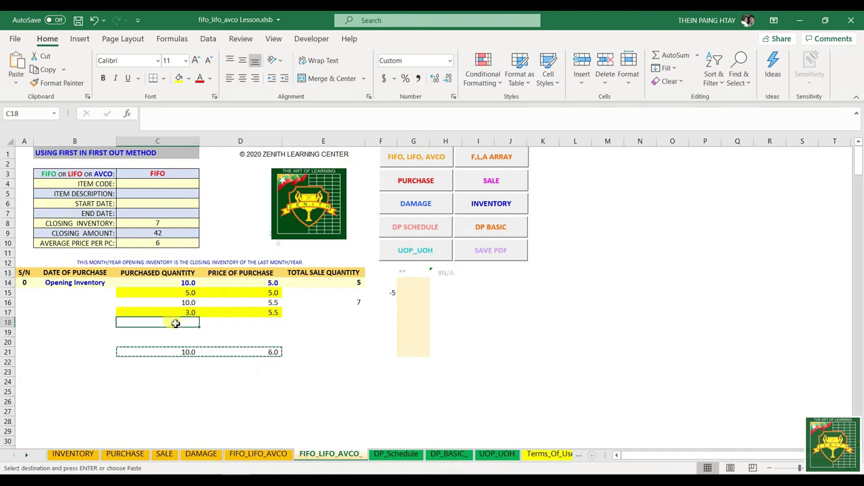
key("ctrl+v")
left_click_drag(154, 352, 247, 358)
key("Delete")
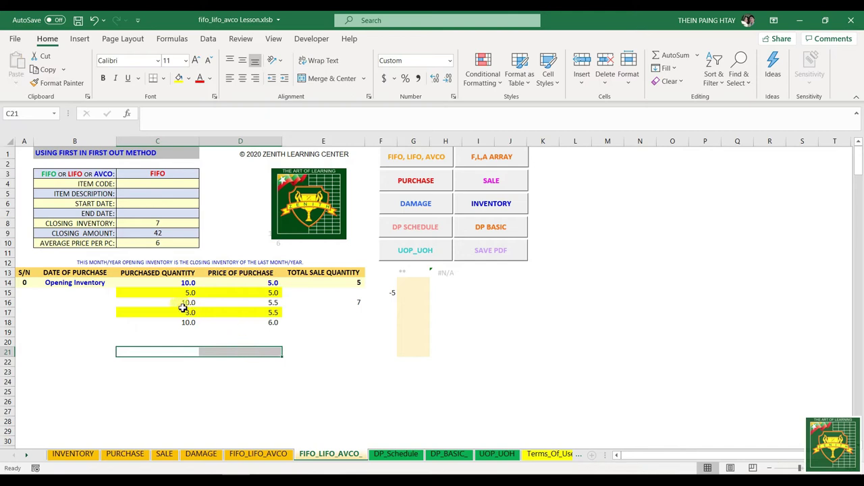
left_click_drag(156, 324, 273, 323)
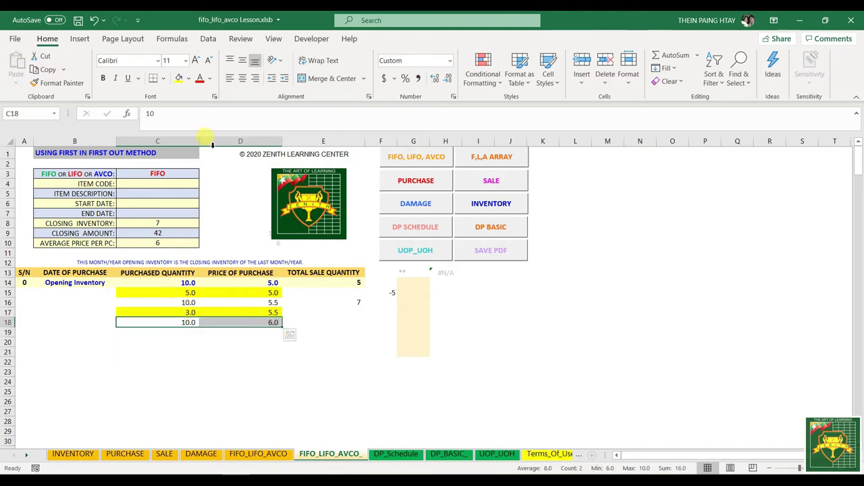
left_click(178, 79)
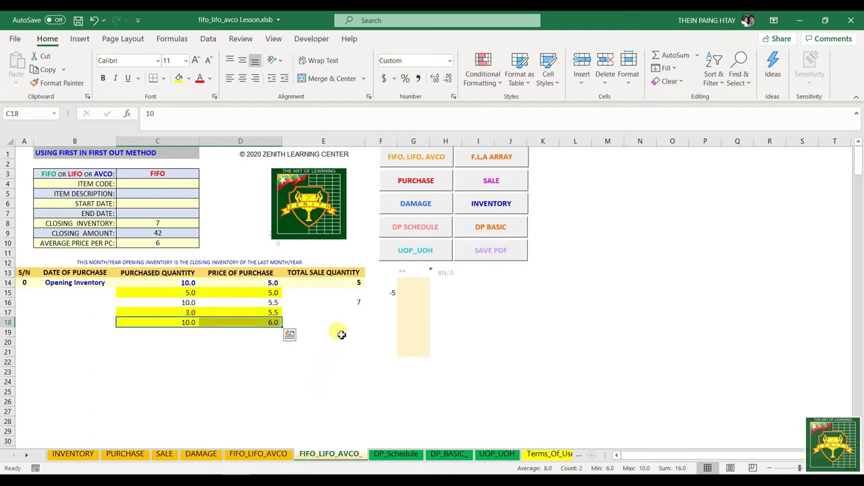
left_click(324, 365)
- Record sales of 10 in E18 and 1 in E17
left_click(351, 320)
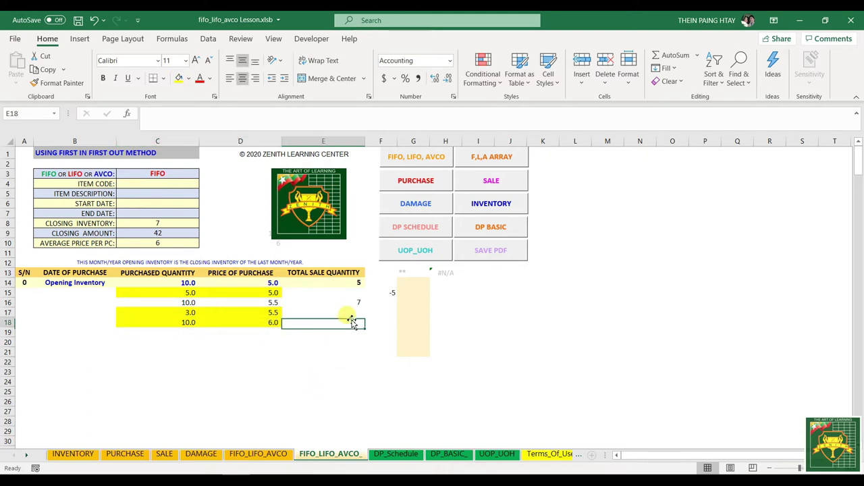
type("10")
key("Return")
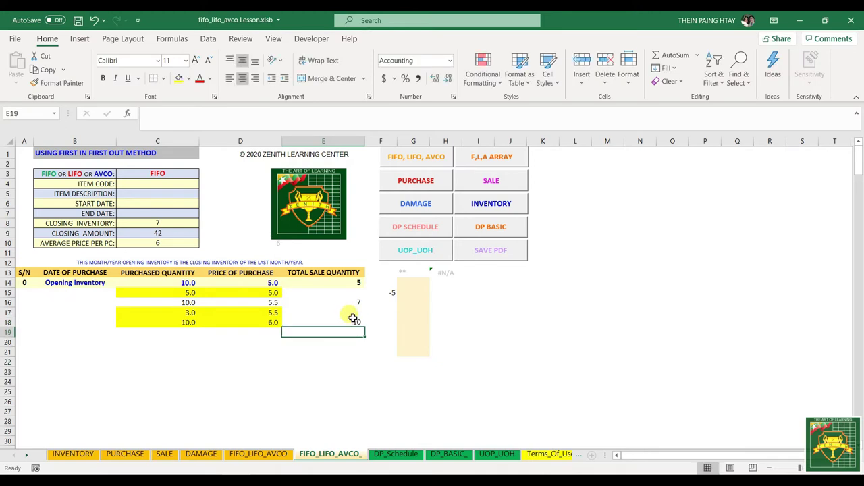
left_click(352, 314)
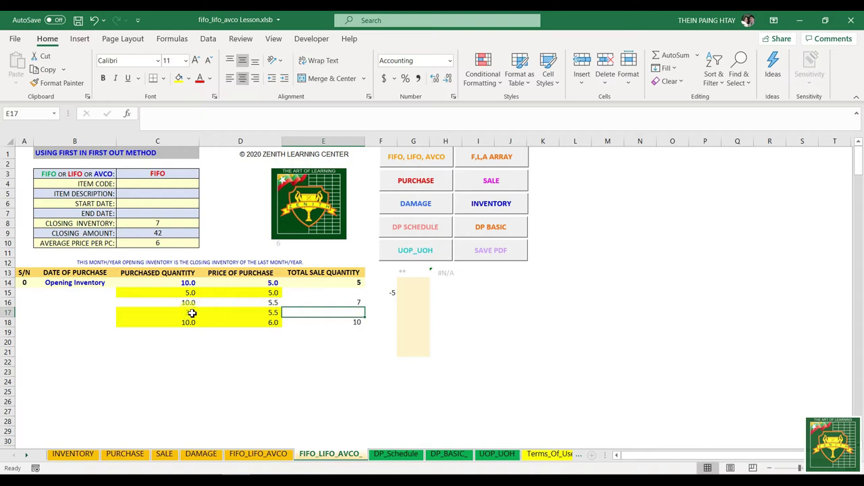
type("1")
key("Return")
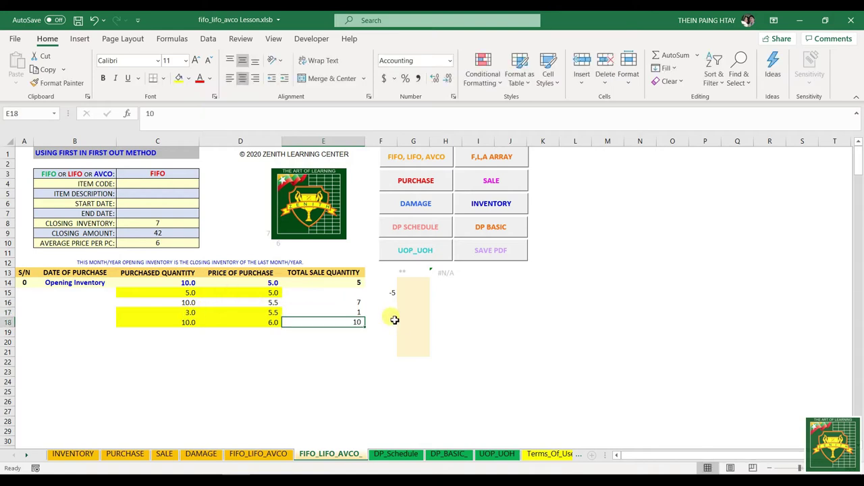
- List leftover lots 5 at 5 in C21:D21 and 2 at 5.5 in C22:D22
left_click(180, 351)
type("5")
left_click(251, 353)
type("5")
key("Return")
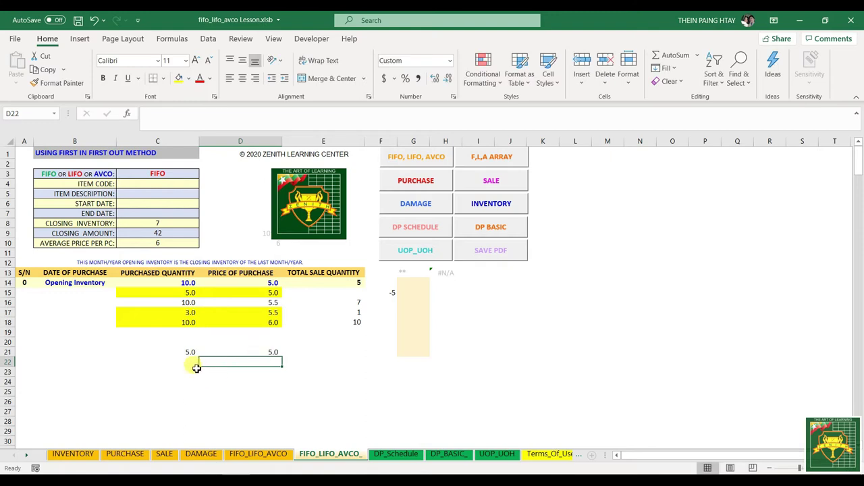
left_click_drag(352, 321, 141, 320)
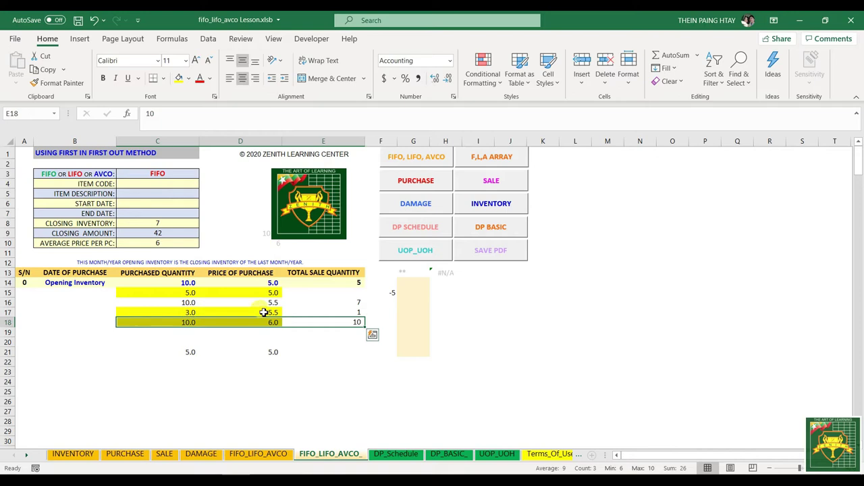
left_click(189, 362)
type("2")
key("Return")
left_click(261, 362)
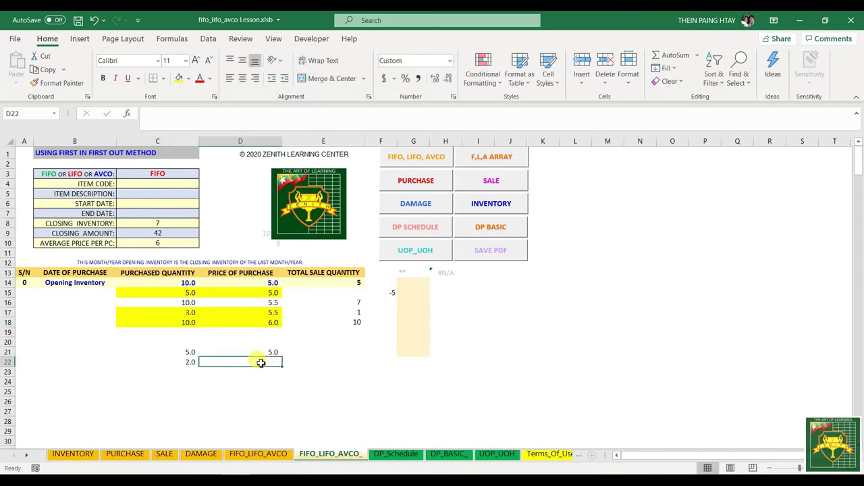
type("5.5")
key("Return")
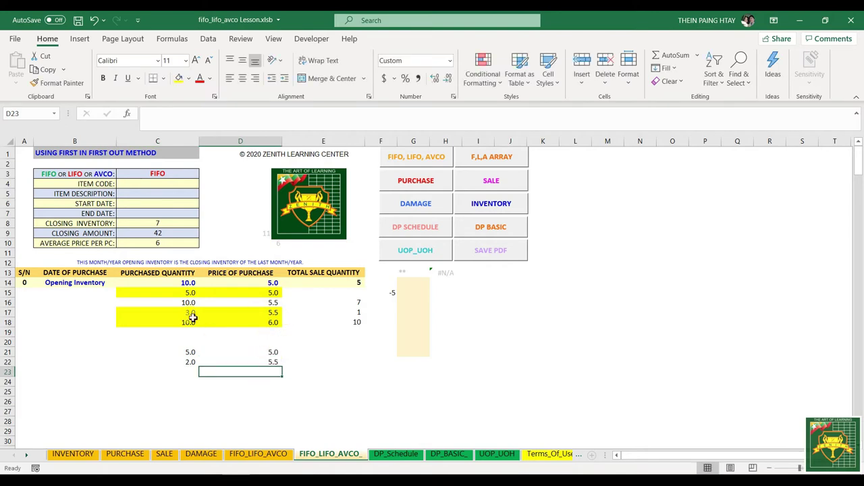
left_click_drag(171, 320, 331, 324)
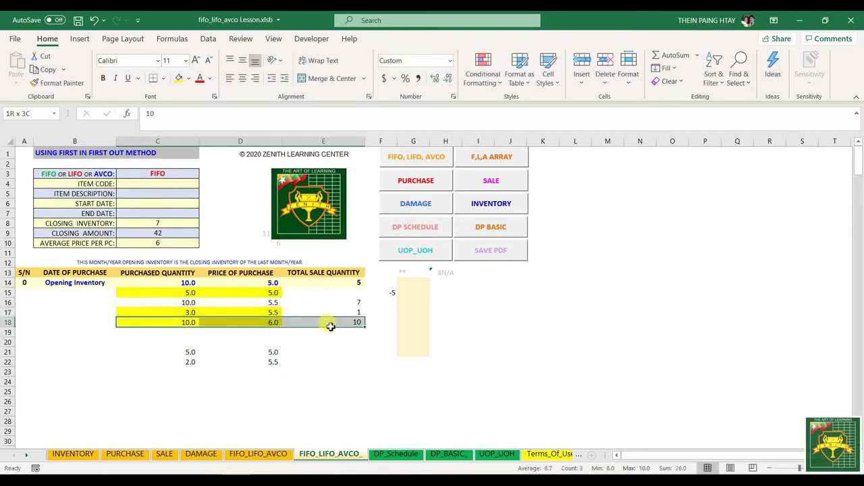
- Remove the yellow fill from row 18 with No Fill
left_click(189, 78)
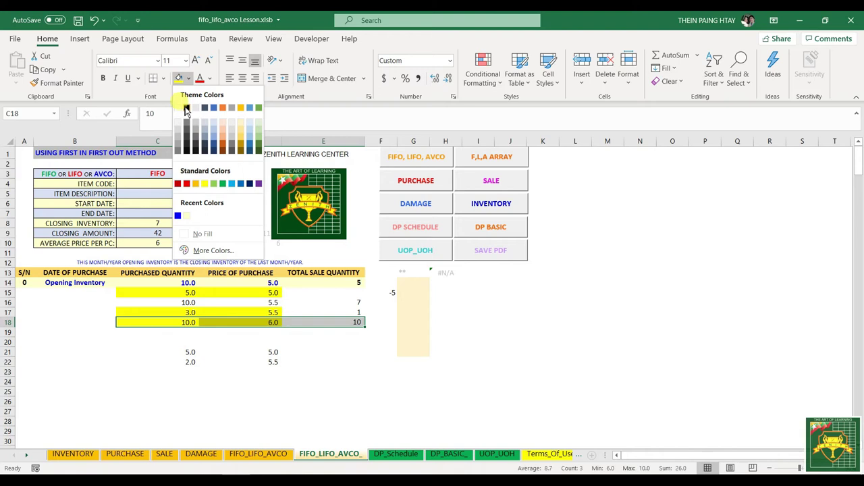
left_click(201, 234)
left_click(144, 332)
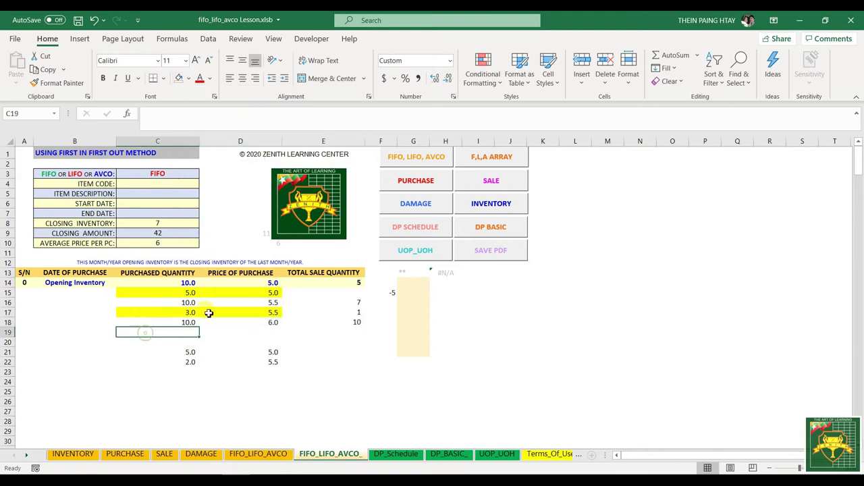
left_click_drag(191, 292, 239, 279)
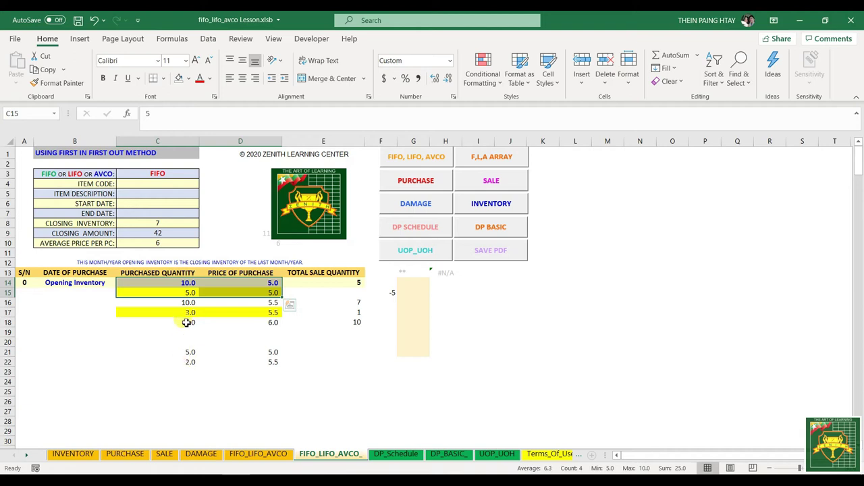
- Edit the closing amount formula in C9 so it returns 36
left_click(358, 313)
type("1")
left_click(314, 372)
left_click(168, 226)
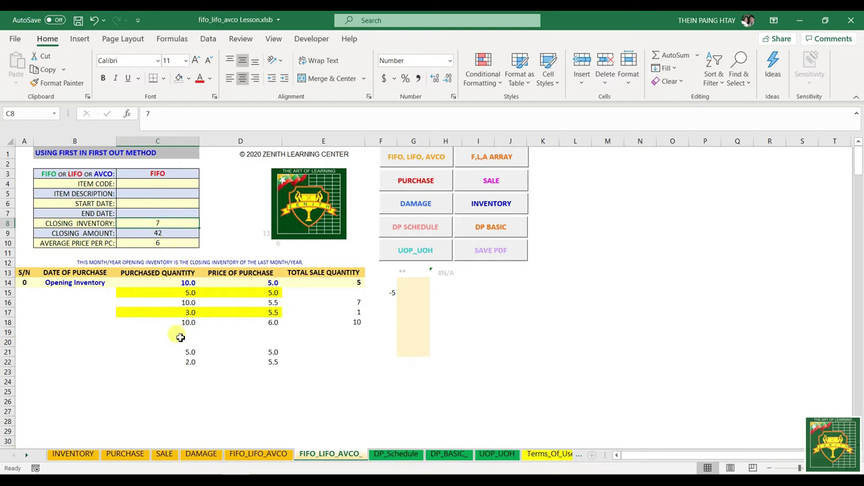
left_click(147, 234)
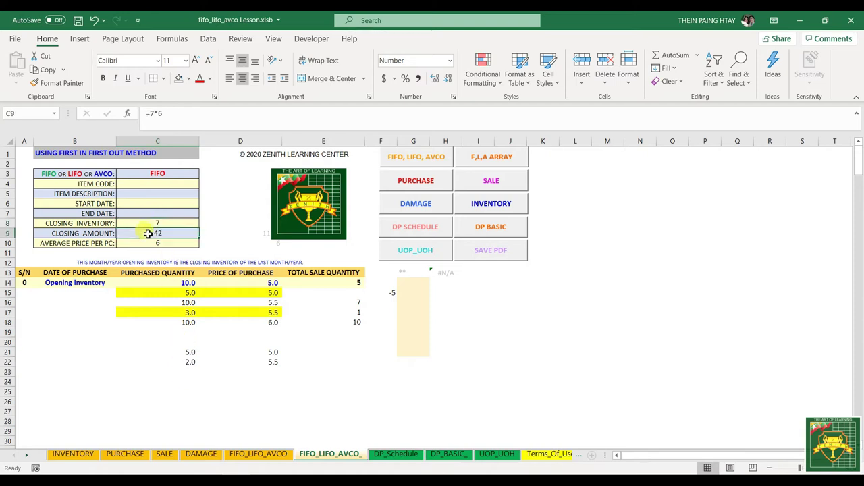
type("=")
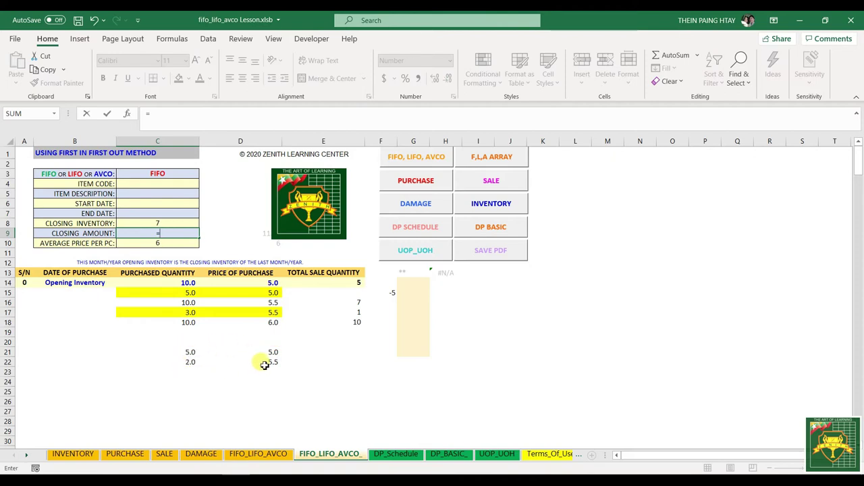
type("6")
key("Return")
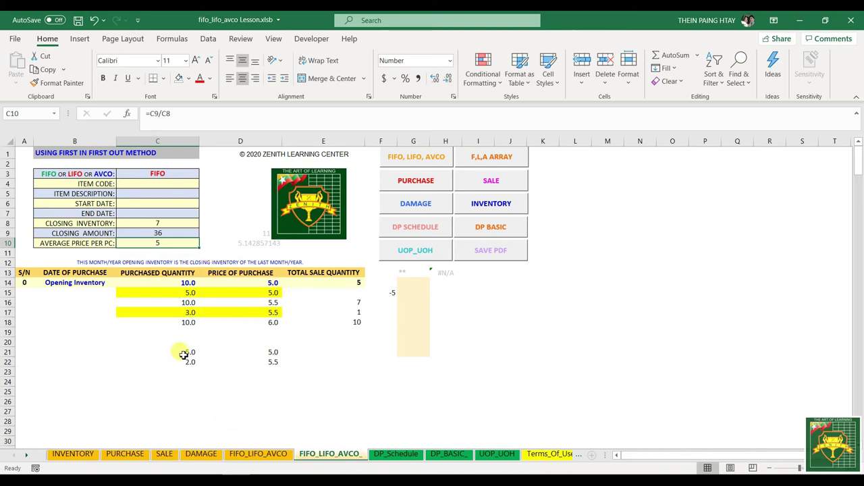
left_click_drag(184, 353, 247, 371)
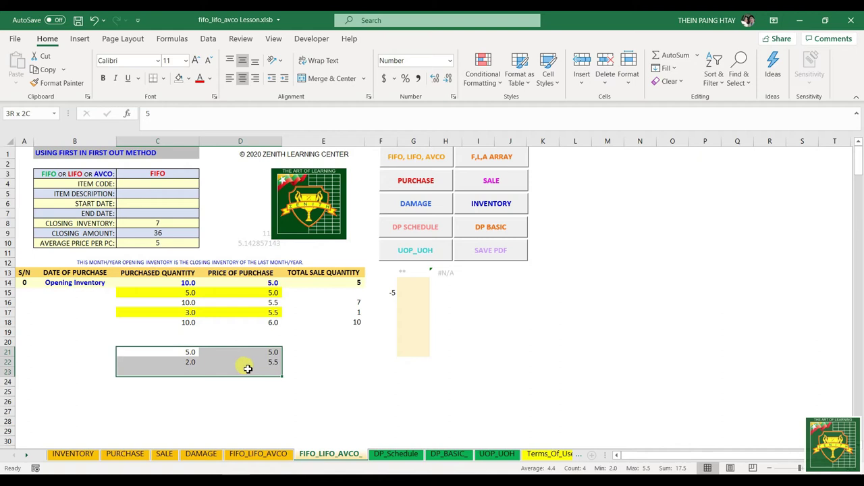
- Clear the leftover lots, row 15 and row 17 purchases, and all sale quantities
key("Delete")
left_click_drag(177, 293, 239, 294)
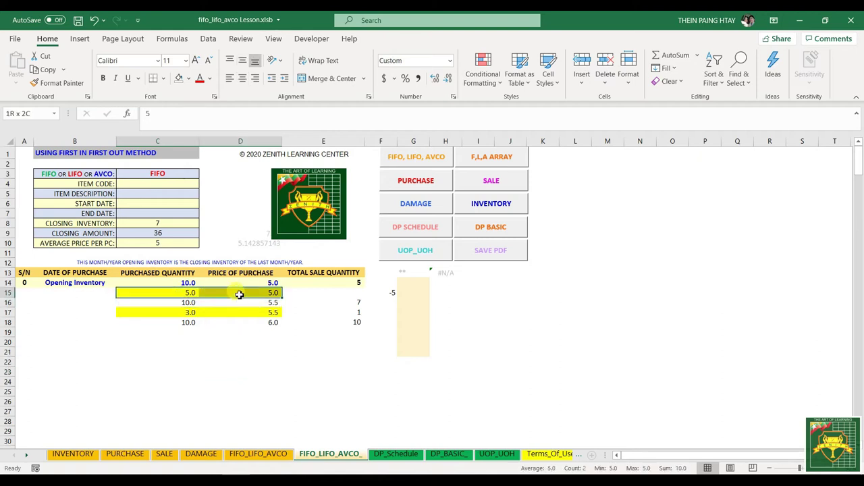
key("Delete")
left_click_drag(187, 312, 247, 312)
key("Delete")
left_click_drag(360, 282, 356, 323)
key("Delete")
left_click(263, 374)
- Enter an opening sale of 2 and a row 15 purchase of 8 at 5
left_click(182, 281)
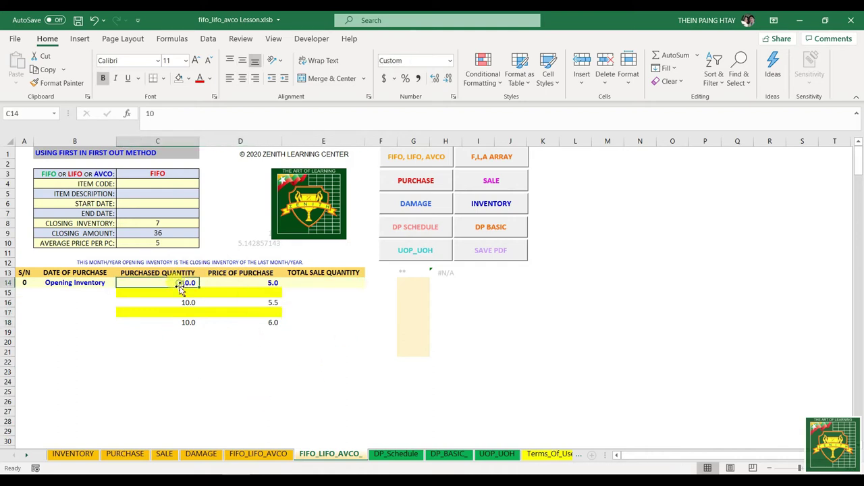
left_click(343, 284)
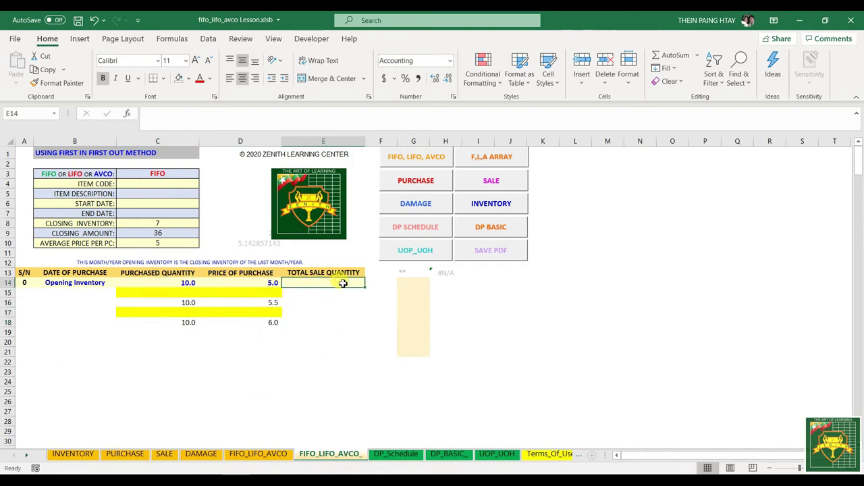
type("2")
key("Return")
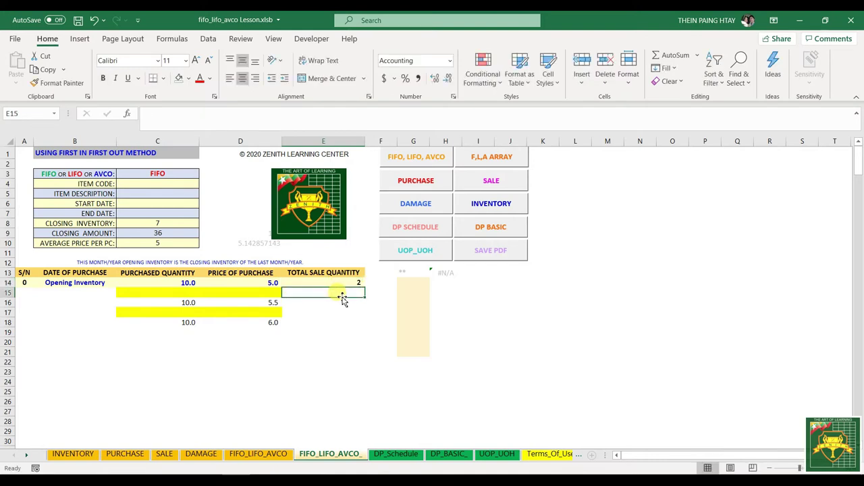
left_click(178, 295)
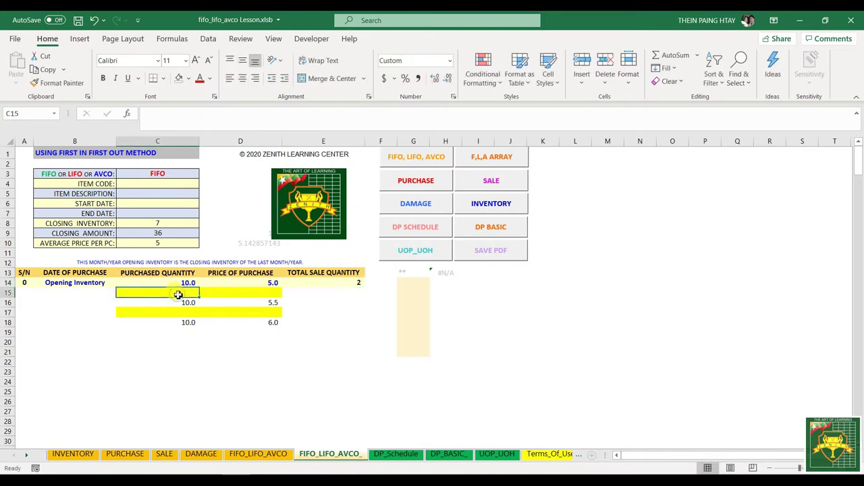
type("8")
key("Return")
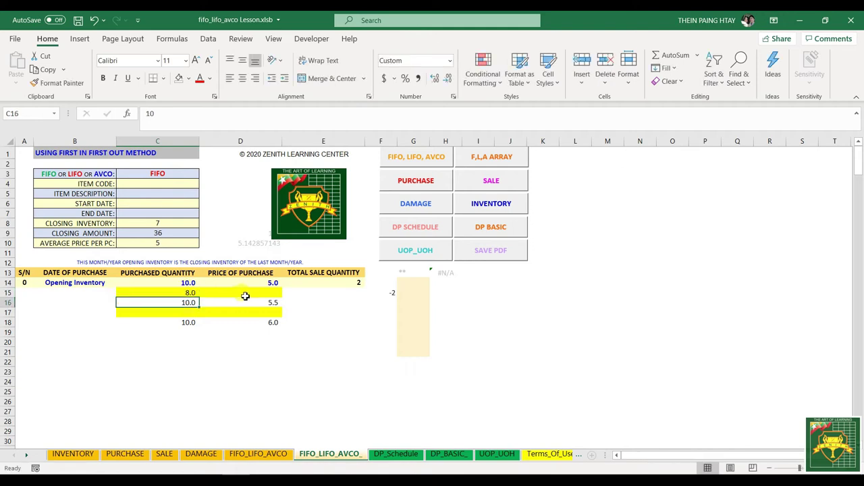
left_click(255, 295)
type("5")
key("Return")
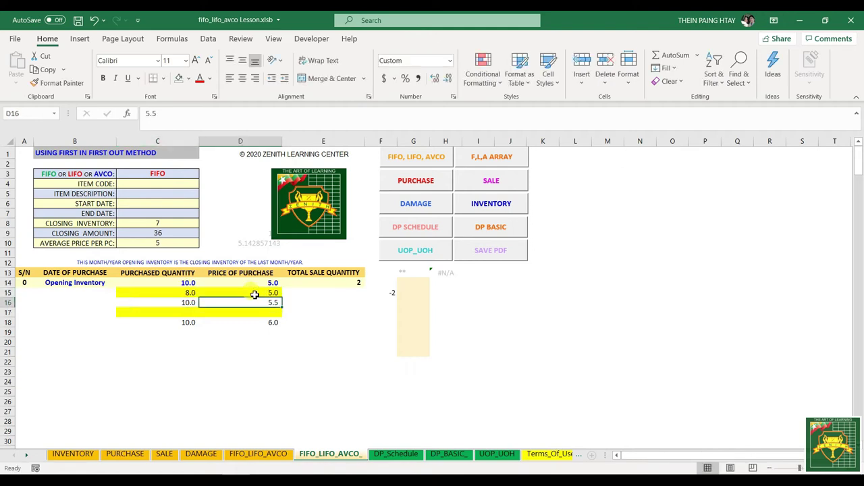
- Set the merged quantity in C17 to 18 and remove C15:D15's yellow fill
left_click_drag(180, 294, 254, 291)
left_click_drag(182, 302, 266, 306)
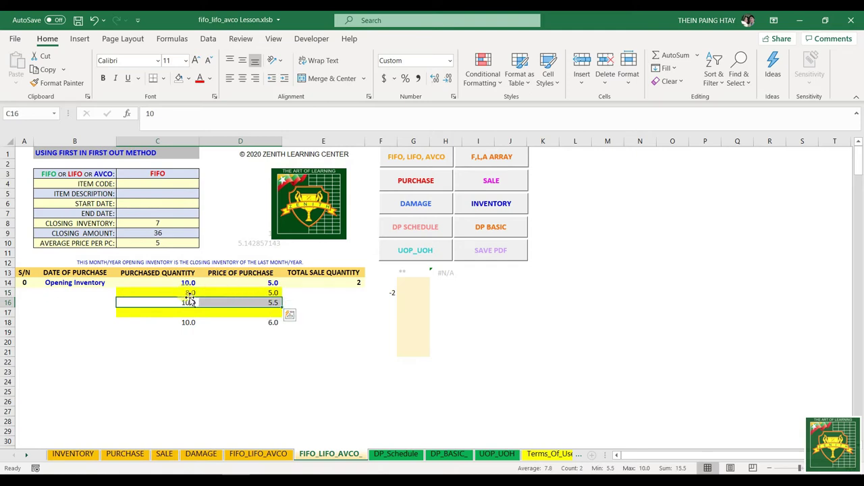
left_click_drag(183, 293, 243, 302)
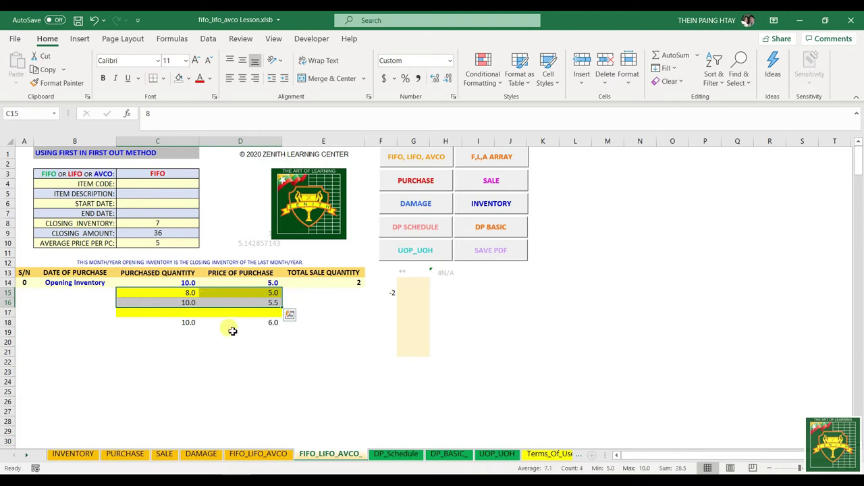
left_click(187, 314)
type("18")
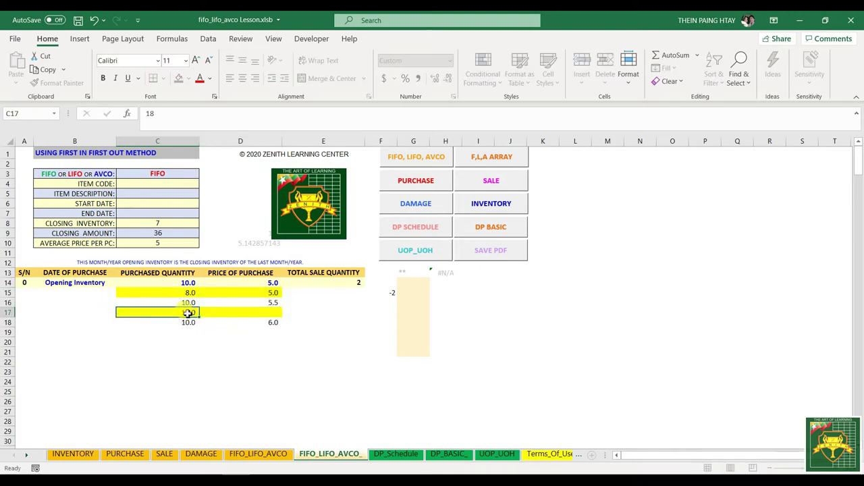
key("Return")
left_click_drag(157, 295, 273, 292)
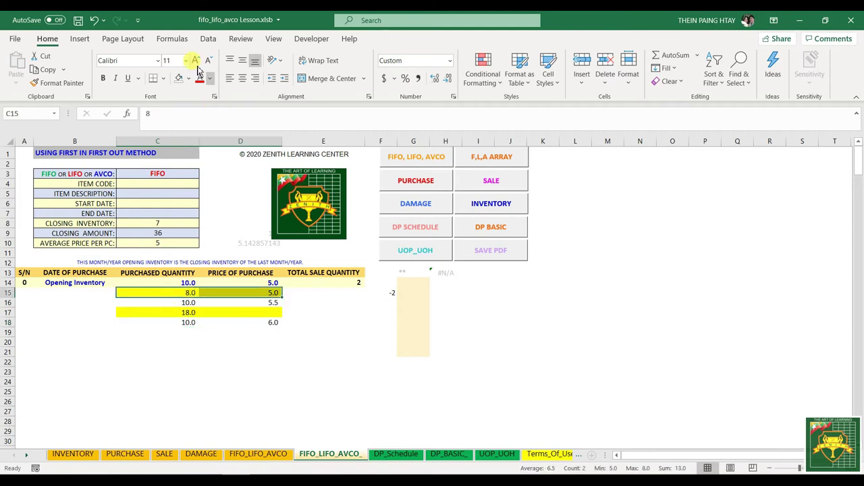
left_click(178, 77)
- Enter =SUMPRODUCT(C15:C16,D15:D16)/SUM(C15:C16) in D17 as the weighted-average price
left_click(180, 312)
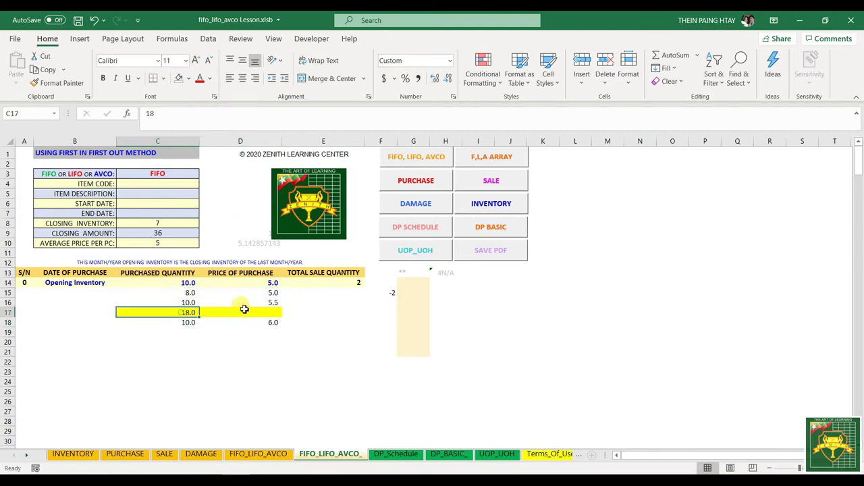
left_click(256, 312)
left_click(183, 292)
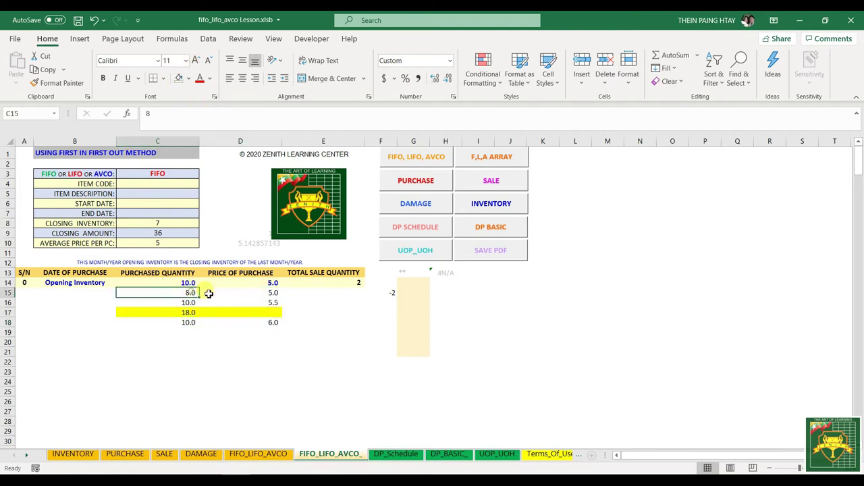
left_click(272, 292)
left_click(184, 303)
left_click(272, 303)
left_click(275, 312)
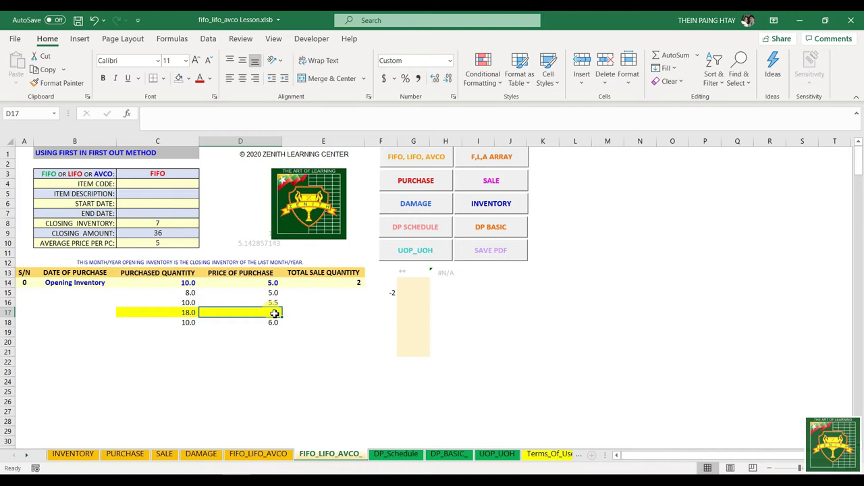
type("=")
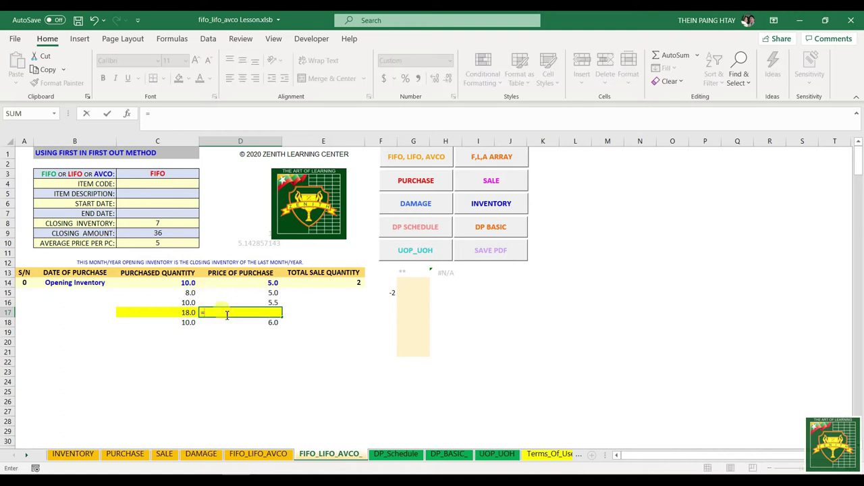
type("sump")
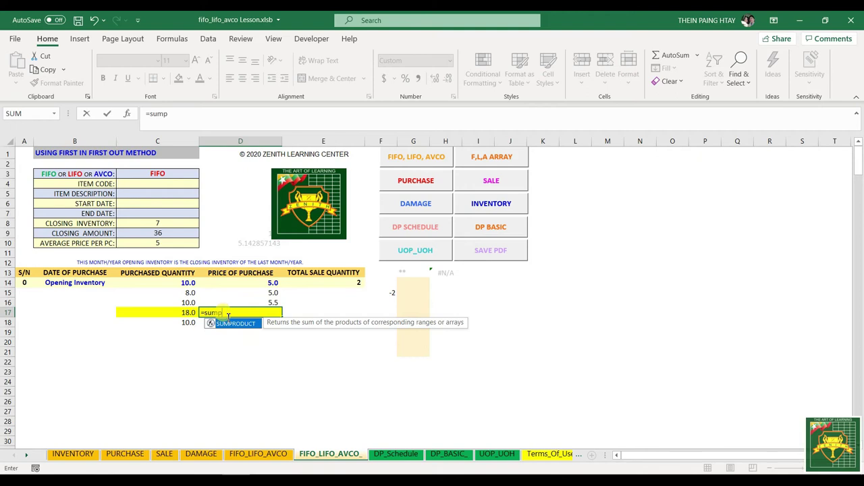
double_click(229, 325)
left_click_drag(192, 293, 189, 303)
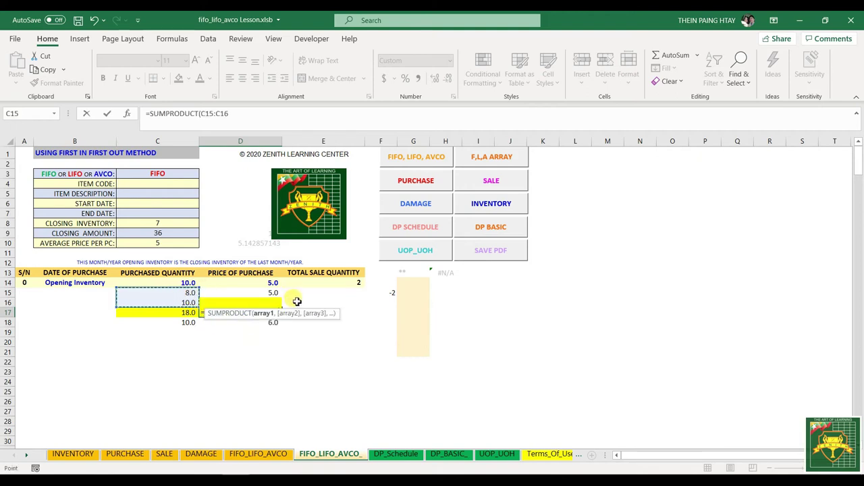
type(",")
left_click_drag(270, 292, 263, 302)
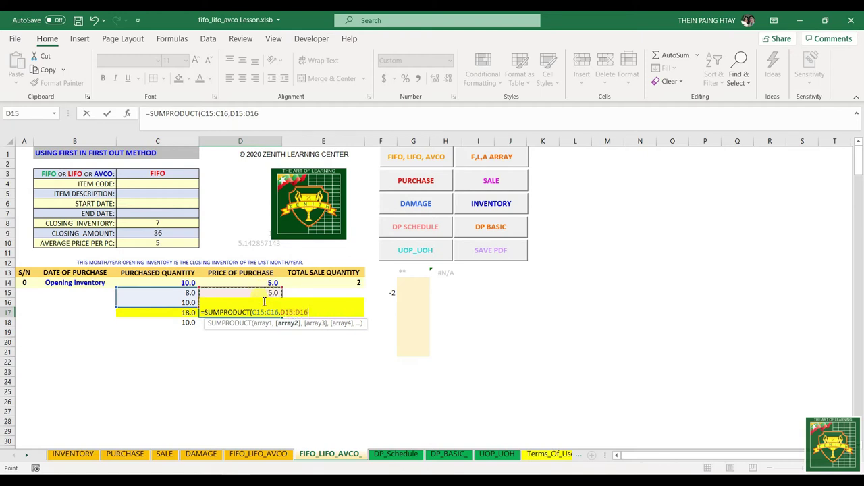
type(")/sum(")
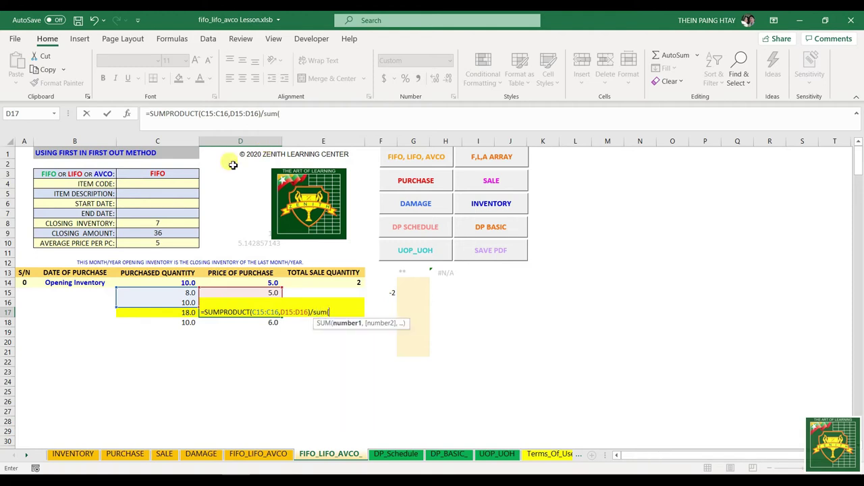
left_click_drag(184, 294, 181, 304)
key("Return")
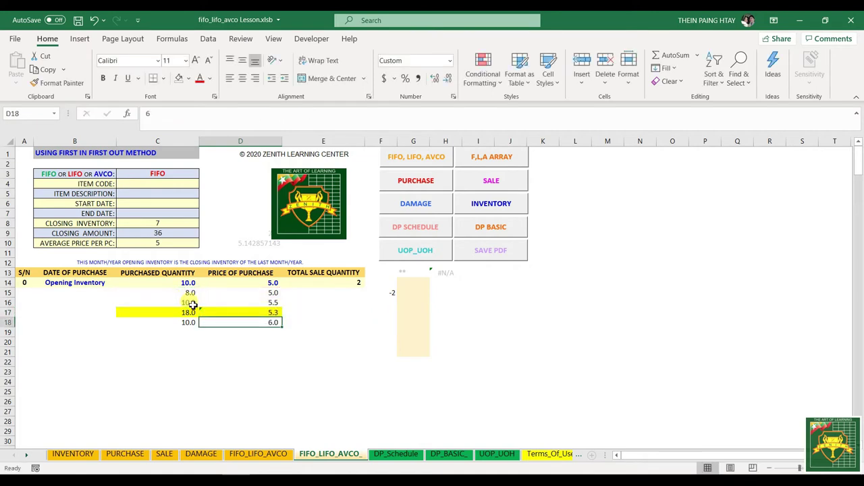
- Show one more decimal so the average price reads 5.28
left_click(253, 312)
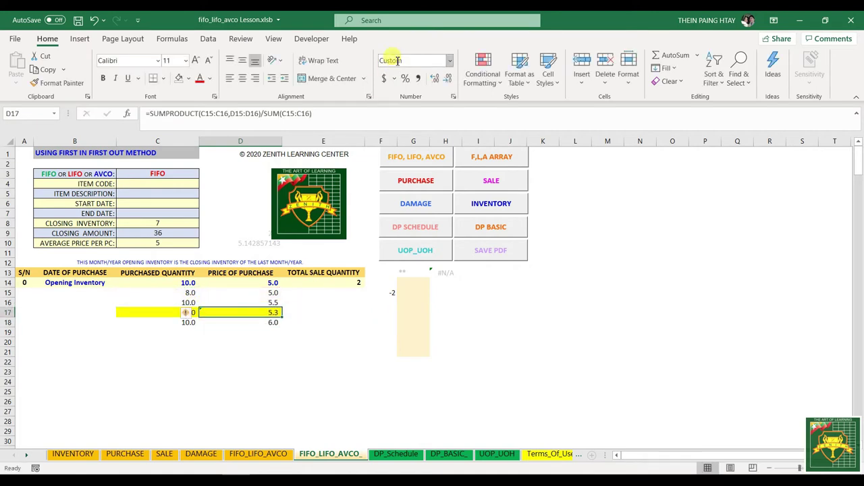
left_click(437, 83)
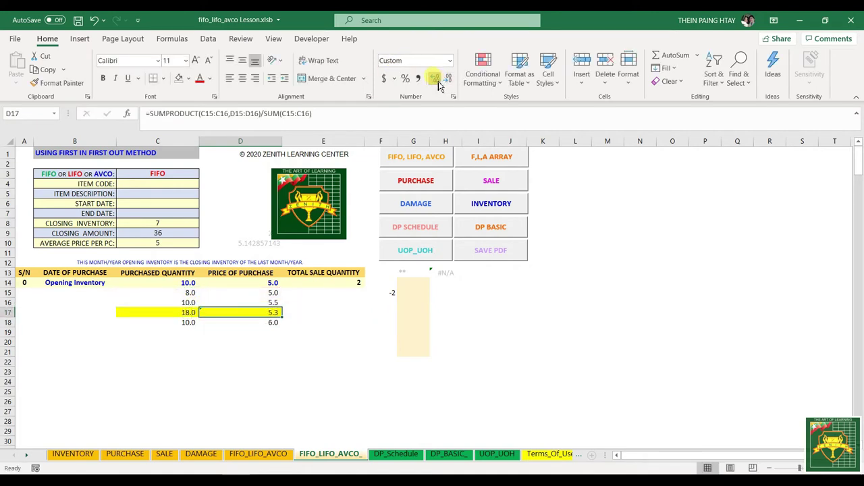
left_click(239, 367)
left_click(261, 315)
left_click(162, 309)
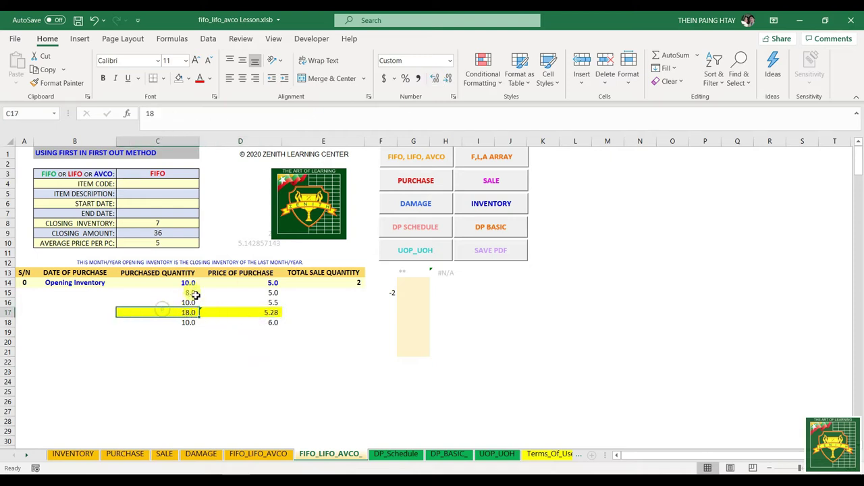
- Record a sale of 10 in E17 and clear the old 10.0 at 6.0 values in C18:D18
left_click(337, 311)
type("10")
key("Return")
left_click_drag(185, 323, 248, 322)
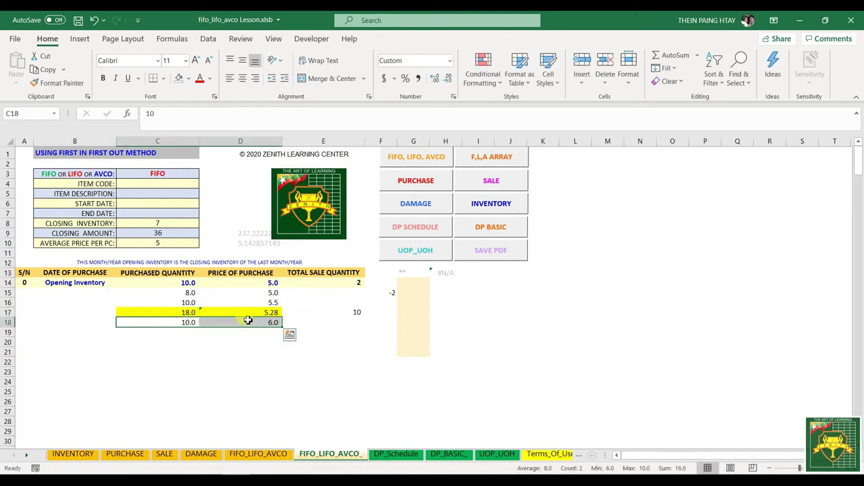
key("Delete")
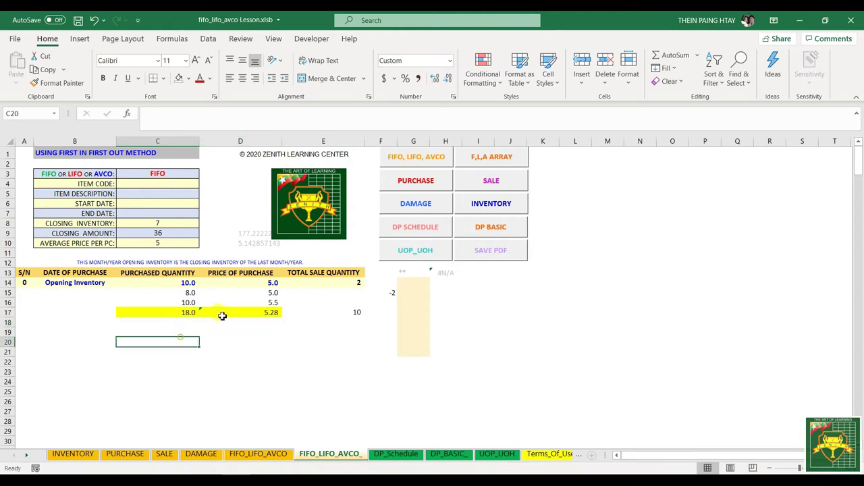
left_click(351, 312)
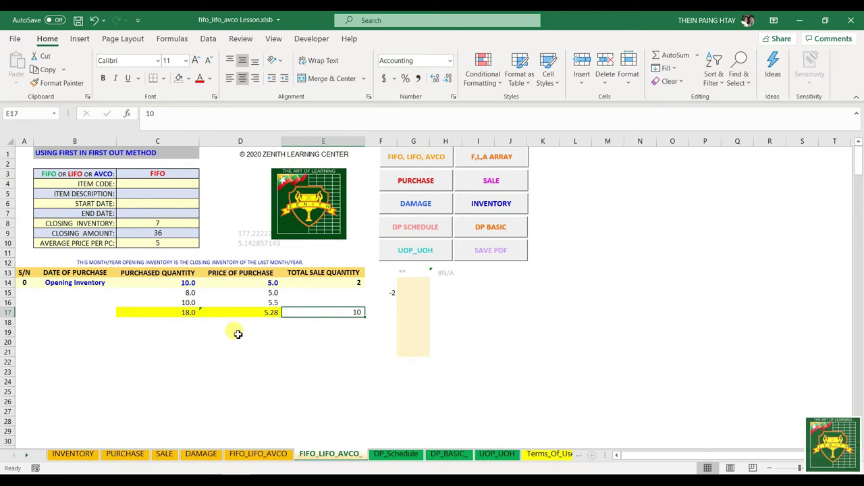
- Enter purchase rows 18 (8 at 5.28) and 19 (10 at 6)
left_click(191, 314)
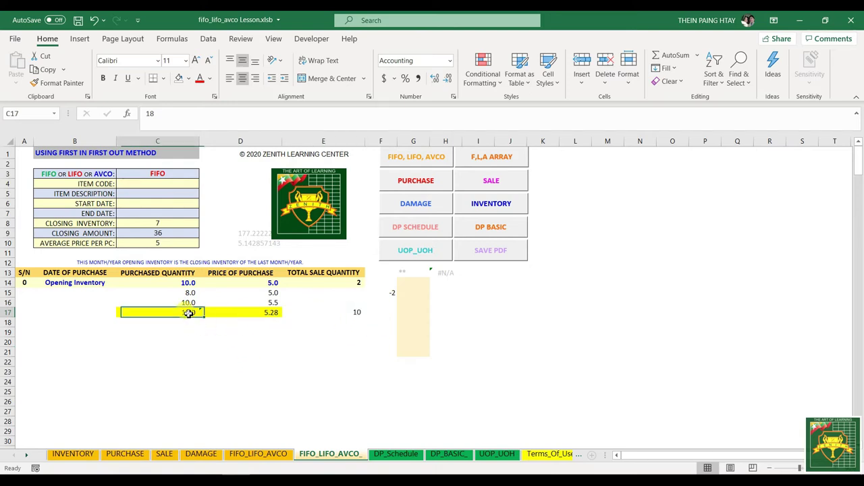
left_click(186, 324)
type("8")
key("Return")
left_click(249, 324)
type("5.28")
key("Return")
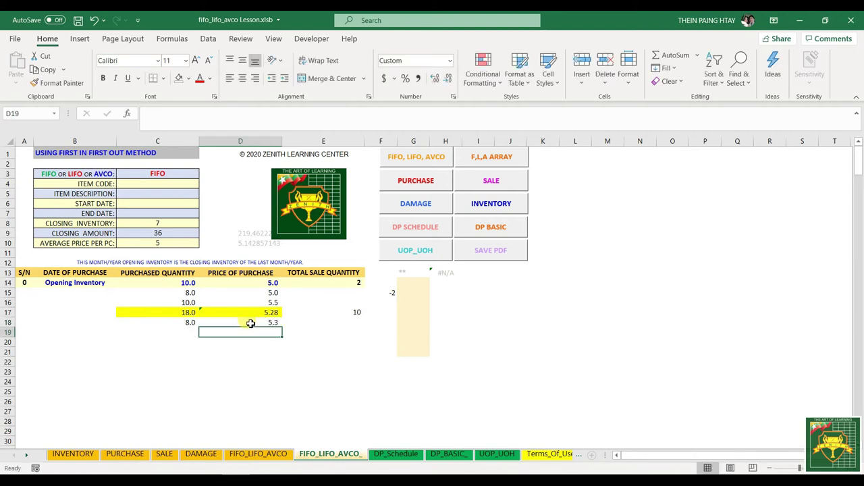
left_click(185, 333)
type("10")
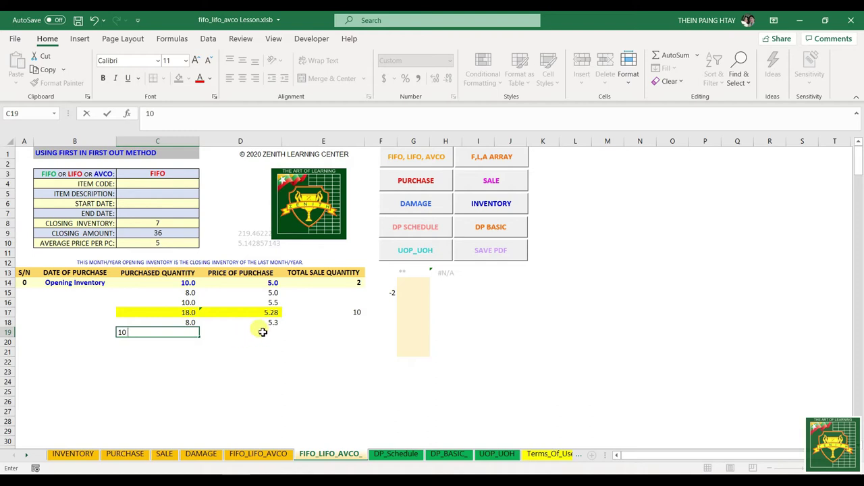
left_click(263, 332)
type("6")
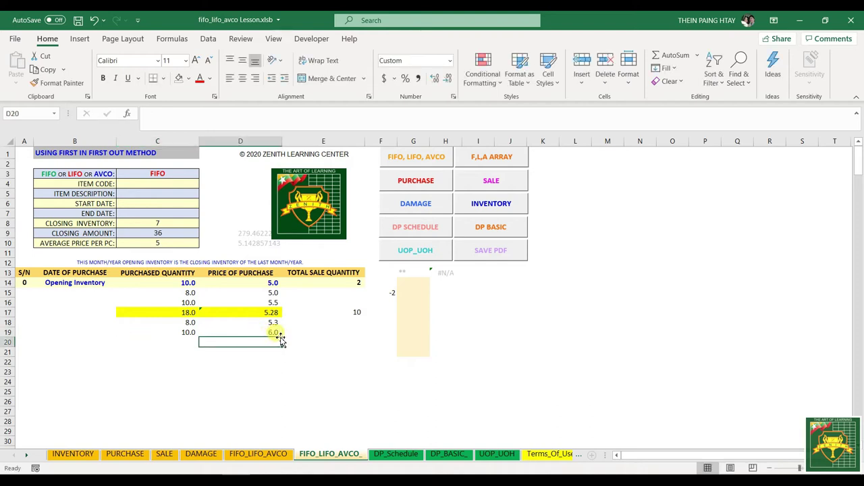
left_click(179, 322)
- Copy row 17's weighted-average line (C17:D17) into row 20
left_click_drag(210, 331, 214, 334)
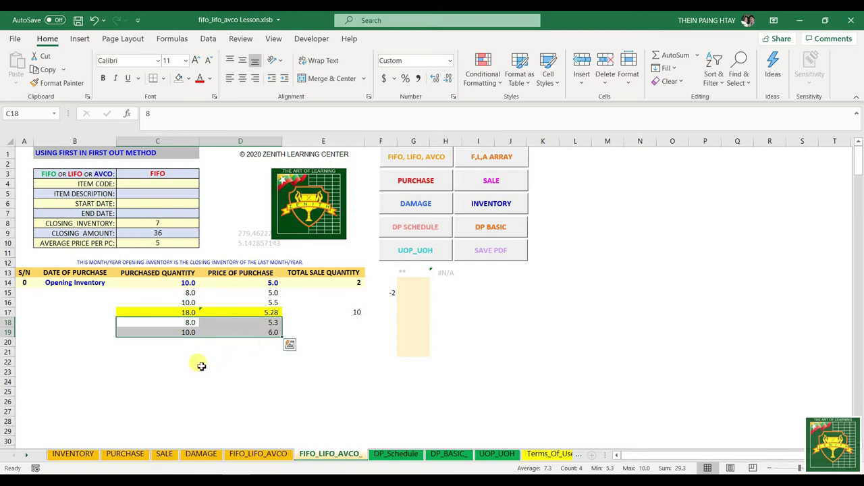
left_click_drag(181, 309, 228, 309)
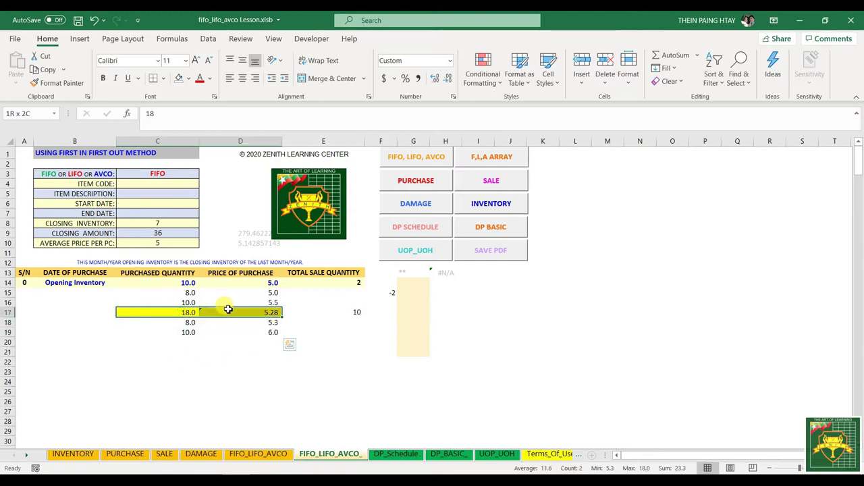
key("ctrl+c")
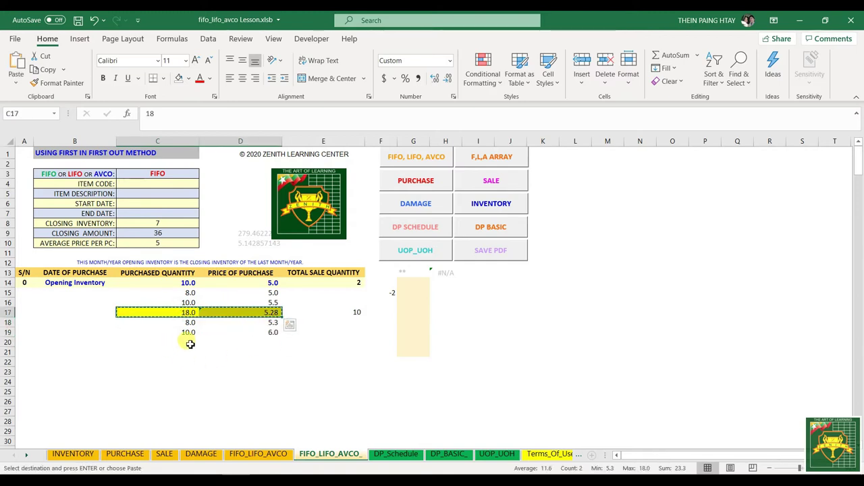
left_click(190, 342)
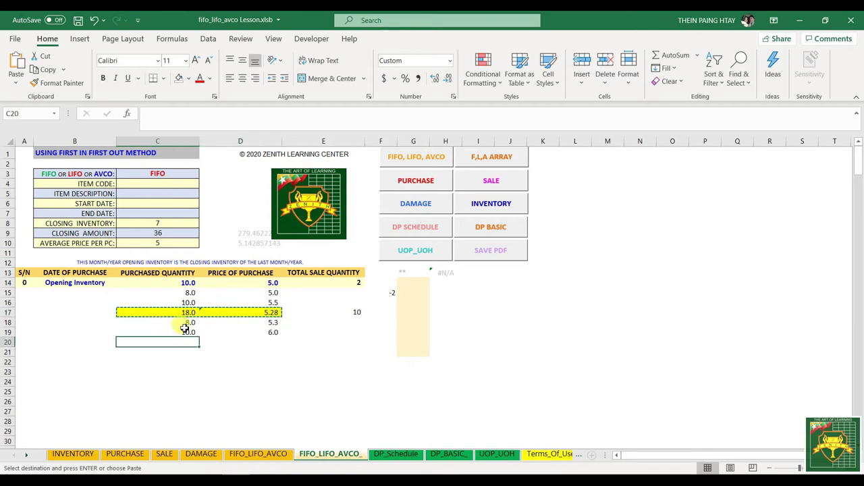
key("ctrl+v")
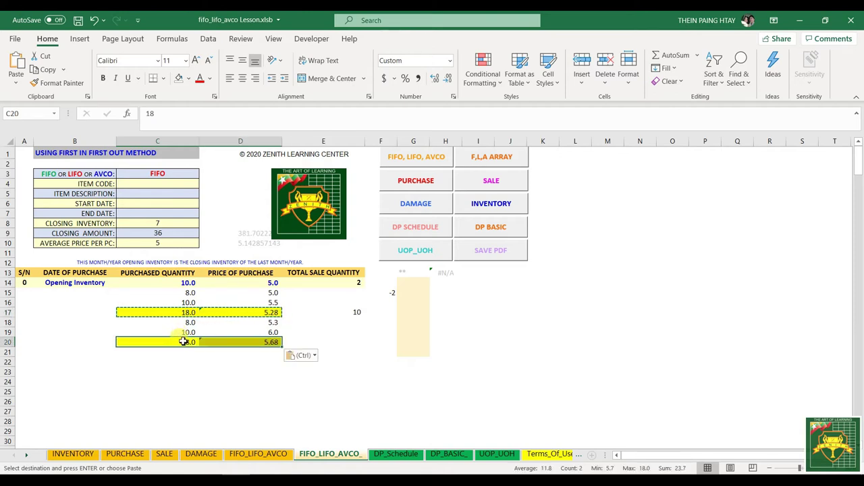
- Increase D18's decimals so its price reads 5.28
left_click_drag(189, 322, 188, 332)
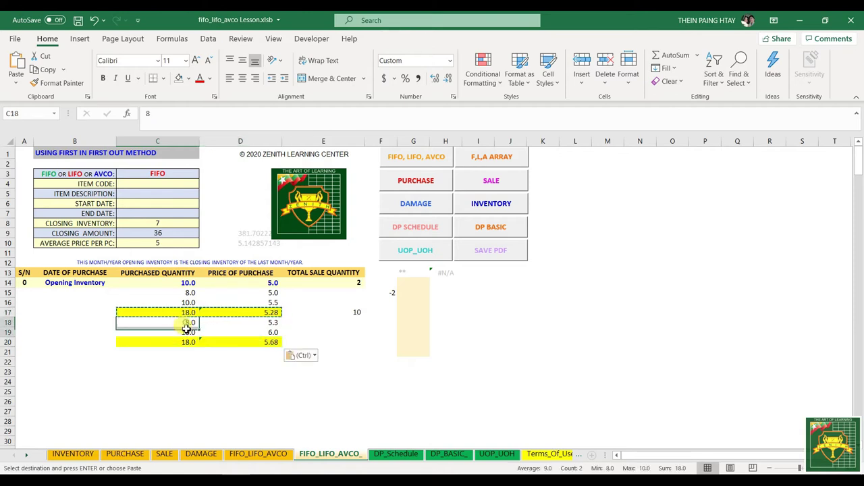
left_click(258, 324)
left_click(187, 323)
left_click(244, 323)
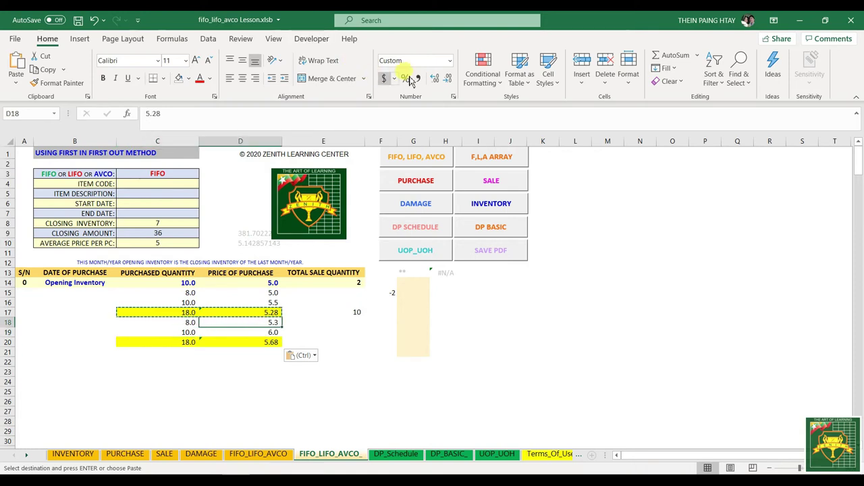
left_click(435, 78)
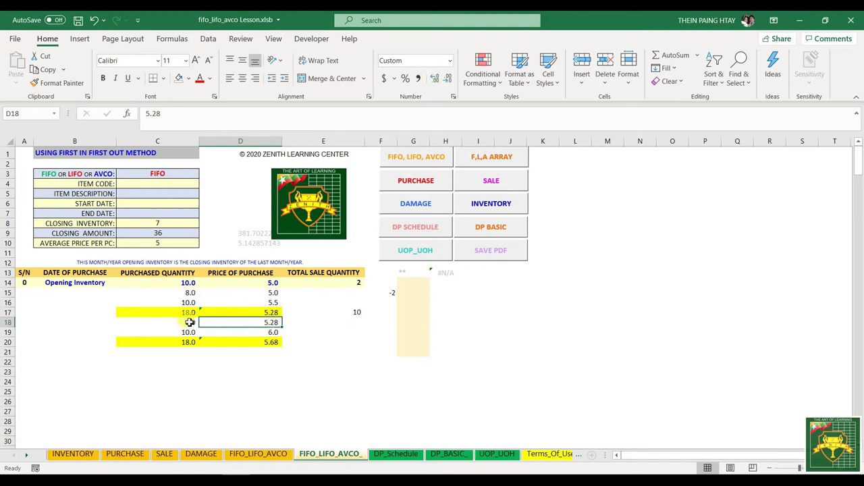
left_click_drag(190, 323, 247, 323)
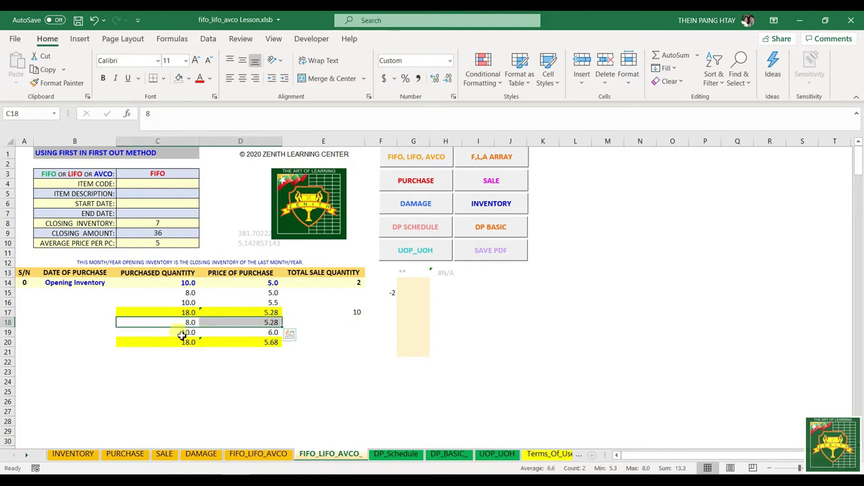
- Change D20 to =SUMPRODUCT(C18:C19,D18:D19)/SUM(C18:C19), giving 5.68
left_click(259, 343)
left_click(251, 114)
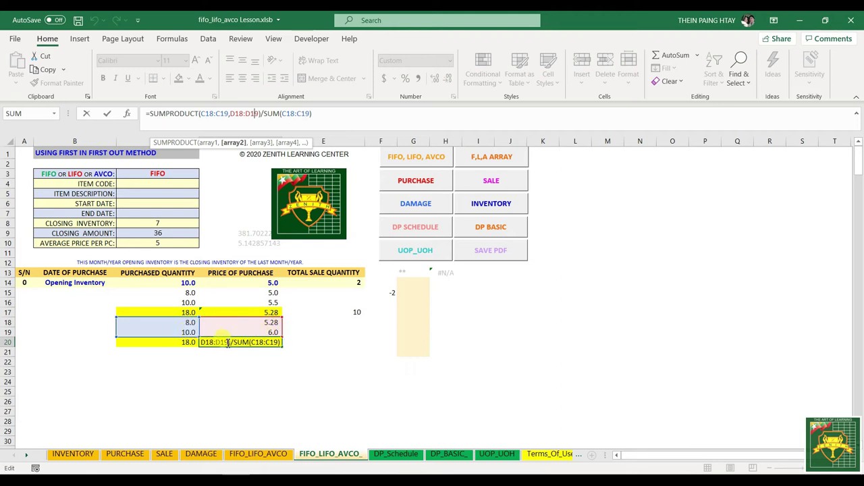
key("Return")
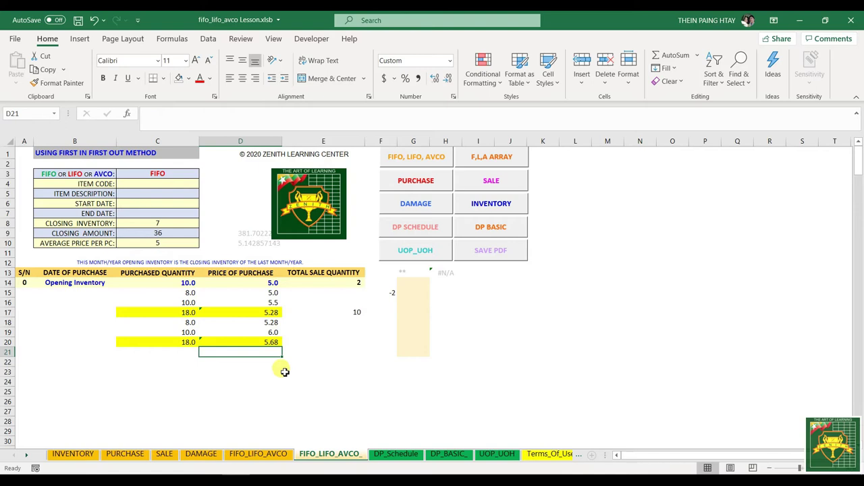
- Enter 11 as the quantity sold in E20
left_click(253, 343)
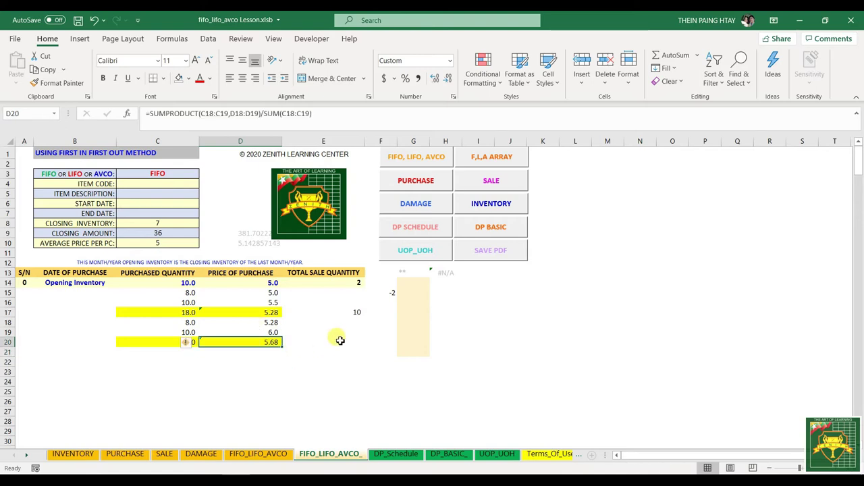
left_click(341, 341)
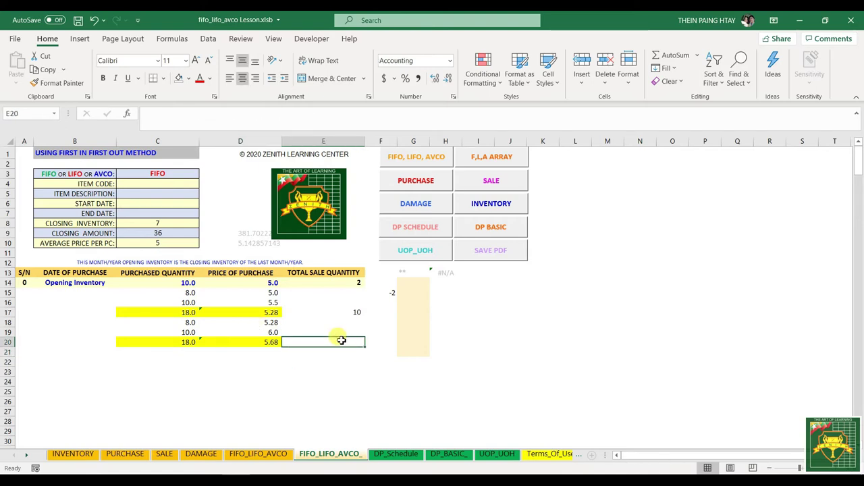
type("11")
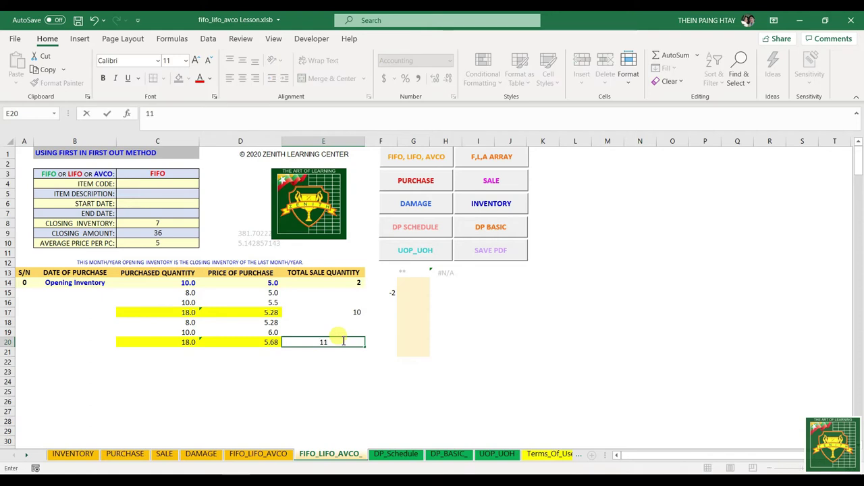
key("Return")
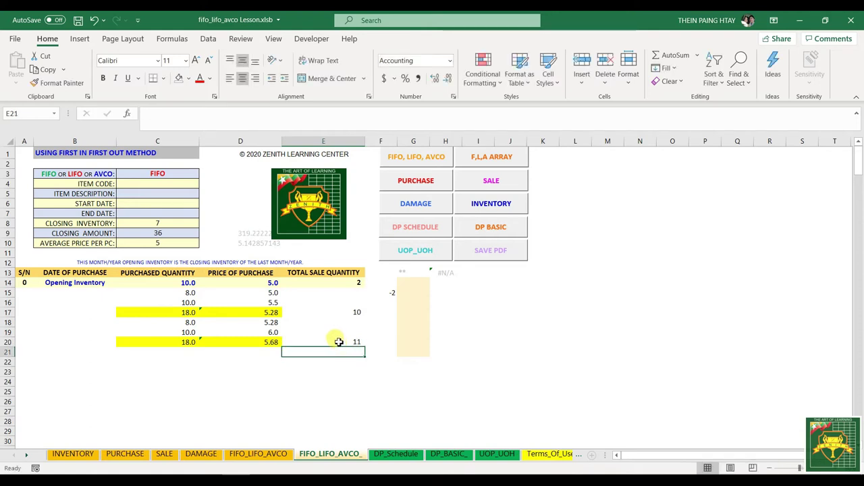
- Replace the closing amount in C9 with =7*5.68, so it shows 40
left_click(150, 233)
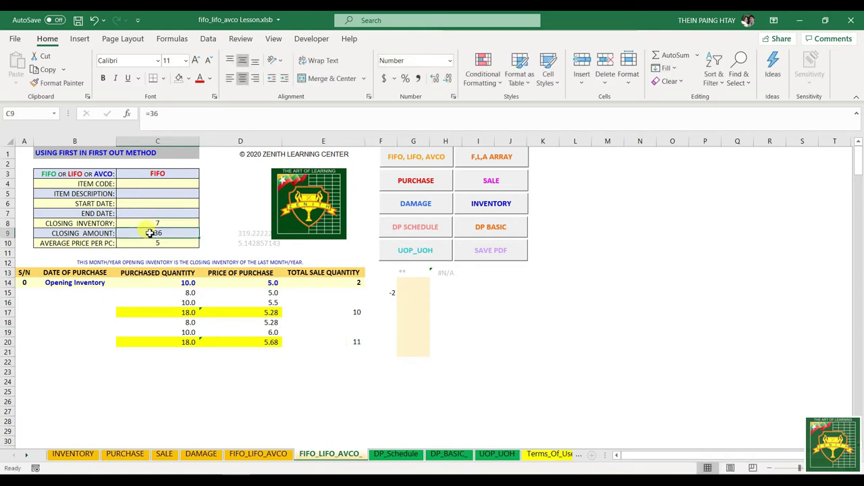
type("=")
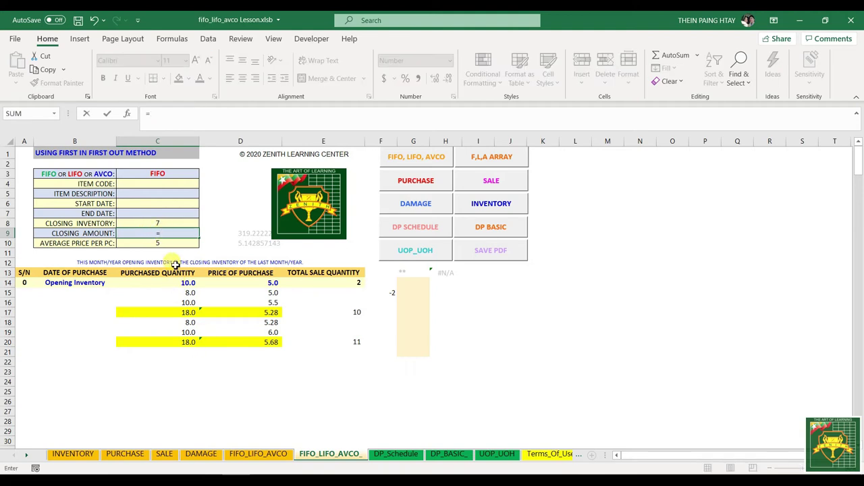
type("7+")
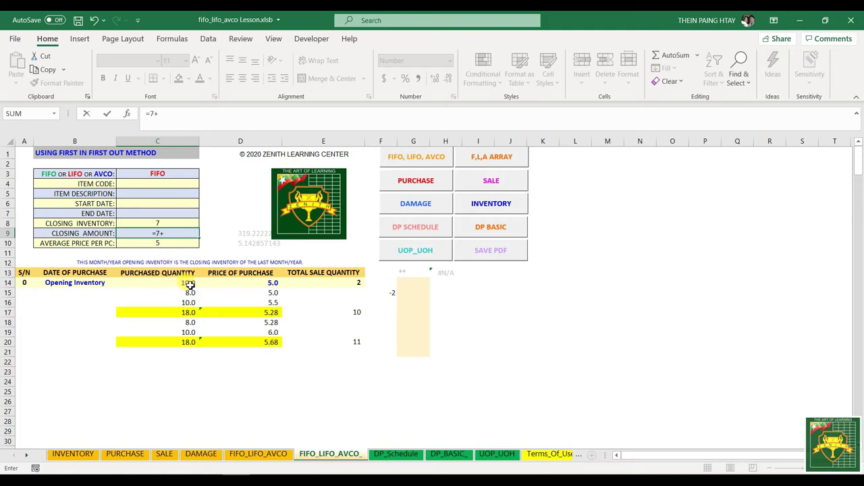
type("*5.68")
key("Return")
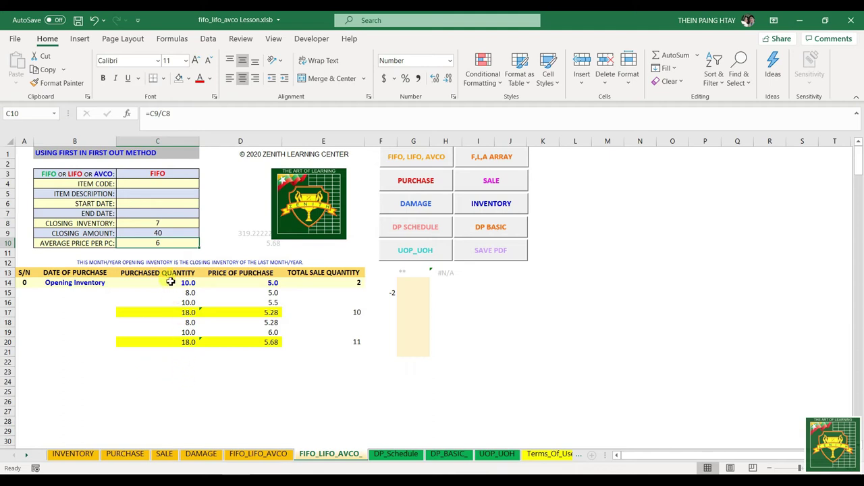
- Clear the purchase table C14:E21 and set rows 16–20 to No Fill
left_click_drag(159, 284, 326, 353)
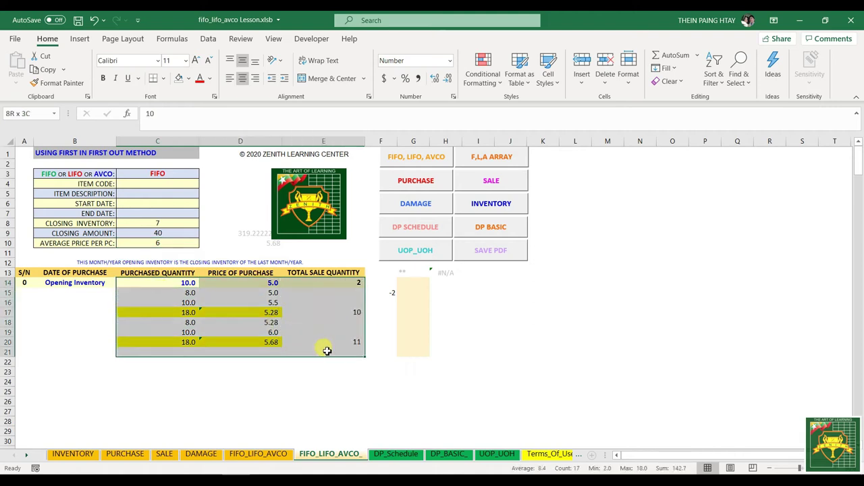
key("Delete")
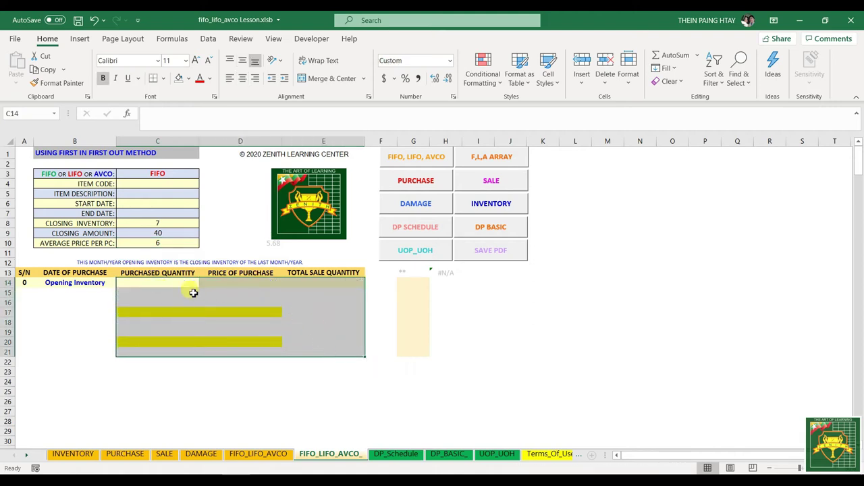
left_click_drag(133, 301, 268, 341)
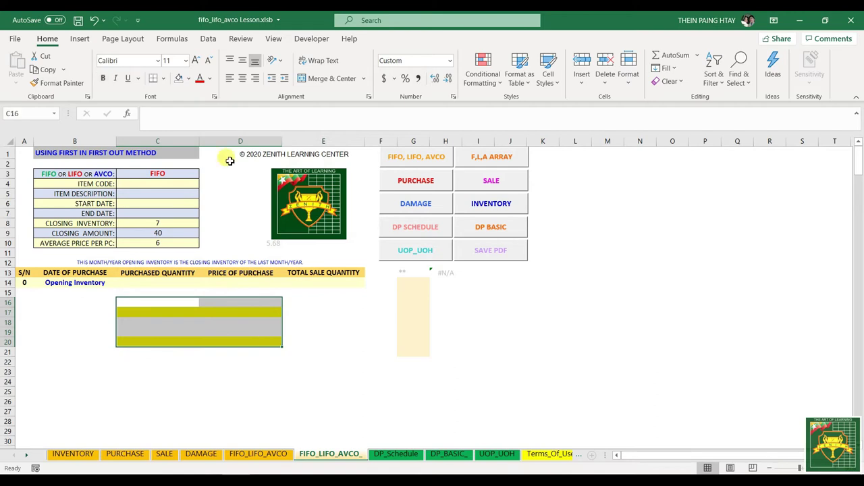
left_click(188, 80)
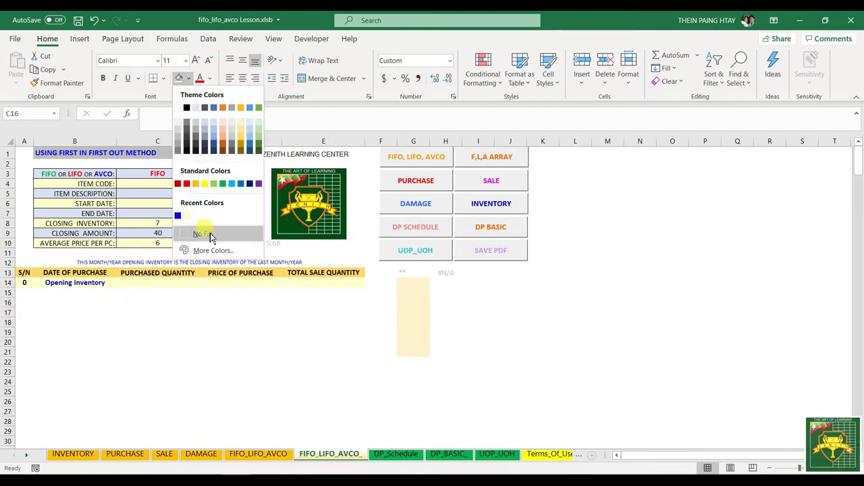
left_click(209, 232)
left_click_drag(108, 359, 108, 352)
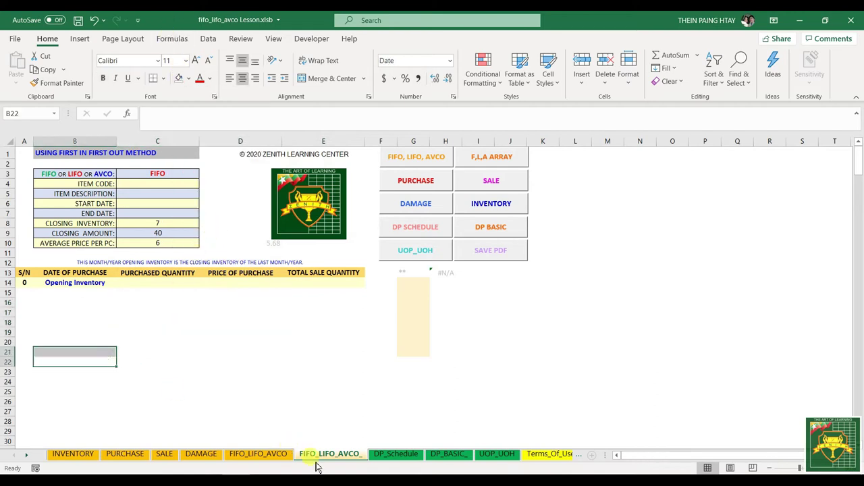
- Switch to the blank FIFO_LIFO_AVCO template sheet
left_click(269, 456)
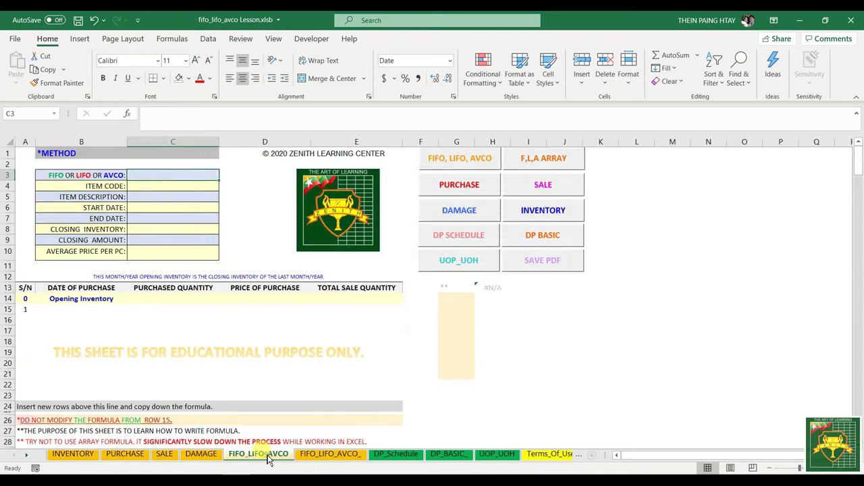
left_click(310, 456)
left_click(259, 454)
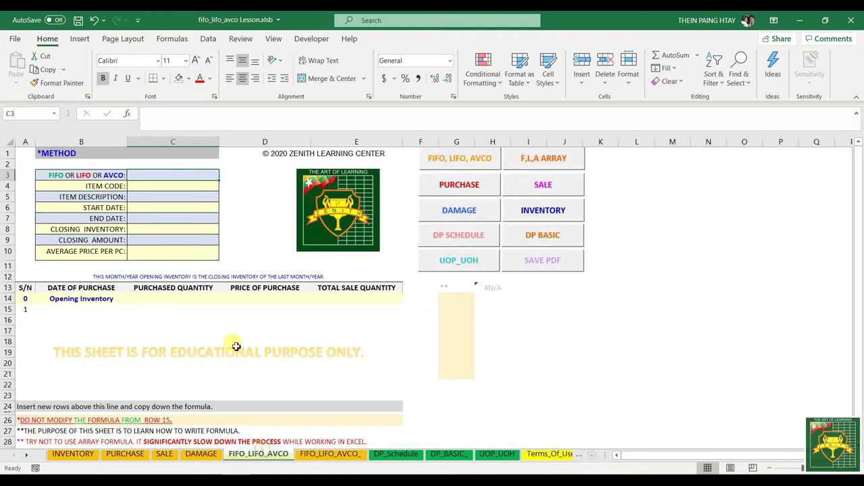
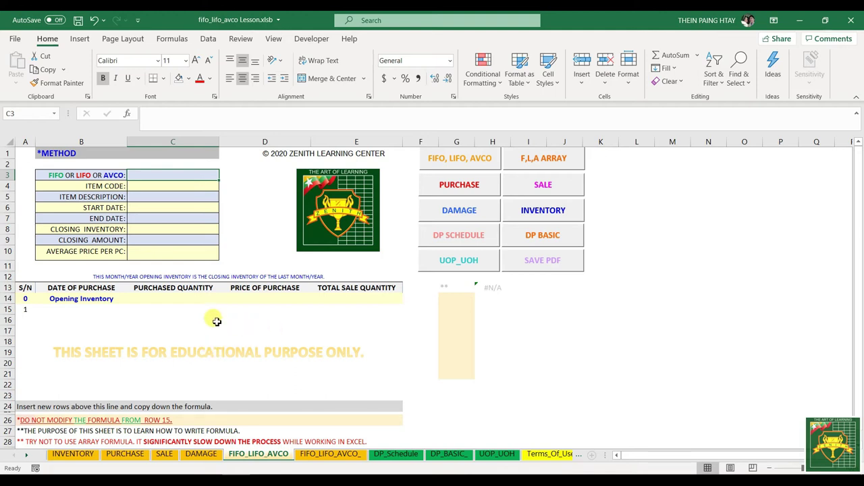
- Switch to the FIFO_LIFO_AVCO_ example sheet: FIFO, closing inventory 7, amount 40, average price 6
left_click(324, 453)
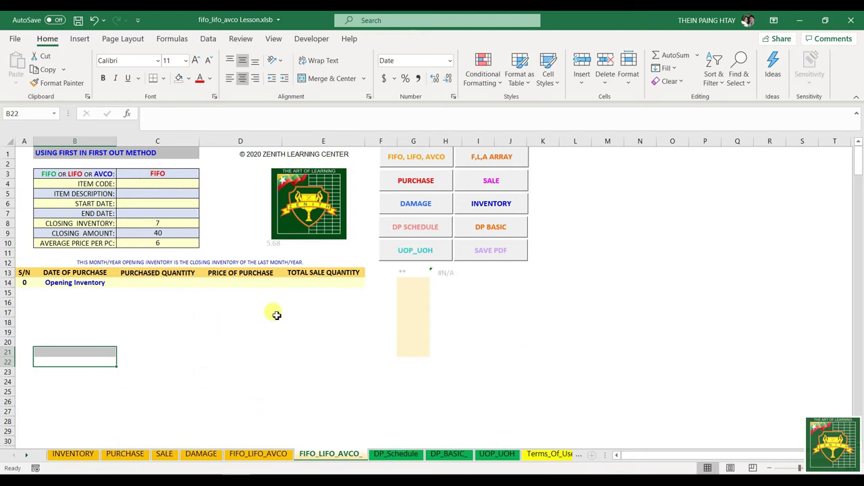
- Dismiss the copyright notice and display the D10 and D8 formulas as apostrophe-prefixed text
left_click(270, 248)
left_click(538, 219)
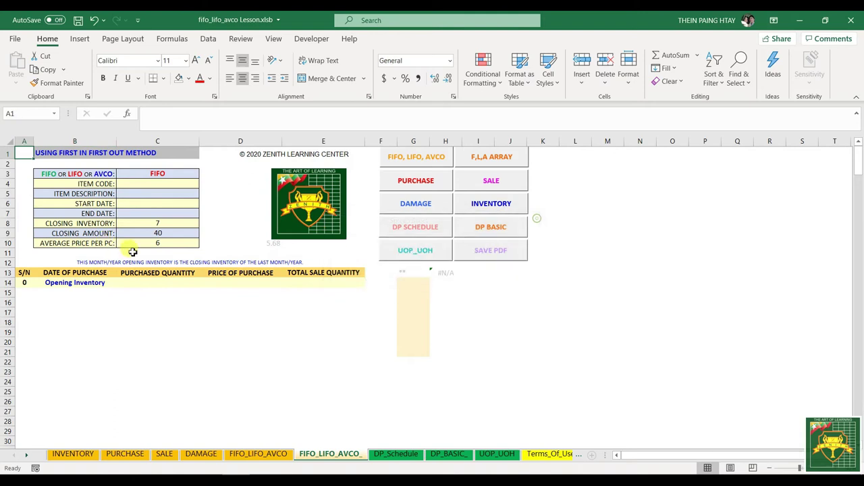
left_click(242, 244)
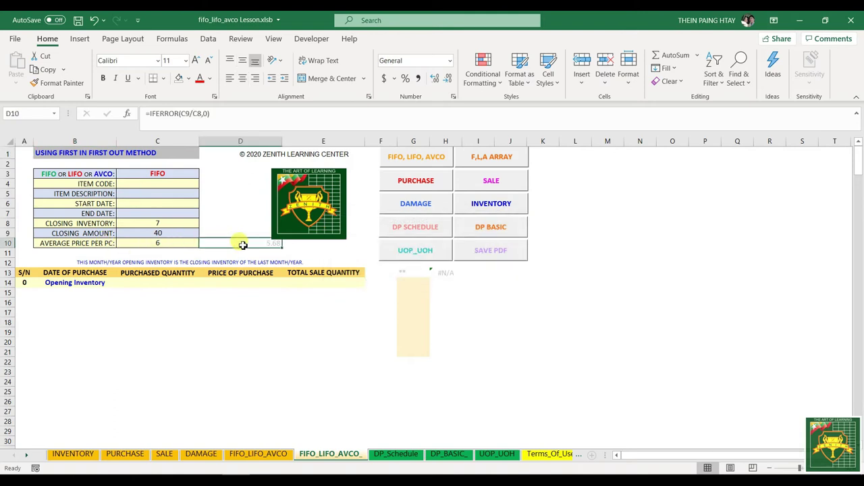
left_click(148, 114)
type("'")
key("Return")
left_click(205, 241)
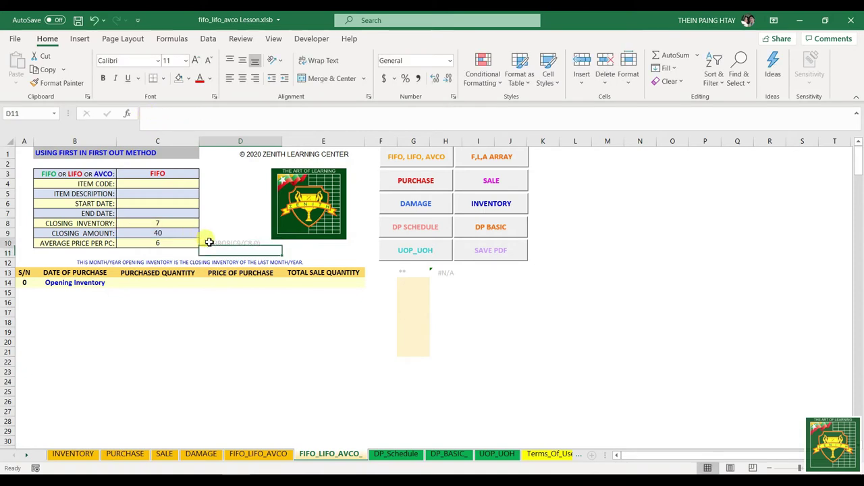
left_click(207, 303)
left_click(202, 225)
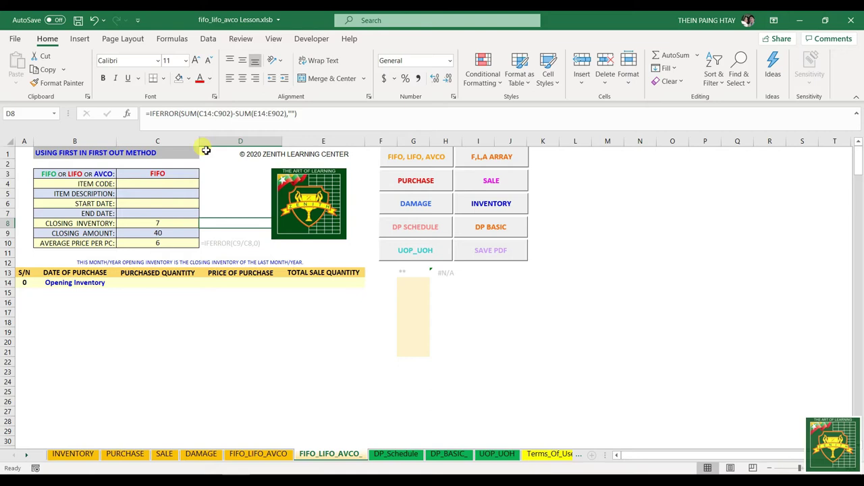
left_click(146, 114)
type("'")
key("Return")
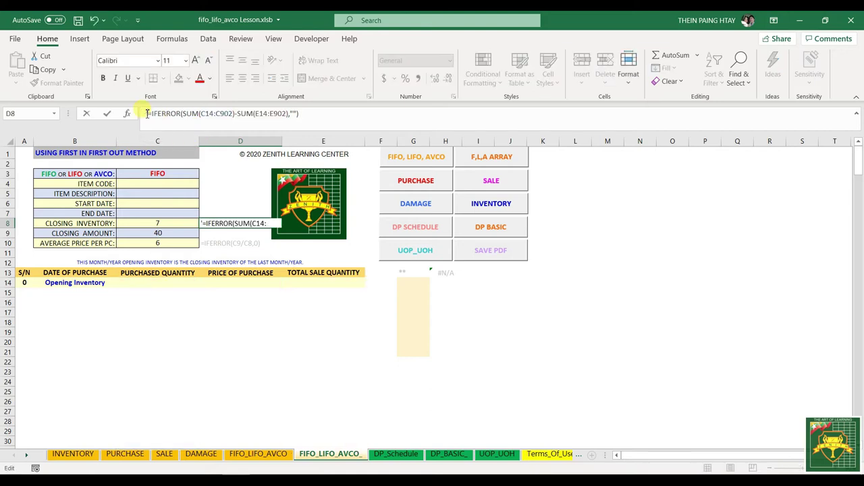
- Move the logo picture over columns K–M
left_click(307, 197)
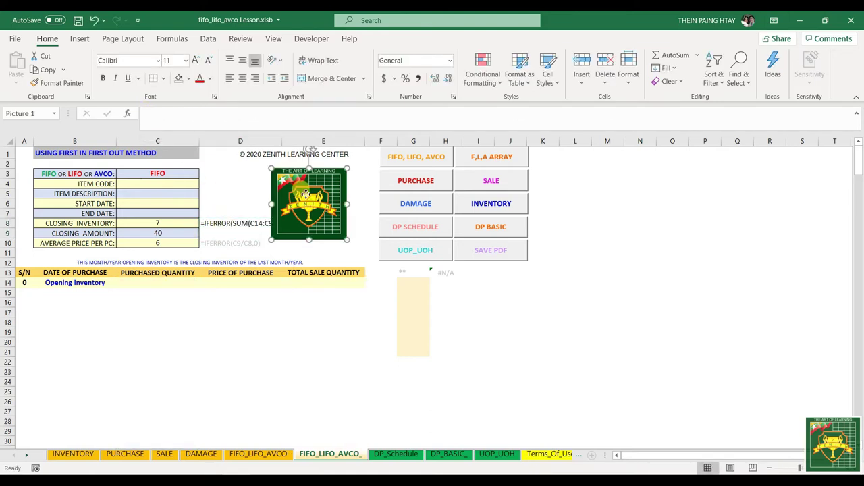
right_click(305, 195)
left_click(290, 195)
left_click_drag(291, 194, 555, 177)
- Make D8's formula text grey
left_click(208, 223)
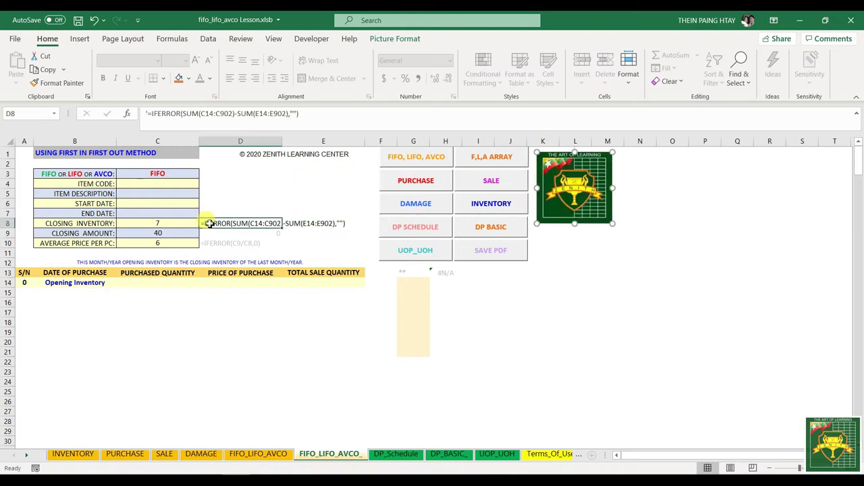
left_click(210, 80)
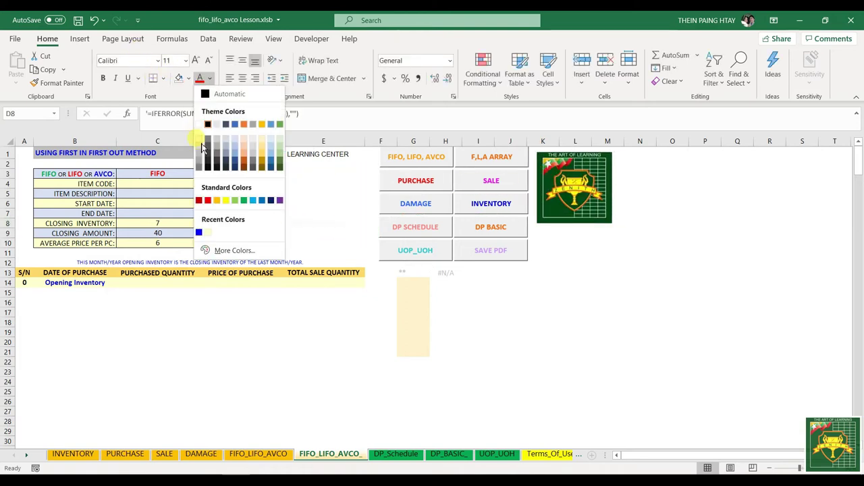
left_click(207, 146)
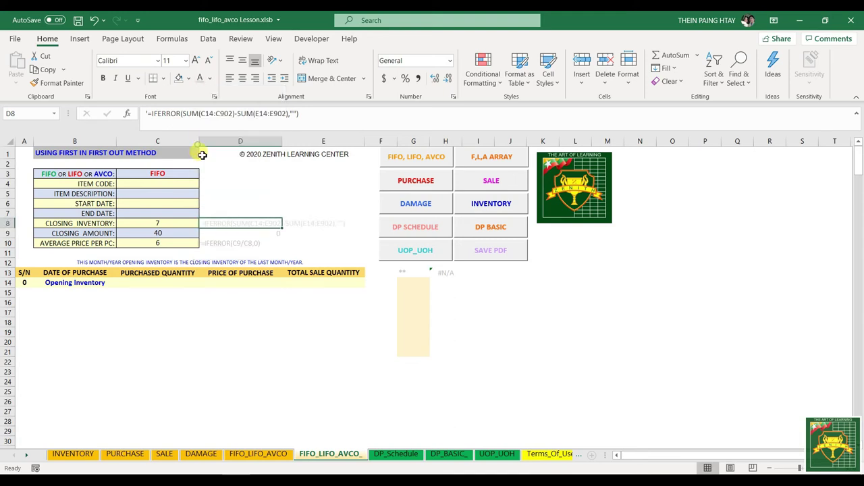
- Show D9's closing-amount formula as text with a leading apostrophe
left_click(207, 240)
left_click(213, 230)
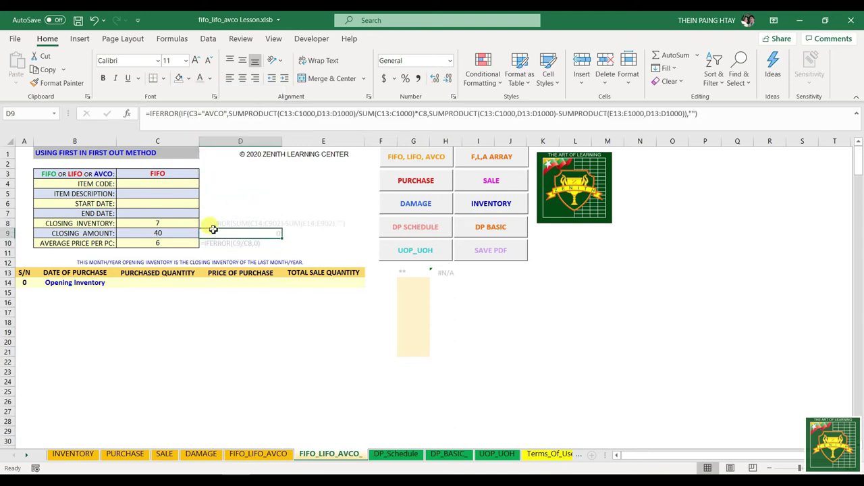
left_click(144, 112)
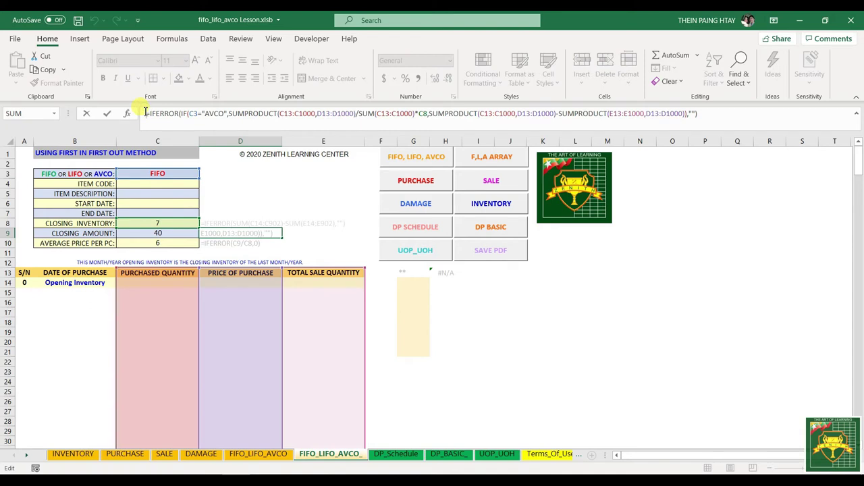
type("'")
key("Return")
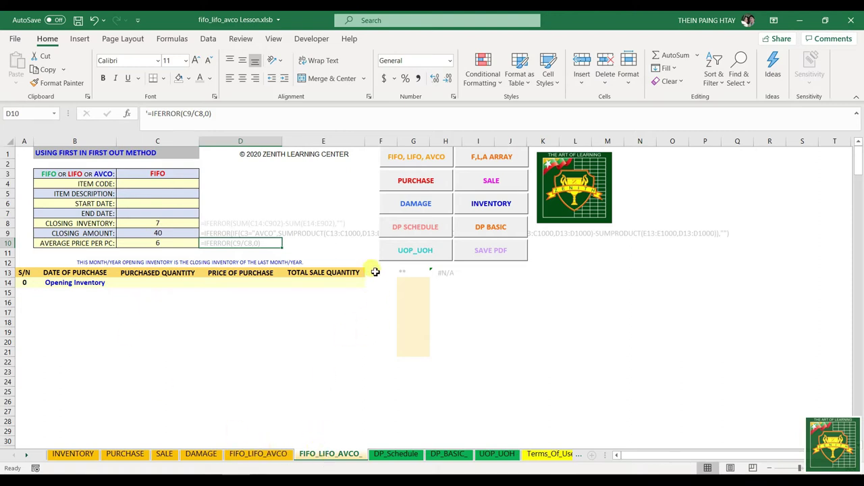
- Look through the INVENTORY, PURCHASE, SALE and DAMAGE sheets, then return to FIFO_LIFO_AVCO
left_click(259, 457)
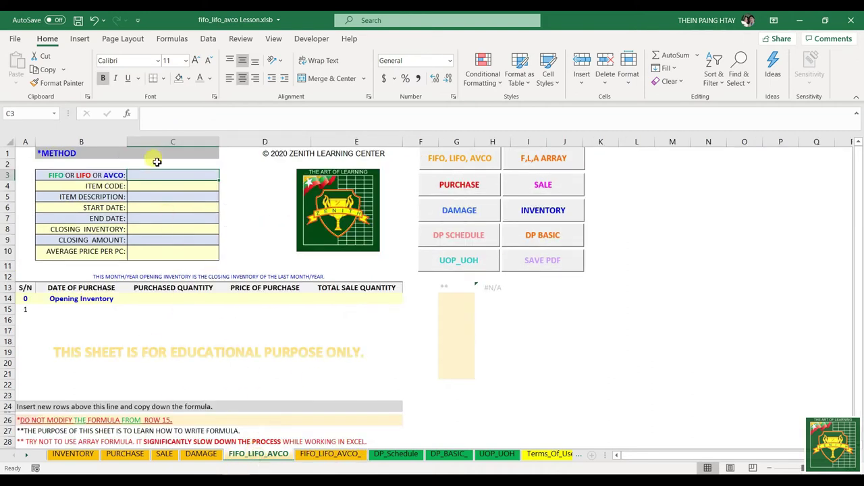
left_click(70, 455)
left_click(123, 458)
left_click(164, 455)
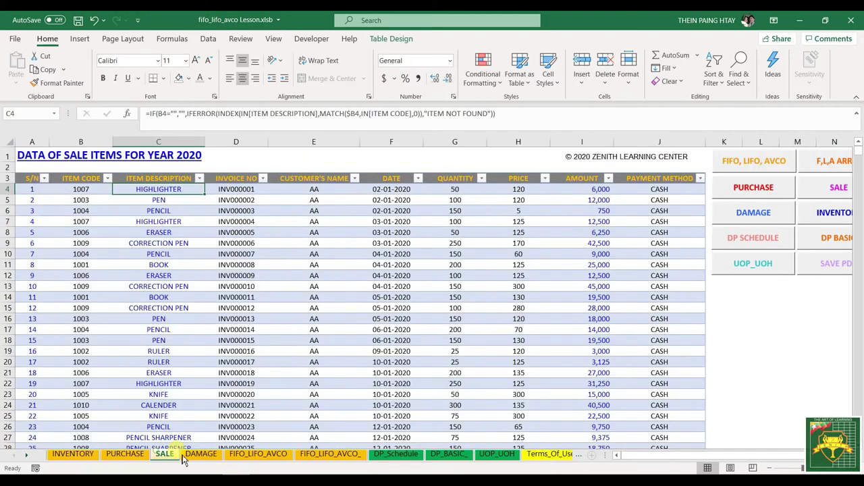
left_click(200, 455)
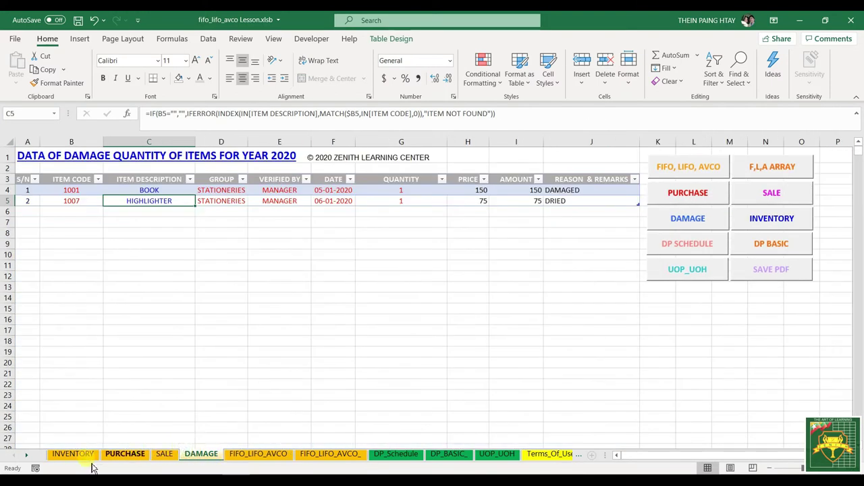
left_click(244, 459)
- Leave method cell C3 unchanged and begin the Alt+D, L Data Validation shortcut
left_click(197, 183)
left_click(179, 174)
double_click(176, 177)
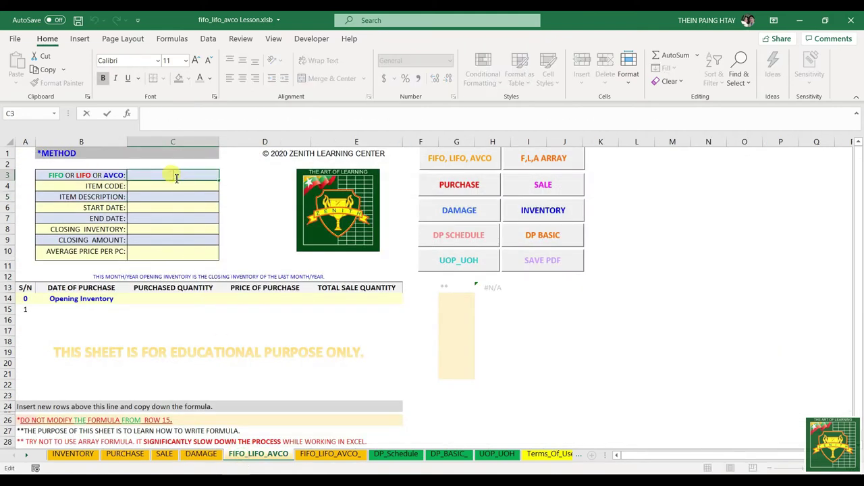
key("Escape")
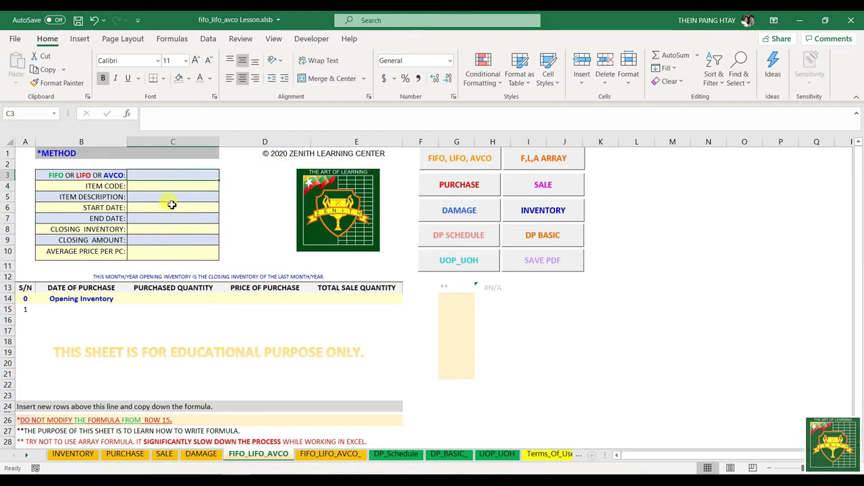
type("li")
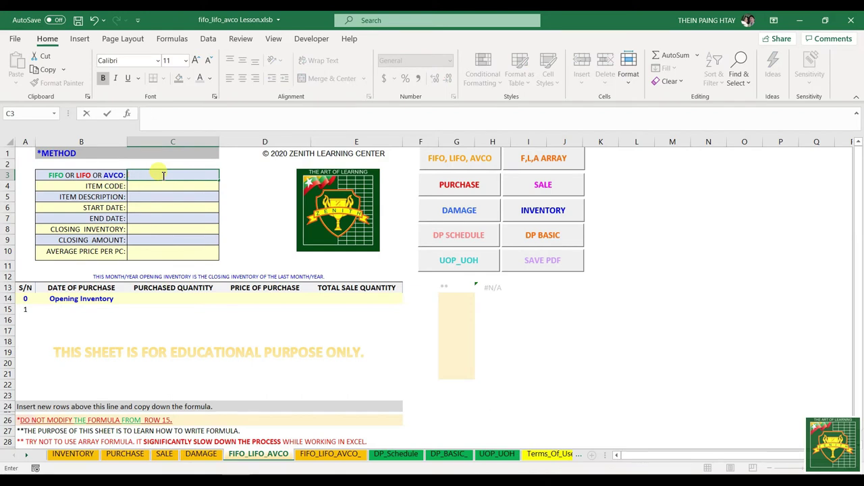
key("Return")
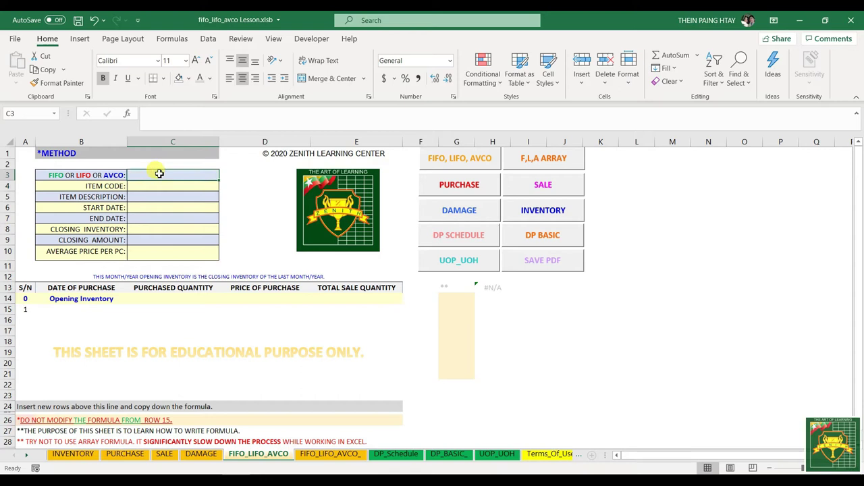
key("alt+d")
- Restrict C3 to a List validation with source FIFO,LIFO,AVCO
key("l")
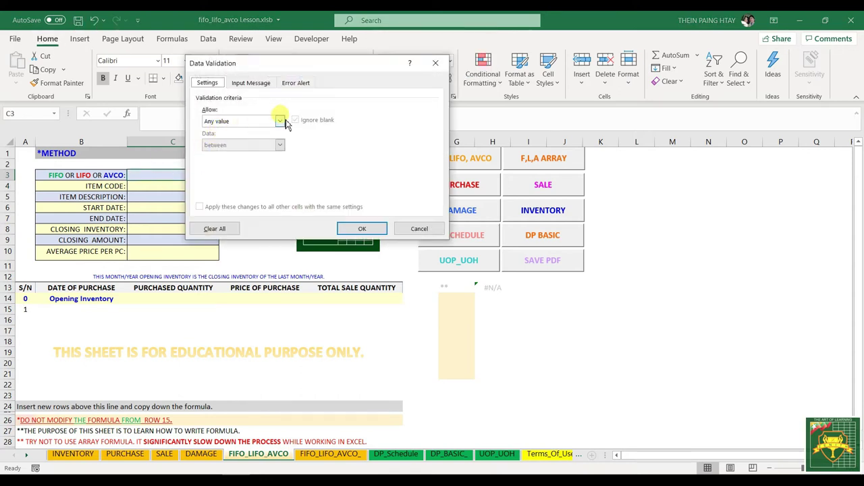
left_click(280, 122)
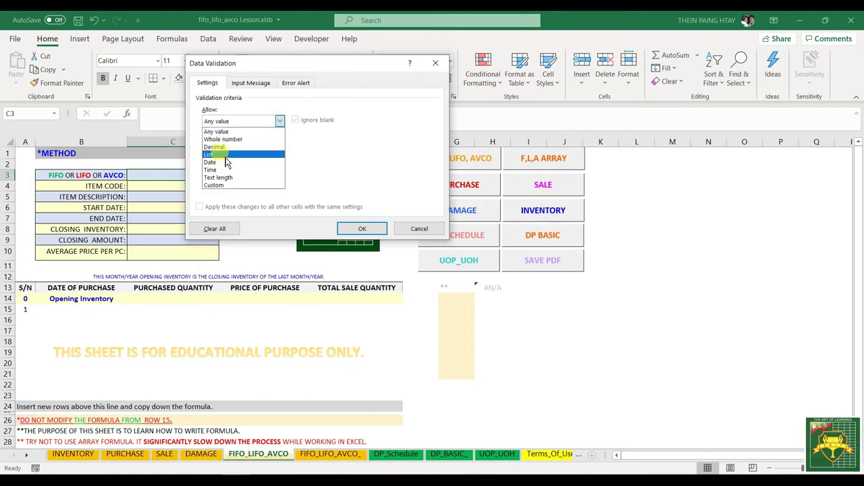
left_click(225, 156)
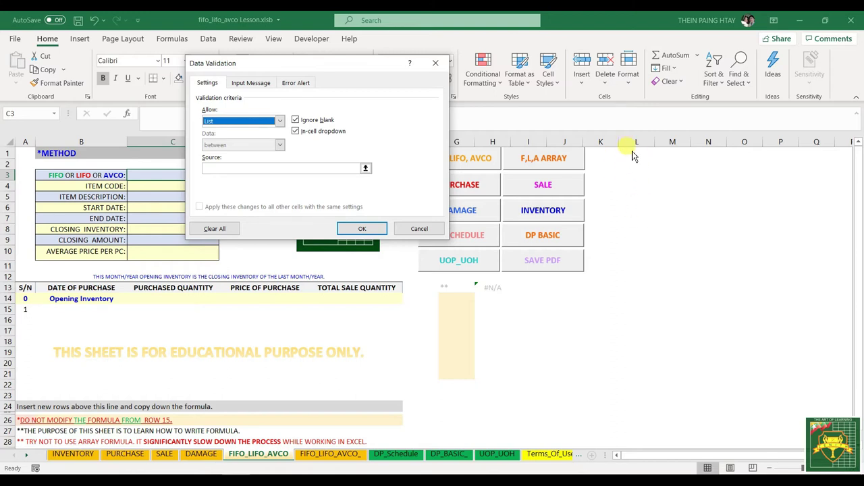
left_click(216, 170)
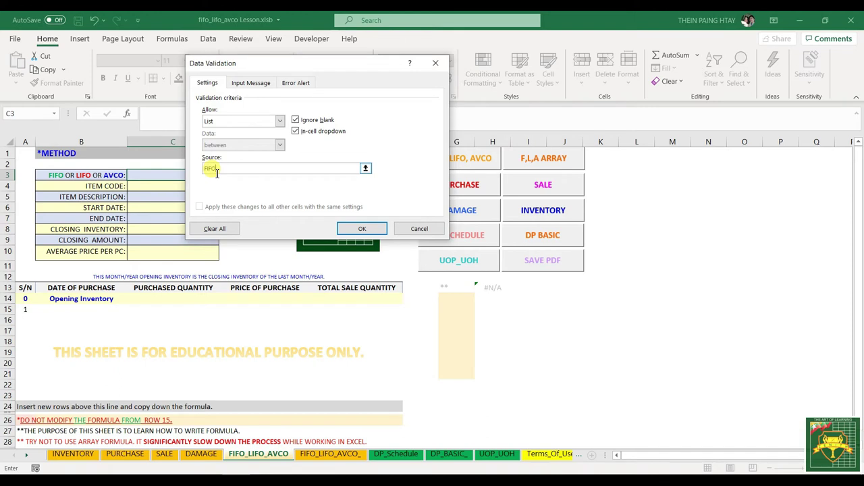
type("FIFO,LIFO")
left_click(355, 228)
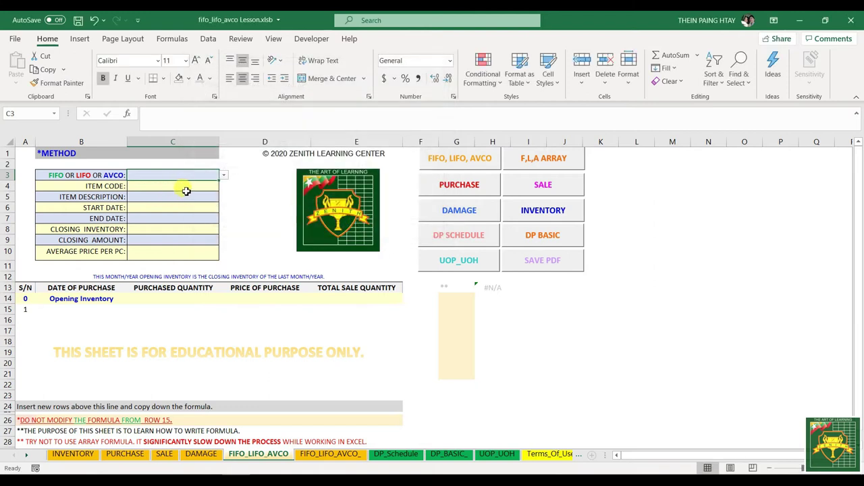
- Test C3's dropdown by choosing FIFO, then AVCO, and finally FIFO again
left_click(223, 175)
left_click(191, 185)
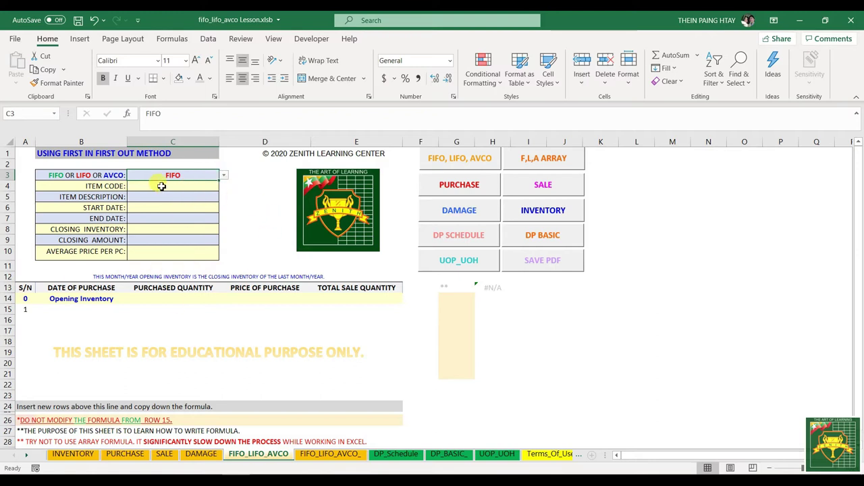
left_click(223, 176)
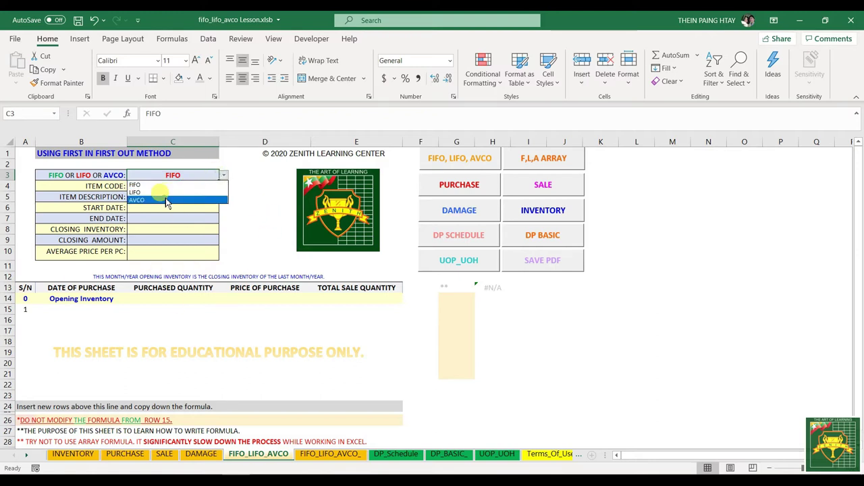
left_click(164, 199)
left_click(224, 176)
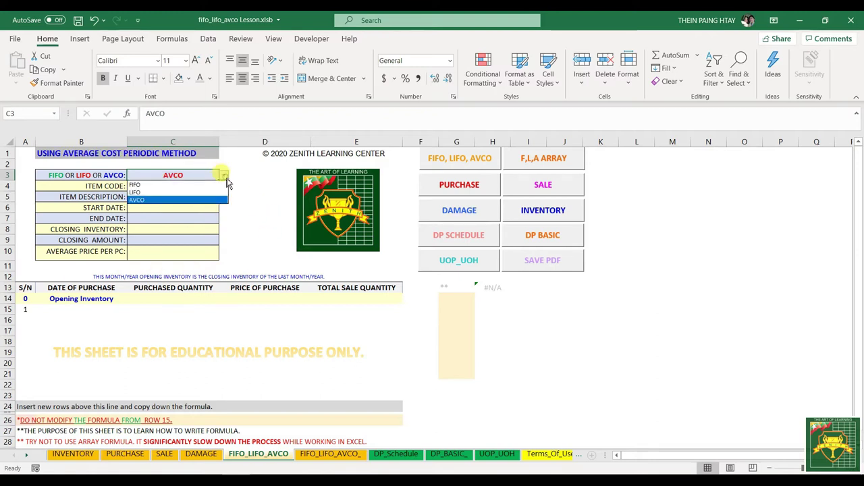
left_click(165, 184)
- Enter item code 1001 in C4, check C5's description formula, then clear C4
left_click(167, 188)
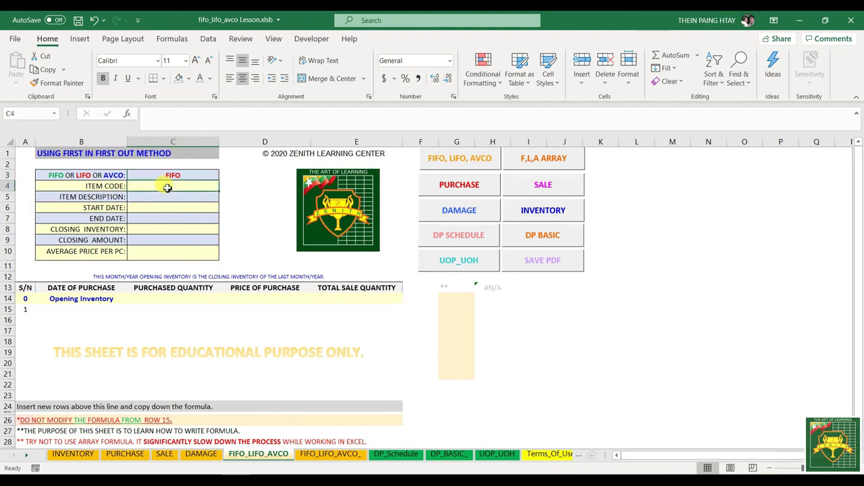
type("1001")
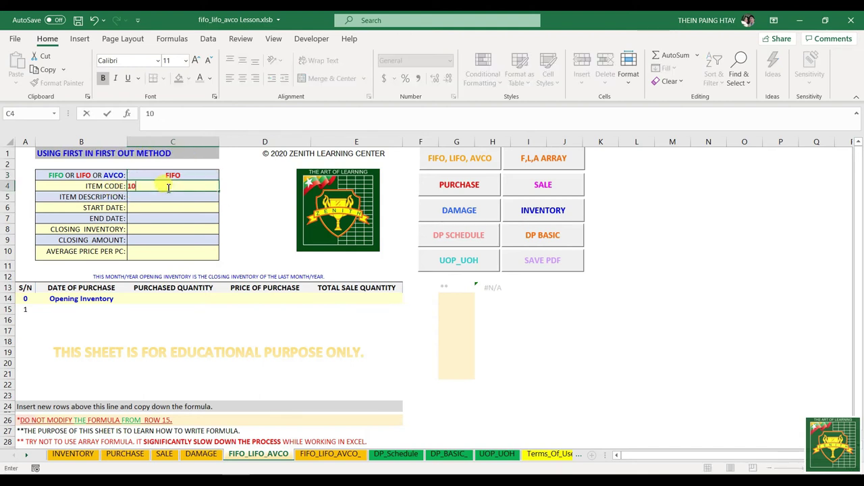
key("Return")
left_click(169, 187)
left_click(170, 195)
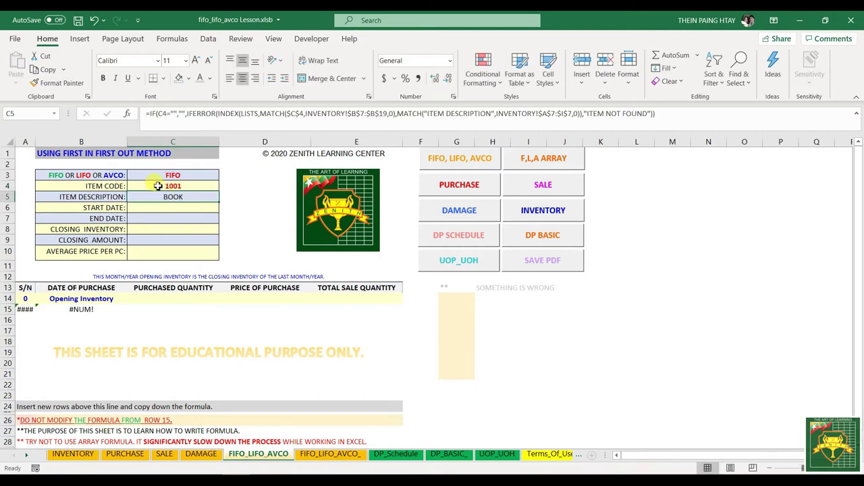
left_click(173, 186)
key("Delete")
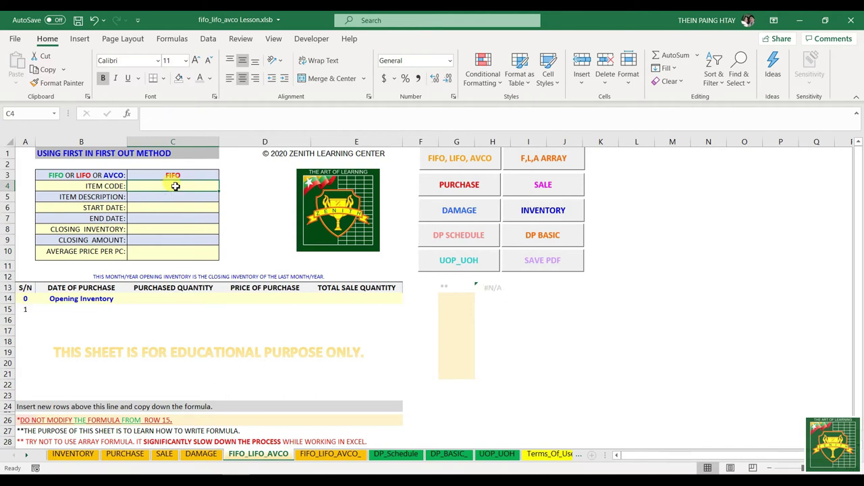
- Give C4 a List validation sourced from INVENTORY item codes B8:B19
key("alt+a")
key("v")
key("v")
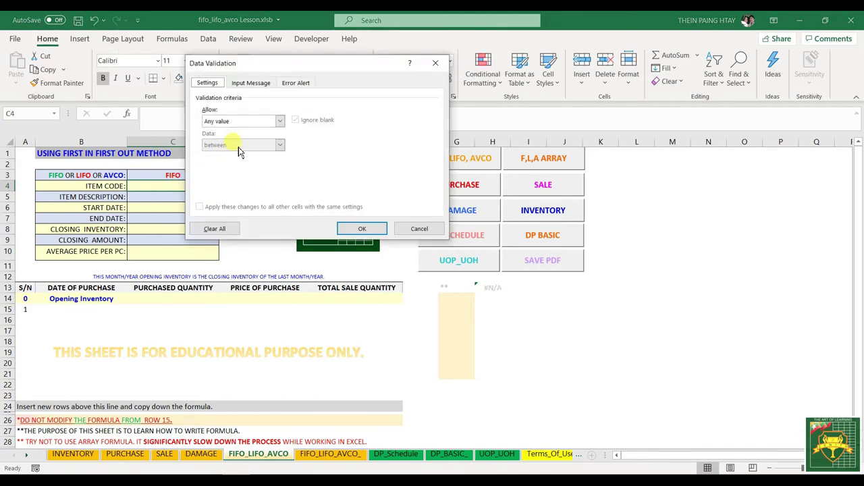
left_click(280, 121)
left_click(234, 156)
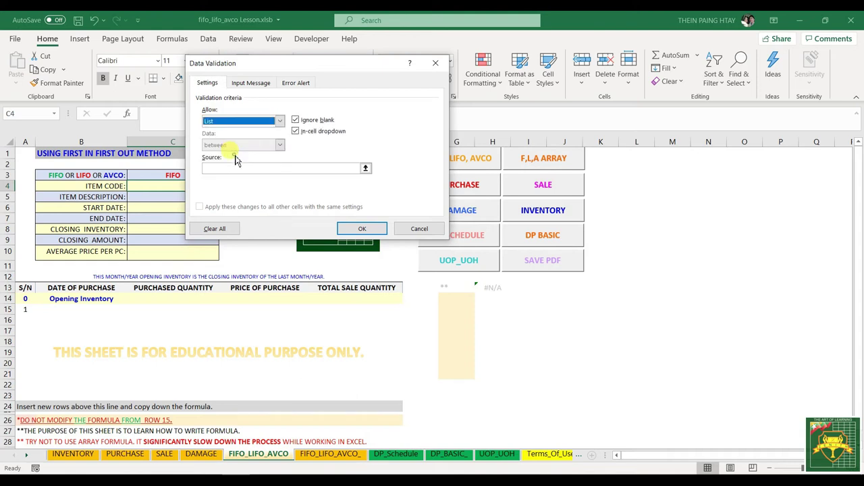
left_click(365, 168)
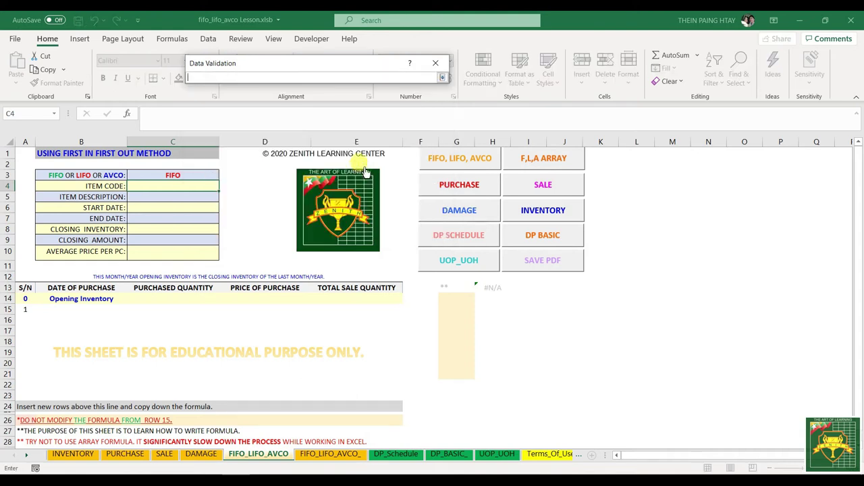
left_click(73, 454)
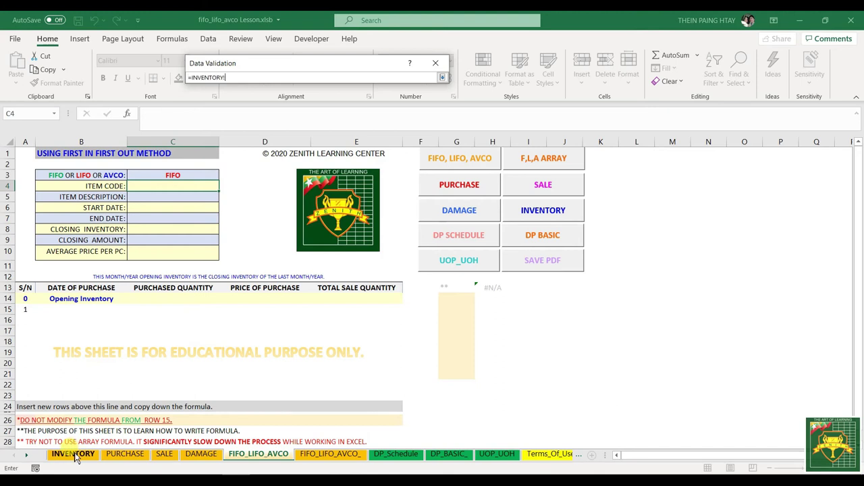
left_click_drag(116, 234, 135, 349)
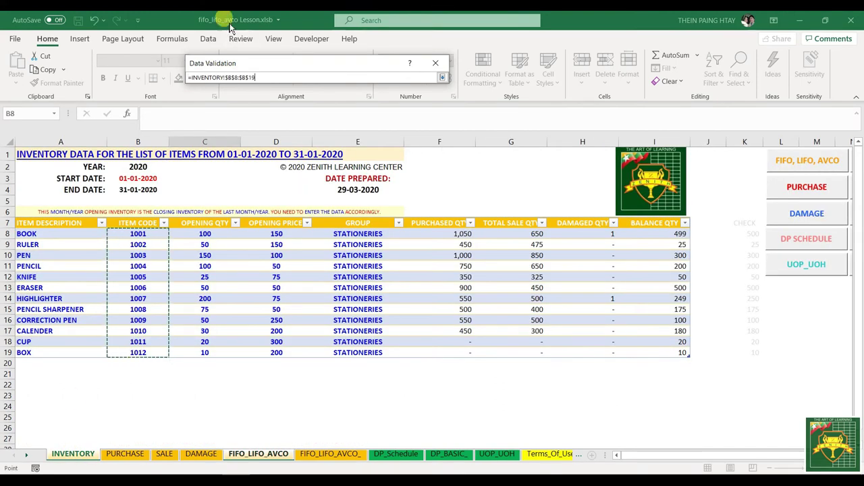
left_click(228, 78)
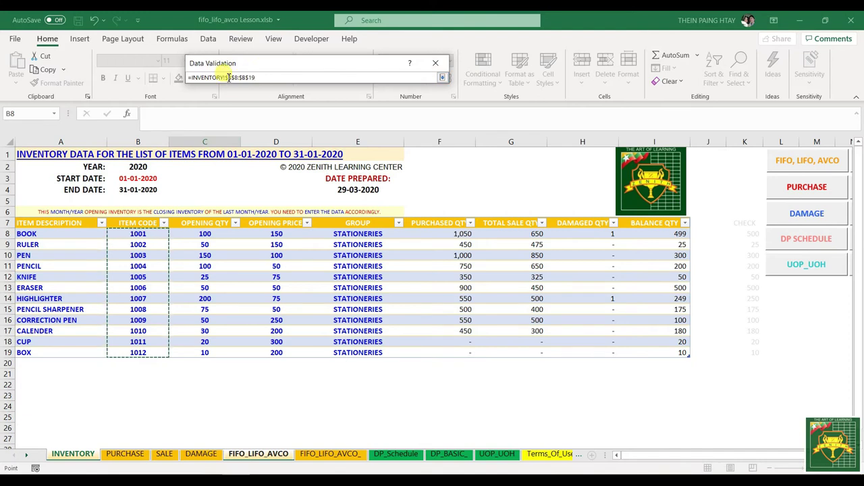
left_click(265, 77)
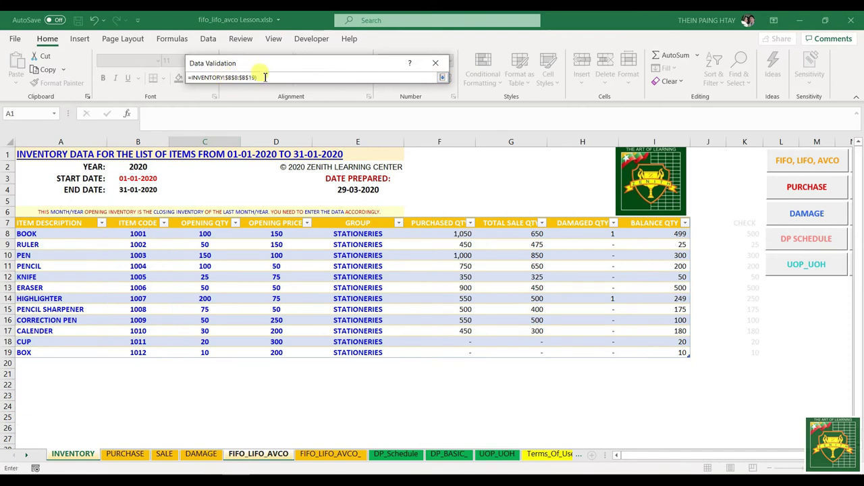
key("Return")
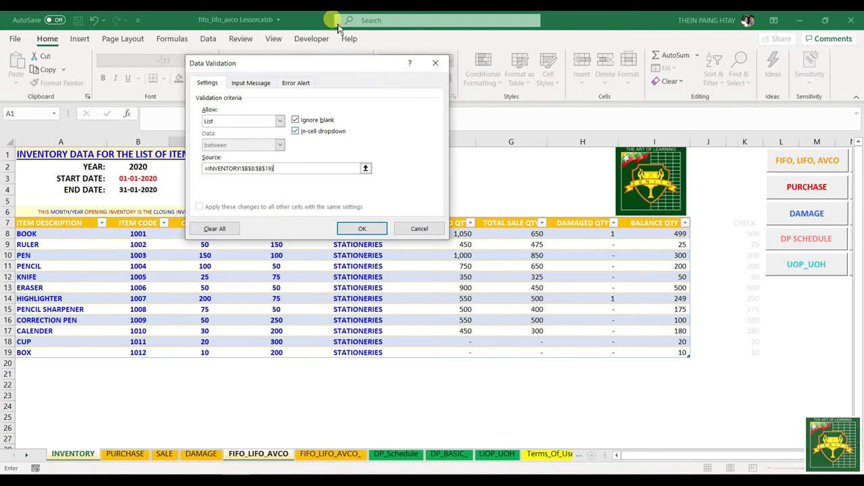
- Replace the source with =OFFSET(INVENTORY!$B$8,0,0,COUNTA(INVENTORY!$B$8:$B$1000),1) and confirm
double_click(305, 165)
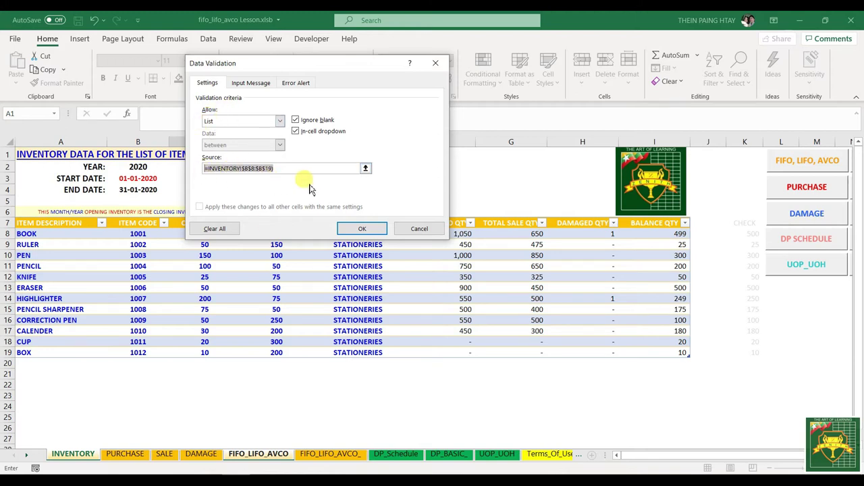
type("=OFFSET(")
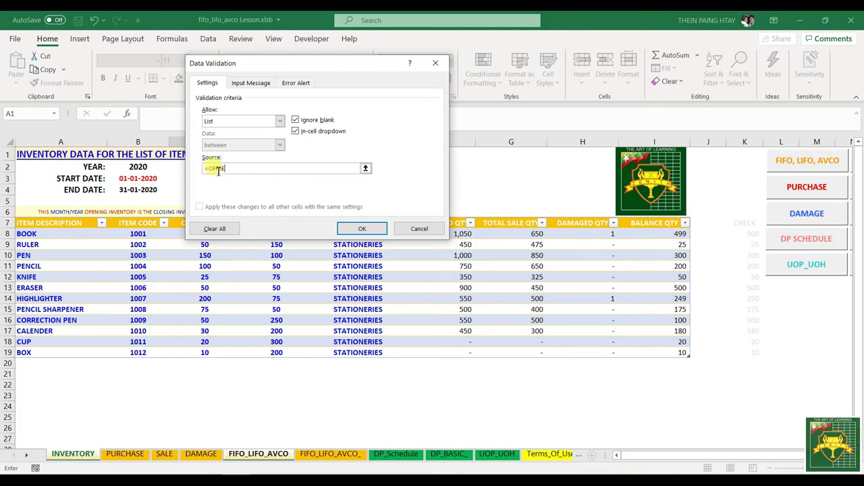
left_click(133, 235)
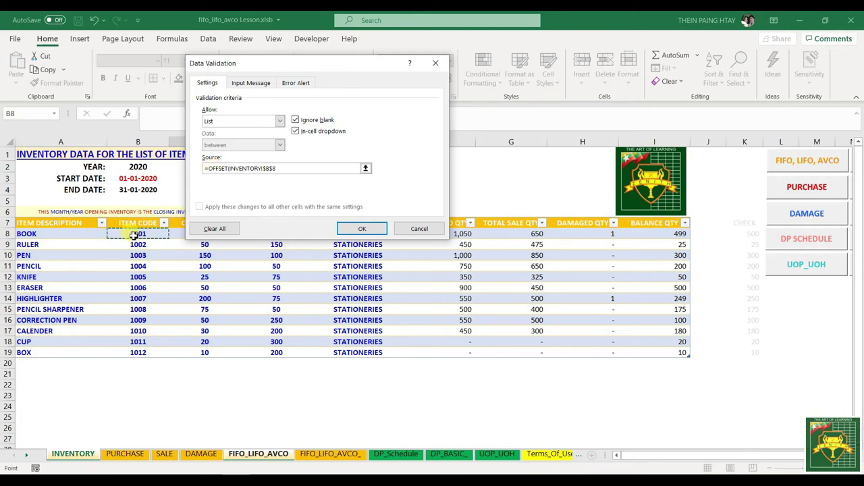
left_click(282, 168)
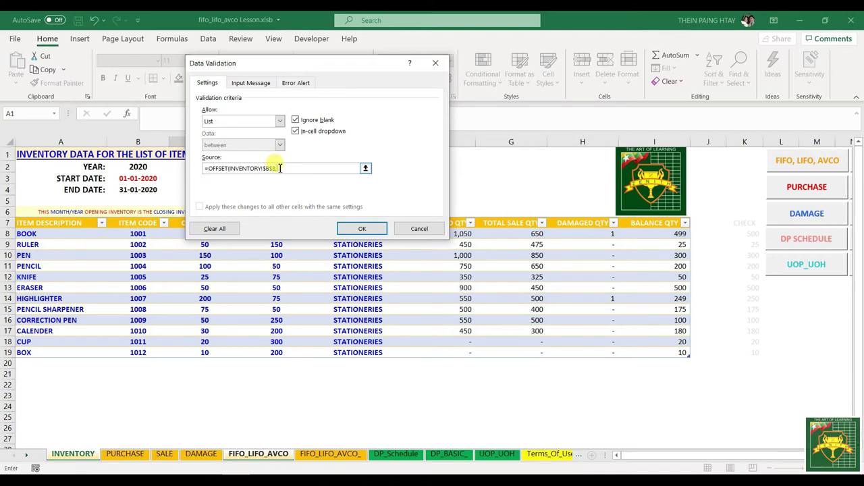
type(",0,0")
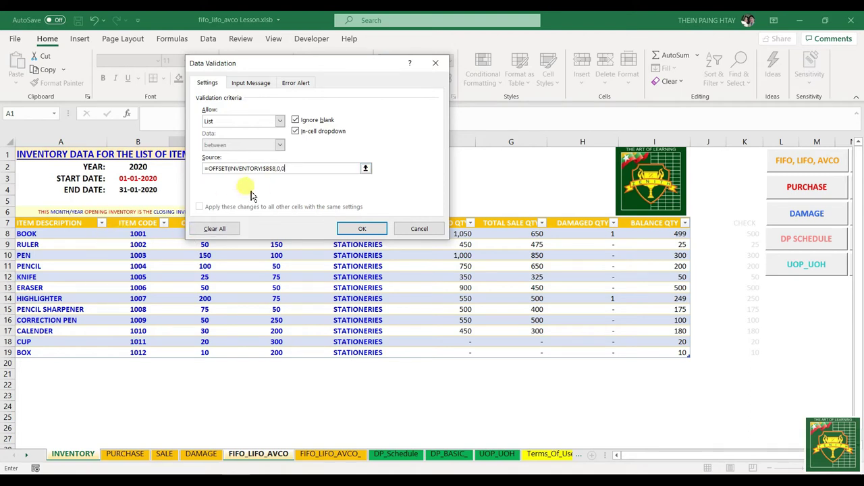
type(",COUNT")
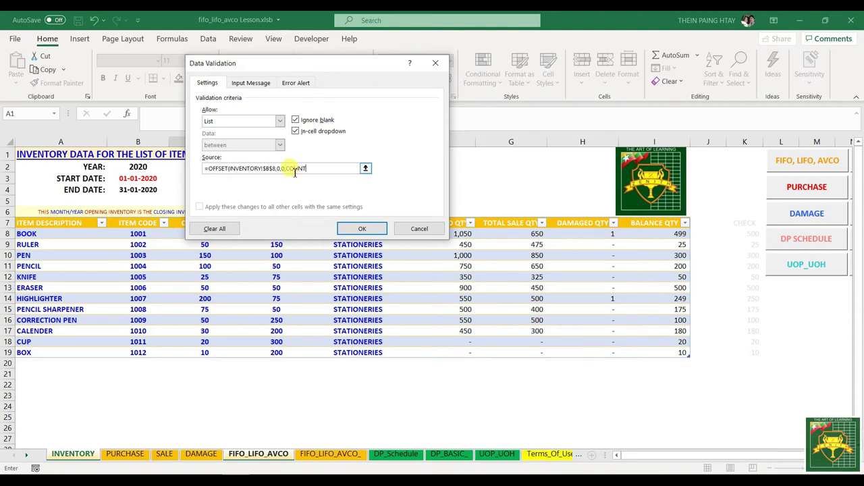
type("A")
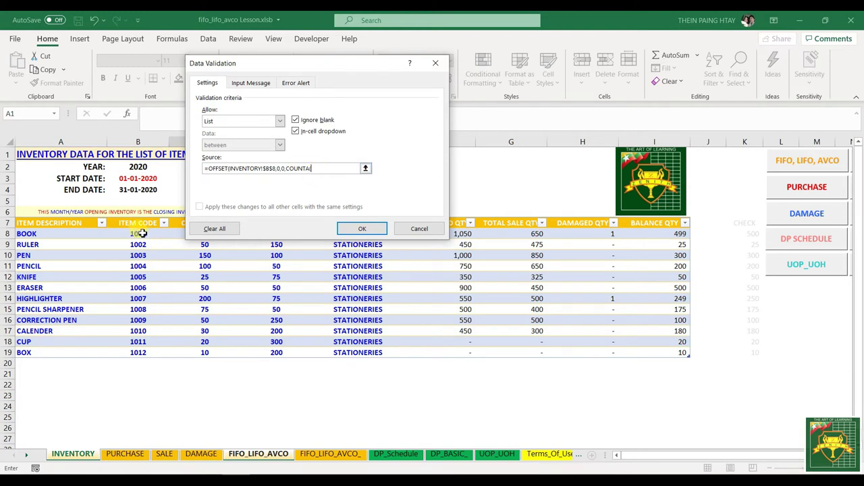
type("(")
left_click_drag(140, 234, 164, 353)
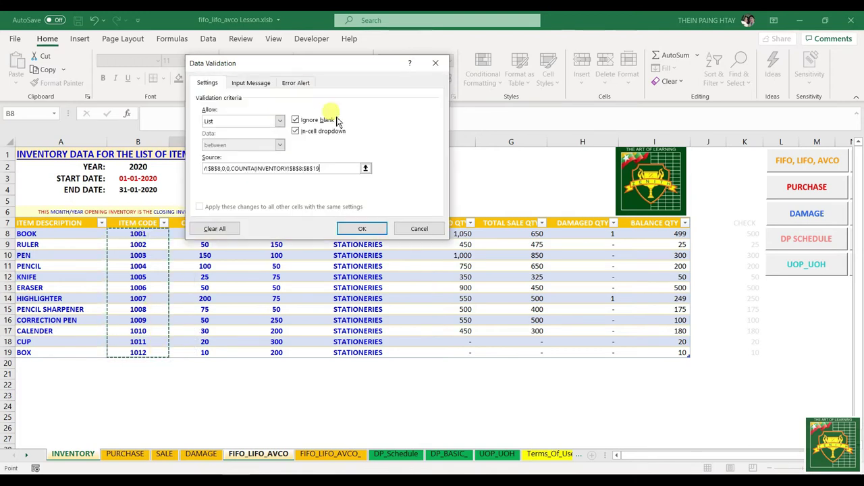
left_click(317, 170)
type(")")
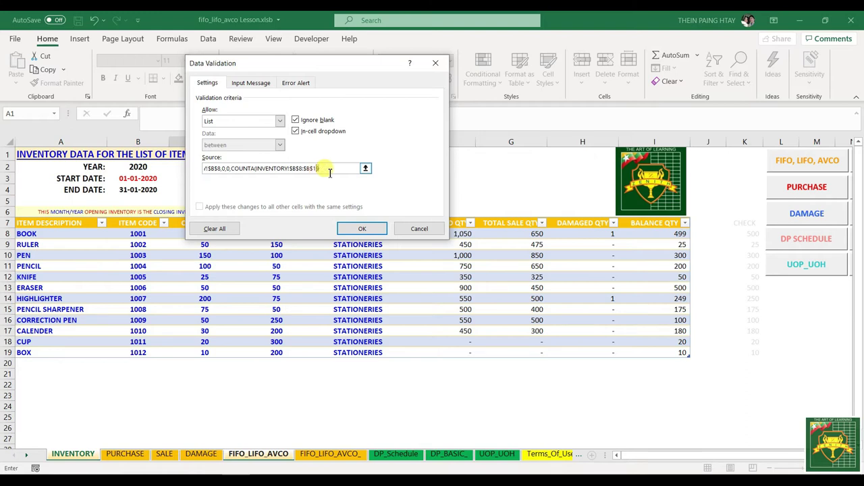
mouse_move(333, 172)
left_mouse_down()
mouse_move(284, 177)
mouse_move(320, 174)
left_mouse_up()
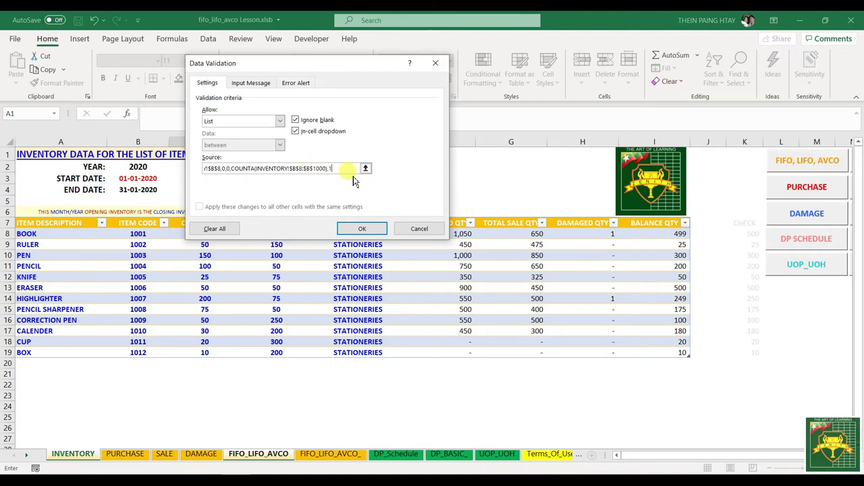
left_click(361, 228)
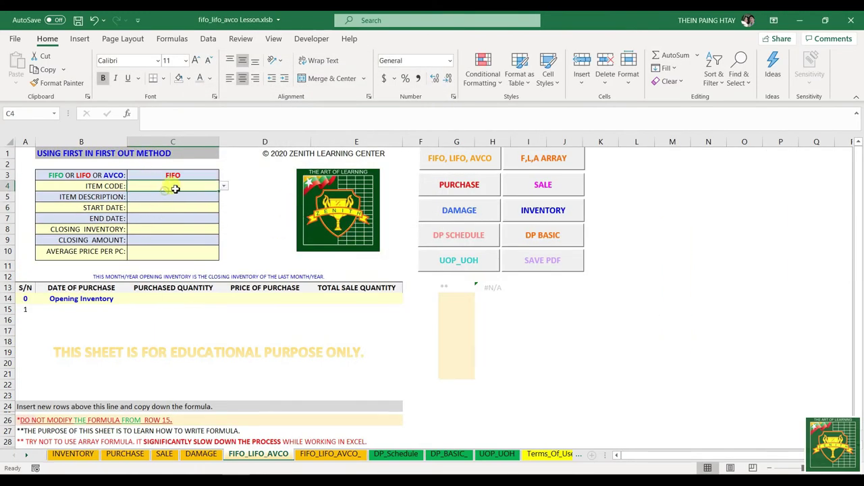
- Choose item code 1001 from C4's dropdown
left_click(223, 185)
left_click_drag(230, 228, 222, 188)
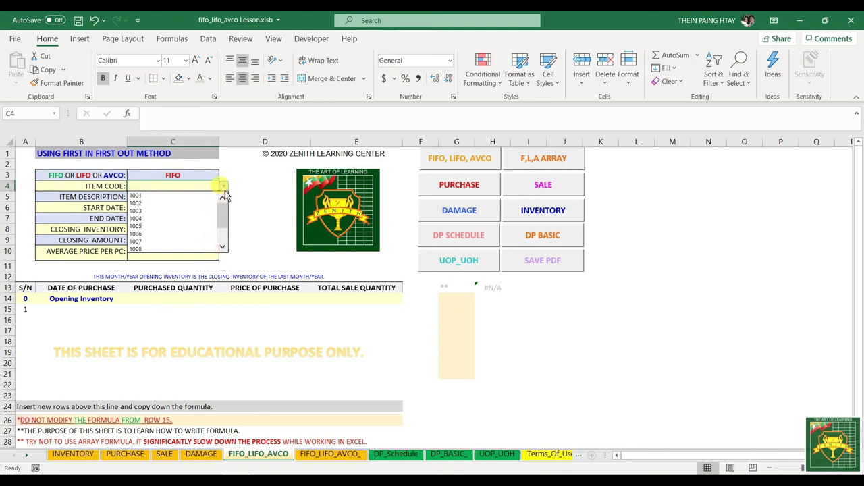
left_click(143, 195)
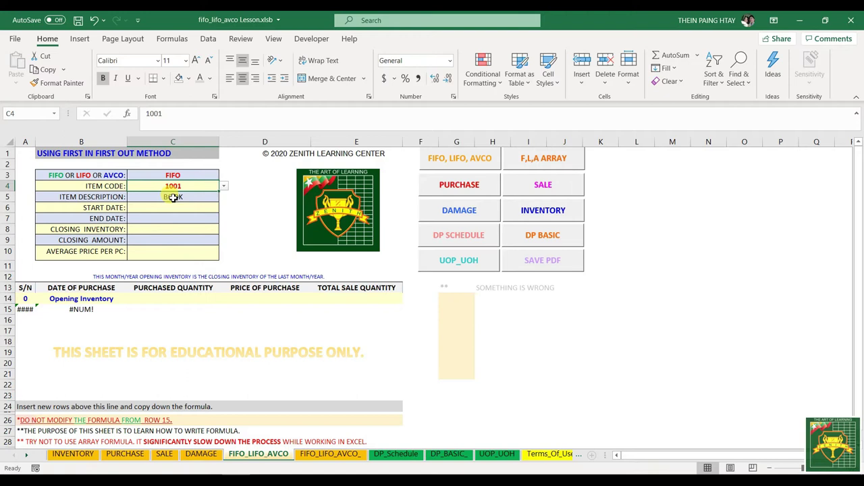
- Review C5's description formula, delete it, and begin a new =INDEX( formula
left_click(172, 197)
left_click(711, 113)
key("ctrl+a")
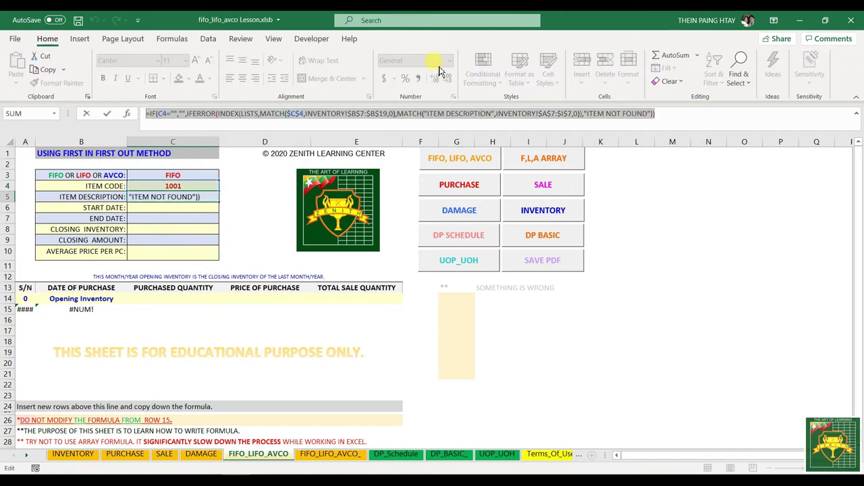
left_click(182, 196)
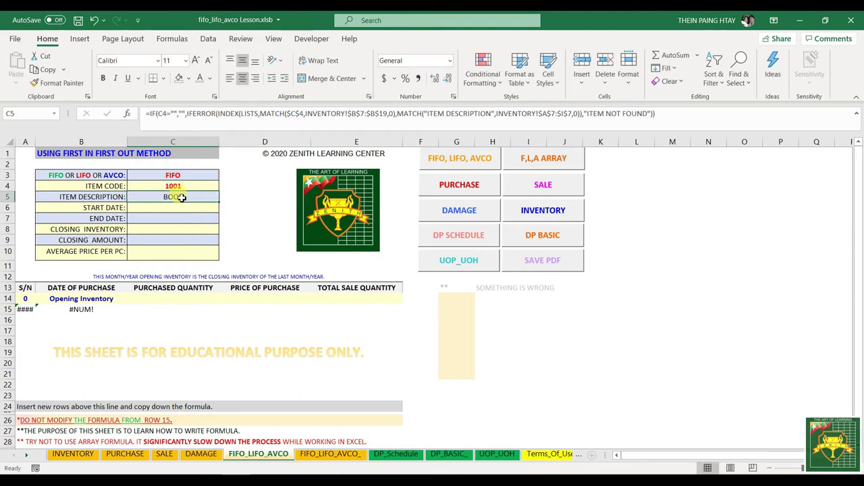
key("Delete")
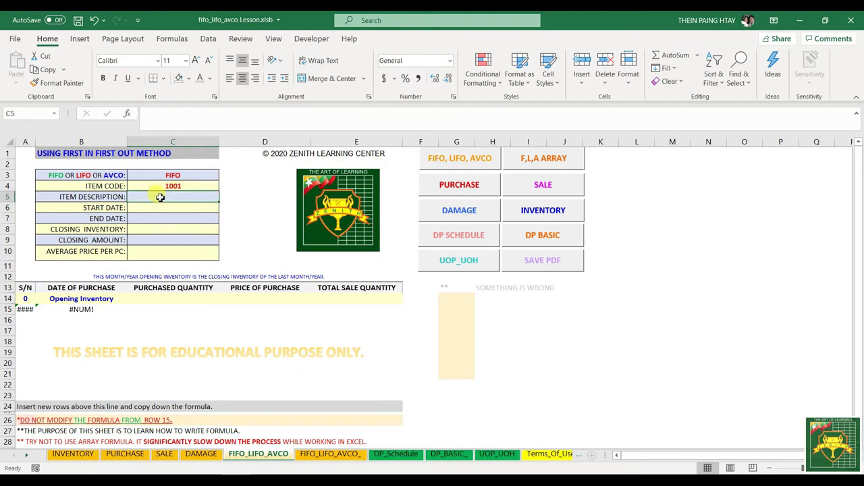
type("=")
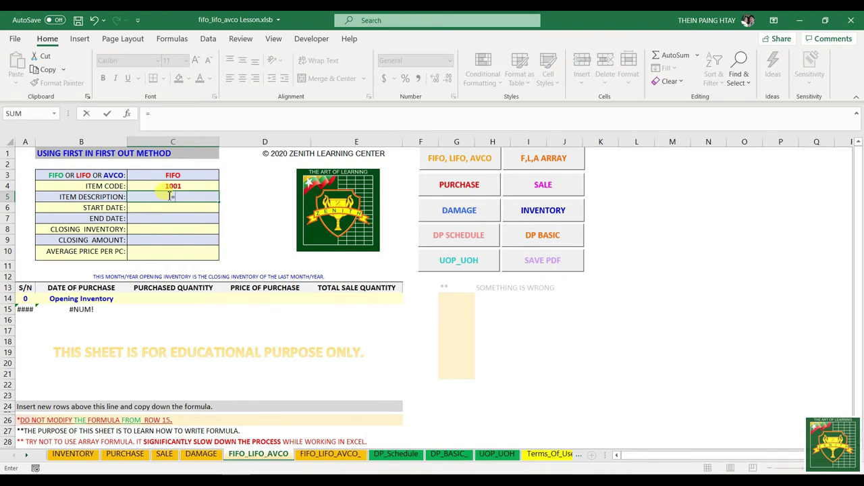
type("INDEX")
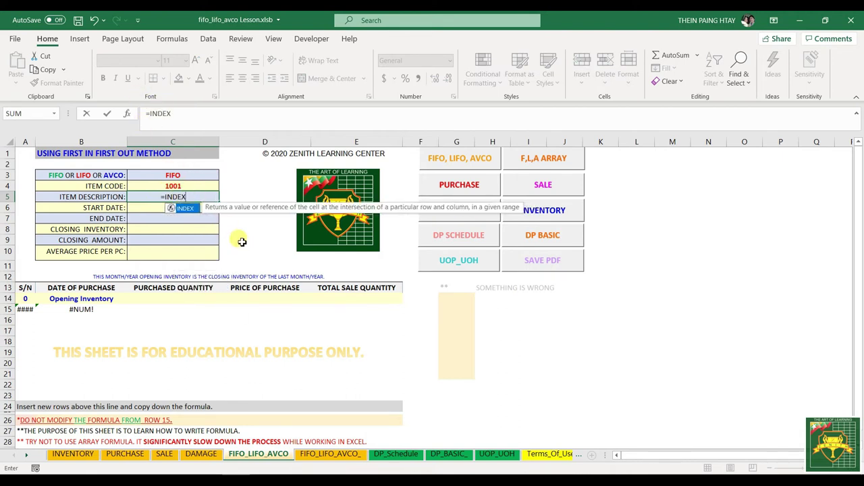
type("(")
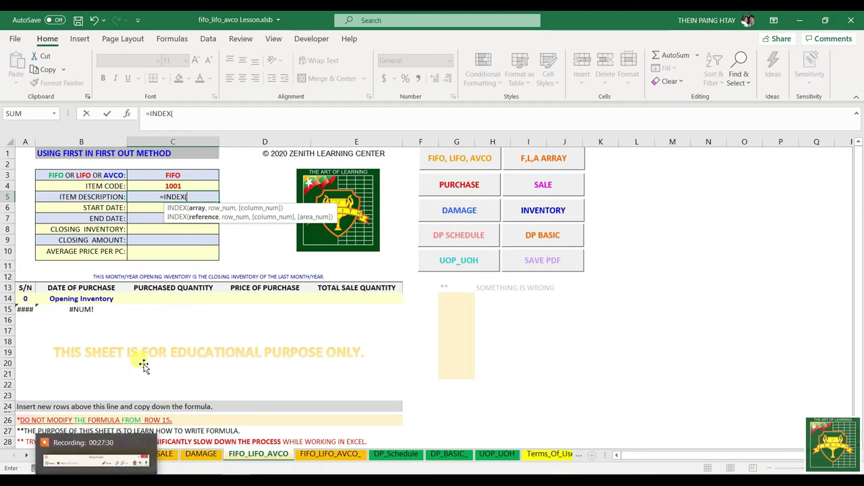
- Use the INVENTORY ITEM DESCRIPTION column as the INDEX array and start a MATCH
left_click(75, 454)
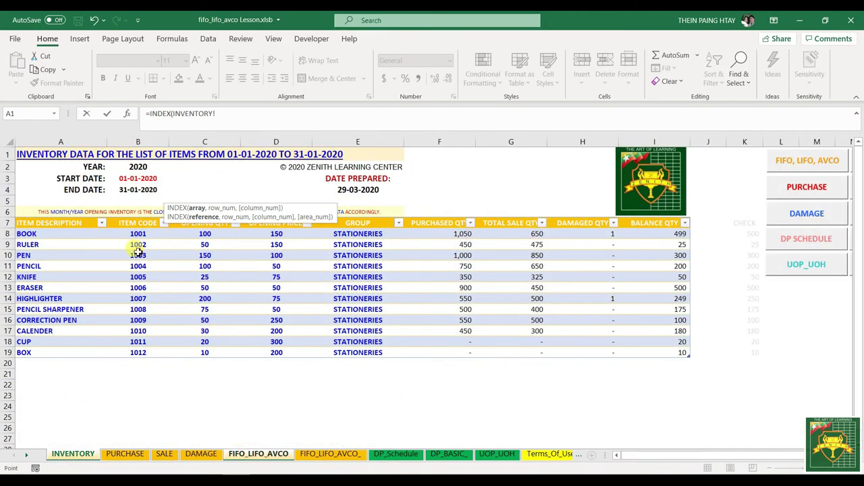
left_click_drag(54, 234, 31, 352)
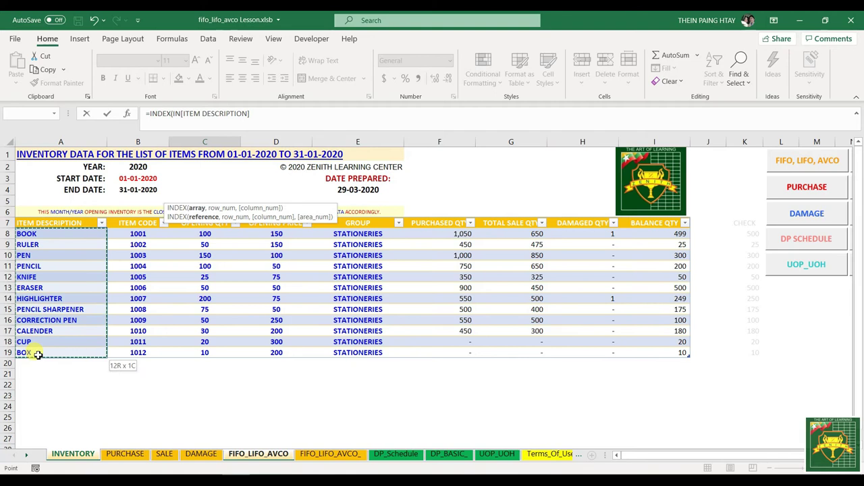
left_click(262, 115)
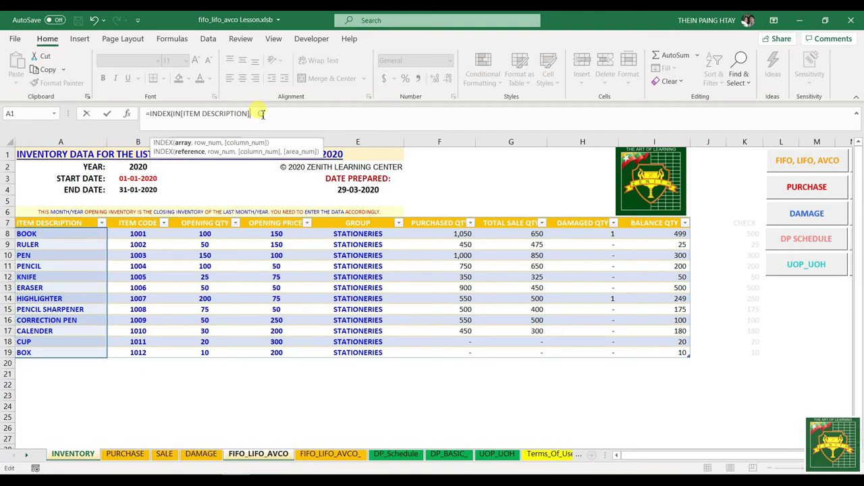
type(",MAT")
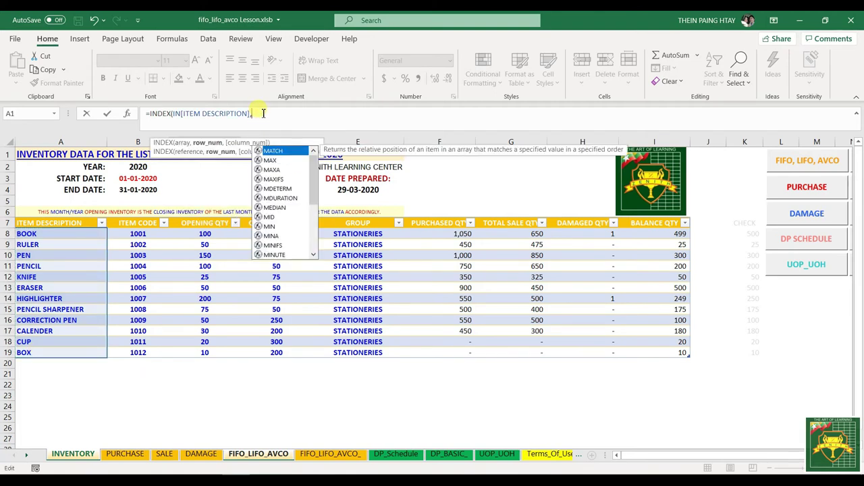
type("(")
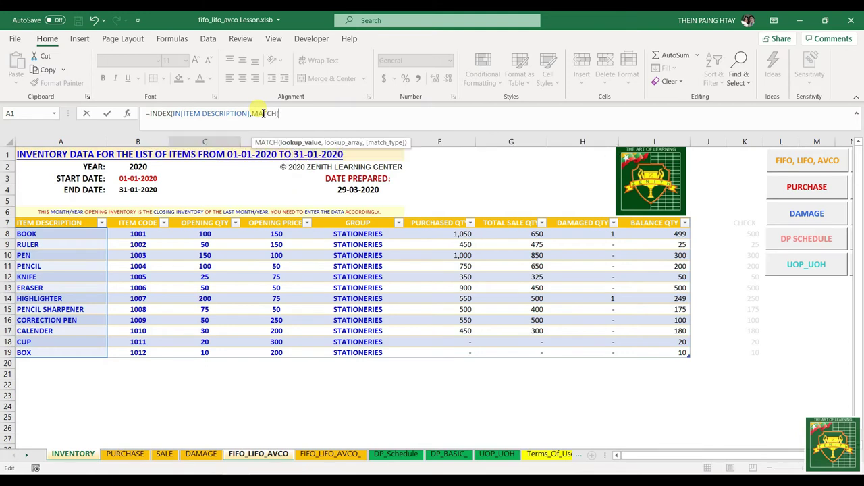
left_click(130, 236)
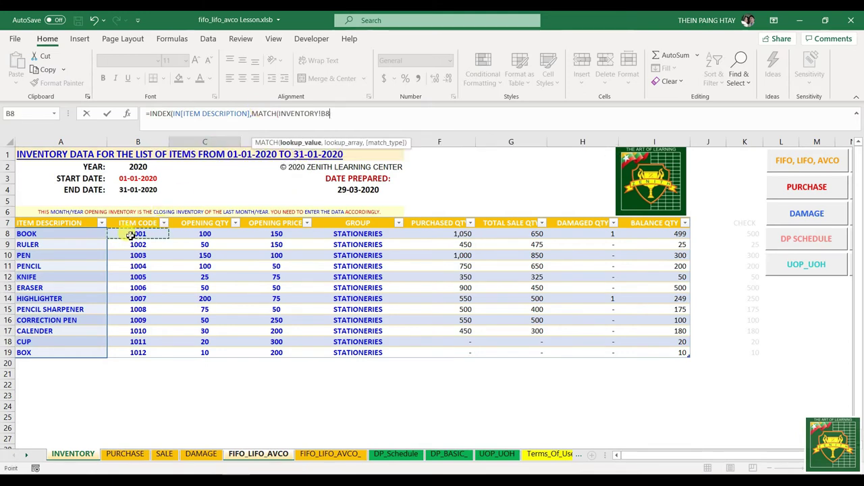
left_click_drag(330, 113, 277, 115)
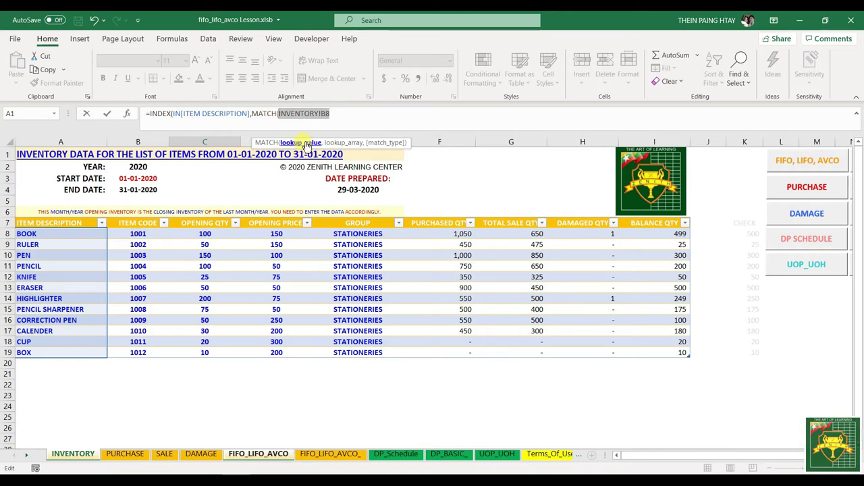
key("BackSpace")
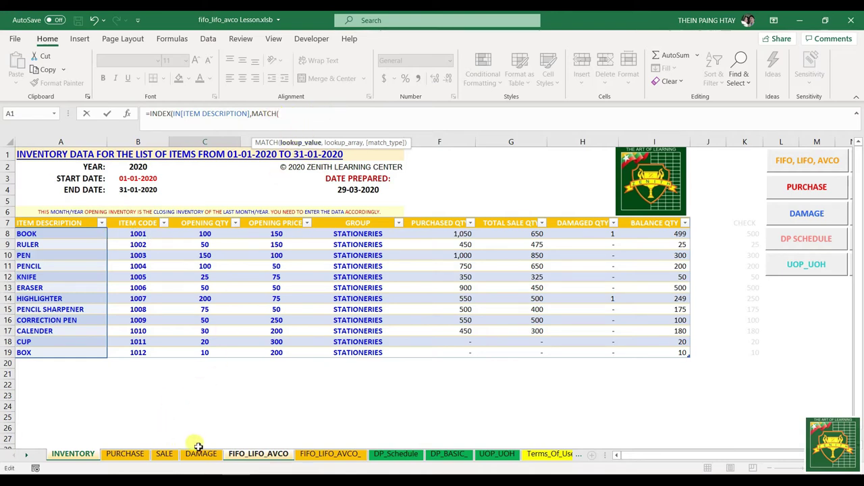
- Complete MATCH($C$4, ITEM CODE column, 0) and commit C5, showing BOOK for 1001
left_click(241, 455)
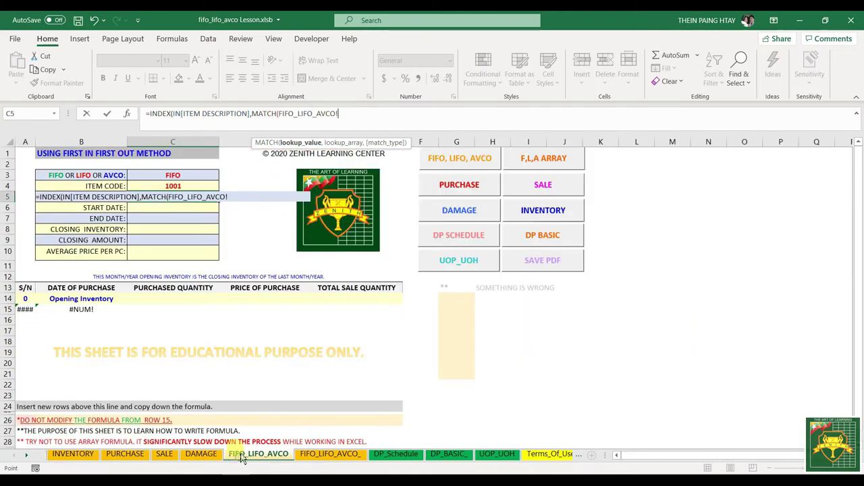
left_click(162, 187)
key("F4")
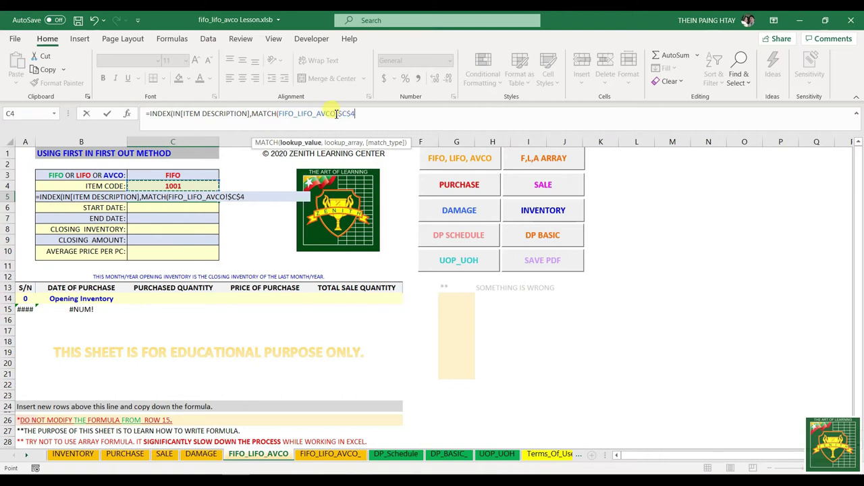
type(",INVENTORY!")
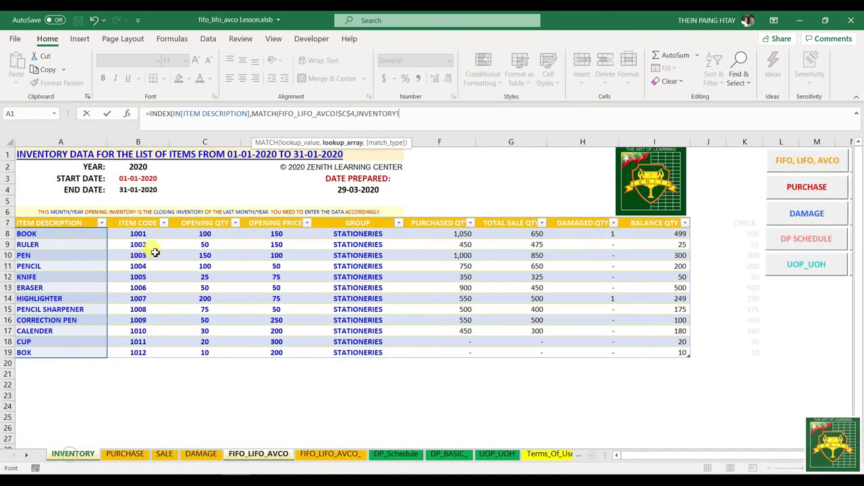
left_click(73, 454)
left_click(135, 235)
left_click_drag(135, 240, 139, 354)
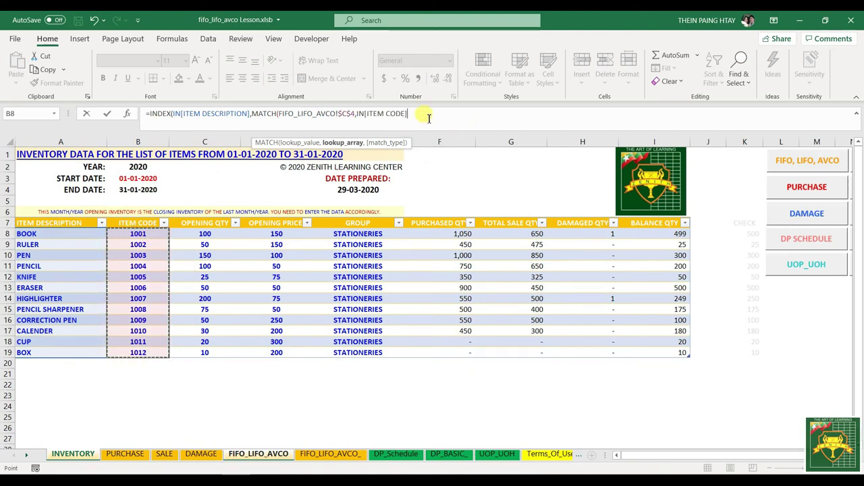
type(",0")
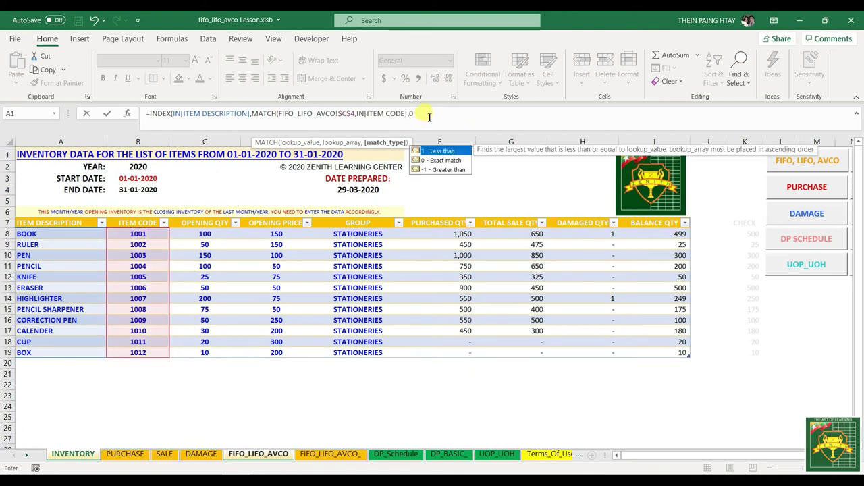
type(")")
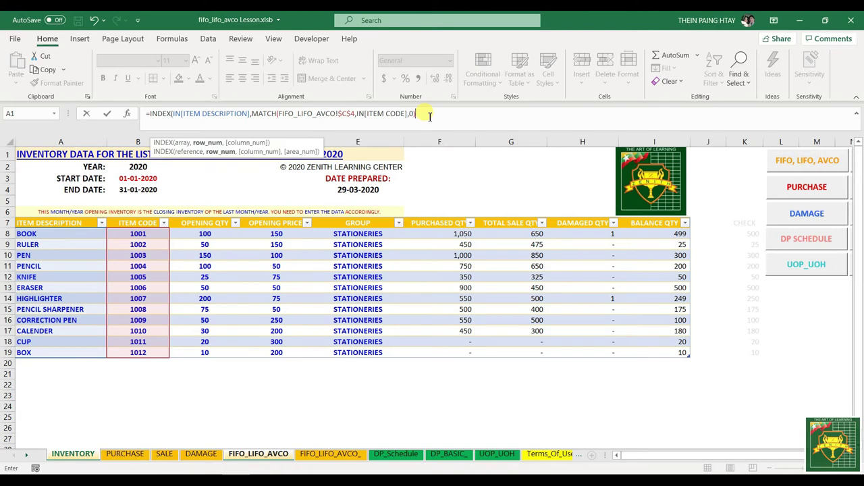
type(")")
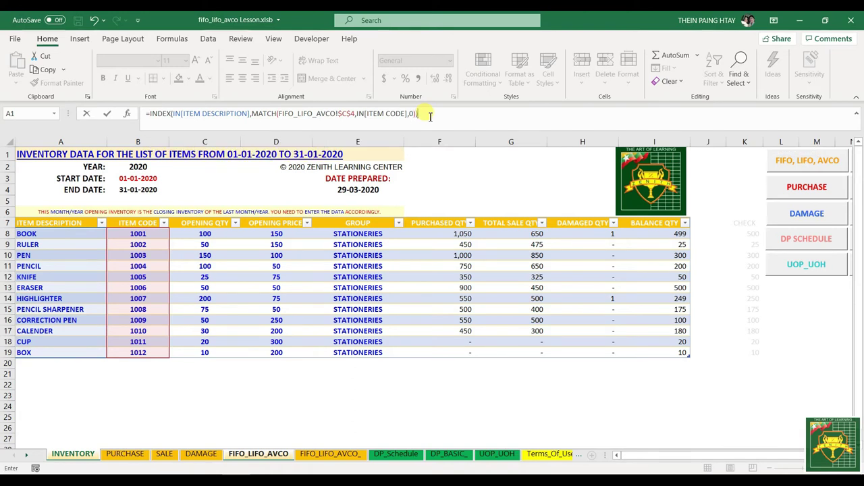
key("Return")
left_click(149, 198)
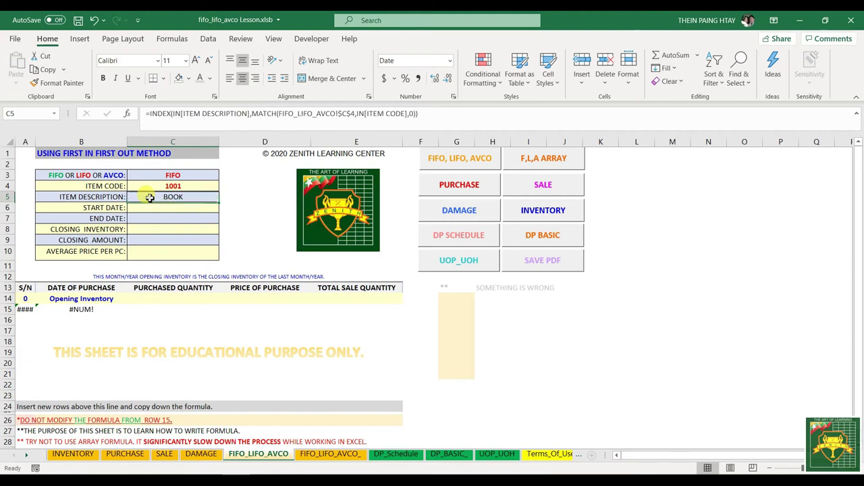
left_click(81, 455)
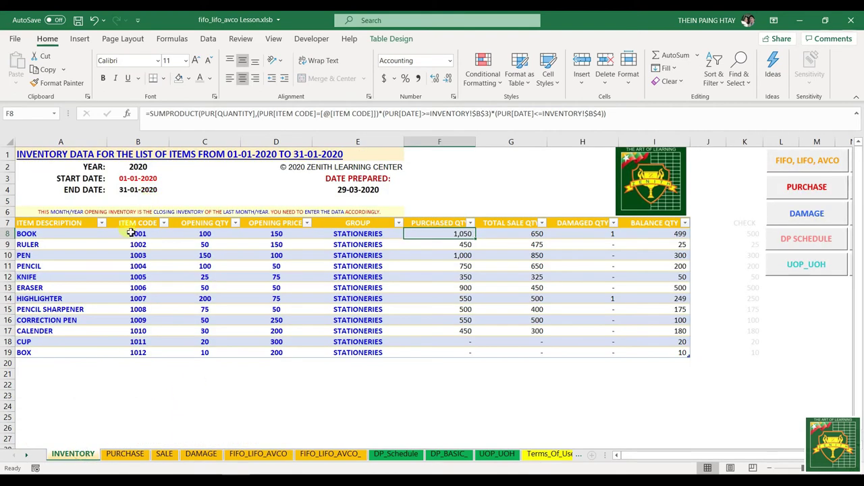
- Check the INVENTORY items from BOOK through code 1012, then return to FIFO_LIFO_AVCO
left_click(32, 234)
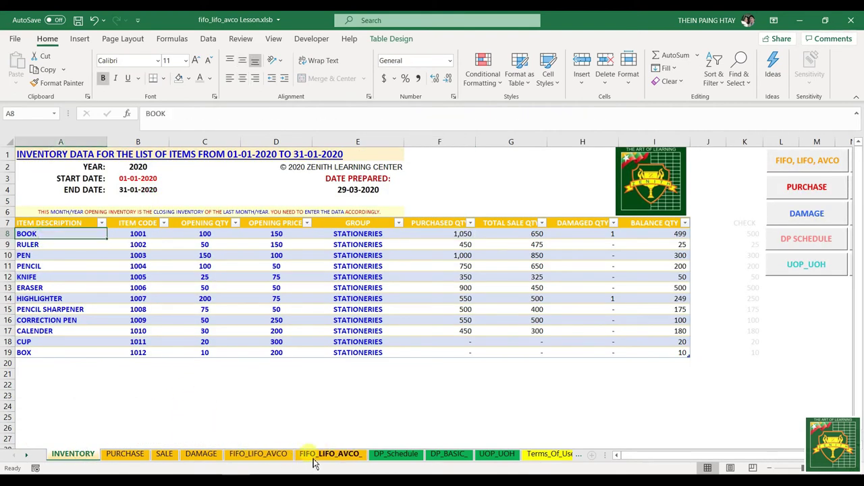
left_click(144, 353)
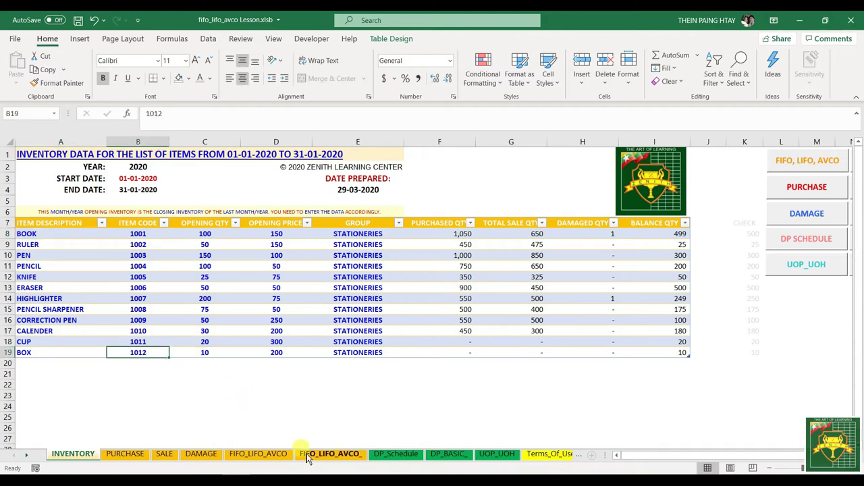
left_click(263, 453)
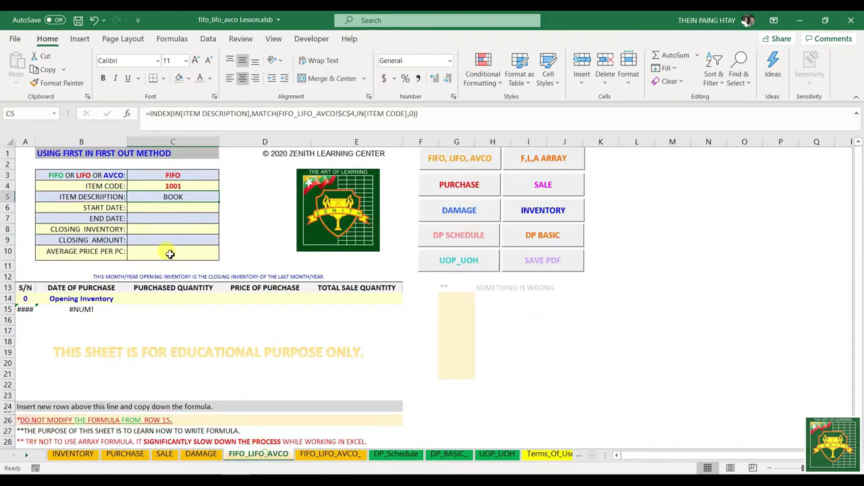
- Try entering invalid code 1013 in C4 and cancel the validation error, keeping 1001
left_click(189, 184)
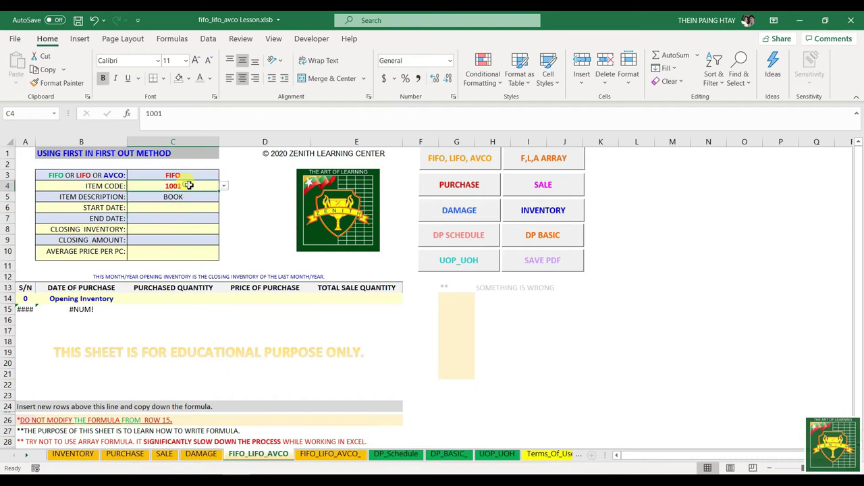
left_click(224, 186)
left_click(187, 184)
type("1")
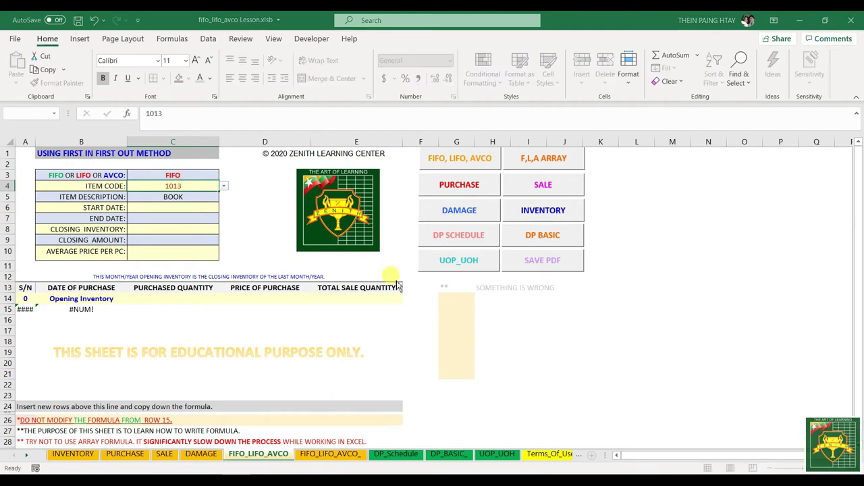
left_click(385, 271)
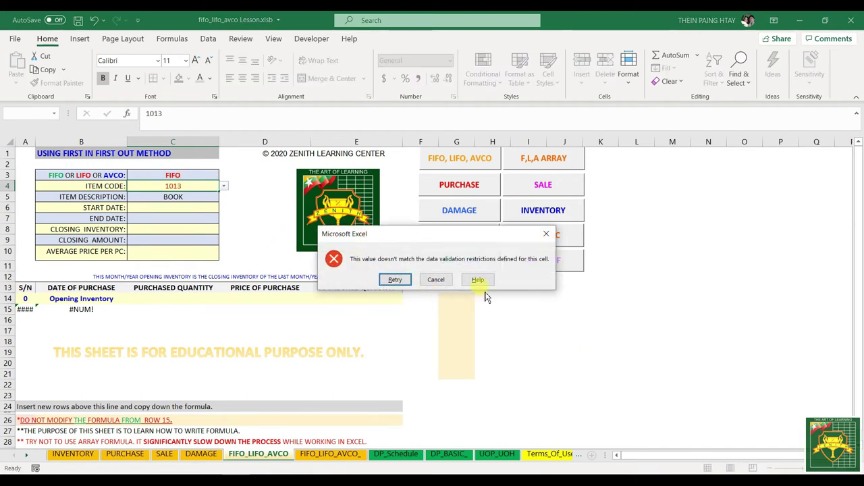
left_click(437, 281)
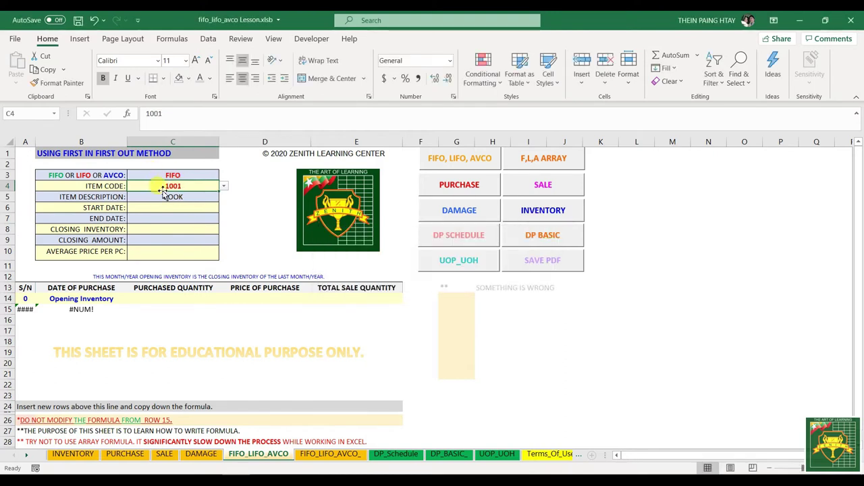
left_click(163, 200)
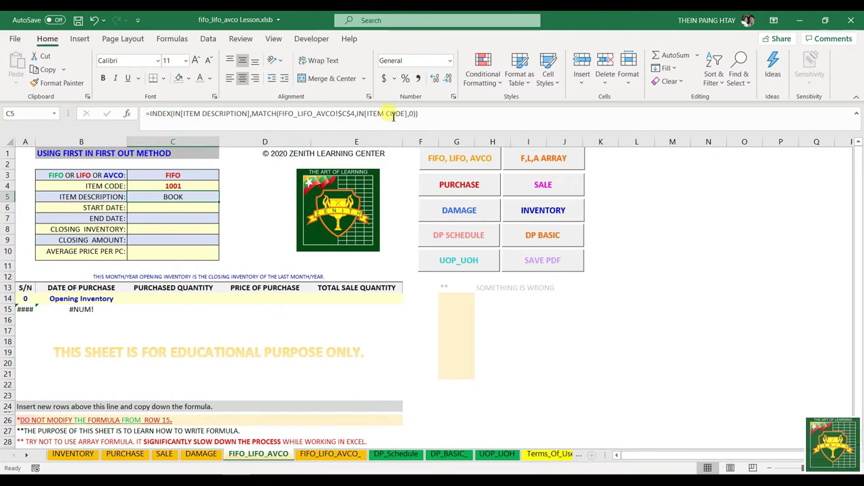
- Wrap C5's lookup in IFERROR so missing codes show "ITEM NOT FOUND"
left_click(150, 115)
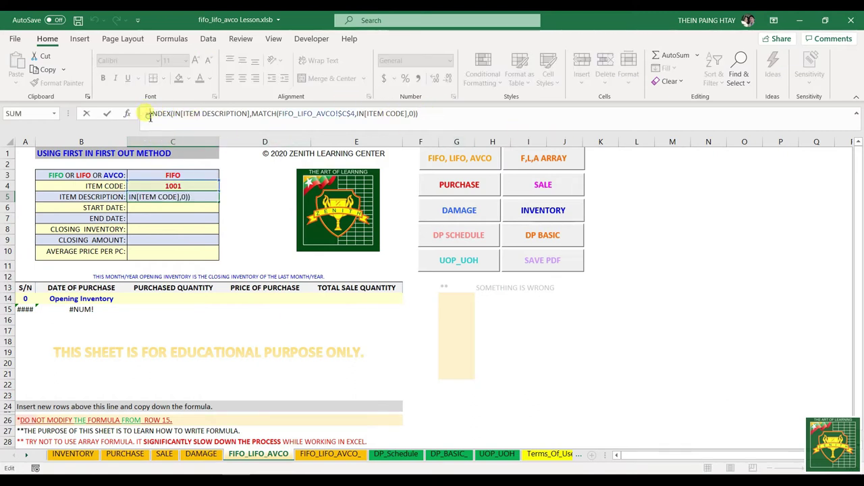
type("I")
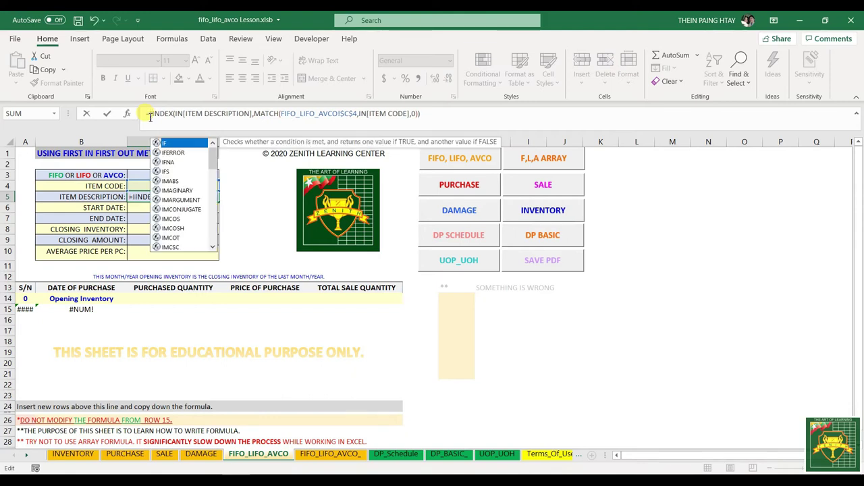
type("FERROR")
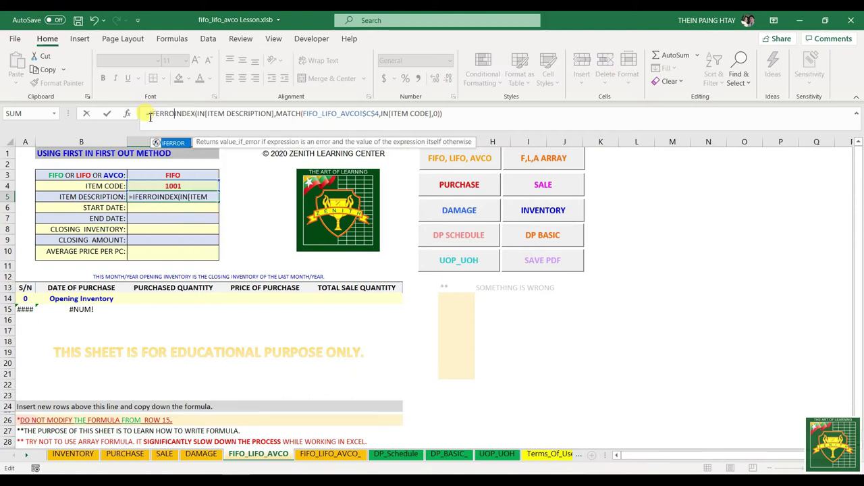
type("(")
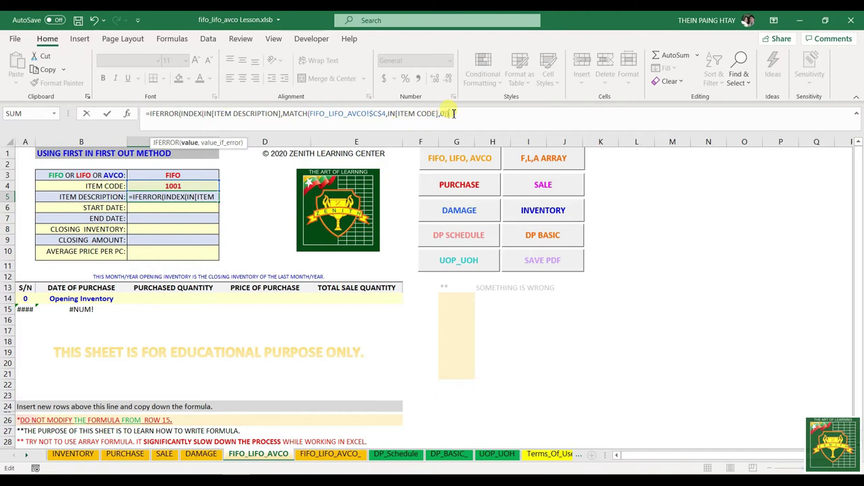
left_click(454, 113)
type(",")
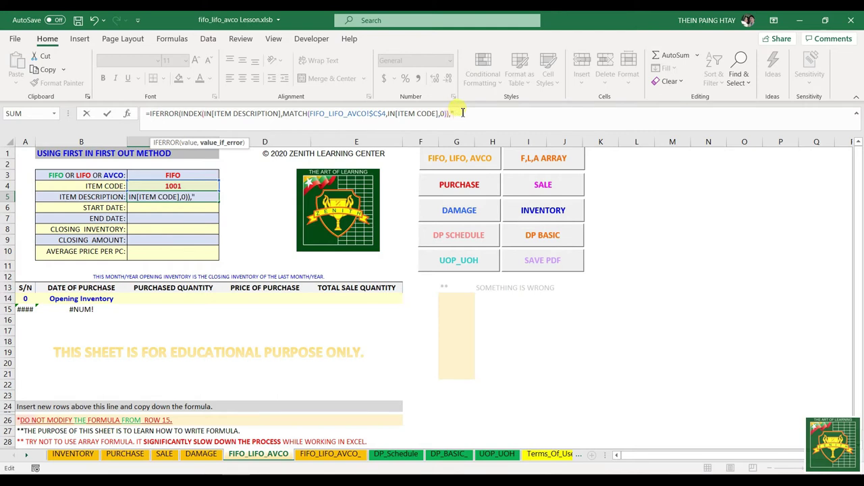
key("XF86MonBrightnessUp")
key("XF86MonBrightnessUp")
type("NOT FOUND")
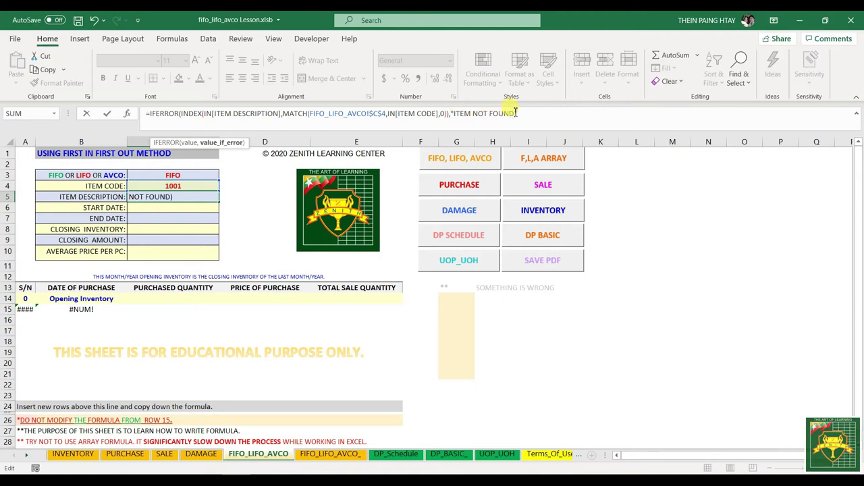
type(")")
left_click(530, 112)
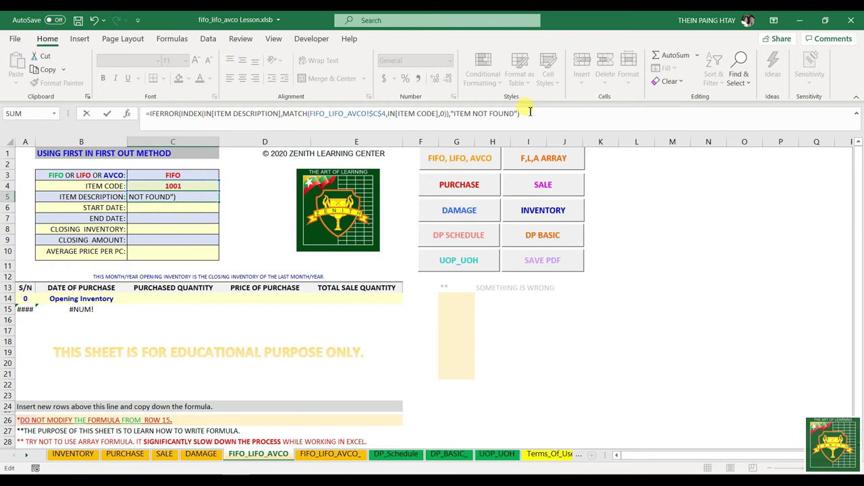
key("Return")
left_click(176, 196)
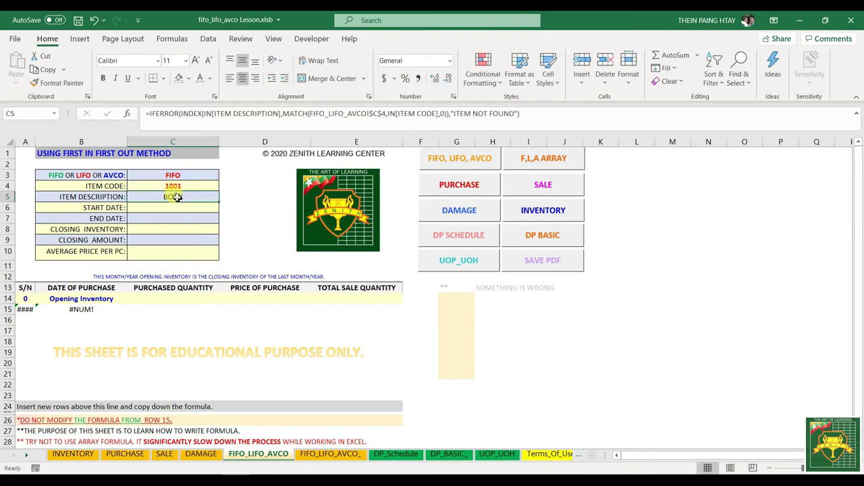
- Add IF($C$4="","",…) around C5's formula so an empty code returns blank
left_click(150, 114)
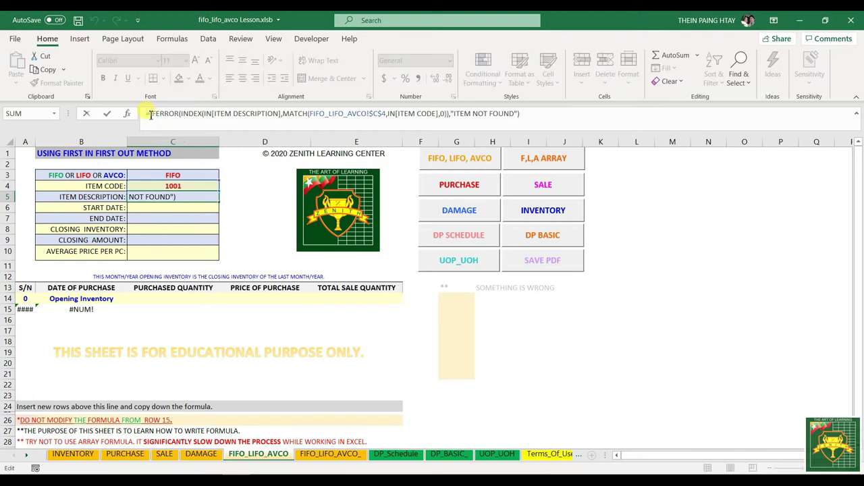
type("IF(")
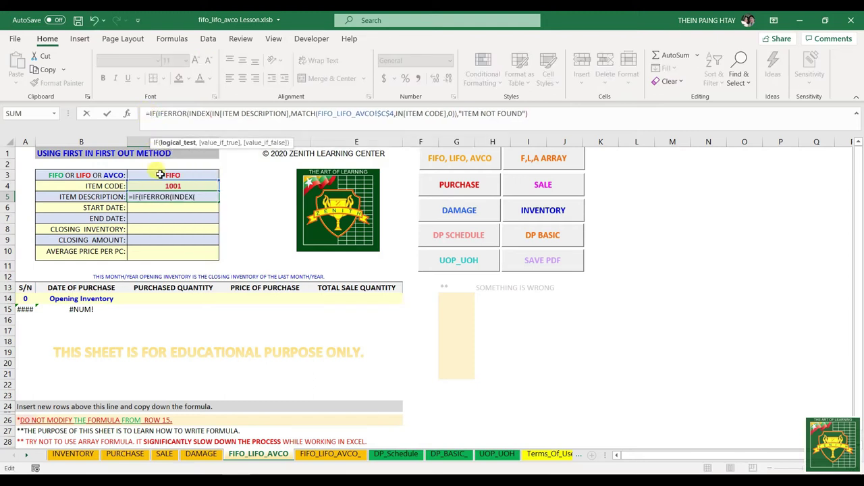
left_click(162, 187)
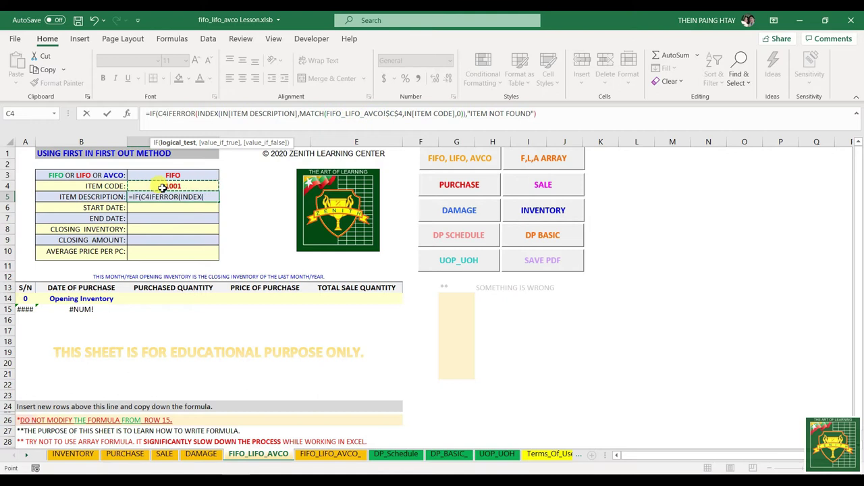
key("F4")
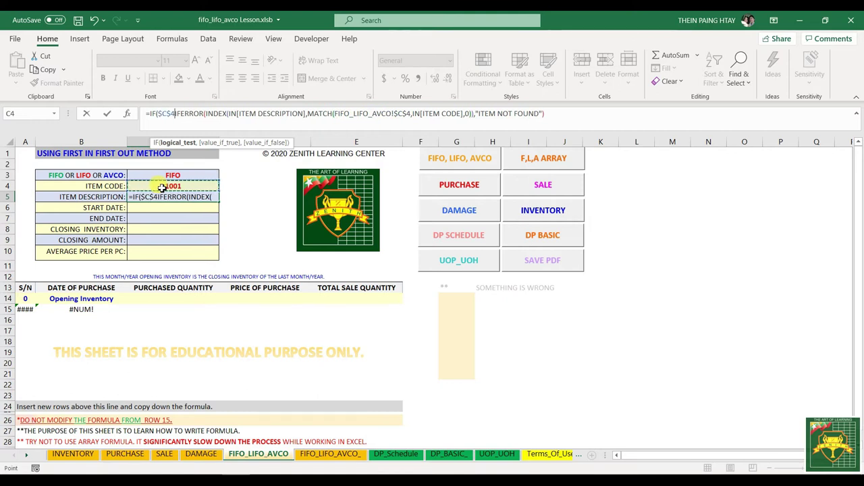
type("=\"\"")
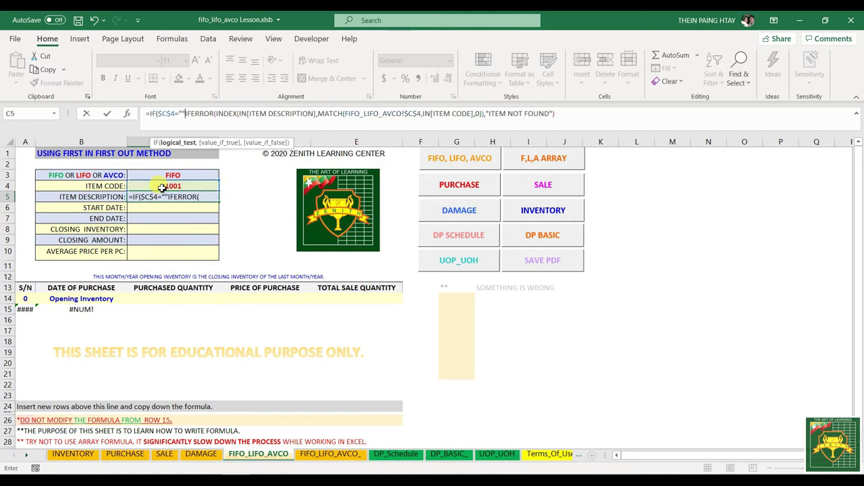
type(",\"\",")
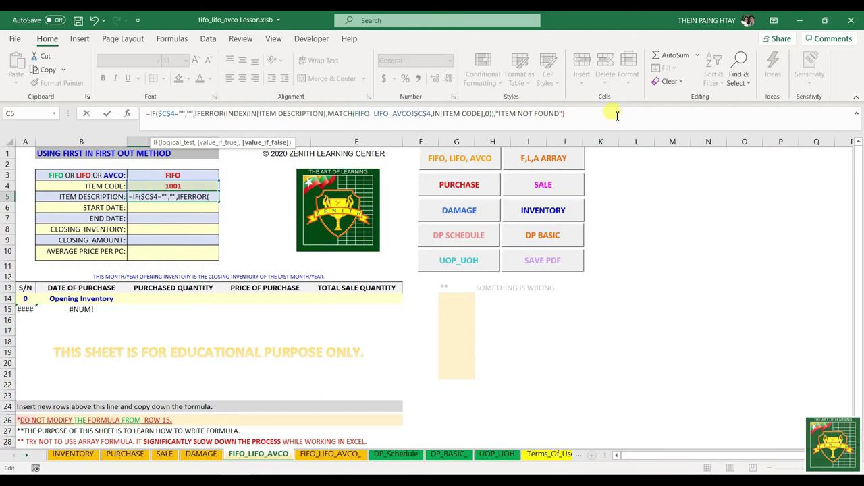
key("Return")
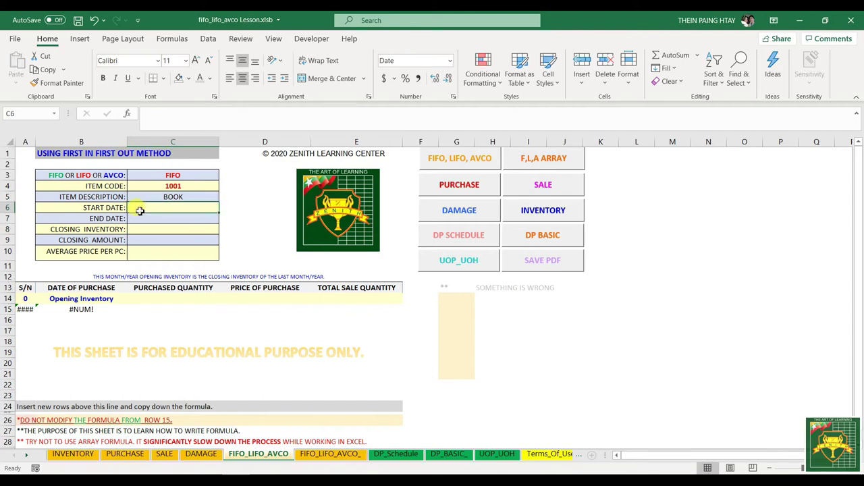
- Enter 1 January 2020 in C6 and give it the custom format dd-mm-yyyy
type("1-")
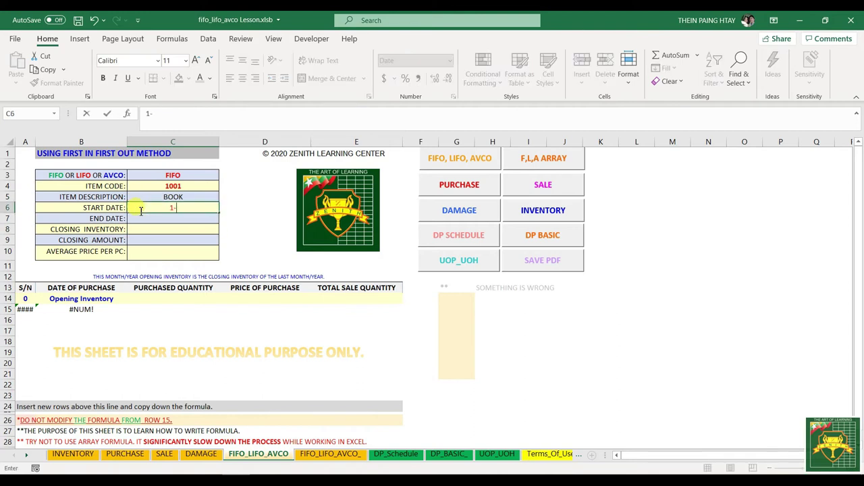
type("01")
key("Return")
left_click(169, 210)
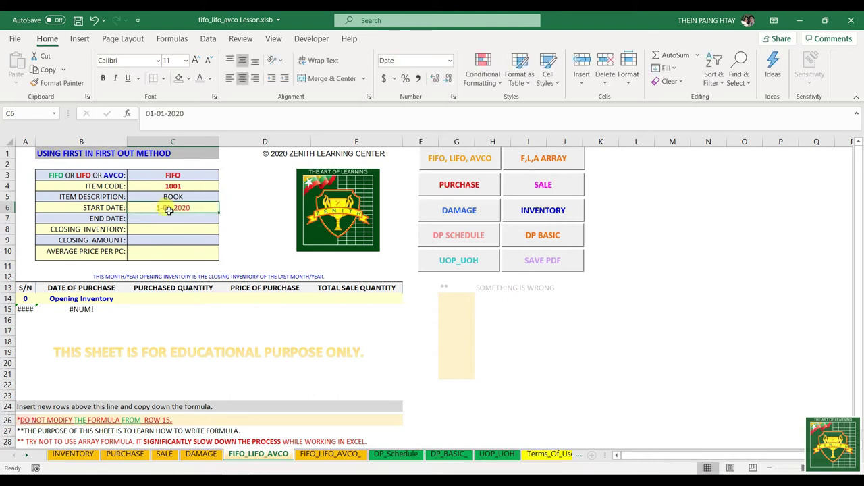
left_click(164, 210)
key("ctrl+1")
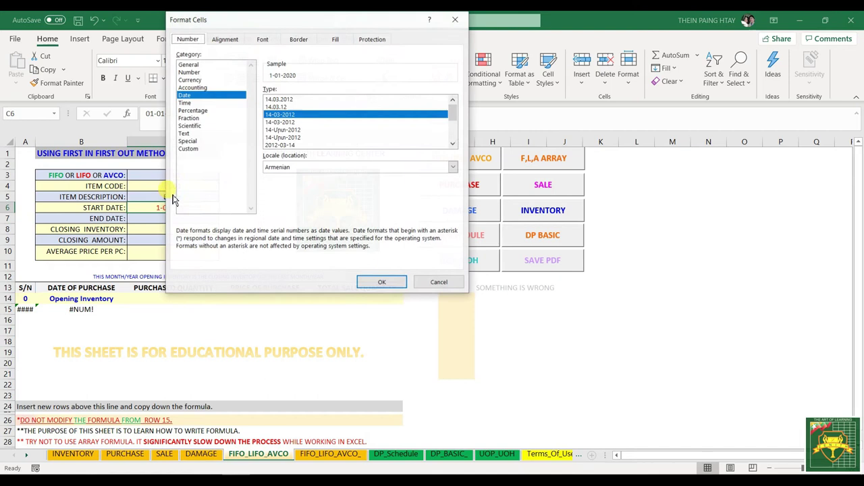
left_click(187, 149)
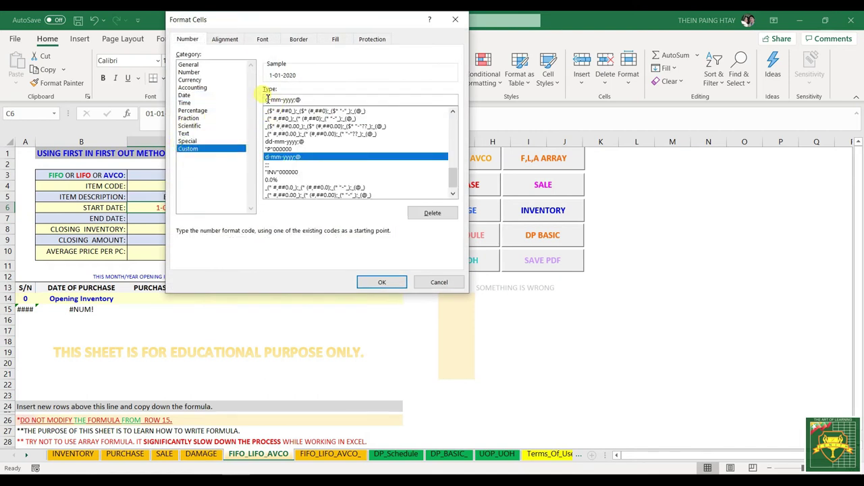
left_click(267, 99)
type("D")
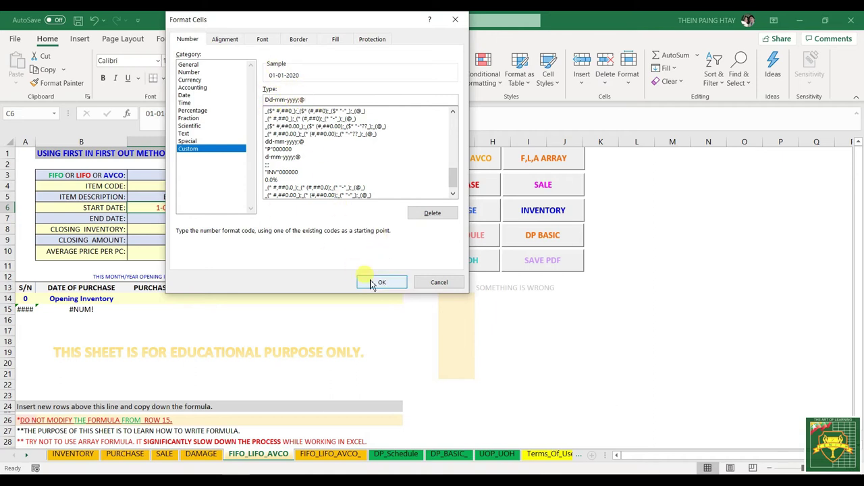
left_click(396, 286)
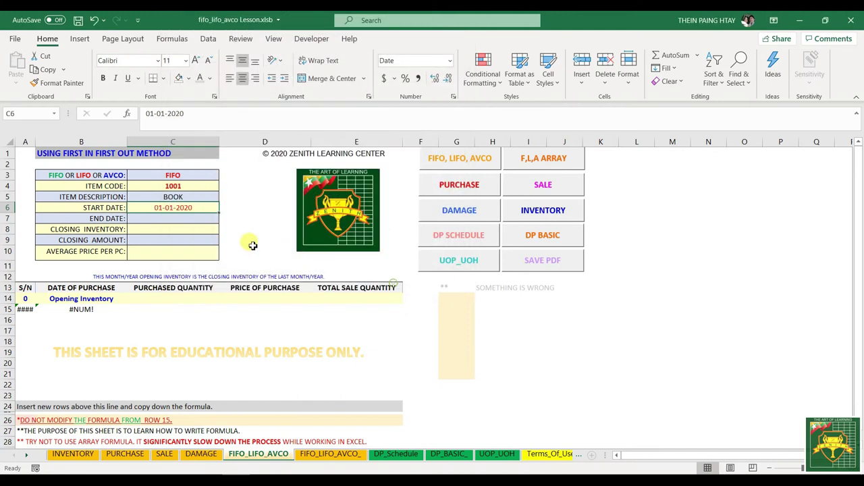
- Enter =EOMONTH(C6,0) in the end date cell C7
left_click(159, 219)
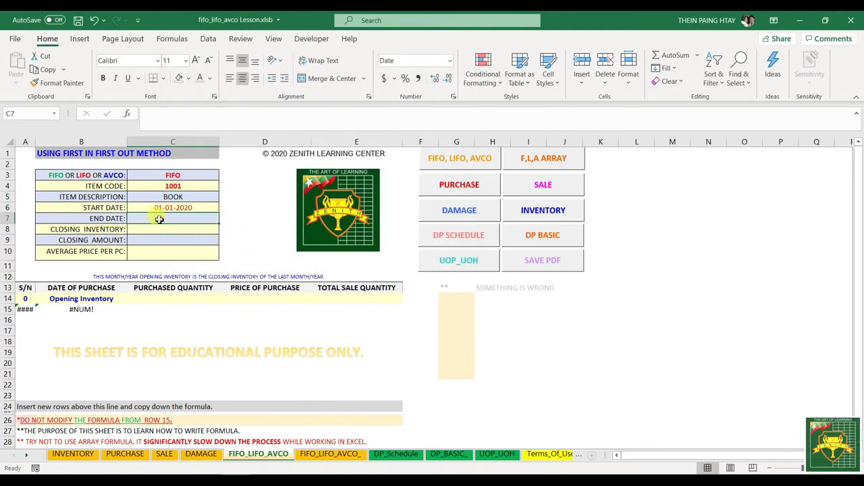
type("=E")
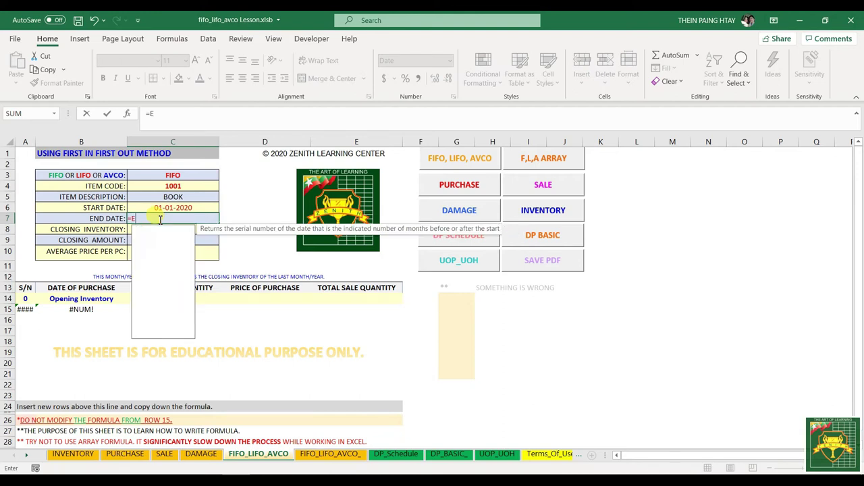
type("OMO")
double_click(158, 230)
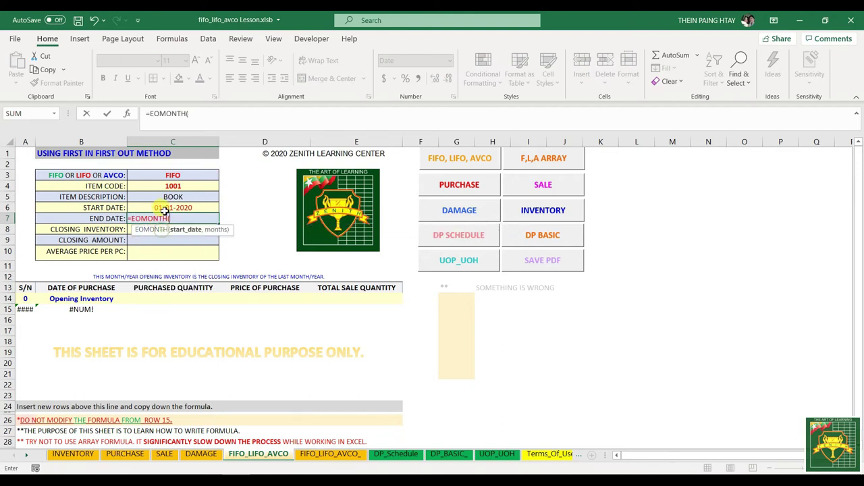
left_click(166, 207)
type(",")
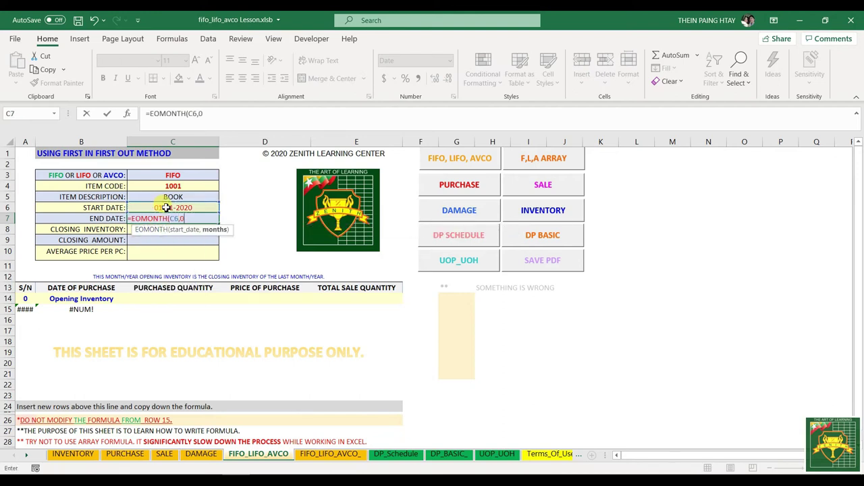
type("0")
key("Return")
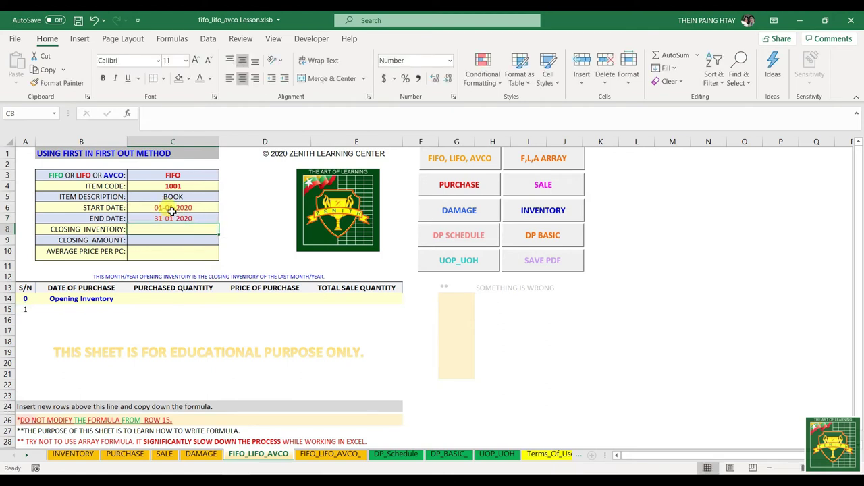
- Give C7 the custom dd-mm-yyyy format so it reads 31-01-2020
left_click_drag(166, 208, 169, 215)
left_click(168, 217)
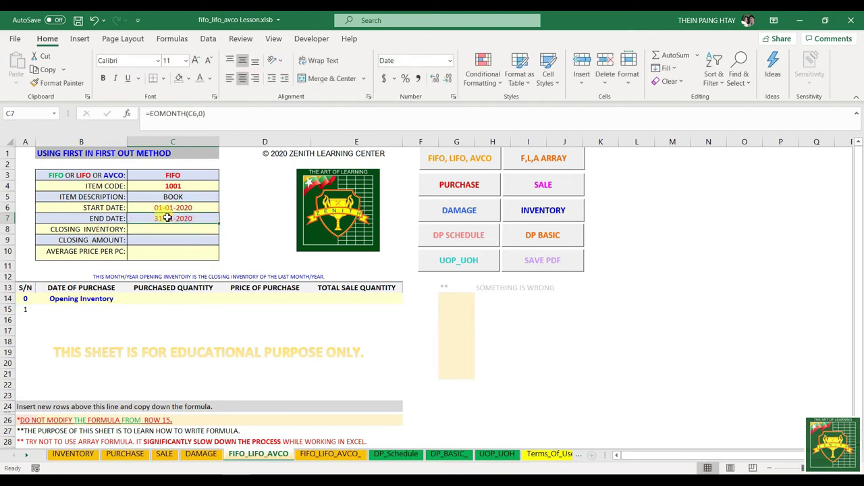
key("ctrl+1")
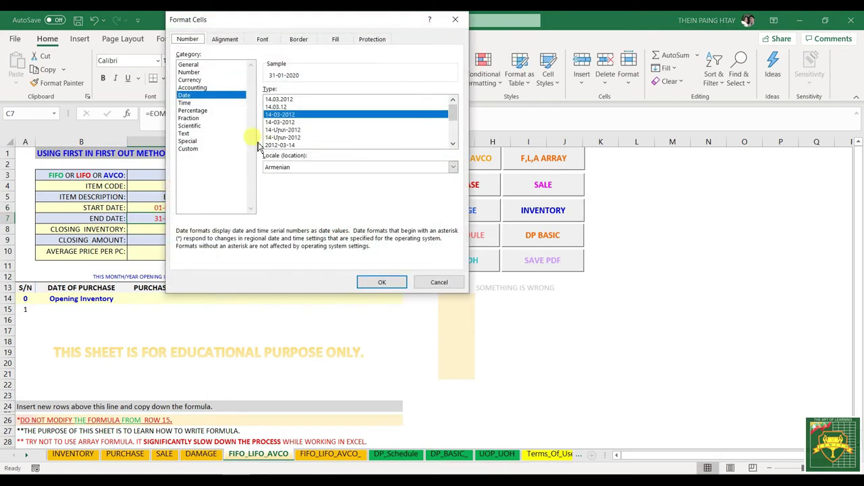
left_click(188, 149)
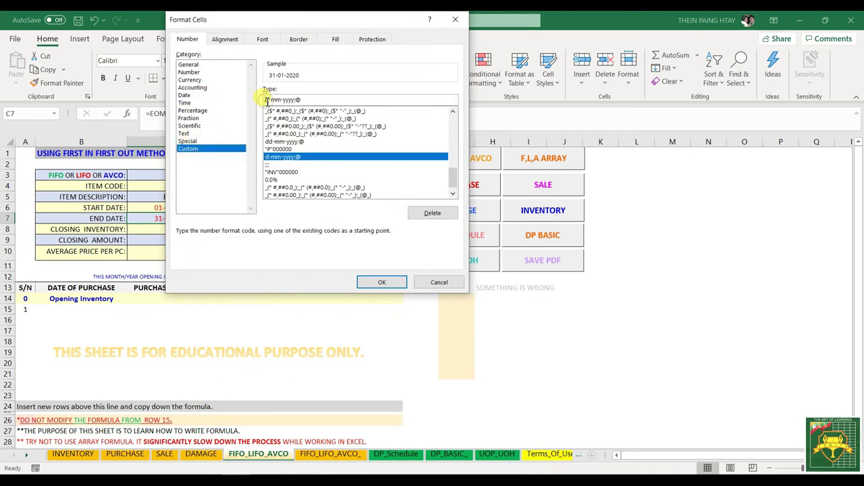
left_click(266, 100)
type("D")
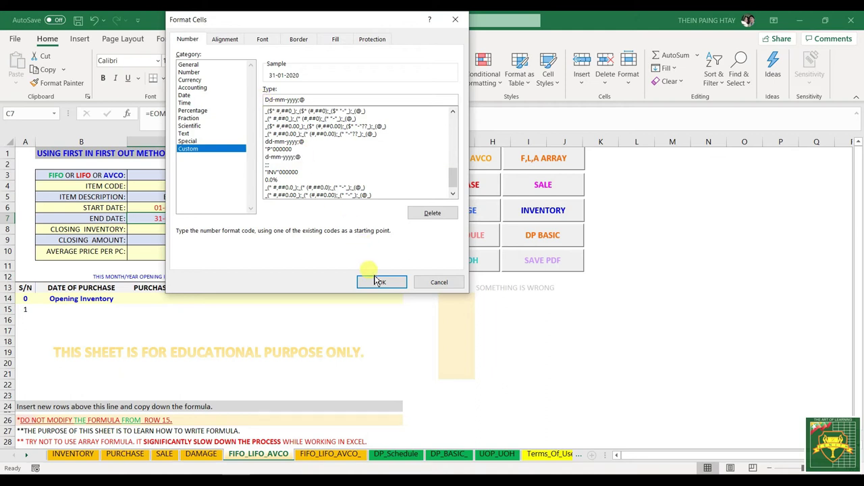
left_click(377, 281)
left_click(147, 231)
left_click_drag(147, 231, 162, 248)
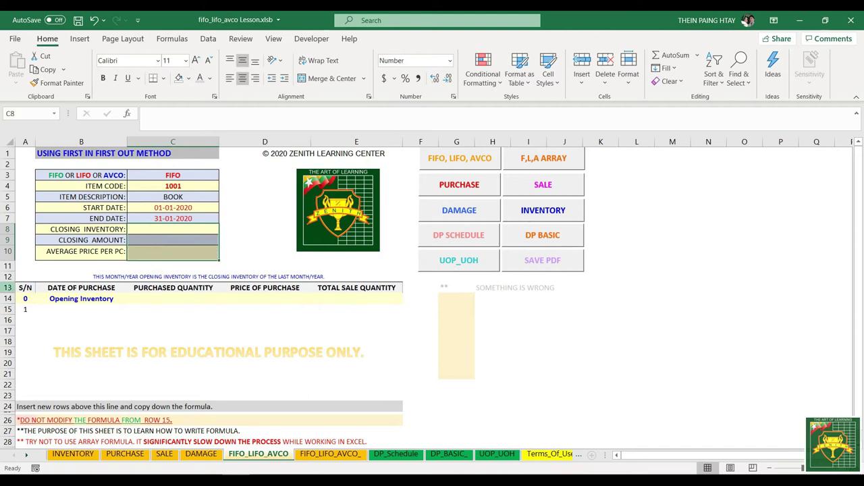
left_click(24, 288)
left_click(63, 288)
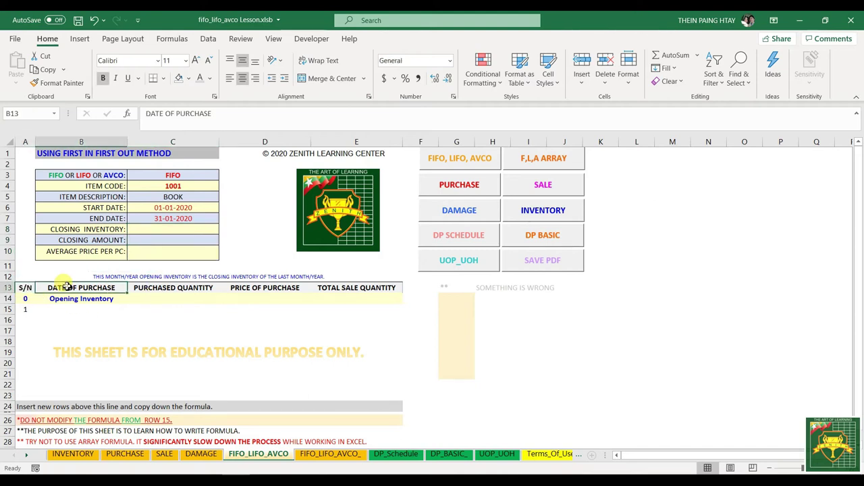
left_click(157, 288)
left_click(283, 287)
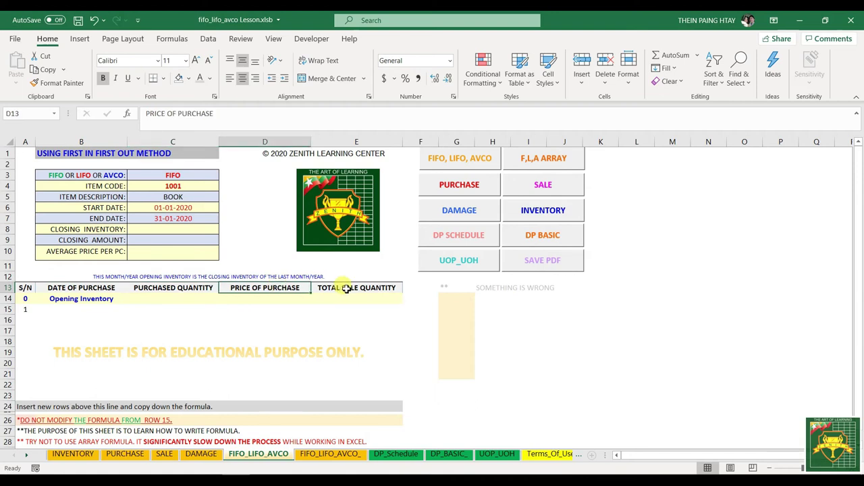
left_click(343, 289)
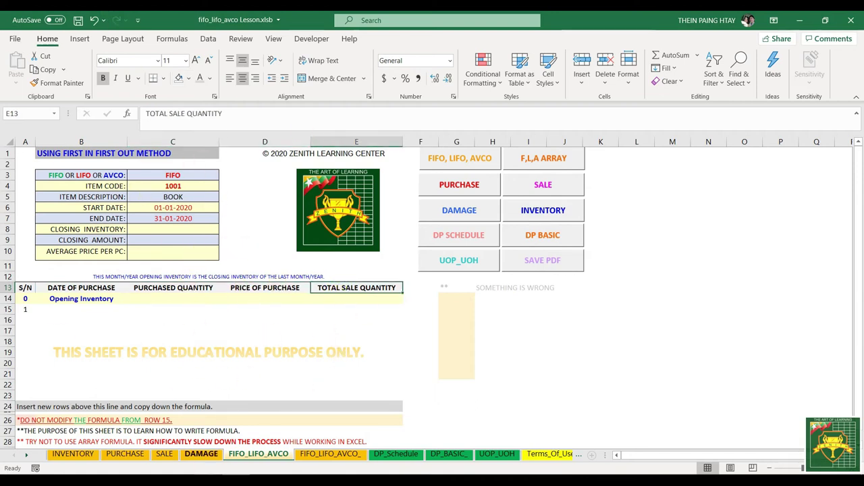
left_click(125, 455)
left_click(166, 455)
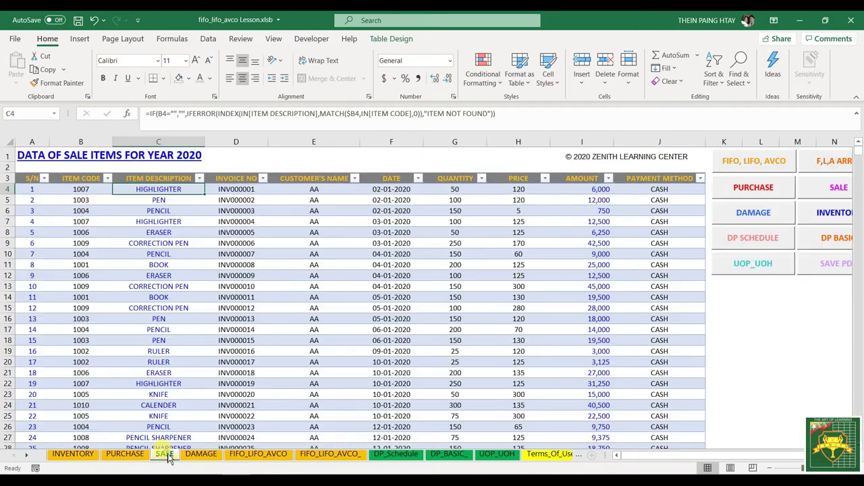
left_click(72, 454)
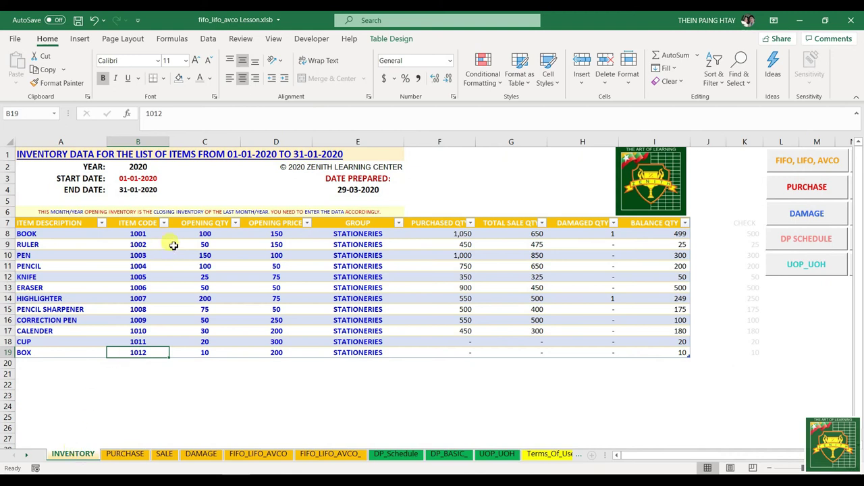
left_click_drag(189, 235, 216, 353)
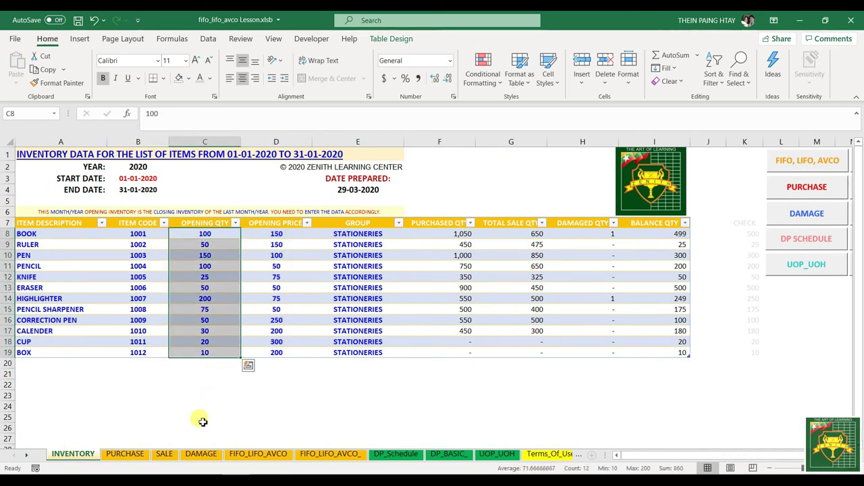
left_click(250, 455)
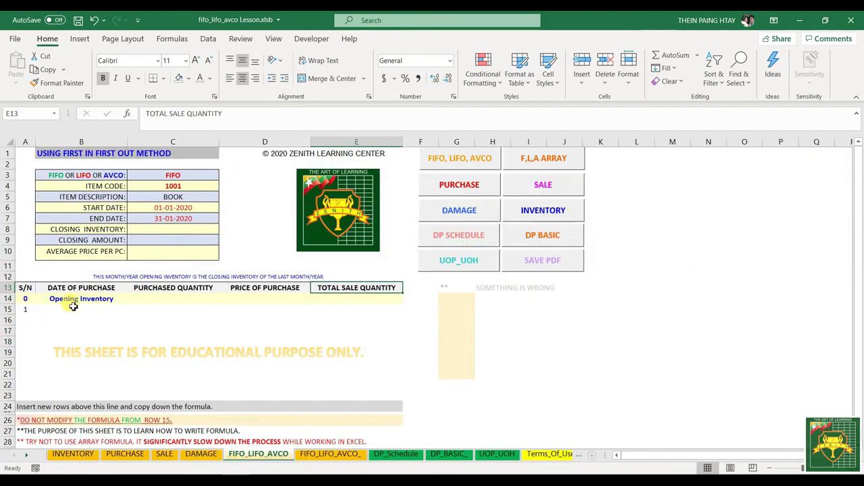
left_click(25, 300)
key("Down")
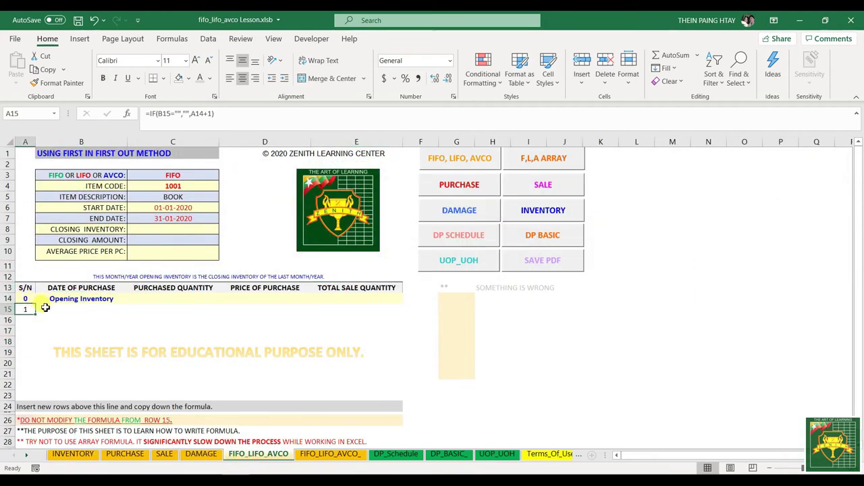
left_click(311, 39)
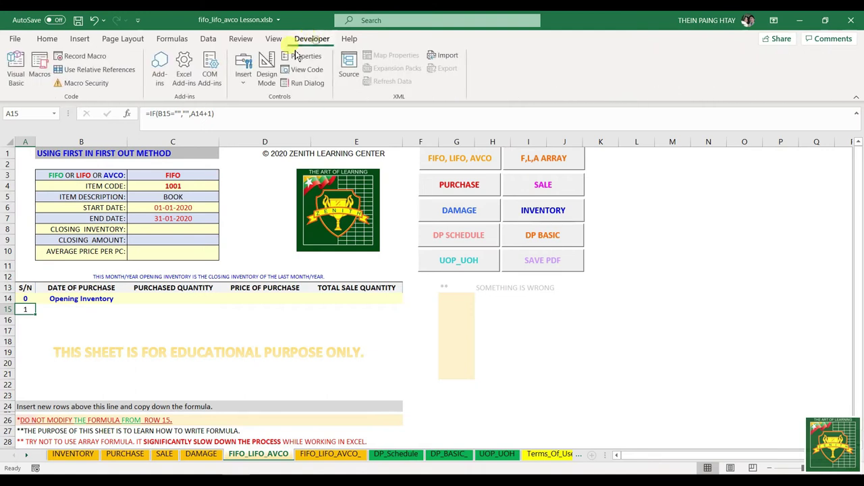
left_click(266, 71)
left_click(131, 329)
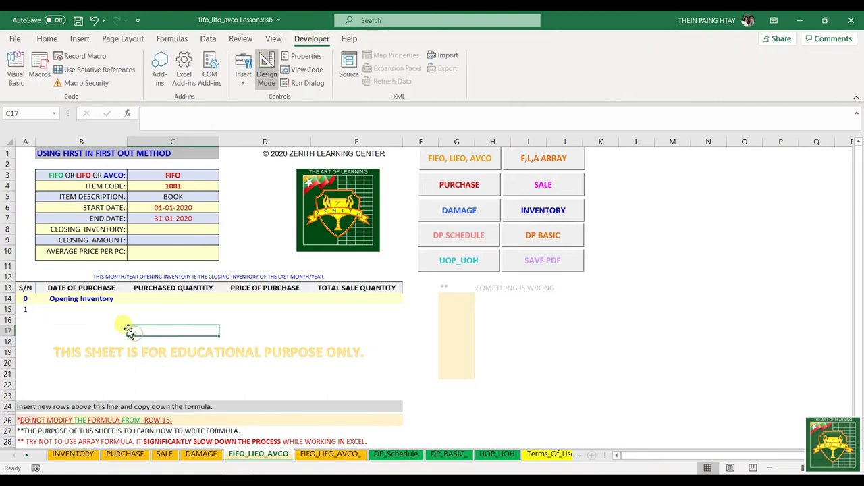
left_click(80, 301)
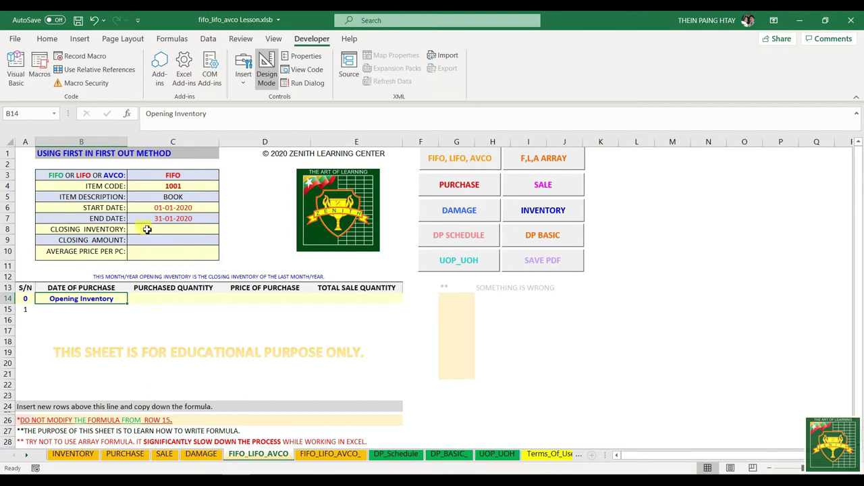
left_click(159, 185)
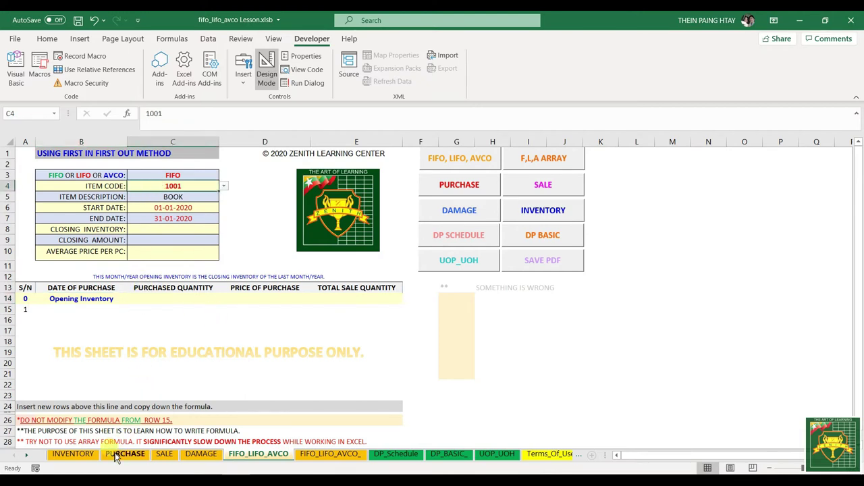
- Review the Book's opening quantity and opening price on the INVENTORY sheet
left_click(86, 458)
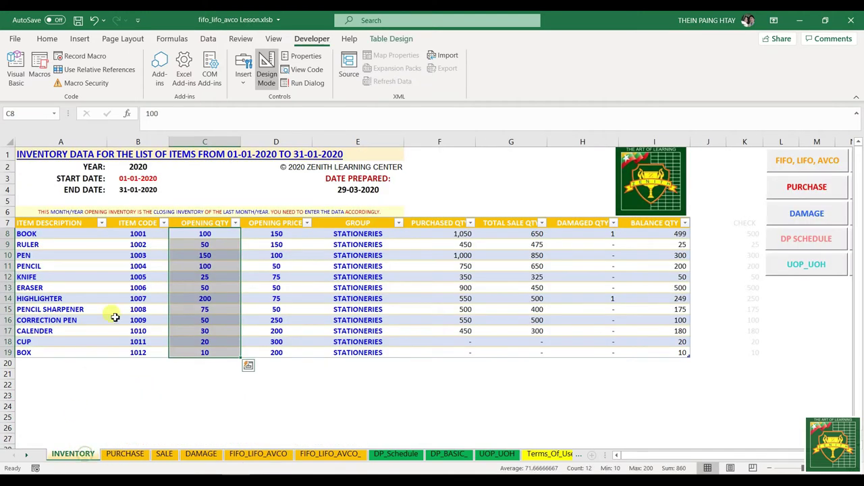
left_click(198, 234)
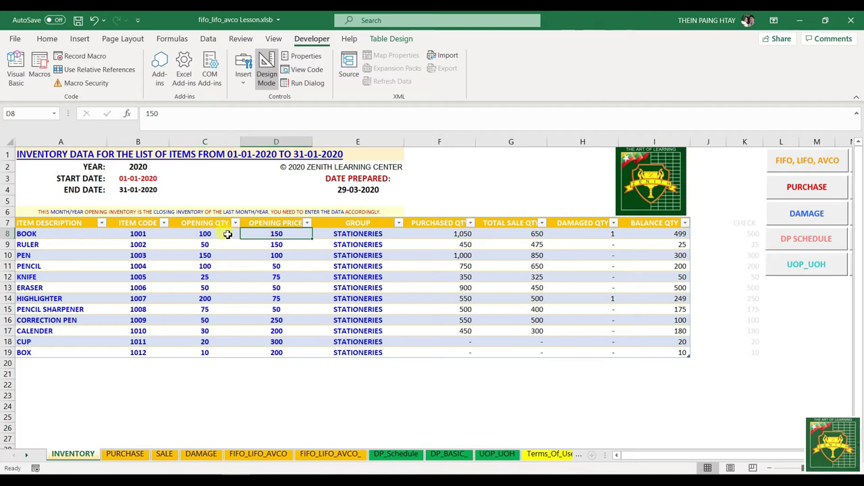
left_click(262, 233)
left_click_drag(207, 233, 260, 239)
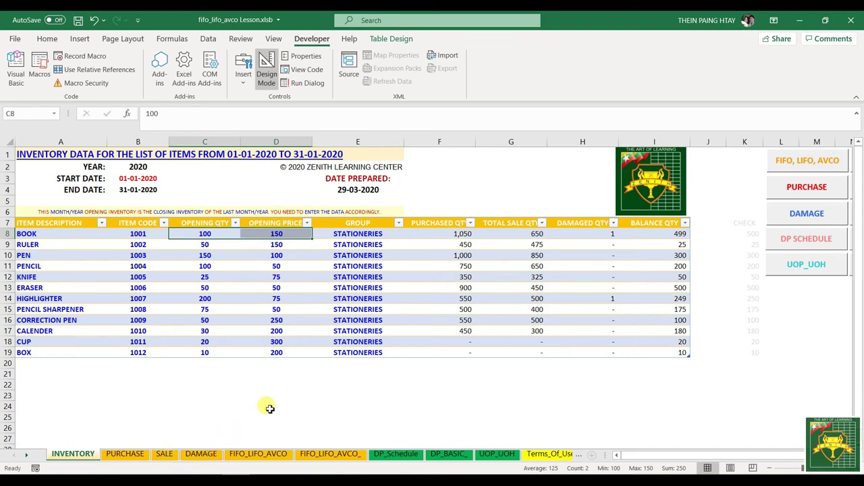
- On FIFO_LIFO_AVCO, point out the empty Opening Inventory quantity cell and item code 1001
left_click(261, 455)
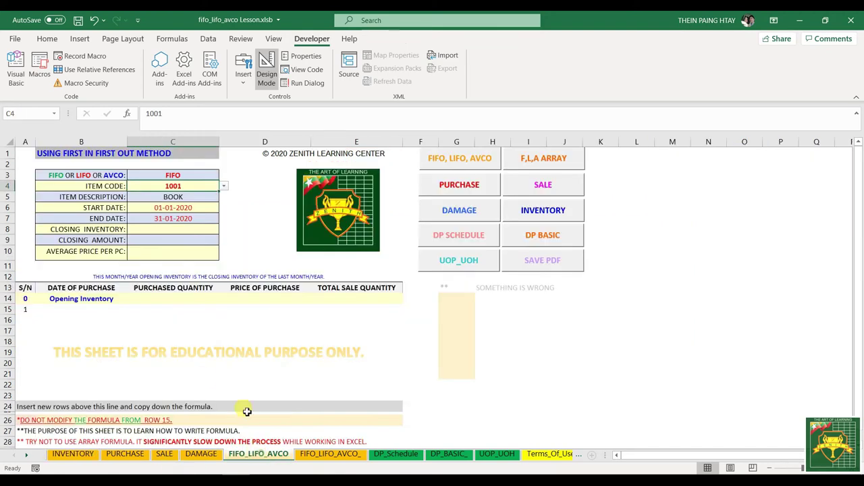
left_click(148, 298)
left_click(91, 298)
left_click(160, 298)
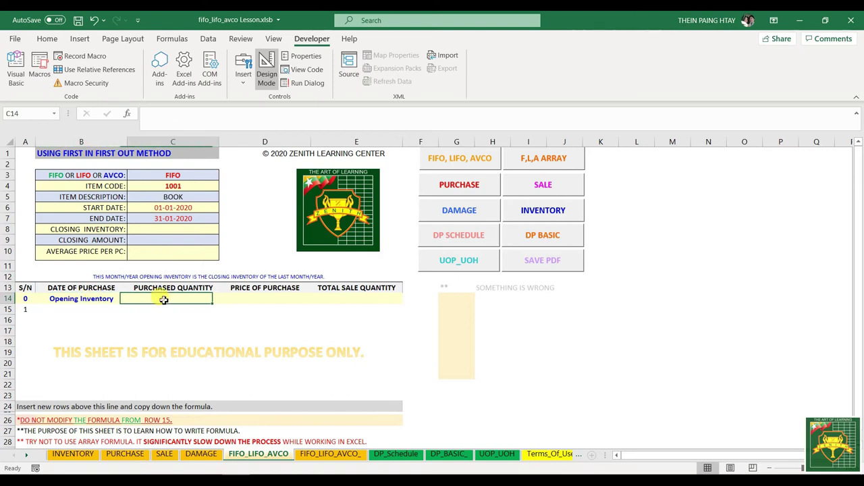
left_click(168, 186)
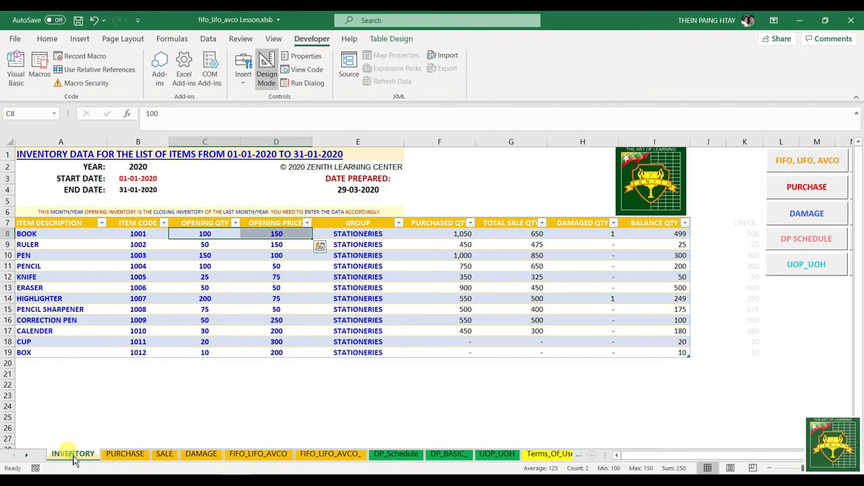
- Review INVENTORY's item codes, opening quantities and prices, then return to FIFO_LIFO_AVCO
left_click(73, 454)
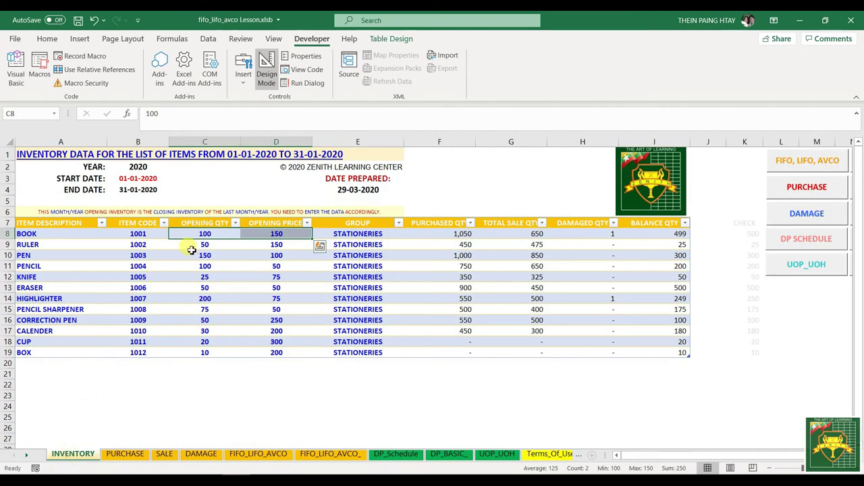
left_click_drag(140, 234, 268, 354)
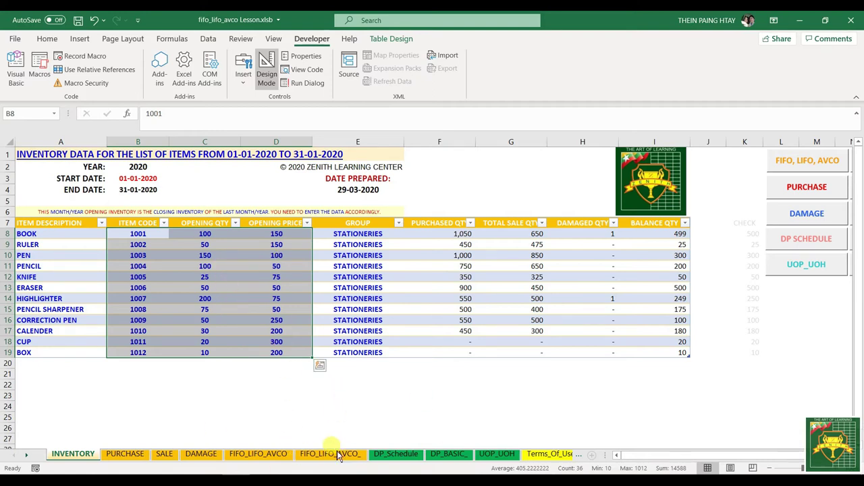
left_click(273, 453)
- Start C14's formula with INDEX over the INVENTORY table's OPENING QTY column
left_click(166, 297)
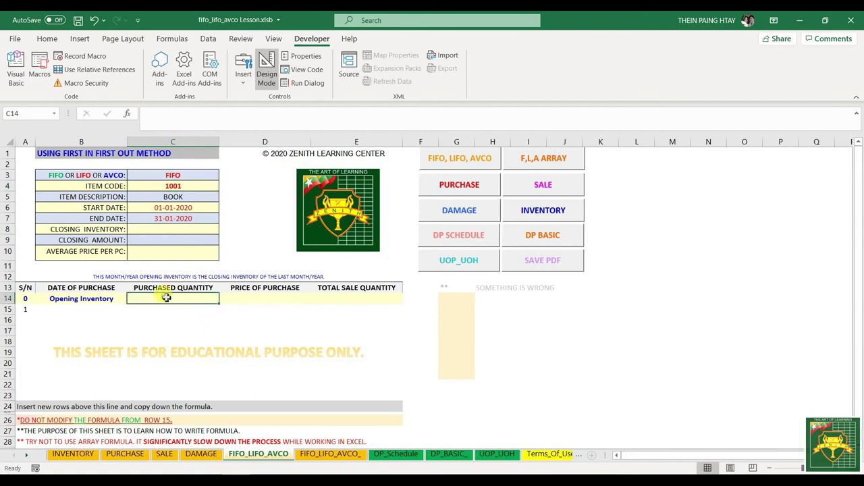
type("=IN")
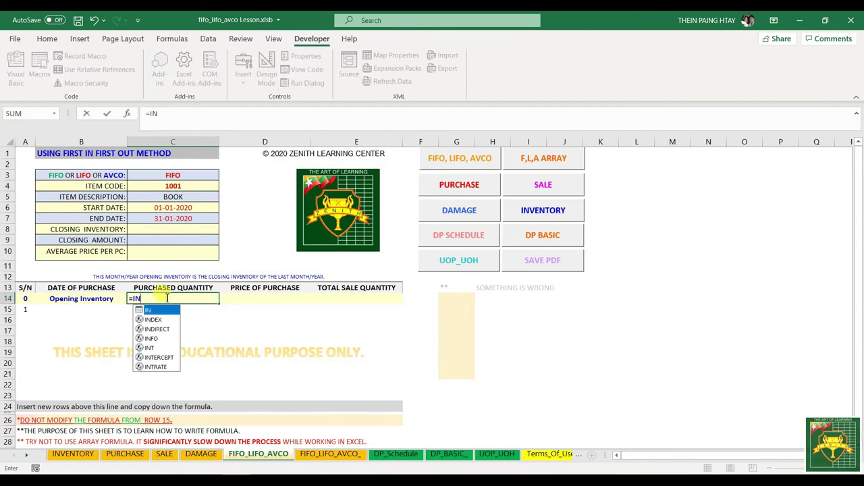
type("DEX(")
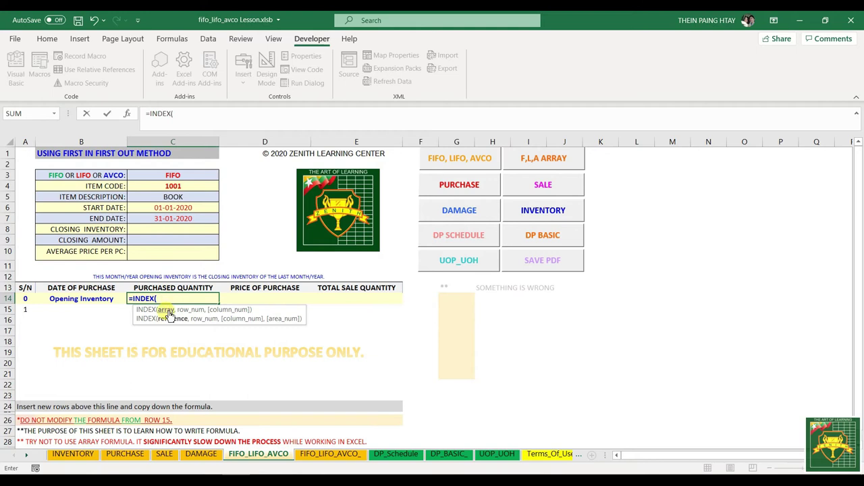
left_click(70, 457)
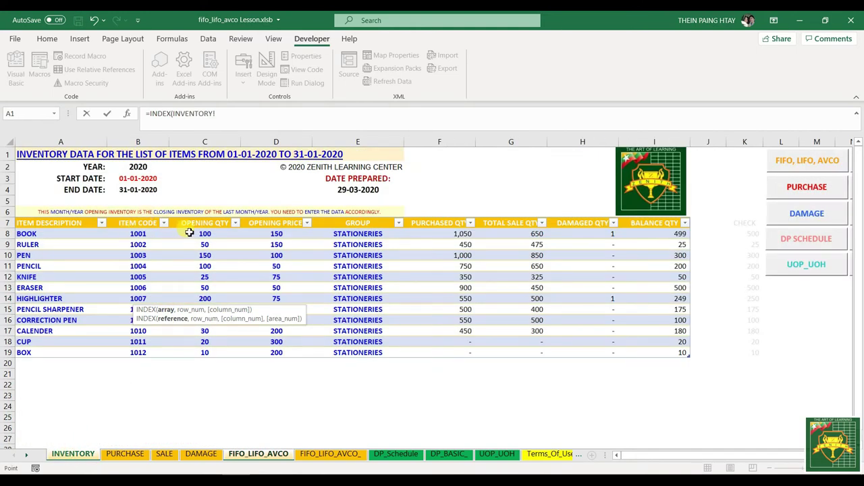
left_click_drag(195, 233, 209, 347)
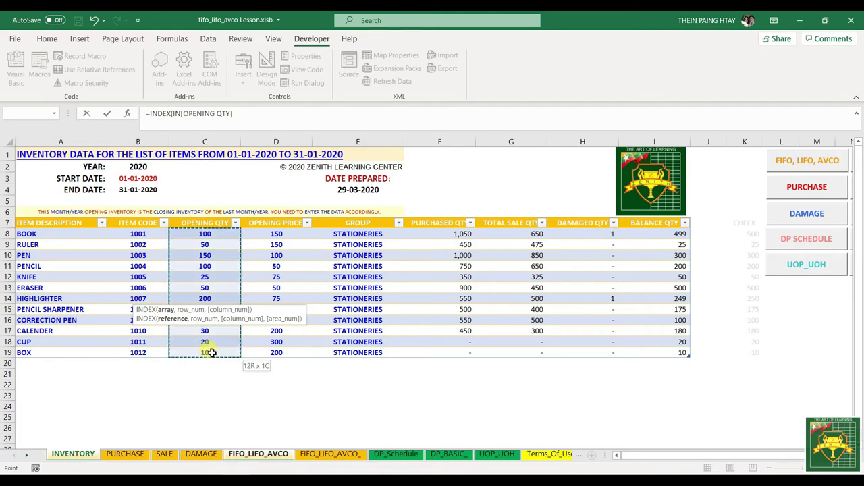
left_click(246, 115)
- Complete it with an exact MATCH of absolute $C$4 against the ITEM CODE column
type(",")
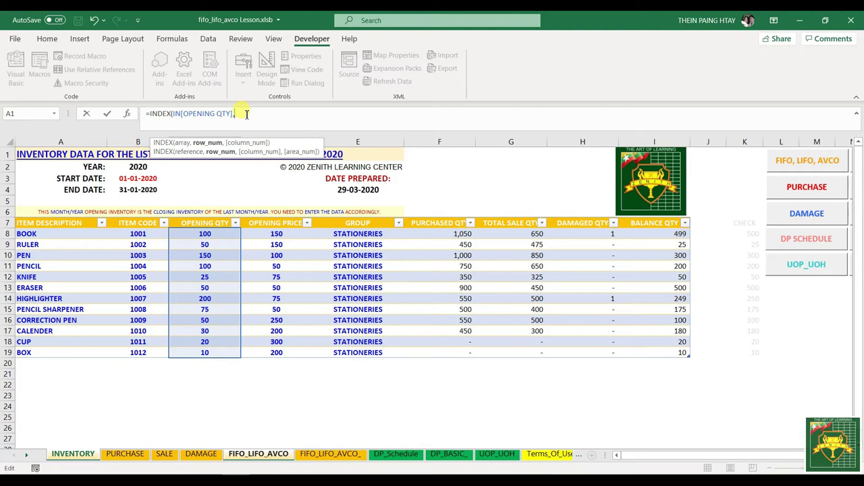
type("MATCH(")
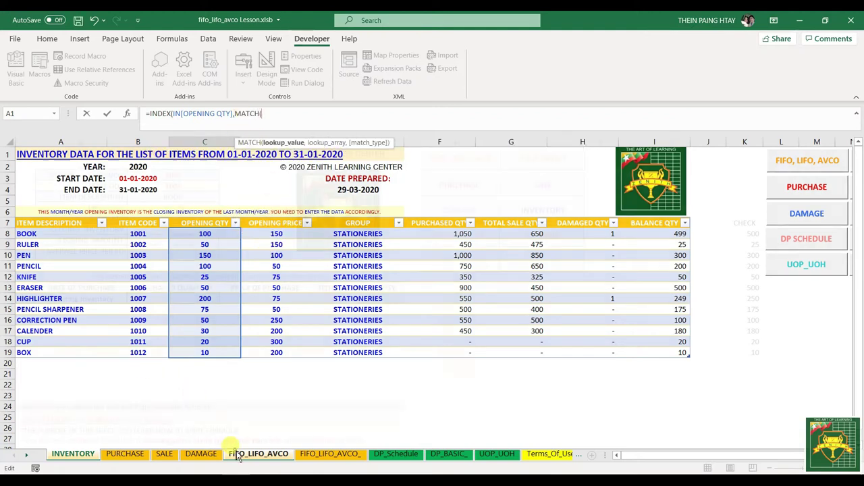
left_click(237, 456)
left_click(160, 185)
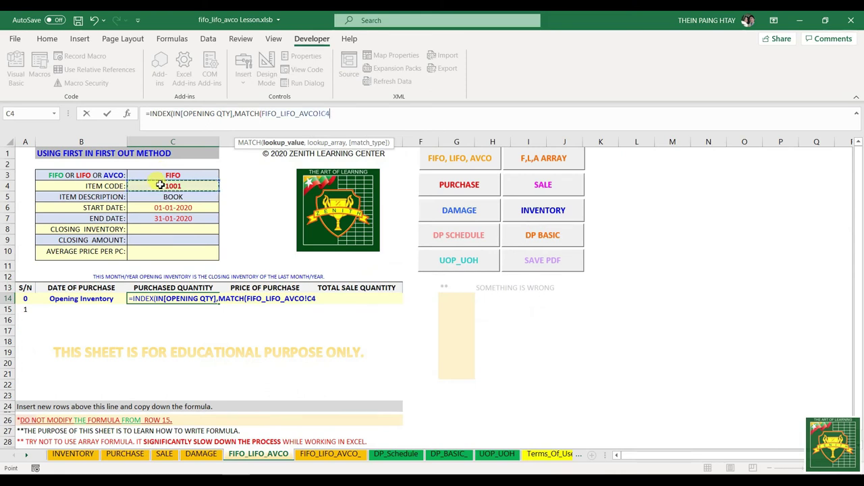
key("F4")
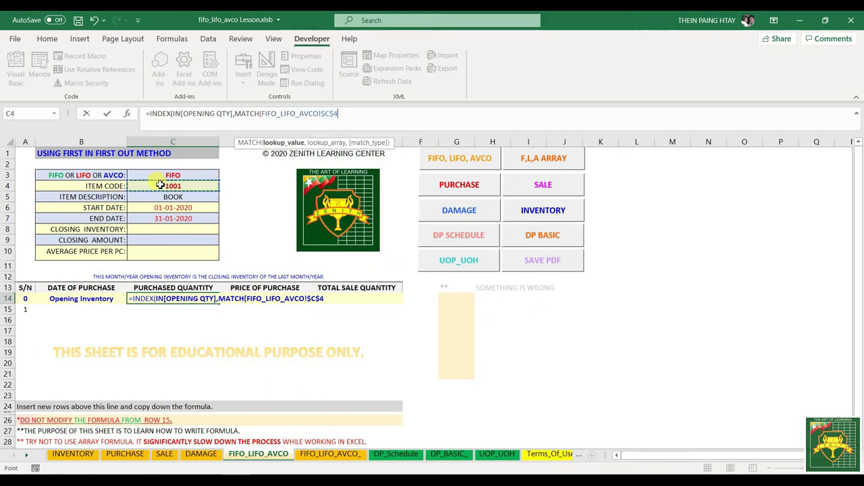
type(",")
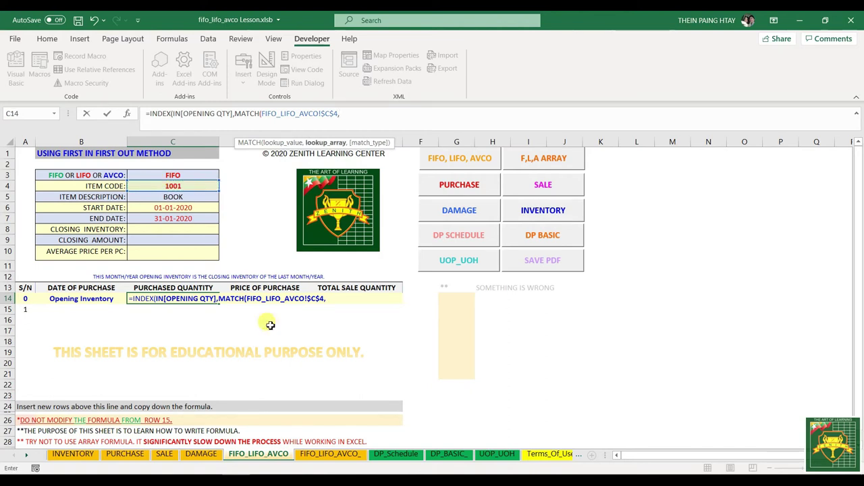
left_click(72, 453)
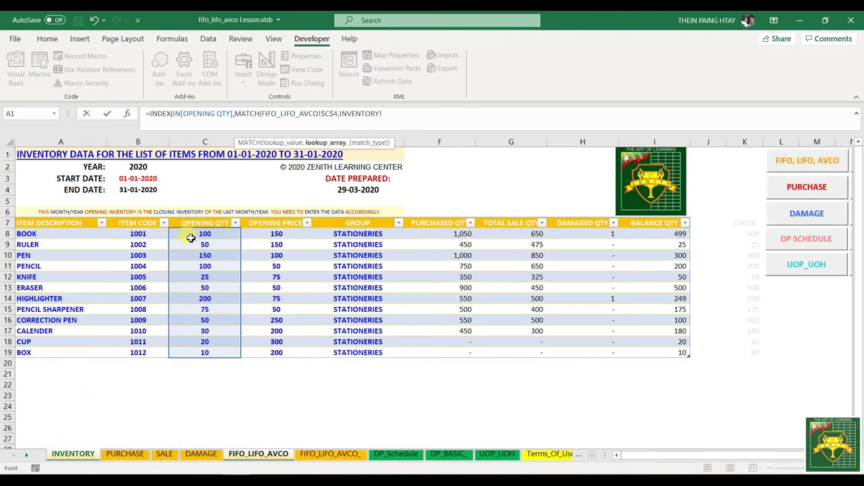
left_click_drag(139, 231, 138, 353)
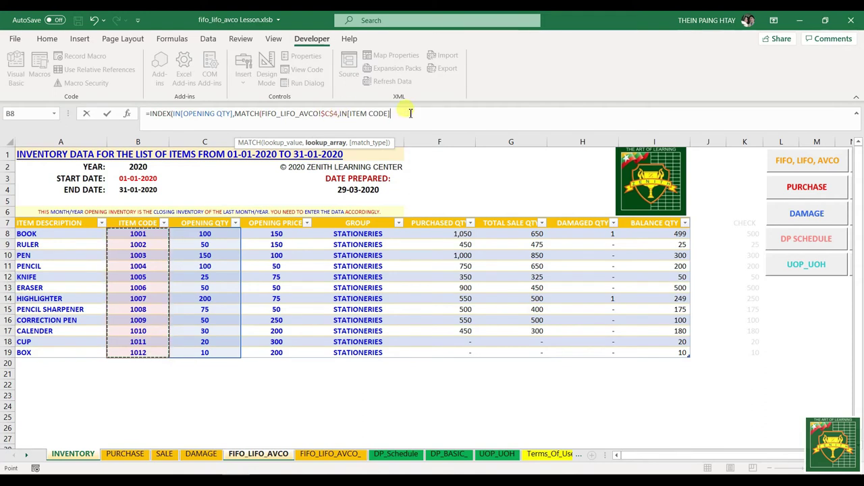
type(",")
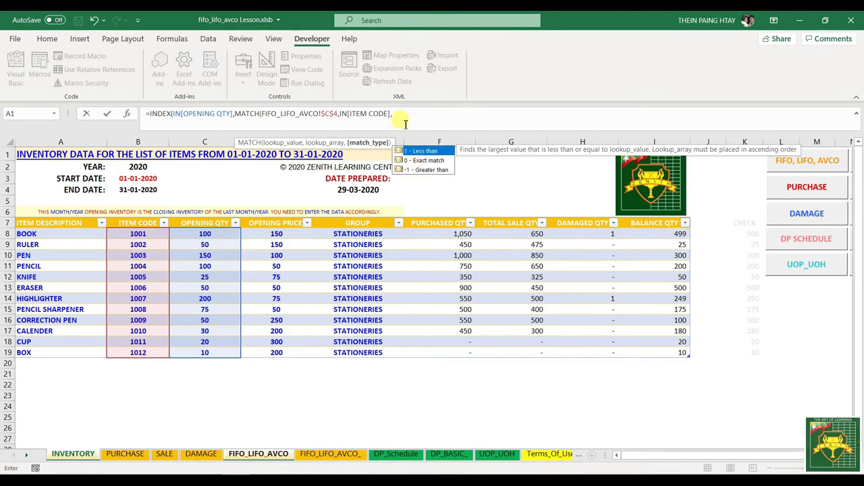
type("0)")
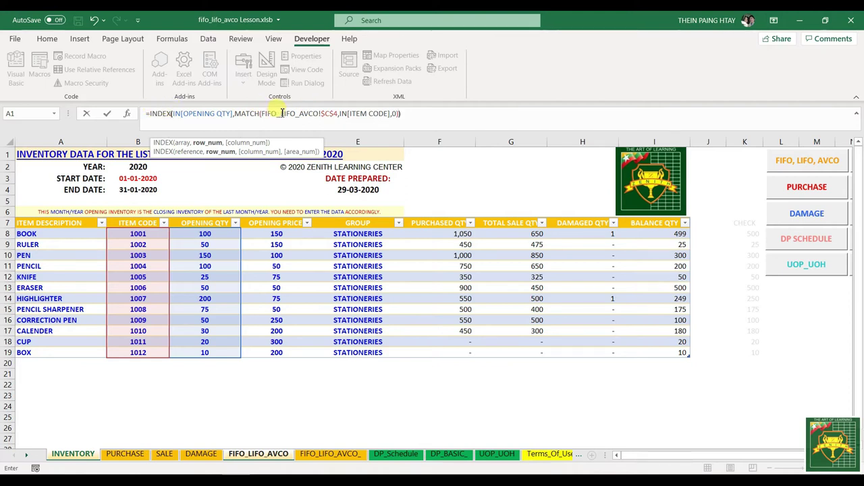
key("Escape")
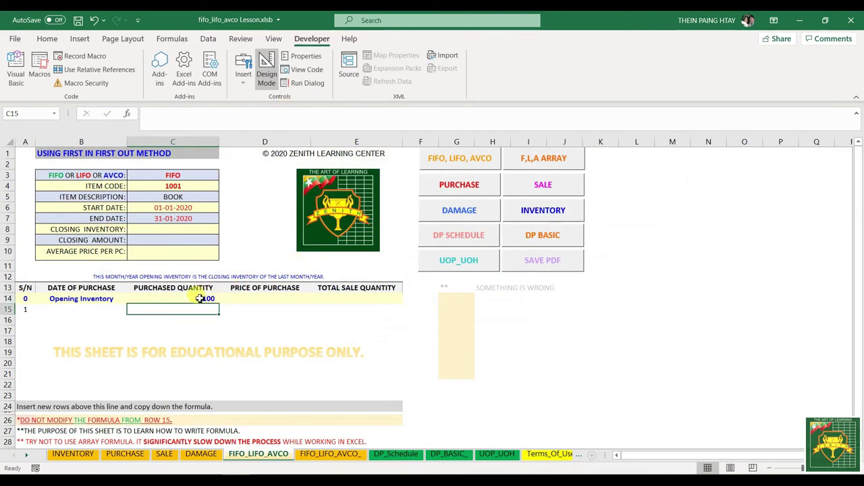
- Verify C14 returns 100 for item 1001 and review INVENTORY's opening prices
left_click(200, 299)
left_click(166, 190)
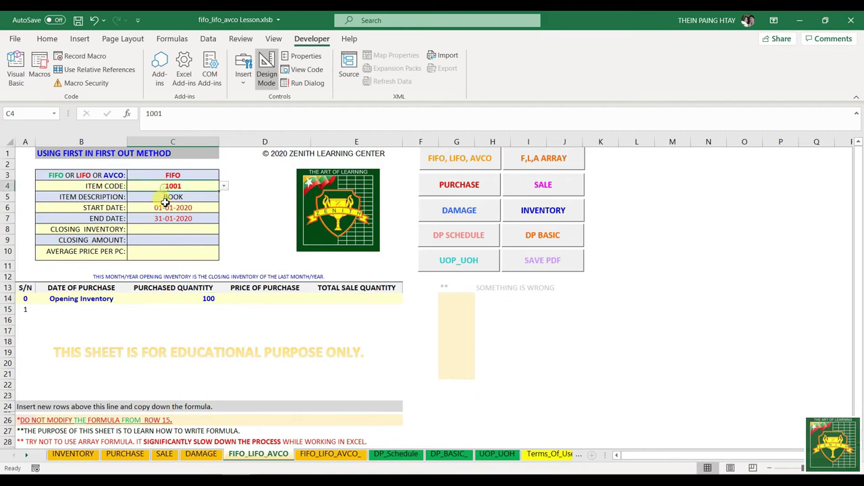
left_click(165, 302)
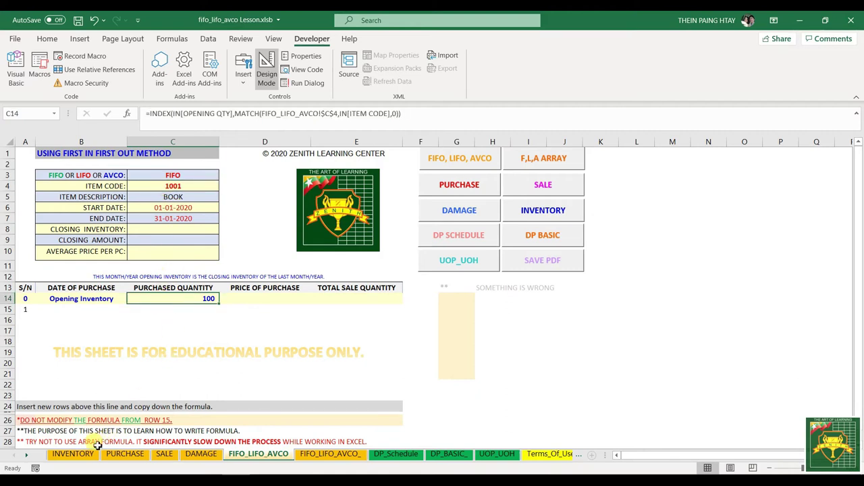
left_click(73, 454)
left_click(139, 232)
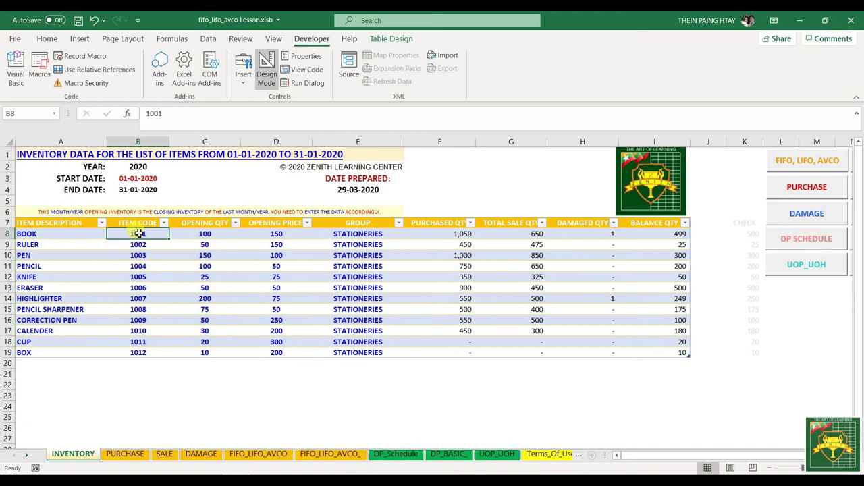
left_click(189, 234)
left_click_drag(282, 233, 279, 353)
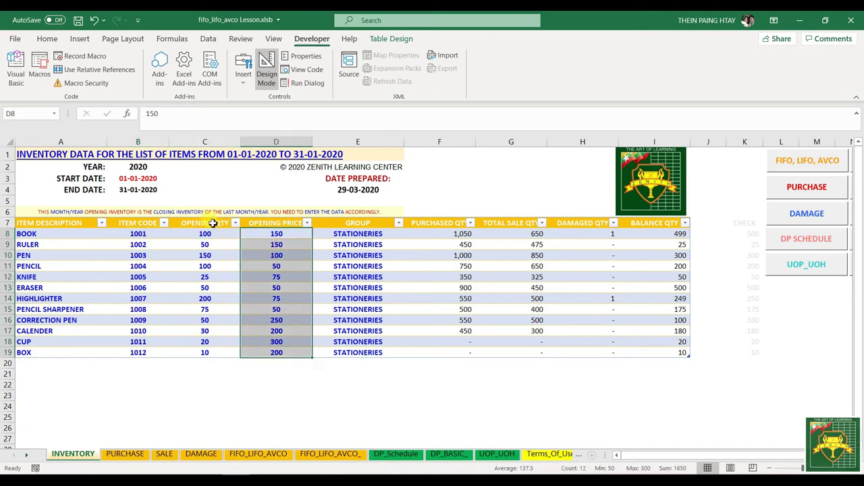
- Start D14's formula with INDEX over the INVENTORY OPENING PRICE column
left_click(258, 453)
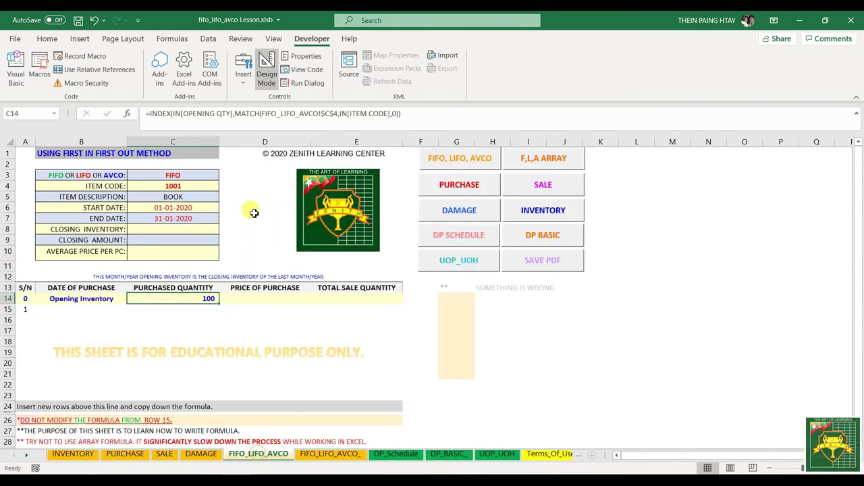
left_click(248, 299)
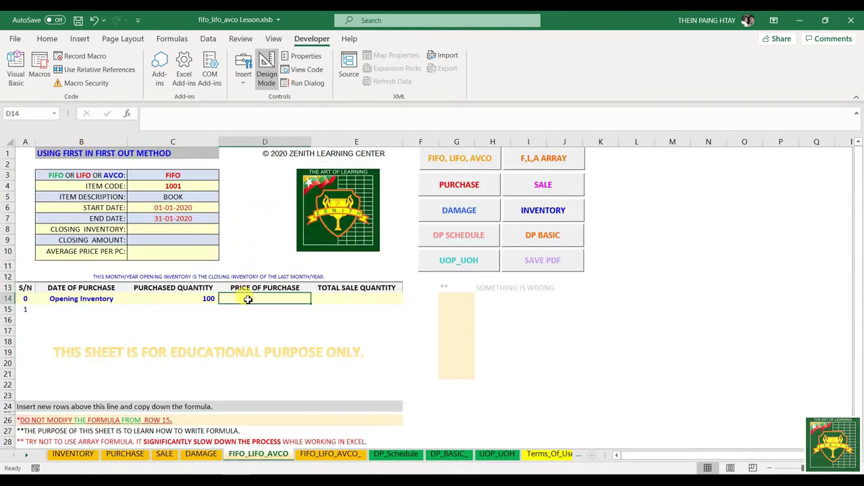
type("=IND")
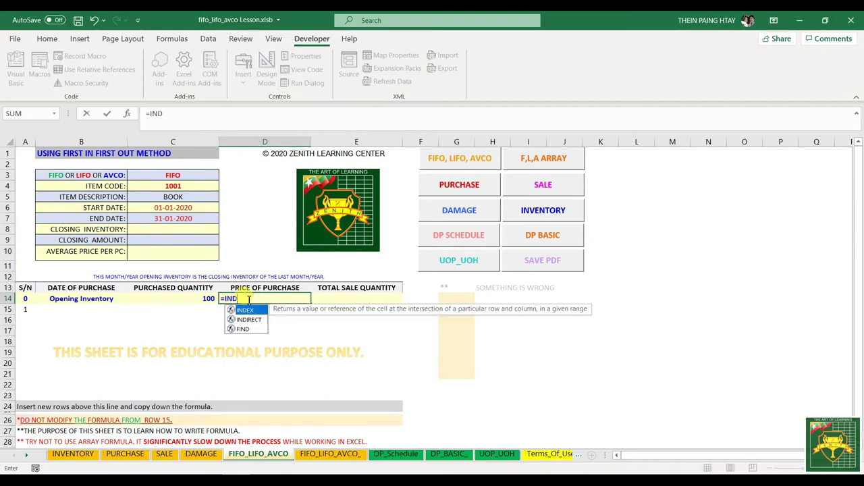
type("EX(")
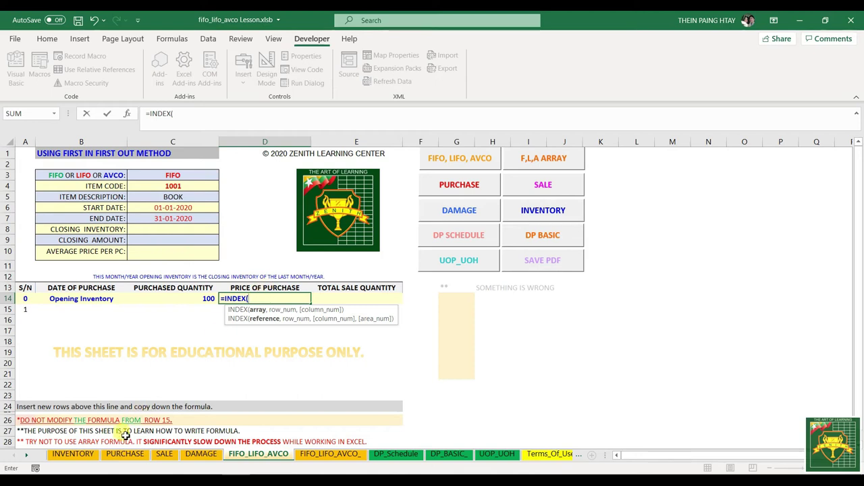
left_click(84, 456)
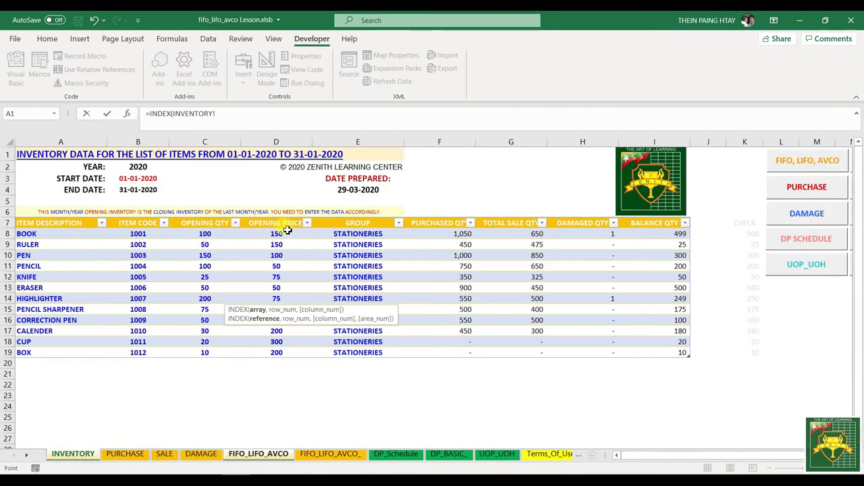
left_click_drag(279, 234, 277, 352)
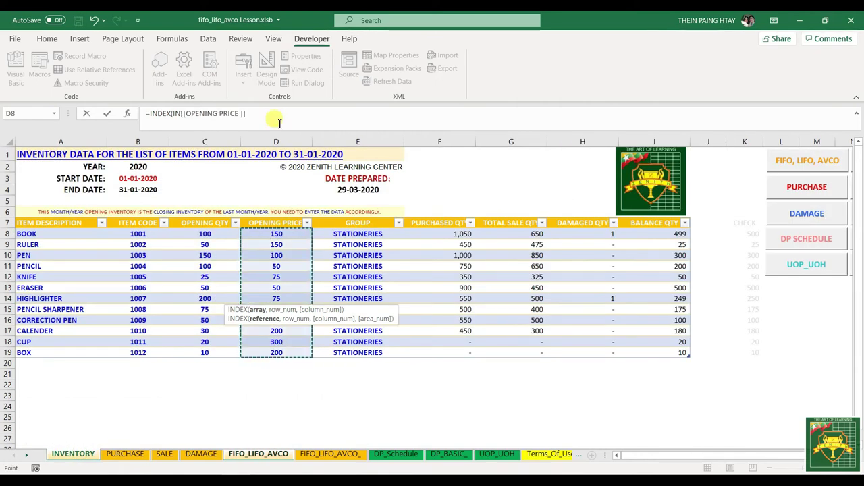
- Add an exact MATCH of absolute $C$4 against ITEM CODE, so D14 returns 150
type(",M")
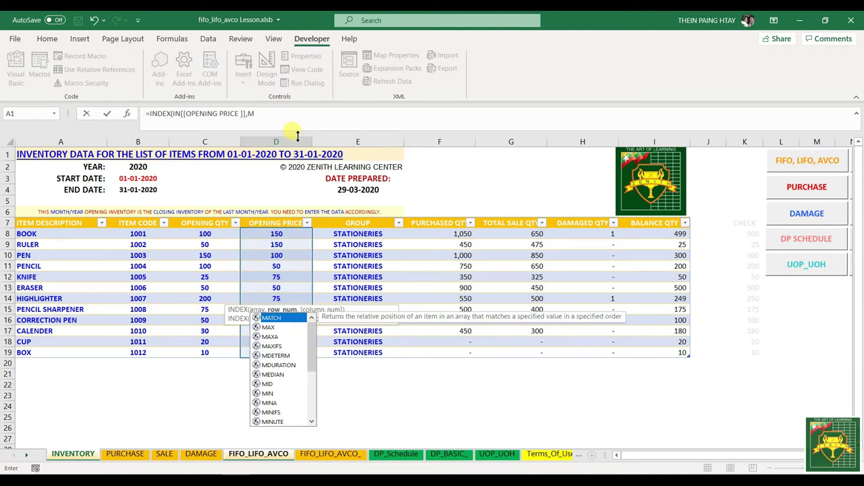
type("ATCH(")
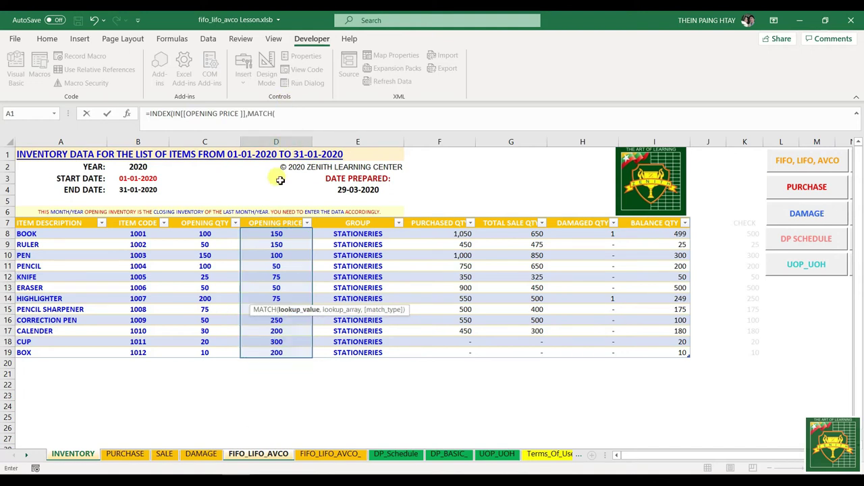
left_click(241, 453)
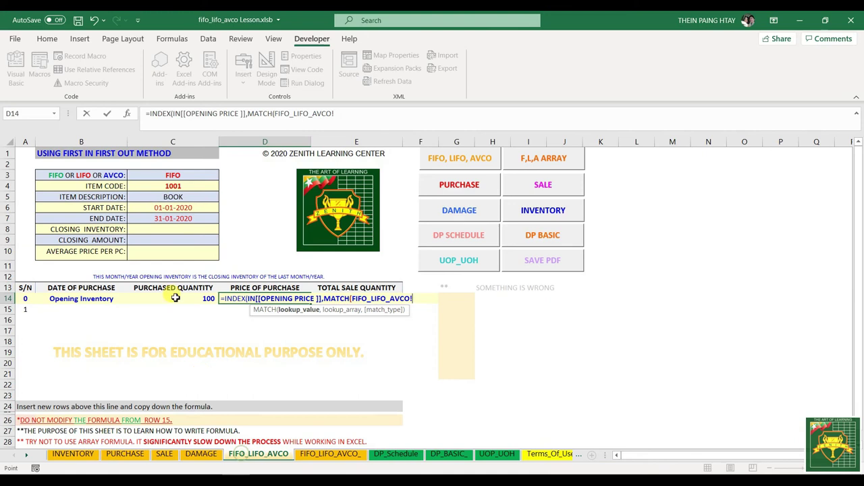
left_click(164, 186)
key("F4")
type(",")
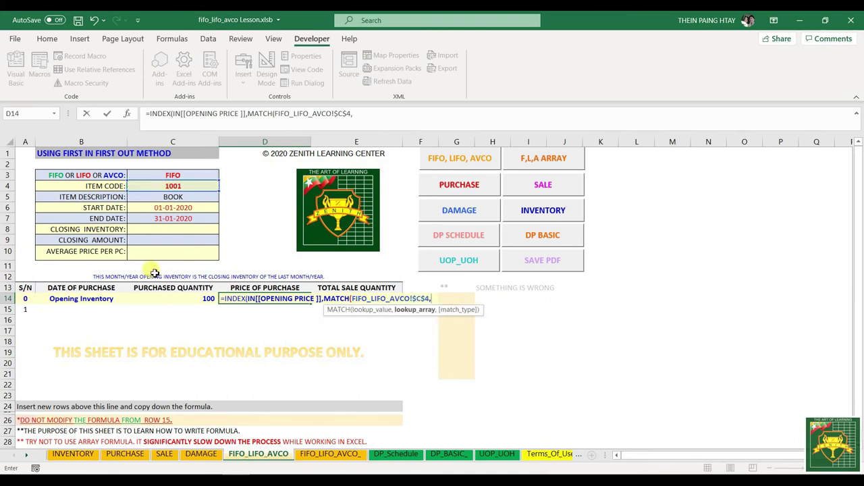
left_click(81, 456)
left_click_drag(138, 234, 138, 352)
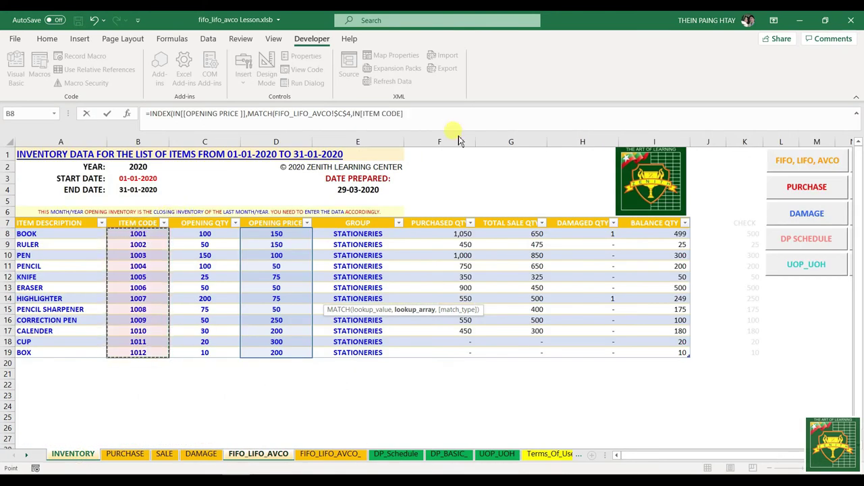
type(",0")
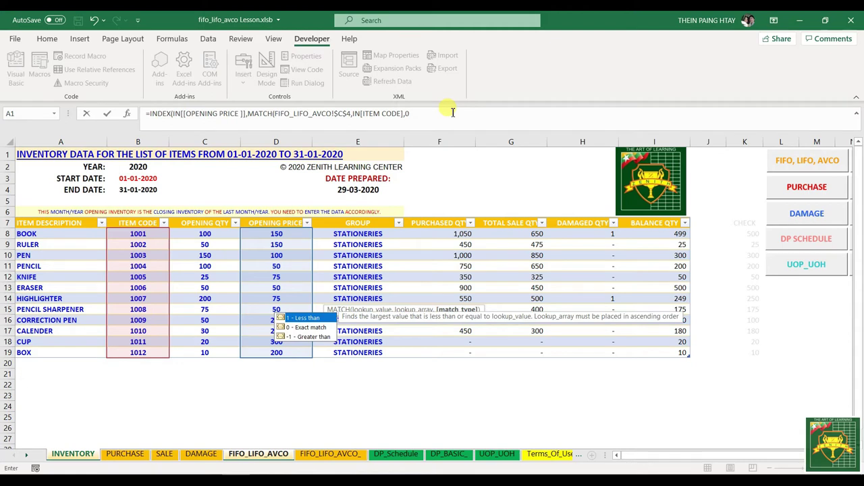
type("))")
key("Return")
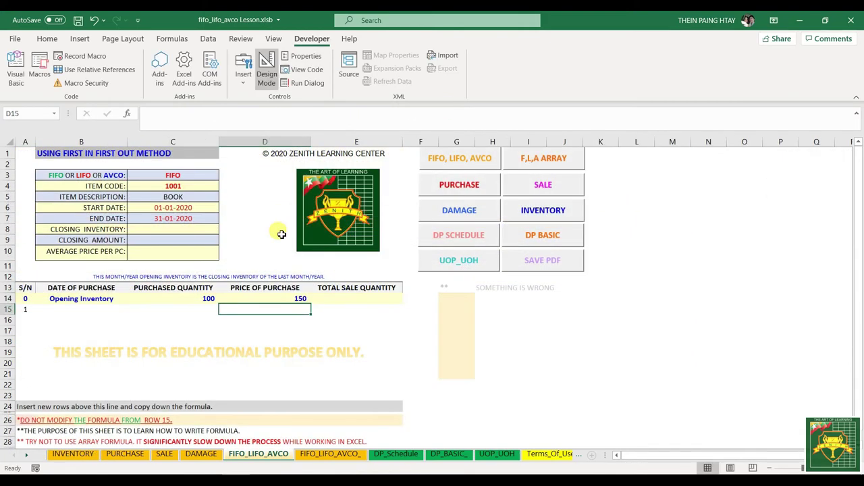
left_click_drag(180, 299, 303, 300)
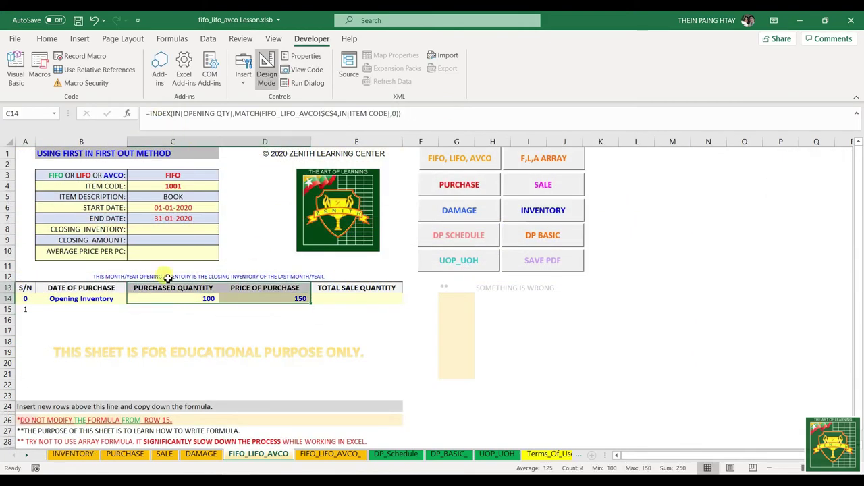
left_click(153, 320)
left_click_drag(149, 298, 279, 301)
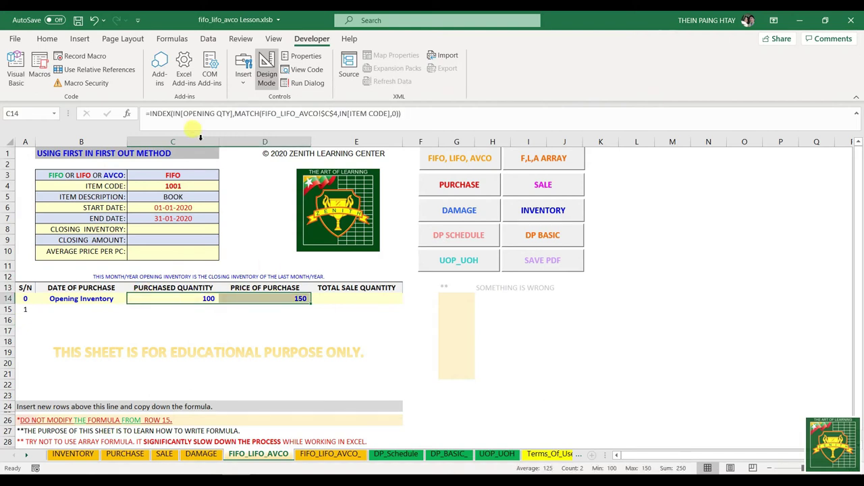
- Wrap C14's opening quantity lookup in IFERROR(…,"")
left_click(152, 114)
type("IFERROR")
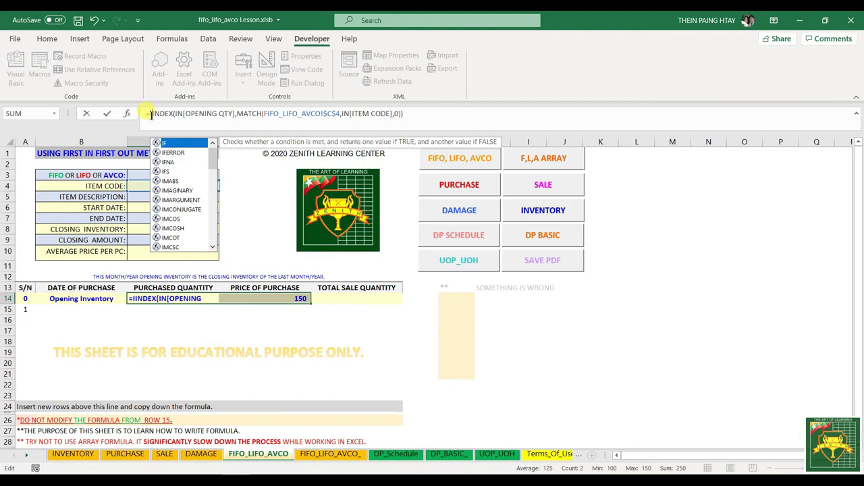
type("R(")
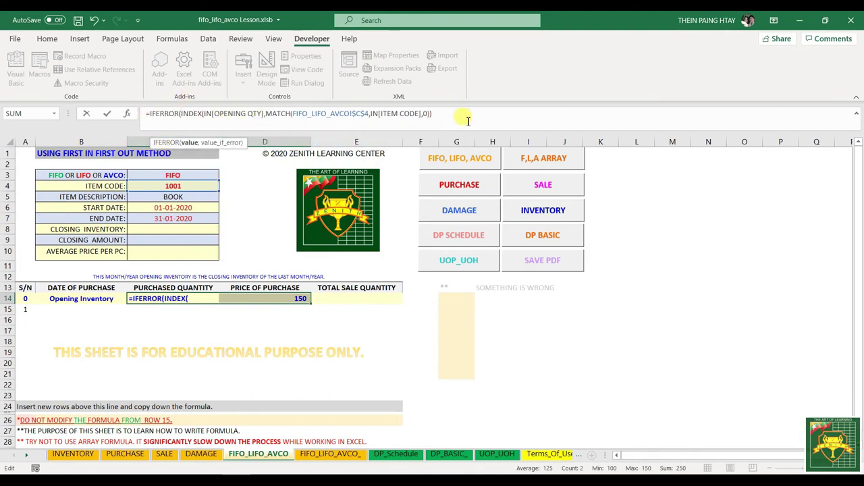
left_click(447, 115)
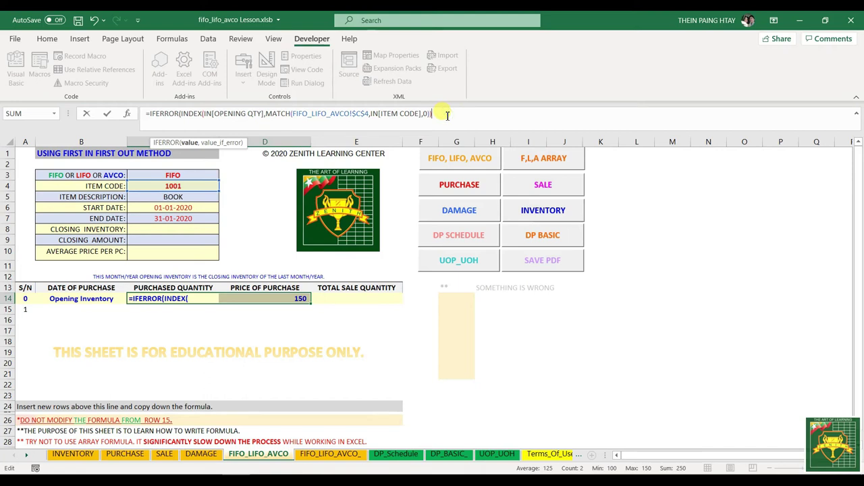
type(",\"\"")
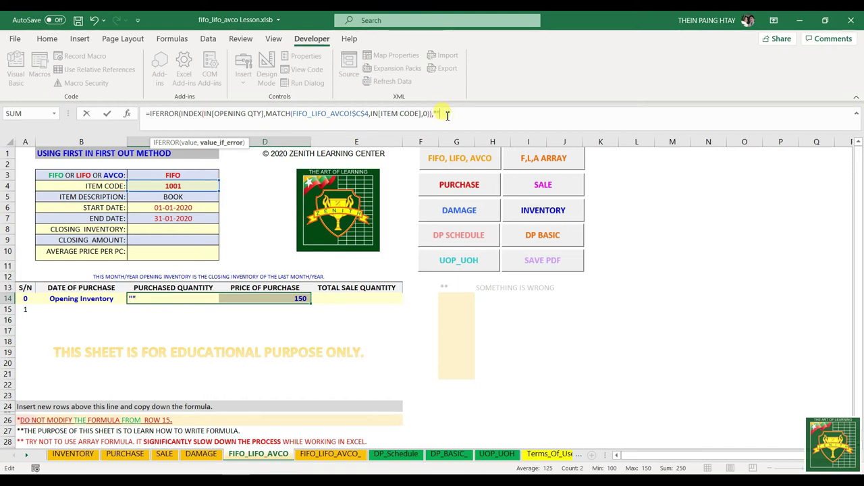
key("Return")
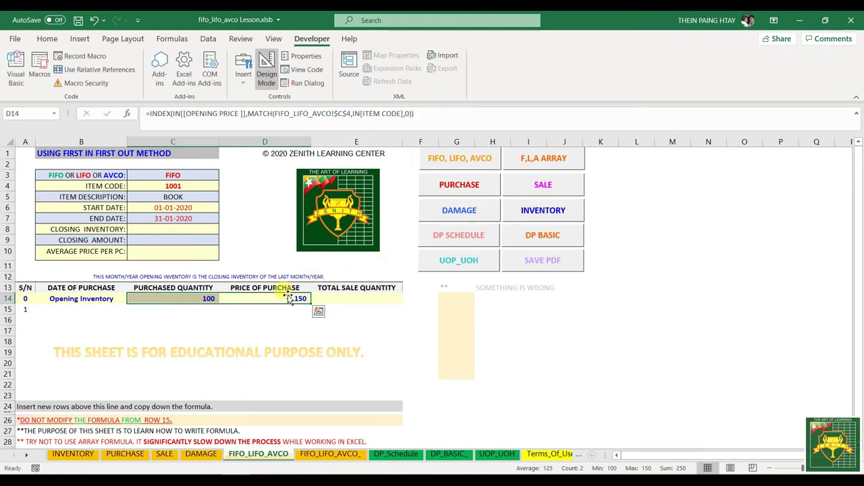
- Wrap D14's opening price lookup in IFERROR(…,"") as well
left_click(278, 298)
left_click(150, 113)
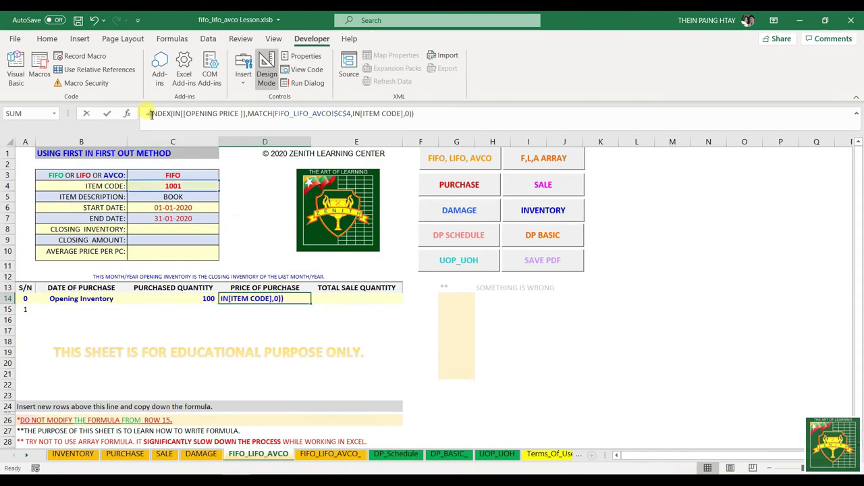
type("IFER")
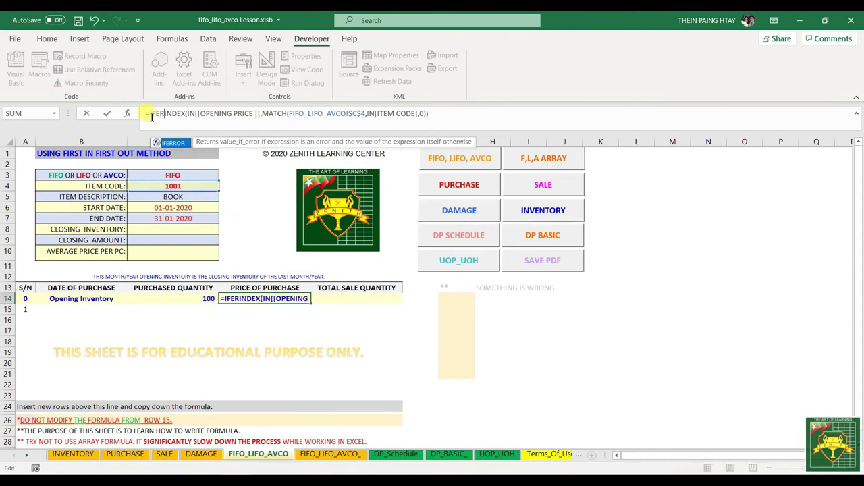
key("Tab")
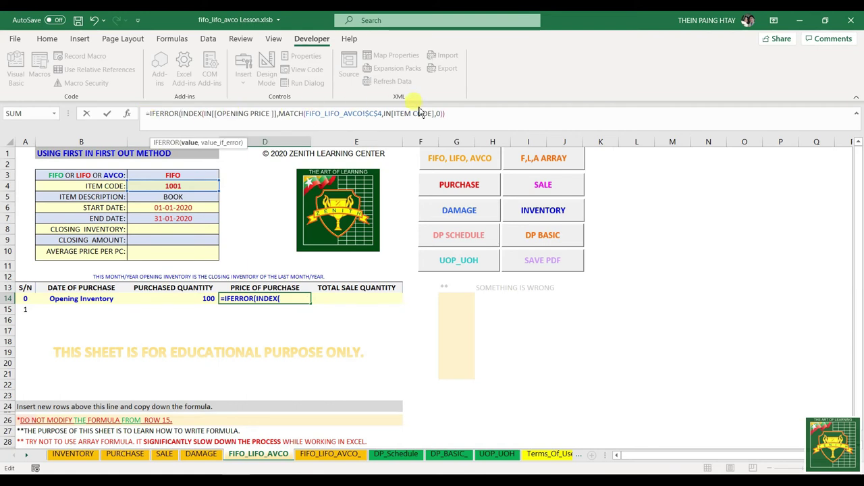
left_click(454, 113)
type(",\"\"")
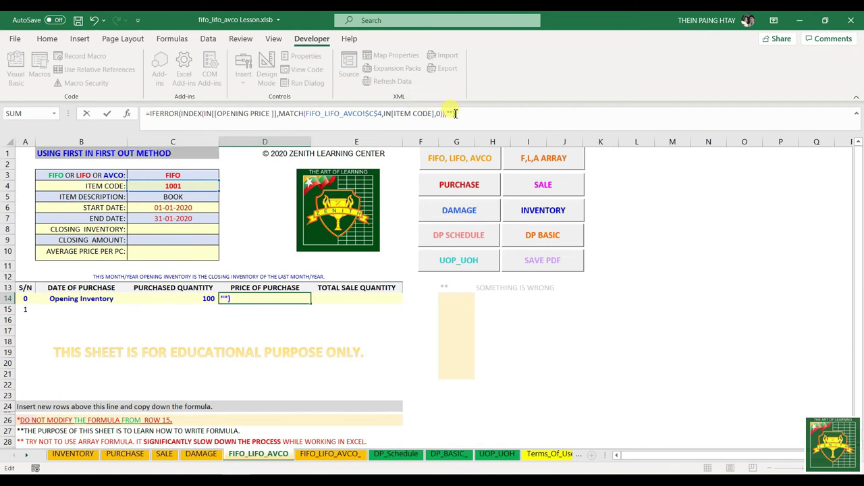
key("Return")
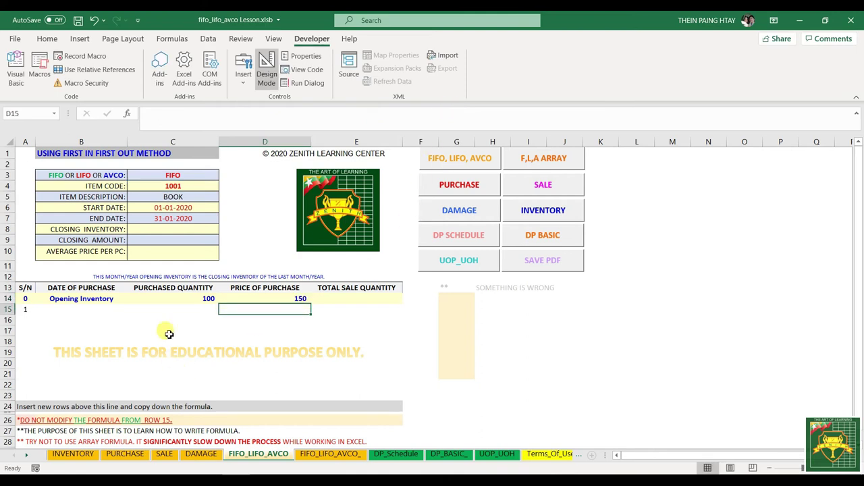
- Walk through row 14, item code C4, dates C6:C7 and the purchase area, then go to PURCHASE
left_click_drag(74, 299, 246, 299)
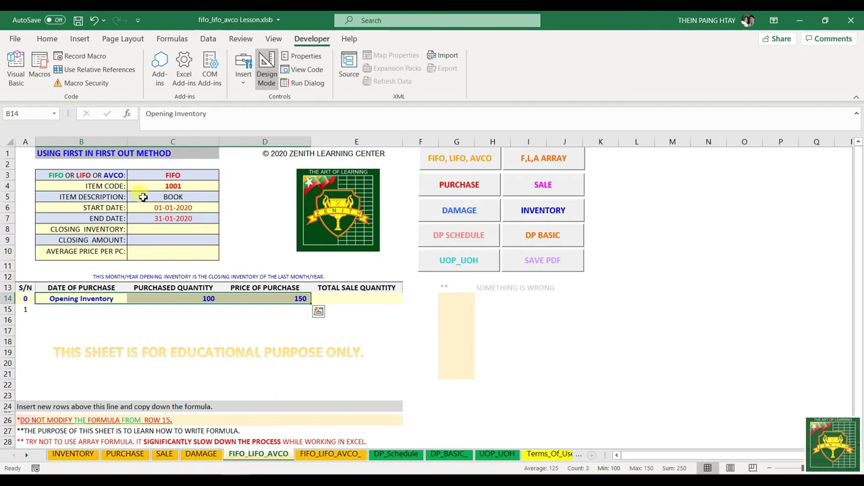
left_click(173, 187)
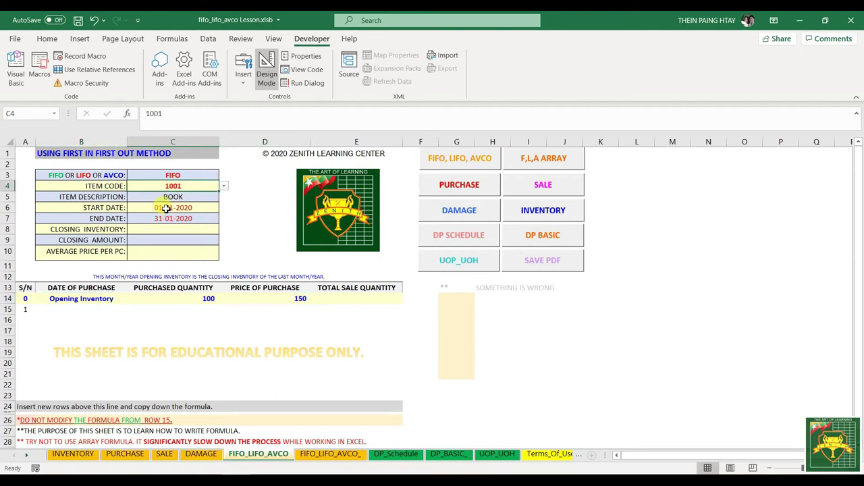
left_click_drag(160, 209, 160, 220)
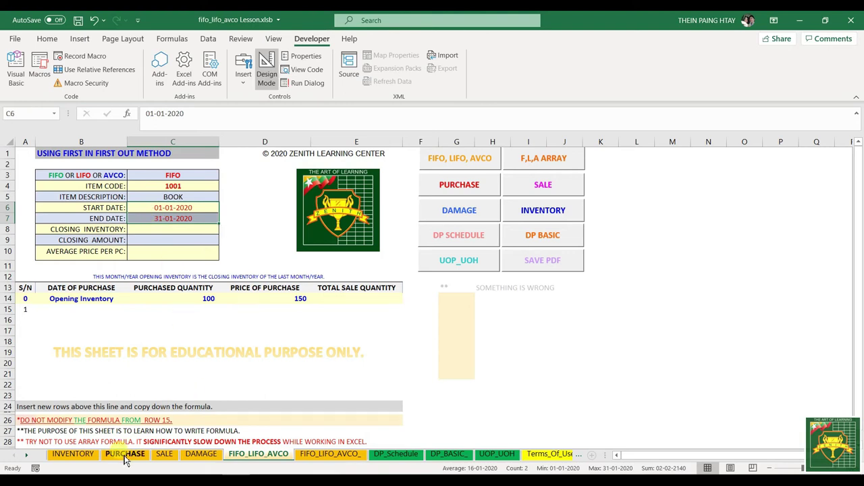
left_click_drag(170, 308, 304, 332)
left_click_drag(360, 307, 358, 357)
left_click_drag(190, 310, 273, 355)
left_click(149, 207)
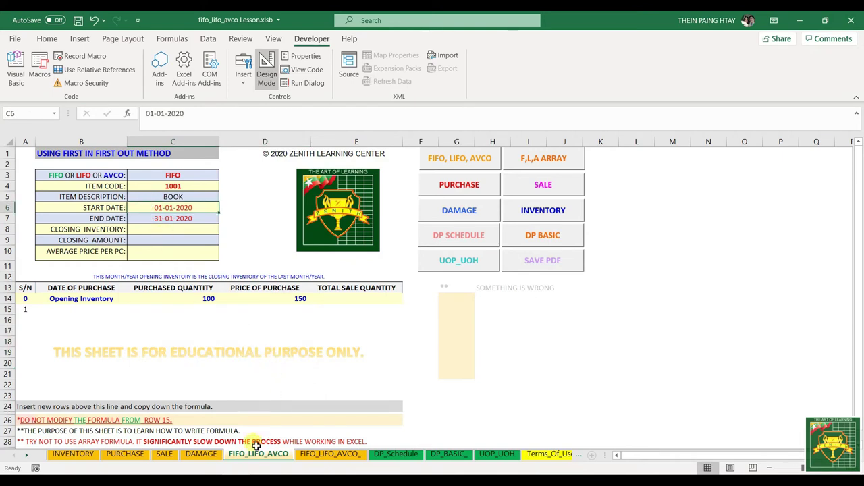
left_click(130, 457)
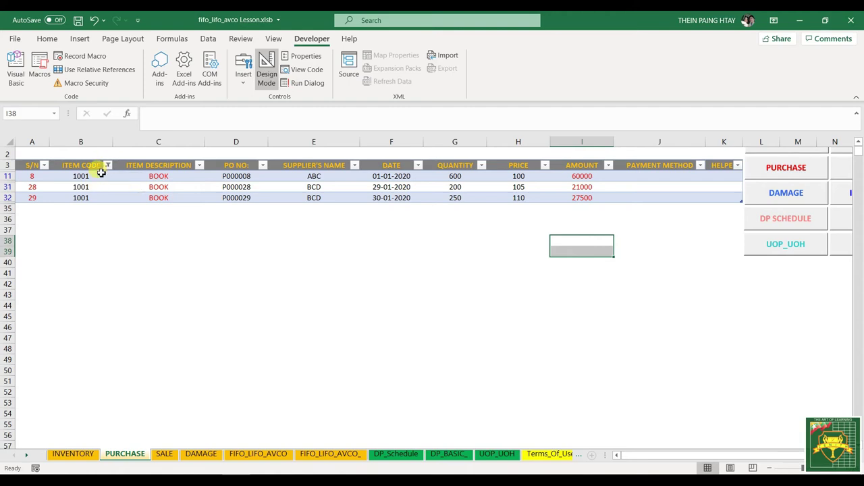
- Copy item 1001's filtered purchase dates, quantities and prices, then select B15:D22 on FIFO_LIFO_AVCO
left_click(420, 166)
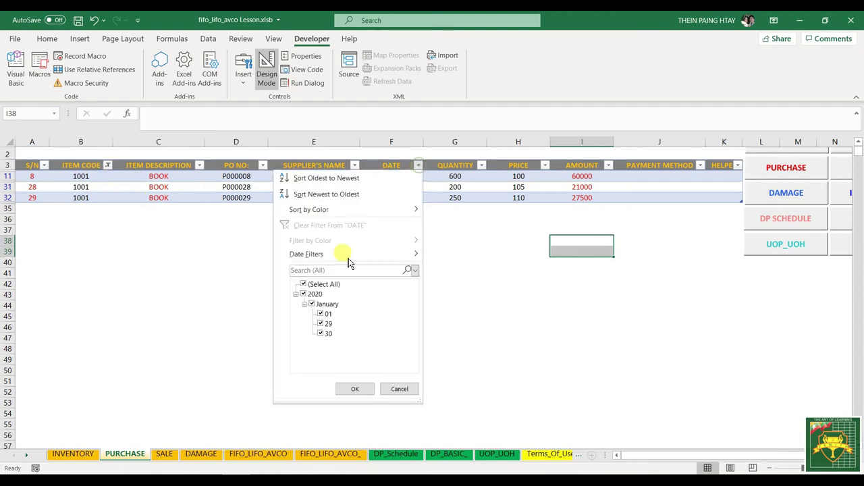
left_click(348, 387)
left_click(320, 265)
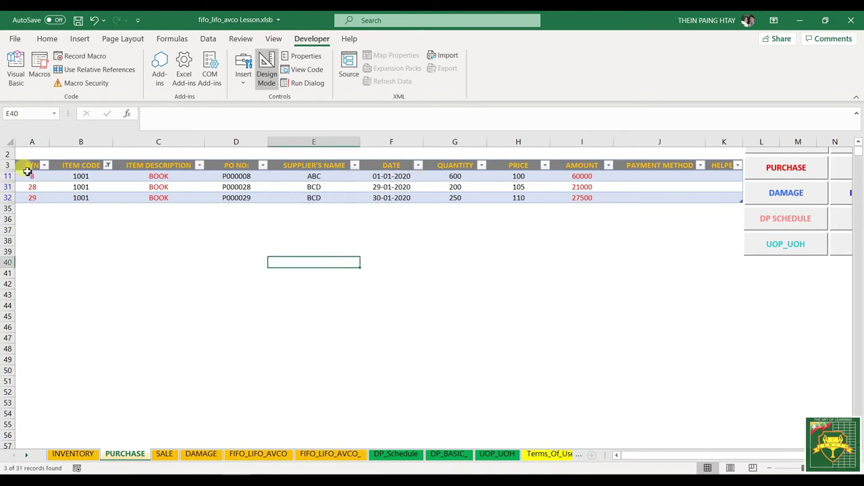
left_click_drag(30, 175, 550, 196)
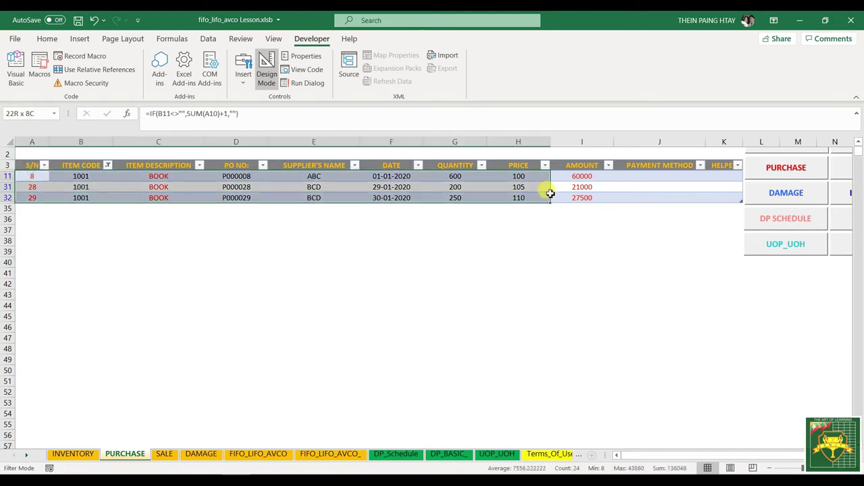
left_click(396, 176)
left_click_drag(396, 189, 396, 196)
left_click_drag(495, 196, 509, 199)
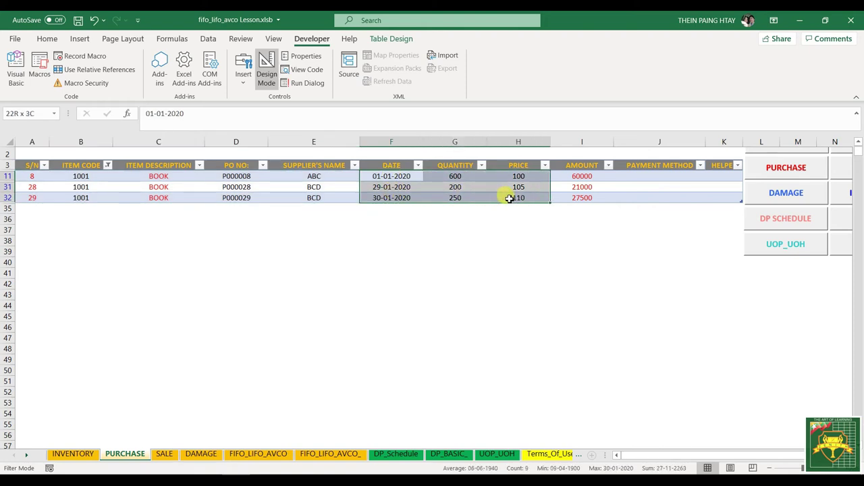
key("ctrl+c")
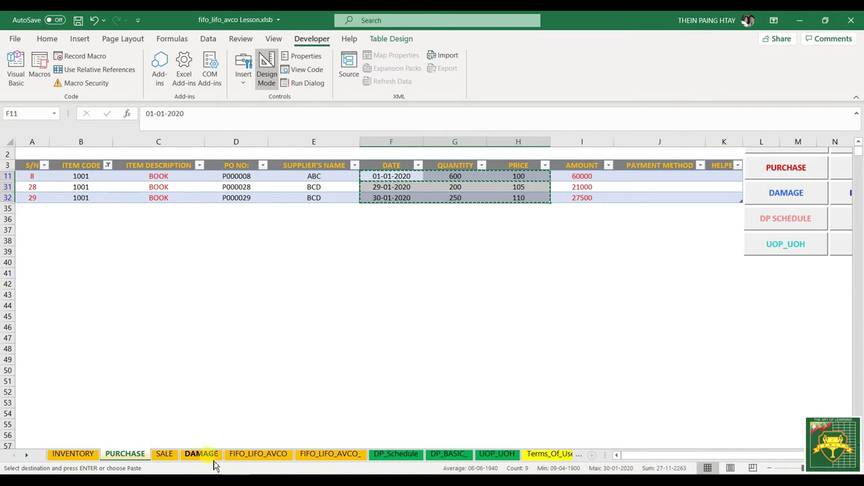
left_click(257, 454)
left_click_drag(81, 318, 274, 388)
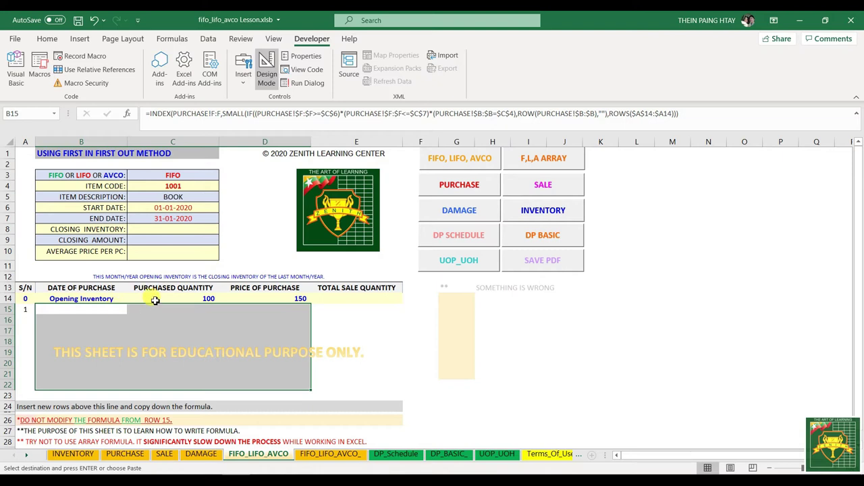
- Check the C14 and D14 formulas, then begin a new =INDEX( formula in B15
left_click(196, 299)
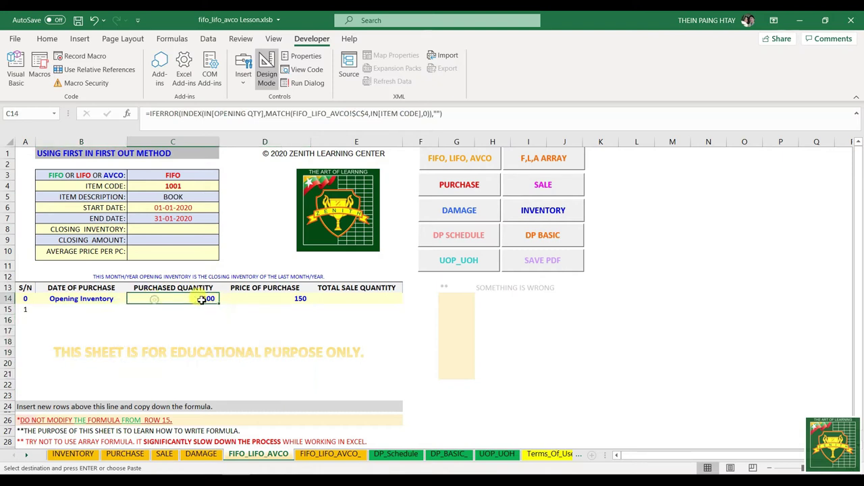
left_click(289, 299)
left_click(84, 311)
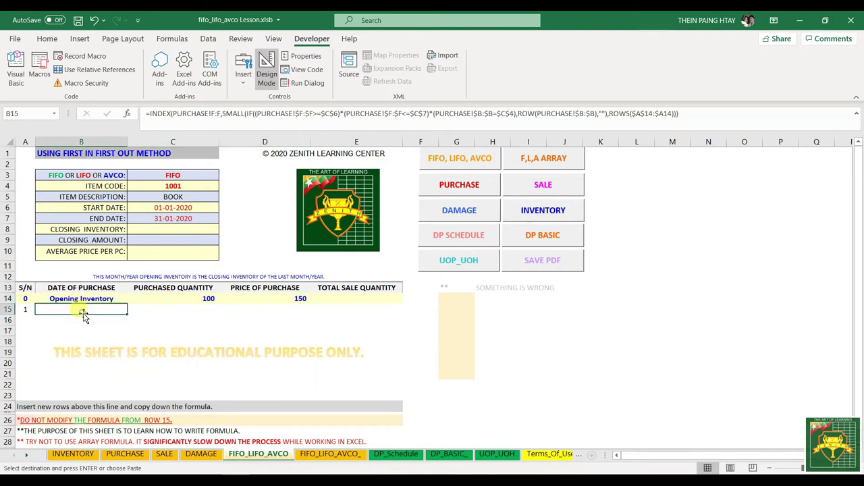
type("=INDE")
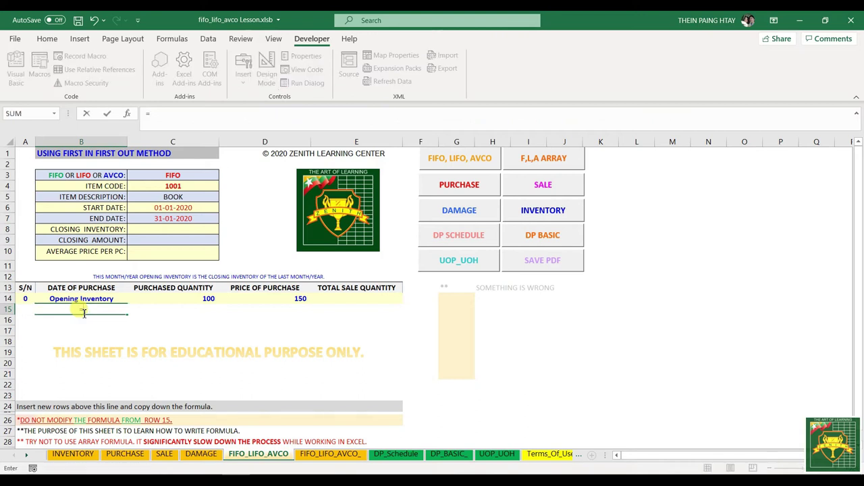
type("X(")
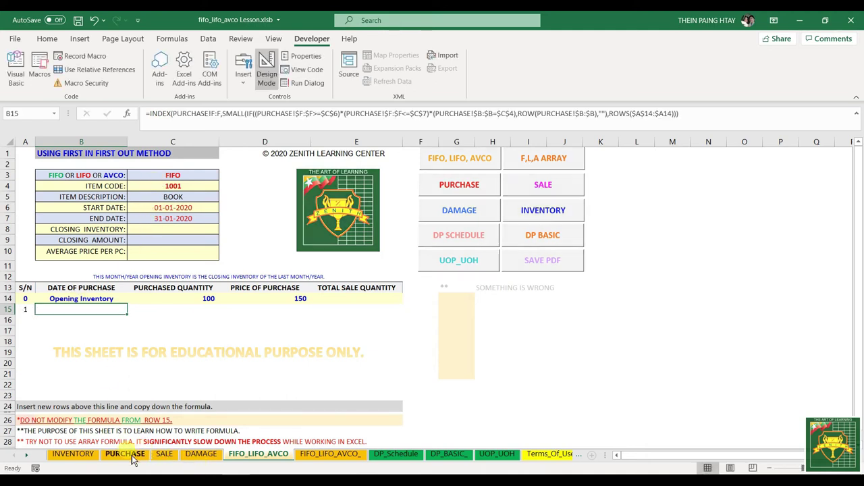
- Clear the ITEM CODE filter on PURCHASE and inspect item 1001's row dated 01-01-2020
left_click(125, 454)
left_click(107, 166)
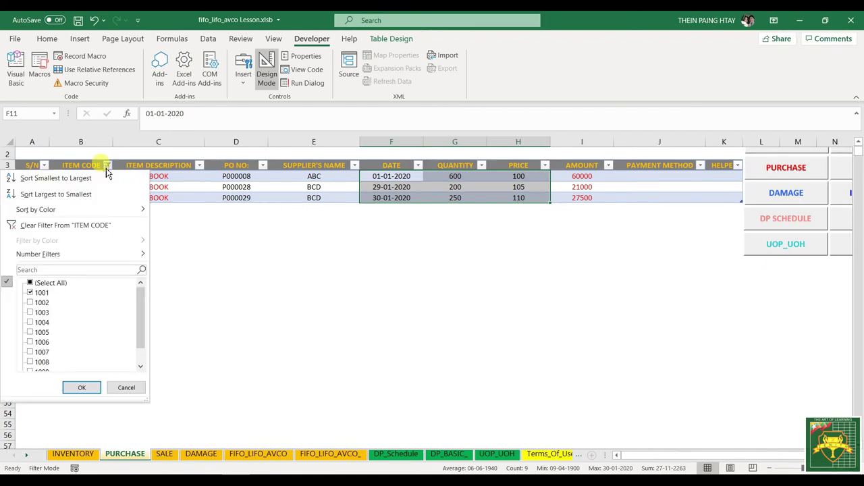
left_click(64, 227)
left_click(328, 252)
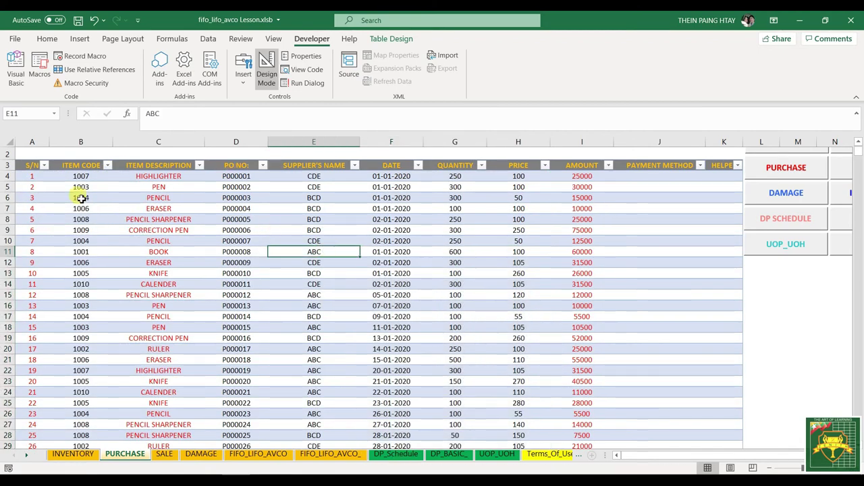
scroll(108, 196, "up", 1)
scroll(175, 230, "down", 4)
scroll(203, 260, "up", 1)
scroll(104, 162, "up", 2)
left_click(81, 175)
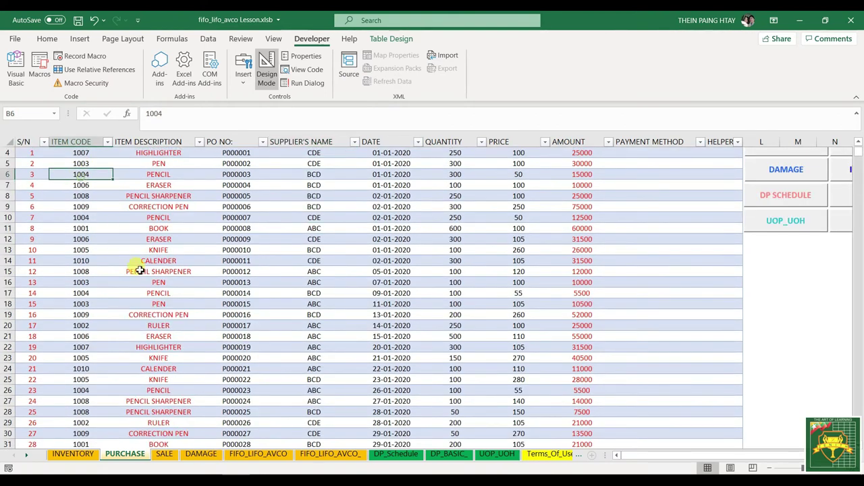
left_click(87, 229)
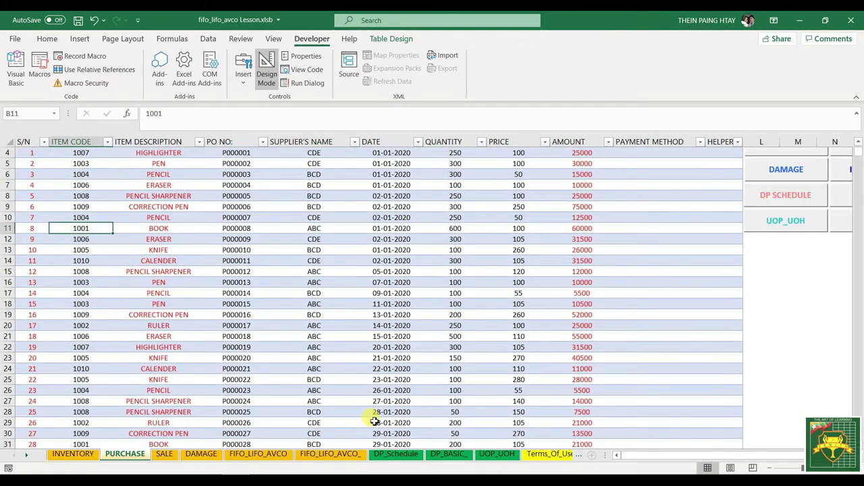
left_click(380, 227)
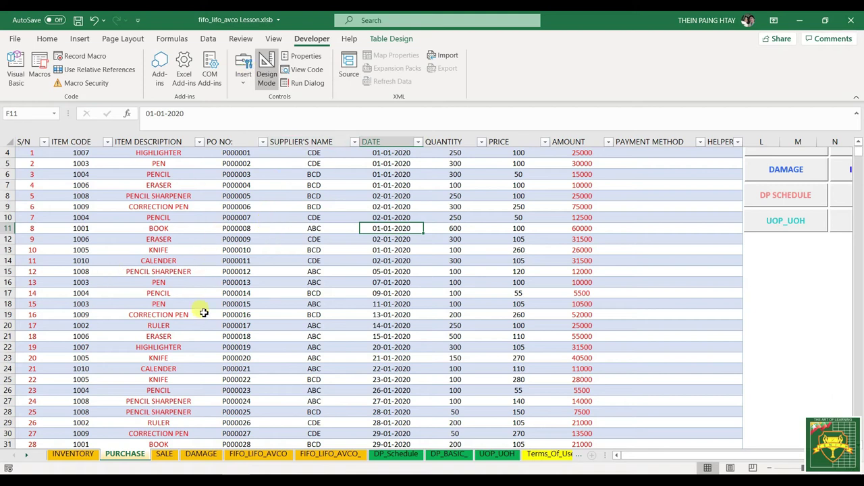
- Back on FIFO_LIFO_AVCO, restart B15's formula with =INDEX(
left_click(262, 454)
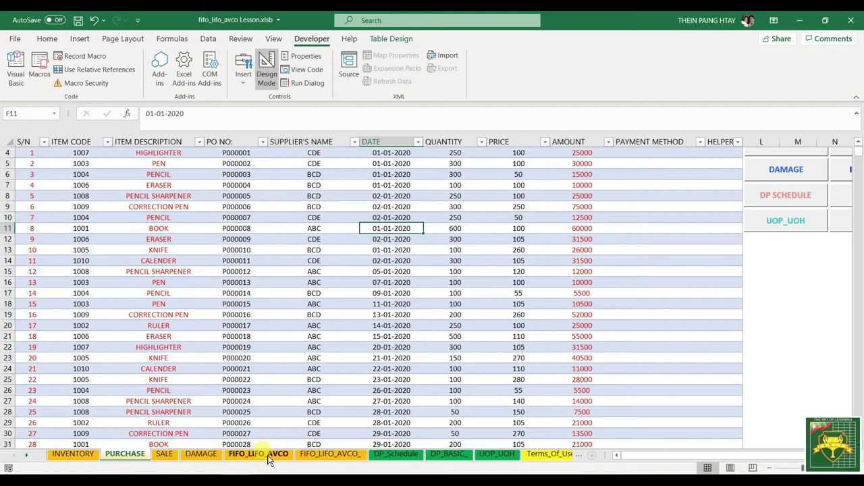
left_click(78, 309)
type("=")
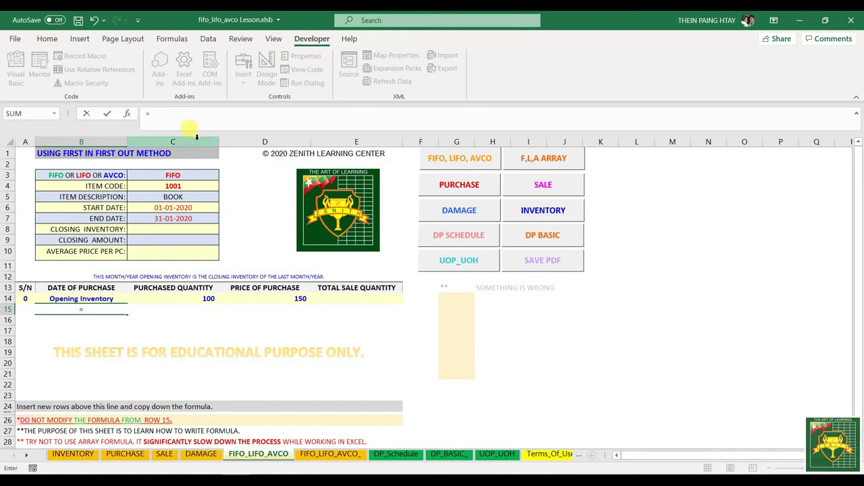
type("INDEX(")
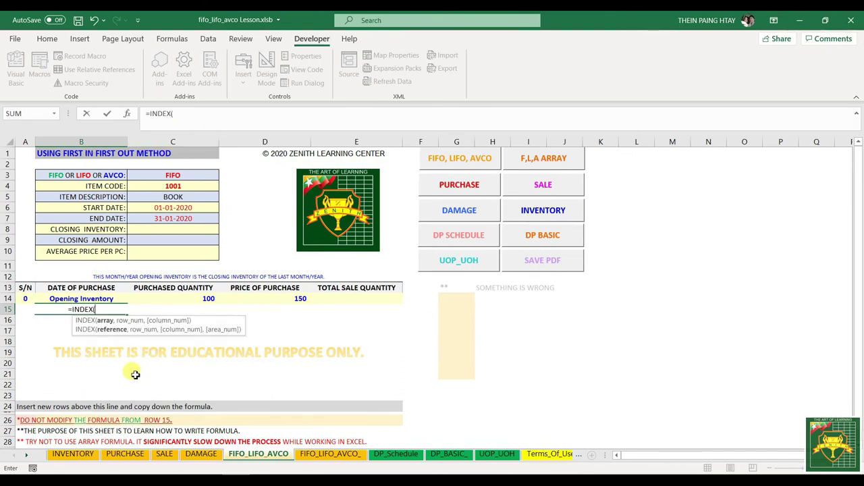
- Start B15's formula as =INDEX(PUR[DATE] after pasting and undoing the finished version
key("ctrl+v")
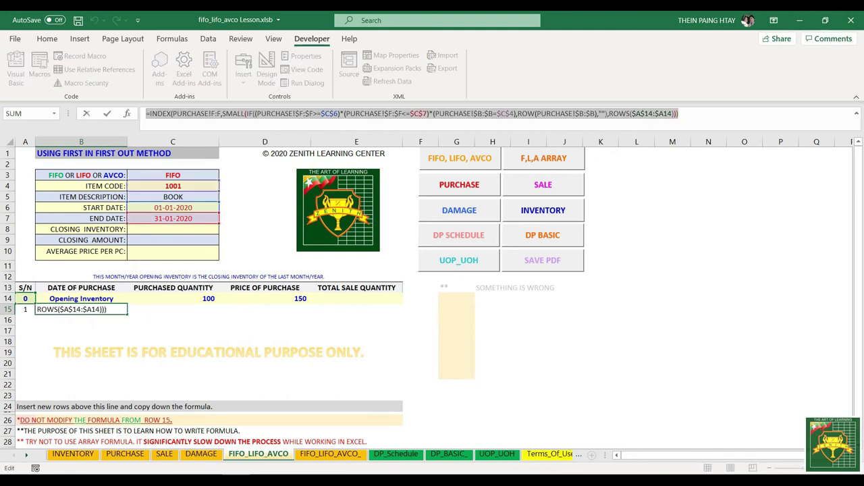
key("ctrl+z")
type("IN")
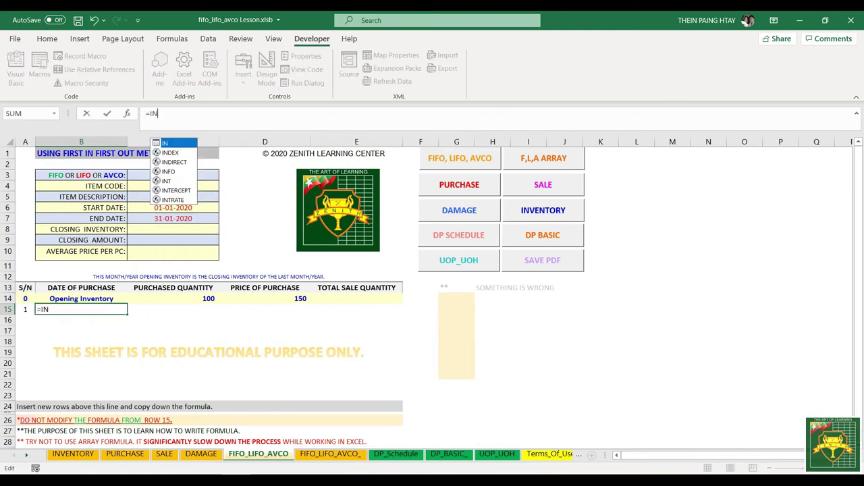
type("DEX(")
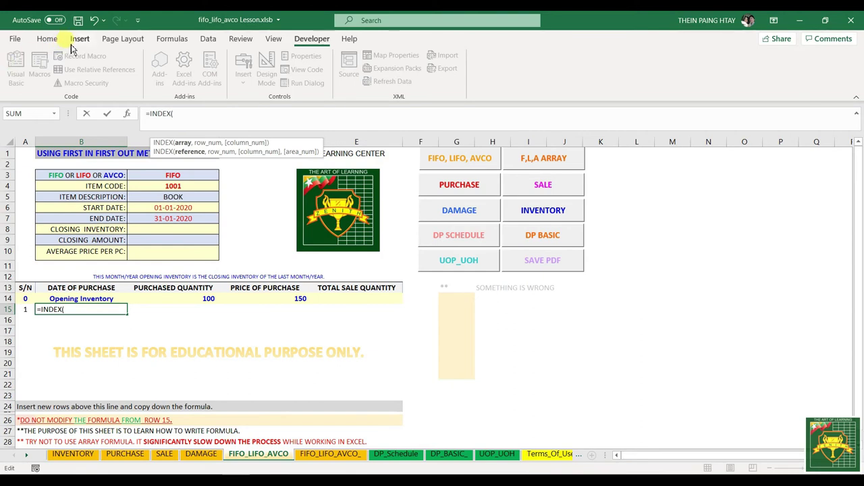
left_click(115, 457)
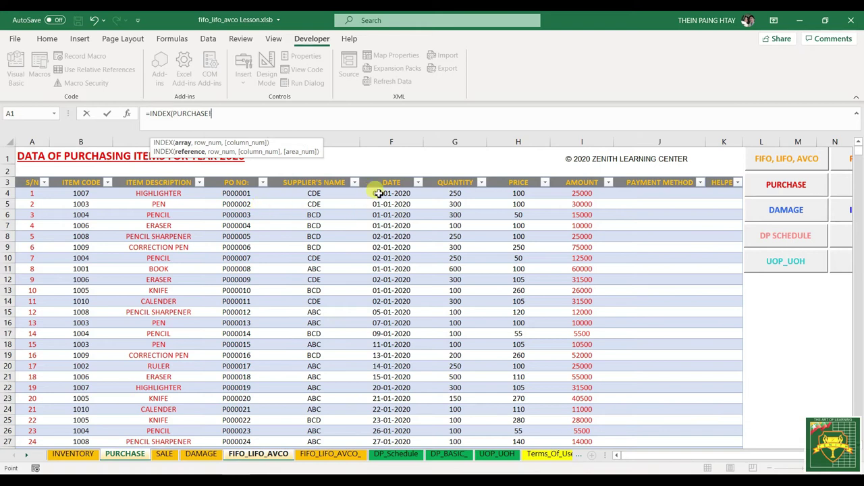
left_click_drag(379, 193, 396, 402)
- Add ,SMALL(IF( comparing the PUR[ITEM CODE] column against a FIFO_LIFO_AVCO cell
type(",")
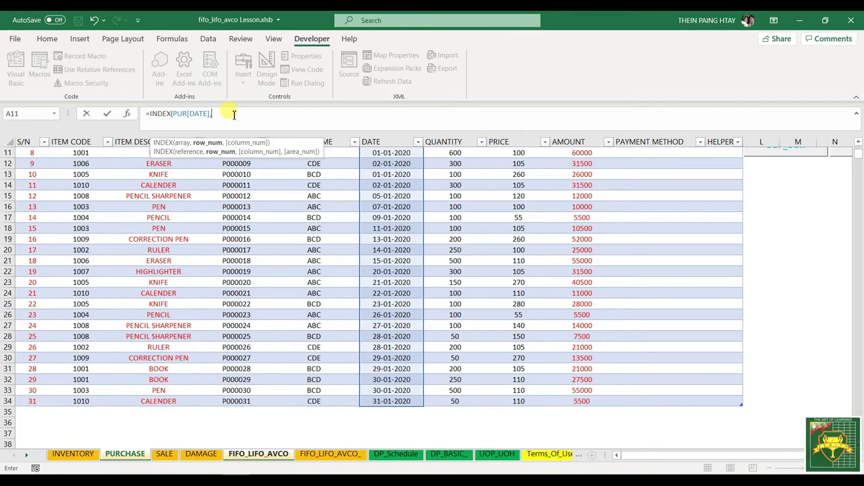
type("SM")
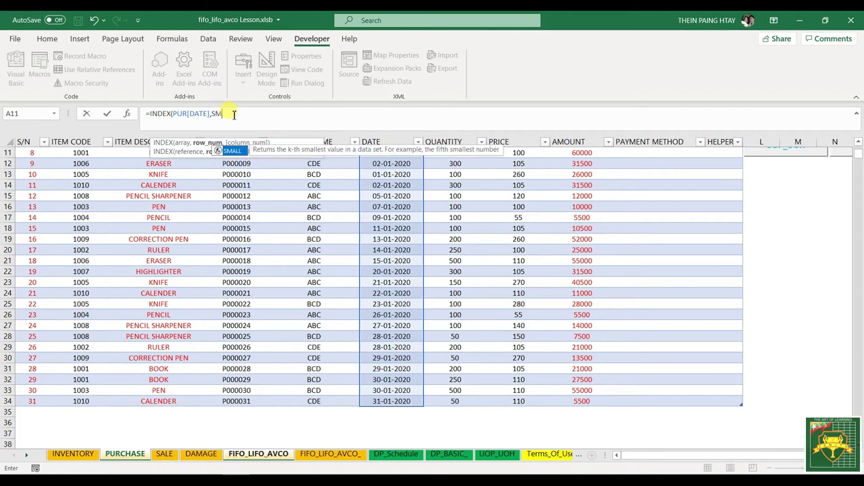
type("ALL(")
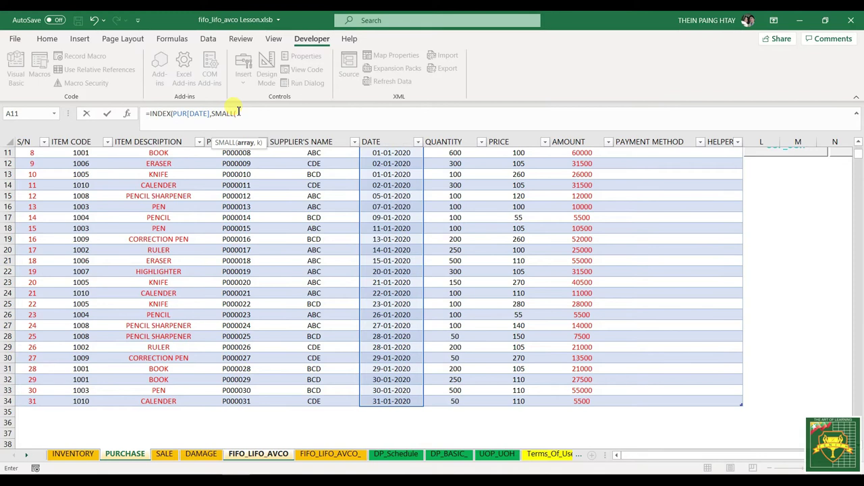
type("IF")
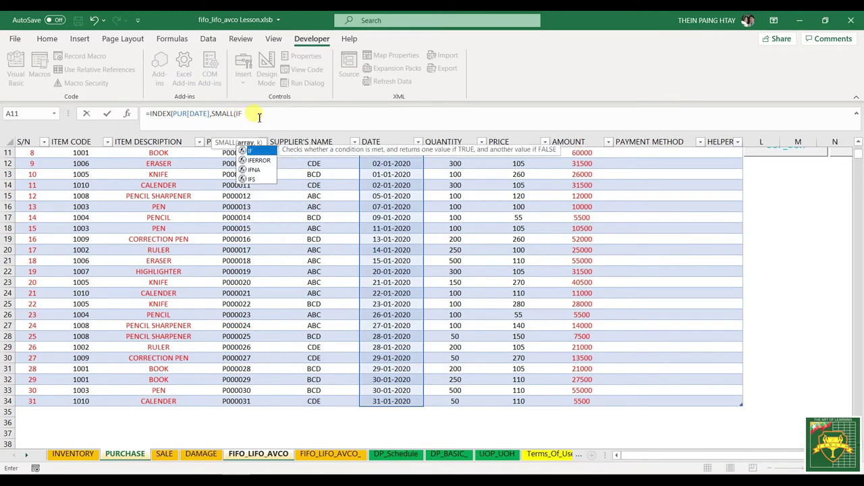
type("(")
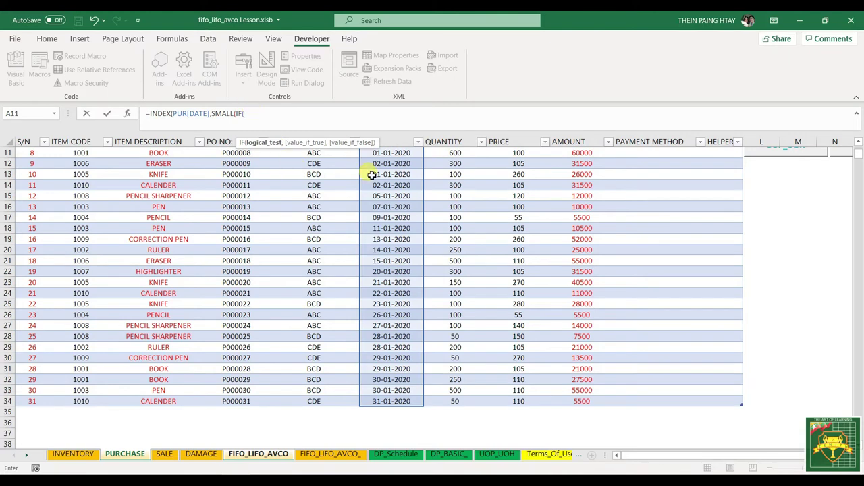
scroll(378, 203, "up", 4)
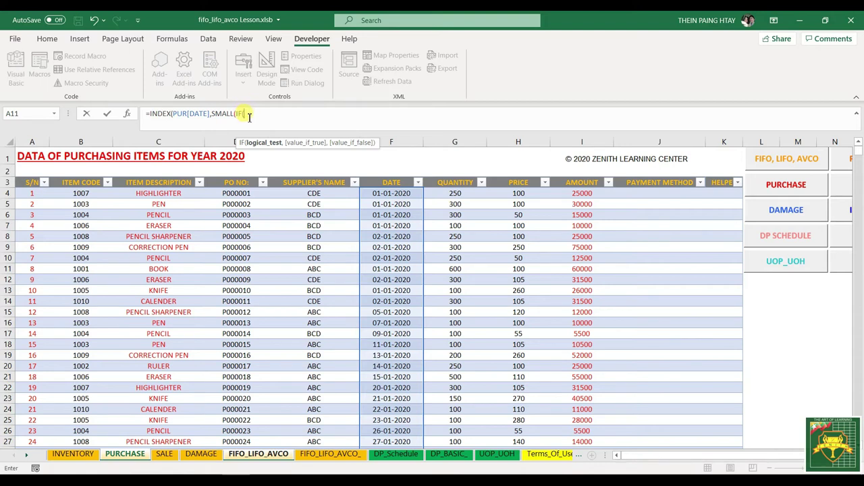
left_click_drag(89, 196, 92, 168)
- Test PUR[ITEM CODE] against the locked item code FIFO_LIFO_AVCO!$C$4, adding a parenthesis after IF(
type("=")
left_click(236, 458)
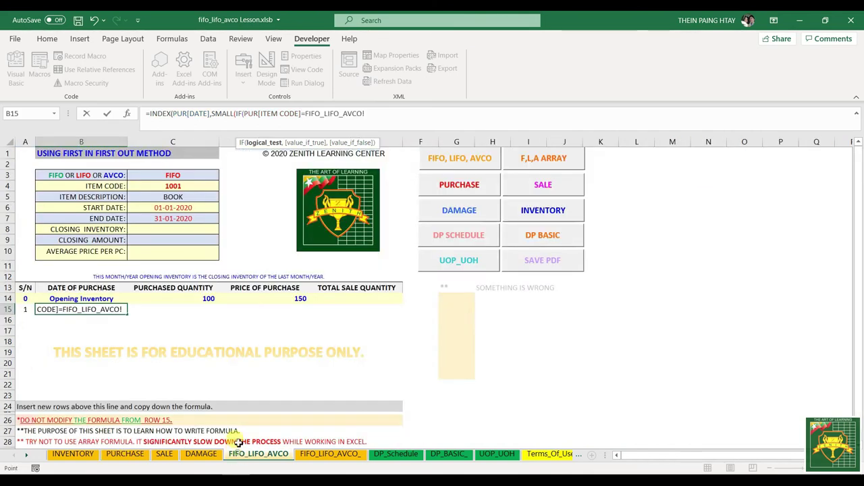
left_click(174, 185)
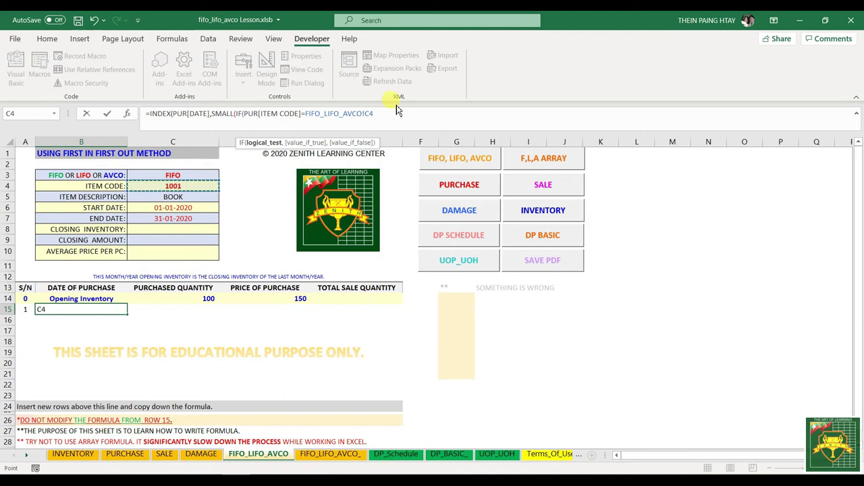
key("F4")
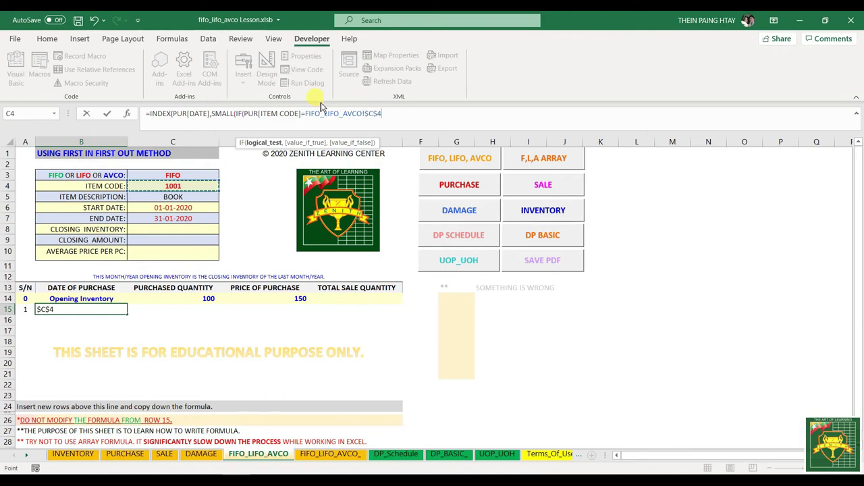
left_click(246, 115)
type("(")
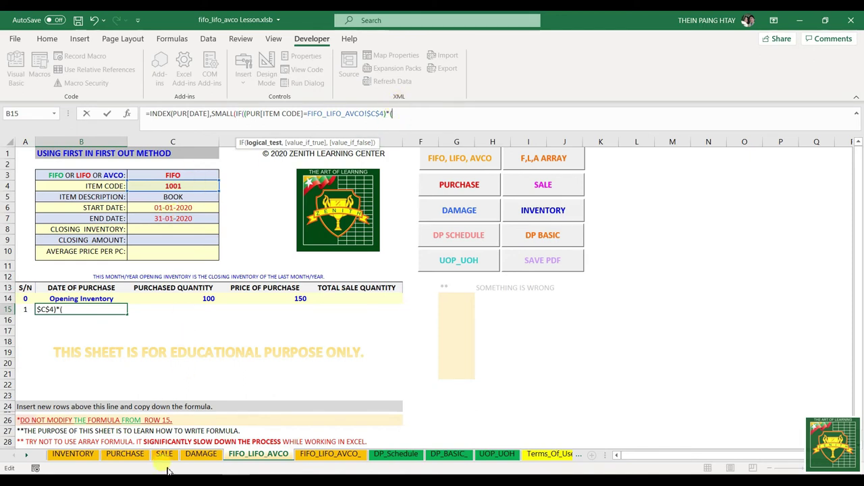
- Begin a second condition on the PUR[DATE] column from the PURCHASE sheet
left_click(125, 454)
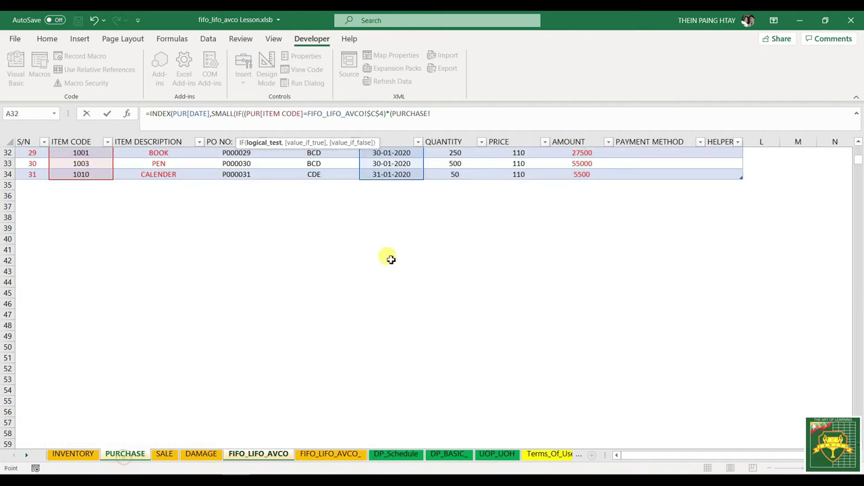
scroll(376, 197, "up", 10)
left_click(376, 195)
left_click_drag(382, 225, 403, 275)
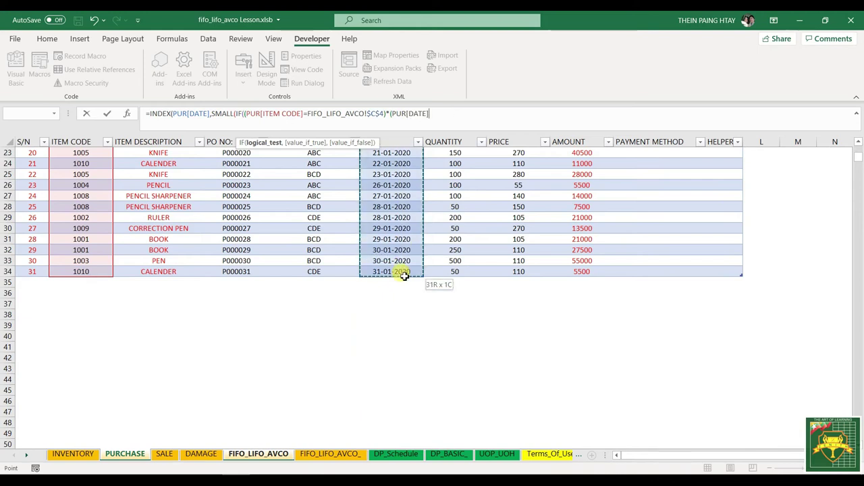
type("=")
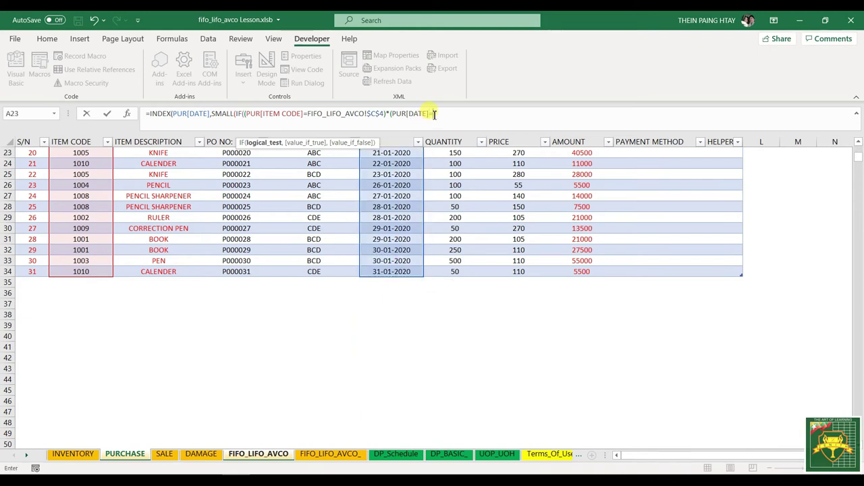
key("BackSpace")
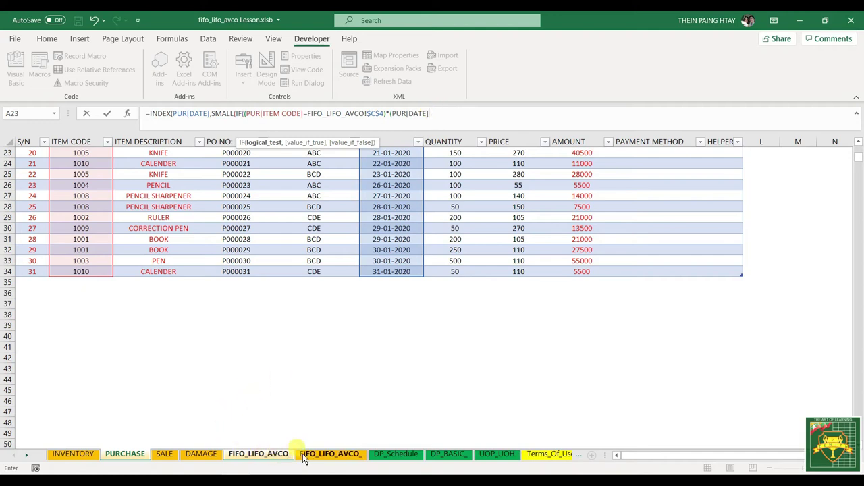
left_click(268, 461)
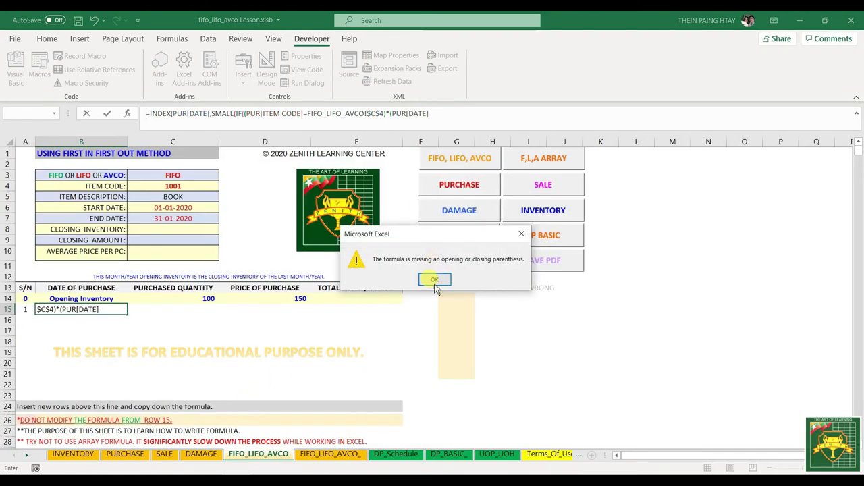
- Require purchase dates >= the absolute start date $C$6 and close that test
left_click(432, 279)
left_click(440, 114)
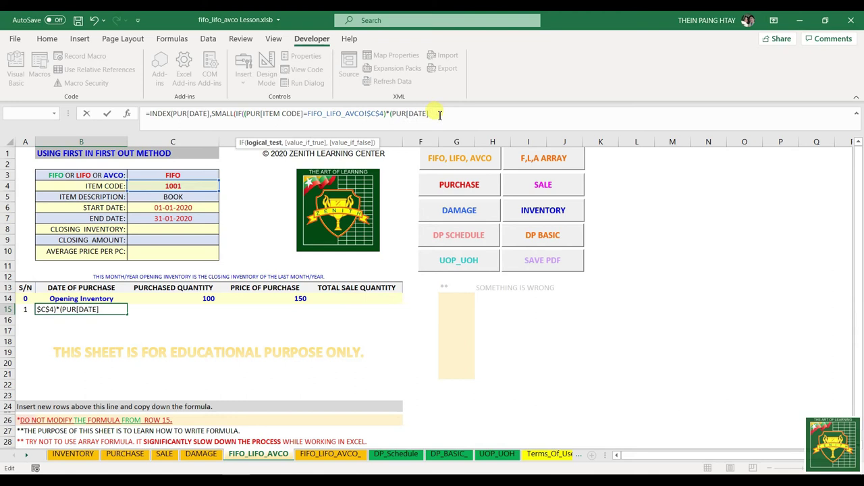
type(">=")
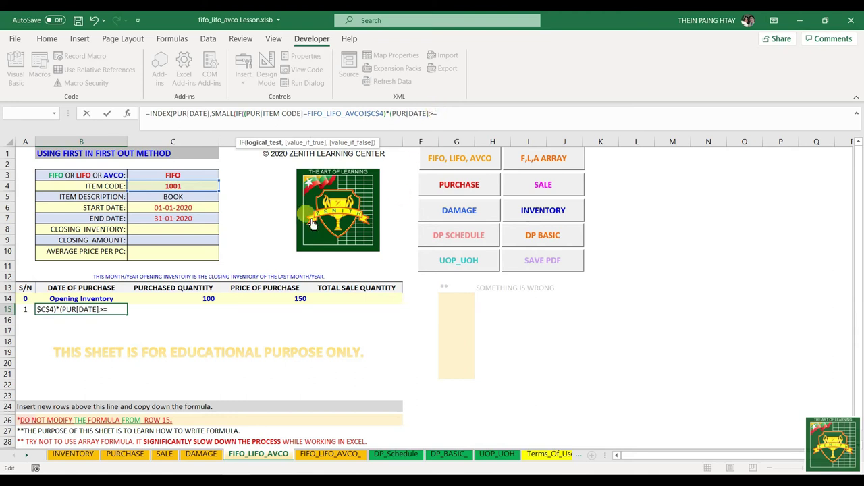
left_click(172, 210)
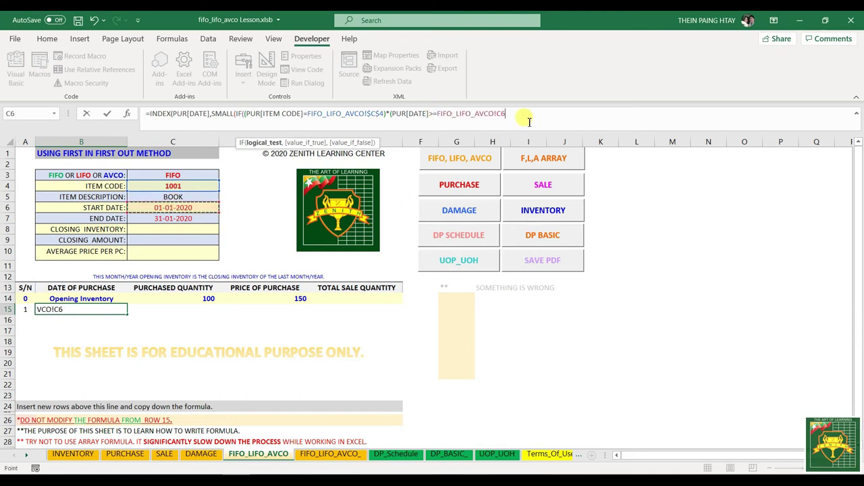
key("F4")
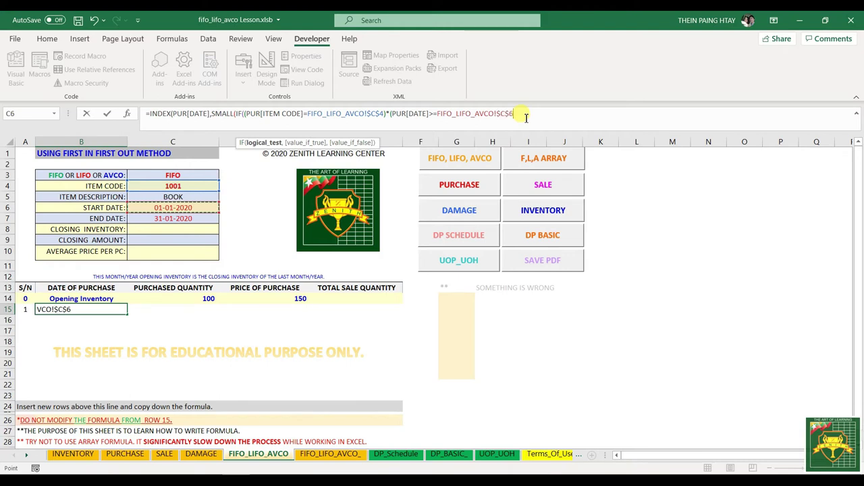
type(")*(")
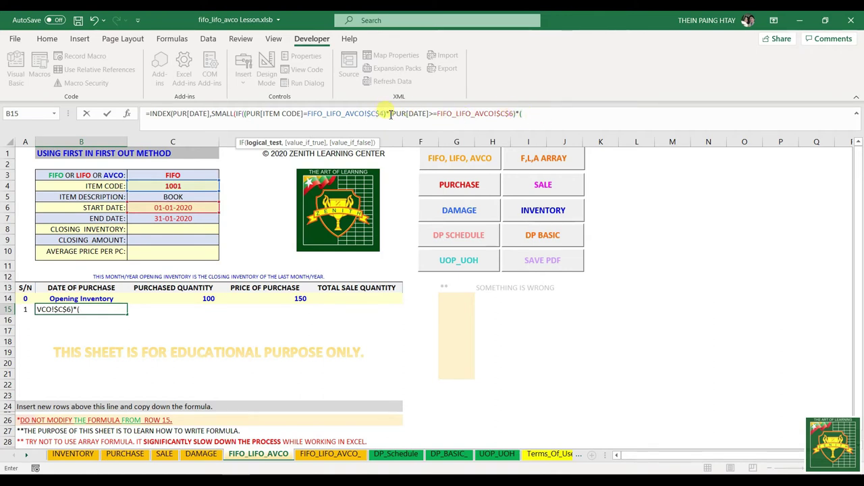
- Duplicate the date test as PUR[DATE]<=$C$7 for the end date, then add a comma
left_click_drag(390, 114, 513, 113)
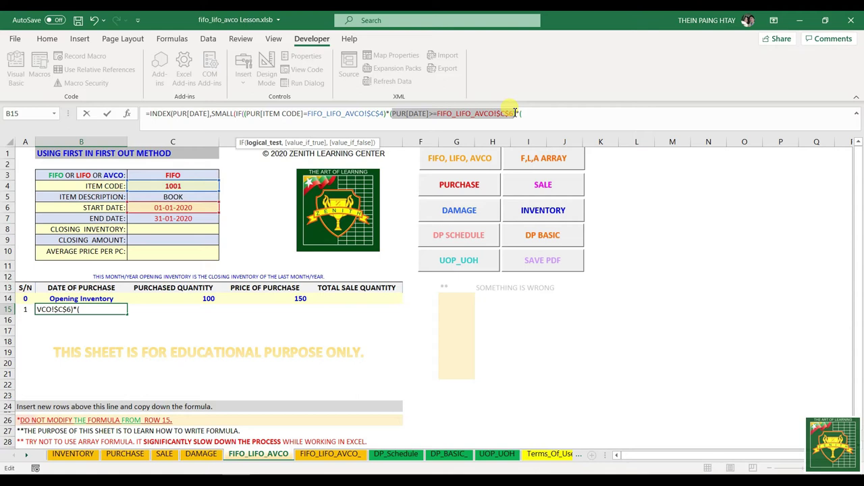
left_click(540, 115)
key("ctrl+v")
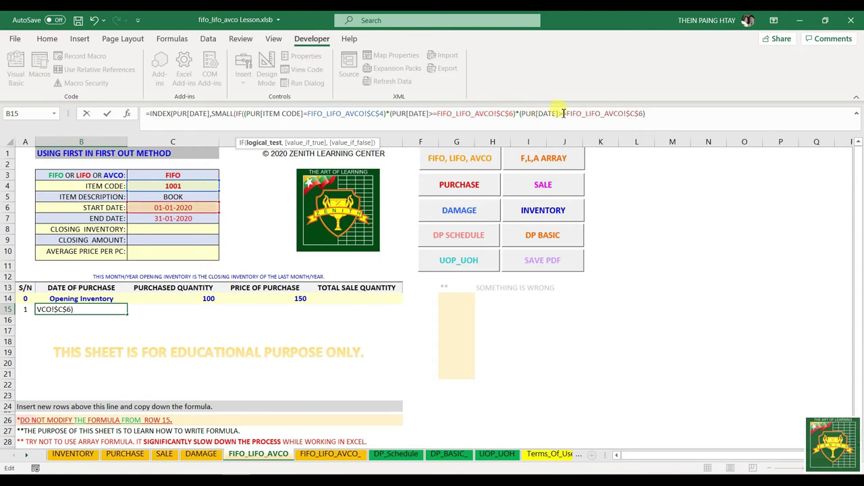
type("<")
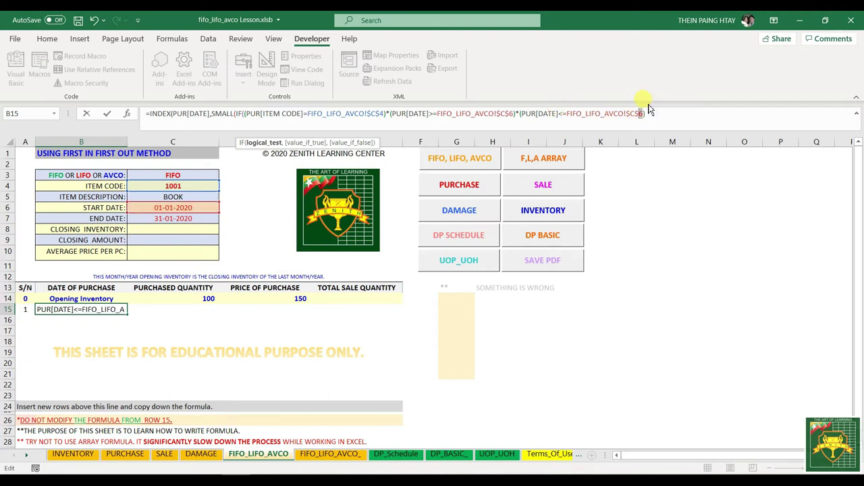
type("7")
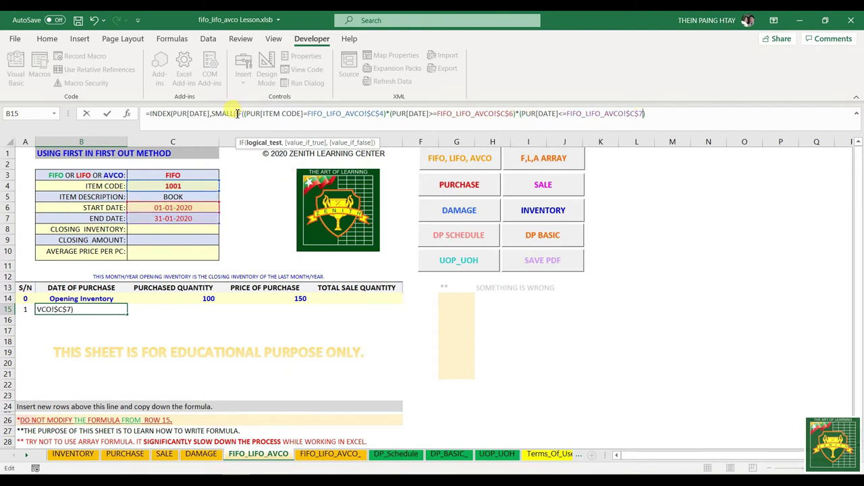
left_click_drag(243, 113, 654, 109)
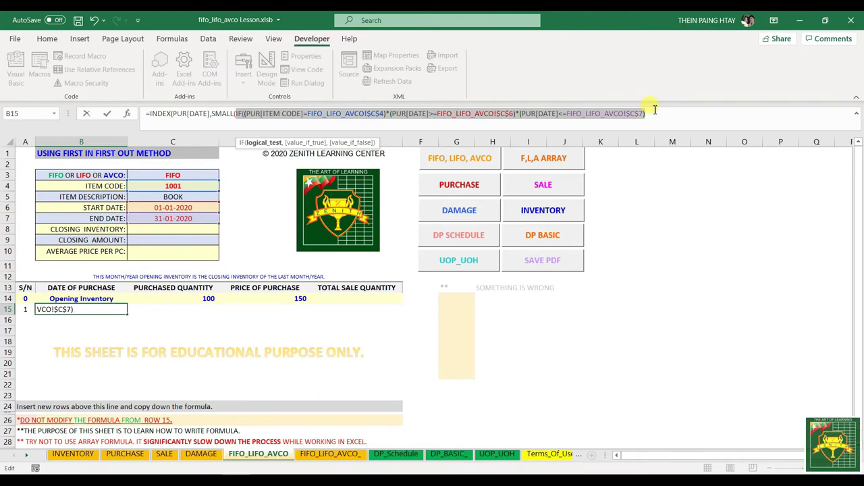
left_click(654, 114)
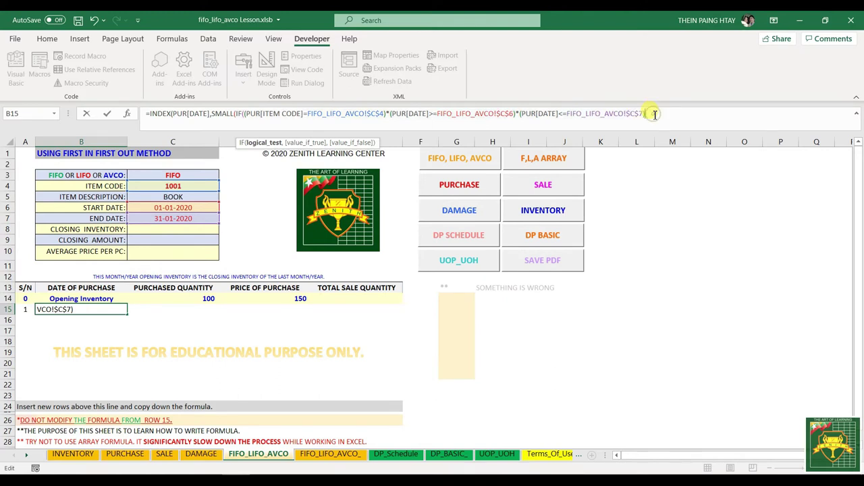
type(",")
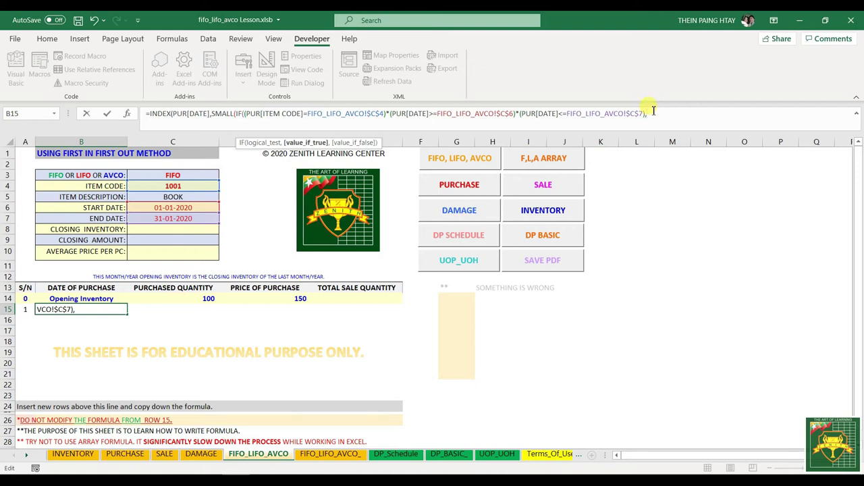
- Make IF return ROW(PUR[ITEM CODE]) for matching purchases or "" otherwise
type("ROW")
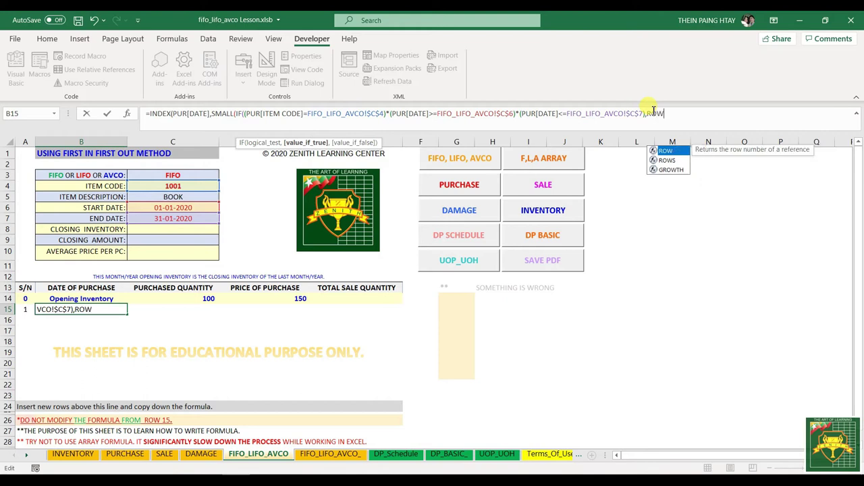
type("(")
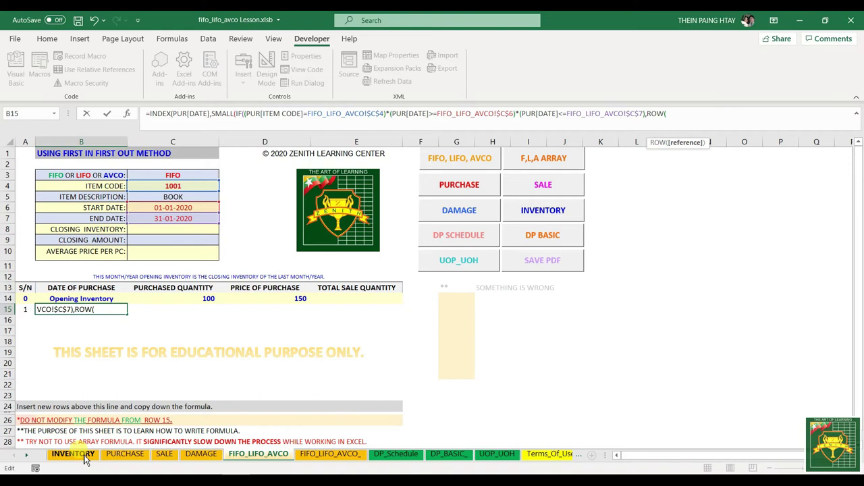
left_click(121, 454)
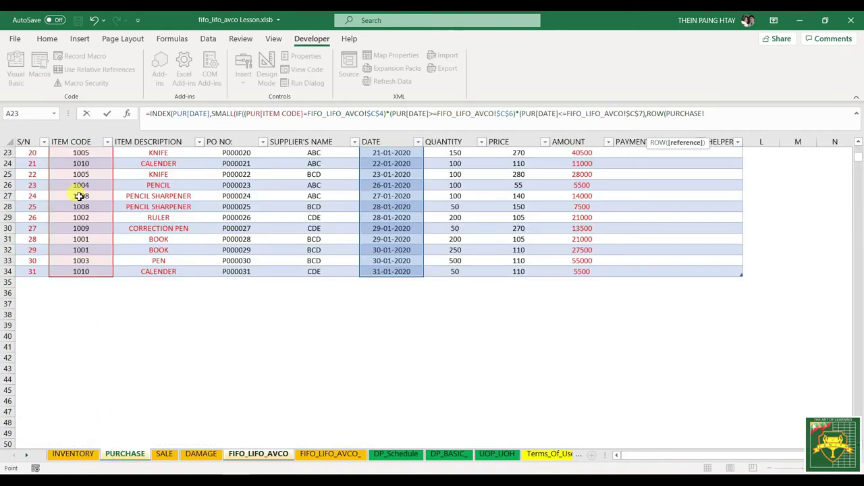
scroll(77, 197, "up", 7)
left_click_drag(66, 192, 78, 425)
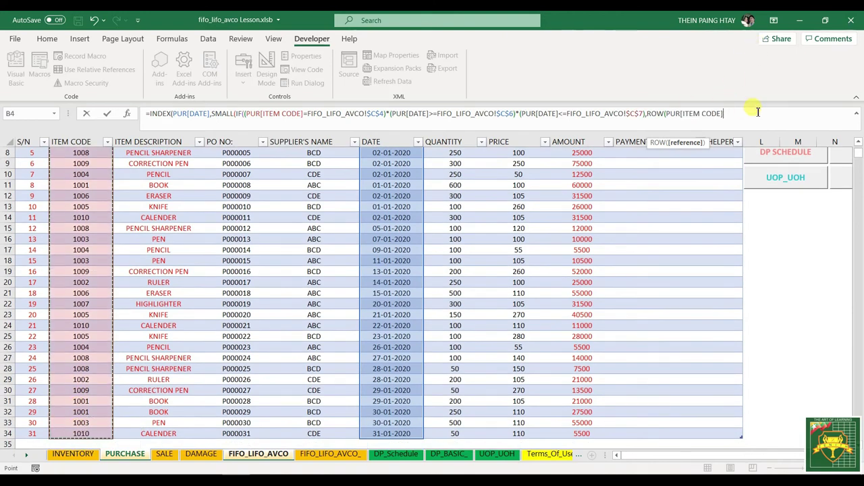
type("),")
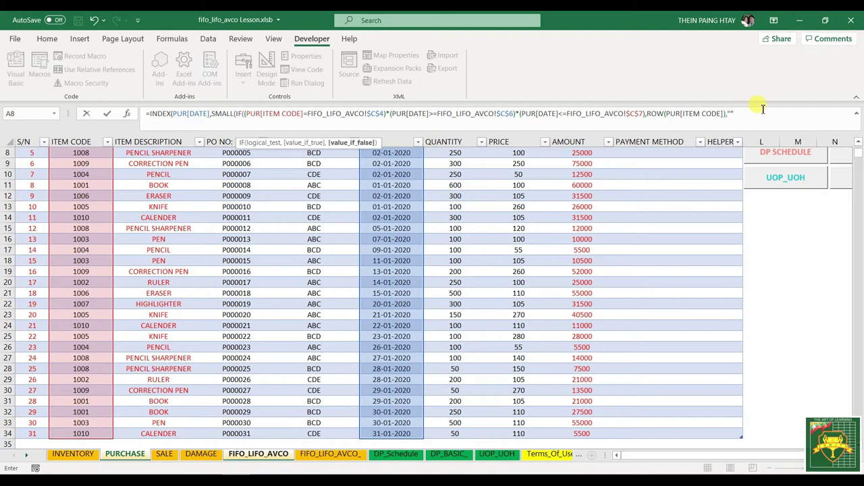
type("\"\")")
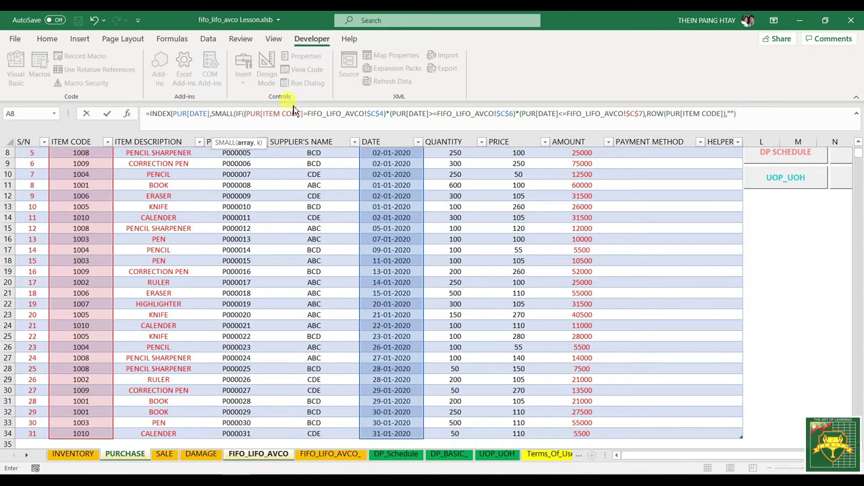
- Fix the missing parentheses around the IF condition and ROW argument
left_click(245, 114)
type("(")
left_click(721, 113)
type(")")
left_click(244, 113)
type("(")
- Begin SMALL's second argument with ,ROWS(
type(")")
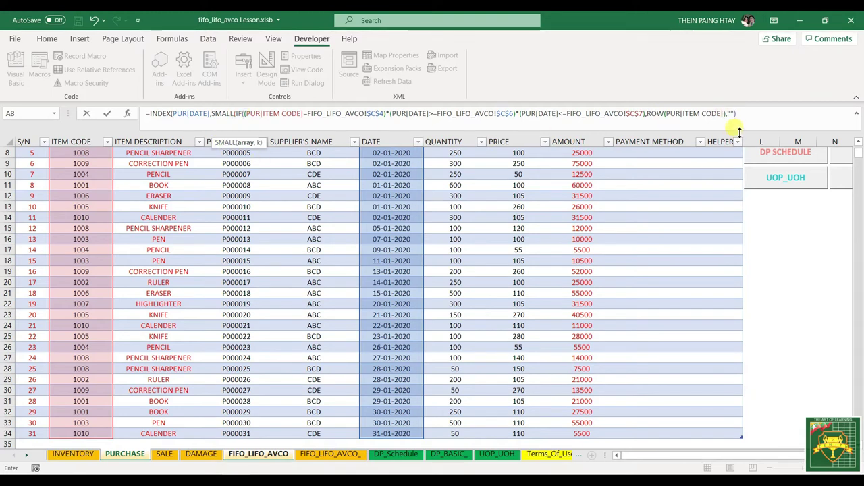
type(",")
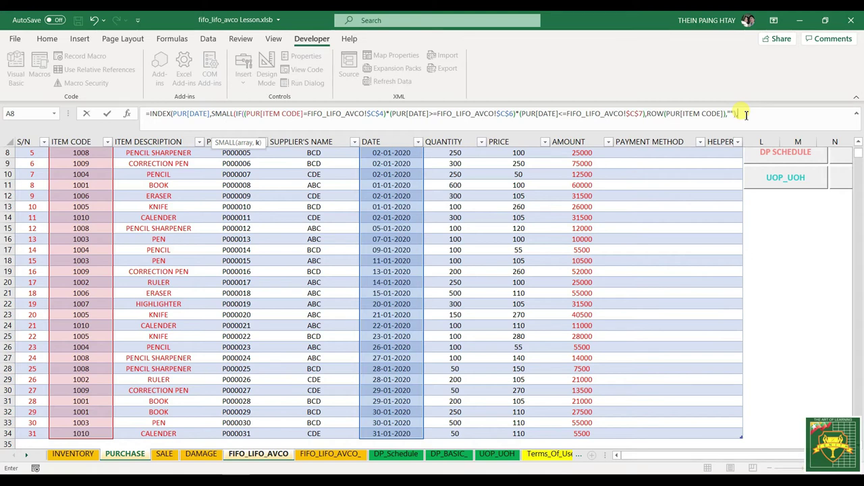
scroll(858, 161, "up", 3)
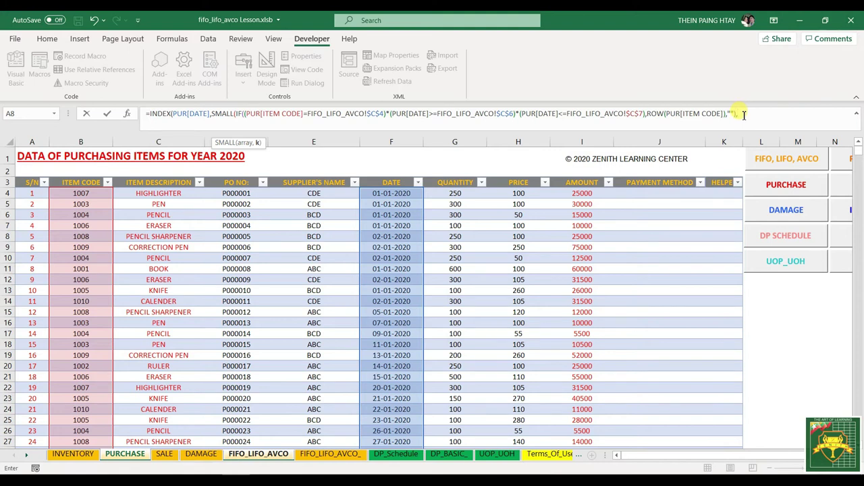
type("RO")
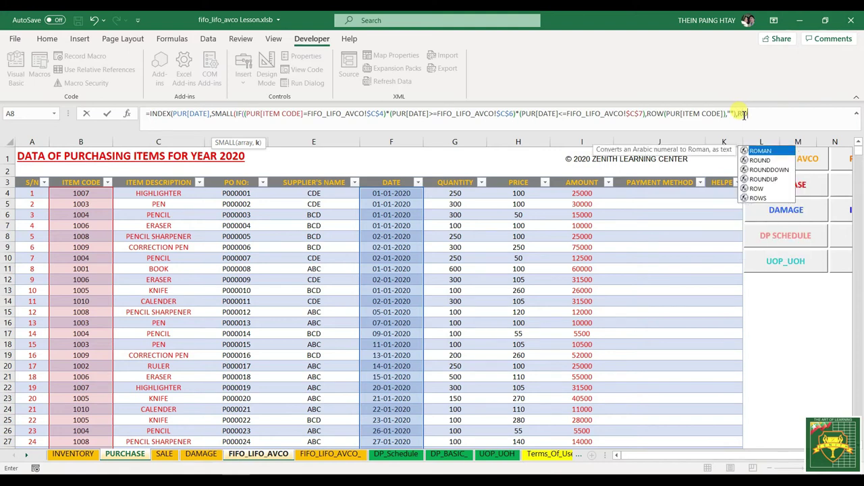
type("WS(")
- Use ROWS(FIFO_LIFO_AVCO!$A$14:A14) as SMALL's k and close the formula with ))
left_click(258, 454)
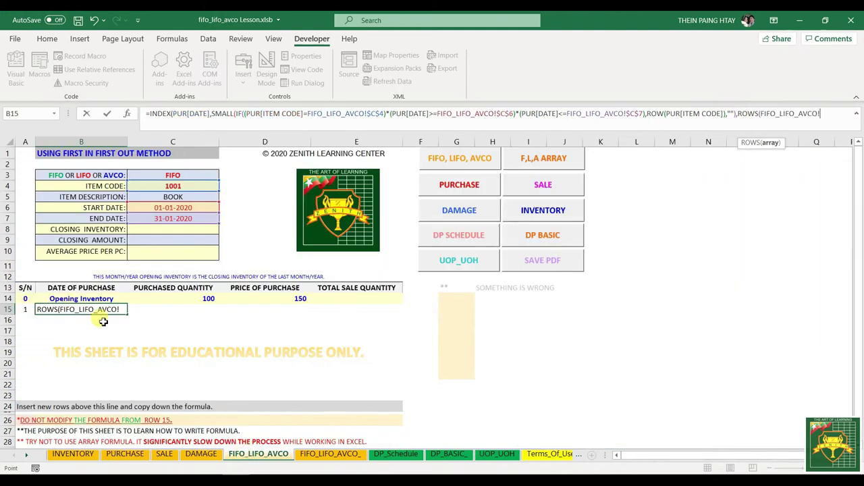
left_click(25, 298)
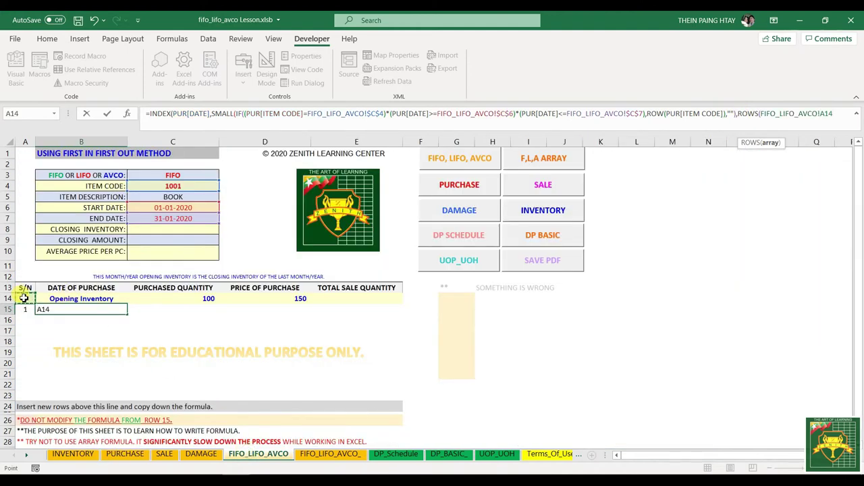
key("F8")
double_click(828, 112)
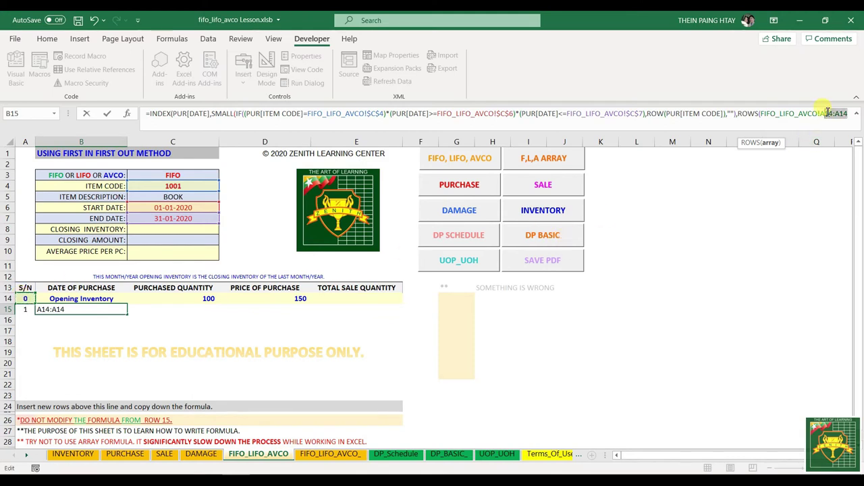
key("F4")
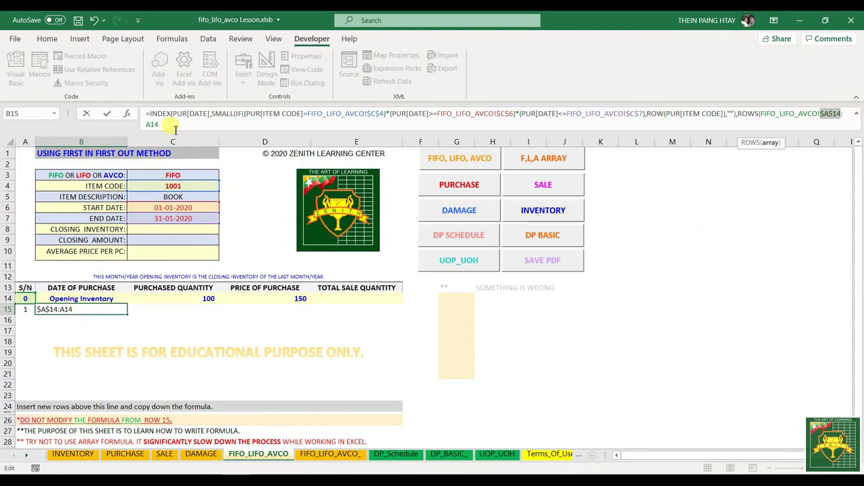
type(")")
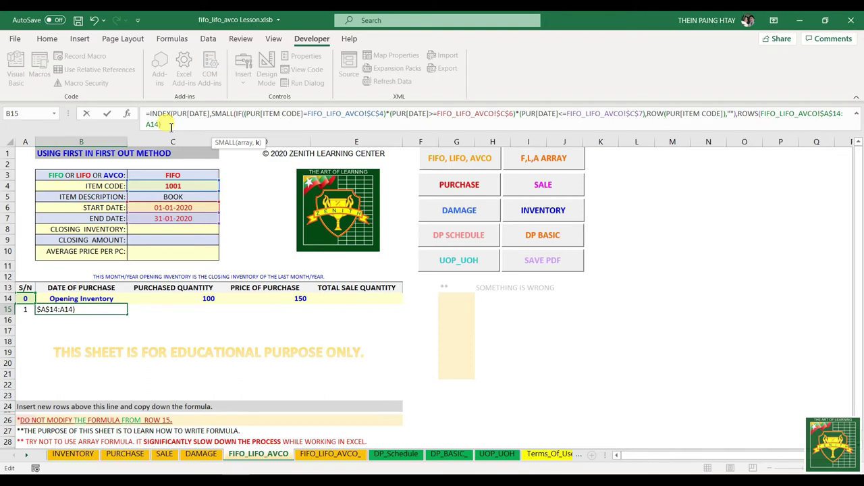
type(")")
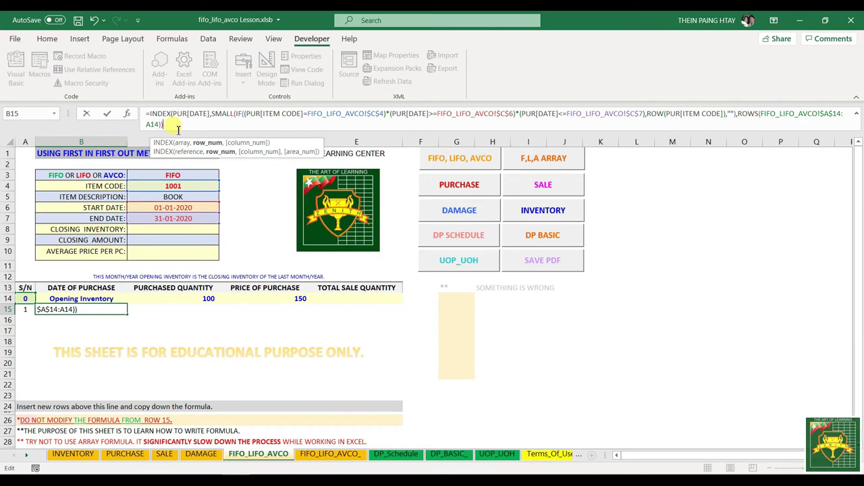
- Commit the formula in B15 and reselect the cell
left_click(169, 127)
key("Return")
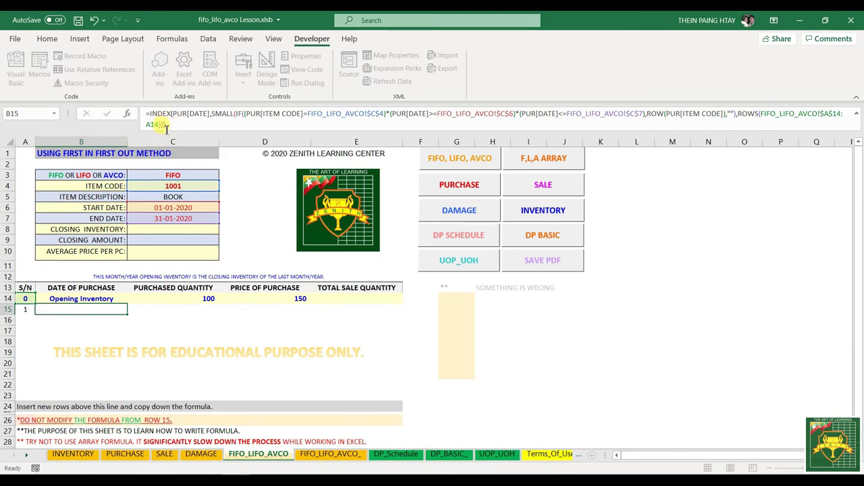
key("Up")
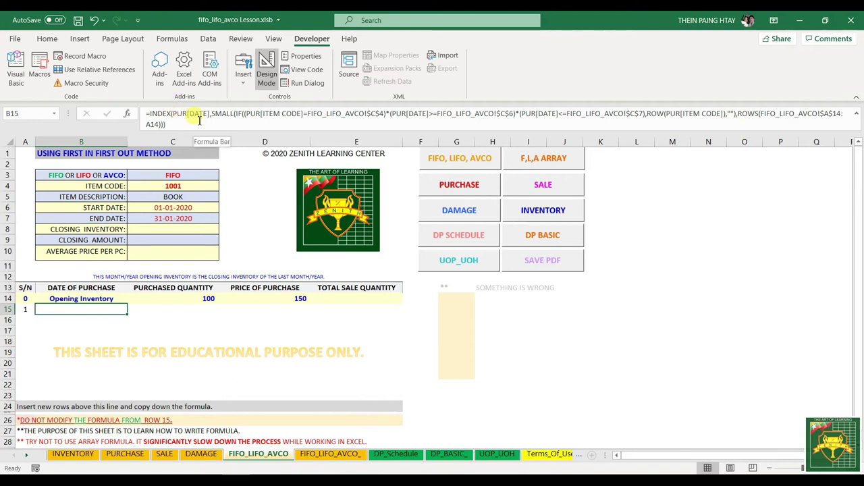
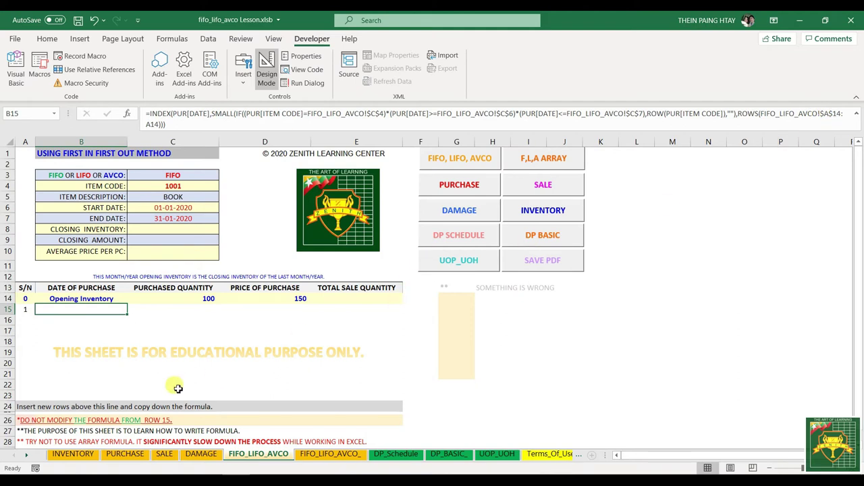
- Check B15's raw date serial in the number format list, leaving the format unchanged
left_click(99, 329)
left_click_drag(74, 310, 355, 394)
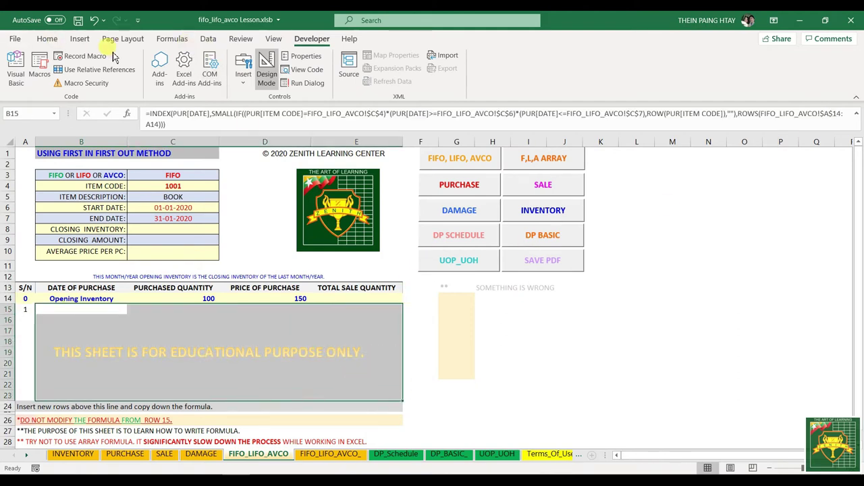
left_click(47, 38)
left_click(448, 61)
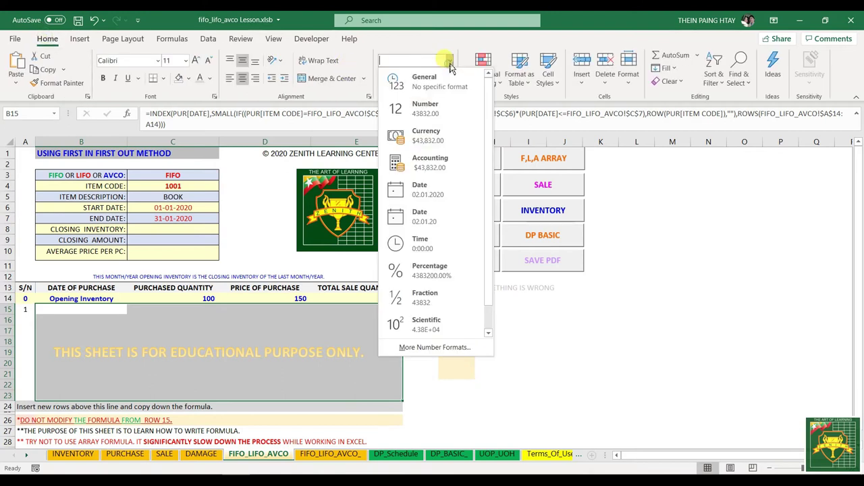
left_click(392, 78)
left_click(73, 322)
left_click(70, 309)
left_click(71, 320)
left_click(69, 310)
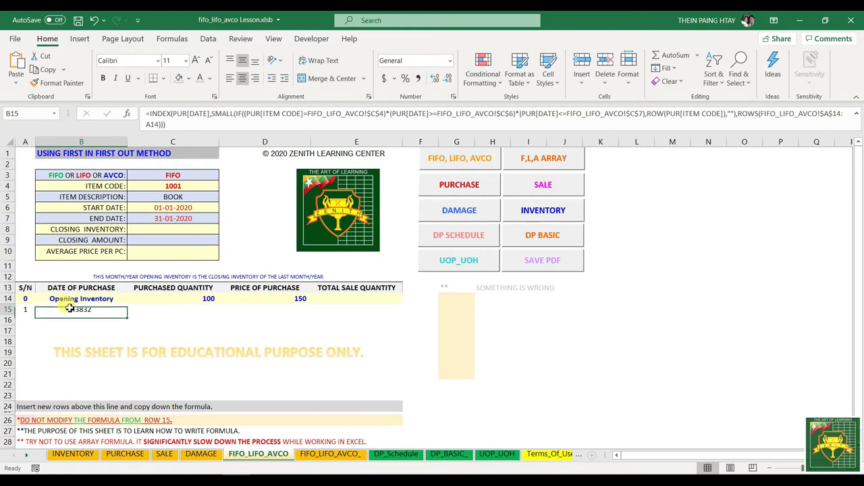
left_click(449, 61)
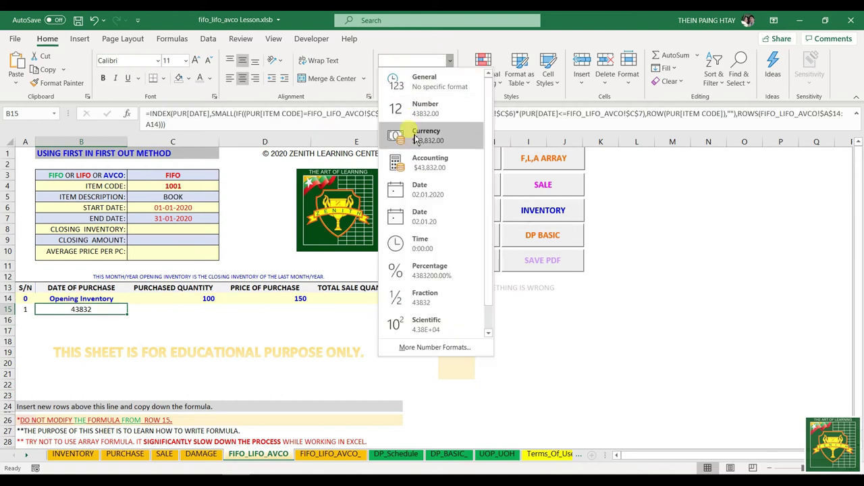
left_click(148, 326)
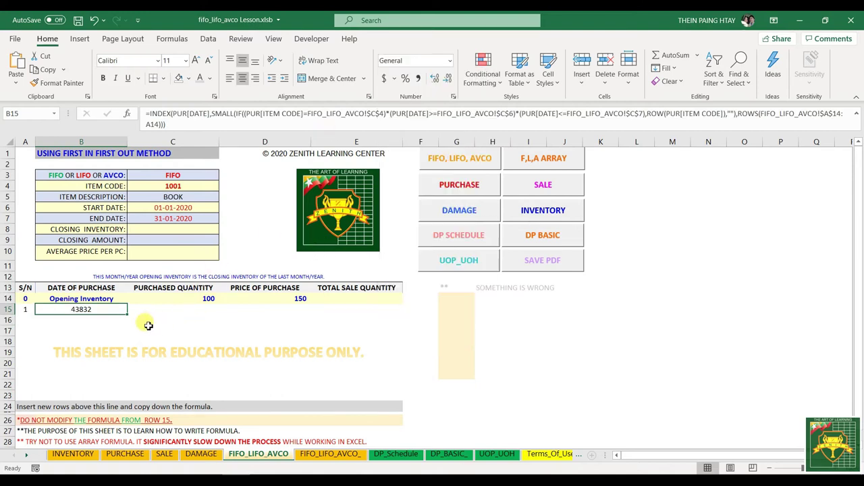
- Apply the custom date format dd-mm-yyyy to B15:B23 in Format Cells
left_click_drag(68, 309, 63, 393)
key("ctrl+1")
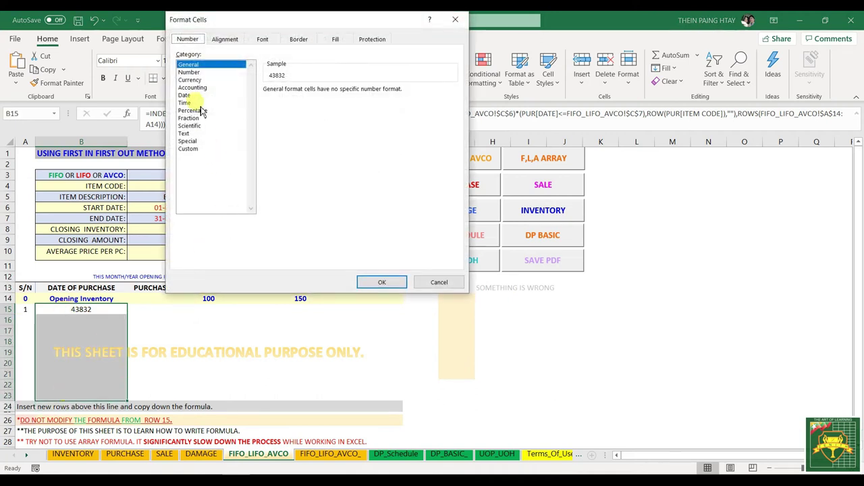
left_click(184, 95)
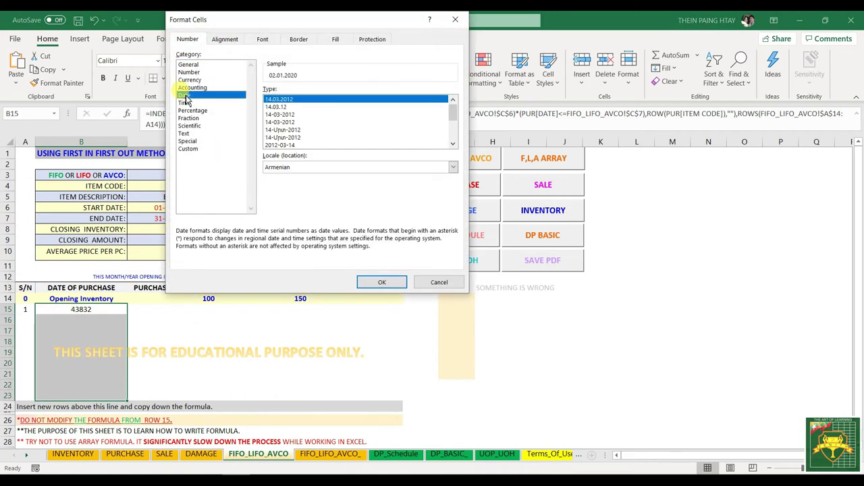
left_click(188, 149)
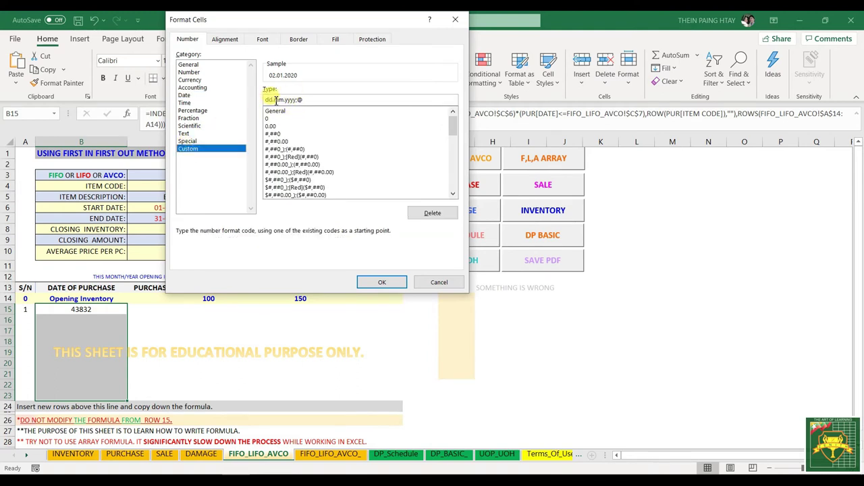
key("BackSpace")
type("-mm-")
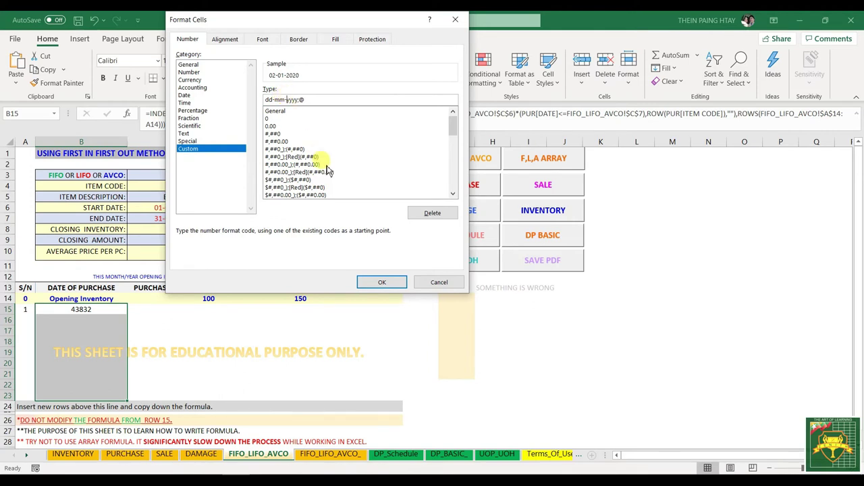
left_click(382, 282)
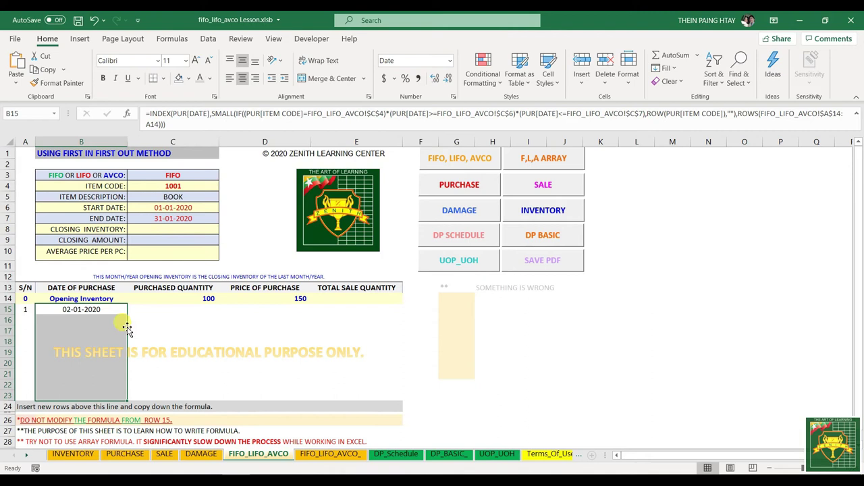
left_click(162, 322)
left_click(79, 307)
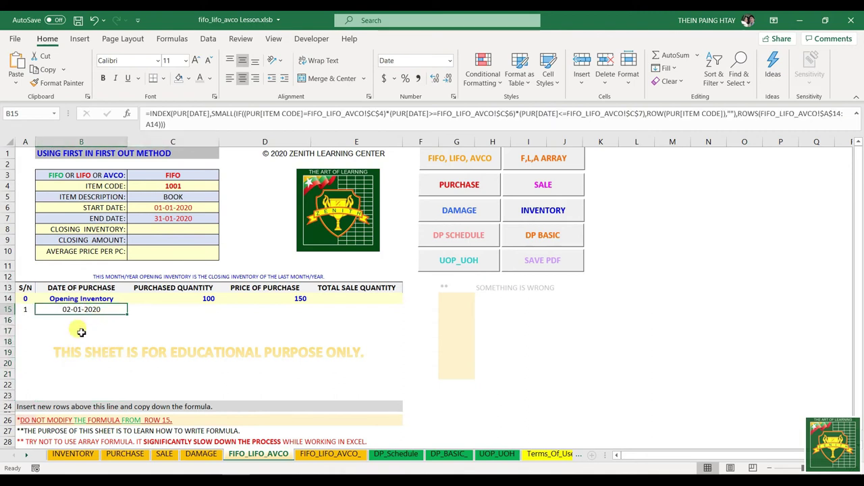
- Inspect B15's formula, focusing on the ROW(PUR[ITEM CODE]) offset
double_click(93, 309)
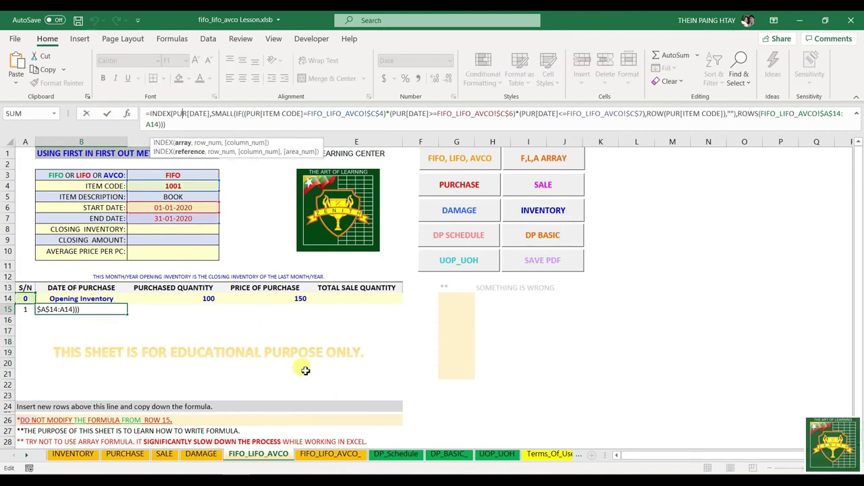
left_click_drag(737, 113, 832, 113)
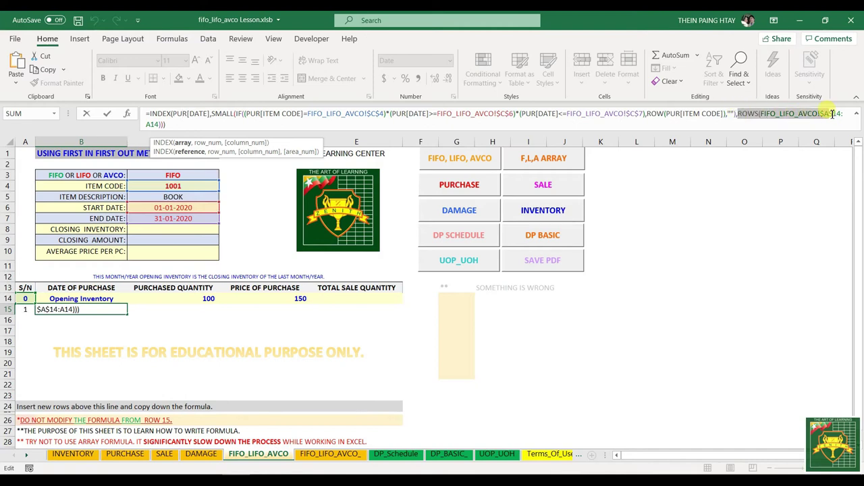
left_click(724, 113)
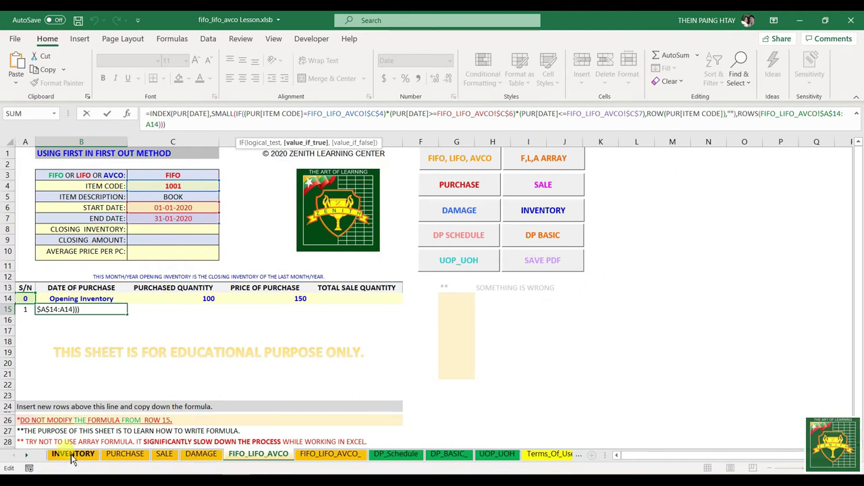
- Review the PURCHASE sheet's DATE header and purchase dates F4:F12, then minimize Excel
left_click(125, 454)
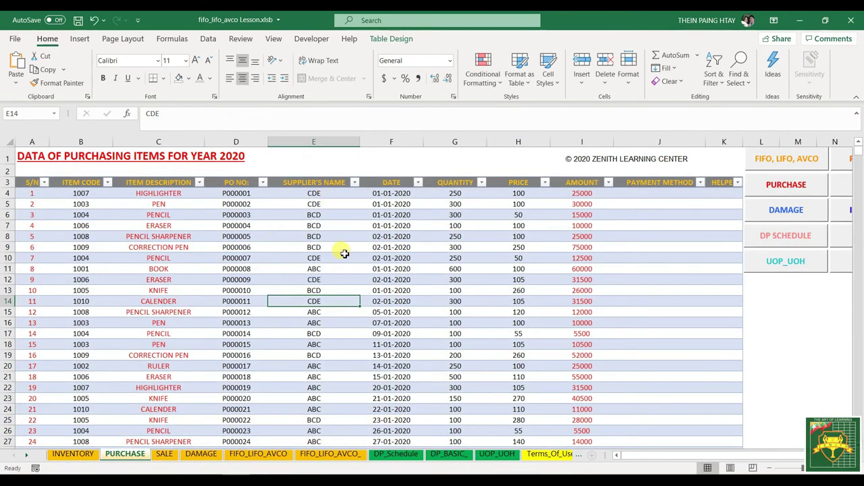
left_click(392, 193)
left_click_drag(398, 180, 395, 152)
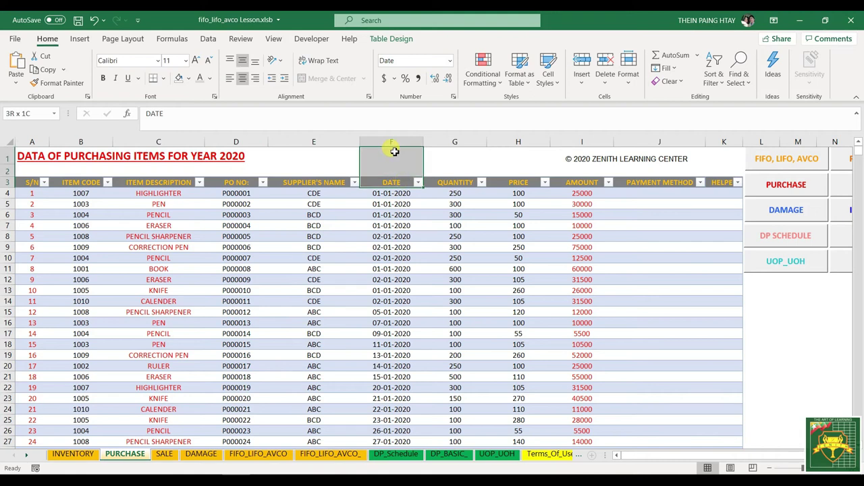
left_click_drag(236, 193, 236, 236)
left_click_drag(385, 193, 385, 277)
left_click_drag(379, 179, 380, 158)
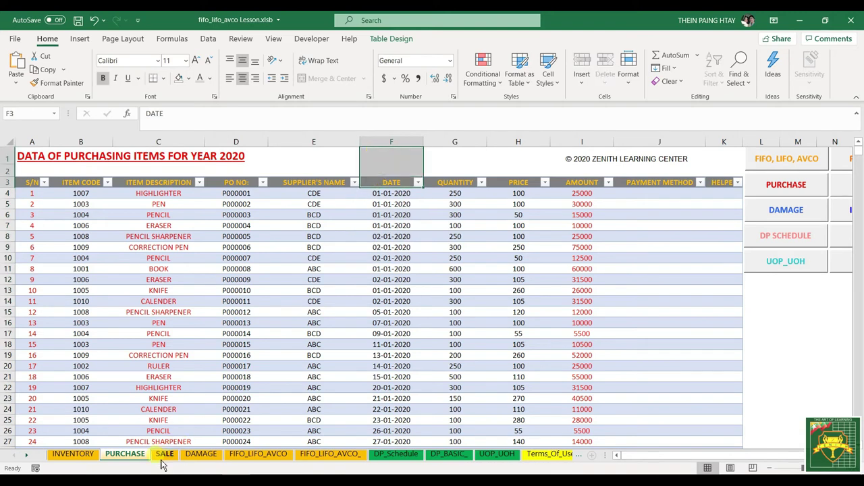
mouse_move(236, 480)
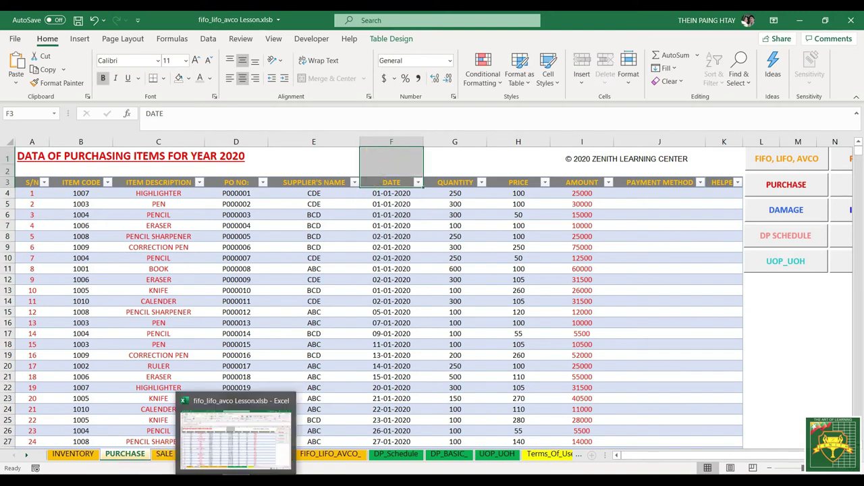
left_click(235, 480)
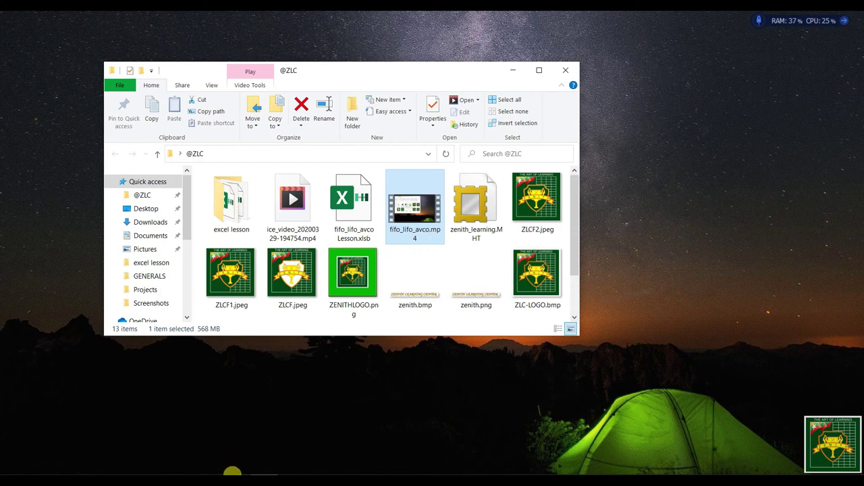
- Bring the workbook back from the taskbar and show the FIFO_LIFO_AVCO sheet
left_click(232, 474)
left_click(255, 455)
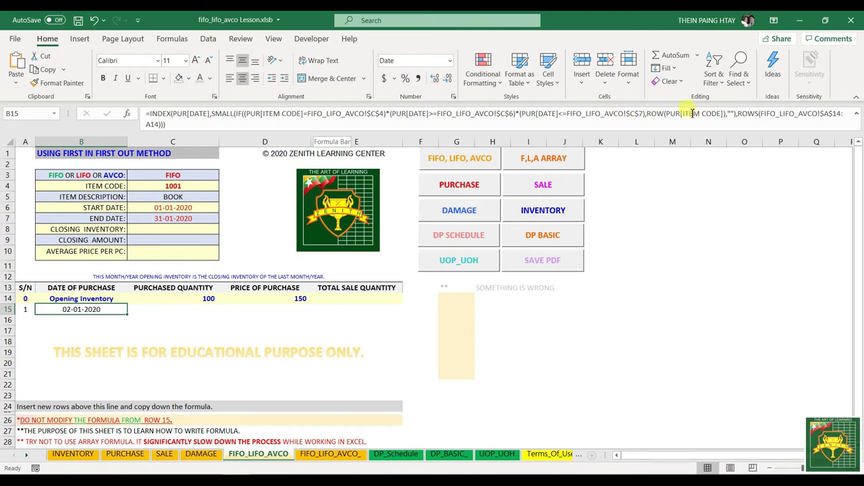
- Add -3 after ROW(PUR[ITEM CODE]) in B15's formula and fill it down to B23
left_click(727, 115)
type("-3")
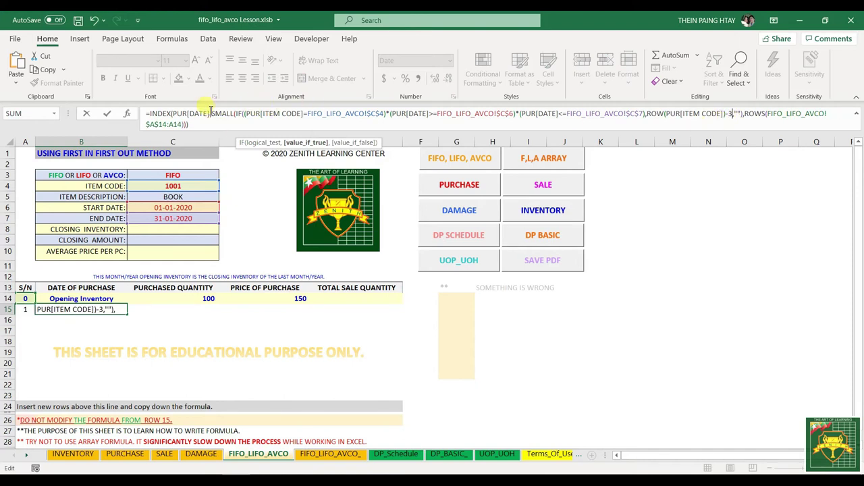
key("Return")
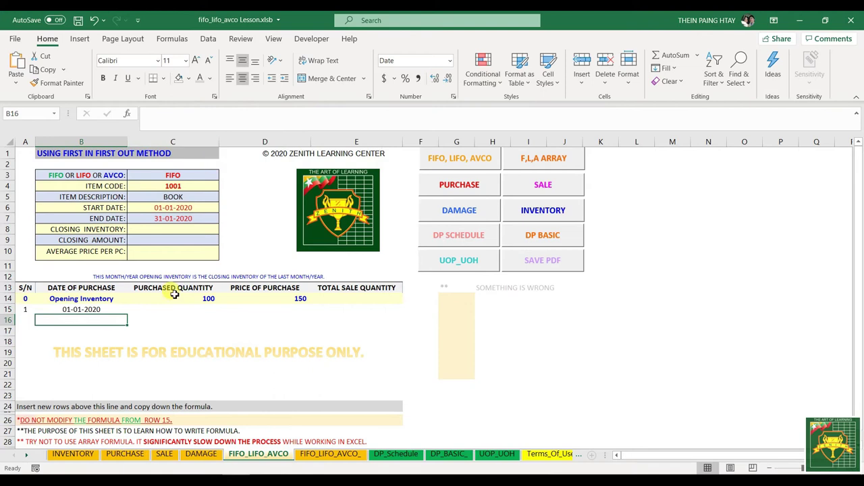
left_click(70, 310)
double_click(126, 313)
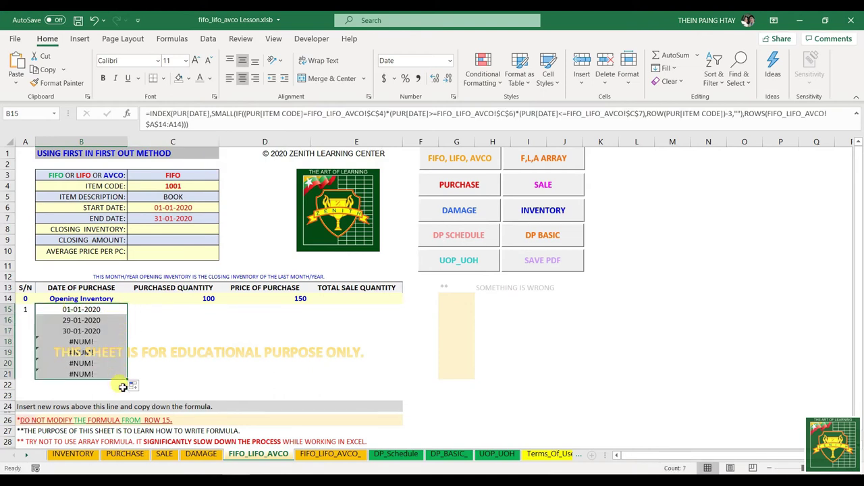
left_click_drag(127, 379, 126, 396)
- Nudge the watermark text aside and re-commit B15's formula
mouse_move(82, 336)
left_mouse_down()
mouse_move(81, 351)
mouse_move(83, 335)
left_mouse_up()
left_click(57, 307)
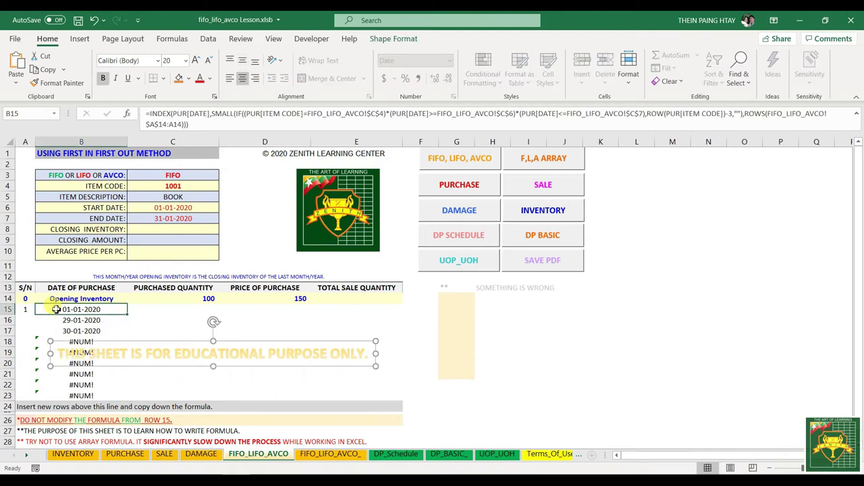
left_click(201, 120)
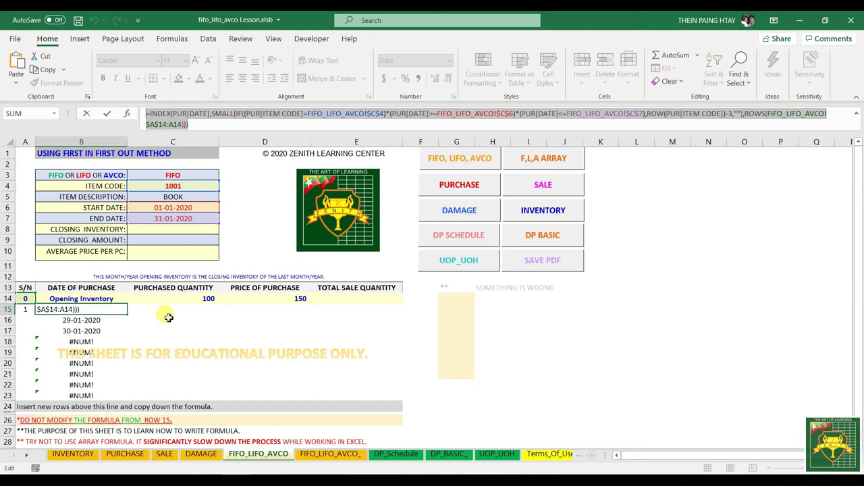
key("Return")
left_click(72, 309)
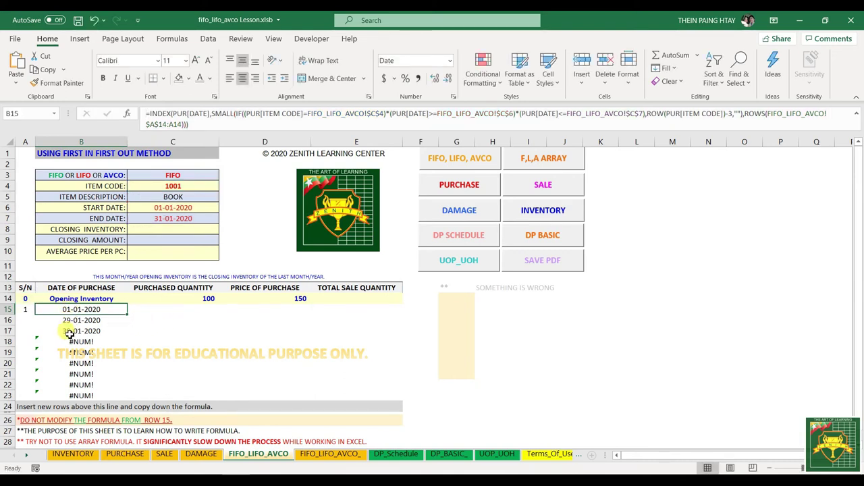
left_click(119, 452)
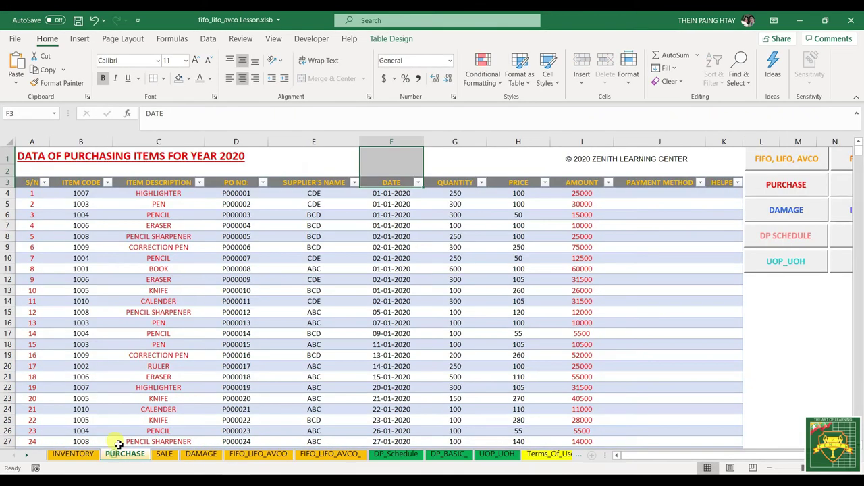
left_click(107, 183)
left_click(30, 299)
left_click(30, 310)
left_click(81, 404)
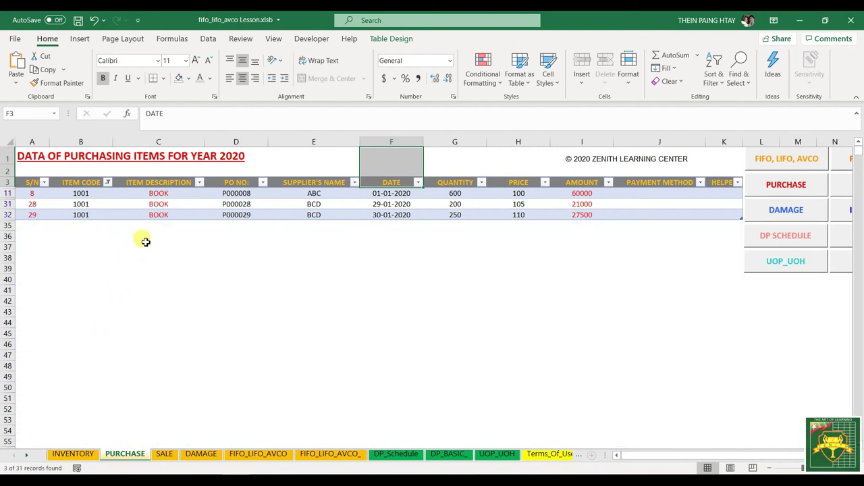
left_click(393, 193)
left_click(390, 204)
left_click(390, 215)
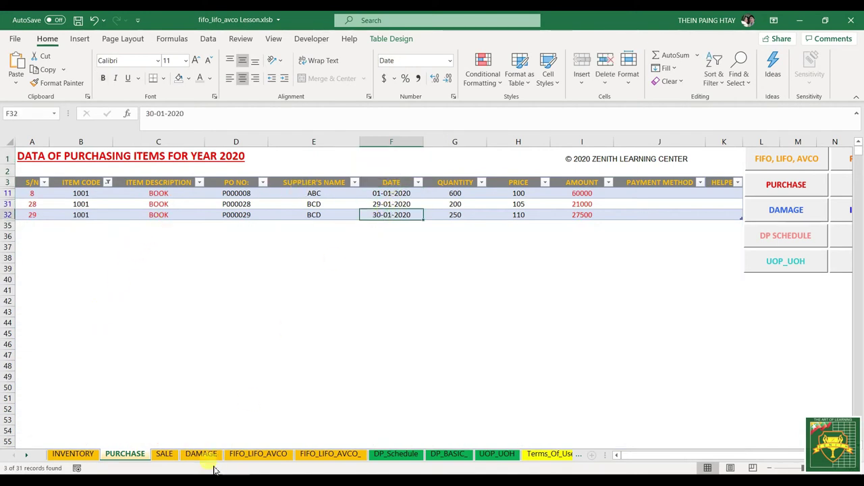
left_click(259, 453)
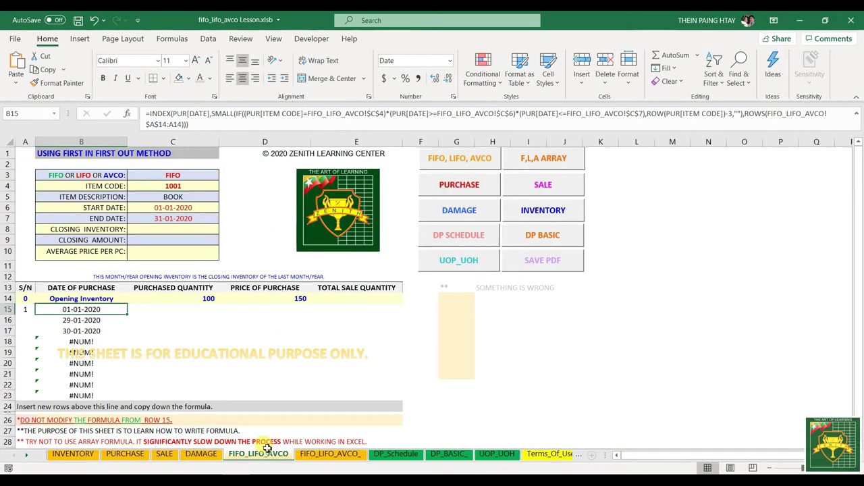
left_click(60, 323)
left_click(60, 331)
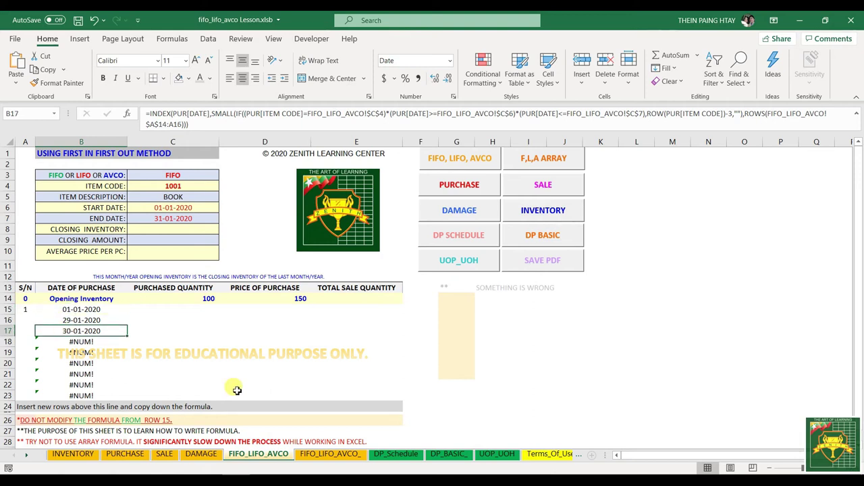
left_click(189, 123)
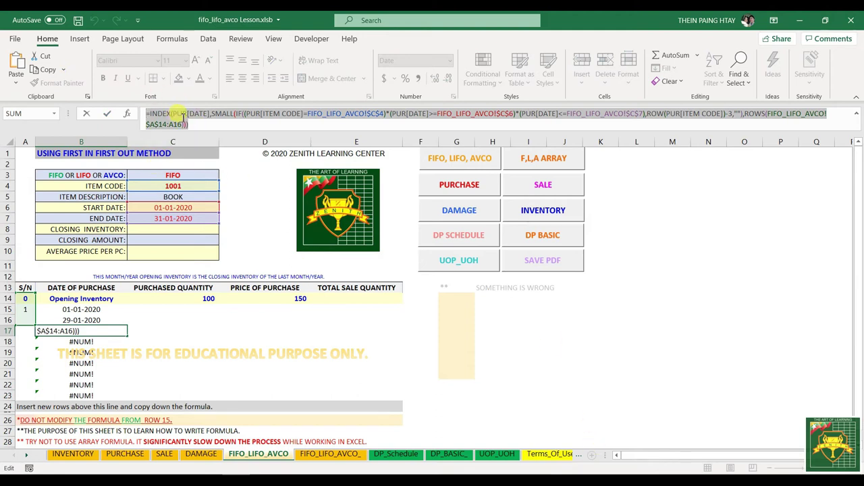
key("Escape")
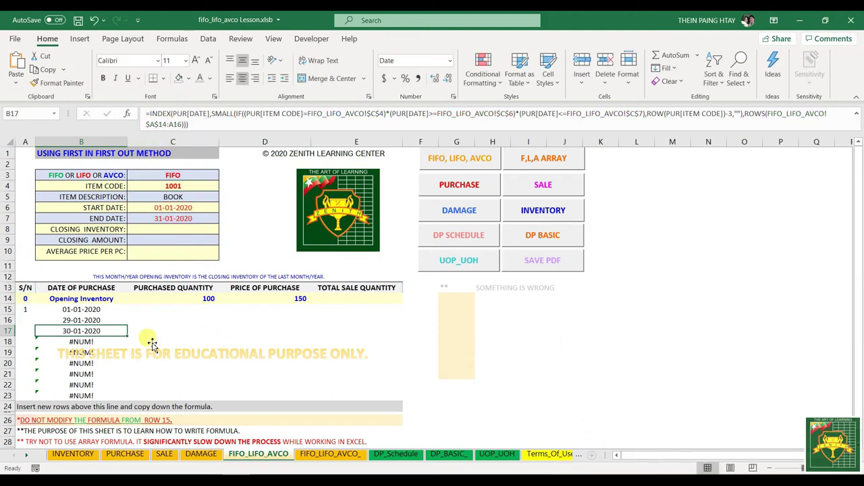
left_click(160, 330)
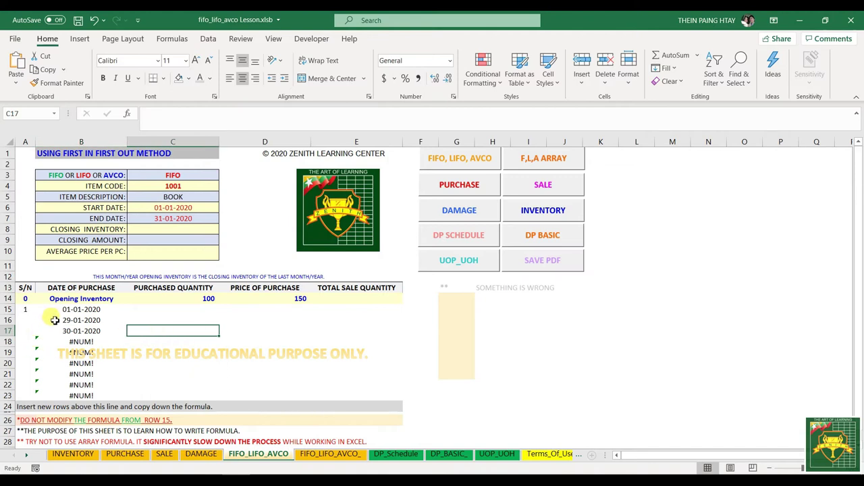
left_click(78, 309)
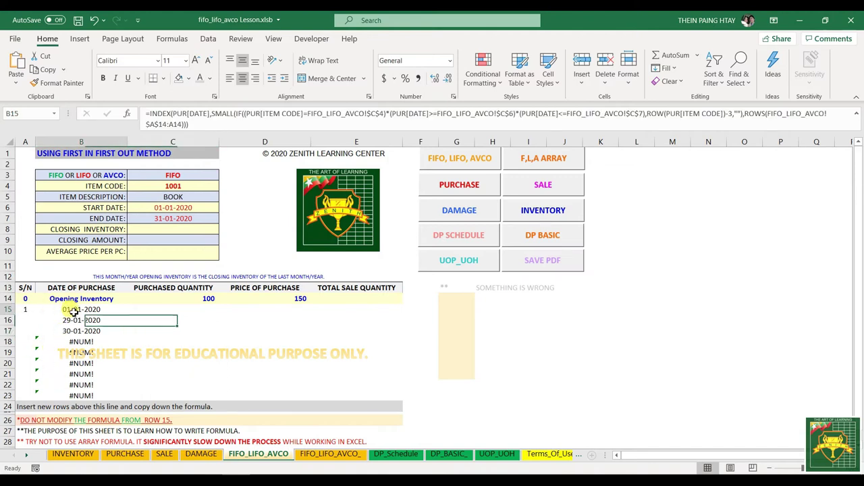
- Wrap B15's INDEX formula in IFERROR(...,"") and fill it down to B23
left_click(148, 113)
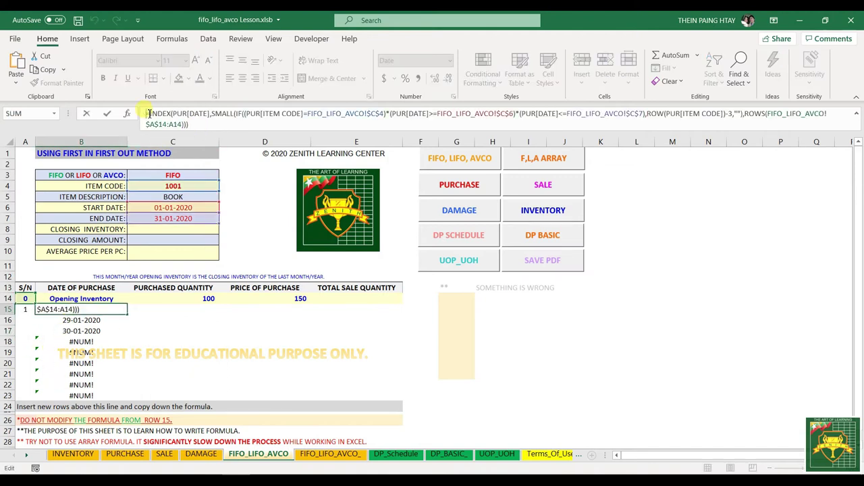
key("Right")
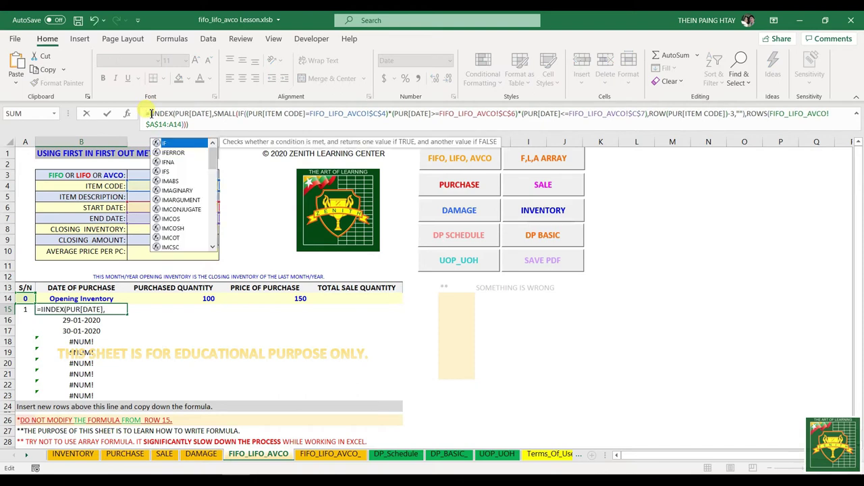
type("IFERROR(")
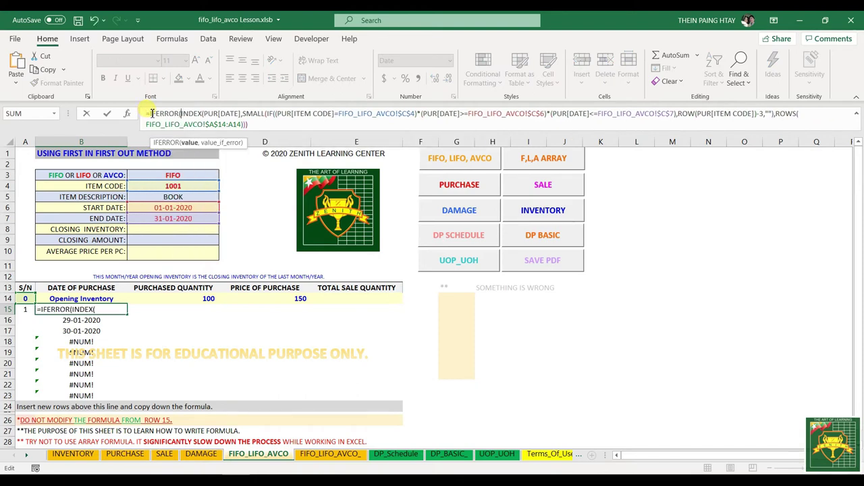
left_click(252, 125)
type(",")
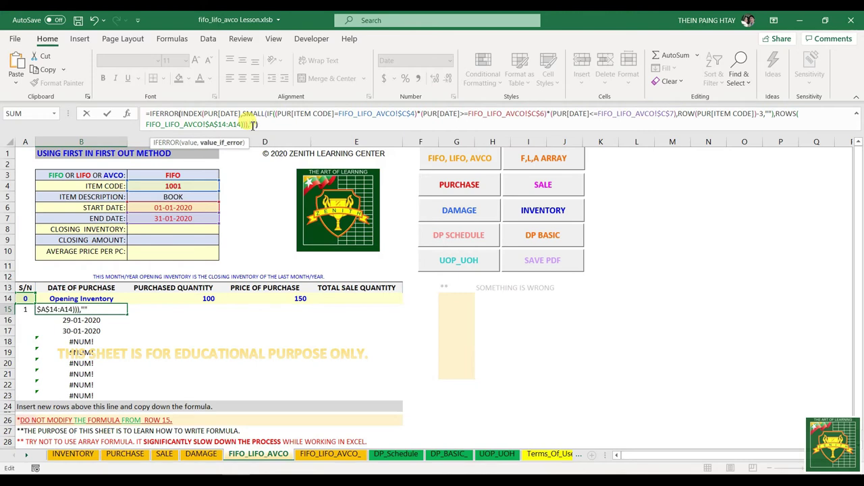
type("\"\"")
key("Return")
left_click(88, 309)
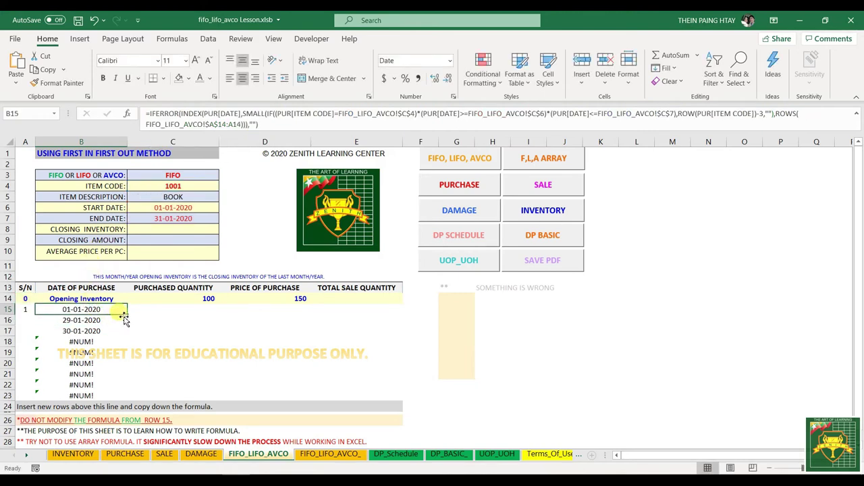
double_click(127, 314)
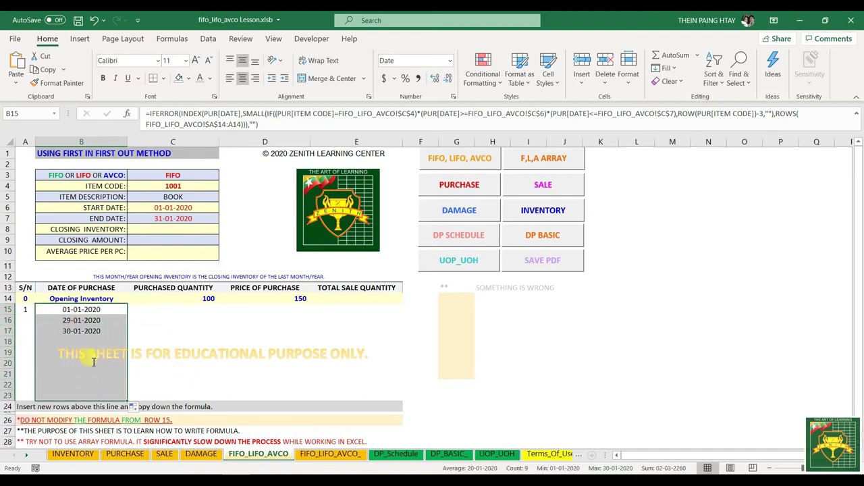
- Fill A15's =IF(B15="","",A14+1) down to row 23, numbering the purchases 1, 2, 3
left_click(28, 309)
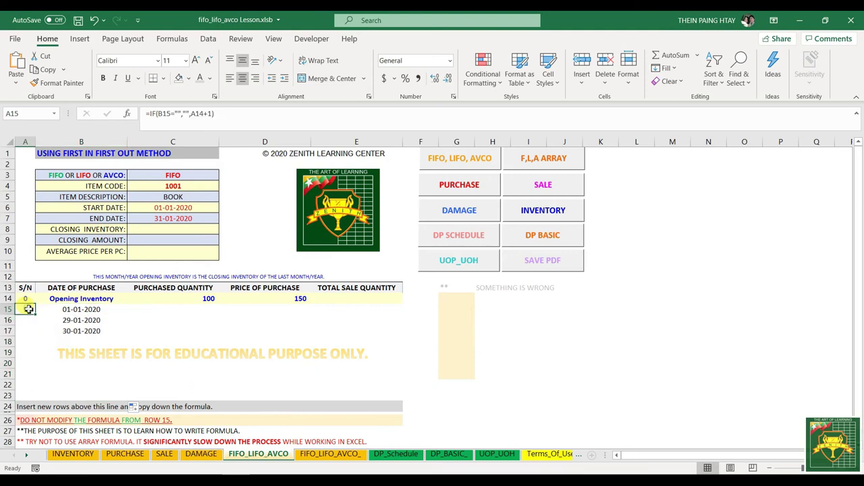
left_click_drag(216, 114, 156, 125)
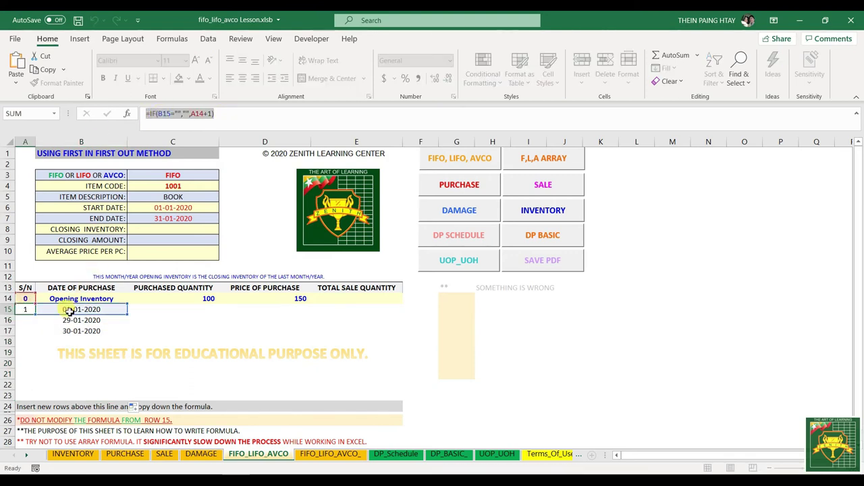
key("Escape")
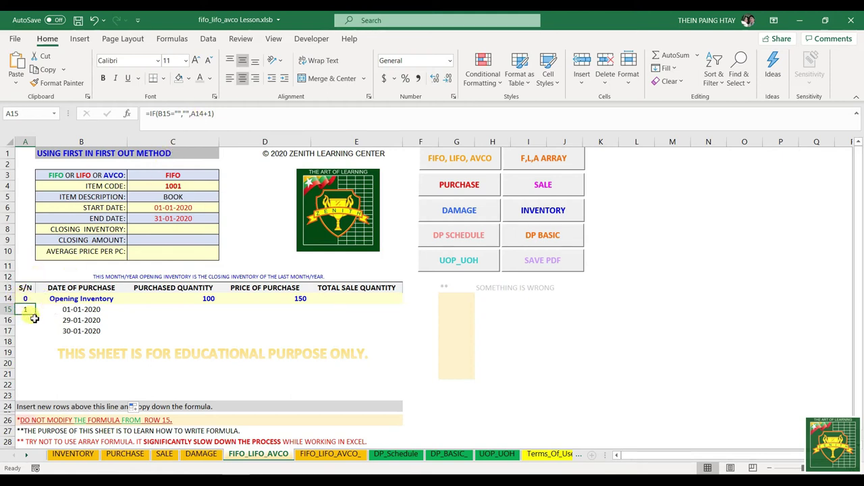
left_click_drag(36, 314, 33, 400)
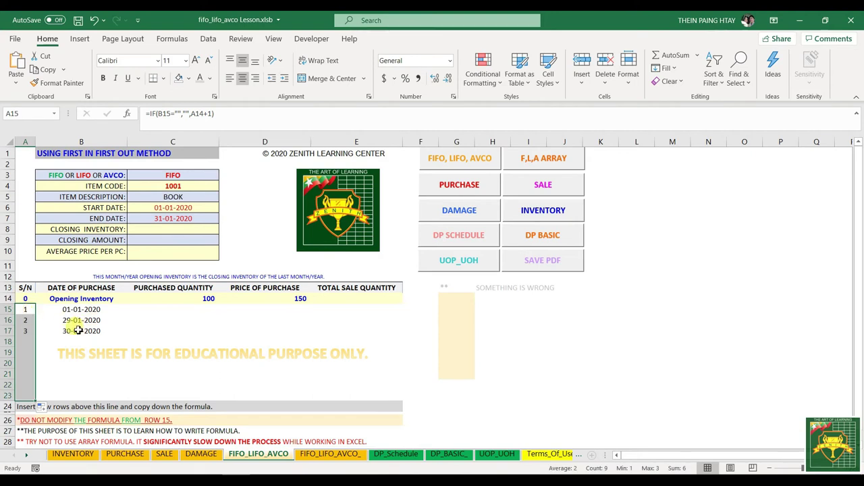
left_click(37, 327)
left_click(20, 328)
left_click_drag(23, 309, 108, 331)
- Paste B15's date formula into C15 and try replacing PUR[DATE], cancelling after an error
left_click(165, 320)
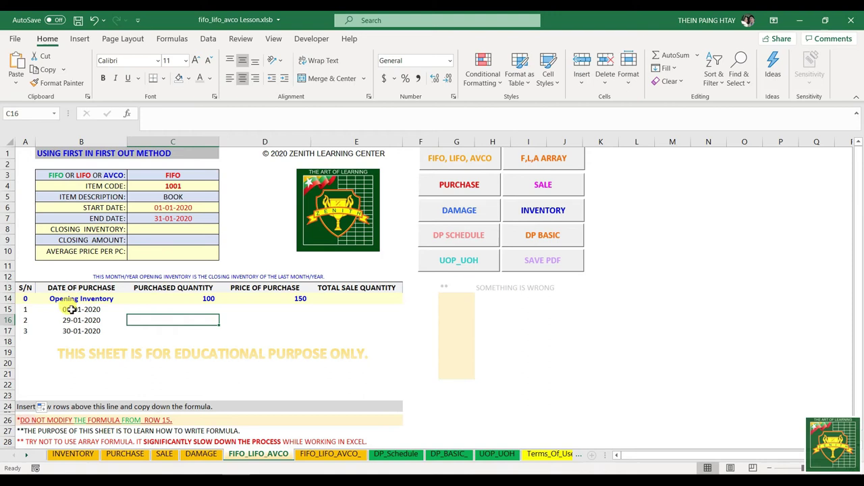
left_click(74, 309)
left_click(267, 124)
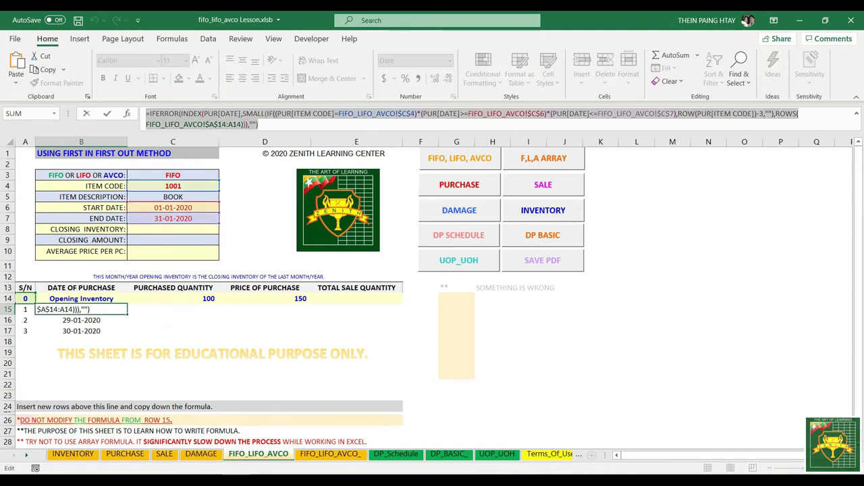
left_click(166, 308)
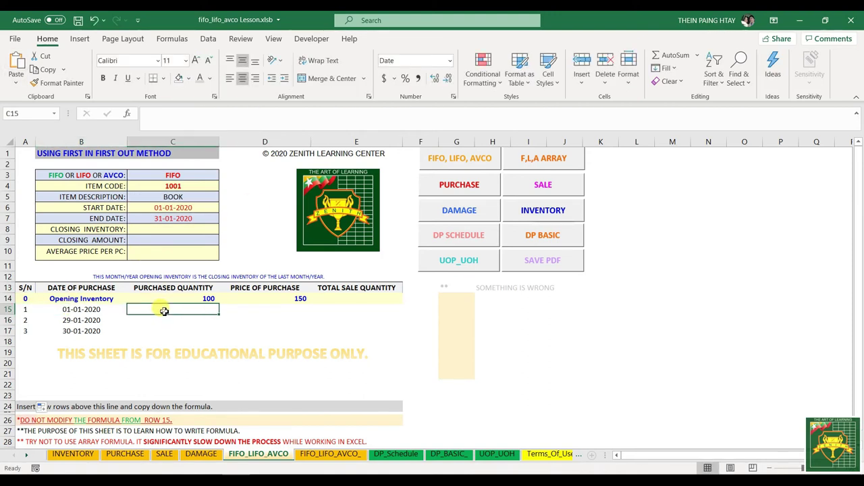
left_click(154, 118)
type("=IFERROR(INDEX(PUR[DATE],SMALL(IF((PUR[ITEM CODE]=FIFO_LIFO_AVCO!$C$4)*(PUR[DATE]>=FIFO_LIFO_AVCO!$C$6)*(PUR[DATE]<=FIFO_LIFO_AVCO!$C$7),ROW(PUR[ITEM CODE])-3,\"\"),ROWS(FIFO_LIFO_AVCO!$A$14:A14))),\"\")")
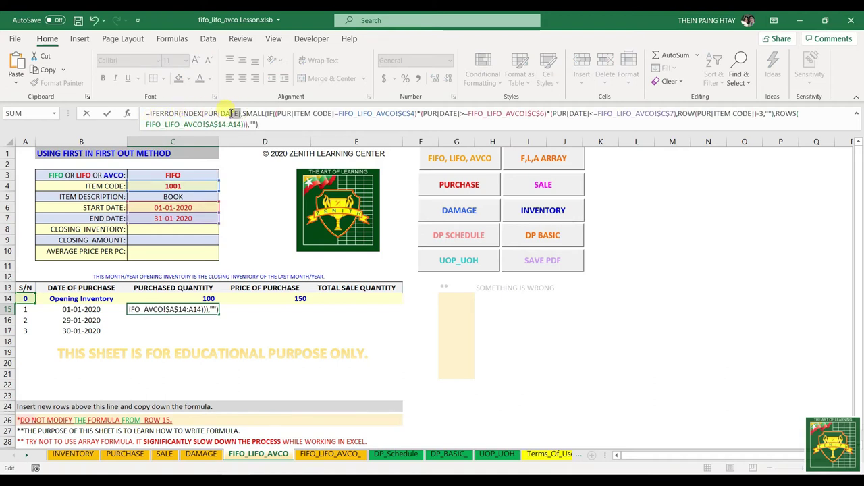
left_click_drag(207, 114, 206, 115)
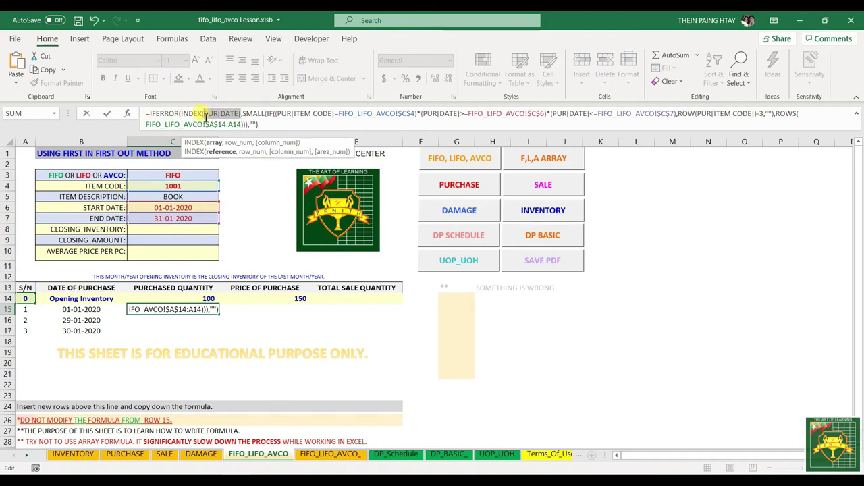
left_click(128, 454)
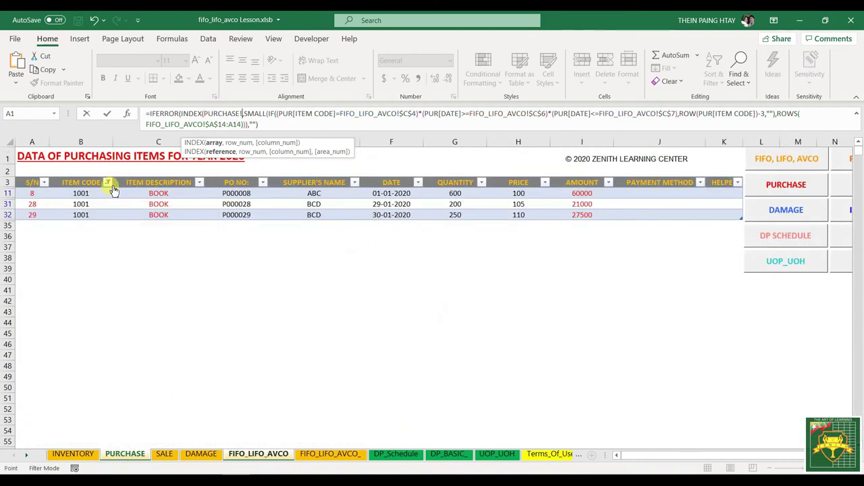
key("Return")
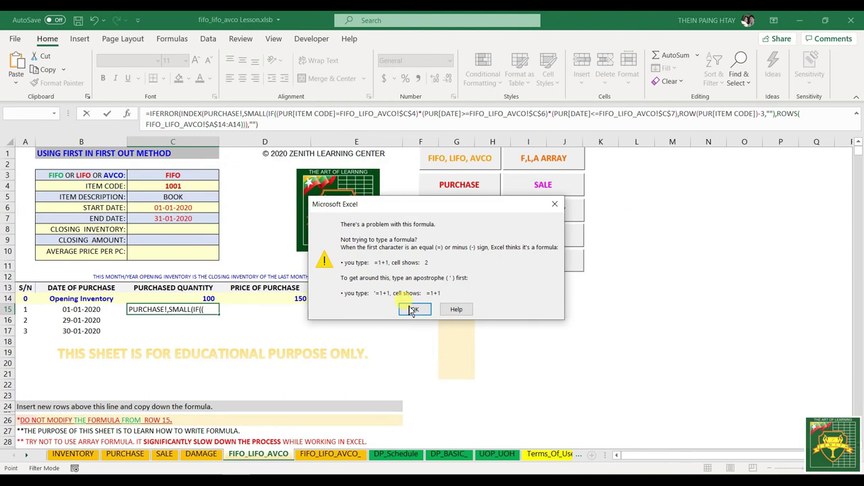
left_click(413, 309)
key("Escape")
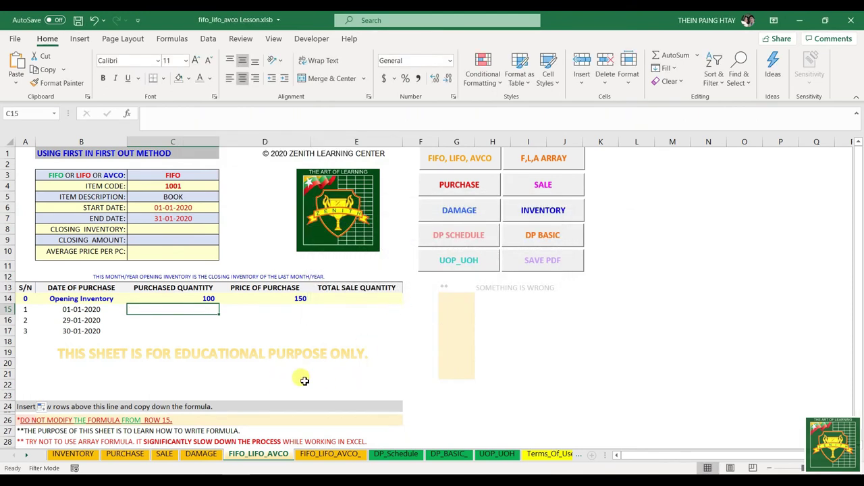
left_click(292, 386)
- Clear the PURCHASE sheet's ITEM CODE filter and recheck B15's formula
left_click(125, 453)
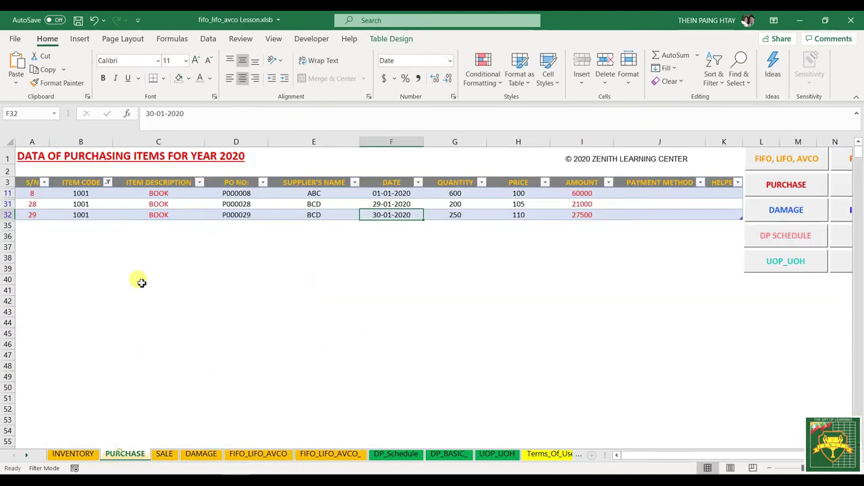
left_click(108, 182)
left_click(54, 242)
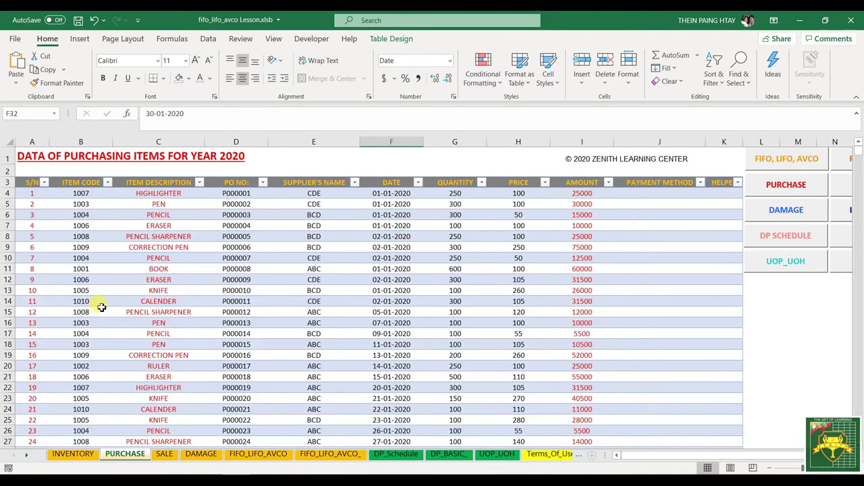
left_click(254, 454)
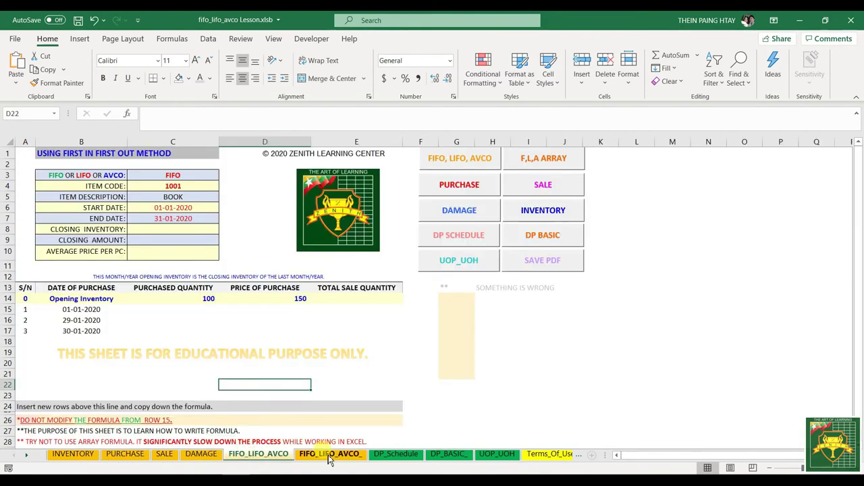
left_click(66, 308)
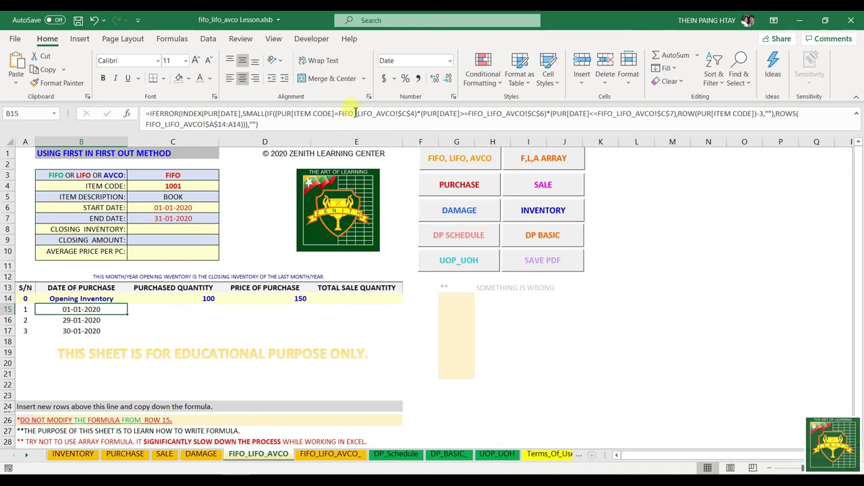
left_click(267, 126)
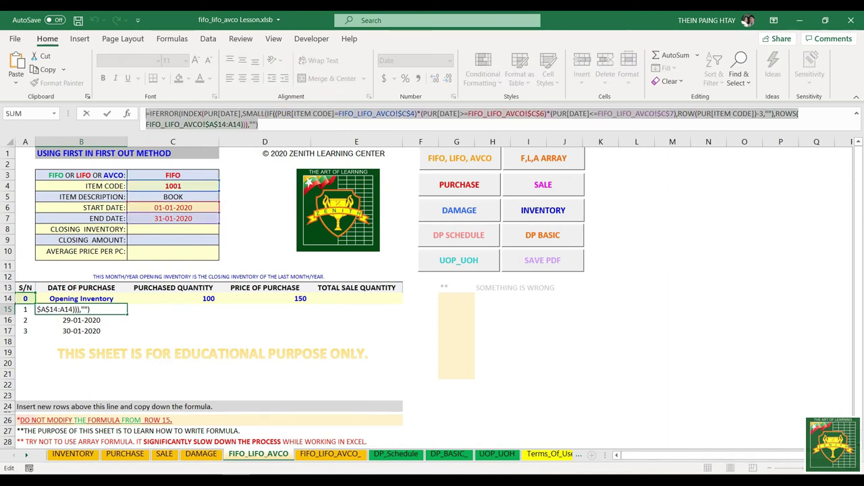
key("Escape")
- Paste the lookup formula into C15 with INDEX pointing to PUR[QUANTITY]
left_click(156, 309)
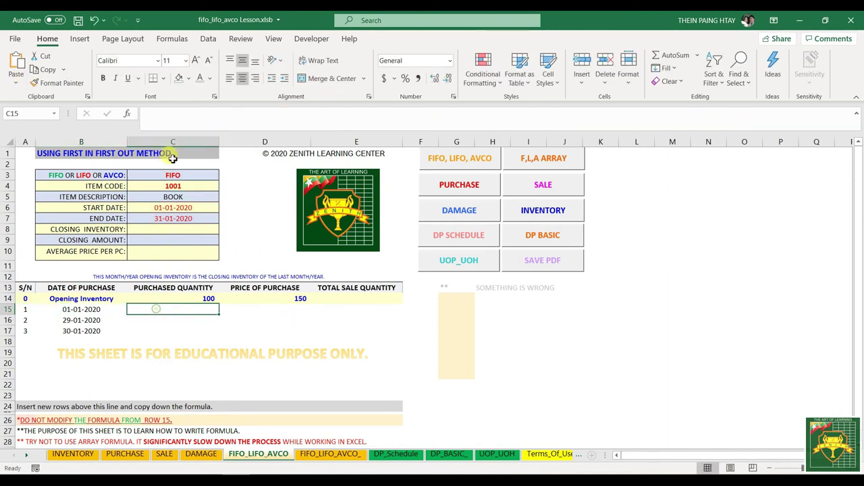
left_click(168, 119)
type("=IFERROR(INDEX(PUR[DATE],SMALL(IF((PUR[ITEM CODE]=FIFO_LIFO_AVCO!$C$4)*(PUR[DATE]>=FIFO_LIFO_AVCO!$C$6)*(PUR[DATE]<=FIFO_LIFO_AVCO!$C$7),ROW(PUR[ITEM CODE])-3,\"\"),ROWS(FIFO_LIFO_AVCO!$A$14:A14))),\"\")")
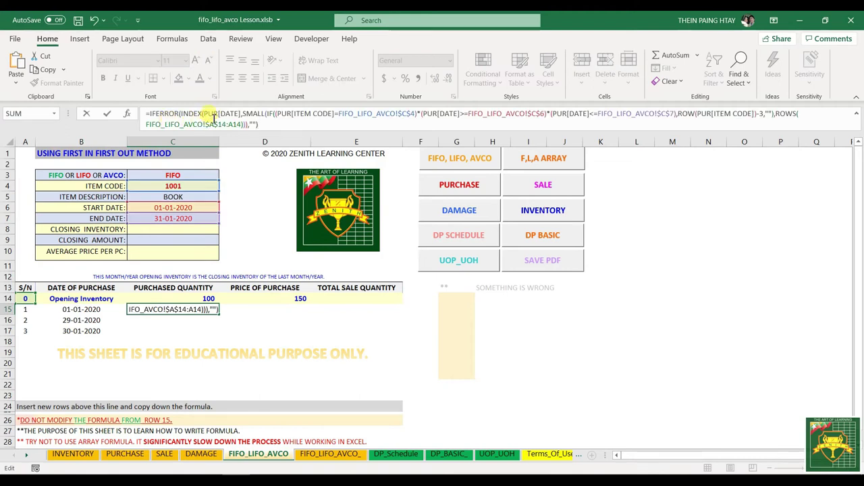
left_click_drag(241, 115, 204, 115)
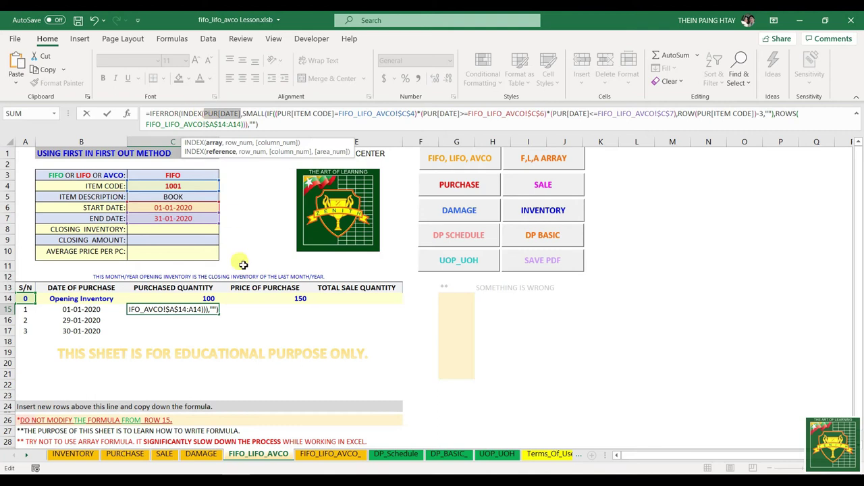
left_click(125, 455)
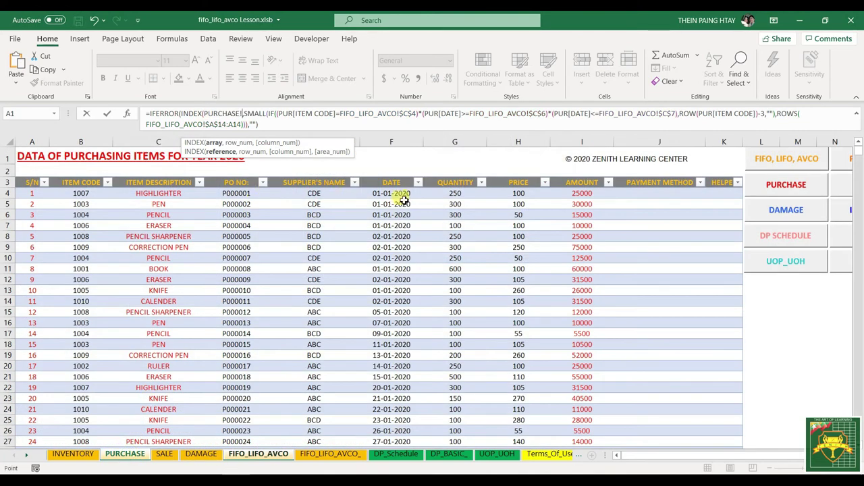
left_click_drag(433, 193, 448, 294)
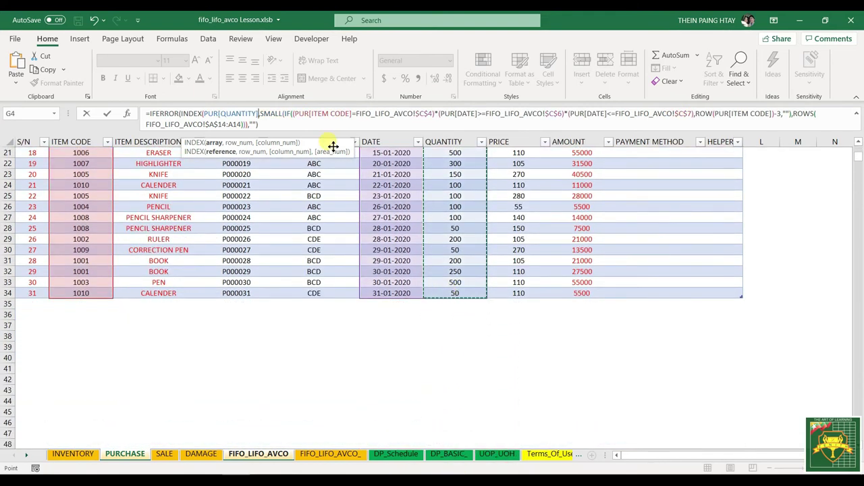
key("Return")
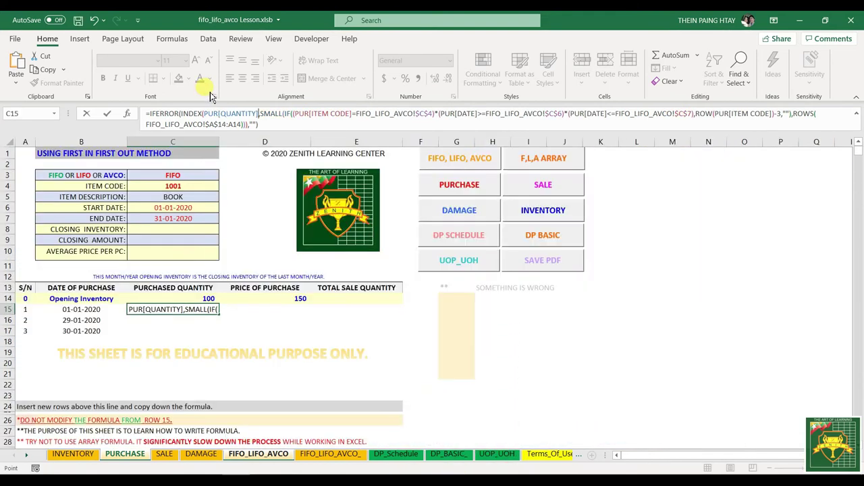
key("Up")
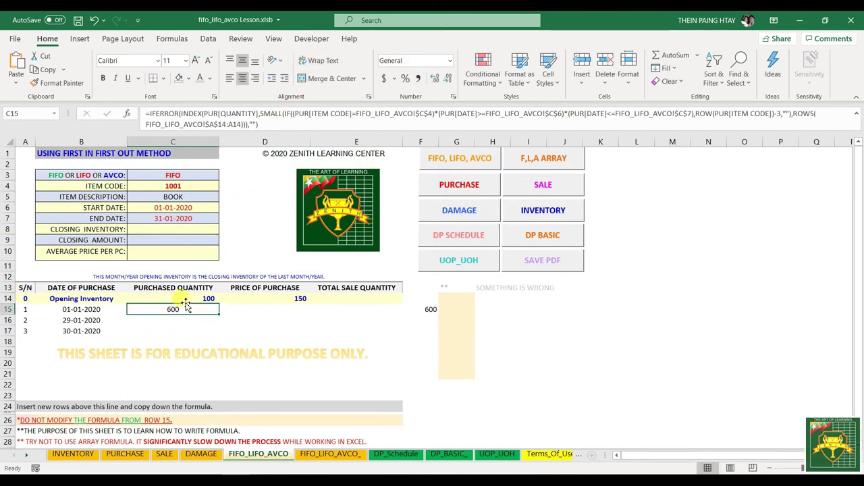
- Paste the lookup formula into D15 with INDEX on PUR[PRICE], returning 100
left_click(247, 308)
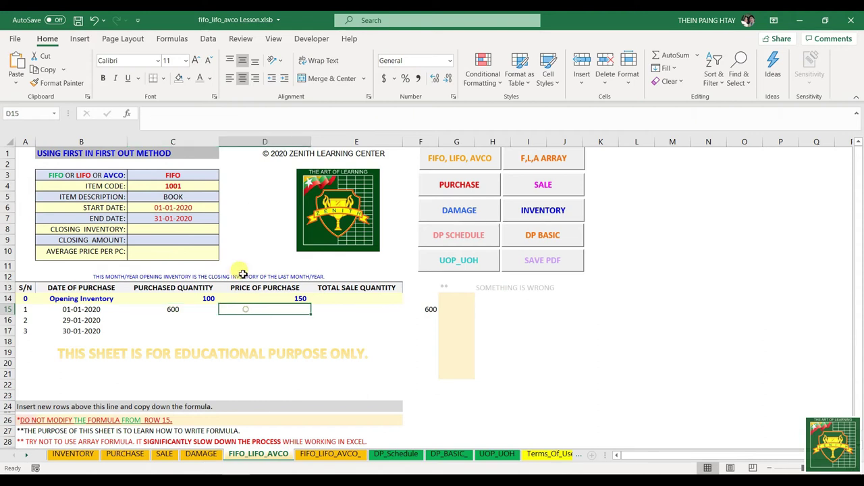
left_click(174, 114)
type("=IFERROR(INDEX(PUR[DATE],SMALL(IF((PUR[ITEM CODE]=FIFO_LIFO_AVCO!$C$4)*(PUR[DATE]>=FIFO_LIFO_AVCO!$C$6)*(PUR[DATE]<=FIFO_LIFO_AVCO!$C$7),ROW(PUR[ITEM CODE])-3,\"\"),ROWS(FIFO_LIFO_AVCO!$A$14:A14))),\"\")")
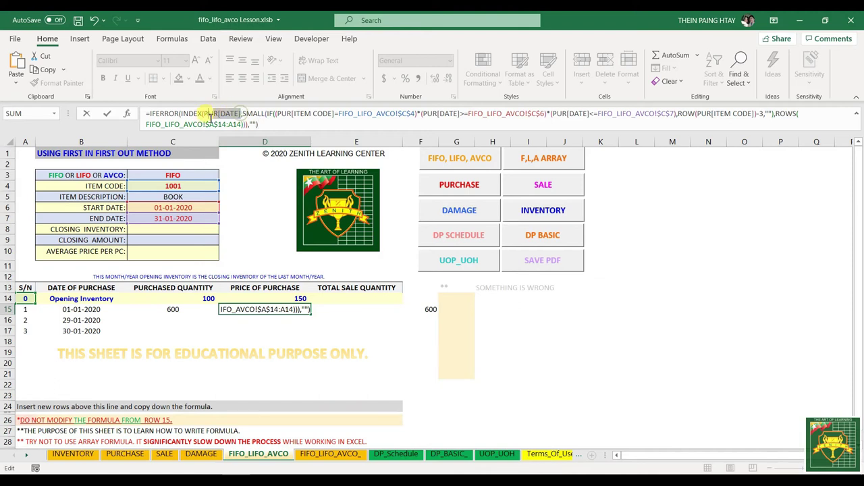
left_click(126, 453)
scroll(399, 216, "up", 7)
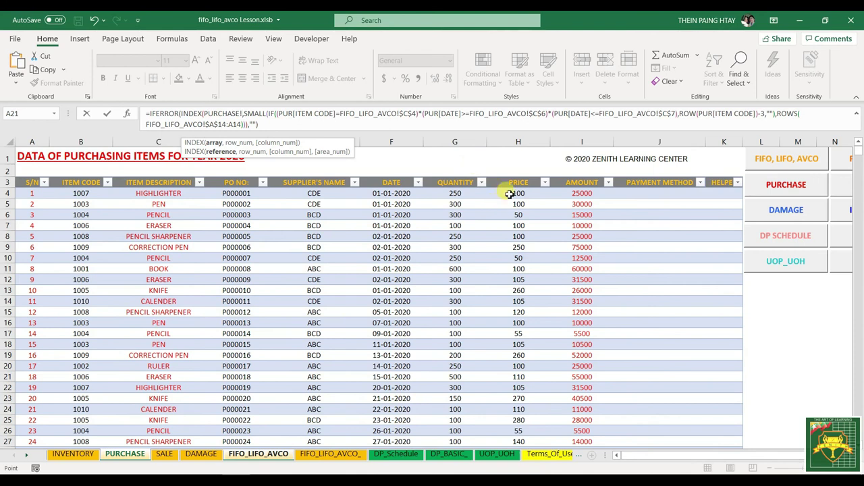
left_click_drag(508, 194, 517, 358)
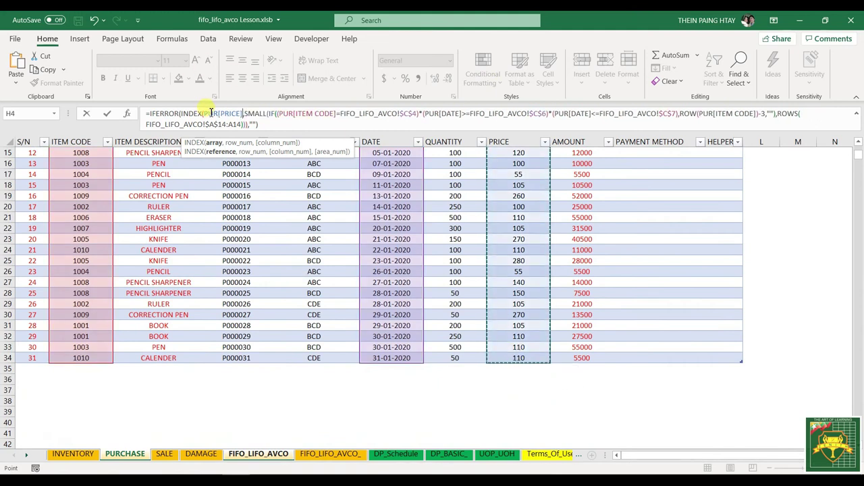
key("Return")
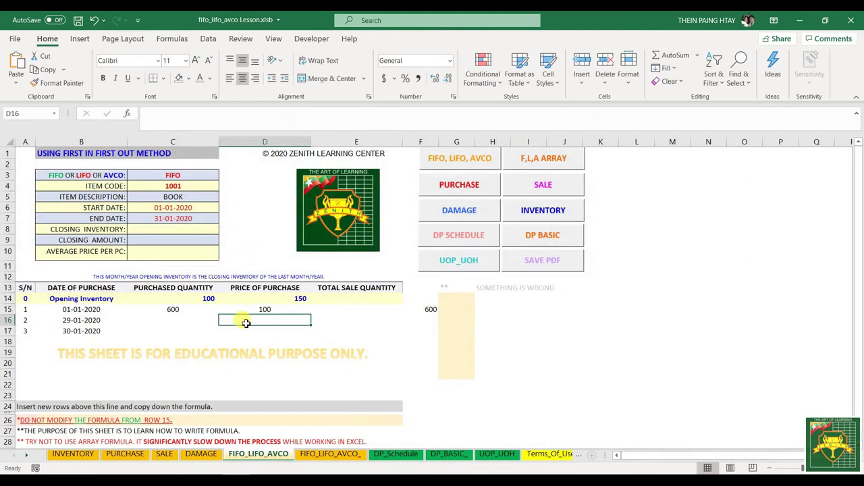
- Fill C15:D15 down the purchase rows, then undo the fill
left_click_drag(176, 309, 270, 308)
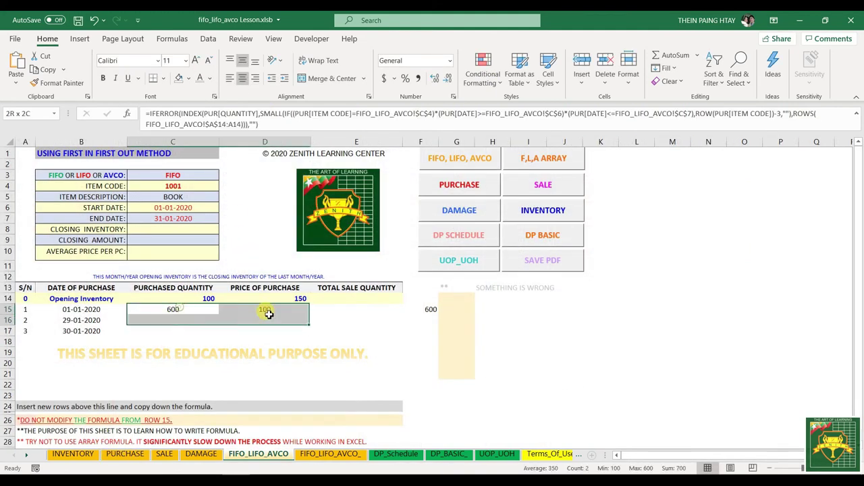
double_click(312, 315)
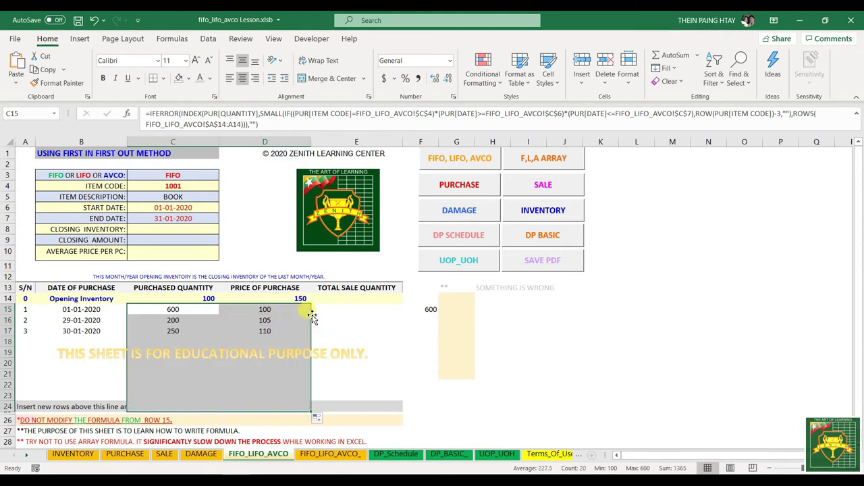
left_click(94, 19)
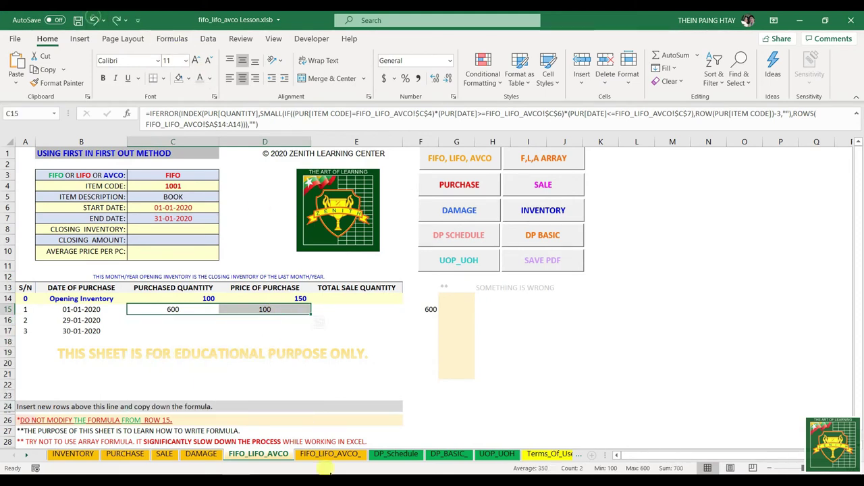
- Fill quantity and price formulas to row 23, right-align them, and copy C15:D15's formatting to row 14
left_click_drag(163, 309, 303, 401)
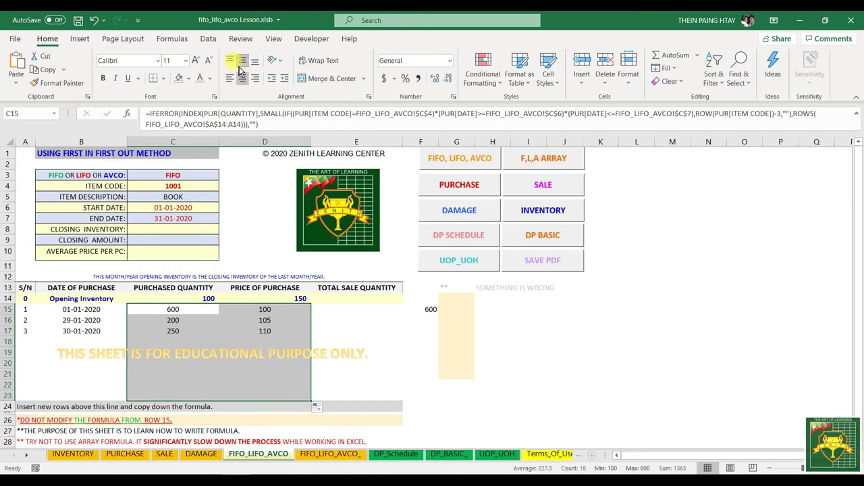
left_click(255, 78)
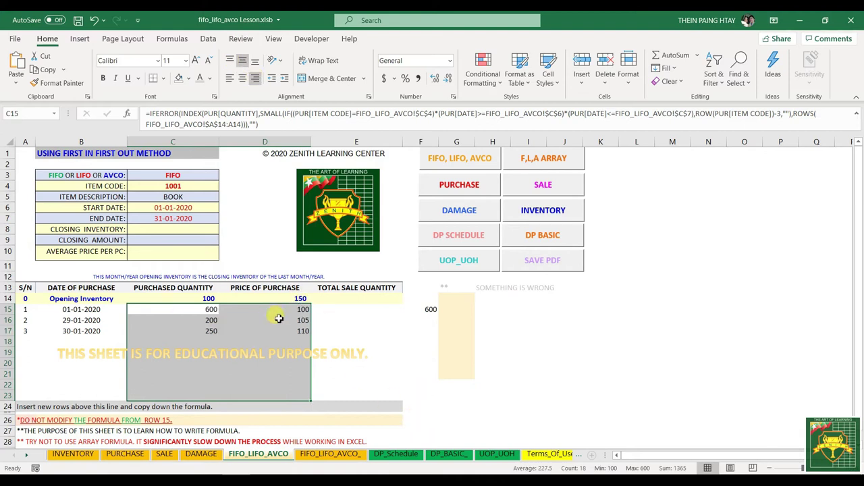
left_click_drag(219, 299, 300, 299)
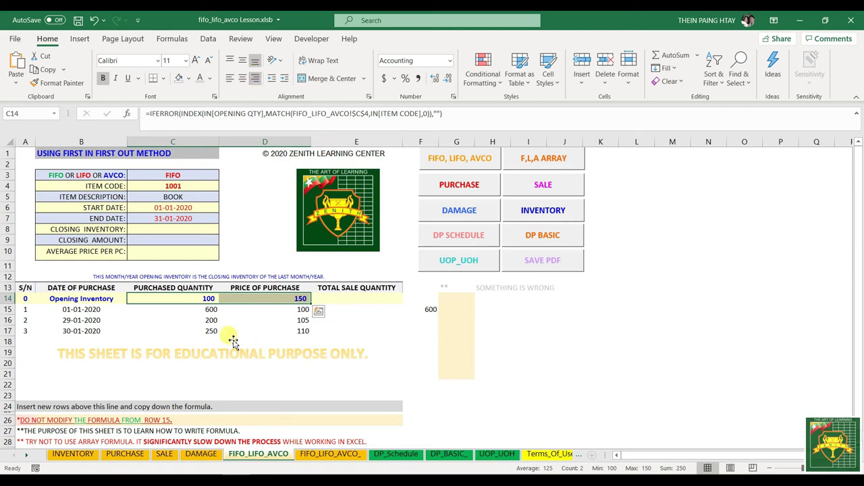
left_click_drag(196, 309, 247, 308)
left_click(61, 83)
left_click_drag(172, 298, 268, 301)
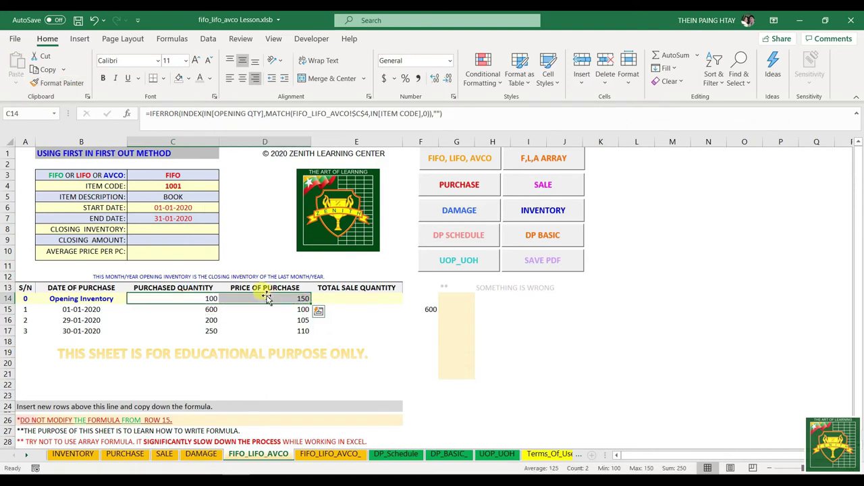
- Give C13:D14 a tan fill, clear the fill from opening inventory row A14:E14, and check D23
left_click(233, 343)
left_click_drag(152, 297, 273, 294)
left_click(189, 78)
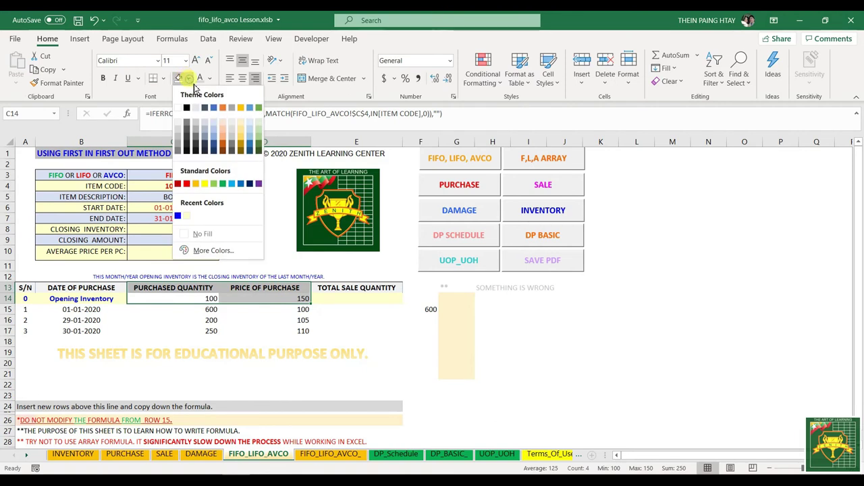
left_click(243, 127)
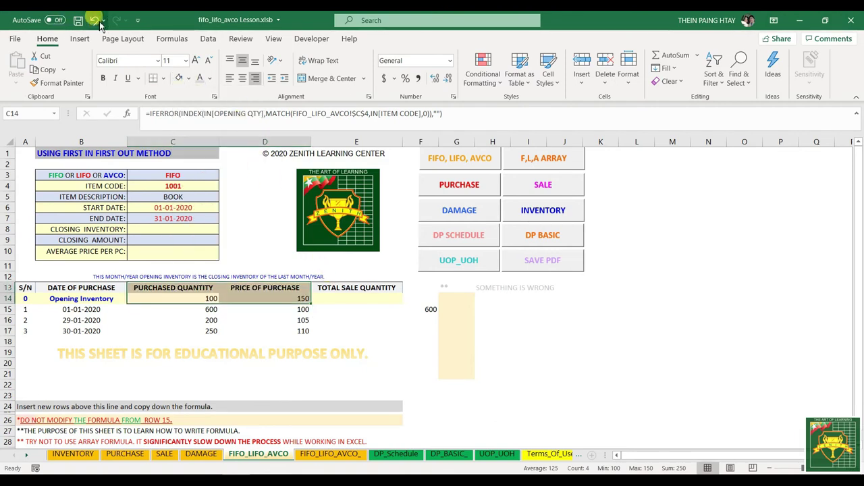
left_click(343, 323)
left_click(340, 302)
left_click_drag(339, 302, 25, 300)
left_click(189, 78)
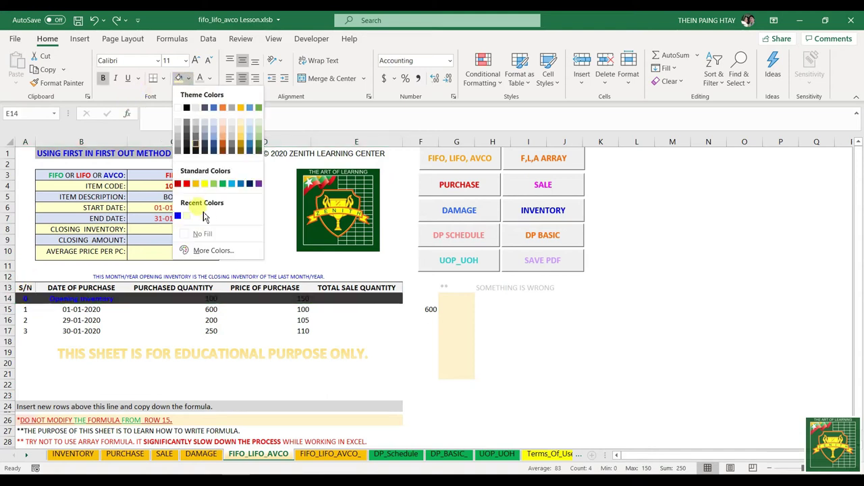
left_click(182, 219)
left_click(160, 345)
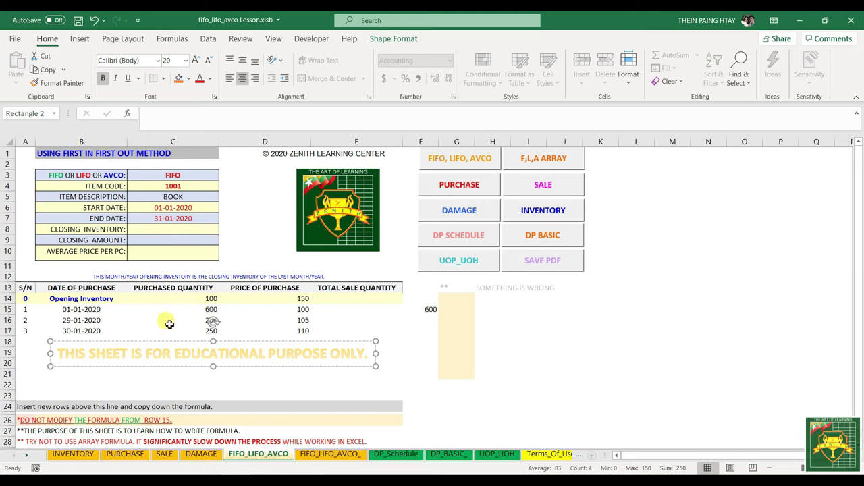
left_click_drag(283, 395, 281, 385)
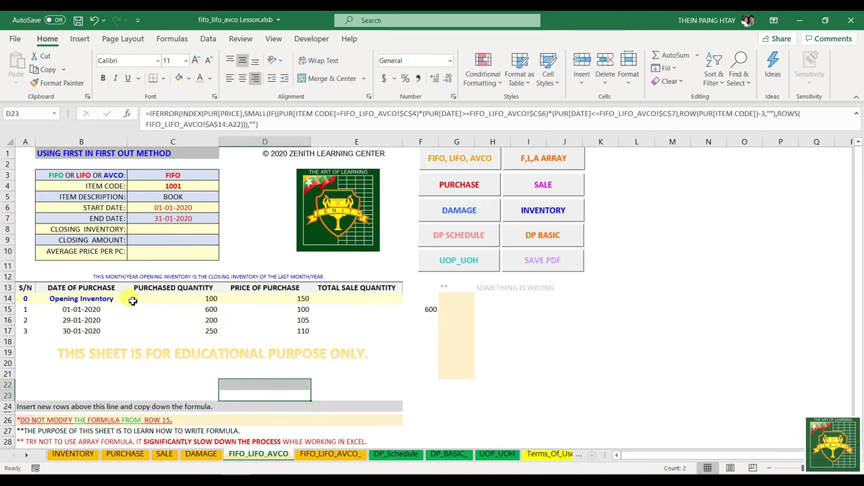
left_click(125, 454)
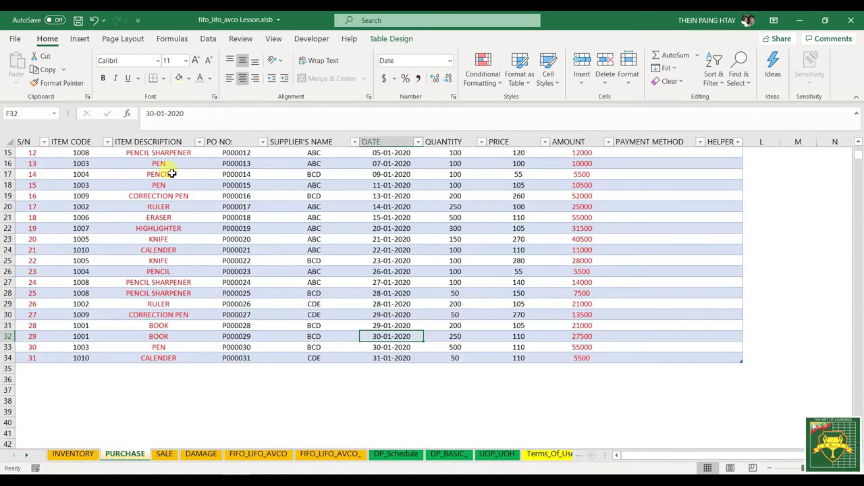
- Filter the PURCHASE table's ITEM CODE to show only item 1001
left_click(107, 141)
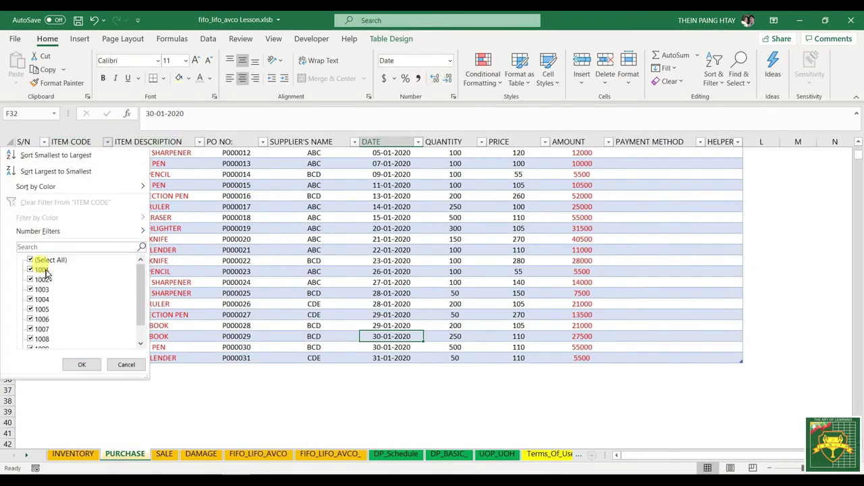
left_click(30, 261)
left_click(29, 269)
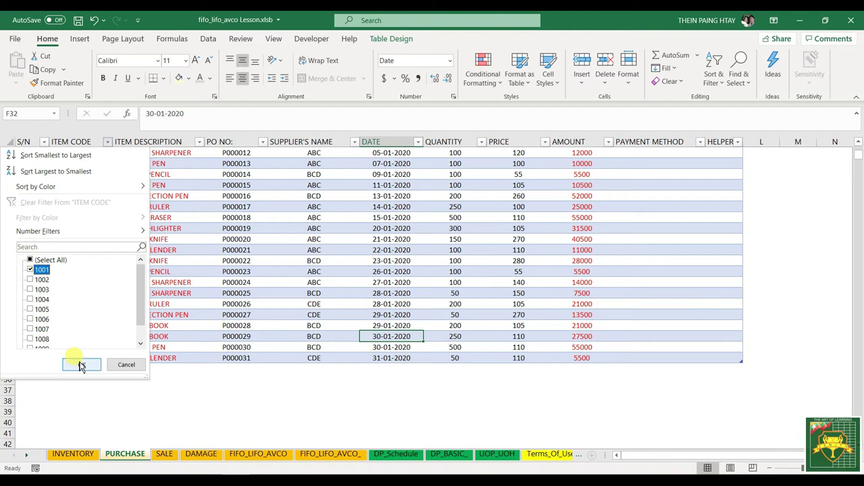
left_click(81, 365)
- Copy the DATE, QUANTITY and PRICE cells of the BOOK purchases
scroll(149, 312, "up", 3)
left_click(443, 281)
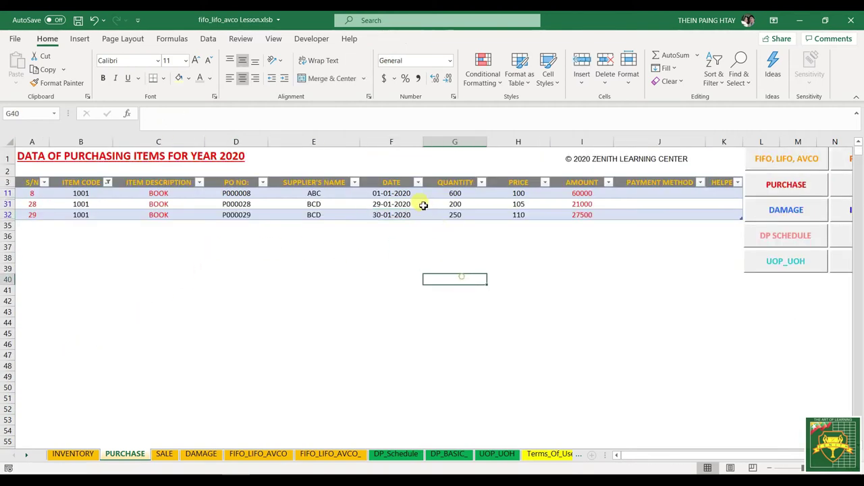
left_click_drag(408, 193, 505, 212)
key("ctrl+c")
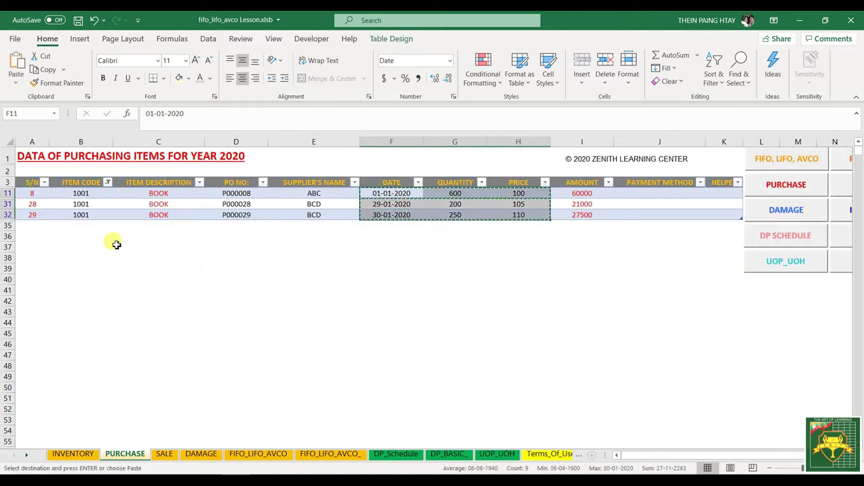
- Paste the copied purchase data as values into J14 on FIFO_LIFO_AVCO
left_click(165, 455)
left_click(235, 454)
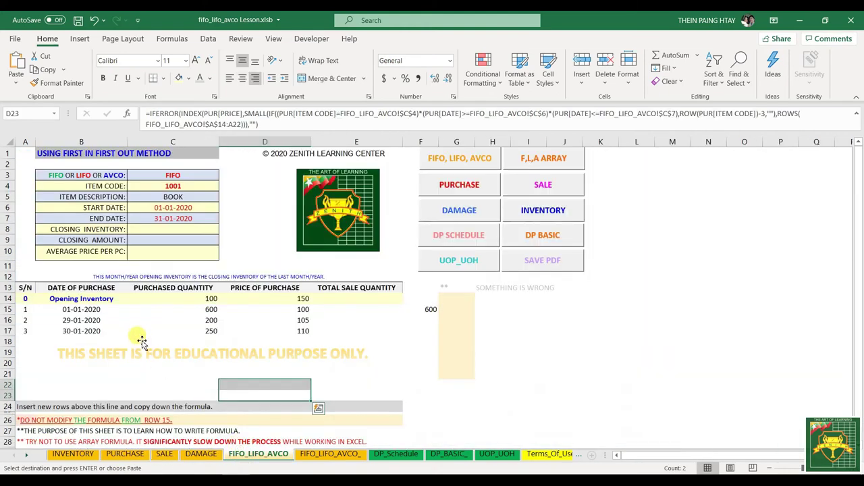
left_click(566, 299)
right_click(566, 299)
left_click(614, 211)
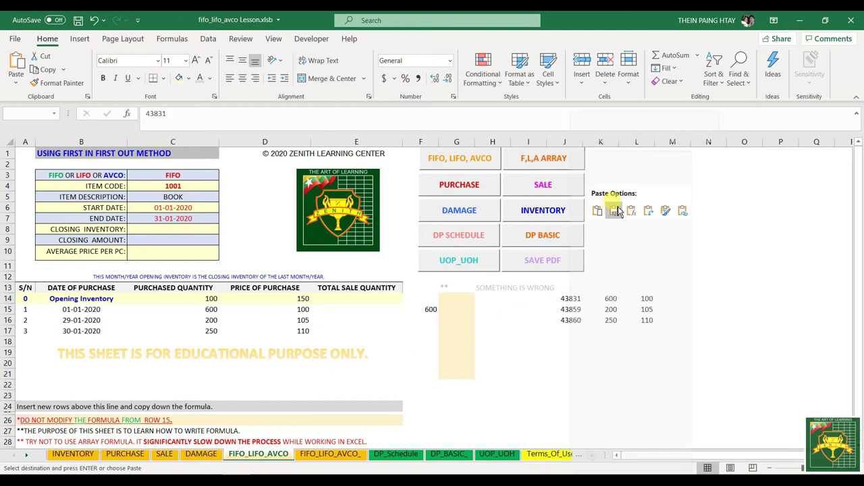
- Format the pasted numbers in column J as dates
left_click(540, 362)
left_click_drag(565, 299, 565, 321)
left_click(450, 62)
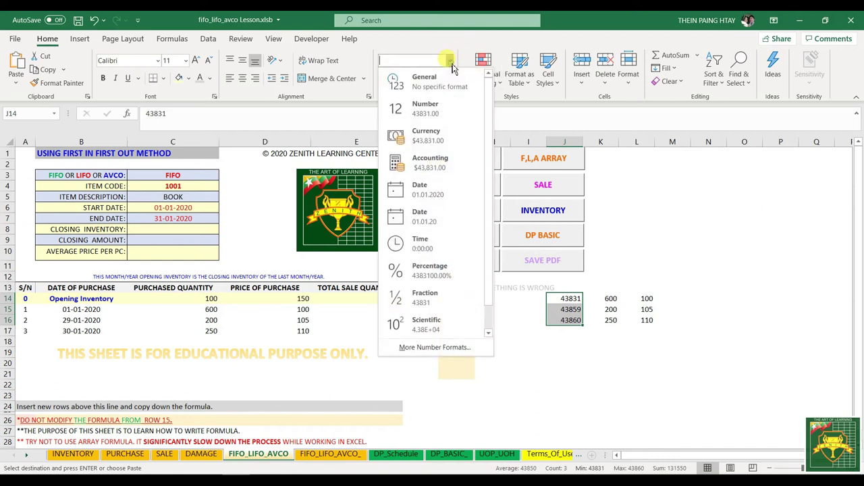
left_click(436, 190)
left_click(575, 341)
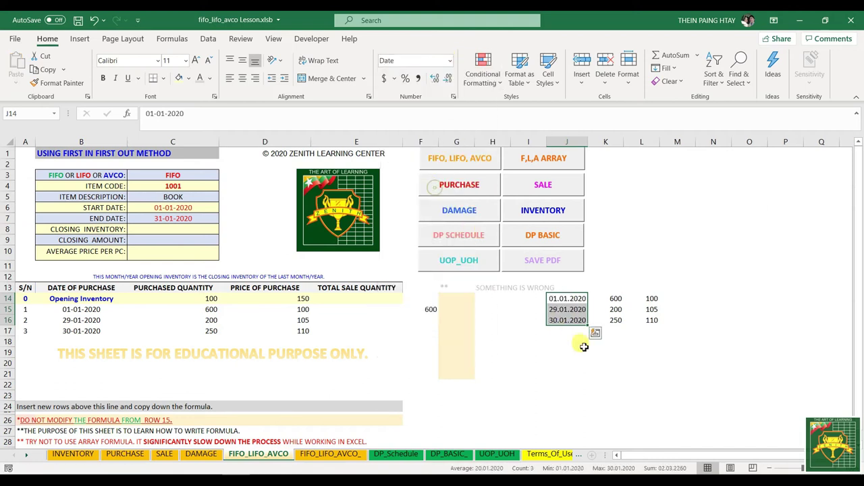
- Compare the helper dates in column J with the table's purchase dates
left_click(559, 299)
left_click(78, 308)
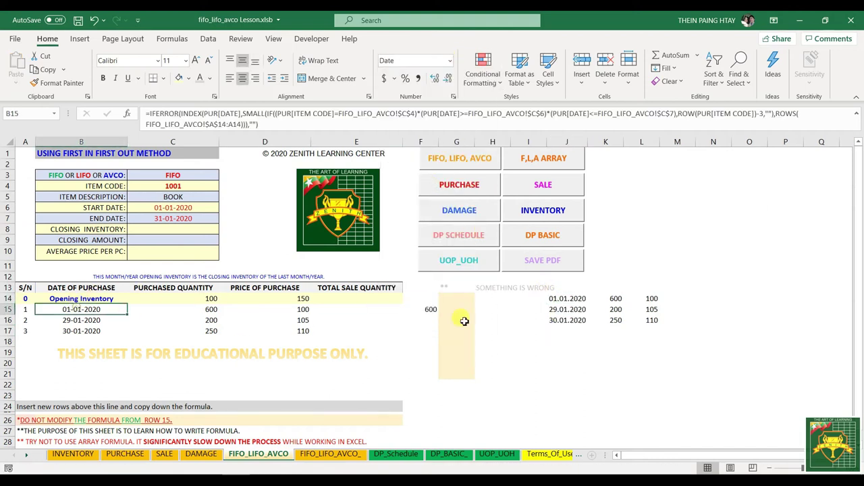
left_click(563, 309)
left_click(68, 319)
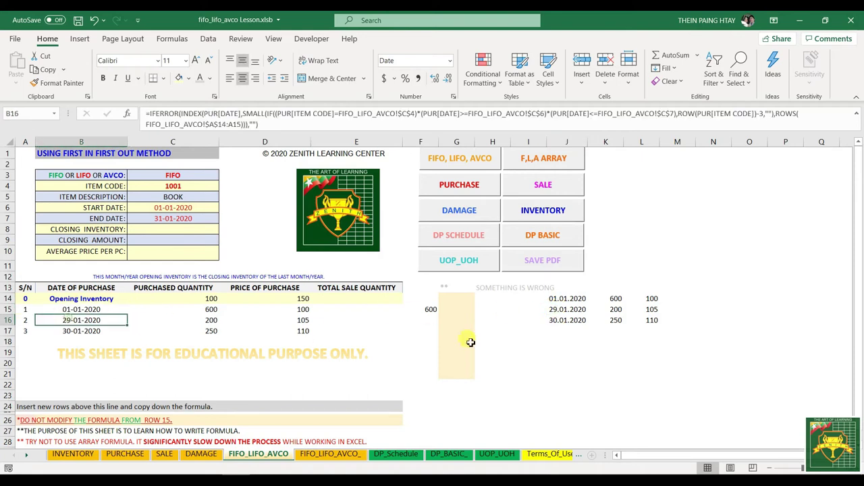
left_click(563, 331)
left_click(67, 330)
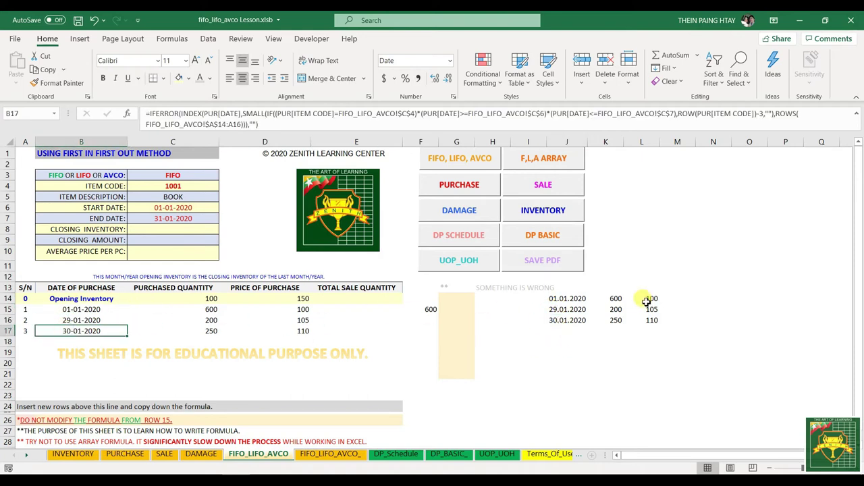
- Compare the helper quantities, starting with 600, against the table's purchased quantities
left_click(618, 300)
left_click(202, 312)
left_click(616, 309)
left_click(615, 320)
left_click(208, 312)
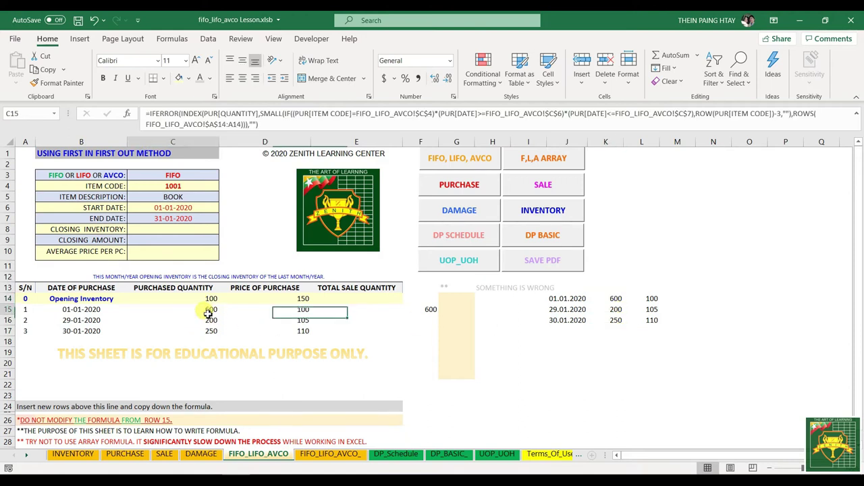
left_click(208, 320)
left_click(206, 330)
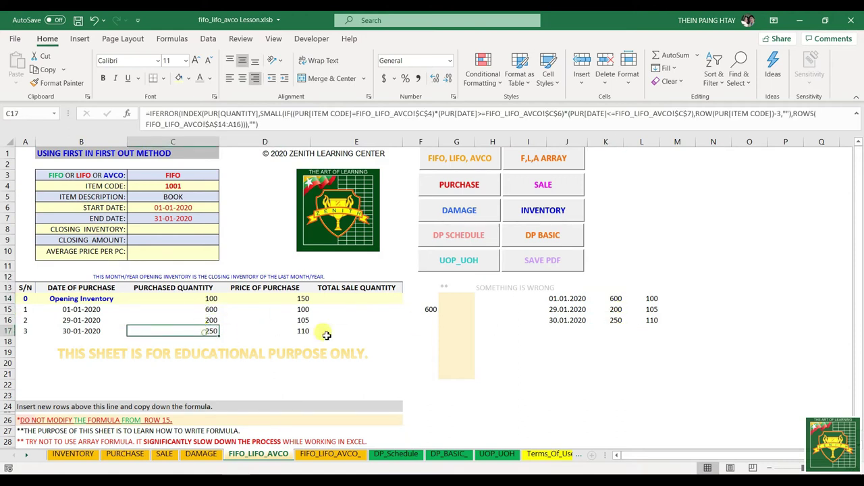
- Check the helper prices against the table, then clear J14:L16
left_click(640, 302)
left_click(650, 319)
left_click(194, 313)
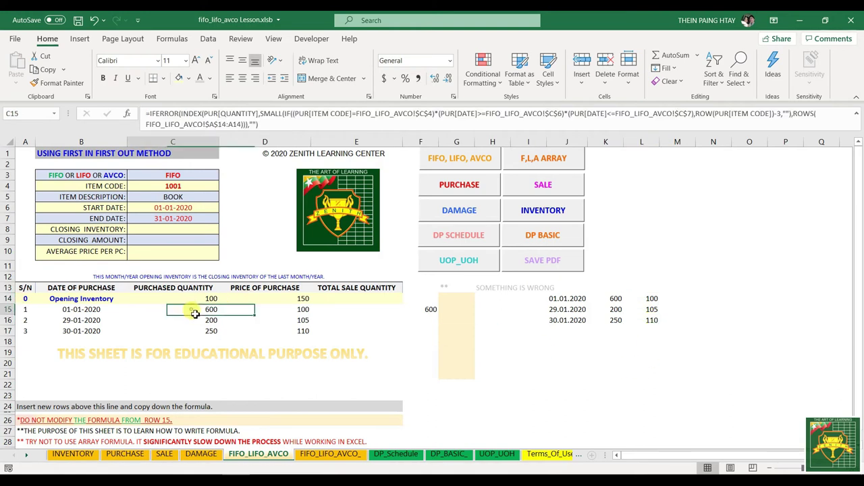
left_click_drag(194, 313, 297, 329)
left_click_drag(567, 299, 648, 323)
key("Delete")
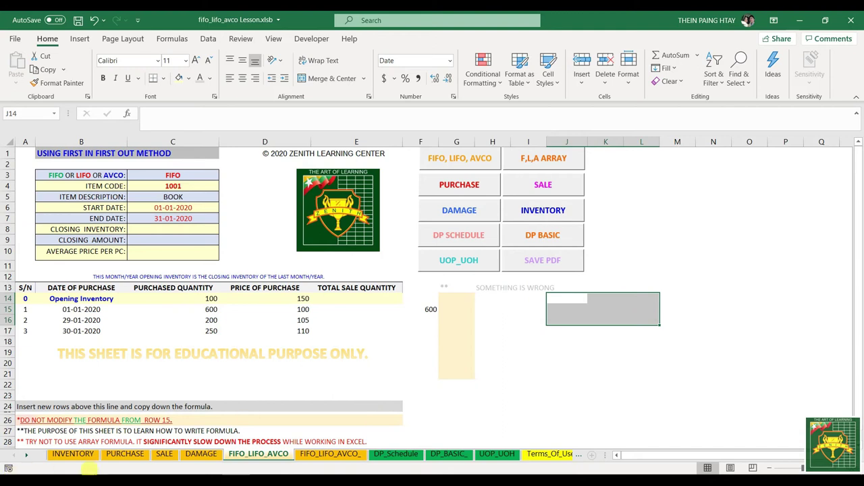
- Filter the PURCHASE table to item 1007 and check its purchase dates
left_click(125, 454)
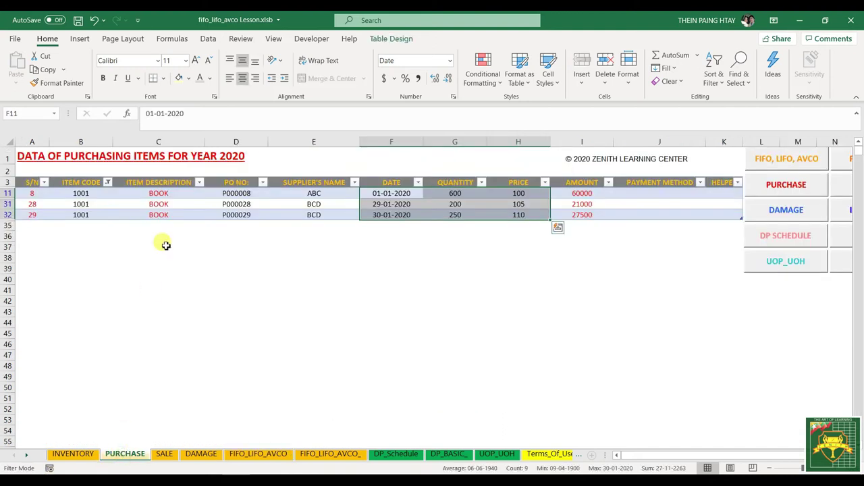
left_click(105, 182)
left_click(47, 242)
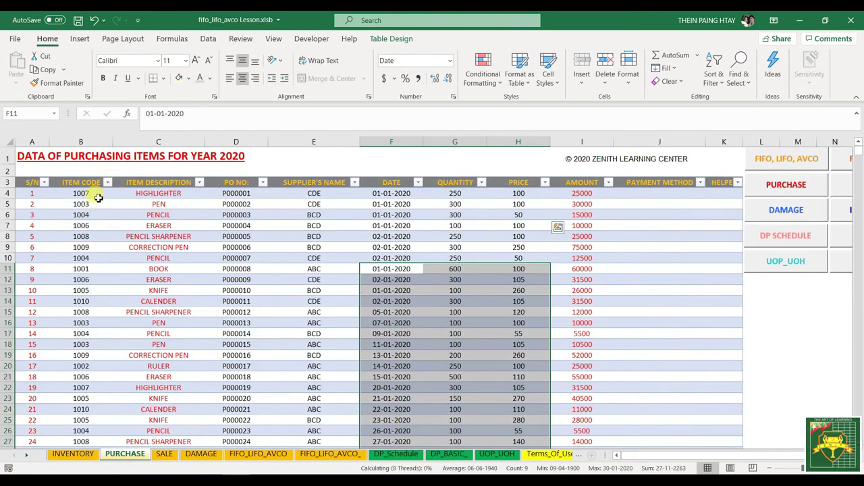
left_click(107, 182)
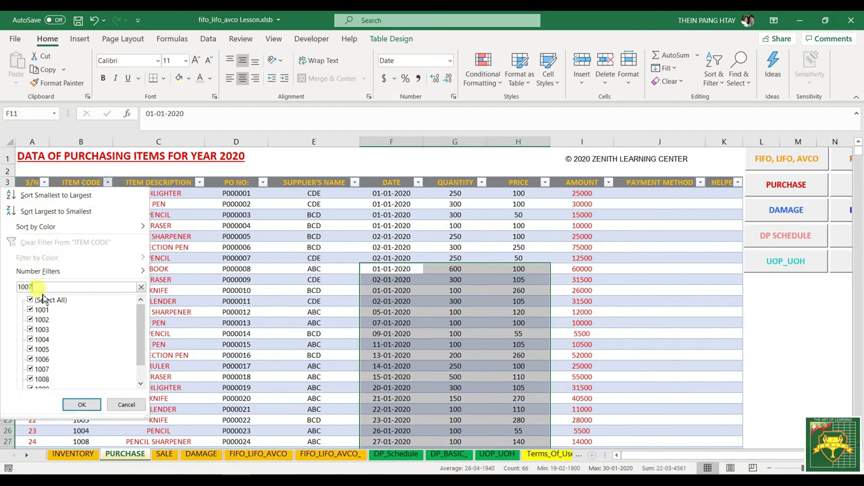
key("Return")
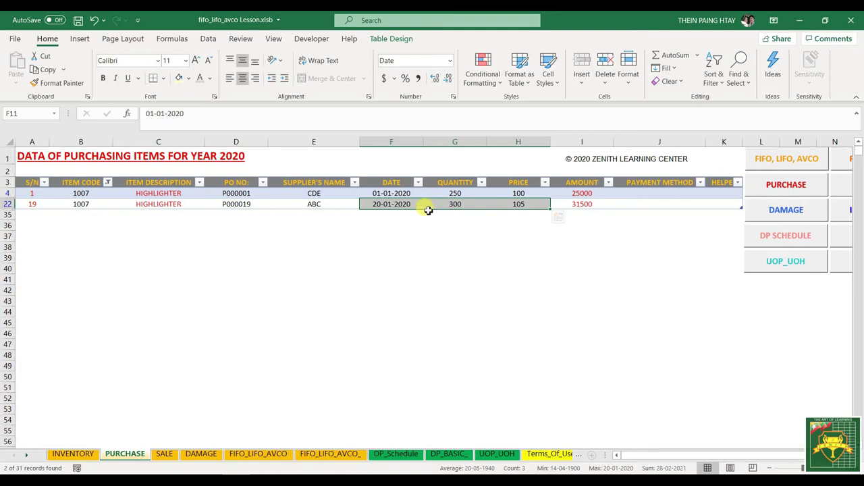
left_click(386, 194)
left_click(383, 206)
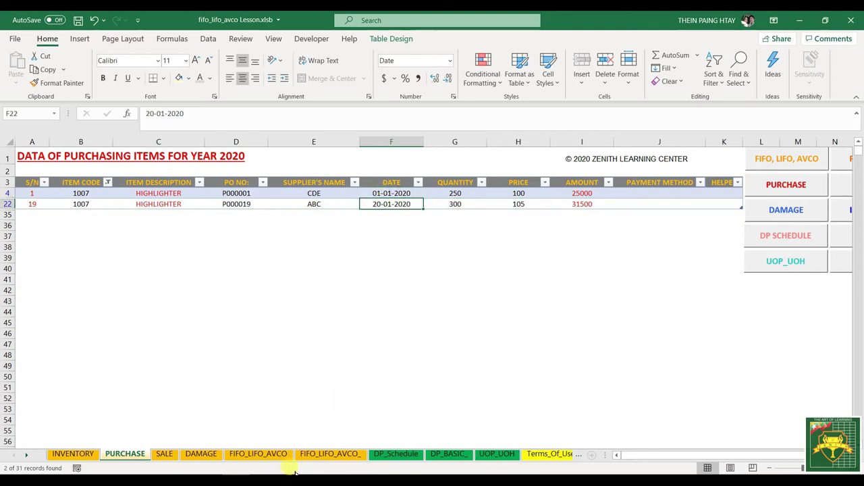
- Set the FIFO_LIFO_AVCO item code in C4 to 1007 and select its purchase rows
left_click(258, 453)
left_click(169, 188)
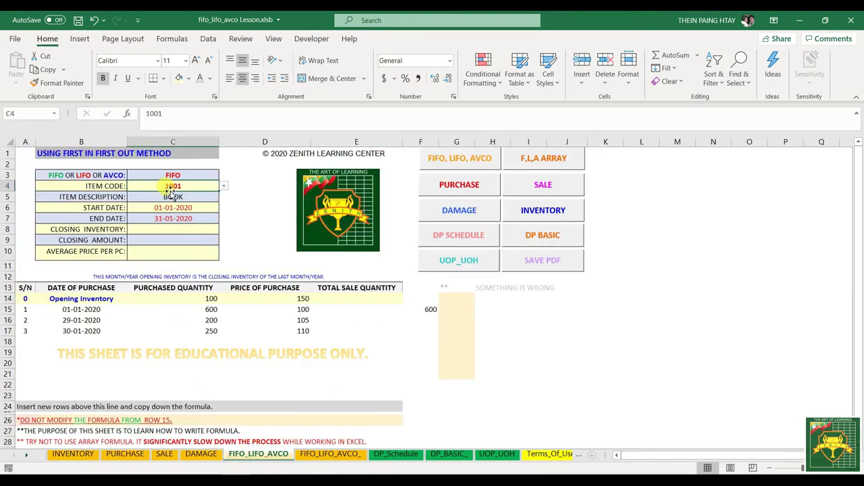
type("1007")
key("Return")
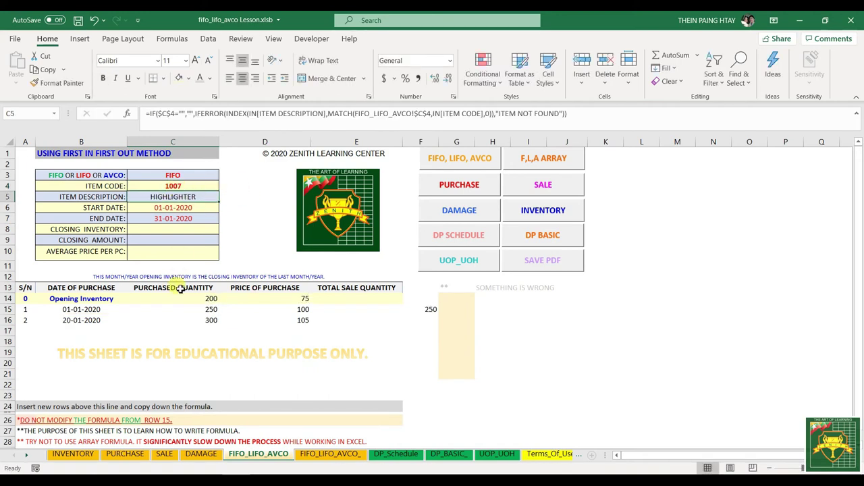
left_click_drag(72, 309, 303, 319)
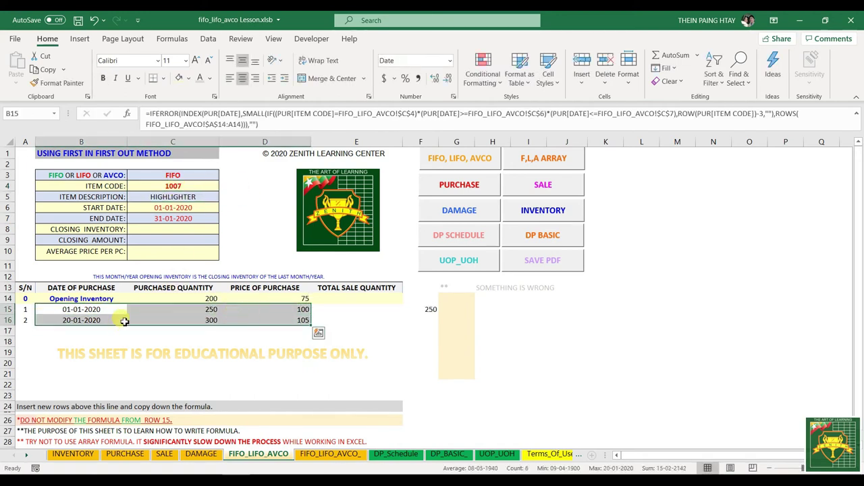
- Copy item 1007's dates, quantities and prices from the PURCHASE sheet
left_click(125, 453)
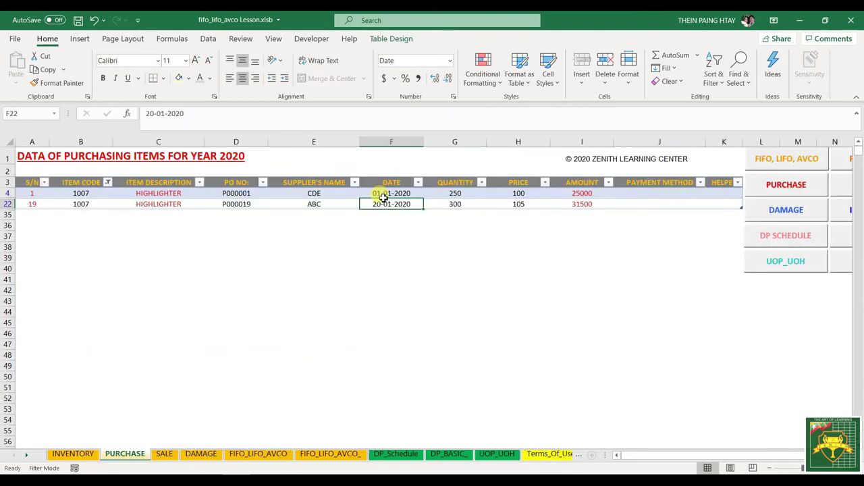
left_click_drag(378, 193, 494, 200)
key("ctrl+c")
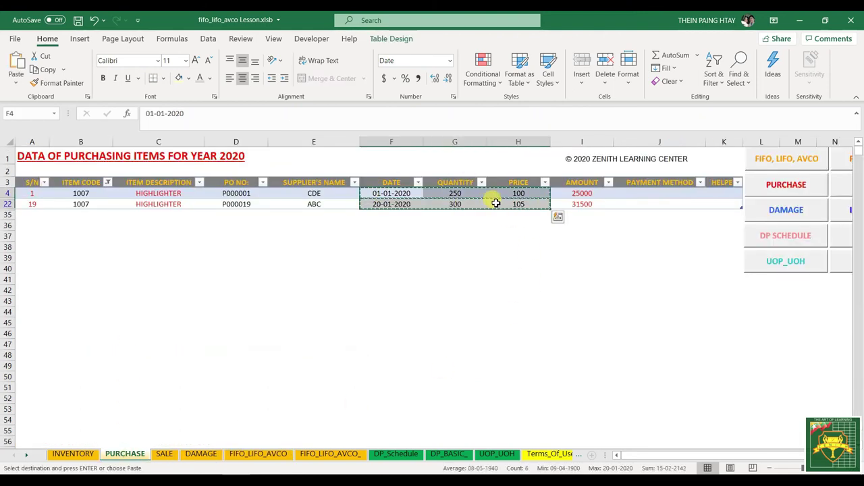
- Paste the copied 1007 data at I15, then undo the misplaced paste
left_click(281, 459)
left_click(518, 312)
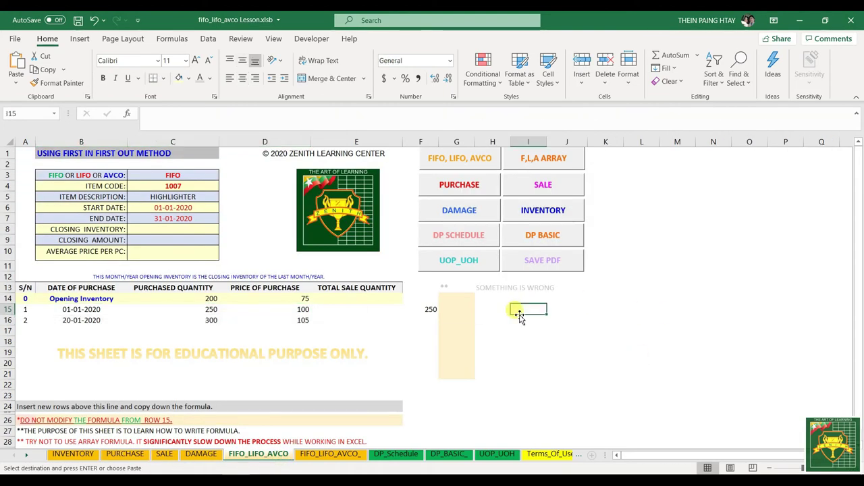
right_click(524, 308)
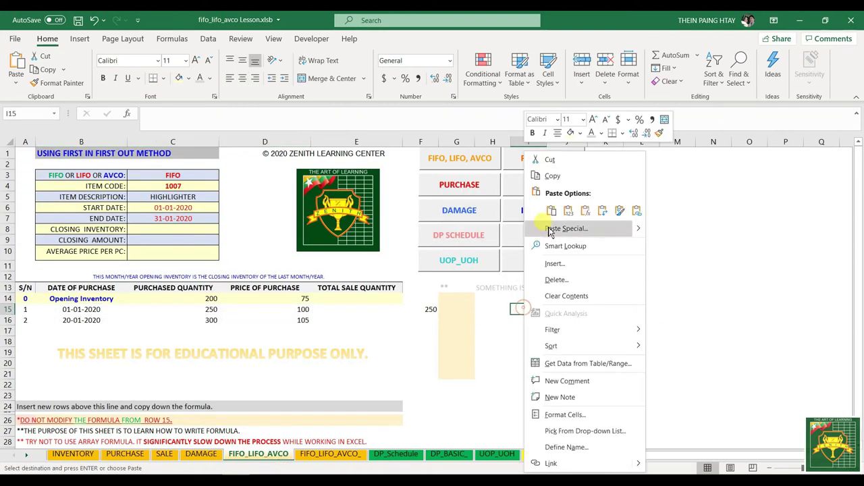
left_click(553, 208)
left_click_drag(531, 310, 531, 319)
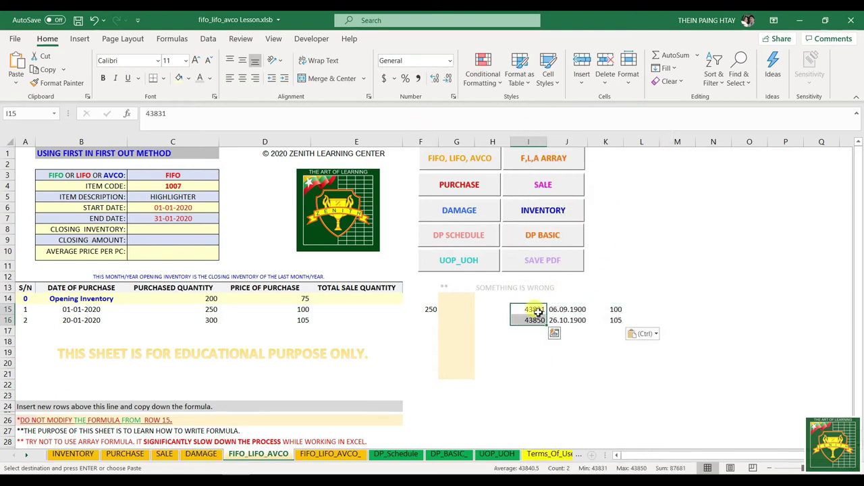
left_click(552, 309)
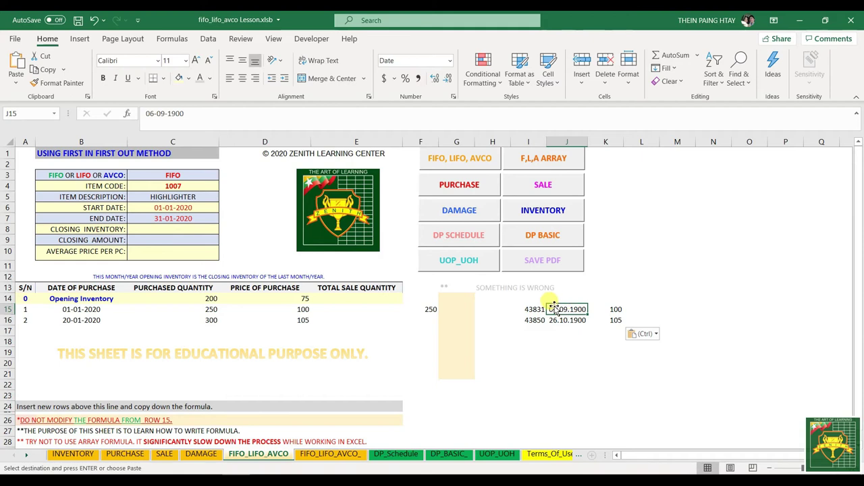
key("ctrl+z")
- Paste item 1007's purchase dates, quantities and prices at J15
left_click(564, 307)
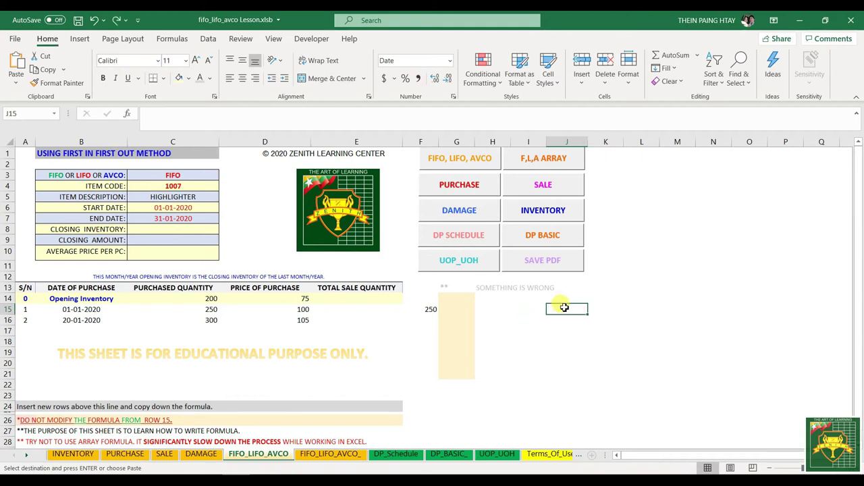
right_click(563, 307)
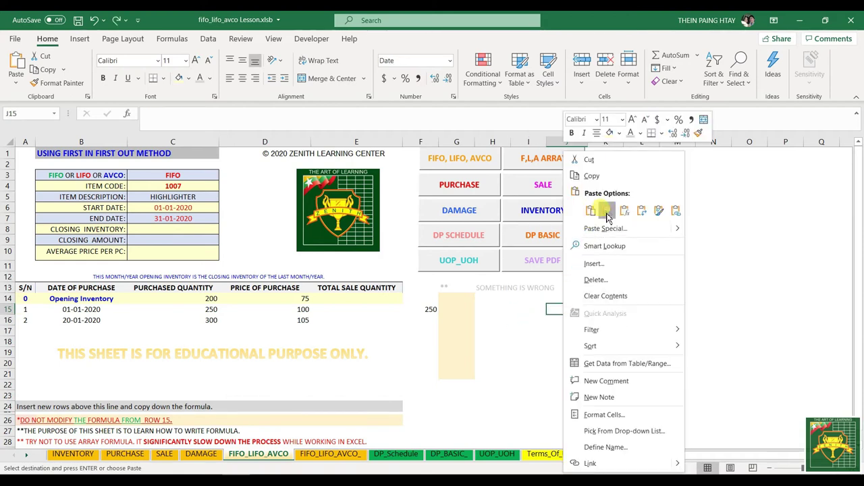
left_click(603, 208)
left_click(552, 355)
- Compare the pasted dates, quantities and prices with the FIFO table rows
left_click(561, 310)
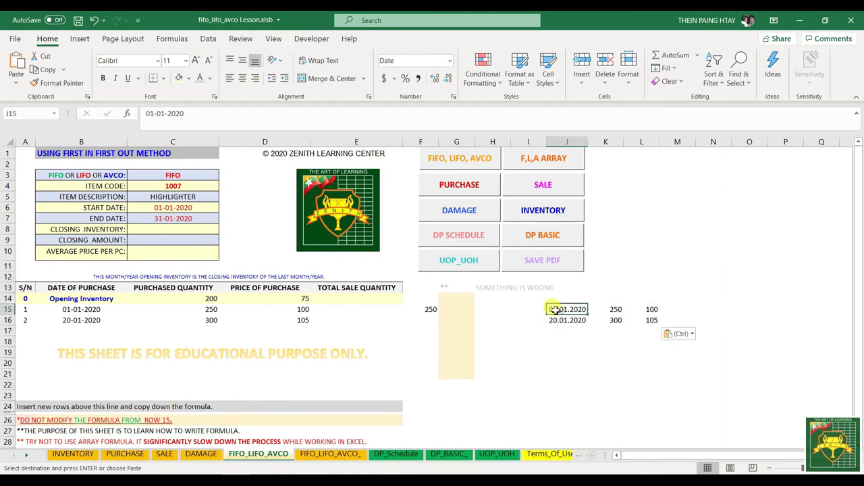
left_click(81, 309)
left_click(560, 319)
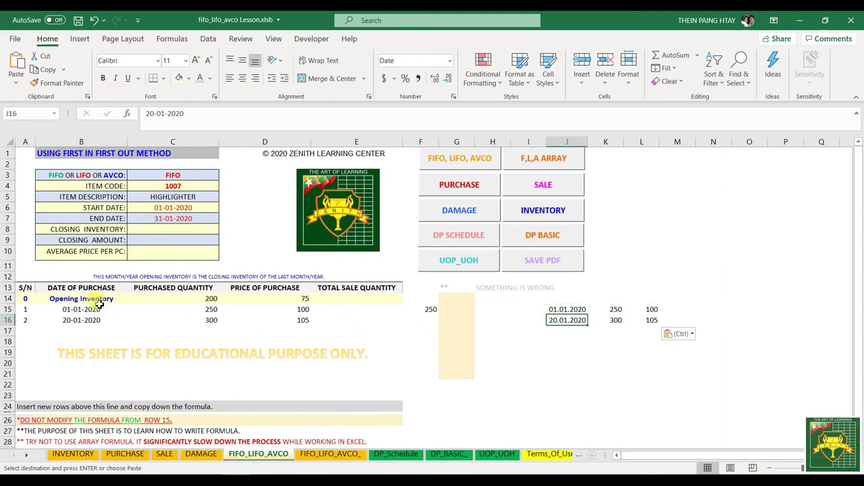
left_click(70, 320)
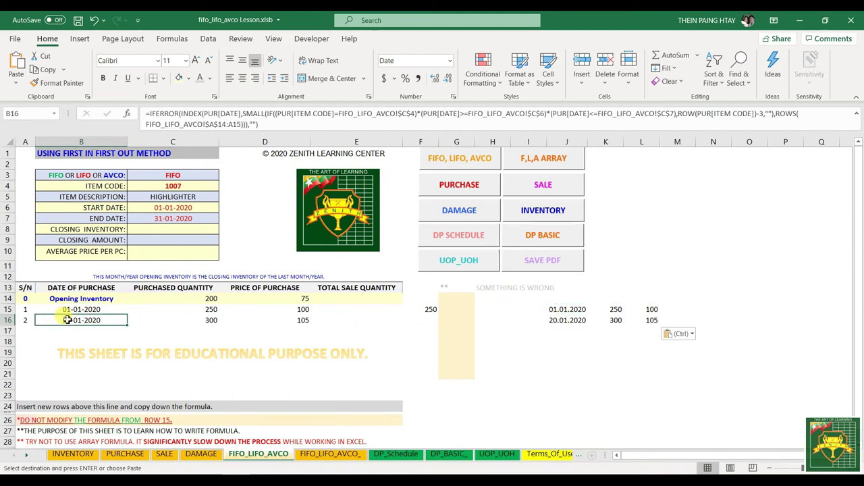
left_click(617, 318)
left_click(210, 317)
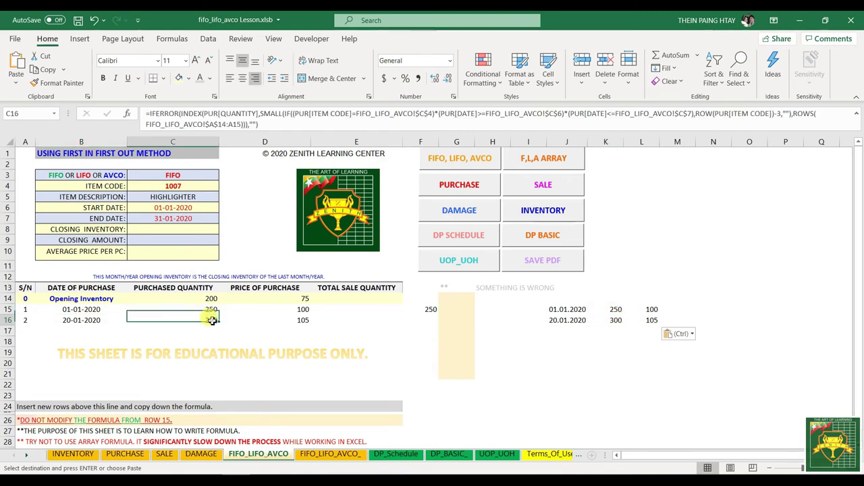
left_click(301, 312)
left_click(645, 310)
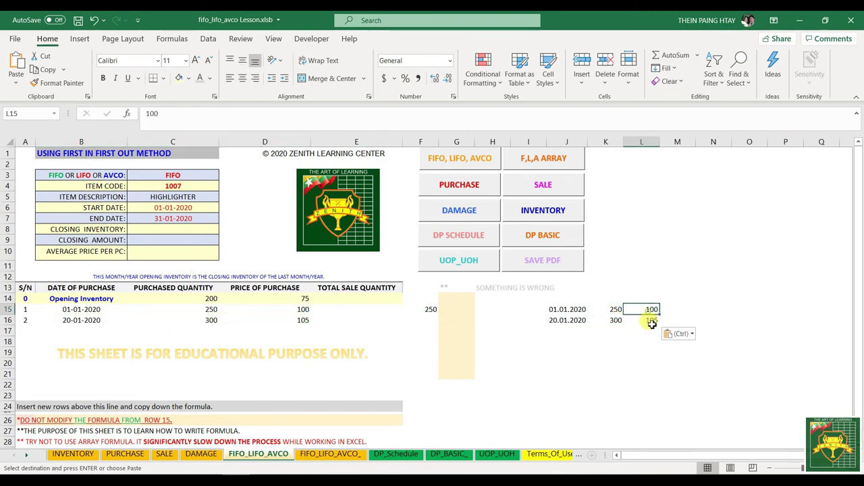
- Clear the pasted helper data from J15:L16
left_click_drag(560, 308, 641, 317)
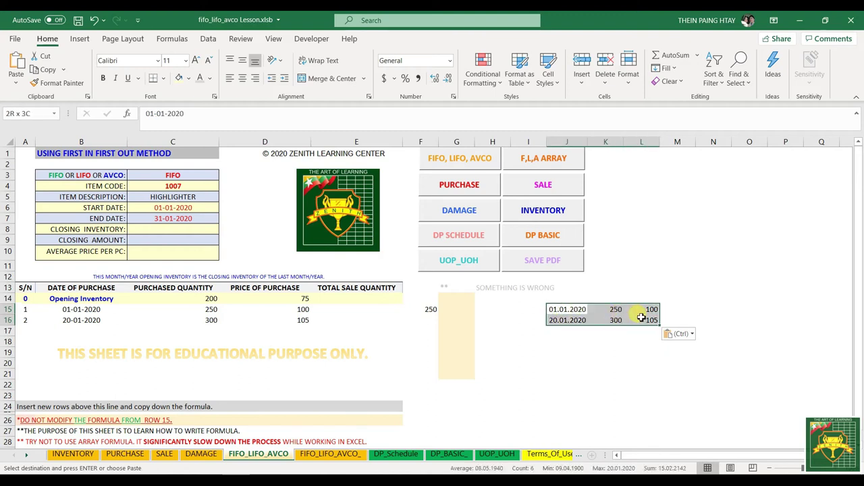
key("Delete")
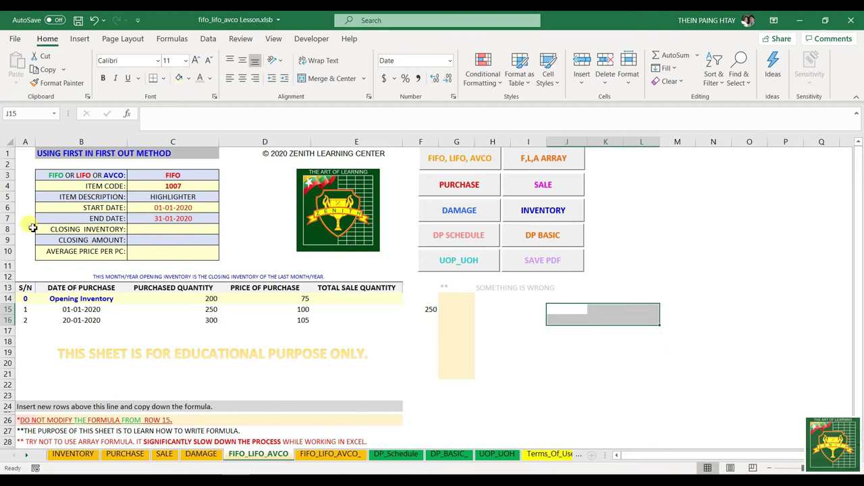
left_click(142, 187)
- Set item code 1010, filter PURCHASE to 1010 and select its dates, quantities and prices
type("1010")
key("Return")
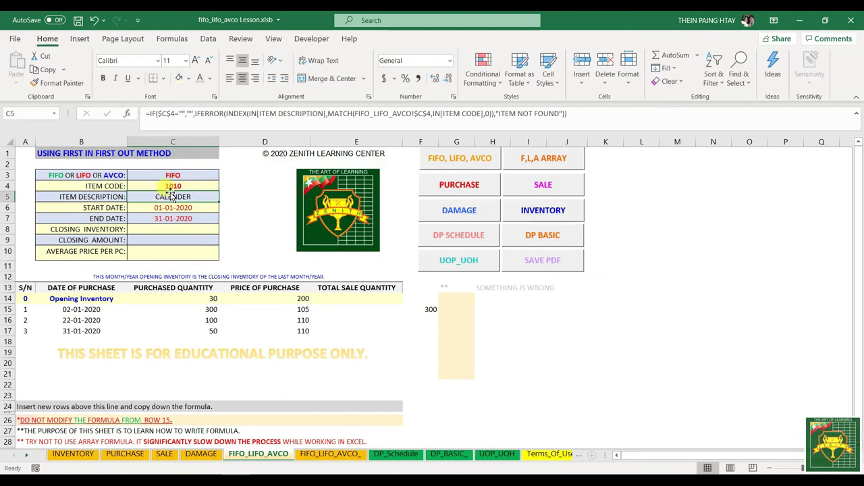
left_click(123, 453)
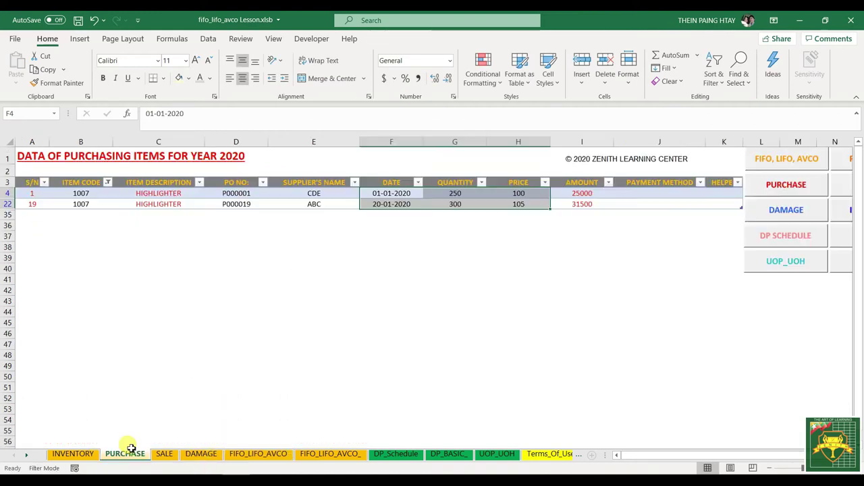
left_click(107, 182)
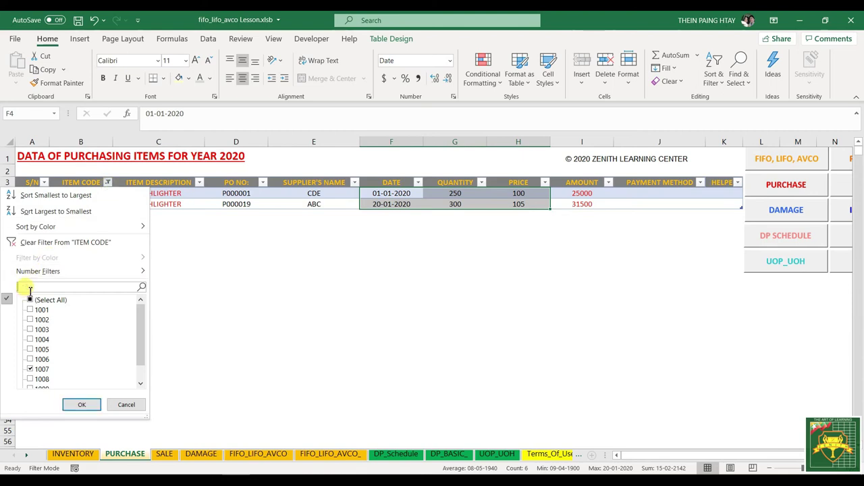
type("1010")
key("Return")
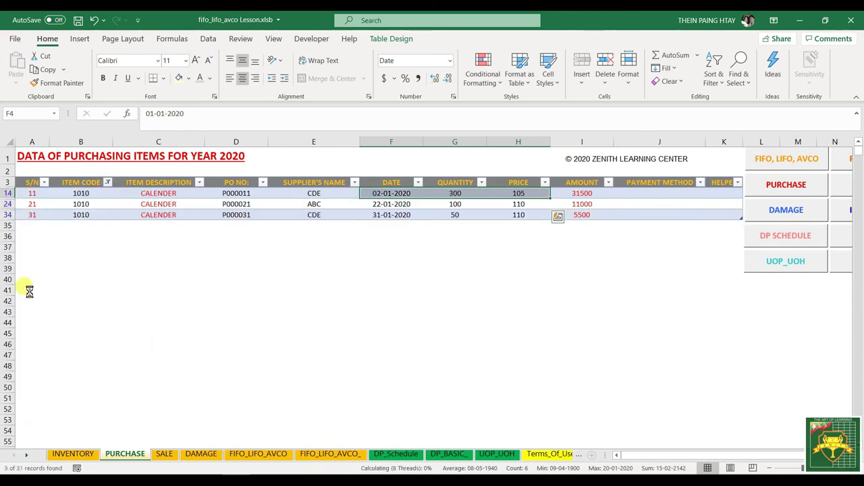
left_click_drag(391, 190, 500, 214)
- Paste item 1010's three purchases as values beside the FIFO table at I16
key("ctrl+c")
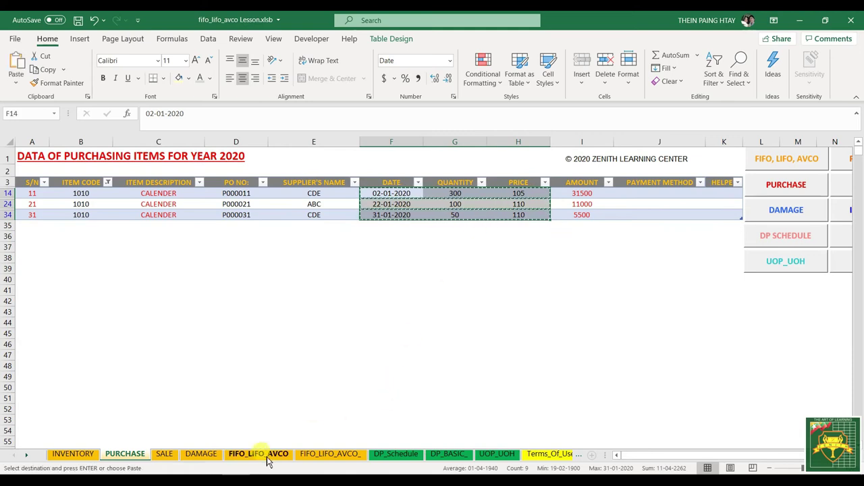
left_click(258, 454)
left_click(528, 319)
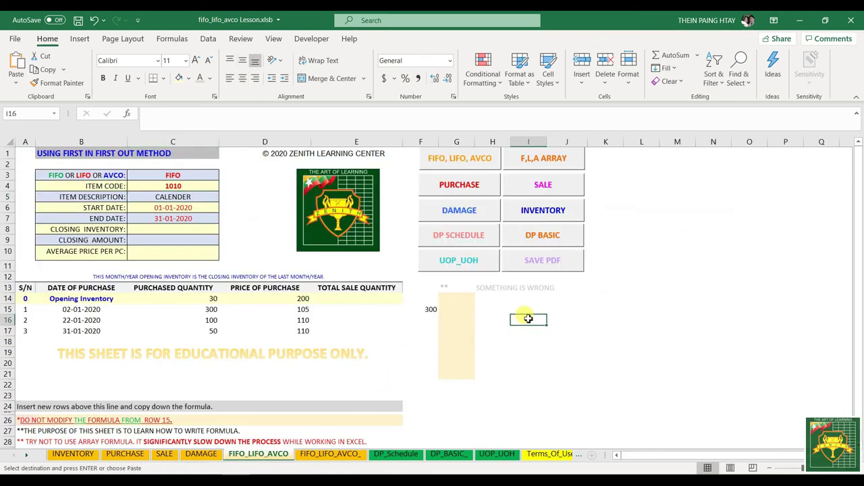
right_click(525, 317)
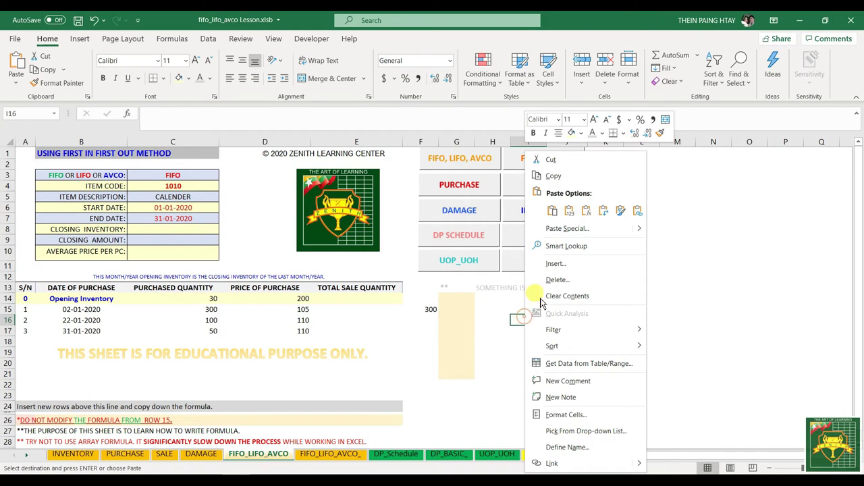
left_click(558, 207)
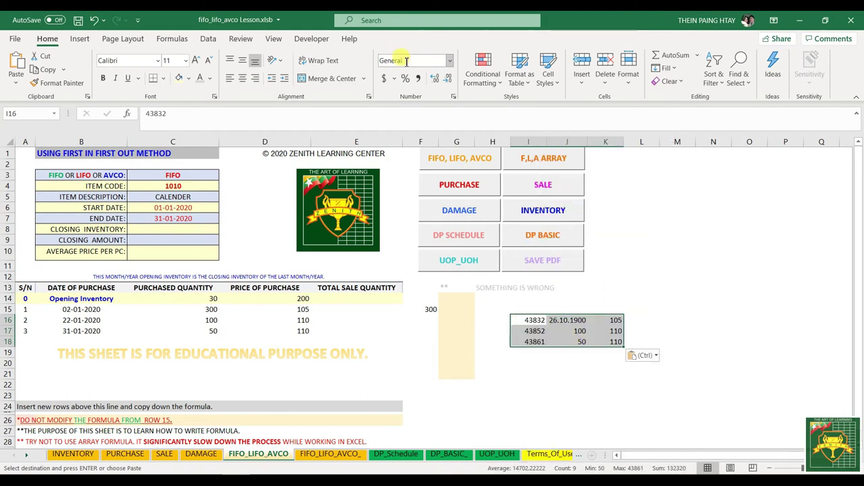
- Format the pasted quantities as plain numbers and the serial numbers as dates
left_click(449, 61)
left_click(422, 78)
left_click_drag(530, 320, 534, 355)
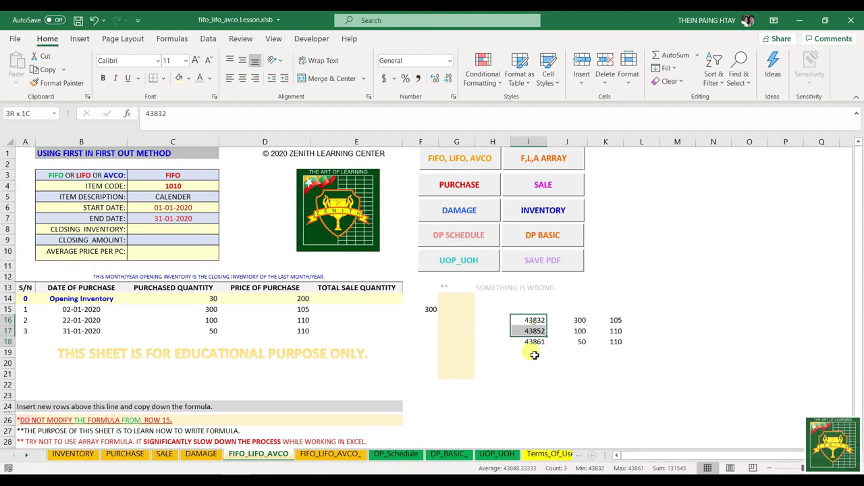
left_click(449, 61)
left_click(428, 191)
left_click(559, 362)
- Compare the pasted block with table rows 15–17, then clear I16:K18
left_click_drag(529, 325, 614, 340)
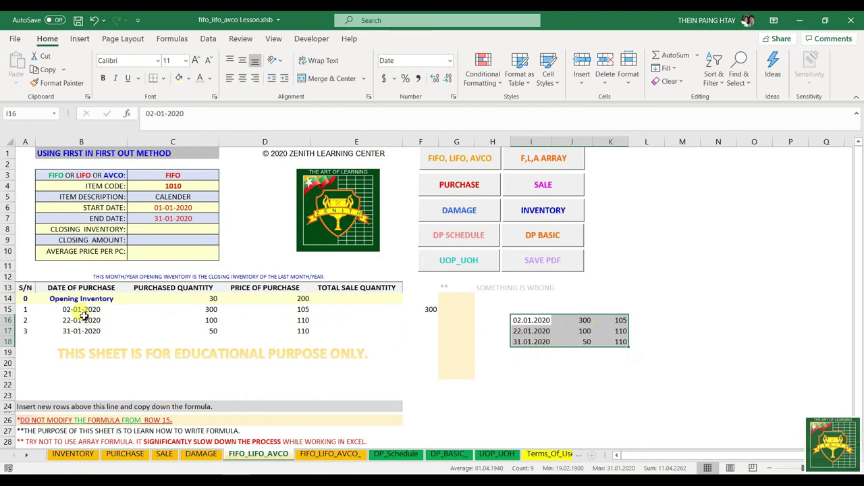
left_click_drag(521, 320, 594, 338)
key("Delete")
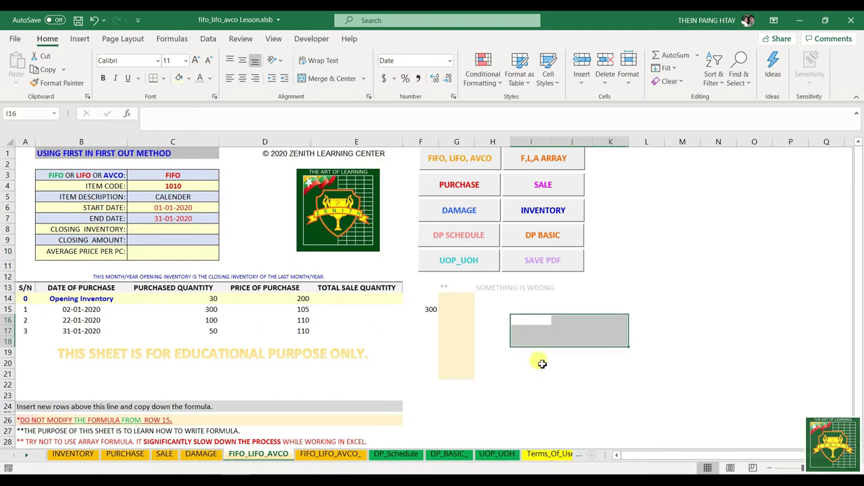
left_click(456, 352)
left_click_drag(61, 311, 284, 320)
left_click(184, 345)
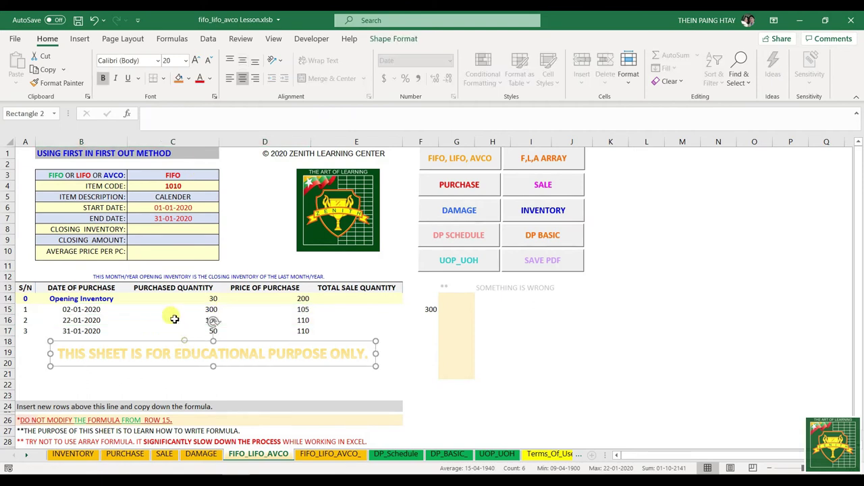
left_click(167, 173)
left_click(223, 175)
left_click(157, 188)
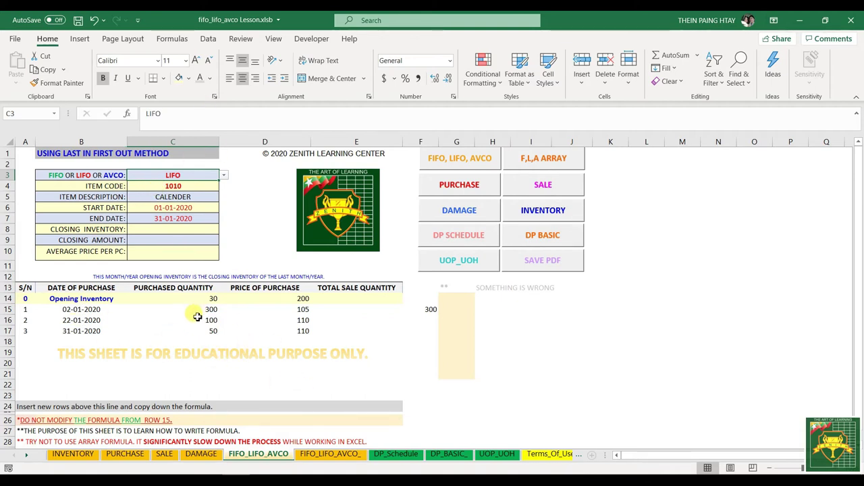
left_click(224, 175)
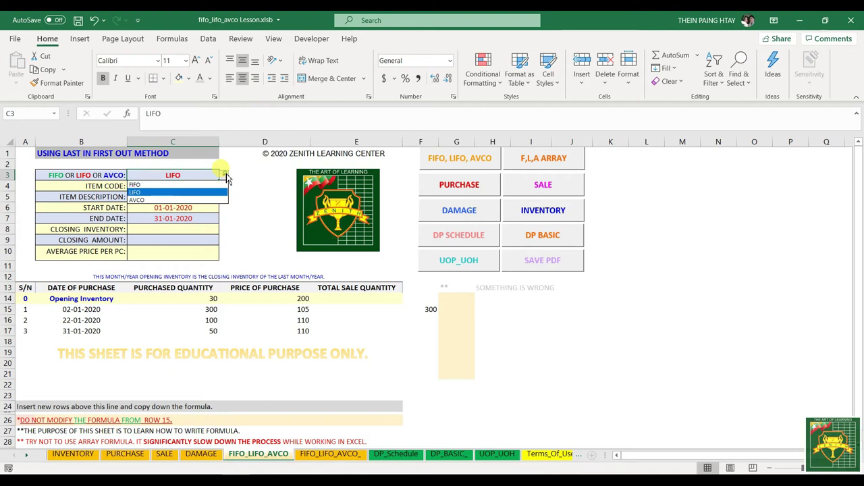
left_click(172, 181)
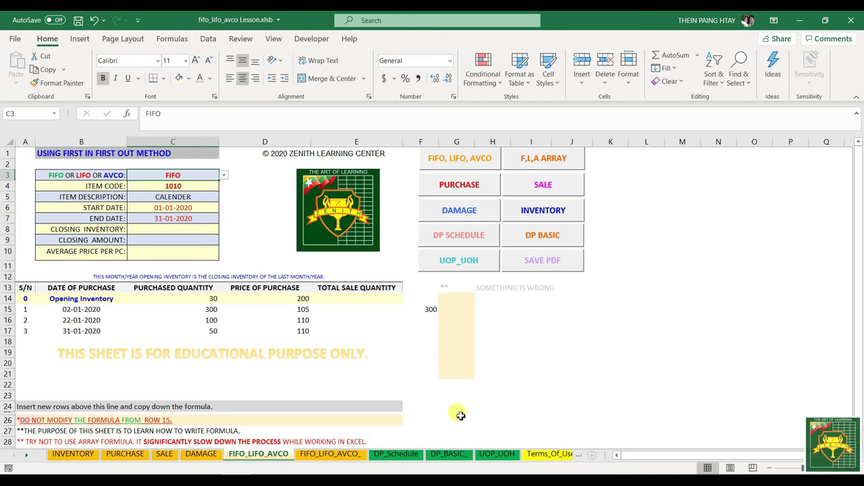
left_click(88, 309)
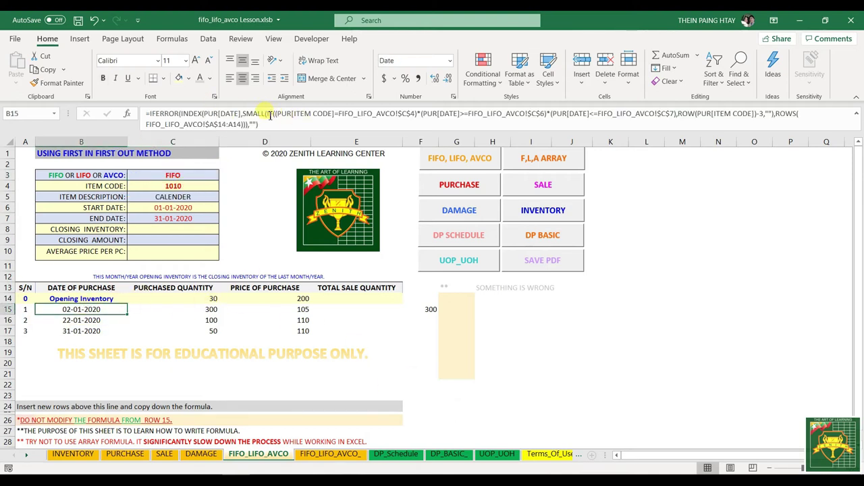
triple_click(269, 115)
key("Escape")
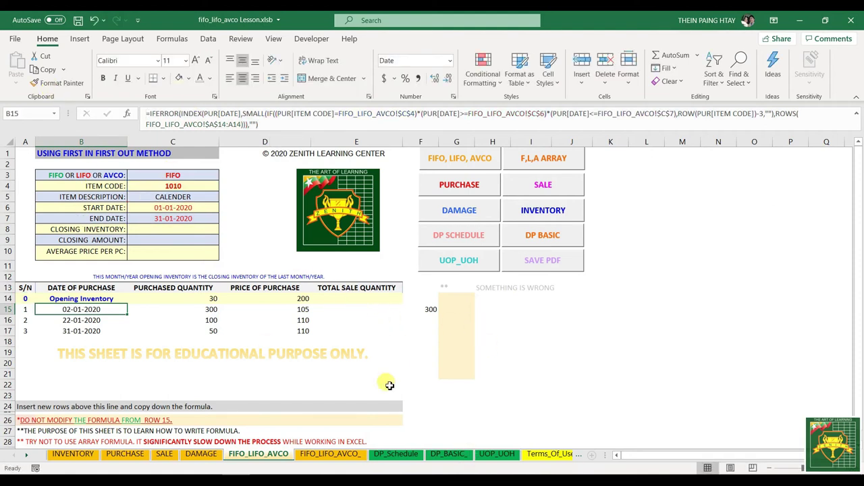
left_click(361, 299)
left_click(347, 319)
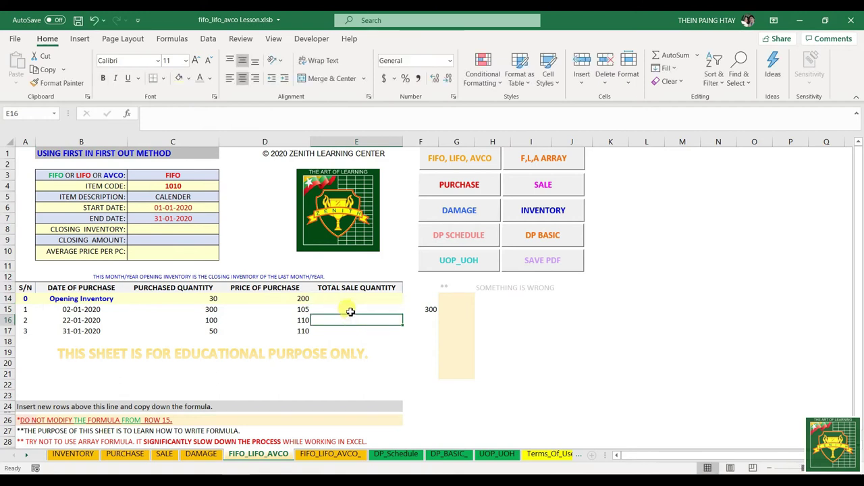
left_click_drag(349, 298, 343, 331)
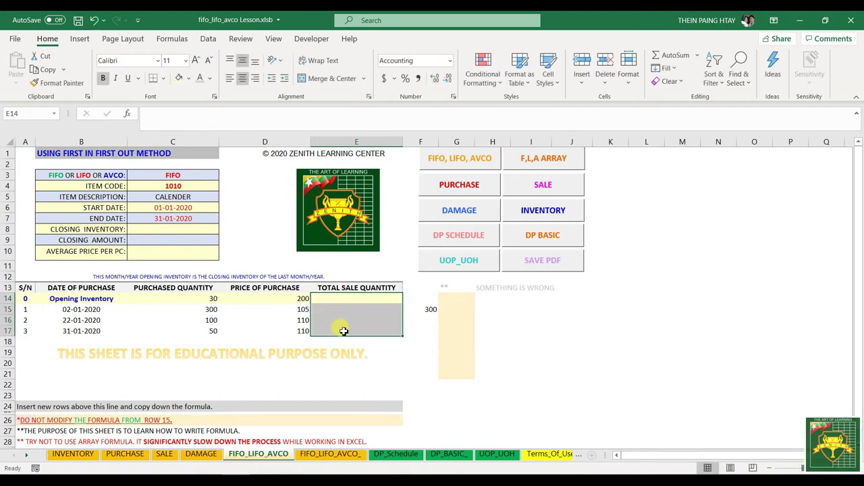
left_click(346, 297)
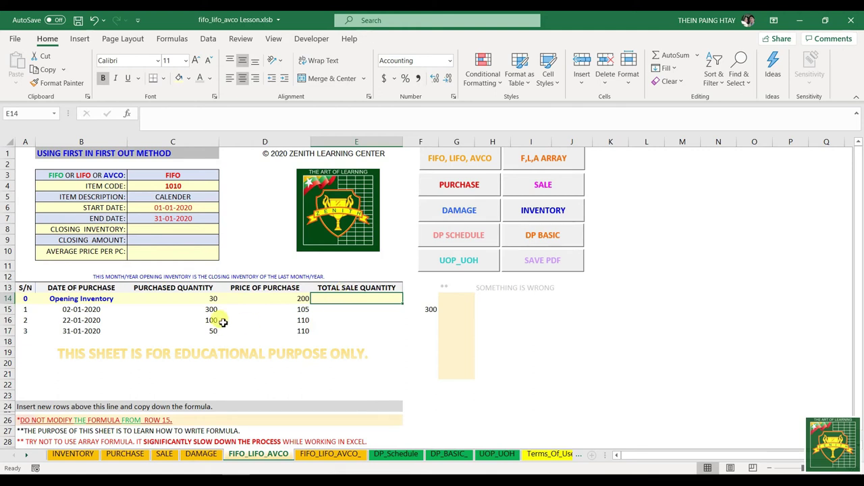
left_click(175, 176)
left_click(223, 175)
left_click(169, 198)
left_click(224, 175)
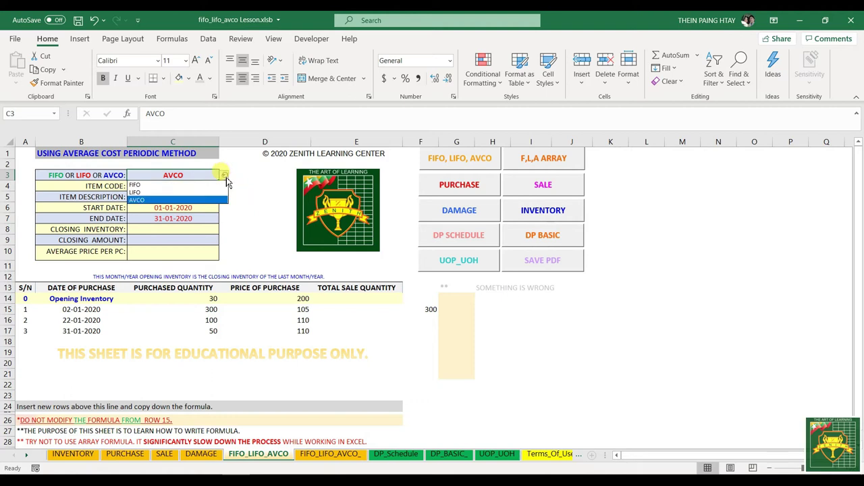
left_click(163, 183)
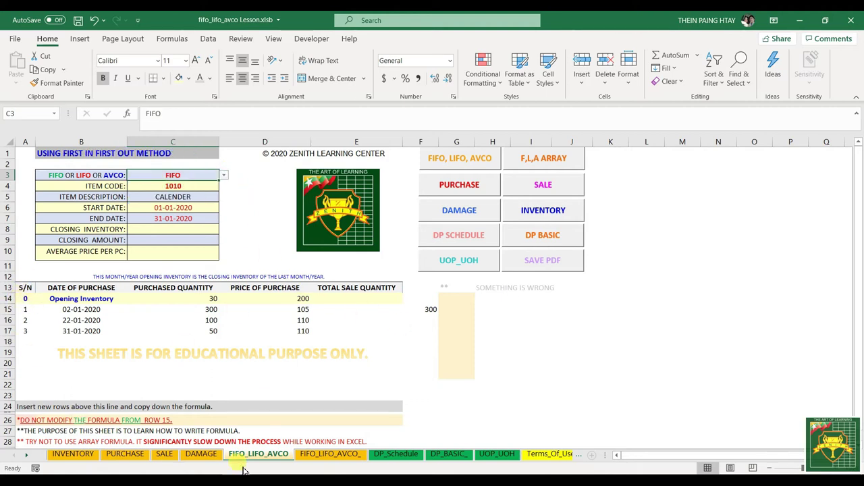
left_click(365, 299)
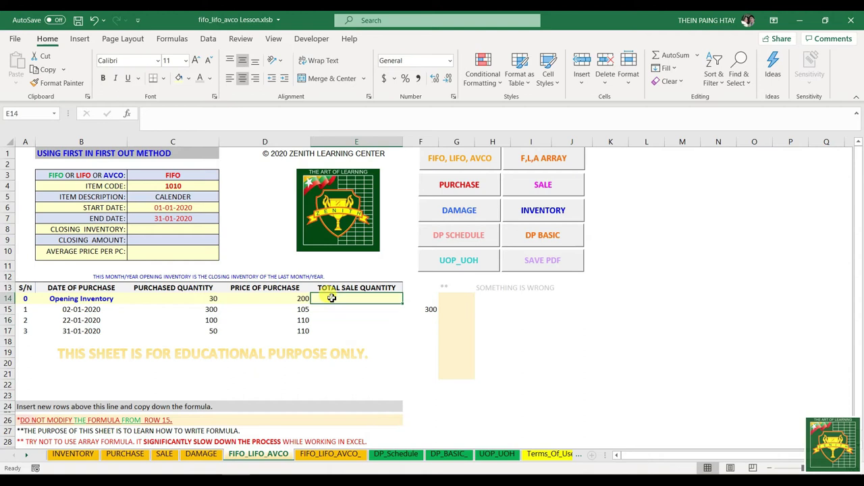
left_click_drag(343, 288, 344, 328)
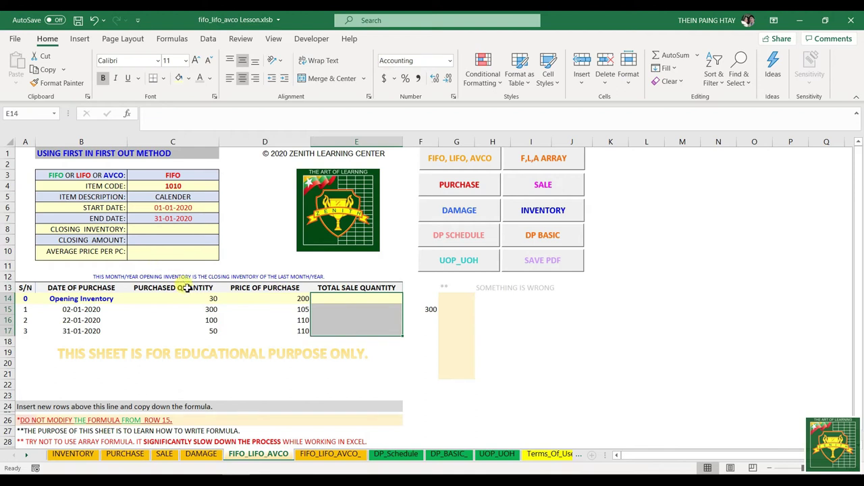
left_click(199, 299)
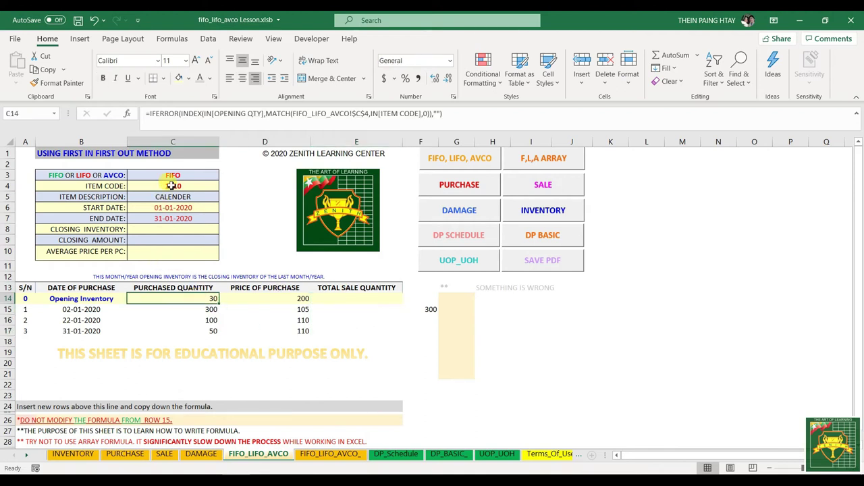
left_click(116, 450)
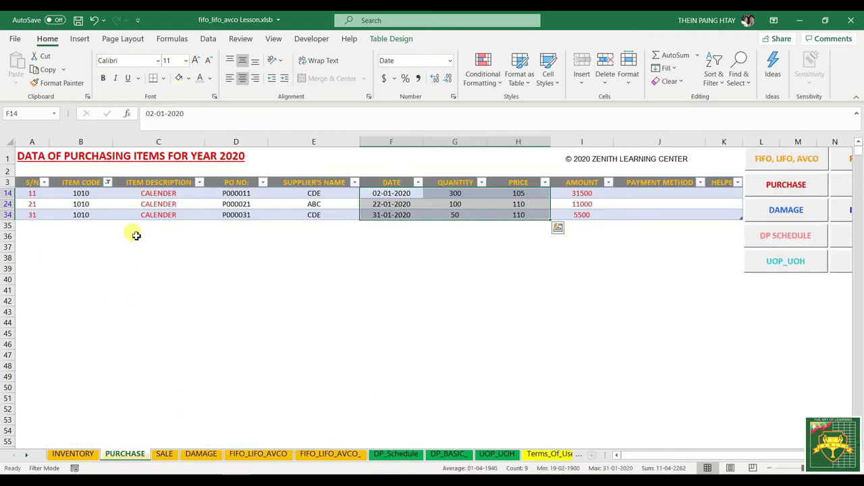
left_click(68, 452)
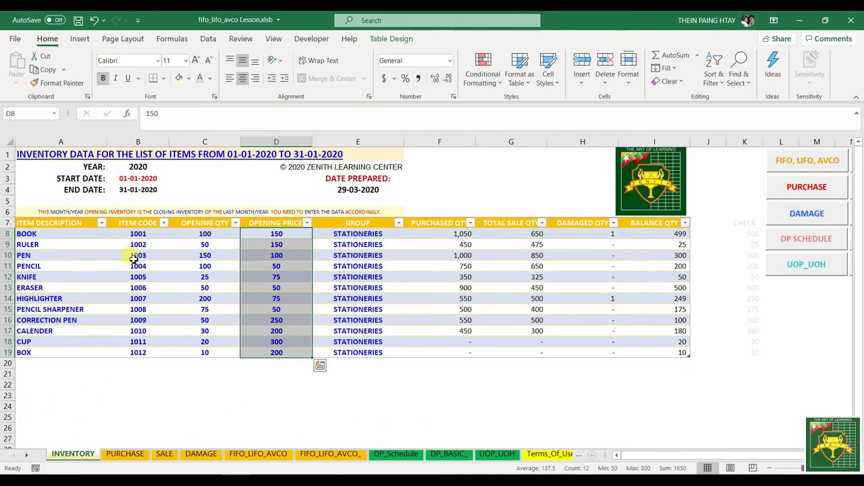
left_click_drag(135, 330, 195, 334)
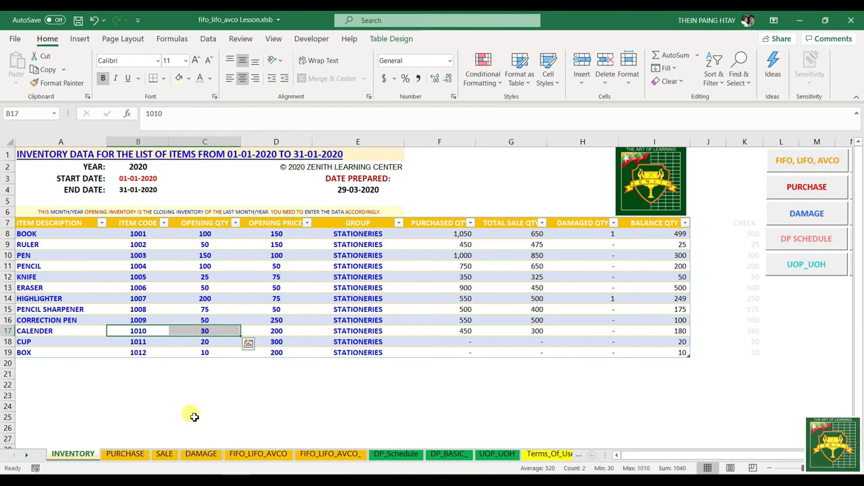
left_click(273, 454)
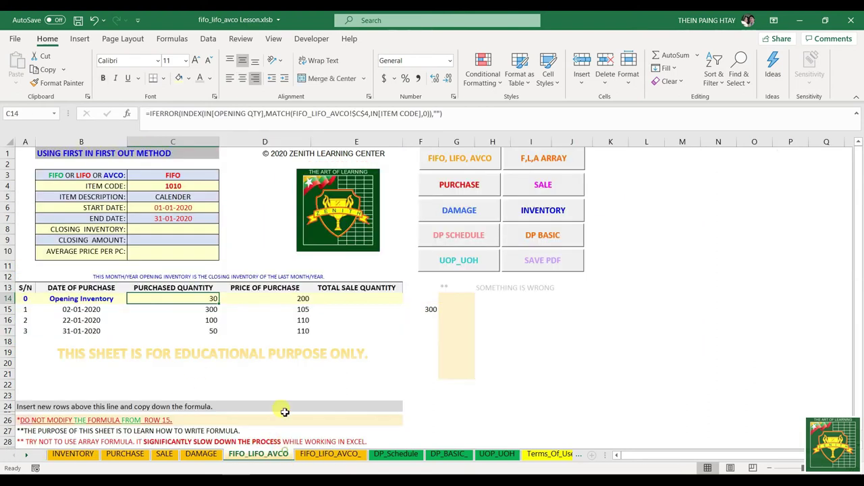
left_click(342, 301)
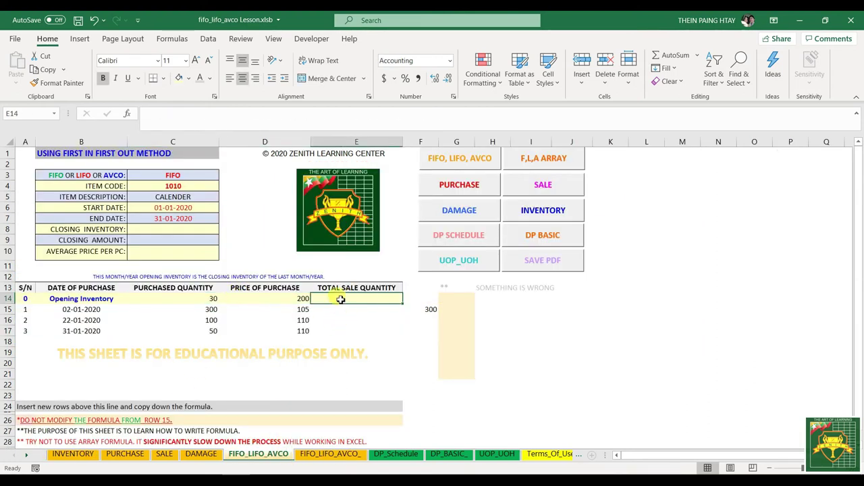
left_click(194, 299)
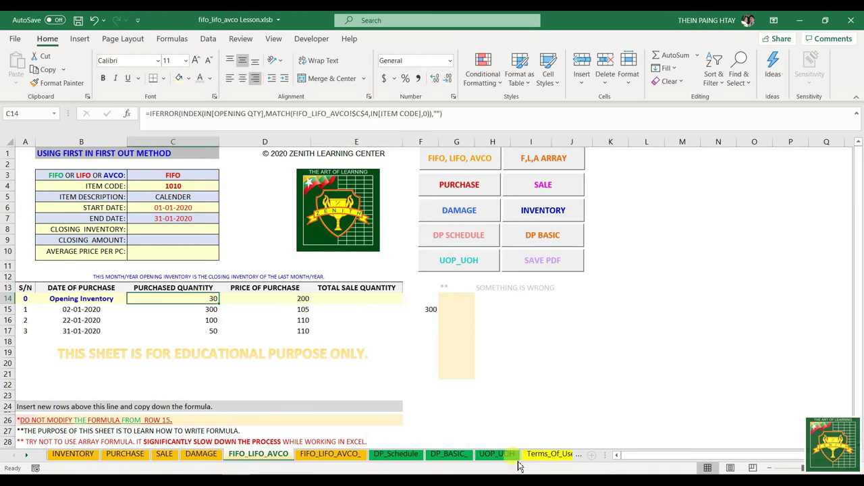
left_click(366, 296)
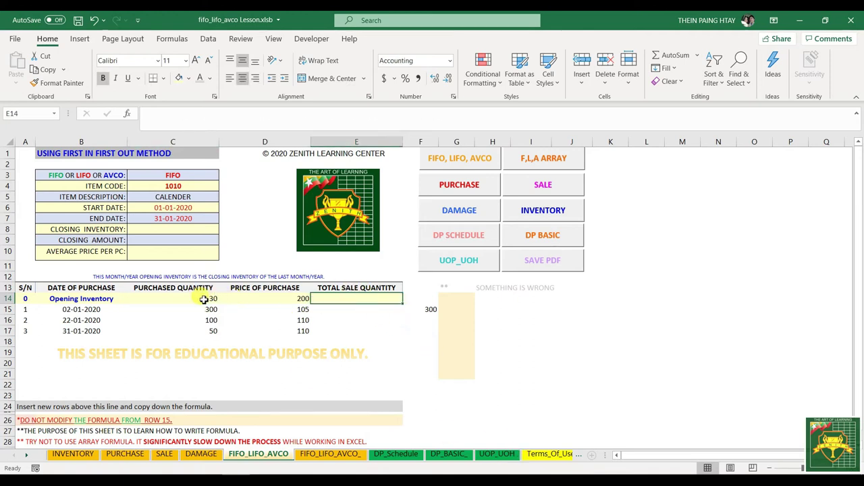
left_click(206, 300)
left_click(372, 299)
left_click_drag(345, 299, 352, 399)
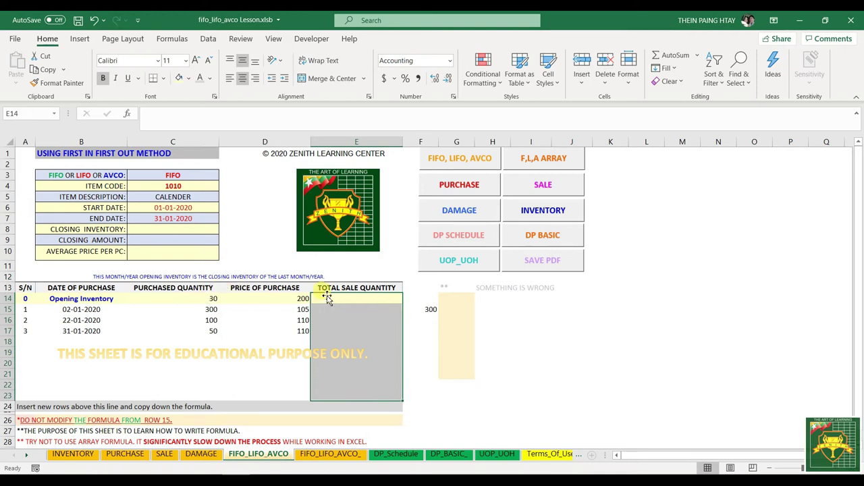
- Try a test value 3 in E14, cancel it, and inspect F15's check formula
left_click(348, 298)
type("30")
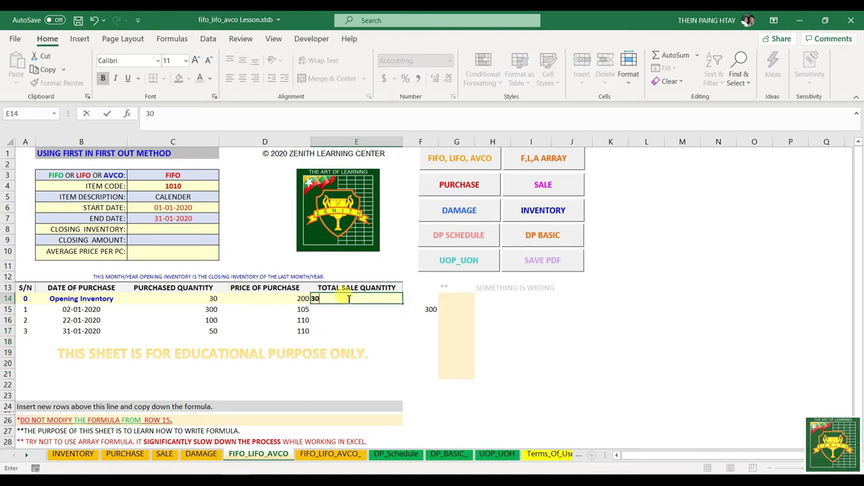
left_click(348, 298)
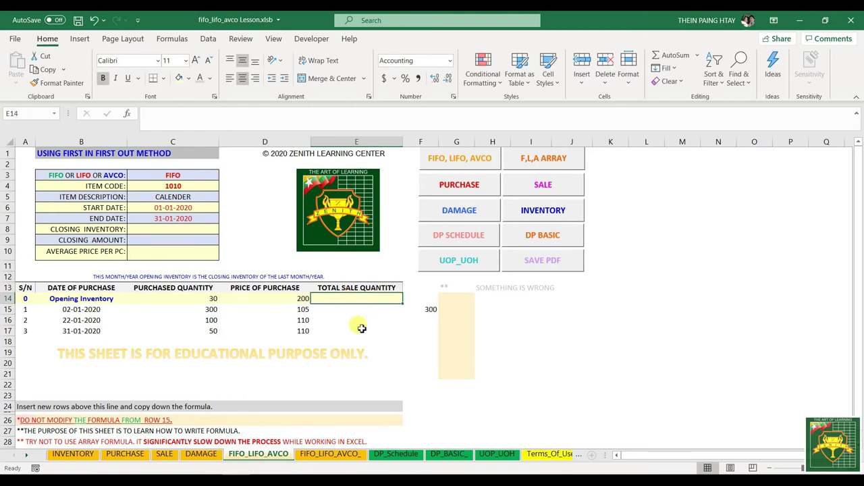
type("=")
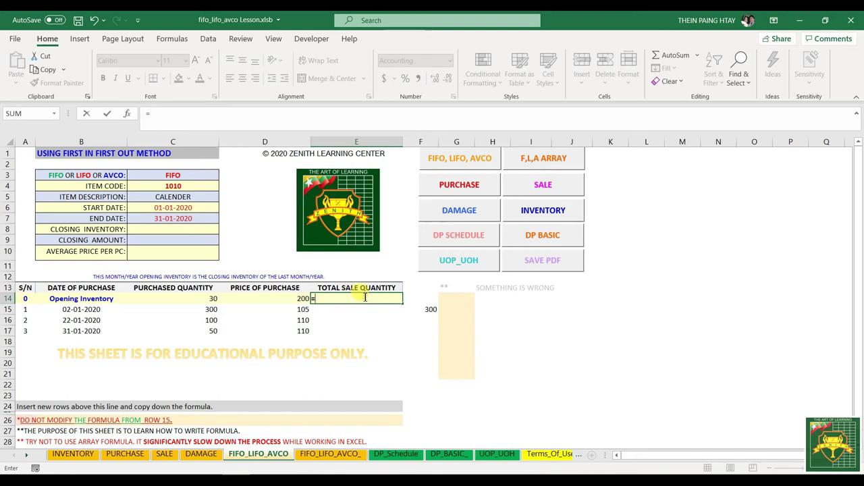
key("Escape")
left_click(408, 299)
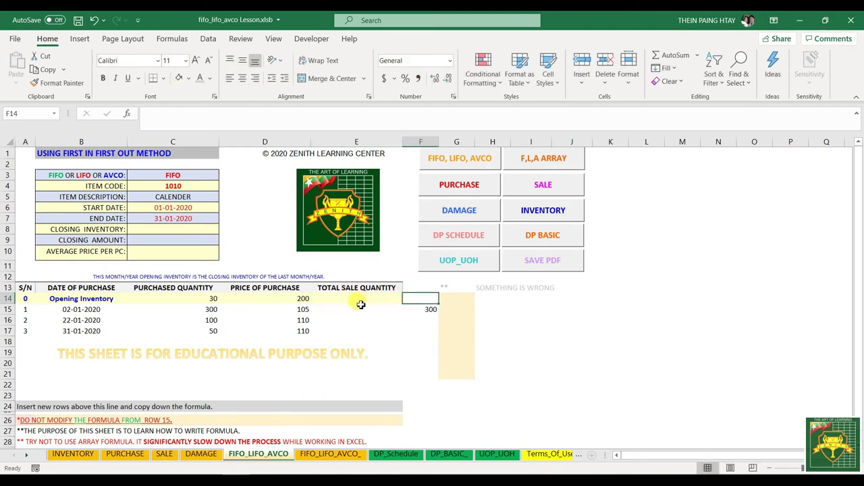
left_click(424, 311)
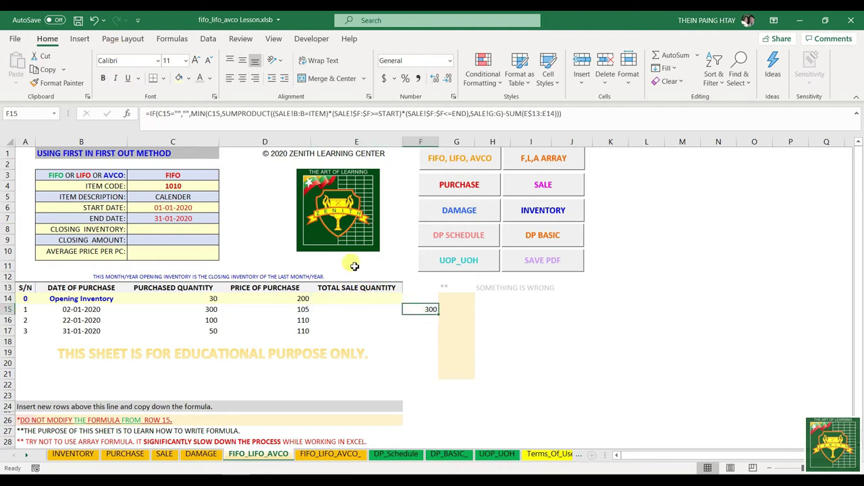
- Begin E14's formula as =MIN(C14,SUMPRODUCT( using the opening quantity
left_click(362, 301)
type("=")
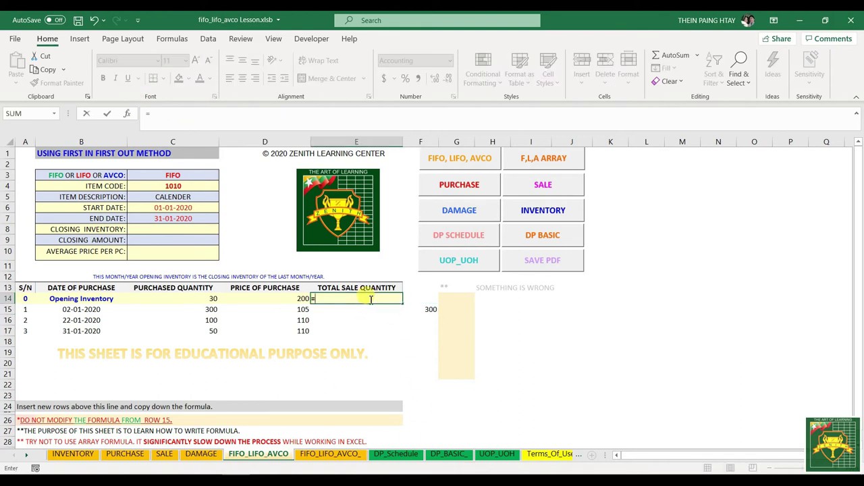
type("MIN(")
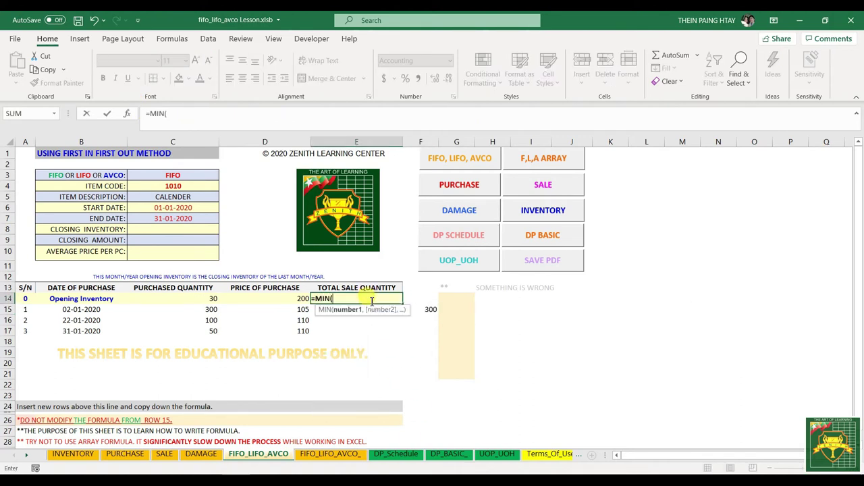
left_click(194, 298)
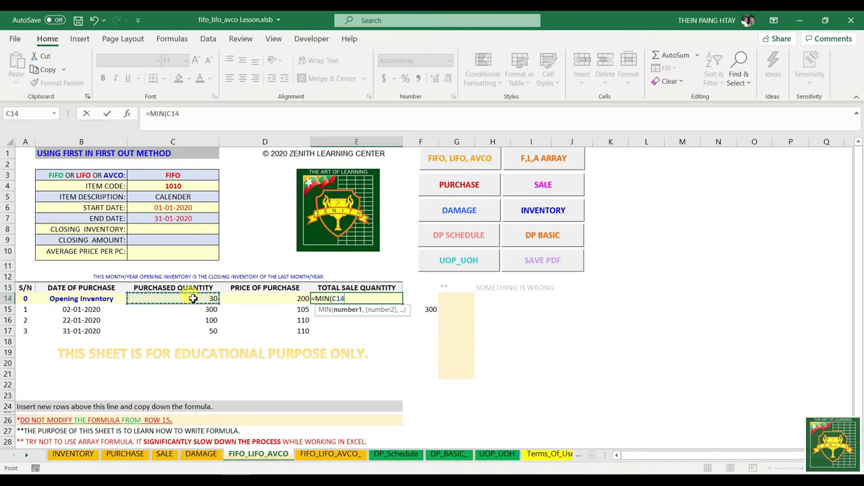
type(",")
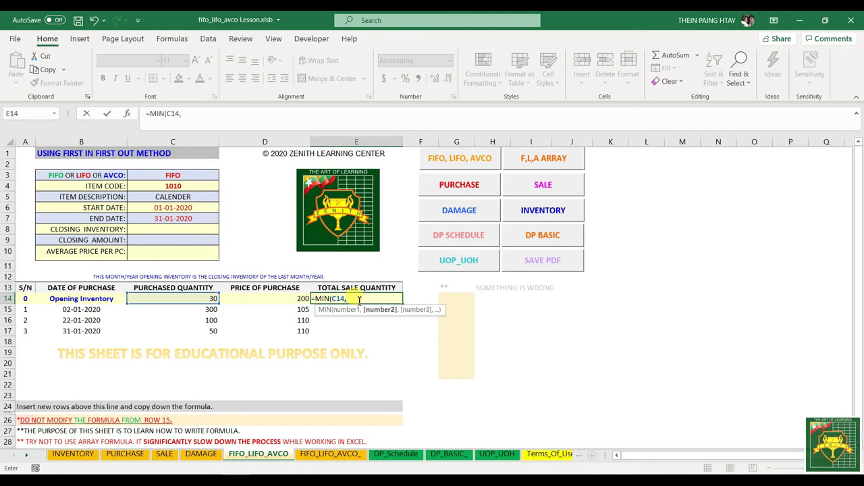
type("SUMPRO")
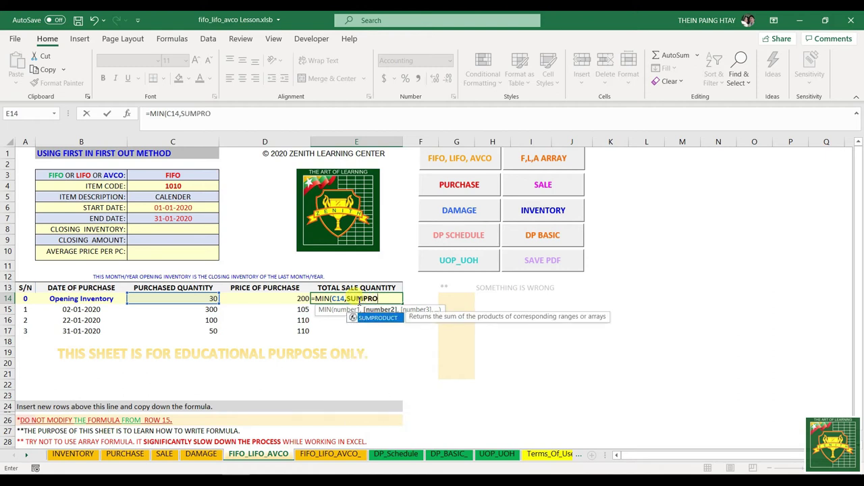
type("DUCT(")
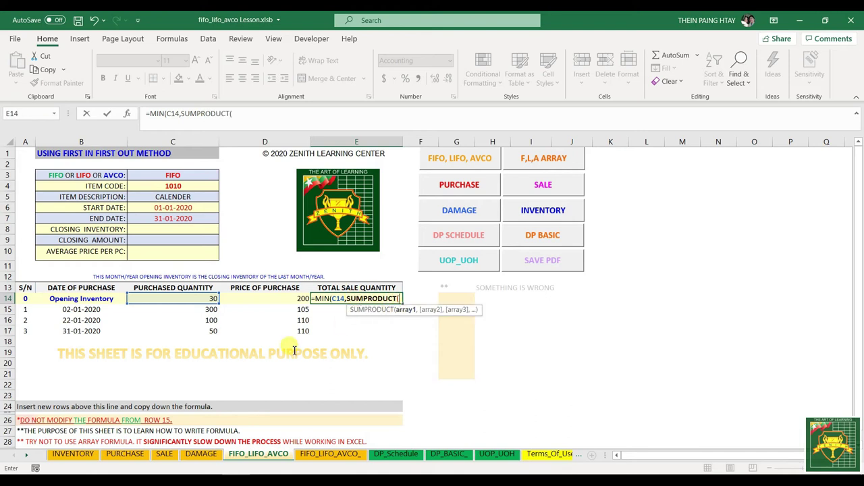
- Pass the SALE table's QUANTITY column, SA[QUANTITY], as SUMPRODUCT's first array and start the next argument
left_click(164, 454)
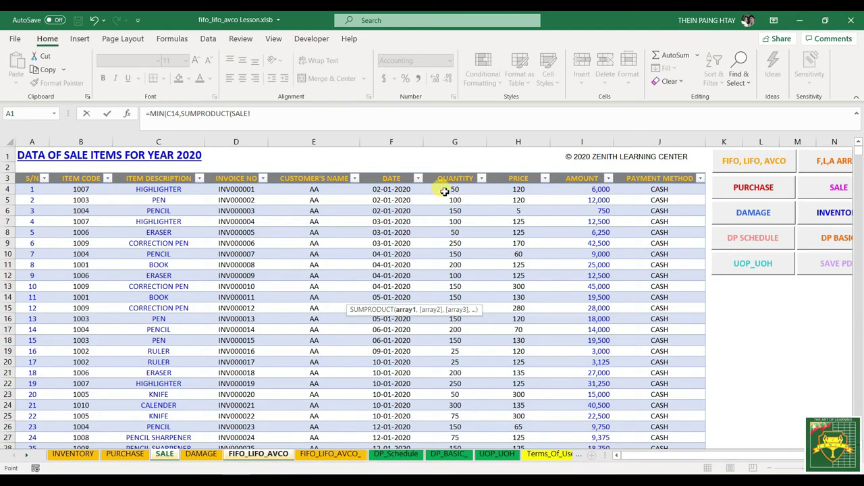
left_click_drag(444, 189, 454, 424)
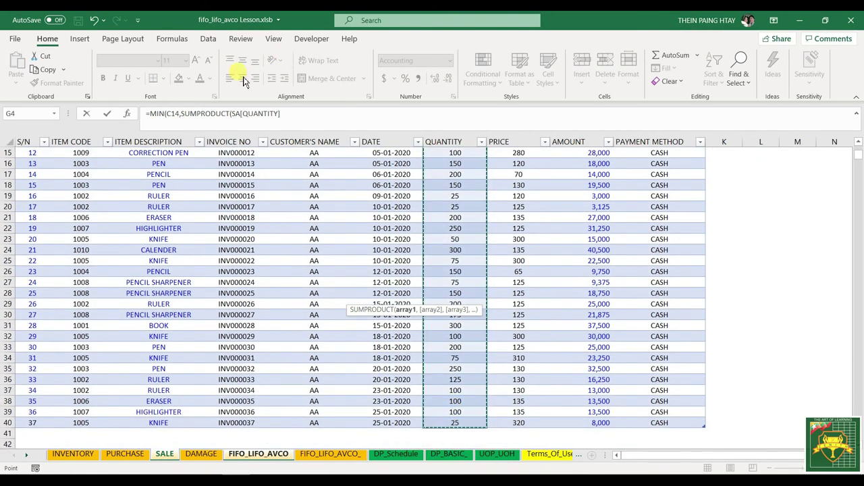
left_click(281, 113)
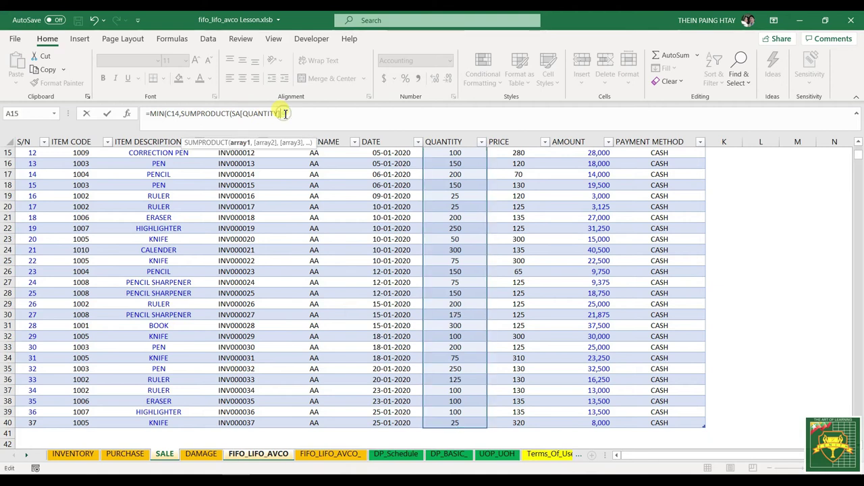
type(",(")
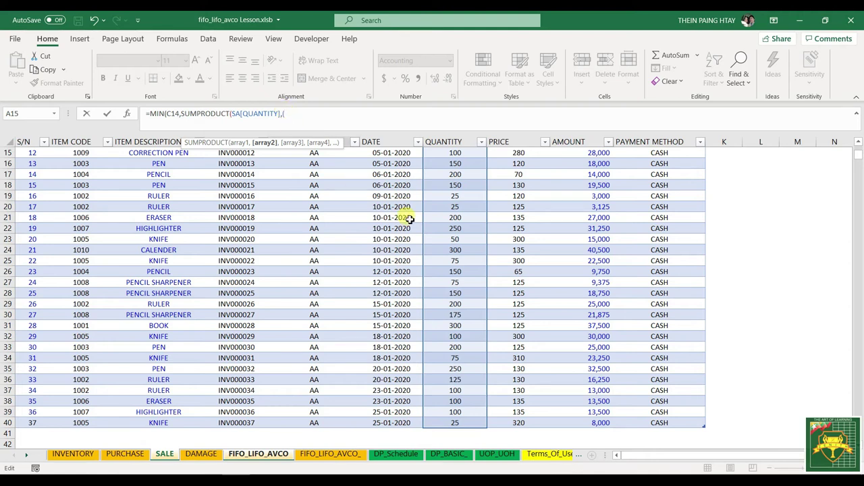
scroll(860, 156, "up", 5)
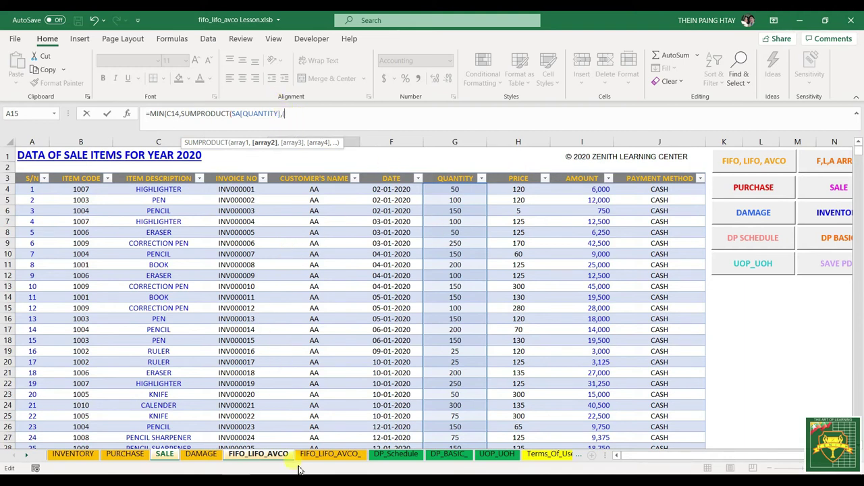
left_click(252, 454)
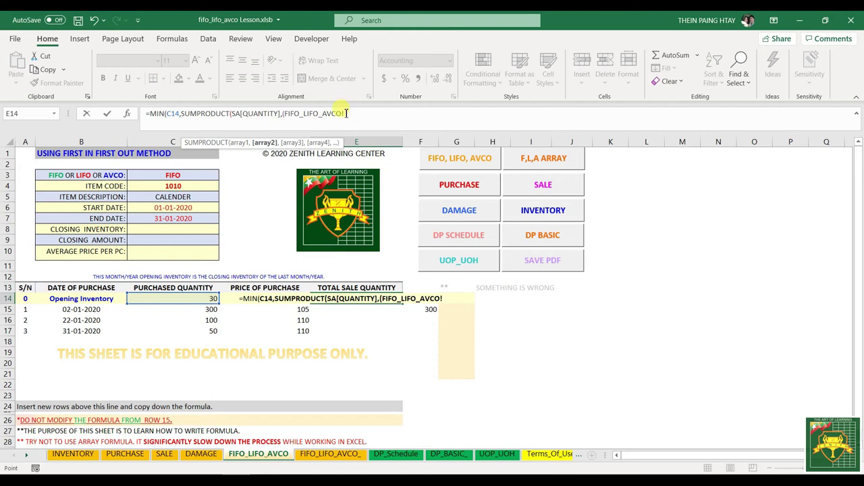
left_click_drag(283, 114, 346, 116)
- Reference the SALE table's ITEM CODE column as SA[ITEM CODE] in the formula
left_click(164, 454)
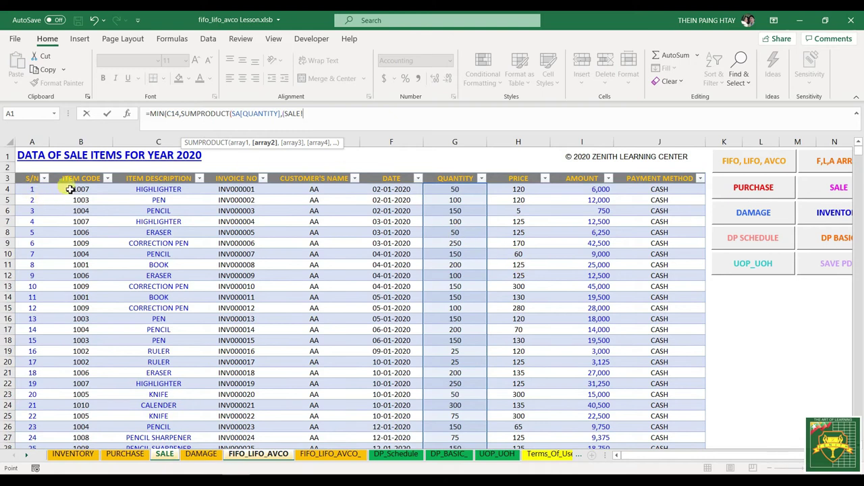
left_click_drag(76, 189, 87, 350)
scroll(135, 229, "up", 7)
scroll(117, 229, "down", 4)
scroll(118, 229, "up", 4)
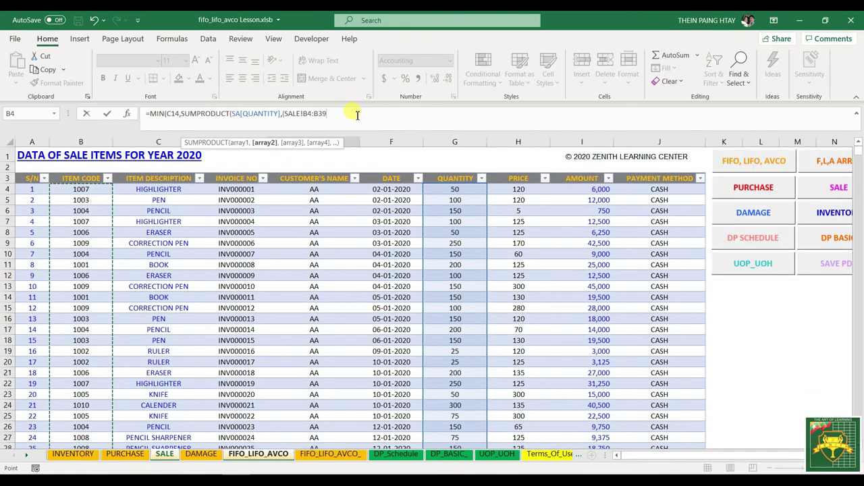
left_click_drag(334, 114, 285, 115)
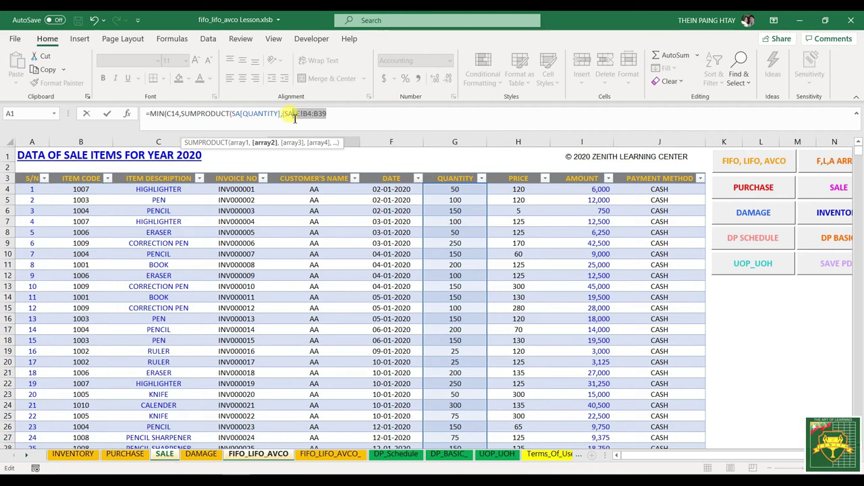
type("SA[")
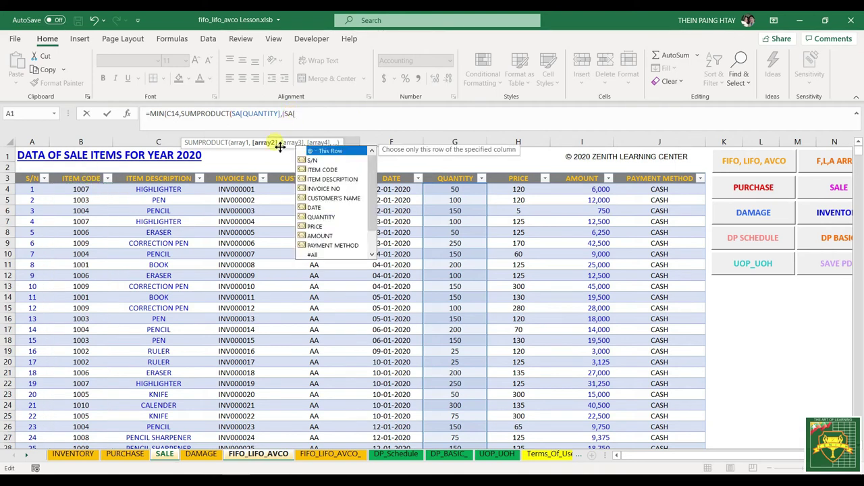
double_click(320, 170)
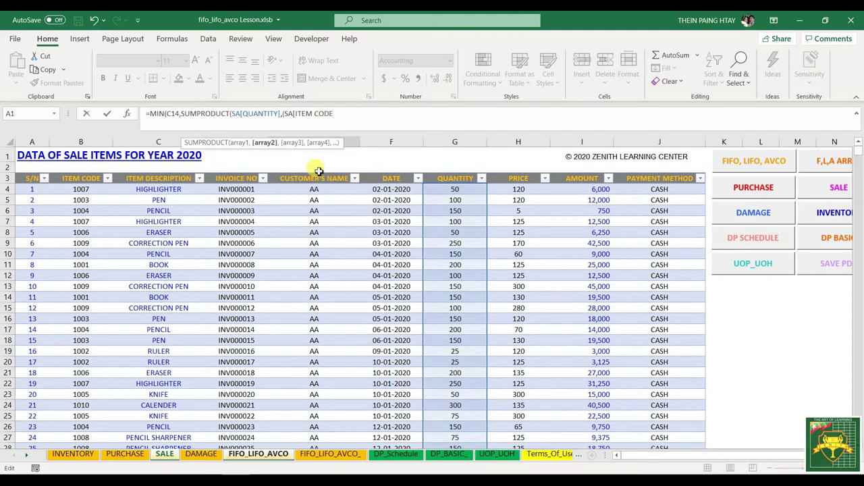
- Require SA[ITEM CODE] to equal FIFO_LIFO_AVCO!$C$4, then add )*( to multiply
type("]")
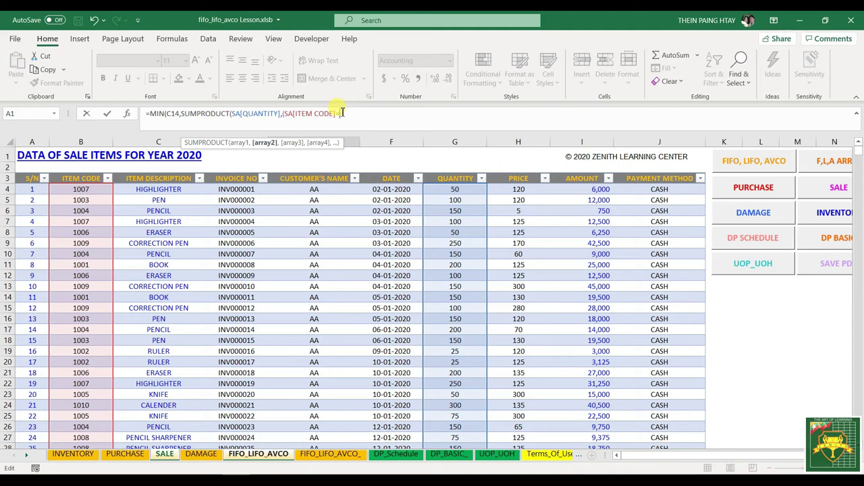
type("=")
left_click(247, 453)
left_click(159, 186)
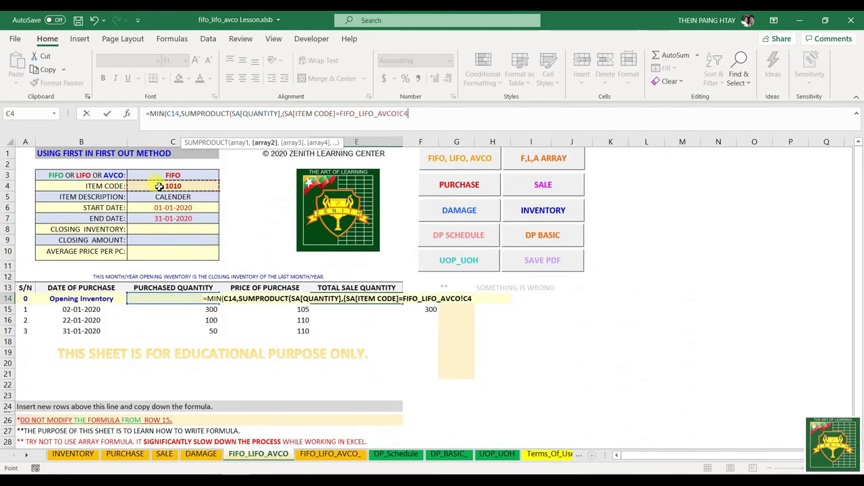
key("F4")
type(",")
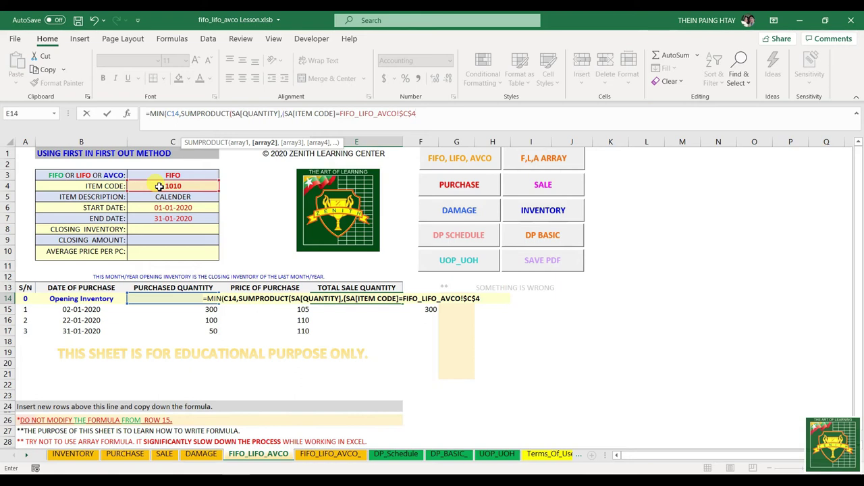
type(")*(")
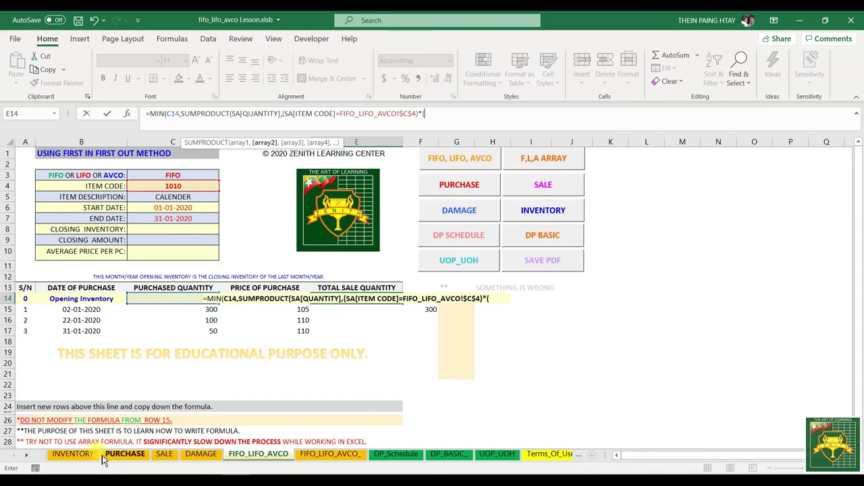
- Add the start-date condition SA[DATE]>=FIFO_LIFO_AVCO!$C$6 to E14's SUMPRODUCT, followed by '*'
left_click(164, 454)
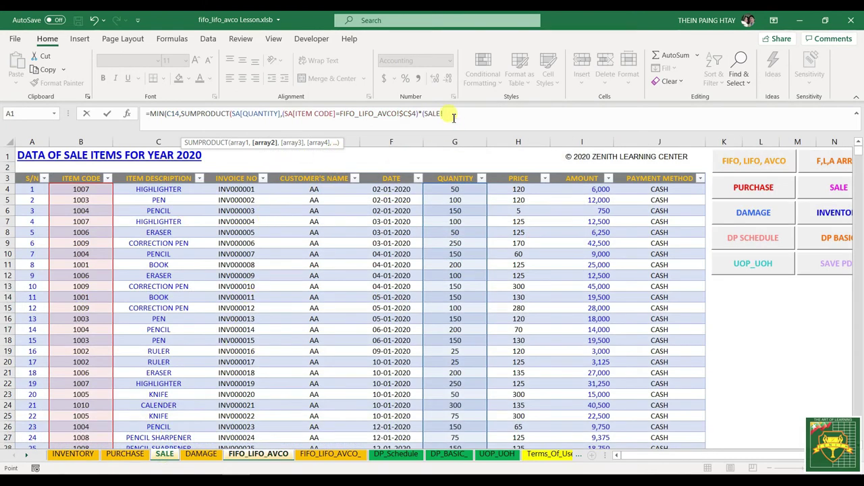
key("BackSpace")
key("BackSpace")
key("BackSpace")
type("[")
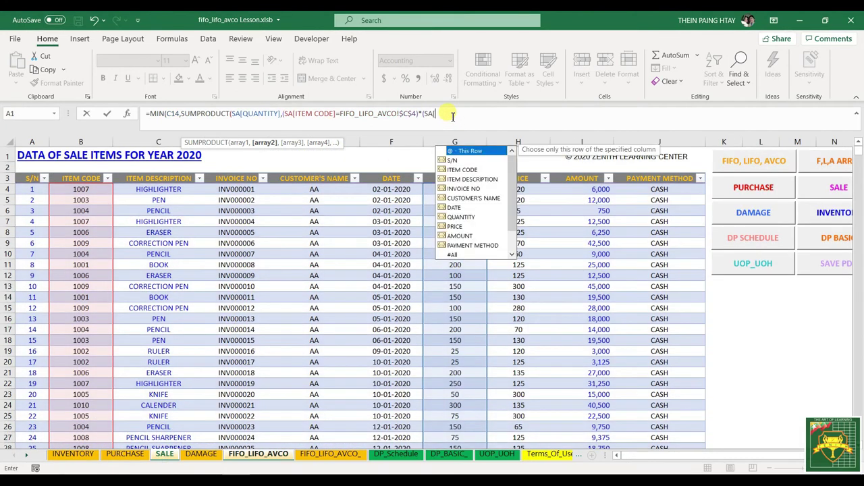
type("DA")
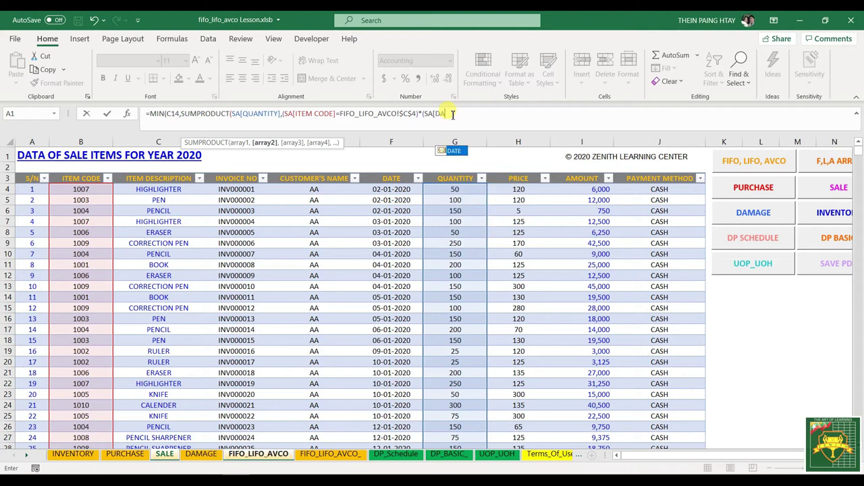
double_click(453, 150)
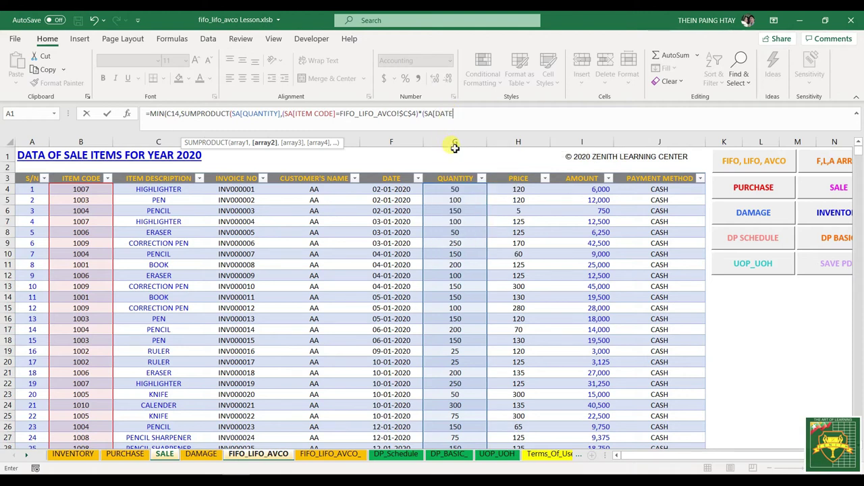
type("]")
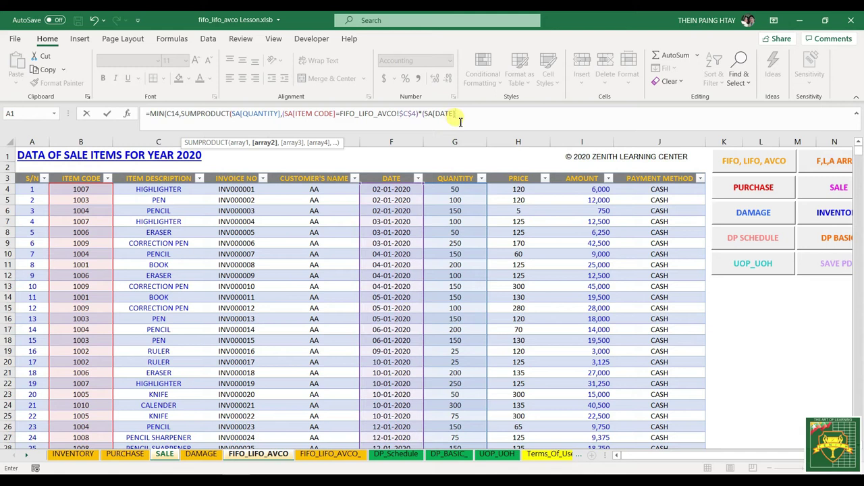
type(">=")
left_click(276, 461)
left_click(186, 207)
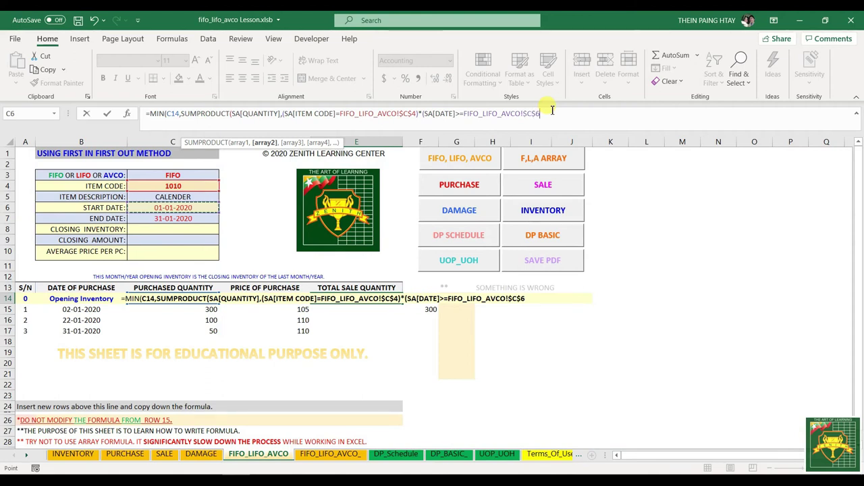
type(")*")
- Duplicate the date condition after '*' as an end-date bound pointing at $C$7
left_click_drag(423, 115, 543, 107)
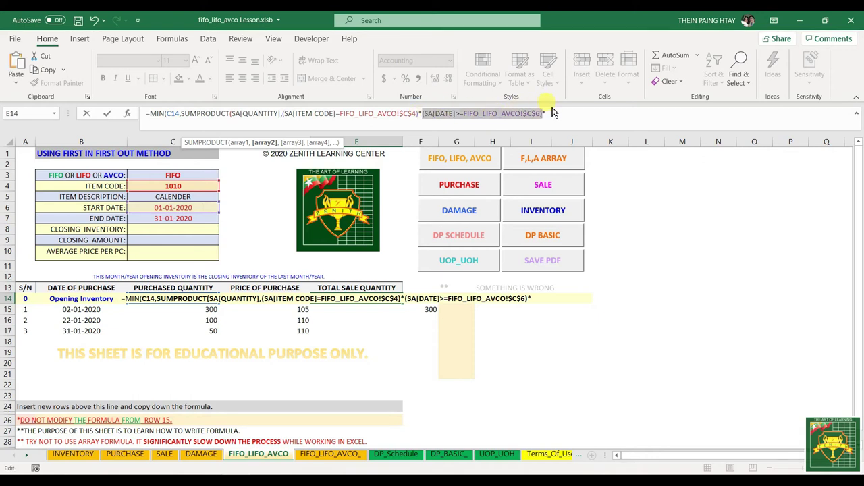
left_click(551, 110)
key("ctrl+v")
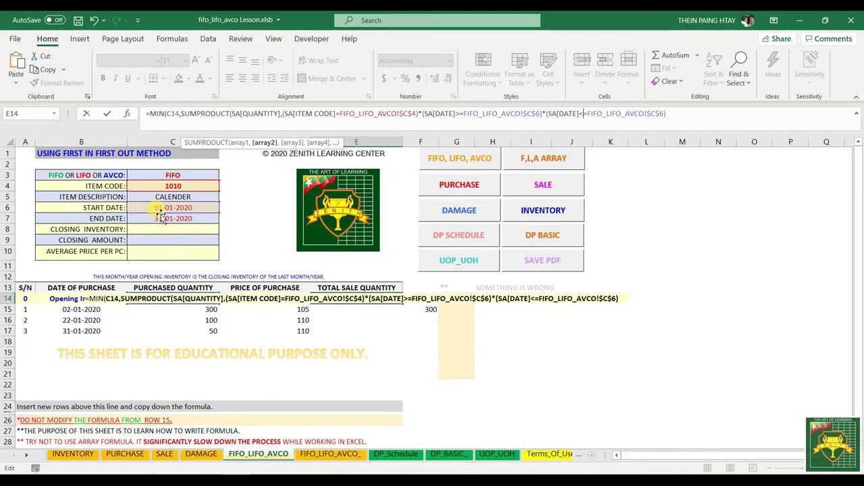
left_click(661, 113)
key("BackSpace")
type("7")
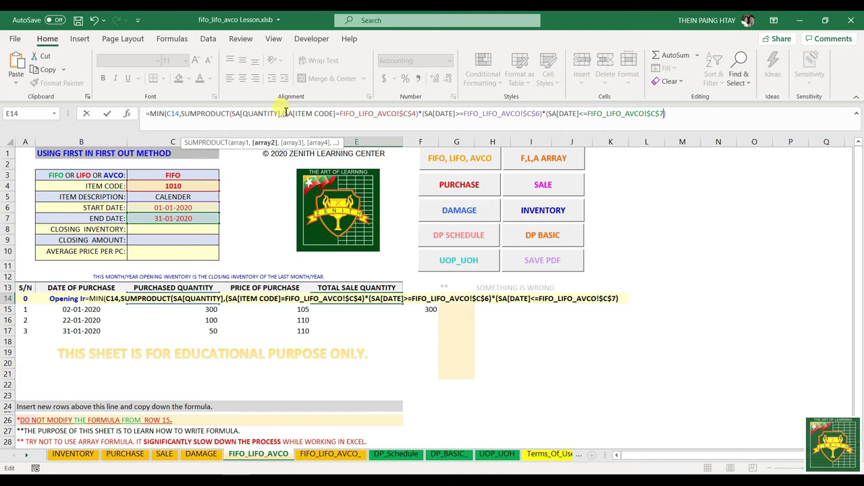
left_click_drag(283, 114, 667, 113)
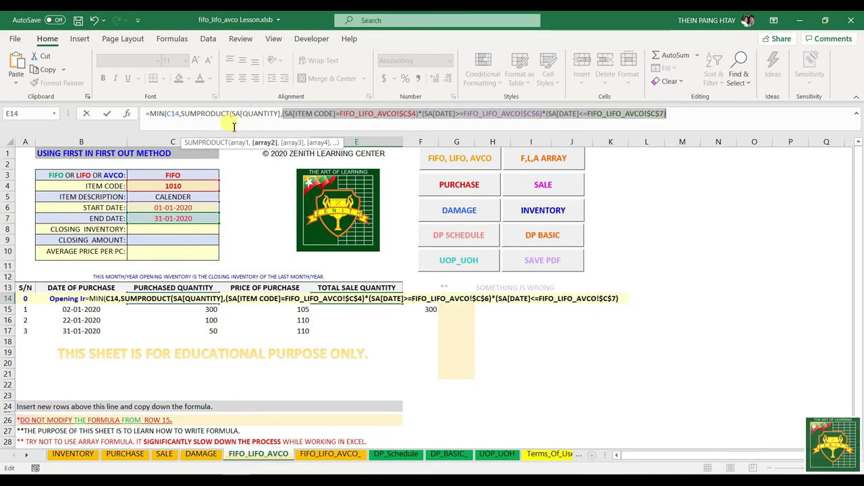
- Close the MIN, subtract SUM(FIFO_LIFO_AVCO!$E$13:E13) and commit E14, which returns 30
left_click(689, 113)
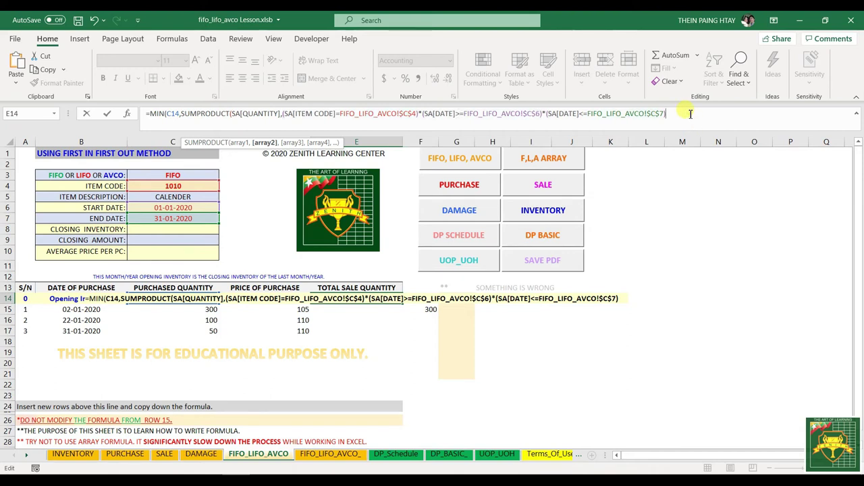
type(")-")
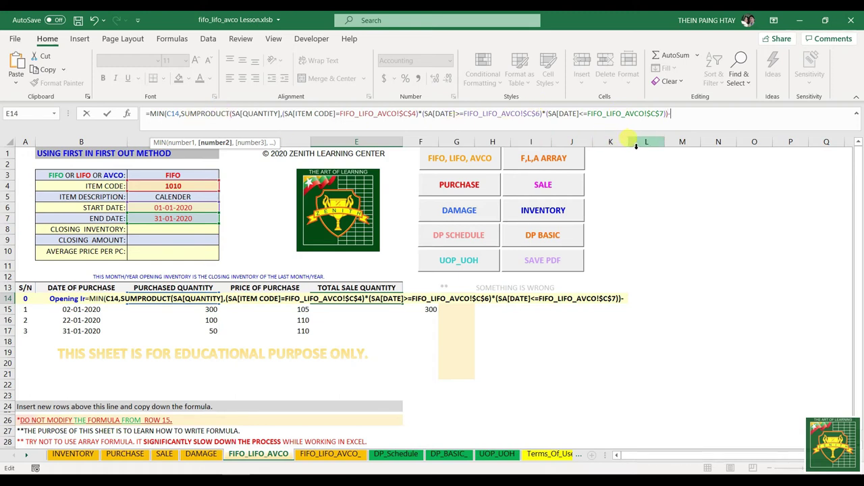
type("SUM(")
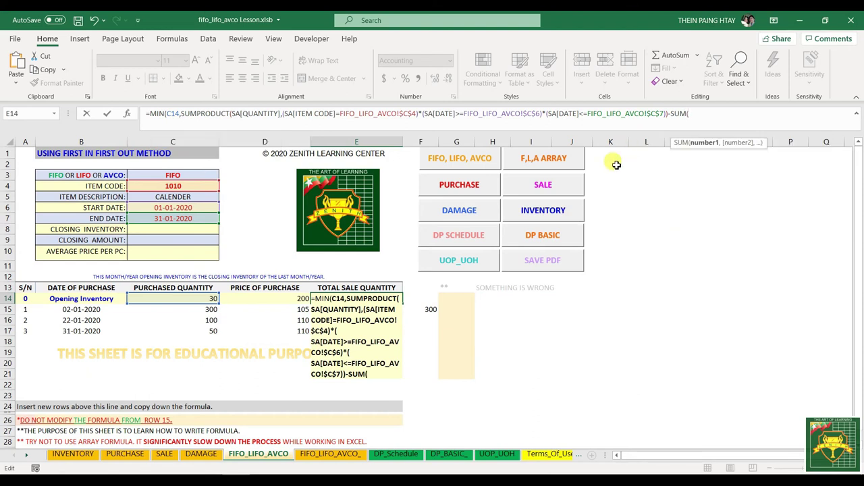
left_click(351, 286)
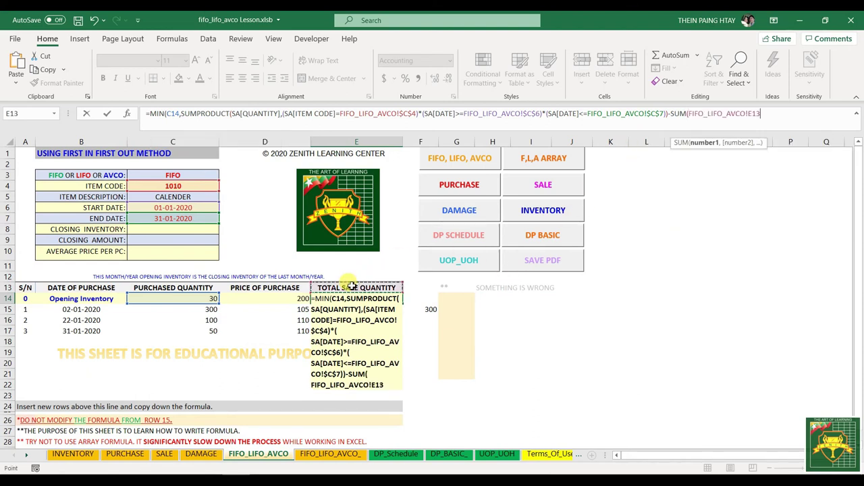
key("F8")
double_click(749, 115)
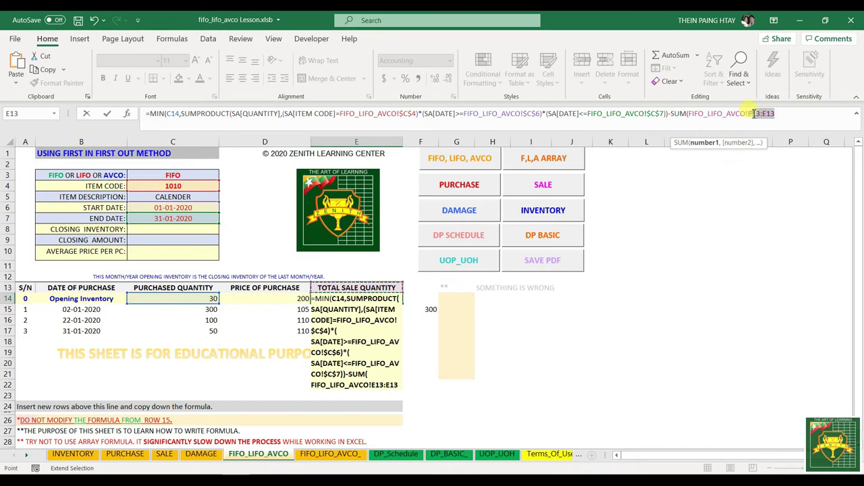
left_click(753, 114)
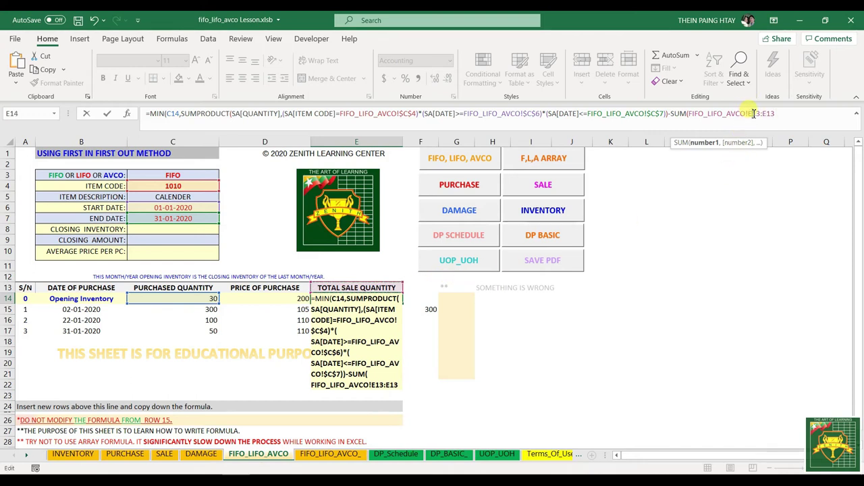
key("F4")
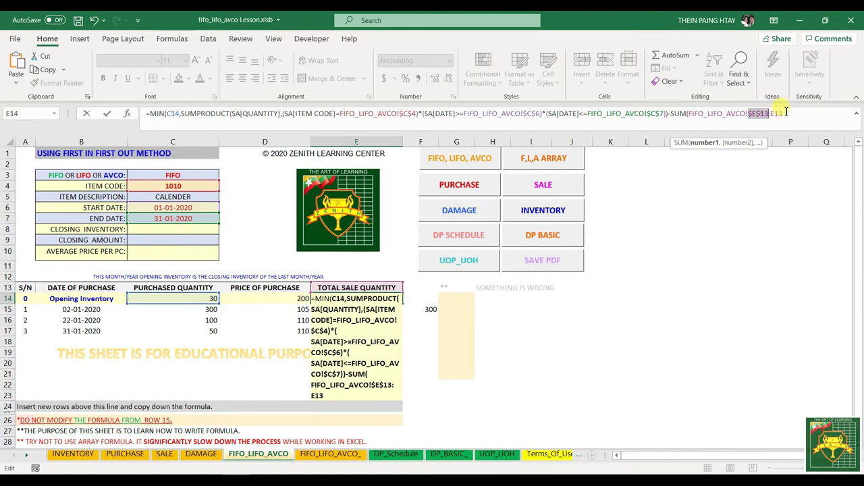
left_click(785, 113)
type(")")
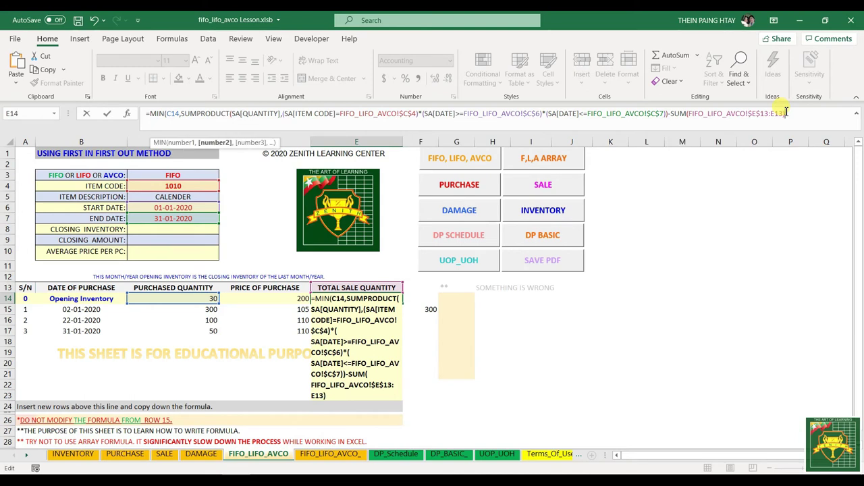
type(")")
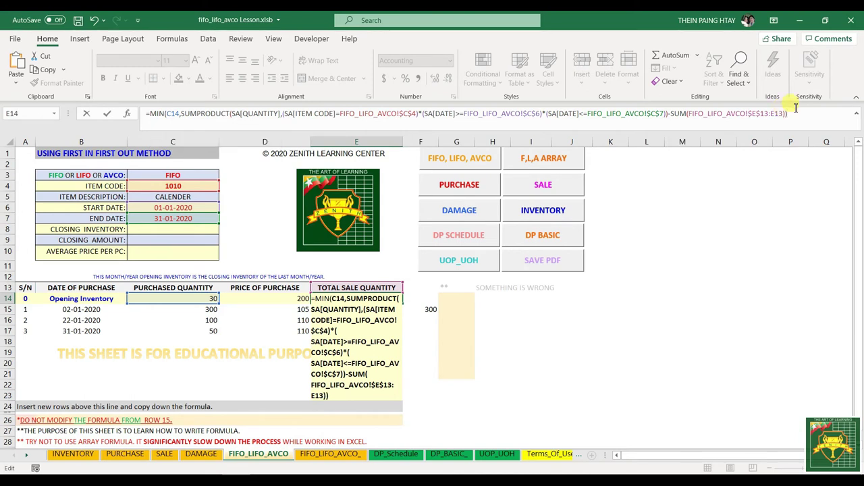
key("Return")
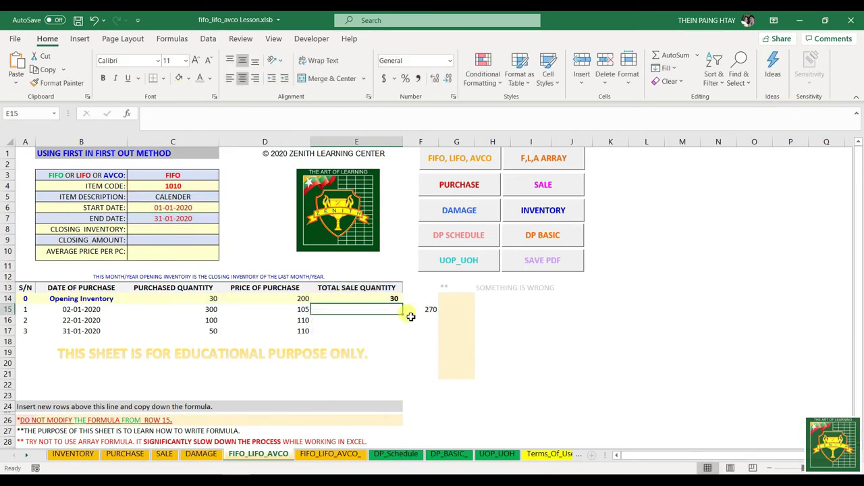
- Fill E14's formula down to E23, then filter the SALE sheet's ITEM CODE to 1010 to check the 300 sold
left_click(363, 297)
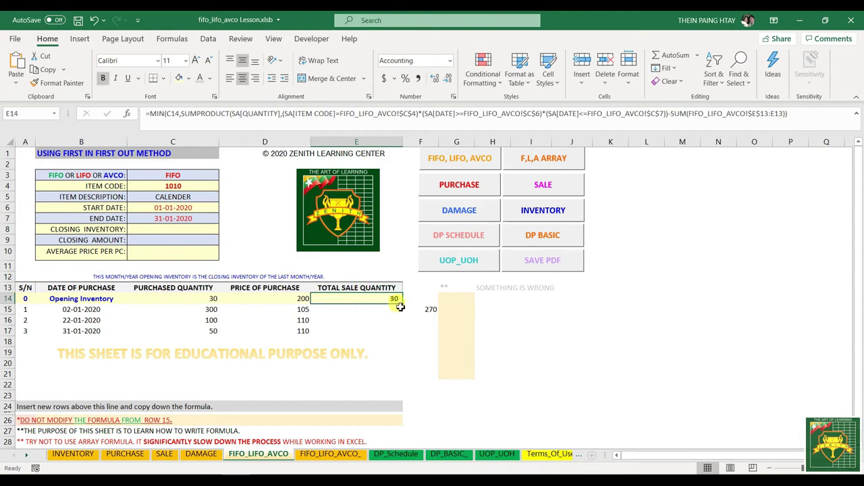
left_click_drag(403, 305, 392, 390)
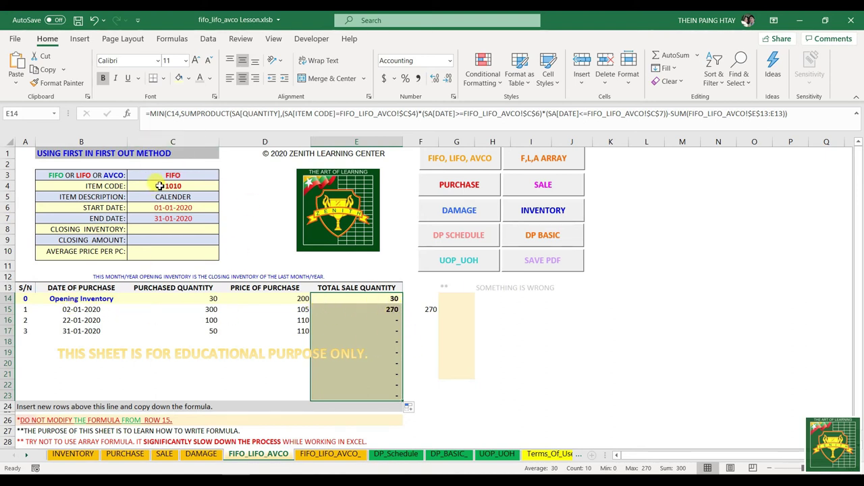
left_click(165, 458)
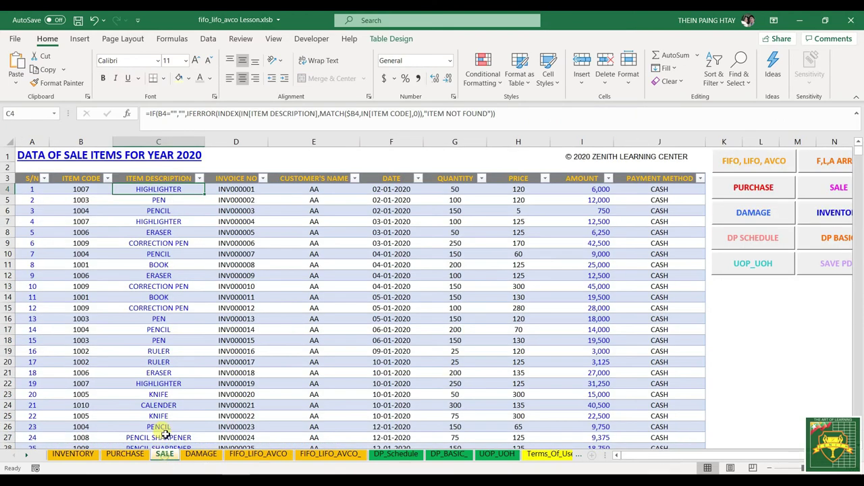
left_click(106, 178)
left_click(31, 297)
left_click(33, 281)
type("1010")
key("Return")
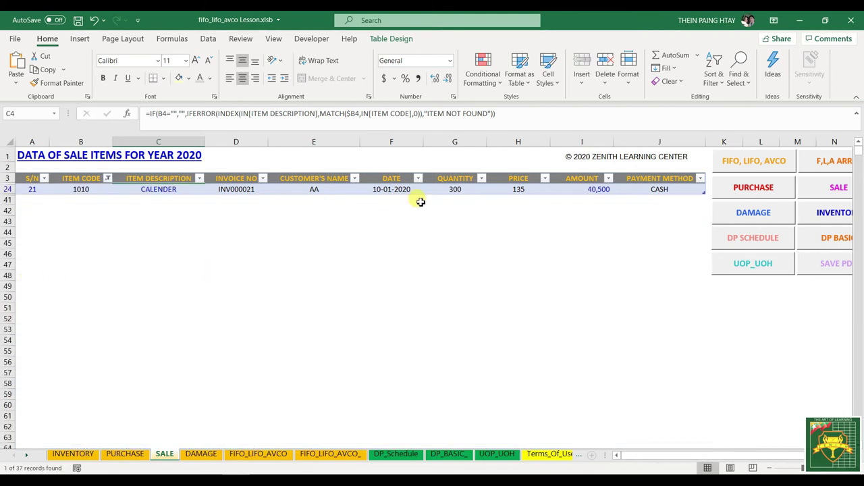
left_click(462, 189)
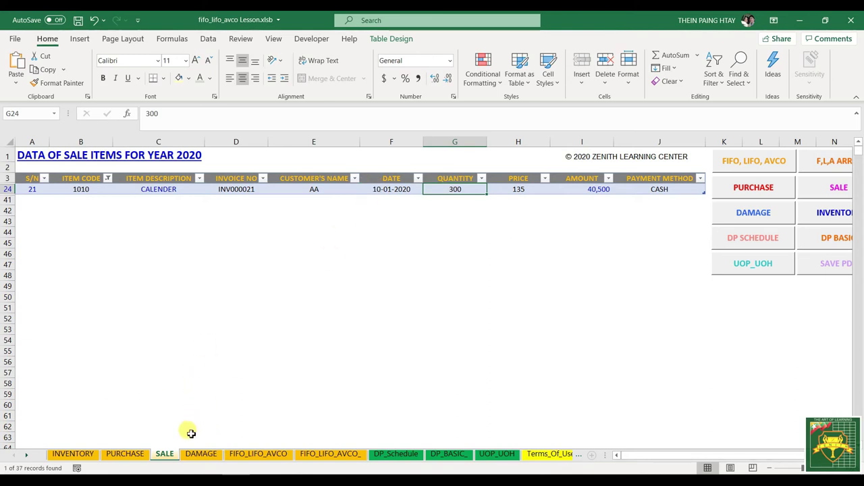
- Review the formulas in E14, C14, E15 and E23, then select E15:E23
left_click(287, 457)
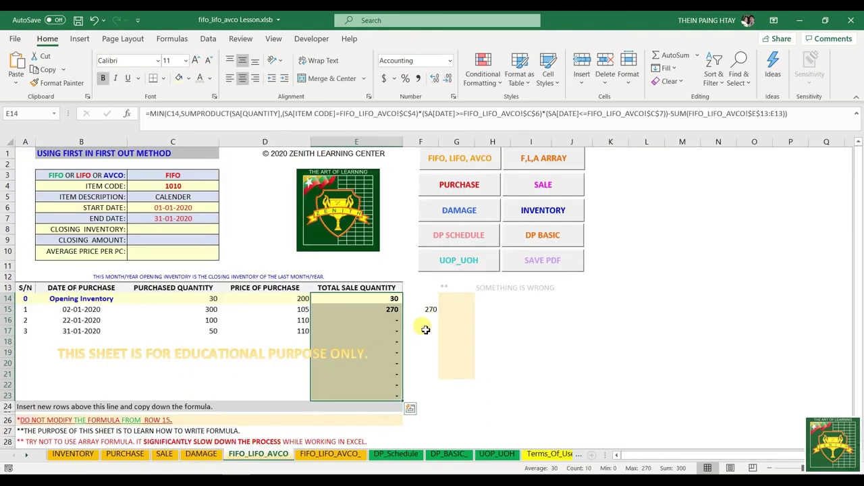
left_click(422, 330)
left_click(377, 299)
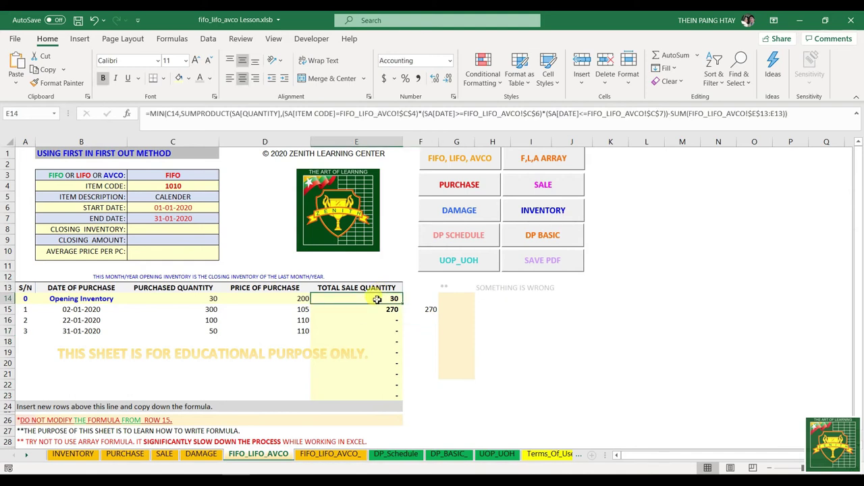
left_click(210, 299)
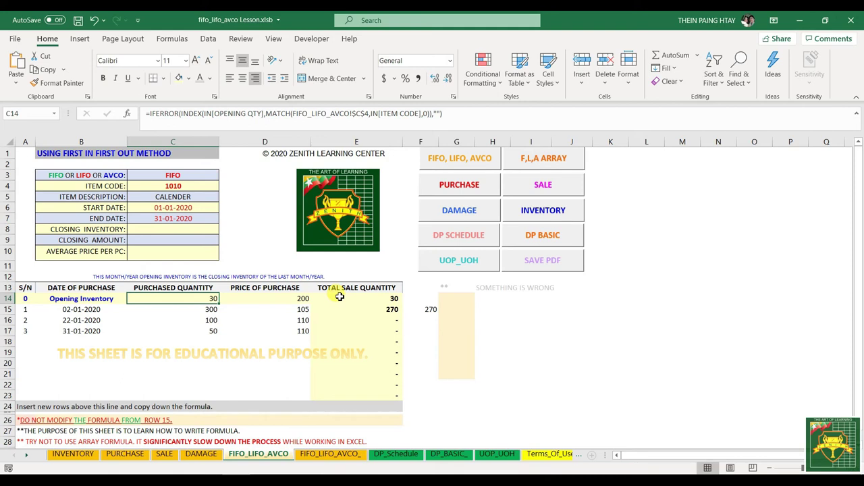
left_click(340, 298)
left_click(184, 298)
left_click(364, 298)
left_click(366, 307)
left_click(371, 397)
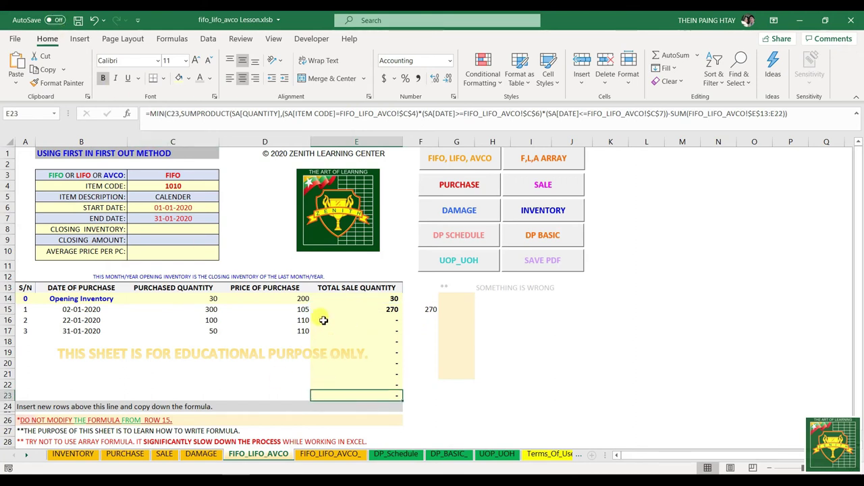
left_click_drag(321, 309, 327, 397)
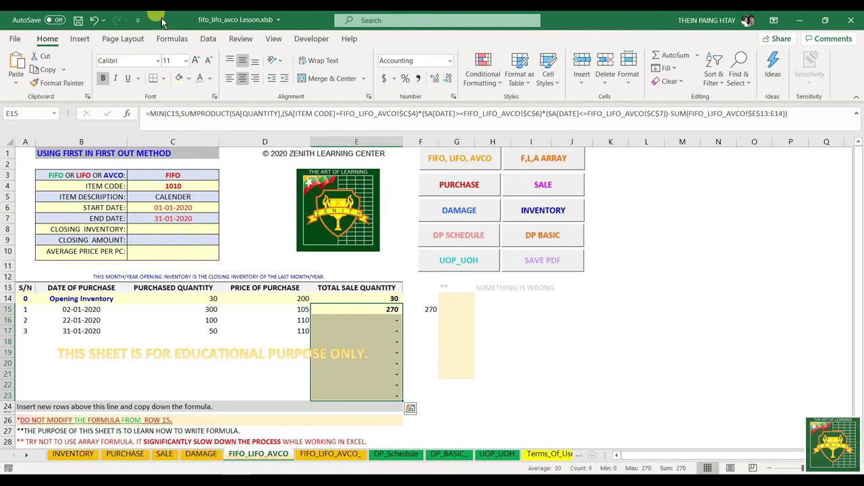
left_click(188, 78)
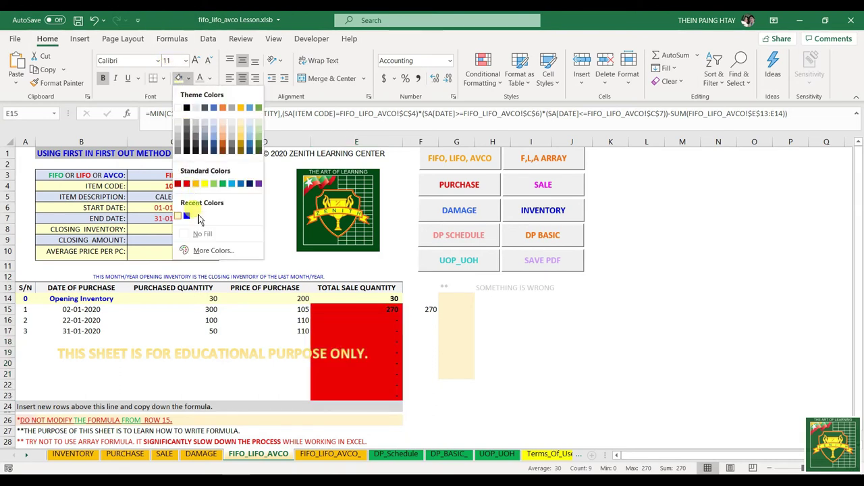
left_click(203, 236)
left_click(646, 319)
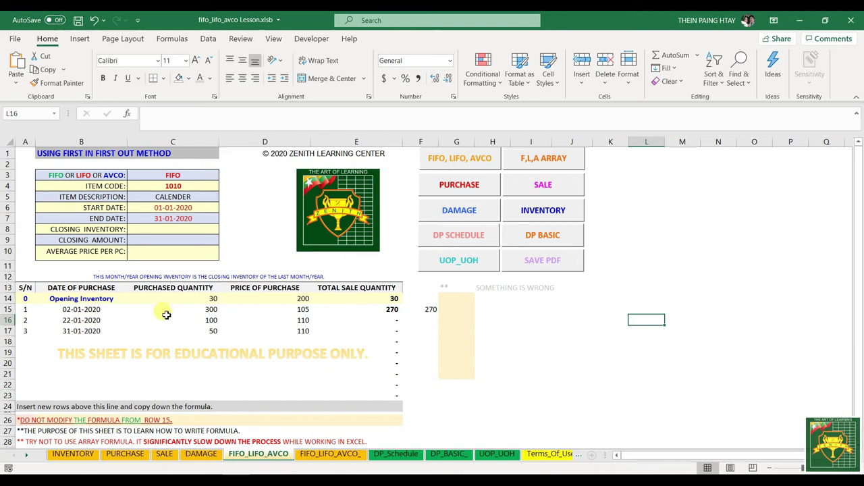
left_click(202, 174)
left_click(223, 175)
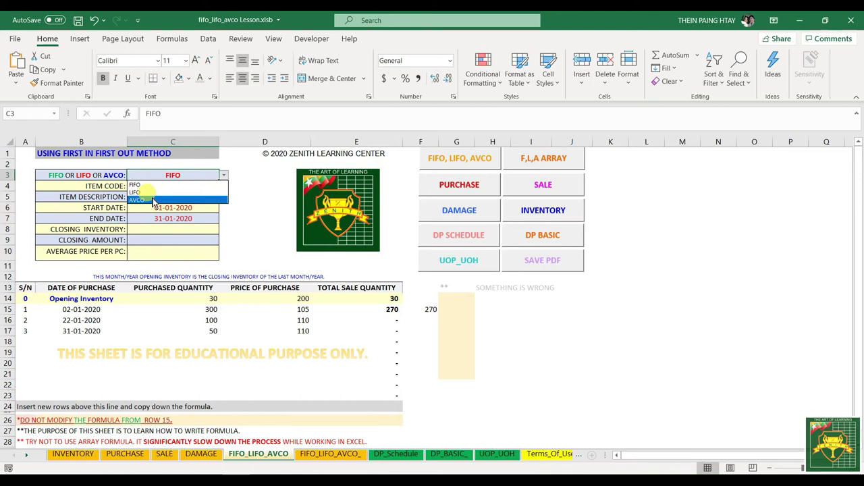
left_click(153, 201)
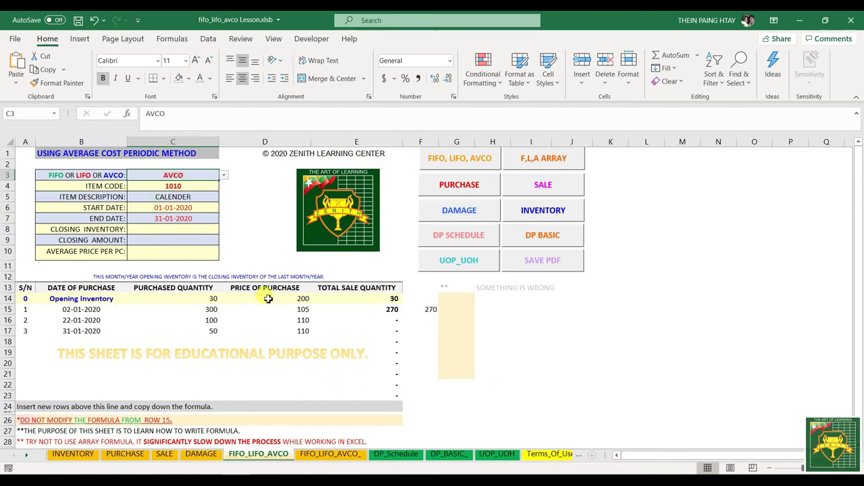
left_click(222, 175)
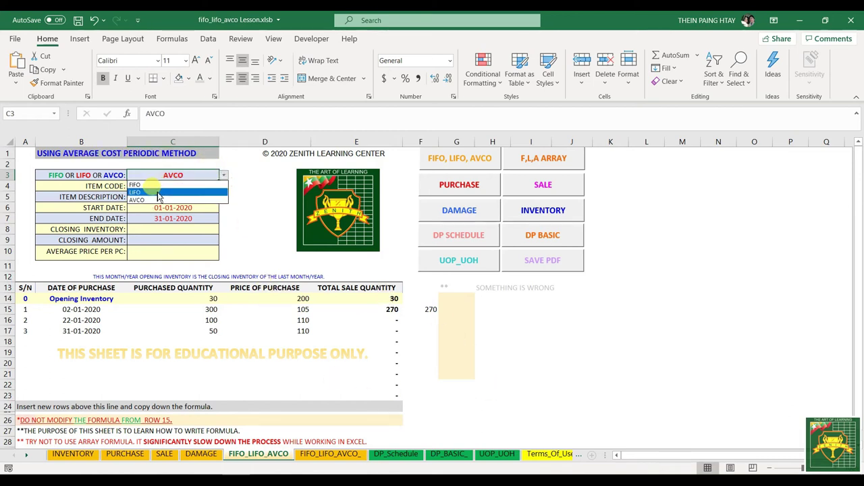
left_click(152, 194)
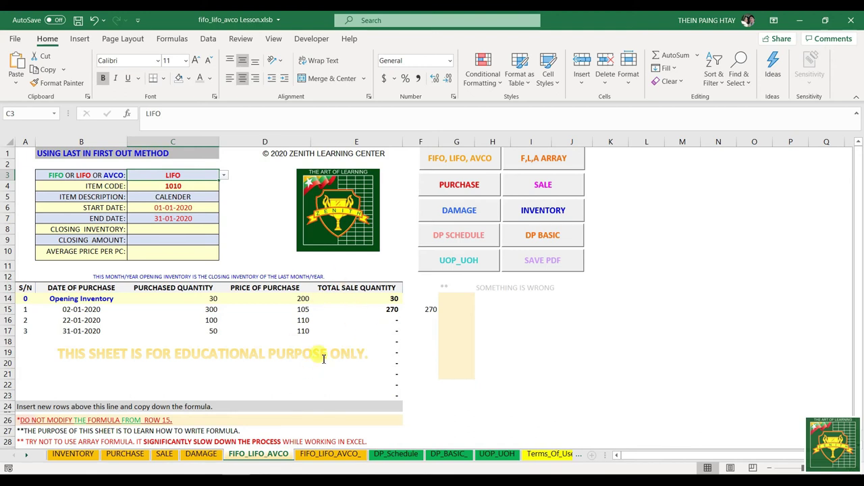
left_click(65, 331)
left_click_drag(64, 331, 368, 312)
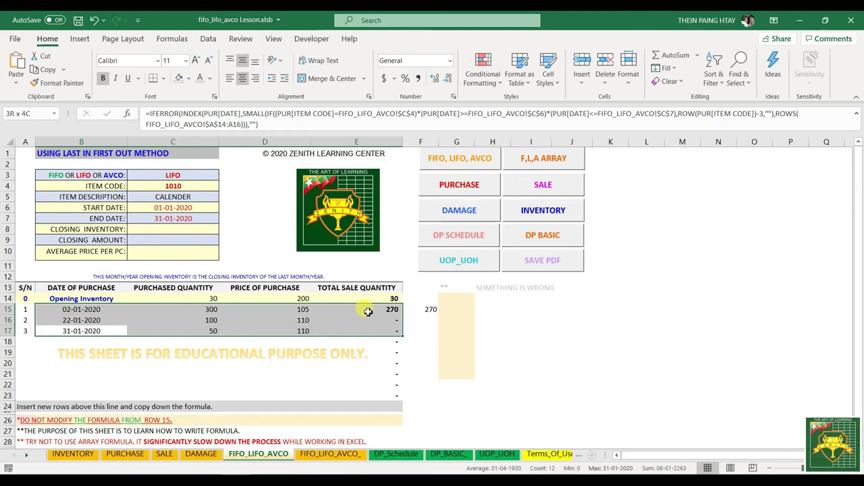
left_click(218, 346)
left_click(202, 385)
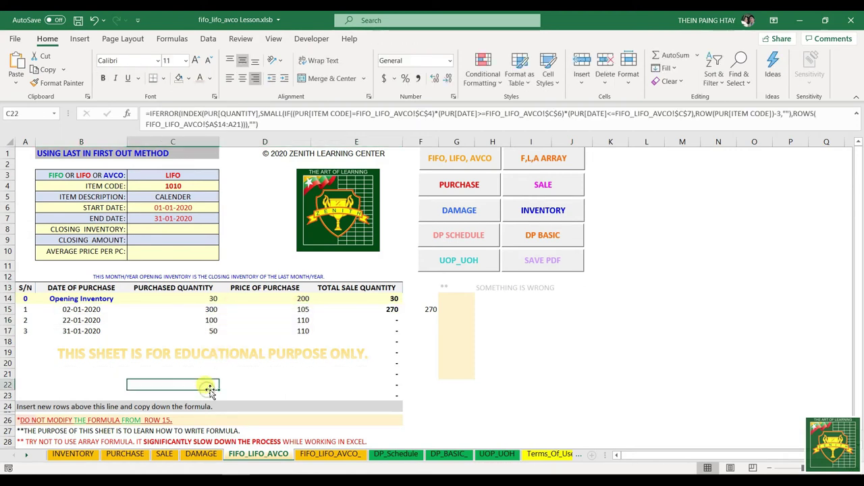
left_click(75, 307)
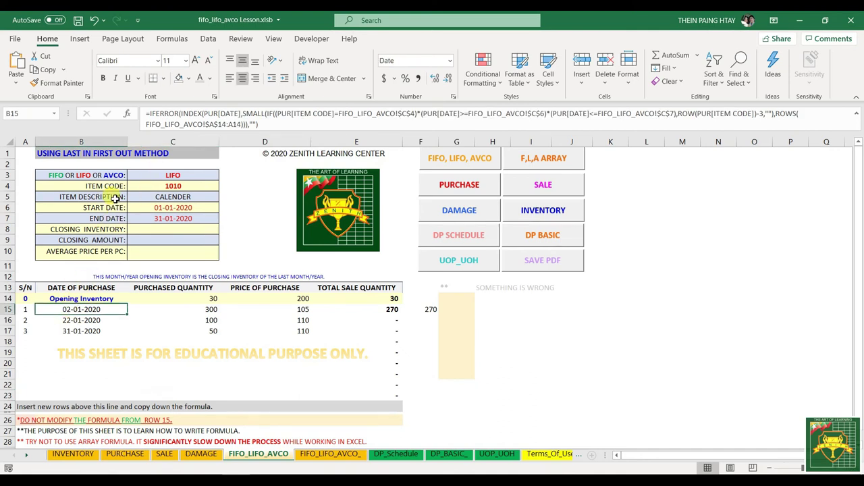
left_click(153, 177)
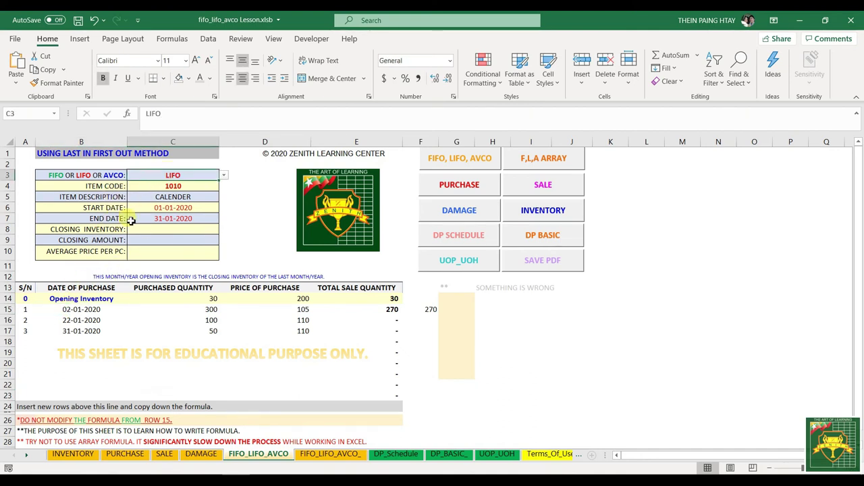
left_click(74, 311)
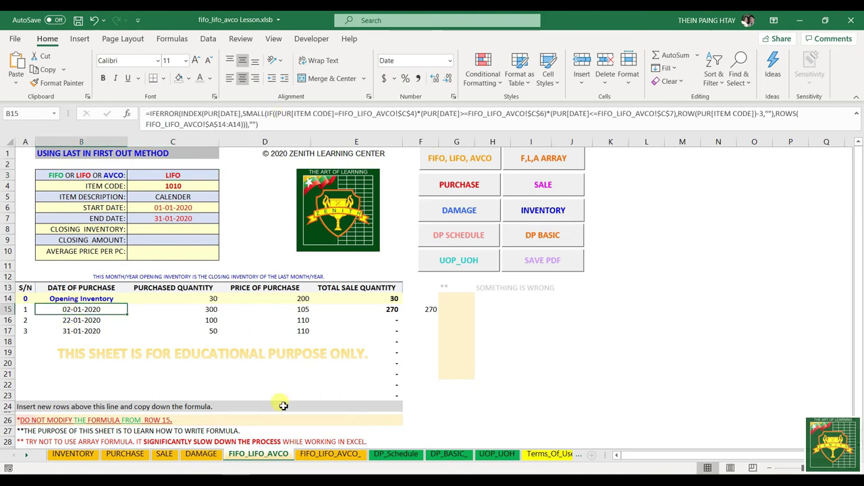
- Compare E17 with C17's purchased quantity and enter 50 in E17
left_click(390, 298)
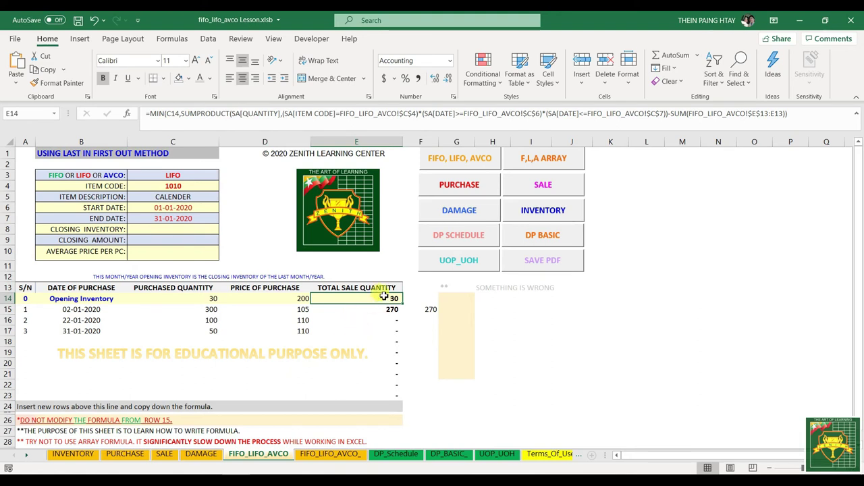
left_click(367, 333)
left_click(207, 331)
left_click(363, 330)
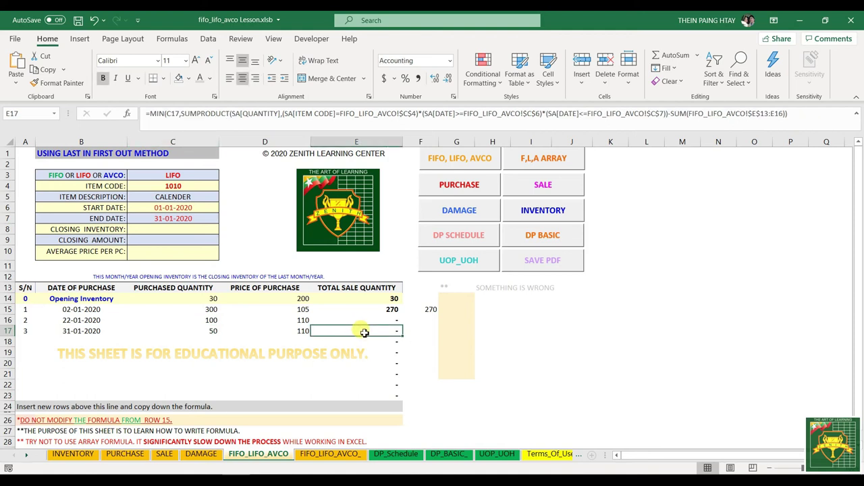
type("50")
key("Return")
- Clear the Total Sale Quantity values in E14 through E16
left_click_drag(392, 343, 389, 397)
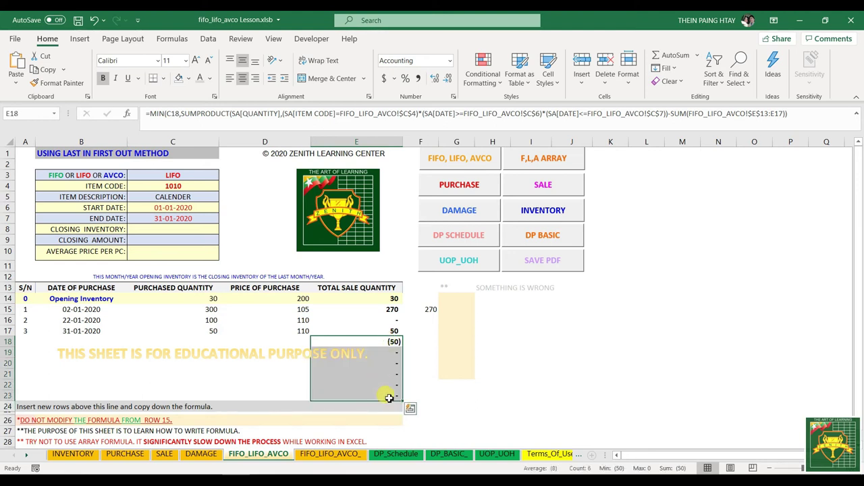
left_click_drag(388, 310, 386, 301)
key("Delete")
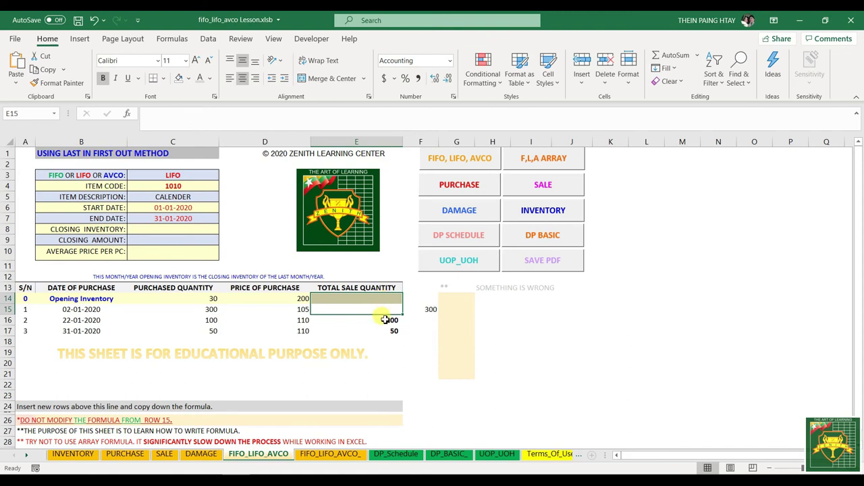
left_click(385, 320)
key("Delete")
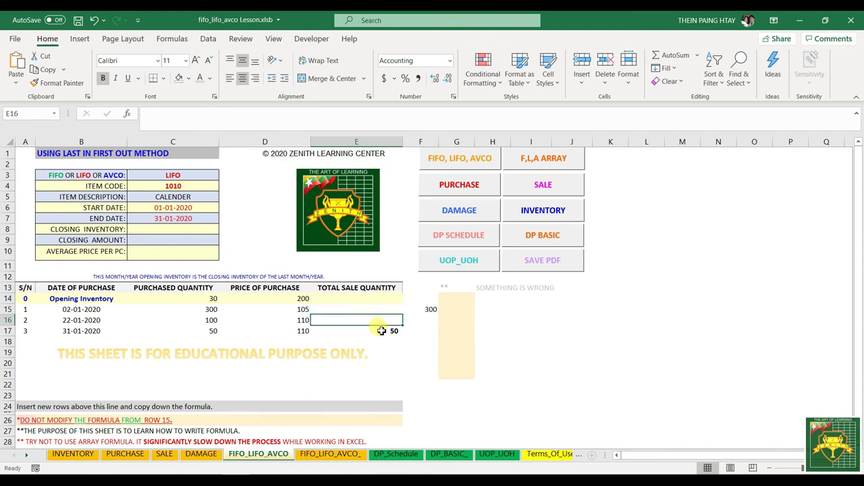
- Enter 100 in E16 and 150 in E15
left_click(381, 331)
left_click(382, 322)
type("100")
left_click(374, 348)
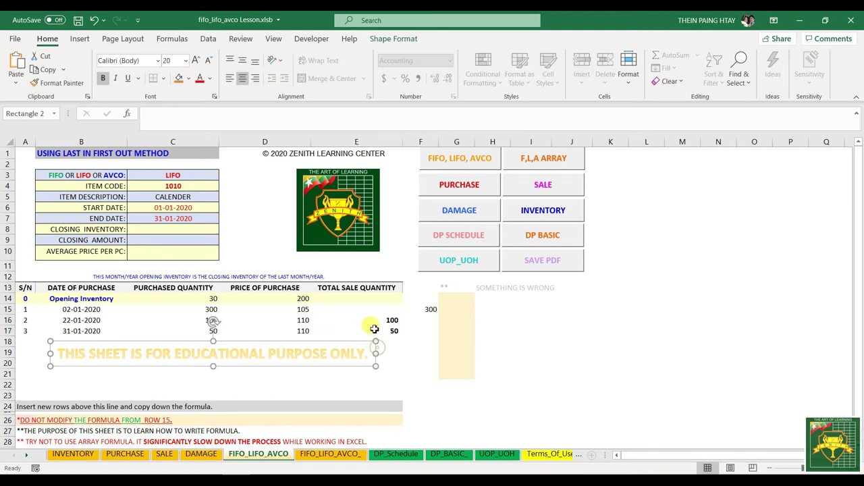
left_click(382, 309)
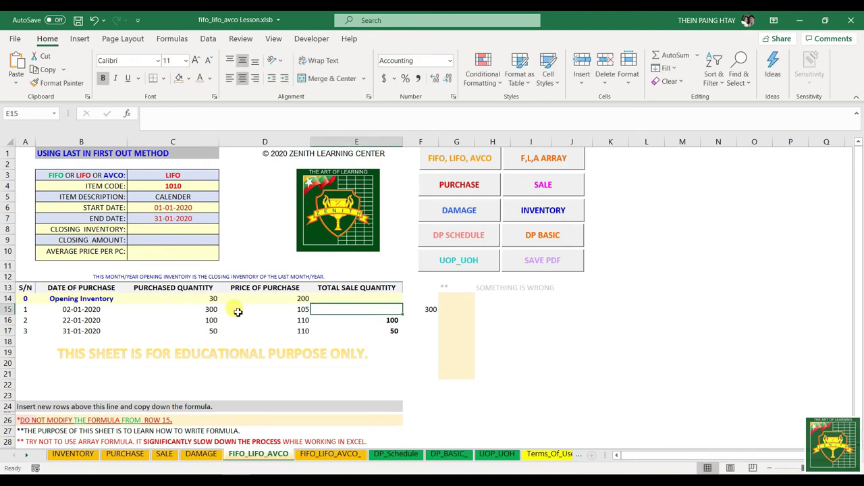
type("150")
key("Return")
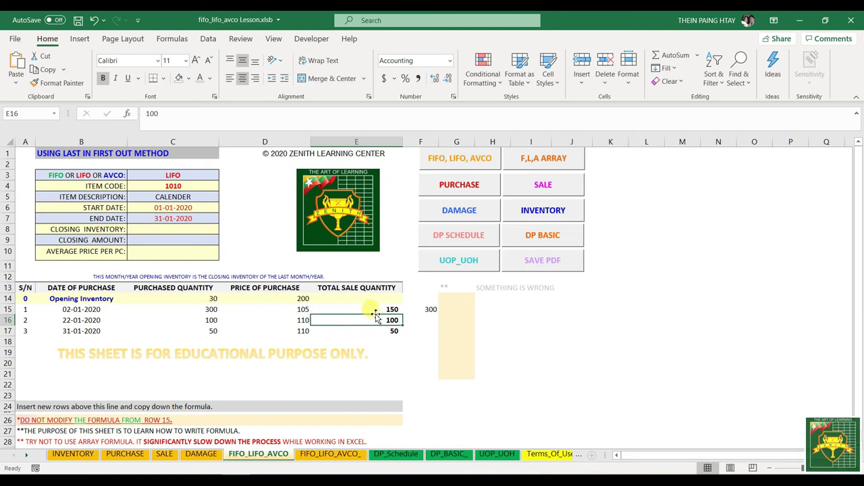
- Check C15's formula, then undo the 150 and 100 entries and the cleared cells
left_click(211, 309)
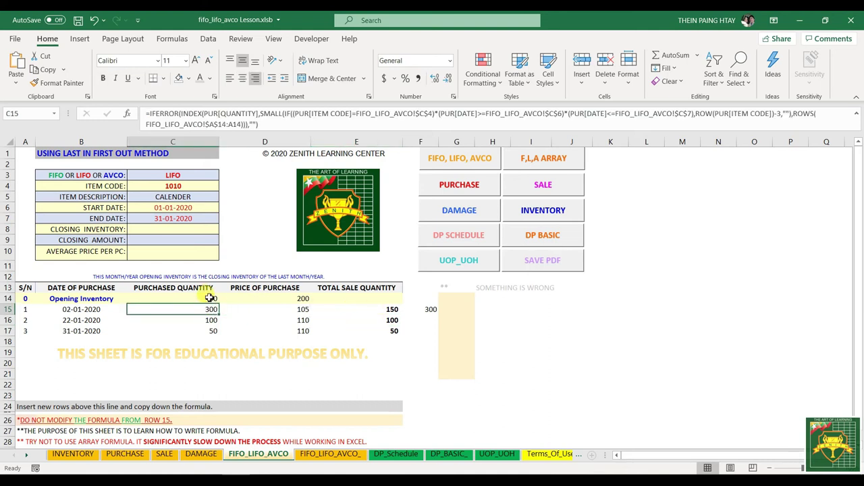
left_click(94, 21)
left_click(93, 20)
left_click(94, 20)
- Undo the remaining edits, including the 50 typed into E17
left_click(93, 20)
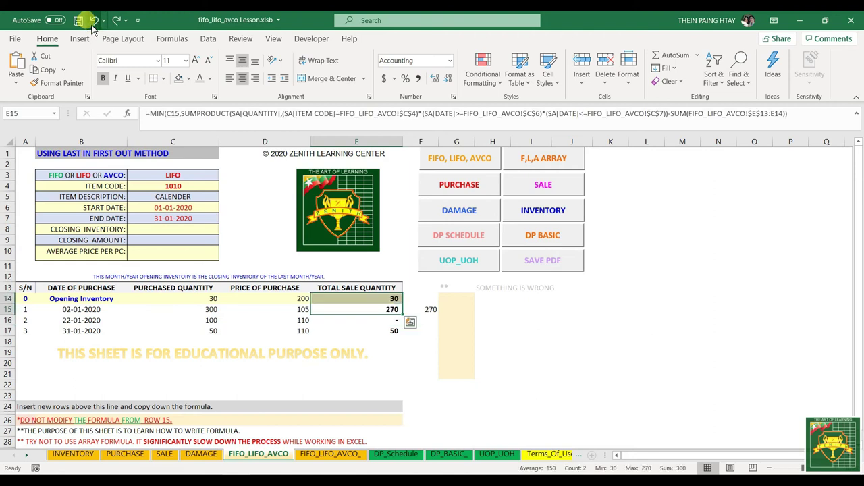
left_click(94, 20)
left_click(94, 20)
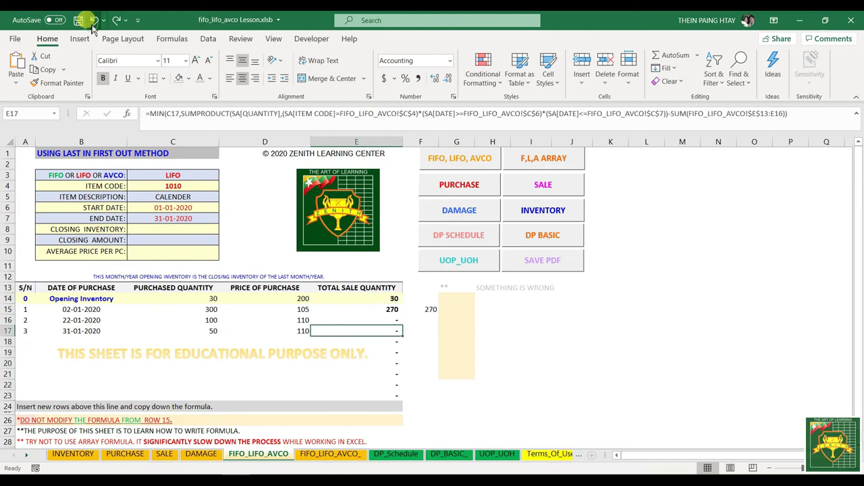
- Re-enter E14's formula and drag it down the Total Sale Quantity column to row 22
left_click(381, 299)
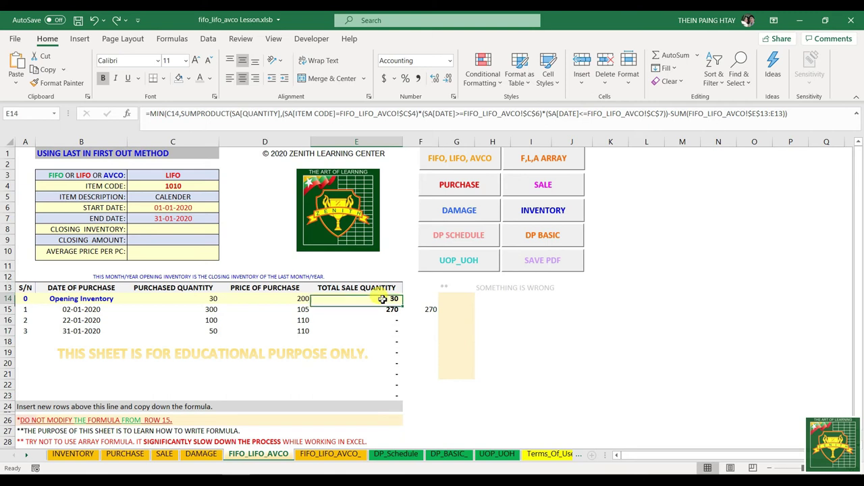
left_click(820, 114)
double_click(822, 116)
mouse_move(823, 116)
left_mouse_down()
mouse_move(250, 113)
mouse_move(631, 94)
mouse_move(655, 113)
mouse_move(70, 84)
left_mouse_up()
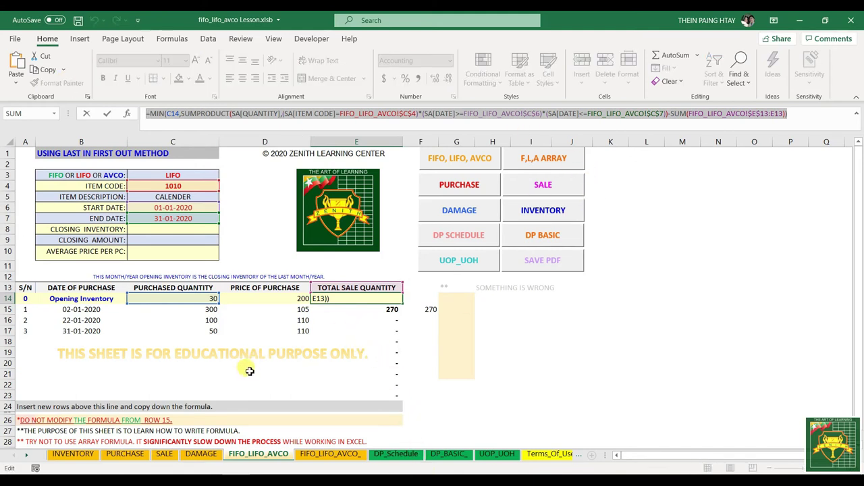
key("Return")
left_click_drag(200, 299, 379, 300)
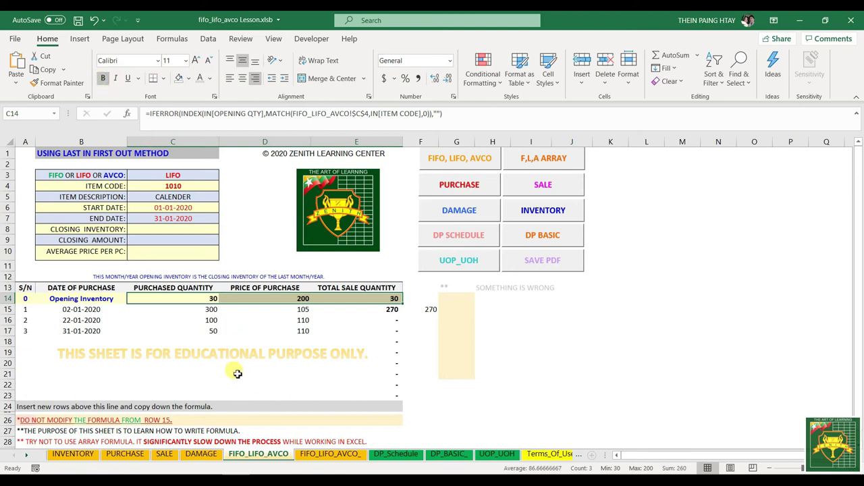
left_click(375, 298)
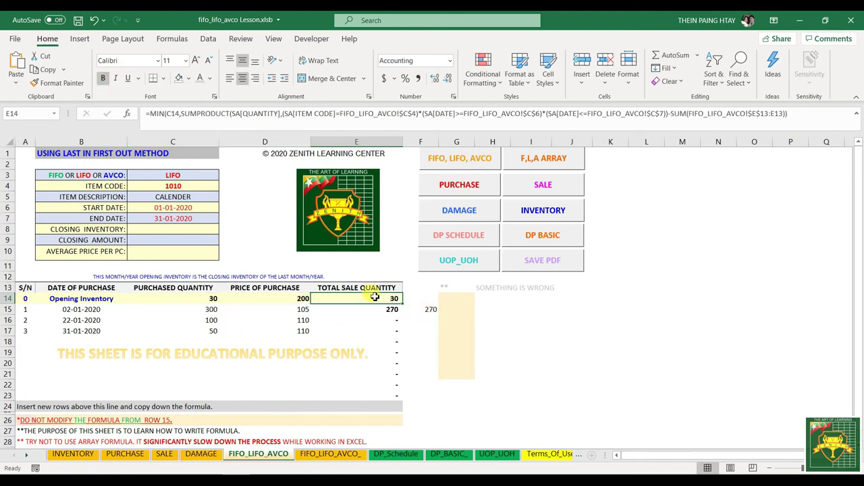
left_click_drag(378, 298, 377, 382)
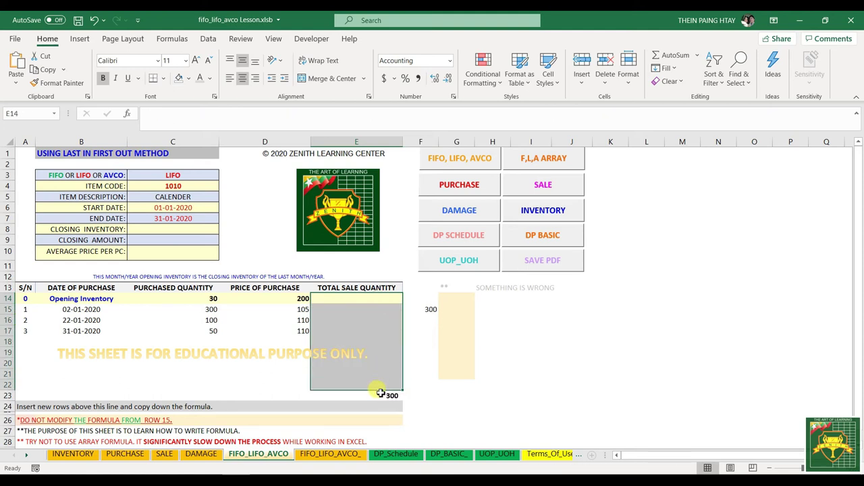
- Complete the fill and compare status-bar totals of C15:C17 against E15:E17
left_click(94, 20)
left_click(477, 382)
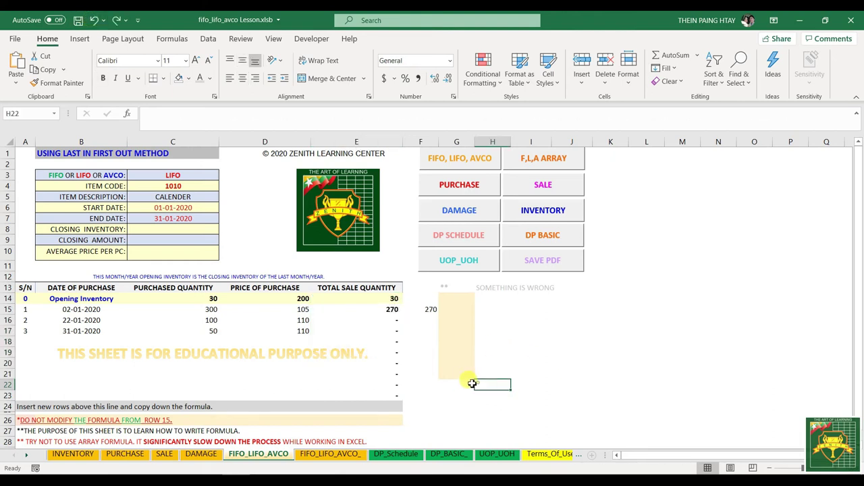
left_click(211, 309)
left_click_drag(211, 309, 210, 331)
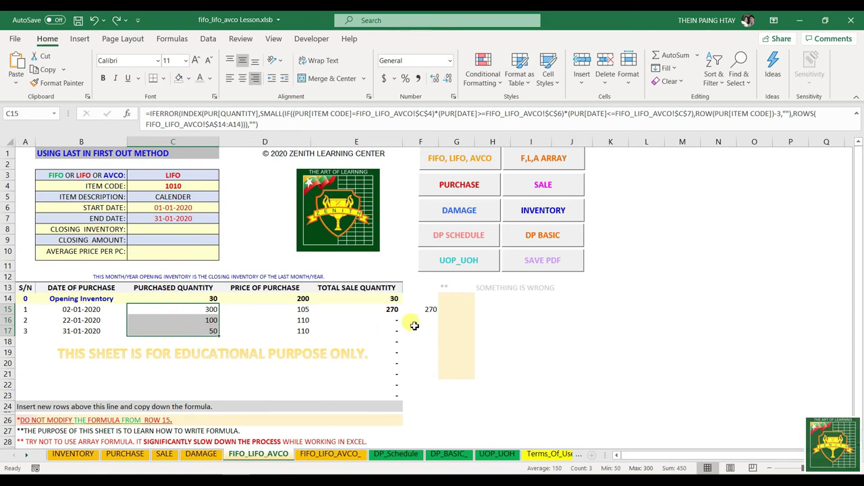
left_click_drag(376, 310, 370, 330)
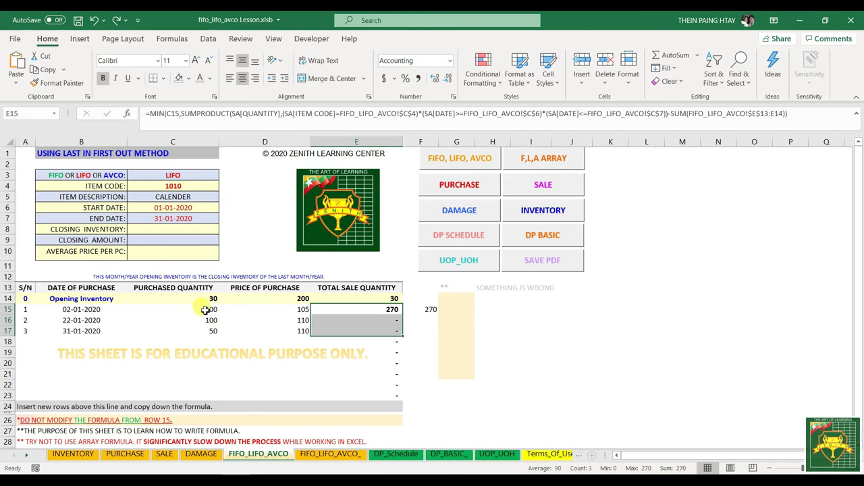
left_click_drag(205, 309, 205, 327)
left_click_drag(370, 309, 372, 333)
left_click_drag(209, 309, 211, 330)
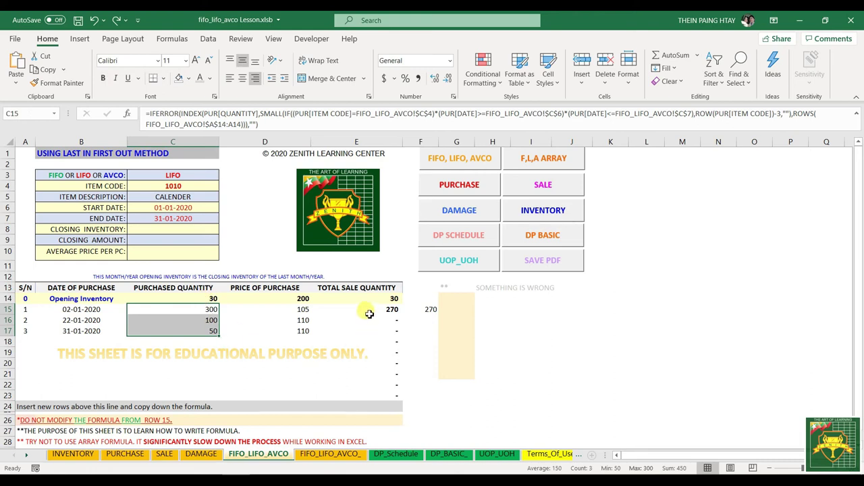
- Recheck the opening row, purchase rows C15:E17 and the costing method dropdown in C3
left_click_drag(165, 297, 376, 299)
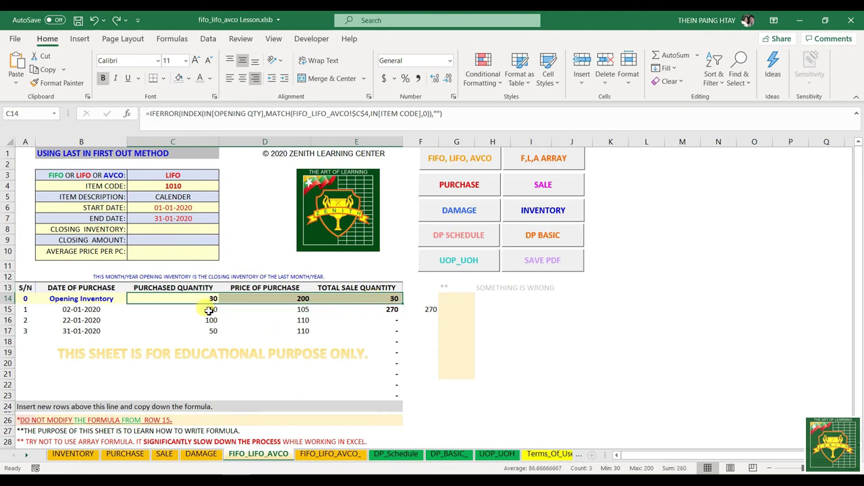
left_click_drag(212, 310, 370, 330)
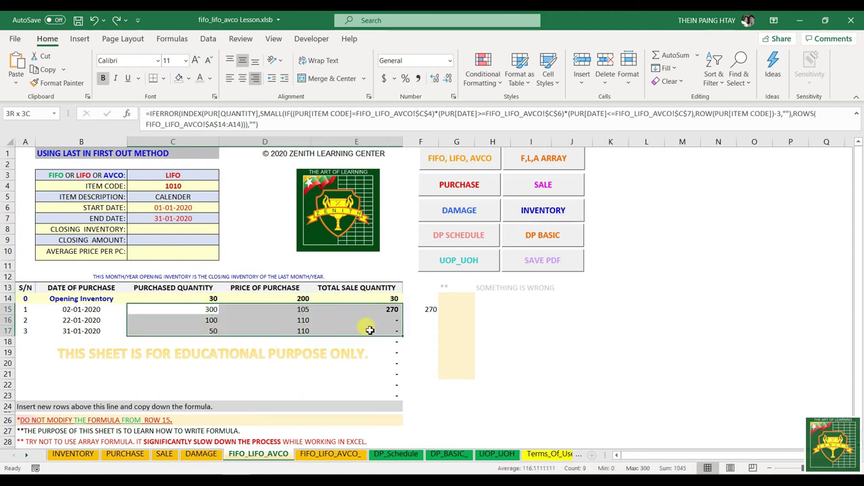
left_click(197, 311)
left_click_drag(198, 311, 195, 330)
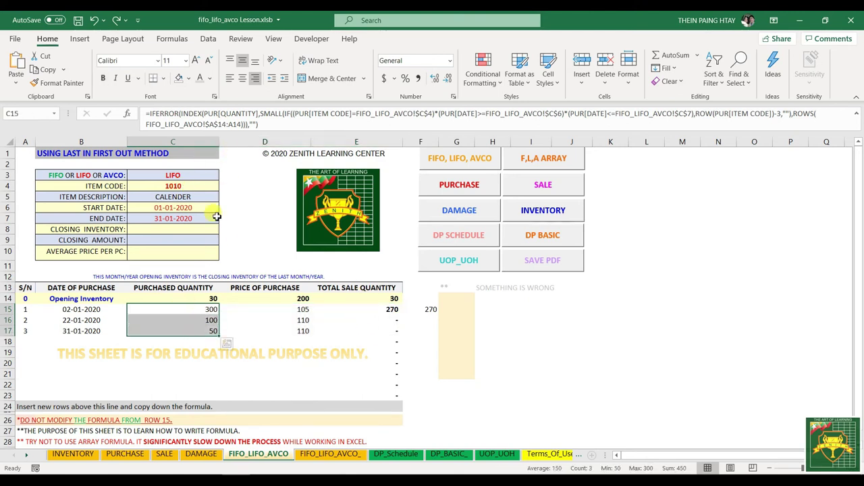
left_click(192, 175)
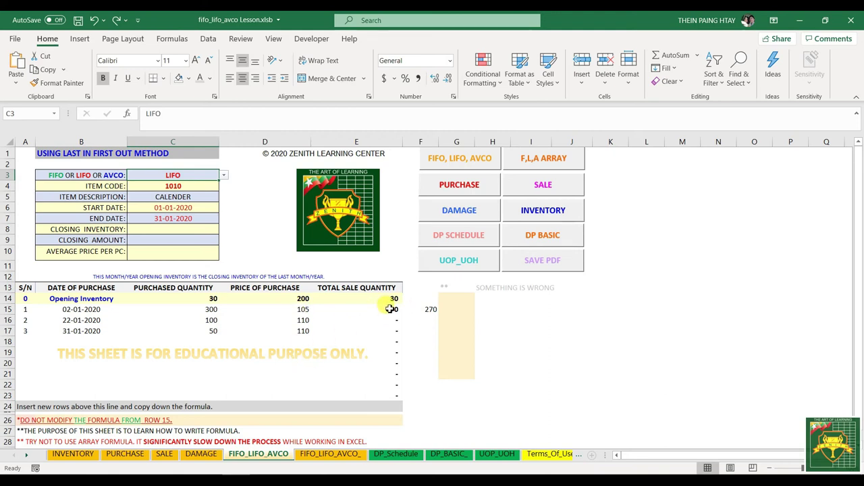
left_click_drag(397, 329, 391, 311)
left_click_drag(211, 331, 210, 311)
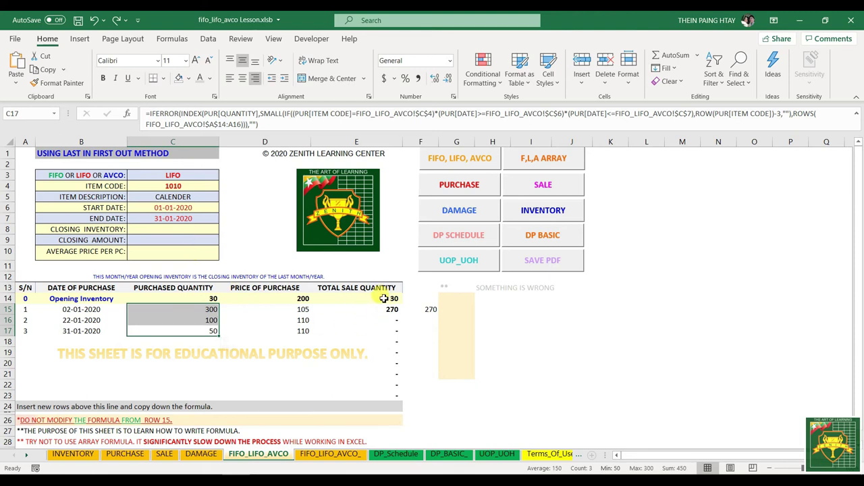
- Review the quantity formulas in E15:E17 and C15:C17
left_click_drag(380, 308, 382, 331)
left_click_drag(213, 310, 212, 331)
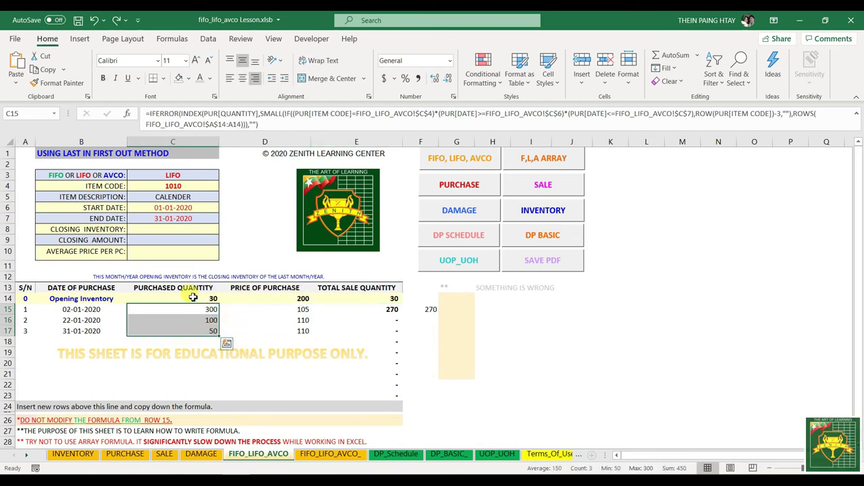
left_click(194, 297)
- Wrap E14's total sale quantity formula in IF(C3="LIFO", before the MIN expression
left_click(356, 299)
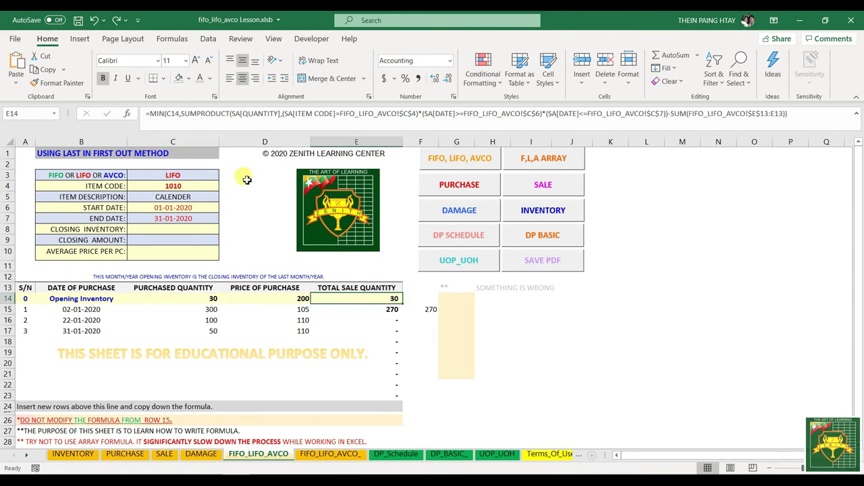
left_click(151, 115)
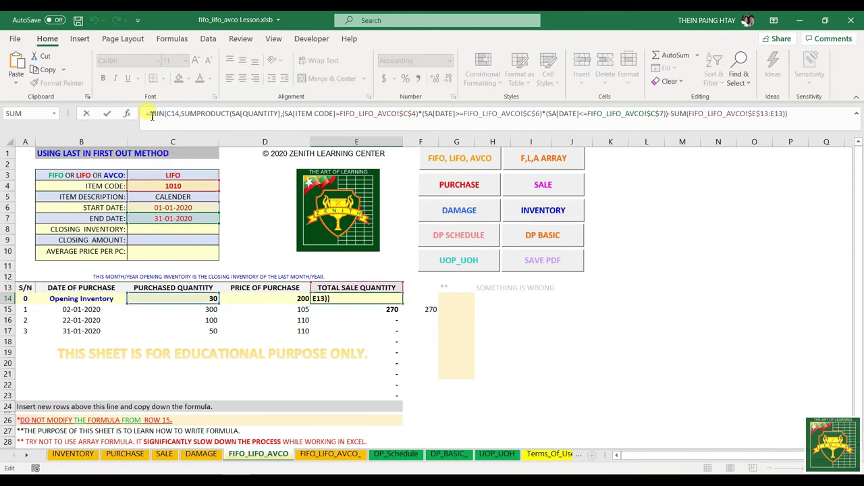
type("IF(")
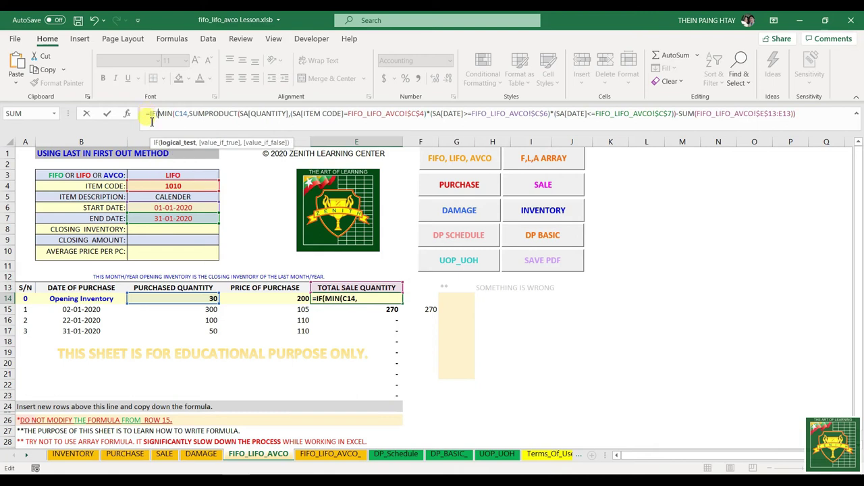
left_click(171, 175)
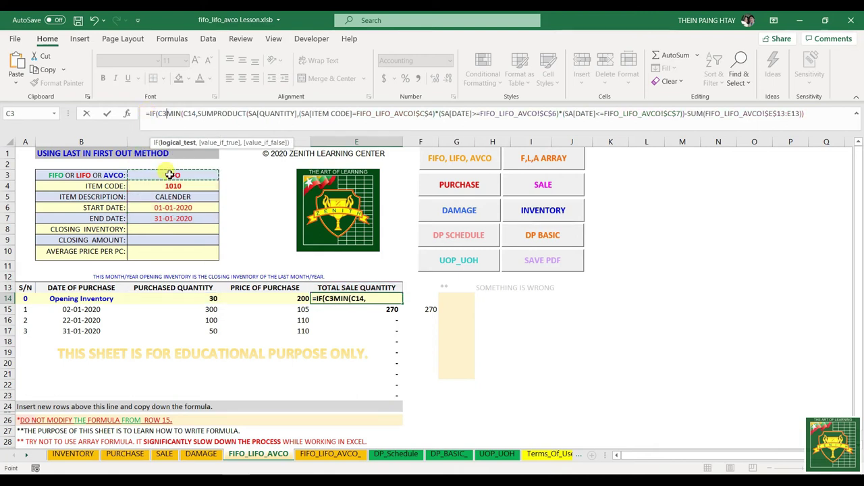
type("=")
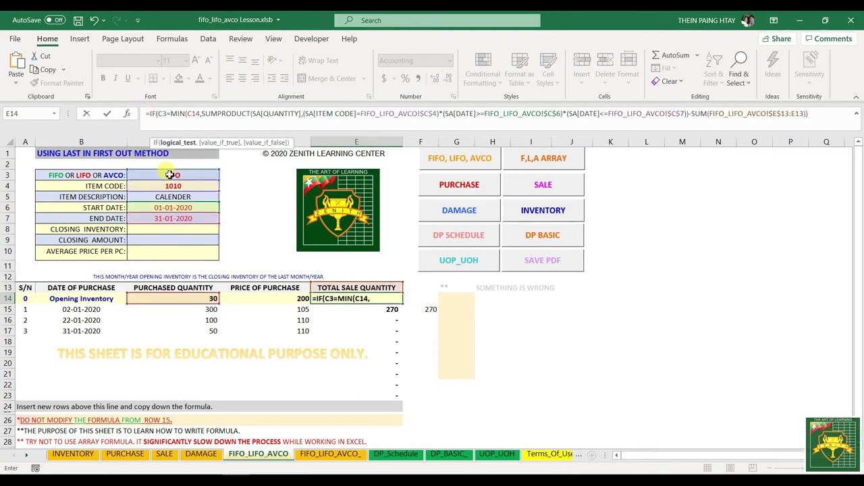
type("\"LIFO\")")
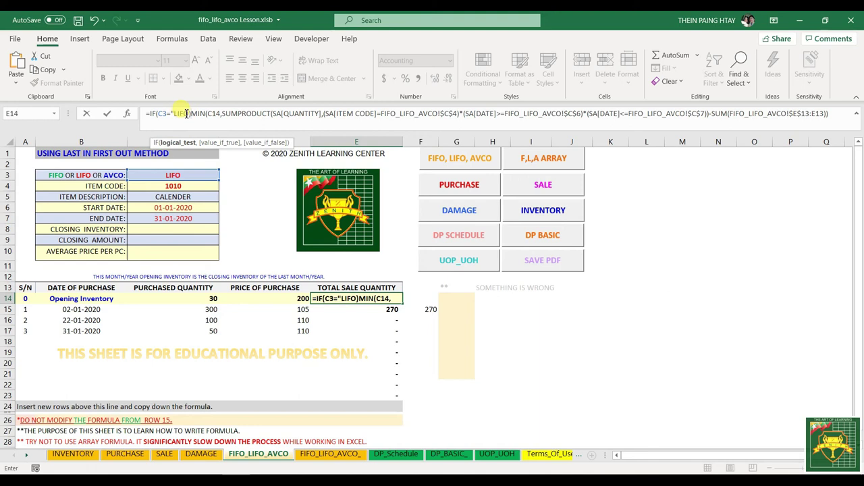
key("BackSpace")
key("BackSpace")
type("\",")
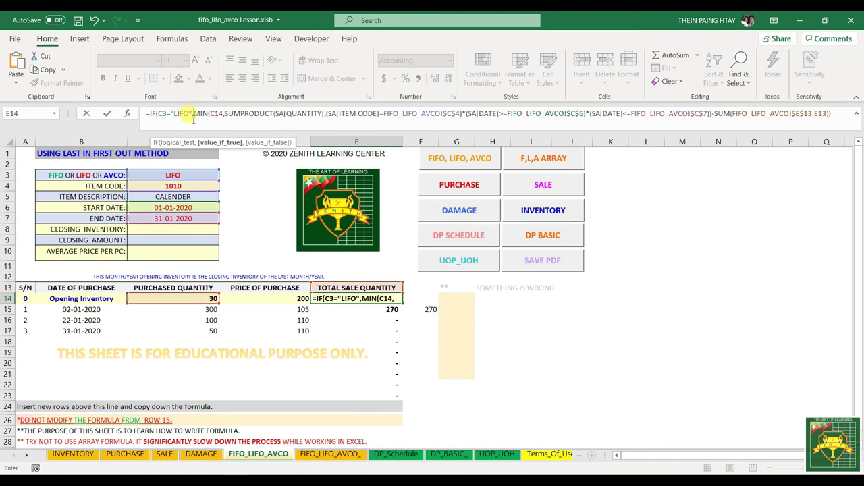
- Dismiss the parenthesis warning and add a comma plus a nested IF(SUMPRODUCT( after "LIFO" in E14
key("Return")
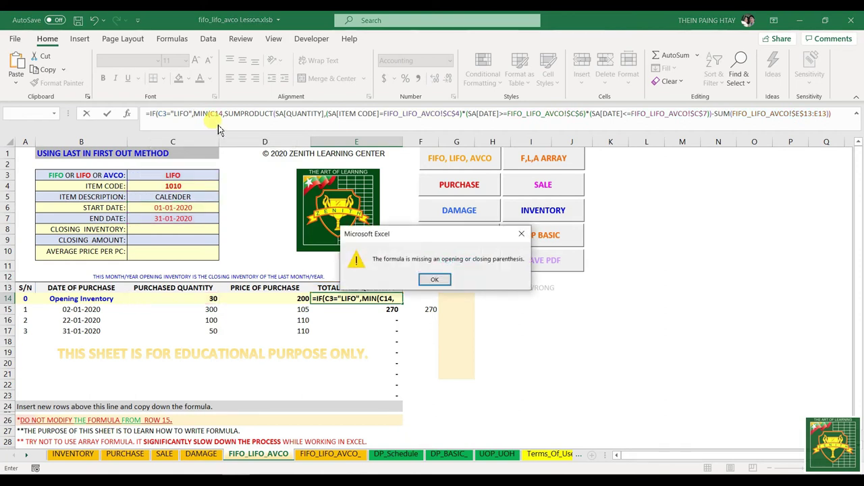
left_click(436, 283)
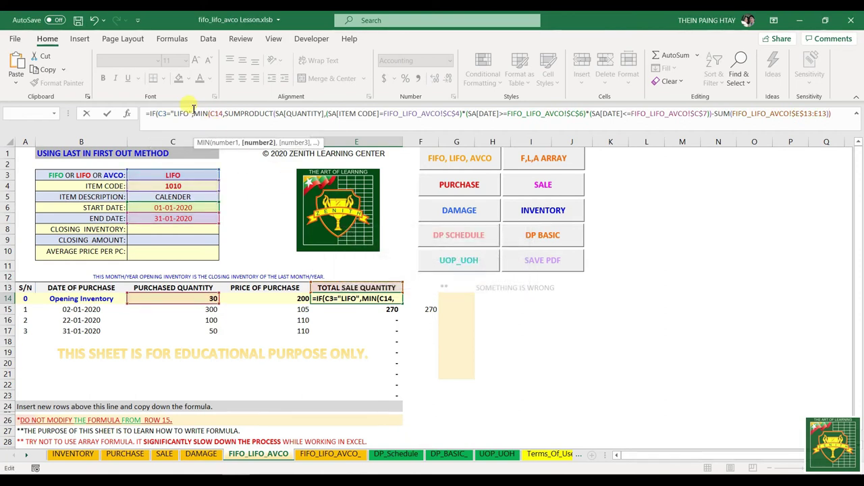
left_click(196, 113)
left_click_drag(195, 113, 824, 115)
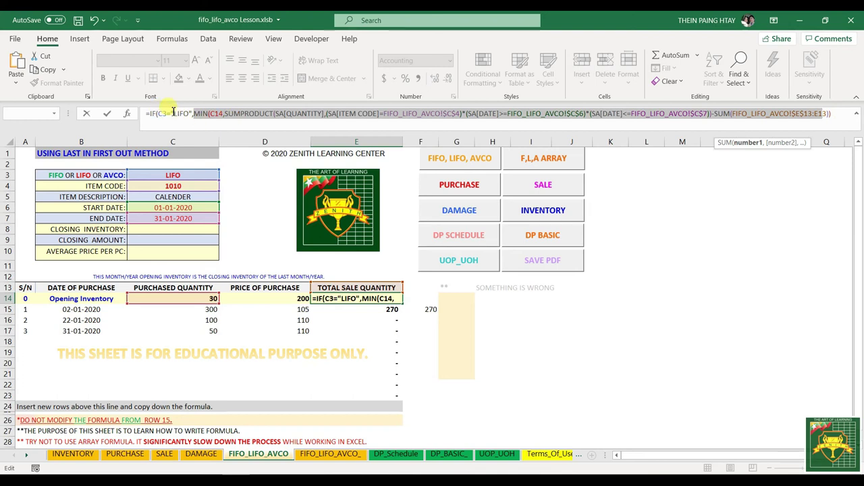
left_click(837, 110)
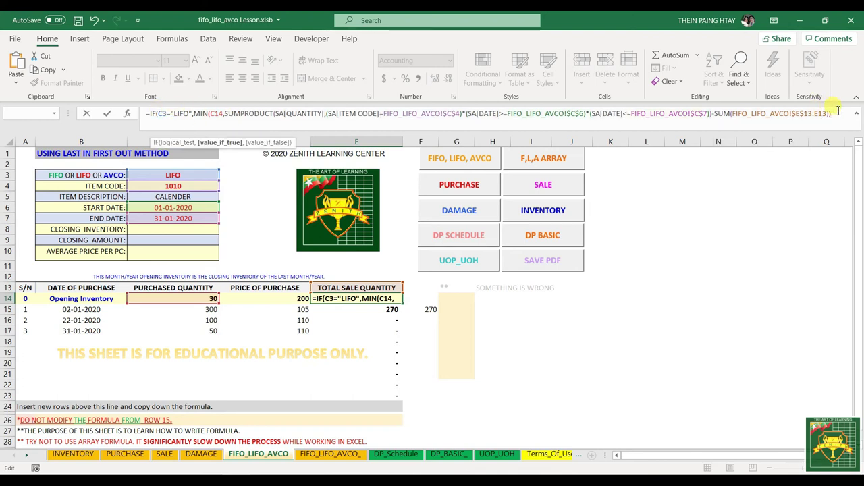
left_click(196, 113)
type(",")
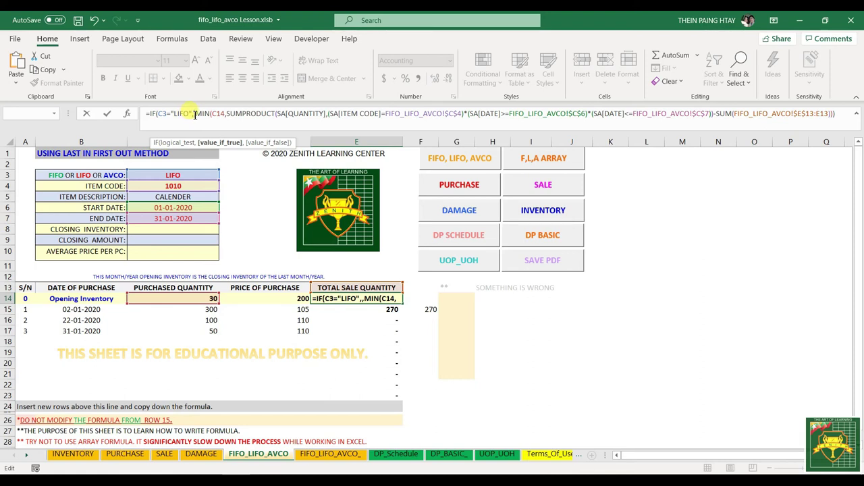
type("IF(")
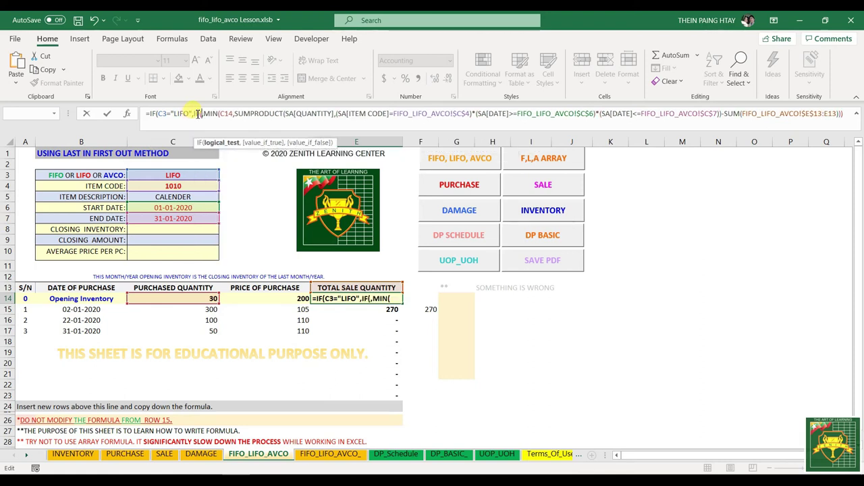
type("SUMPR")
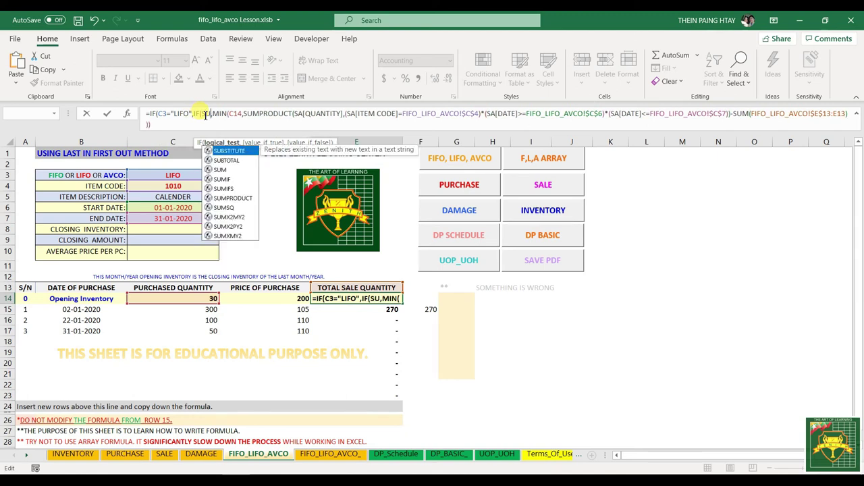
type("ODUCT")
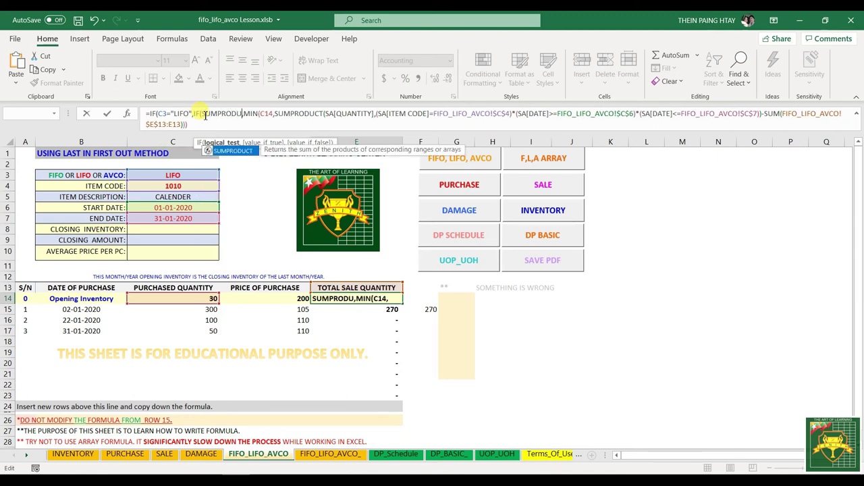
type("(")
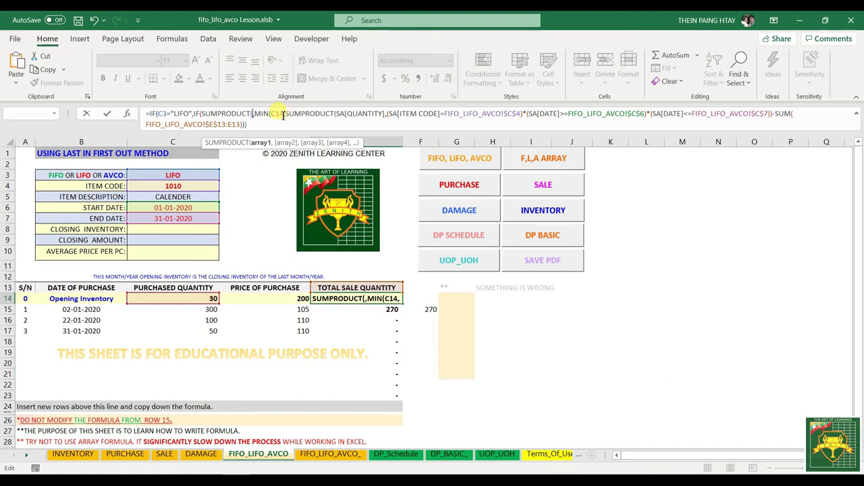
- Make E14's nested IF condition the sale-quantity SUMPRODUCT > a second copy of it
left_click_drag(286, 113, 772, 108)
key("ctrl+c")
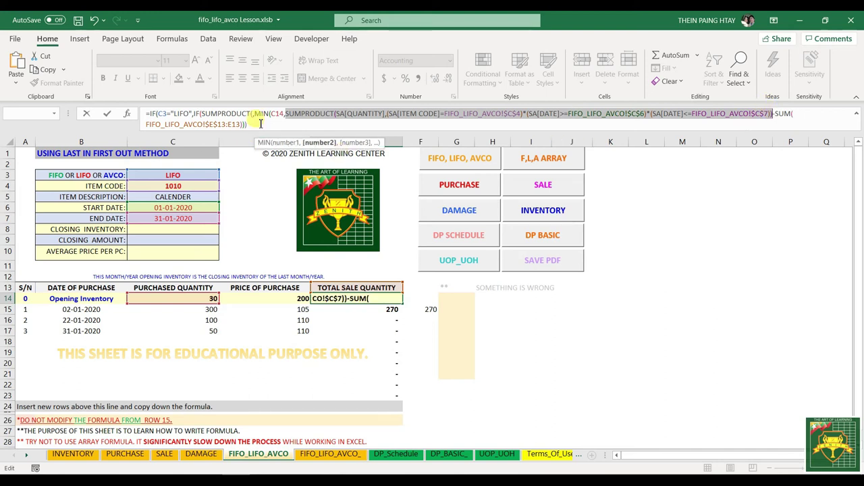
left_click_drag(252, 114, 204, 114)
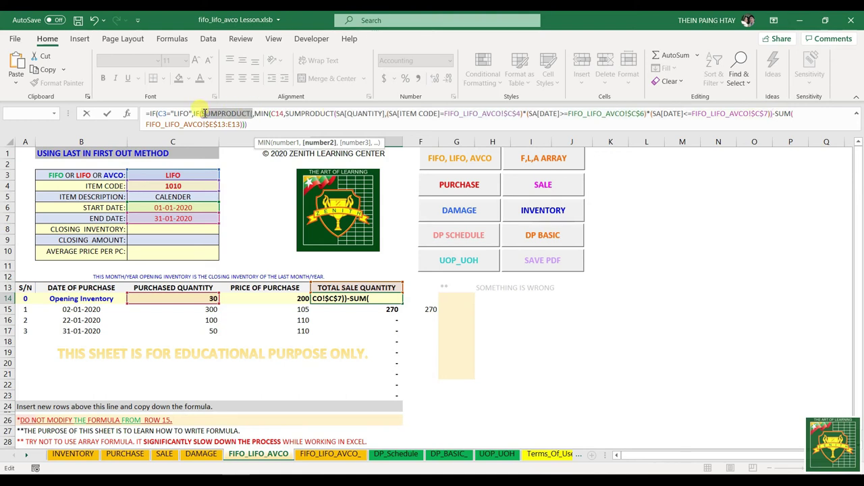
key("ctrl+v")
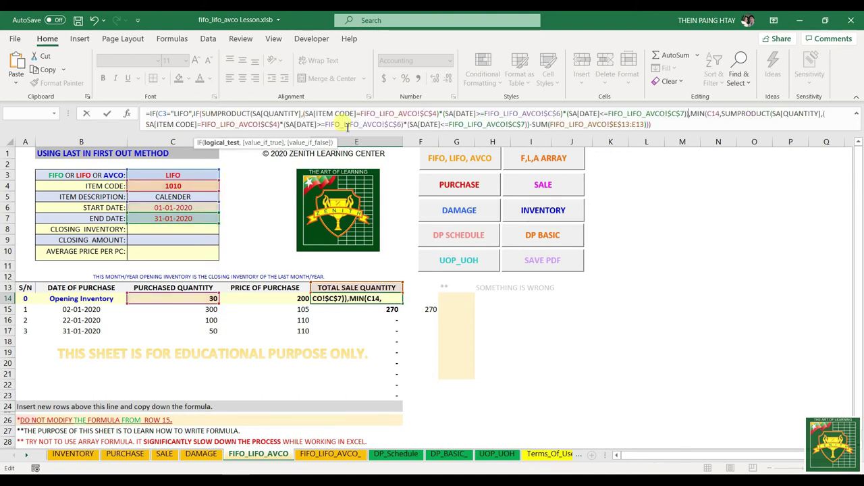
type(">")
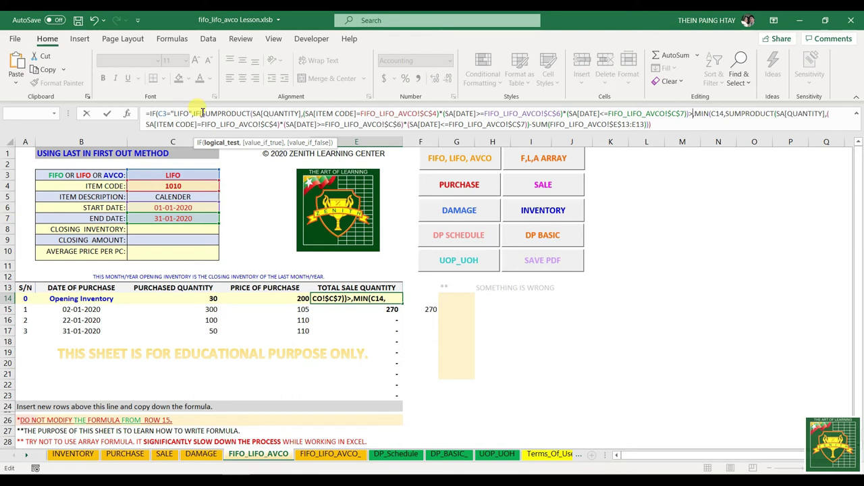
left_click_drag(201, 113, 692, 113)
key("ctrl+c")
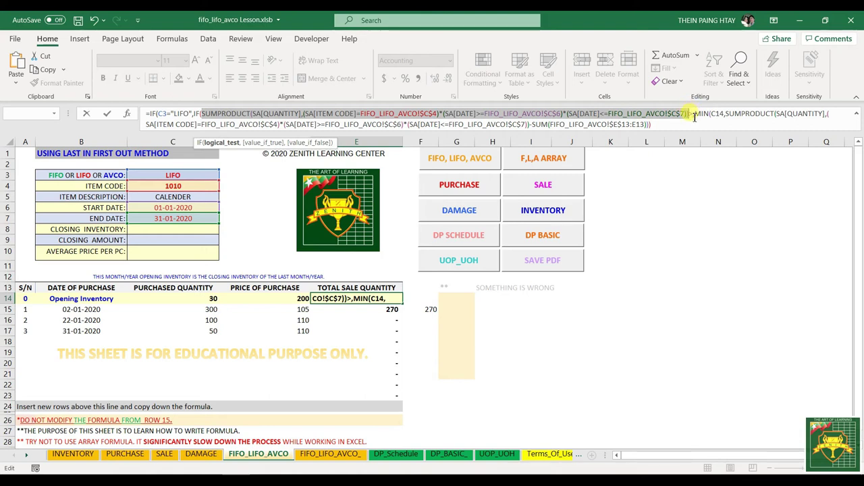
left_click(693, 114)
key("ctrl+v")
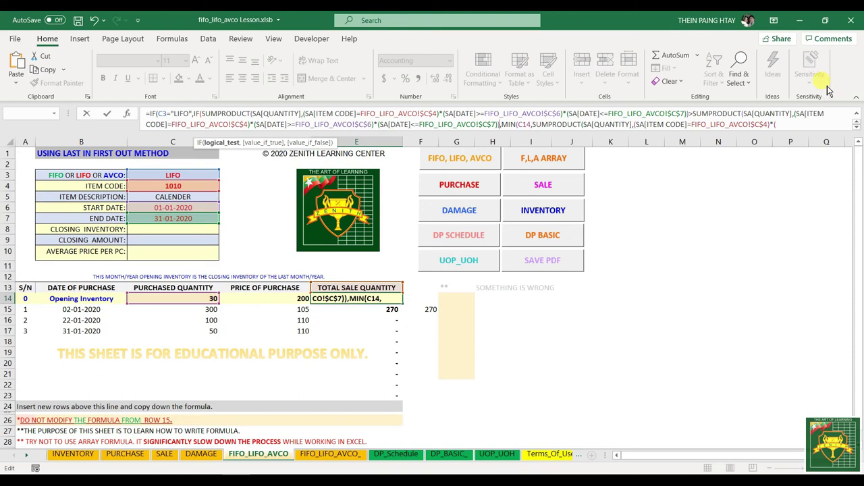
- Change the second SUMPRODUCT's QUANTITY, ITEM CODE and DATE references from SA to PUR
left_click(747, 114)
type("PUR")
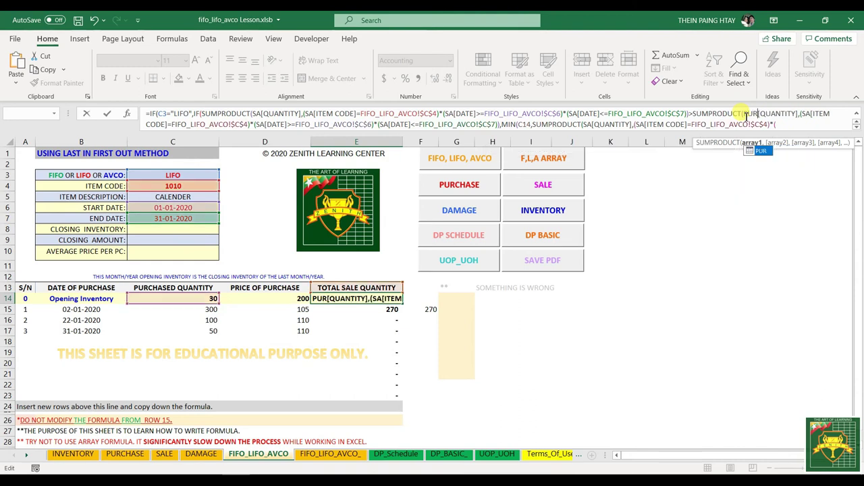
left_click(810, 115)
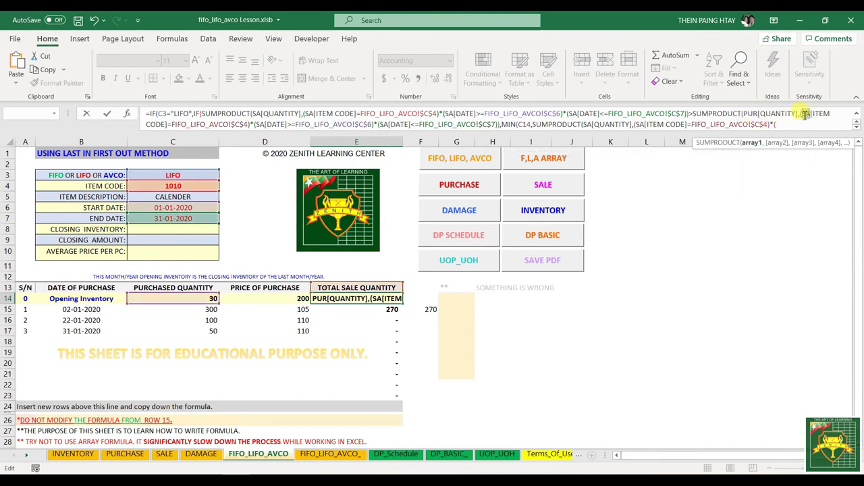
key("BackSpace")
key("BackSpace")
type("PUR")
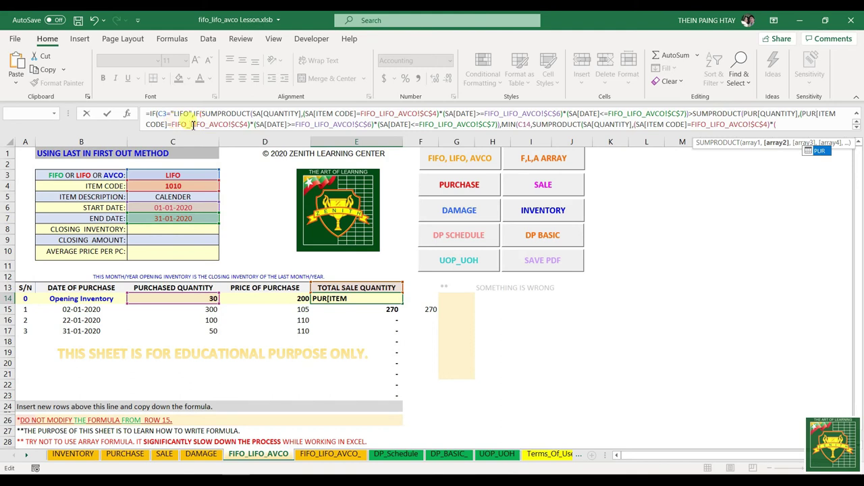
left_click(261, 126)
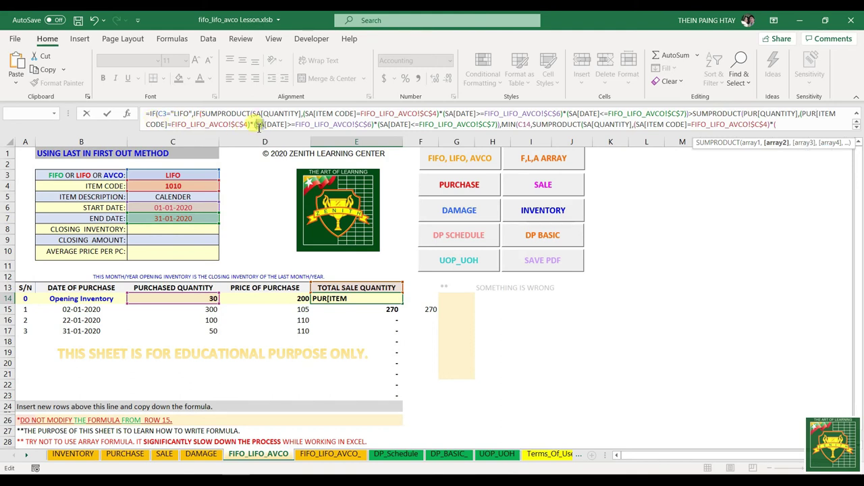
type("PUR")
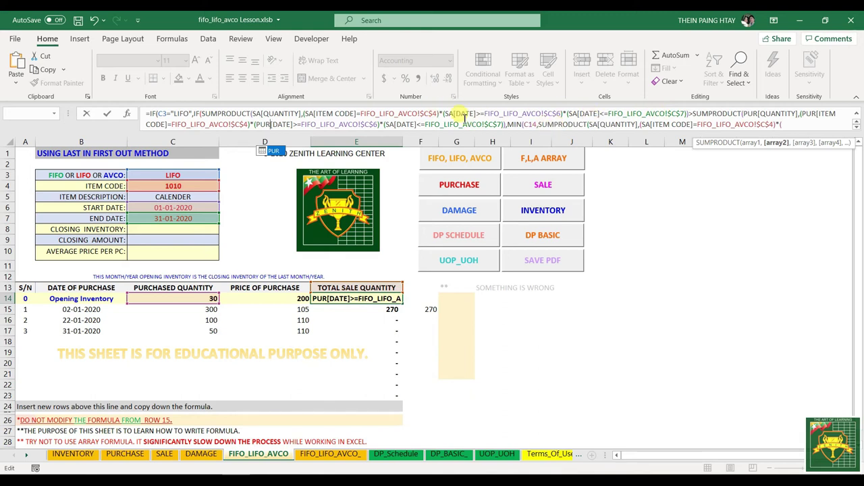
left_click_drag(695, 115, 388, 121)
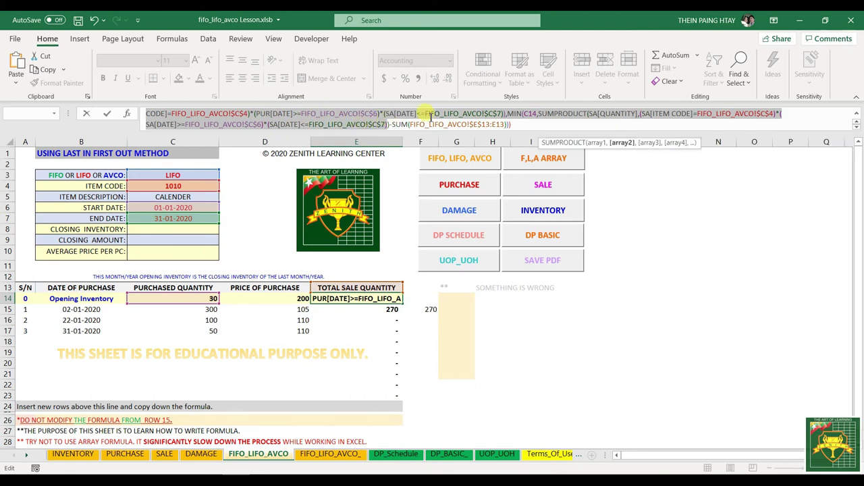
left_click(295, 116)
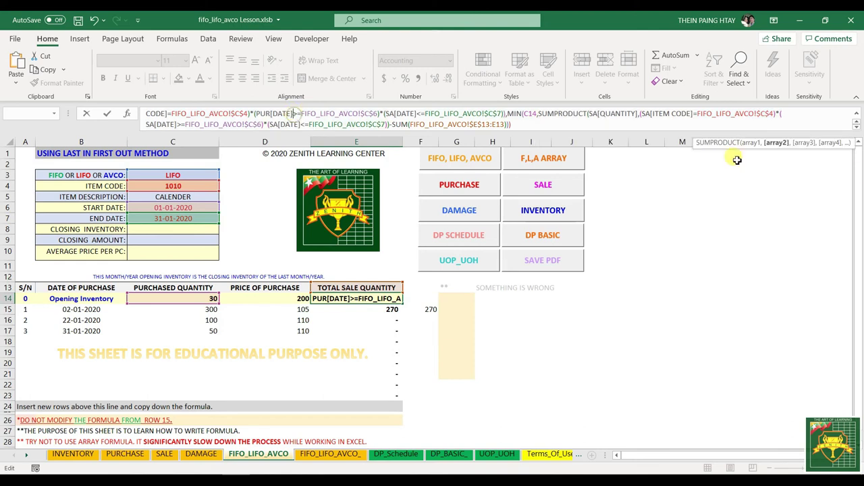
left_click_drag(817, 134, 809, 185)
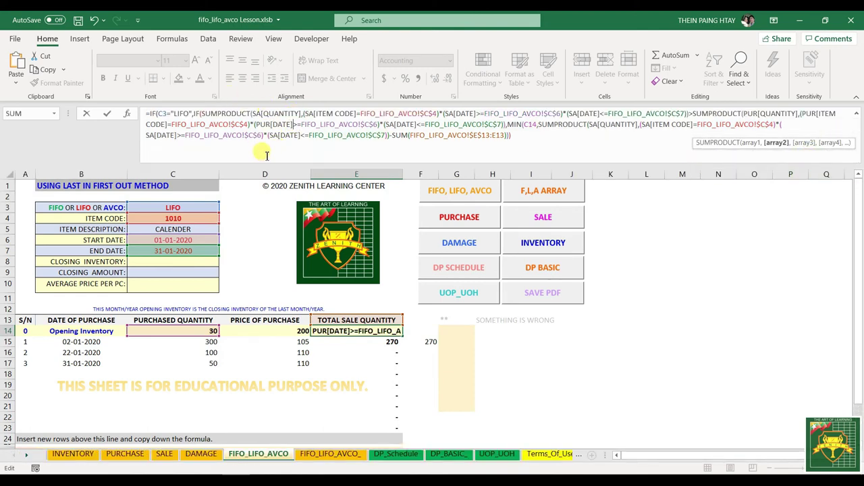
- Commit E14's edited formula and reselect E14 to check its result
key("Return")
left_click(316, 374)
left_click(361, 330)
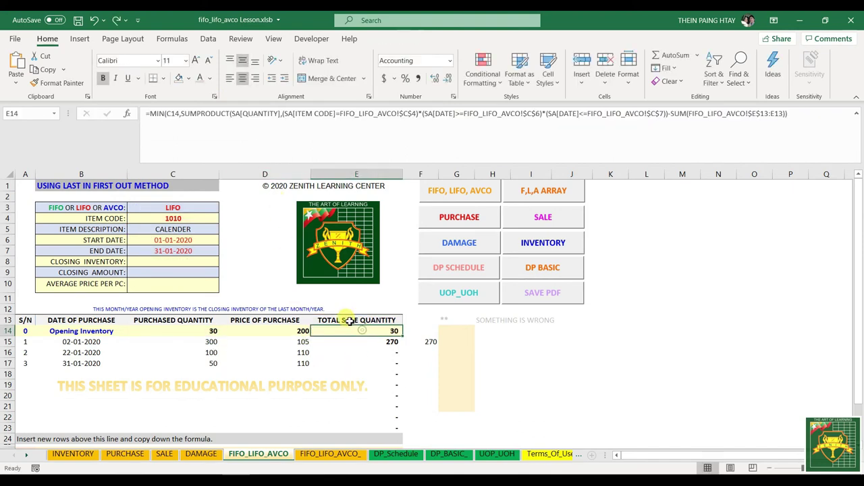
- Wrap E14's formula in IF($C$3="LIFO", and begin a nested IF( before MIN
left_click(150, 114)
type("IF(")
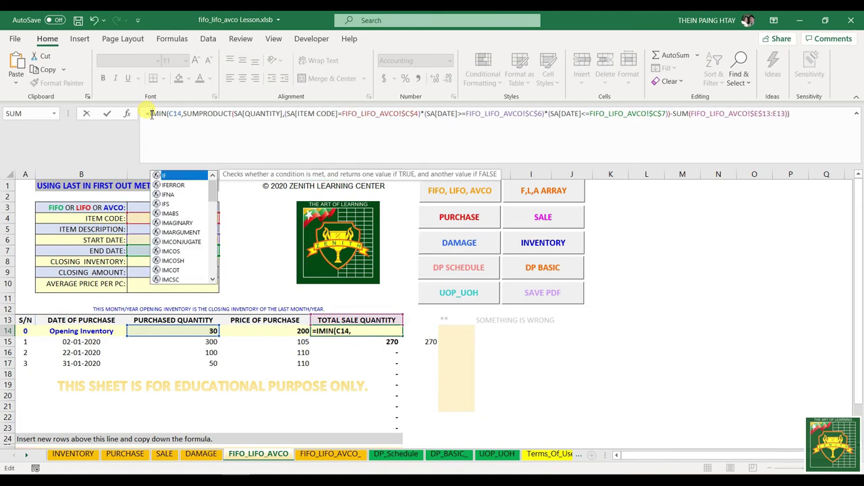
left_click(164, 208)
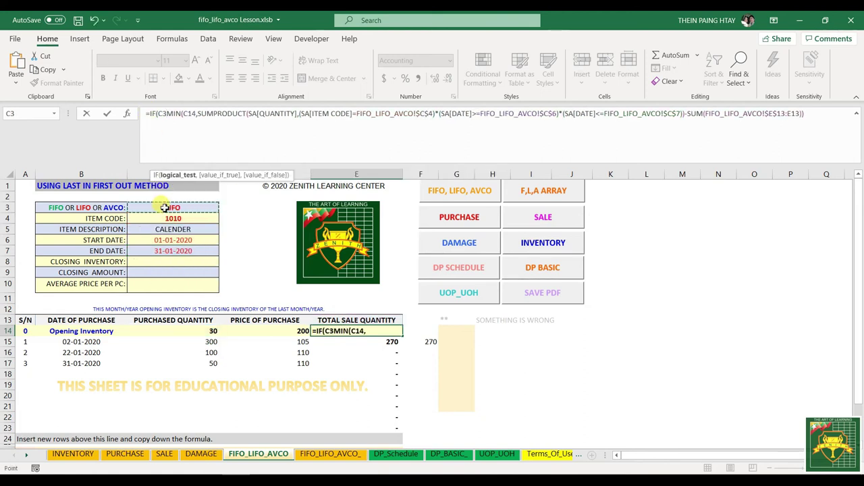
key("F4")
type("=\"")
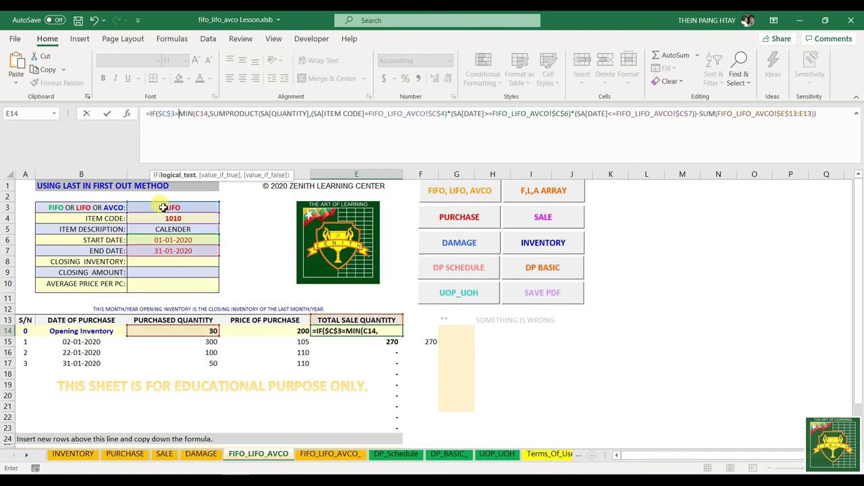
type("LIFO\"")
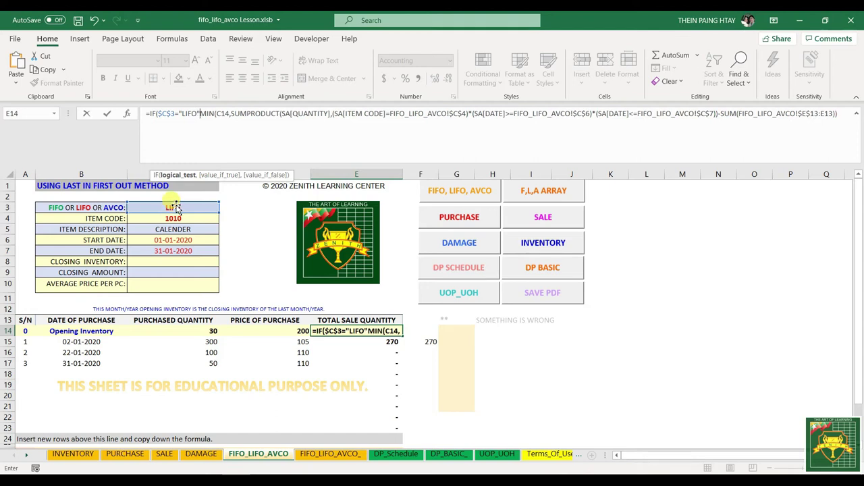
type(",,")
left_click(202, 116)
key("Right")
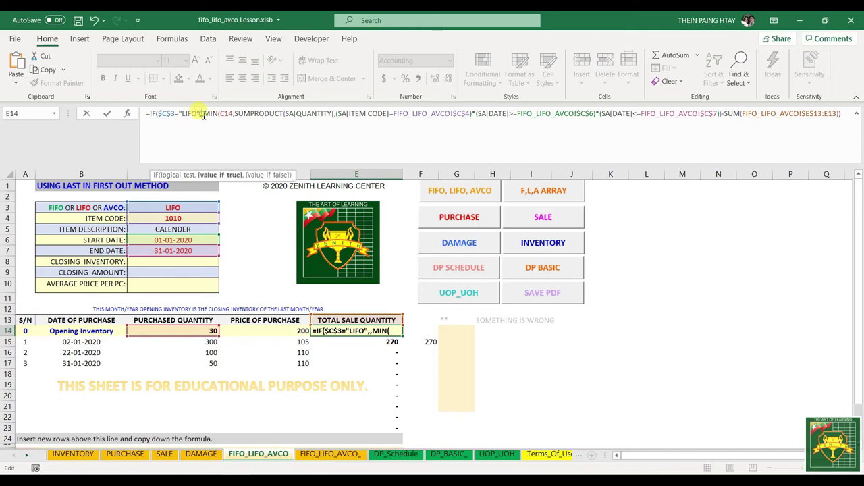
left_click(847, 115)
type(")")
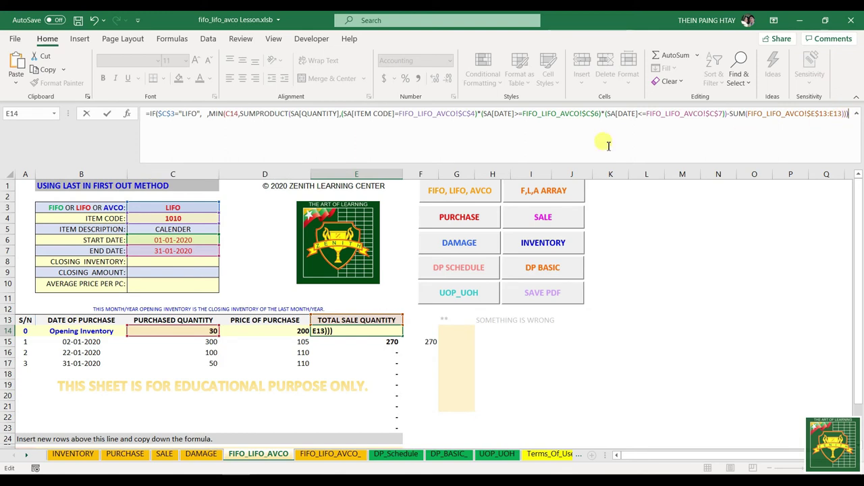
left_click(203, 114)
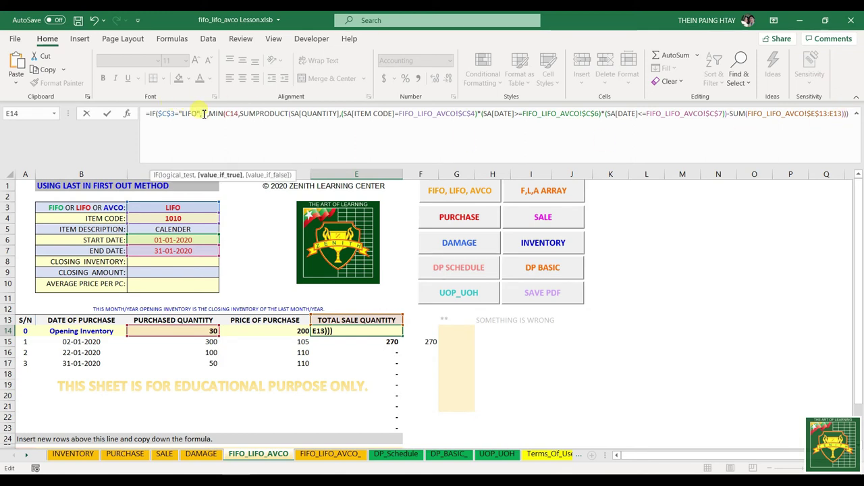
type("IF(")
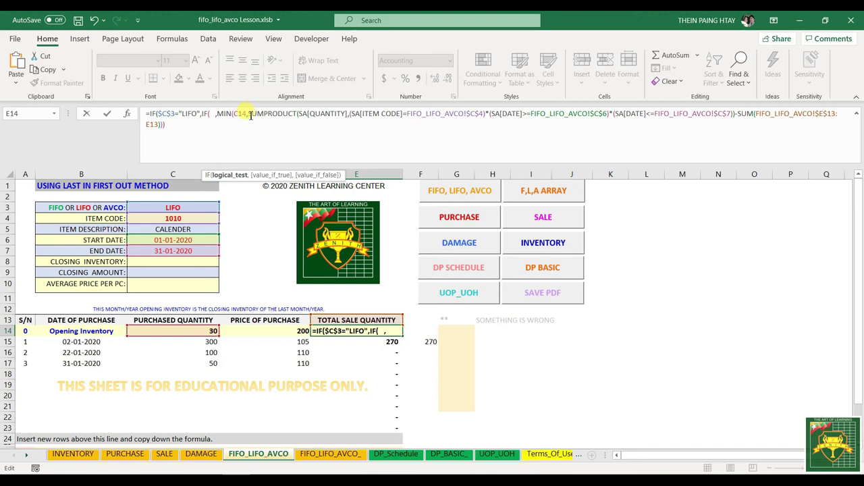
- Set the nested IF condition to the sales SUMPRODUCT > a second copy on a new line
left_click_drag(250, 115, 735, 115)
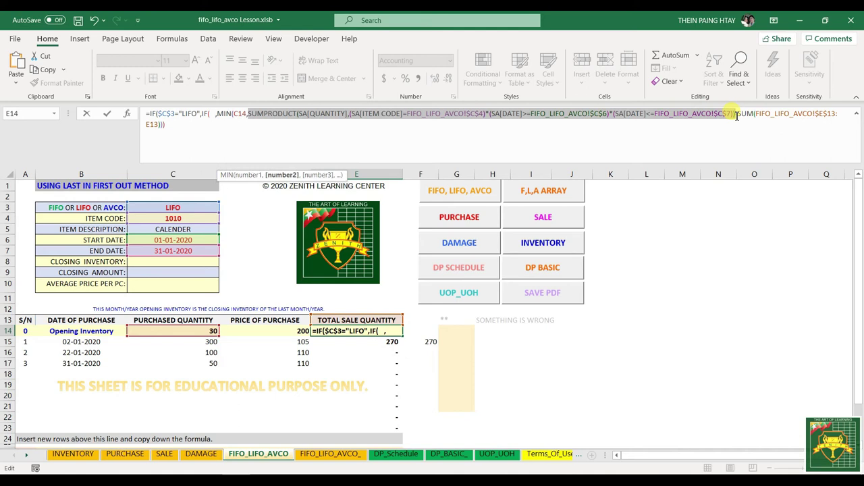
key("ctrl+c")
left_click(211, 113)
key("ctrl+v")
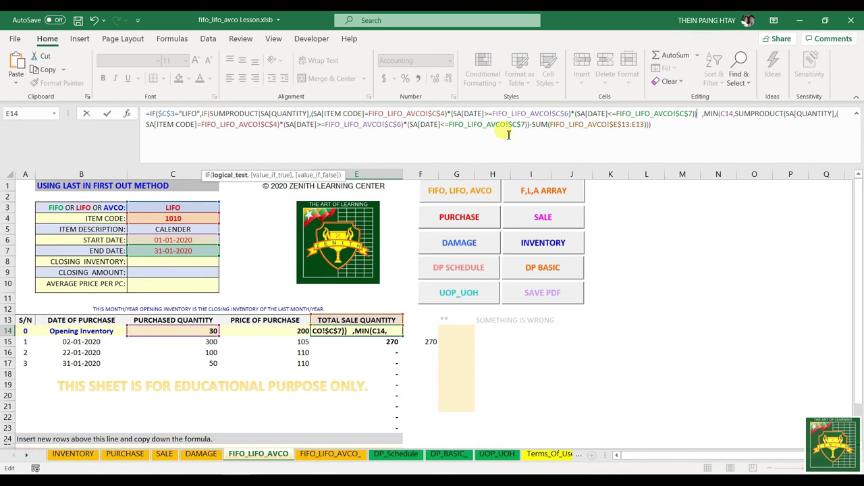
key("alt+Return")
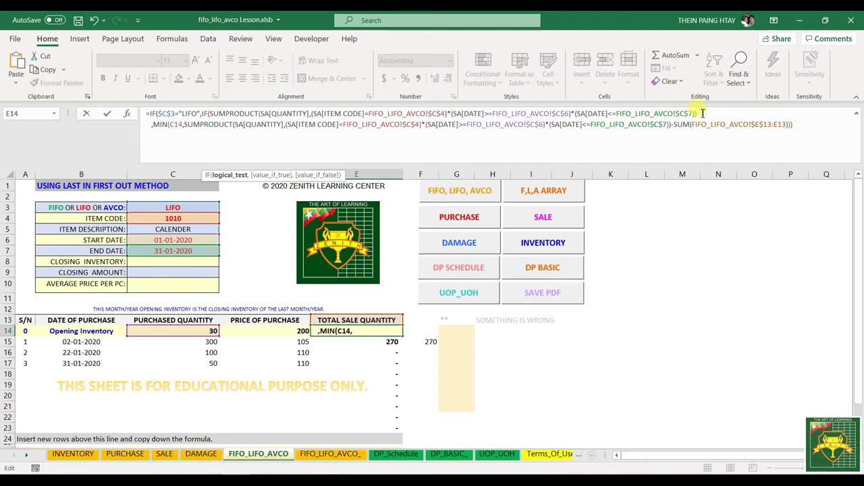
type(">")
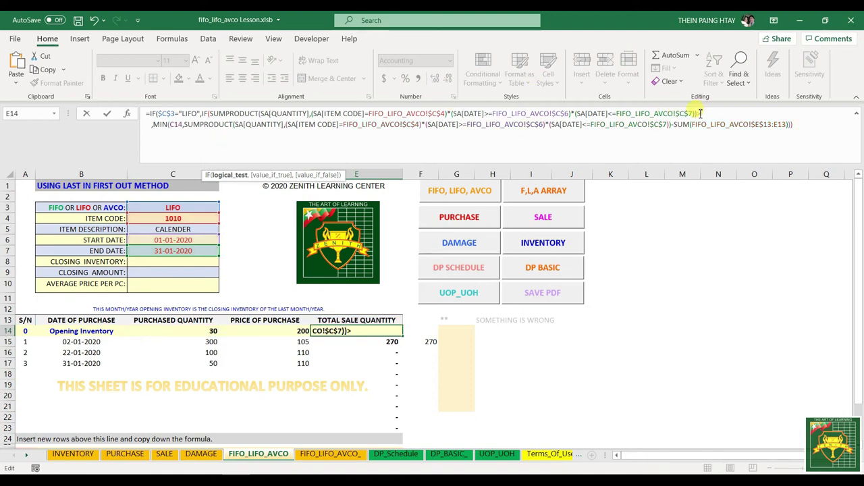
left_click_drag(699, 115, 212, 115)
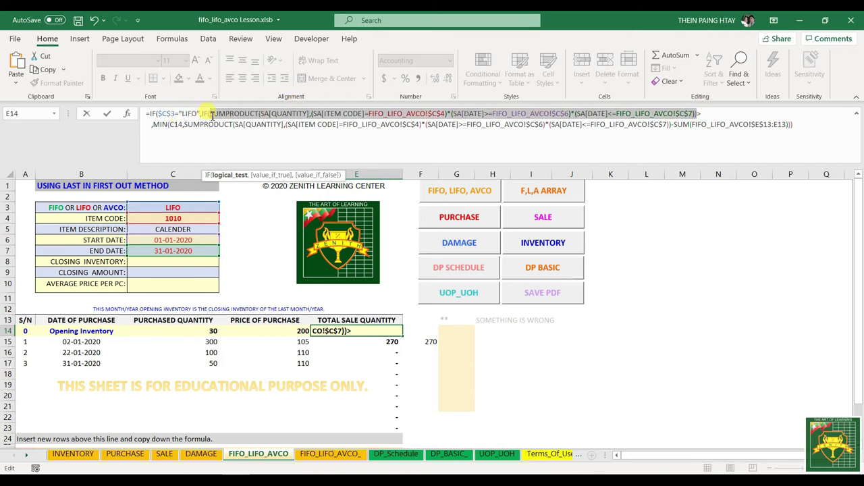
left_click(739, 116)
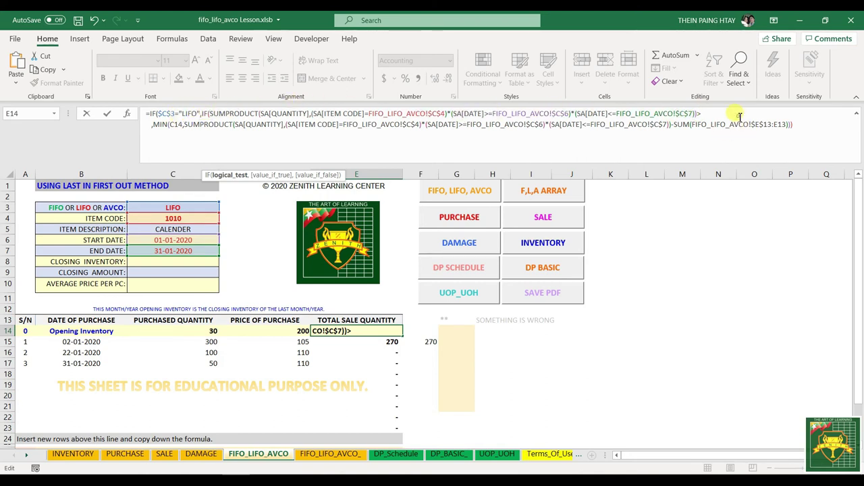
key("alt+Return")
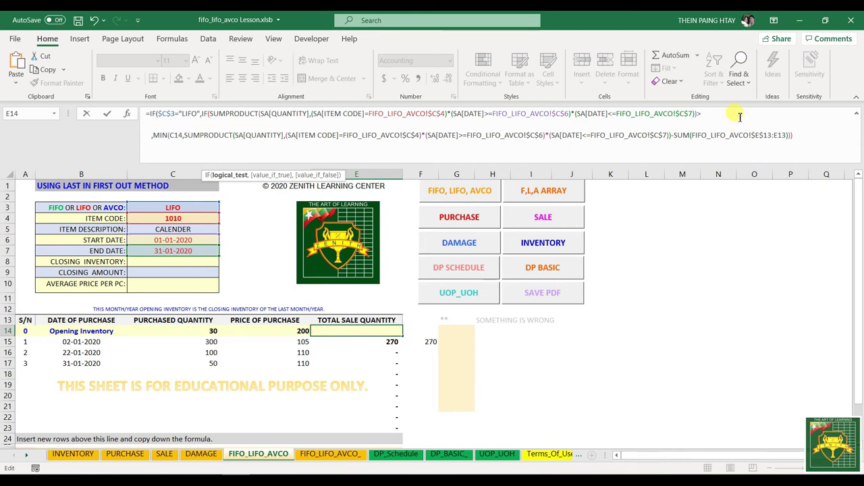
key("ctrl+v")
- Point the second SUMPRODUCT's quantity, item code, start and end date columns at PUR, adding a comma
left_click(148, 126)
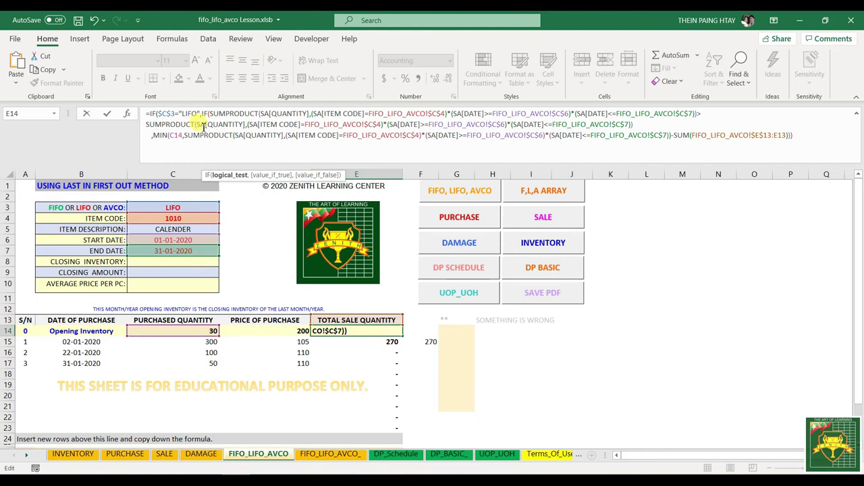
left_click(197, 126)
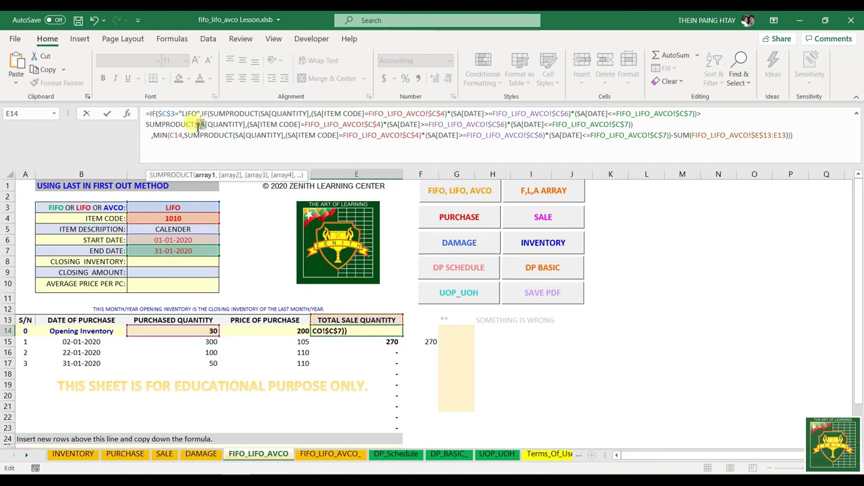
key("Delete")
key("Delete")
type("PUR")
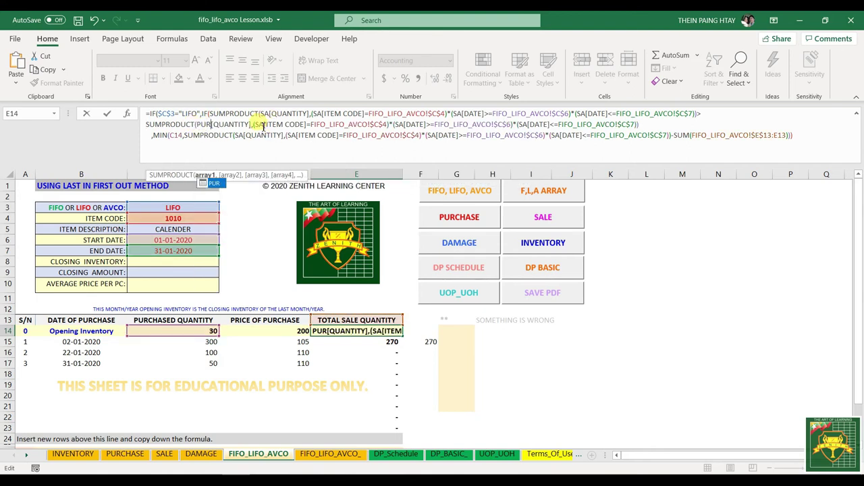
left_click(261, 126)
key("Delete")
key("Delete")
type("PUR")
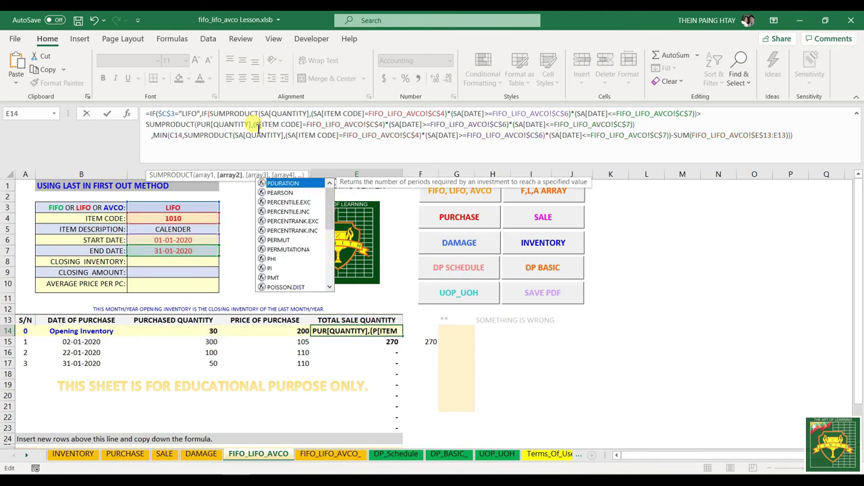
left_click(403, 124)
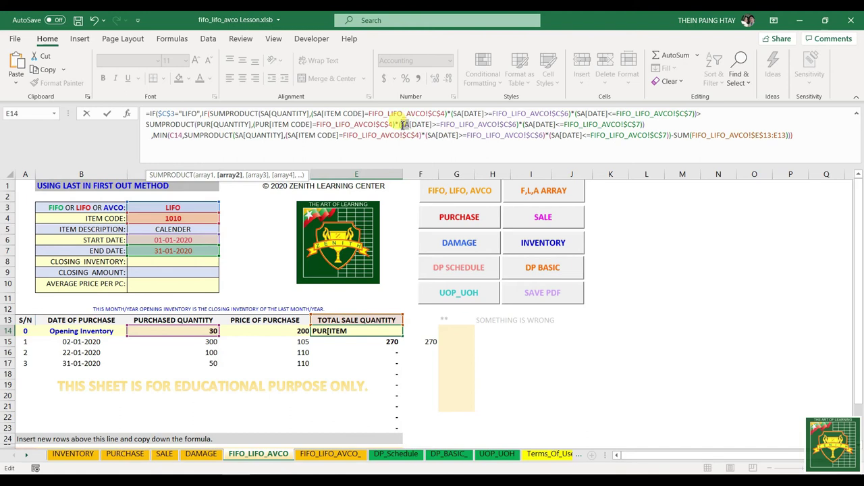
key("Delete")
key("Delete")
type("PUR")
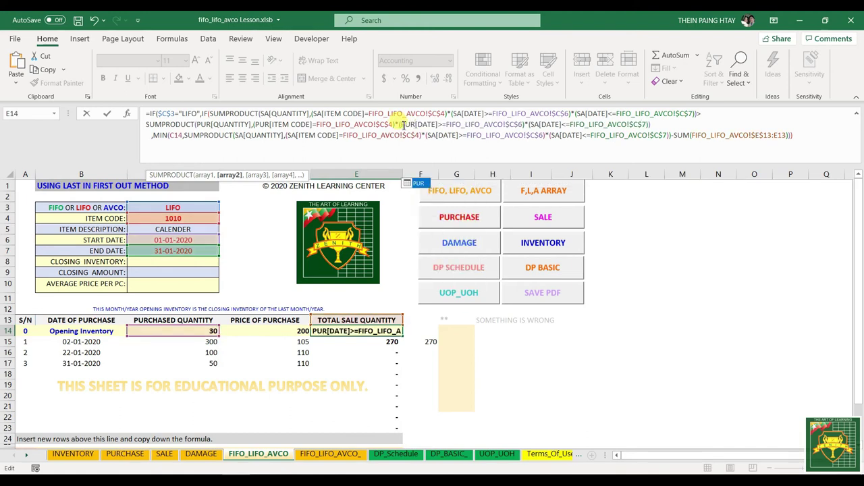
left_click(535, 125)
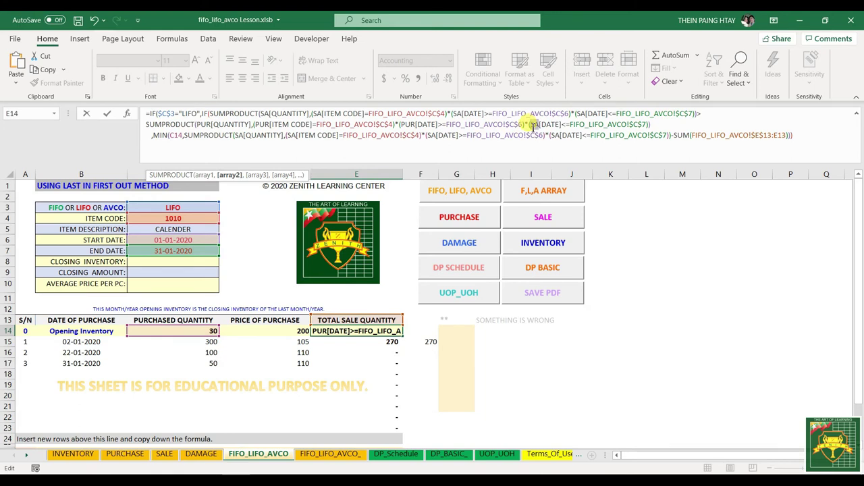
key("BackSpace")
key("Delete")
type("PUR")
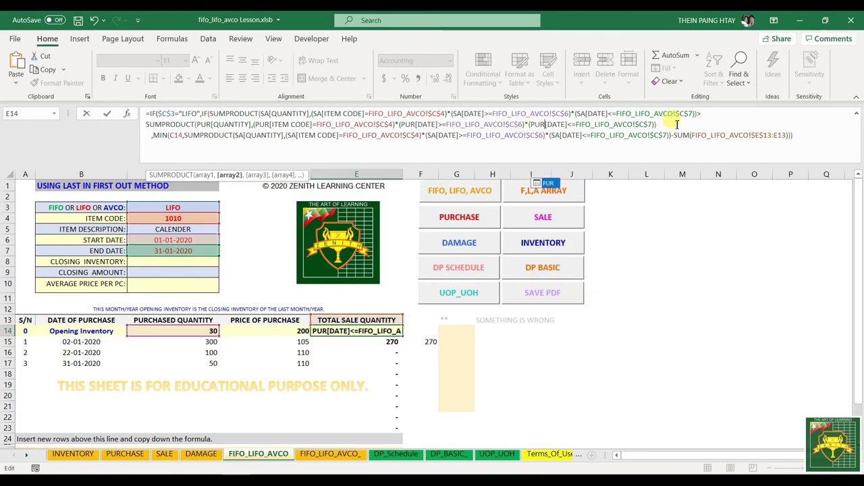
left_click(676, 124)
type(",")
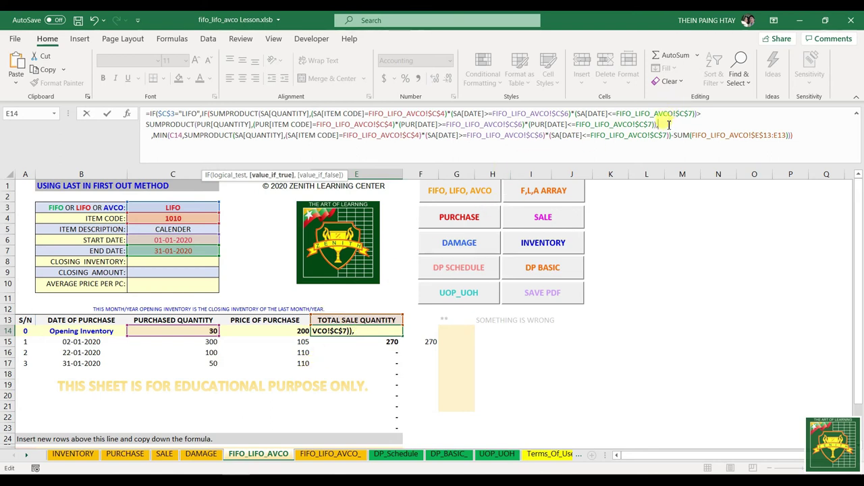
left_click_drag(657, 125, 214, 114)
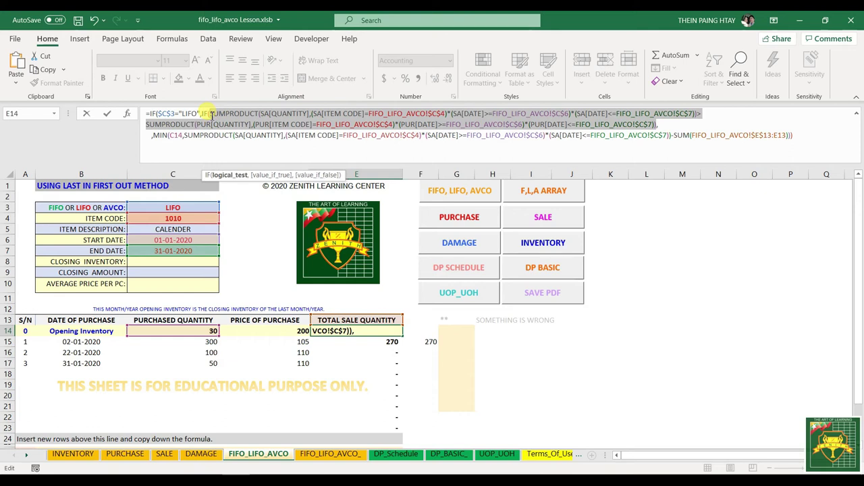
- Make E14's nested IF return sales minus purchases when true, else "", and confirm
left_click(661, 126)
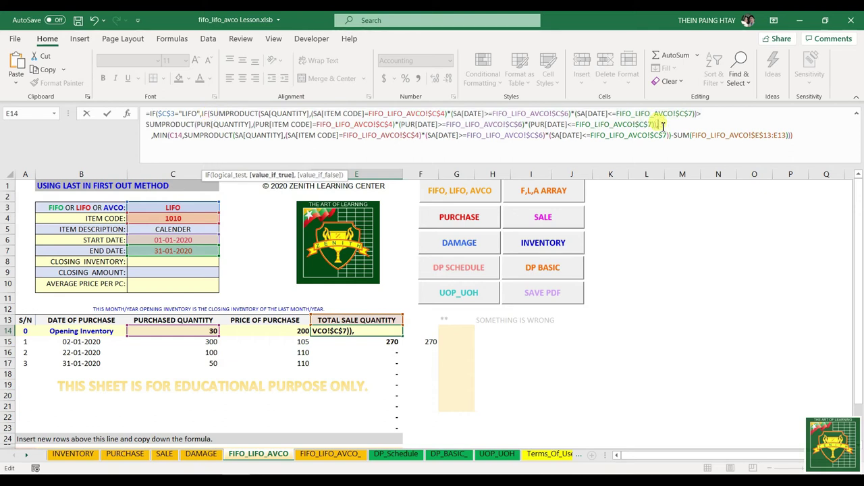
type("SUMPRODUCT(SA[QUANTITY],(SA[ITEM CODE]=FIFO_LIFO_AVCO!$C$4)*(SA[DATE]>=FIFO_LIFO_AVCO!$C$6)*(SA[DATE]<=FIFO_LIFO_AVCO!$C$7))> SUMPRODUCT(PUR[QUANTITY],(PUR[ITEM CODE]=FIFO_LIFO_AVCO!$C$4)*(PUR[DATE]>=FIFO_LIFO_AVCO!$C$6)*(PUR[DATE]<=FIFO_LIFO_AVCO!$C$7))")
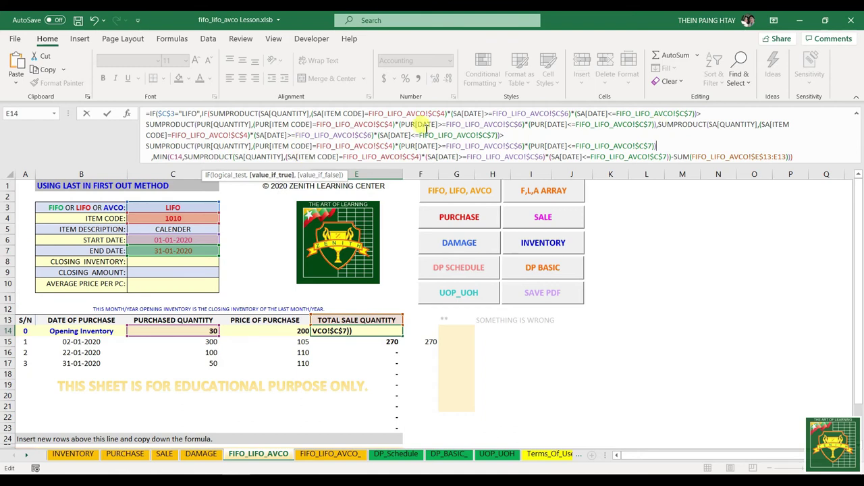
left_click(508, 135)
type("-")
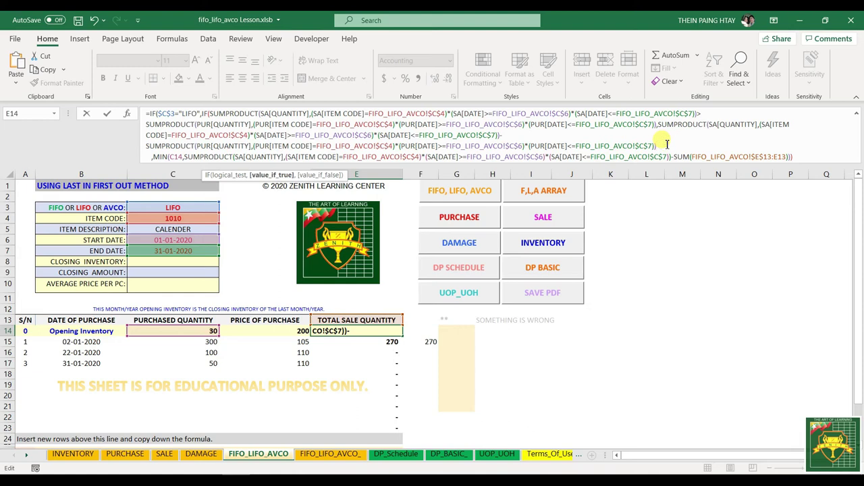
key("BackSpace")
type(",\"\"")
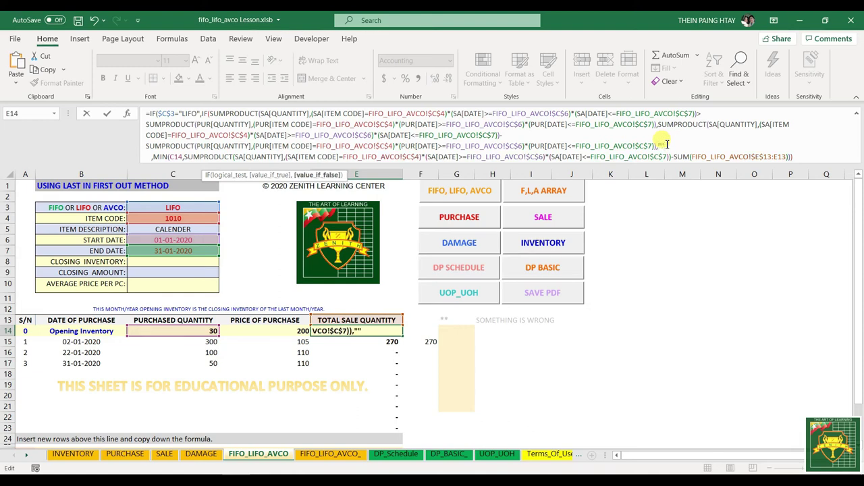
type(")")
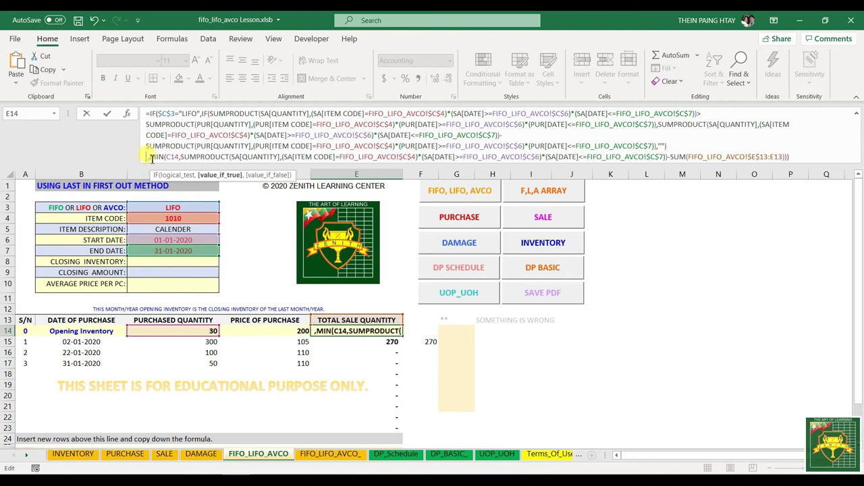
key("Delete")
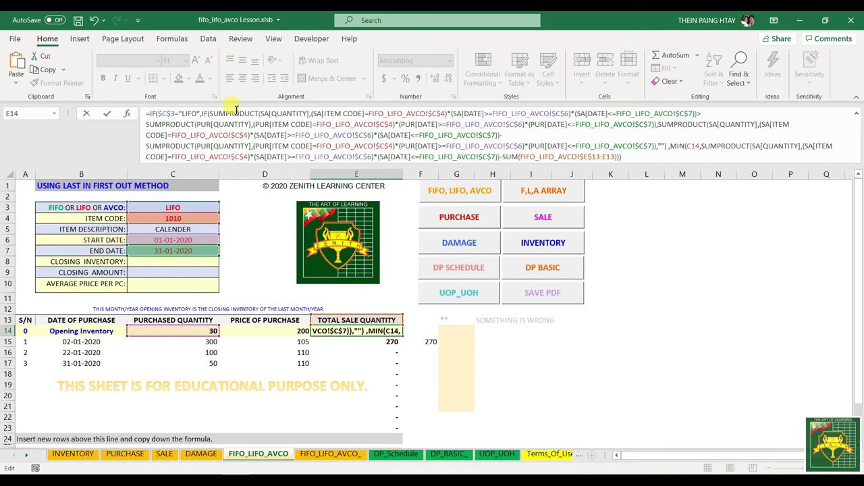
key("Return")
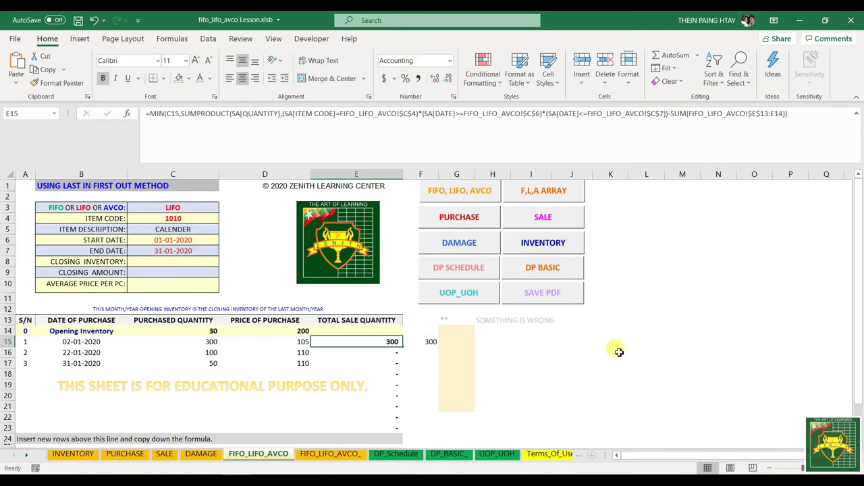
left_click(382, 329)
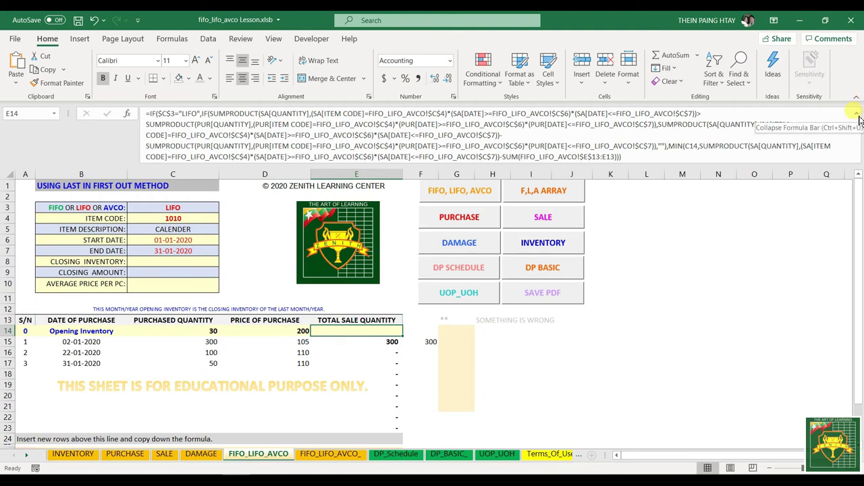
left_click(859, 120)
left_click(858, 115)
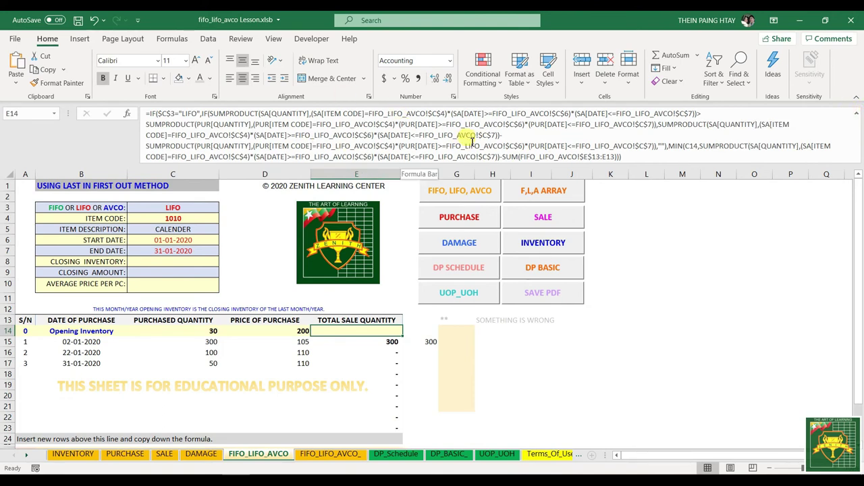
left_click(857, 112)
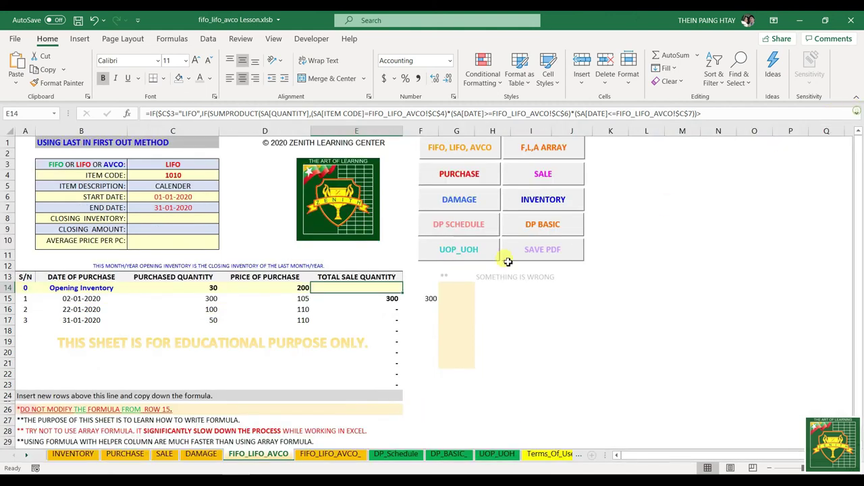
left_click(380, 299)
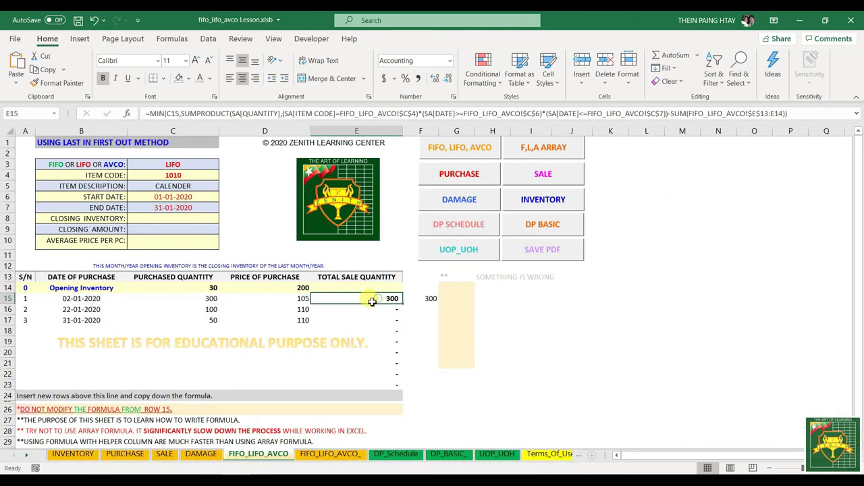
left_click_drag(191, 298, 355, 299)
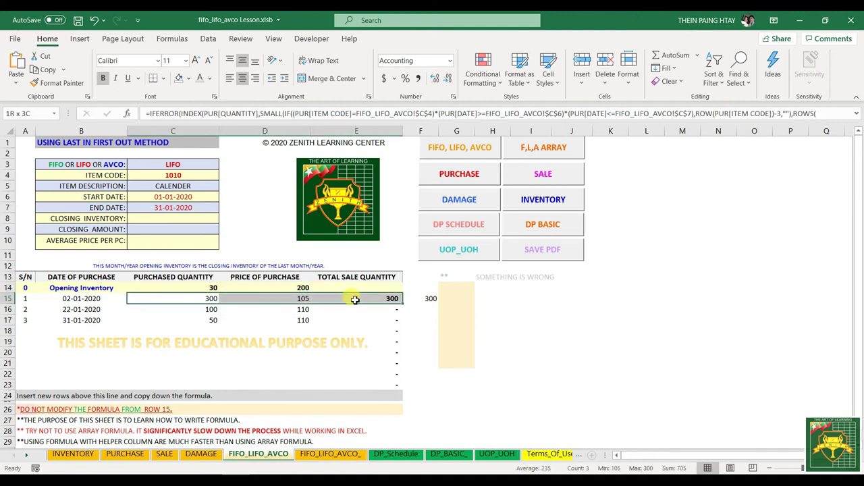
left_click(356, 319)
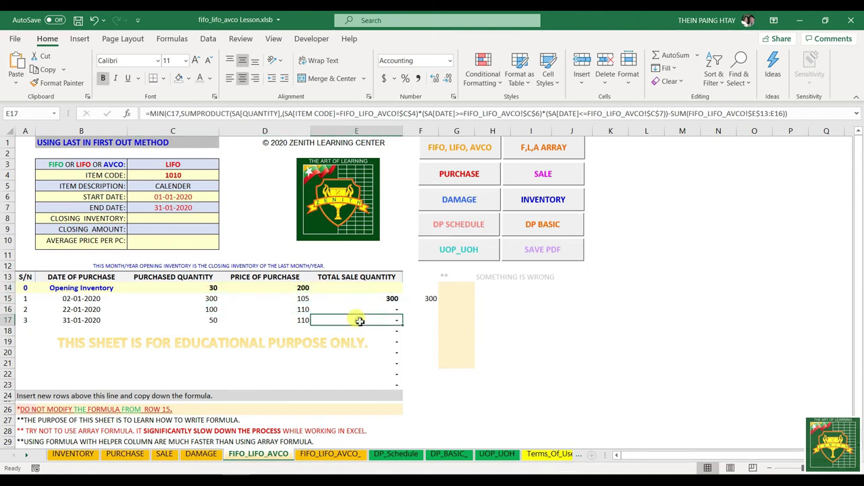
left_click(65, 302)
left_click_drag(65, 302, 250, 321)
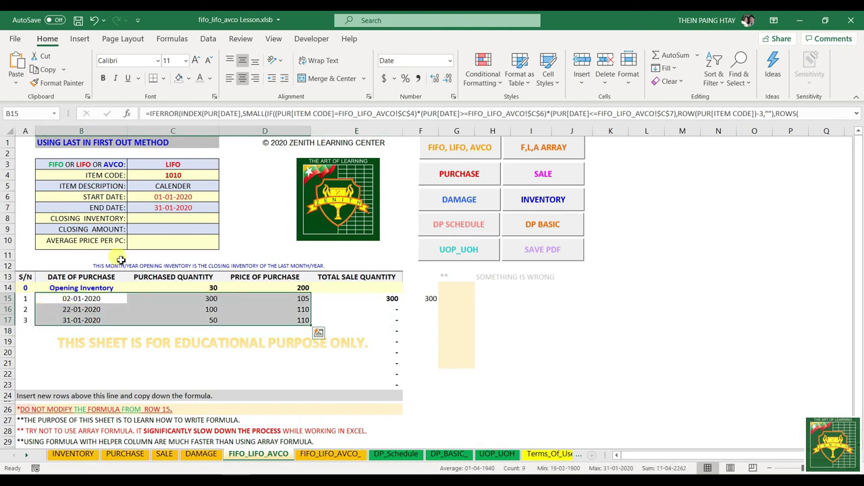
left_click(78, 299)
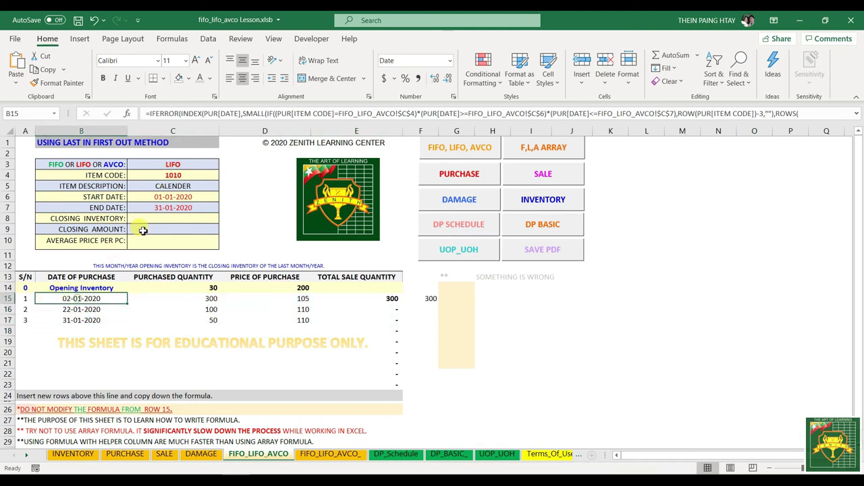
left_click(173, 165)
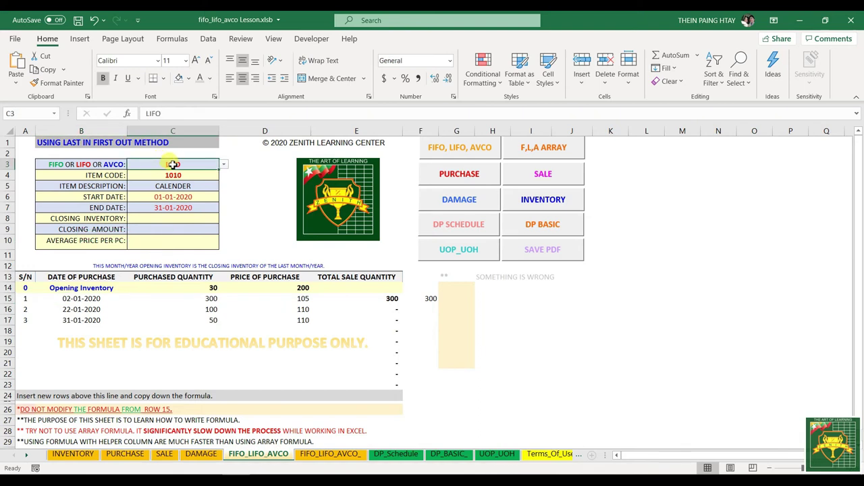
left_click_drag(81, 298, 264, 320)
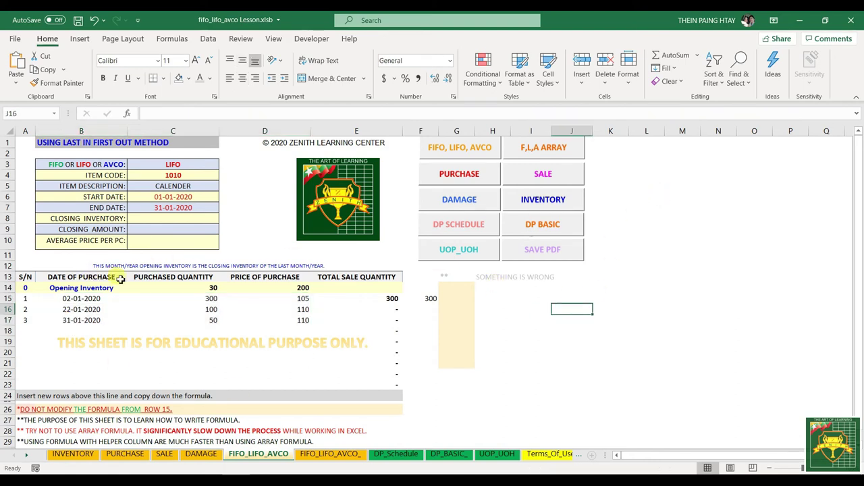
left_click(86, 297)
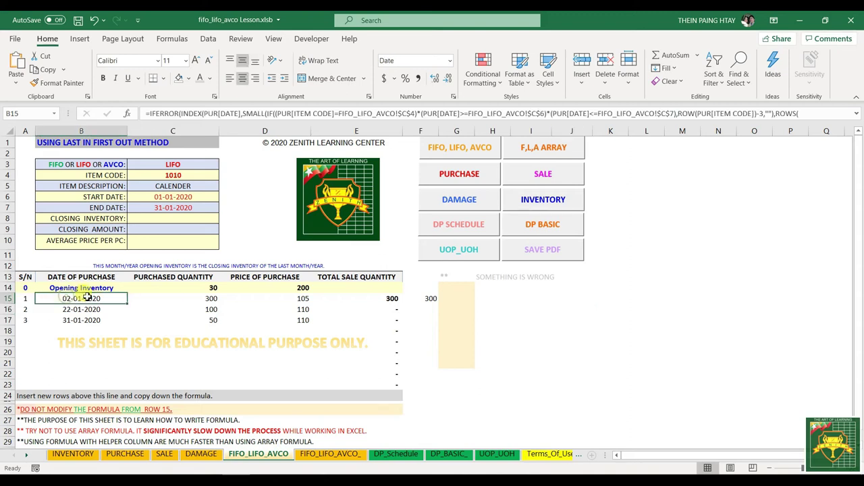
- Tidy the spacing after IFERROR( in B15's date formula and insert IF( before SMALL
left_click(854, 113)
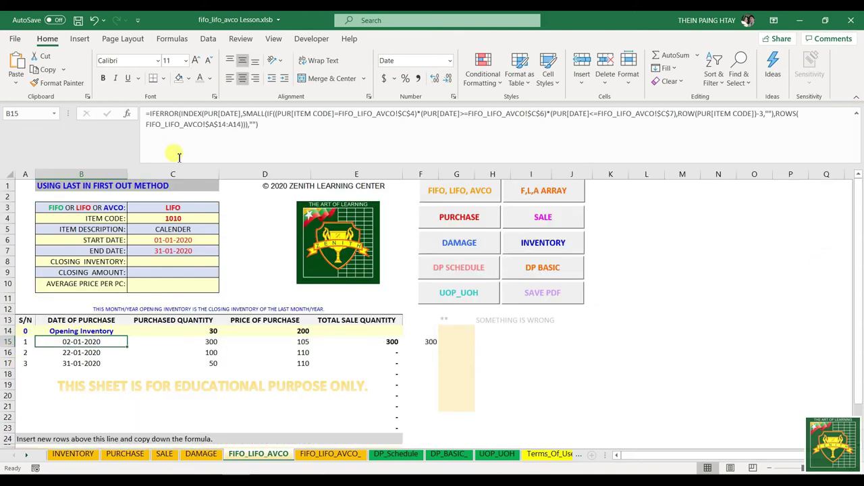
left_click(183, 114)
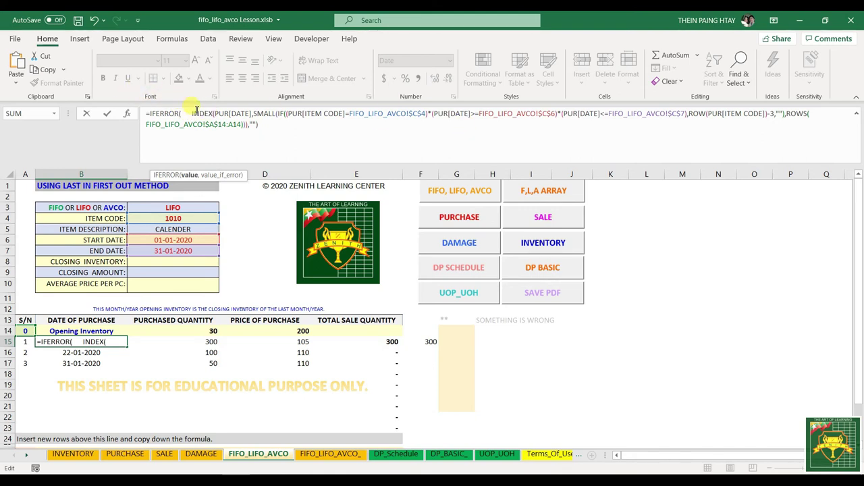
left_click(192, 115)
key("BackSpace")
key("BackSpace")
key("BackSpace")
key("BackSpace")
key("BackSpace")
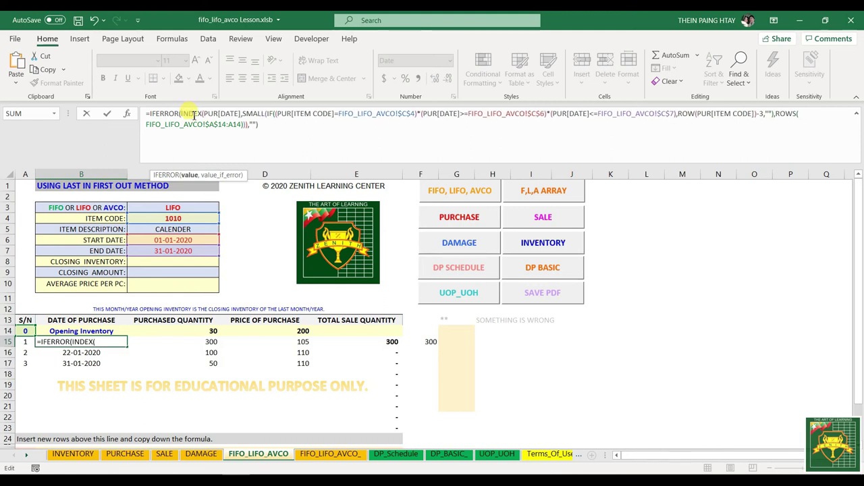
key("BackSpace")
type("(")
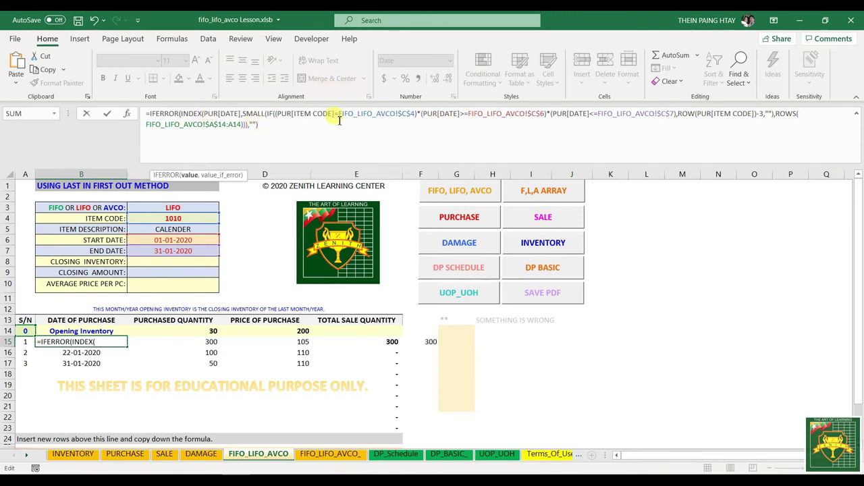
left_click(243, 114)
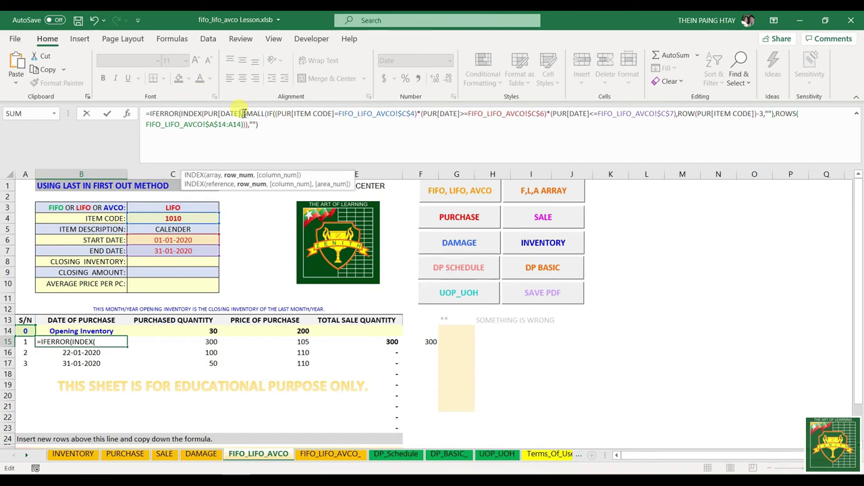
type("IF")
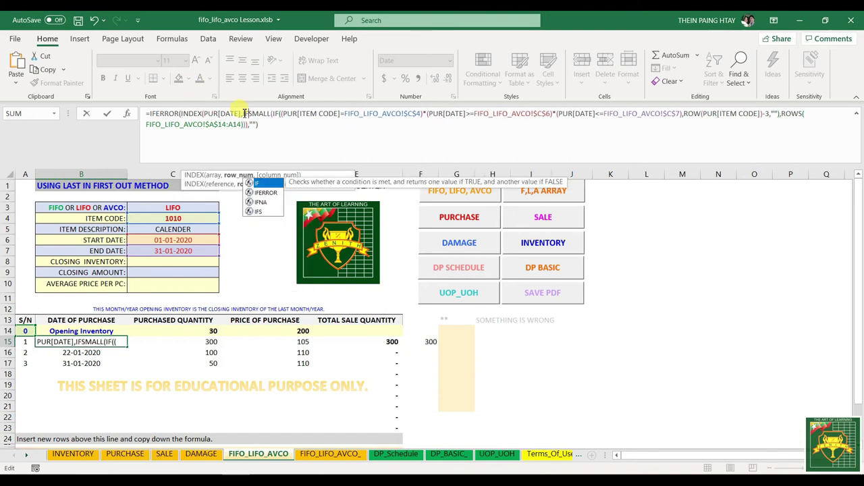
type("(")
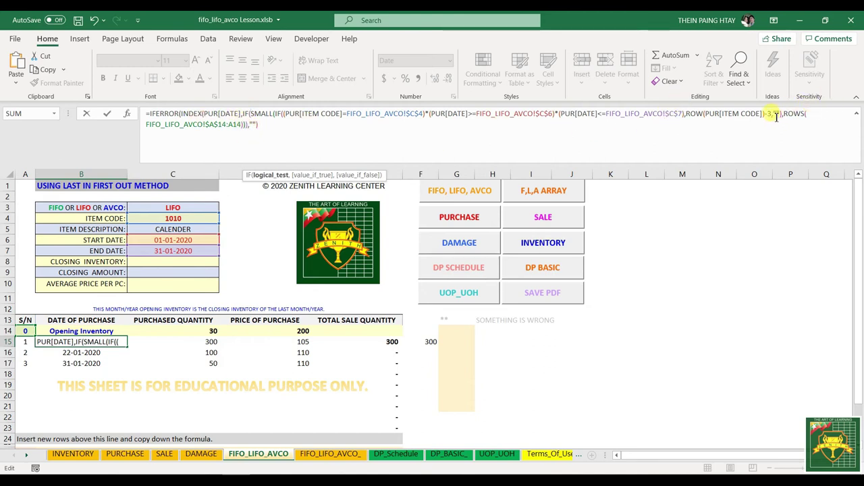
- Give B15's new IF the condition $C$3="LIFO"
left_click(248, 114)
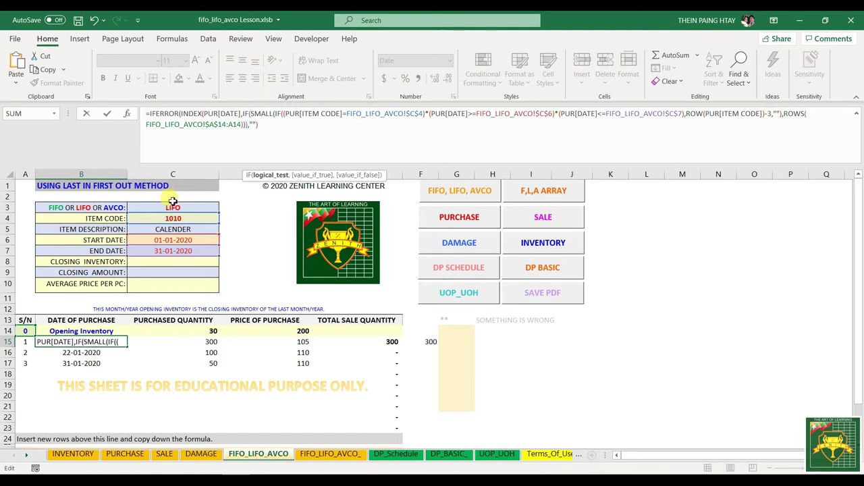
left_click(166, 207)
key("F4")
type("=")
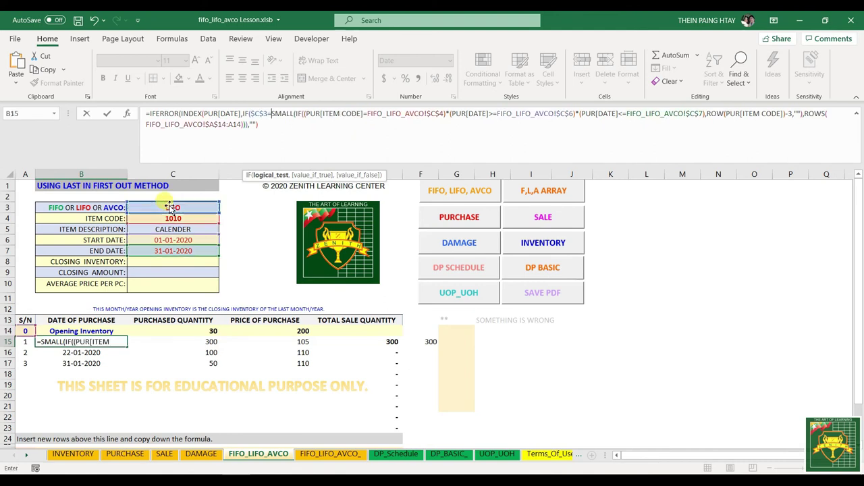
type("\"LIFO\"")
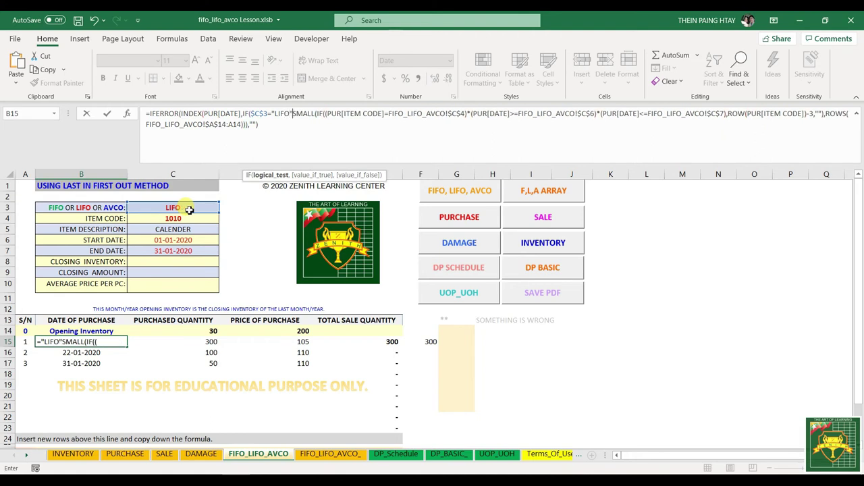
type(",")
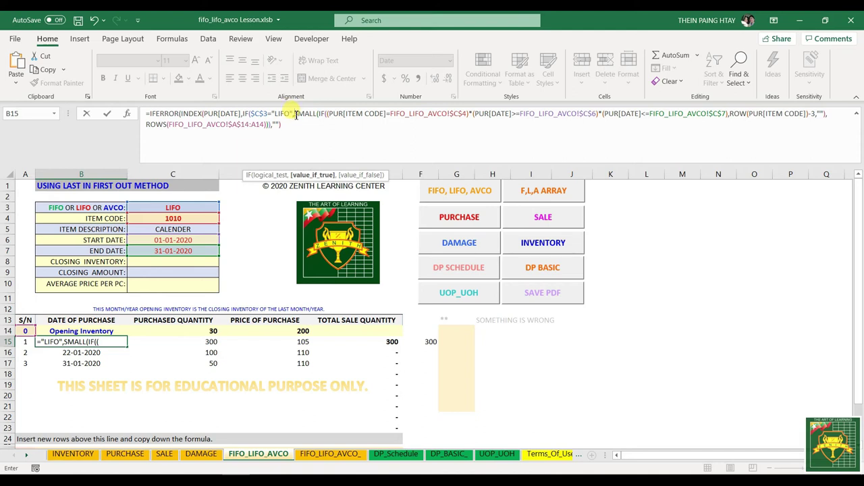
type(",")
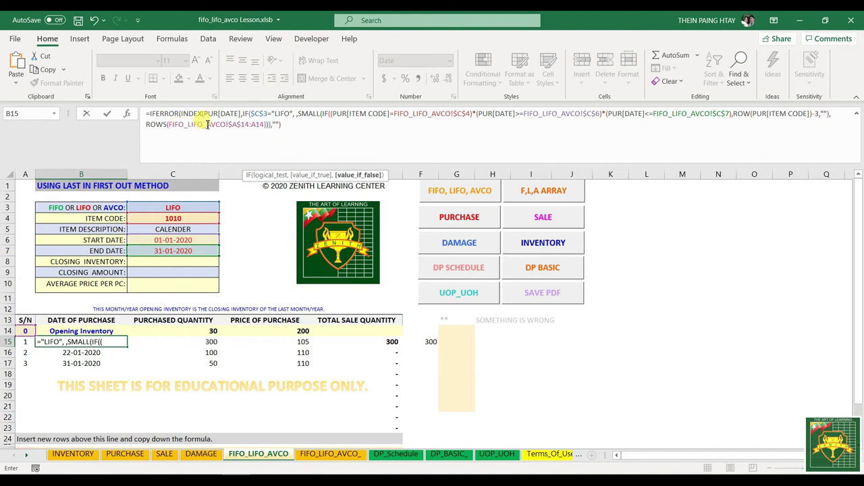
- Use a LARGE copy of the SMALL term as the LIFO branch and confirm B15
left_click(268, 125)
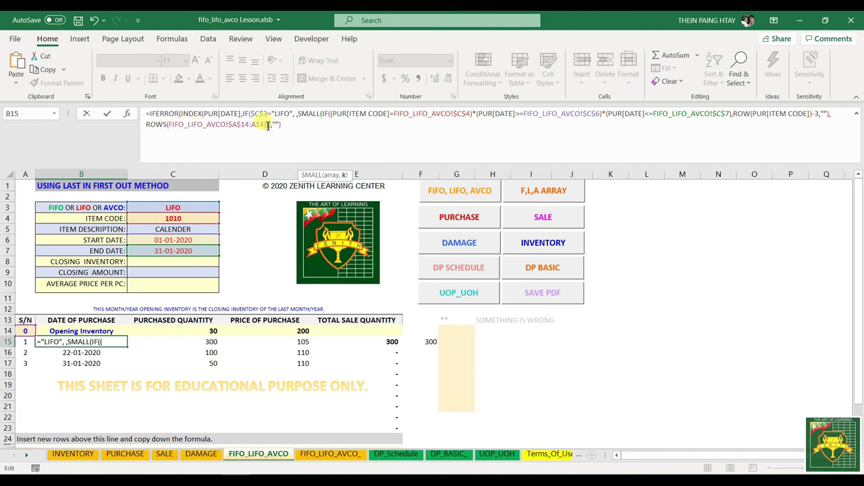
left_click(272, 125)
left_click(273, 125)
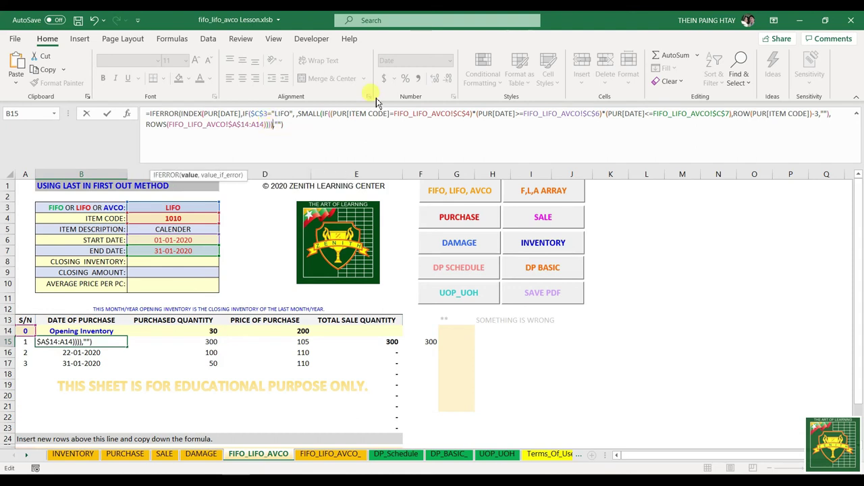
left_click_drag(298, 115, 272, 143)
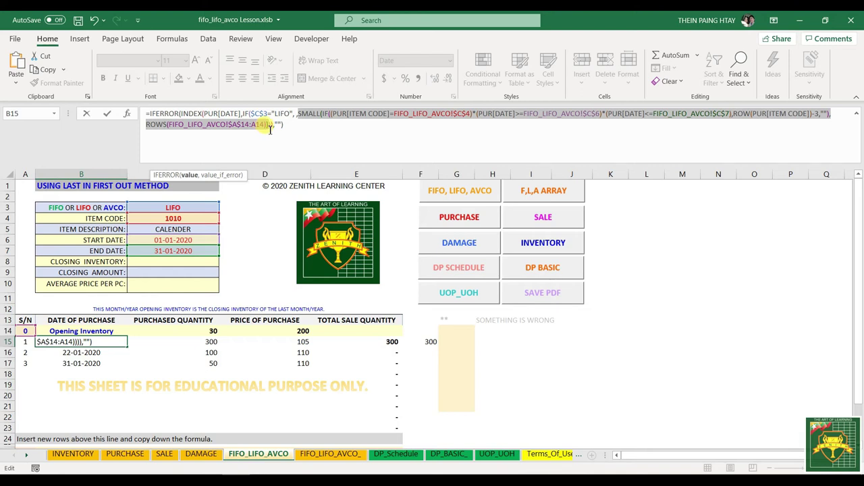
left_click_drag(269, 130, 273, 139)
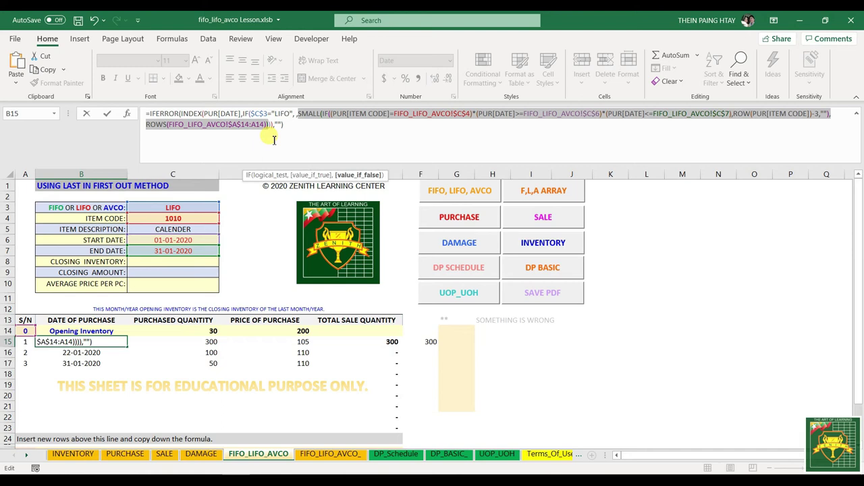
key("ctrl+c")
left_click(295, 113)
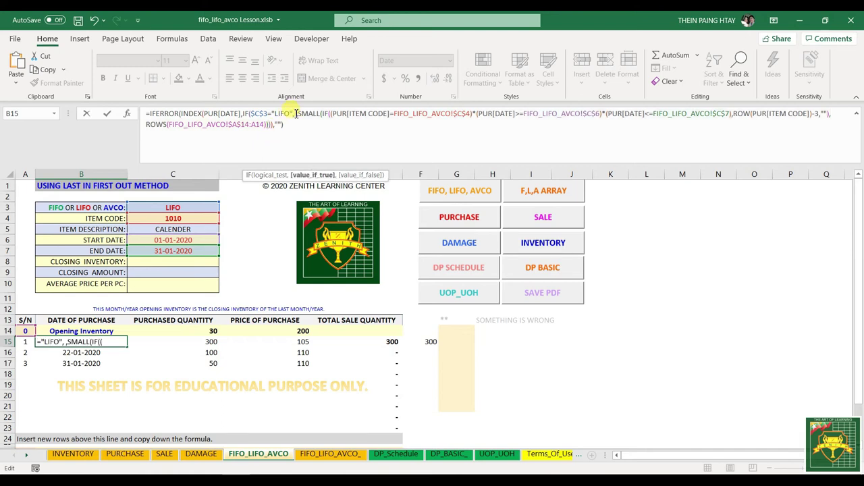
key("ctrl+v")
type(",")
left_click_drag(317, 115, 298, 116)
type("LA")
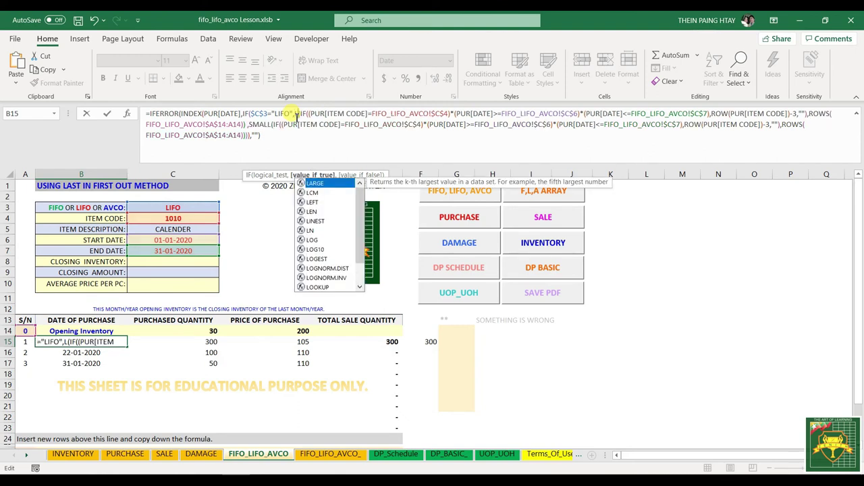
type("RGE")
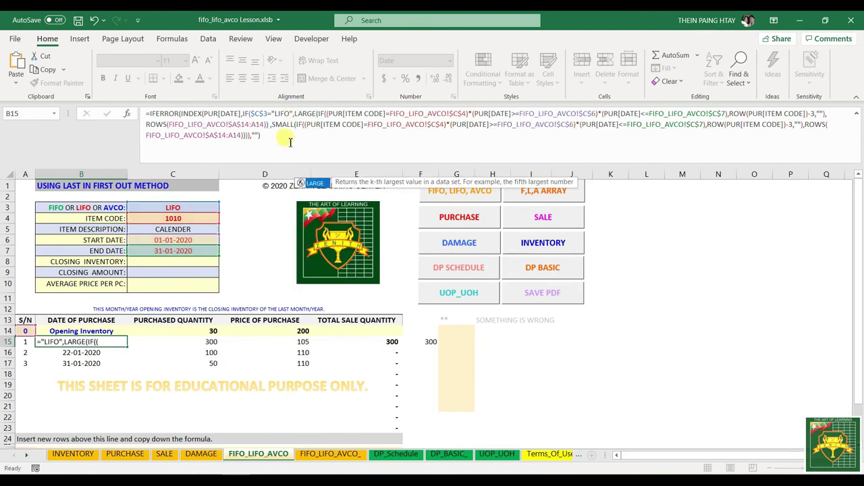
key("Return")
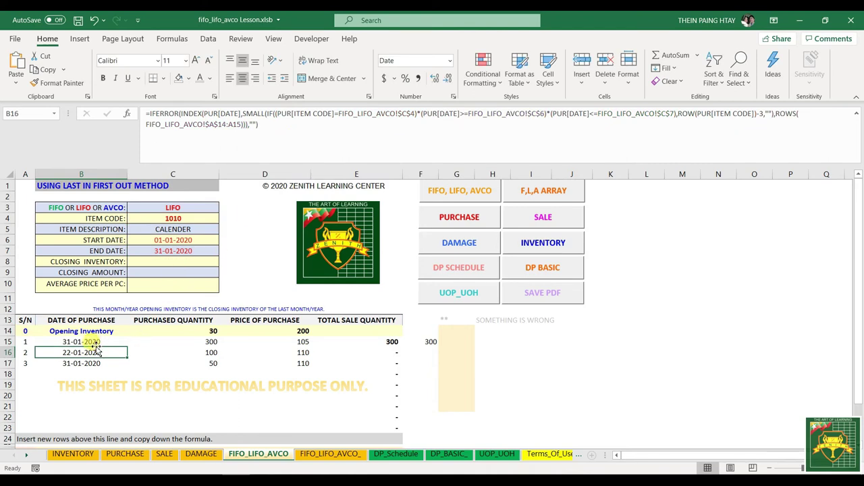
- Fill B15's LIFO date formula down through B23, then select C15:D24
left_click(81, 364)
left_click(88, 342)
left_click_drag(123, 348, 99, 423)
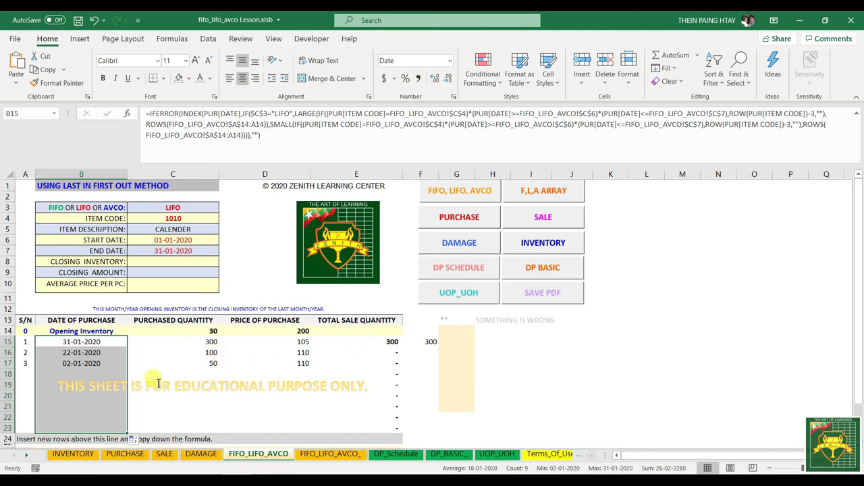
left_click_drag(187, 342, 296, 425)
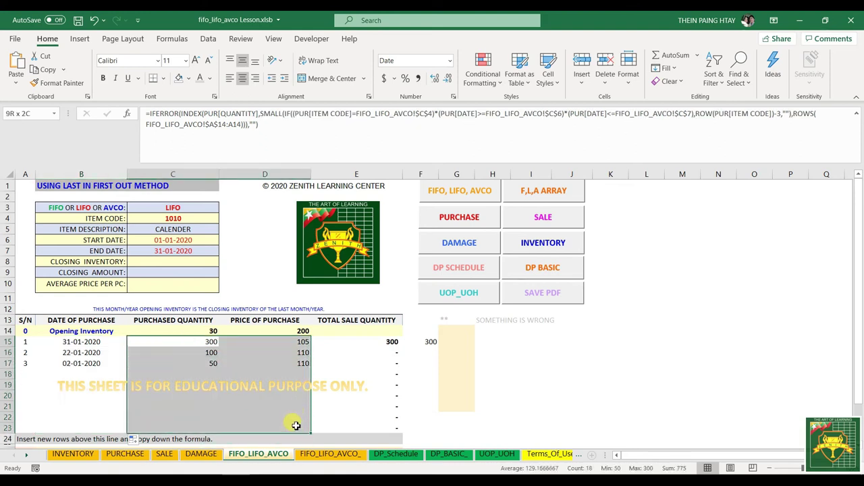
- Wrap C15's SMALL lookup in IF($C$3="LIFO", ..., SMALL(...)), pasting a copy into the LIFO branch
left_click(75, 341)
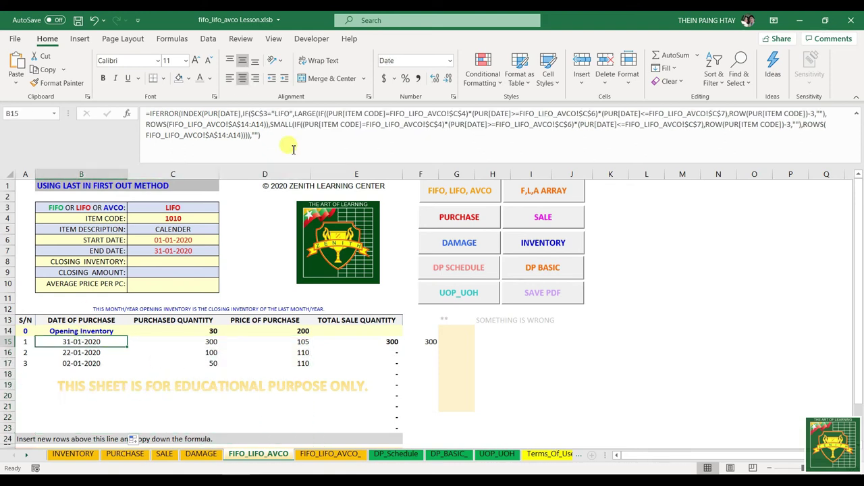
left_click(181, 344)
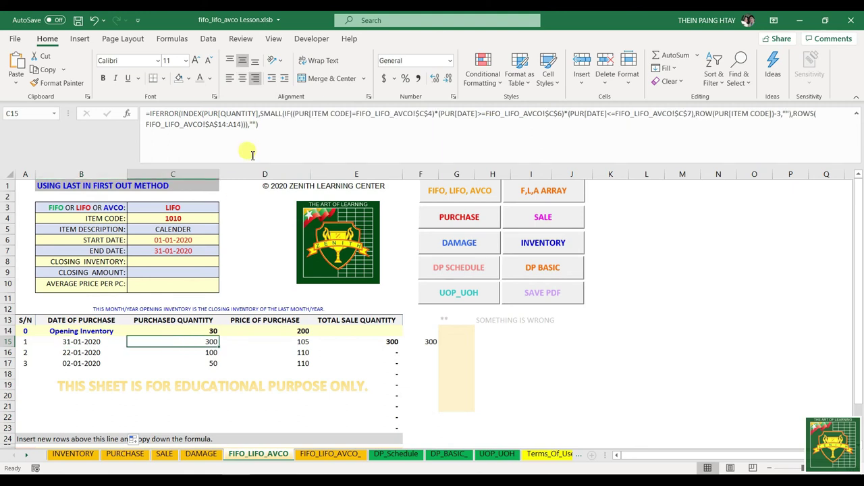
left_click_drag(261, 115, 247, 126)
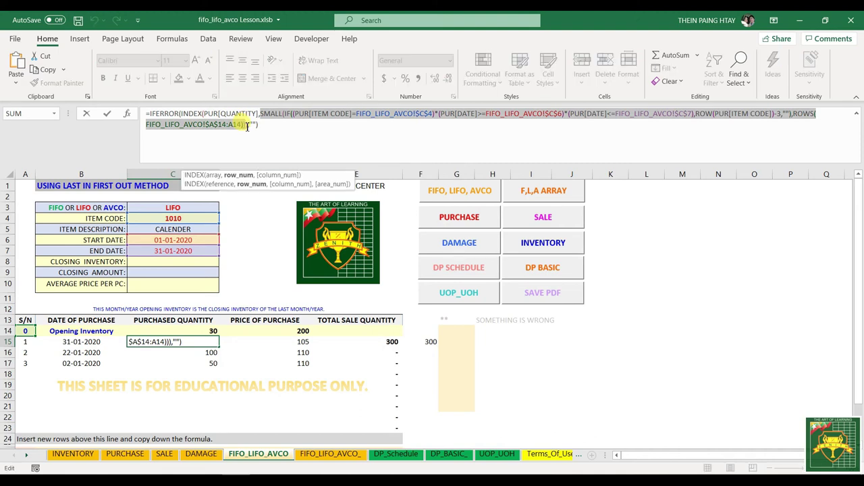
left_click(260, 114)
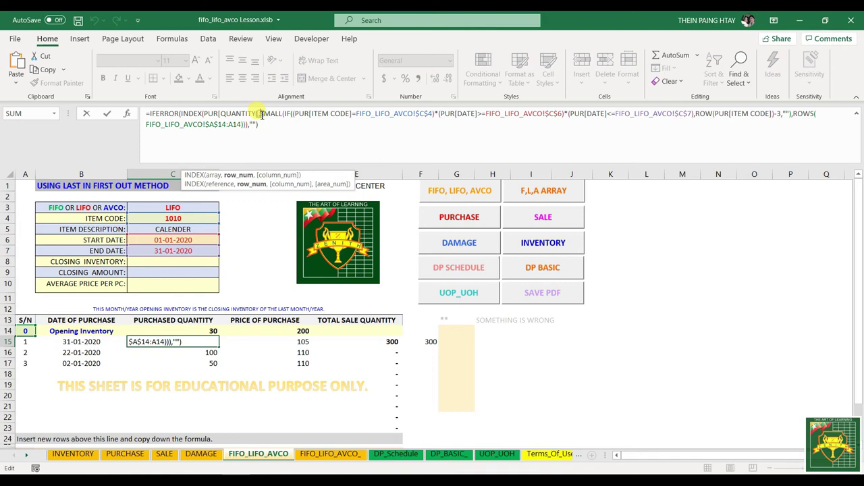
type("IF(")
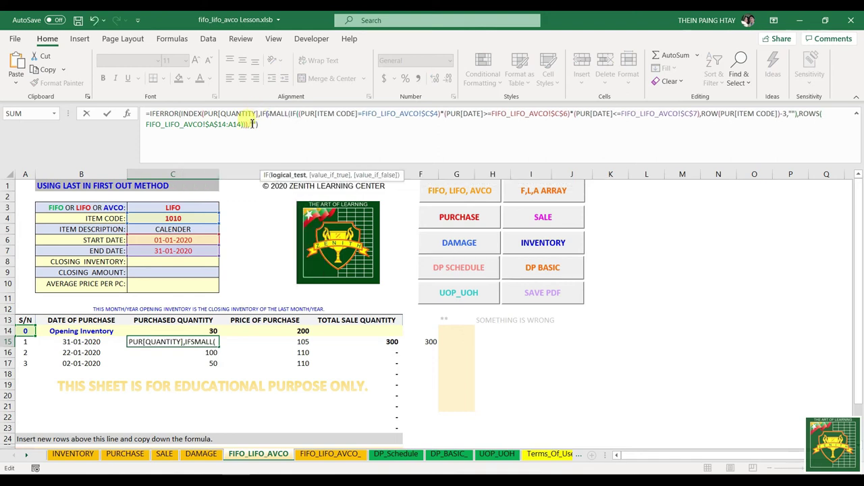
left_click(174, 204)
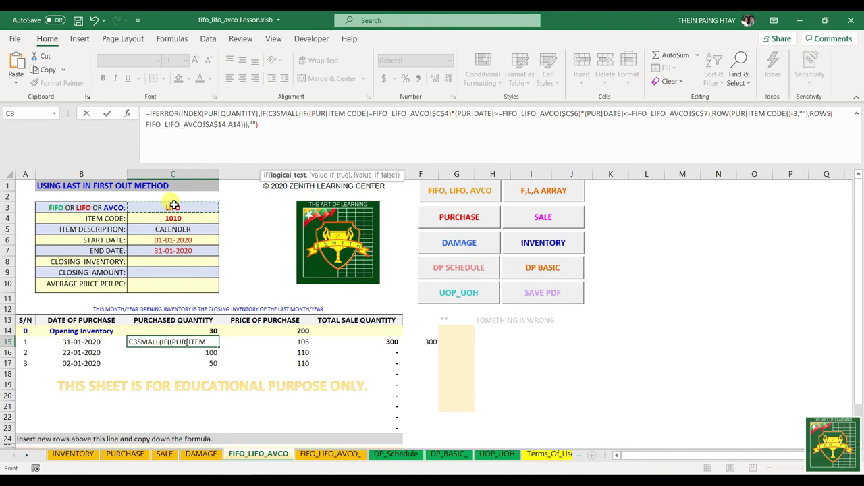
key("F4")
type("=\"")
type("LIFO\"")
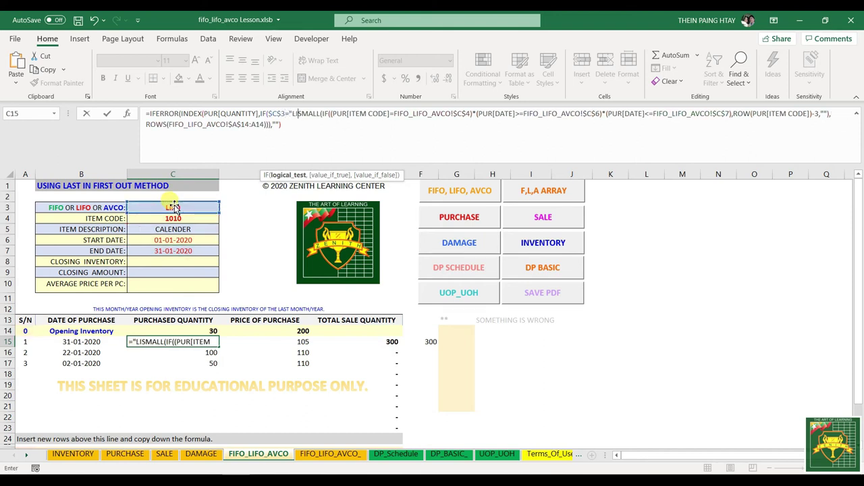
type(")")
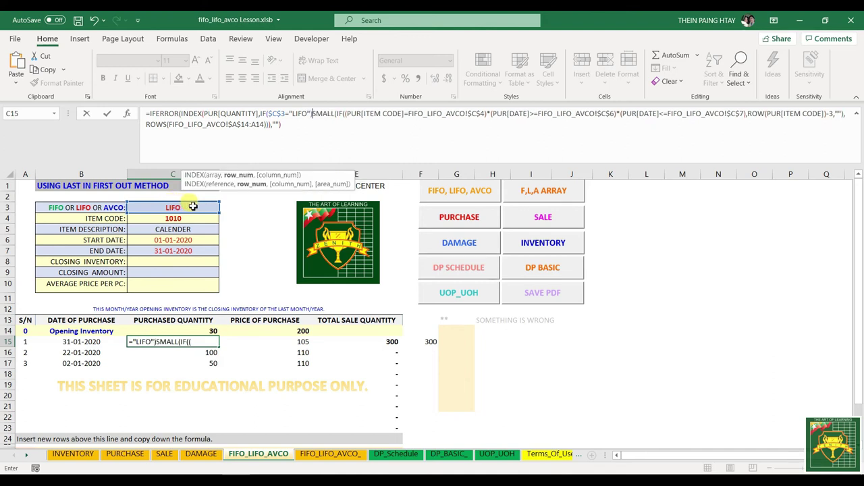
type(",")
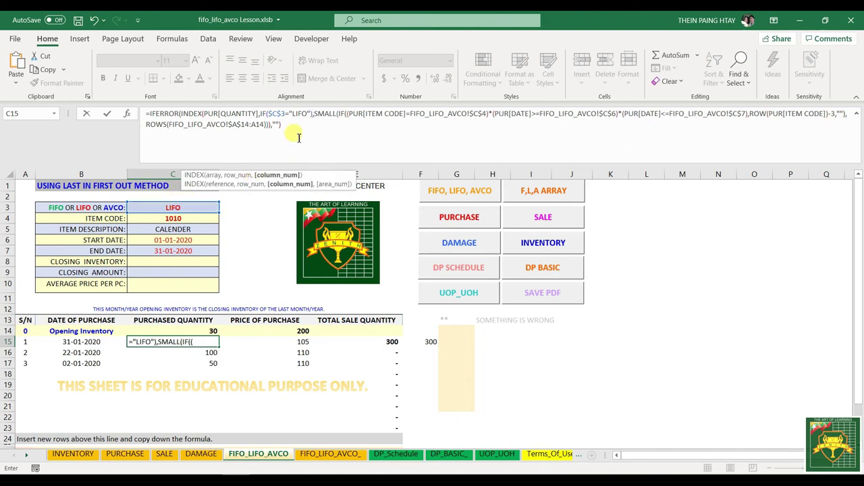
type(",")
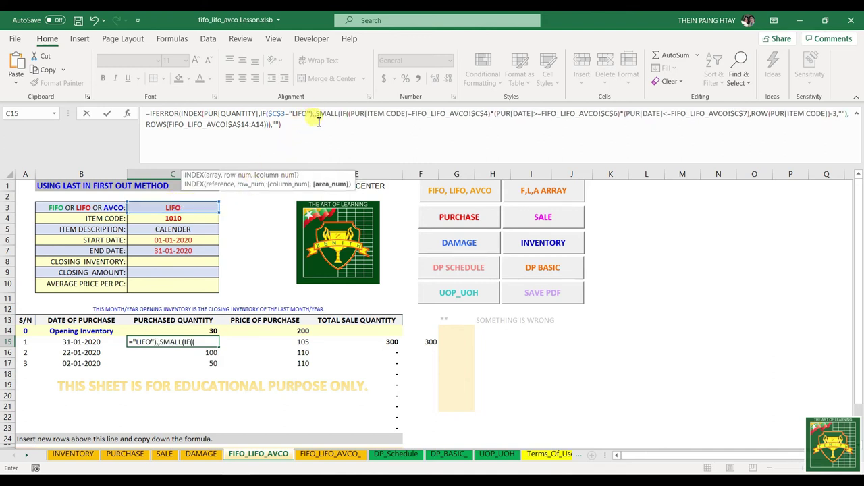
left_click(314, 115)
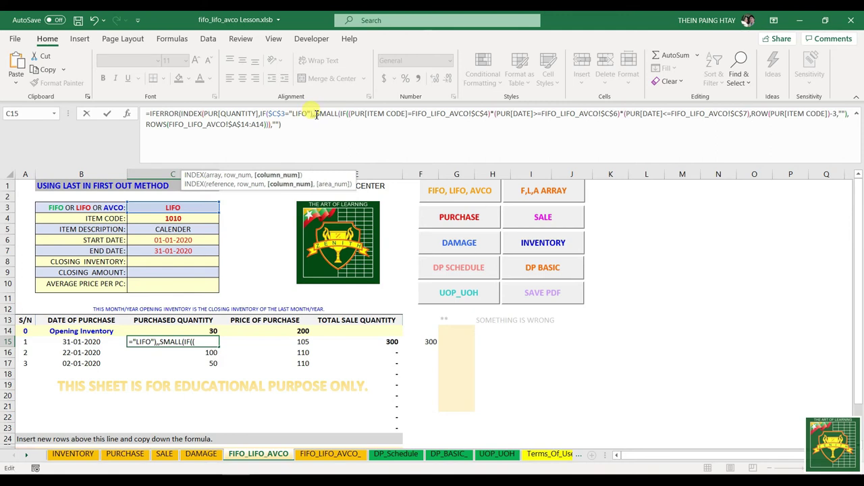
key("ctrl+v")
left_click(244, 135)
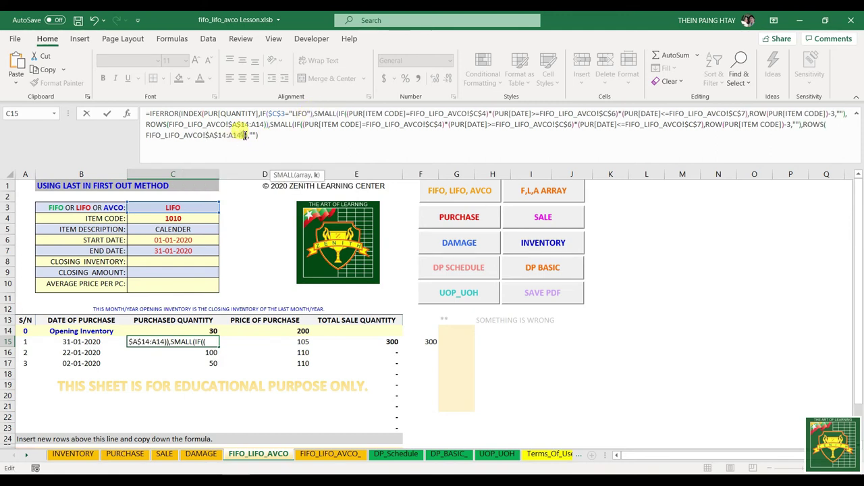
type("))")
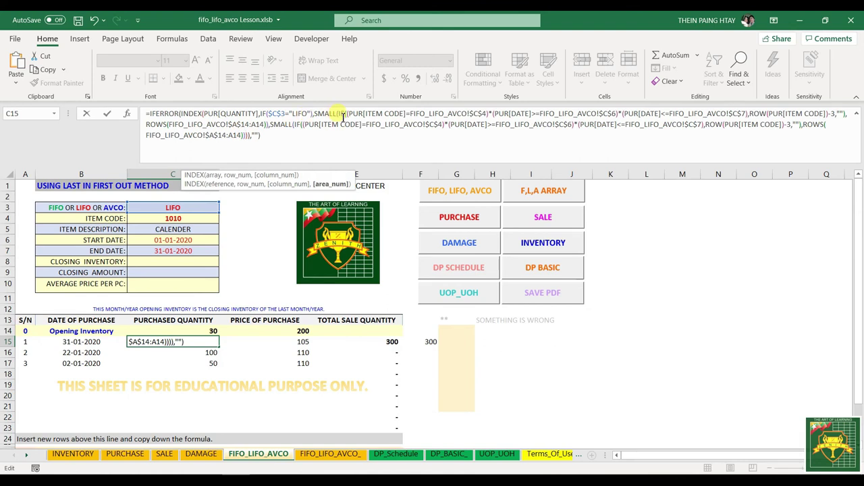
- Switch the LIFO branch to LARGE, remove the stray parenthesis, and fill C15 down to C23
left_click_drag(331, 112, 322, 112)
type("LARGE")
left_click(286, 138)
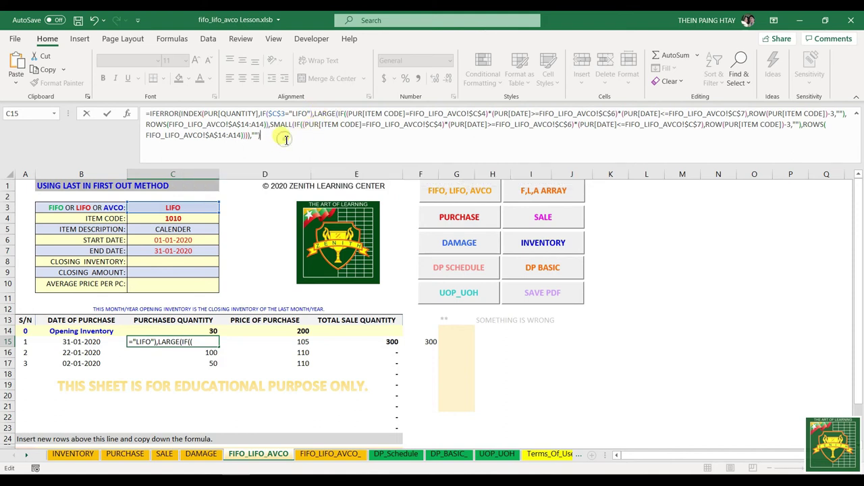
key("Return")
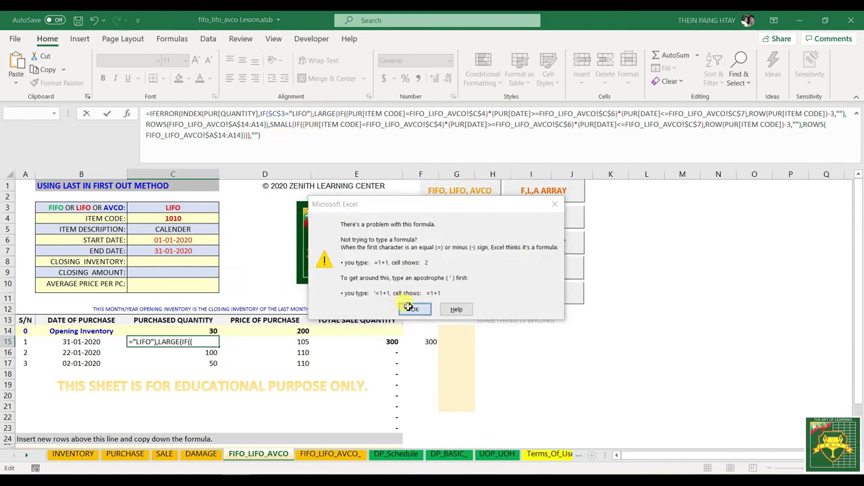
left_click(411, 308)
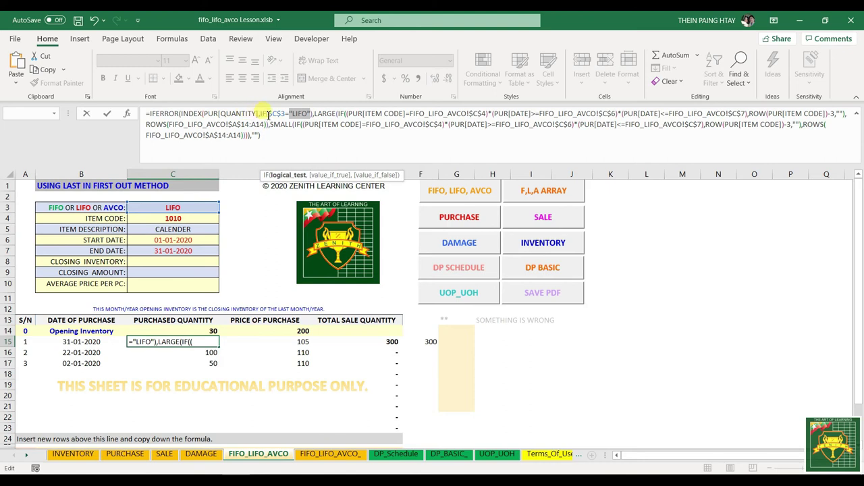
left_click(314, 113)
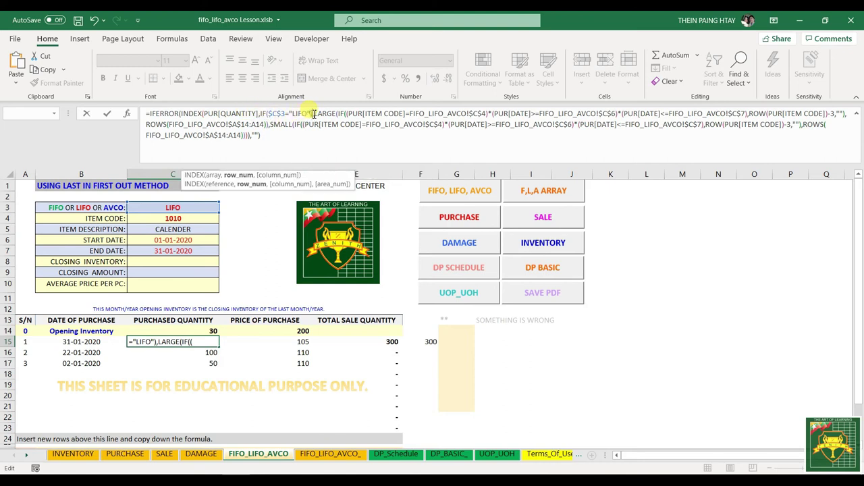
key("BackSpace")
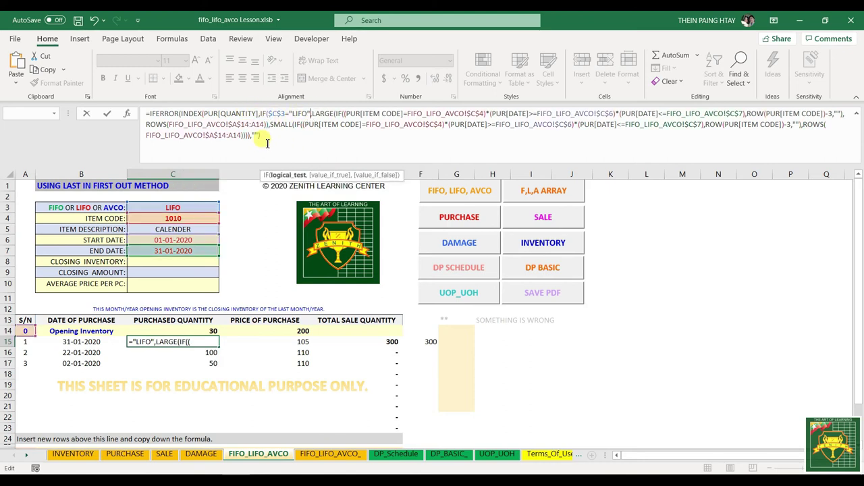
key("ctrl+Return")
left_click_drag(218, 347, 212, 428)
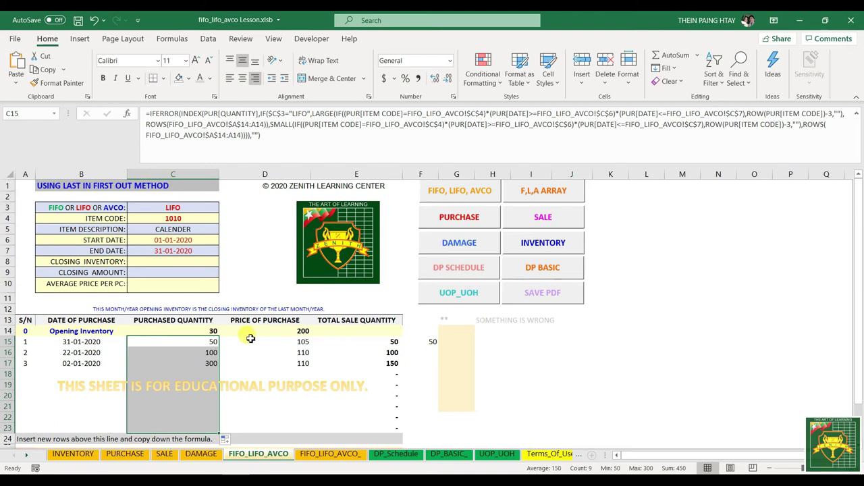
left_click_drag(283, 342, 293, 419)
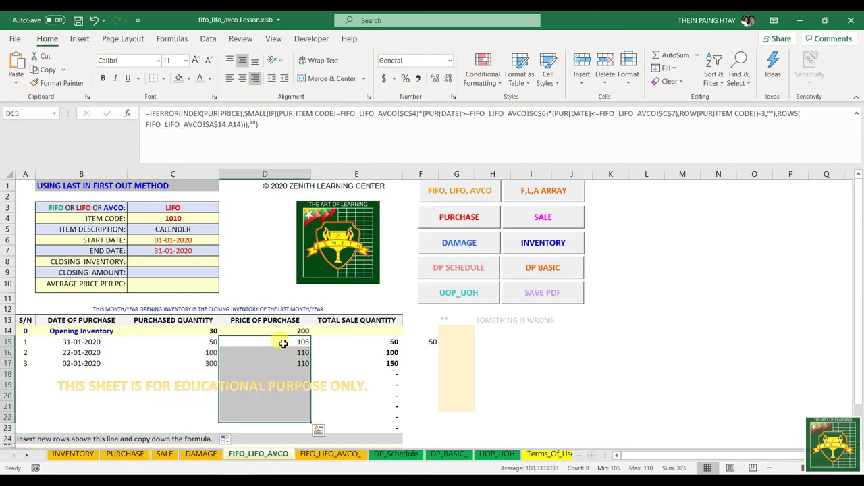
- Start wrapping D15's SMALL price lookup in IF($C$3="LIFO",,)
left_click(278, 339)
left_click_drag(246, 113, 247, 126)
key("ctrl+c")
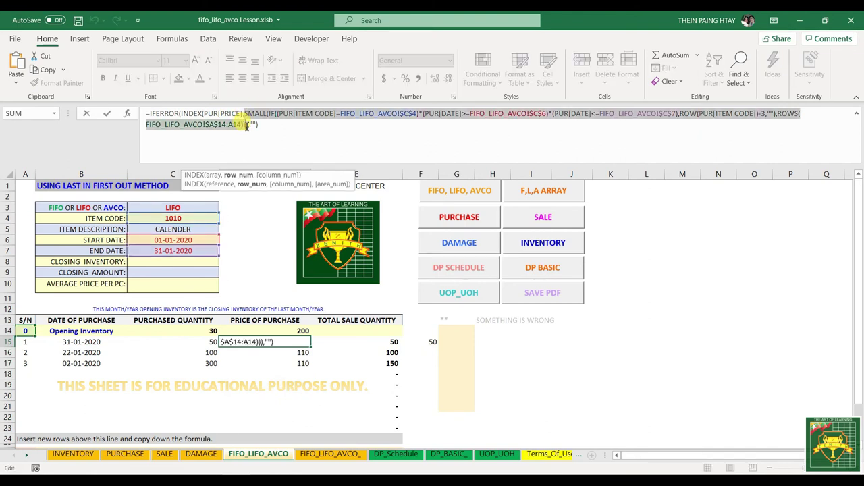
left_click(247, 126)
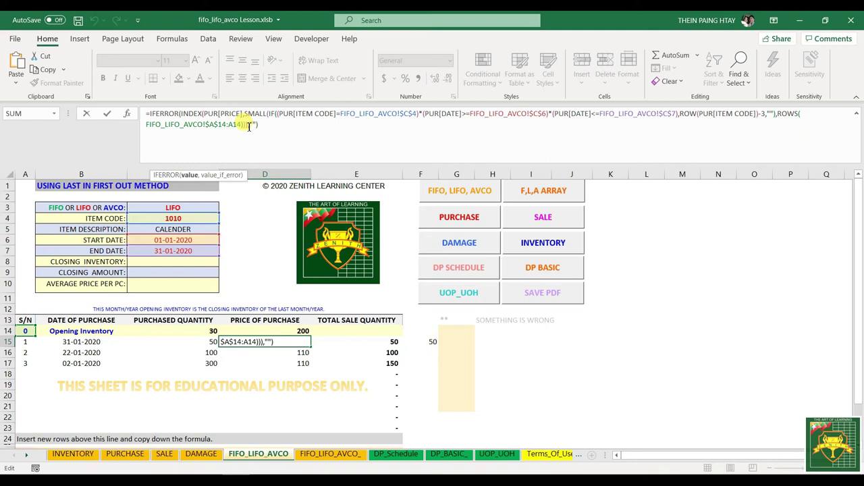
type(")")
left_click(245, 114)
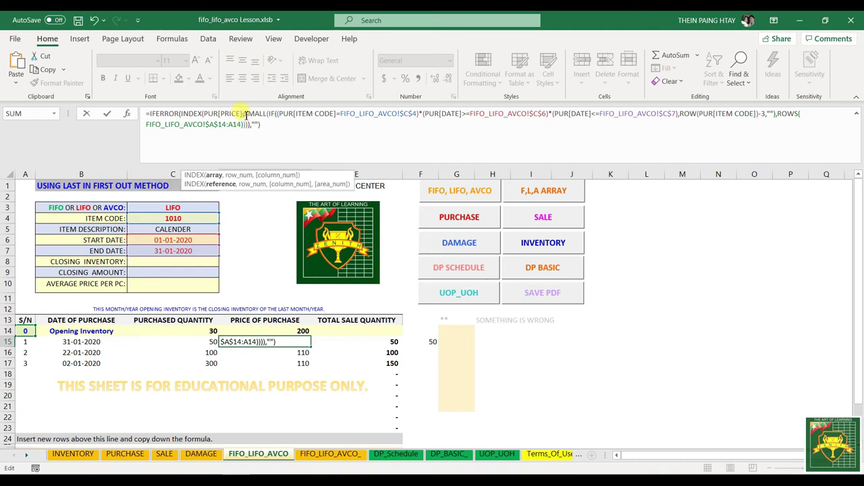
type("IF")
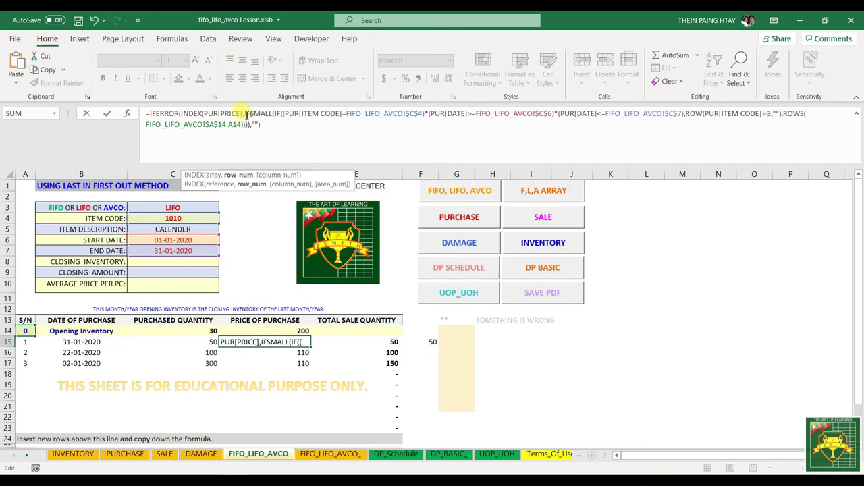
type("(")
left_click(181, 208)
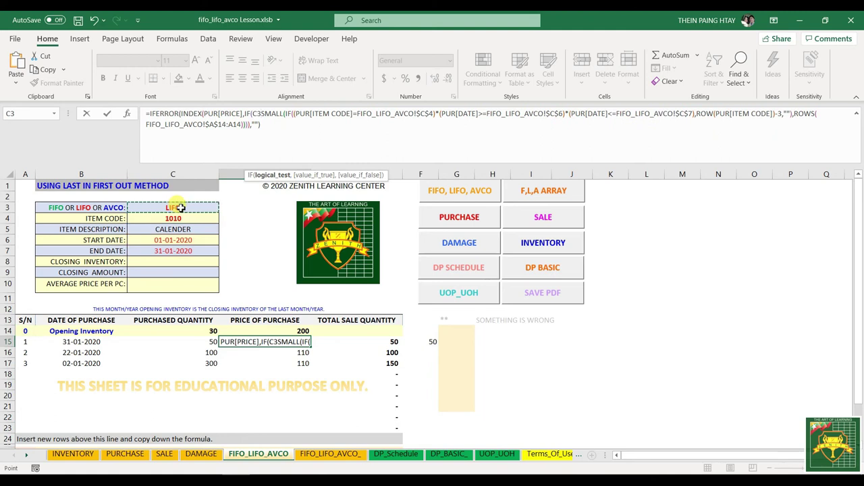
key("F4")
type("=\"LI")
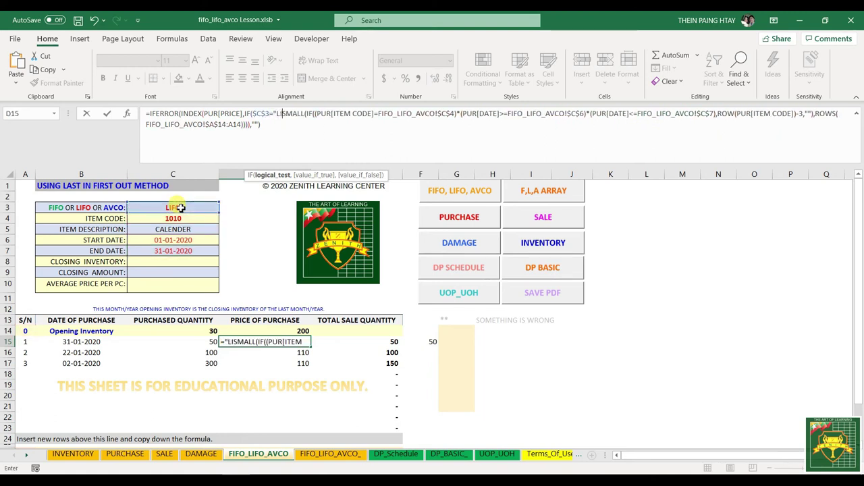
type("FO\"")
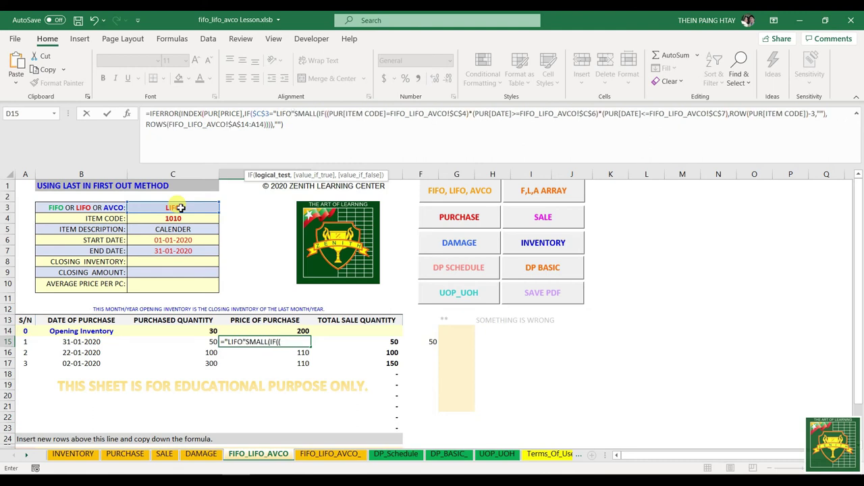
type(",")
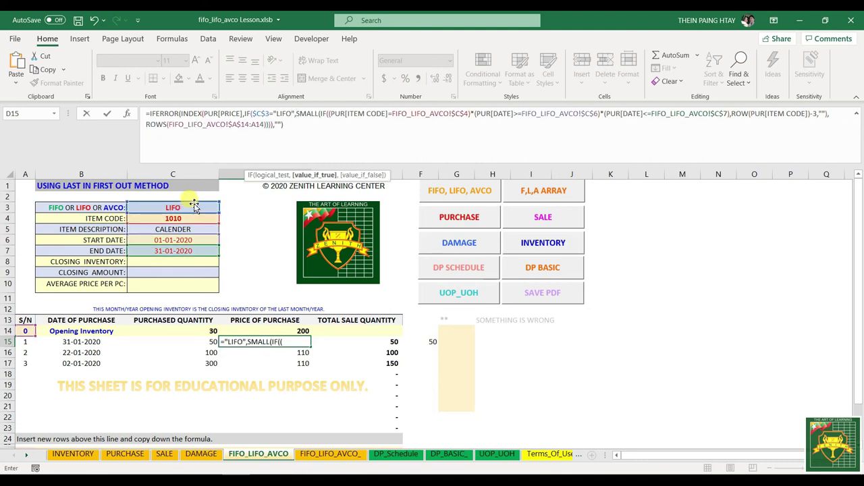
type(",")
- Add the lookup as LARGE in the LIFO branch and fill D15 down to D23
left_click(299, 113)
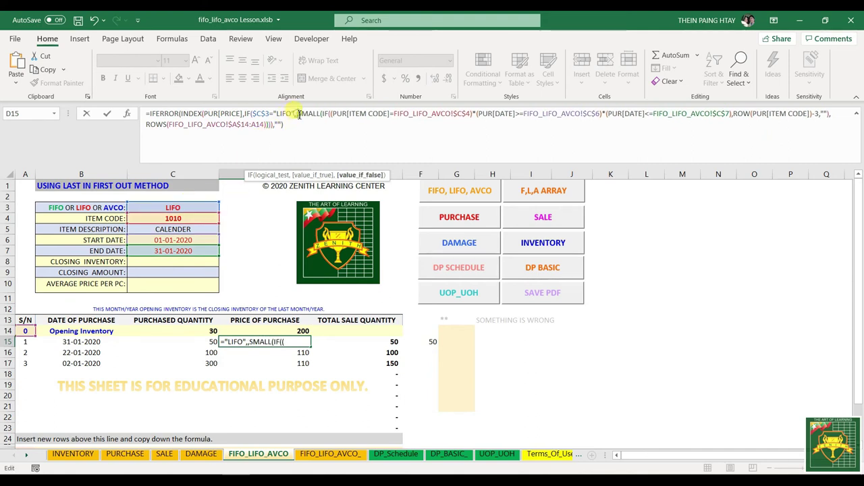
left_click(295, 115)
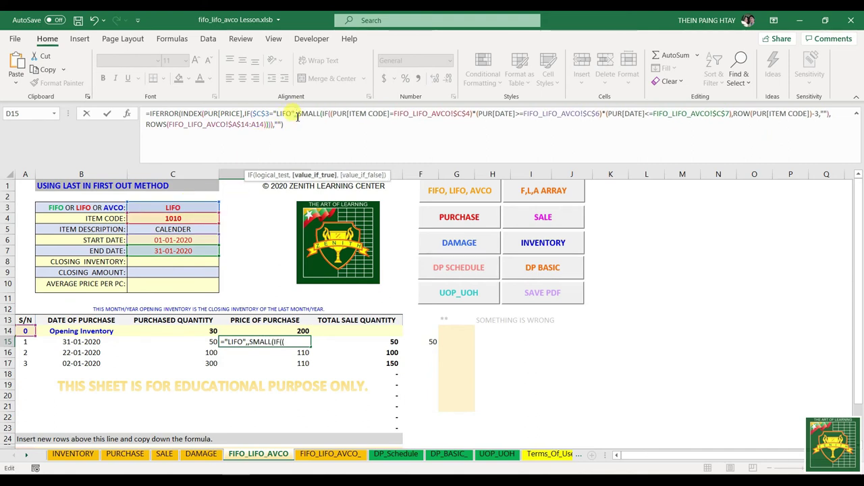
key("ctrl+v")
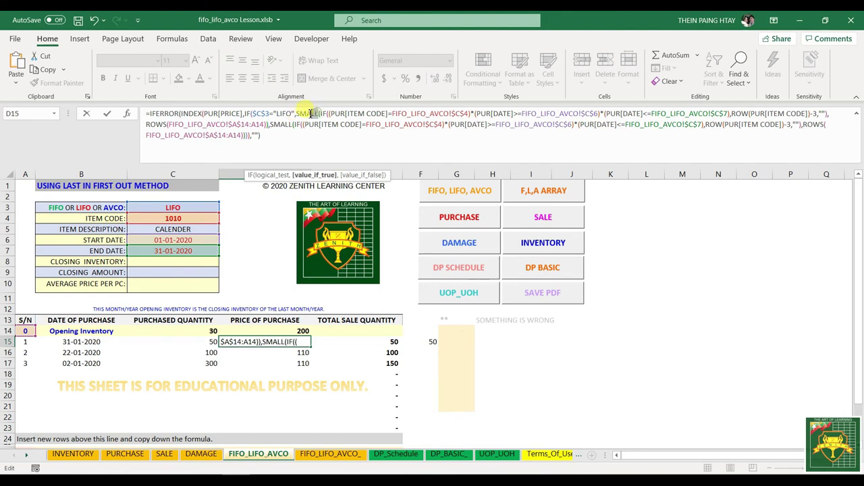
type("LARGE")
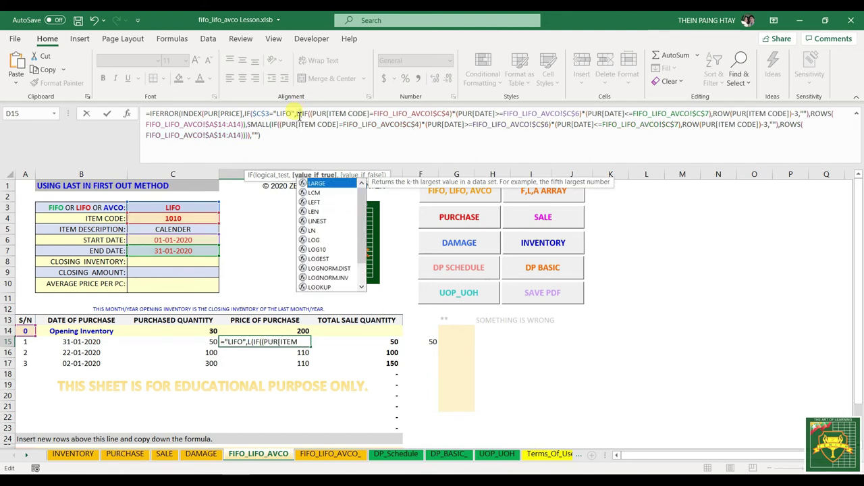
key("Return")
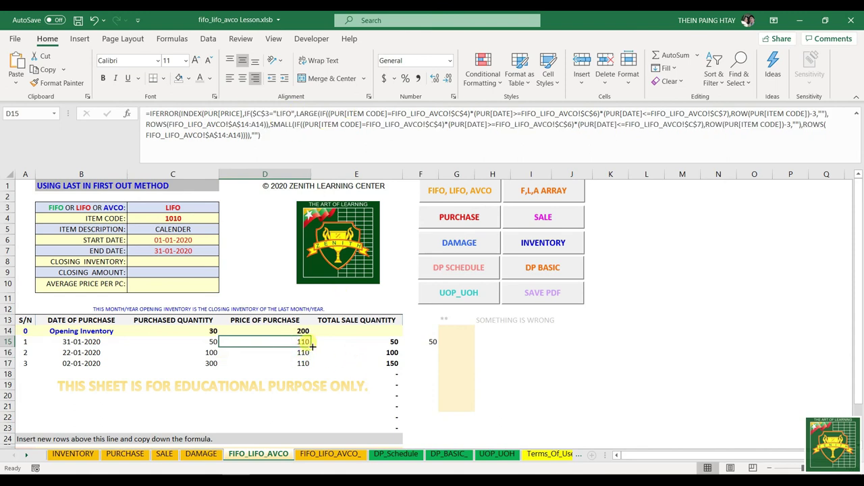
left_click_drag(313, 346, 313, 429)
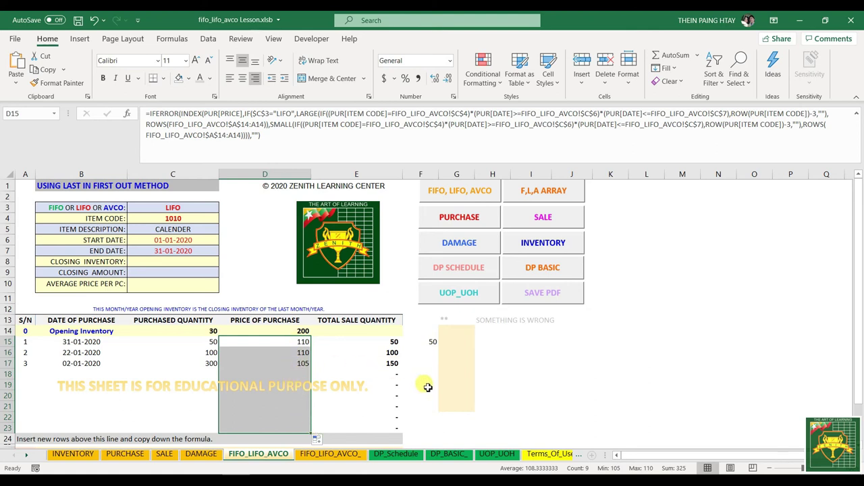
left_click(215, 342)
- Fill C15 down to C17 and E15 down to E17, then check the E14 and E15 sale formulas
left_click_drag(218, 347, 213, 362)
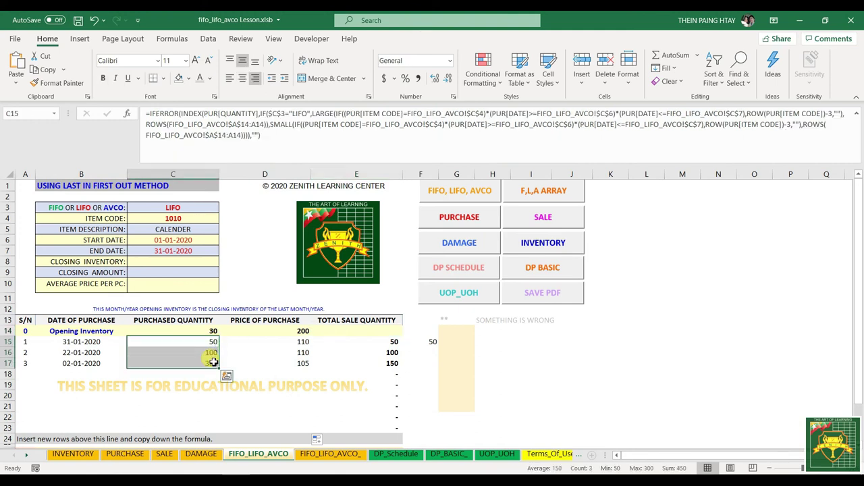
left_click(389, 343)
left_click_drag(401, 346, 389, 363)
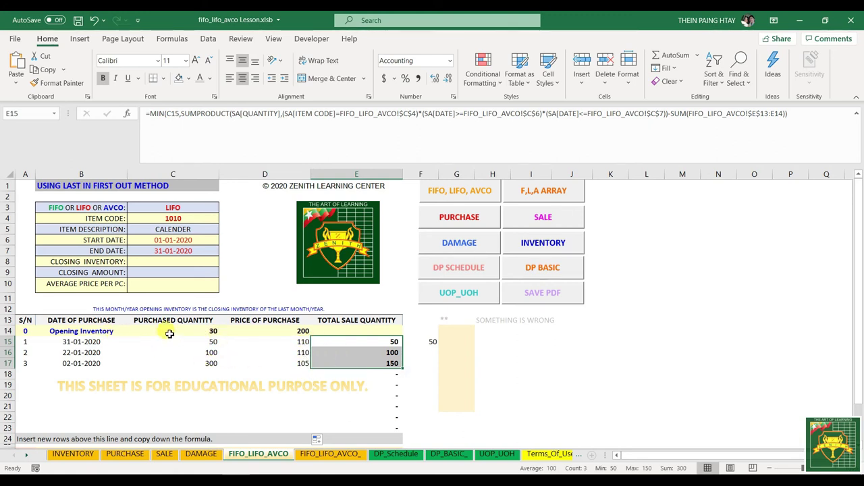
left_click(338, 332)
left_click(383, 342)
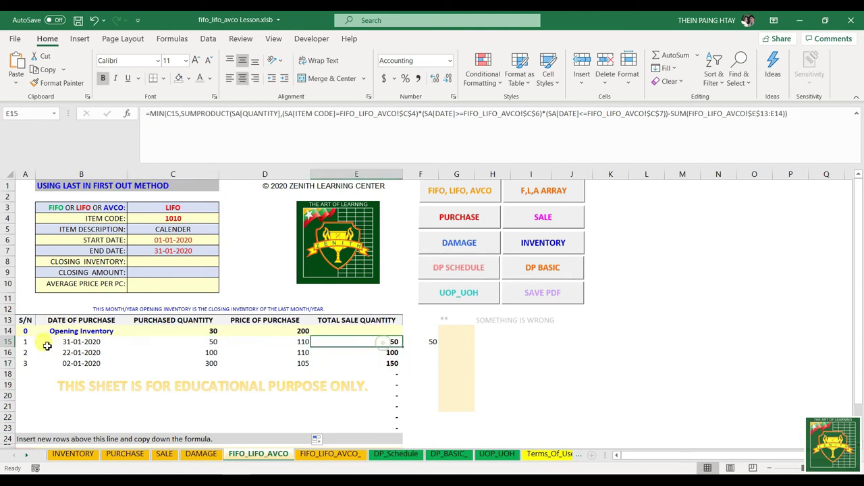
- Review the purchase rows, the purchased quantities C15:C17 and the E14 sale formula
left_click(68, 338)
left_click_drag(67, 338, 387, 363)
left_click_drag(204, 342, 202, 363)
left_click(395, 330)
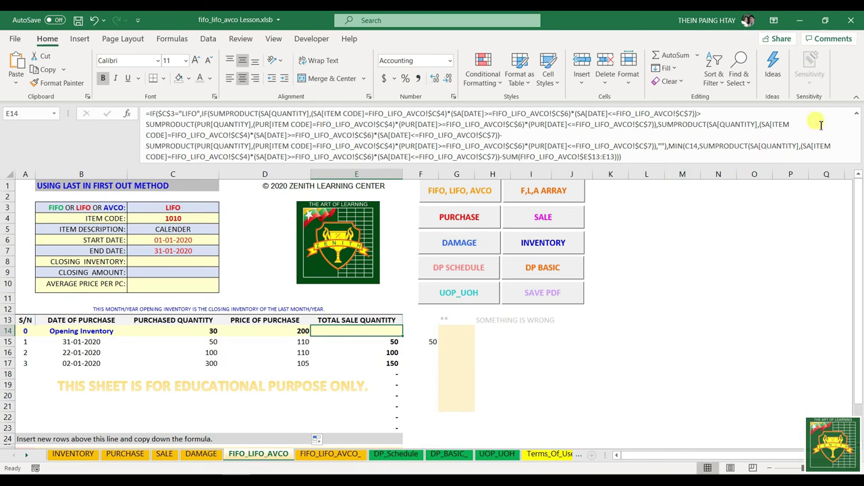
left_click(856, 114)
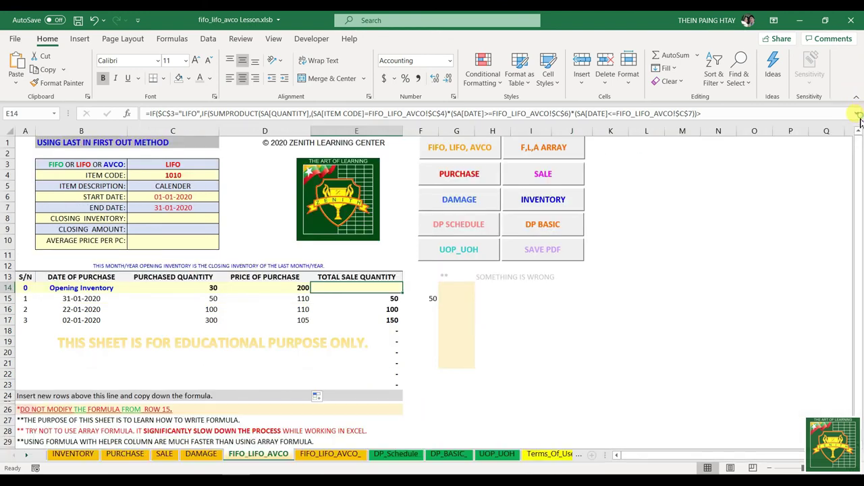
left_click(579, 308)
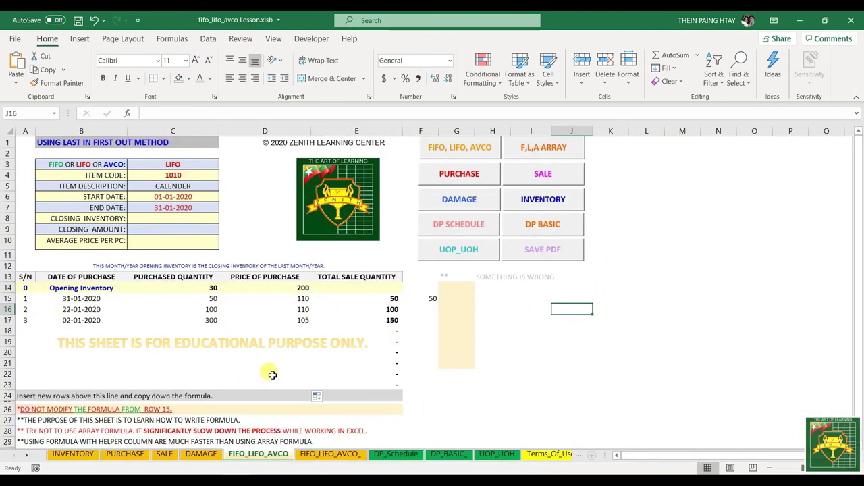
left_click(378, 287)
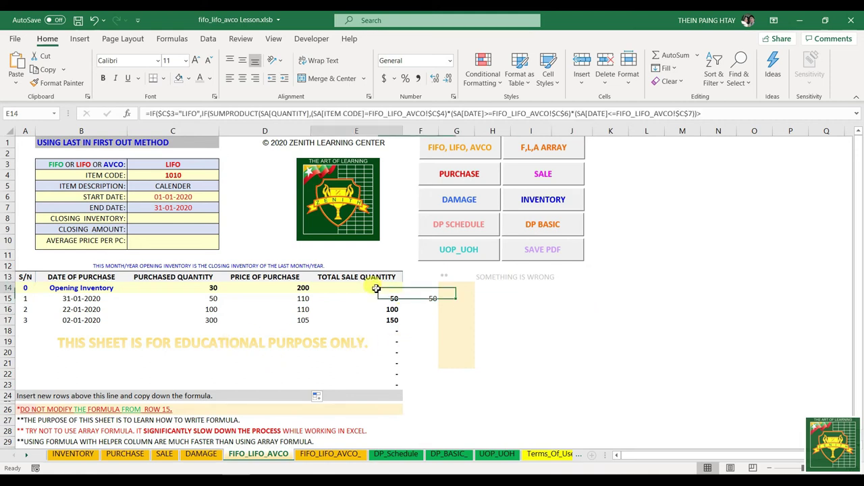
left_click(346, 335)
left_click(378, 312)
- Review the reference closing inventory, amount and average price formulas in D8:D10
left_click(195, 219)
left_click(230, 221)
left_click(224, 229)
left_click(226, 241)
left_click(187, 220)
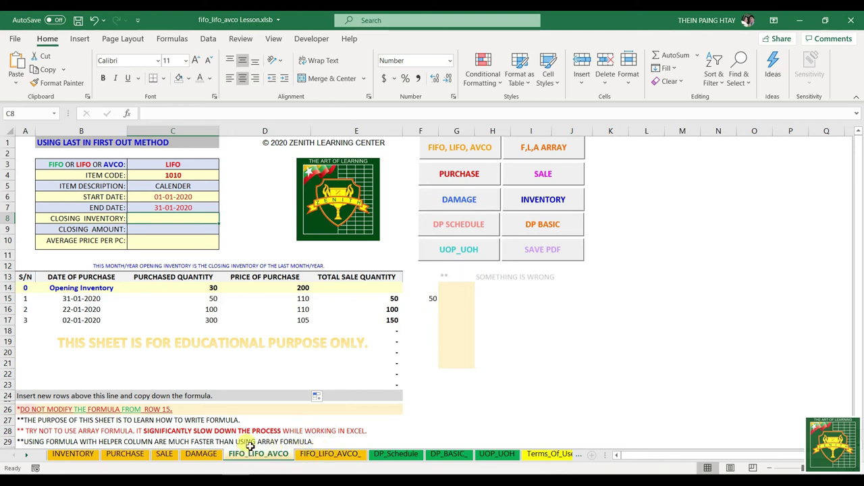
left_click_drag(82, 298, 331, 322)
- Choose item code 1005 (KNIFE) in C4
left_click(169, 175)
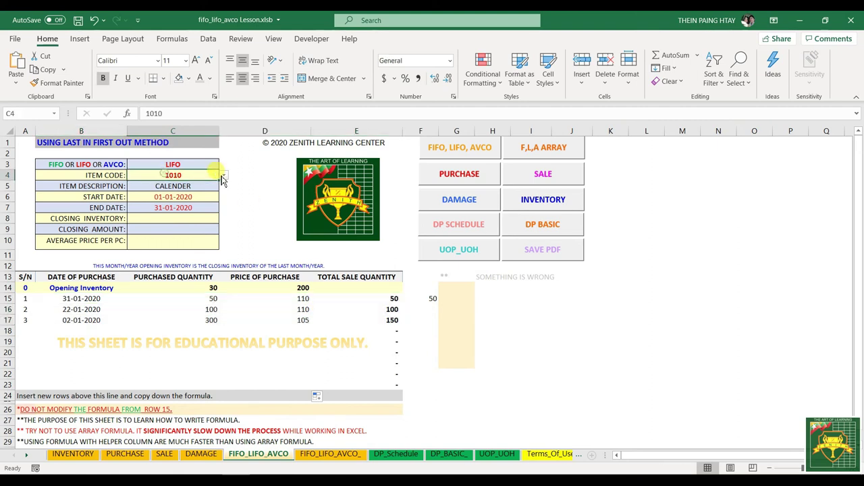
left_click(223, 175)
left_click(177, 183)
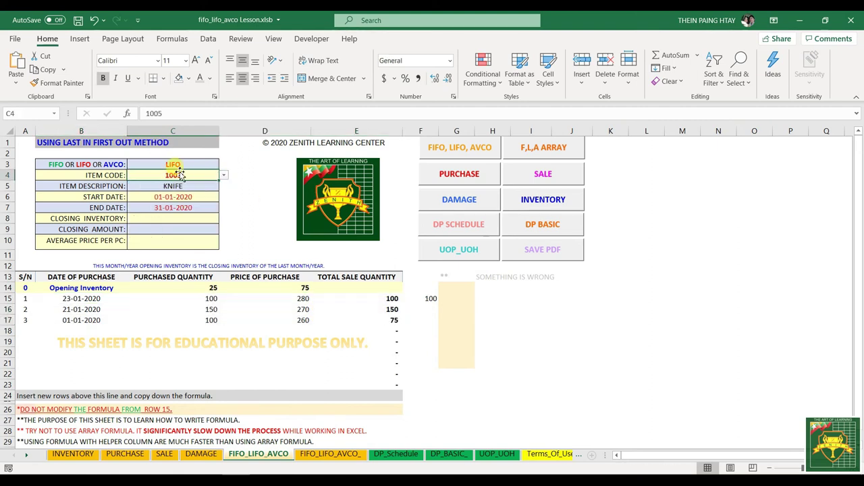
- Switch the C3 method to FIFO, back to LIFO, and finally to AVCO
left_click(182, 165)
left_click(224, 165)
left_click(190, 174)
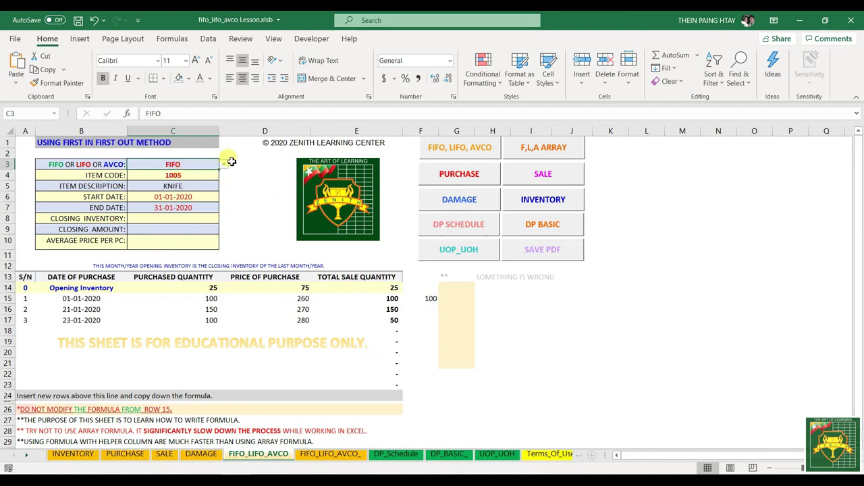
left_click(223, 164)
left_click(147, 182)
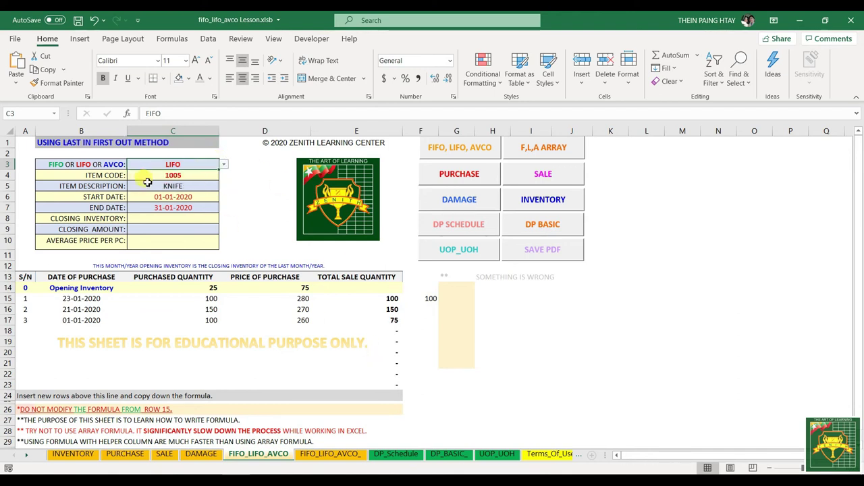
left_click(223, 165)
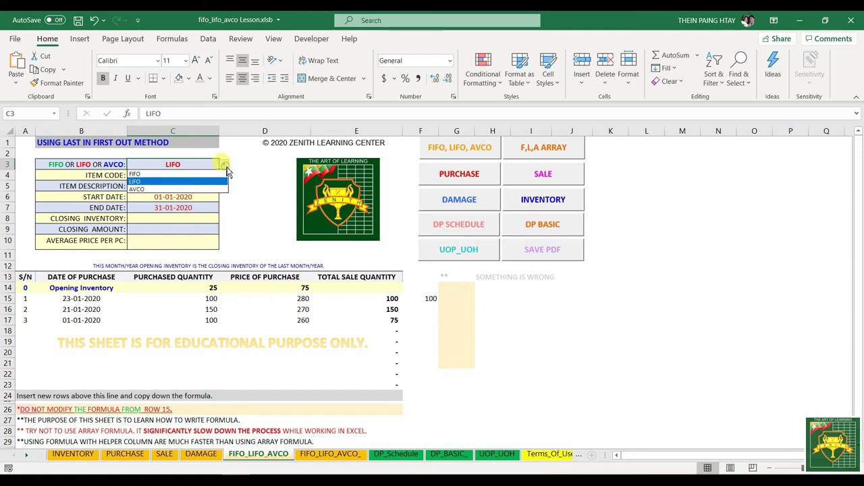
left_click(174, 189)
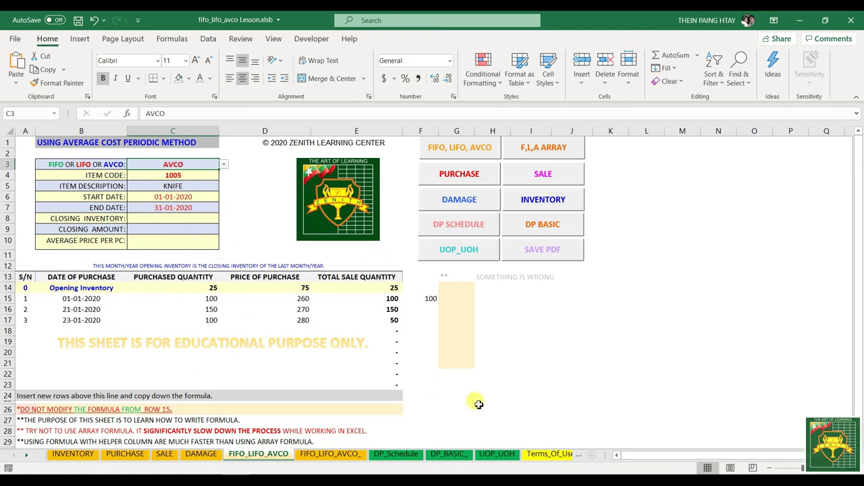
left_click_drag(142, 215, 145, 225)
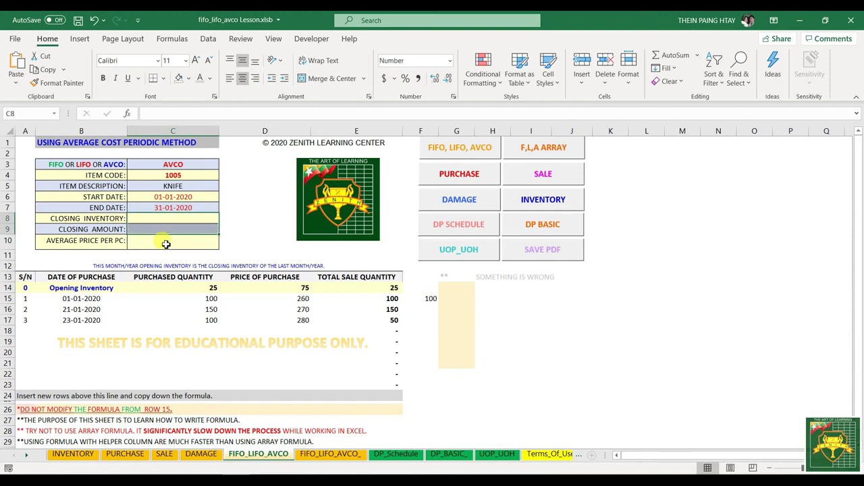
left_click(229, 217)
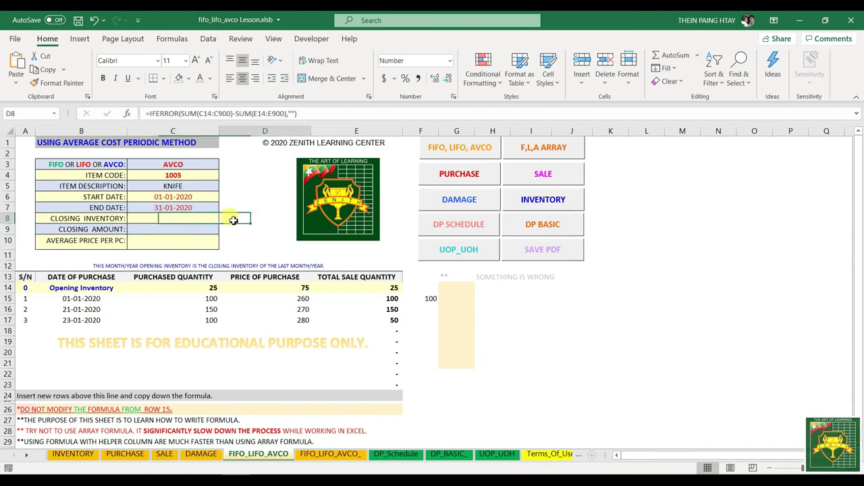
- Copy D8's formula into C8 as =IFERROR(SUM(C14:C23)-SUM(E14:E23),"") with row limit 23
left_click(316, 108)
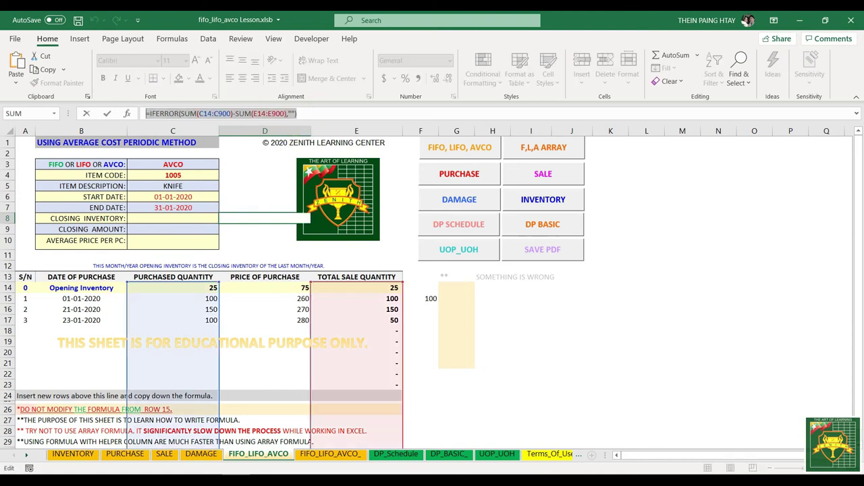
key("Escape")
left_click(145, 218)
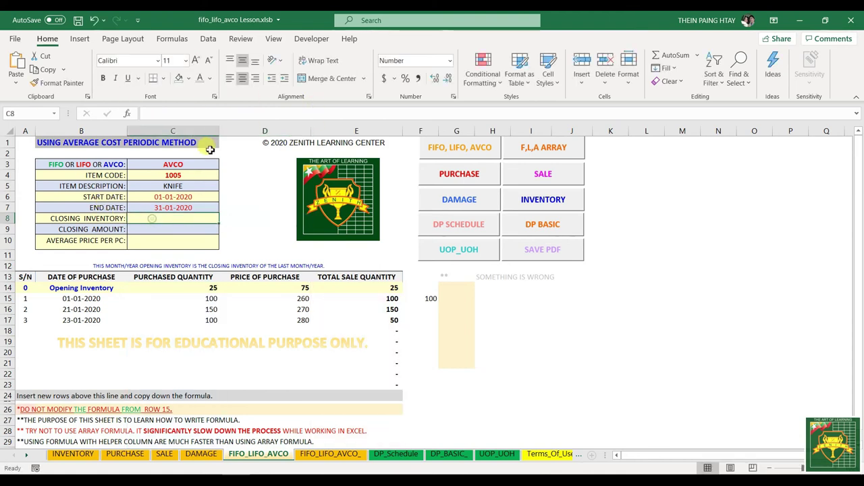
left_click(183, 114)
type("=IFERROR(SUM(C14:C900)-SUM(E14:E900),\"\")")
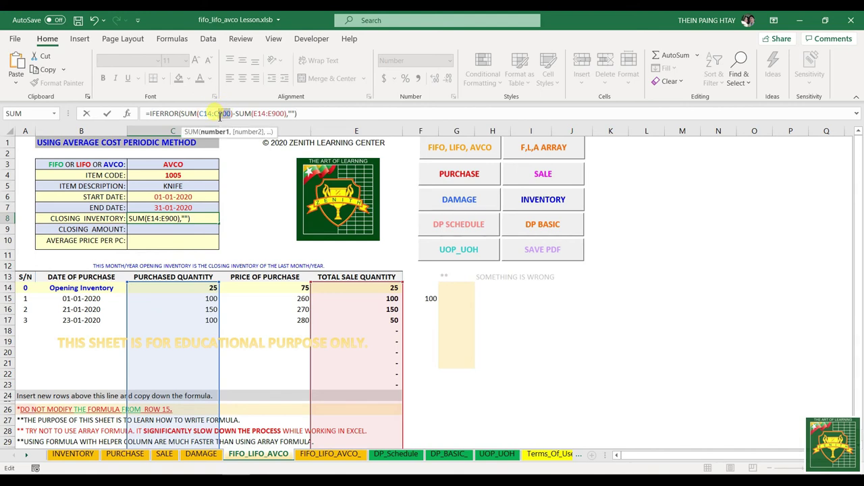
type("23")
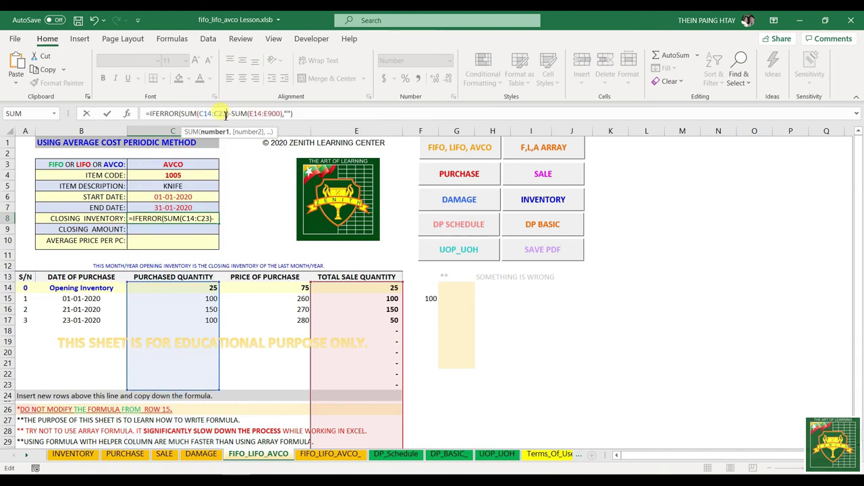
double_click(271, 114)
type("23")
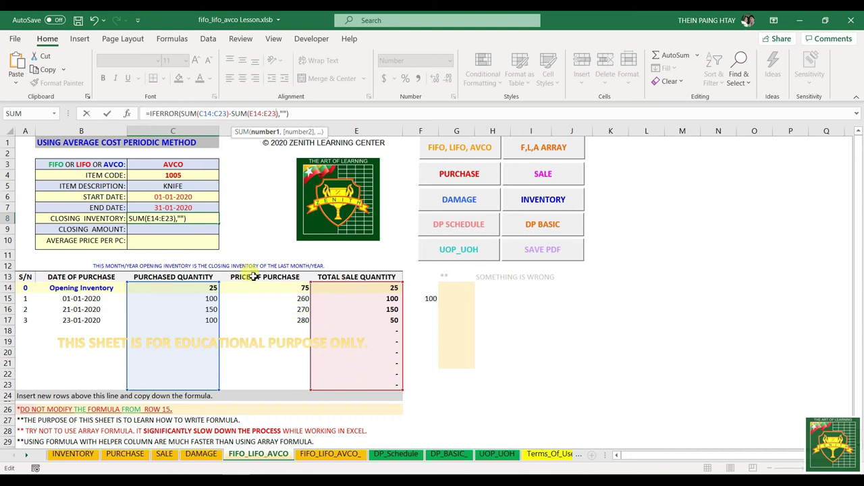
key("Return")
- Check C8's result of 50 against the C14:C17 and E14:E17 totals
left_click(177, 218)
left_click_drag(209, 289, 209, 318)
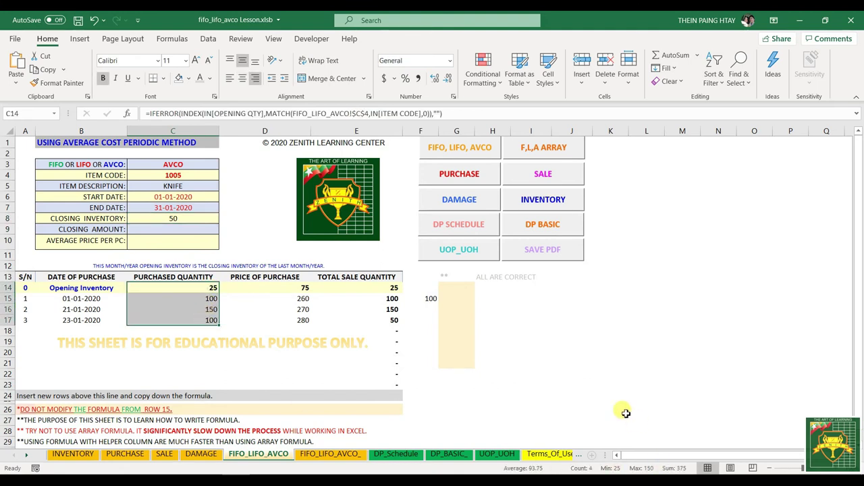
left_click_drag(390, 289, 399, 322)
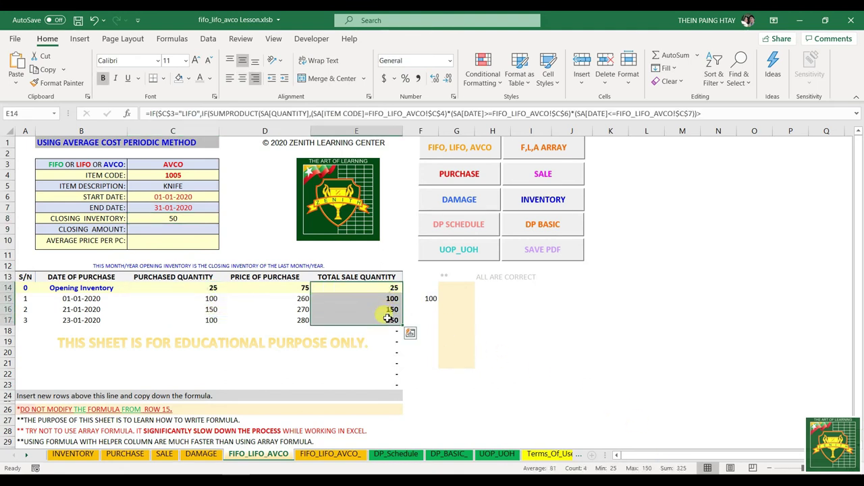
left_click(175, 217)
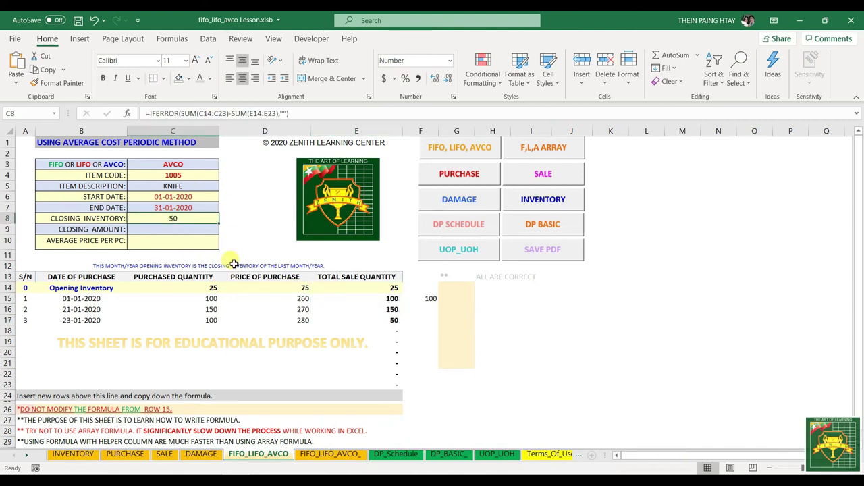
- Paste D9's closing-amount formula into C9, then cancel the entry
left_click(225, 232)
left_click(701, 114)
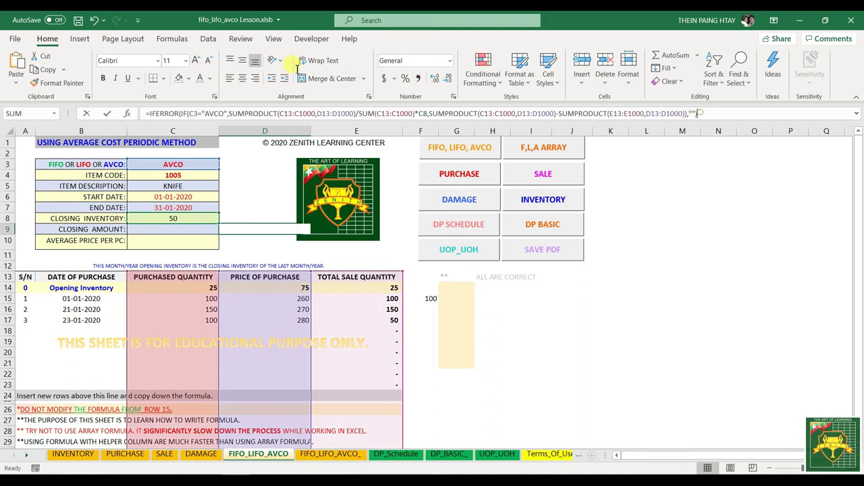
key("Escape")
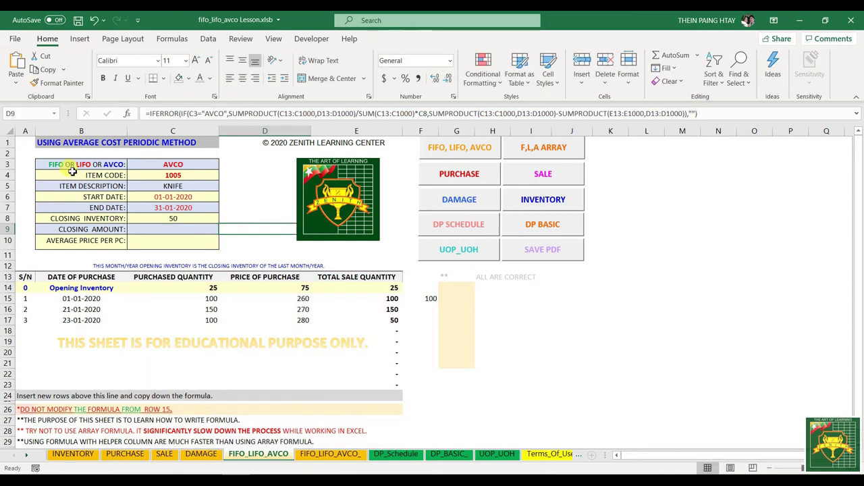
left_click(155, 231)
left_click(199, 111)
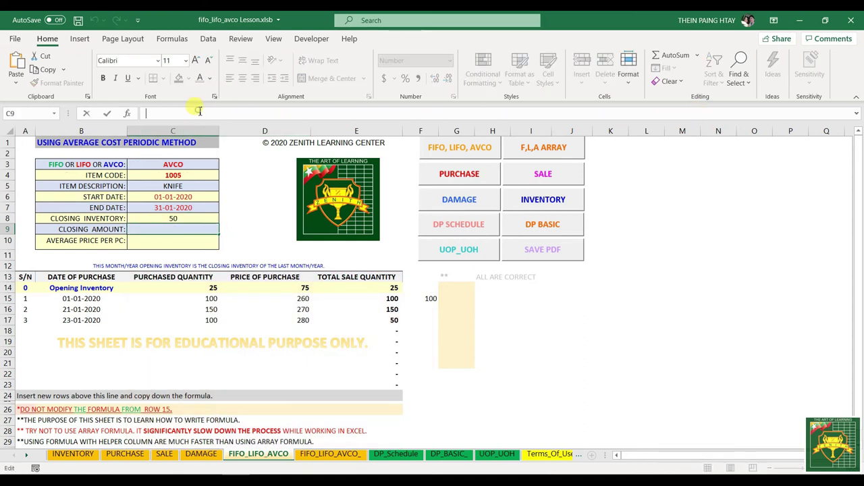
type("=IFERROR(IF(C3=\"AVCO\",SUMPRODUCT(C13:C1000,D13:D1000)/SUM(C13:C1000)*C8,SUMPRODUCT(C13:C1000,D13:D1000)-SUMPRODUCT(E13:E1000,D13:D1000)),\"\")")
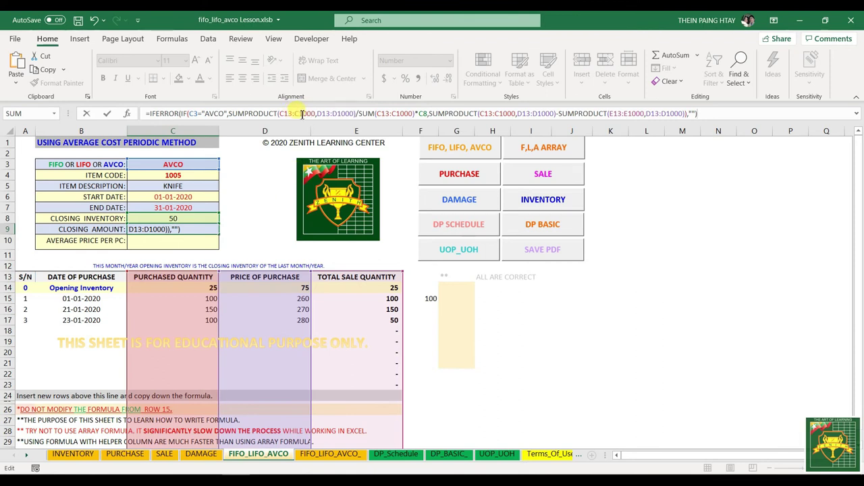
key("Escape")
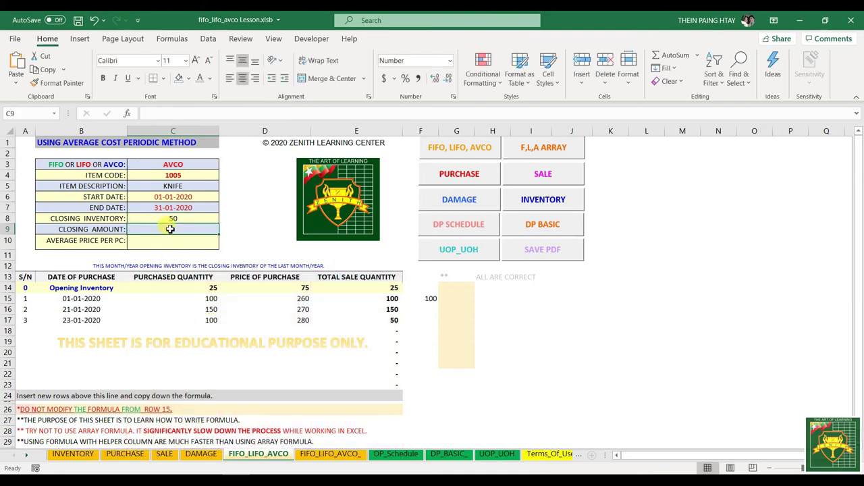
- Replace 1000 with 23 using Find & Replace with Replace All
key("ctrl+h")
left_click(249, 175)
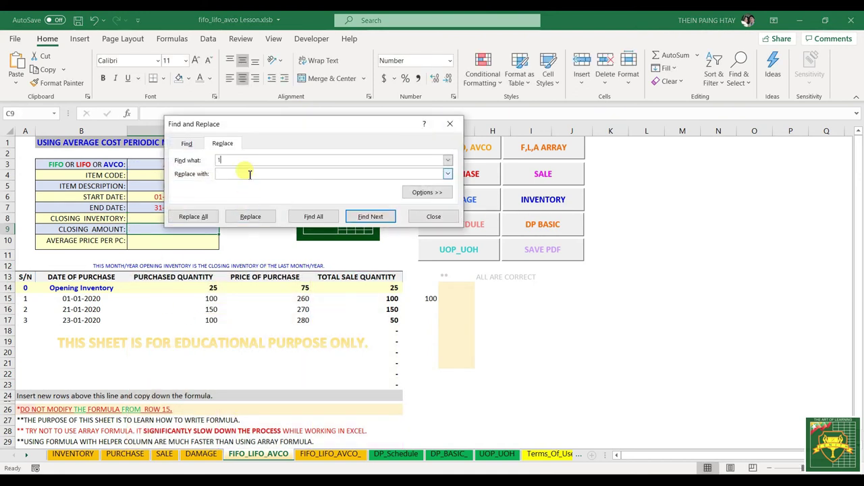
type("0")
left_click(242, 174)
type("23")
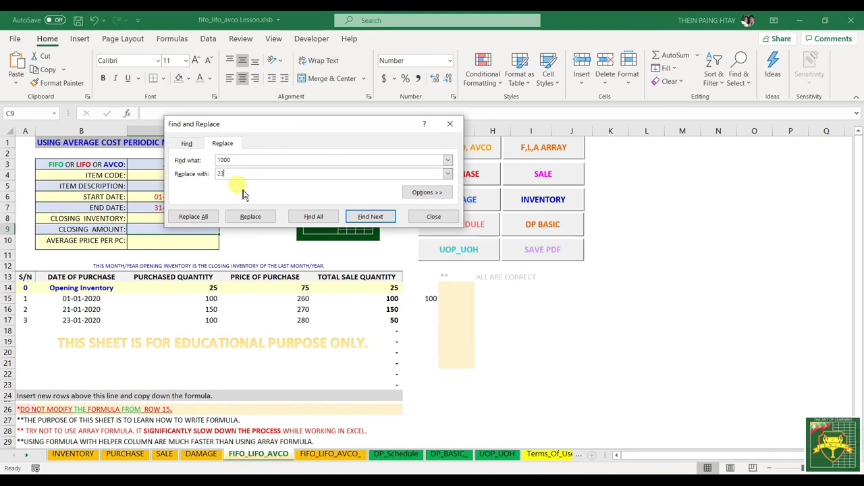
left_click(207, 222)
left_click(434, 277)
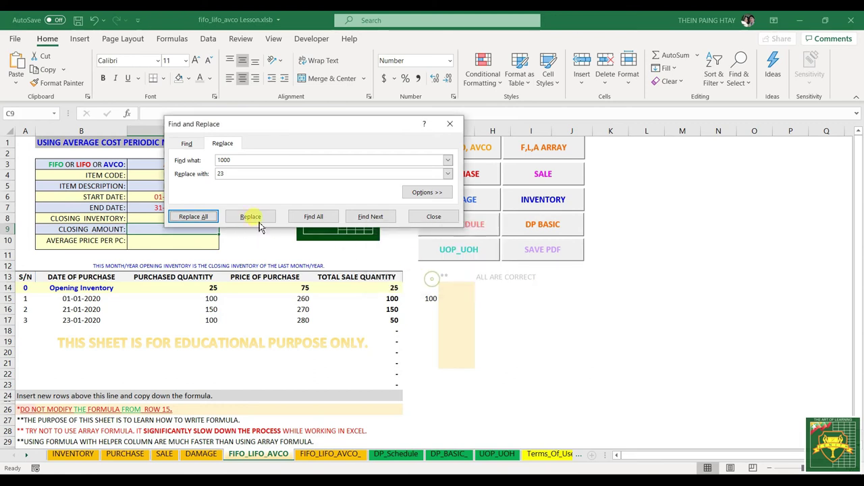
left_click(433, 217)
- Cut the IFERROR/SUMPRODUCT closing-amount formula out of D9 and paste it into C9
left_click(183, 218)
left_click(193, 229)
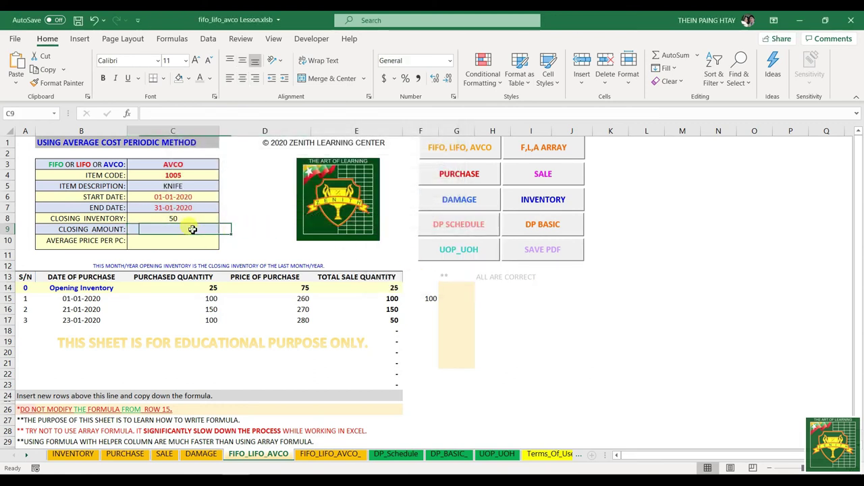
left_click(230, 226)
left_click(196, 224)
left_click(242, 222)
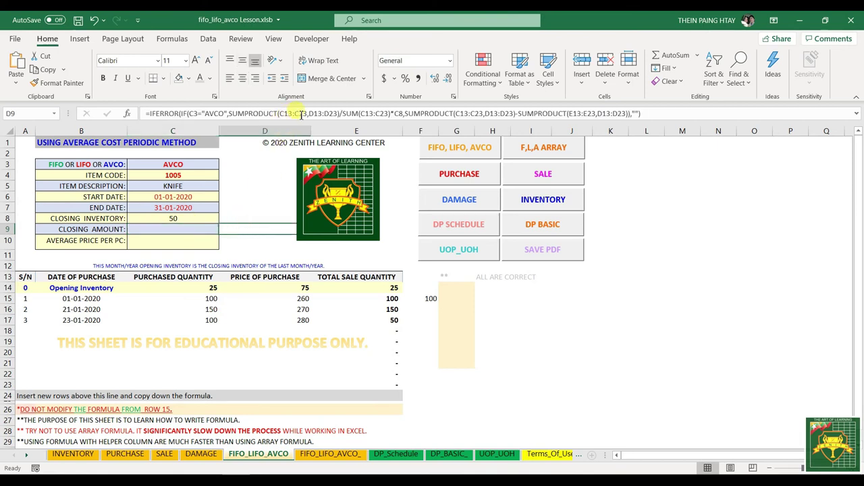
left_click(663, 112)
key("ctrl+a")
key("BackSpace")
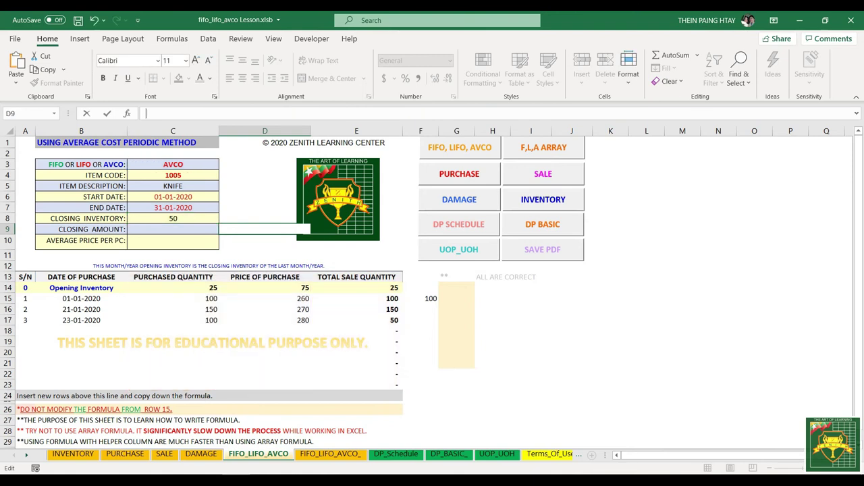
left_click_drag(185, 219, 185, 234)
left_click(185, 230)
left_click(195, 114)
type("=IFERROR(IF(C3=\"AVCO\",SUMPRODUCT(C13:C23,D13:D23)/SUM(C13:C23)*C8,SUMPRODUCT(C13:C23,D13:D23)-SUMPRODUCT(E13:E23,D13:D23)),\"\")")
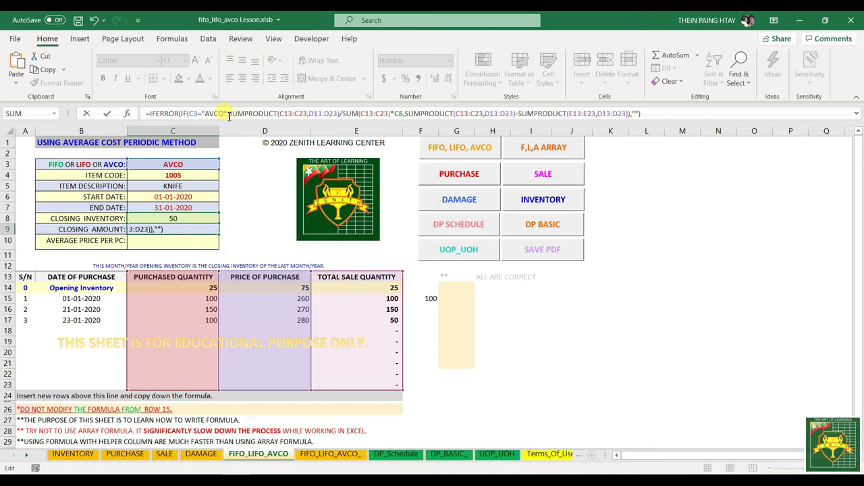
- Review the SUMPRODUCT and average-price parts of C9's formula, then commit it to show 12850
left_click_drag(229, 114, 264, 113)
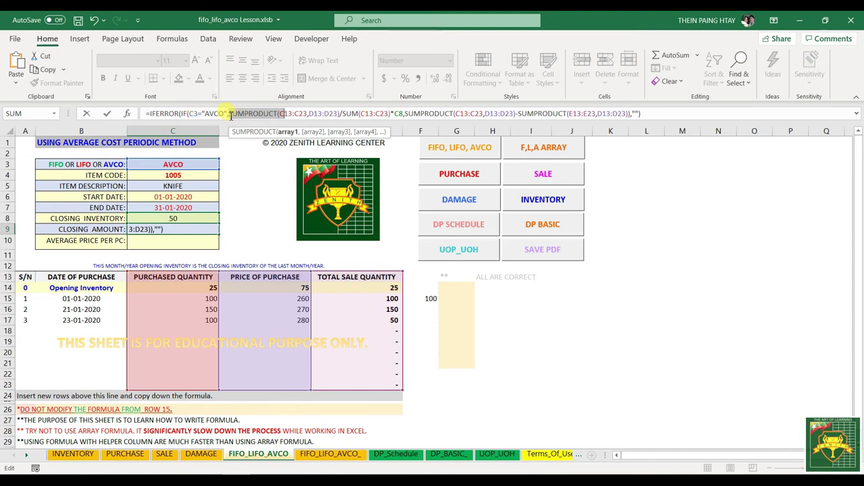
left_click_drag(230, 115, 513, 115)
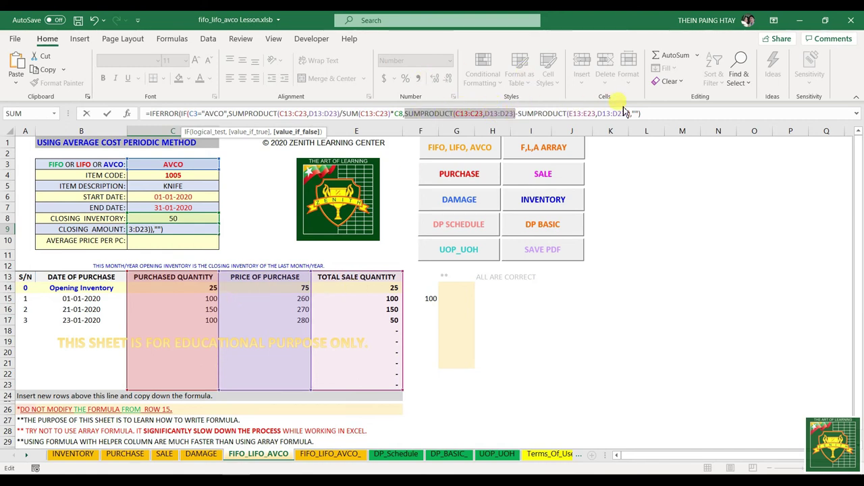
key("ctrl+Return")
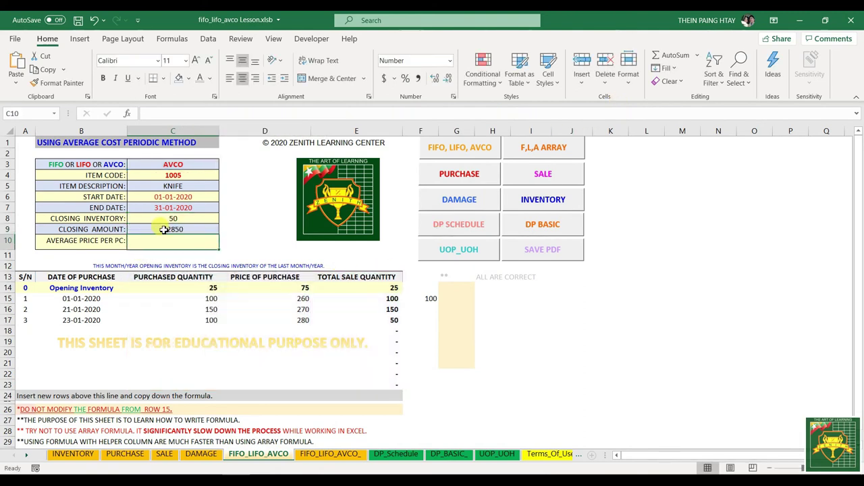
- Change KNIFE's opening price on the INVENTORY sheet from 75 to 250, then return to FIFO_LIFO_AVCO
left_click(280, 288)
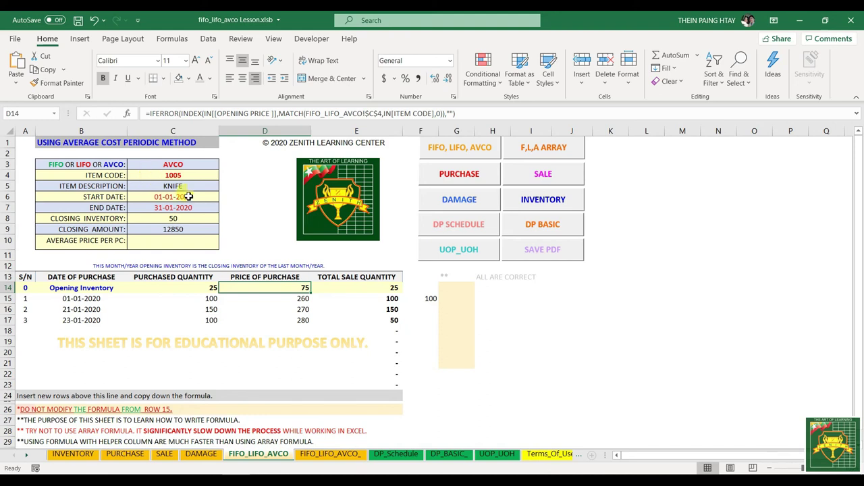
left_click(86, 455)
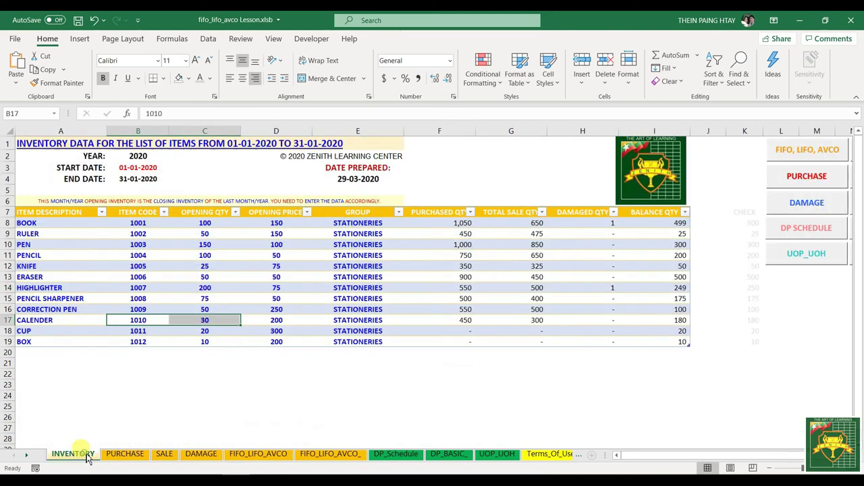
left_click(61, 310)
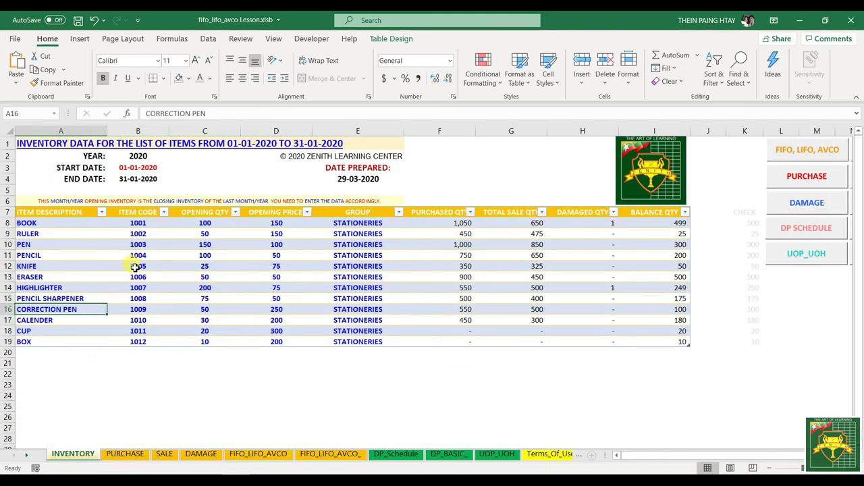
left_click_drag(135, 266, 252, 264)
left_click(279, 266)
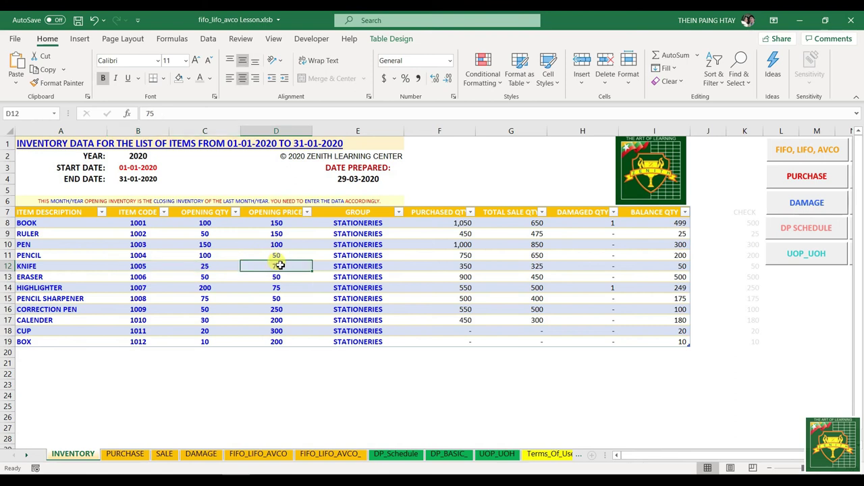
left_click(244, 456)
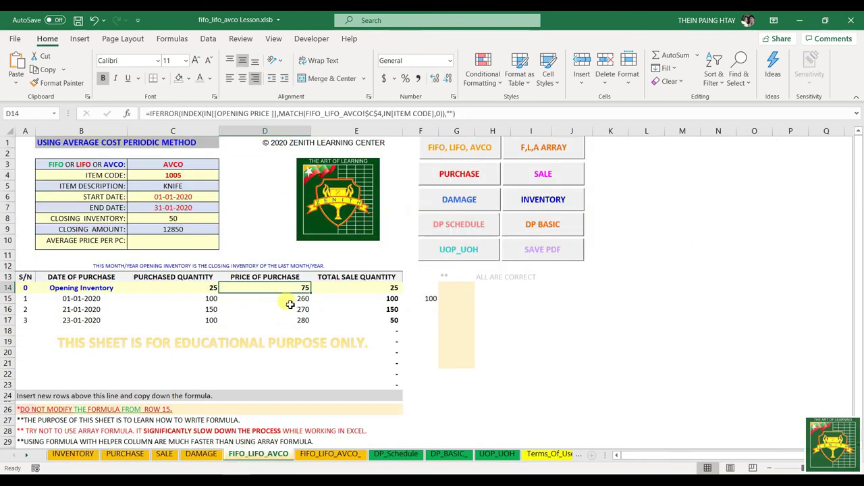
left_click(88, 459)
type("2")
key("Return")
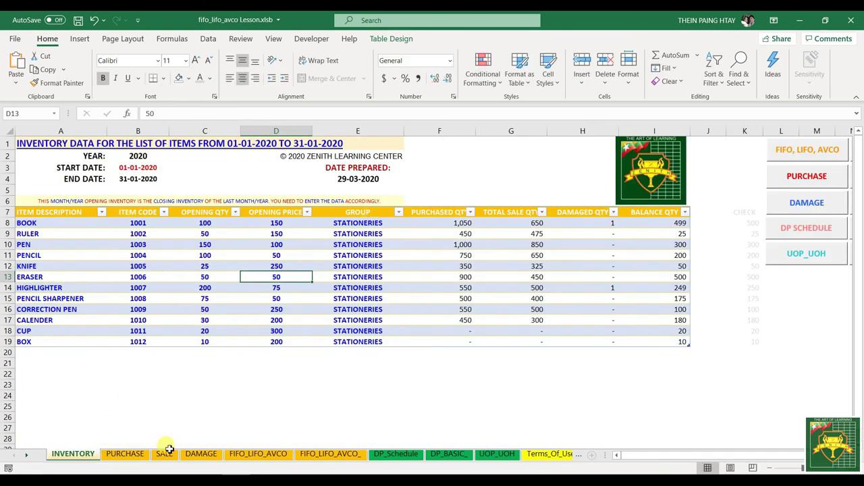
left_click(252, 459)
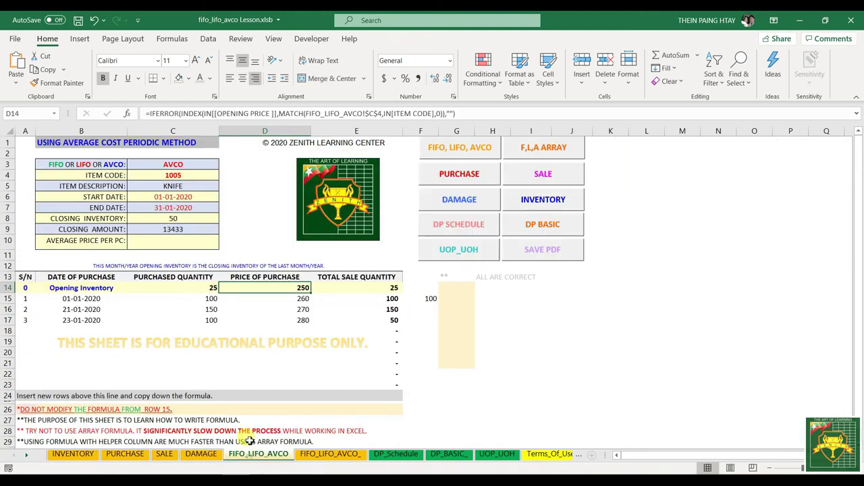
left_click(421, 328)
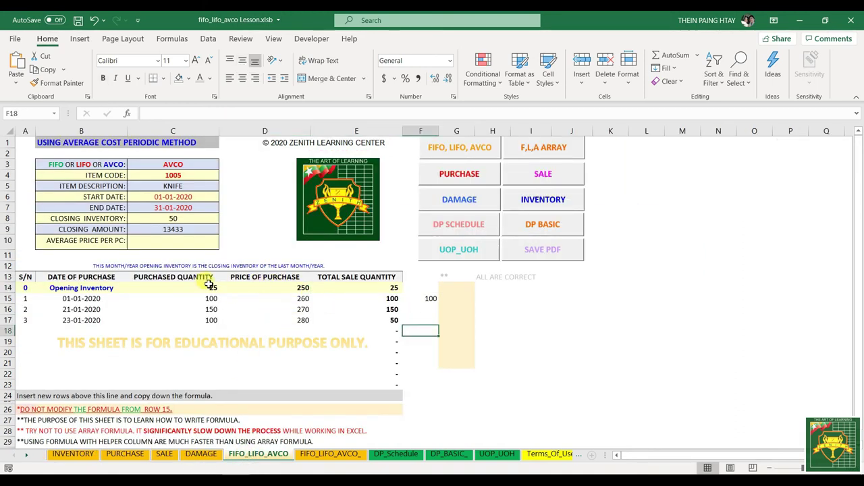
- Check C9 and D10, then set the C3 costing method to FIFO
left_click(167, 232)
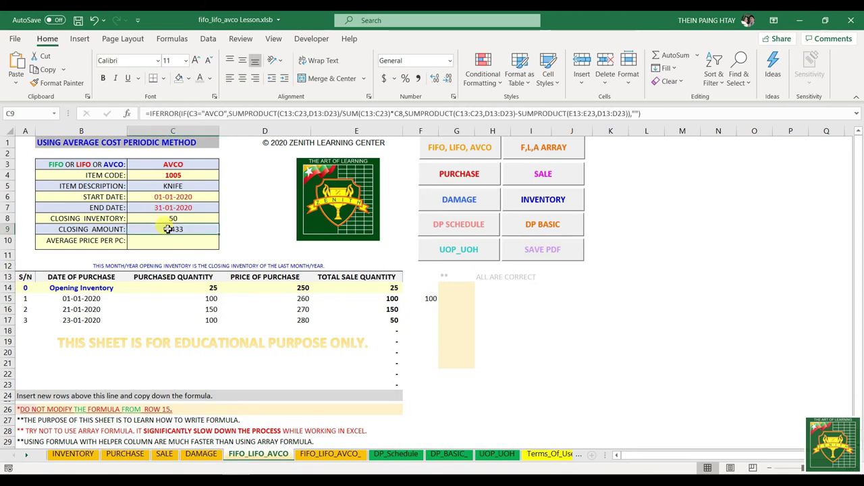
left_click(250, 239)
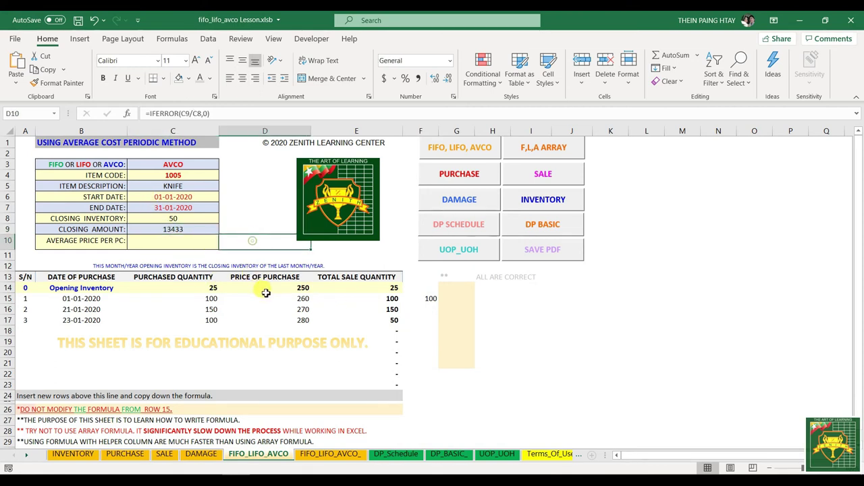
left_click(194, 163)
left_click(223, 165)
left_click(199, 171)
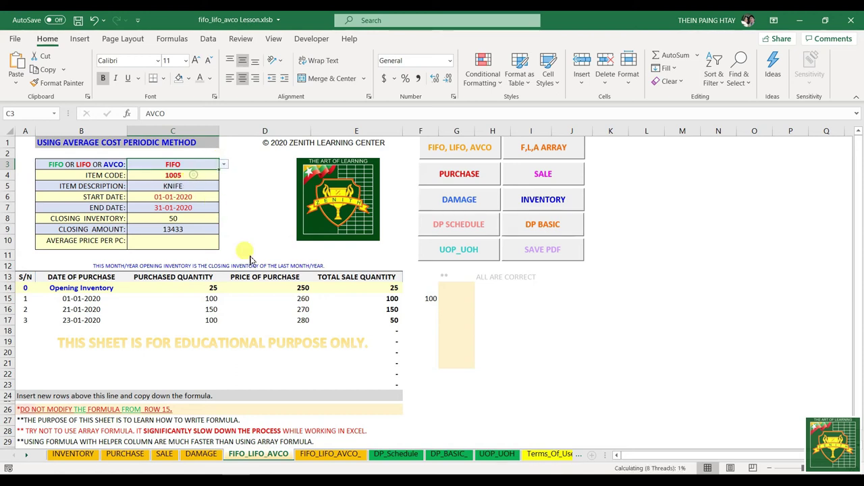
- Check the oldest-first purchase rows and D17 price, then start a check calculation in D9
left_click(415, 322)
left_click_drag(212, 284, 386, 284)
left_click_drag(212, 298, 391, 315)
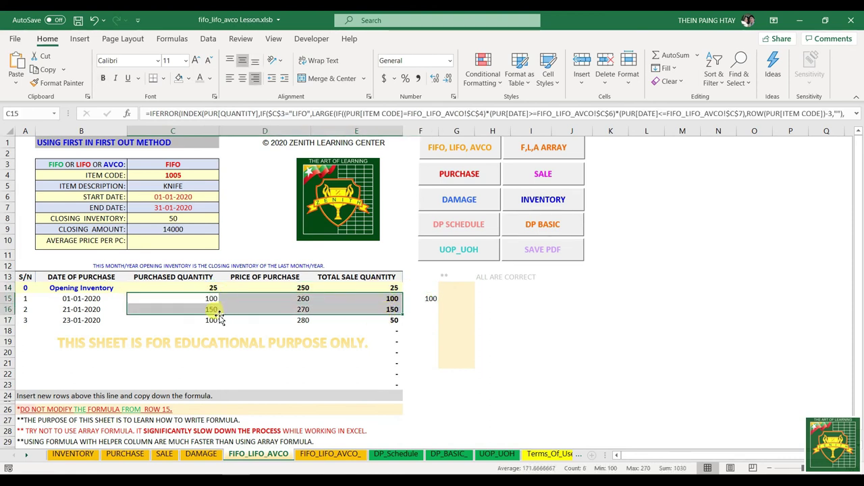
left_click(386, 320)
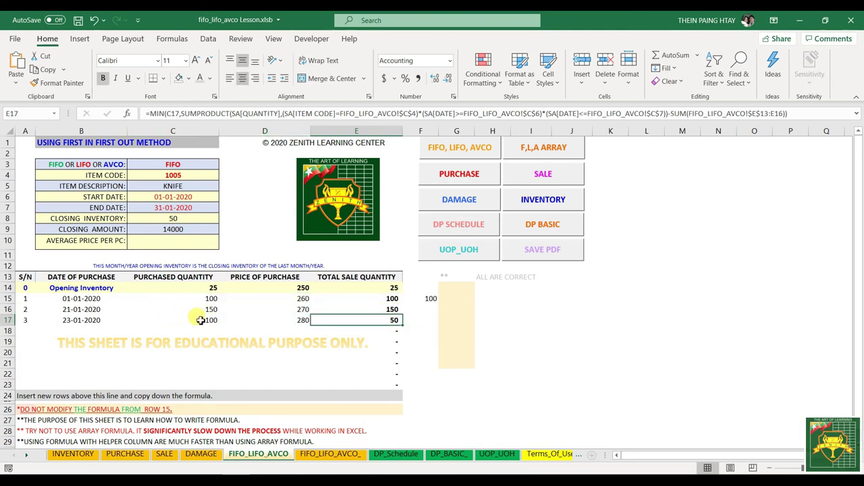
left_click(202, 321)
left_click(299, 322)
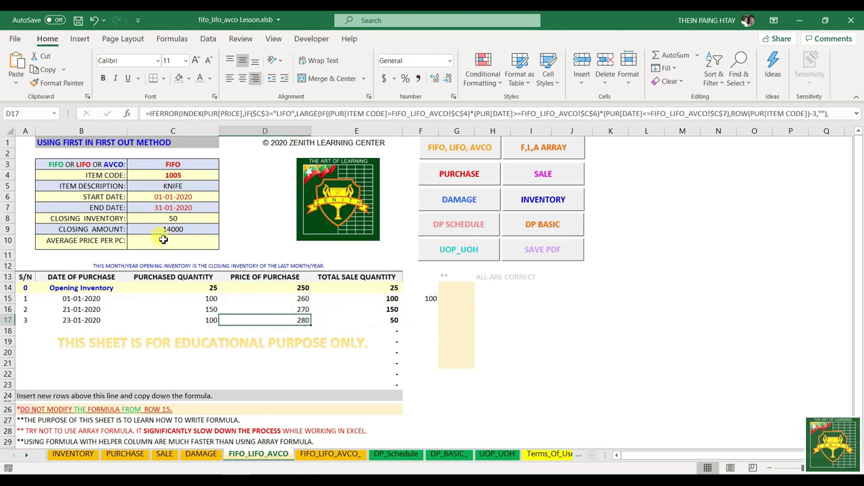
left_click(240, 228)
type("=")
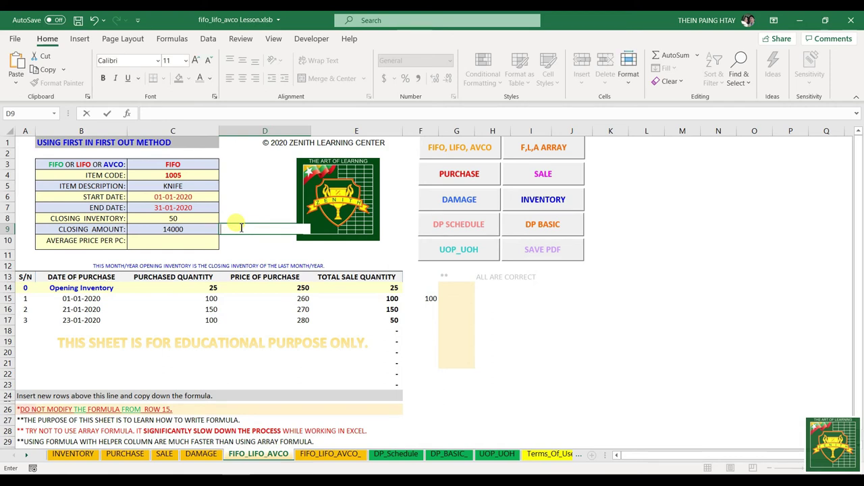
- Finish the 50×280 check in D9, give it a dark left-aligned font, then clear it
type("=50*280")
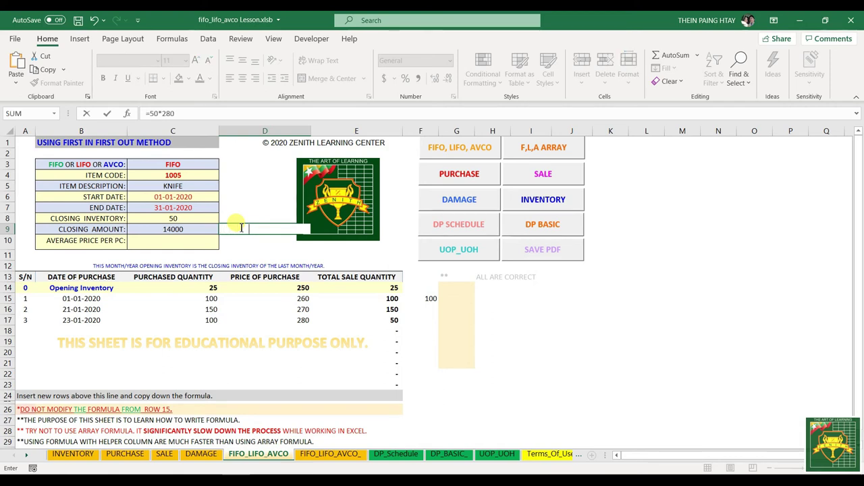
key("Return")
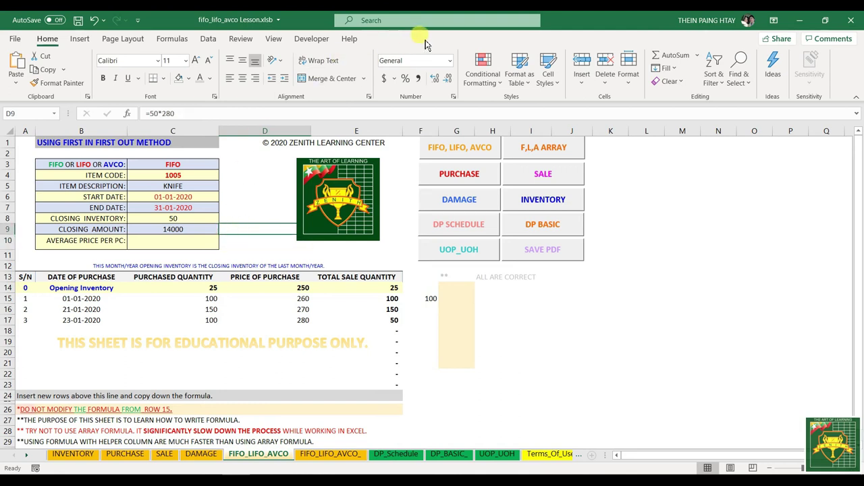
left_click(449, 60)
left_click(449, 60)
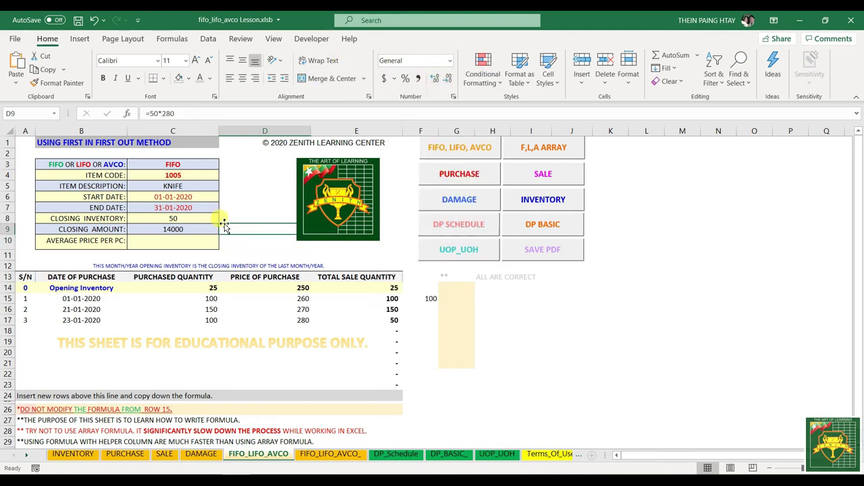
left_click(209, 78)
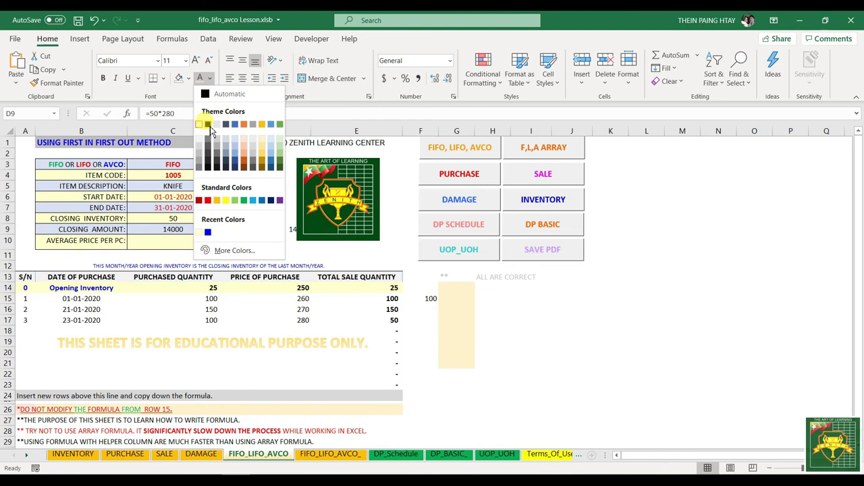
left_click(210, 122)
left_click(229, 78)
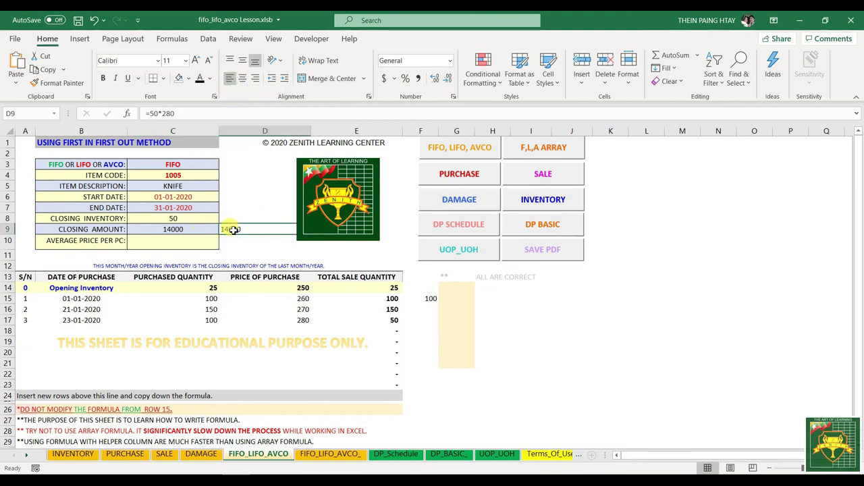
key("Delete")
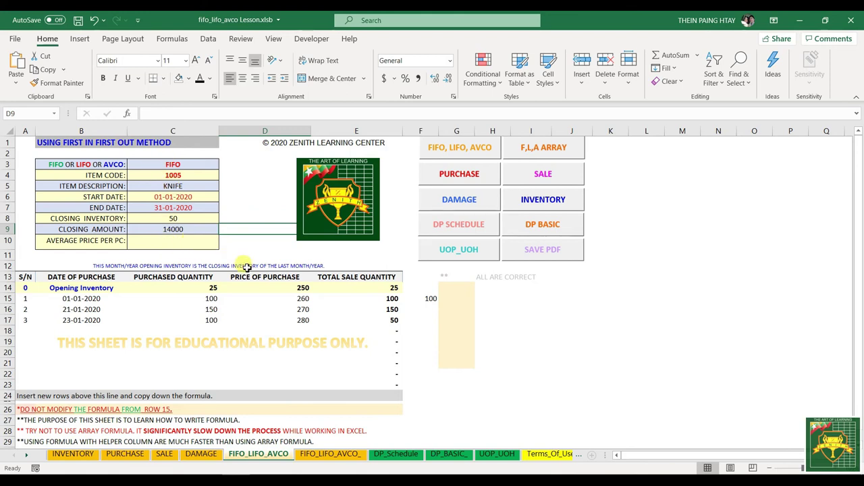
- Switch the C3 costing method to LIFO and inspect the C9 closing amount formula
left_click(185, 164)
left_click(224, 164)
left_click(203, 181)
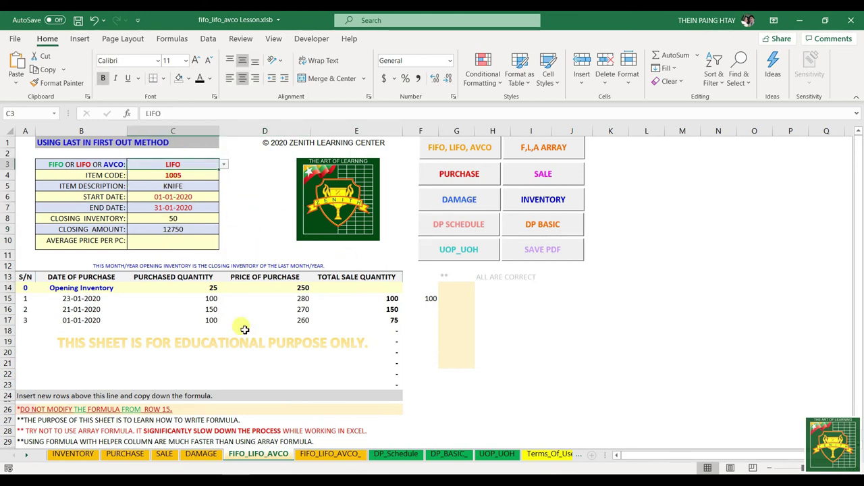
left_click_drag(220, 287, 275, 287)
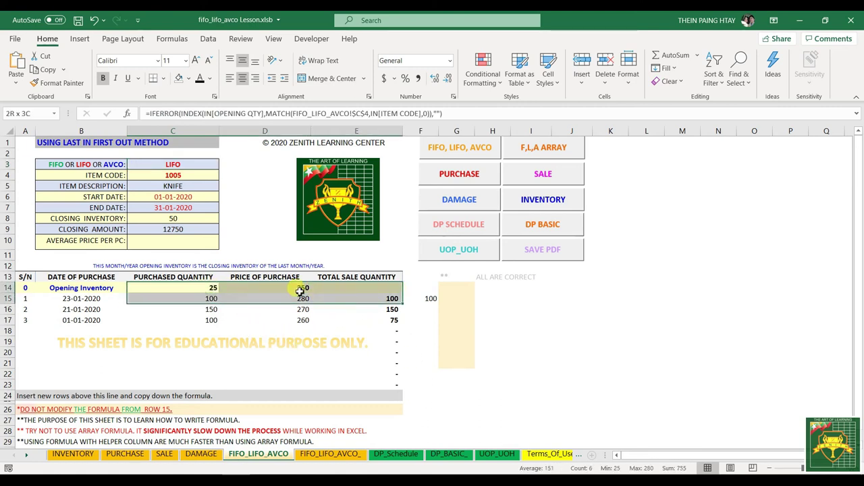
left_click(199, 230)
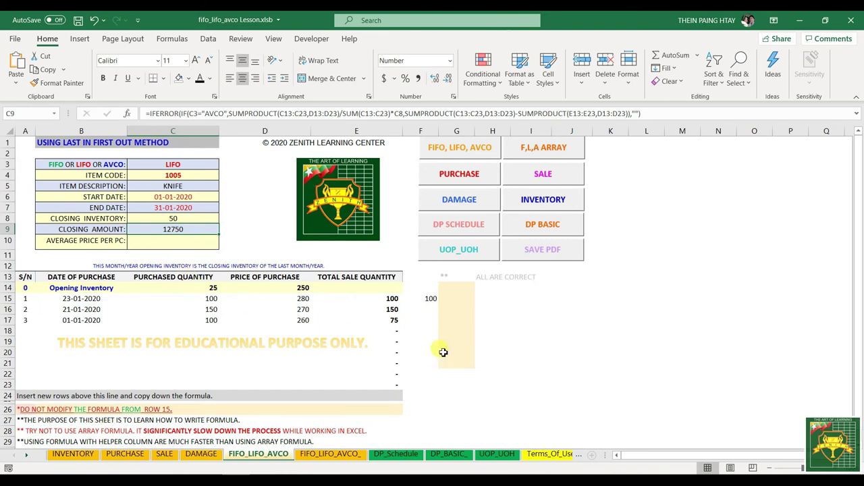
left_click_drag(216, 298, 354, 312)
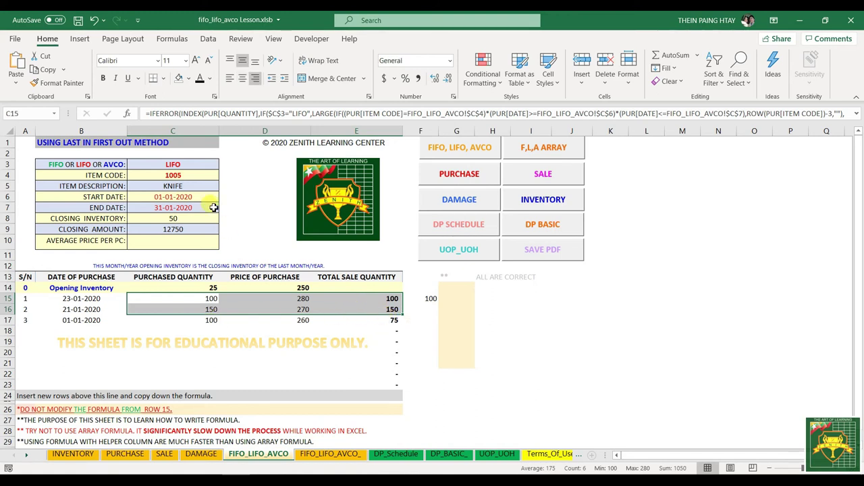
- Enter =260*25+250*25 in D9 to confirm the 12750 LIFO closing amount
left_click(238, 231)
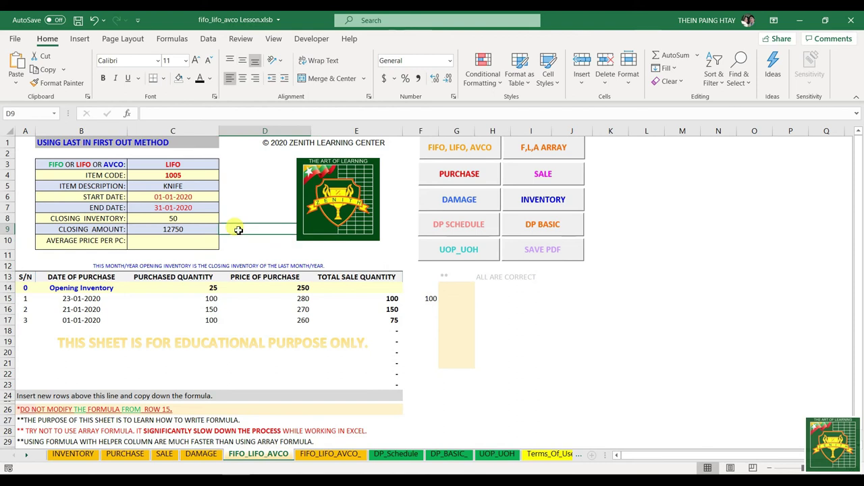
type("=260*")
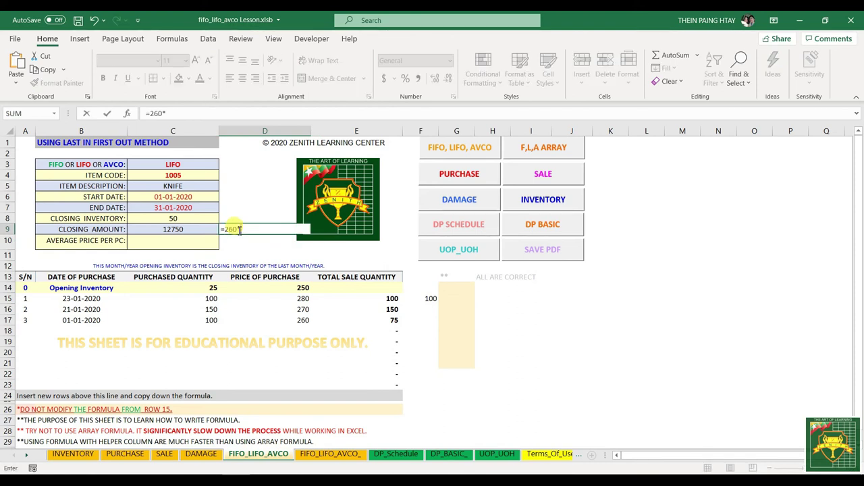
type("25+")
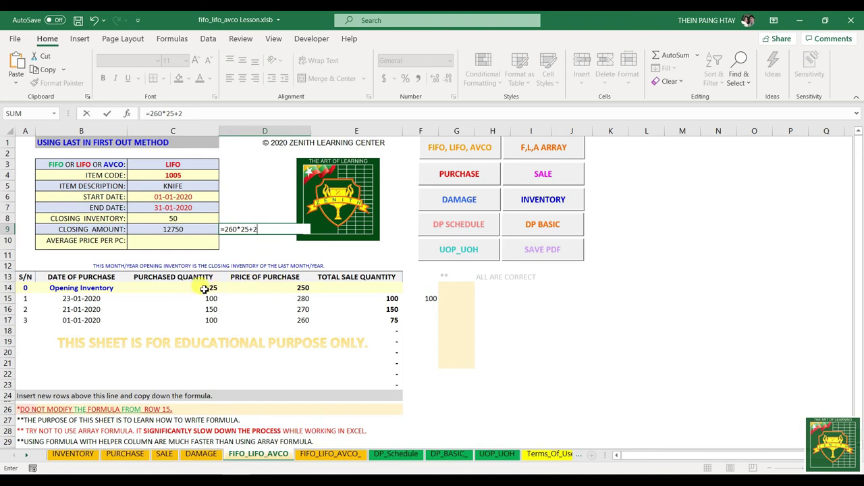
type("250*2")
key("Return")
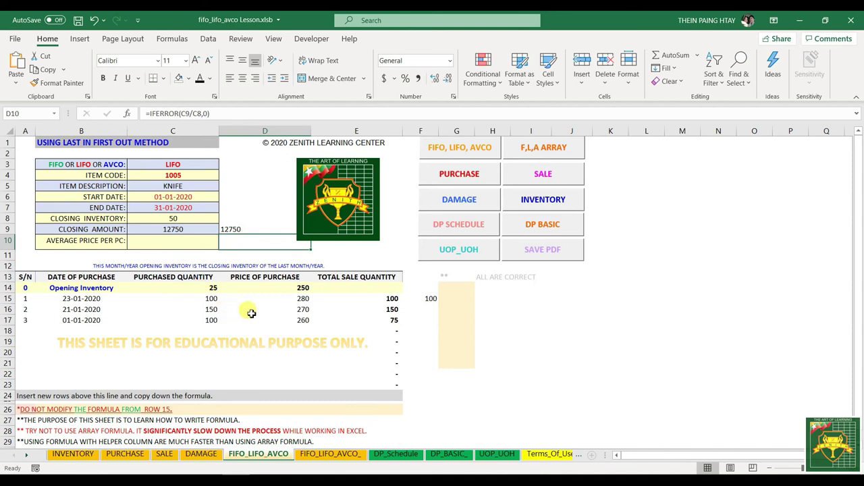
left_click(233, 227)
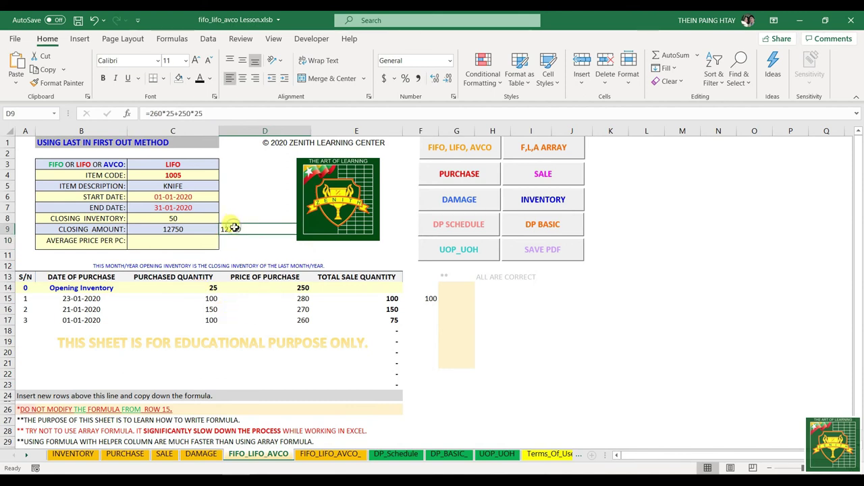
- Switch C3 to AVCO and review purchased quantities C14:C17 and prices D14:D17
left_click(202, 168)
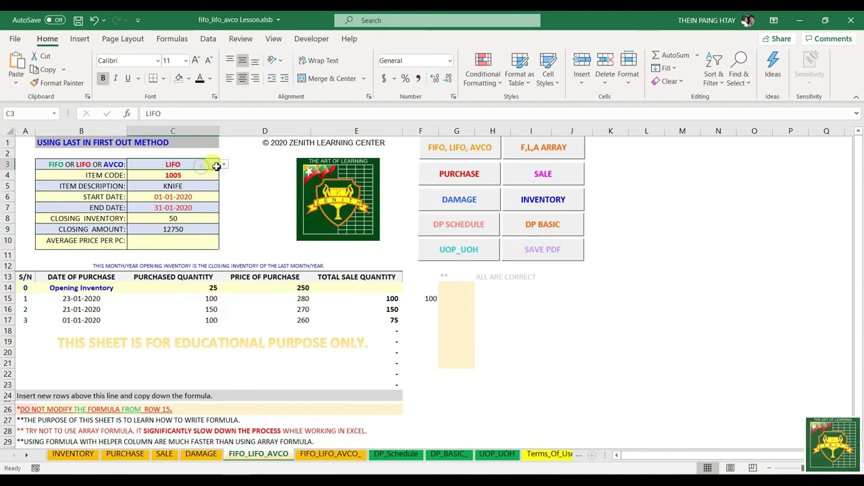
left_click(224, 165)
left_click(169, 189)
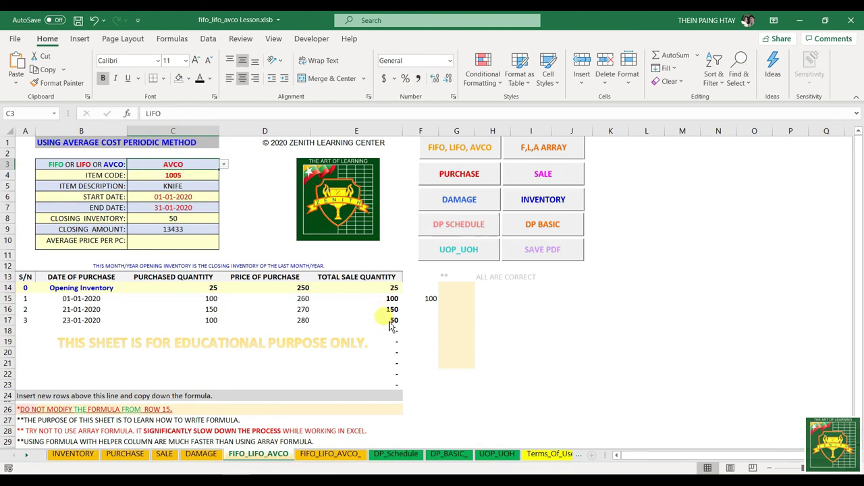
left_click_drag(213, 288, 364, 310)
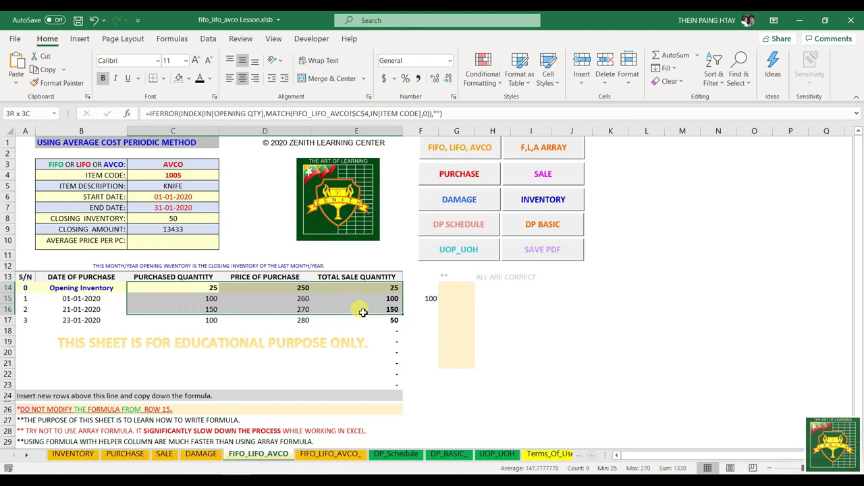
left_click(236, 314)
left_click_drag(179, 288, 260, 320)
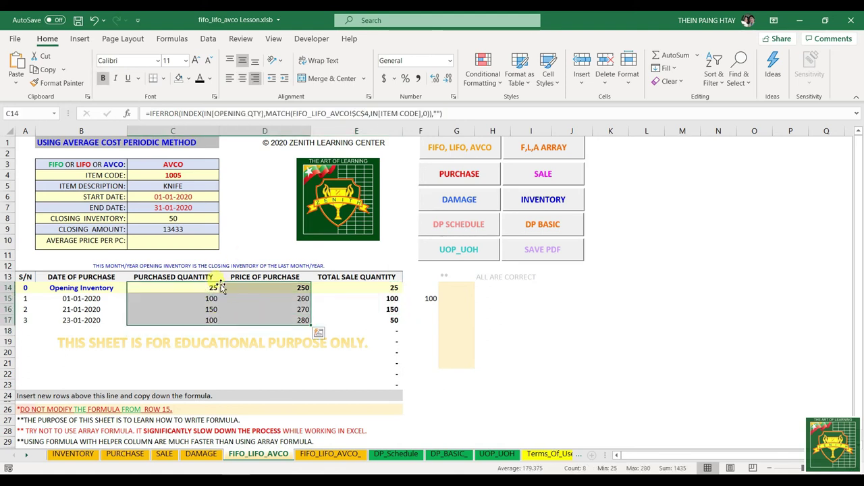
left_click_drag(207, 288, 209, 321)
left_click_drag(251, 284, 251, 320)
left_click_drag(210, 288, 209, 320)
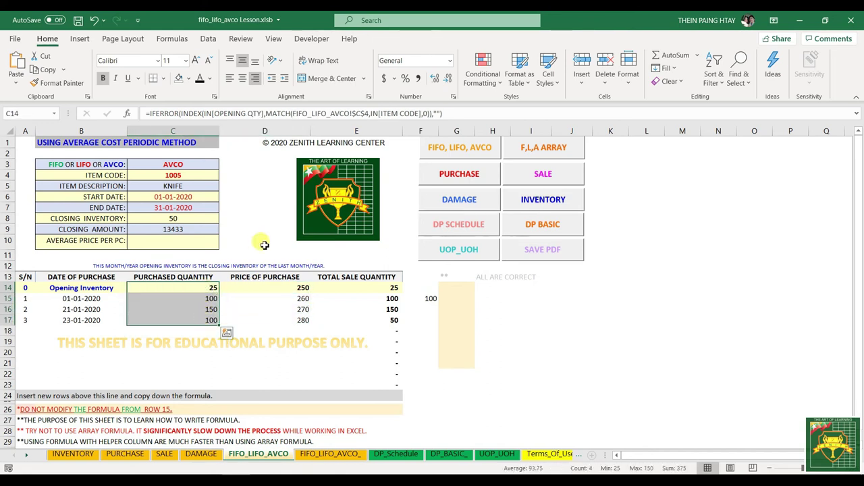
- Start a D9 check: SUMPRODUCT(C14:C17,D14:D17) divided by SUM(C14:C17)
left_click(229, 231)
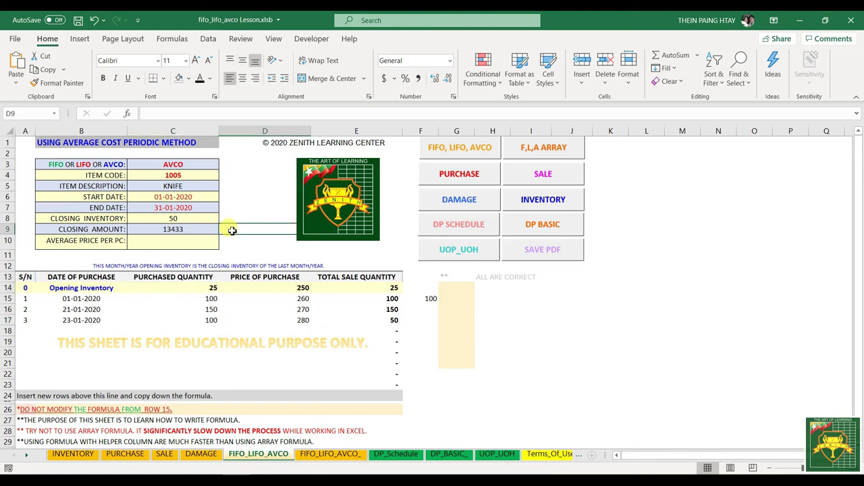
type("=SUMPROD")
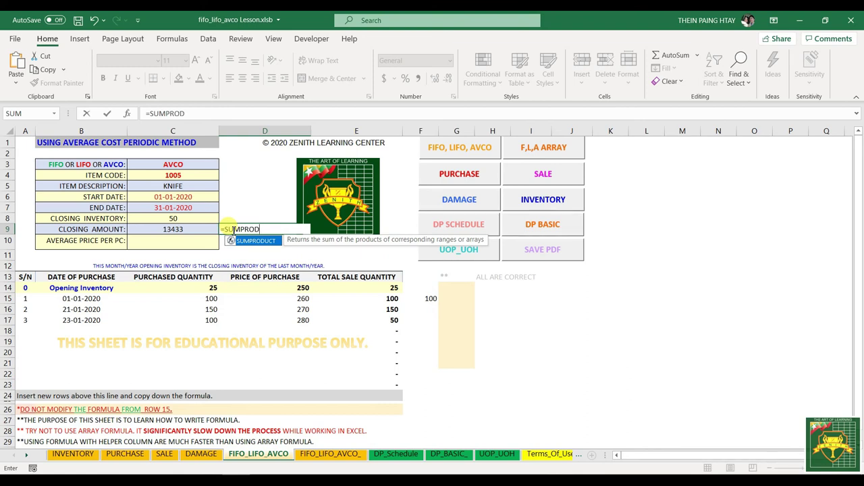
type("UCT(")
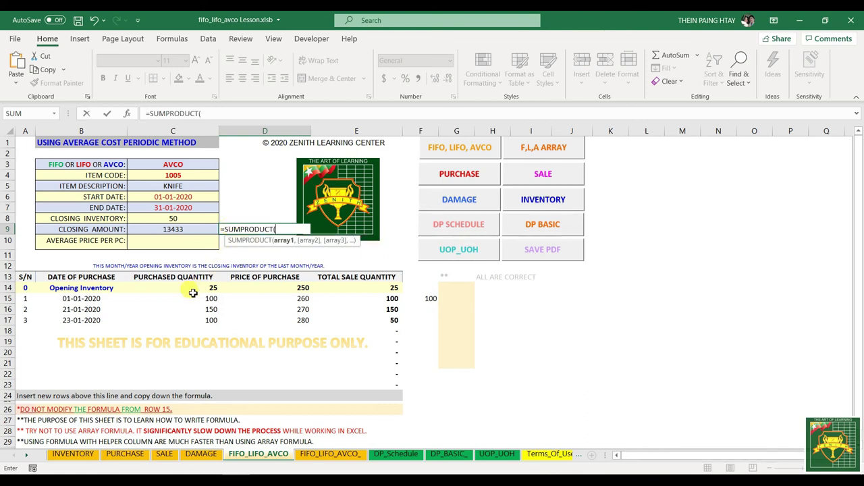
left_click_drag(194, 287, 212, 322)
type(",")
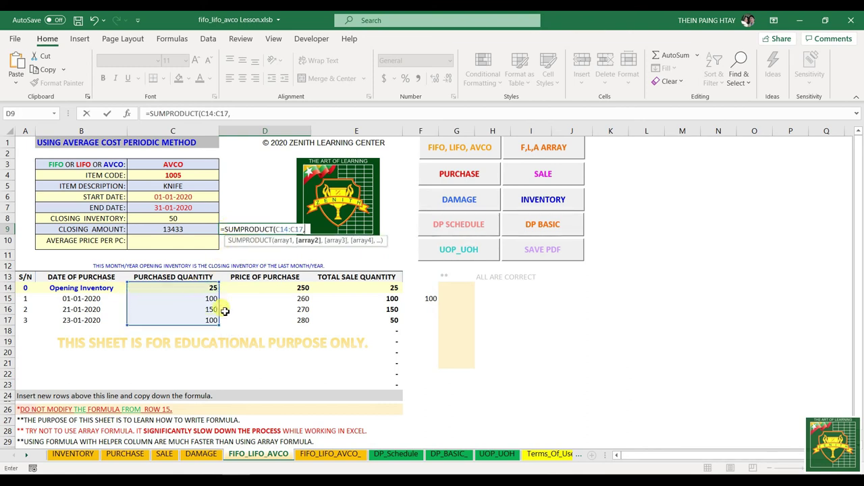
left_click_drag(286, 287, 283, 317)
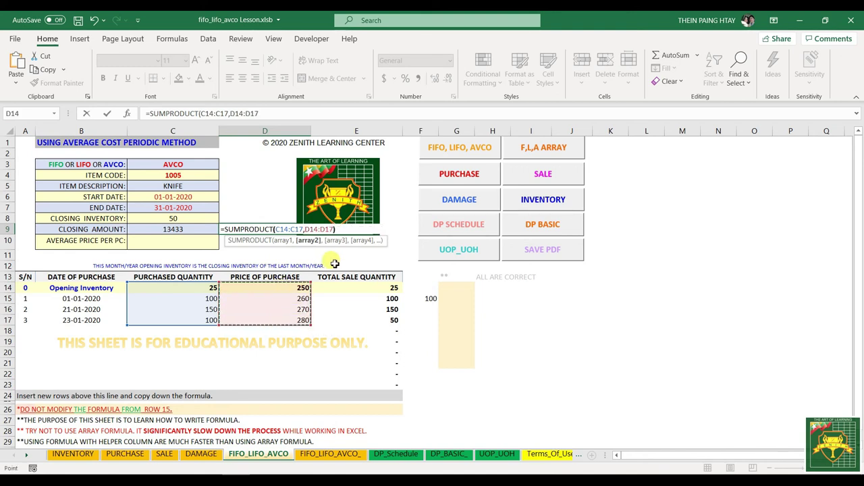
type(")")
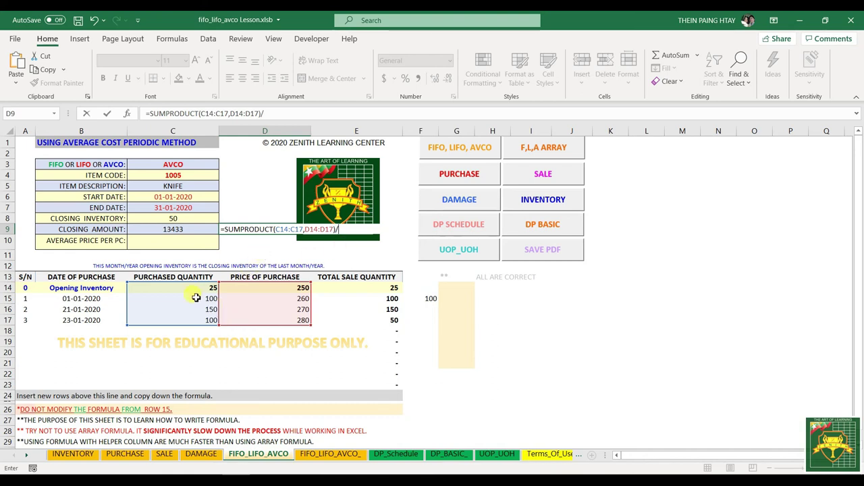
type("/SUM(")
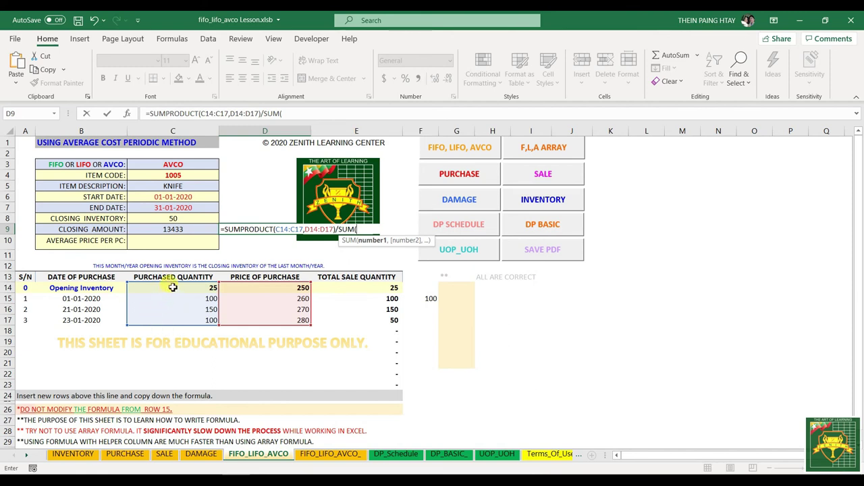
left_click_drag(173, 287, 175, 319)
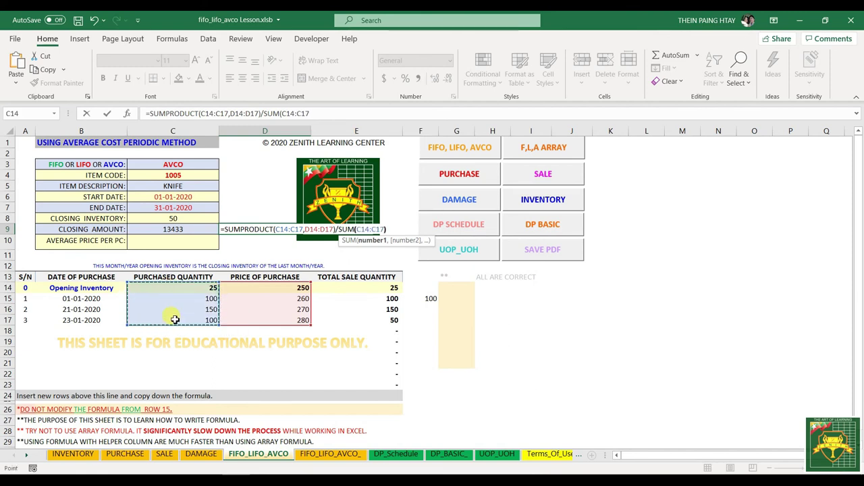
- Multiply by (SUM(C14:C17)-SUM(E14:E17)), compare with 13433, then clear D9
type(")*")
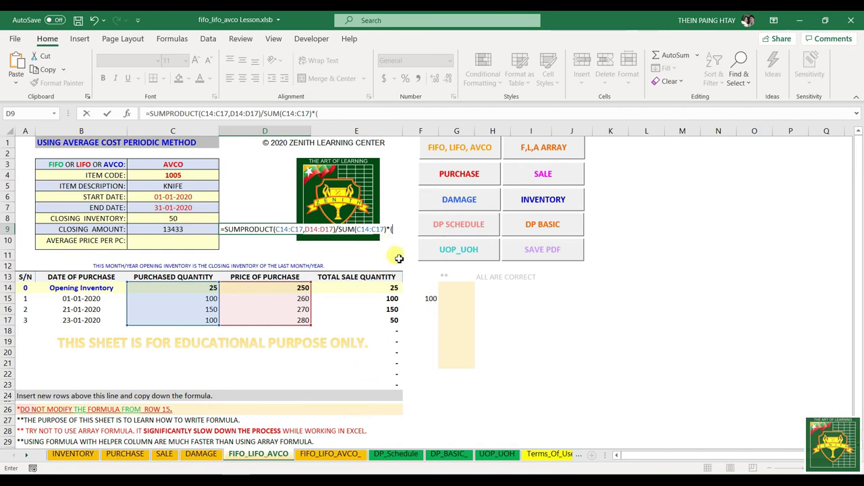
type("(SUM(")
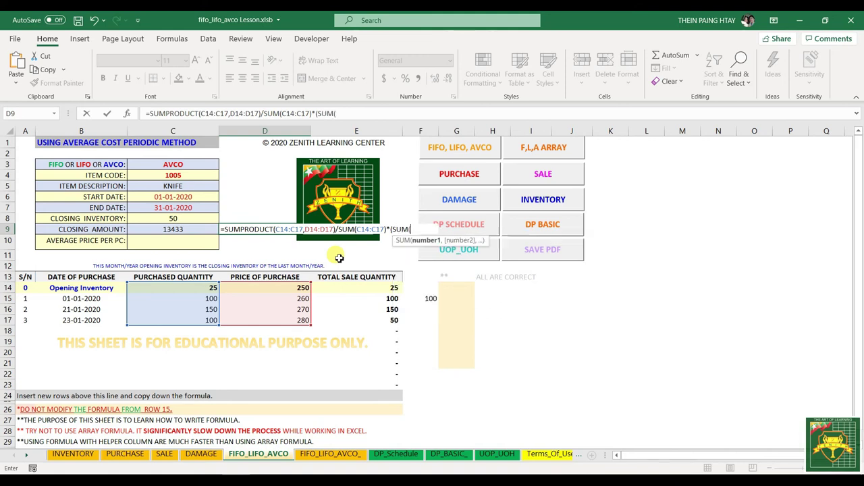
left_click_drag(192, 289, 192, 320)
type(")")
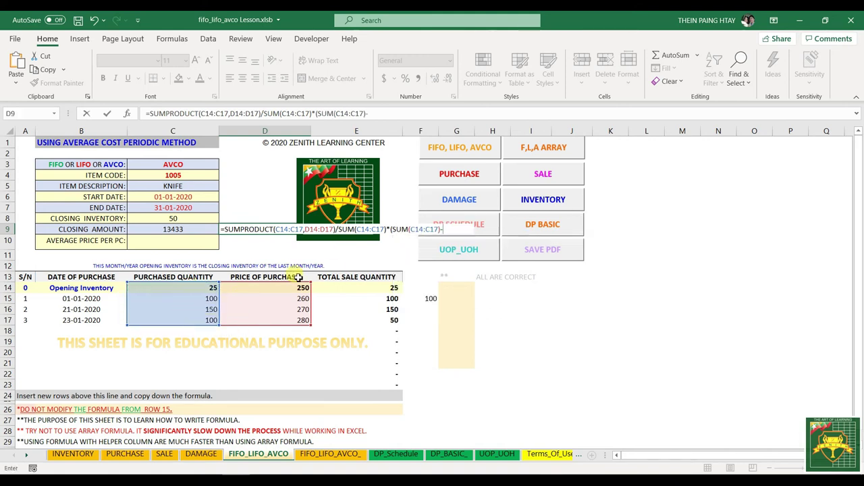
type("-")
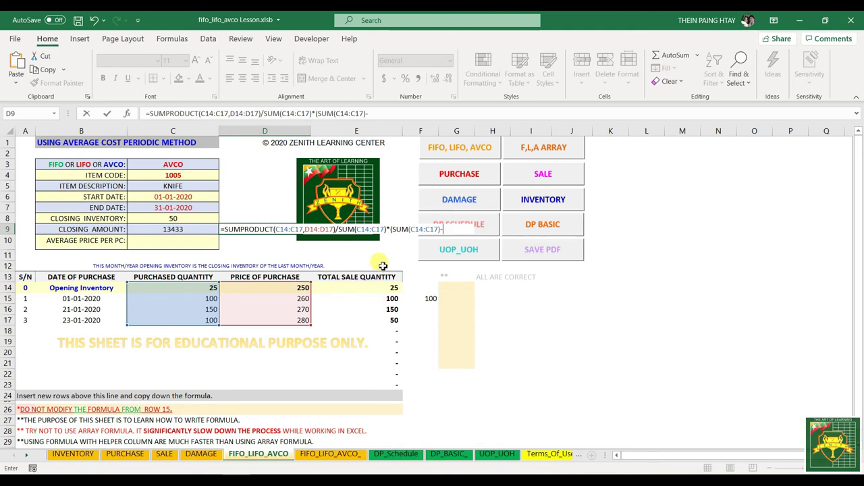
type("SUM(")
left_click_drag(365, 291, 365, 320)
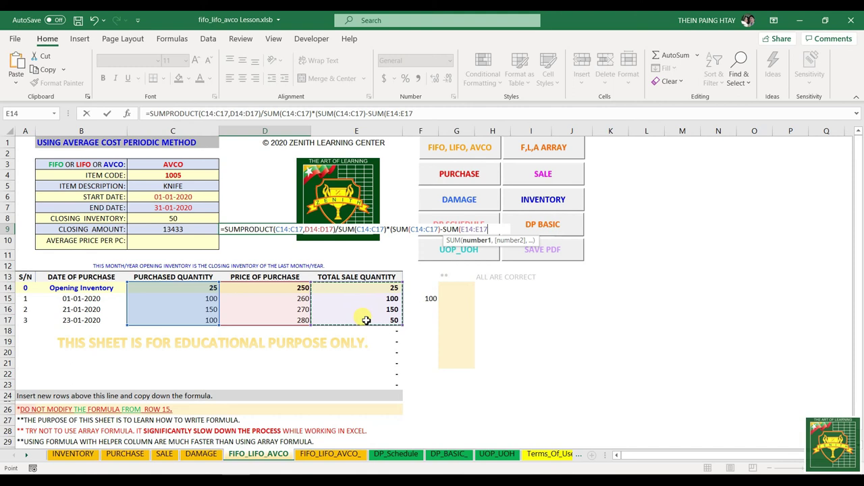
type("))")
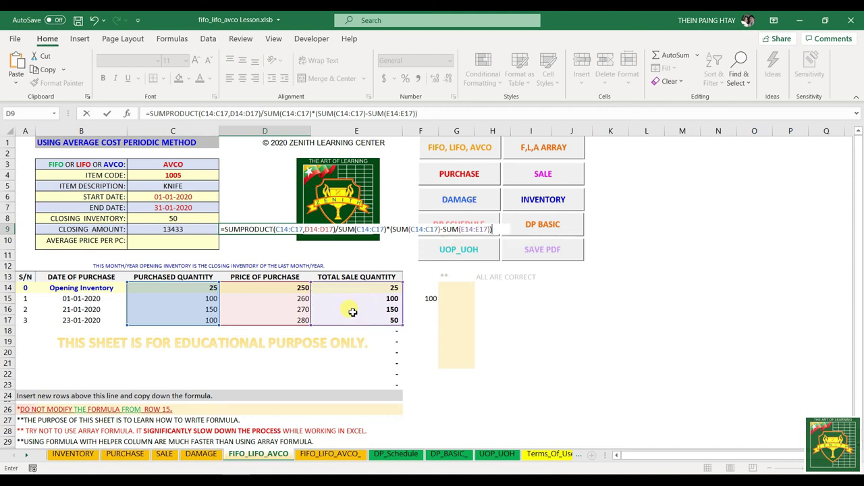
key("Return")
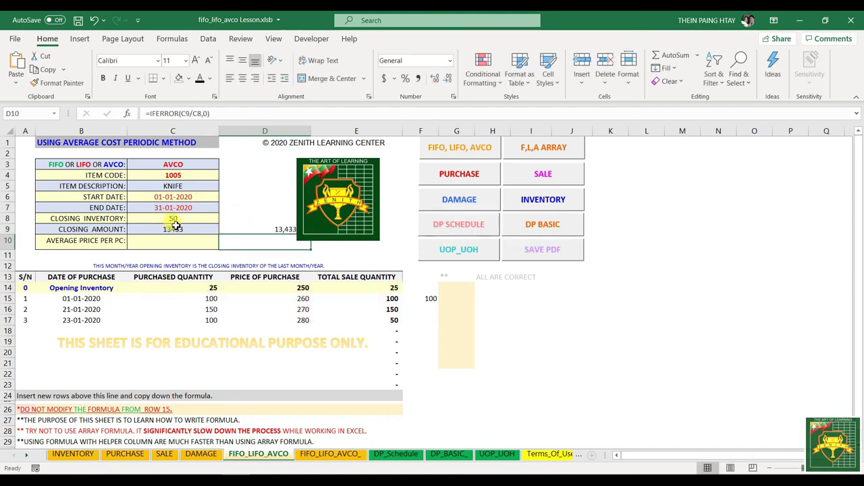
left_click(267, 229)
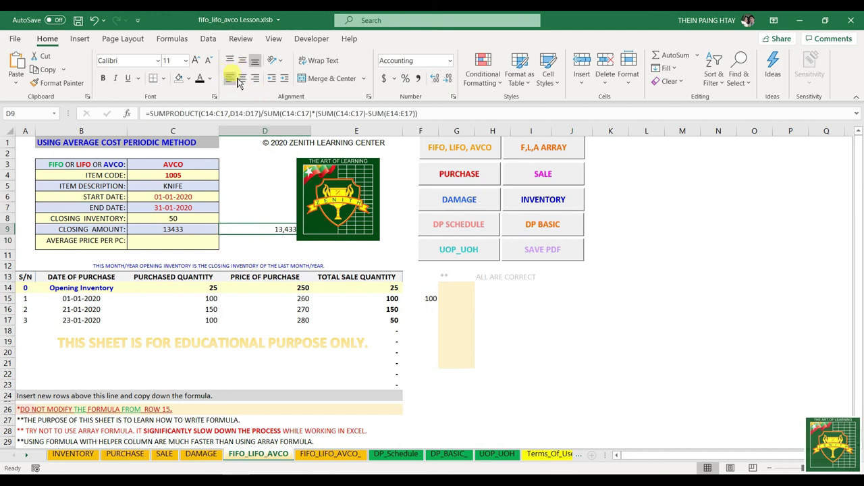
key("Delete")
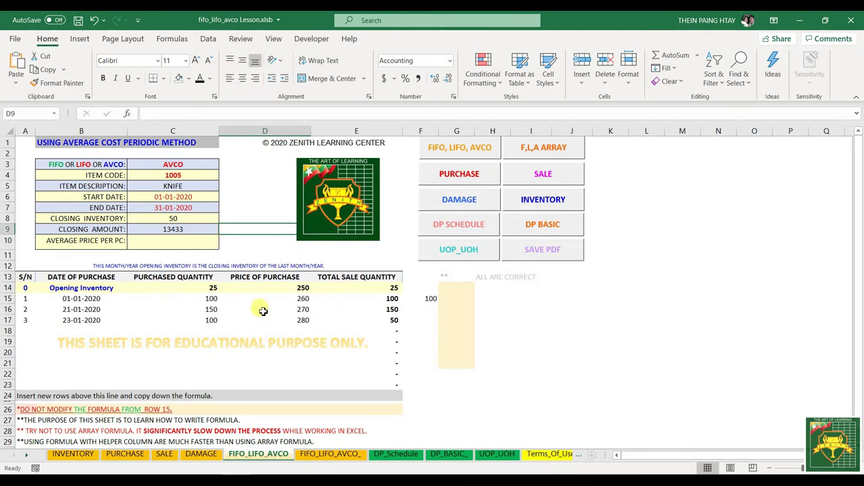
- Enter =SUMPRODUCT(C14:C17,D14:D17)/SUM(C14:C17) in D9 as the average purchase price
left_click(192, 164)
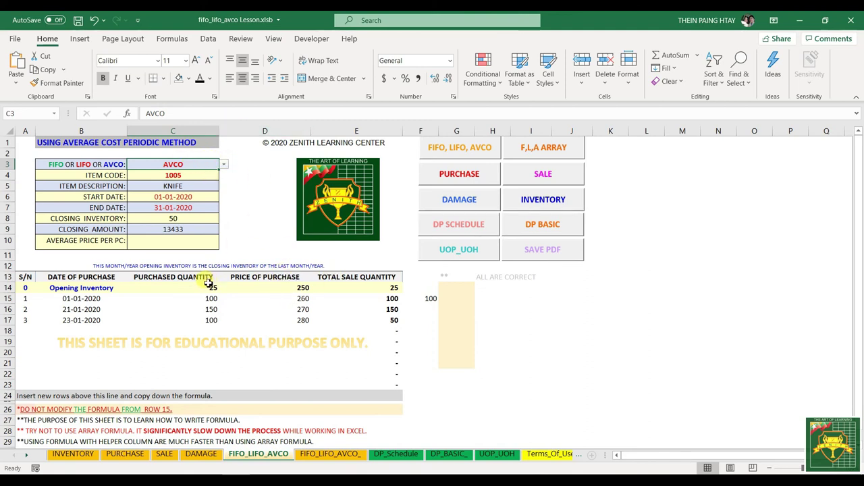
left_click_drag(208, 288, 193, 317)
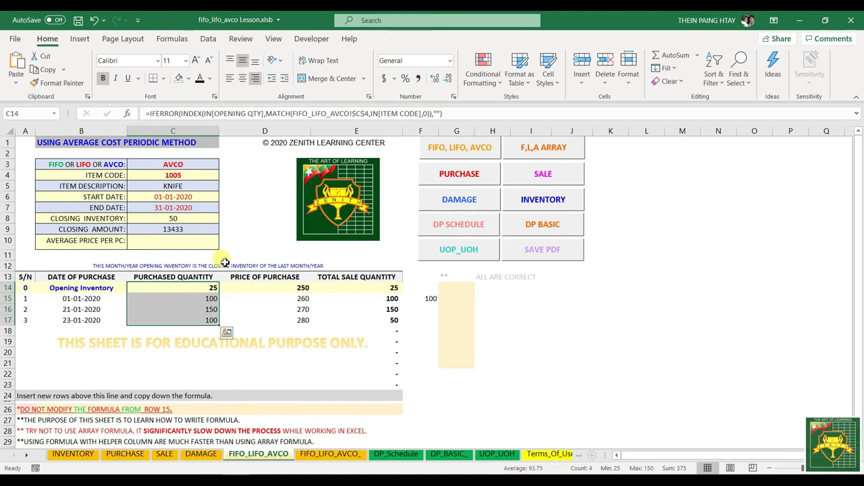
left_click(241, 231)
type("=")
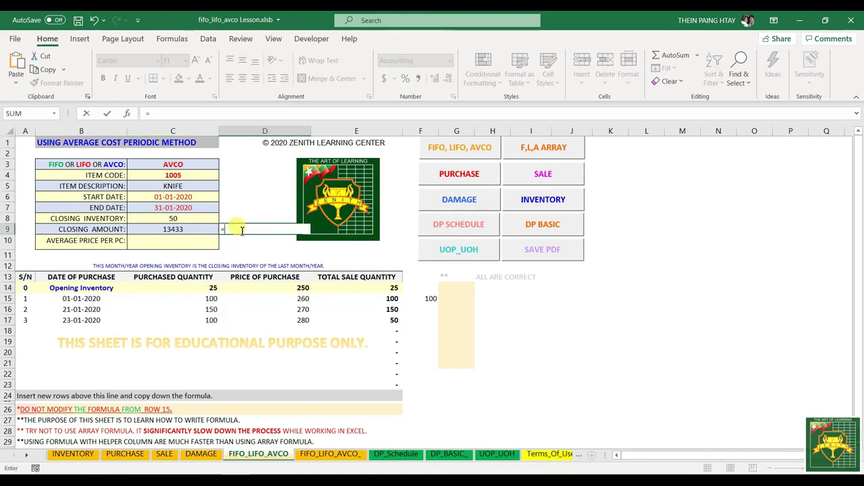
type("SUM")
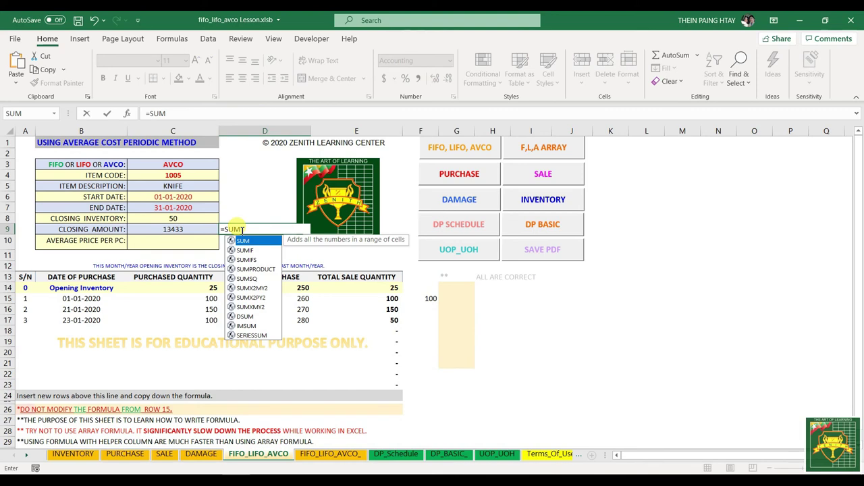
type("P")
key("Tab")
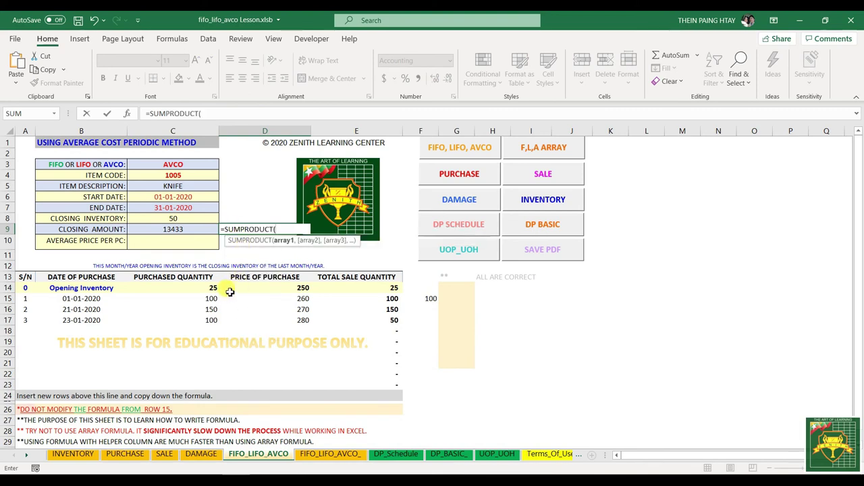
left_click_drag(206, 290, 208, 317)
type(",")
left_click_drag(282, 288, 276, 324)
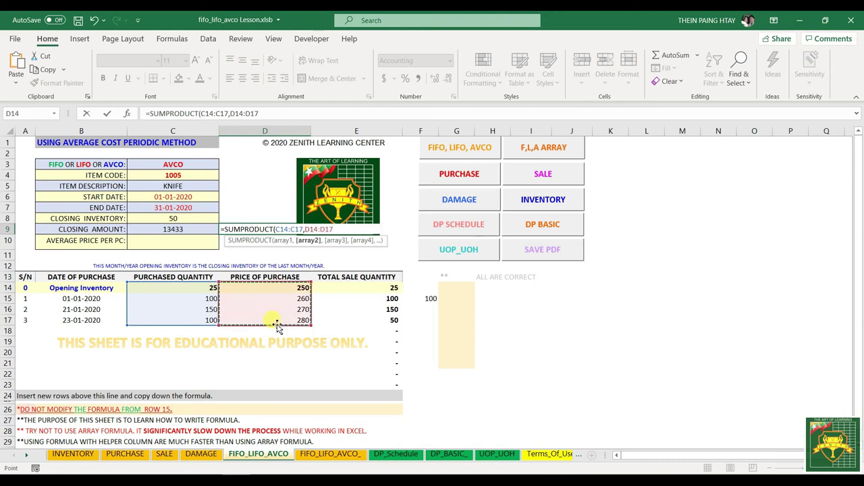
type(")")
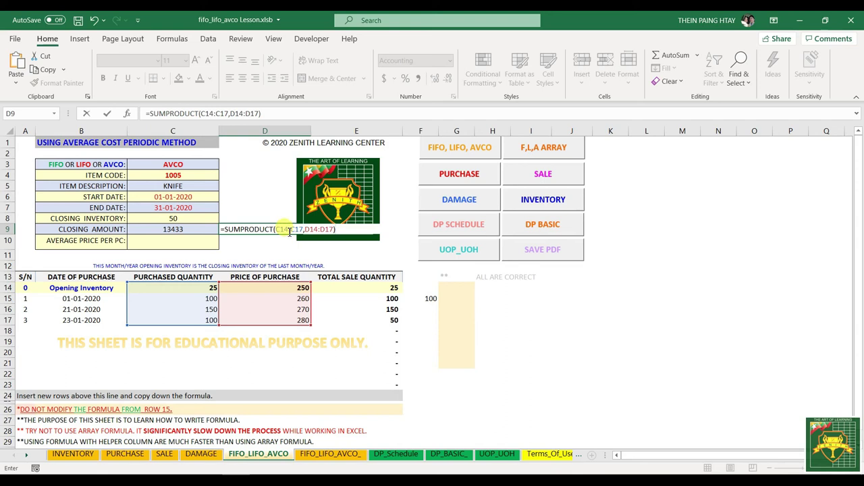
type("/SUM(")
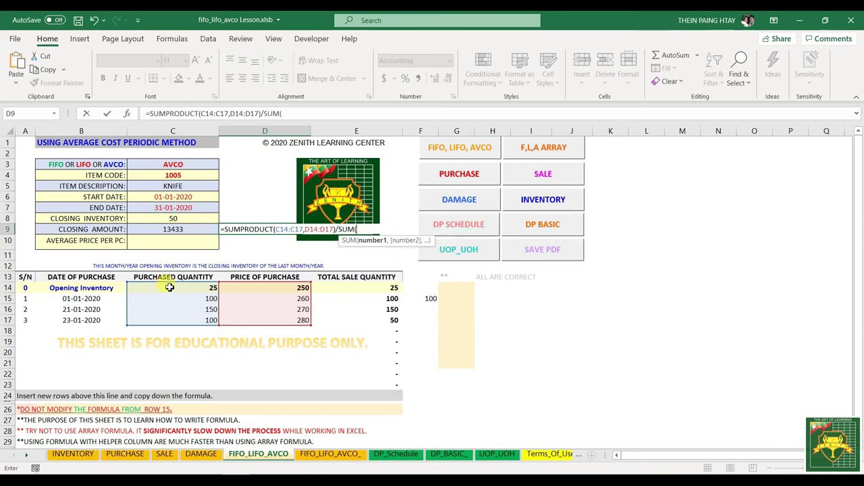
left_click_drag(169, 288, 175, 322)
key("Return")
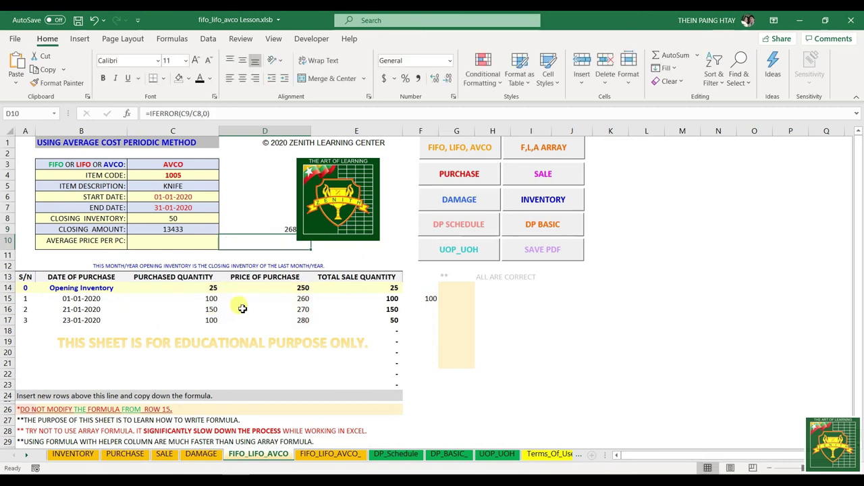
- Compare quantity totals, test =268*50 in D9, then undo to restore the average formula
left_click(246, 229)
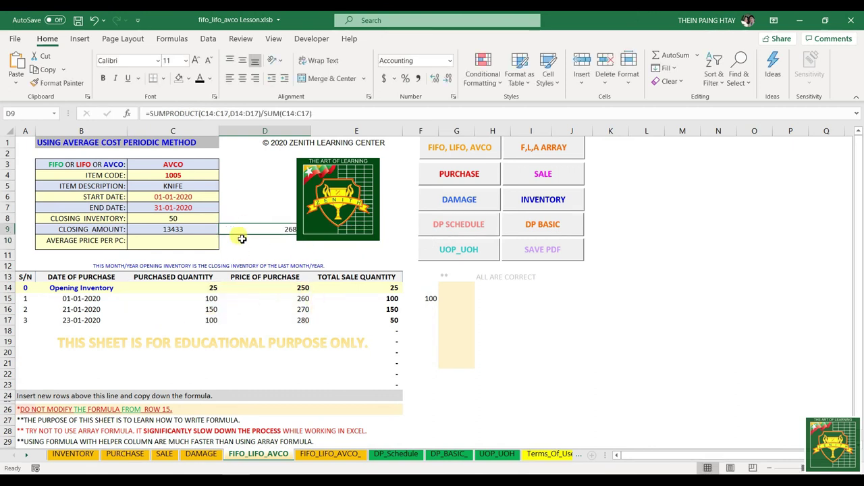
left_click_drag(215, 289, 213, 320)
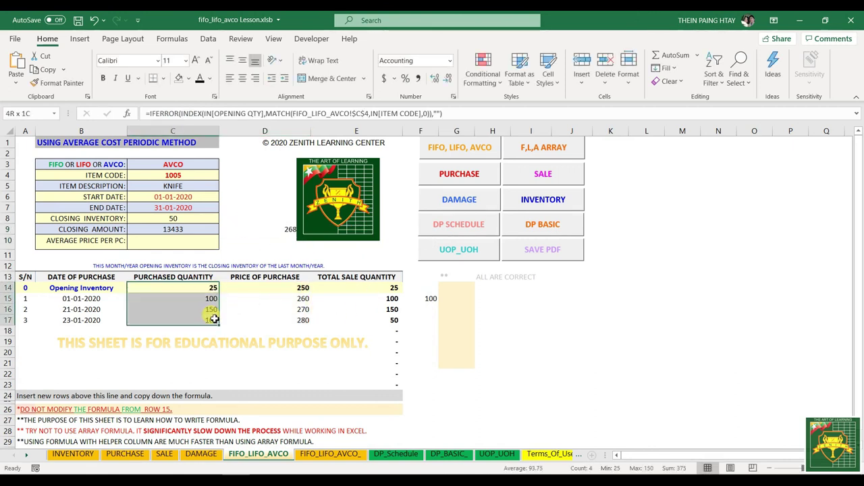
left_click_drag(371, 288, 370, 318)
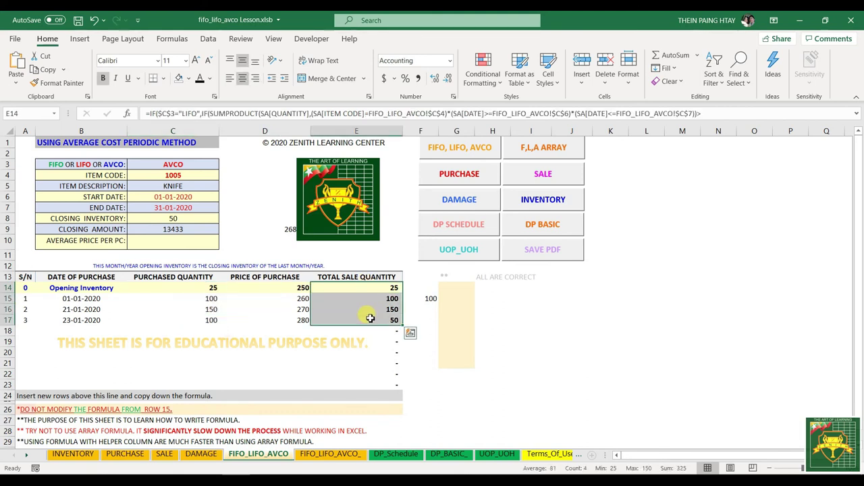
left_click(249, 231)
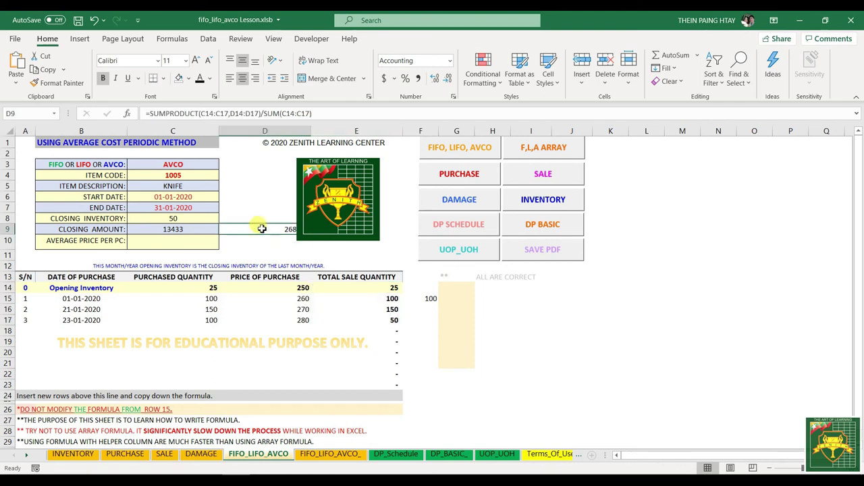
mouse_move(249, 234)
left_mouse_down()
mouse_move(254, 251)
mouse_move(230, 222)
mouse_move(257, 218)
mouse_move(251, 231)
left_mouse_up()
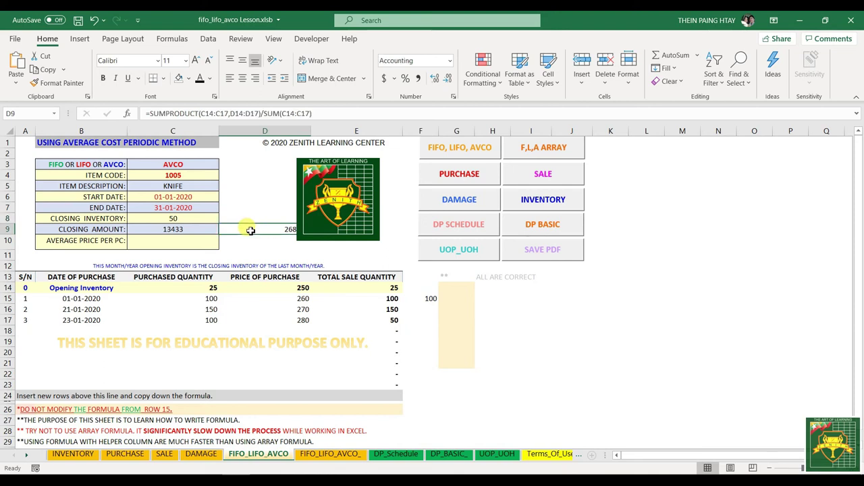
type("=")
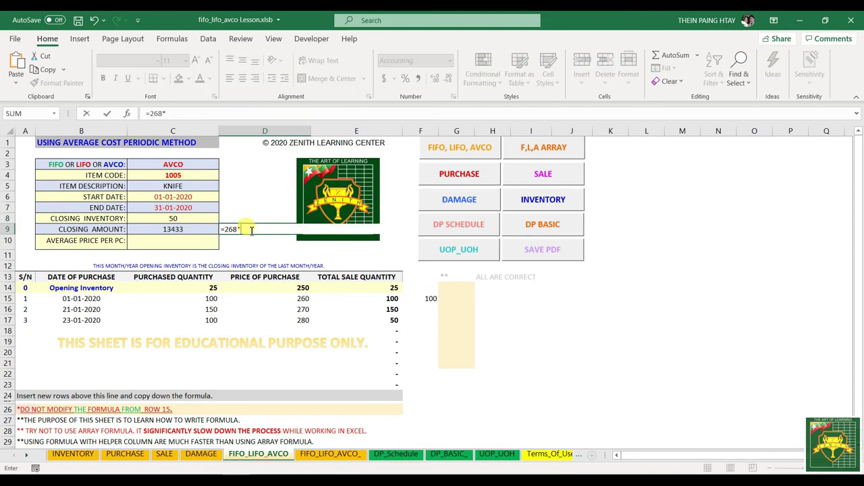
type("268*50")
key("Return")
left_click(257, 231)
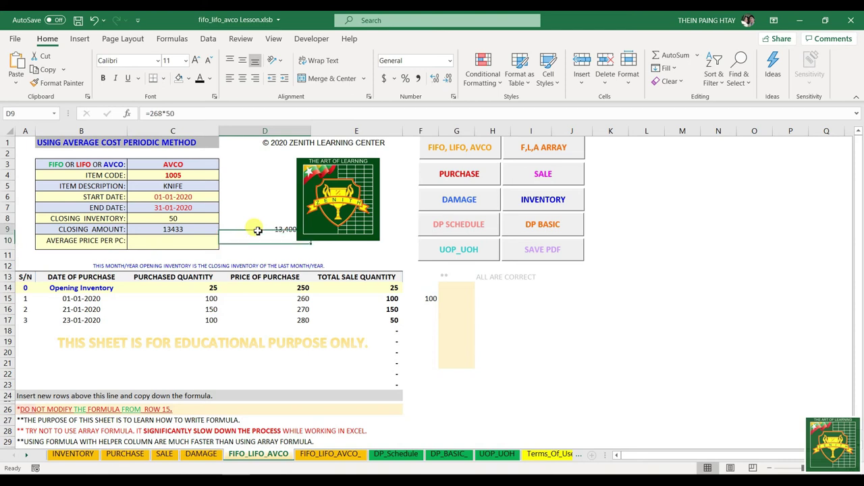
left_click(94, 23)
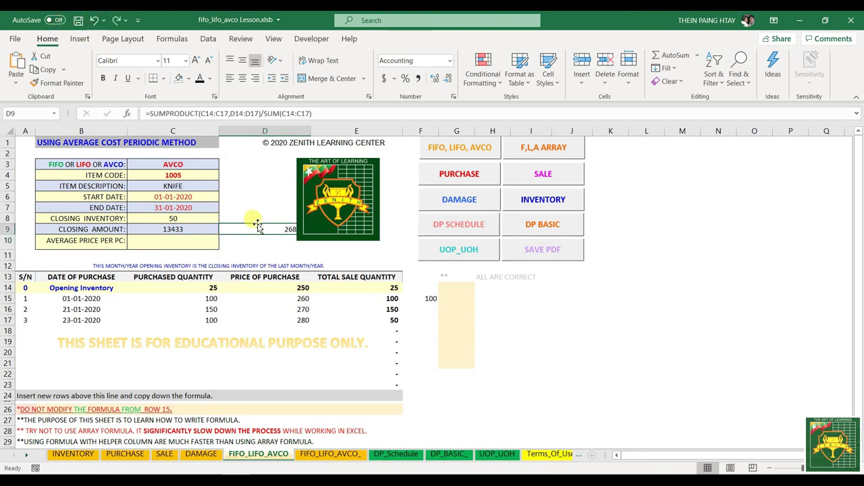
- Show D9's average price in General format with full decimals (about 268.67)
left_click(435, 80)
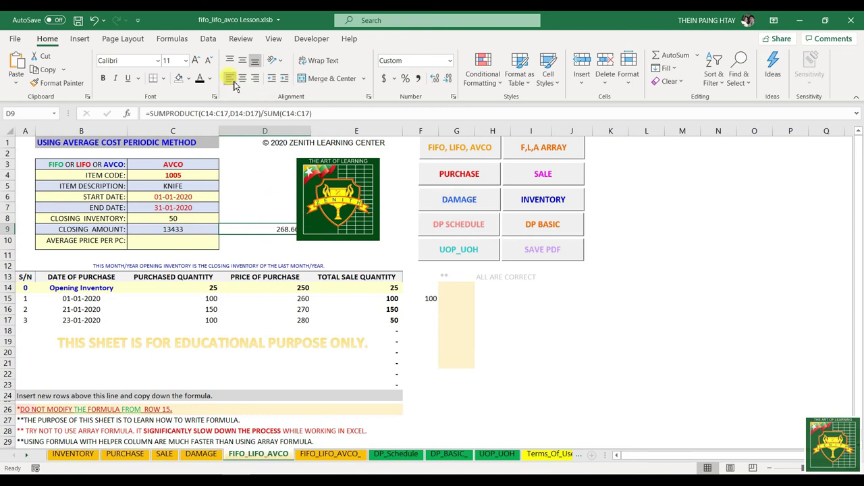
left_click(263, 241)
left_click(250, 229)
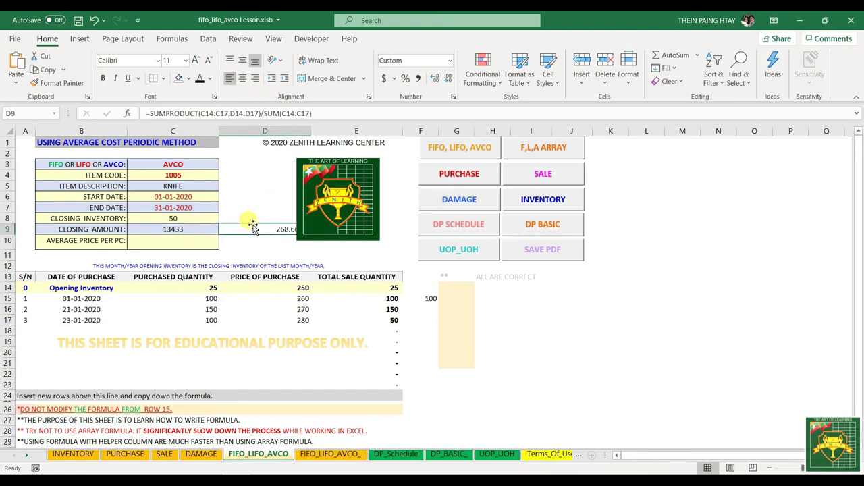
left_click(449, 60)
left_click(405, 79)
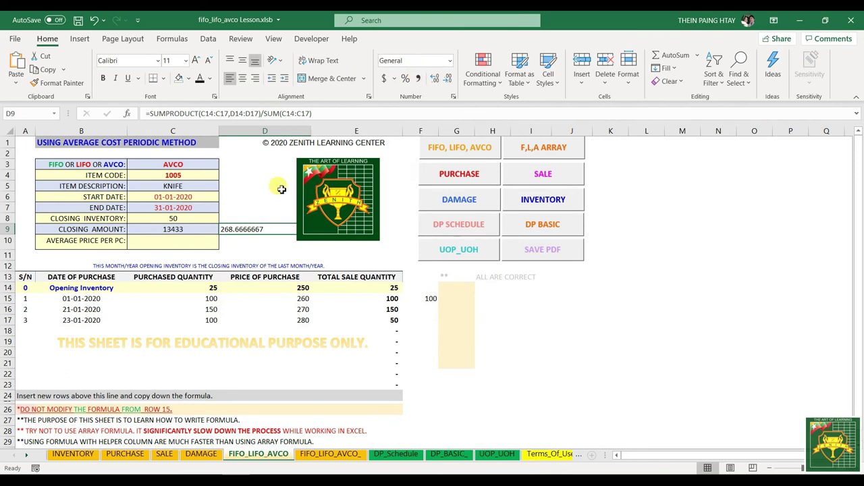
left_click(237, 216)
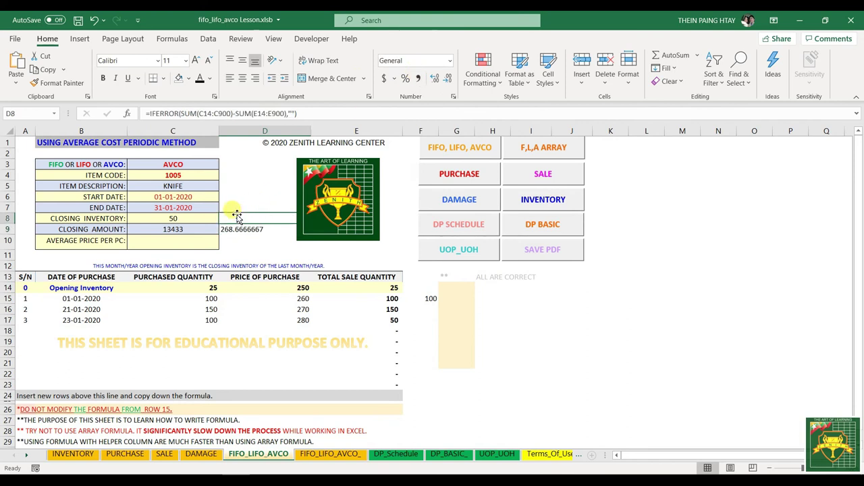
left_click(238, 225)
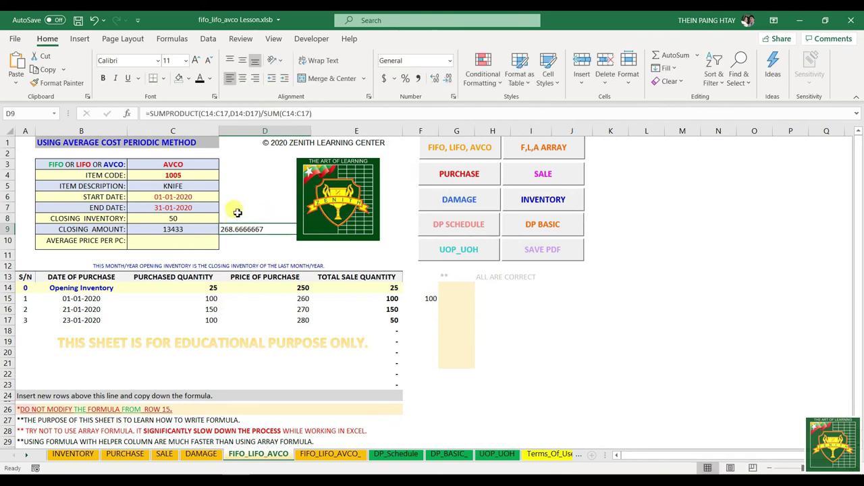
- Compare D8:D10 with C9's 13433 closing amount, then clear the scratch cells D9:D10
left_click(233, 244)
type("=")
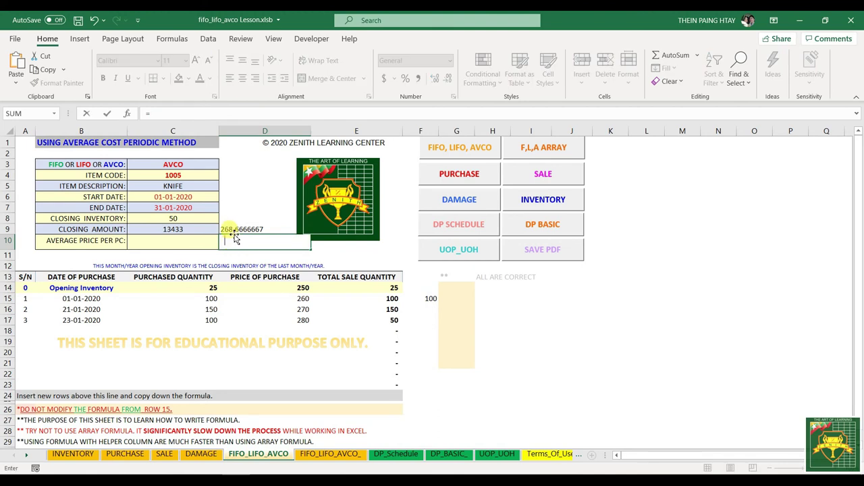
left_click(235, 220)
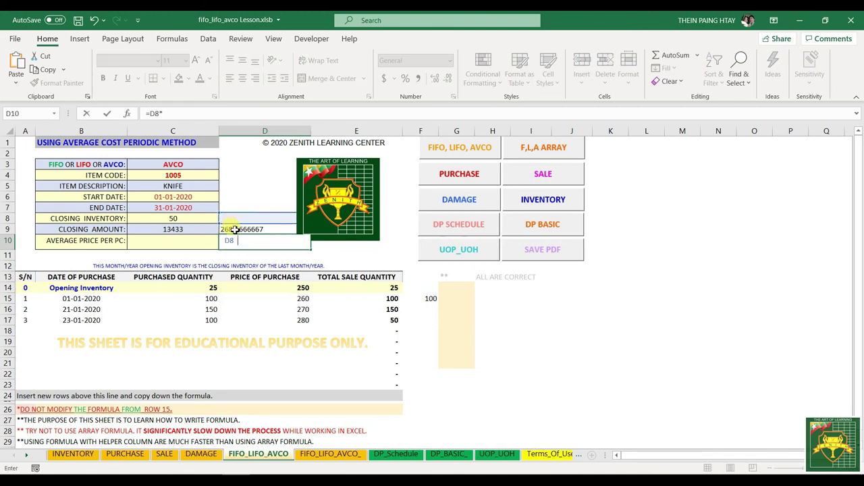
key("Escape")
left_click(235, 222)
left_click_drag(236, 224, 237, 244)
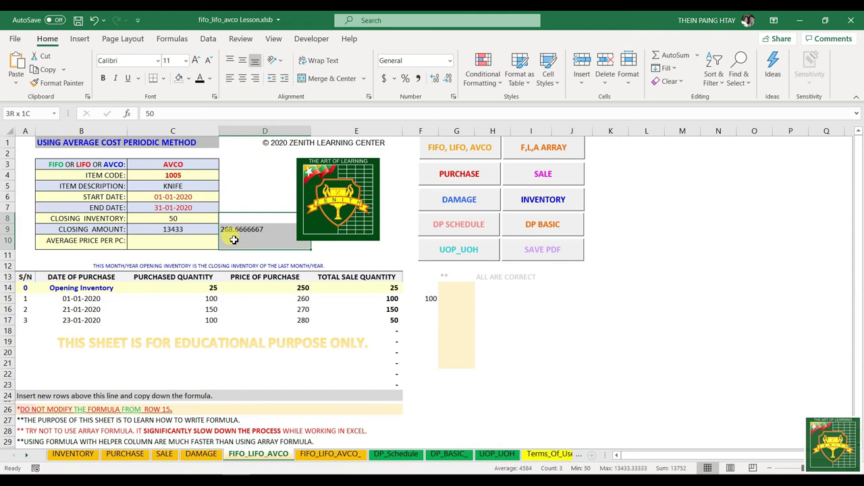
left_click(255, 237)
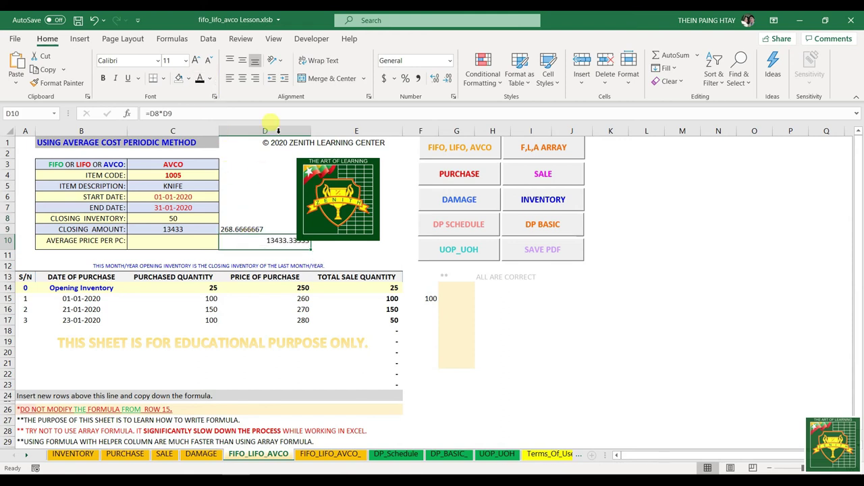
left_click(230, 78)
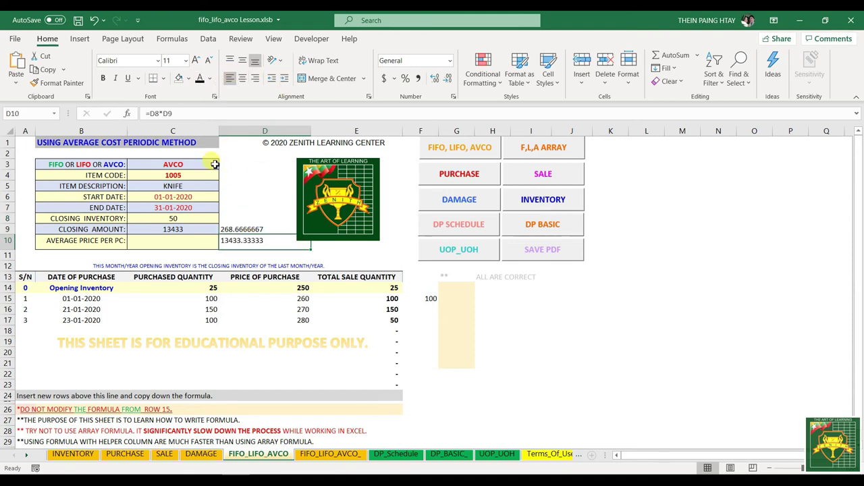
left_click(174, 228)
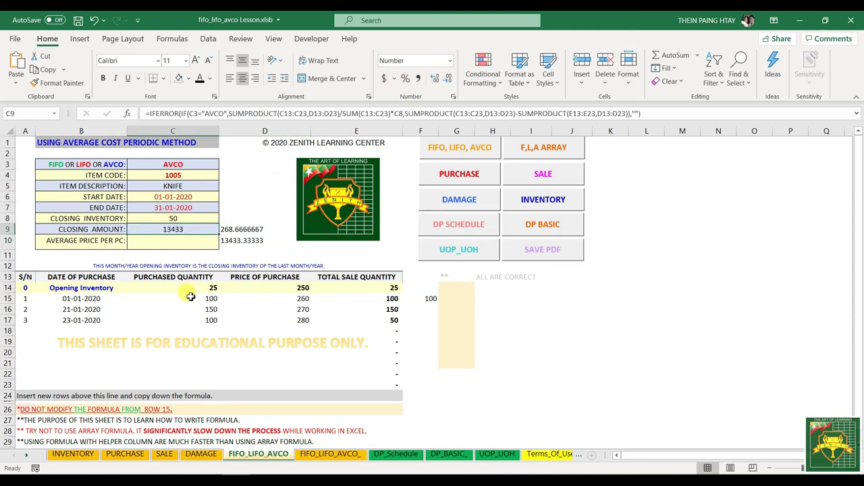
left_click_drag(240, 230, 241, 247)
key("Delete")
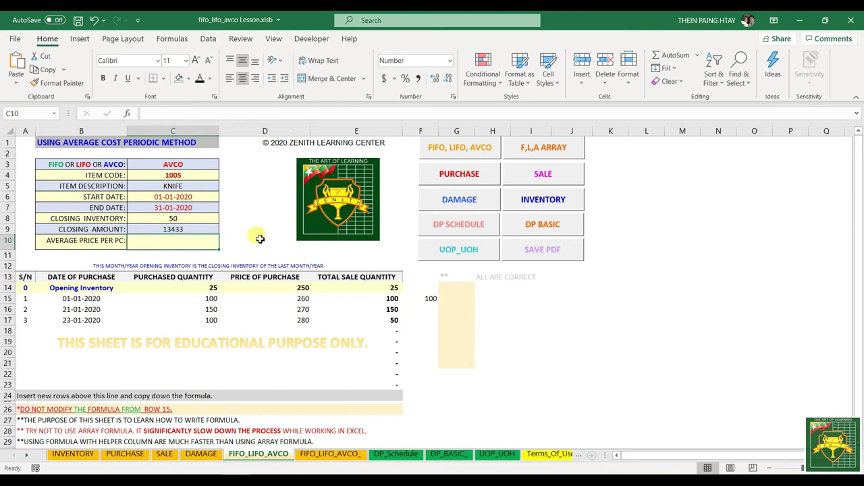
- Enter =C9/C8 in C10 as the average price per piece
left_click_drag(247, 220, 238, 244)
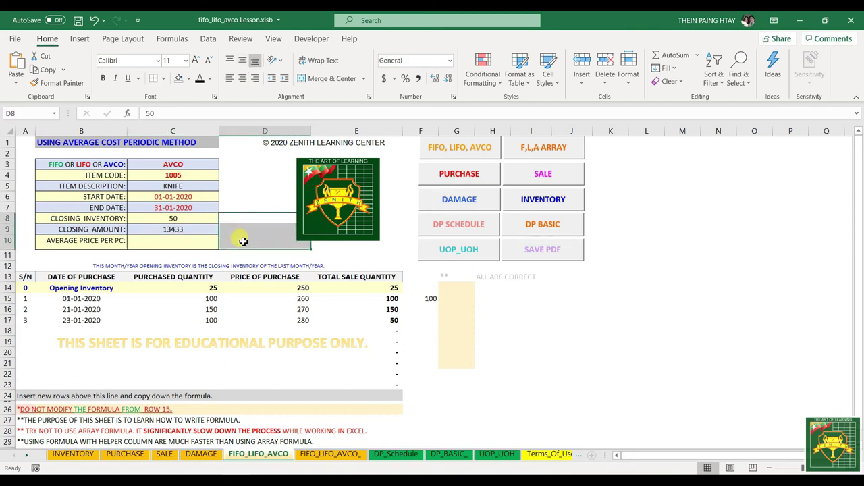
left_click(149, 240)
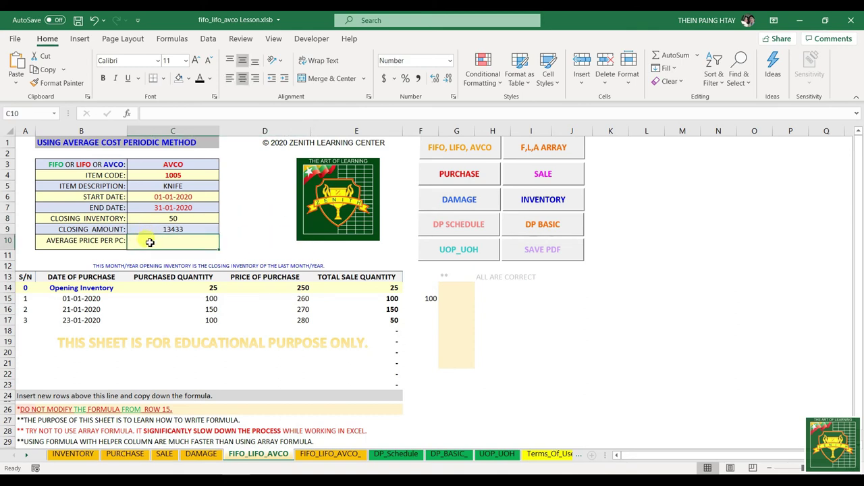
type("=")
left_click(158, 230)
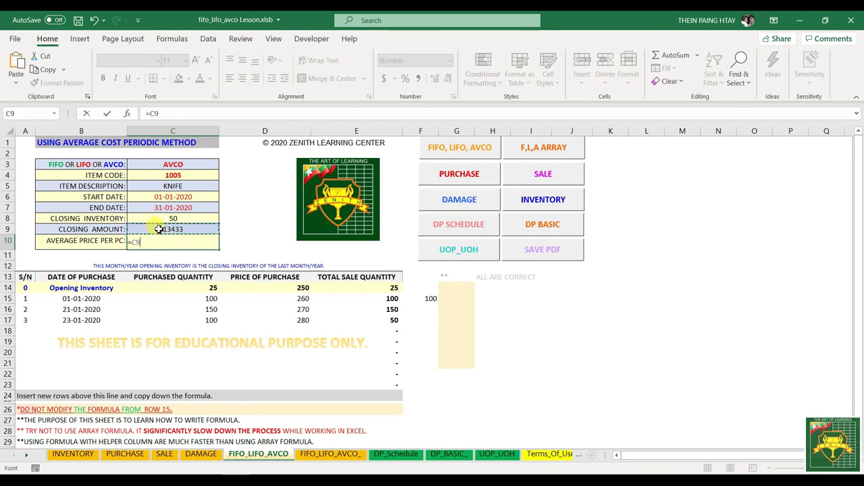
type("/")
left_click(165, 220)
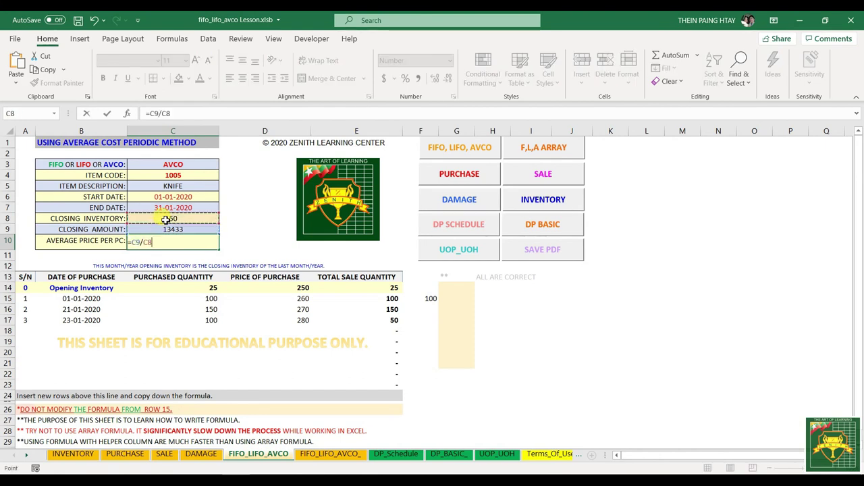
key("Return")
left_click(164, 240)
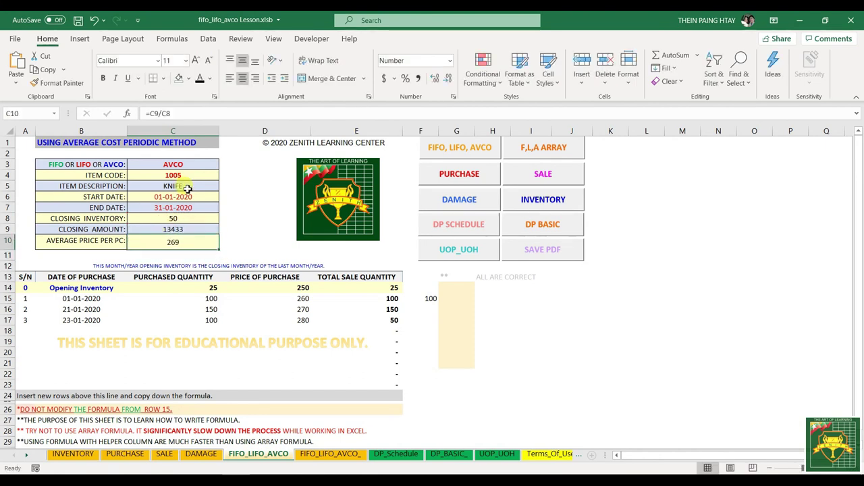
- Wrap C10 as =IF(C8=0,"",C9/C8) so it stays blank at zero inventory
left_click(150, 113)
type("IF")
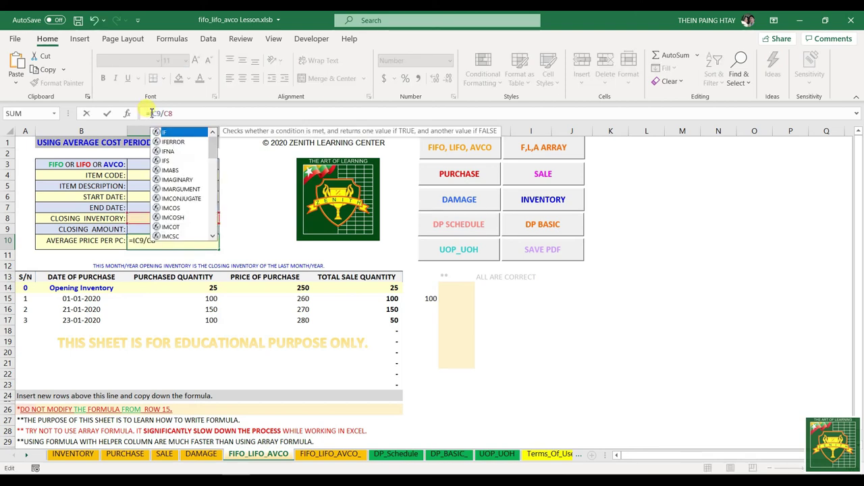
type("(")
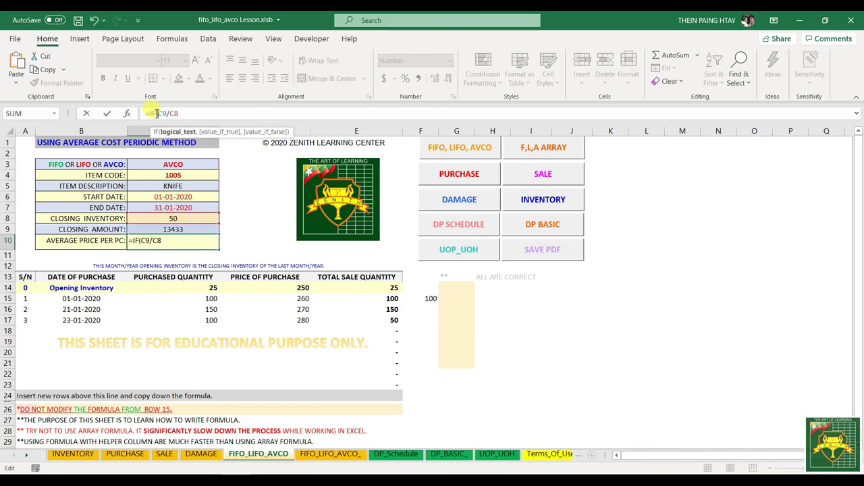
left_click(161, 219)
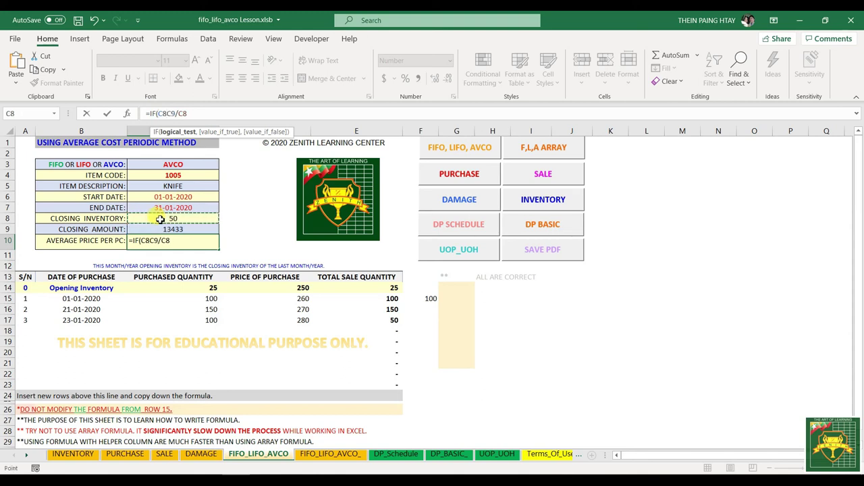
type("=\"\"")
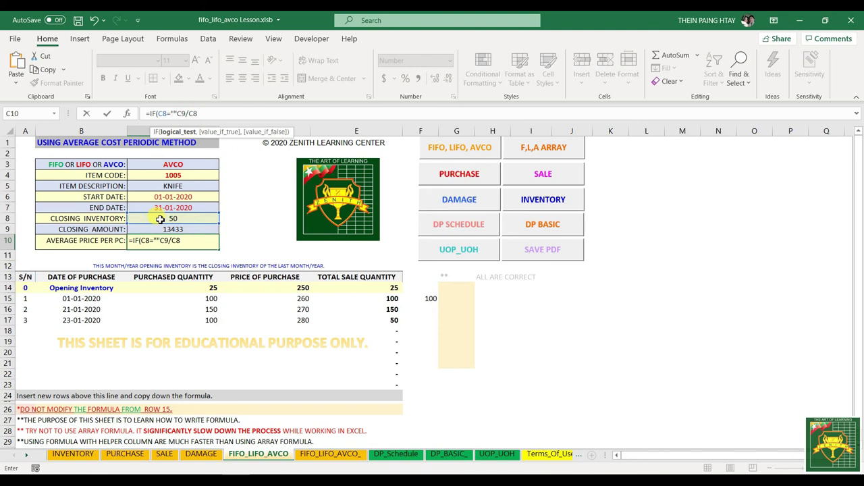
type(",")
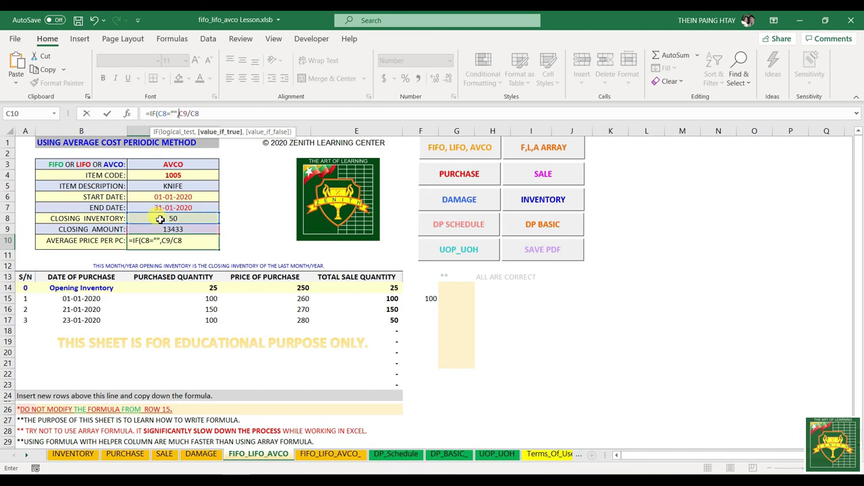
key("BackSpace")
key("BackSpace")
key("BackSpace")
type("0,")
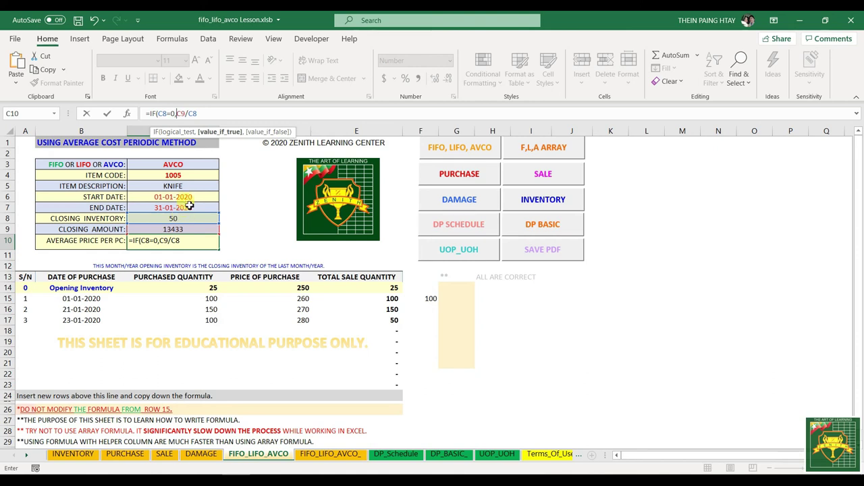
type("\"\"")
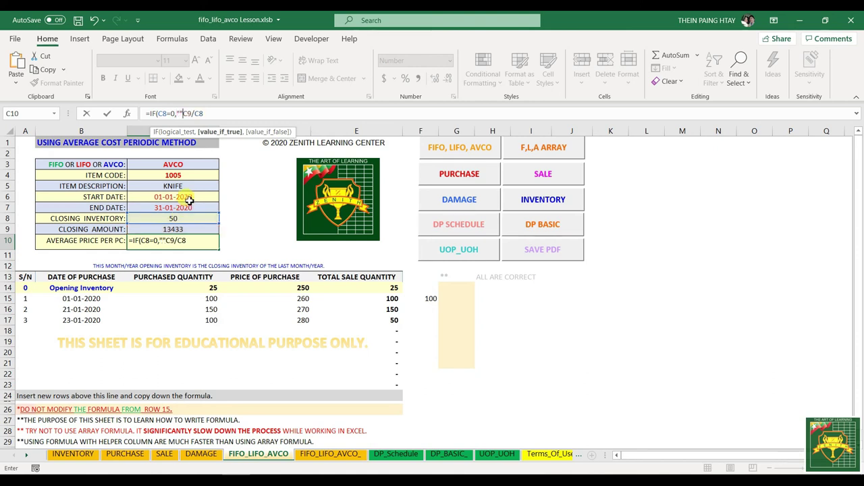
type(",")
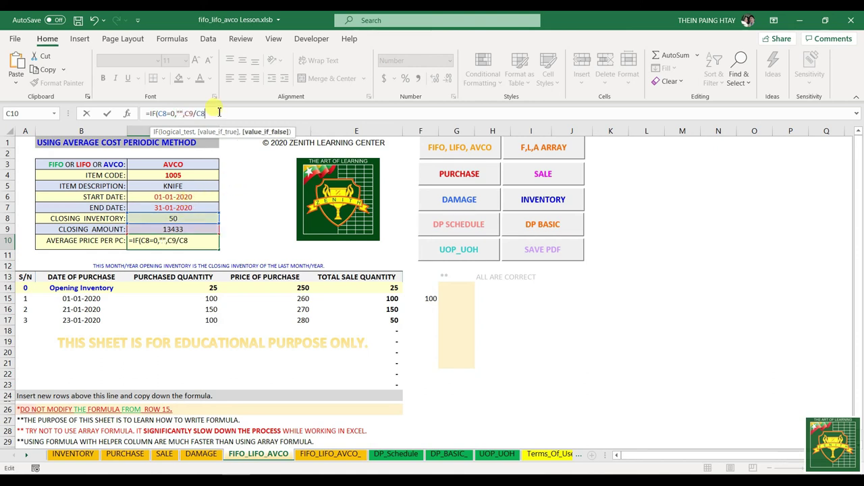
key("Return")
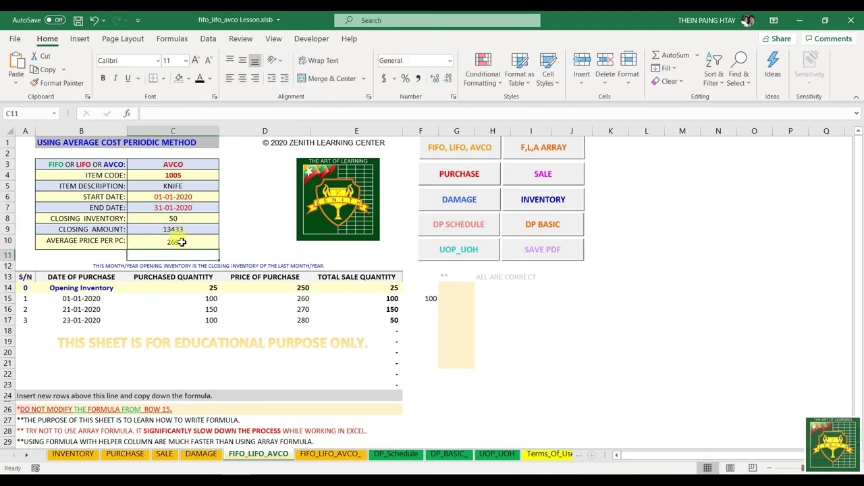
left_click(181, 242)
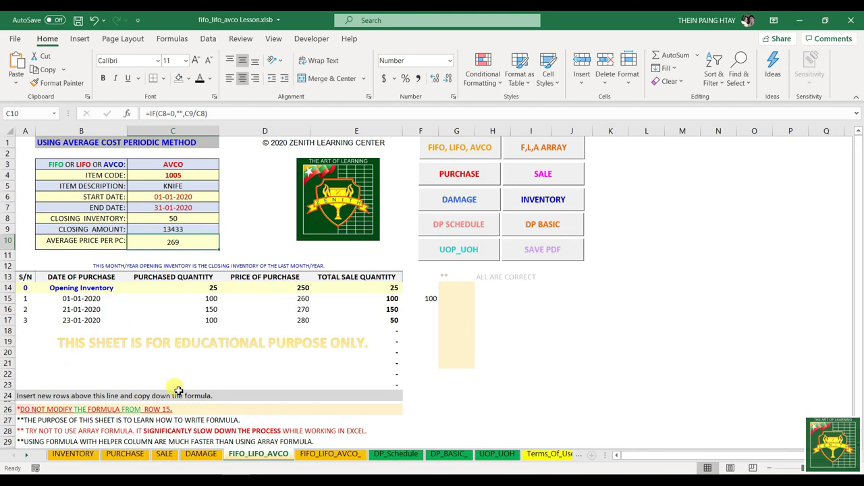
- Inspect the purchase date formulas in column B and the first purchased quantities
left_click(71, 299)
key("Down")
key("Down")
left_click_drag(177, 289, 182, 309)
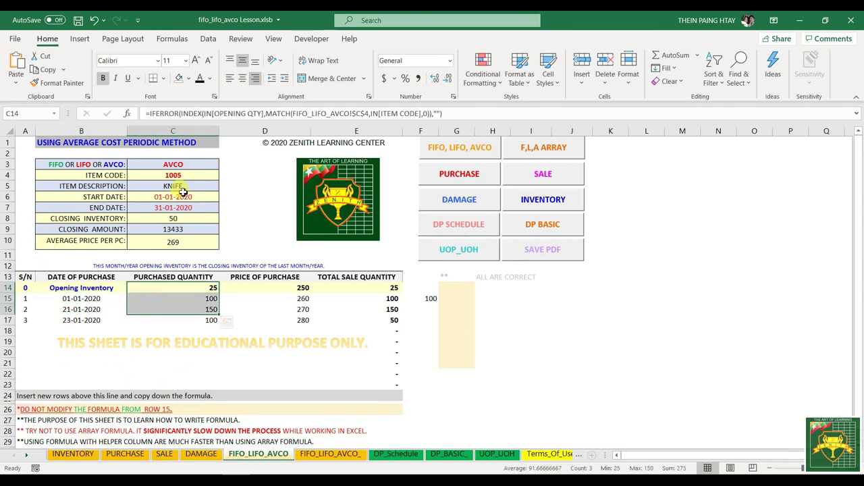
left_click(179, 155)
left_click(223, 157)
left_click(188, 156)
- Try FIFO, then settle on LIFO in C3 and set item code 1001
left_click(211, 164)
left_click(224, 165)
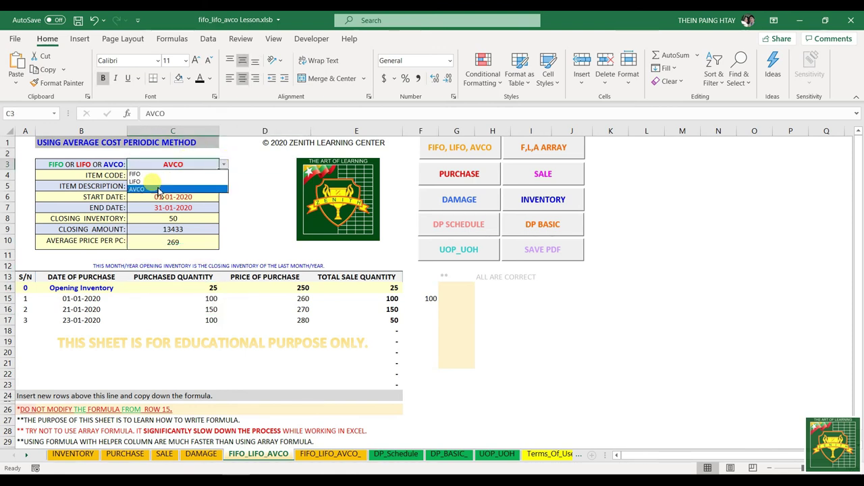
left_click(154, 173)
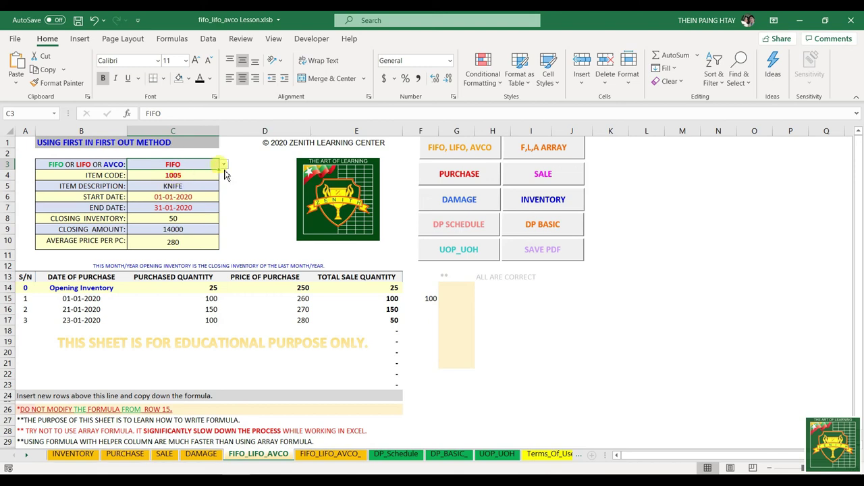
left_click(224, 165)
left_click(169, 182)
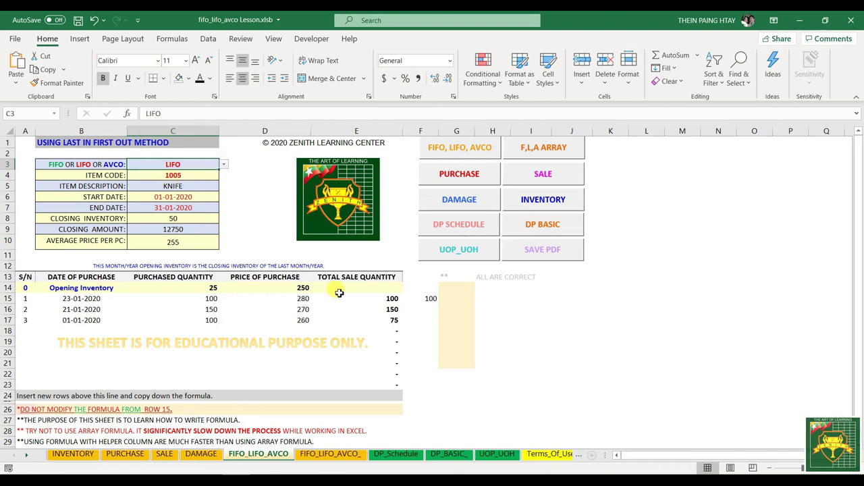
left_click(174, 175)
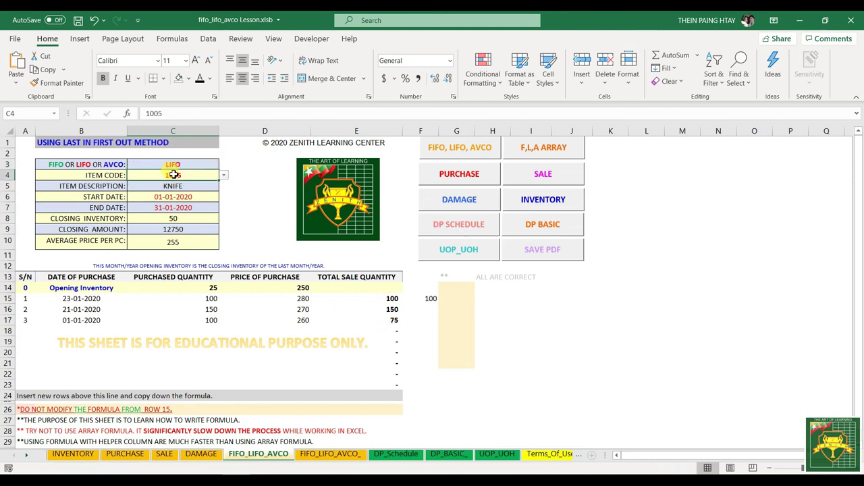
type("100")
key("Return")
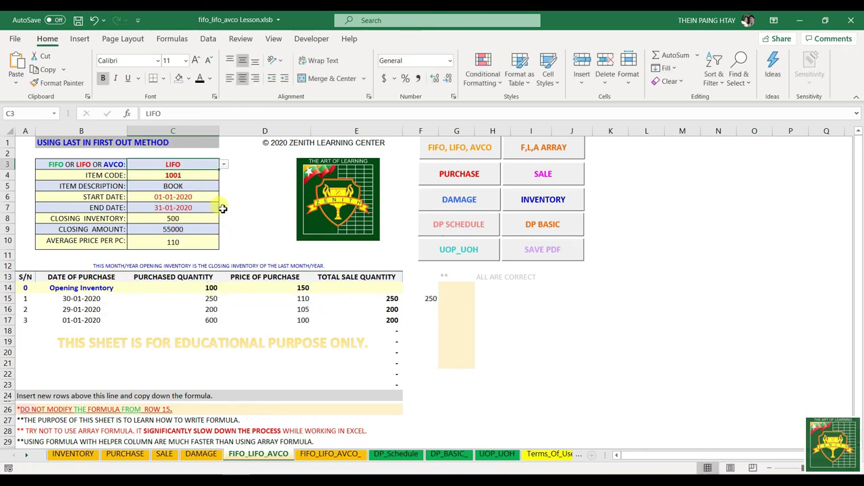
- Review rows 15–17 quantities, sales, dates, and the closing results 500, 55000 and 110
left_click_drag(214, 298, 214, 328)
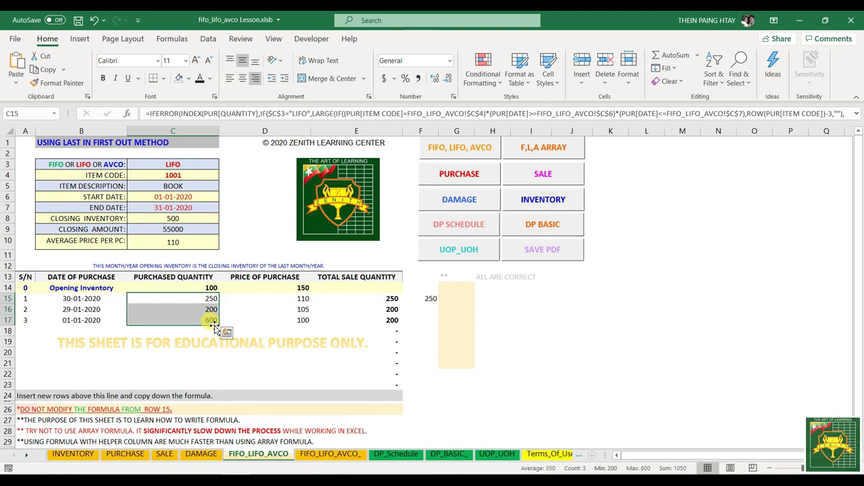
left_click_drag(372, 298, 376, 318)
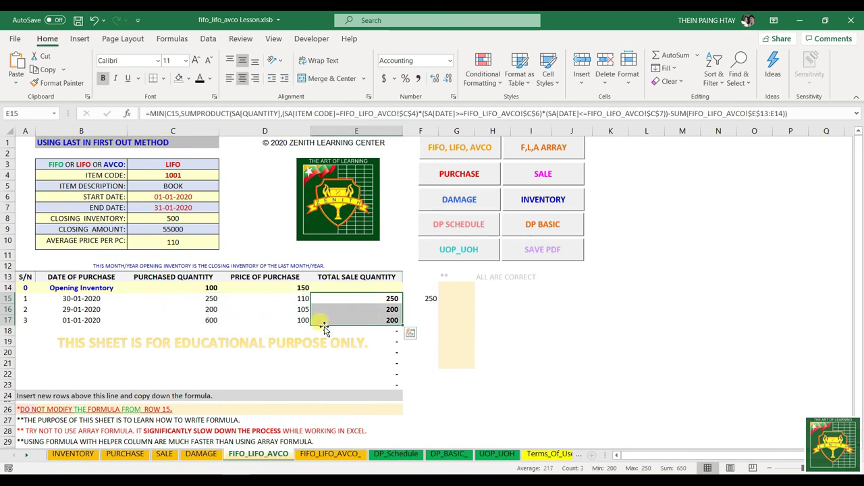
left_click_drag(211, 299, 342, 297)
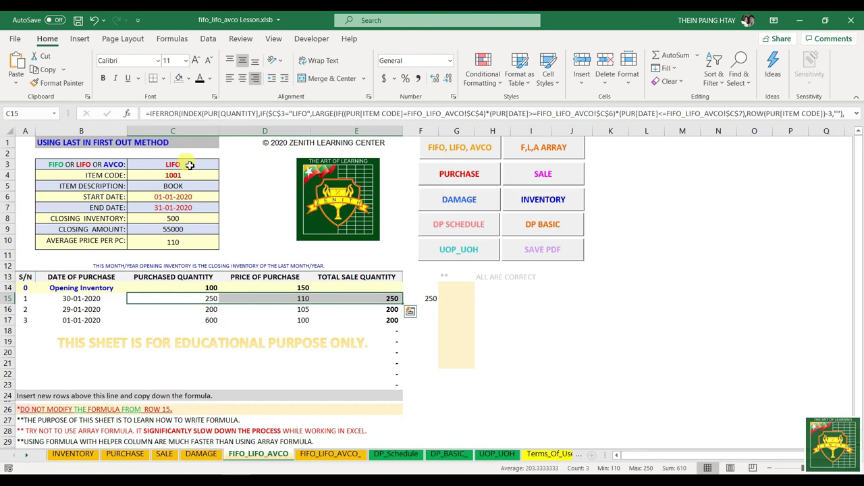
left_click(71, 299)
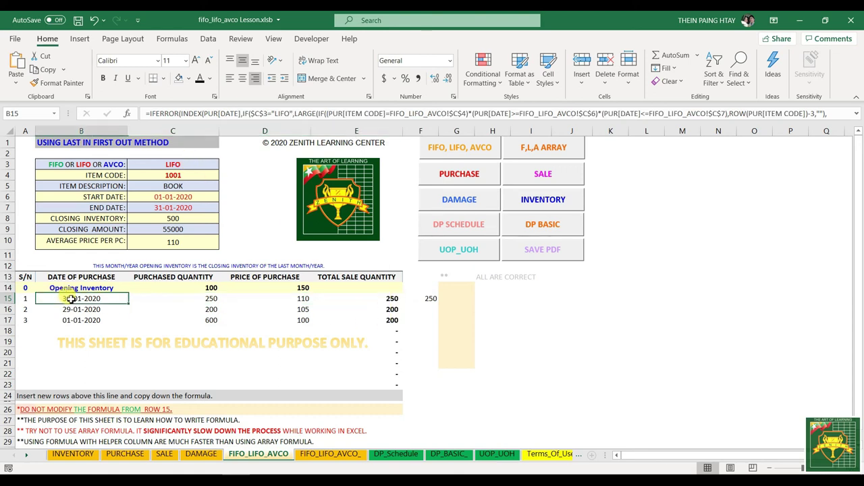
left_click(71, 309)
left_click(72, 324)
left_click(76, 301)
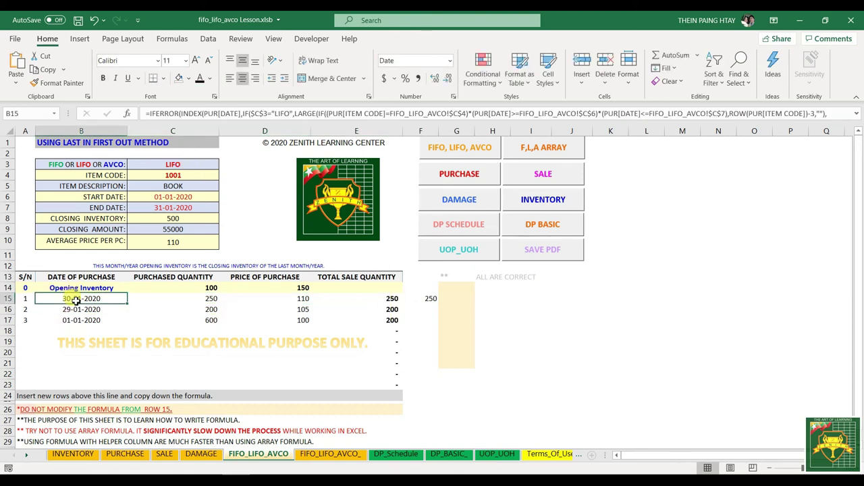
left_click(73, 319)
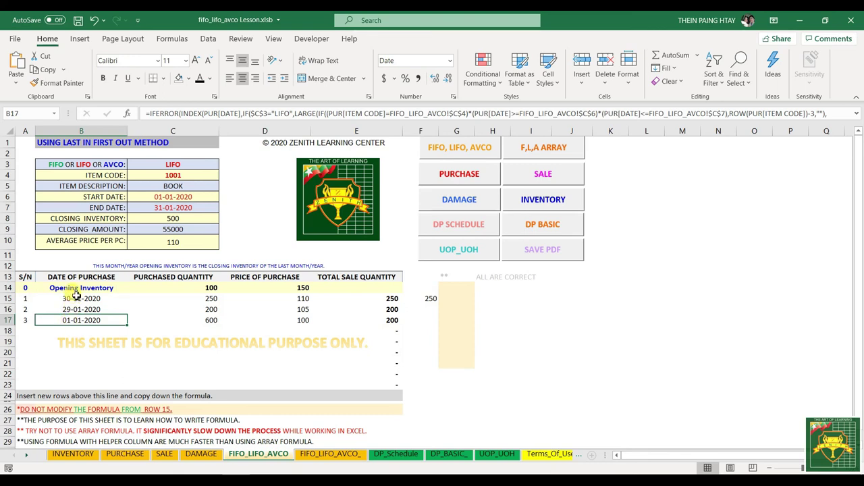
left_click(265, 219)
left_click_drag(173, 218, 174, 241)
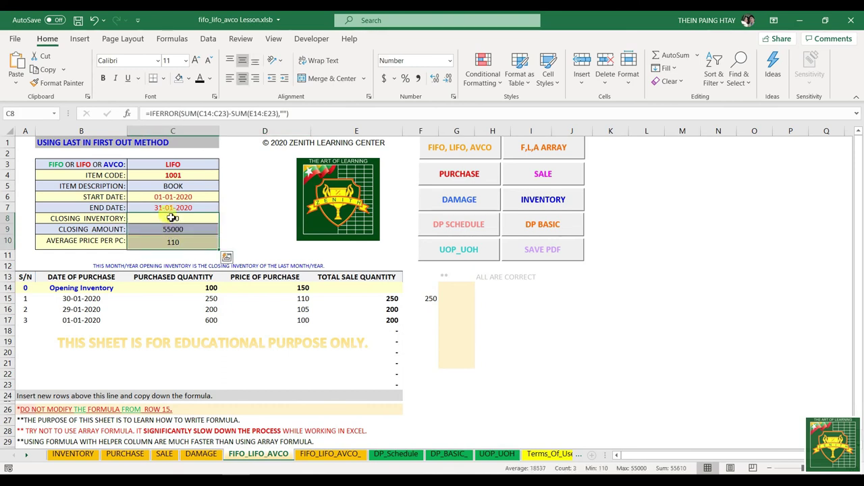
- Copy the C3:C10 summary block into C3 of the FIFO_LIFO_AVCO_ sheet
left_click_drag(173, 164, 173, 230)
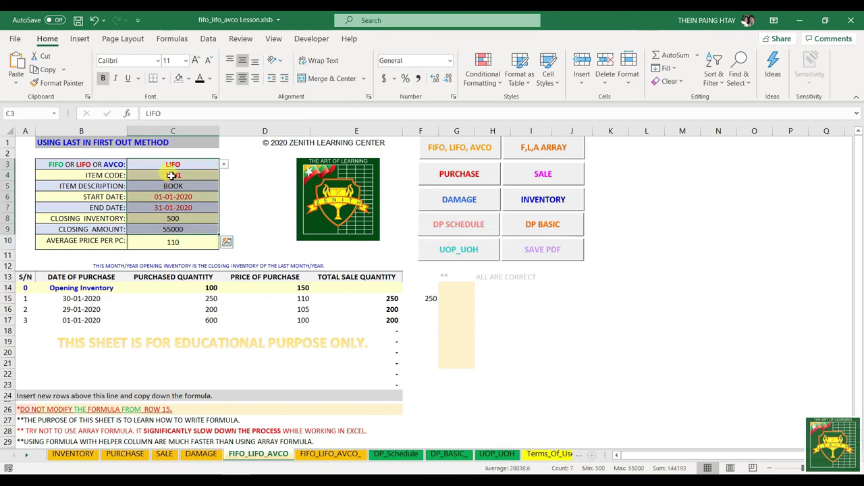
left_click_drag(172, 164, 179, 242)
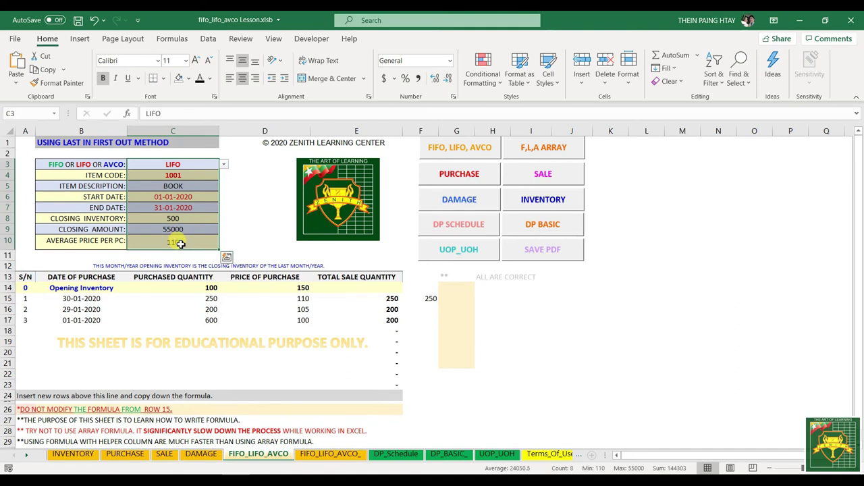
key("ctrl+c")
left_click(310, 454)
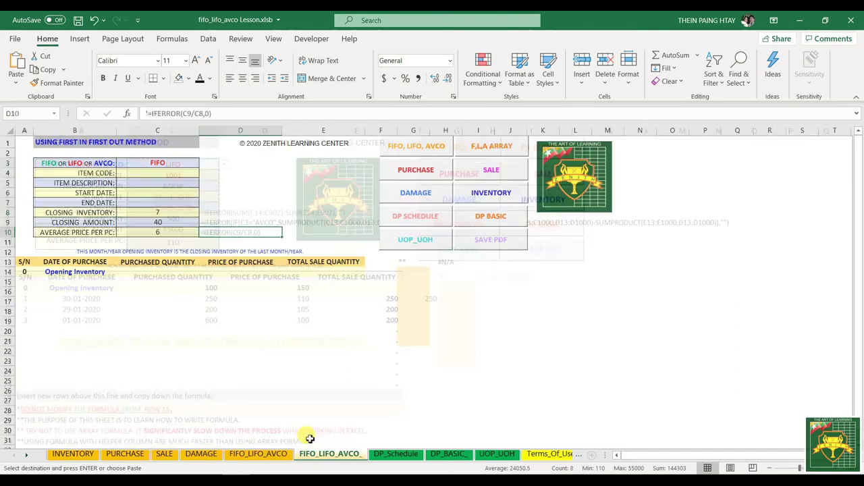
left_click(135, 163)
key("ctrl+v")
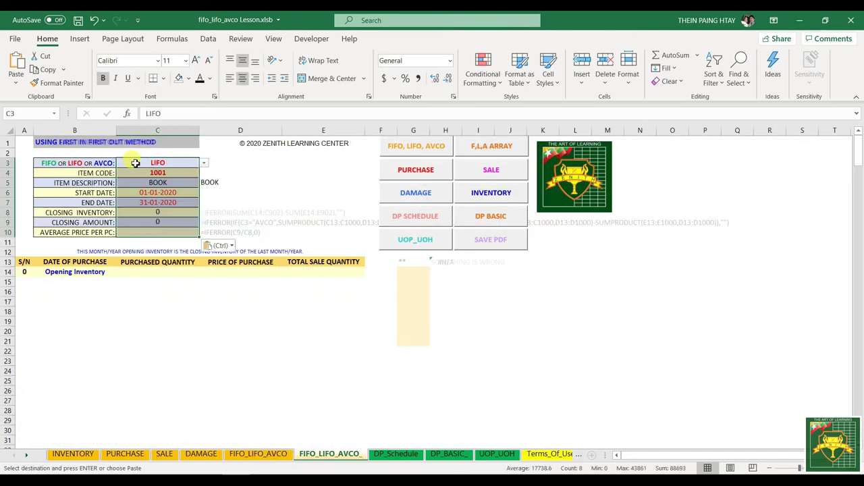
left_click(152, 193)
left_click(147, 212)
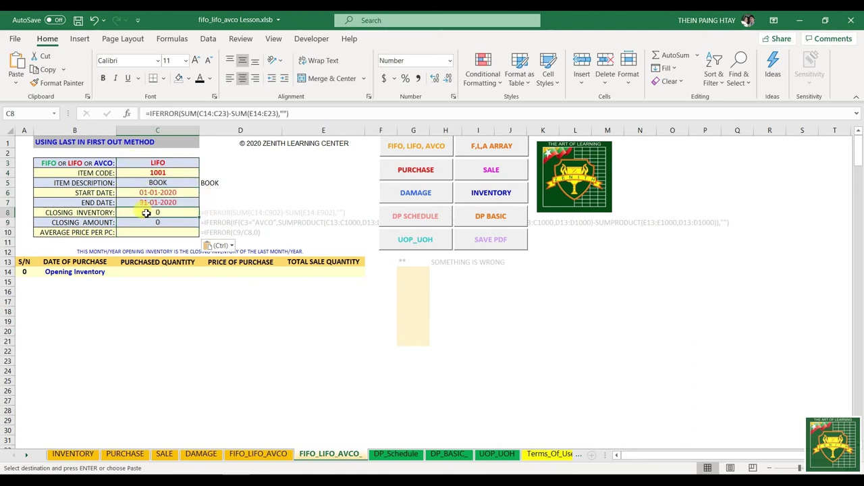
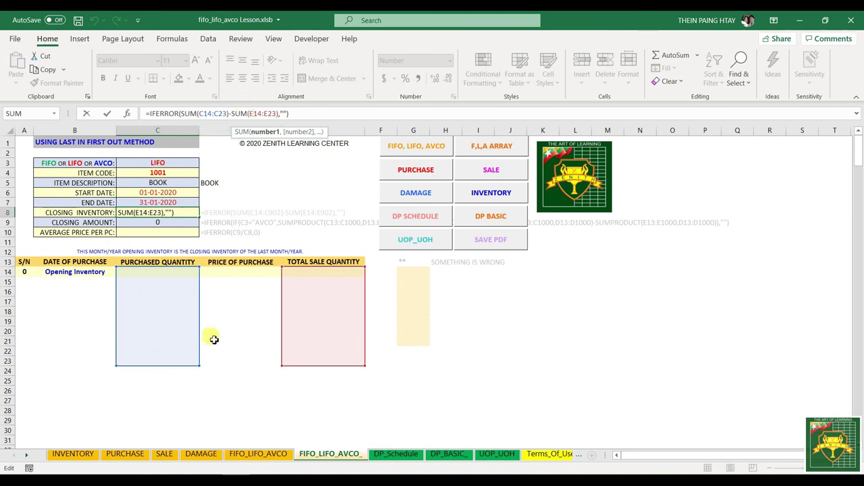
- Extend C8's closing inventory ranges to C14:C1000 for purchases and E14:E100 for sales
left_click(221, 114)
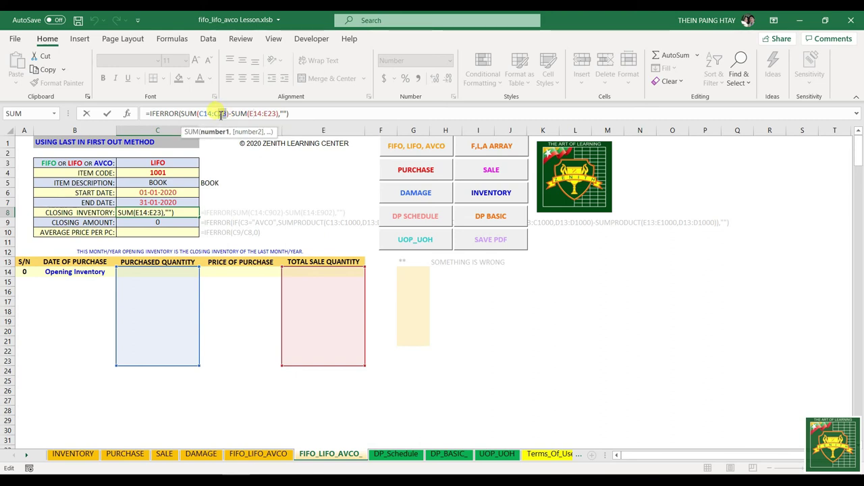
double_click(221, 114)
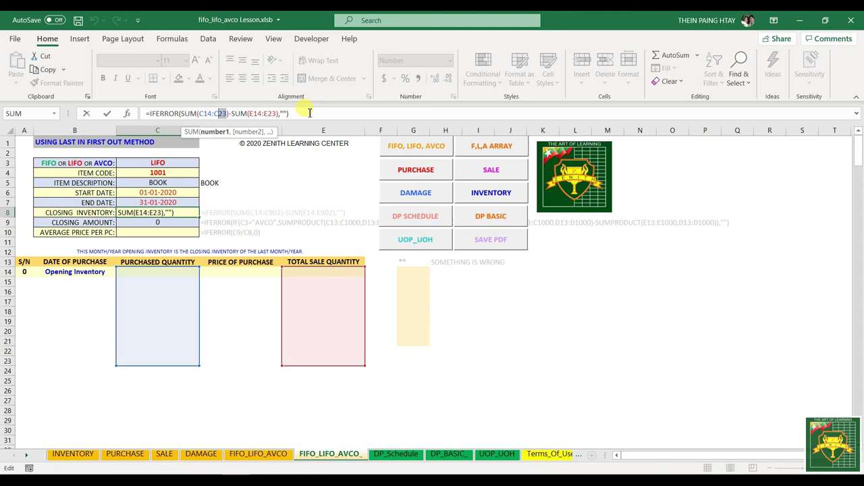
type("C2000")
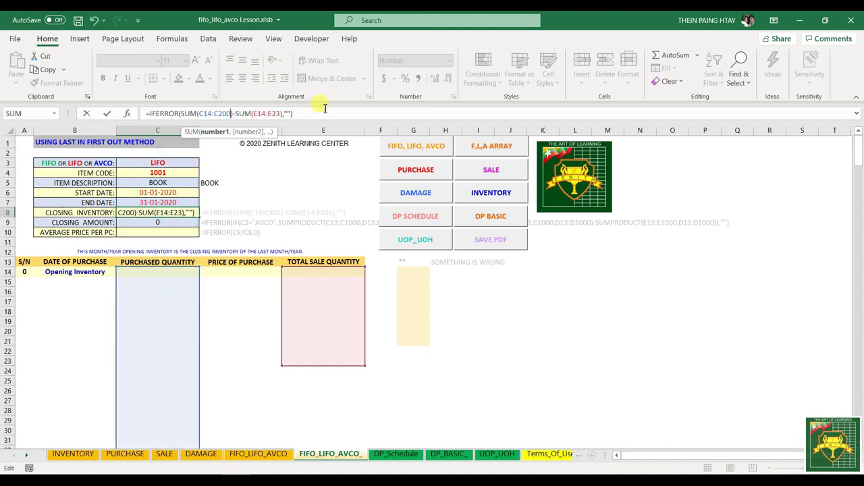
key("BackSpace")
key("BackSpace")
key("BackSpace")
key("BackSpace")
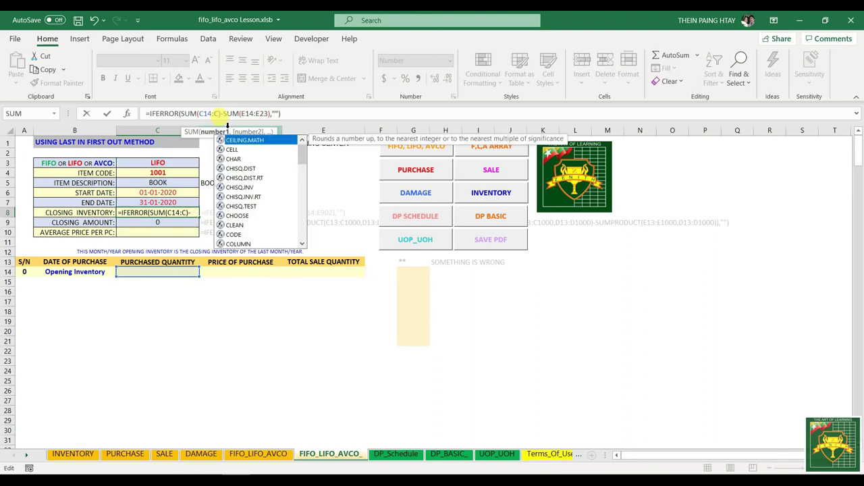
type("1000")
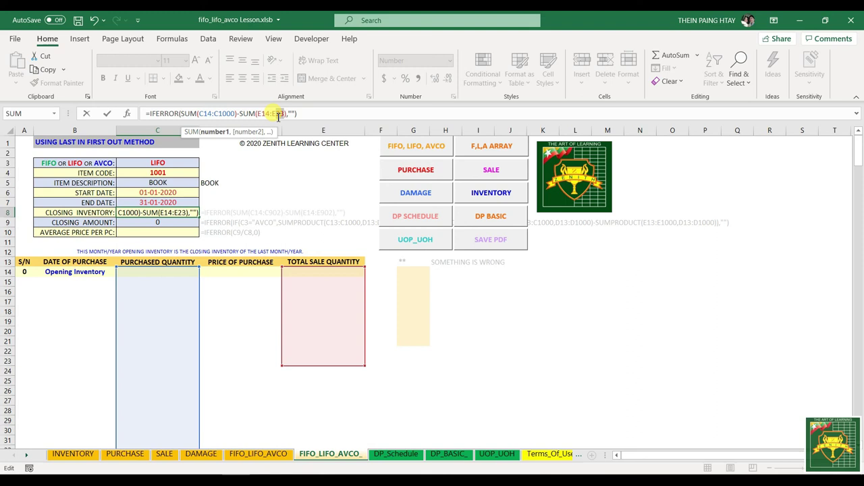
left_click(278, 113)
key("BackSpace")
key("BackSpace")
type("1000")
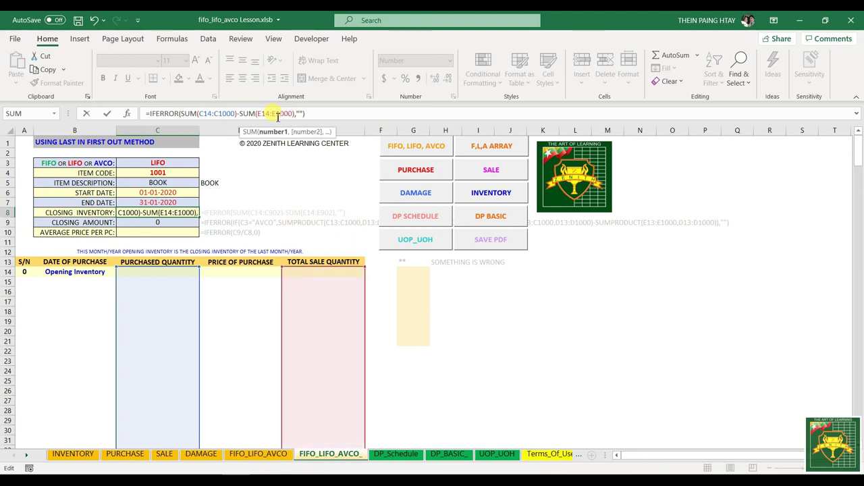
key("Return")
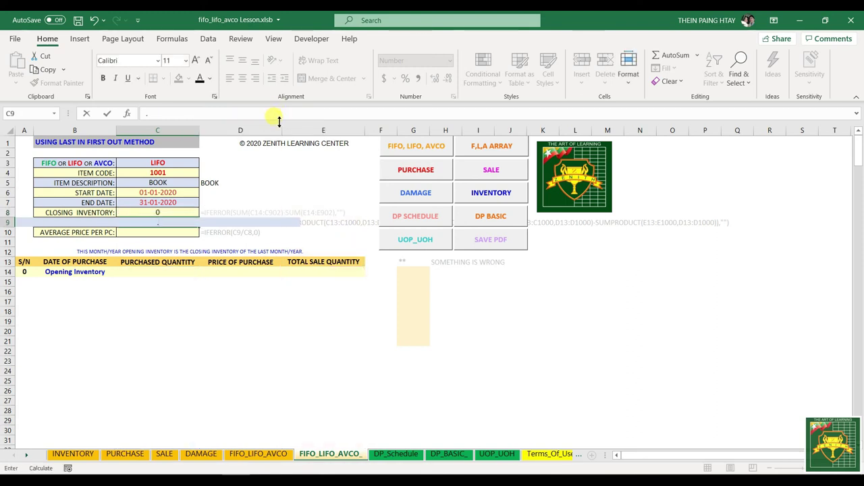
key("Escape")
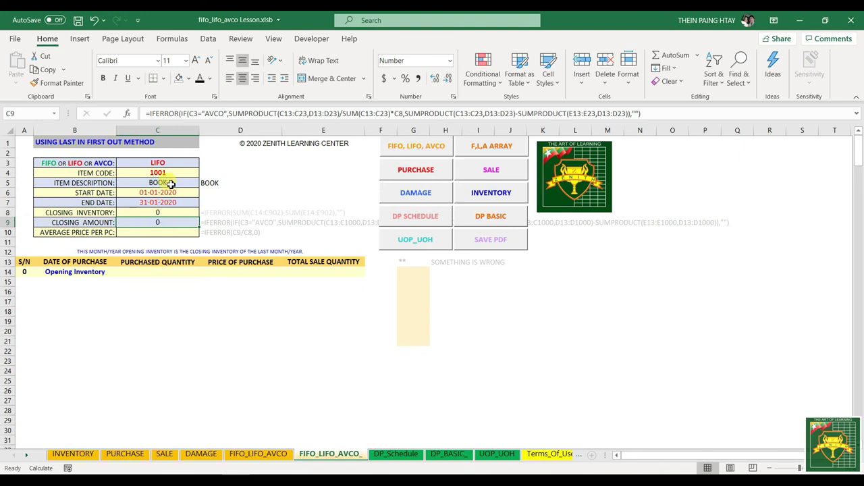
- Review the summary cells C5–C10 and D5's reference lookup formula
left_click_drag(74, 291, 243, 283)
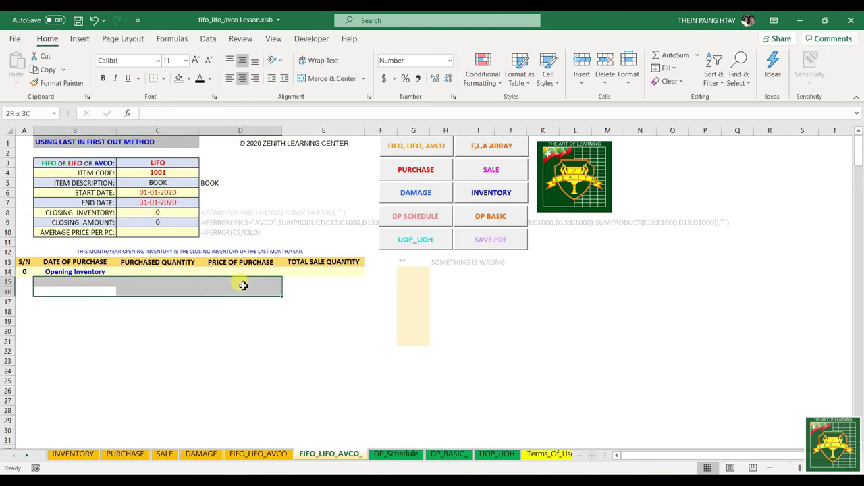
left_click(155, 213)
left_click(155, 222)
left_click(153, 213)
left_click(152, 233)
left_click(149, 192)
left_click(145, 202)
left_click(153, 183)
left_click(211, 183)
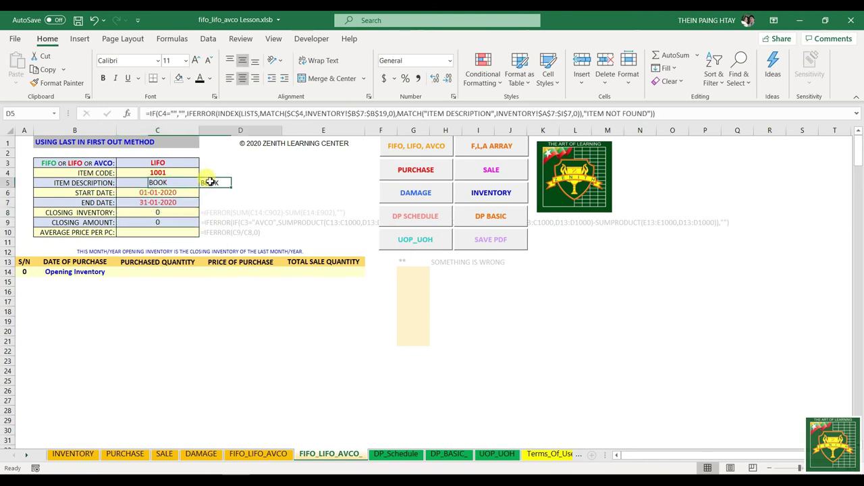
left_click(155, 183)
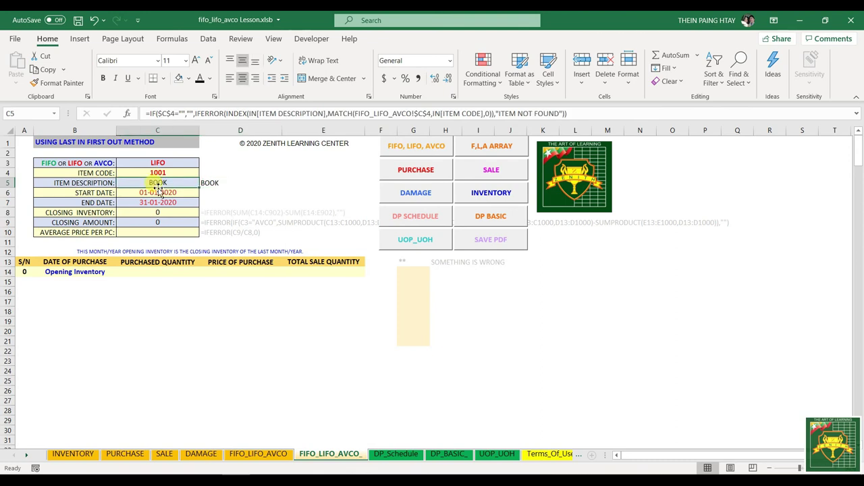
left_click(211, 114)
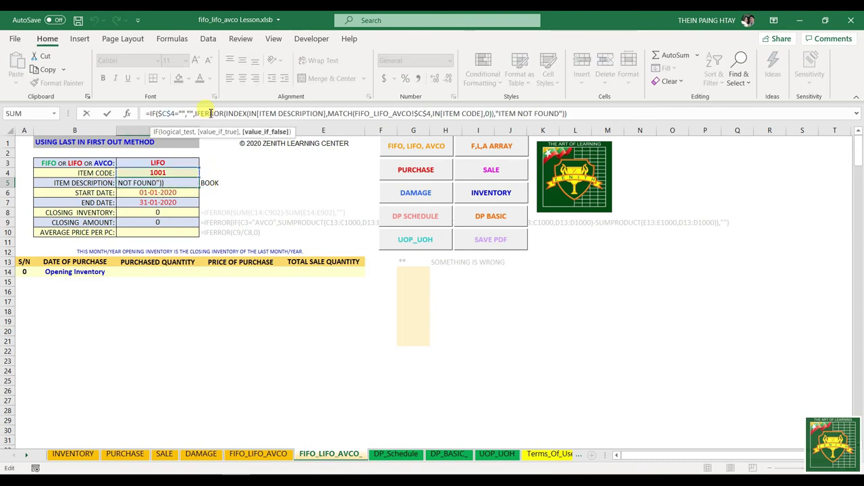
key("Escape")
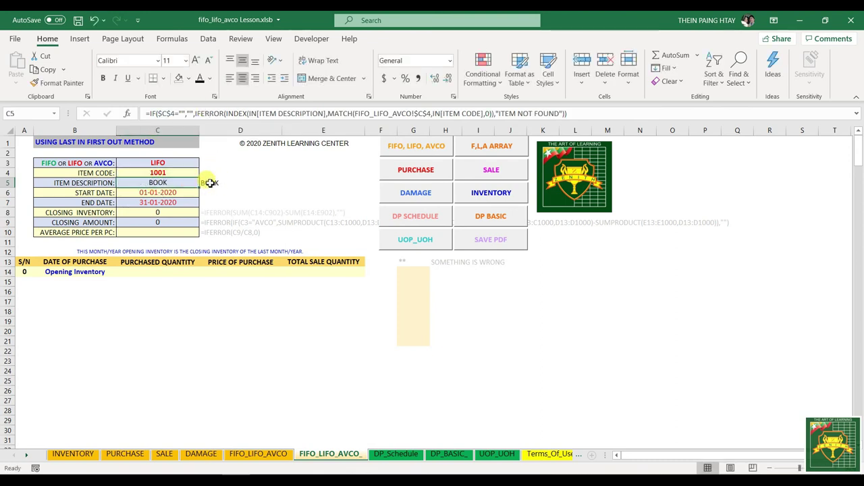
- Copy the full text of D5's INDEX/MATCH lookup formula
left_click(211, 183)
double_click(210, 183)
key("ctrl+a")
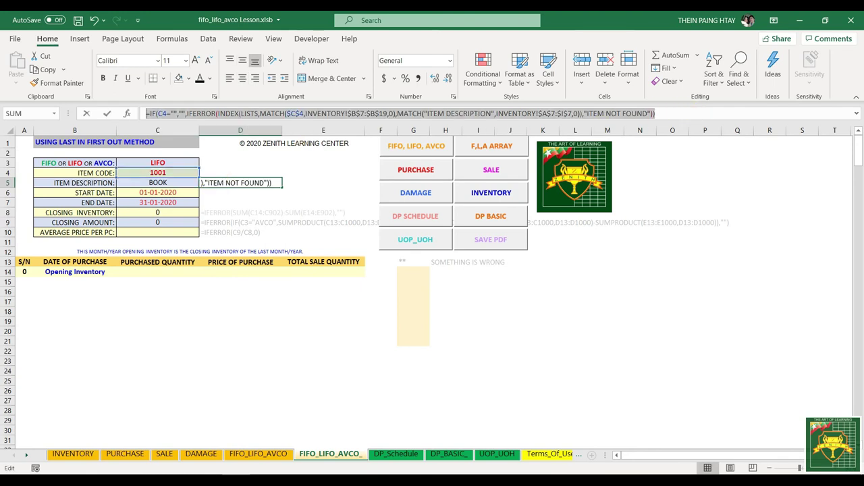
key("ctrl+c")
key("Escape")
- Replace C5's formula with D5's lookup, making the C4 reference absolute as $C$4
left_click(144, 183)
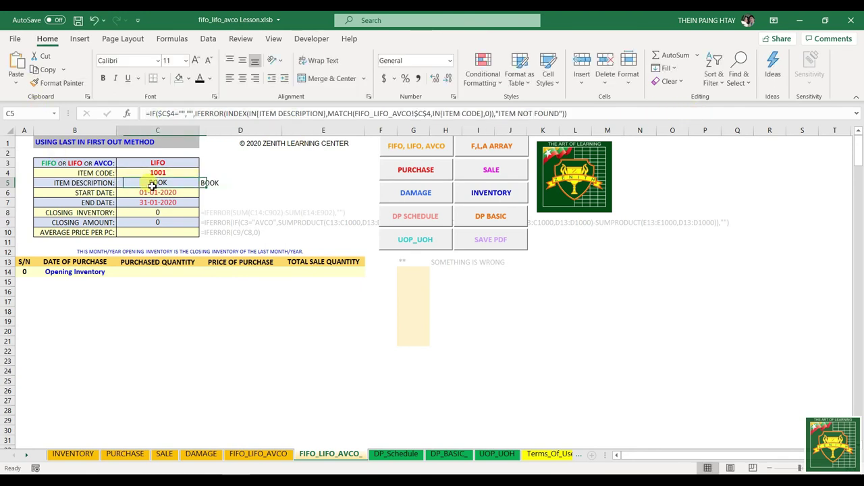
left_click(602, 113)
key("ctrl+a")
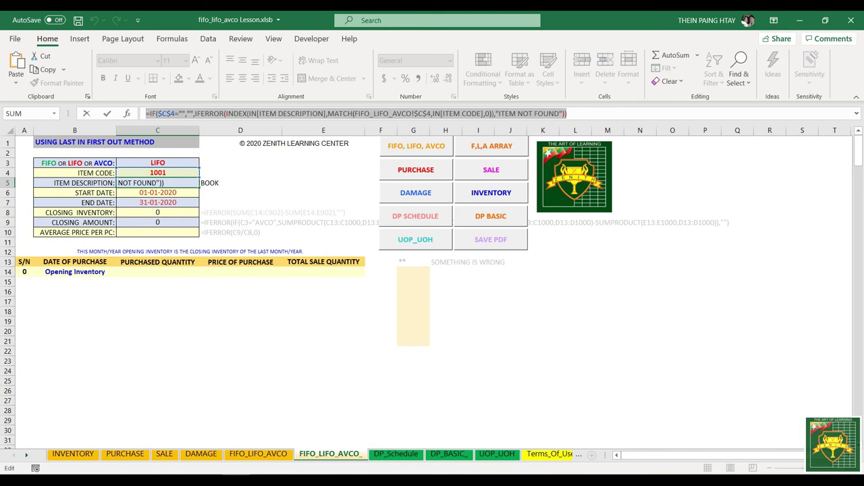
key("ctrl+v")
left_click(164, 114)
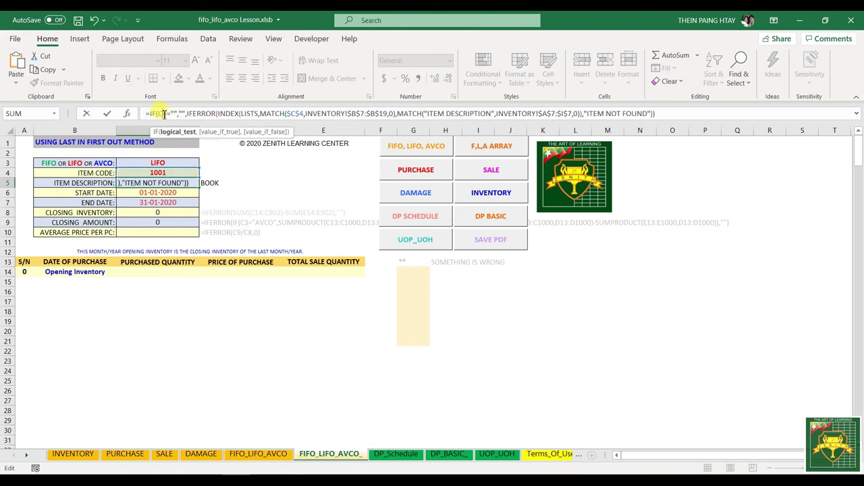
key("F4")
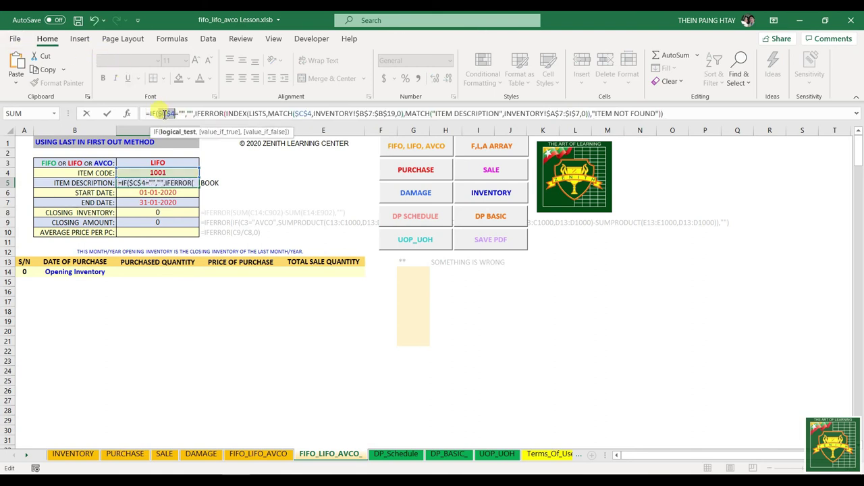
key("Return")
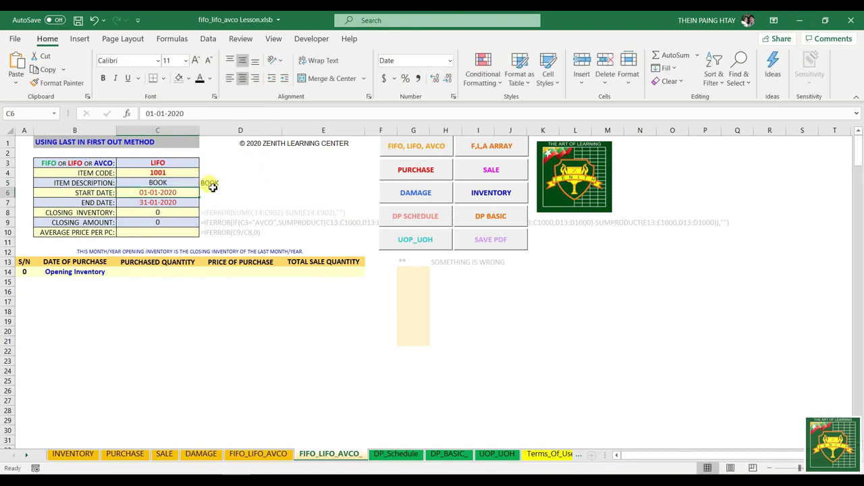
- Compare with D5 and view D8's reference formula text
left_click(212, 185)
left_click_drag(150, 213, 208, 212)
left_click(216, 211)
left_click_drag(309, 113, 156, 117)
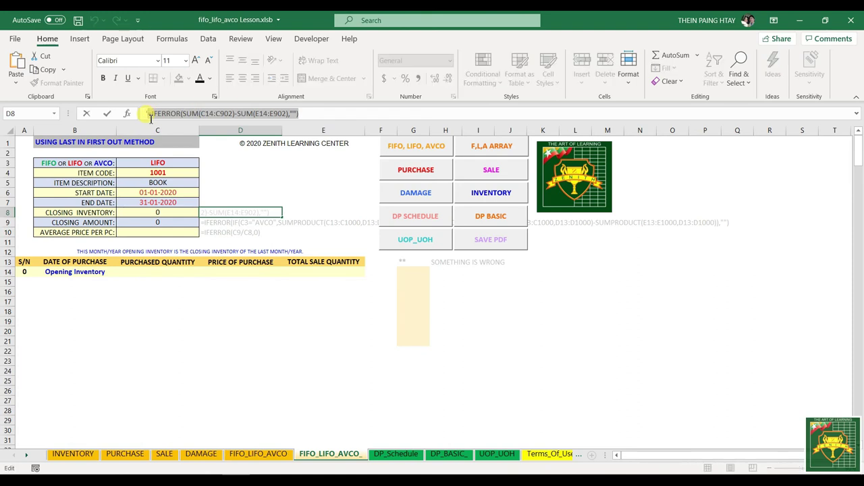
- Re-commit the C8 closing inventory and C9 closing amount formulas with ranges through row 1000
key("Escape")
left_click(154, 211)
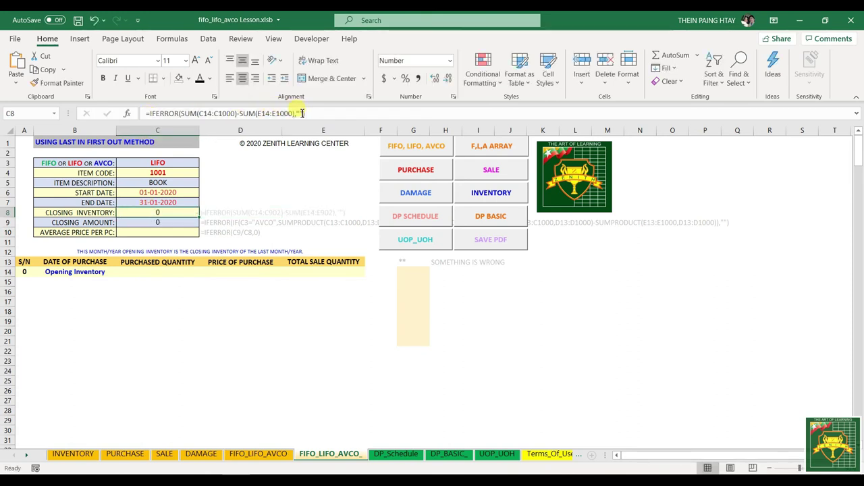
left_click(291, 113)
key("Return")
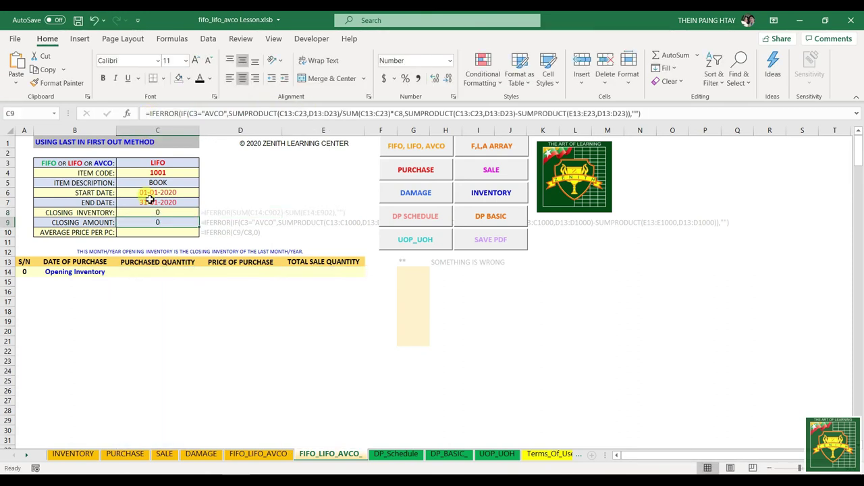
left_click(212, 223)
left_click(697, 113)
key("ctrl+a")
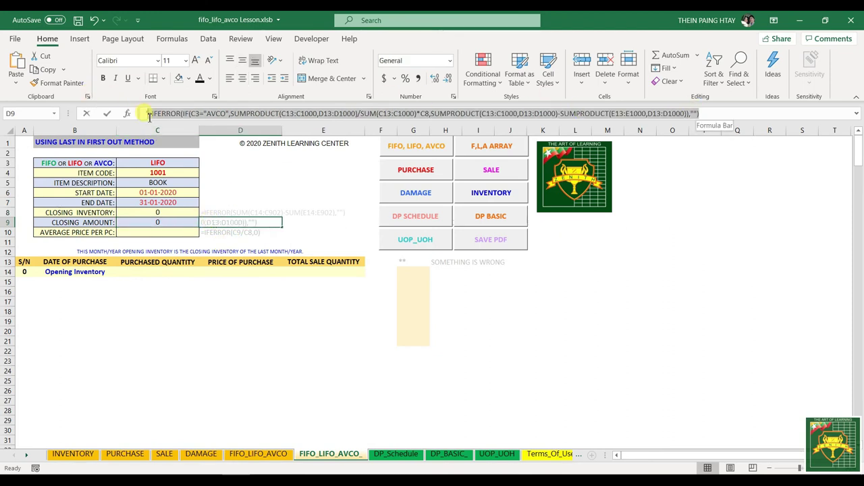
key("Escape")
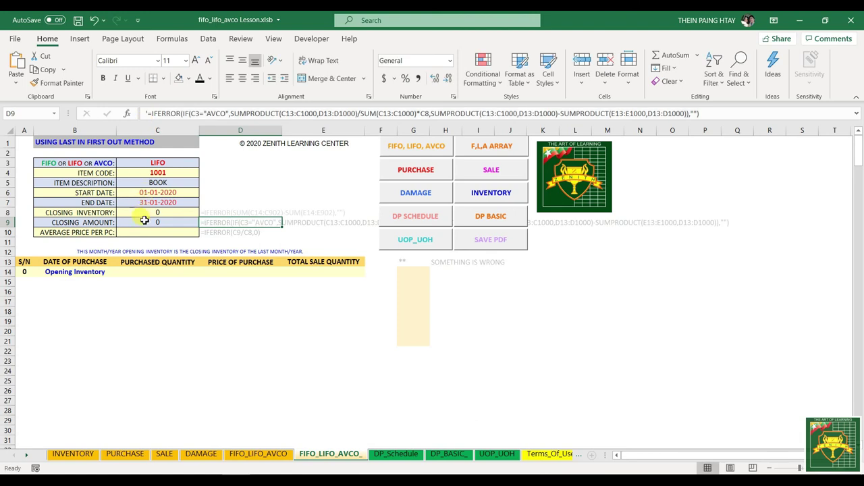
left_click(144, 221)
left_click(673, 110)
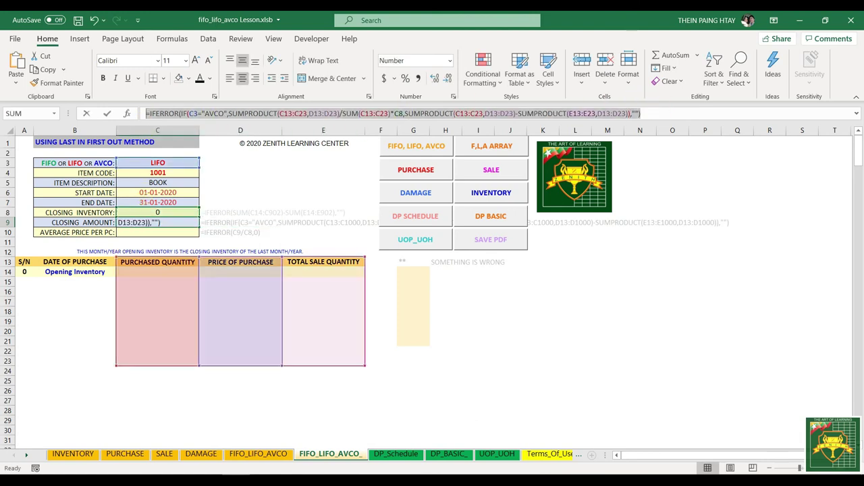
key("Return")
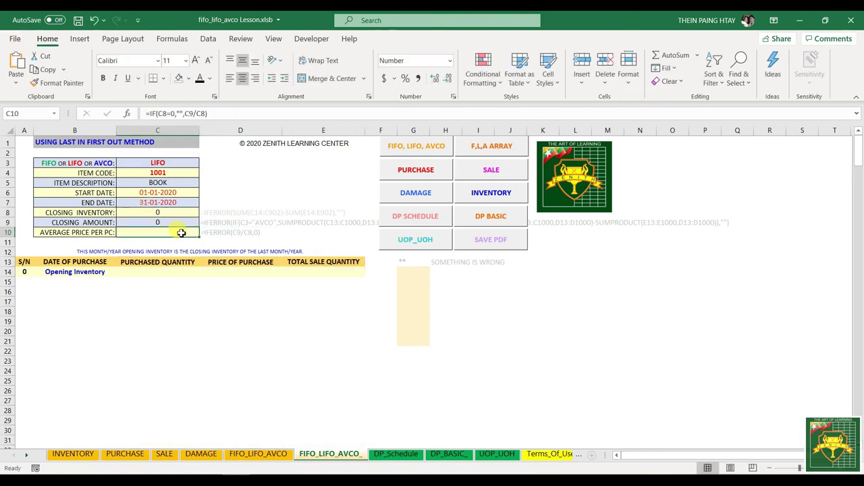
left_click(163, 223)
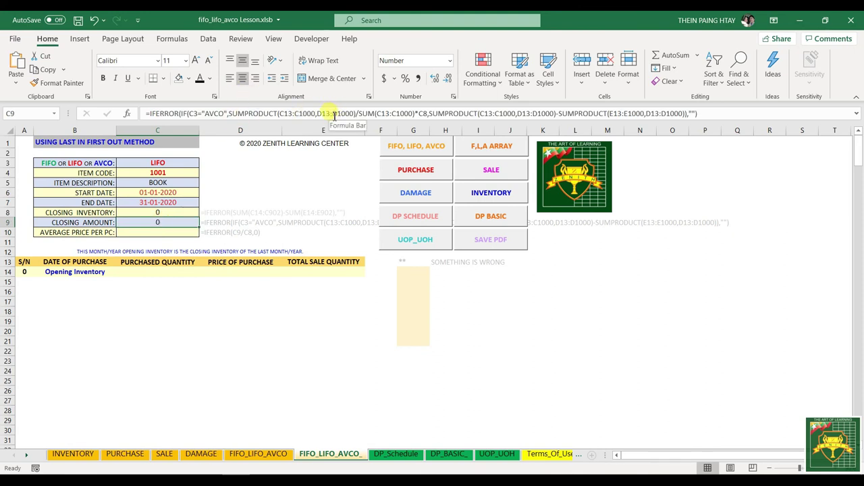
- Replace C10's average price formula with =IFERROR(C9/C8,0)
left_click_drag(217, 213, 214, 219)
left_click(217, 231)
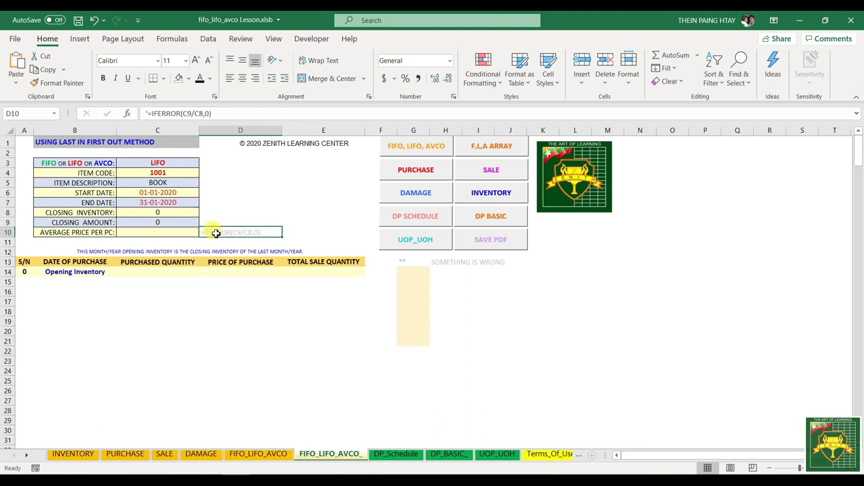
left_click_drag(219, 114, 119, 110)
key("ctrl+c")
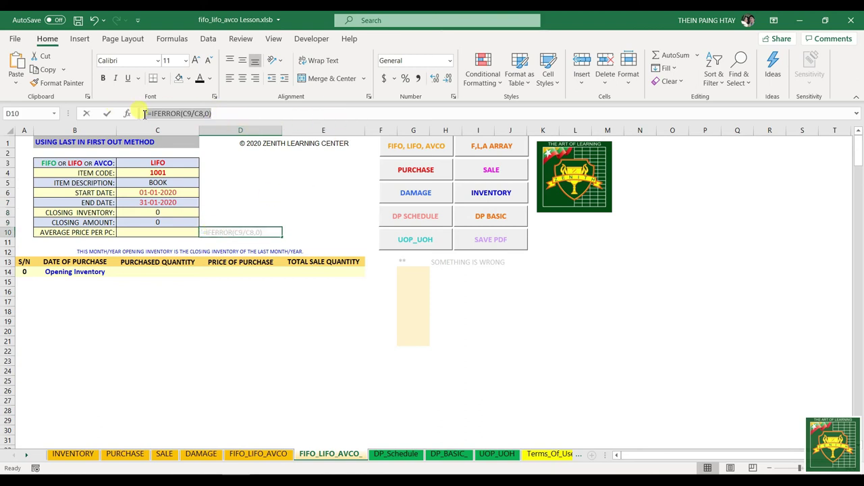
key("Escape")
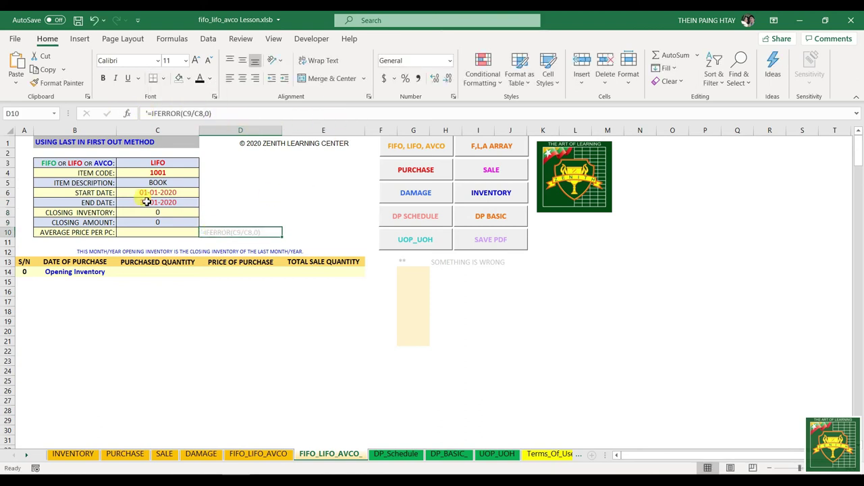
left_click(148, 233)
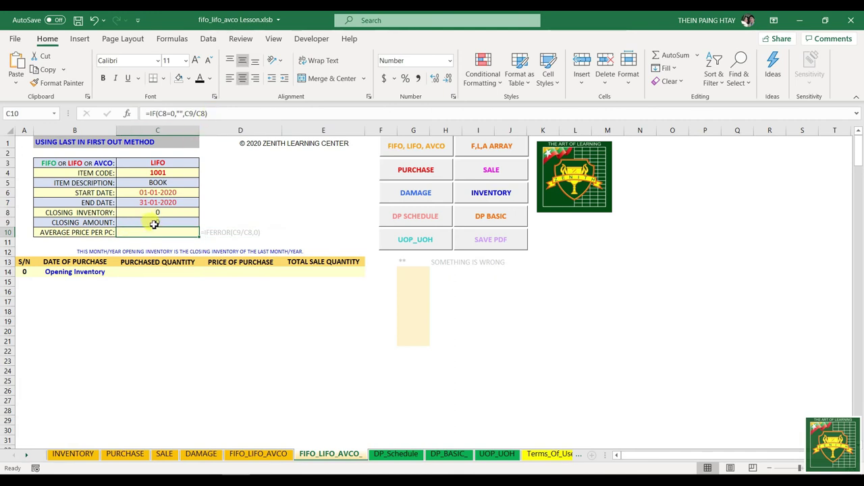
left_click(17, 71)
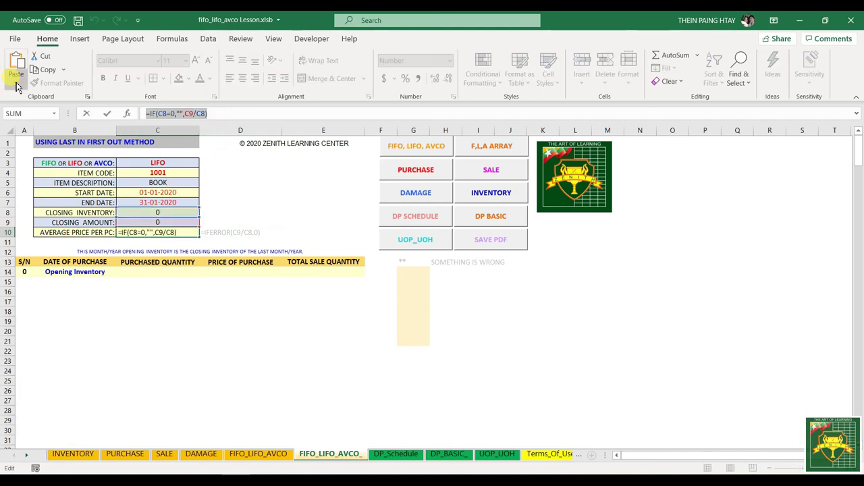
key("Return")
- Delete the leftover formula note in D10 and review C8:C10
left_click(210, 237)
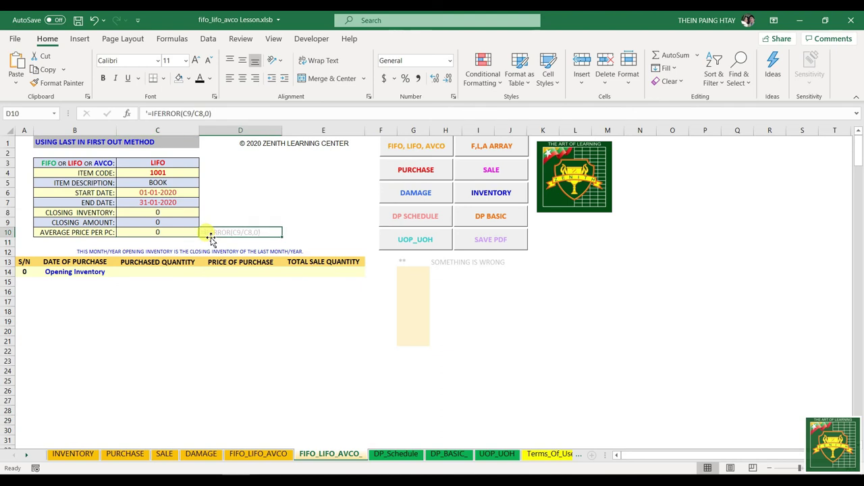
key("Delete")
left_click(160, 233)
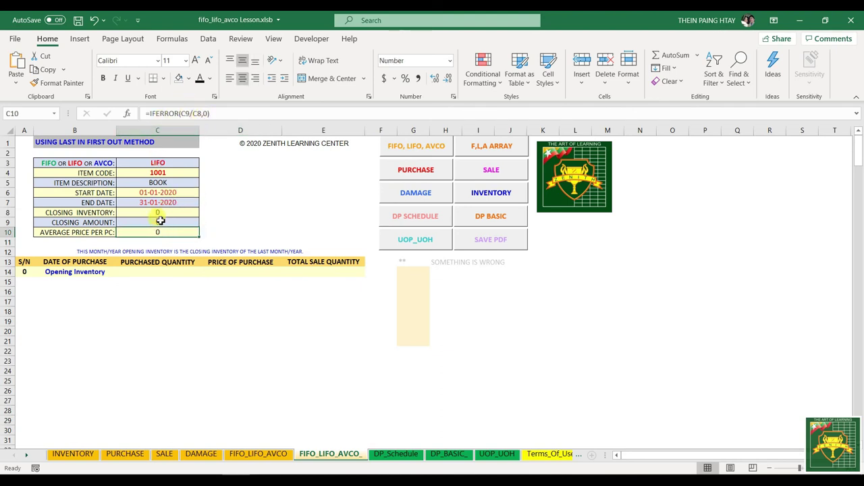
left_click_drag(158, 212, 158, 230)
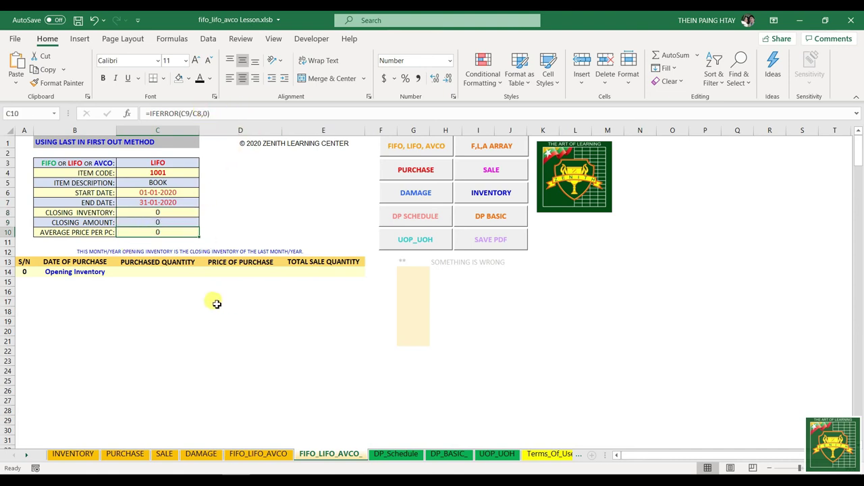
left_click(174, 310)
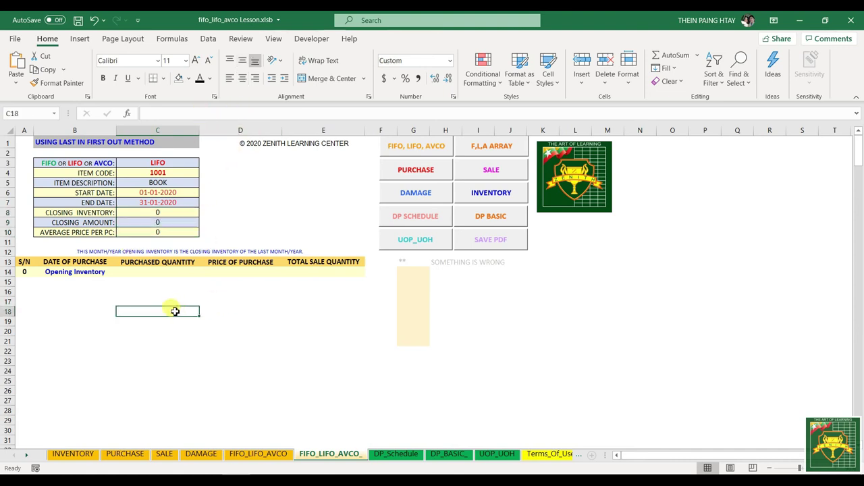
- Compare the Opening Inventory row formulas on FIFO_LIFO_AVCO with those on FIFO_LIFO_AVCO_
left_click(135, 272)
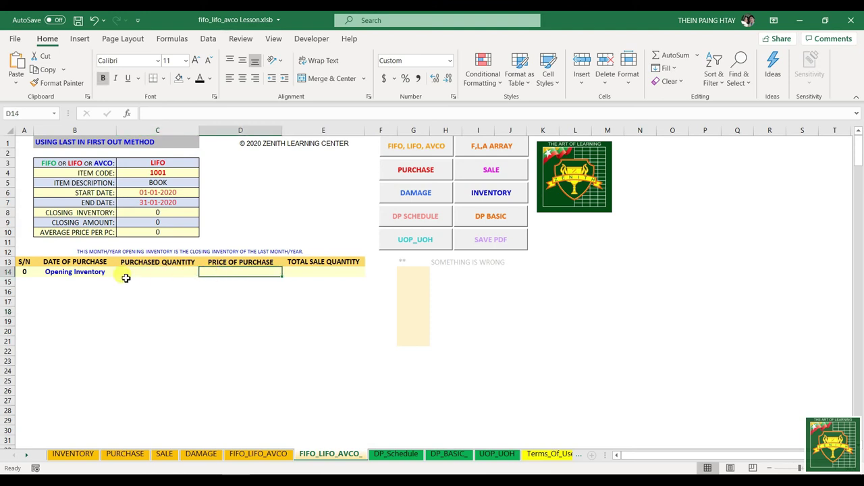
left_click(243, 447)
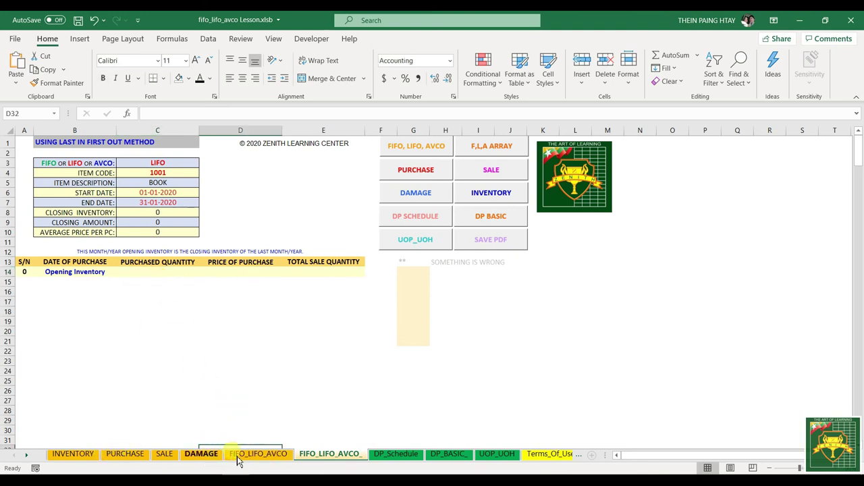
left_click(237, 454)
left_click(176, 287)
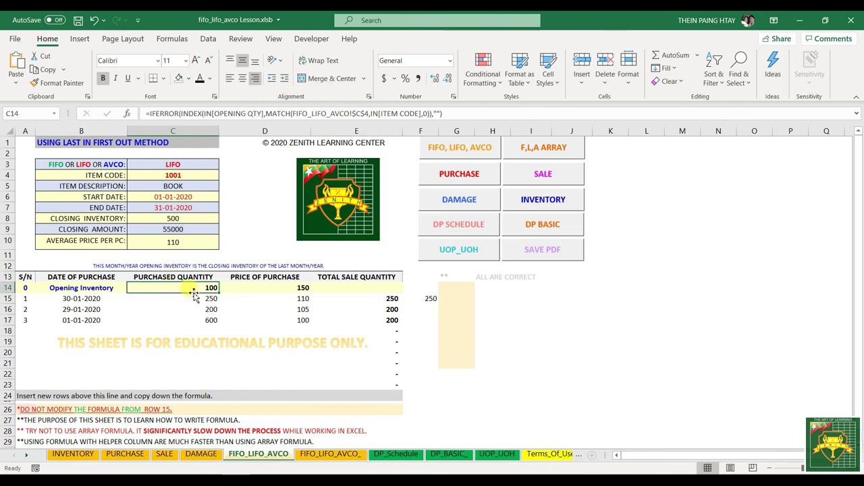
left_click_drag(160, 286, 353, 285)
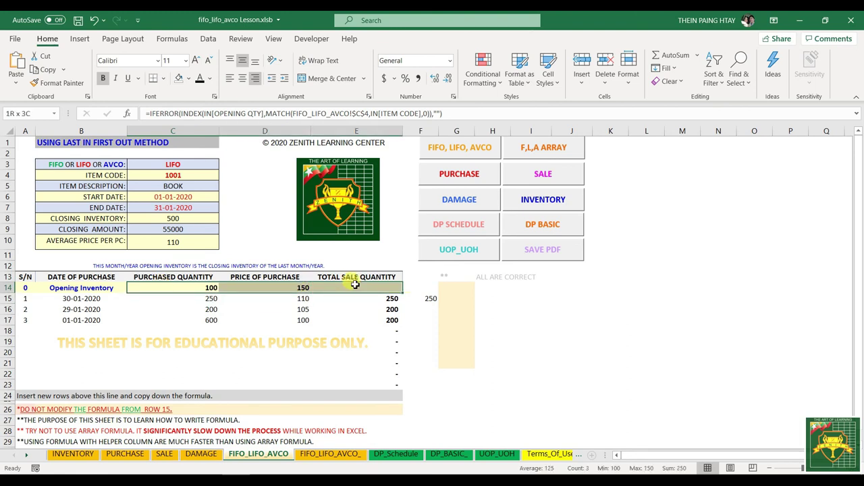
left_click(308, 452)
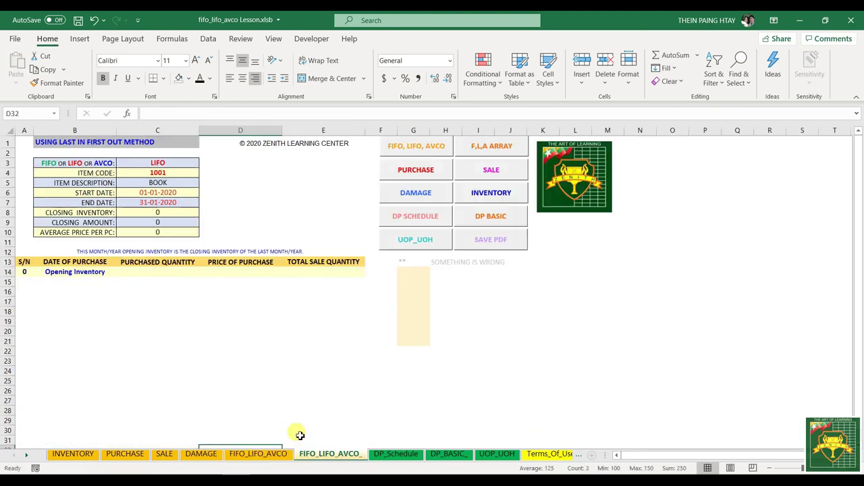
left_click(133, 273)
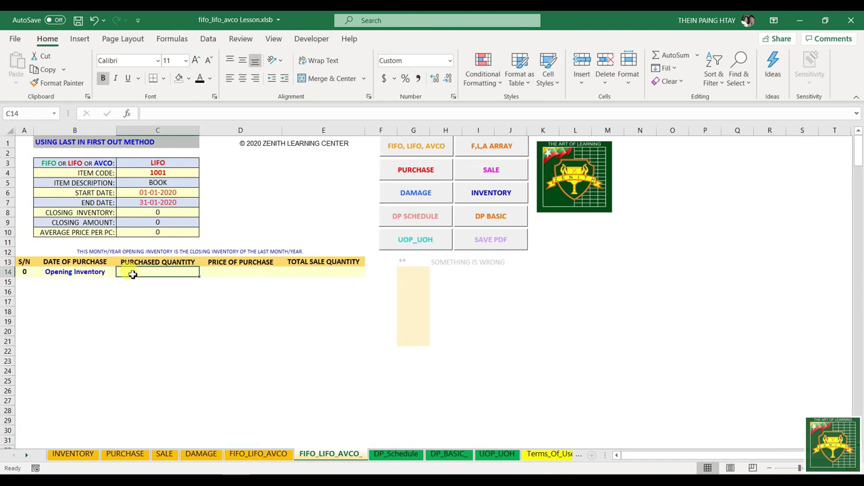
- Copy C14:E14 from FIFO_LIFO_AVCO and paste it into row 14 of FIFO_LIFO_AVCO_
left_click(258, 454)
left_click_drag(195, 288, 388, 289)
key("ctrl+c")
left_click(330, 454)
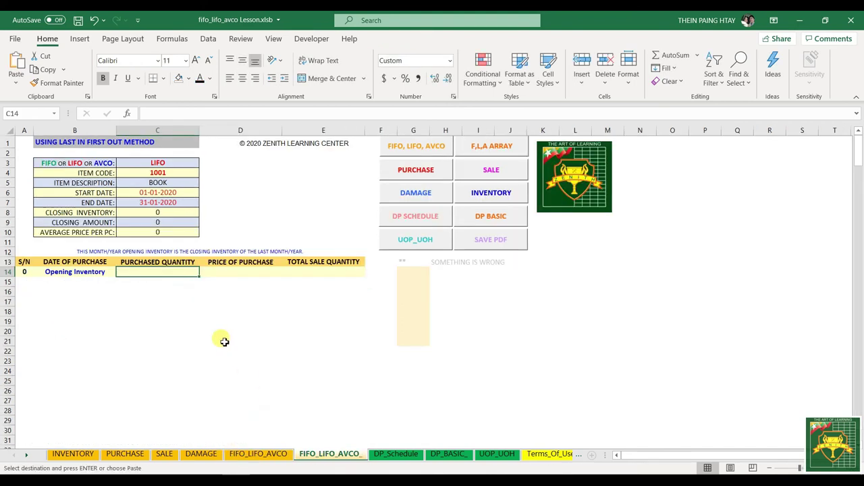
key("ctrl+v")
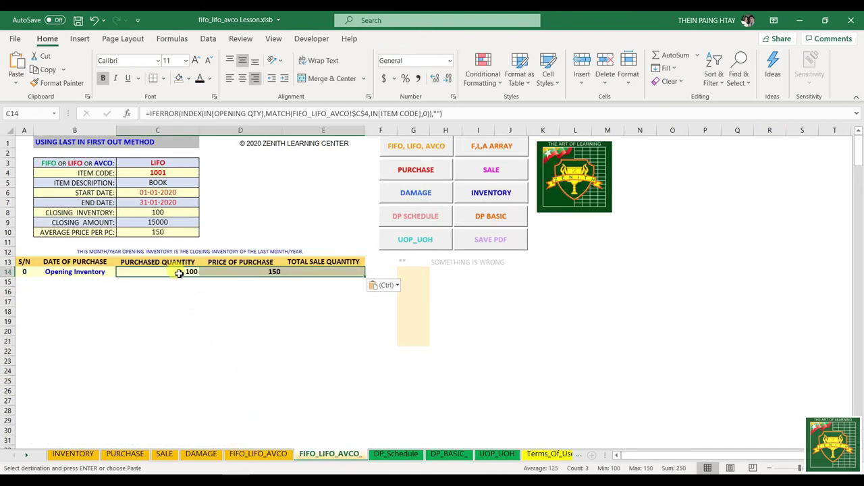
left_click_drag(179, 291, 255, 304)
left_click(250, 310)
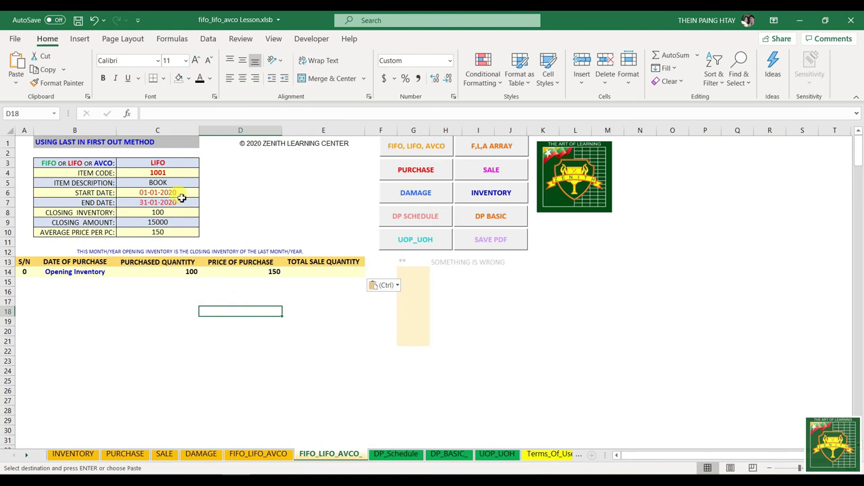
- Repoint C14's quantity lookup from FIFO_LIFO_AVCO!$C$4 to this sheet's absolute $C$4
left_click(178, 274)
left_click(241, 272)
left_click(191, 269)
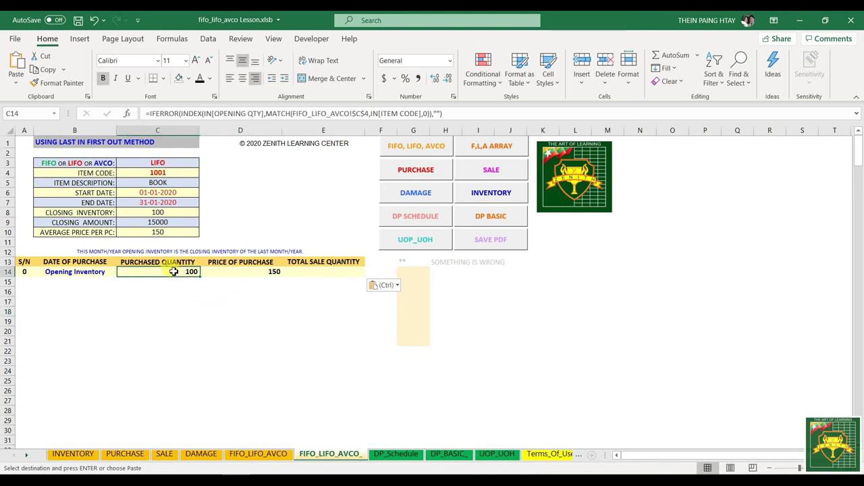
left_click(314, 114)
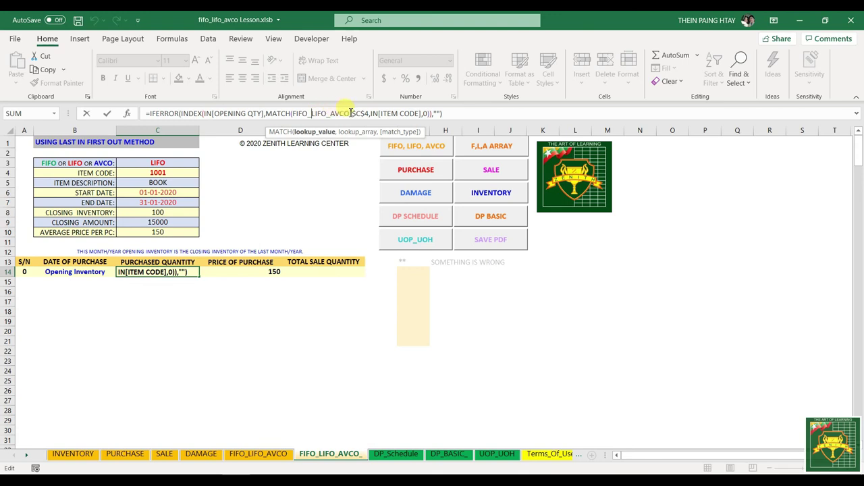
left_click_drag(353, 113, 299, 115)
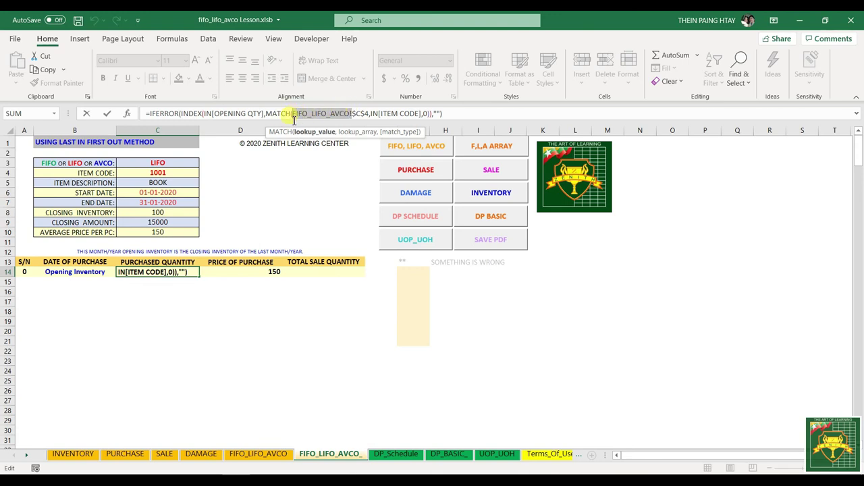
left_click_drag(368, 115, 288, 119)
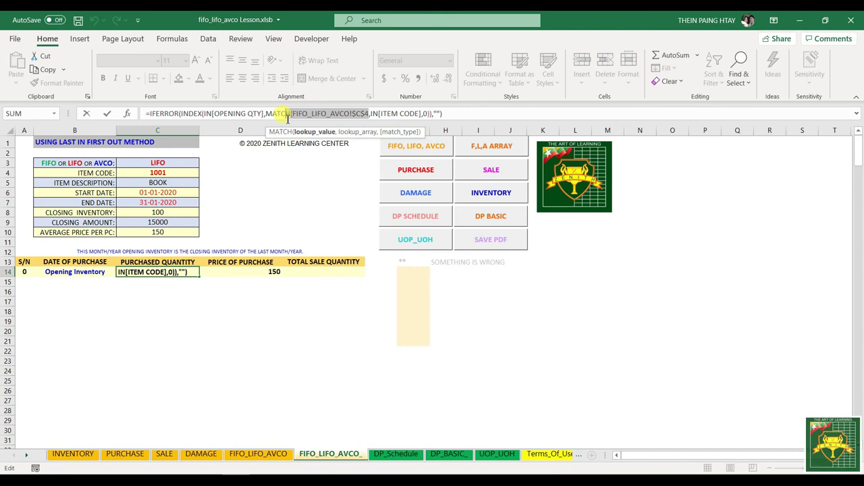
left_click(159, 173)
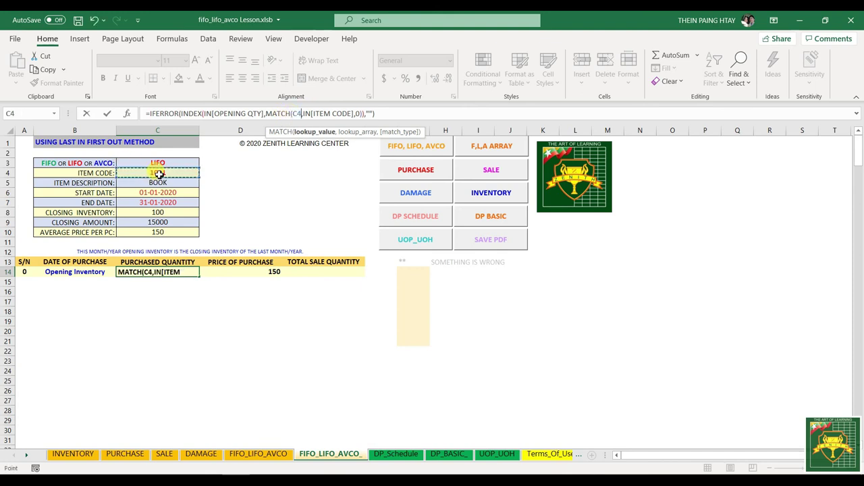
key("F4")
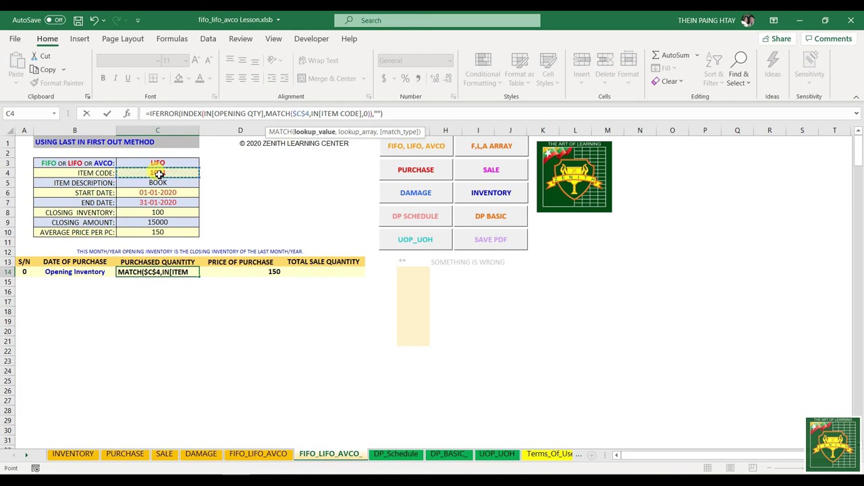
key("Return")
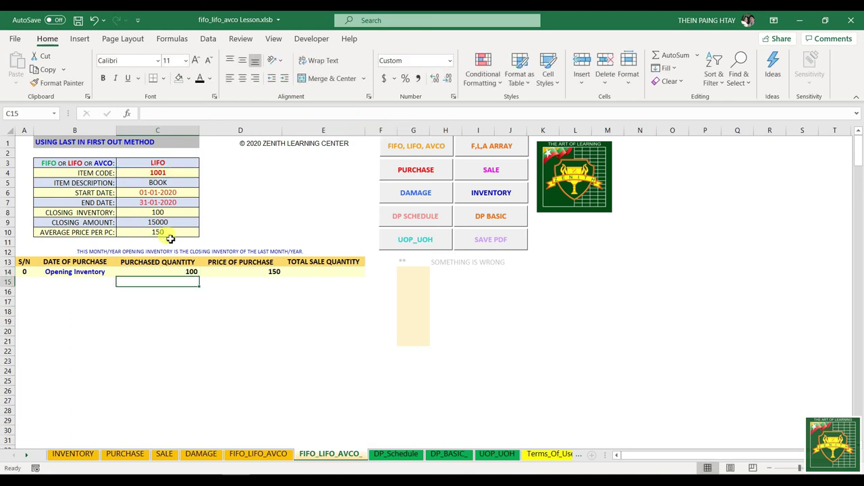
left_click(261, 269)
- Strip the other sheet's name prefix from D14's price formula and recheck it
left_click_drag(365, 114, 309, 114)
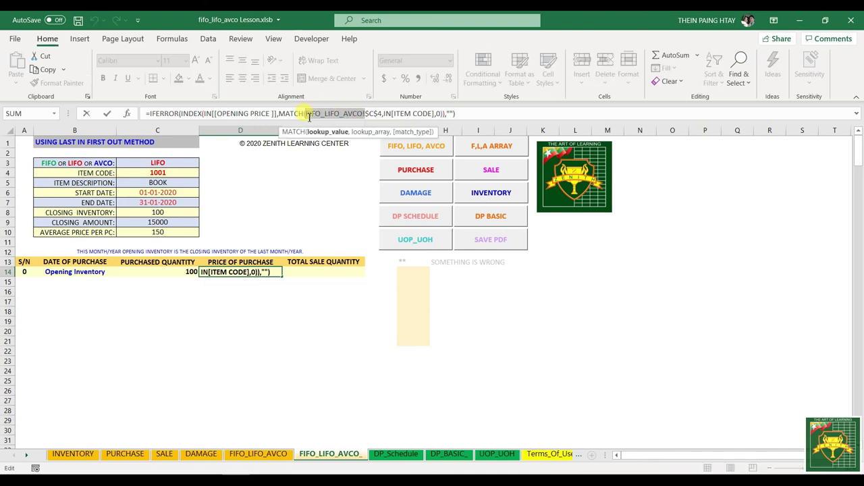
key("BackSpace")
key("Return")
left_click(262, 271)
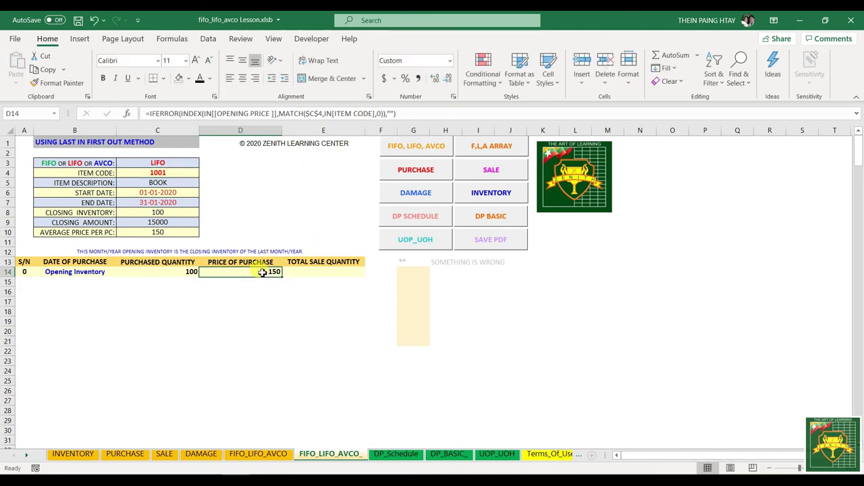
left_click(440, 113)
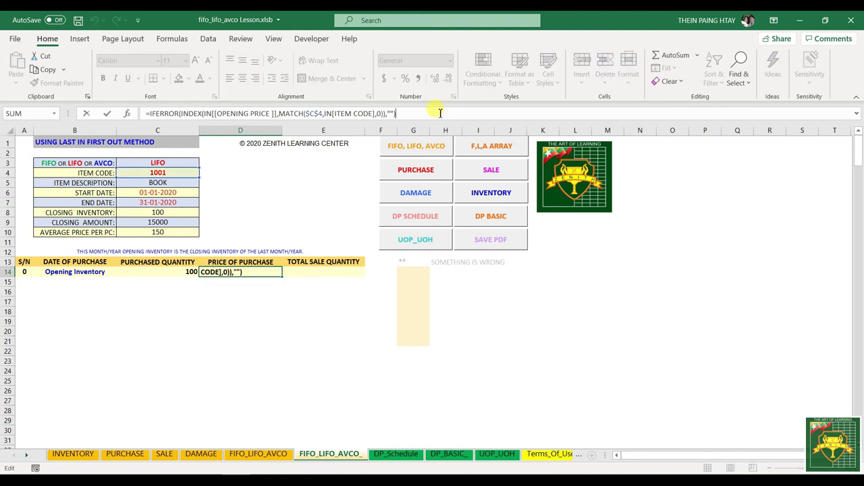
left_click_drag(216, 311, 217, 301)
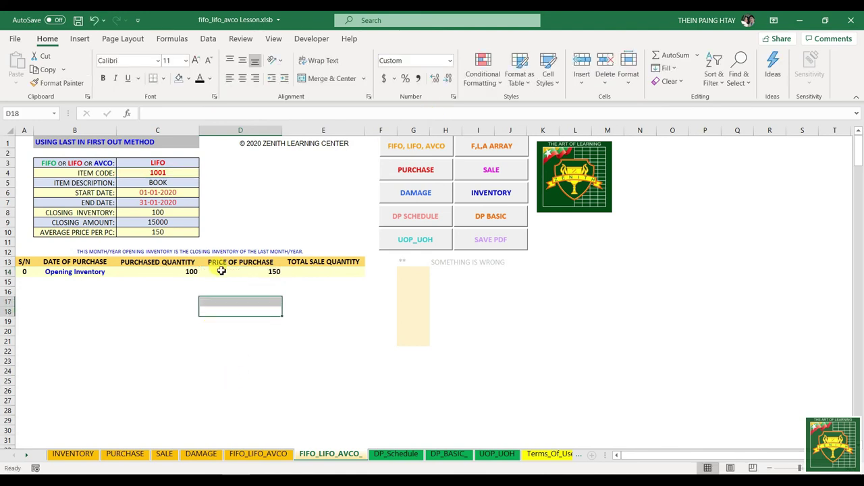
left_click(221, 270)
left_click(94, 19)
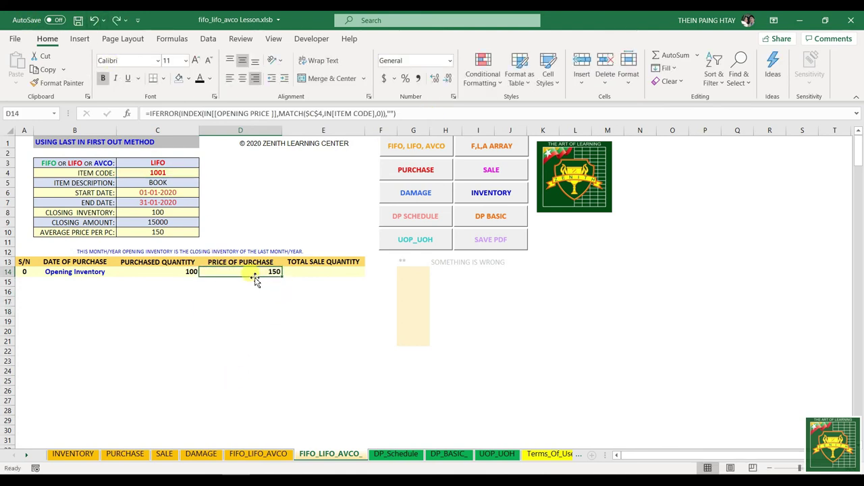
left_click(389, 117)
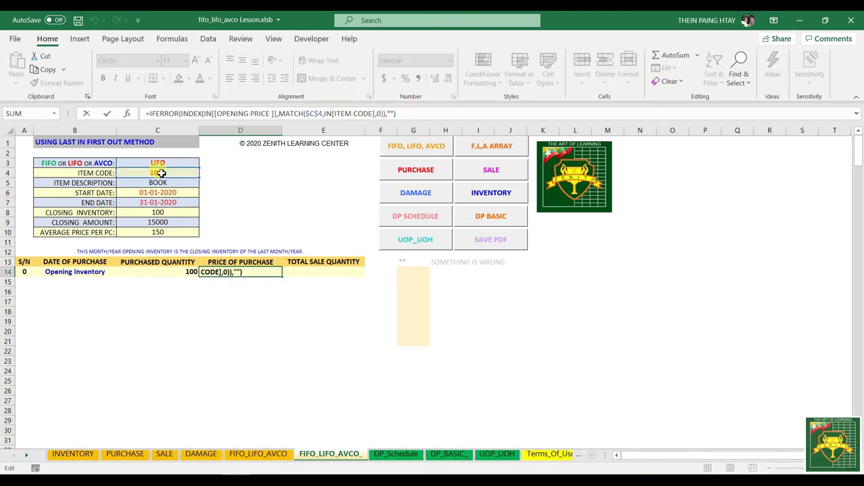
key("Escape")
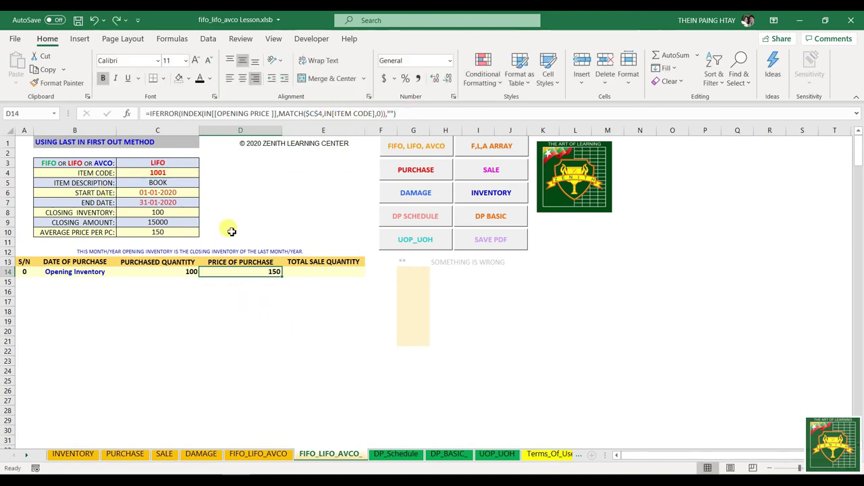
- Undo that edit, then remove the sheet prefix before $C$4 in D14 again
left_click(97, 21)
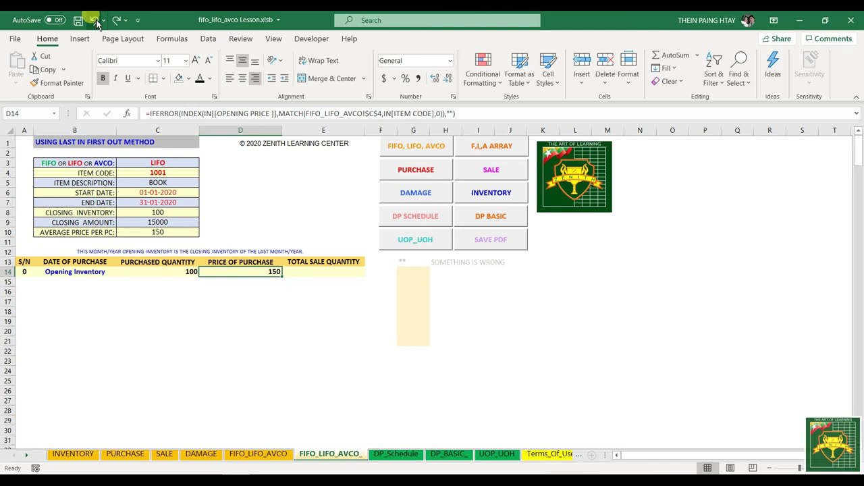
left_click(251, 317)
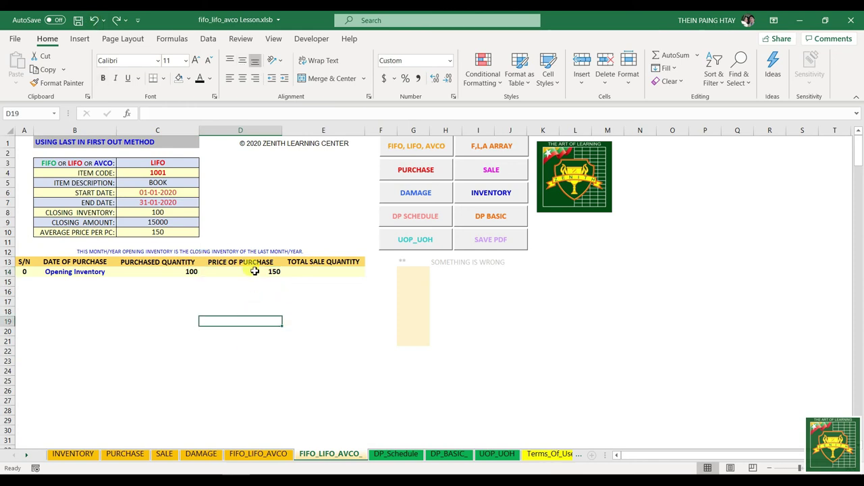
left_click(254, 271)
left_click(370, 112)
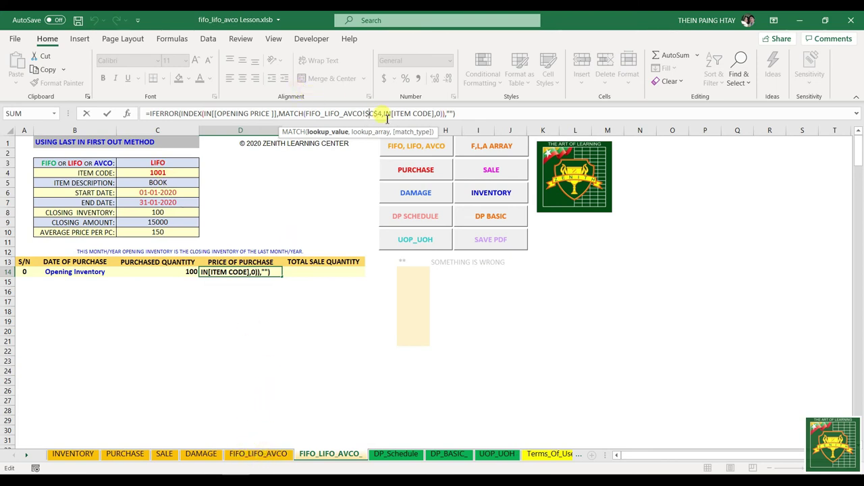
key("BackSpace")
key("BackSpace")
key("BackSpace")
key("BackSpace")
key("BackSpace")
key("BackSpace")
key("BackSpace")
key("BackSpace")
key("BackSpace")
key("BackSpace")
key("BackSpace")
key("BackSpace")
key("BackSpace")
key("BackSpace")
key("BackSpace")
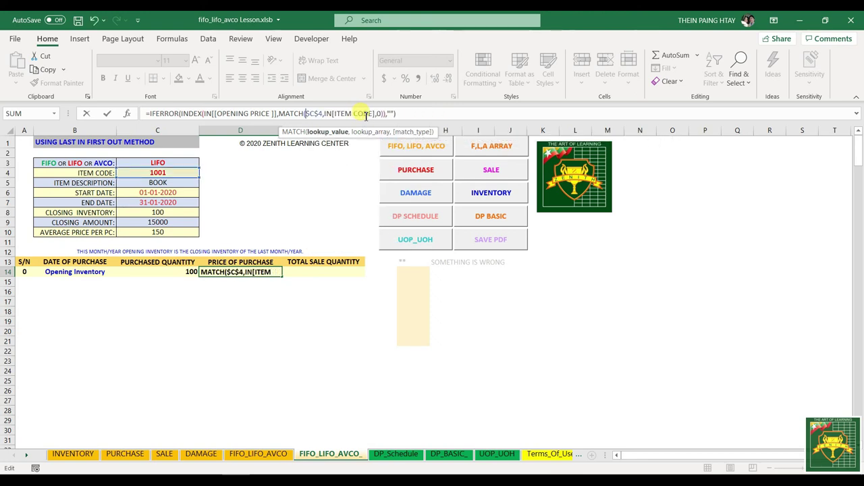
key("Return")
left_click(324, 272)
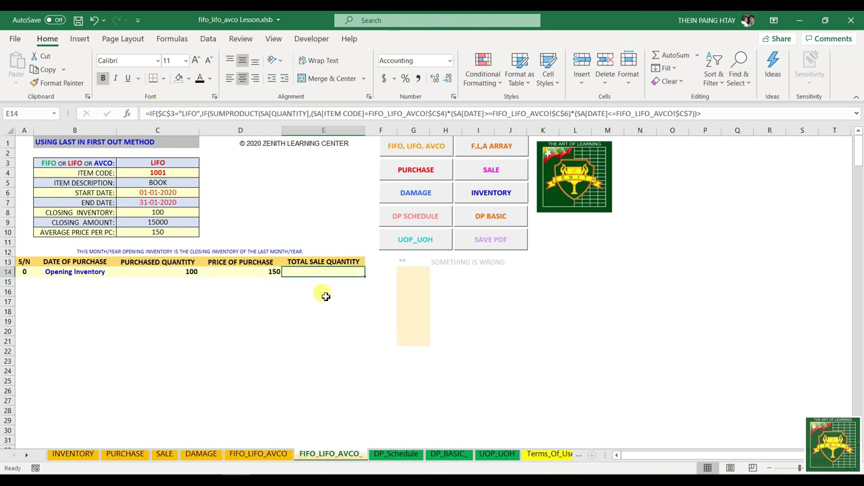
- Replace all 16 FIFO_LIFO_AVCO references with FIFO_LIFO_AVCO_, using the name copied from E14
left_click(856, 118)
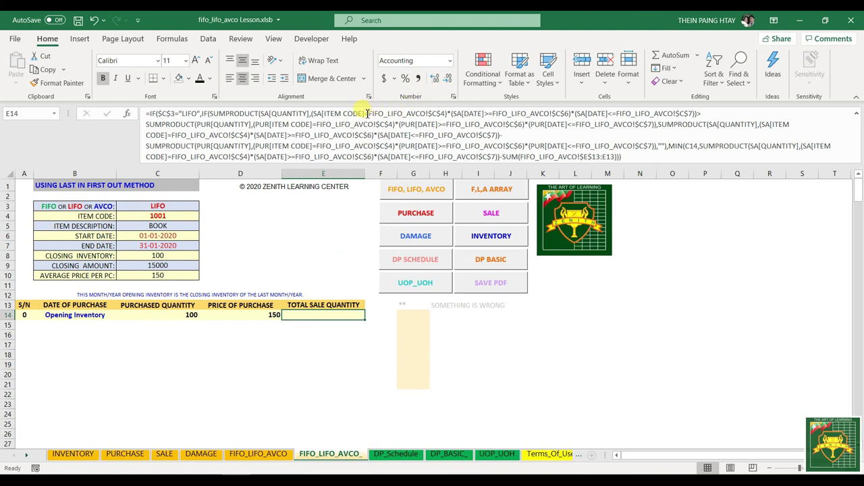
left_click_drag(368, 114, 426, 113)
key("ctrl+c")
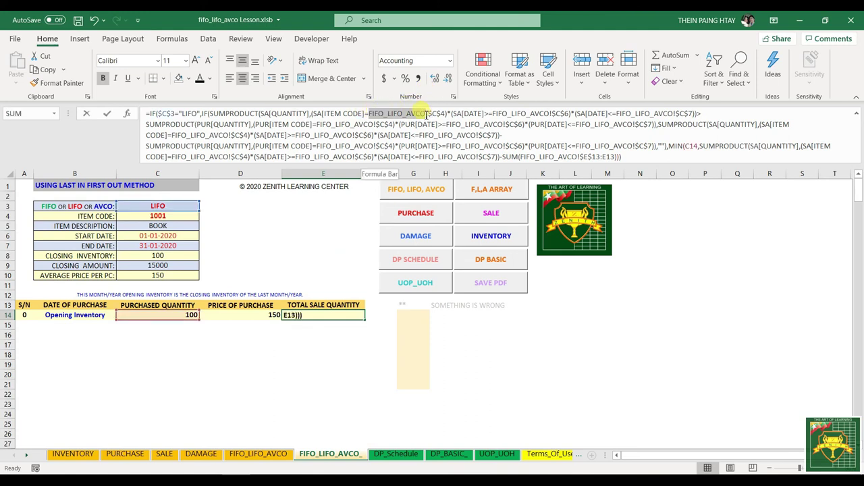
key("Escape")
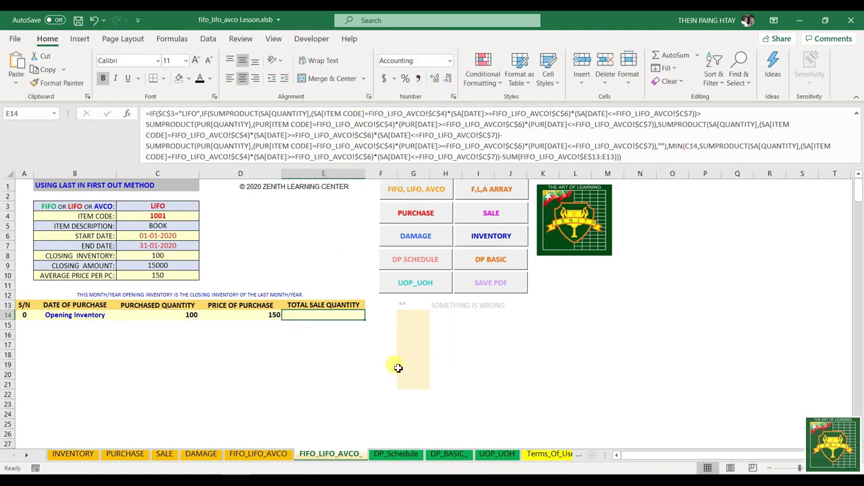
left_click(324, 335)
left_click(327, 315)
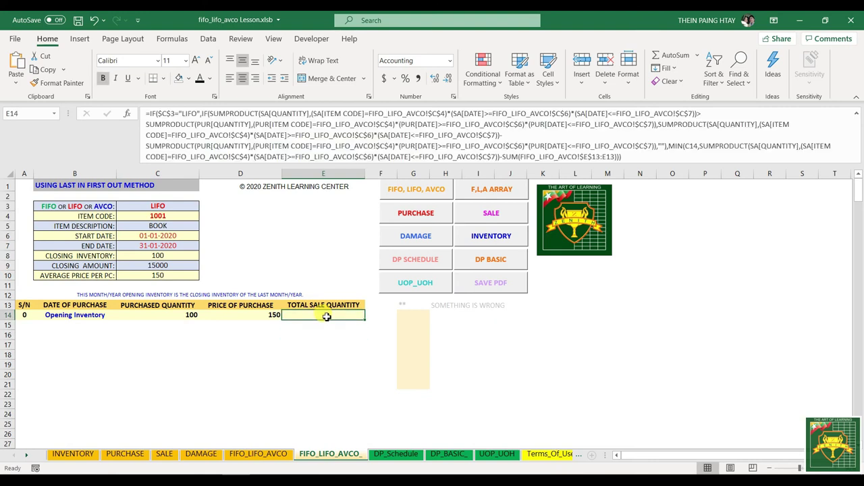
key("ctrl+h")
key("ctrl+v")
key("ctrl+v")
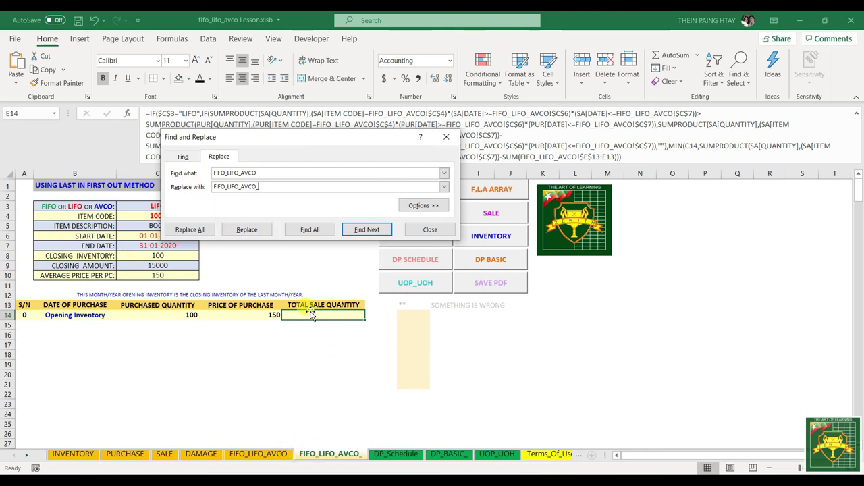
left_click(190, 229)
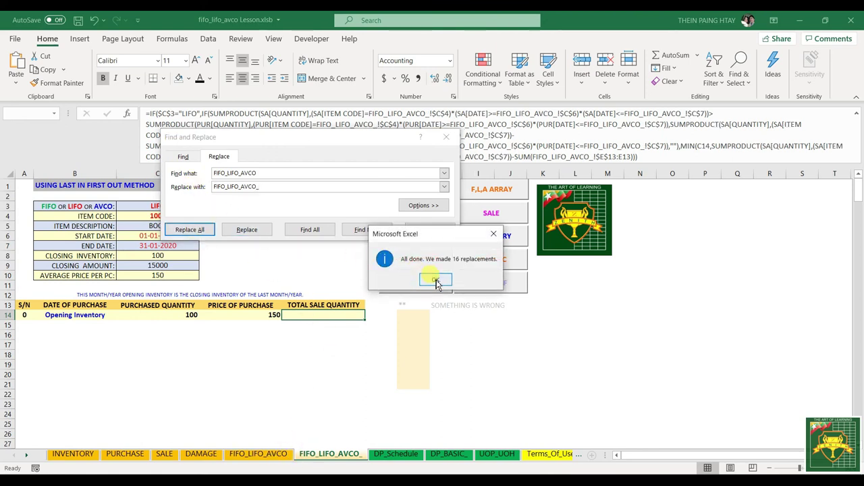
left_click(436, 284)
left_click(430, 230)
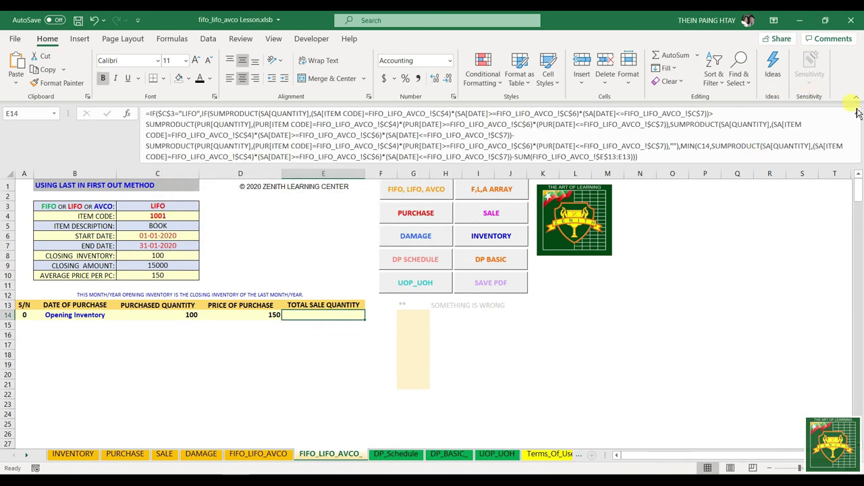
- Check that E14's formula now references FIFO_LIFO_AVCO_
left_click(287, 125)
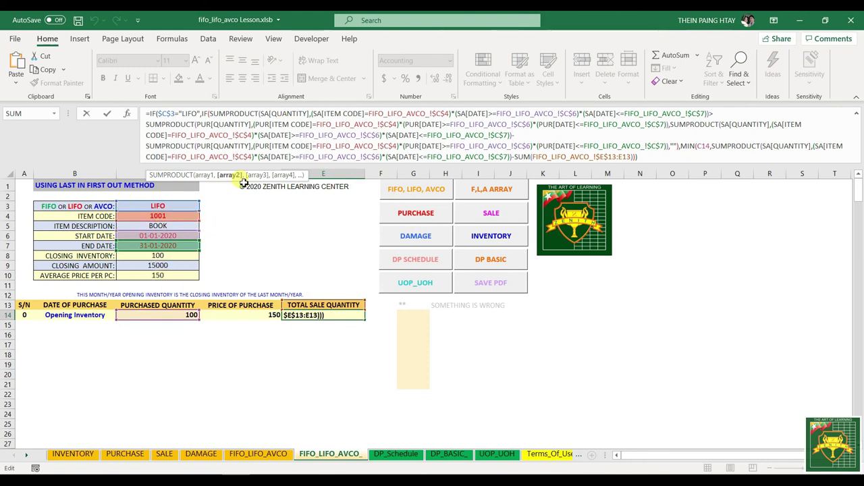
key("Escape")
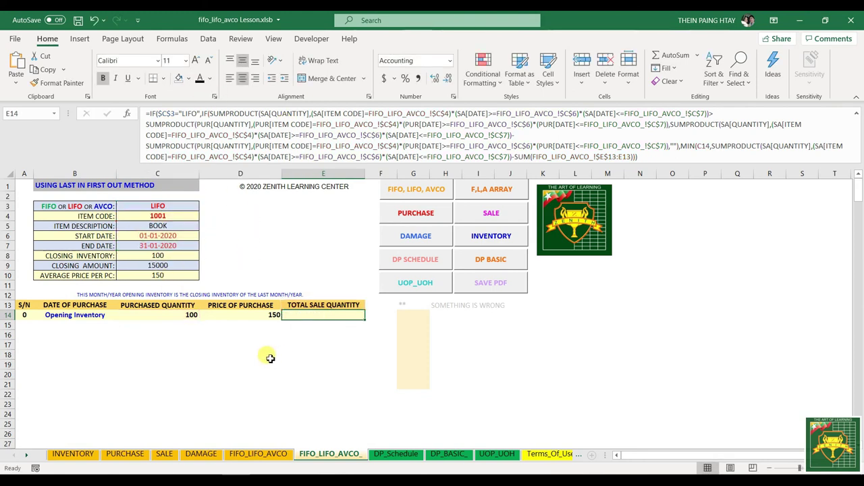
key("Up")
key("Down")
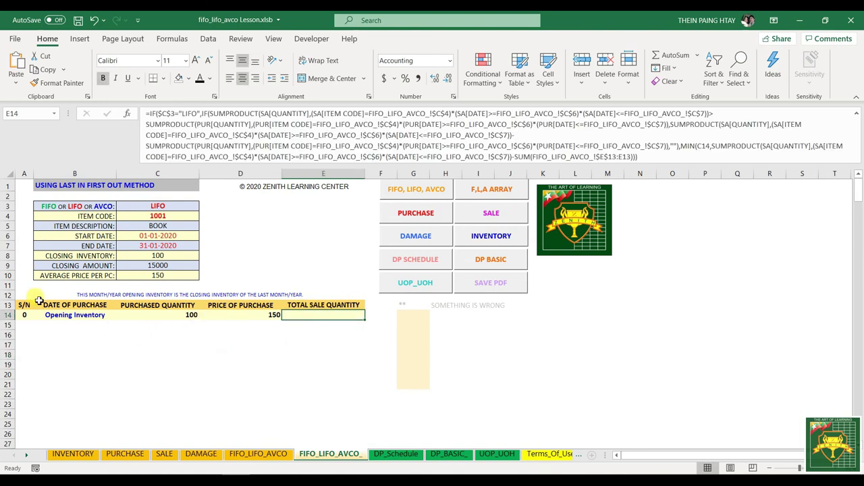
left_click(26, 324)
left_click(58, 324)
left_click(30, 325)
- Enter =IF(B15<>"",A14+1,"") in A15 to number the next purchase row
left_click(49, 322)
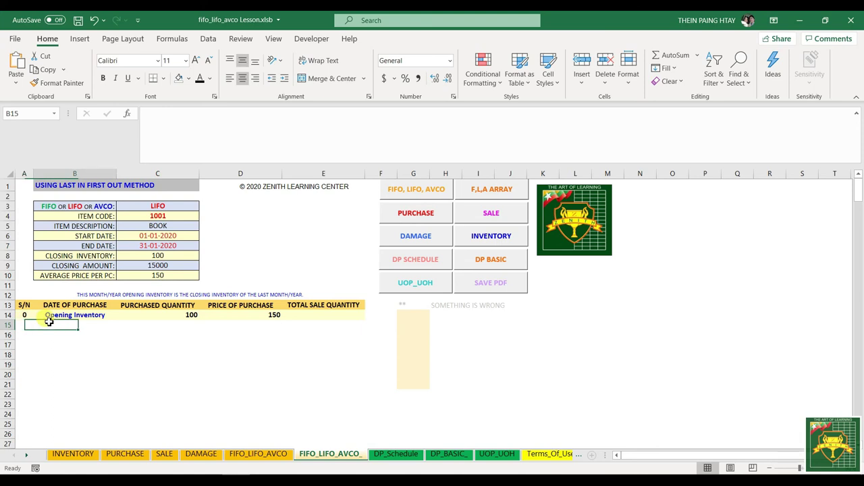
left_click(25, 325)
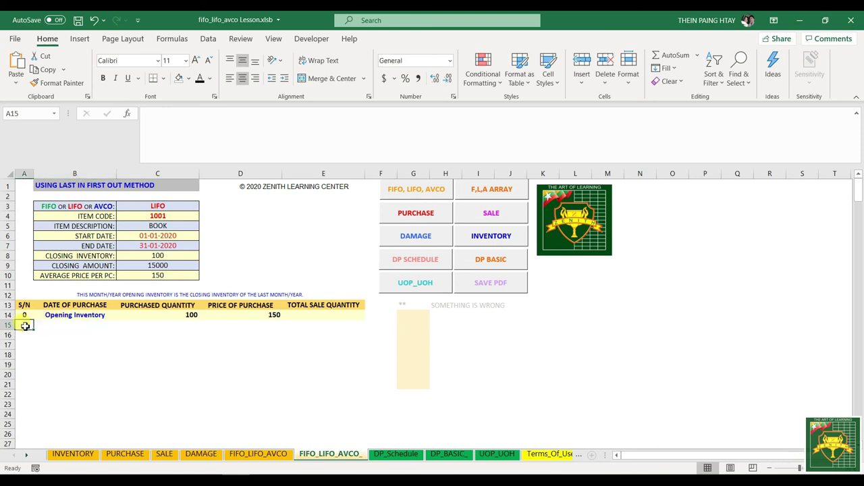
type("=IF(")
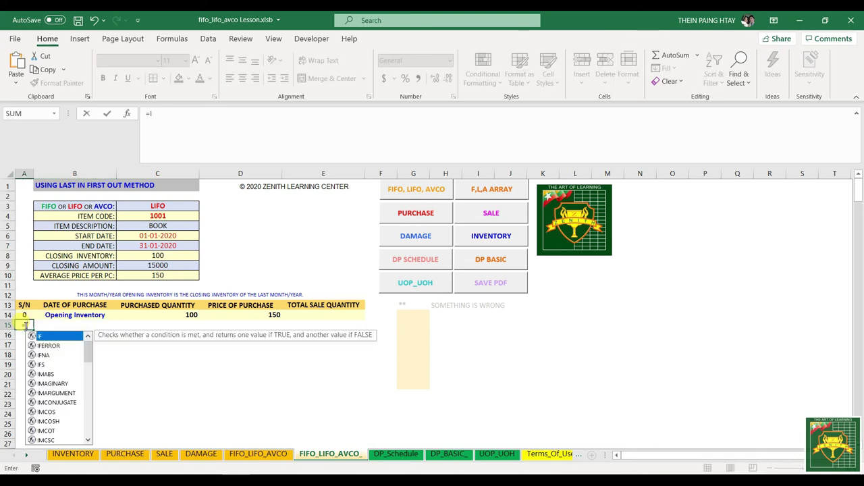
left_click(50, 324)
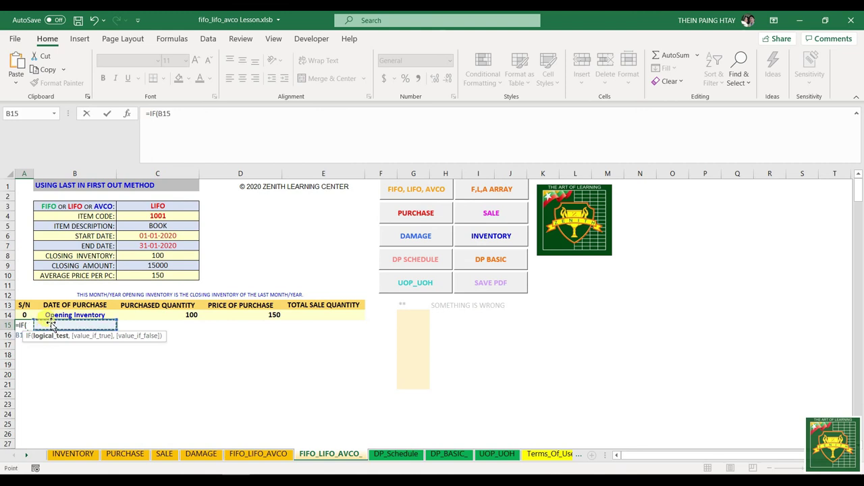
type("<>")
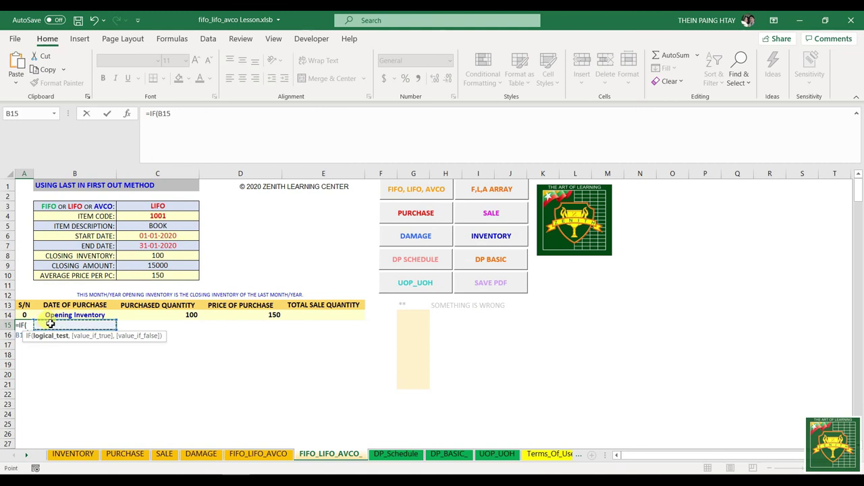
type("\"\"")
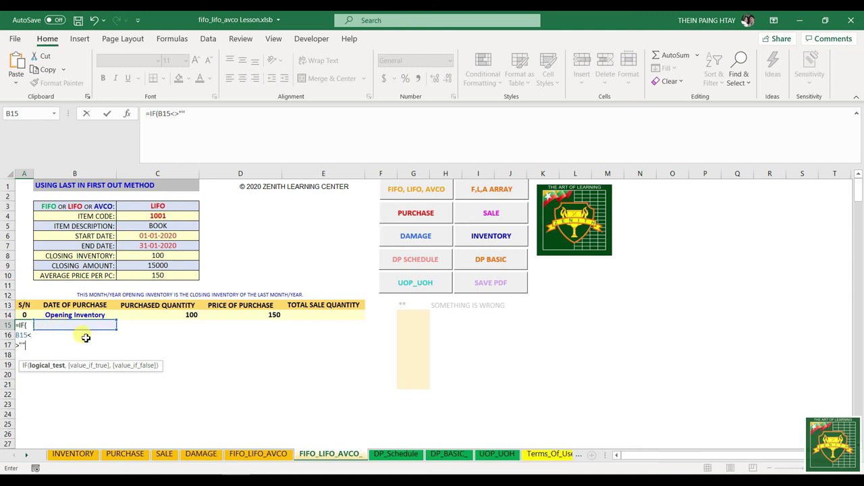
type(",")
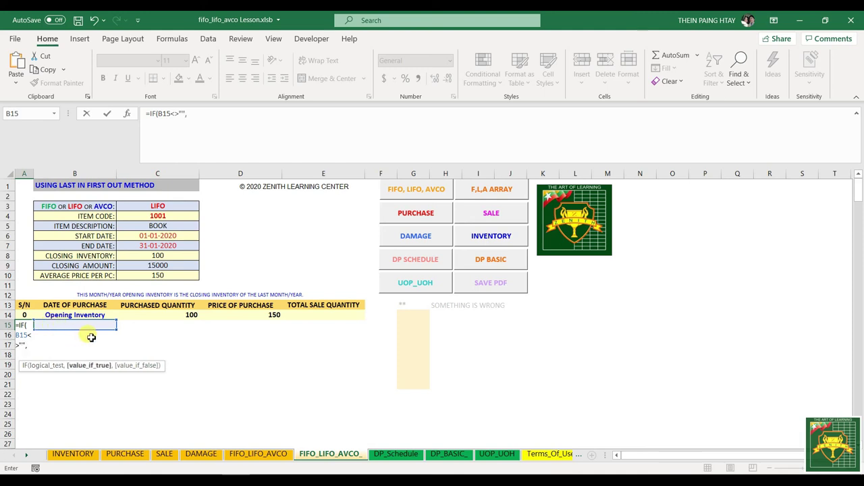
left_click(27, 315)
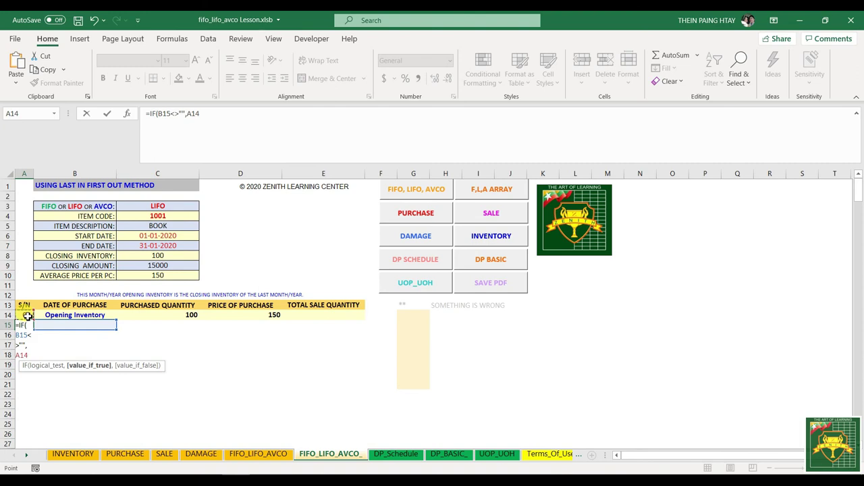
type("+1")
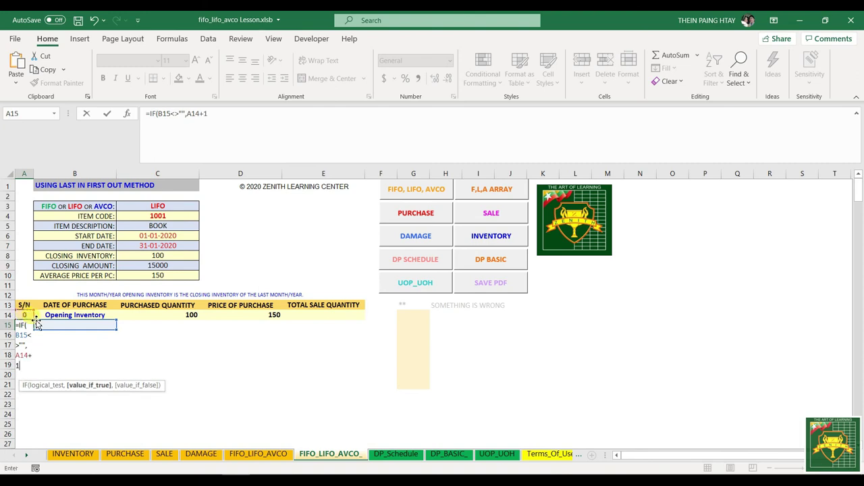
type(",\"")
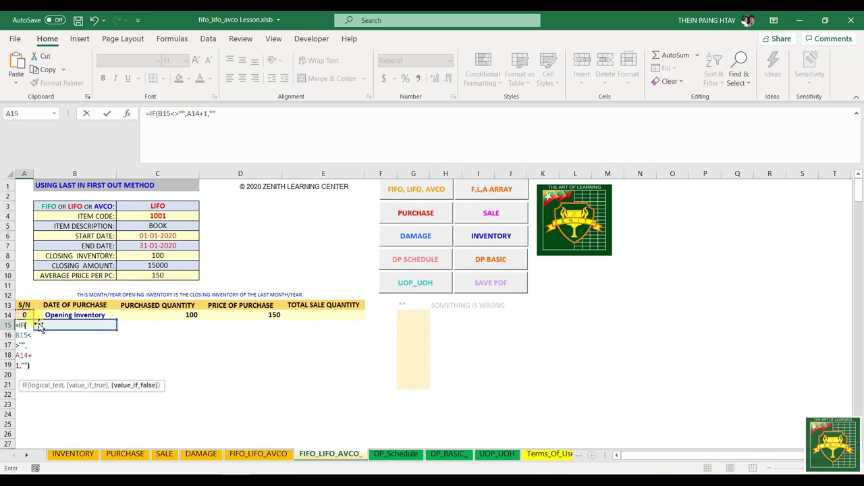
type("\")")
key("Return")
left_click(27, 325)
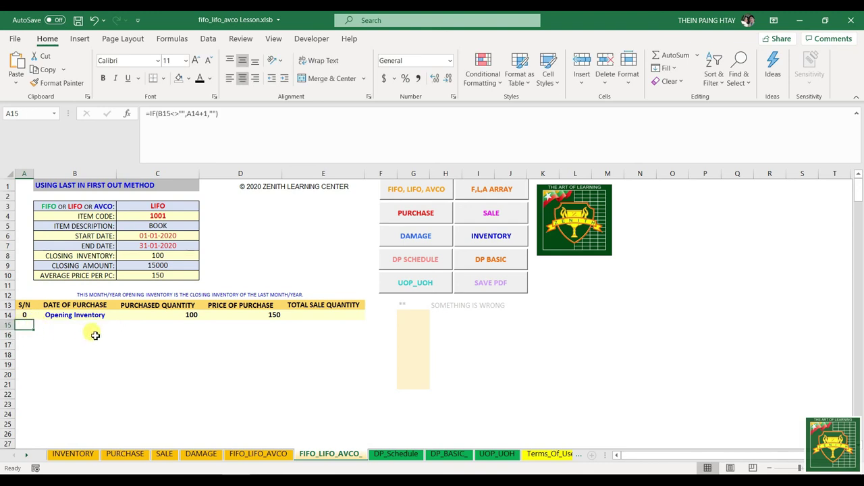
- Start B15's formula as =INDEX(PUR[[DATE]:[PRICE]],MATCH(SMALL( from the PURCHASE table
left_click(71, 325)
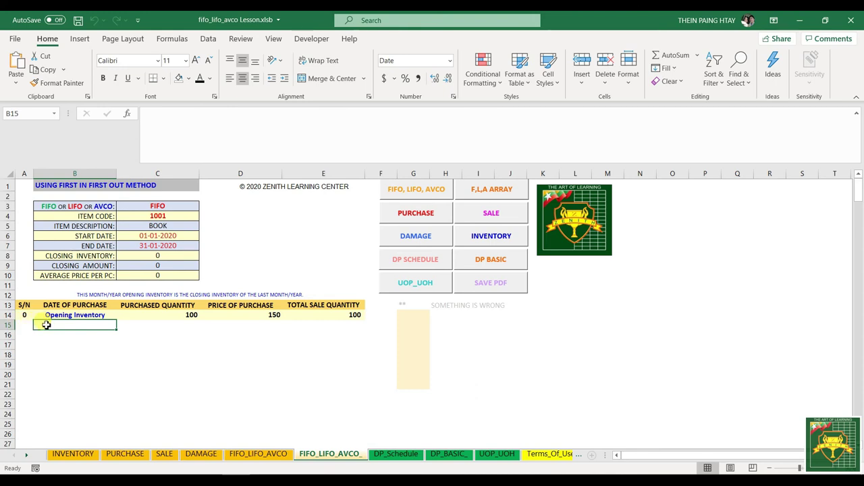
type("=IN")
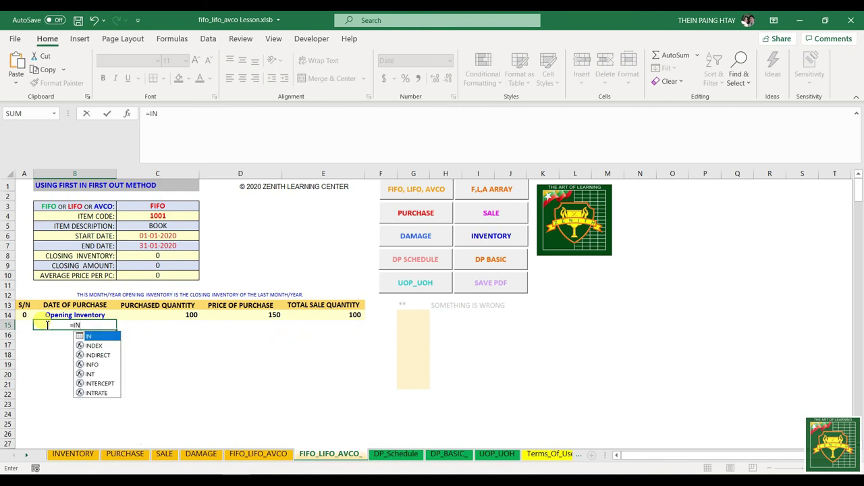
type("DEX(")
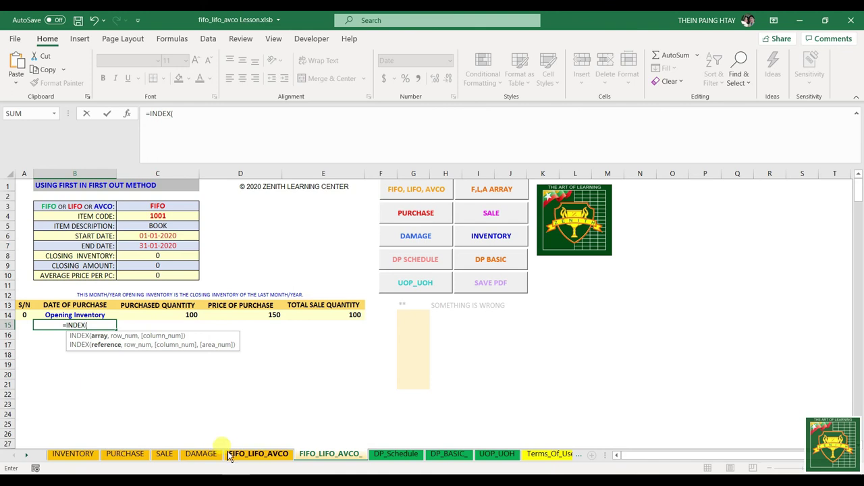
left_click(125, 453)
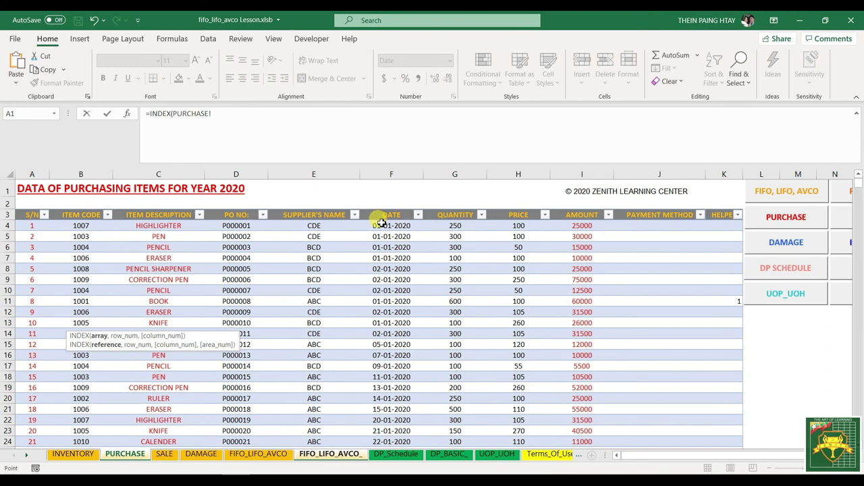
left_click_drag(381, 224, 499, 315)
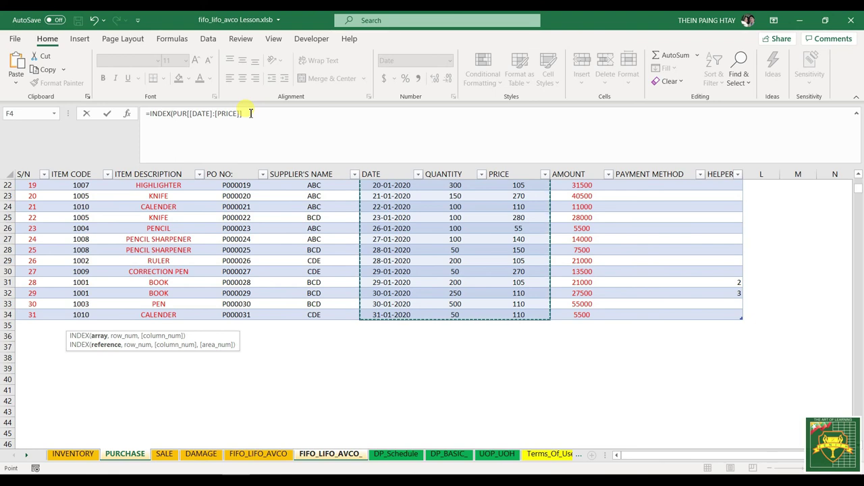
type(",")
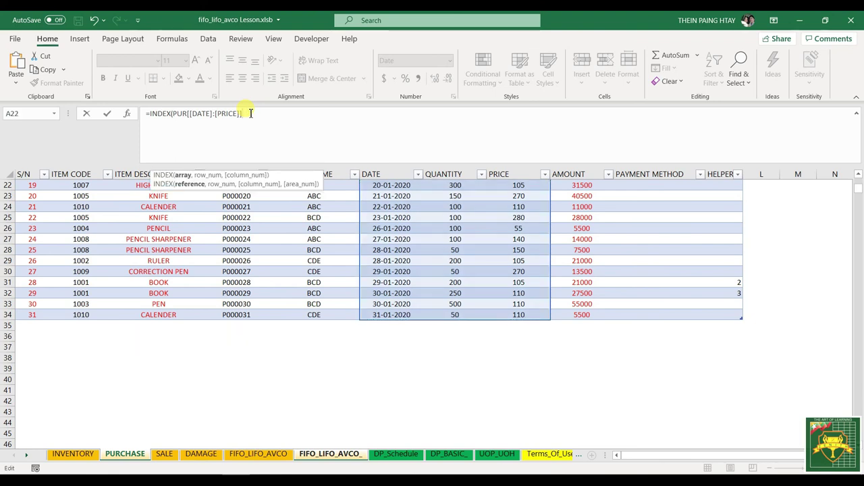
type("MATCH")
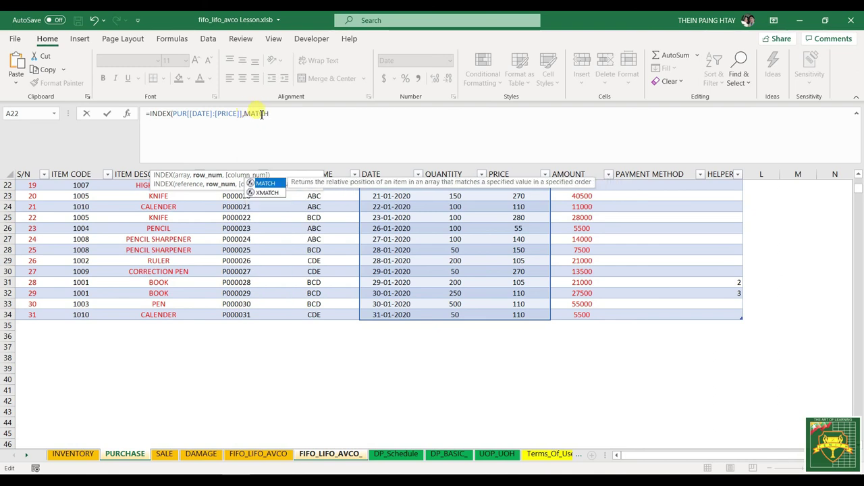
type("(")
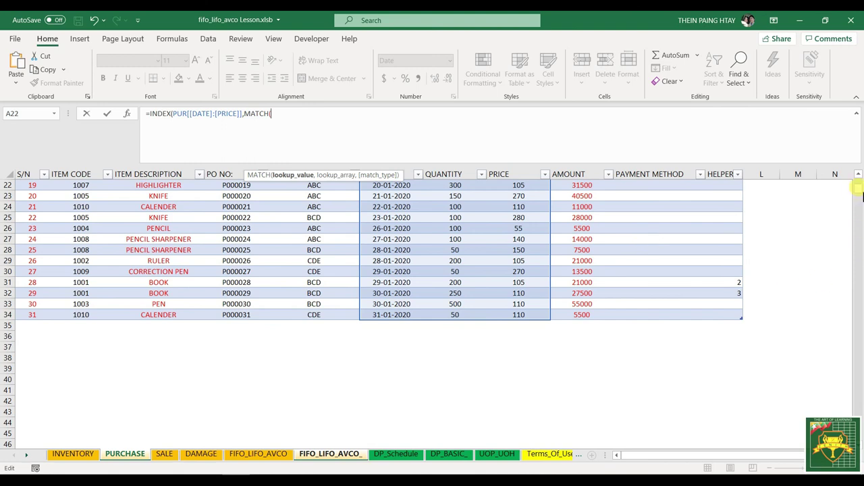
left_click_drag(858, 193, 855, 180)
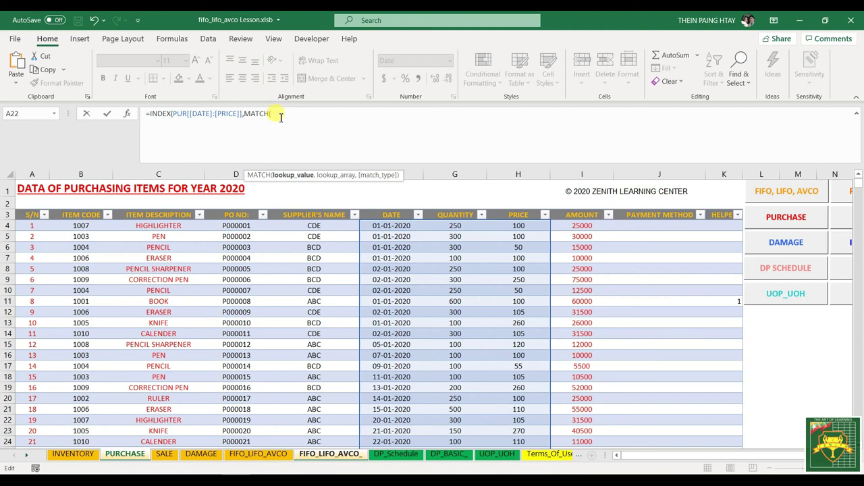
type("SMALL")
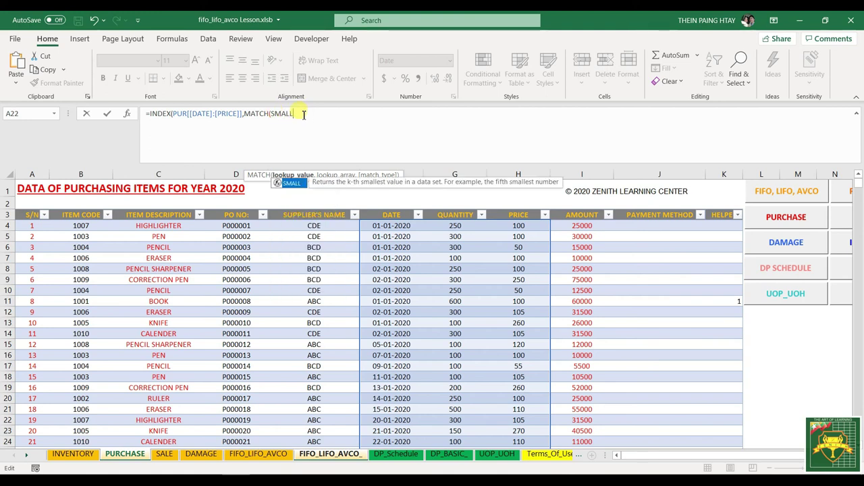
type("(")
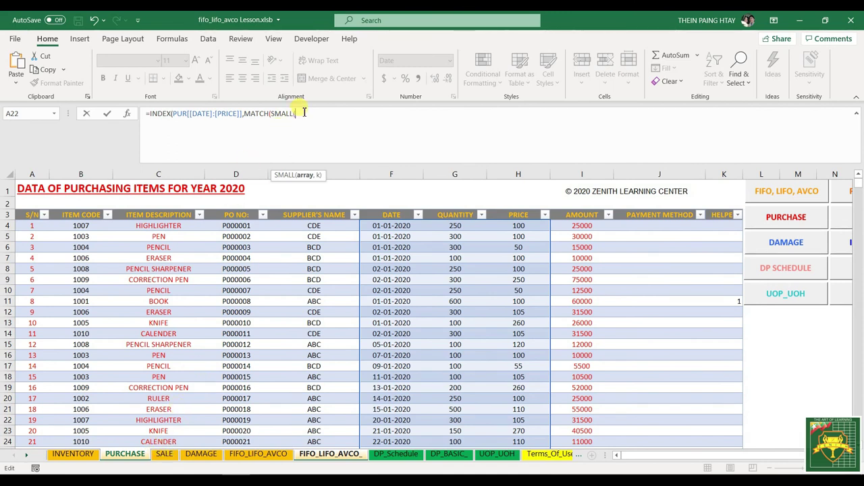
left_click(307, 459)
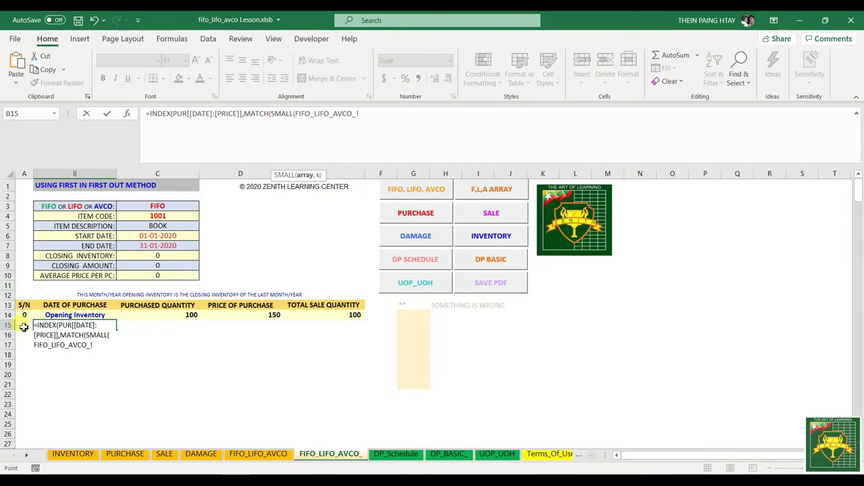
- Insert ROWS(FIFO_LIFO_AVCO_!$A$15:A15) into B15's formula, locking the range start as $A$15
type("ROW")
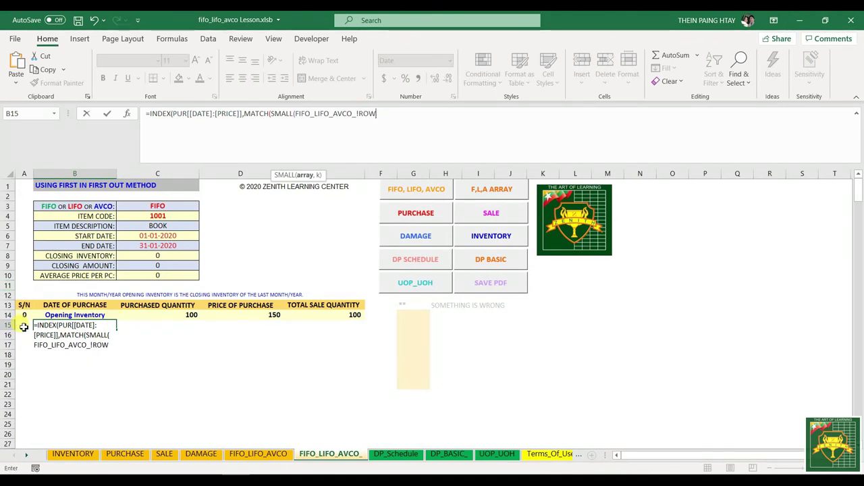
type("S(")
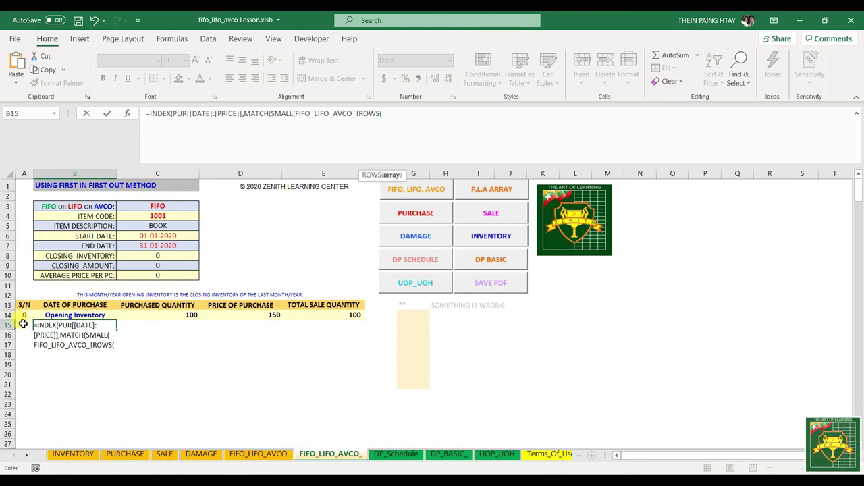
left_click(23, 324)
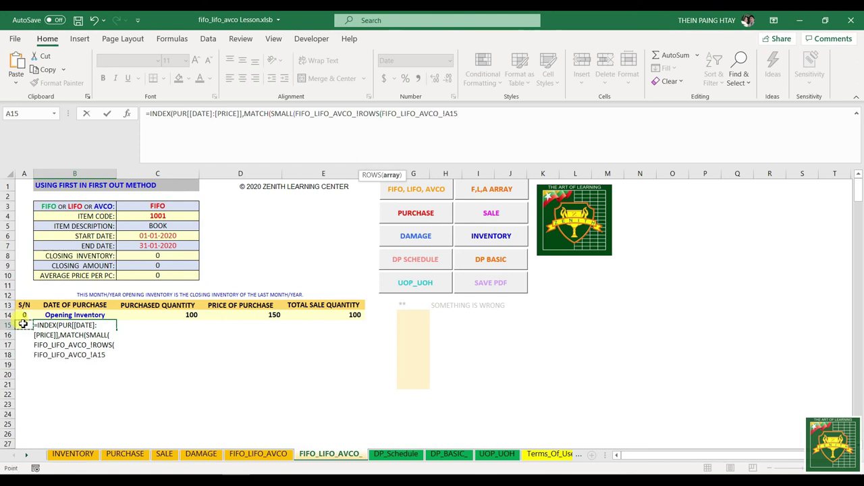
key("F8")
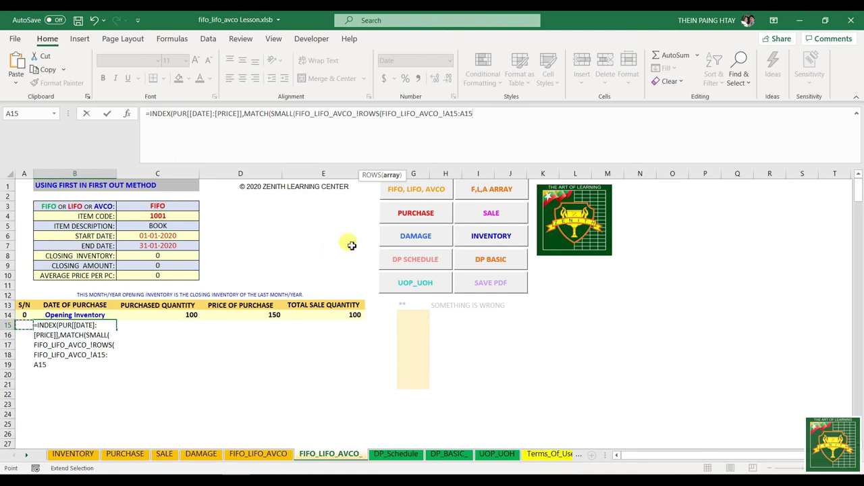
double_click(450, 112)
left_click(450, 112)
left_click_drag(444, 113, 463, 113)
key("F4")
left_click(489, 113)
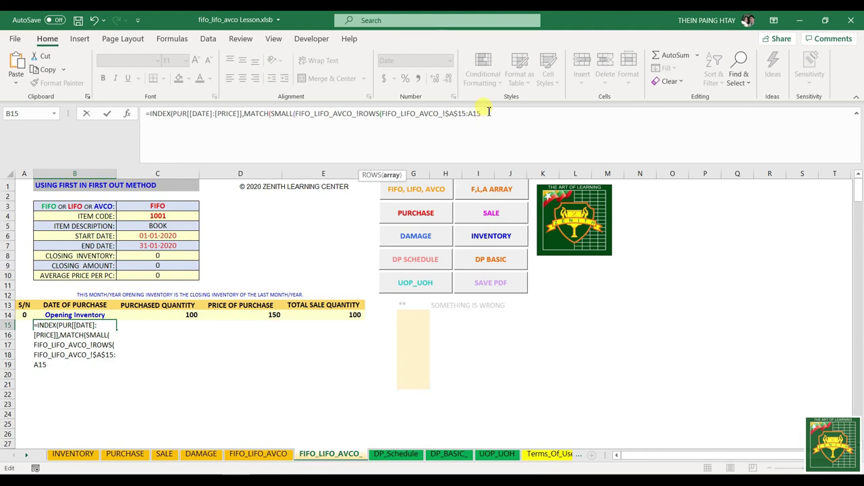
- Delete SMALL( and the stray sheet prefix so MATCH uses ROWS directly, then add a comma
left_click(489, 113)
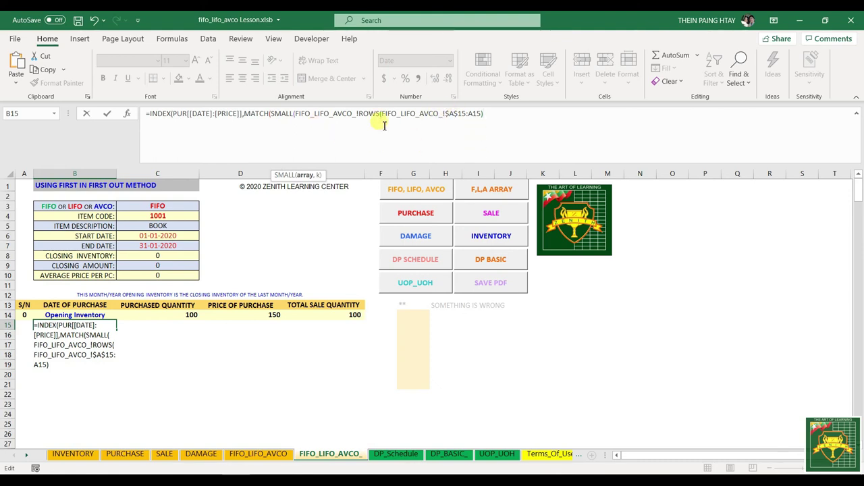
left_click_drag(296, 113, 381, 113)
left_click(358, 114)
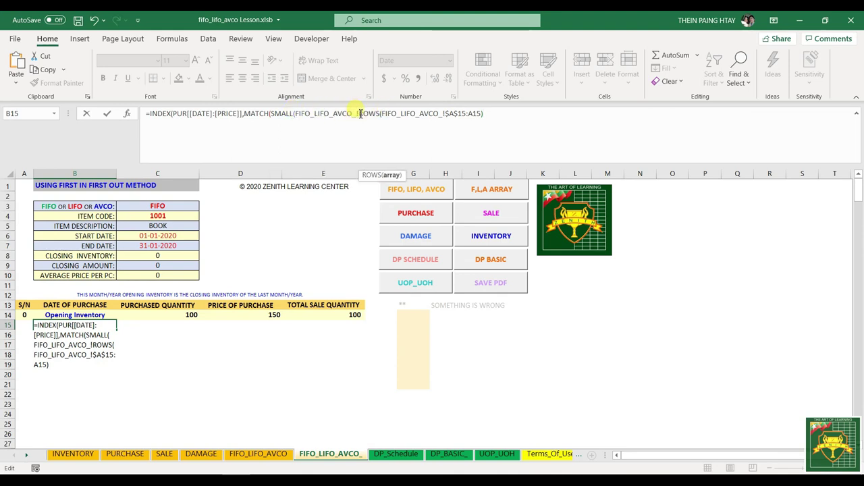
key("BackSpace")
key("BackSpace")
key("BackSpace")
key("BackSpace")
key("BackSpace")
key("BackSpace")
key("BackSpace")
key("BackSpace")
key("BackSpace")
key("BackSpace")
key("BackSpace")
key("BackSpace")
key("BackSpace")
key("BackSpace")
key("BackSpace")
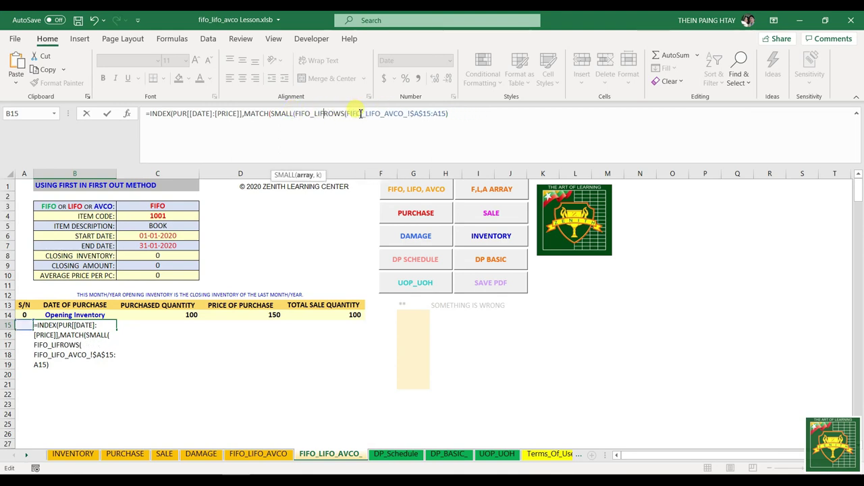
key("BackSpace")
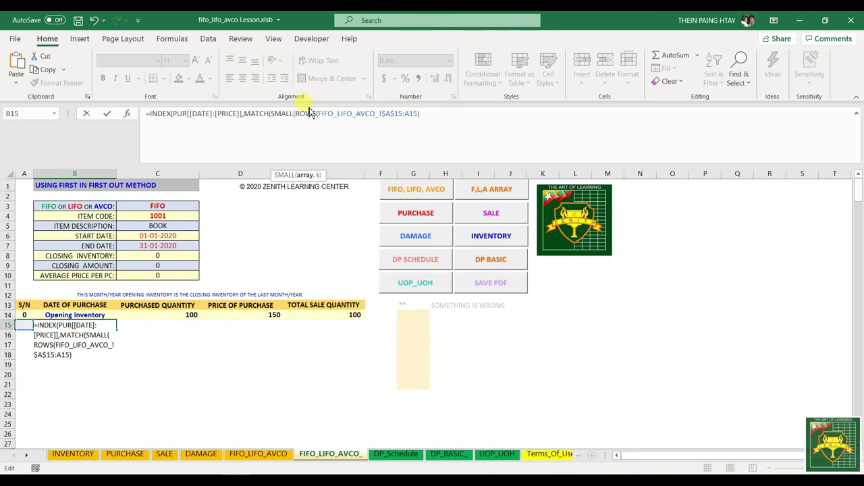
key("BackSpace")
key("BackSpace")
key("BackSpace")
key("BackSpace")
key("BackSpace")
key("BackSpace")
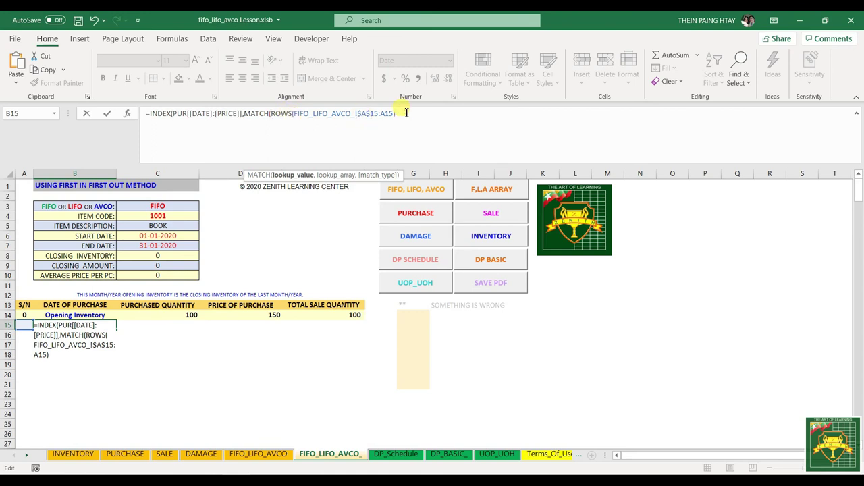
type(",")
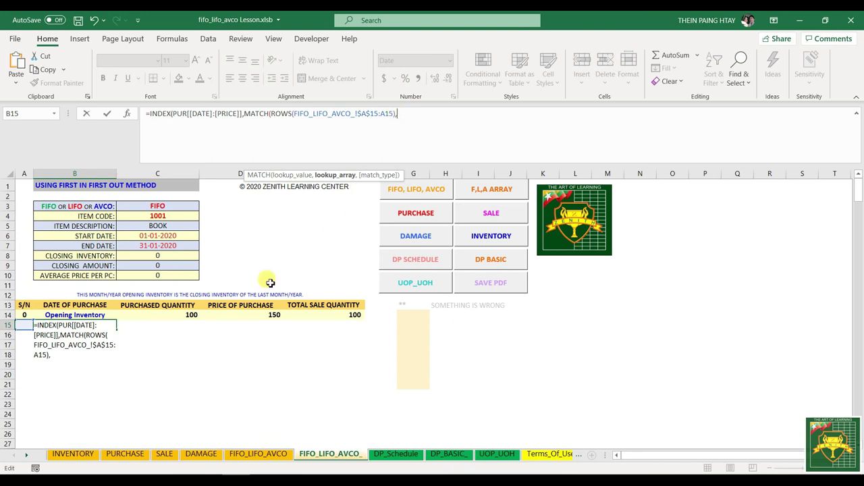
- Match against PURCHASE's HELPER column with exact match 0, and return INDEX column 1
left_click(128, 454)
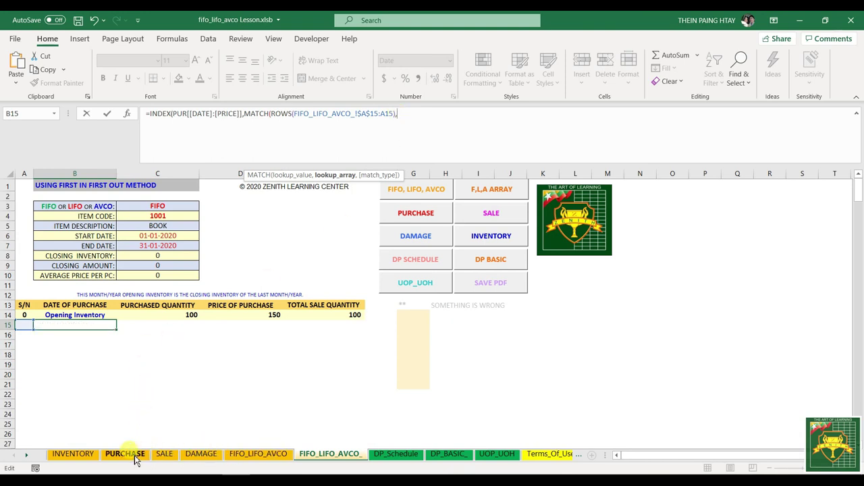
left_click_drag(725, 226, 713, 286)
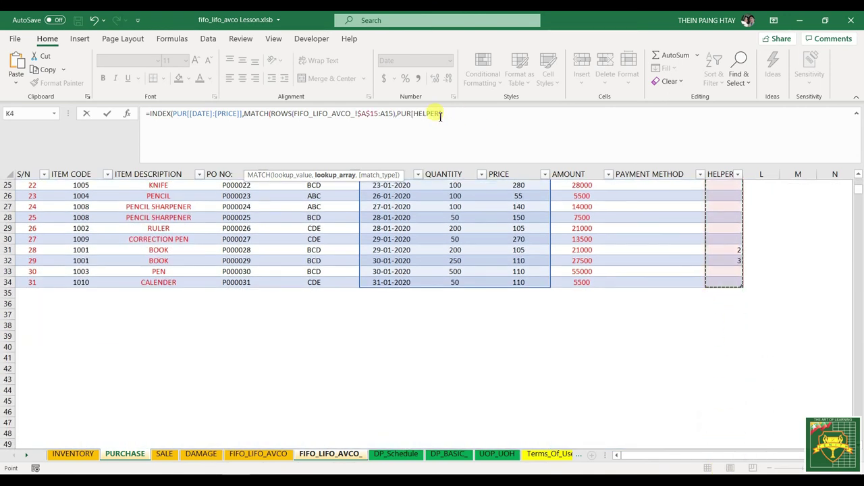
type(",")
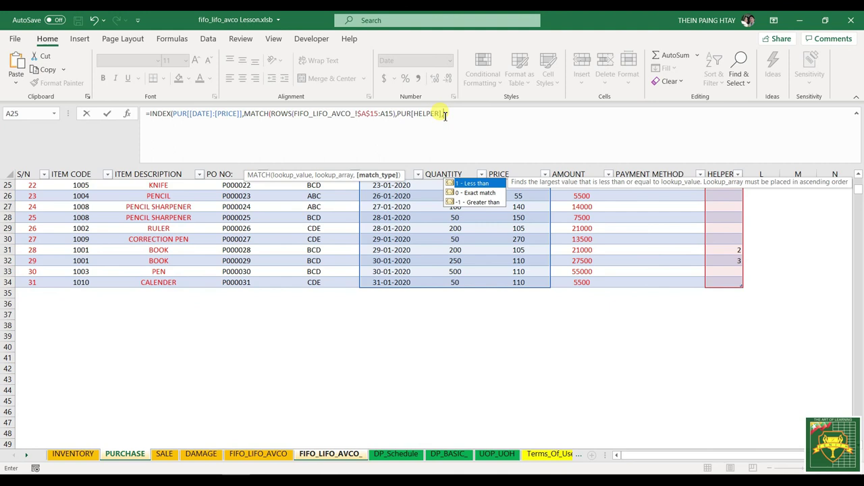
type("0)")
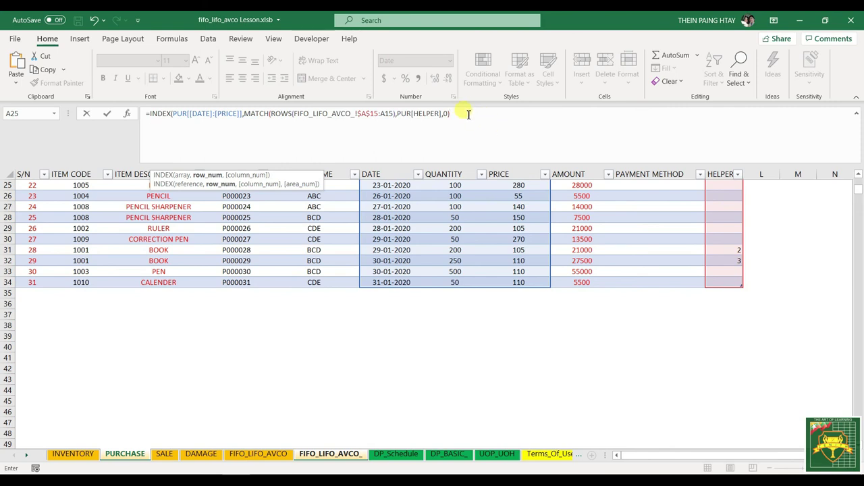
type(",")
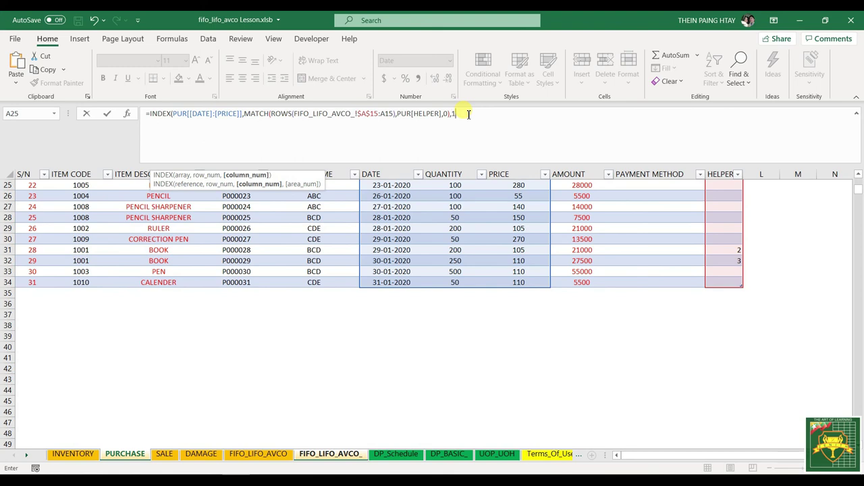
type("1)")
- Commit B15, then copy its formula into C15 formatted as General to show quantity 600
key("Return")
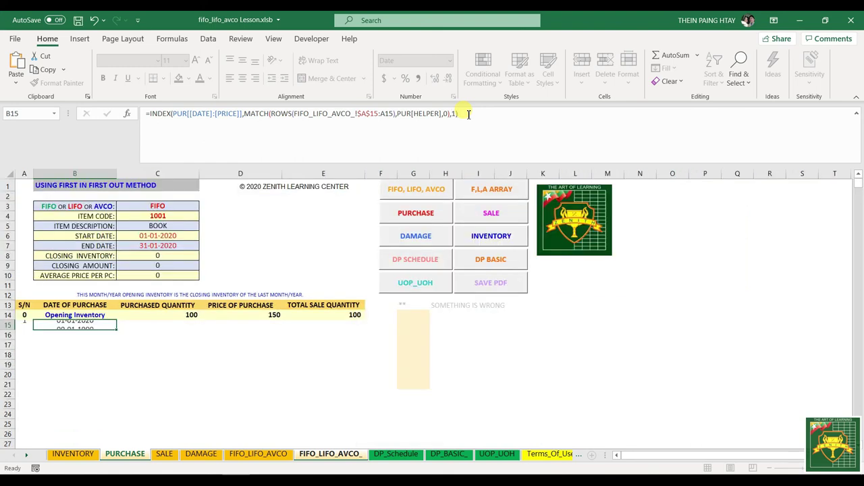
left_click(82, 328)
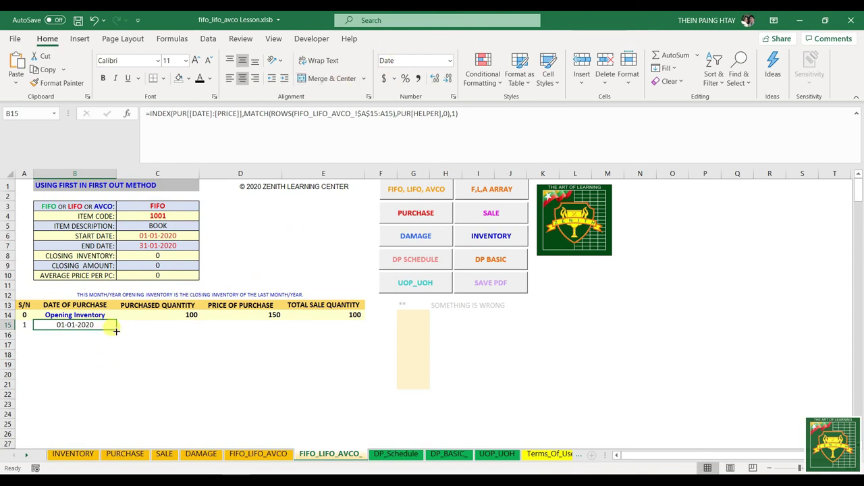
left_click_drag(500, 116, 146, 114)
key("ctrl+c")
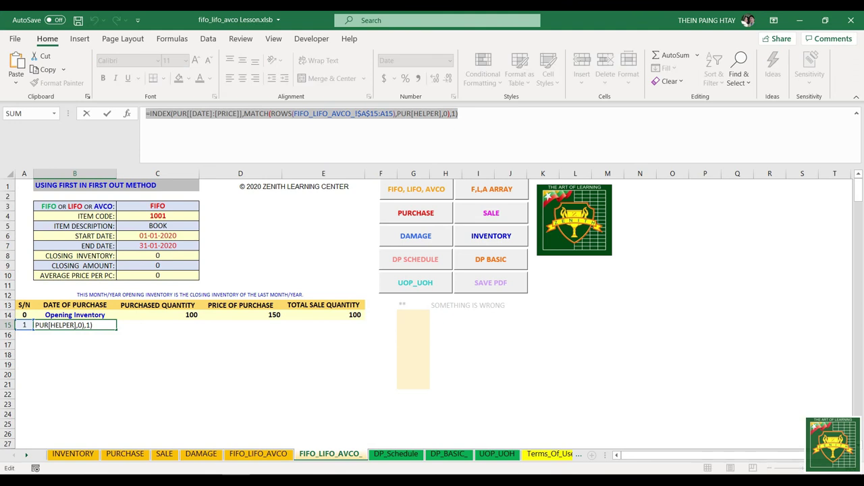
key("Escape")
left_click(148, 328)
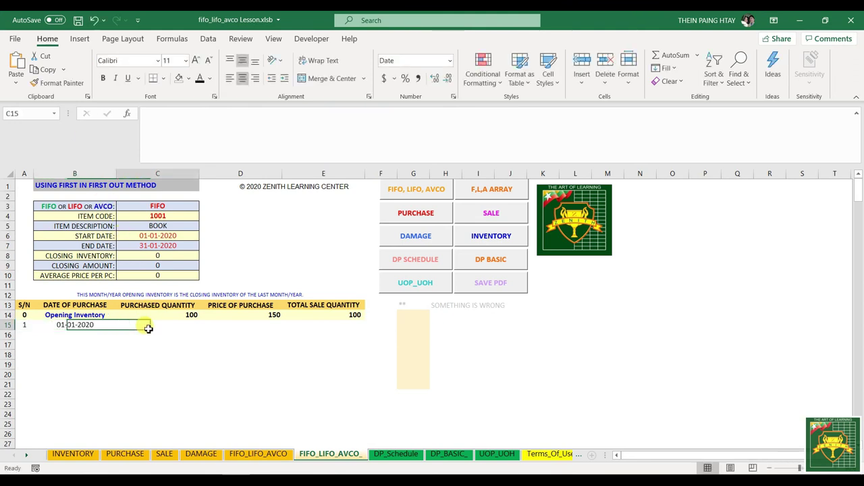
key("ctrl+v")
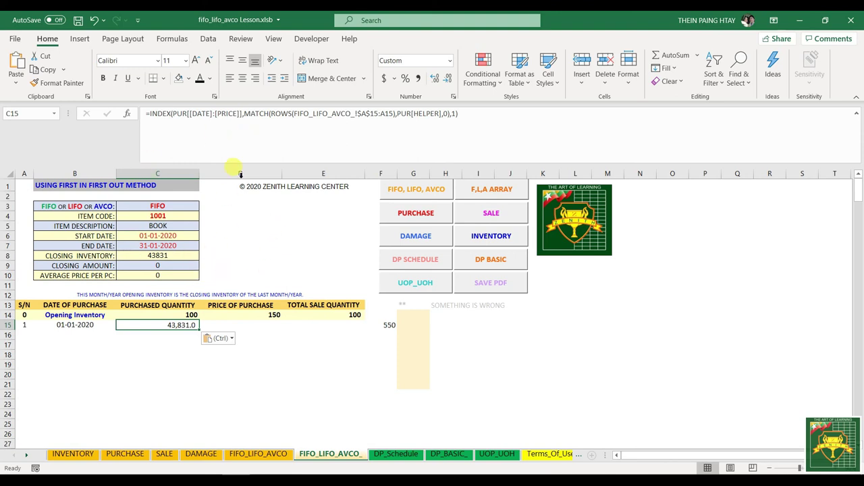
left_click(449, 61)
left_click(408, 76)
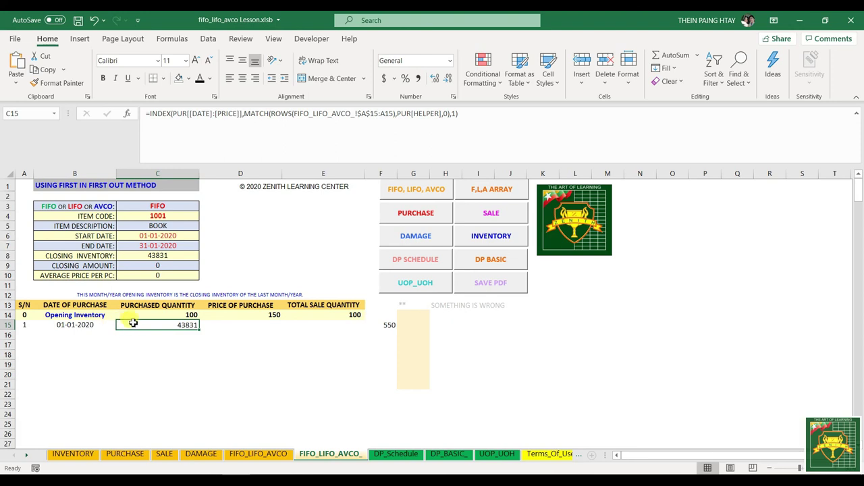
left_click(456, 115)
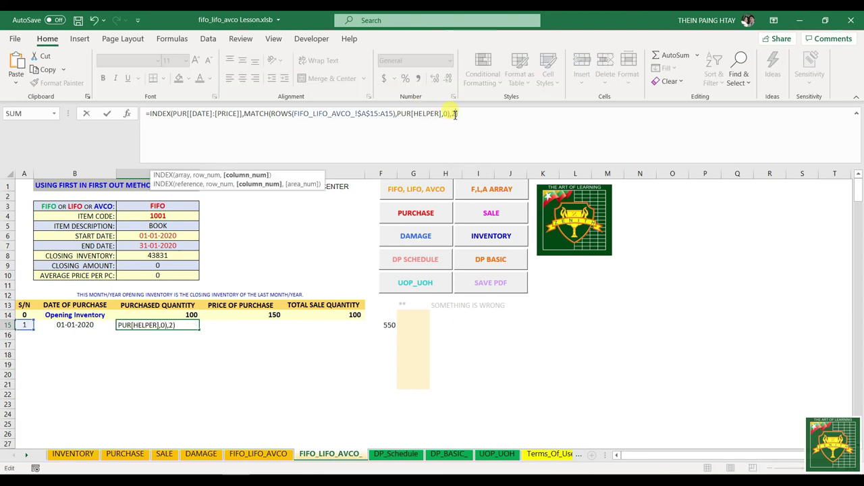
key("Return")
- Copy the formula into D15 using column 3 and show the price 100 without decimals
left_click(173, 326)
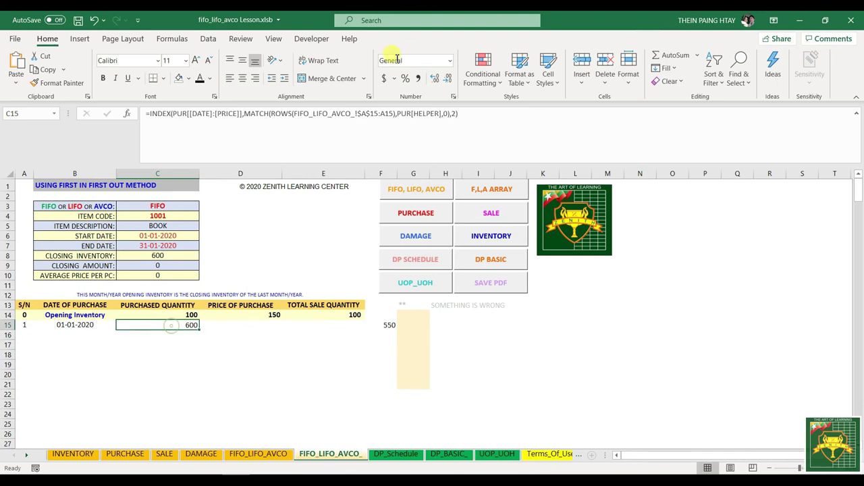
triple_click(470, 114)
key("ctrl+c")
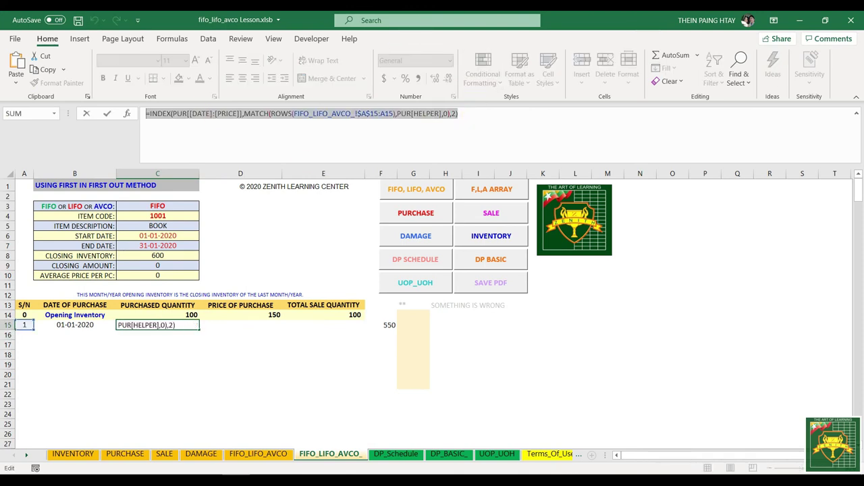
key("Escape")
left_click(243, 326)
left_click(231, 131)
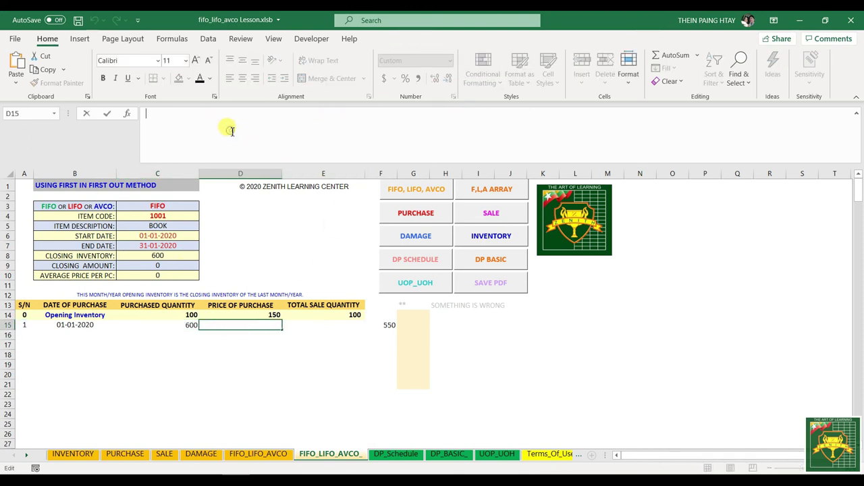
key("ctrl+v")
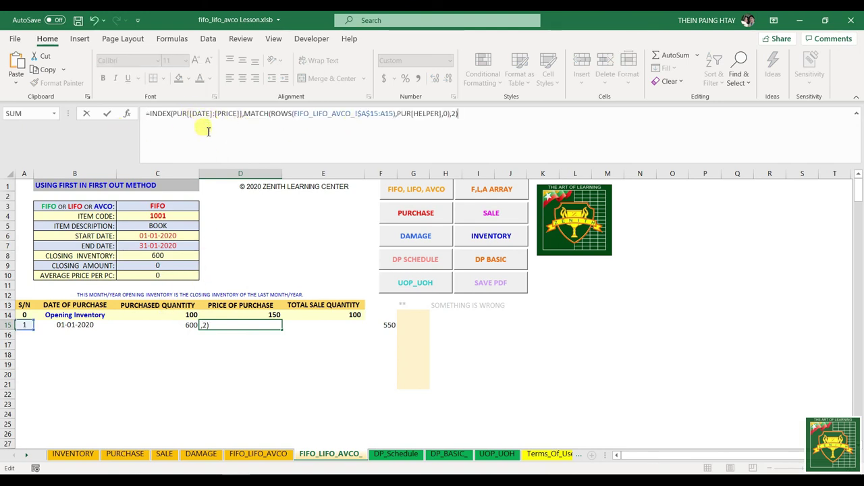
left_click(456, 113)
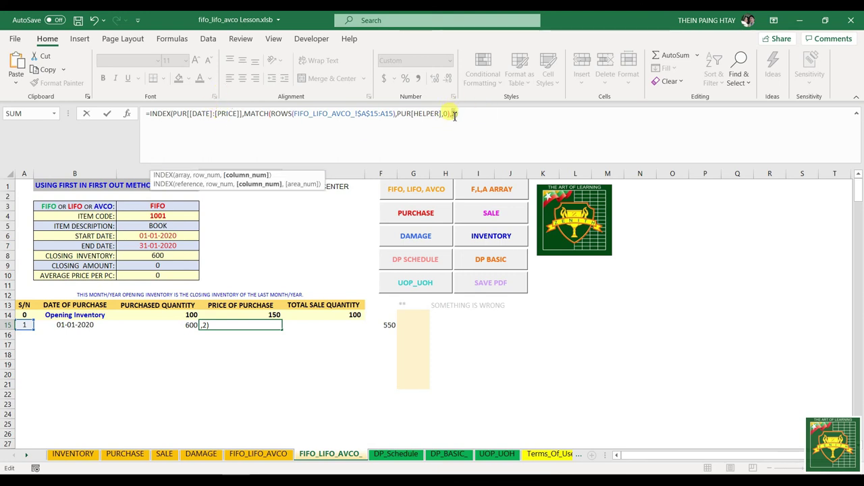
key("Return")
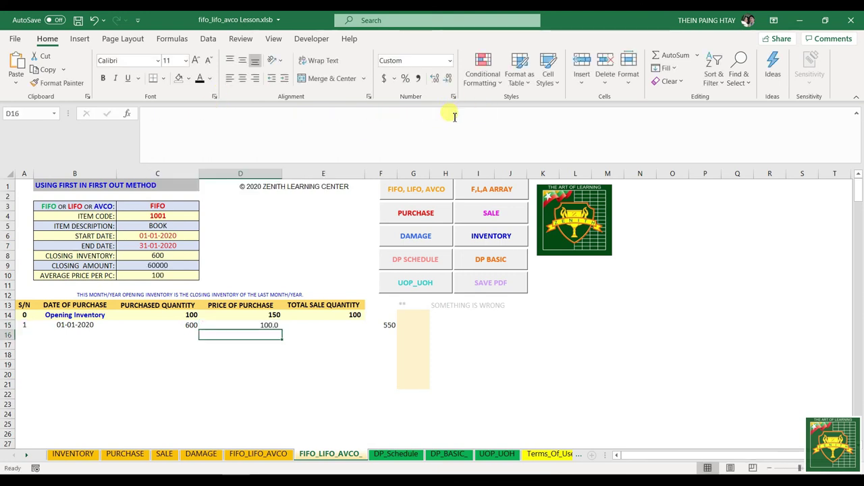
left_click(262, 328)
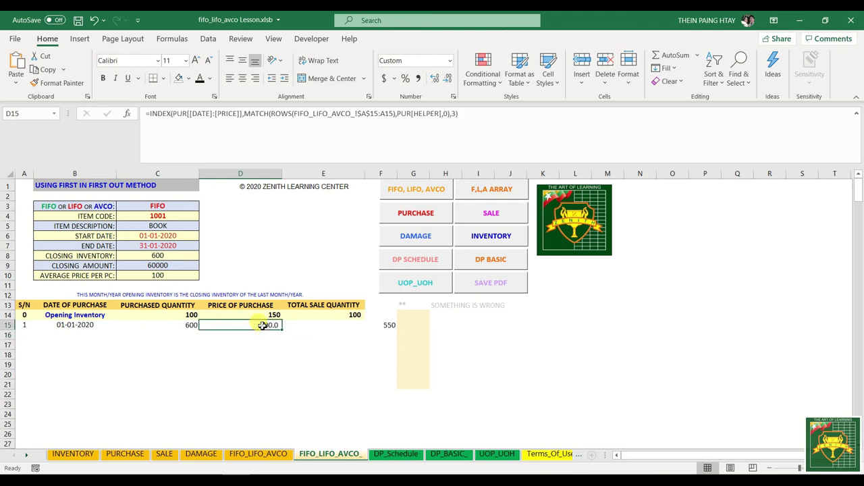
left_click(443, 80)
left_click(243, 334)
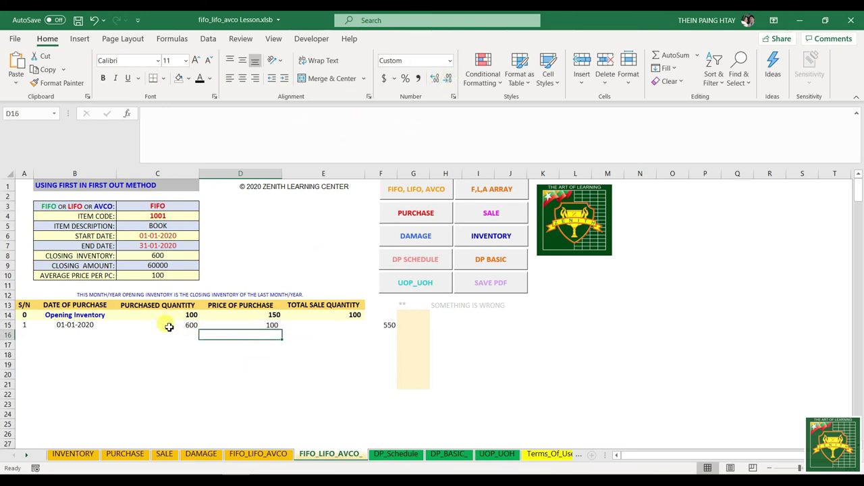
left_click_drag(168, 327, 270, 325)
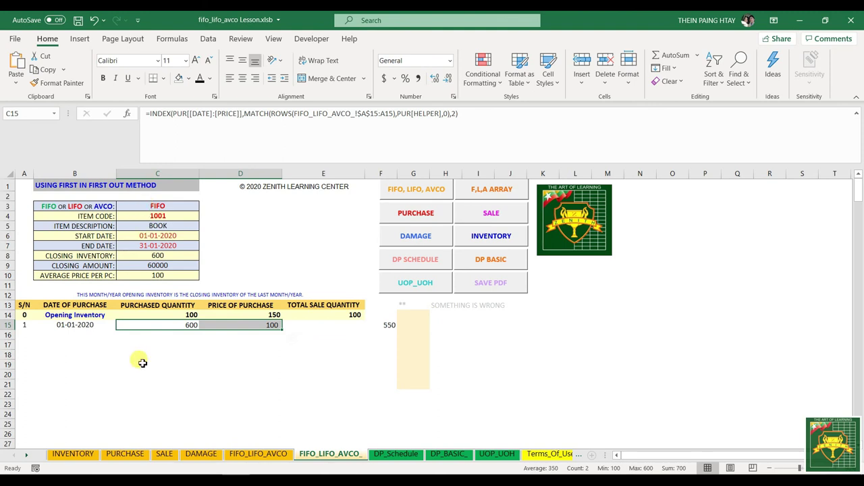
- Fill B15:D15 down to row 21, listing 600/100, 200/105, 250/110 with #N/A below
left_click_drag(75, 324, 237, 324)
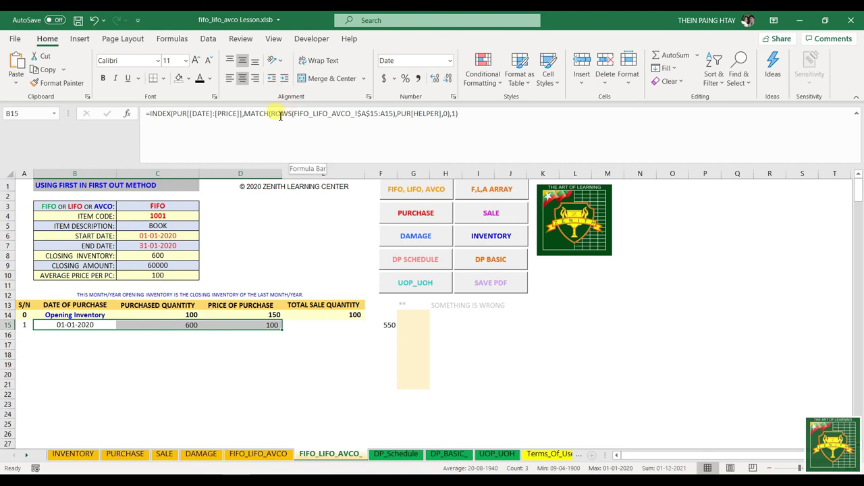
left_click_drag(271, 113, 393, 114)
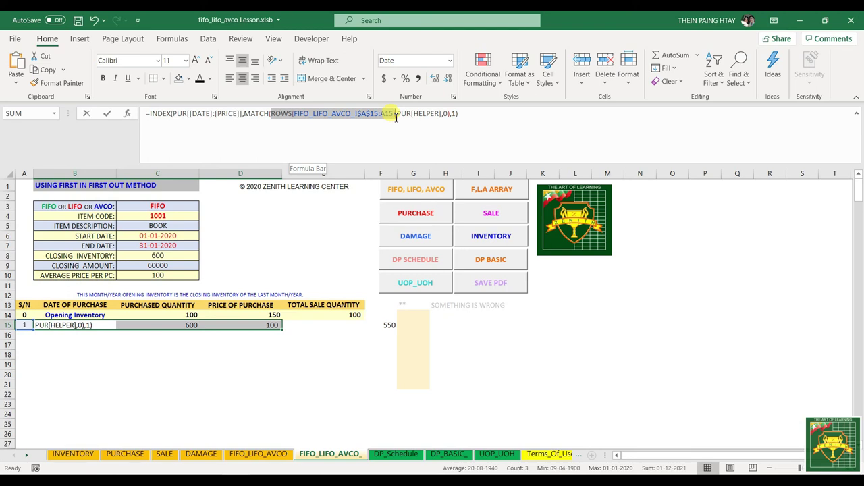
left_click_drag(395, 116, 396, 118)
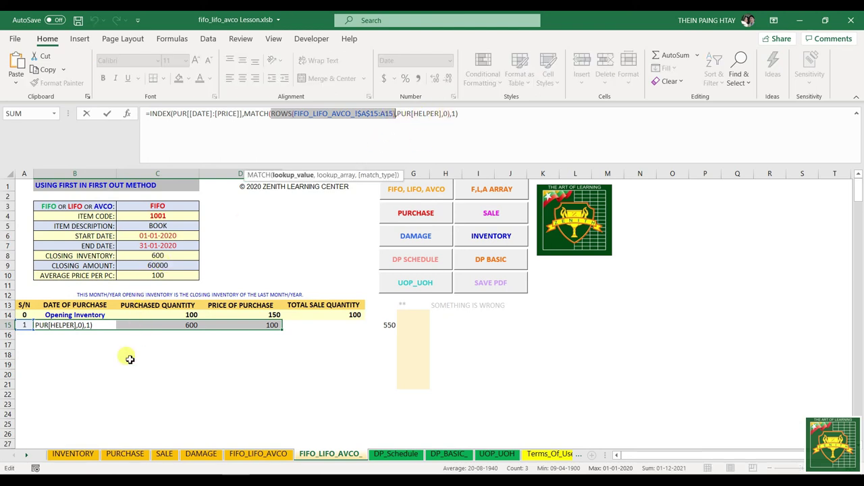
key("Escape")
left_click_drag(78, 332, 247, 326)
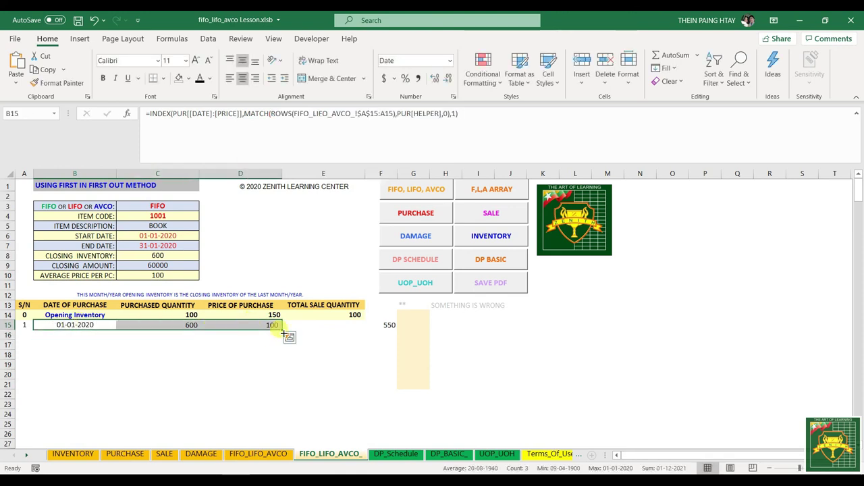
double_click(282, 331)
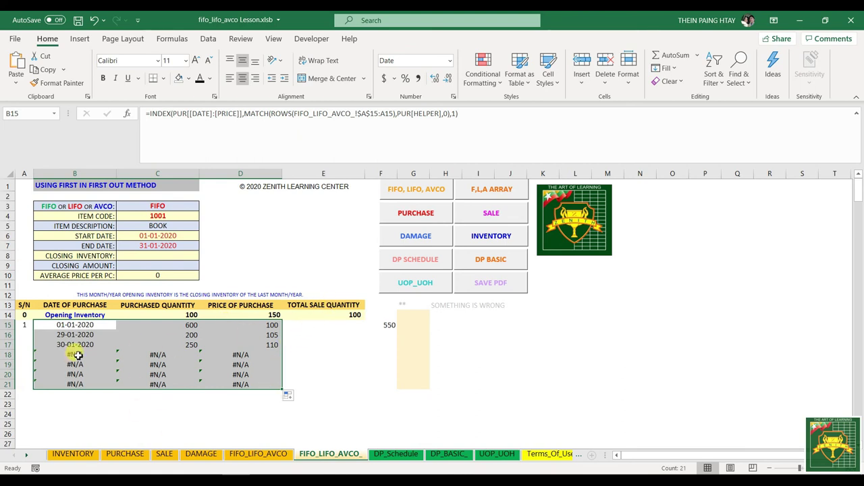
left_click(61, 325)
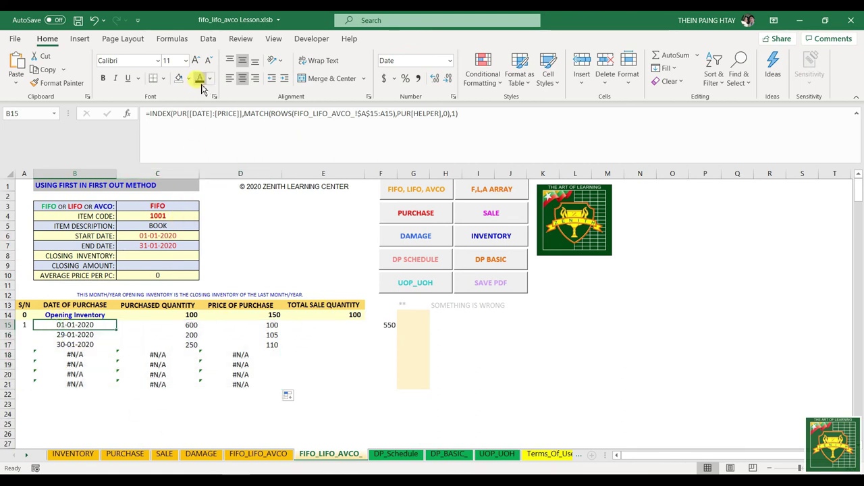
- Wrap the B15 date and C15 quantity formulas in IFERROR(...,"")
left_click(148, 114)
type("IFERRO")
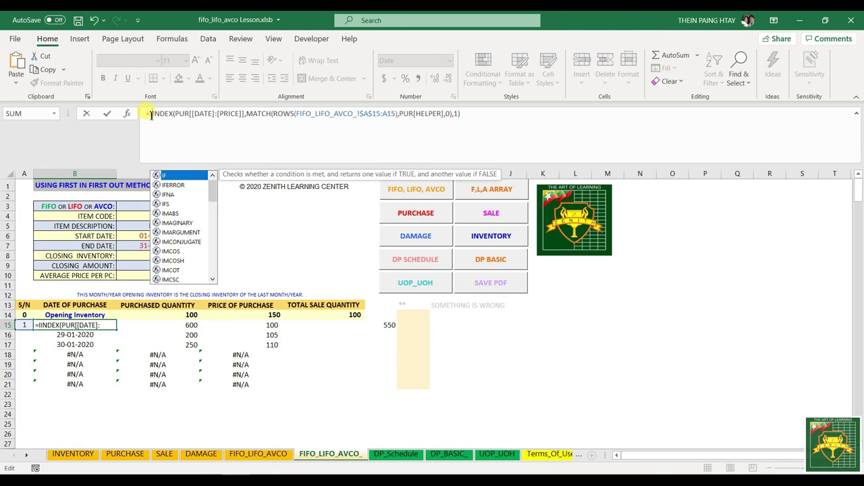
type("R(")
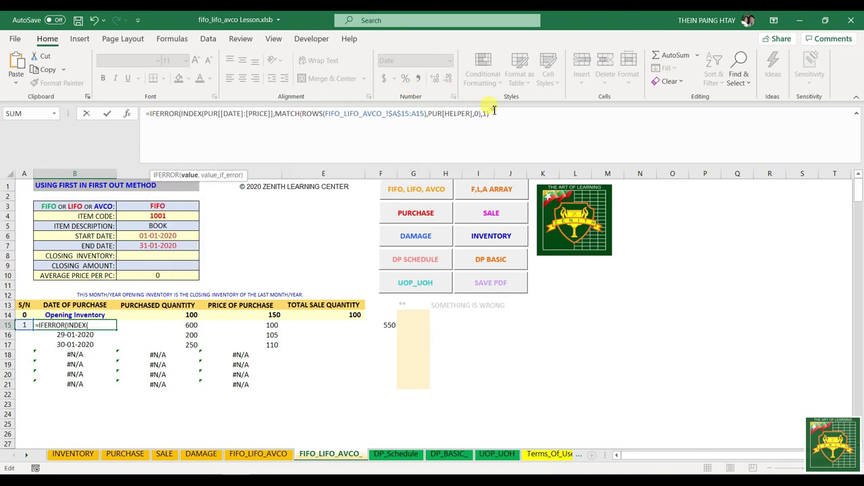
left_click(493, 111)
type(",")
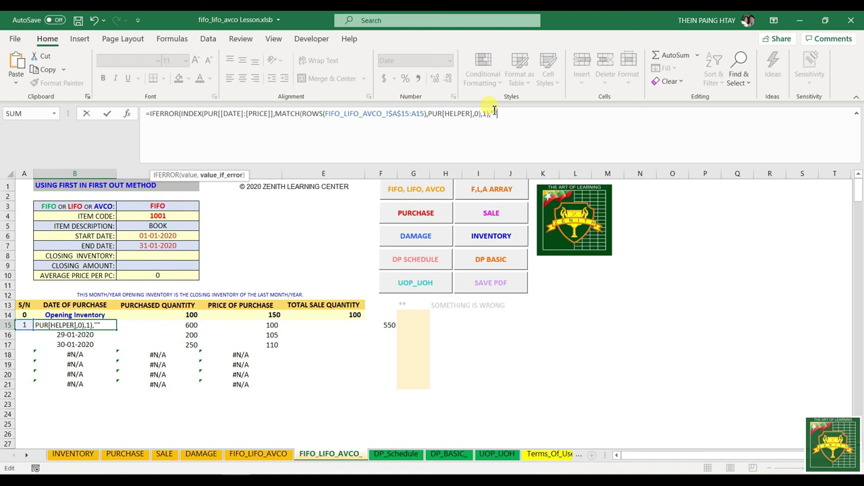
key("Return")
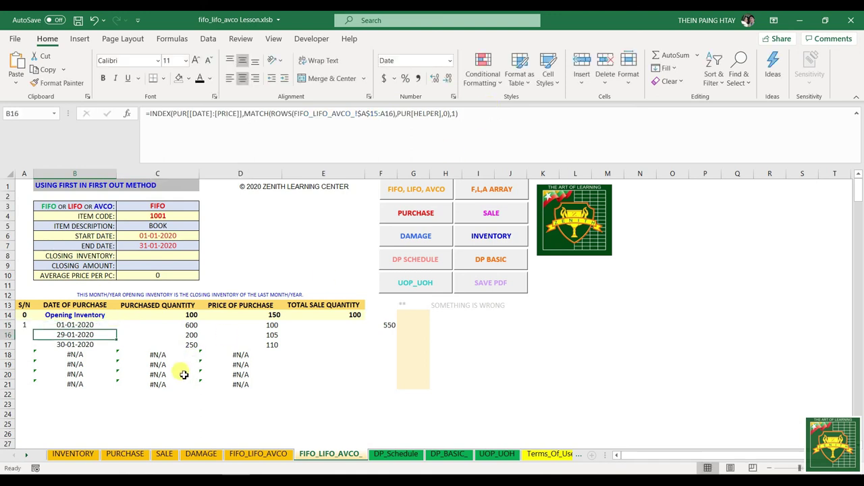
left_click(159, 324)
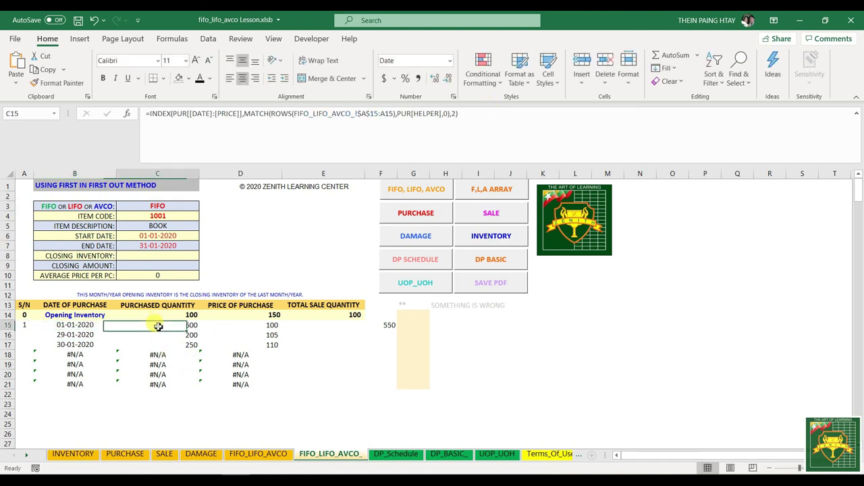
left_click(149, 115)
type("IFERROR(")
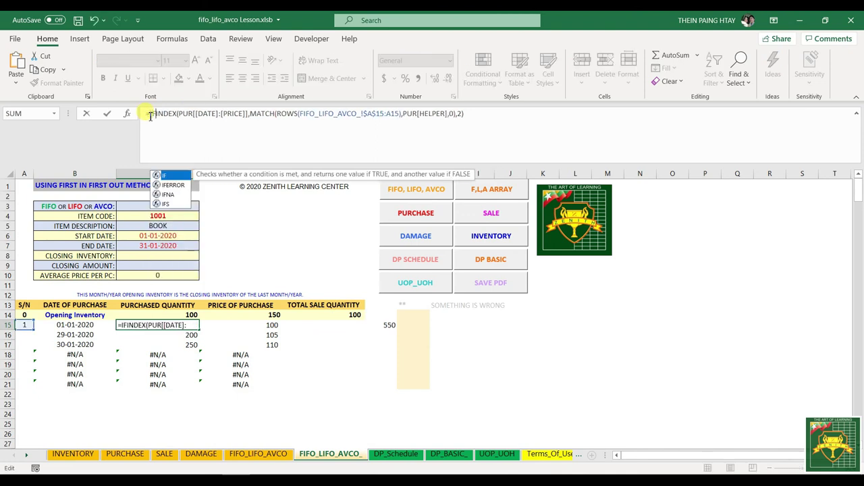
left_click(514, 117)
type(",")
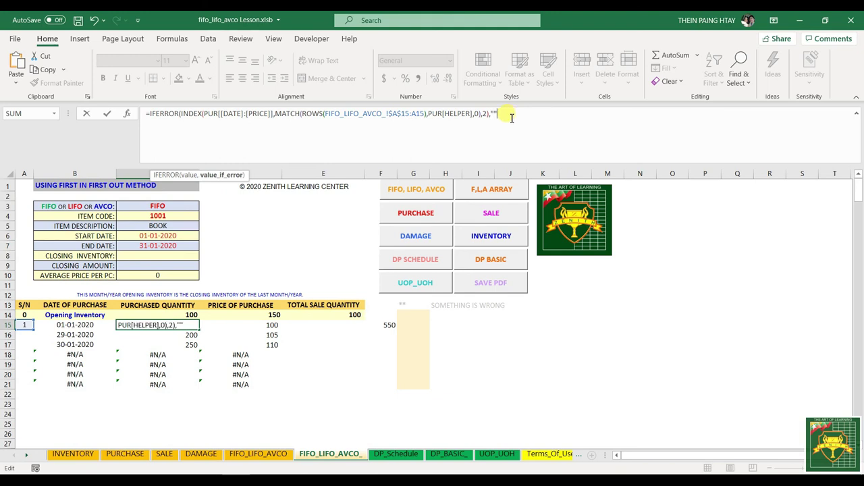
key("Return")
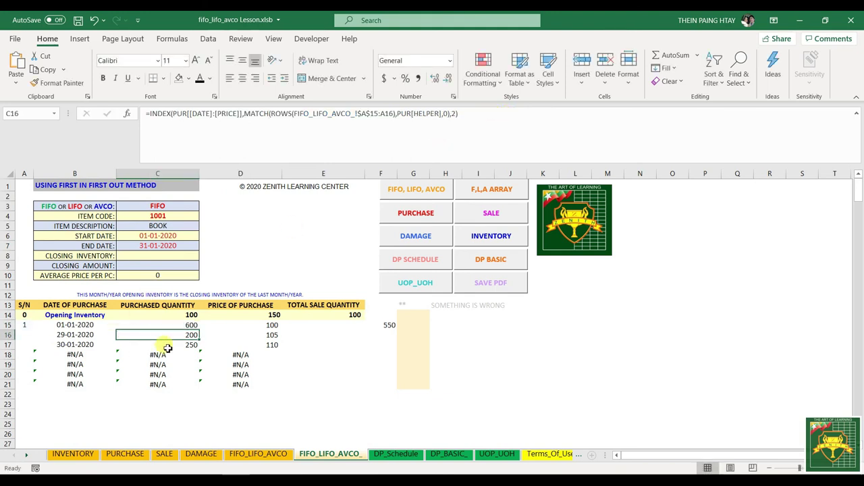
- Wrap the D15 price formula in IFERROR(...,"") as well
left_click(232, 326)
left_click(148, 113)
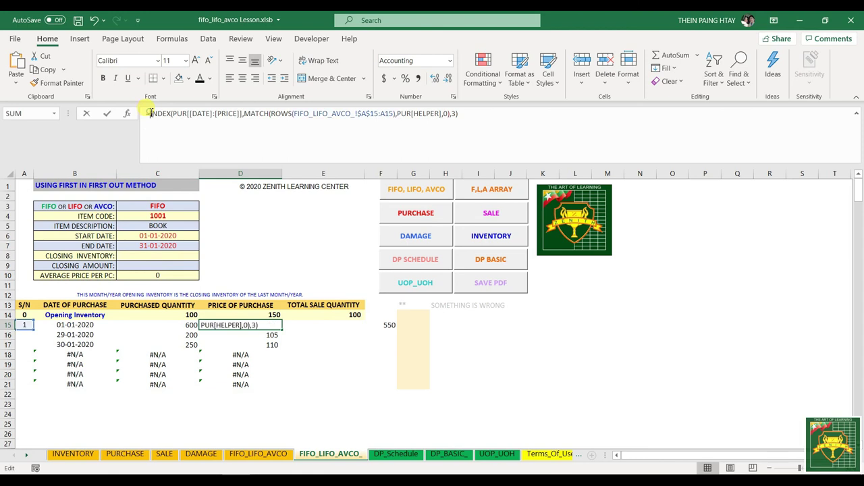
type("IFERROR(")
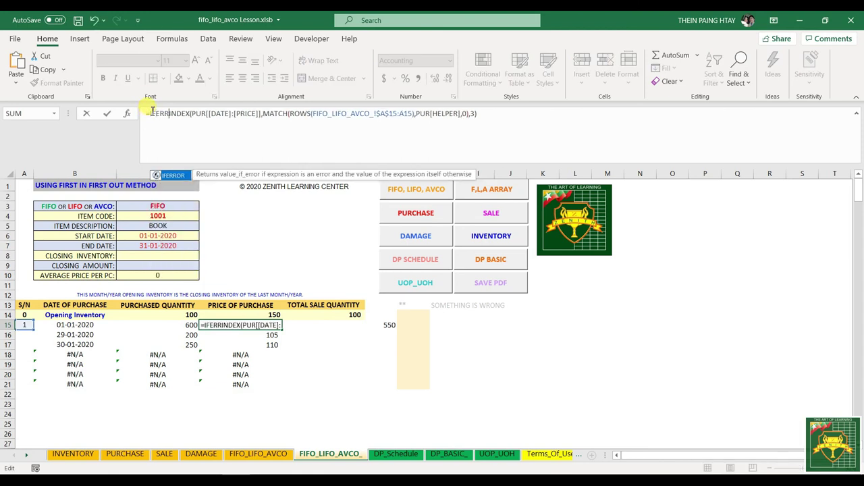
left_click(497, 112)
type(",")
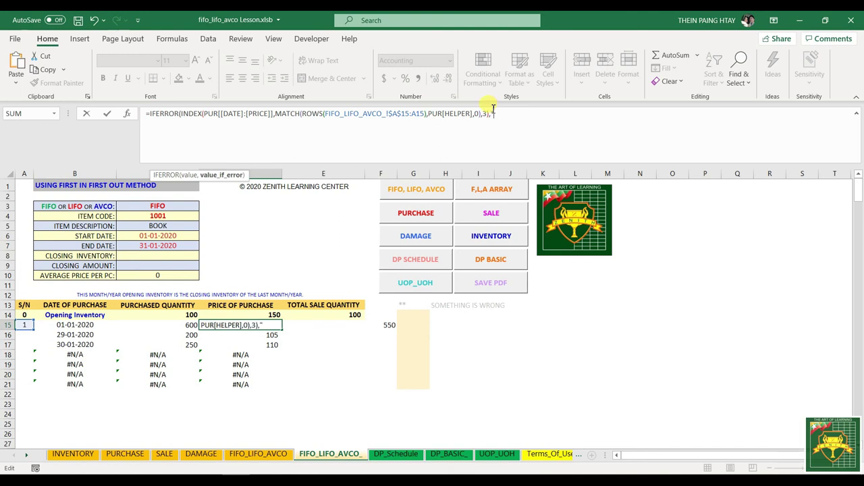
type("\"\")")
key("Return")
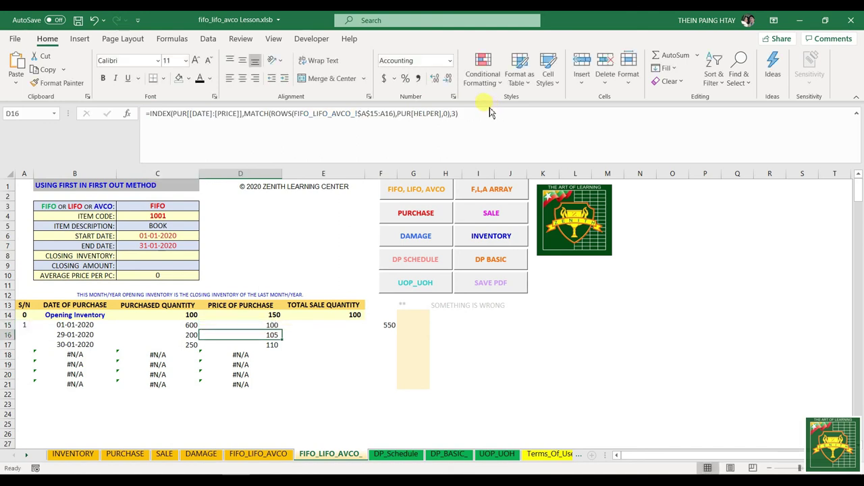
left_click(59, 325)
- Fill the IFERROR-wrapped B15:D15 formulas down to row 21 so unused rows appear blank
left_click_drag(60, 325, 280, 331)
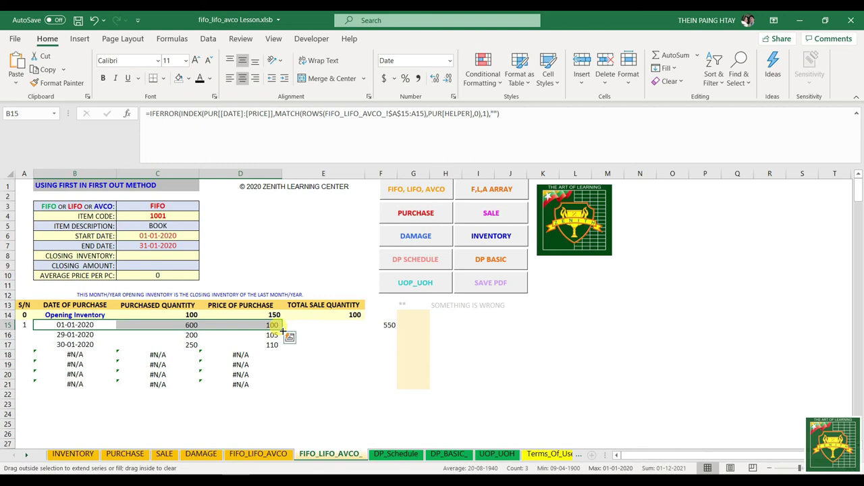
double_click(282, 330)
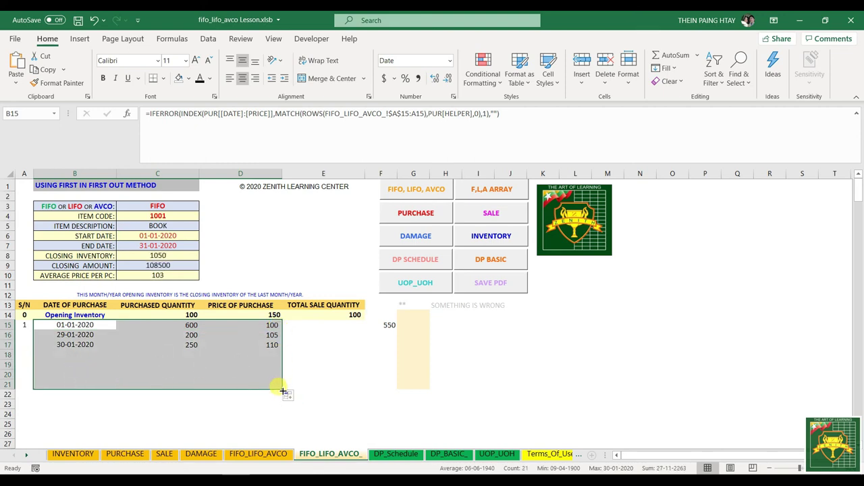
left_click_drag(63, 324, 77, 383)
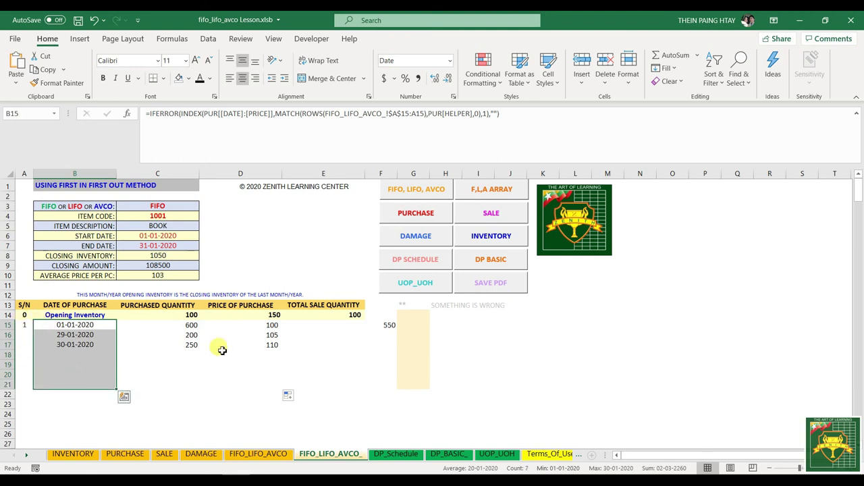
left_click_drag(49, 352, 310, 394)
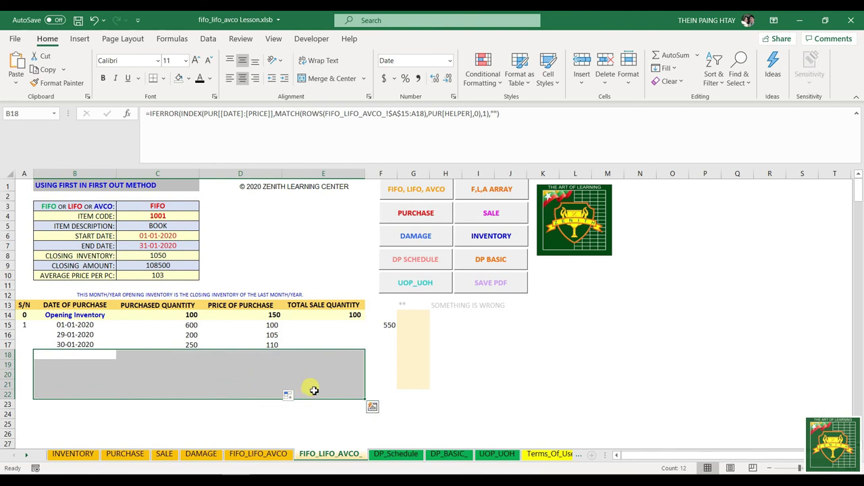
left_click(42, 364)
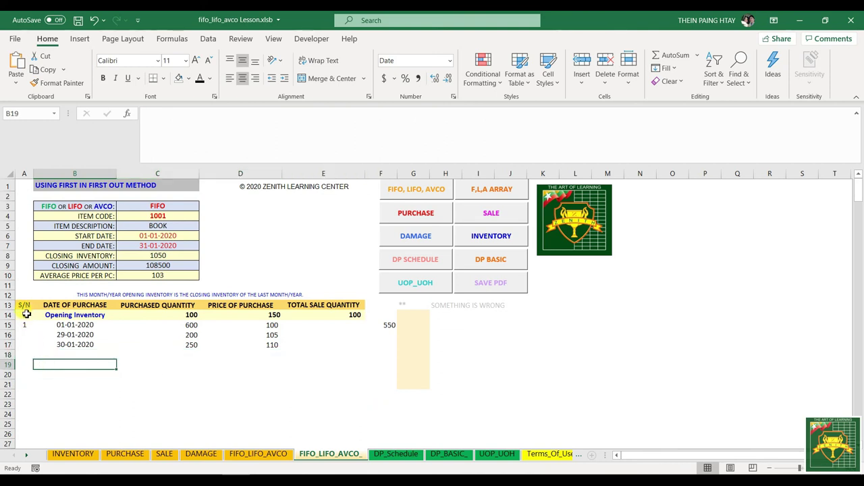
- Copy the A15 S/N formula down to A21 and extend row 17's formulas down to row 21
left_click_drag(22, 324, 318, 344)
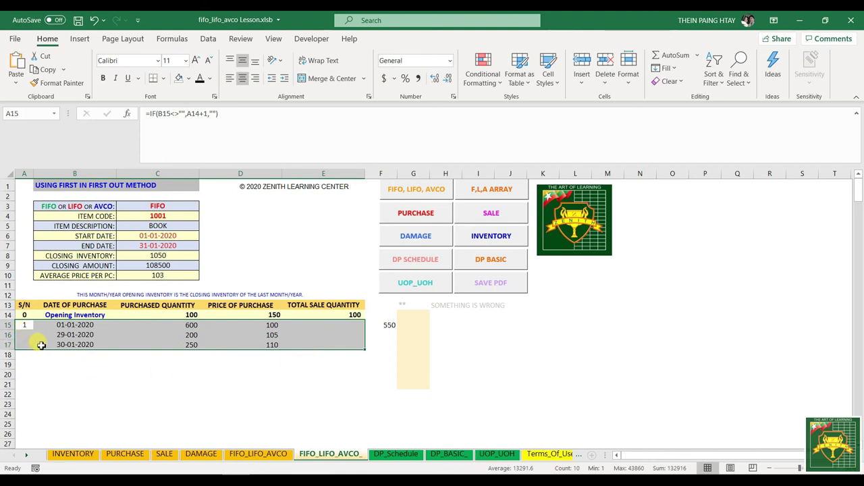
left_click(25, 325)
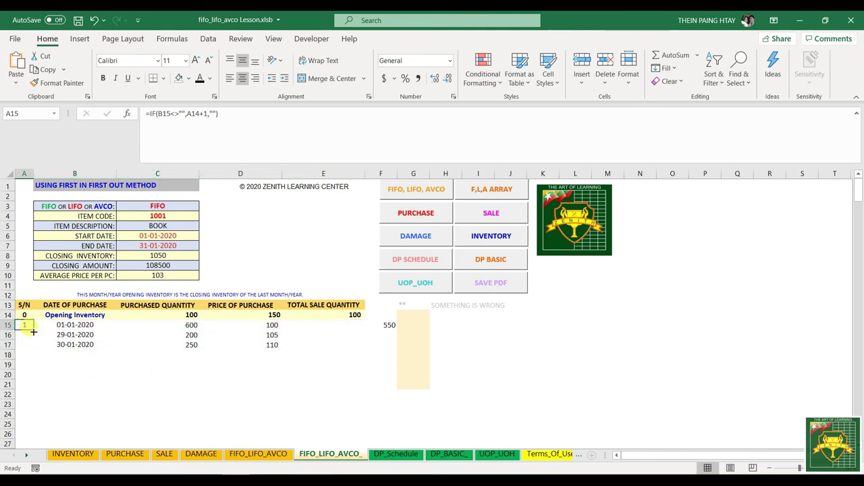
left_click_drag(33, 332, 32, 383)
left_click_drag(60, 345, 277, 345)
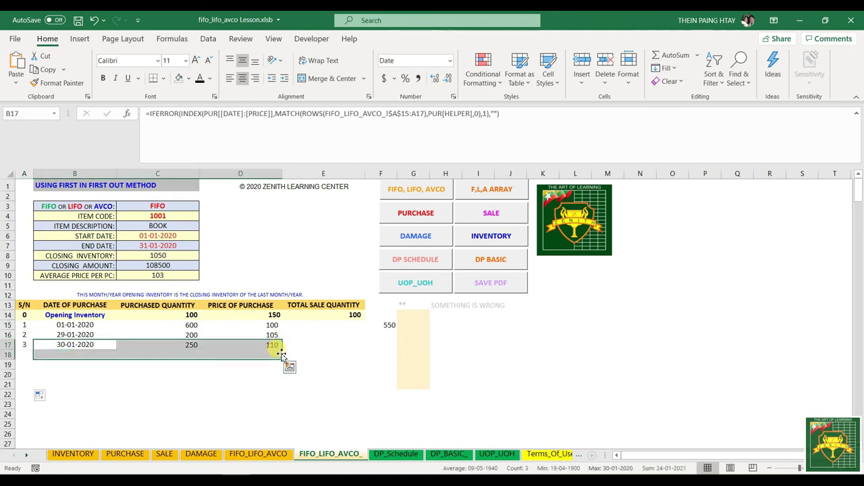
left_click(112, 345)
left_click_drag(112, 345, 283, 382)
left_click(67, 373)
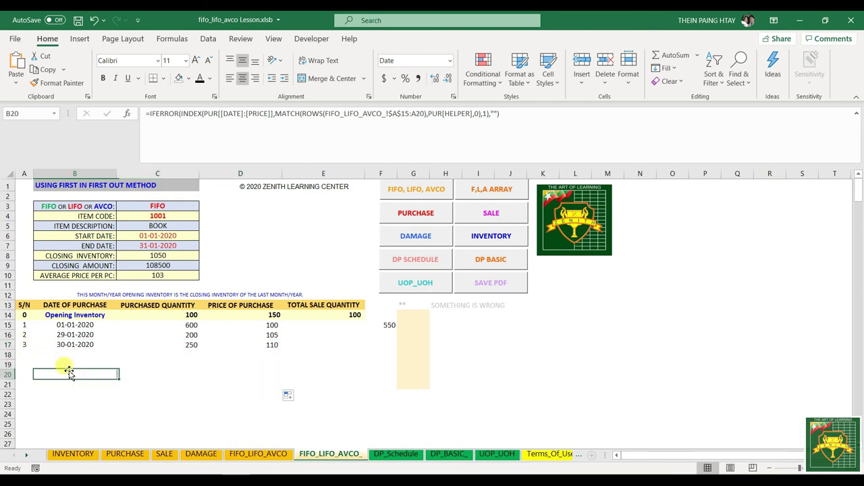
left_click_drag(324, 324, 335, 344)
- Compare the sale-quantity formulas on the original FIFO_LIFO_AVCO sheet and delete F15's value
left_click(337, 328)
left_click(326, 315)
left_click(321, 325)
left_click(326, 315)
left_click(320, 324)
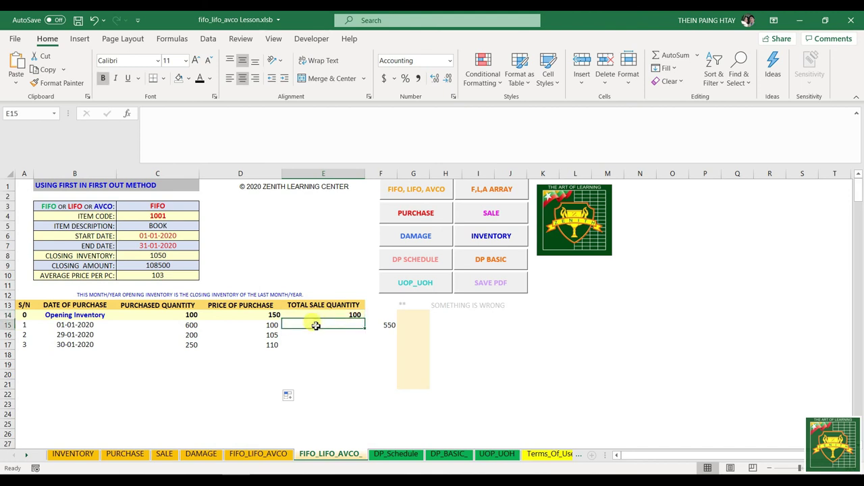
left_click(256, 454)
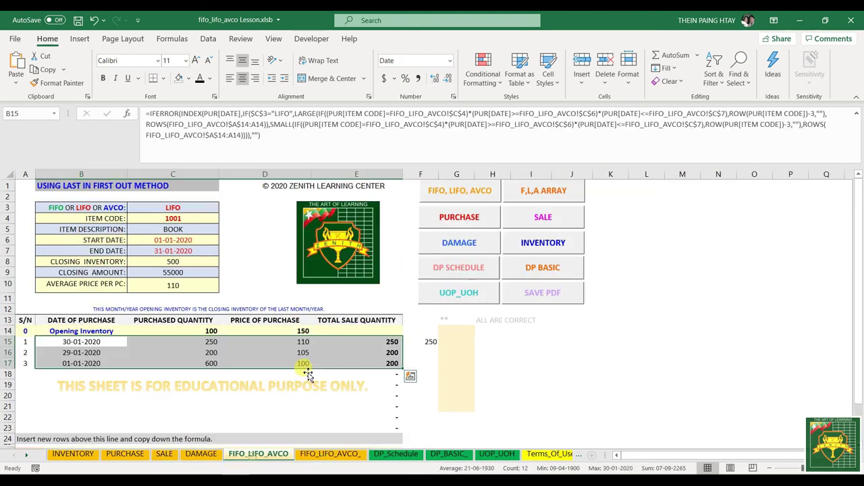
left_click(292, 390)
left_click(370, 351)
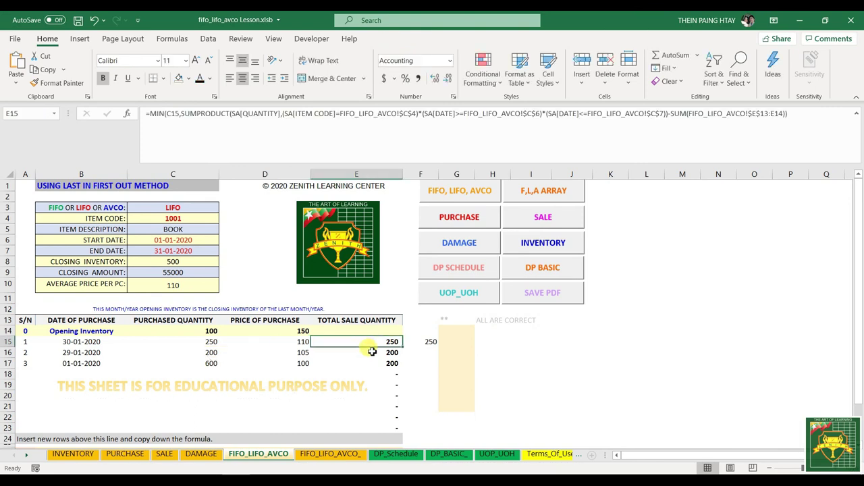
left_click(366, 362)
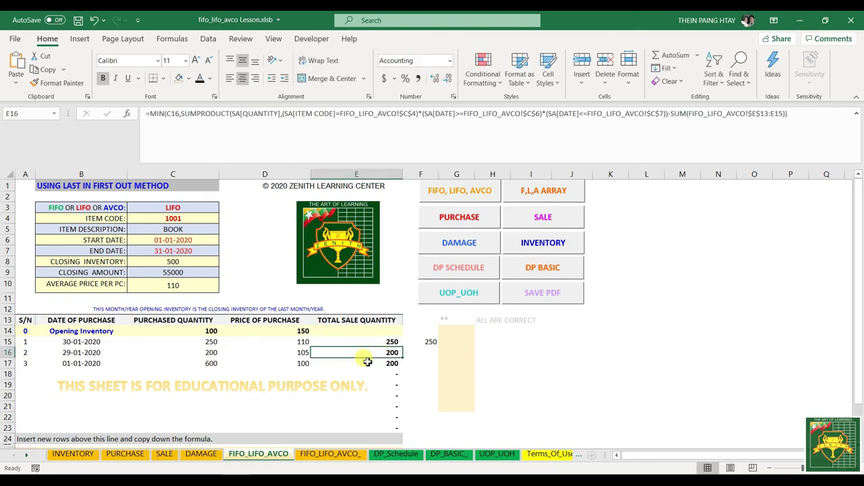
left_click(367, 330)
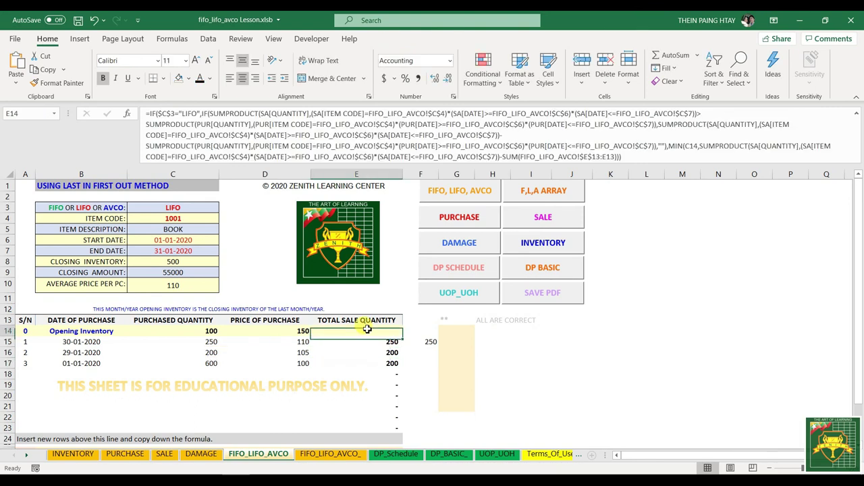
left_click(415, 343)
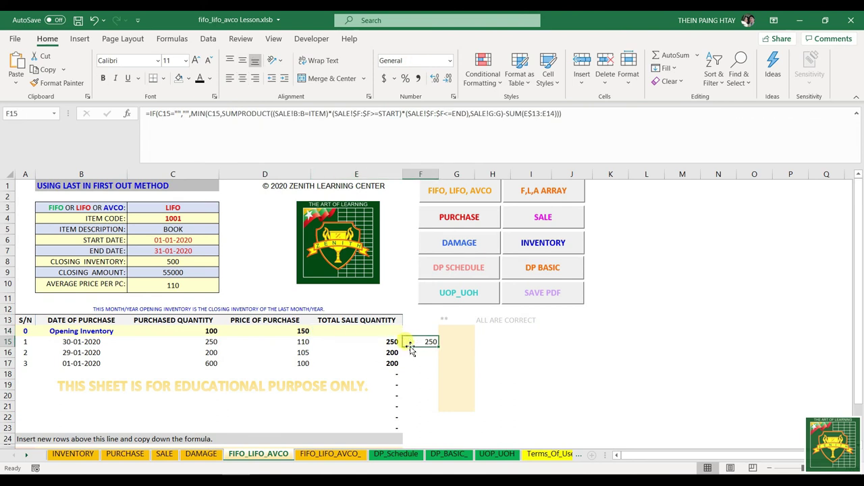
key("Delete")
- Review the E14:E17 sale formulas there and copy E15's sale-quantity formula
left_click(410, 354)
left_click(373, 344)
key("Down")
key("Down")
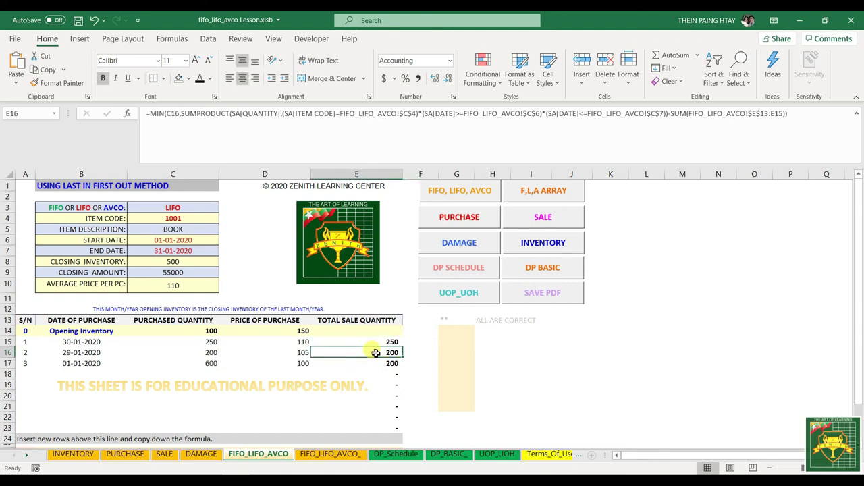
left_click(369, 343)
left_click(366, 352)
left_click(366, 362)
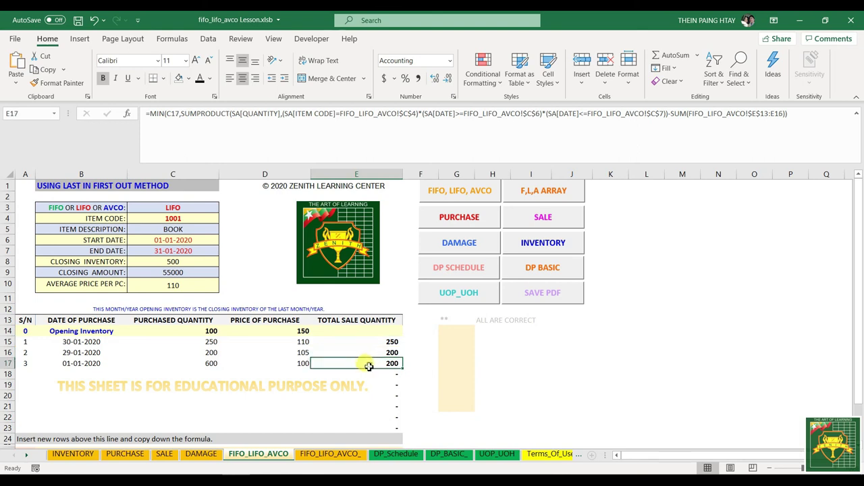
left_click(365, 329)
left_click(361, 341)
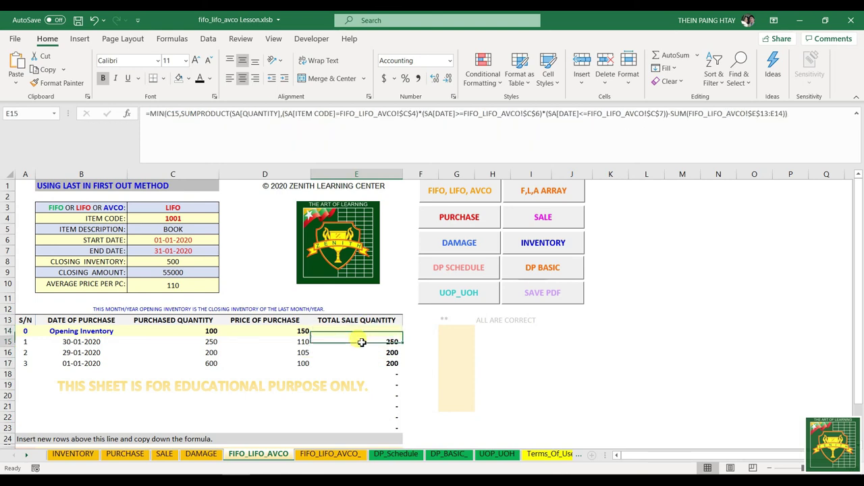
key("ctrl+c")
- Paste the sale-quantity formula into E15 and change its four sheet references to FIFO_LIFO_AVCO_
left_click(297, 451)
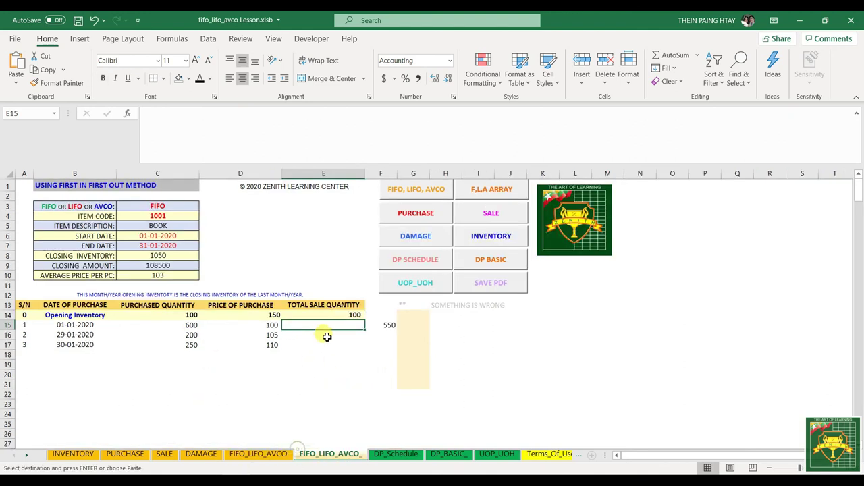
key("ctrl+v")
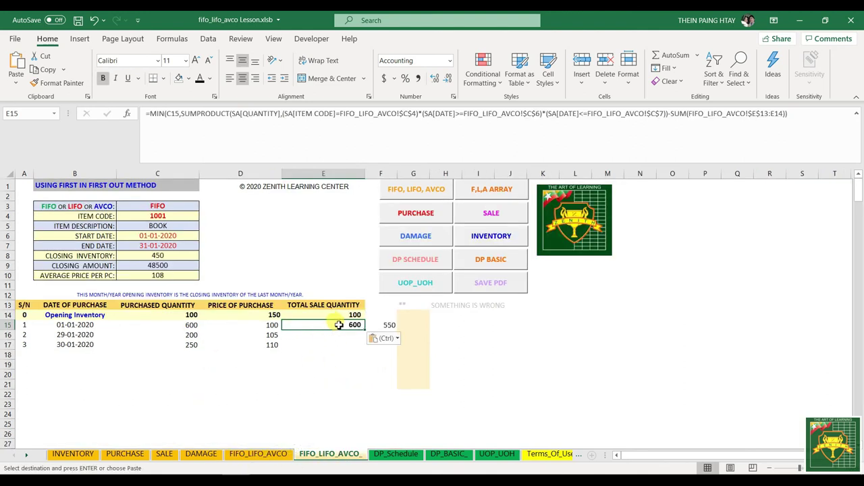
key("Escape")
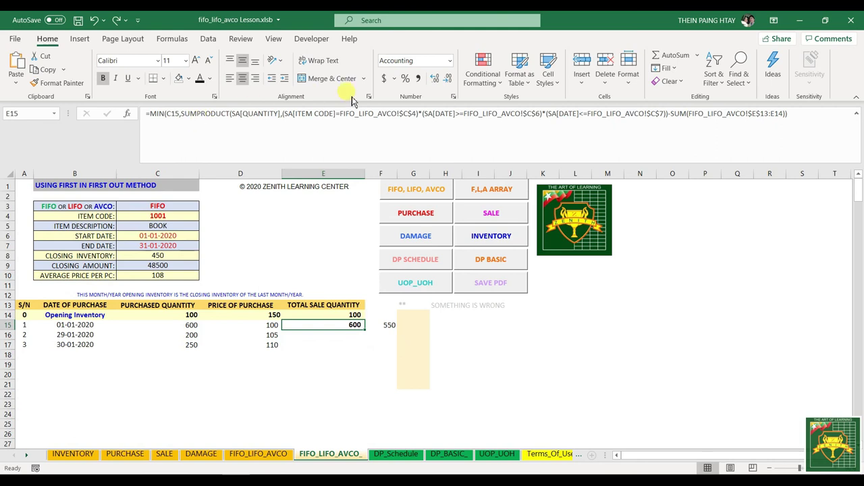
left_click(396, 113)
type("_")
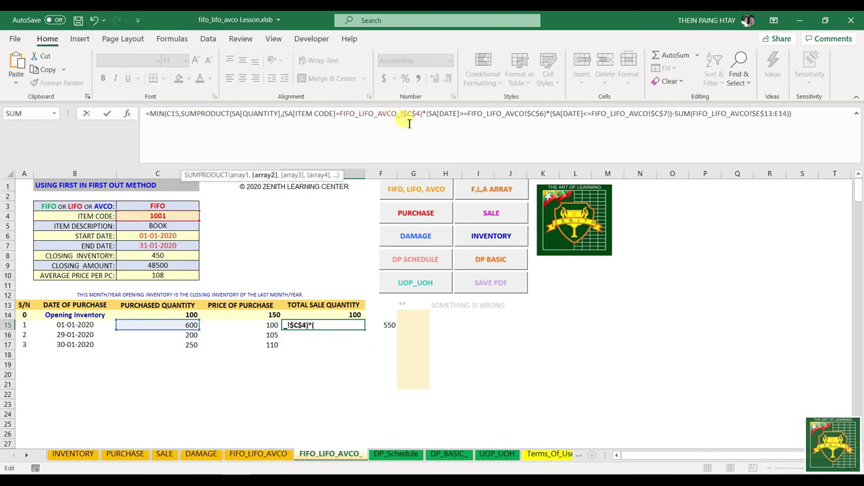
left_click(526, 113)
type("_")
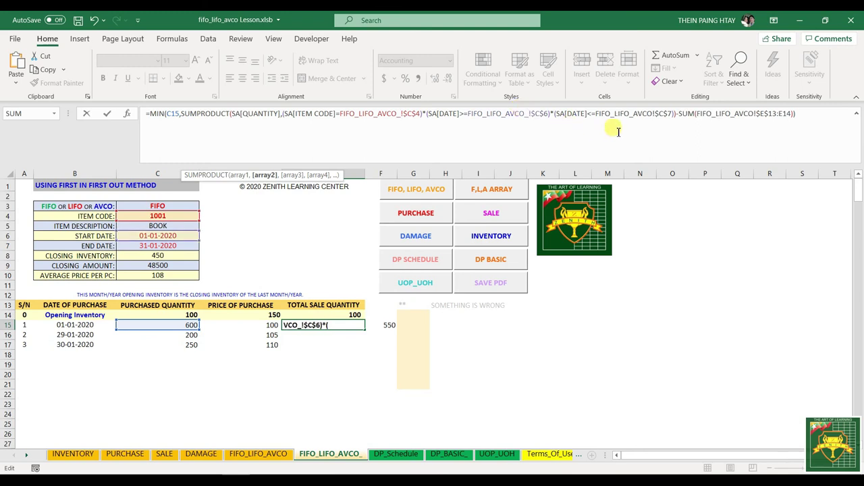
left_click(653, 113)
type("_")
left_click(758, 114)
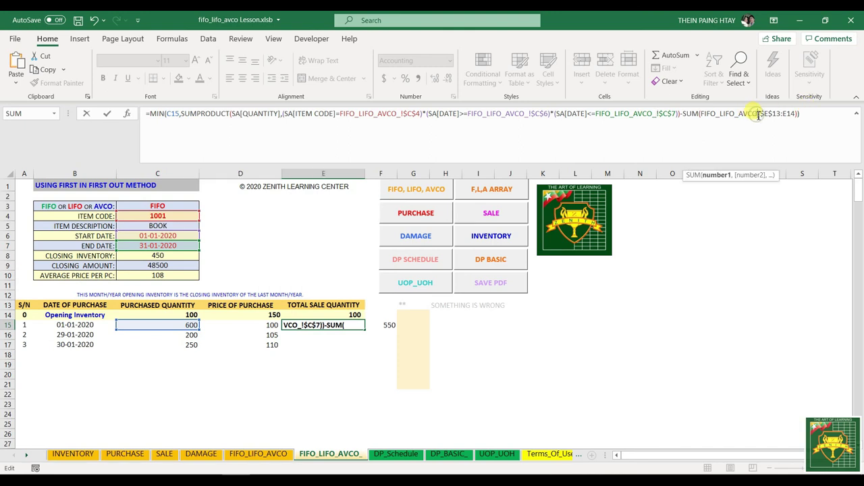
left_click(758, 113)
type("_")
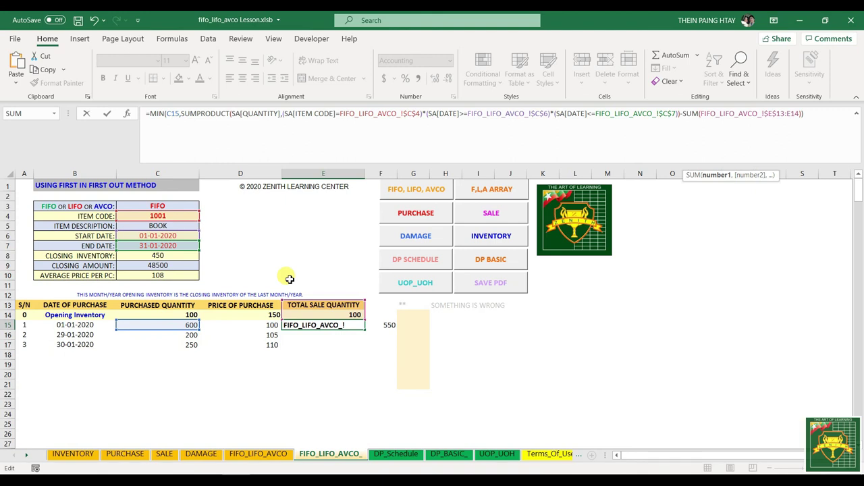
key("Return")
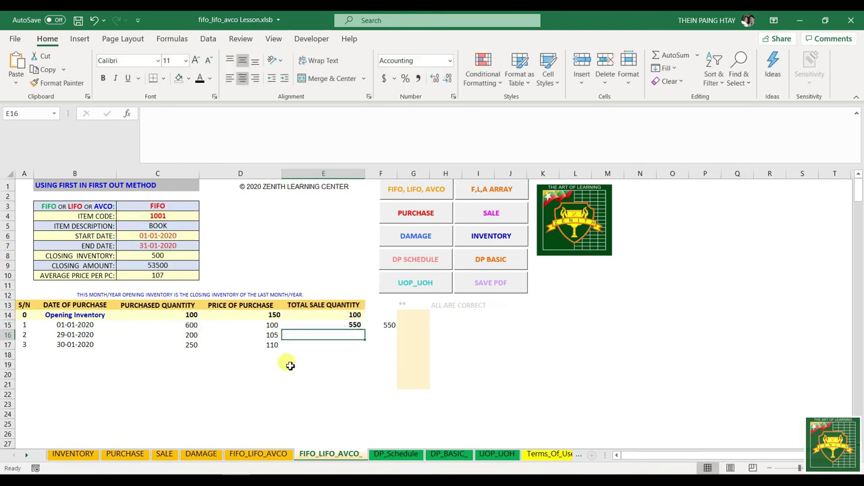
- Clear F15, point MIN's first argument at C15, and fill E15 down to E21
left_click(331, 325)
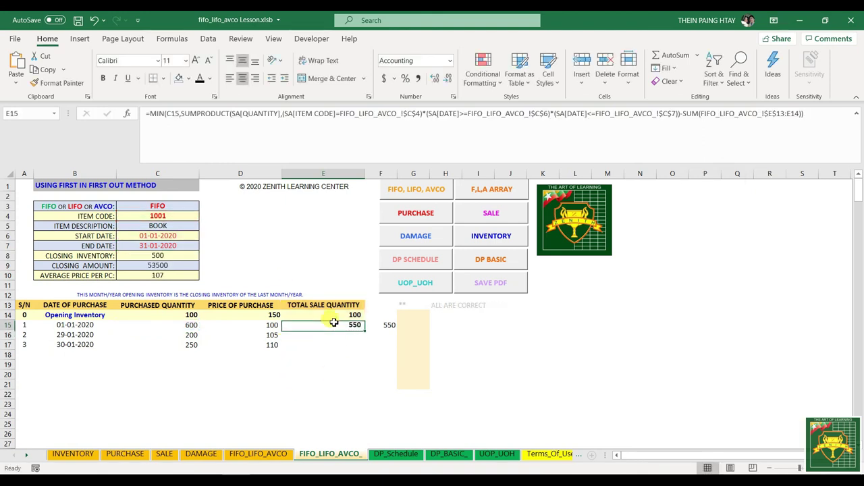
left_click(384, 326)
key("Delete")
left_click(344, 324)
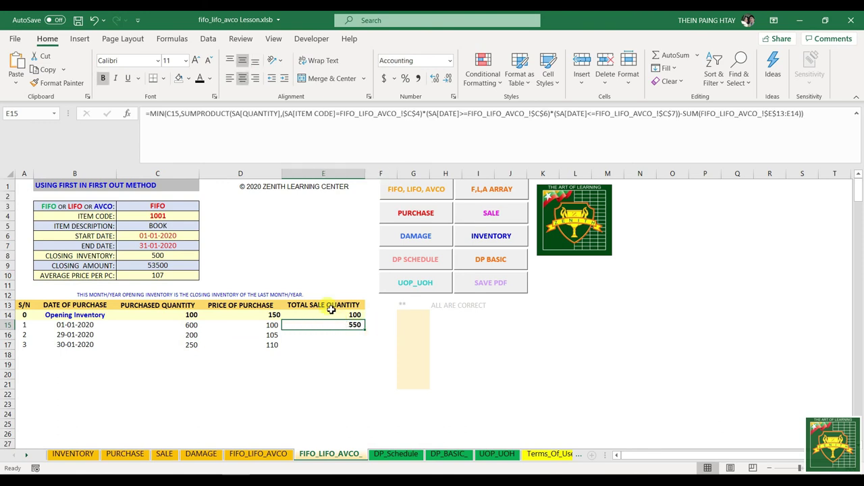
left_click(189, 113)
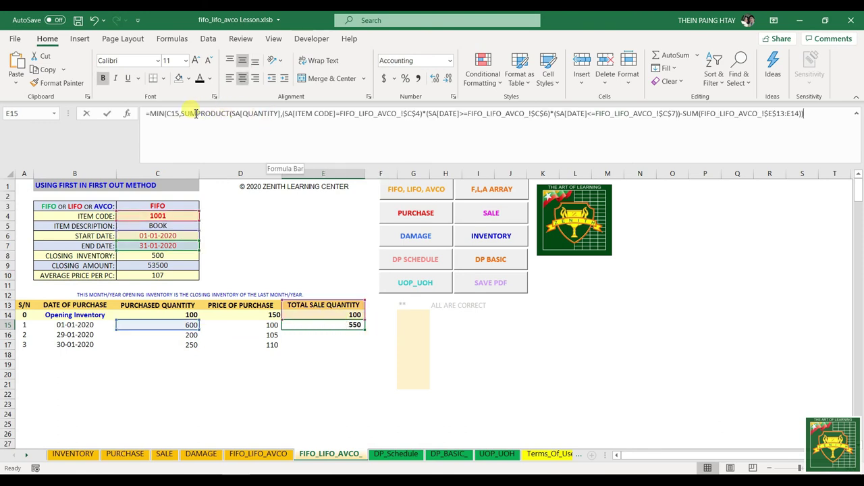
left_click(172, 114)
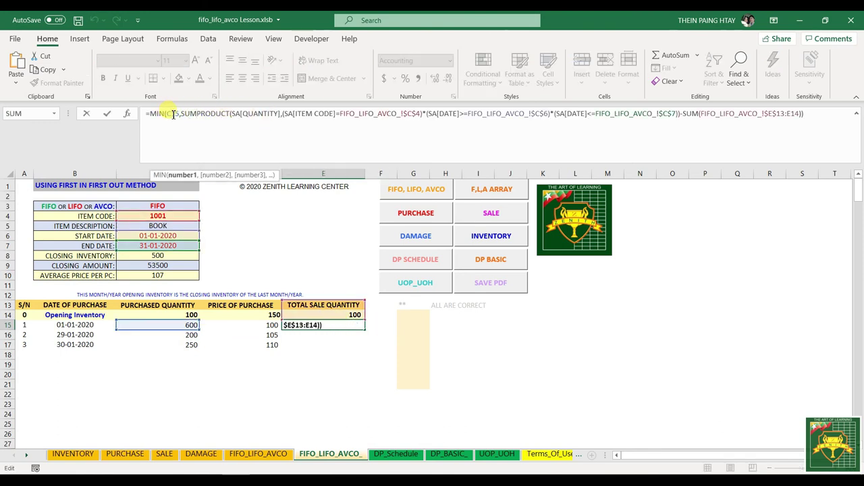
left_click(172, 325)
key("Return")
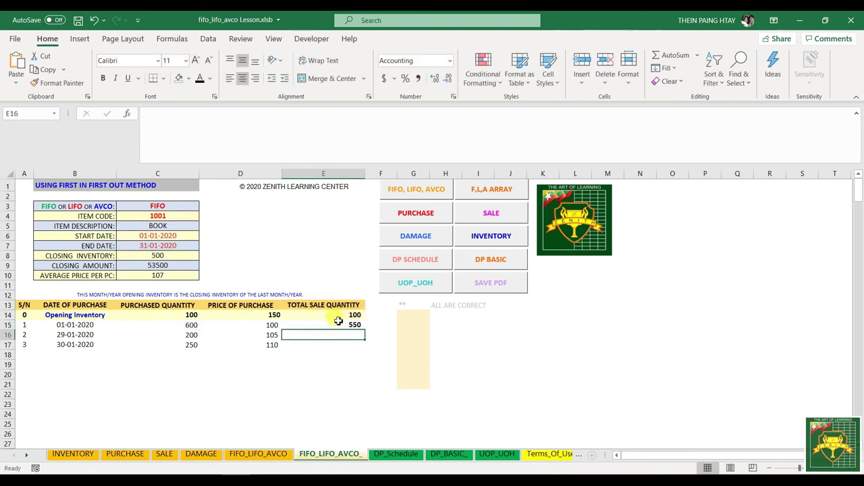
left_click(356, 325)
left_click_drag(365, 329, 365, 388)
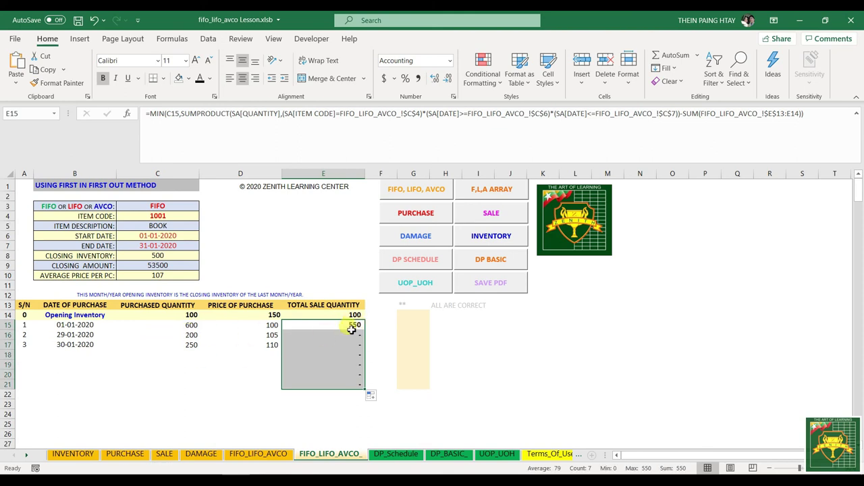
left_click_drag(328, 315, 328, 325)
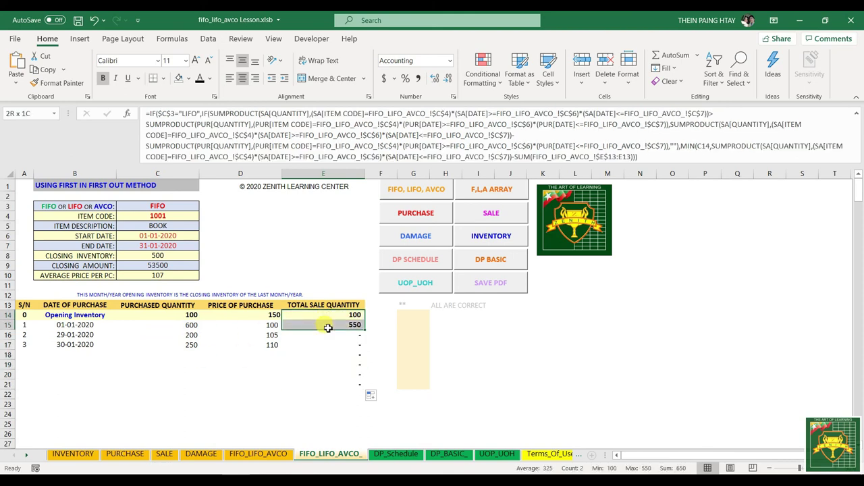
- Switch the C3 costing method to LIFO and review the B15:D17 purchase formulas
left_click(84, 378)
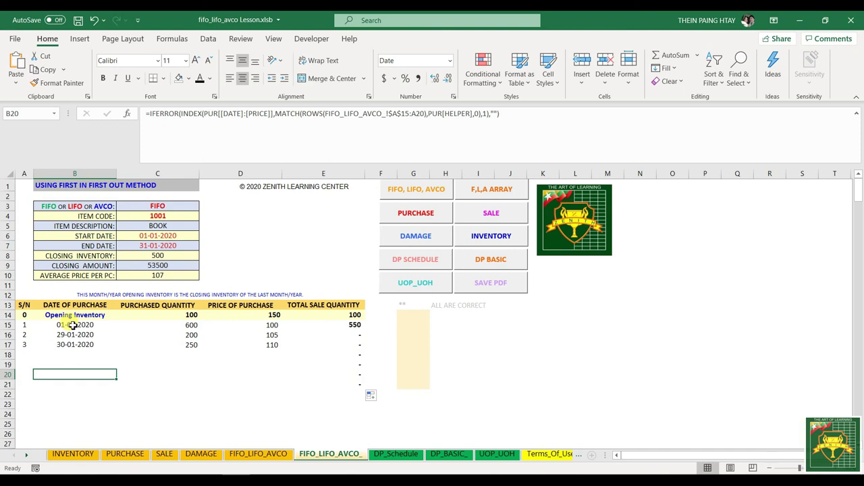
left_click(160, 204)
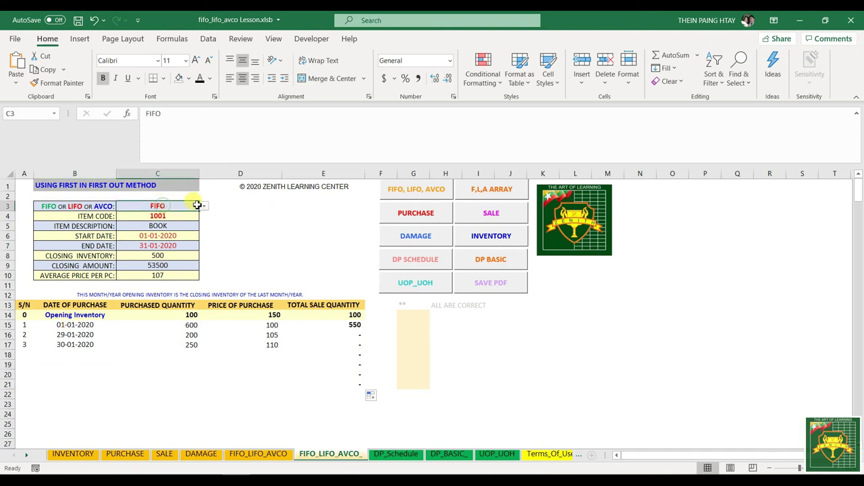
left_click(204, 206)
left_click(125, 222)
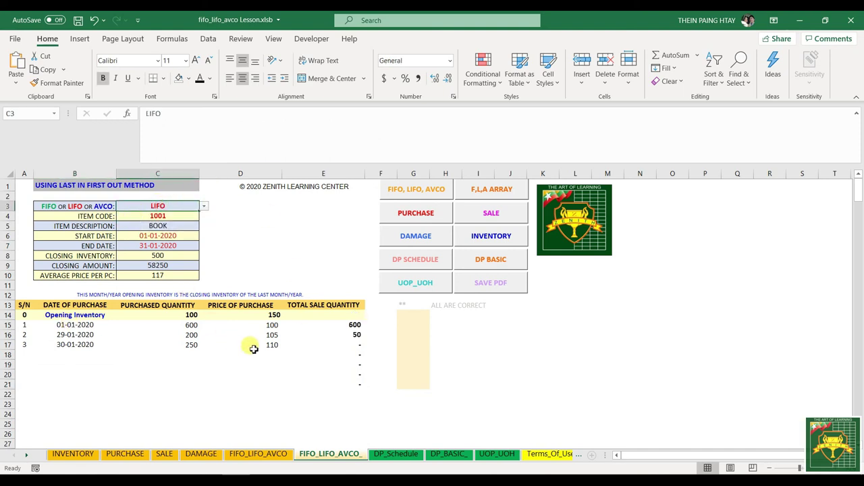
left_click_drag(50, 327, 259, 344)
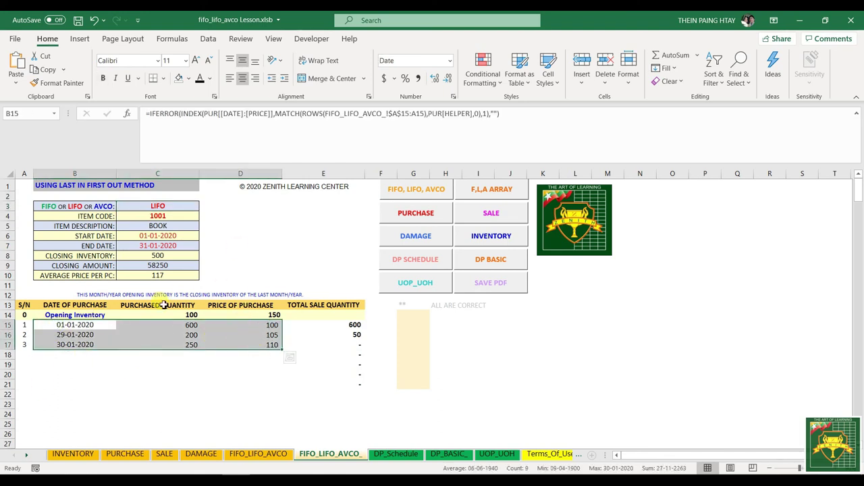
left_click(95, 374)
left_click(59, 324)
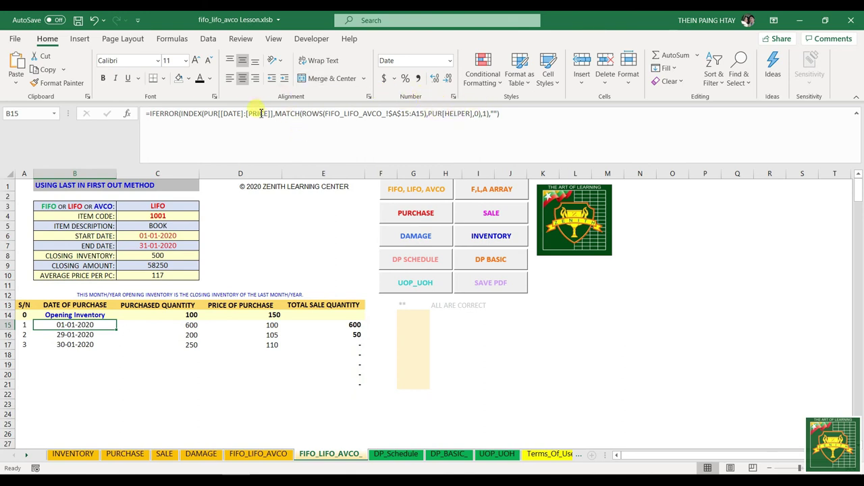
left_click_drag(277, 114, 493, 115)
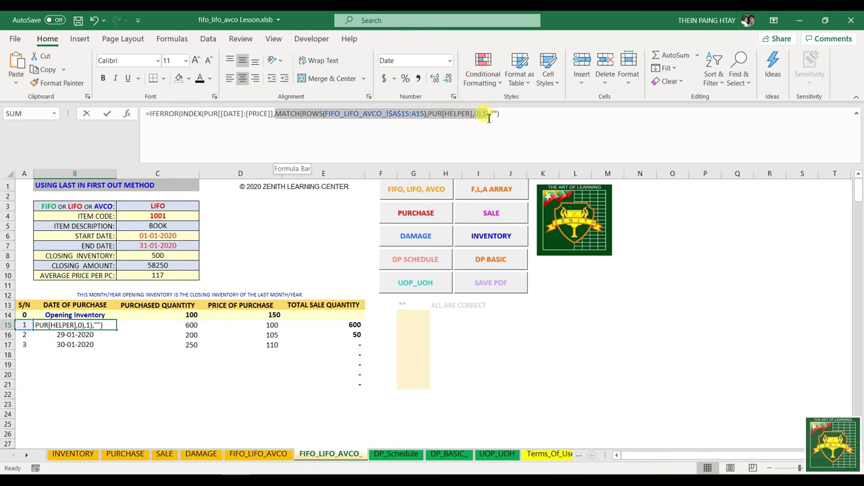
left_click_drag(491, 116, 490, 116)
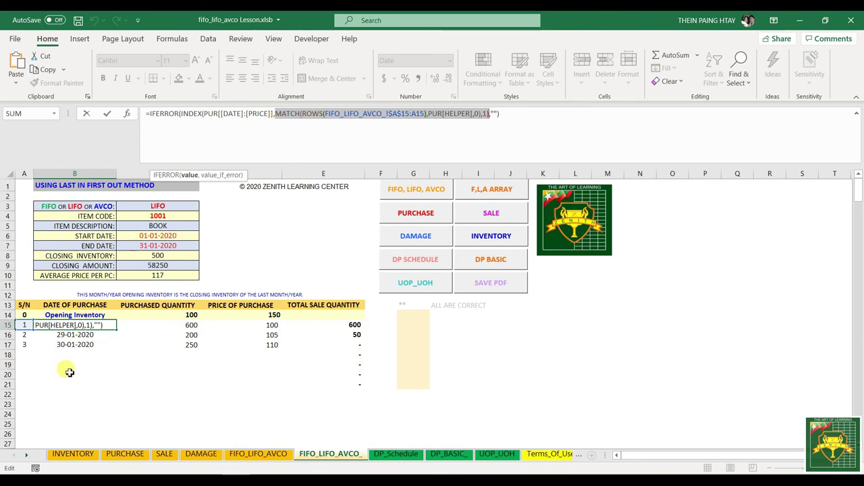
key("Escape")
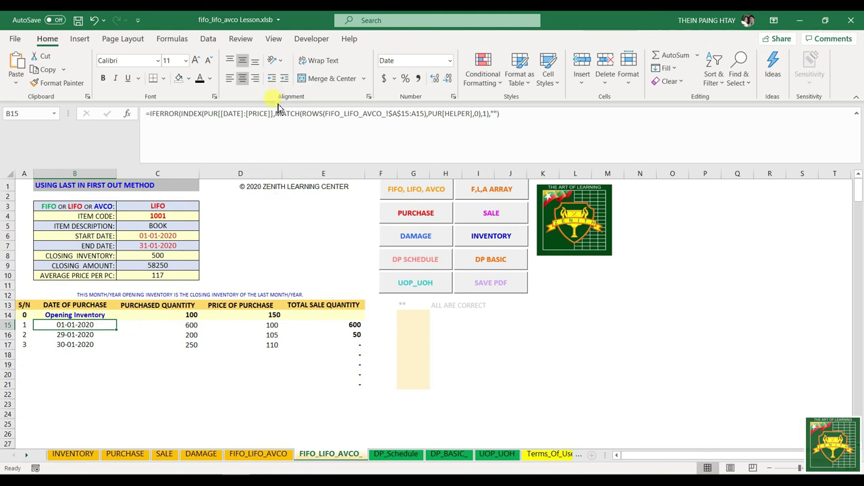
left_click_drag(276, 115, 490, 114)
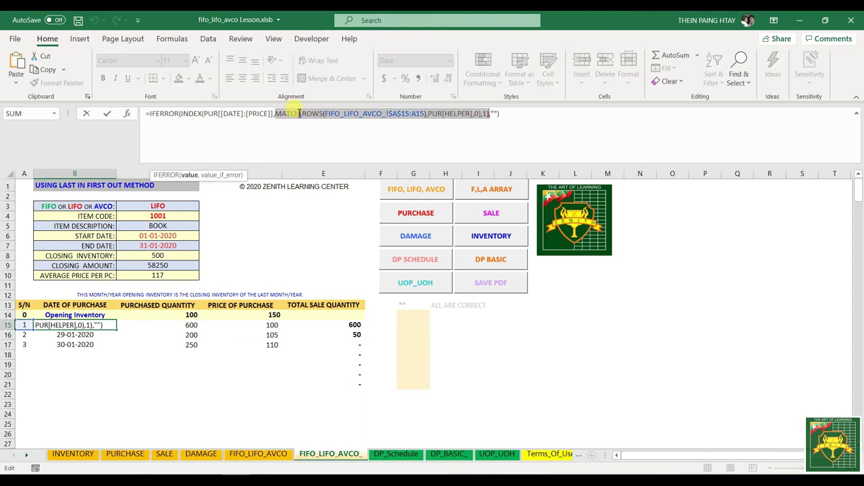
left_click_drag(276, 114, 307, 117)
left_click(428, 114)
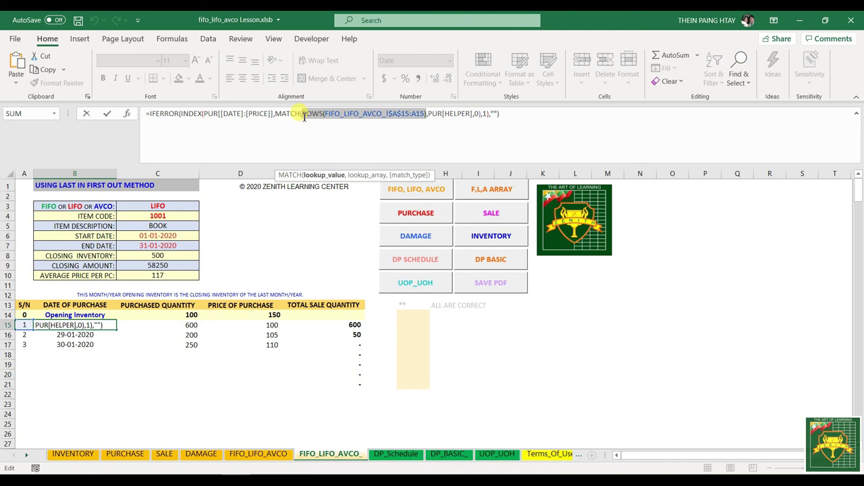
mouse_move(304, 114)
left_mouse_down()
mouse_move(284, 115)
mouse_move(304, 114)
left_mouse_up()
left_click(302, 113)
type("LA")
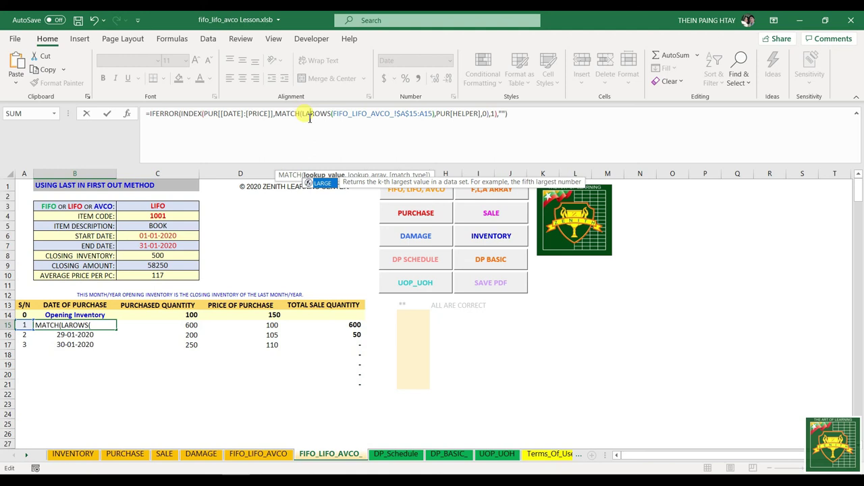
key("Escape")
key("Escape")
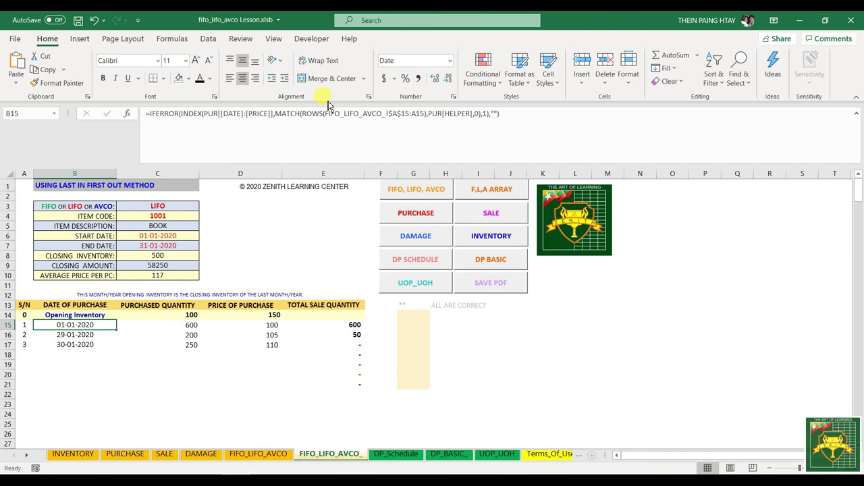
left_click(304, 114)
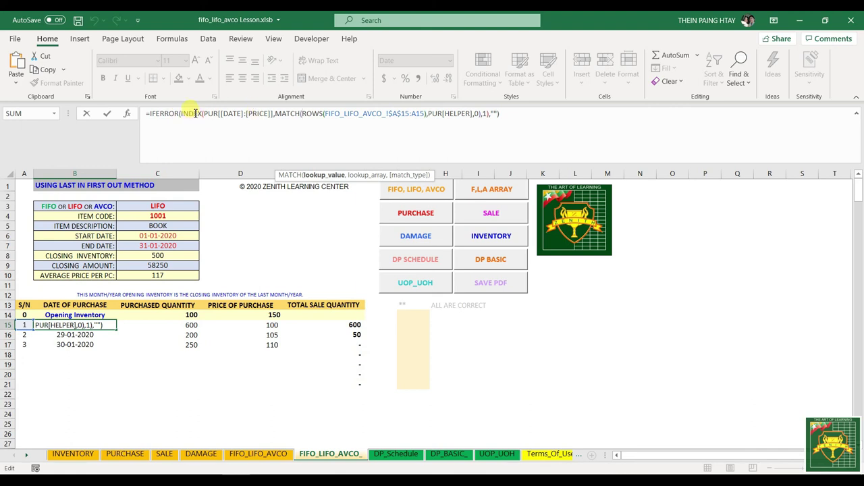
- Insert IF($C$3="LIFO", with a MATCH(LARGE( branch before B15's original MATCH
left_click(276, 114)
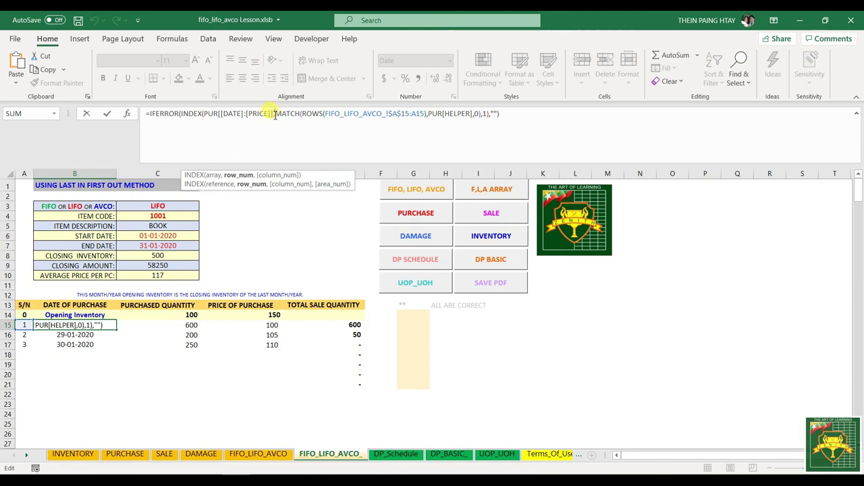
key("Left")
key("Right")
type("IF(")
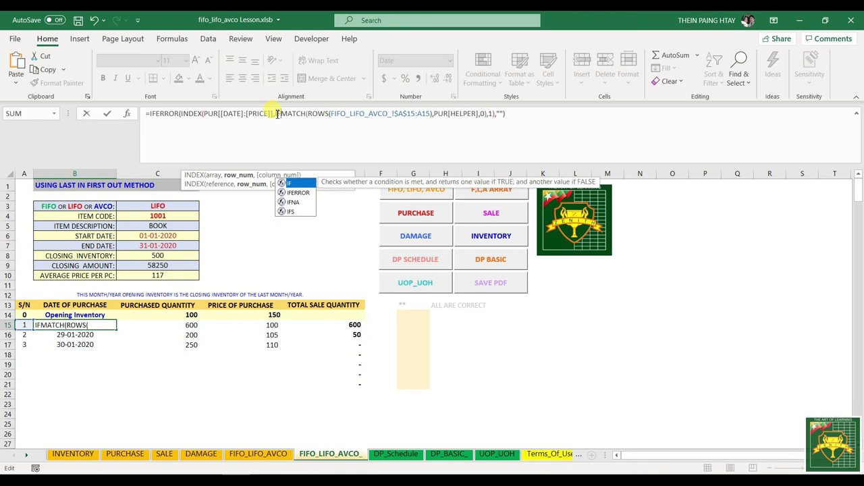
left_click(143, 207)
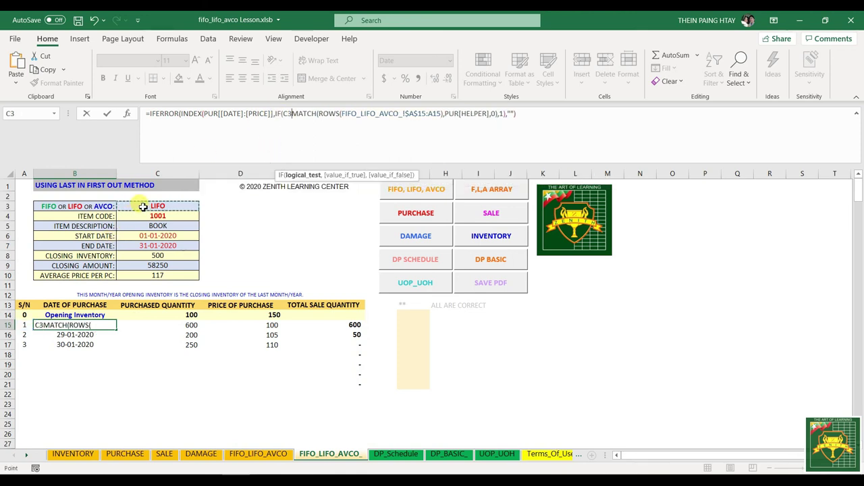
key("F4")
type("=\"LIFO\",,")
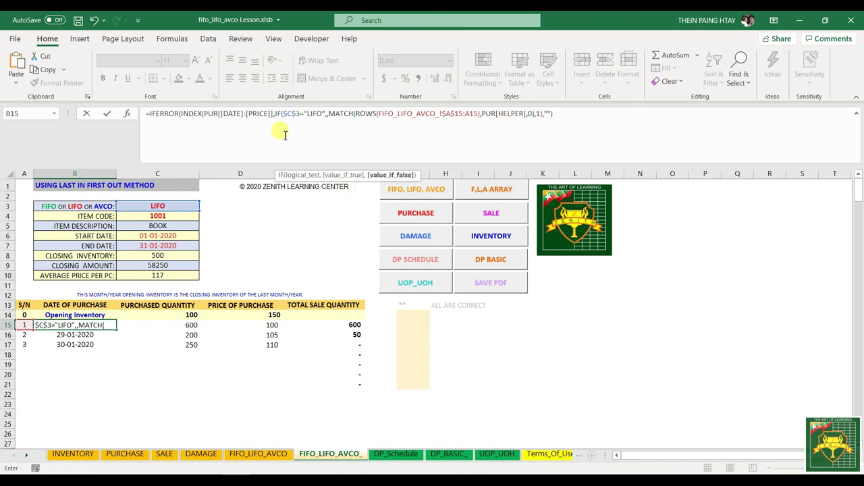
left_click(328, 114)
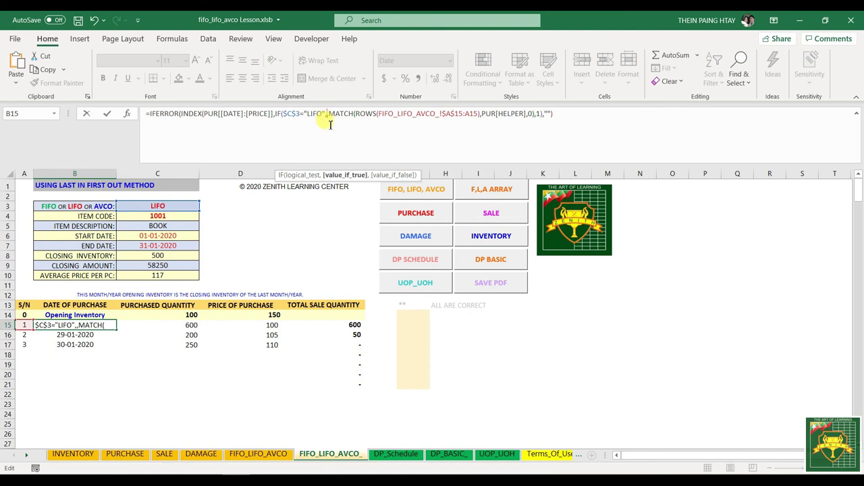
type("MATCH")
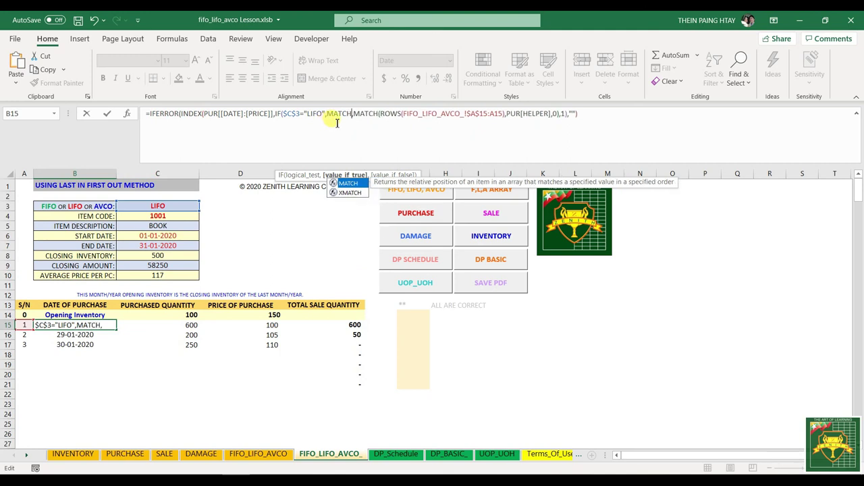
type("(")
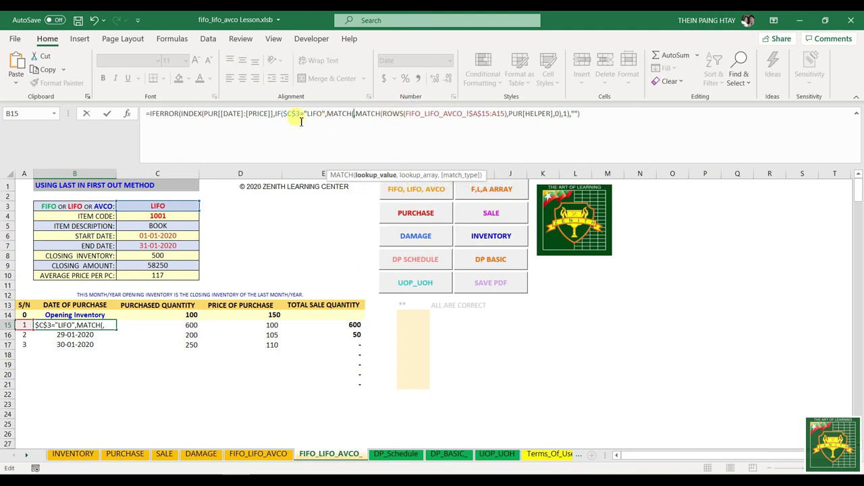
type("LARGE")
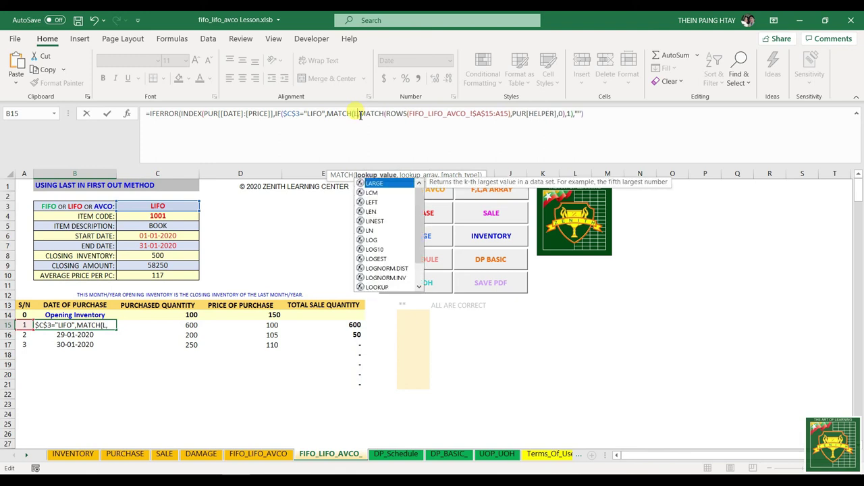
type("(")
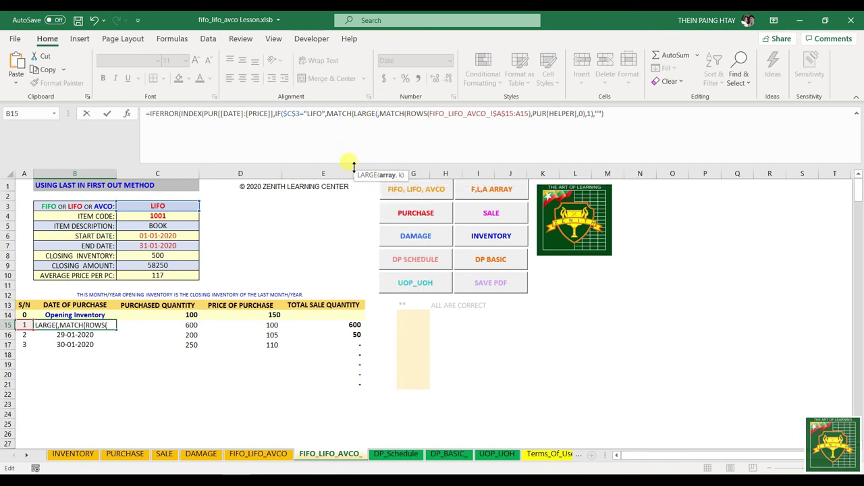
- Build LARGE(PUR[HELPER], ROWS(...)) using PURCHASE's HELPER column and the pasted ROWS counter as k
left_click(132, 459)
scroll(729, 231, "up", 4)
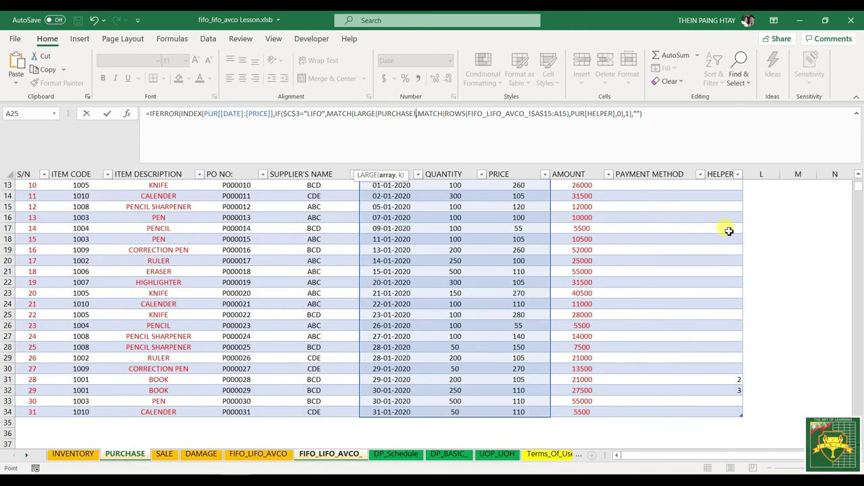
scroll(729, 231, "up", 4)
left_click_drag(725, 228, 716, 346)
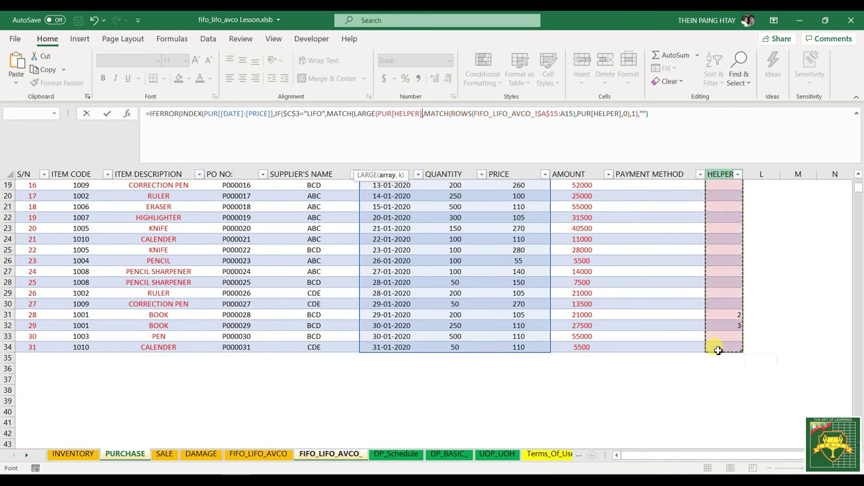
left_click(407, 117)
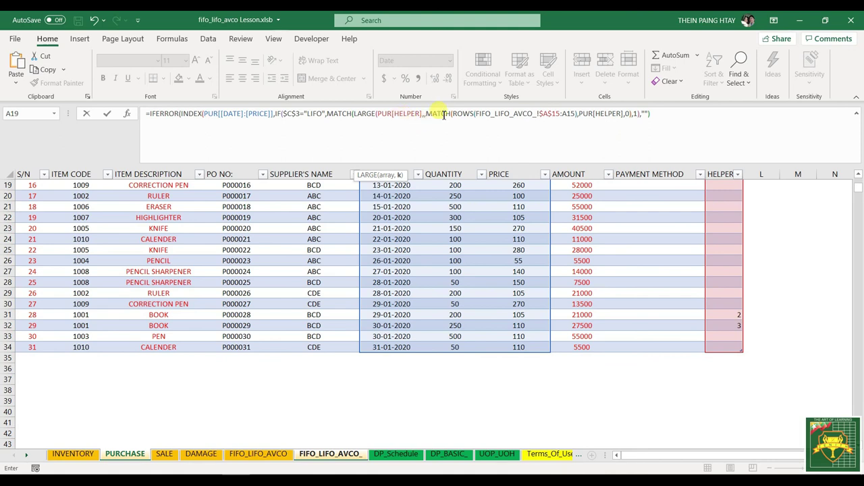
left_click_drag(453, 114, 580, 114)
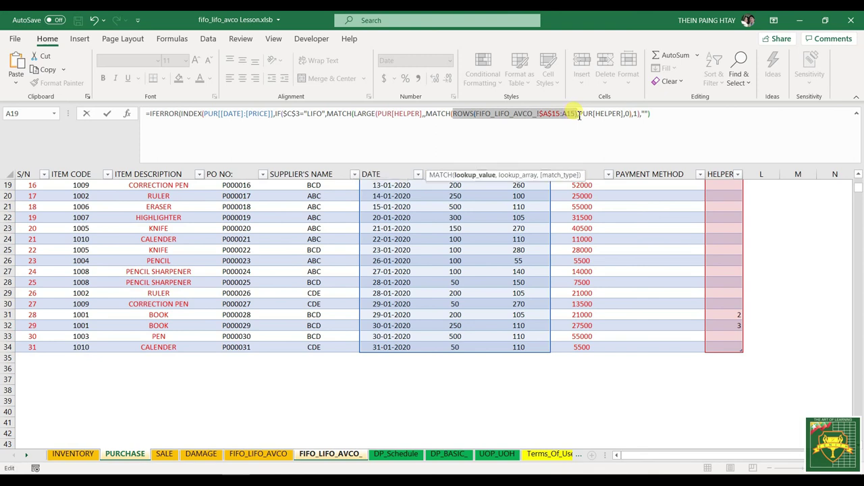
left_click(425, 114)
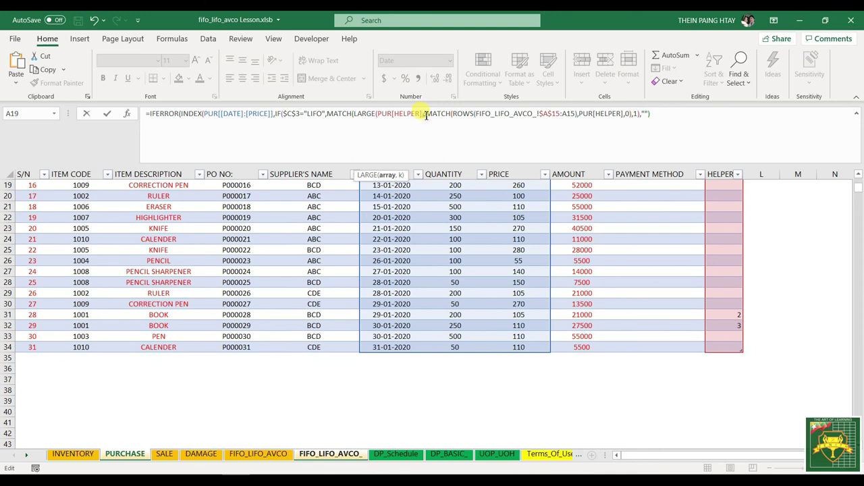
key("ctrl+v")
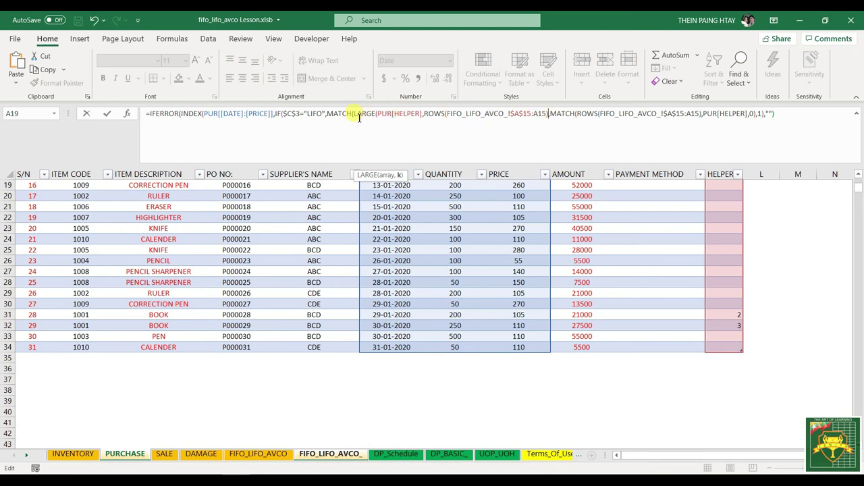
type(",")
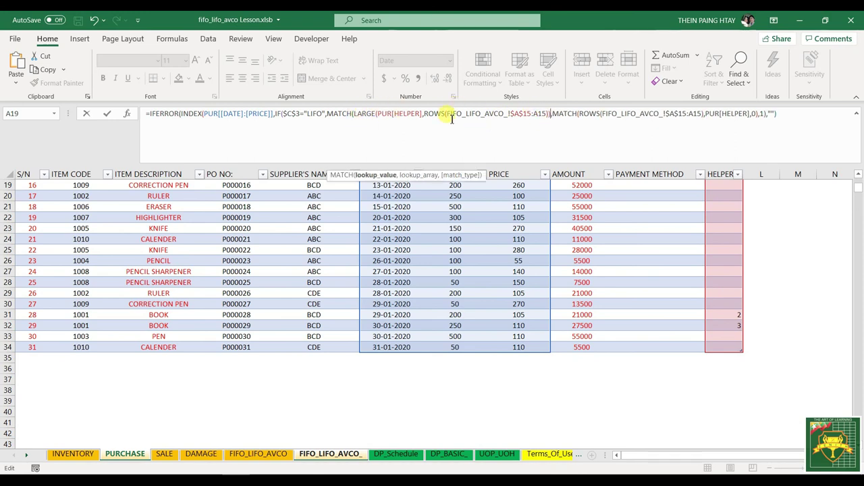
- Close LARGE and add PUR[HELPER] as MATCH's lookup range with exact match 0, closing all brackets
left_click(357, 113)
left_click_drag(413, 114, 546, 114)
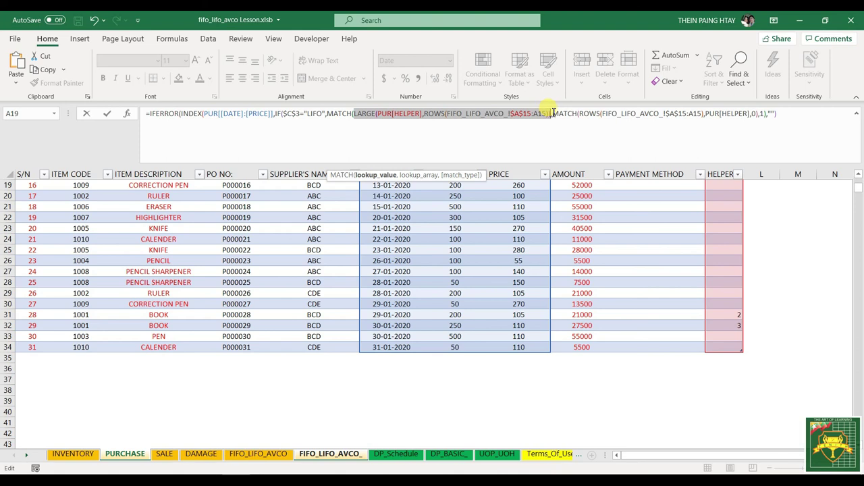
left_click(552, 113)
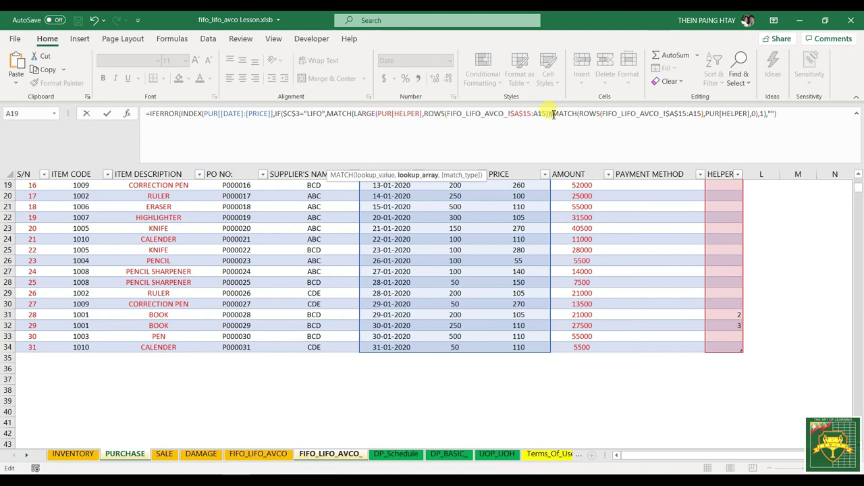
left_click(550, 114)
left_click(551, 114)
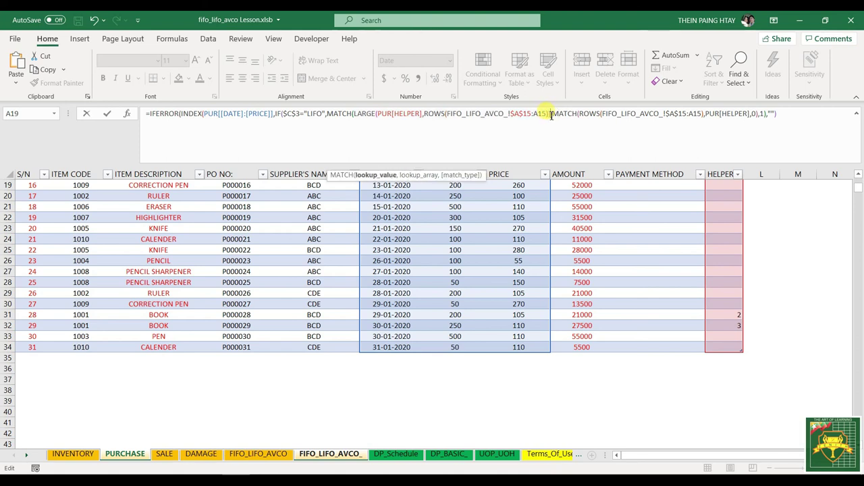
type("),")
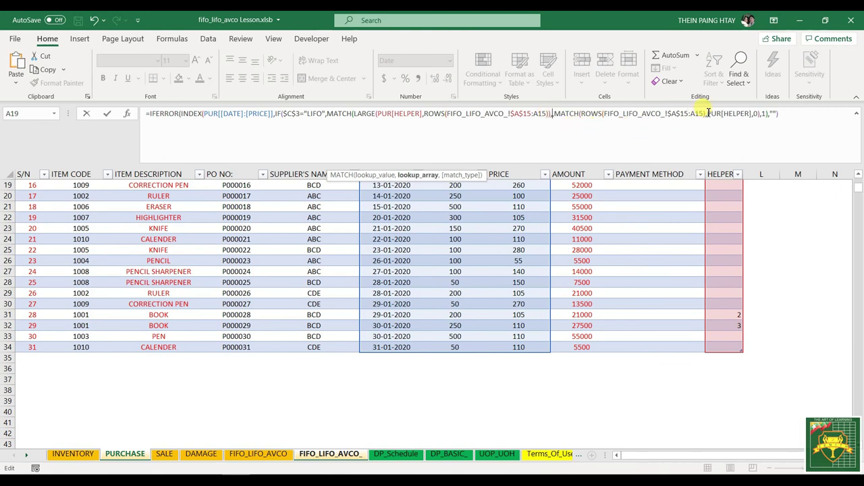
scroll(706, 189, "up", 6)
left_click_drag(717, 228, 726, 409)
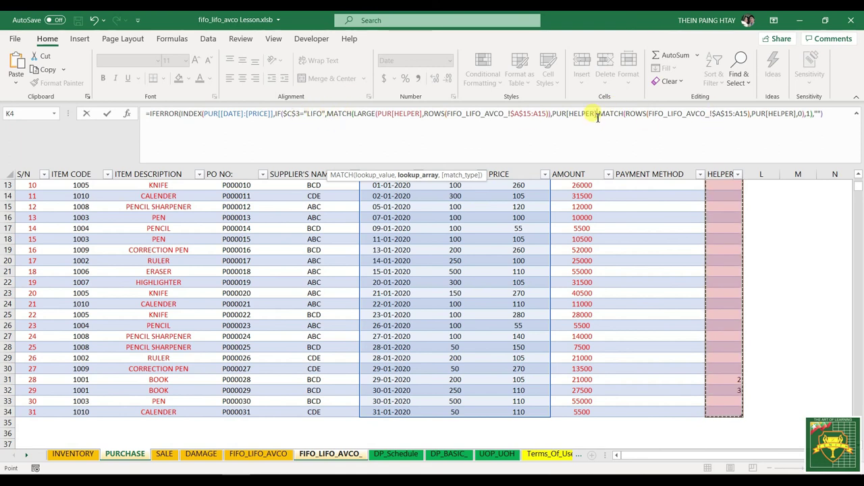
type(",")
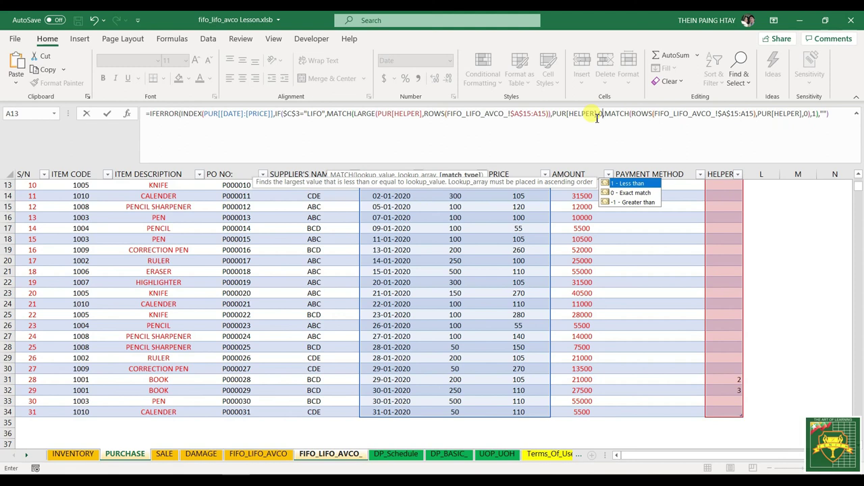
type("0),")
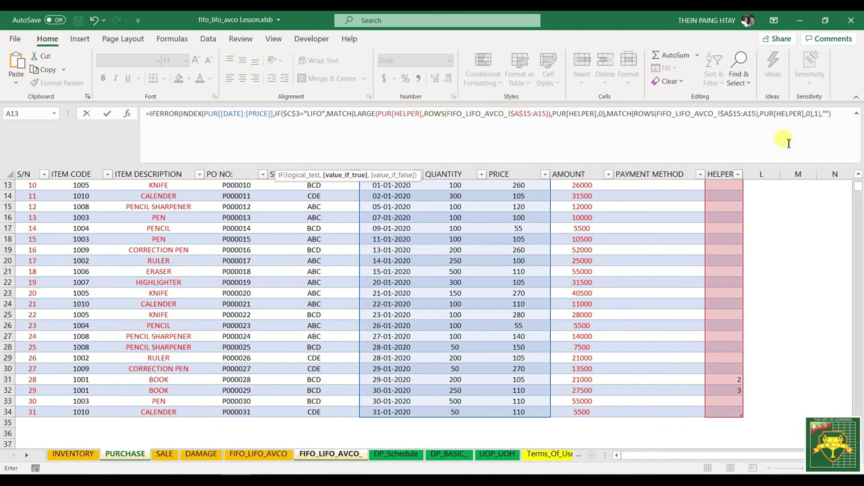
left_click(838, 114)
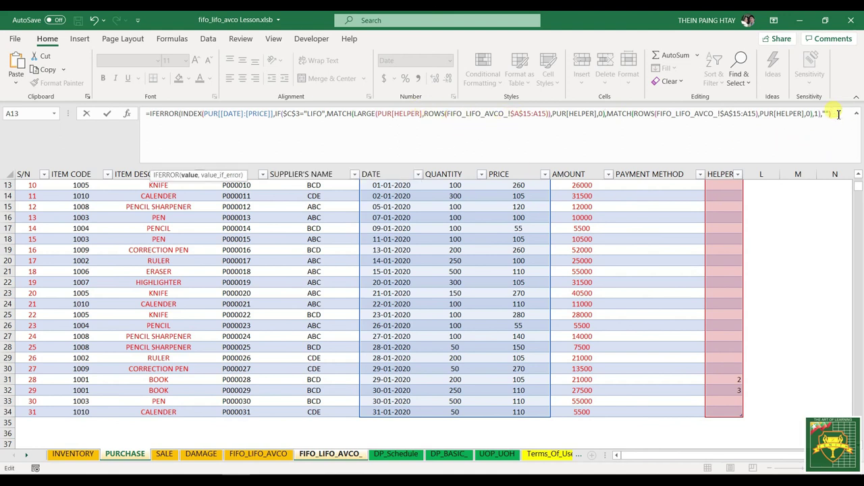
type(")")
left_click(820, 114)
- Dismiss the too-many-arguments error and remove the extra HELPER range and surplus bracket
type(")")
key("Return")
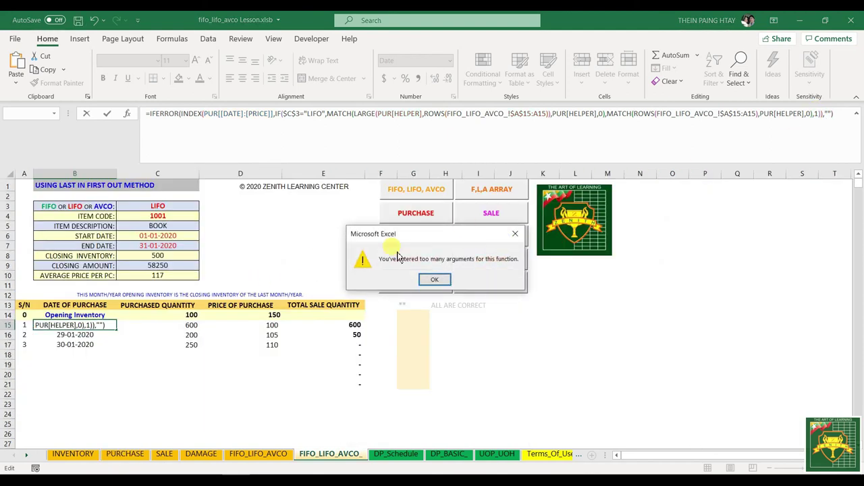
left_click(438, 279)
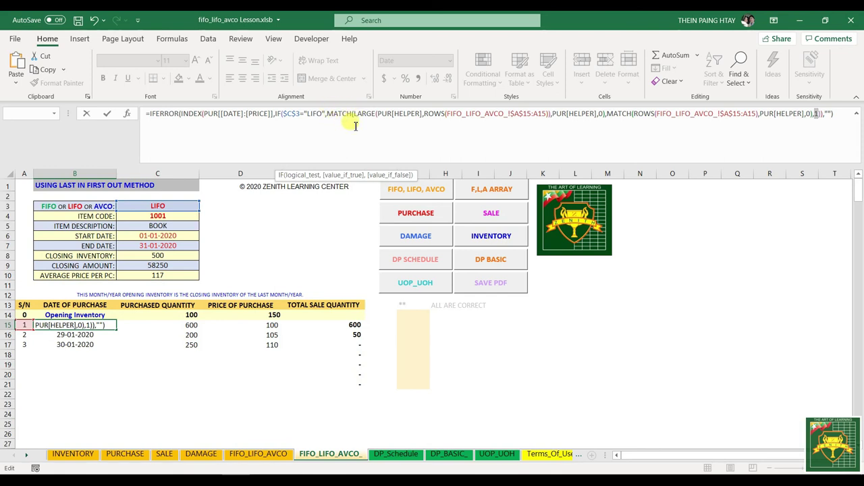
left_click_drag(354, 114, 551, 115)
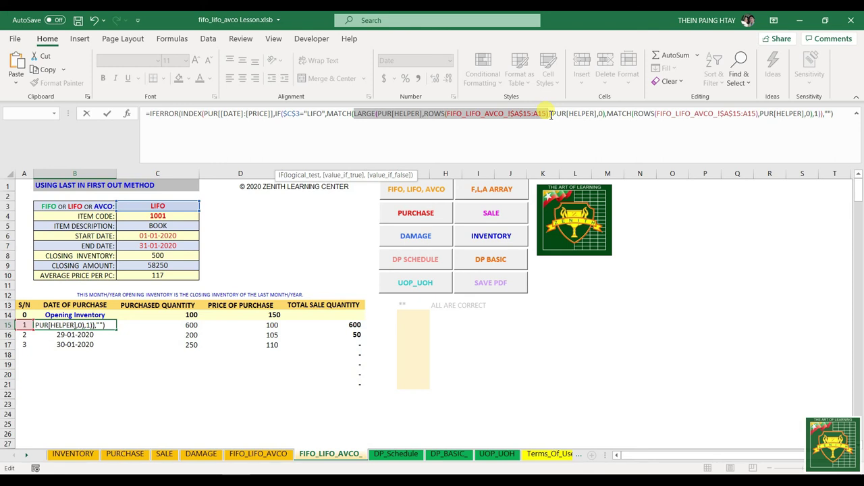
left_click_drag(550, 115, 607, 117)
left_click(606, 116)
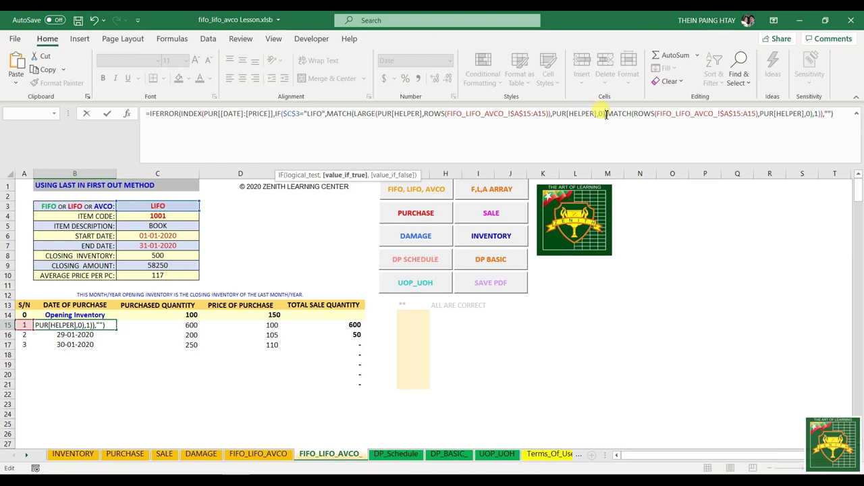
key("BackSpace")
key("BackSpace")
key("BackSpace")
key("BackSpace")
key("BackSpace")
key("BackSpace")
key("BackSpace")
key("BackSpace")
key("BackSpace")
key("BackSpace")
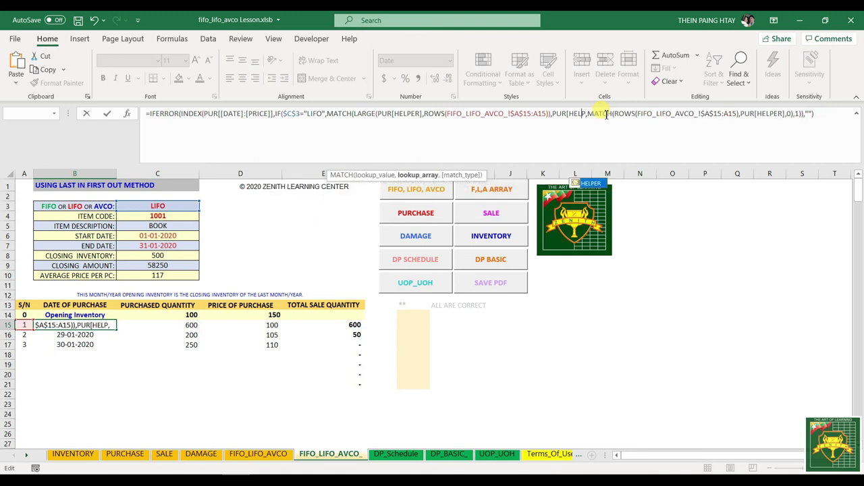
key("BackSpace")
key("BackSpace")
key("BackSpace")
key("BackSpace")
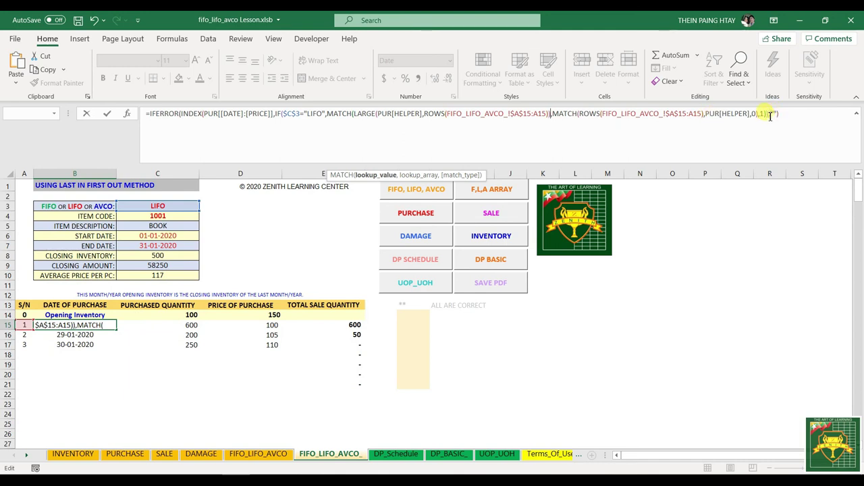
left_click(768, 113)
key("BackSpace")
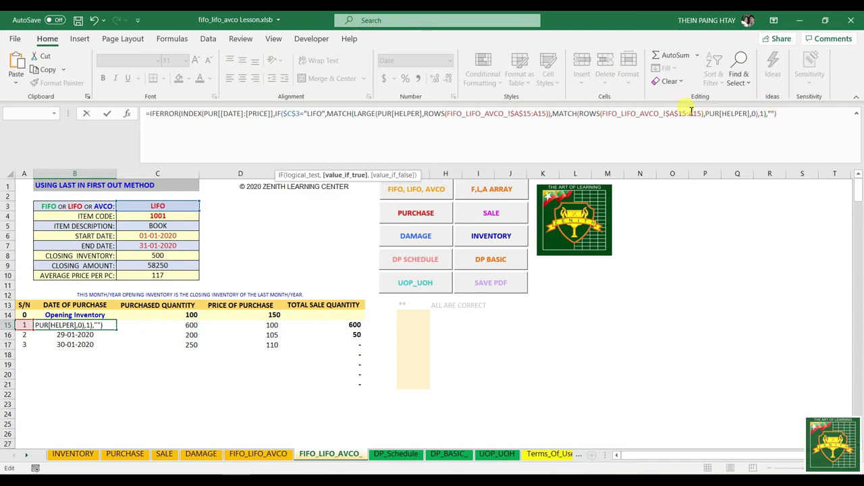
left_click(704, 114)
type("),")
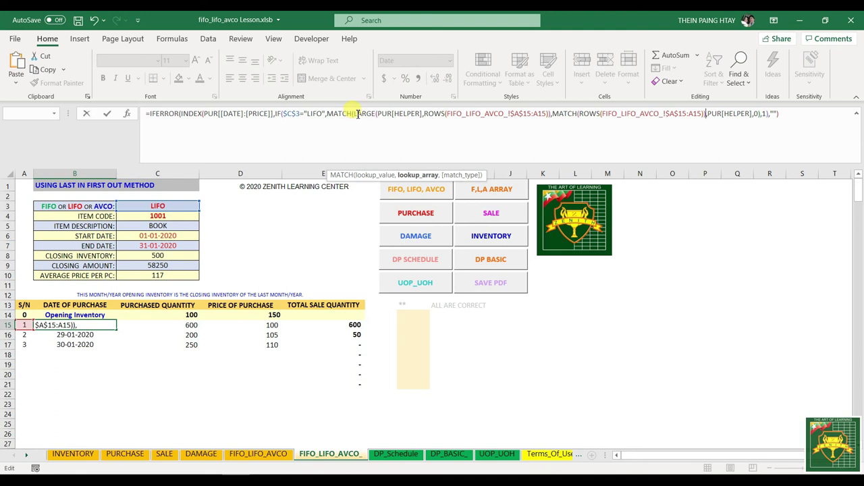
- Move the IF($C$3="LIFO" test inside MATCH, drop the second MATCH, and commit B15 showing 30-01-2020
left_click_drag(275, 113, 325, 116)
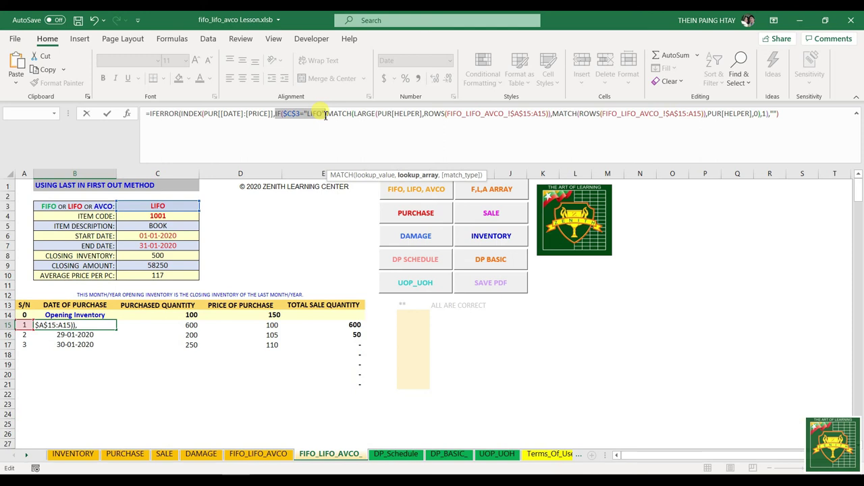
left_click_drag(329, 113, 331, 114)
key("Delete")
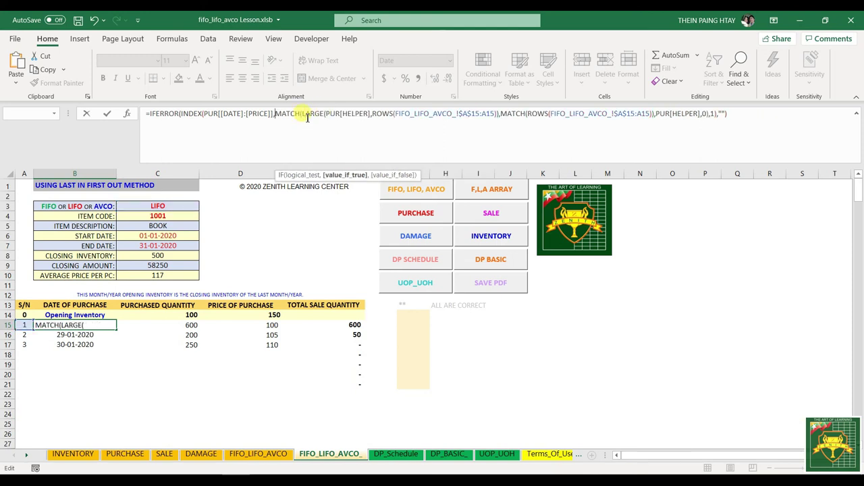
left_click(304, 115)
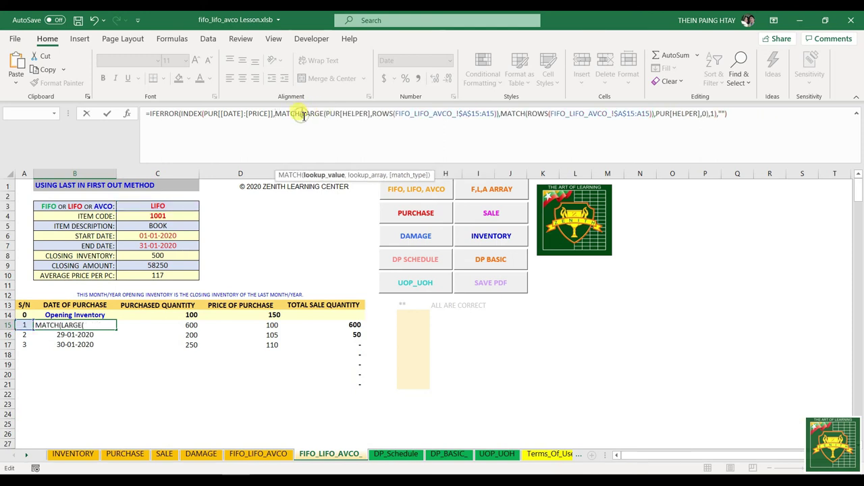
type("IF($C$3=\"LIFO\",")
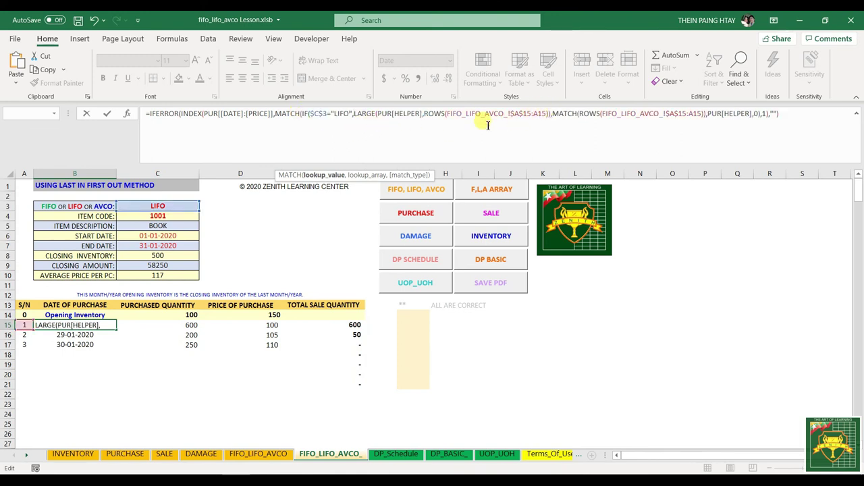
left_click(581, 114)
key("BackSpace")
key("BackSpace")
key("BackSpace")
key("BackSpace")
key("BackSpace")
key("BackSpace")
key("BackSpace")
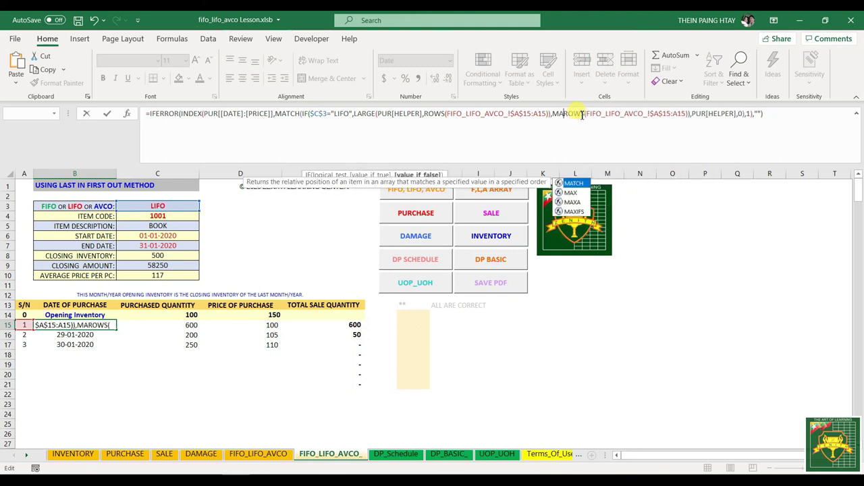
type(",")
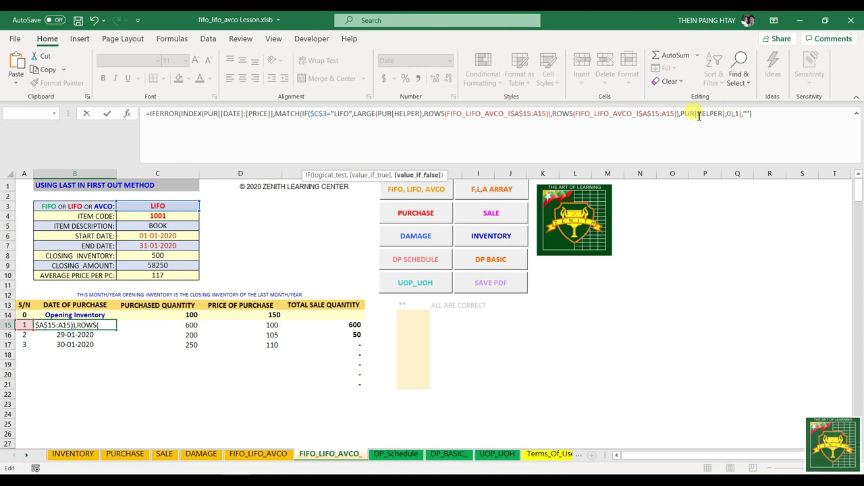
left_click(752, 113)
key("Return")
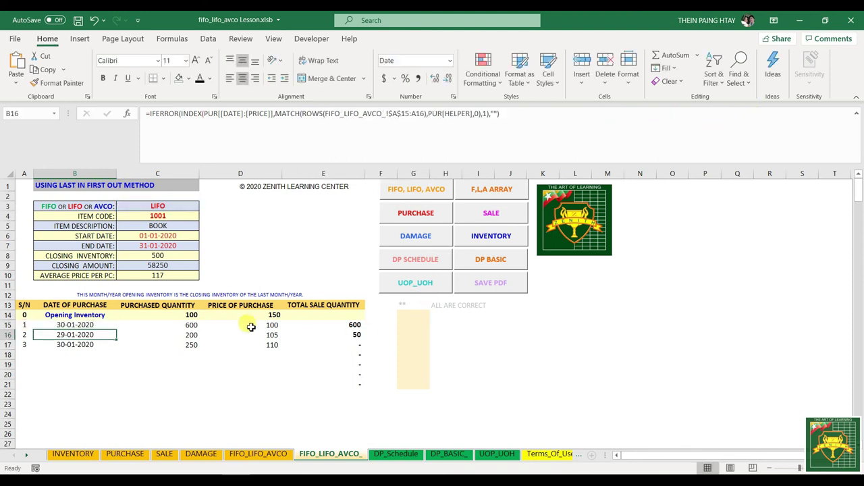
- Fill the B15 formula down and paste it into C15:D15
left_click(63, 324)
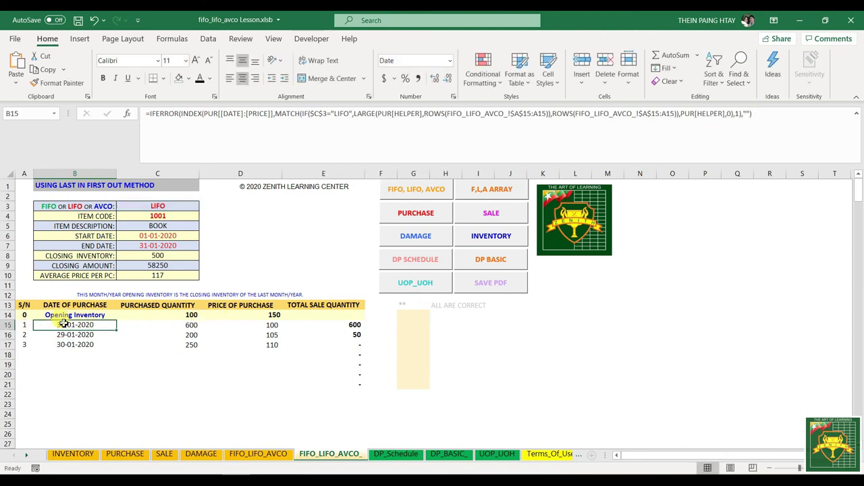
double_click(117, 329)
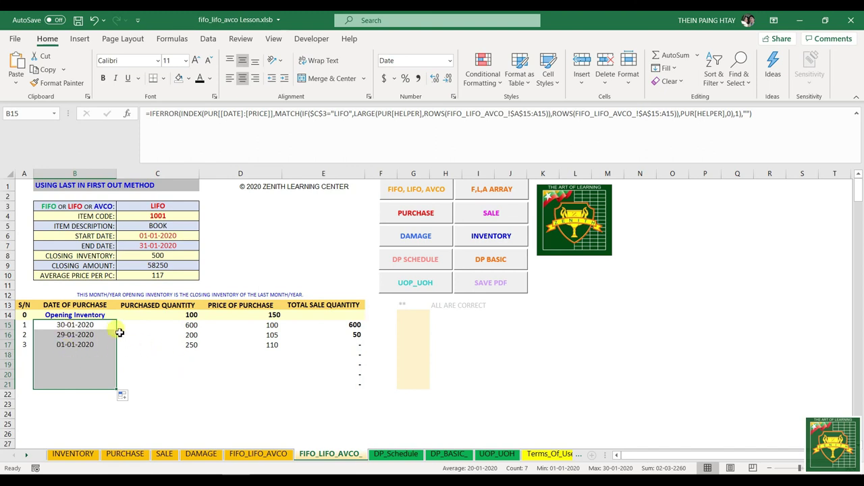
left_click(115, 327)
left_click(183, 325)
left_click(81, 325)
key("ctrl+c")
left_click_drag(138, 325, 262, 324)
right_click(263, 325)
left_click(322, 210)
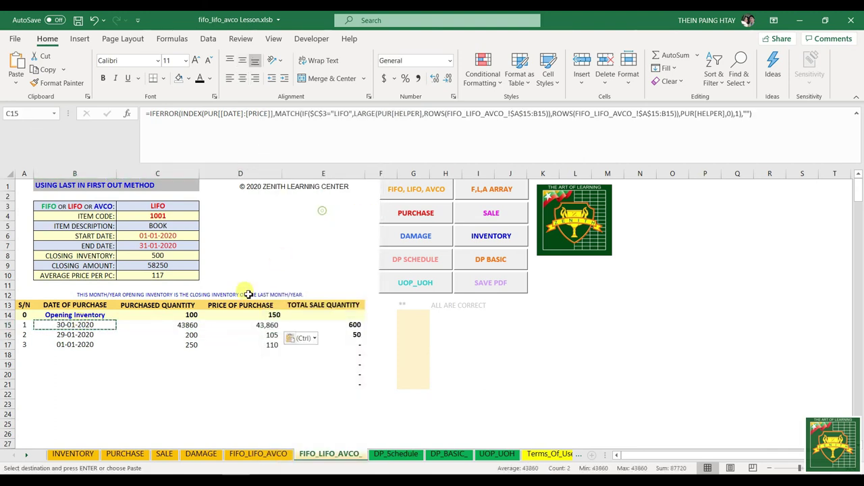
- Verify the C15 and D15 formulas, then fill B15:D15 down through row 21
left_click(187, 325)
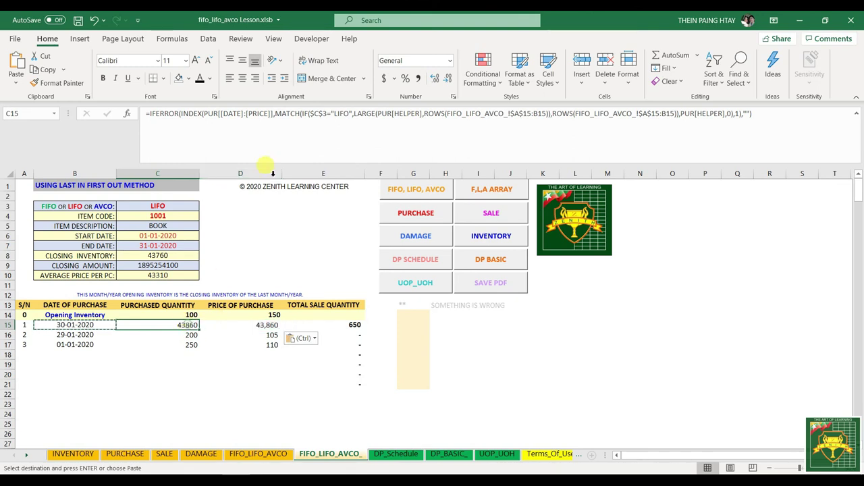
left_click(741, 114)
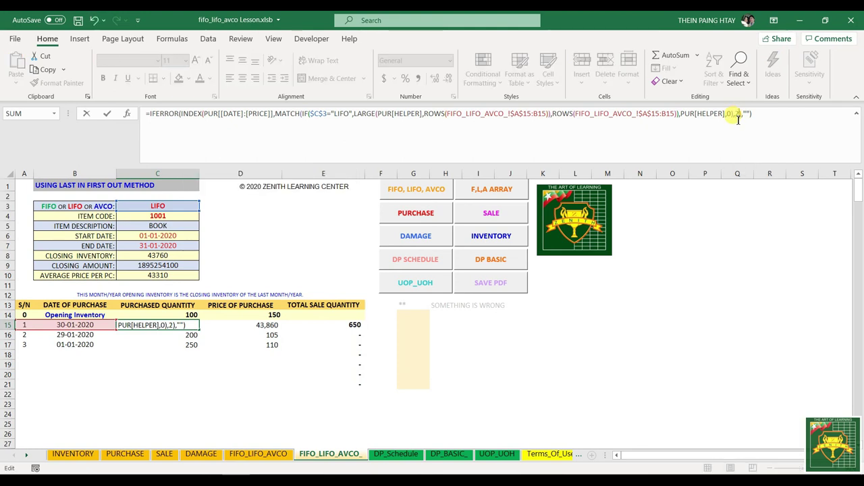
key("Return")
left_click(243, 326)
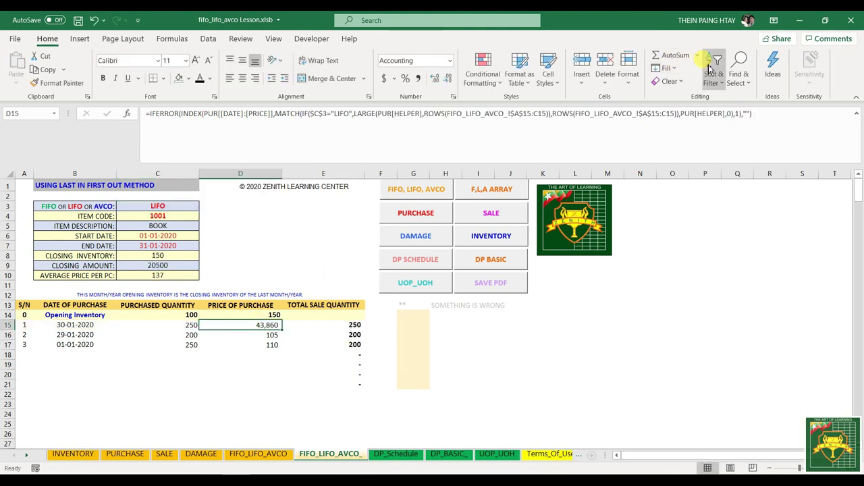
left_click(739, 113)
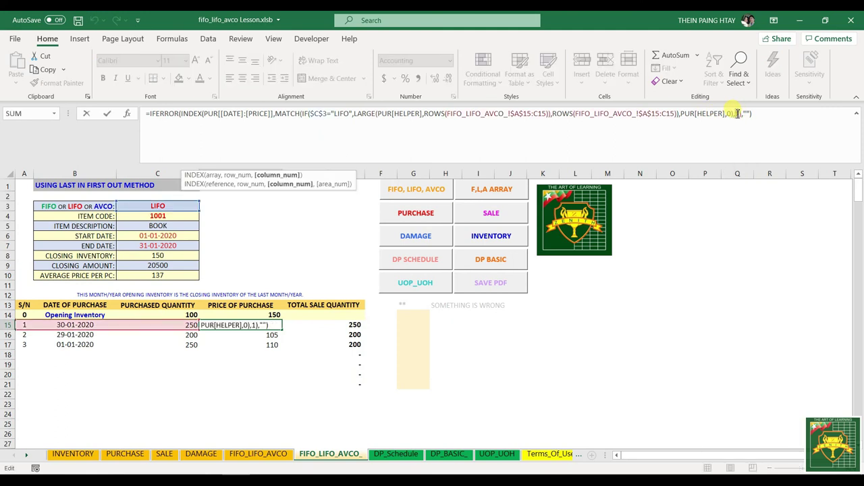
key("Escape")
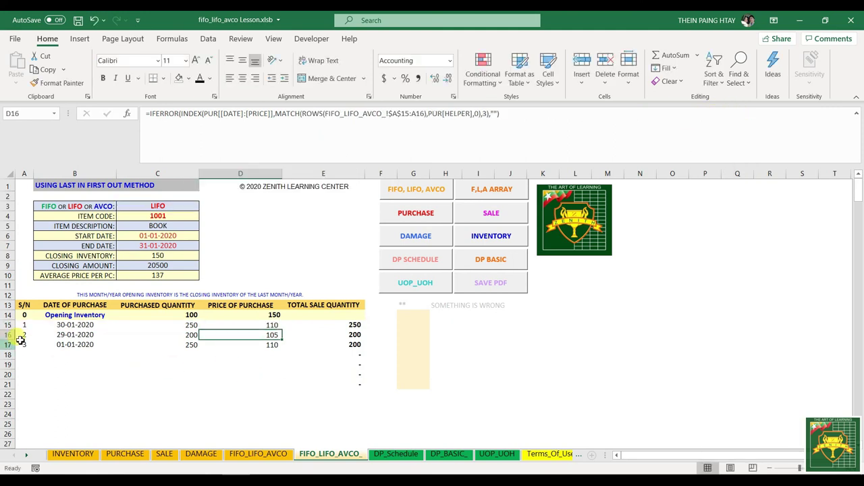
left_click_drag(73, 325, 276, 327)
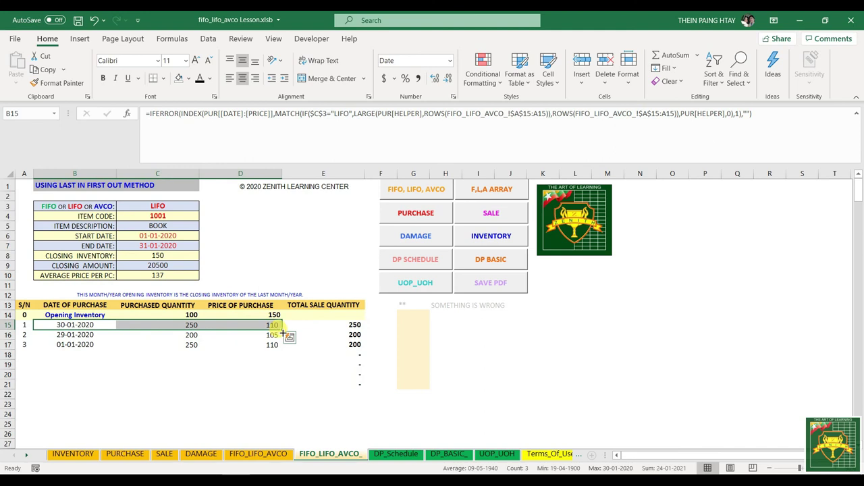
double_click(283, 331)
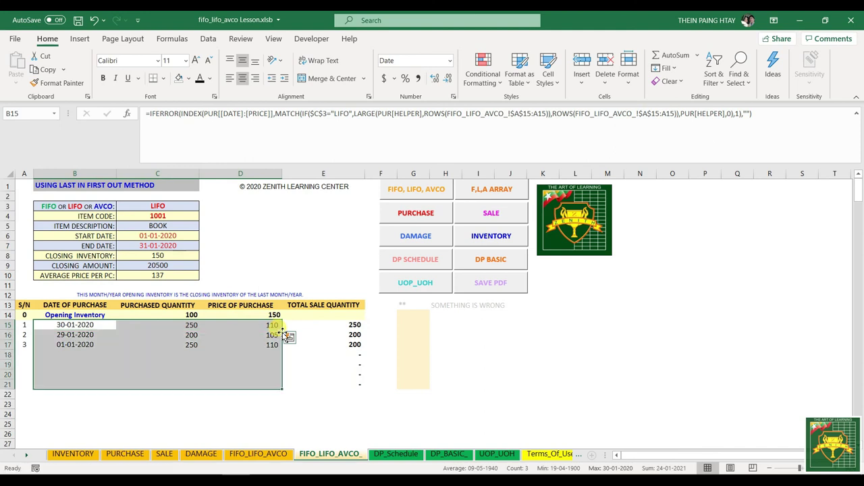
left_click(127, 404)
left_click_drag(25, 316, 318, 343)
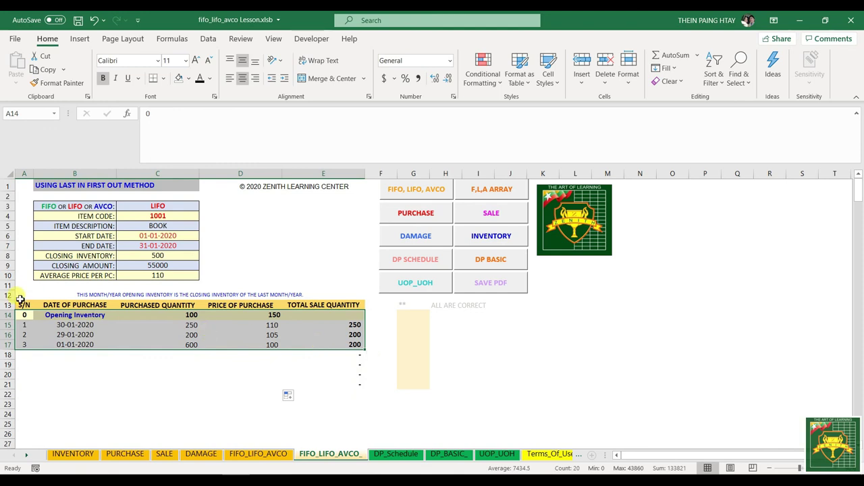
- Extend row 17's A17:E17 formulas down to row 100, collapse the formula bar, and return to the top
left_click_drag(25, 324, 333, 342)
left_click(235, 372)
left_click_drag(24, 344, 368, 348)
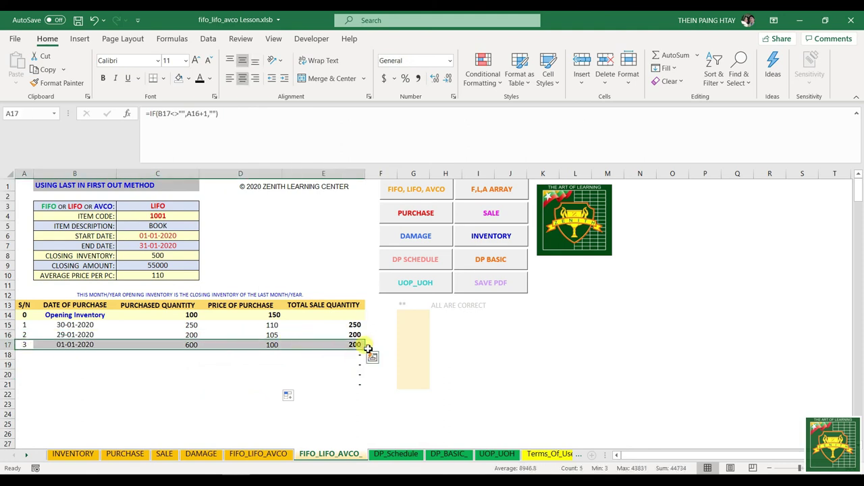
left_click(172, 258)
left_click(74, 344)
left_click_drag(24, 344, 353, 407)
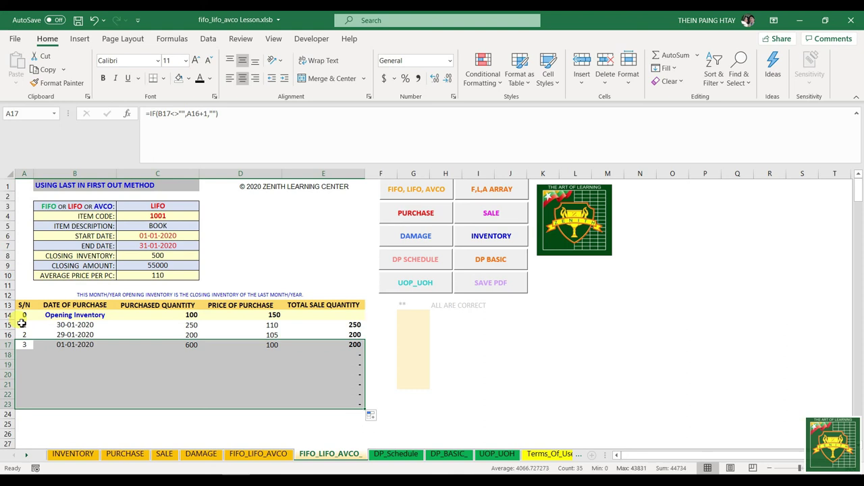
left_click_drag(365, 409, 361, 429)
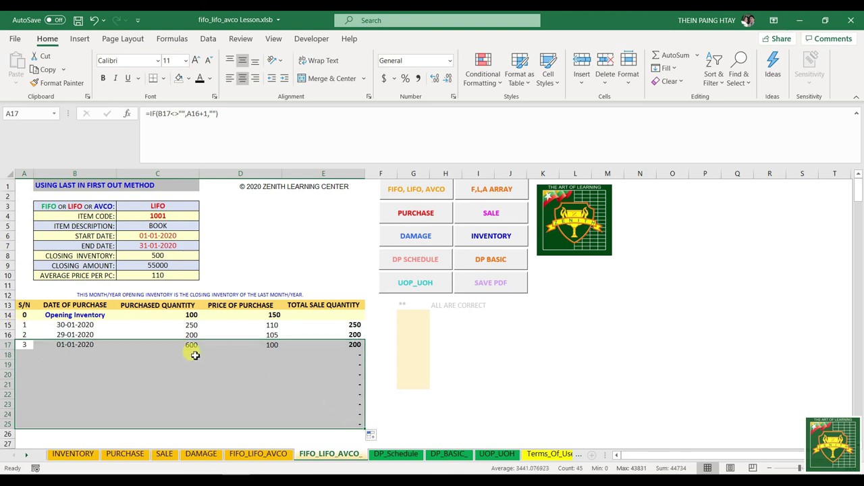
scroll(100, 362, "down", 2)
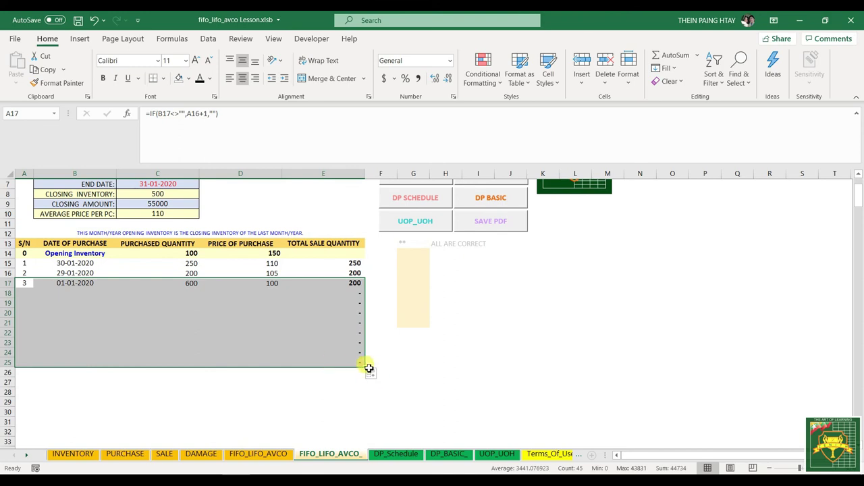
mouse_move(363, 365)
left_mouse_down()
mouse_move(372, 464)
mouse_move(370, 321)
mouse_move(359, 305)
mouse_move(359, 326)
left_mouse_up()
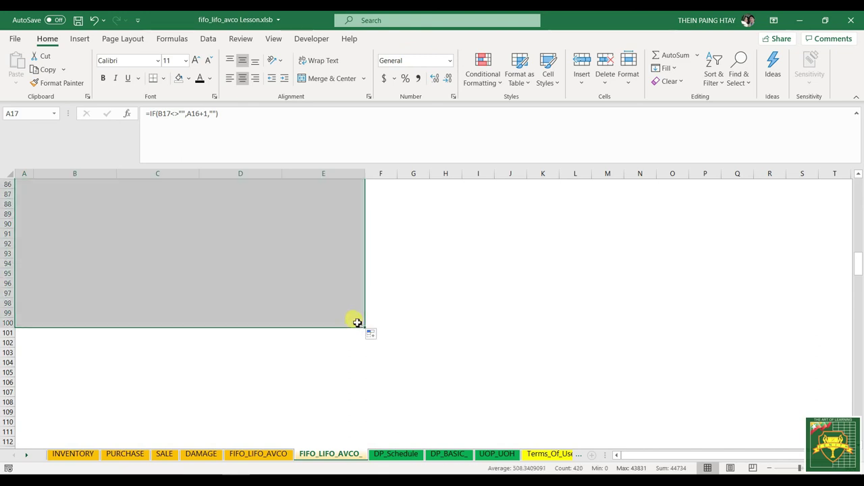
scroll(224, 281, "up", 20)
left_click(856, 113)
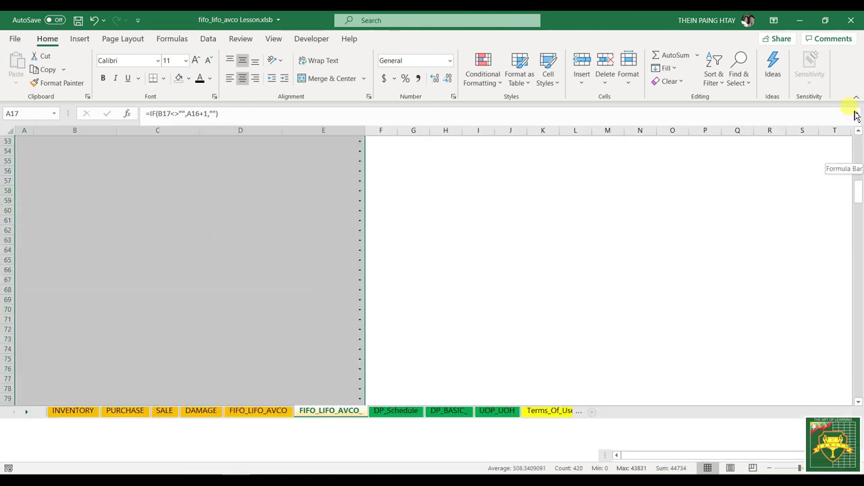
scroll(230, 297, "up", 5)
left_click(183, 366)
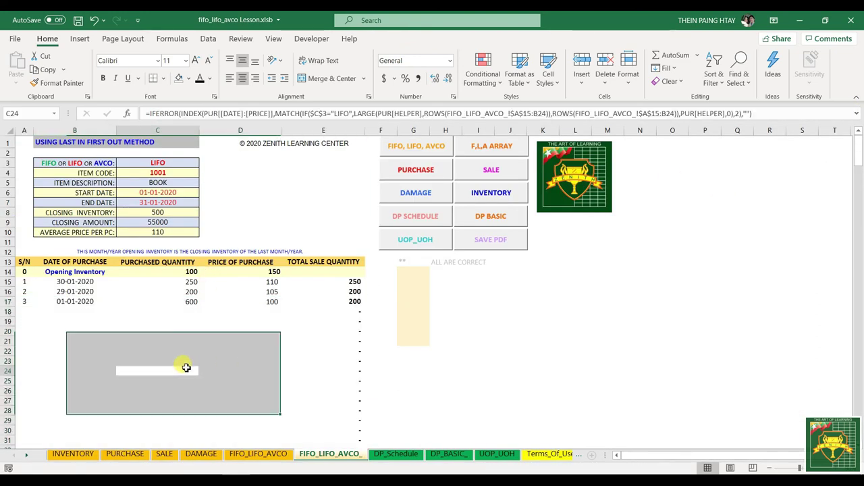
- Compare the C3 method, C8–C10 results and H13 check between the original and copied FIFO_LIFO_AVCO sheets
left_click(160, 163)
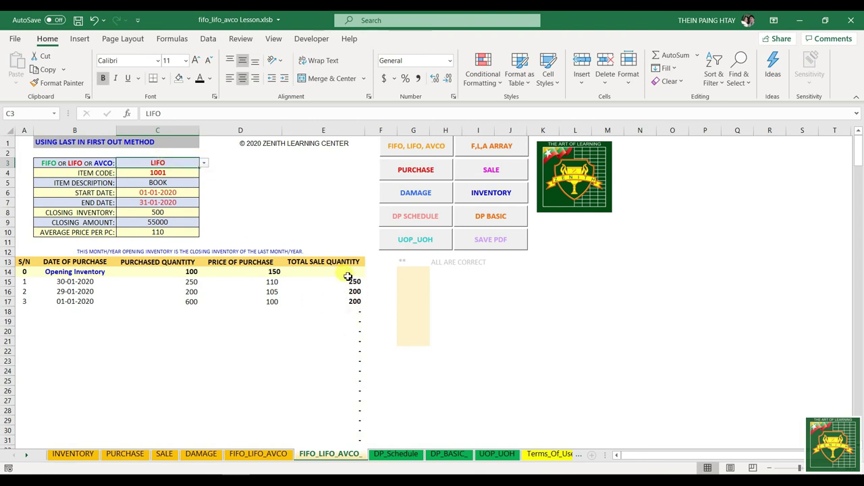
left_click(266, 454)
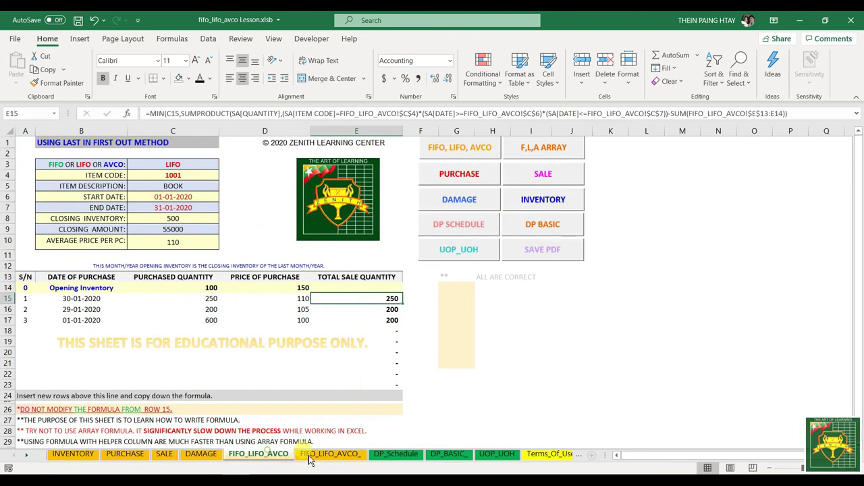
left_click(331, 457)
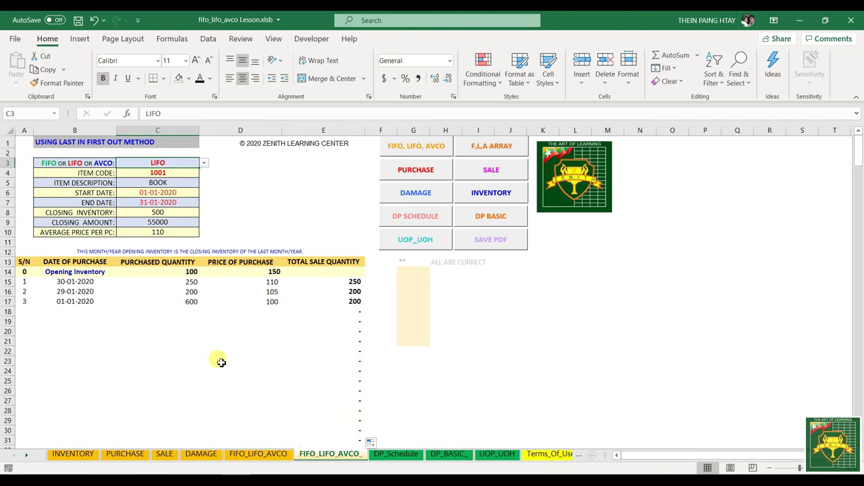
left_click(253, 451)
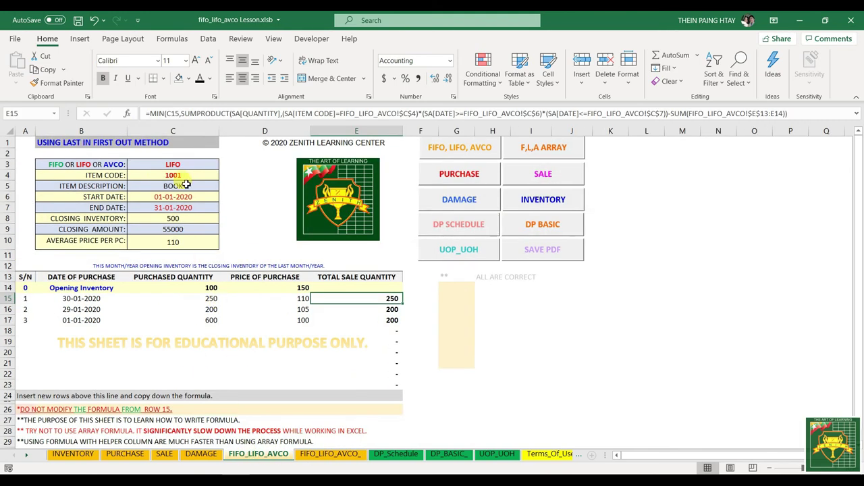
left_click(175, 164)
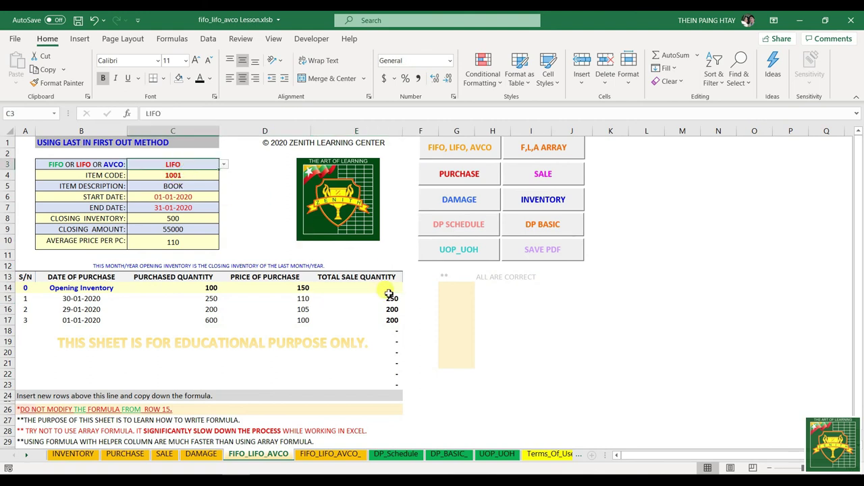
left_click(160, 220)
left_click(155, 231)
left_click(155, 242)
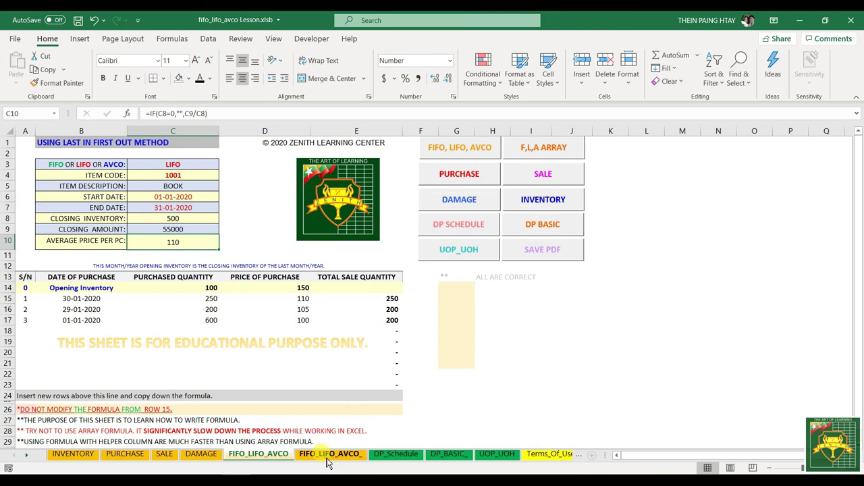
left_click(327, 458)
left_click(147, 212)
left_click(149, 231)
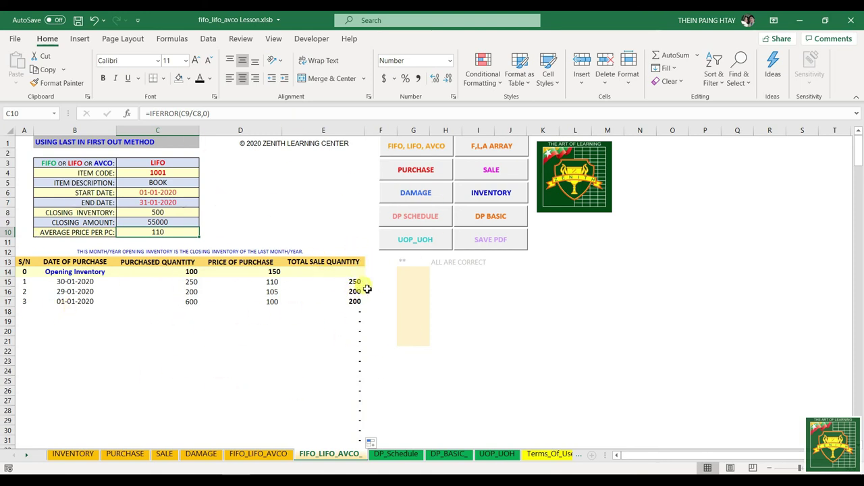
left_click(446, 262)
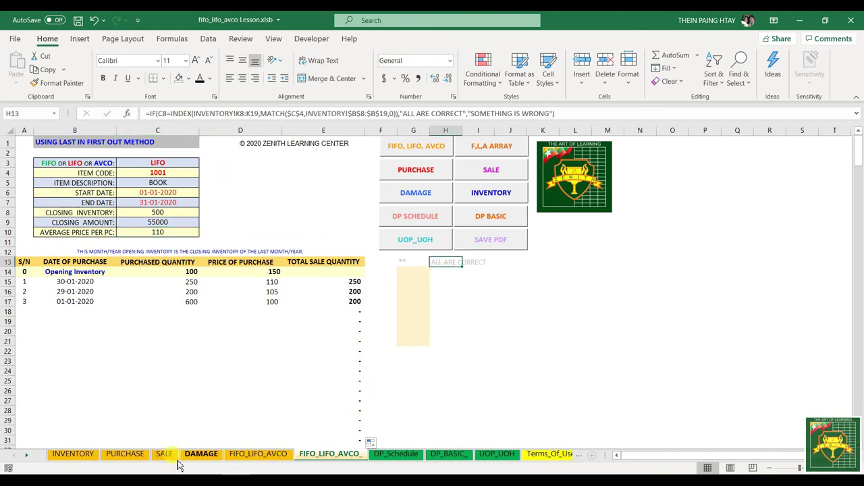
- Review the INVENTORY sheet's K8:K19 CHECK formulas against the original sheet's C8 and H13
left_click(125, 455)
scroll(665, 267, "up", 4)
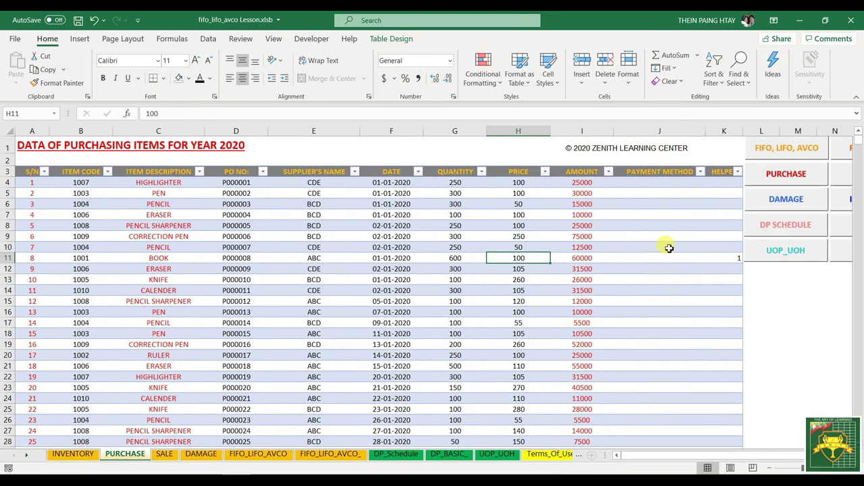
left_click(72, 454)
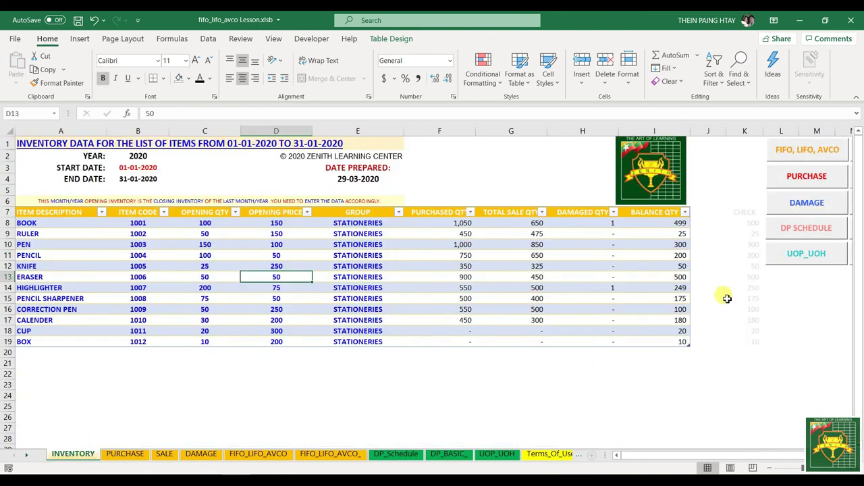
left_click_drag(745, 224, 745, 342)
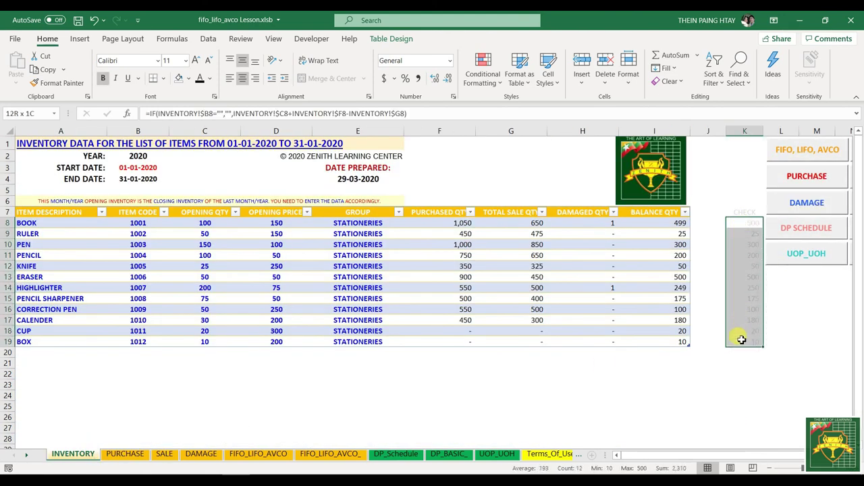
left_click(751, 222)
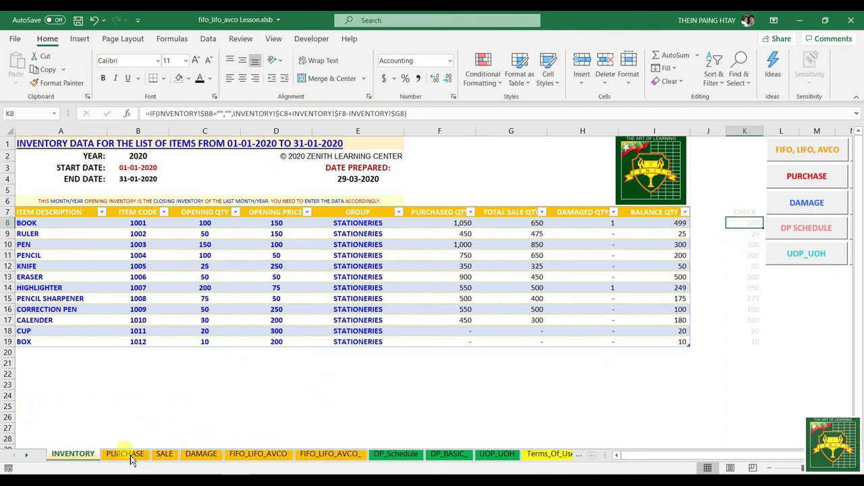
left_click(256, 454)
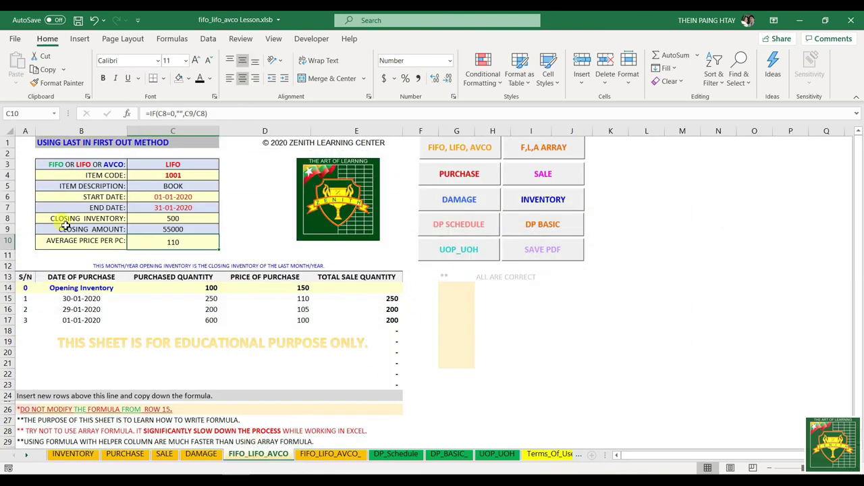
left_click(174, 220)
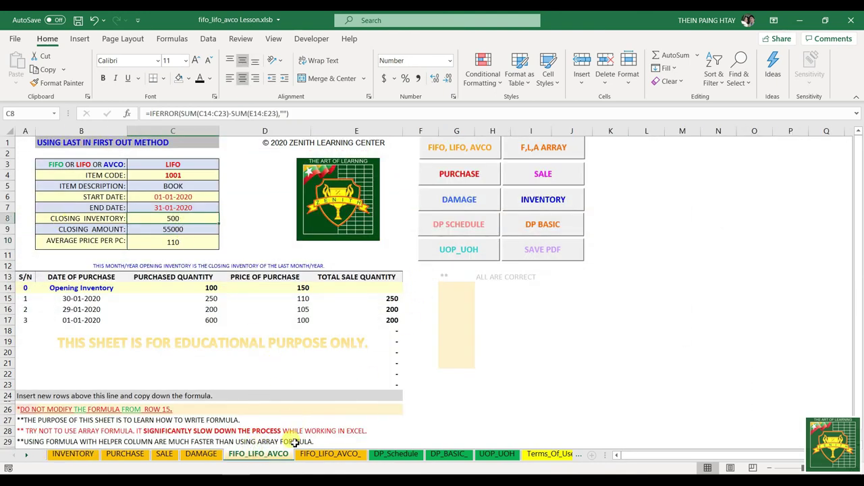
left_click(480, 276)
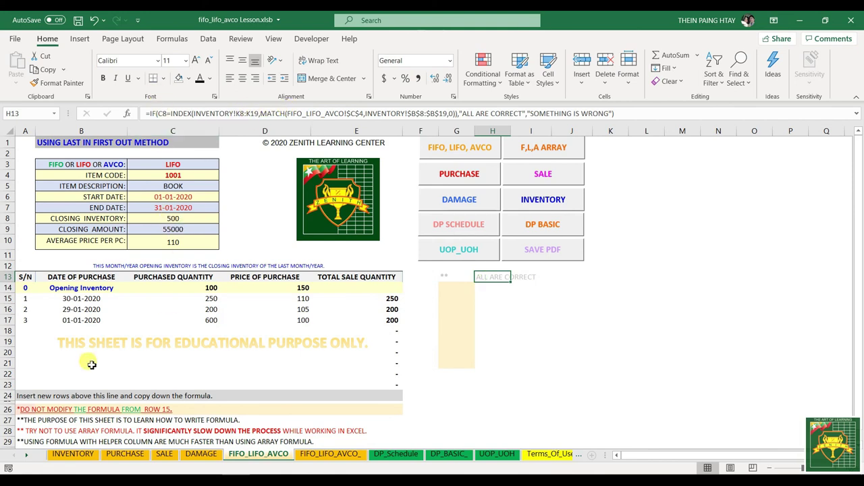
left_click(71, 454)
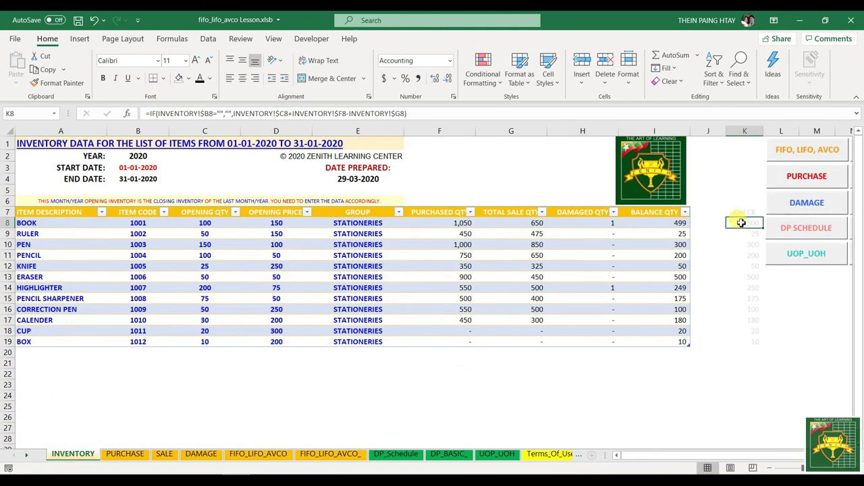
left_click(259, 453)
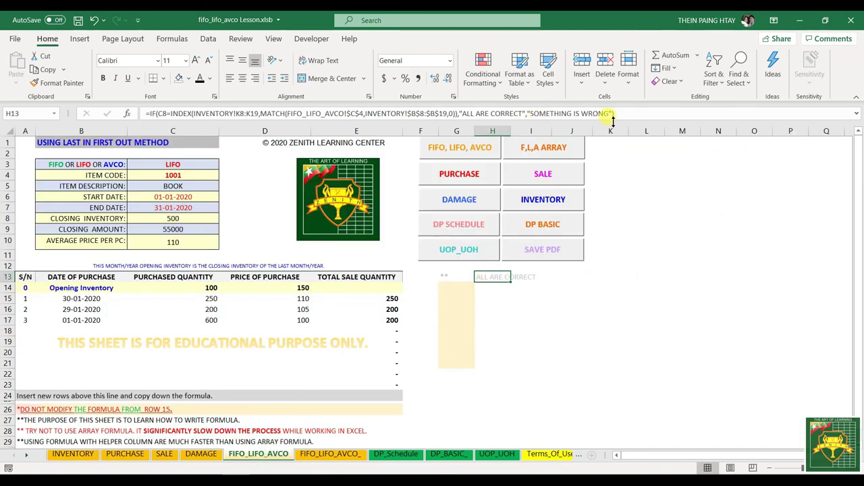
left_click(564, 373)
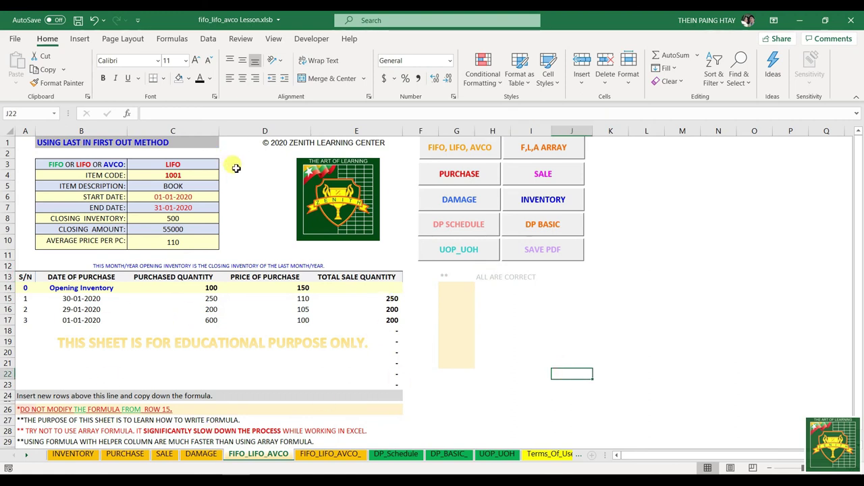